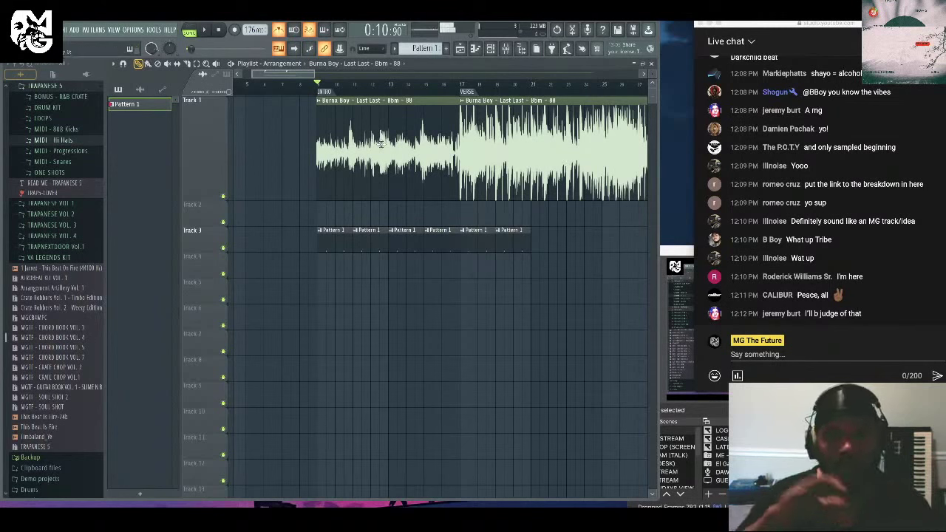
Stop playback and duplicate the four Pattern 1 clips into consecutive eight-bar blocks staggered down Tracks 4, 5 and 6.
click(219, 30)
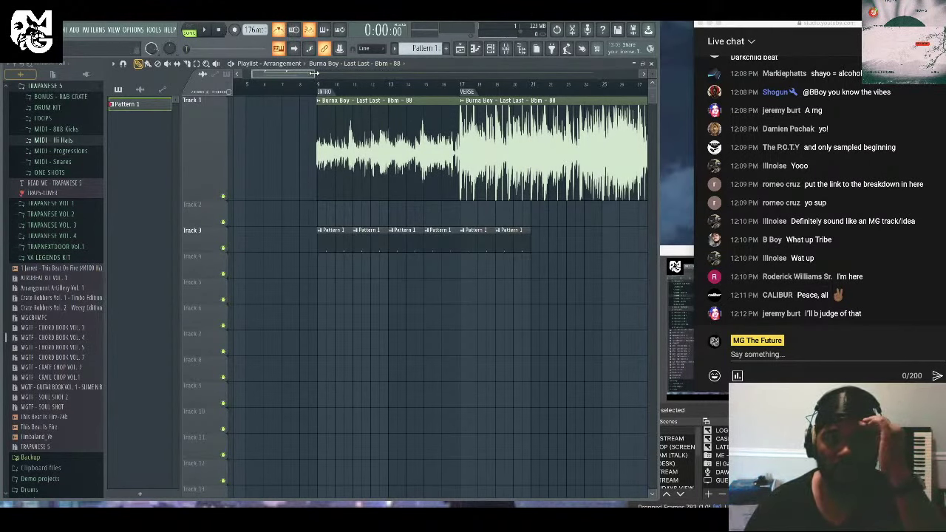
drag(314, 74, 358, 74)
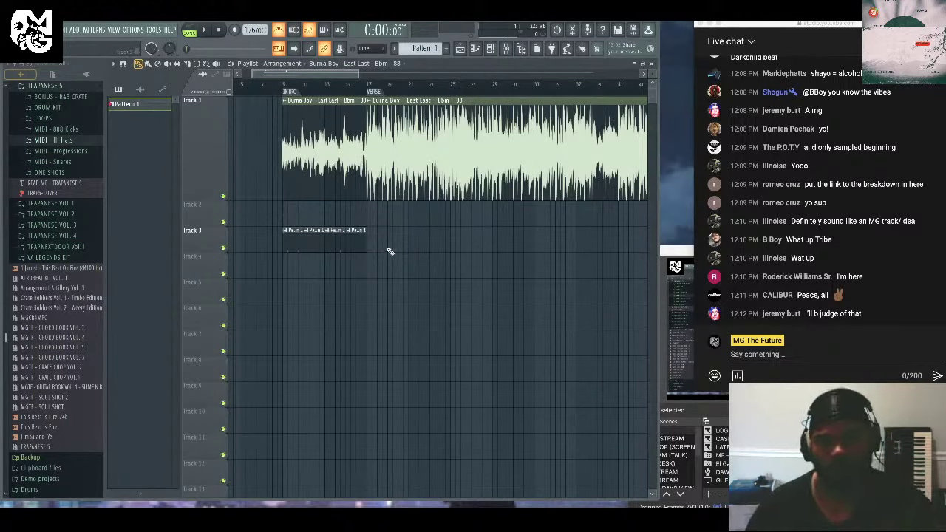
drag(390, 251, 282, 227)
key(ctrl+b)
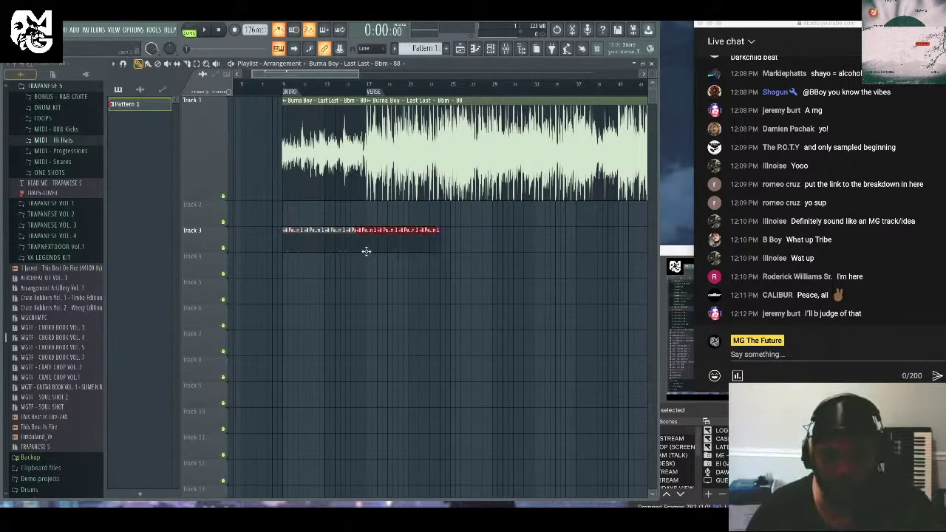
drag(366, 252, 377, 277)
drag(502, 251, 295, 279)
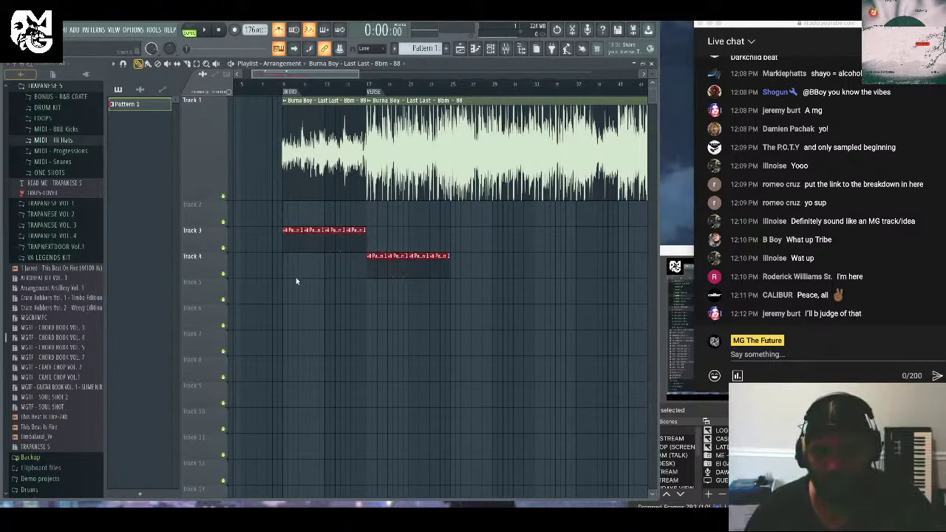
key(ctrl+b)
drag(457, 240, 458, 294)
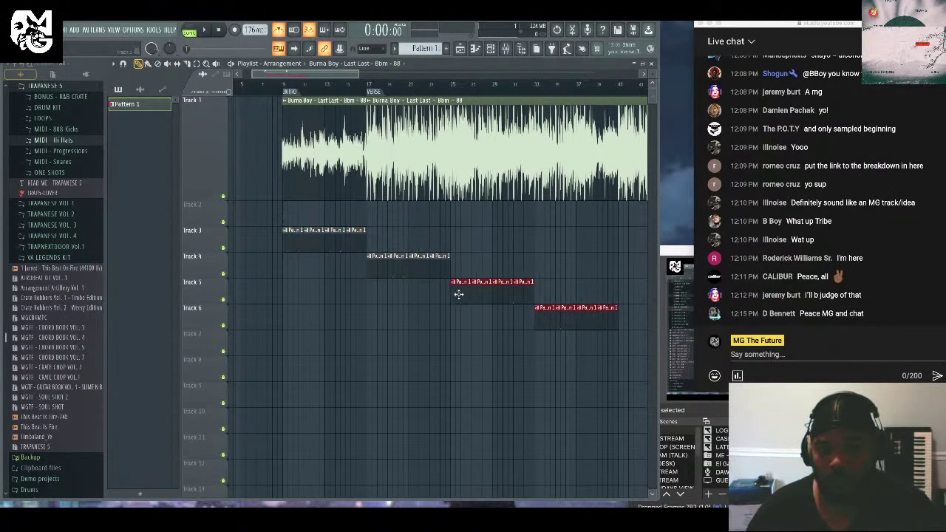
click(494, 252)
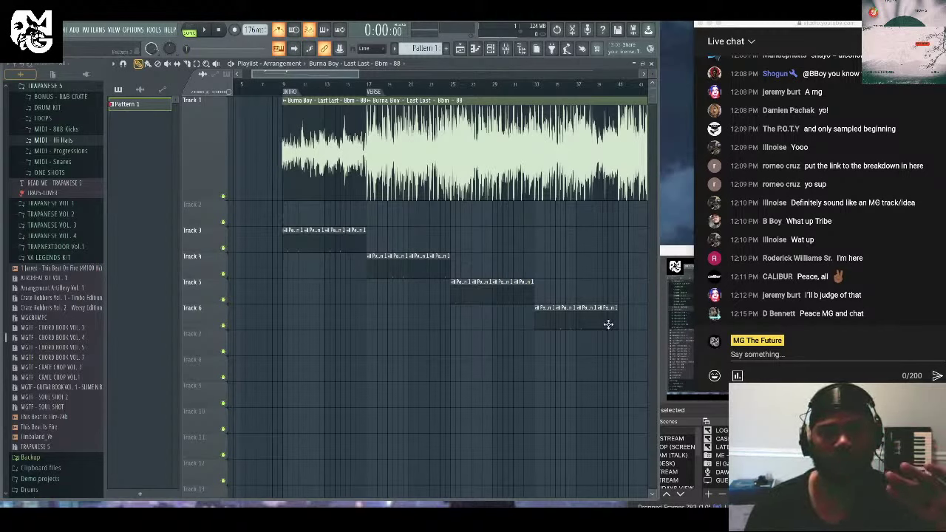
Trim one bar off the ends of the Track 6 and Track 4 blocks, and cut one-bar gaps into the Track 3 clips.
drag(618, 319, 603, 318)
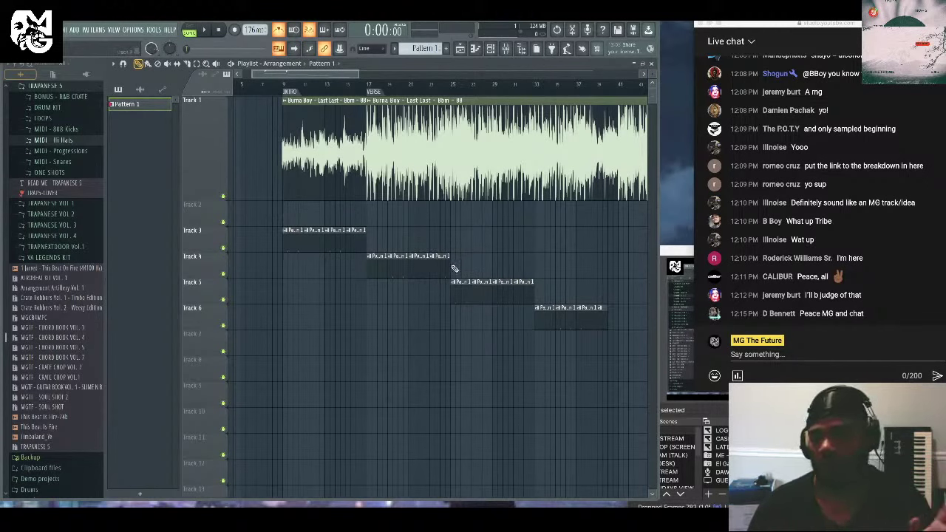
drag(454, 269, 437, 269)
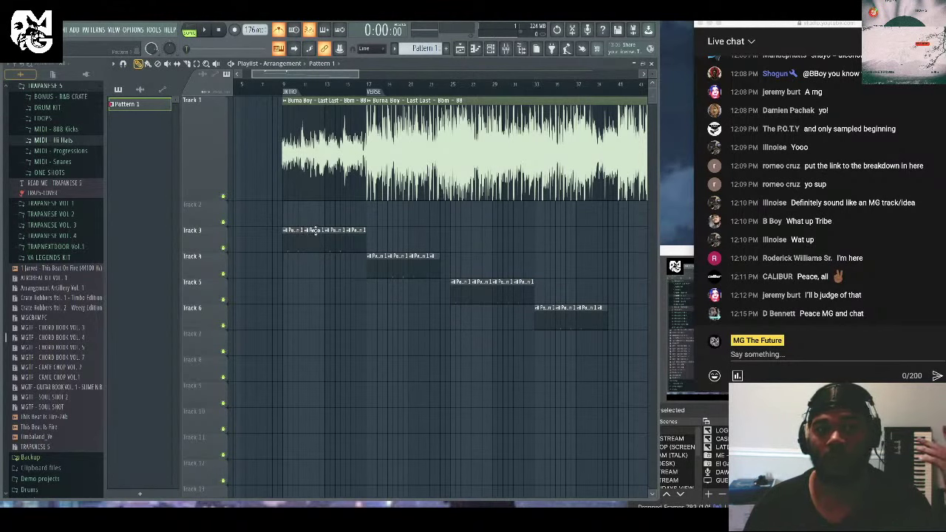
drag(318, 242, 352, 239)
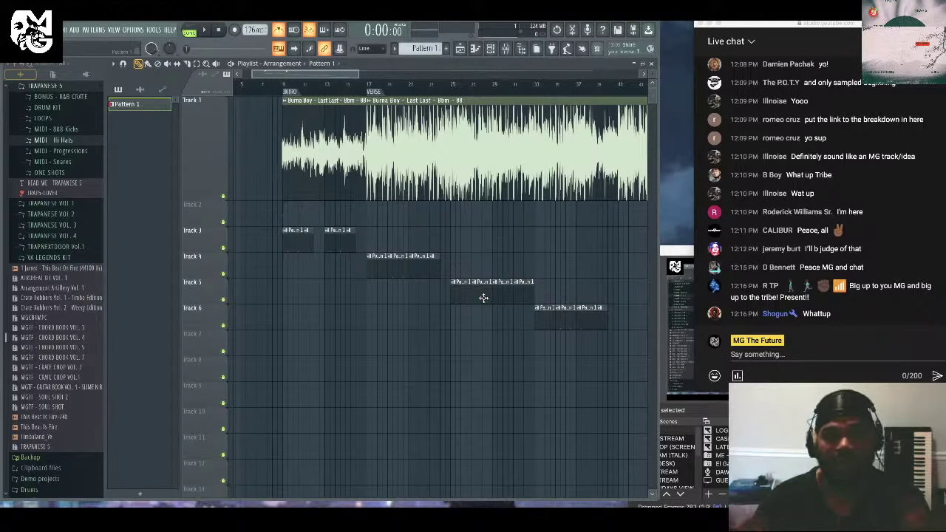
Delete all Pattern 1 clips from Tracks 4, 5 and 6.
right_click(573, 316)
right_click(522, 292)
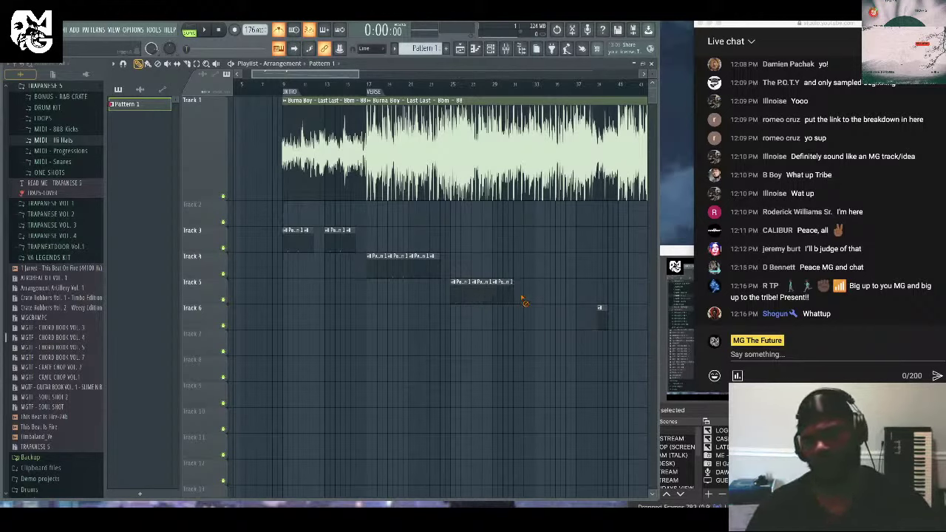
right_click(473, 290)
right_click(420, 266)
right_click(599, 308)
right_click(385, 260)
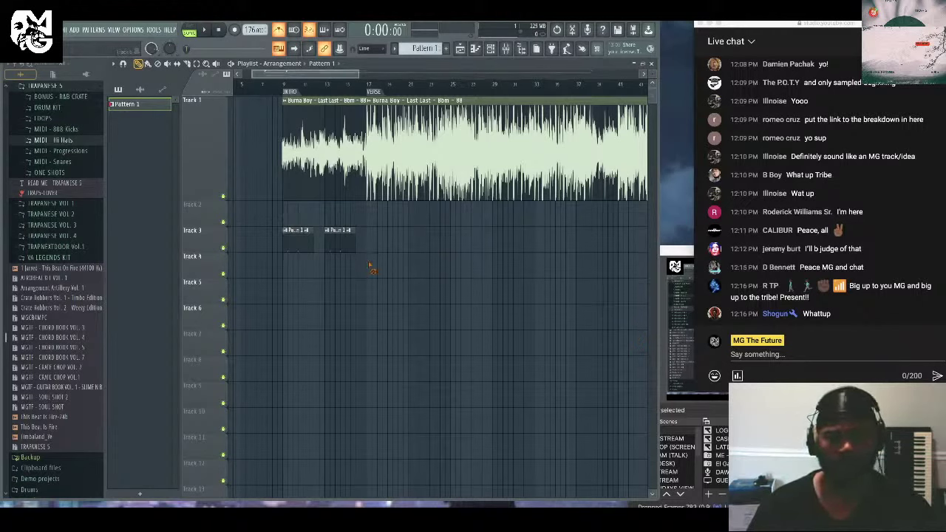
Rebuild Track 3 as four gapless Pattern 1 clips filling the intro by duplicating a pair of clips.
right_click(338, 232)
click(313, 246)
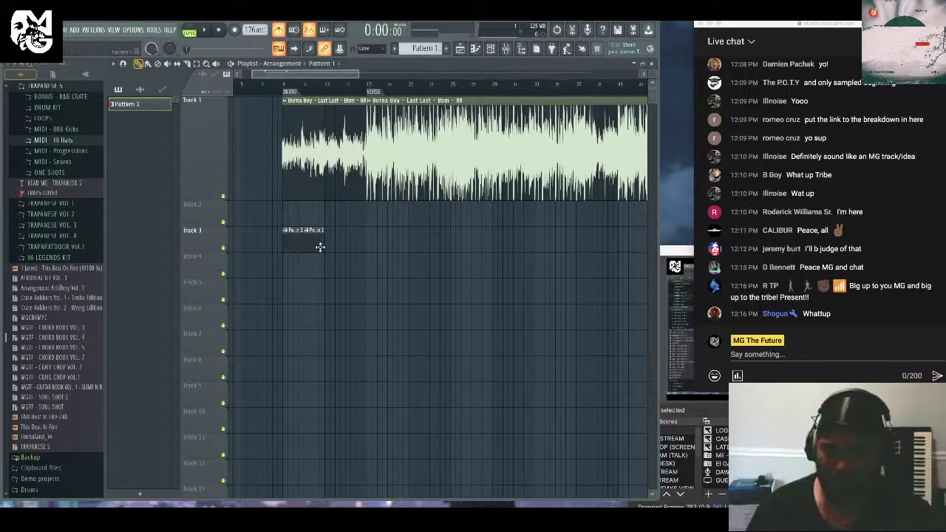
drag(334, 278, 291, 204)
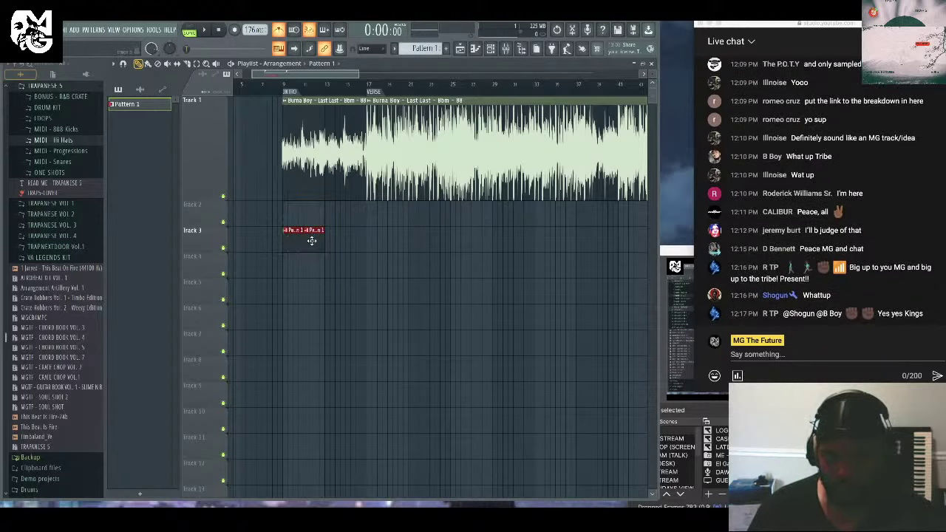
key(ctrl+b)
click(411, 238)
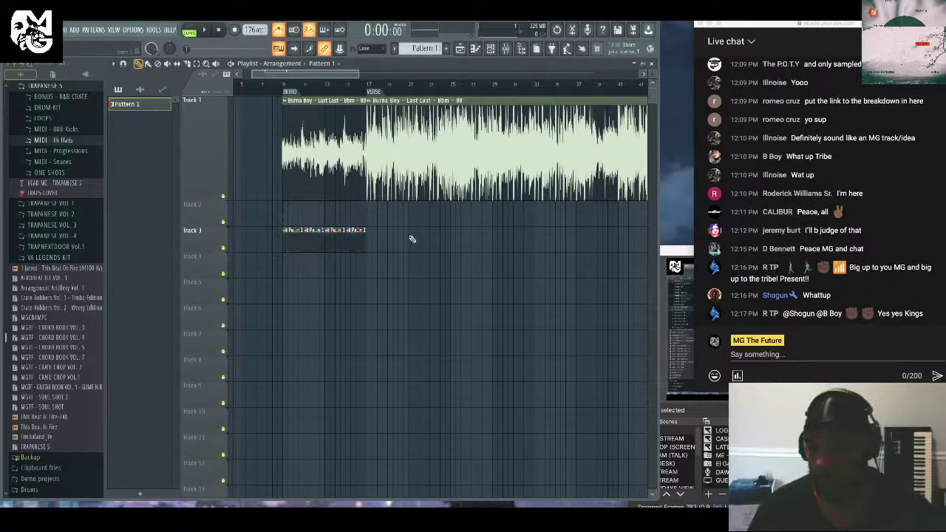
Read back through the live chat's earlier messages and return to the newest ones.
scroll(899, 185, up, 3)
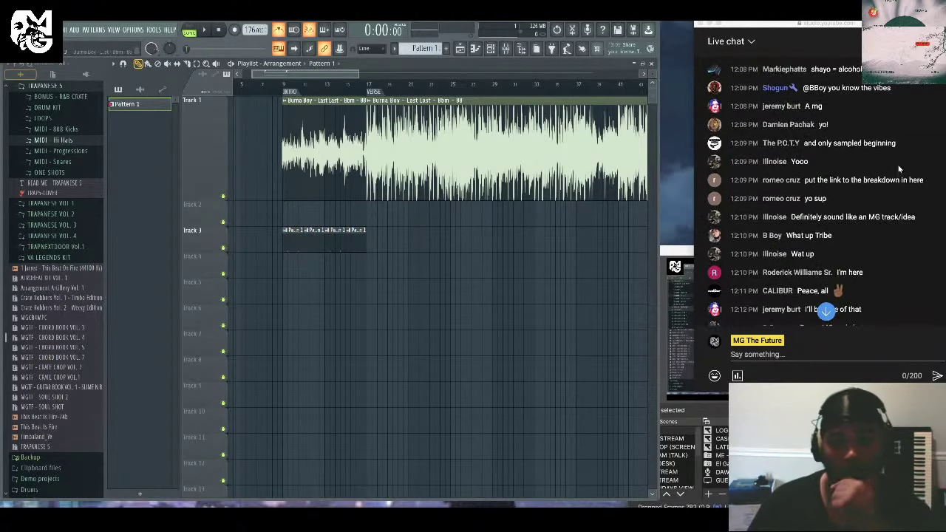
scroll(916, 177, up, 6)
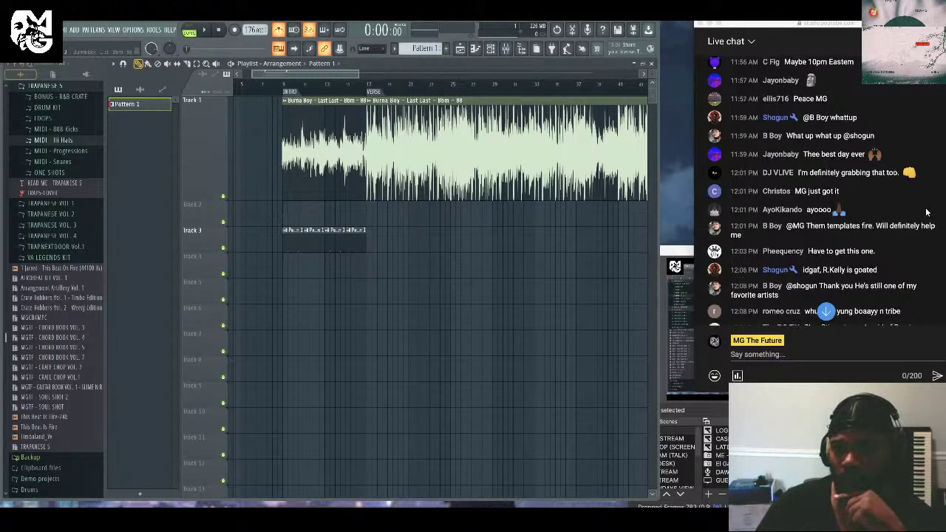
scroll(926, 212, down, 1)
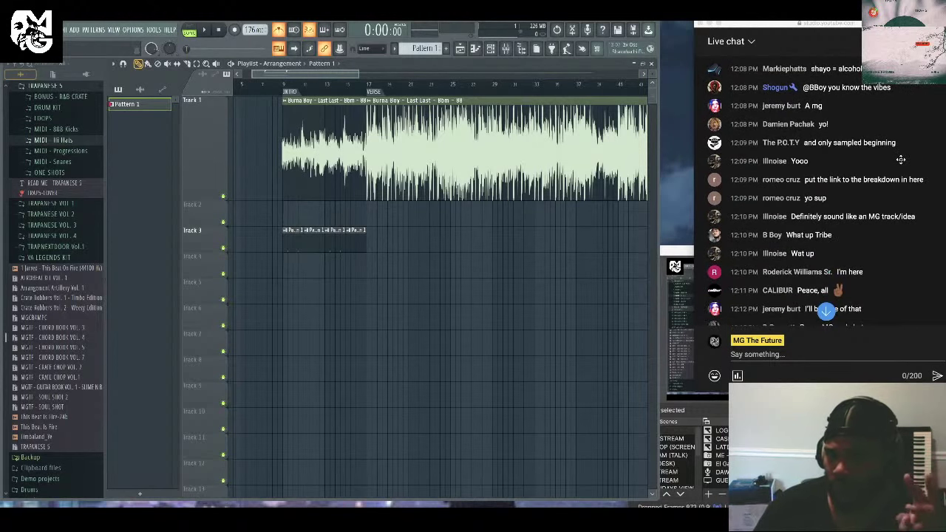
scroll(895, 156, down, 3)
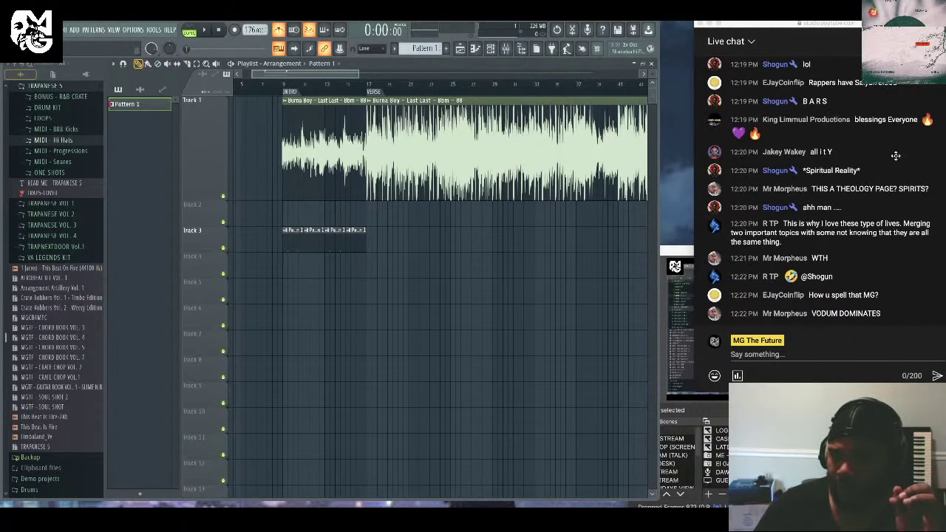
scroll(894, 154, up, 5)
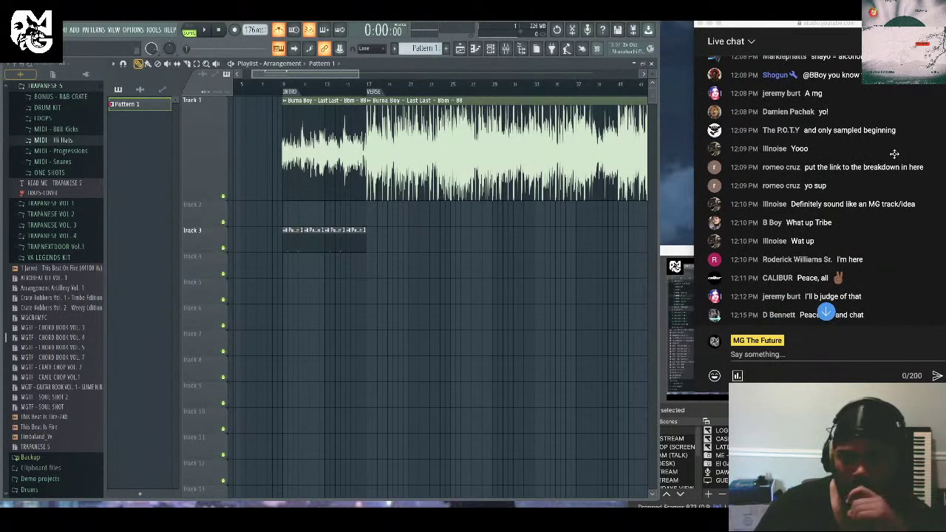
scroll(892, 153, down, 3)
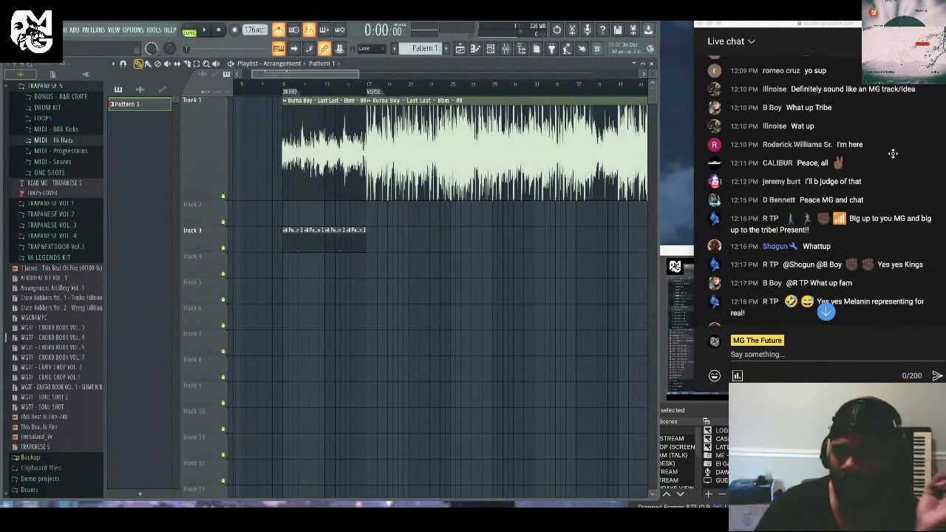
scroll(893, 153, down, 5)
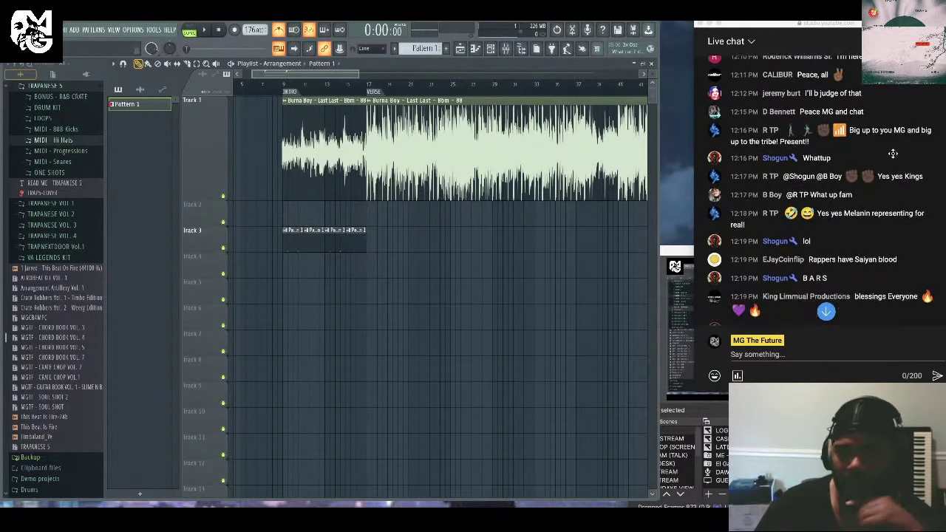
scroll(894, 150, down, 1)
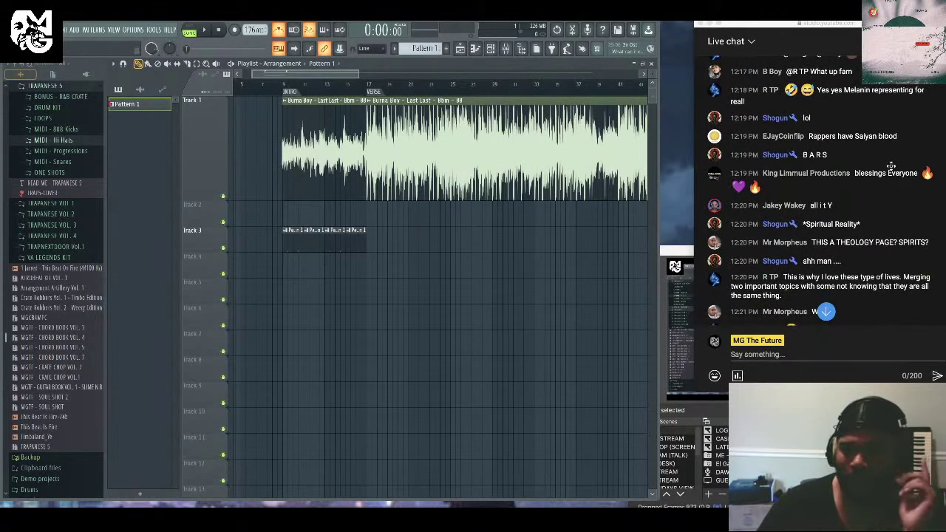
scroll(892, 168, down, 3)
scroll(890, 160, down, 2)
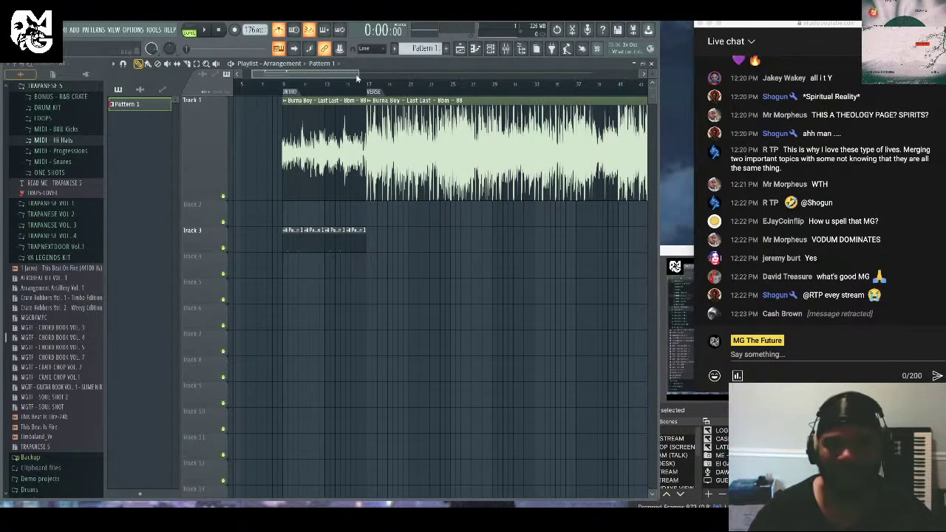
Play the song from the start of the intro and create a new pattern named GUITAR SAMPLE.
drag(362, 74, 293, 74)
click(292, 85)
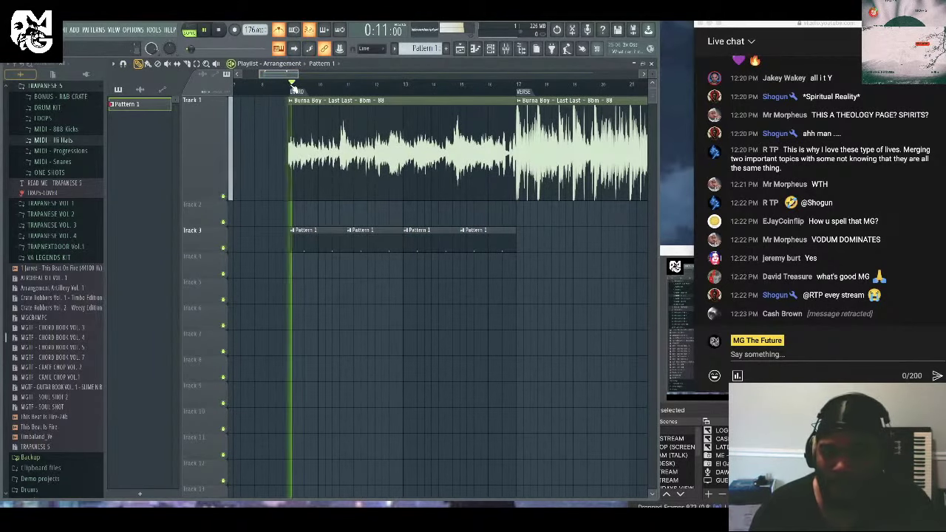
click(446, 49)
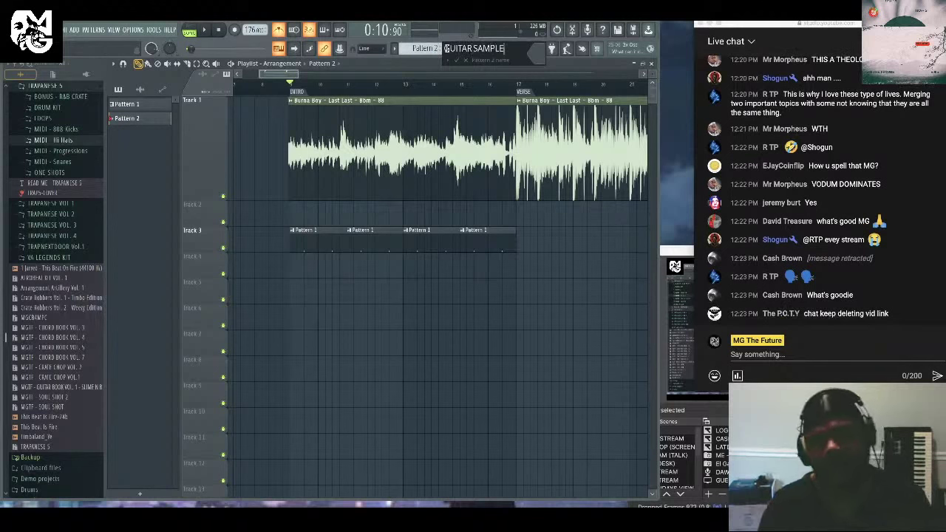
key(Return)
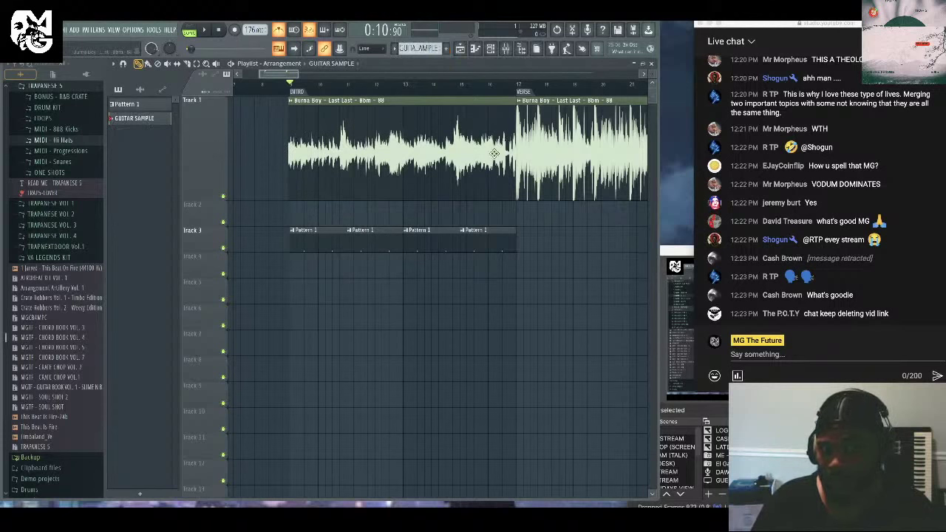
Place two consecutive four-bar GUITAR SAMPLE clips on Track 5, covering the intro from bar 9 to bar 17.
click(293, 294)
drag(333, 289, 402, 289)
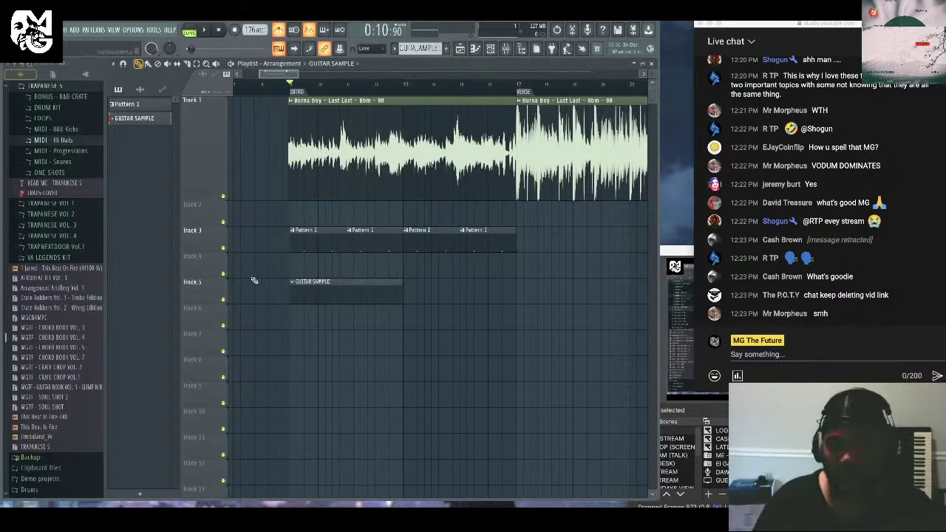
click(440, 289)
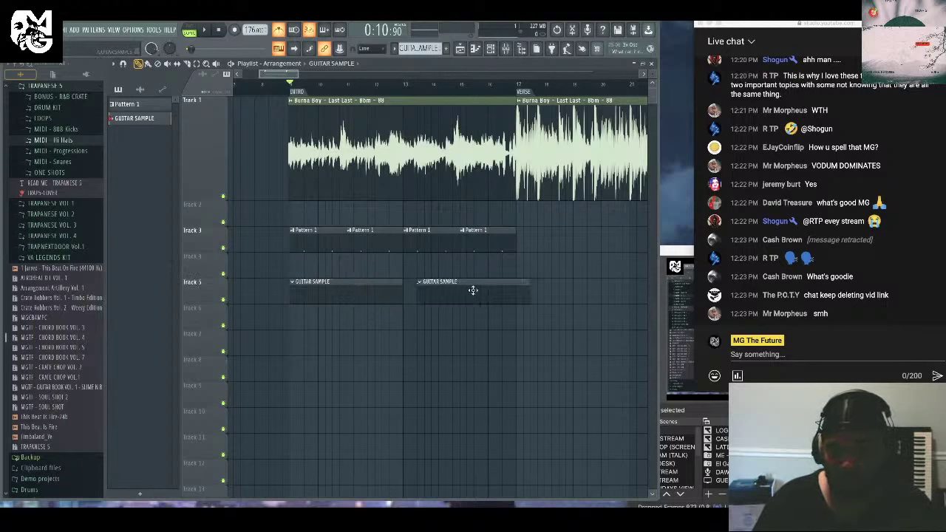
Create a new pattern named VOX SAMPLE A.
click(447, 48)
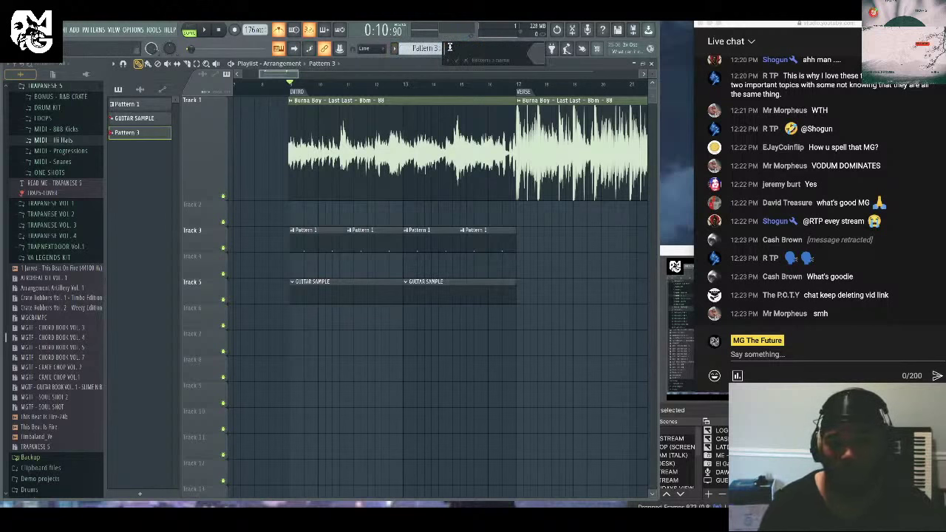
text(VOX)
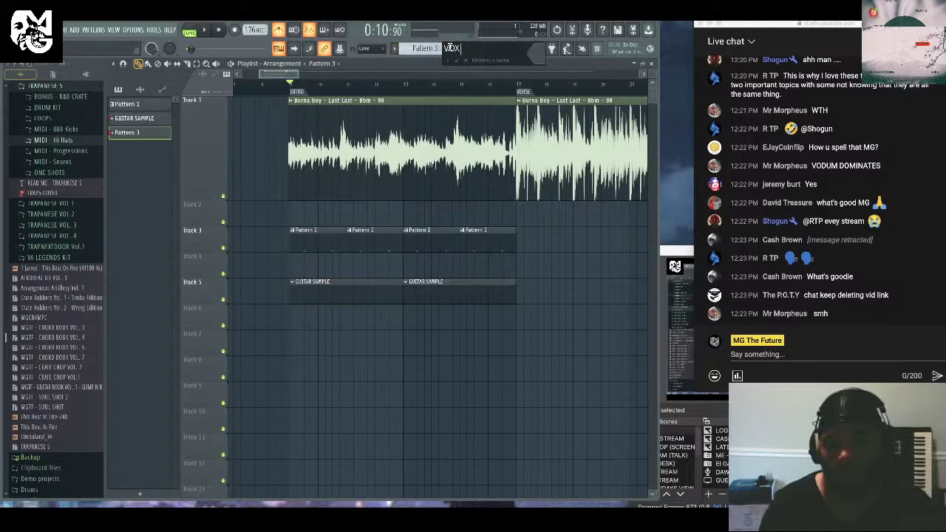
text( SAMPLE 4)
key(Return)
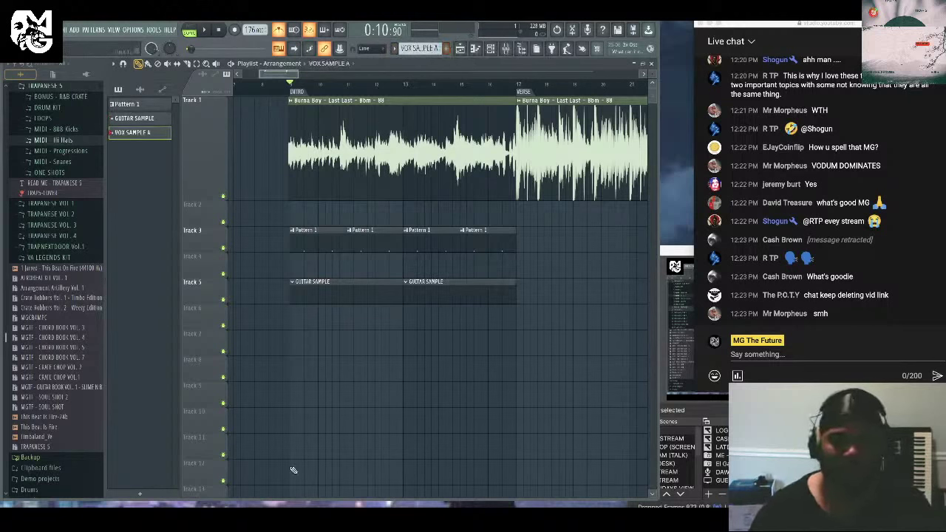
Place a VOX SAMPLE A clip on Track 6, resize it to span bars 12 to 14, and play that section.
click(305, 321)
drag(315, 321, 517, 316)
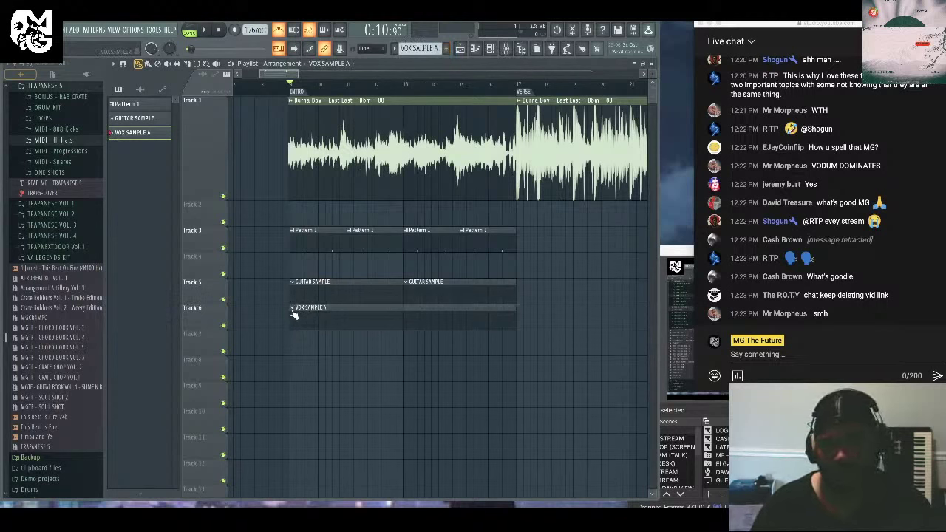
drag(290, 311, 347, 311)
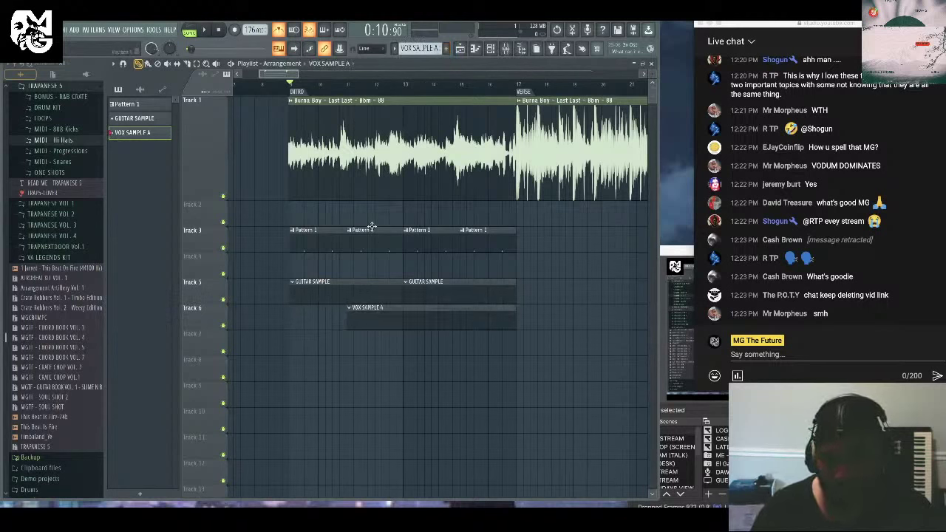
drag(516, 312, 430, 312)
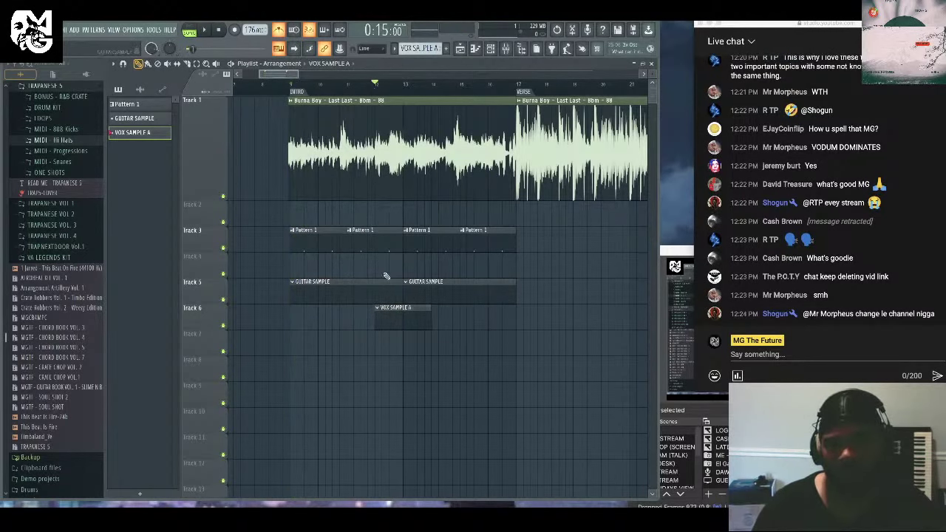
key(space)
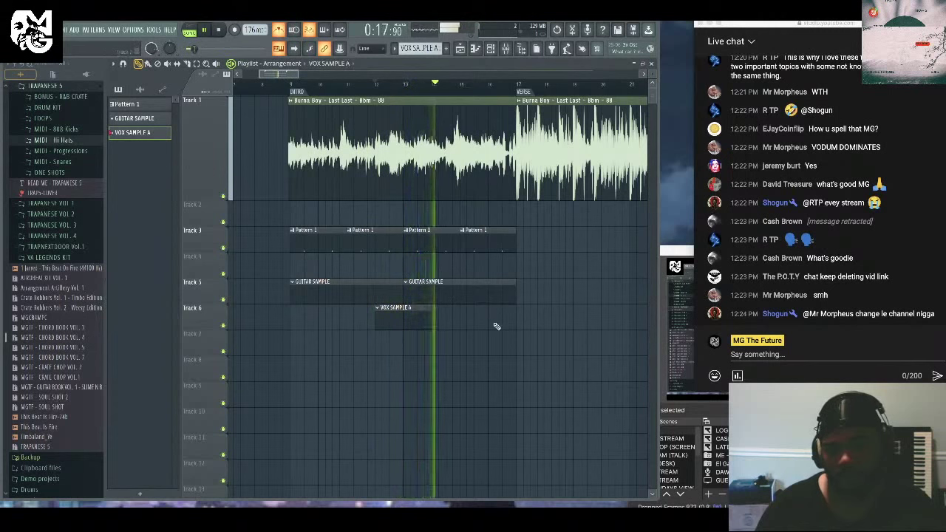
Stop playback and recolor Pattern 1 to pale turquoise (#91D8DA).
key(space)
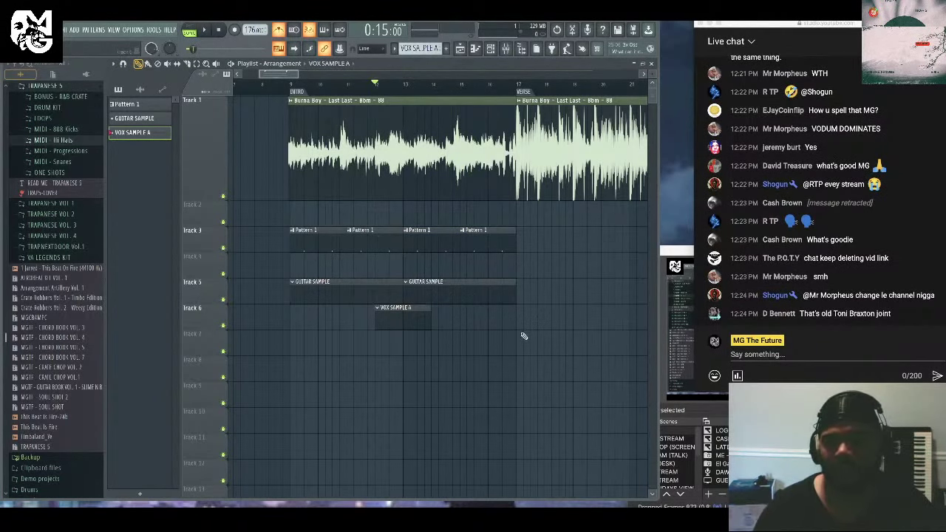
mouse_move(302, 73)
mouse_down()
mouse_move(359, 70)
mouse_move(314, 72)
mouse_up()
click(153, 104)
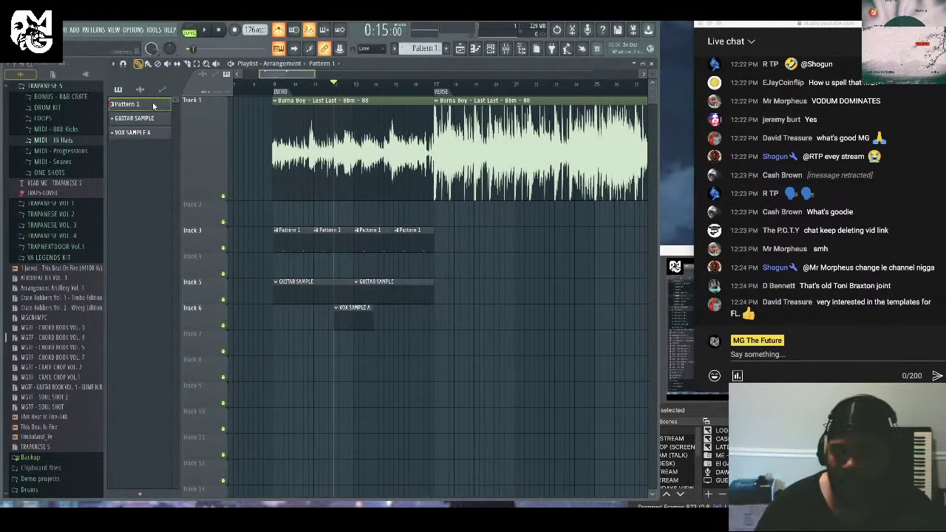
right_click(153, 106)
click(191, 147)
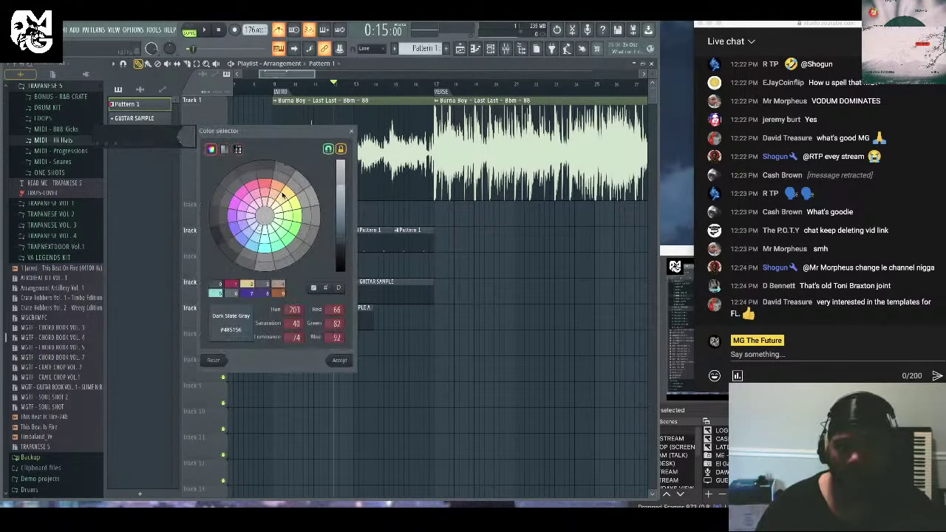
click(287, 230)
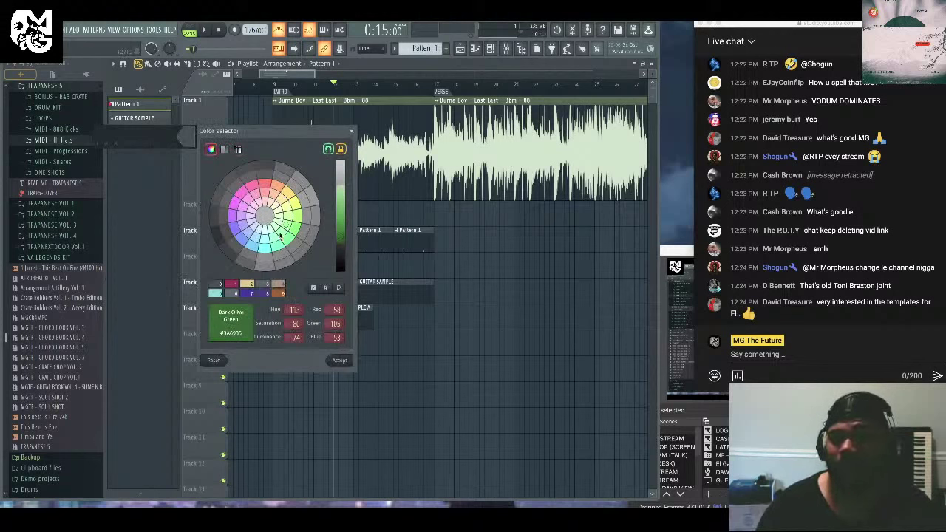
click(268, 255)
click(226, 293)
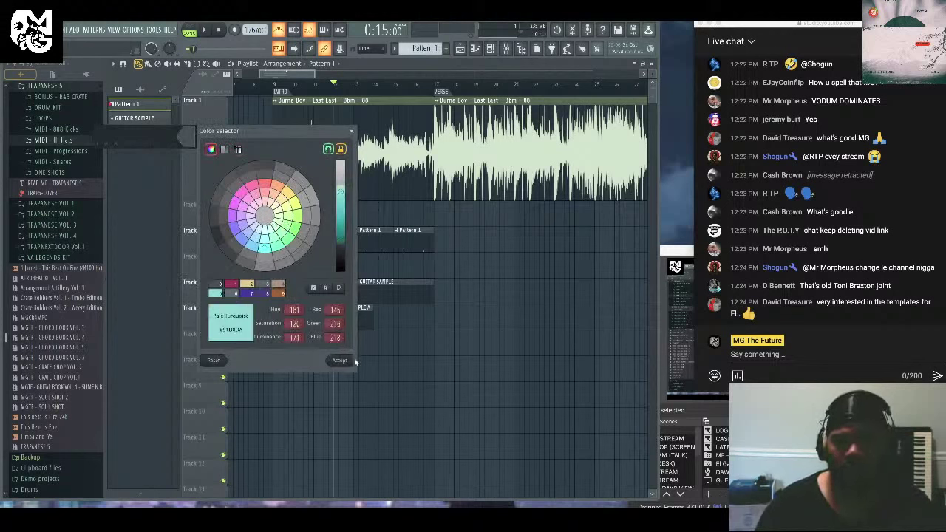
click(339, 359)
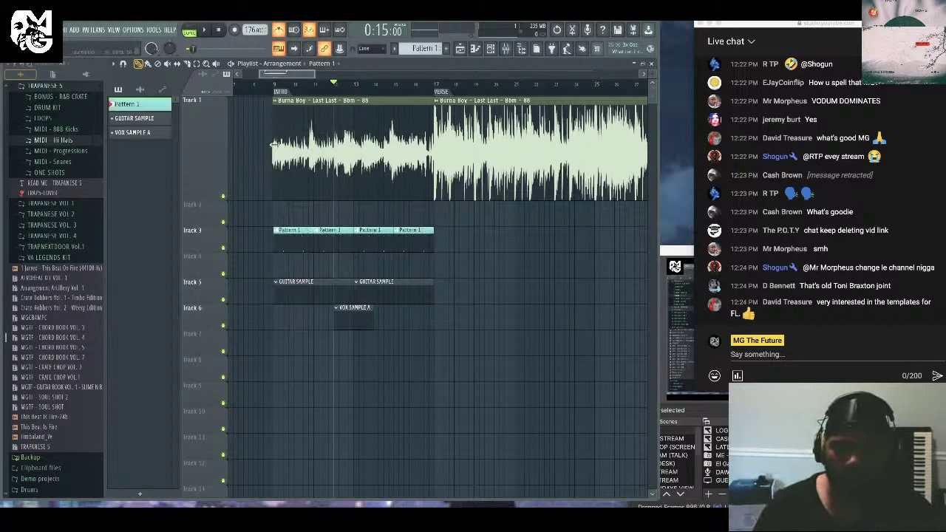
Rename Pattern 1 as 4 BARS.
right_click(153, 106)
click(204, 149)
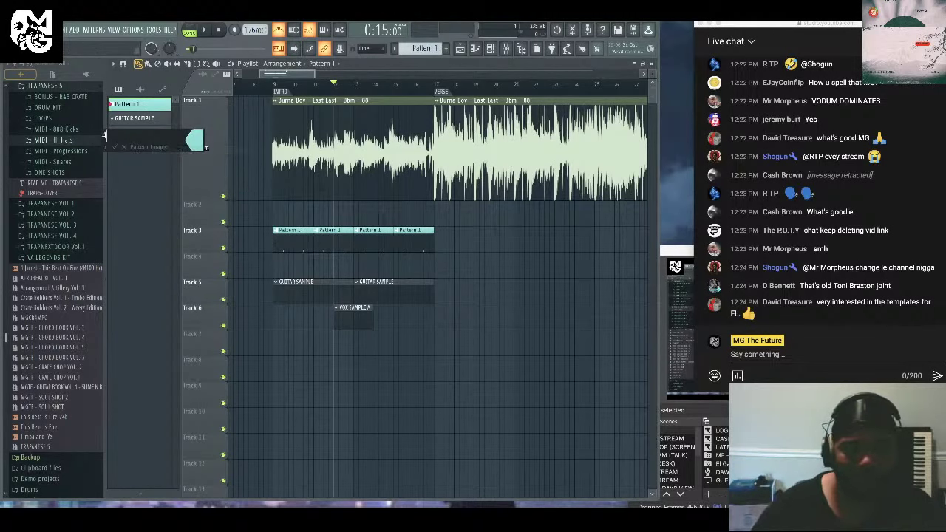
text(4 BARS)
key(Return)
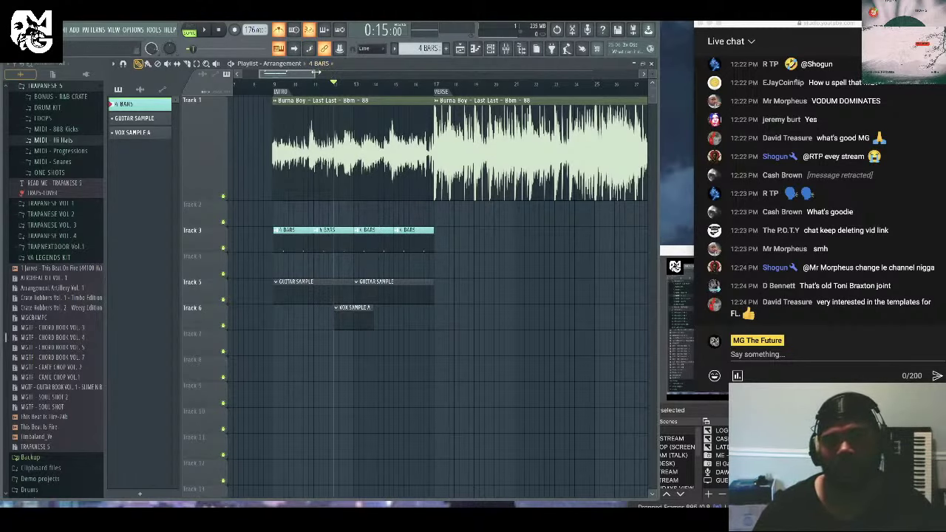
Place four more consecutive four-bar GUITAR SAMPLE clips on Track 5, starting at the verse on bar 17.
drag(316, 73, 338, 73)
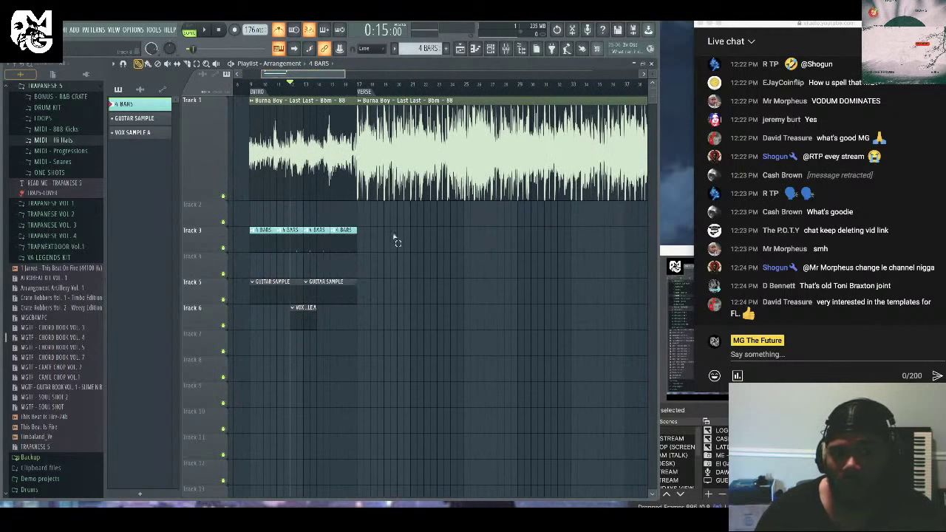
drag(396, 241, 302, 306)
click(358, 84)
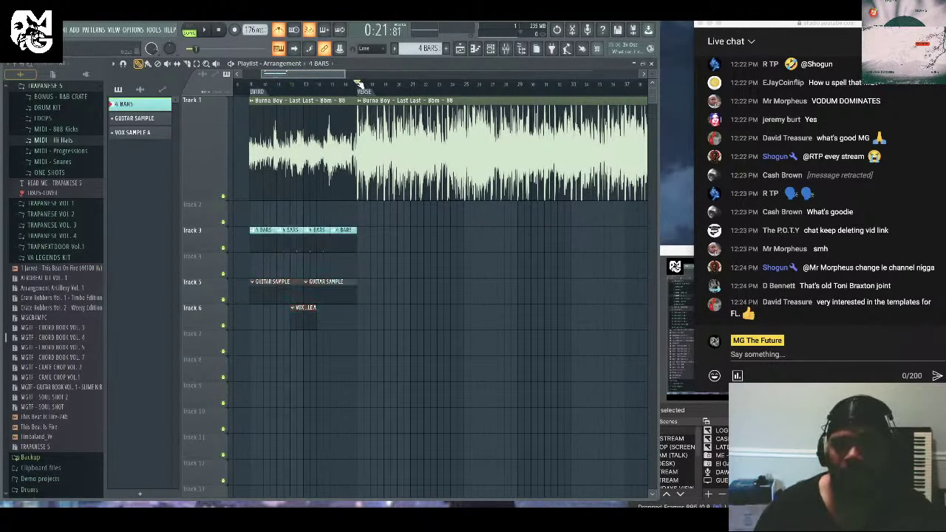
drag(358, 83, 352, 83)
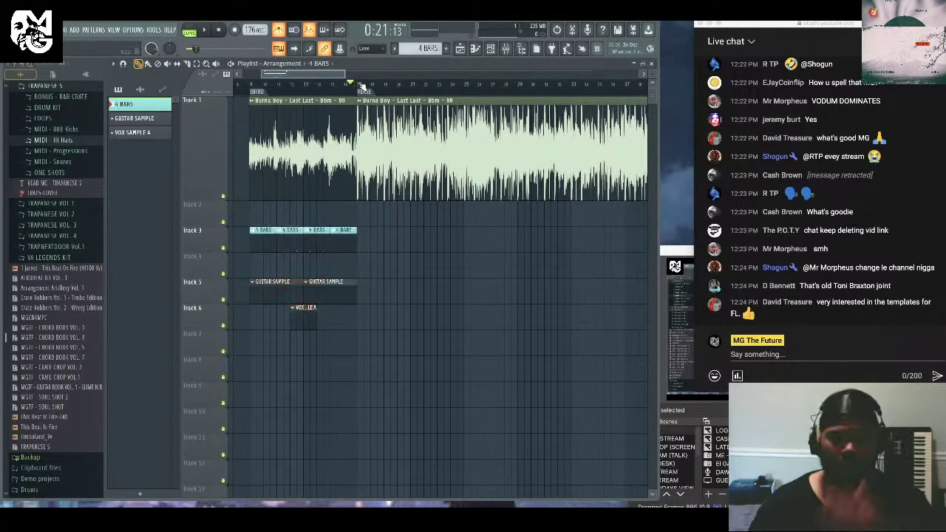
click(332, 289)
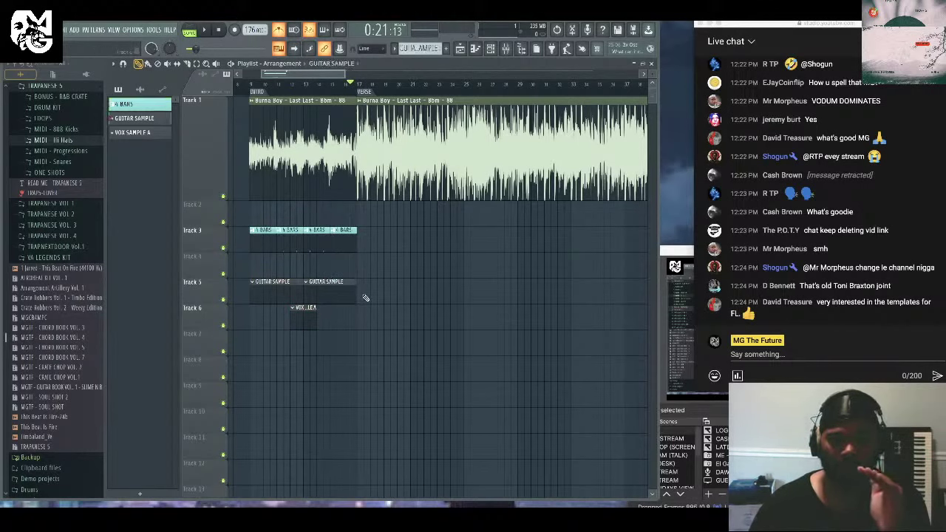
click(362, 295)
click(416, 296)
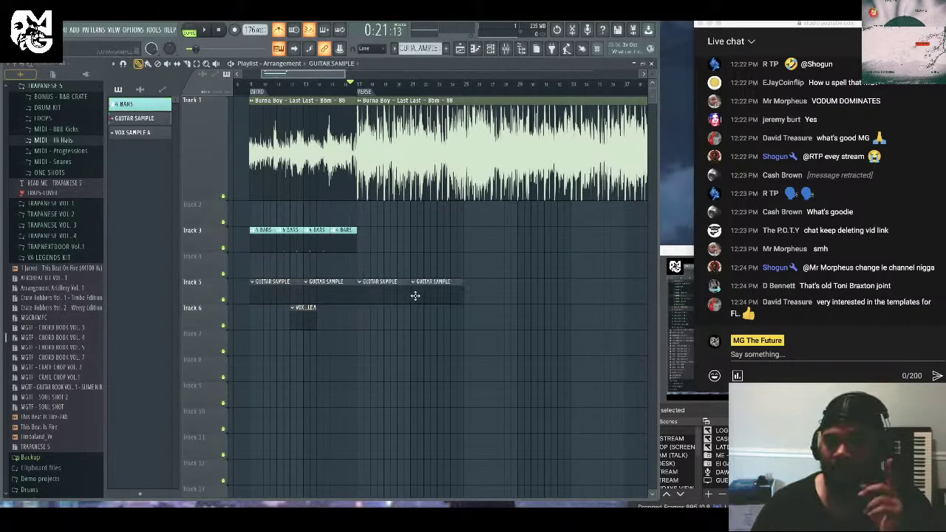
click(468, 293)
click(519, 290)
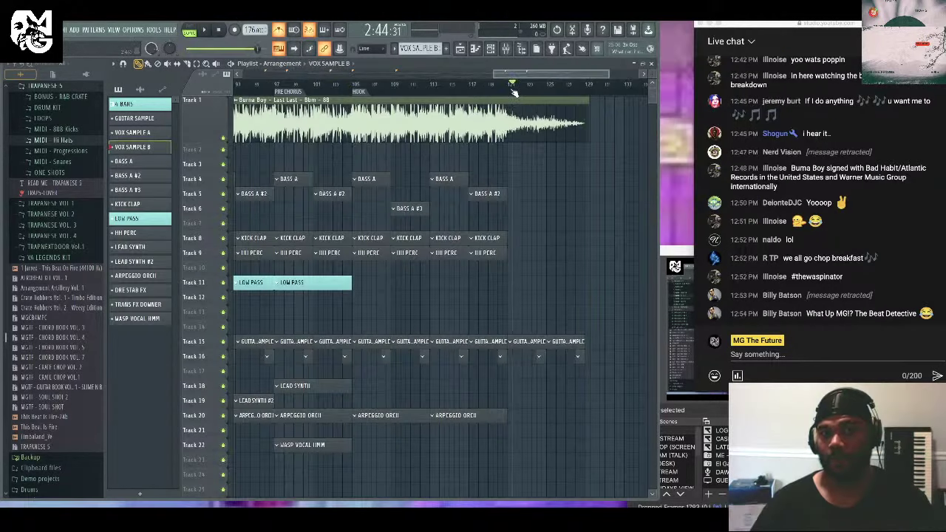
Add a time marker named OUTRO at bar 121, where the kick and percussion clips end.
drag(514, 93, 509, 96)
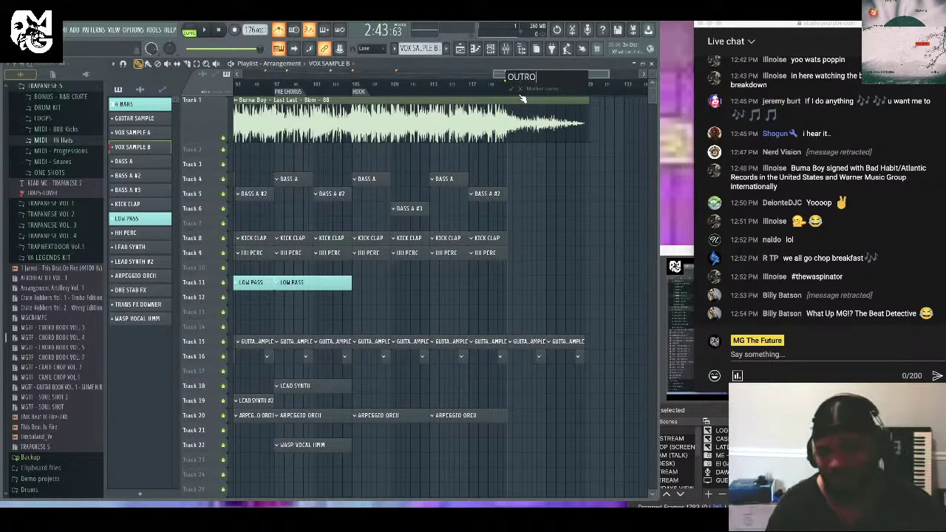
key(Return)
Select all clips on Tracks 15 to 22 and move them up two tracks, onto Tracks 13 to 20.
scroll(519, 97, down, 3)
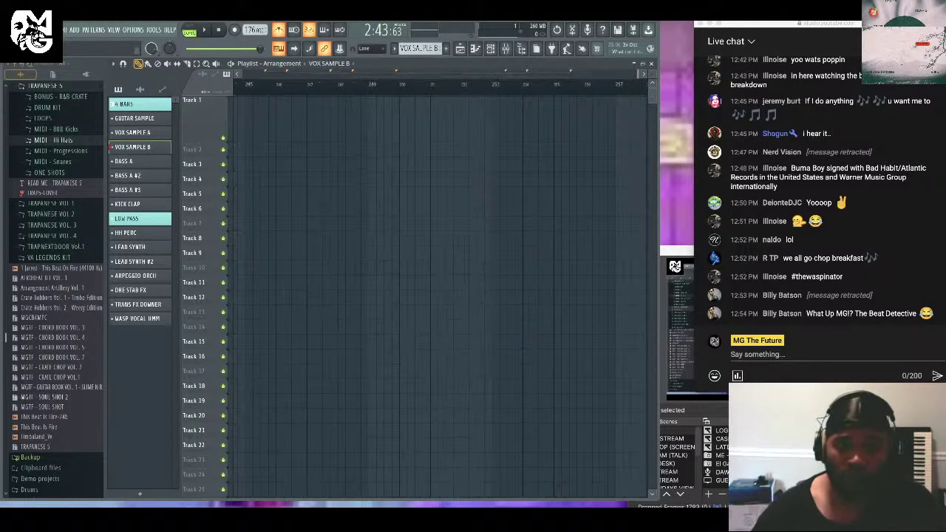
scroll(249, 73, left, 5)
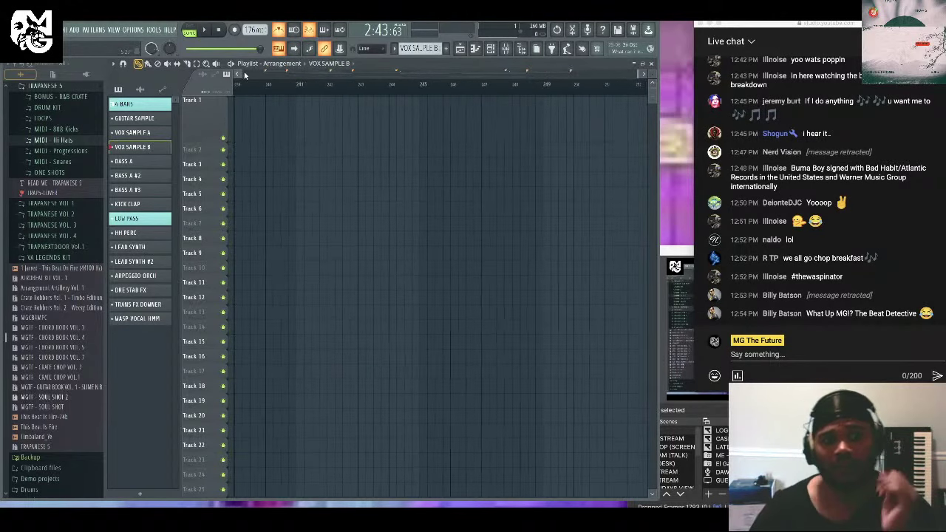
drag(242, 74, 443, 68)
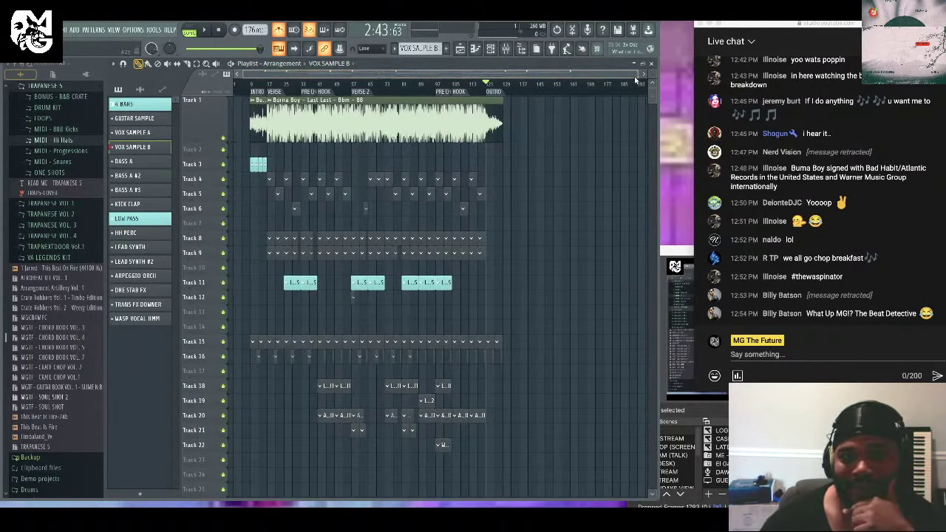
drag(636, 76, 633, 265)
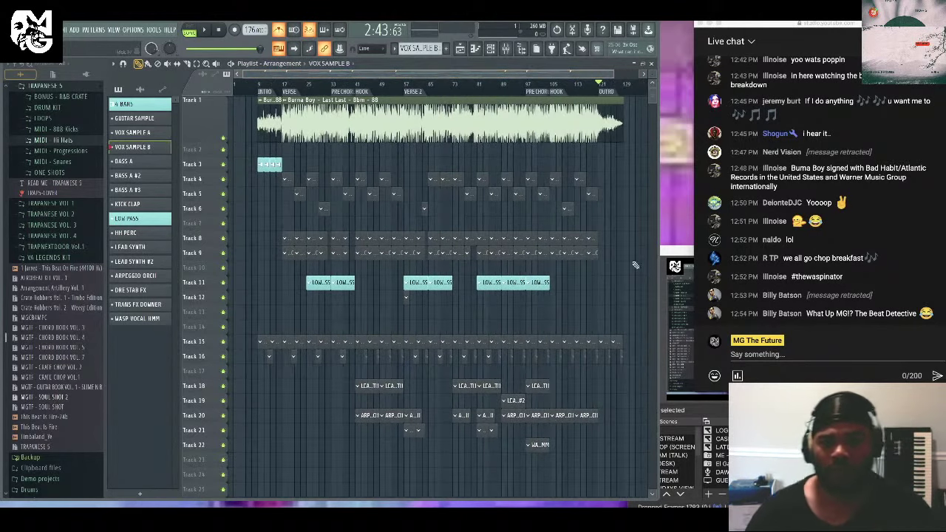
drag(633, 481, 264, 343)
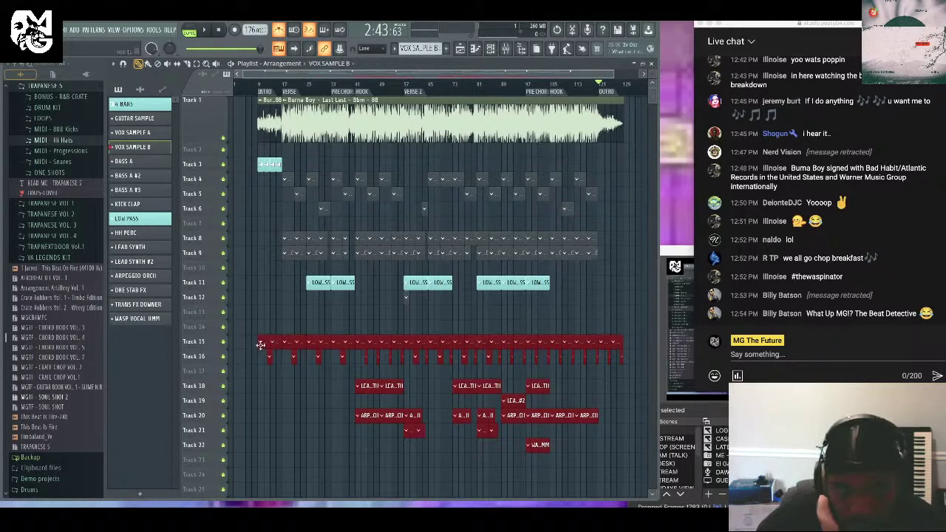
drag(261, 337, 264, 311)
click(293, 390)
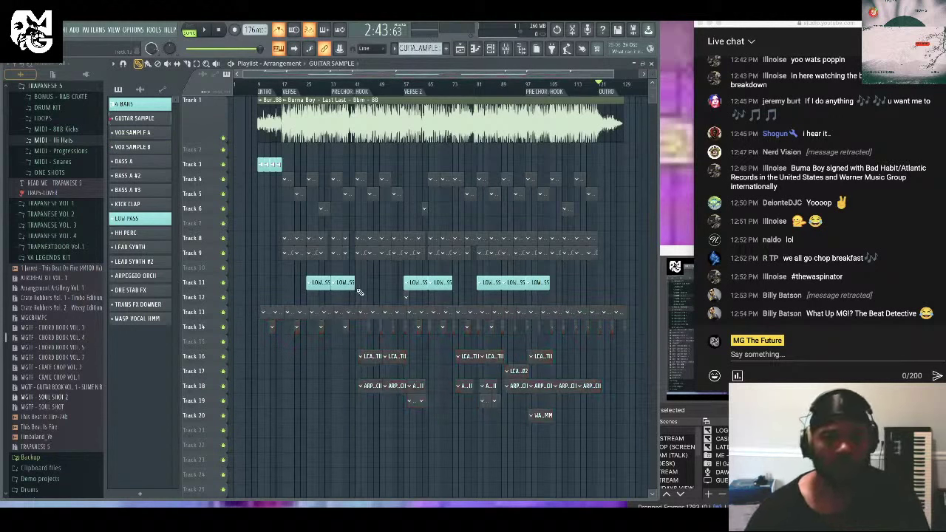
Save the project to the Desktop as an FL Studio song file named MGAA - CHANGO TEMPLATE.
click(65, 33)
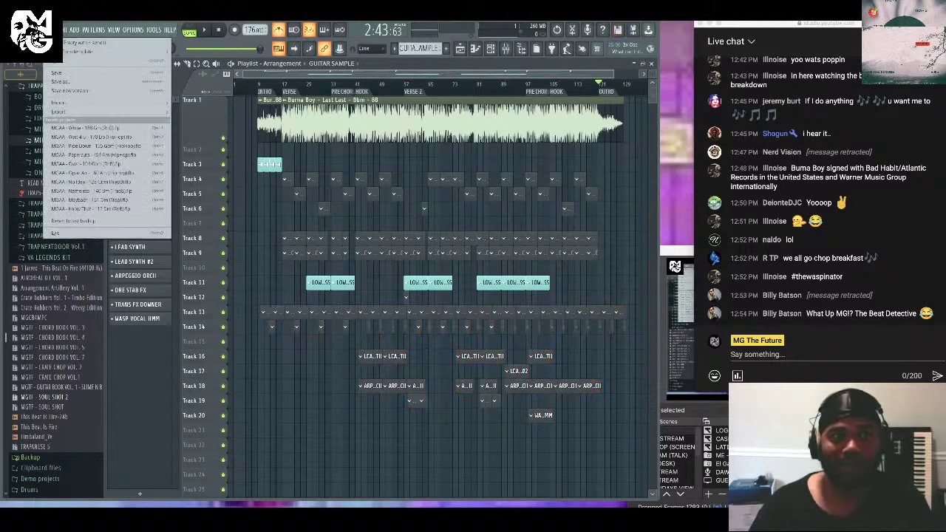
click(71, 82)
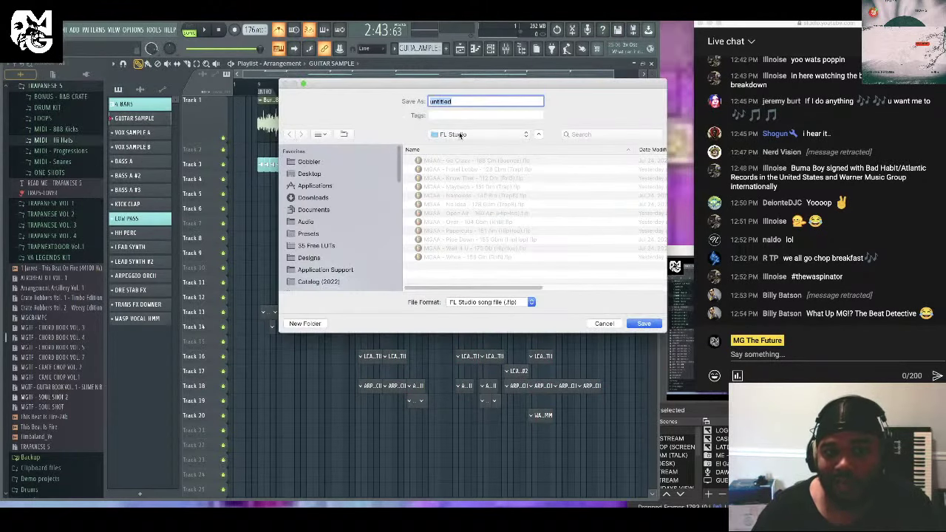
click(309, 175)
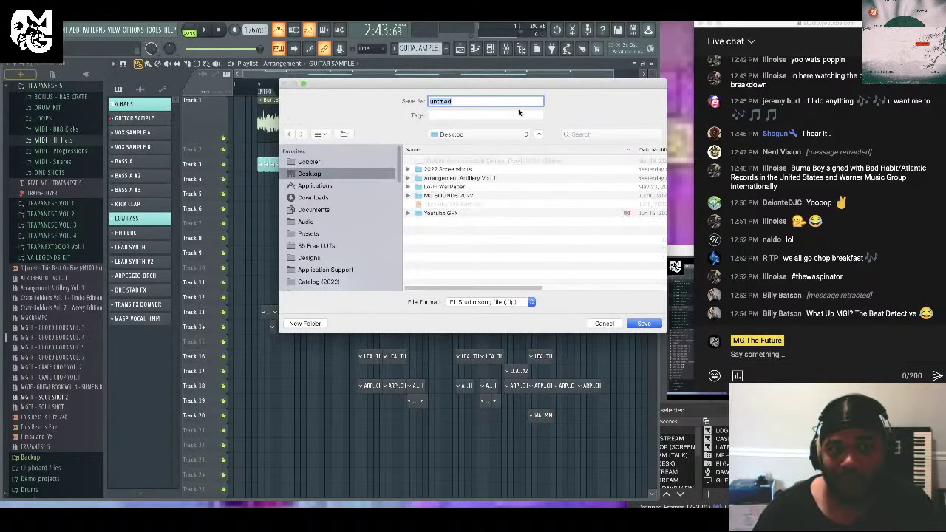
text(c)
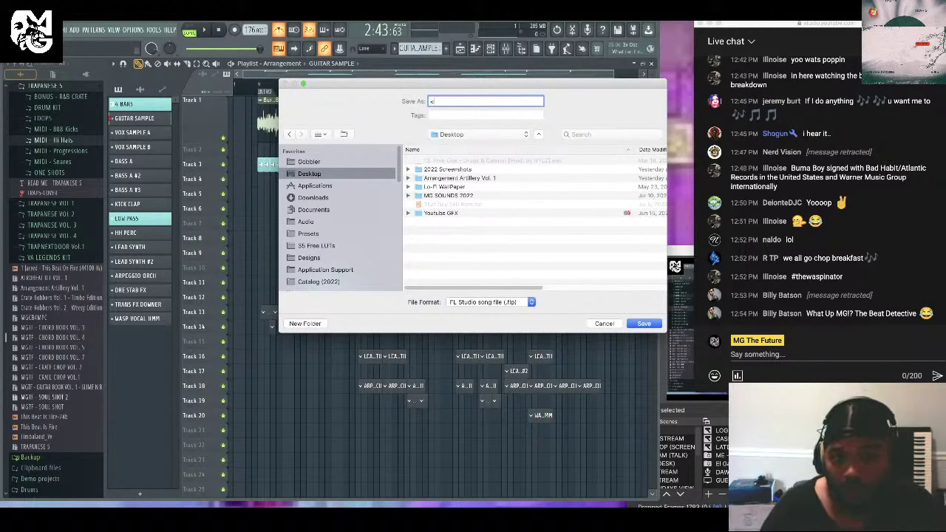
text(GAA - CHANGO TEMPLATE)
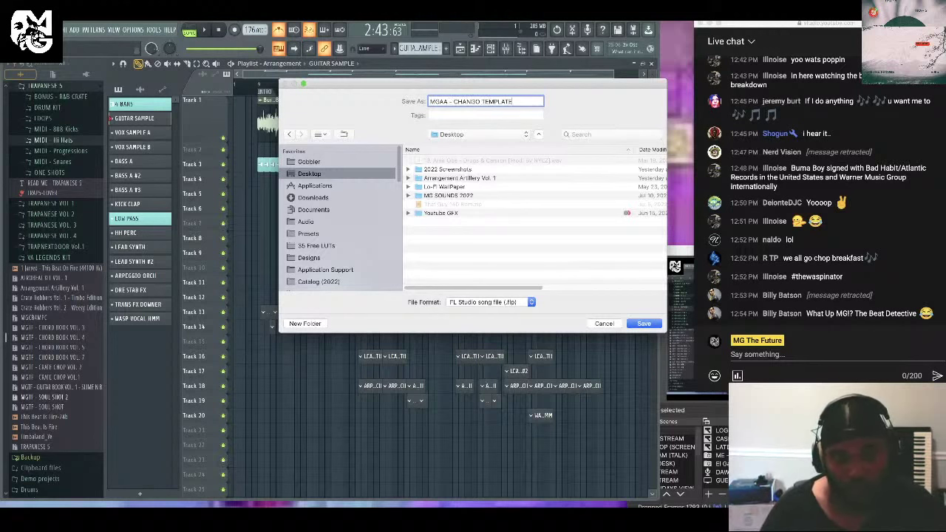
key(Return)
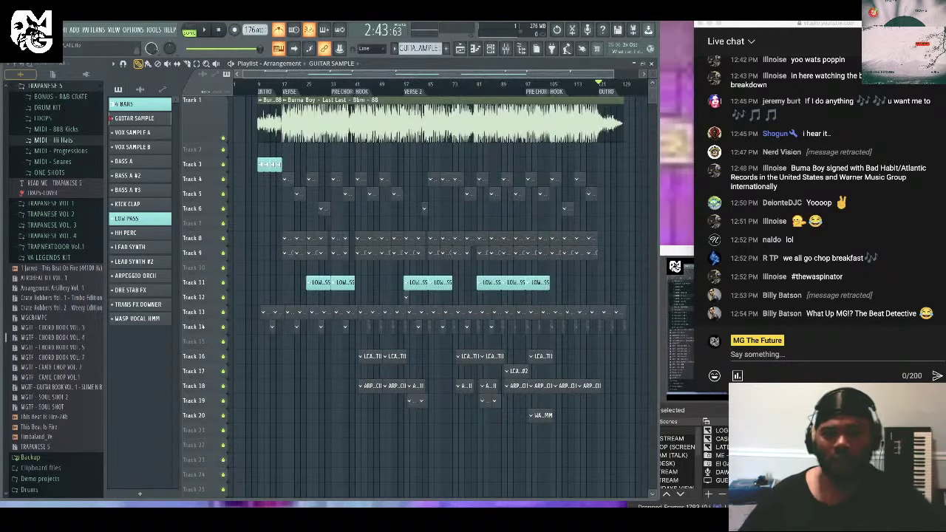
Mute the reference audio on Track 1 and reduce the track heights so the whole arrangement fits in the playlist.
click(224, 140)
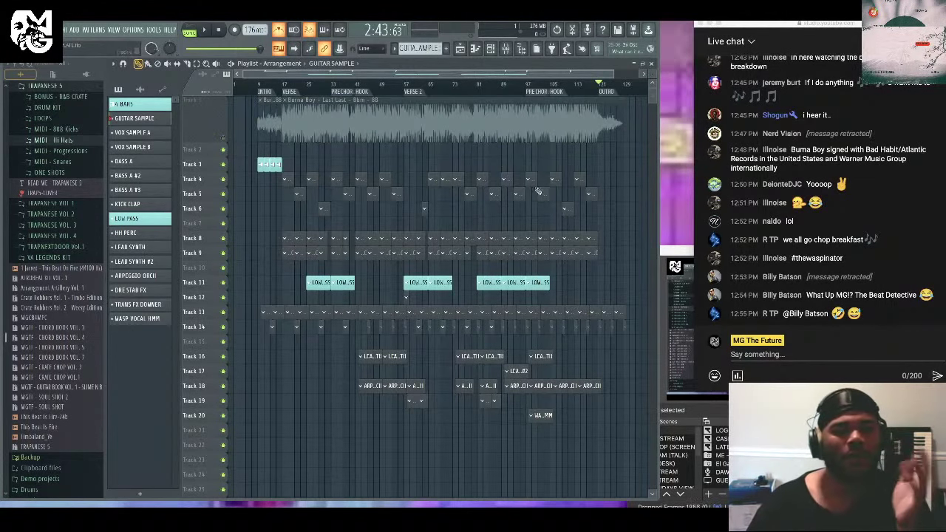
scroll(538, 191, up, 3)
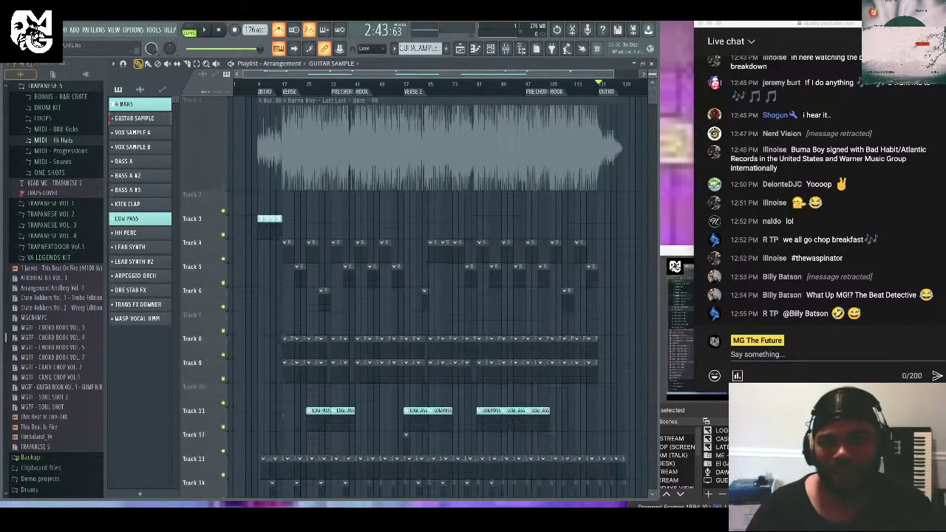
scroll(444, 289, down, 3)
scroll(444, 288, up, 2)
scroll(444, 288, down, 3)
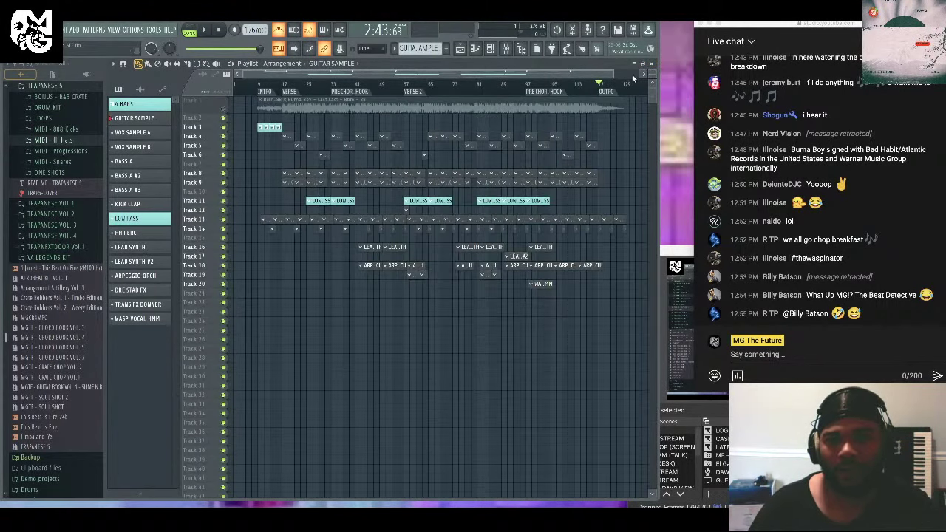
Briefly play the arrangement from just before the intro, with the full song length in view.
drag(613, 74, 323, 72)
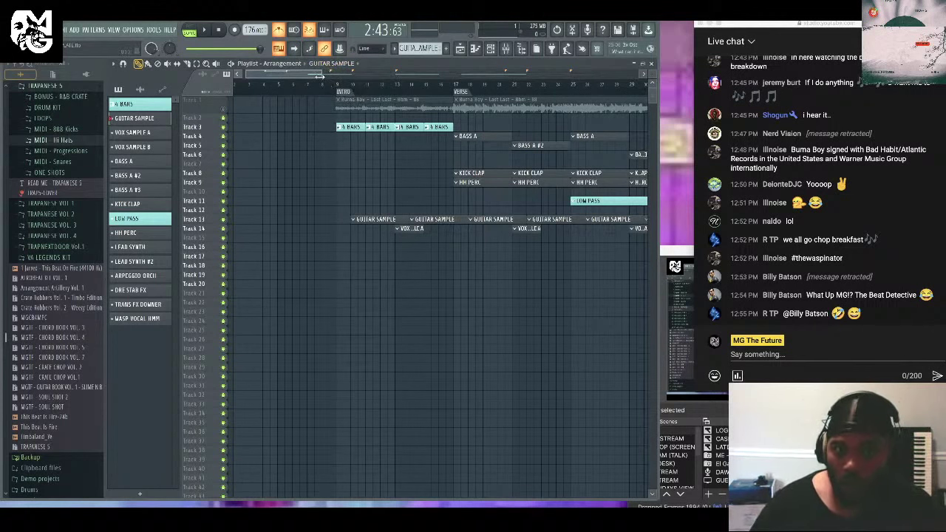
drag(319, 76, 635, 59)
click(269, 90)
key(space)
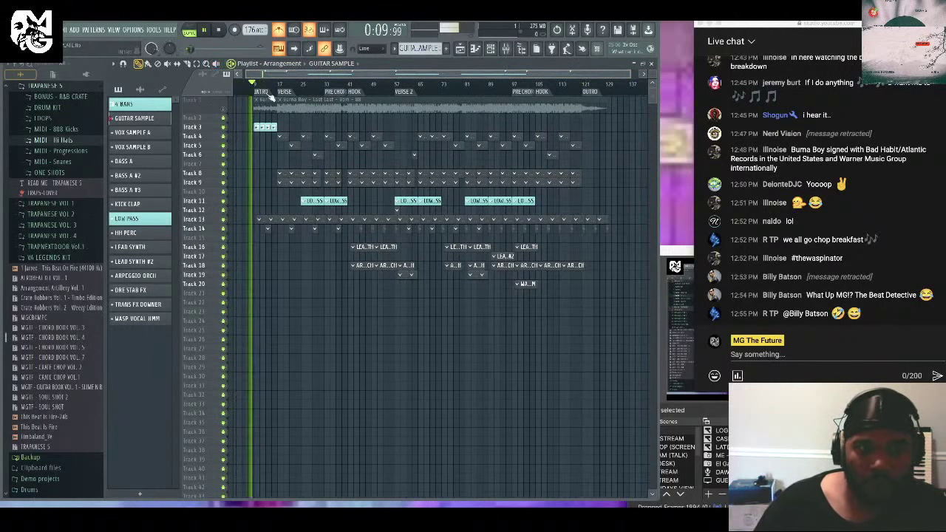
key(space)
Enlarge the height of Track 1 for a closer look at the reference waveform from the intro to the hook.
drag(635, 76, 340, 77)
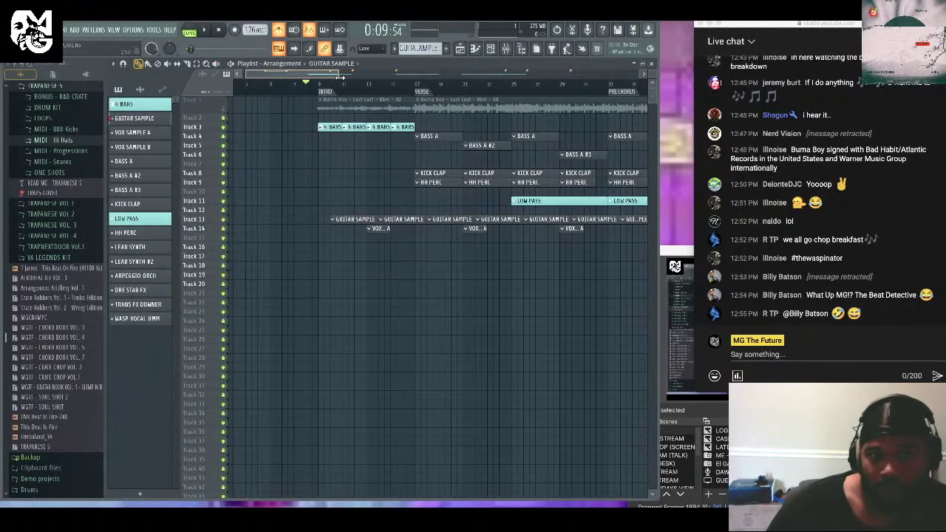
drag(210, 110, 209, 157)
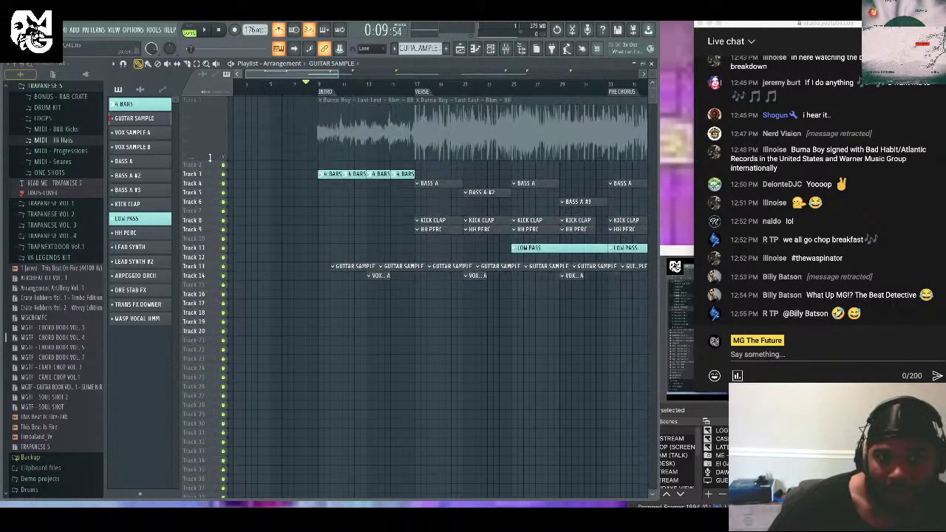
drag(338, 75, 364, 79)
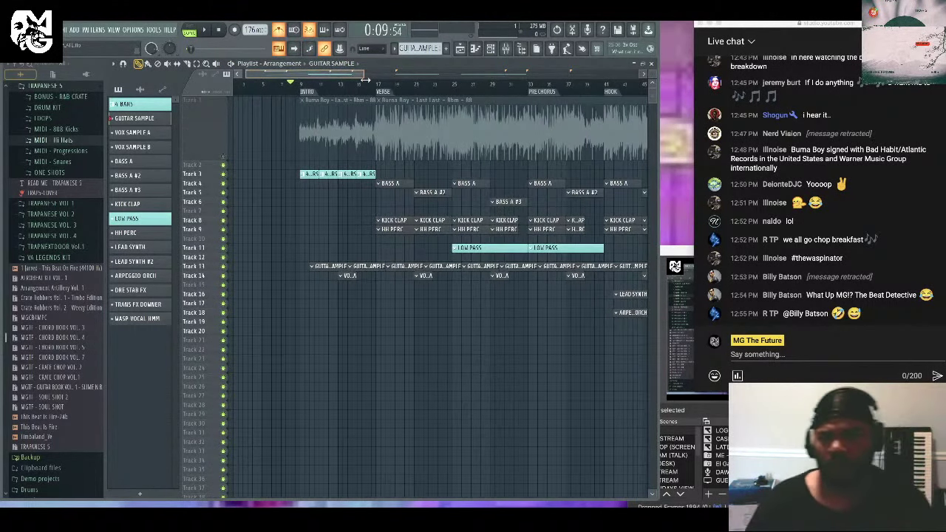
Reorder the pattern list so LOW PASS follows 4 BARS and the three bass patterns come directly after it.
mouse_move(655, 80)
mouse_down()
mouse_move(653, 100)
mouse_move(653, 82)
mouse_up()
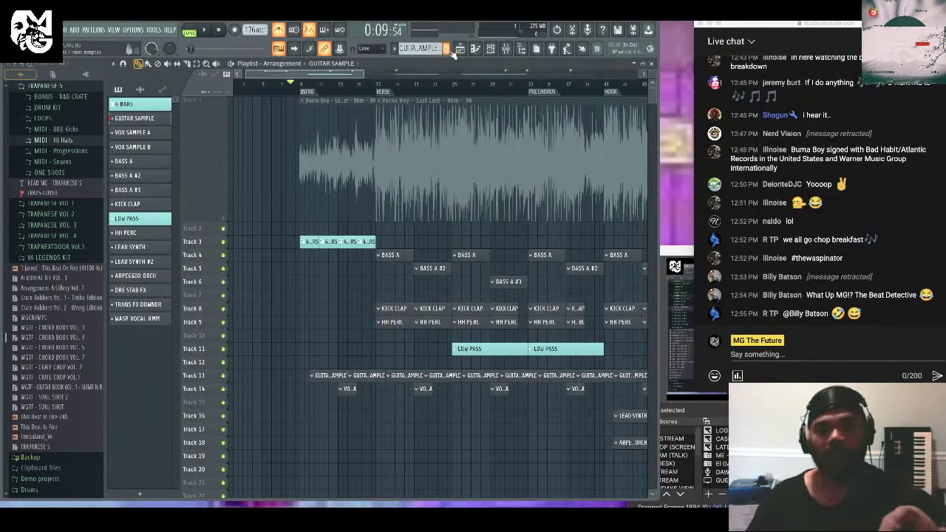
click(140, 319)
click(159, 120)
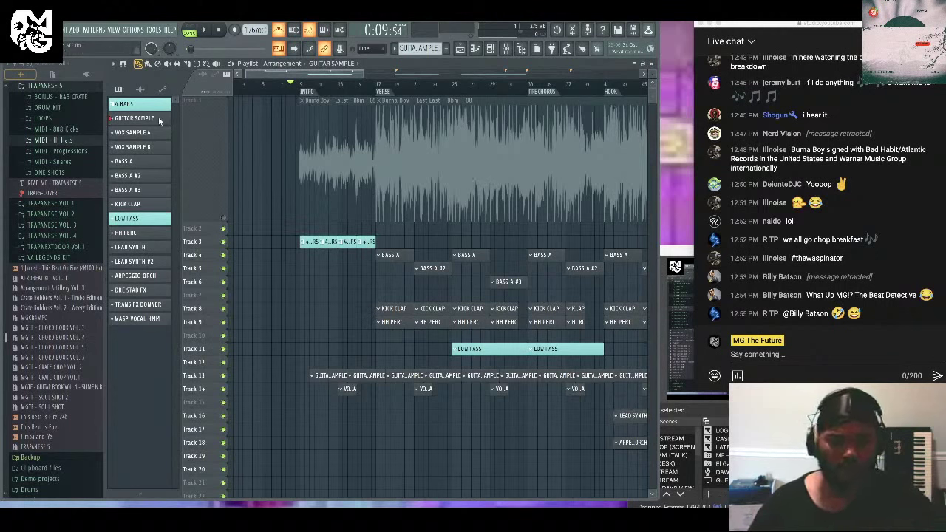
drag(157, 221, 148, 121)
click(148, 178)
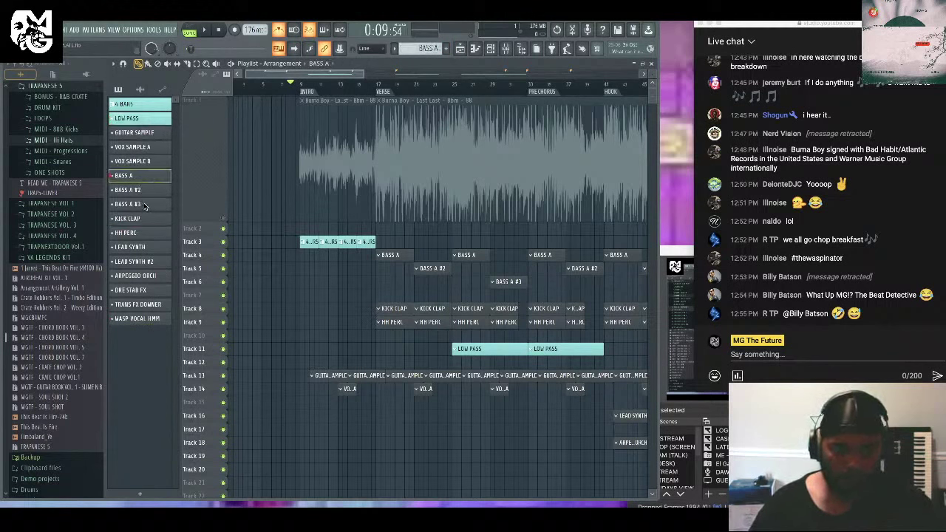
shift+click(145, 205)
drag(147, 179, 159, 135)
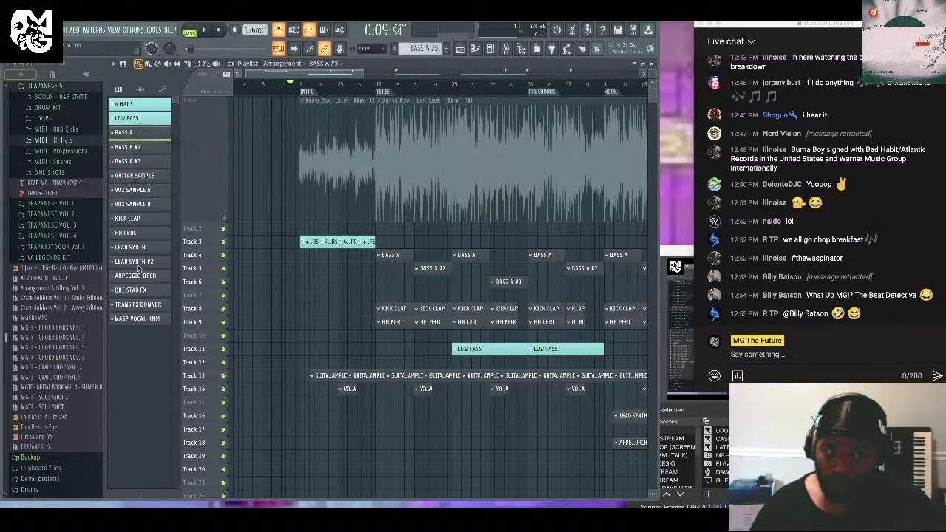
Move the TRANS FX DOWNER and DRE STAB FX patterns between VOX SAMPLE B and KICK CLAP in the pattern list.
click(148, 306)
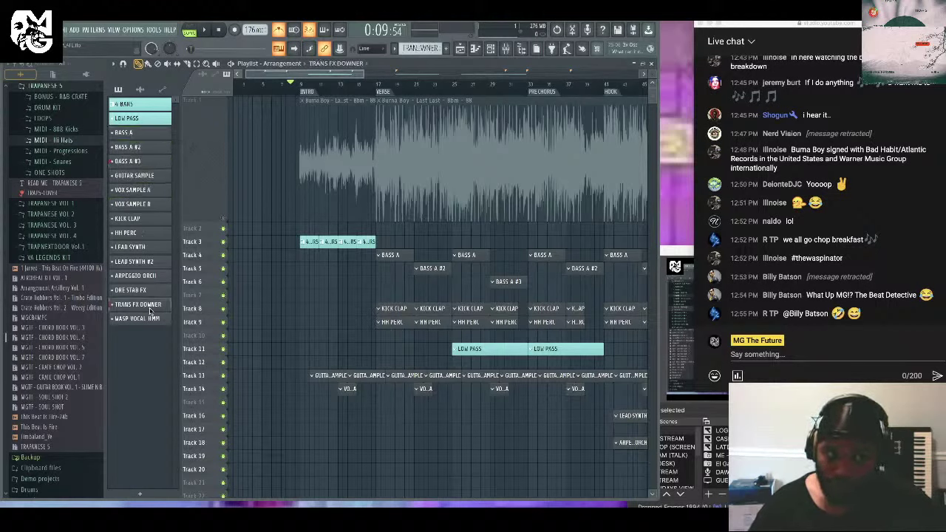
drag(147, 308, 150, 220)
click(138, 262)
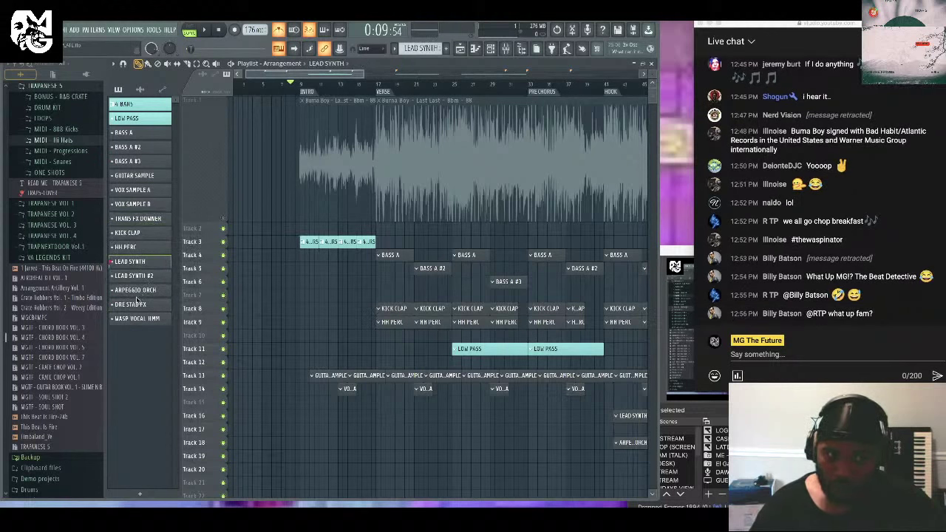
click(141, 304)
drag(140, 305, 155, 235)
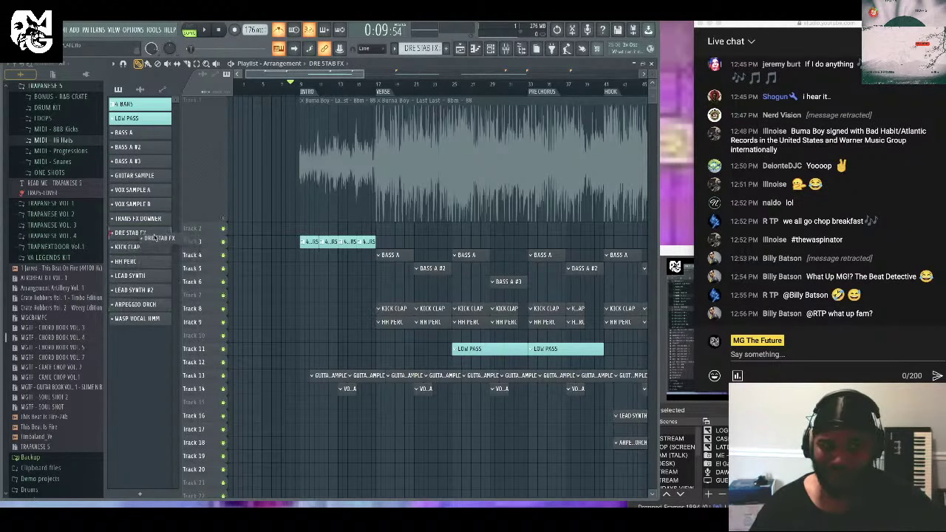
click(143, 276)
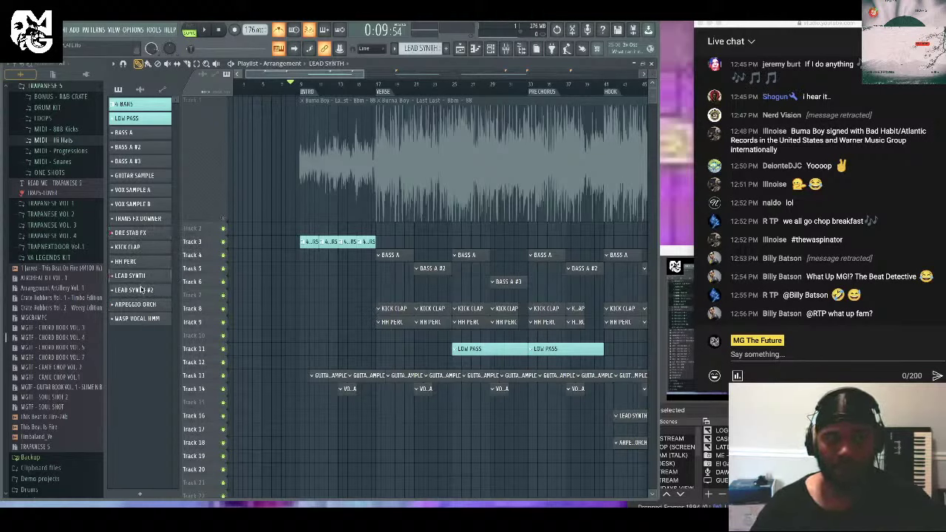
Color all patterns from BASS A to WASP VOCAL HMM with a gradient from pale turquoise to pale yellow.
click(140, 133)
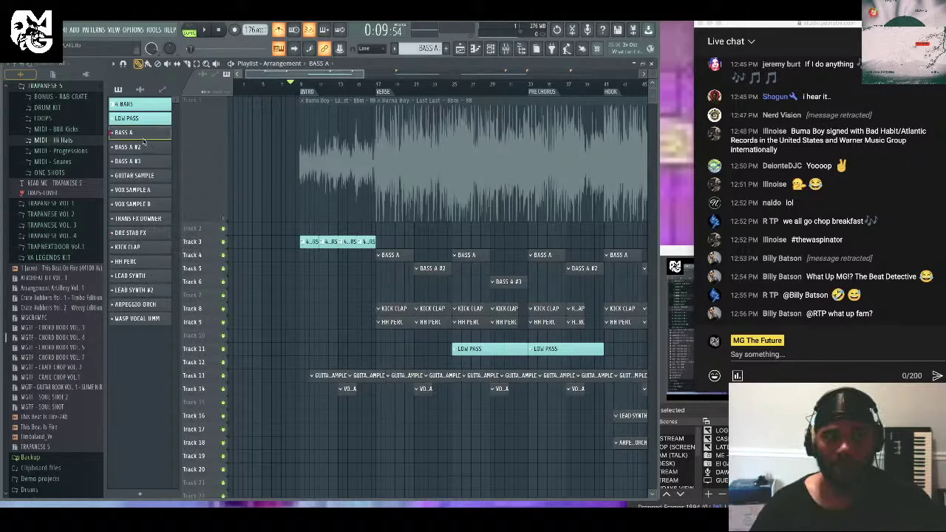
click(137, 319)
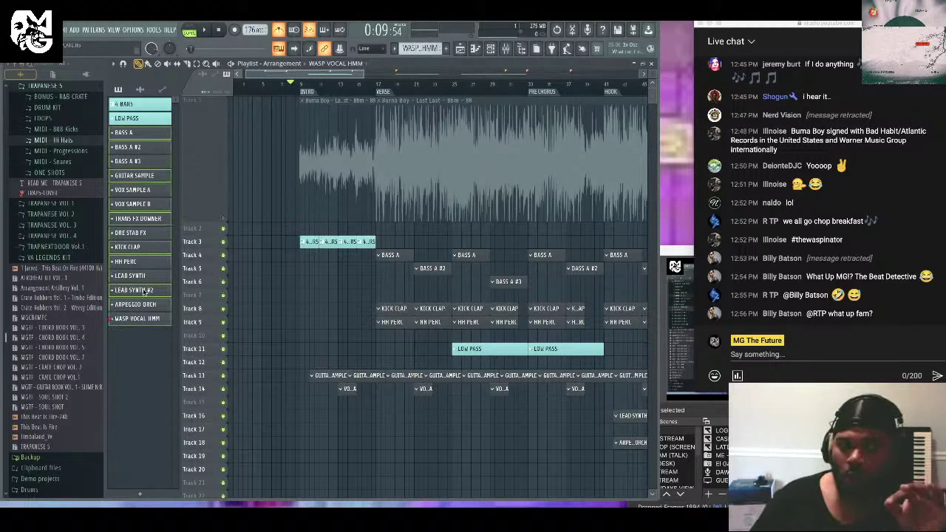
right_click(151, 260)
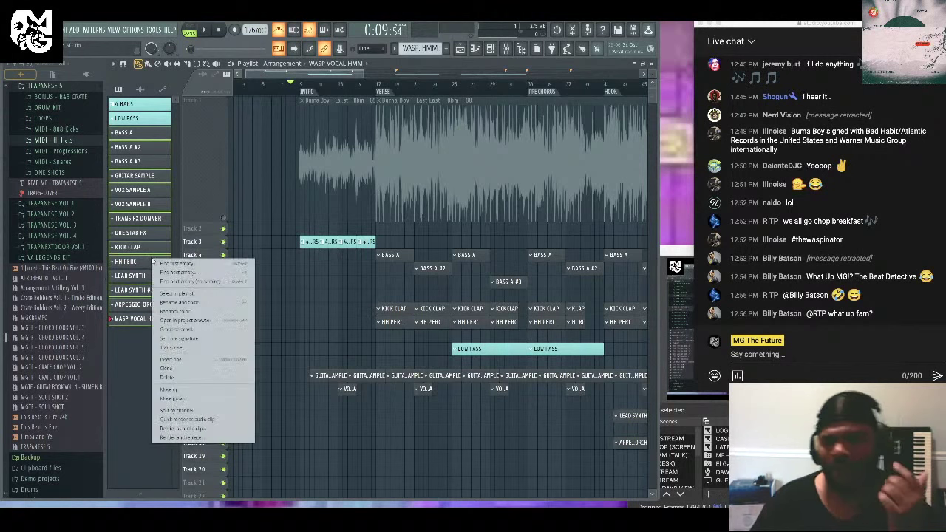
click(203, 304)
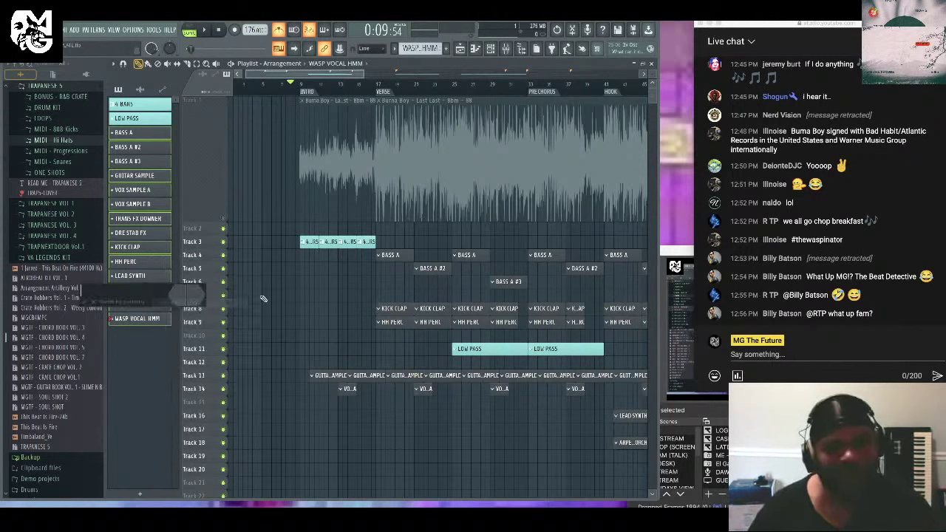
click(184, 303)
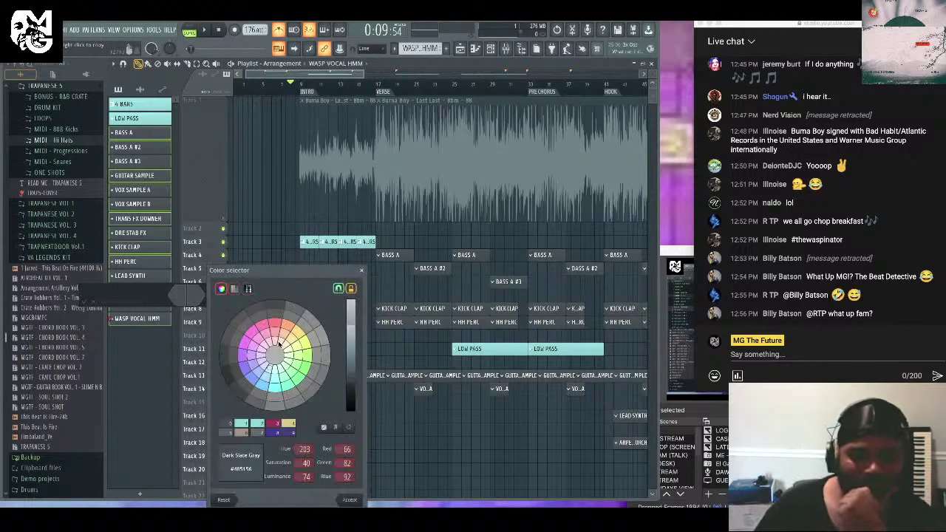
click(243, 424)
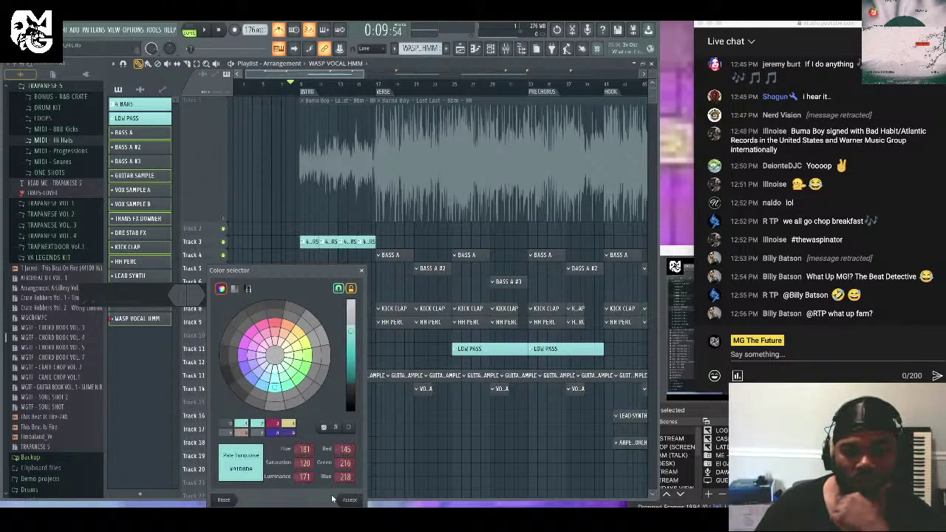
click(348, 500)
click(203, 303)
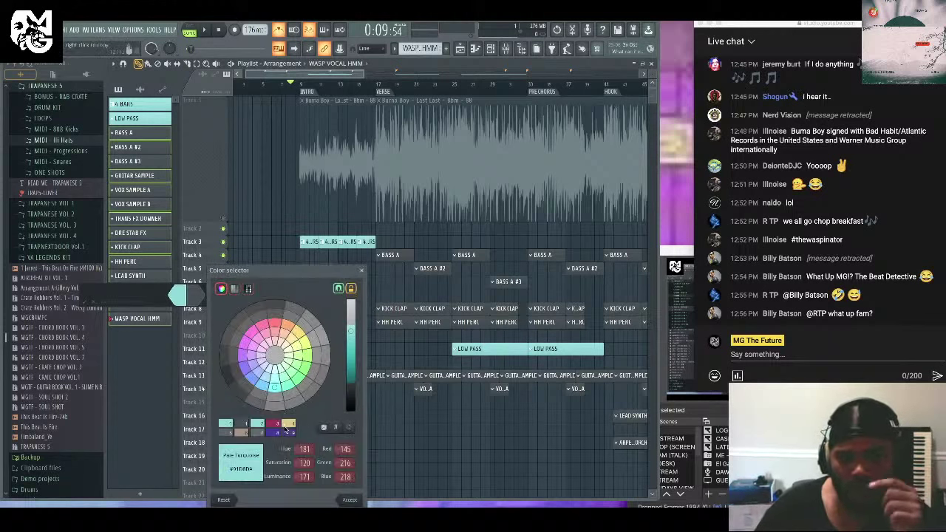
click(286, 426)
click(349, 500)
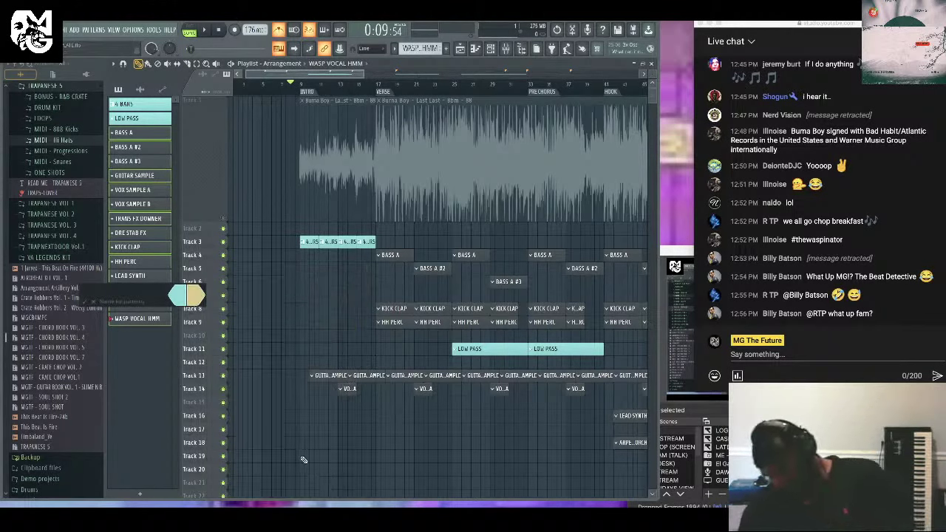
key(Return)
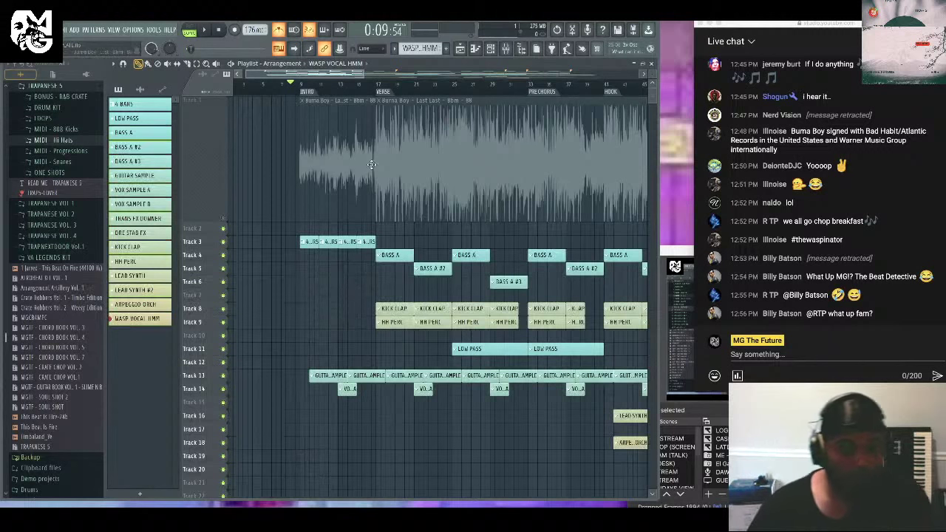
Shift the first three GUITAR SAMPLE clips on Track 13 one bar earlier so they start at the INTRO marker.
drag(399, 76, 300, 88)
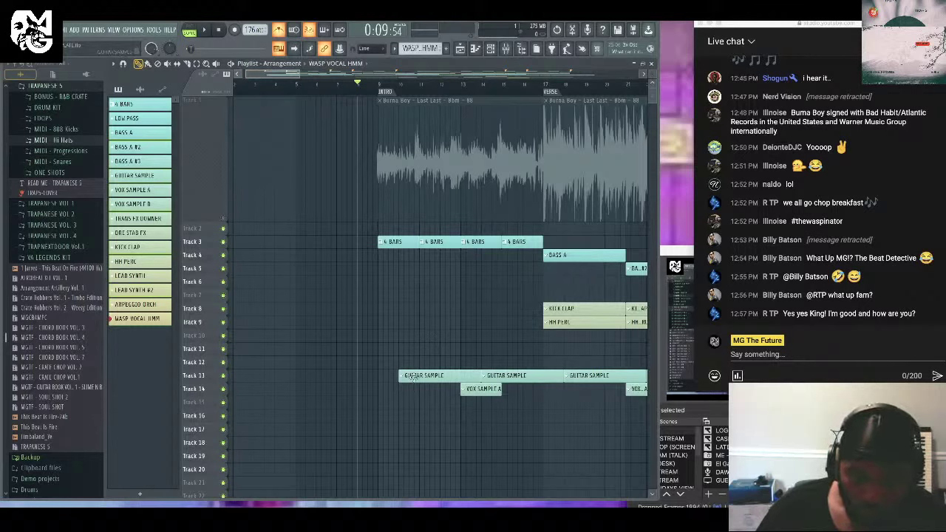
drag(412, 376, 391, 380)
drag(506, 378, 485, 379)
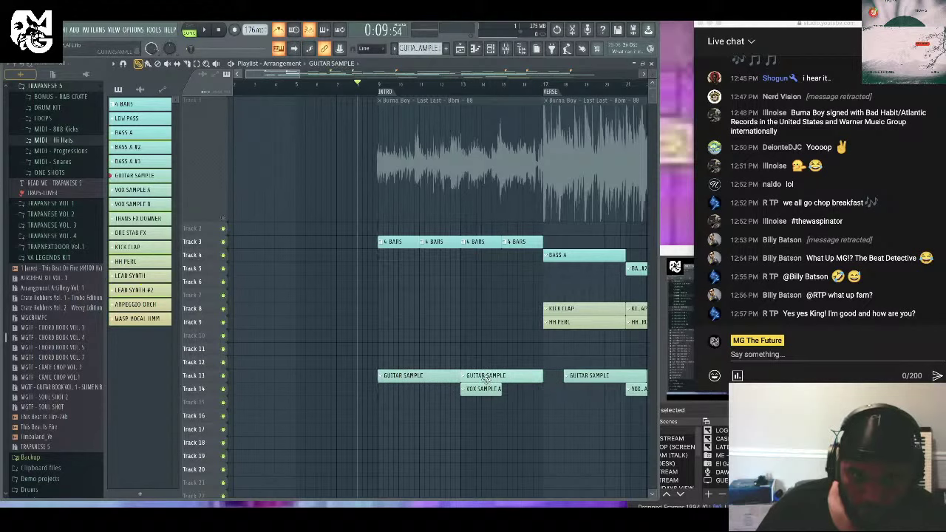
drag(613, 375, 593, 377)
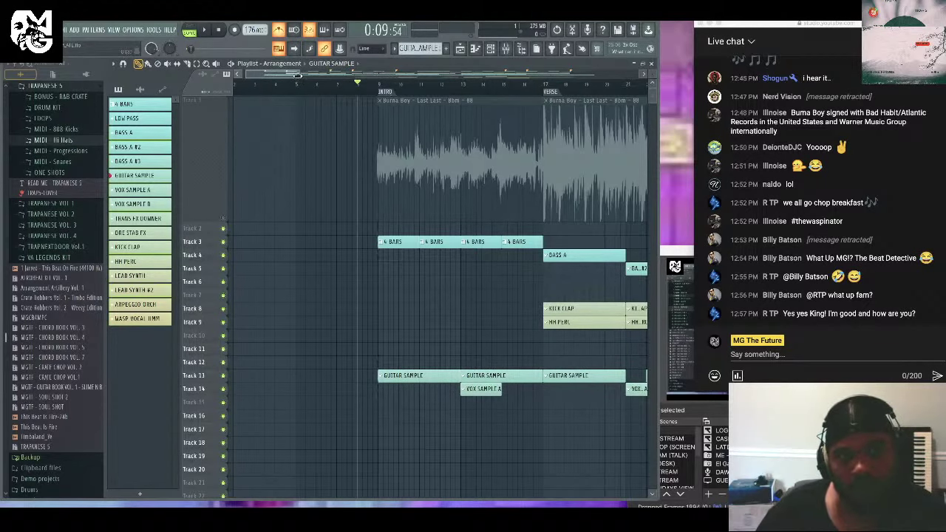
Briefly play the arrangement from the INTRO marker with the reference audio muted.
mouse_move(298, 75)
mouse_down()
mouse_move(543, 59)
mouse_move(289, 74)
mouse_up()
click(406, 89)
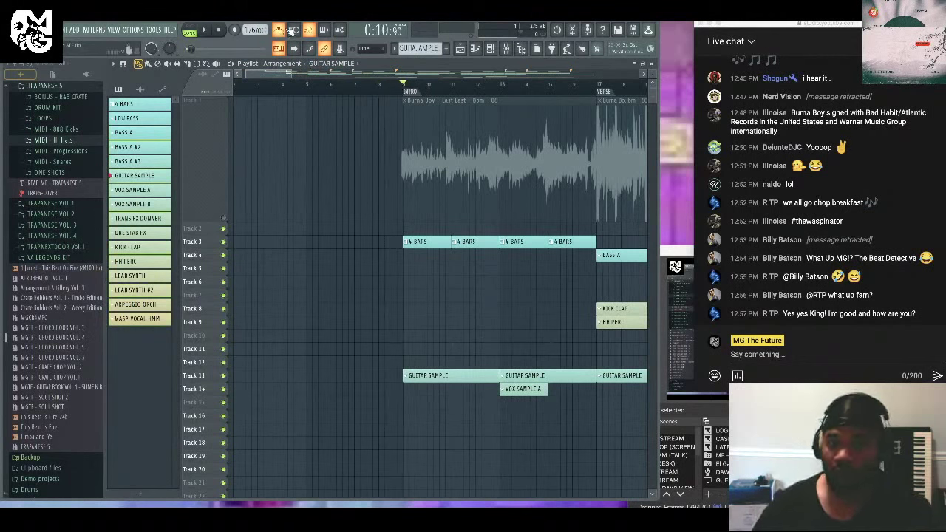
key(space)
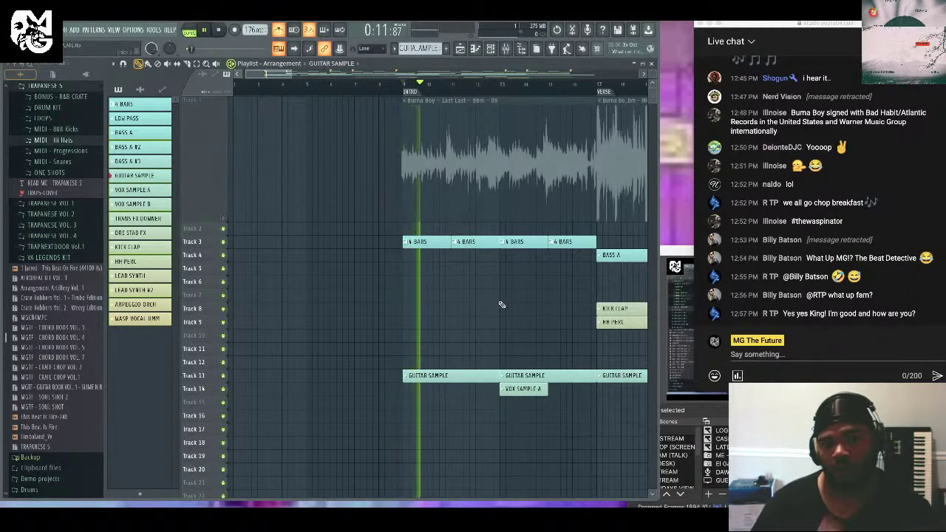
drag(280, 74, 299, 79)
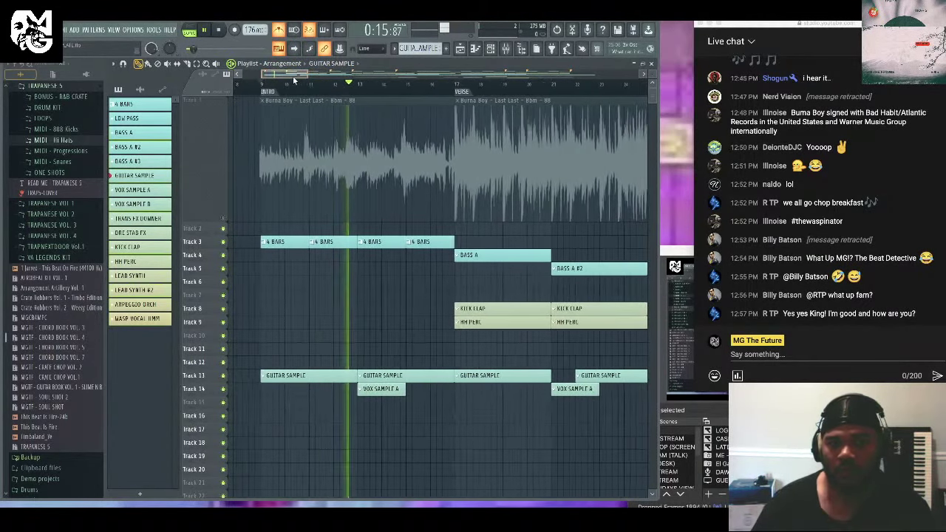
key(space)
Select the first four bars of the verse, create a pattern named DRUMS and place it on Track 17 at the VERSE marker.
drag(563, 92, 464, 89)
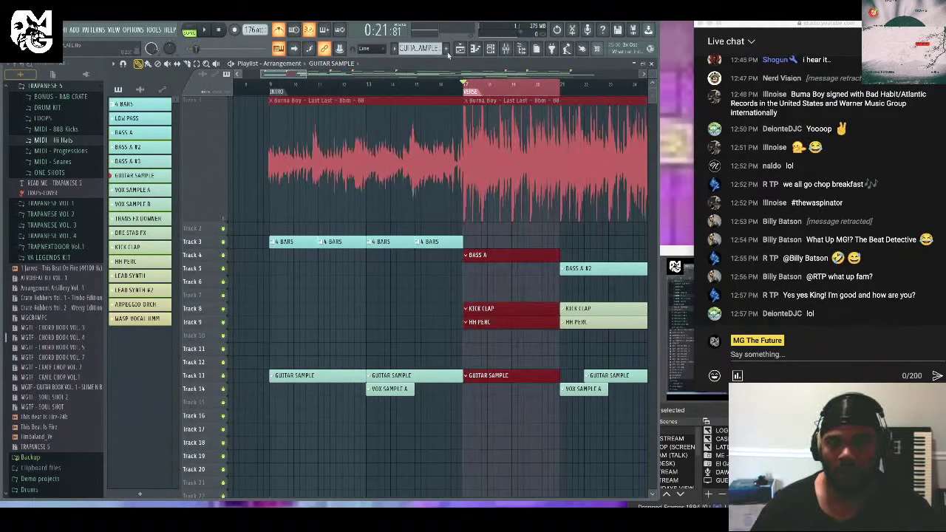
click(446, 50)
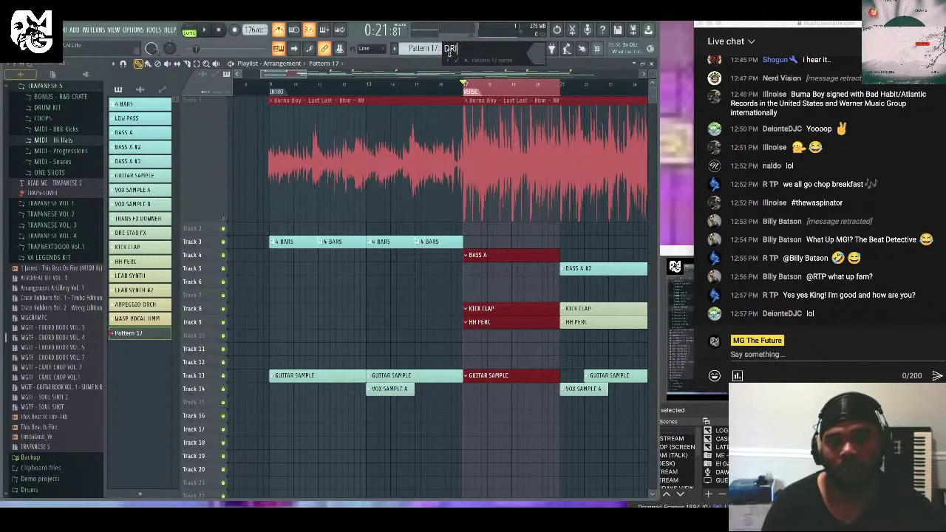
key(Return)
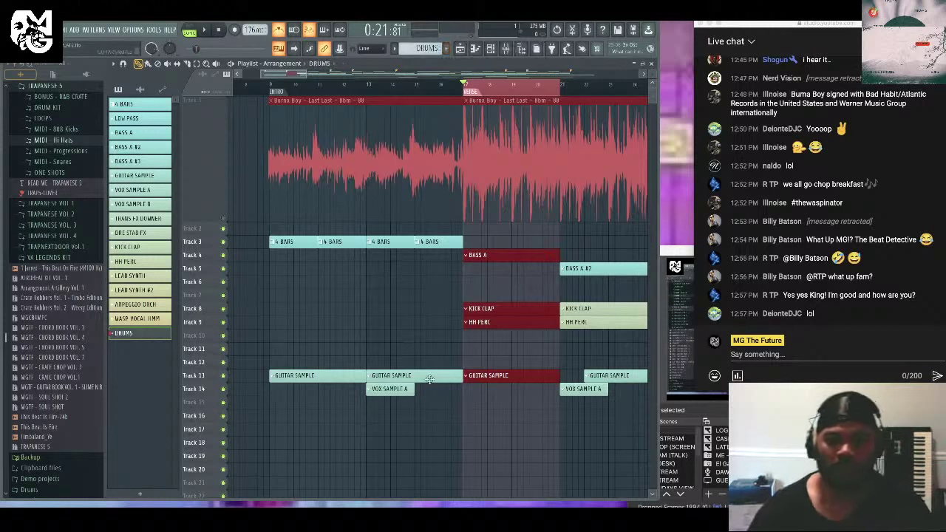
click(465, 433)
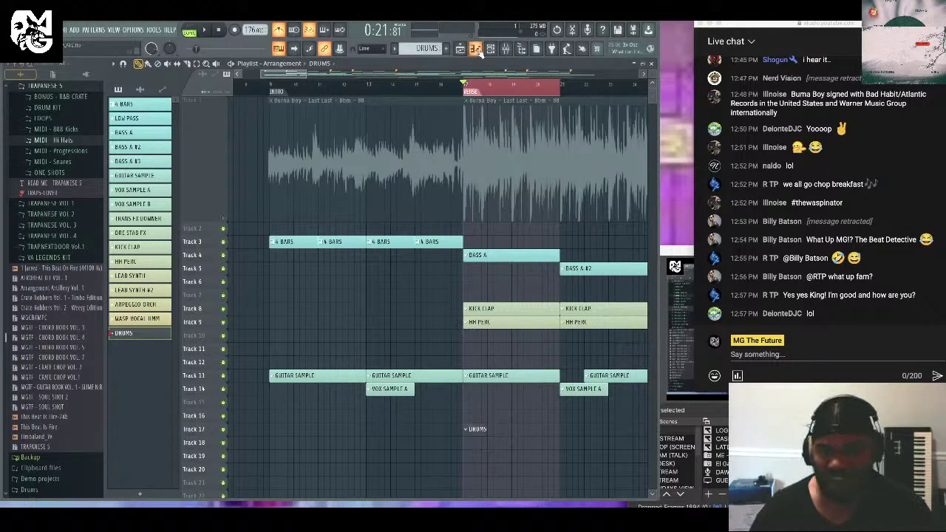
Unmute the reference audio on Track 1 and expand the AFROBEAT KIT VOL. 1 folder in the sample browser.
click(290, 150)
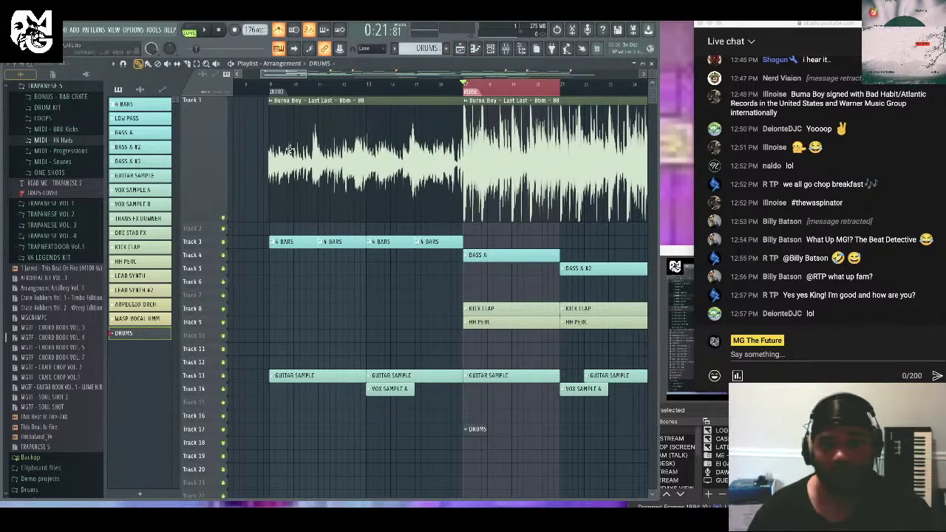
scroll(59, 251, up, 8)
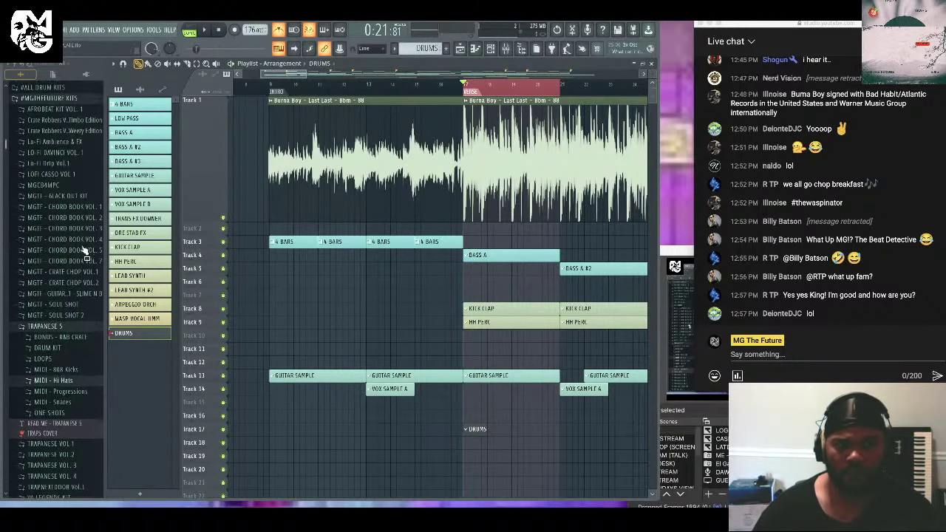
click(88, 344)
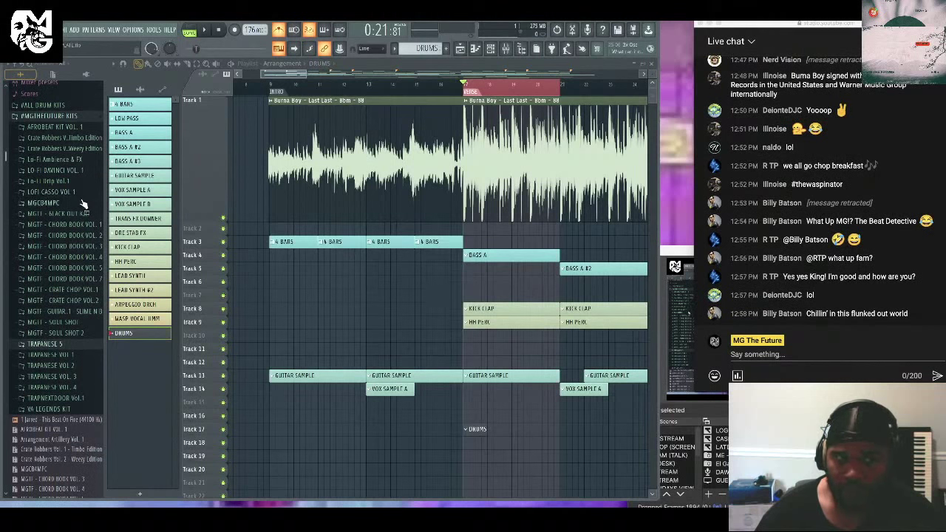
click(74, 127)
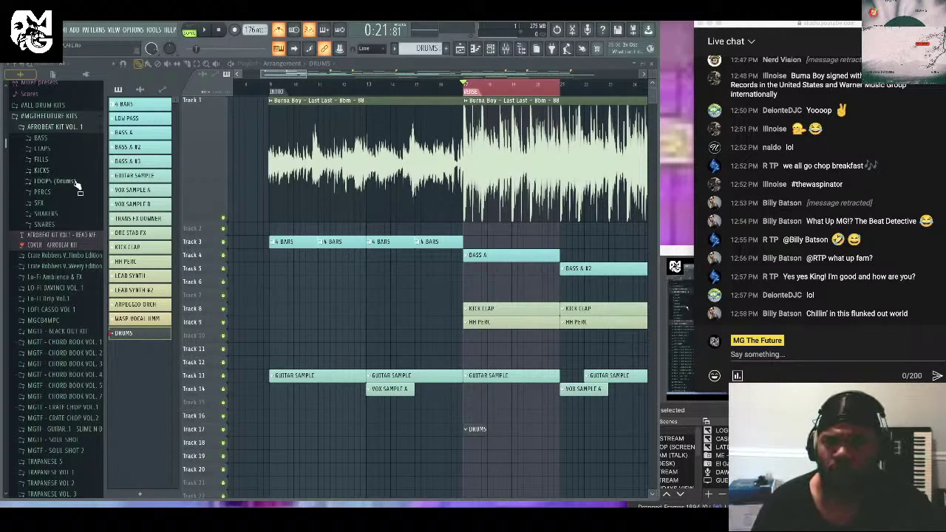
Audition the samples in the SNARES folder of AFROBEAT KIT VOL. 1, including MGAFB - SNARES - 00008.
click(79, 226)
click(74, 263)
click(74, 284)
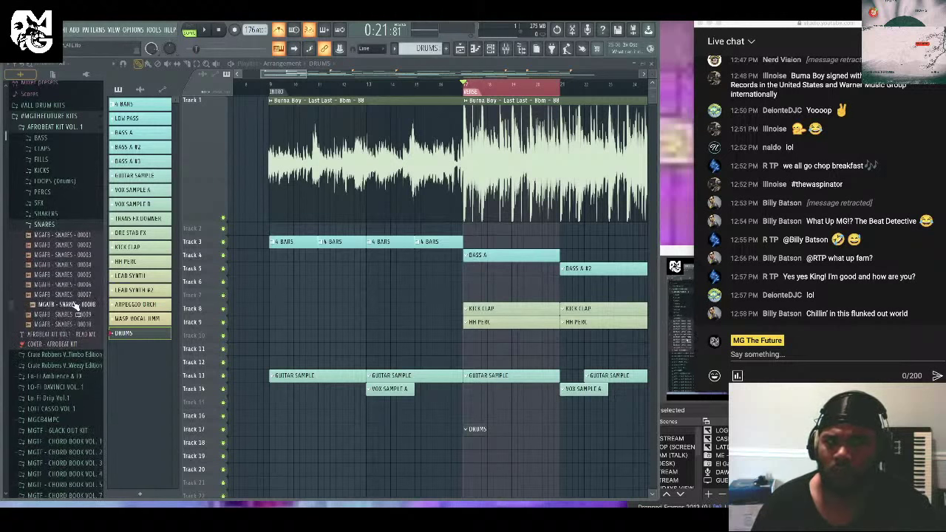
click(74, 304)
click(73, 294)
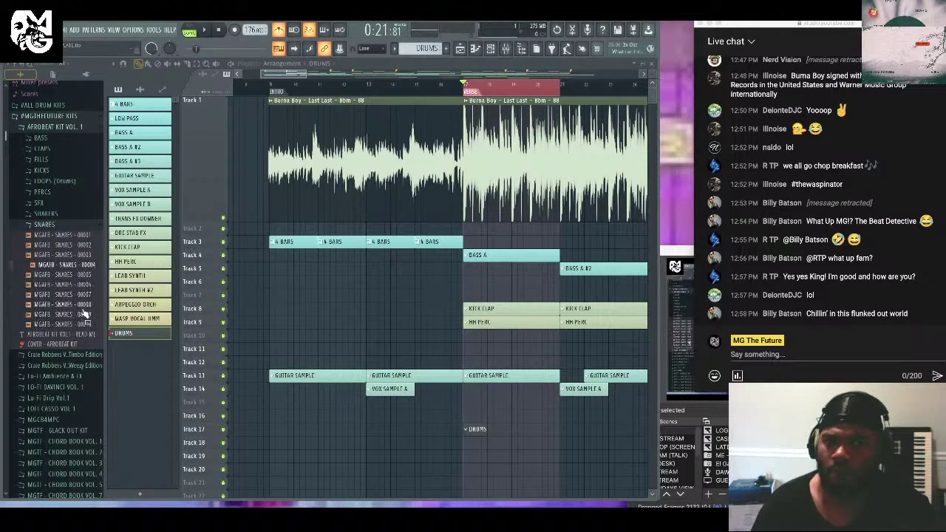
click(83, 305)
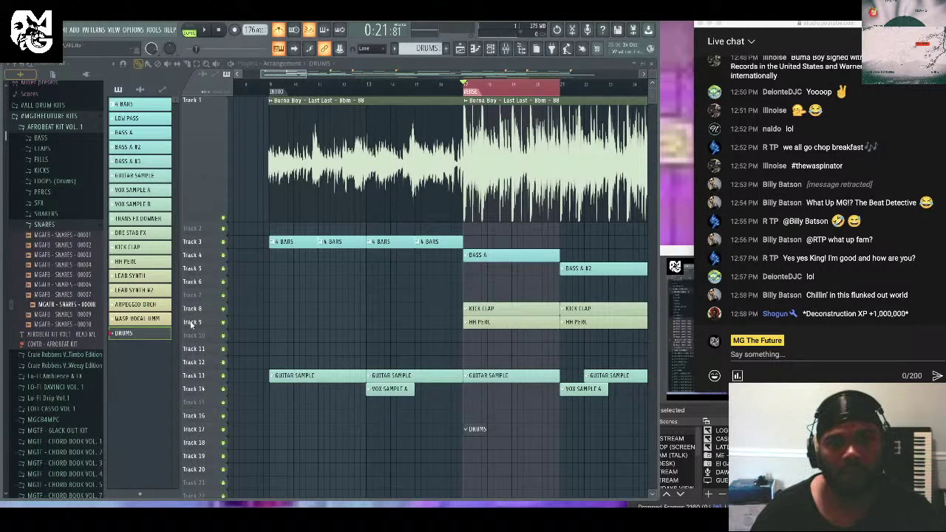
Add MGAFB - SNARES - 00008 to the channel rack and place snare hits on steps 5, 25, 37 and 57 during playback.
key(F6)
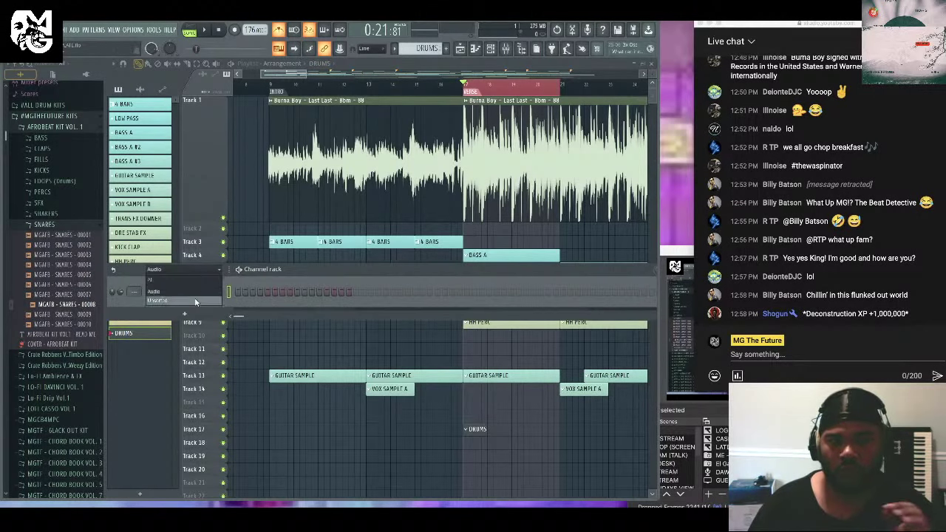
drag(84, 304, 196, 294)
key(space)
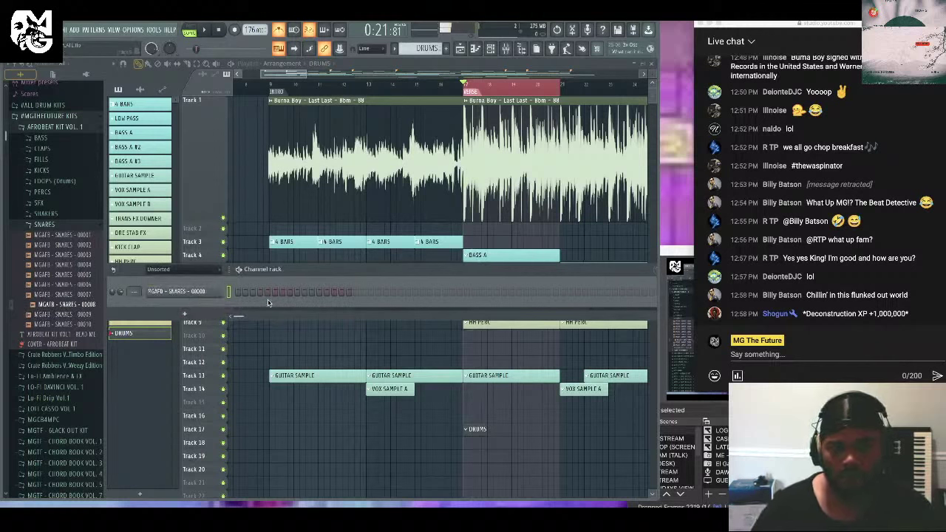
click(411, 293)
key(space)
key(space)
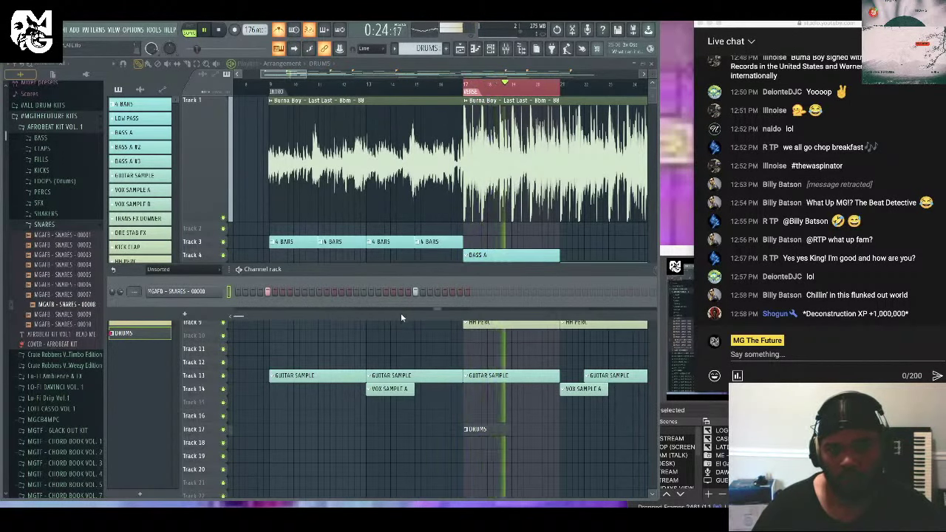
drag(402, 270, 450, 214)
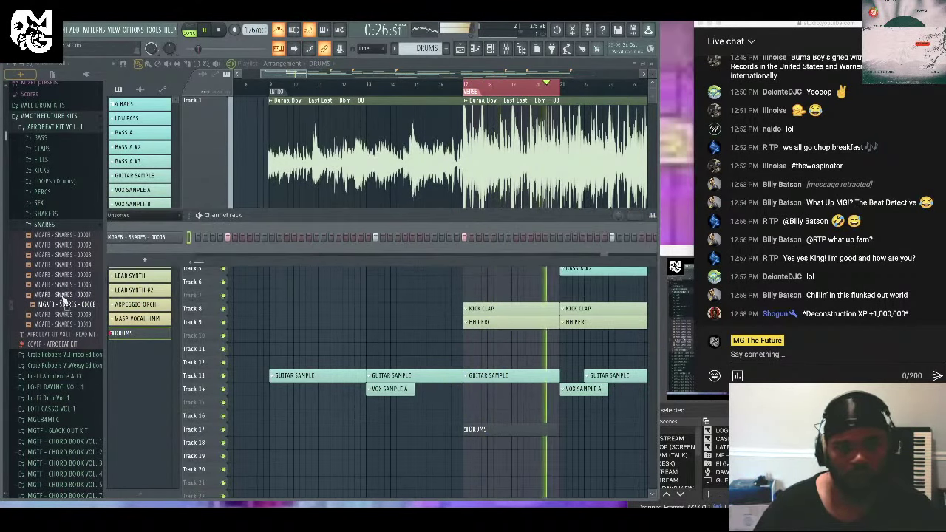
Add MGAFB - KICKS - 00002 as a new channel and place kick hits on steps 1, 13, 33 and 45.
key(space)
click(68, 173)
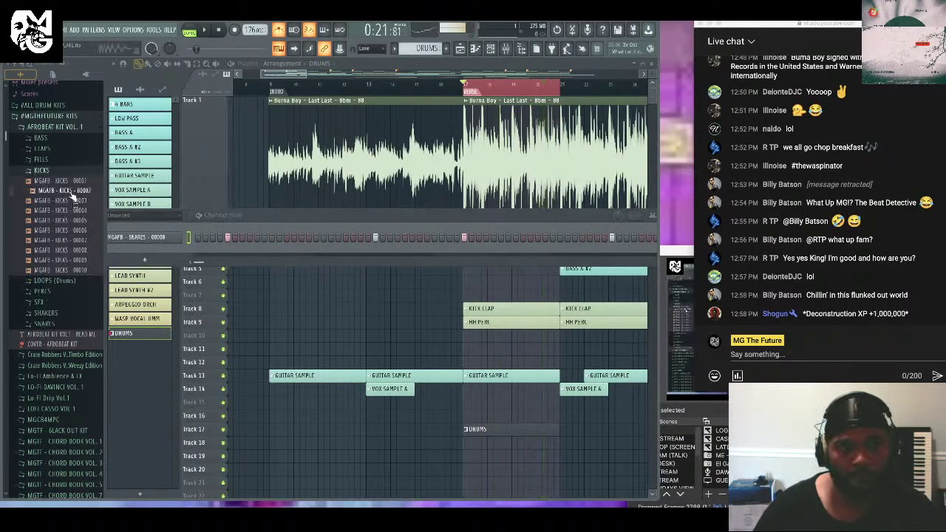
click(65, 194)
drag(65, 193, 200, 254)
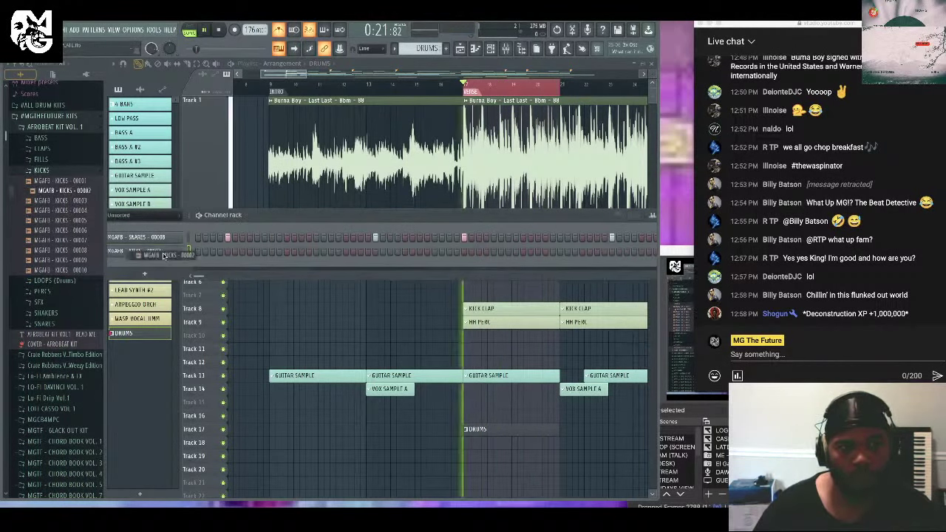
key(space)
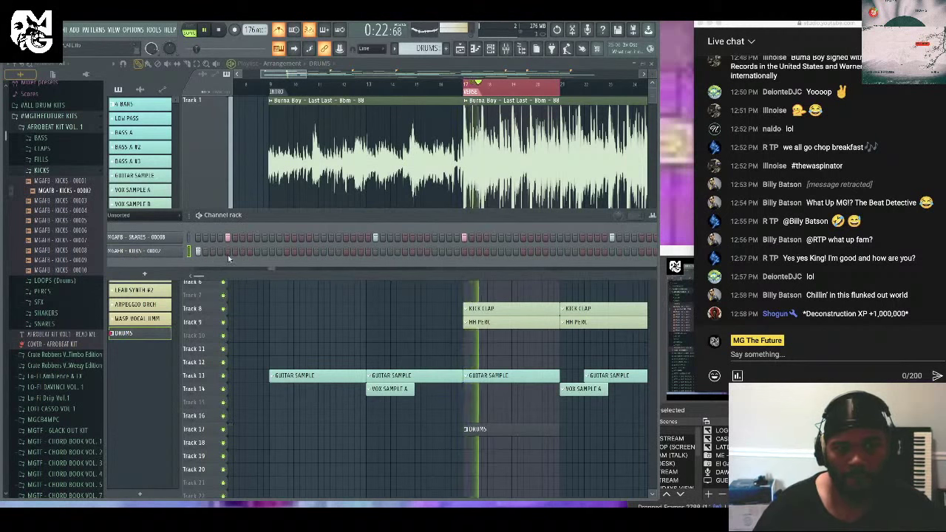
click(288, 252)
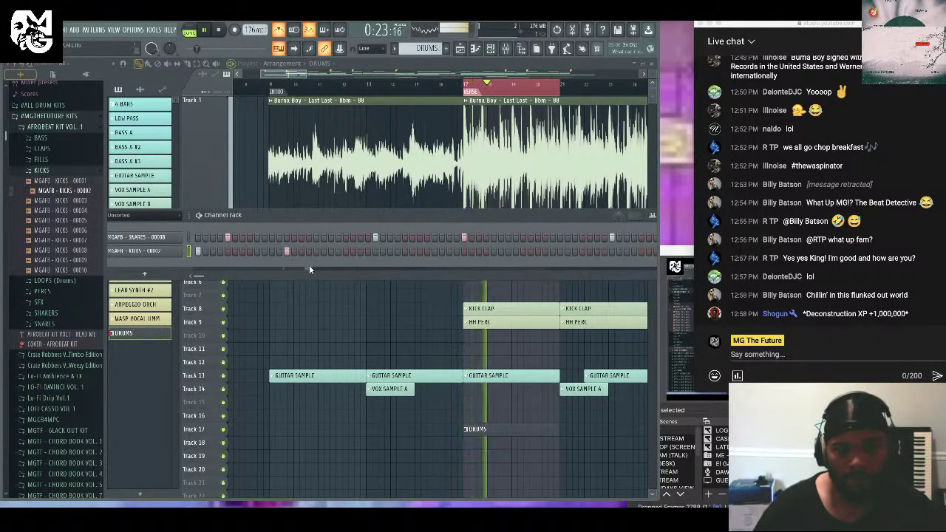
click(434, 251)
click(523, 251)
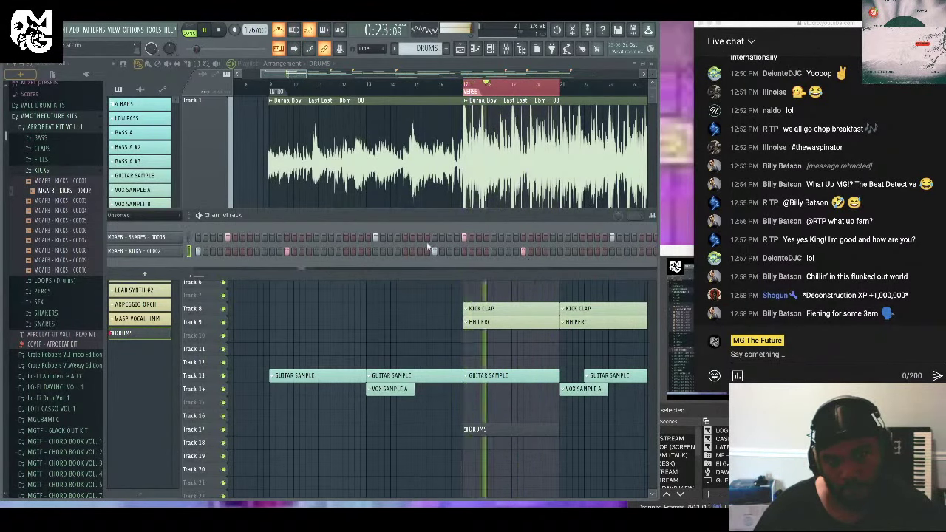
Play the DRUMS pattern on its own and within the verse, and increase the height of Track 17 in the playlist.
key(space)
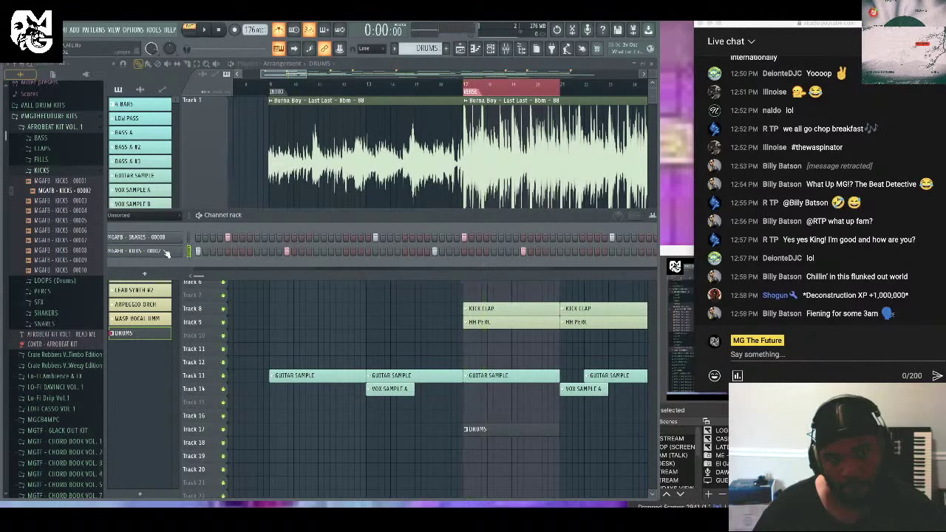
key(space)
key(space)
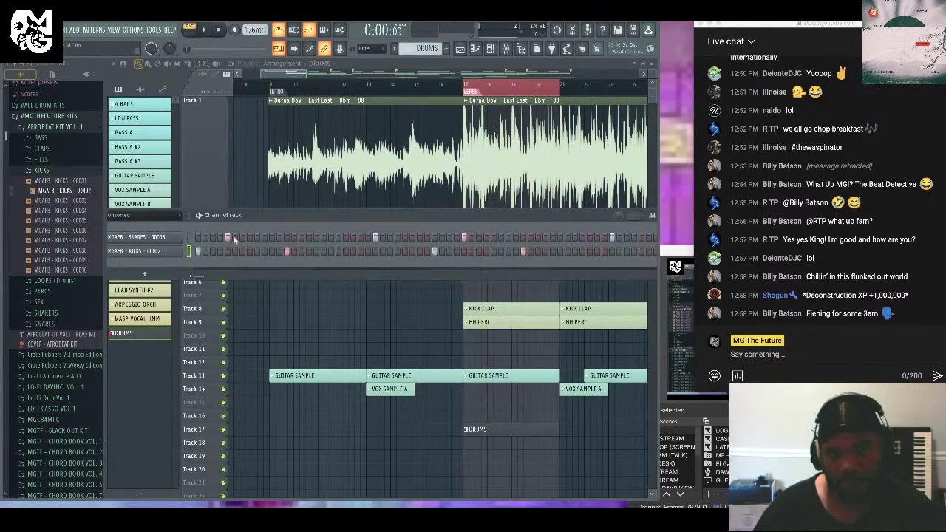
click(474, 379)
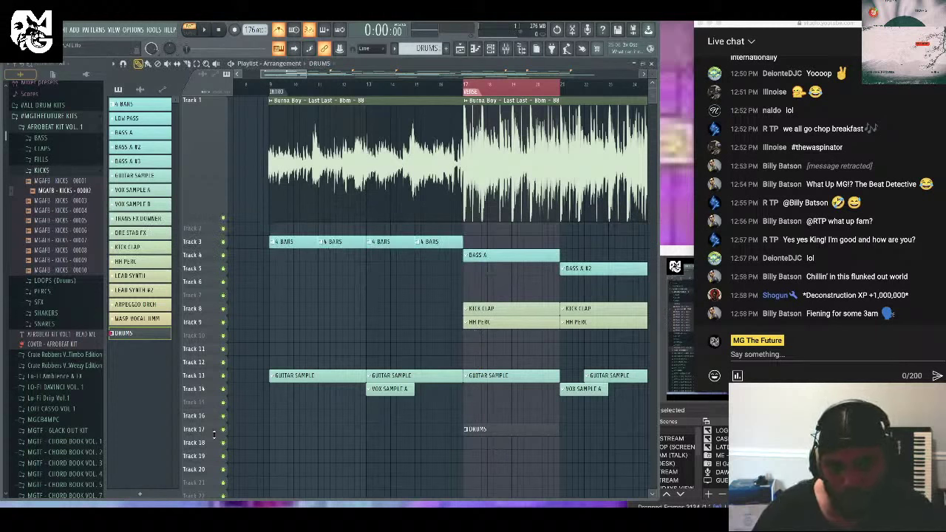
click(198, 32)
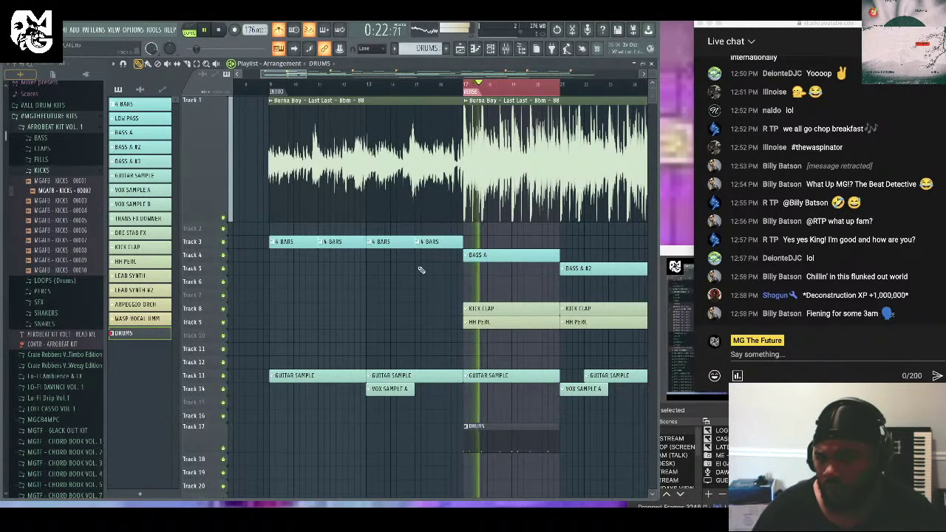
key(space)
Remove the snare hit on step 5 and try one on step 7, comparing pattern playback with the verse.
click(490, 49)
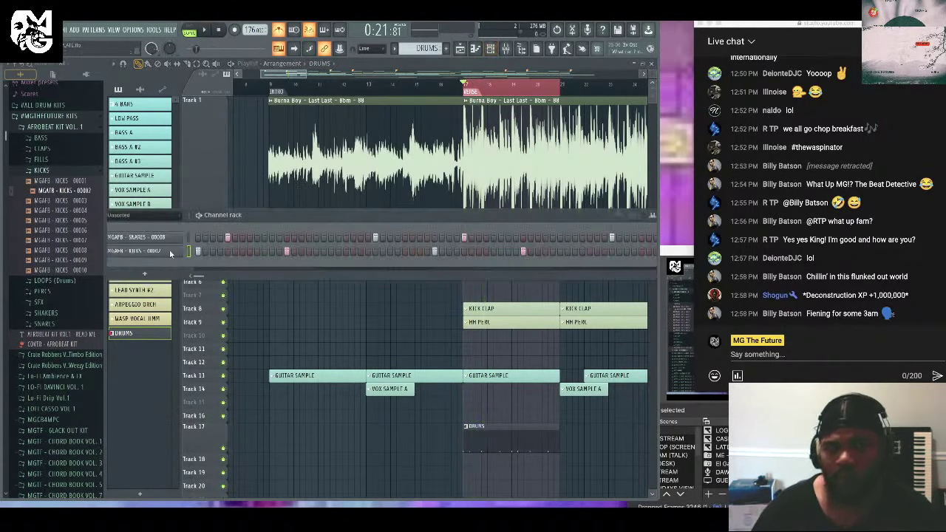
key(space)
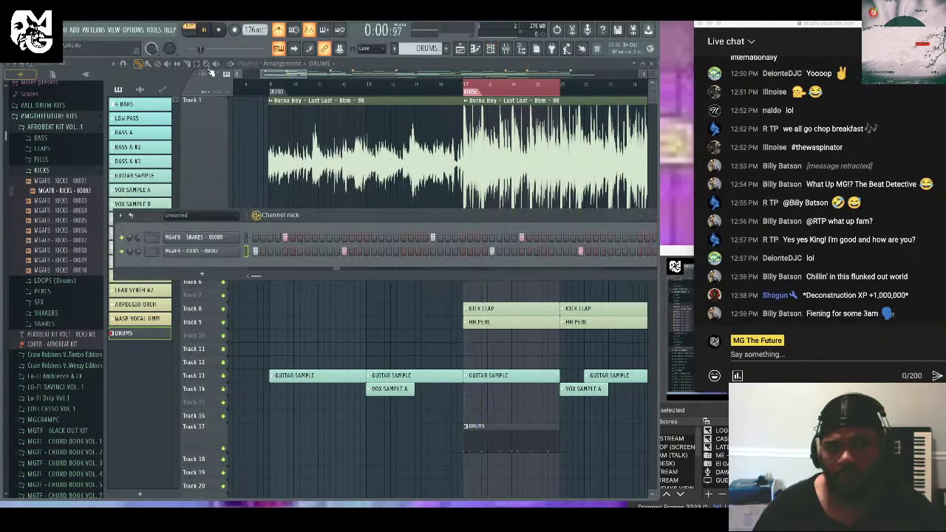
key(space)
key(space)
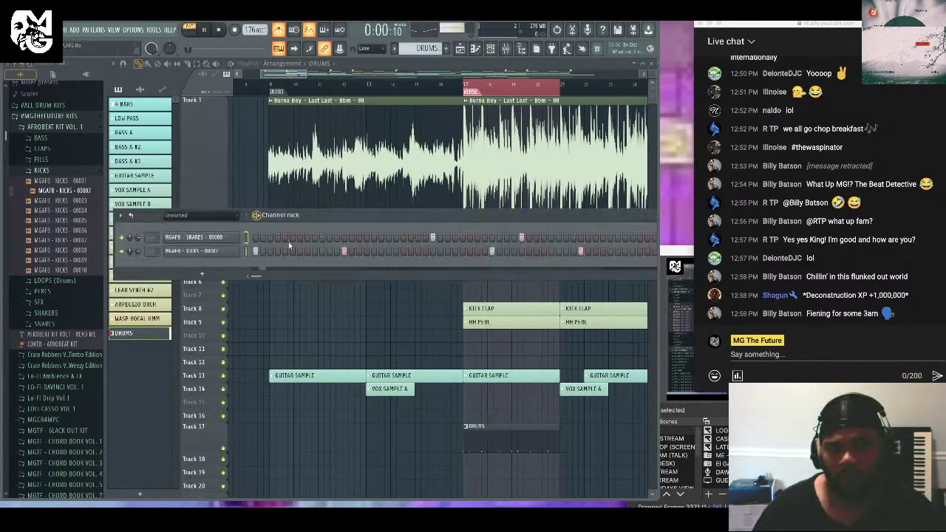
click(299, 237)
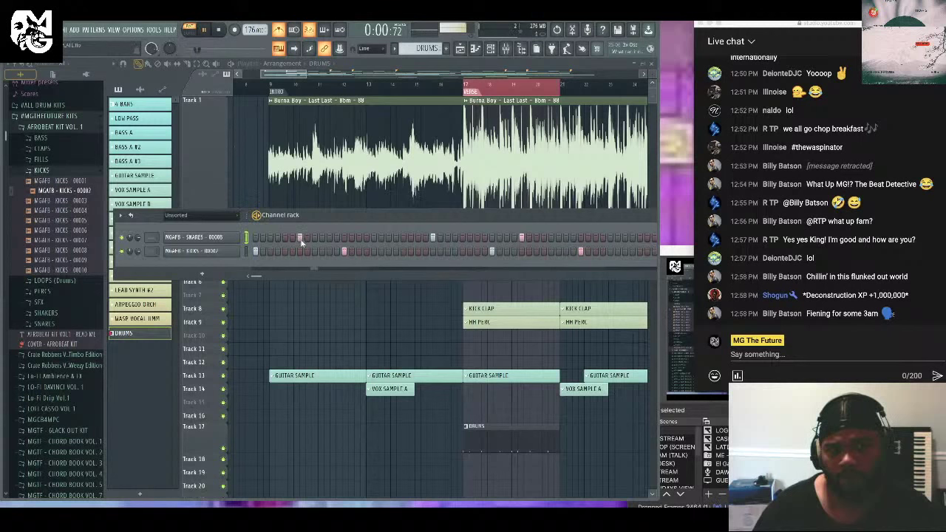
click(191, 32)
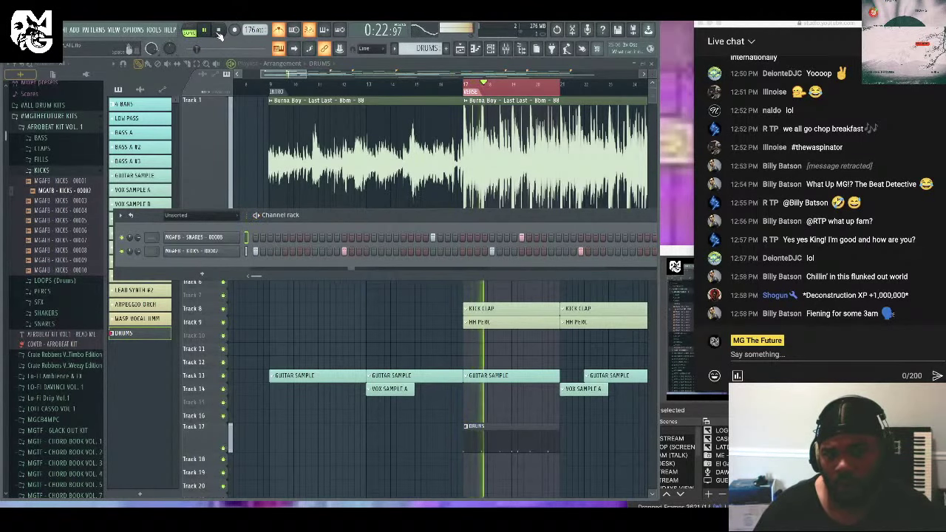
click(219, 30)
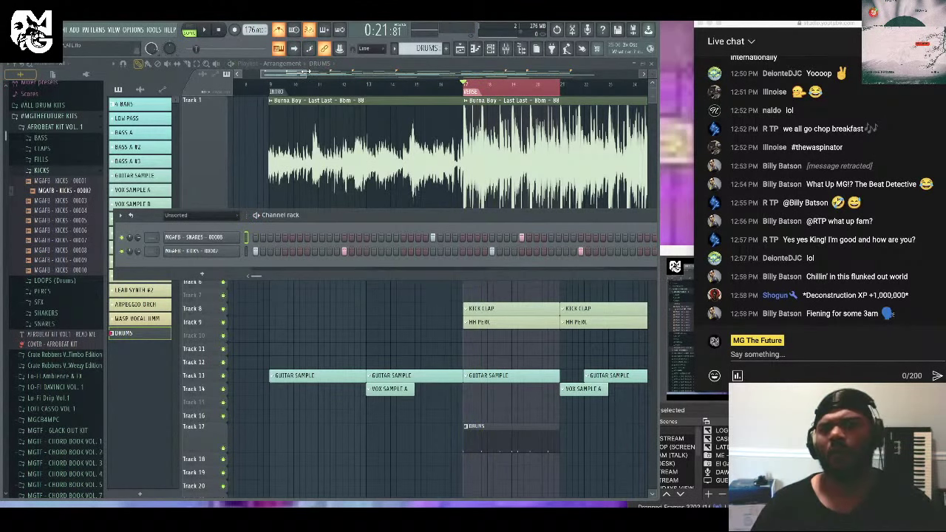
Place a snare hit on step 7 and move the step 37 hit to step 39, checking the rhythm against the verse.
key(F6)
drag(266, 78, 291, 83)
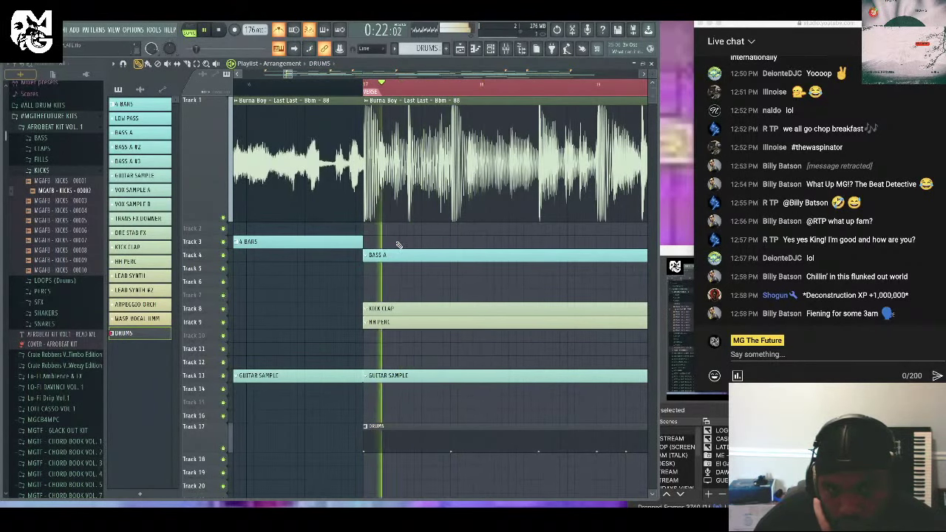
key(space)
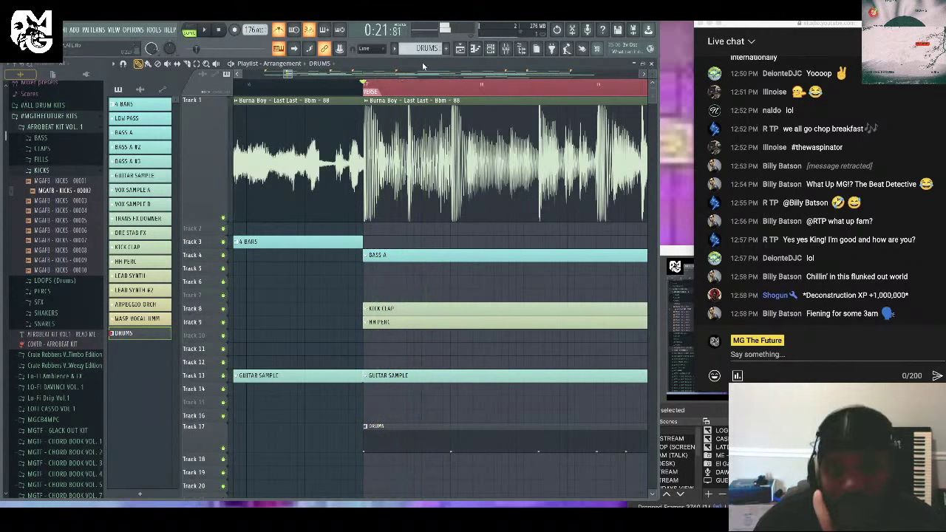
key(F6)
key(space)
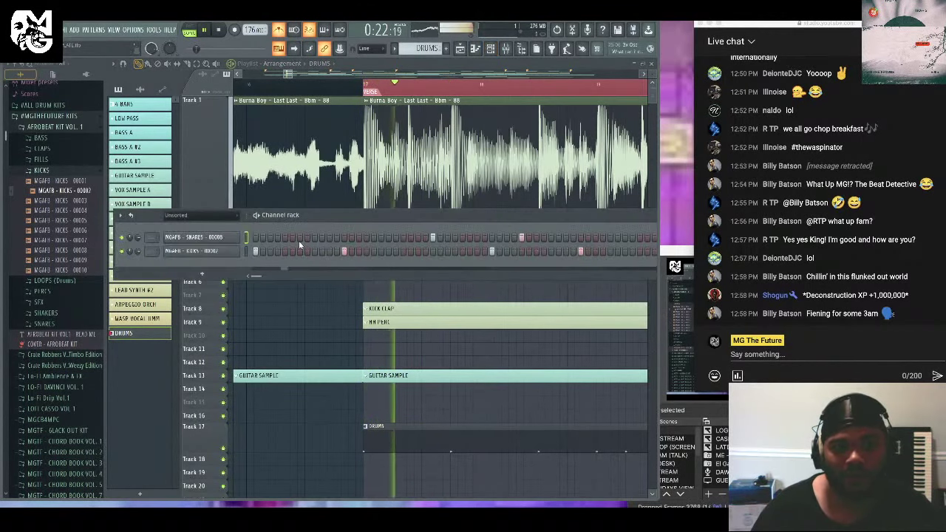
click(300, 237)
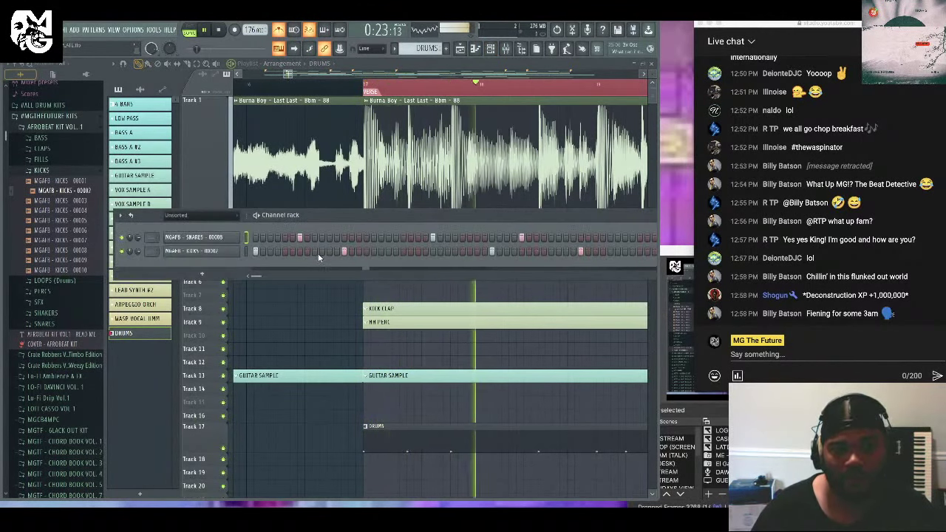
key(space)
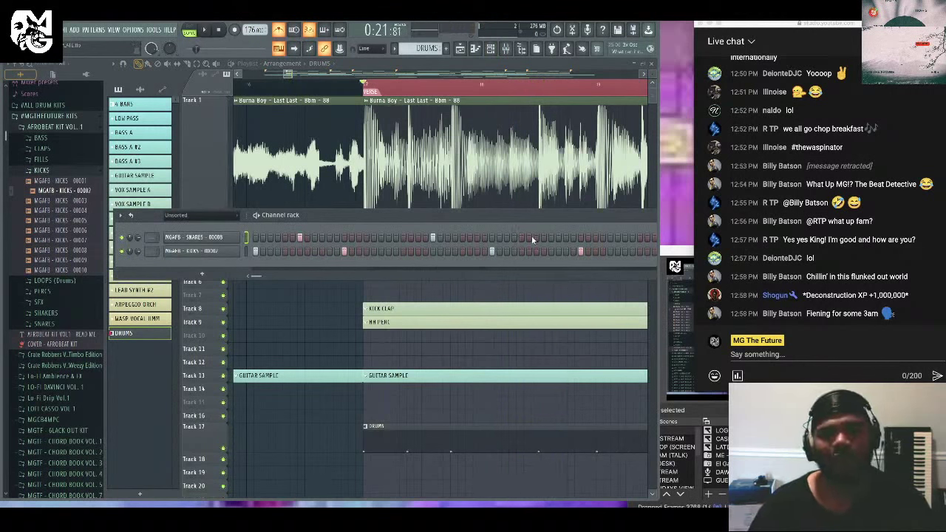
key(space)
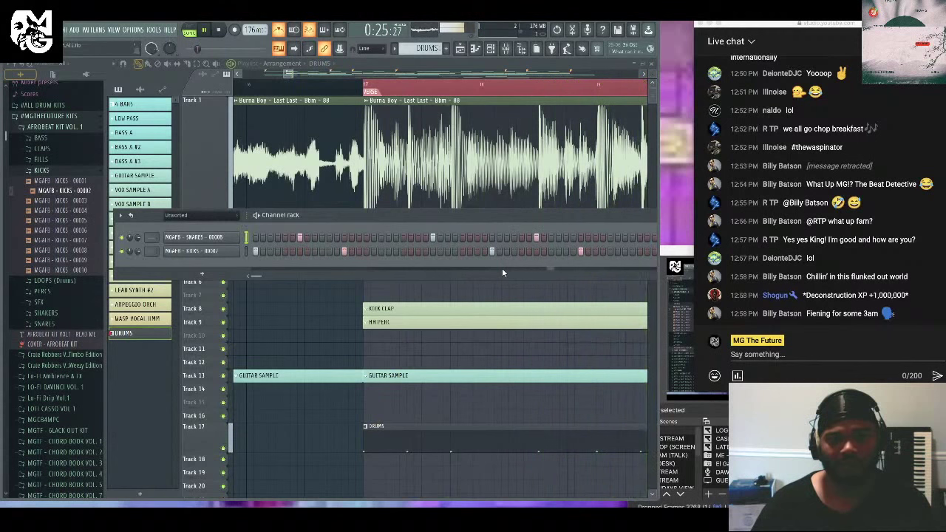
click(191, 31)
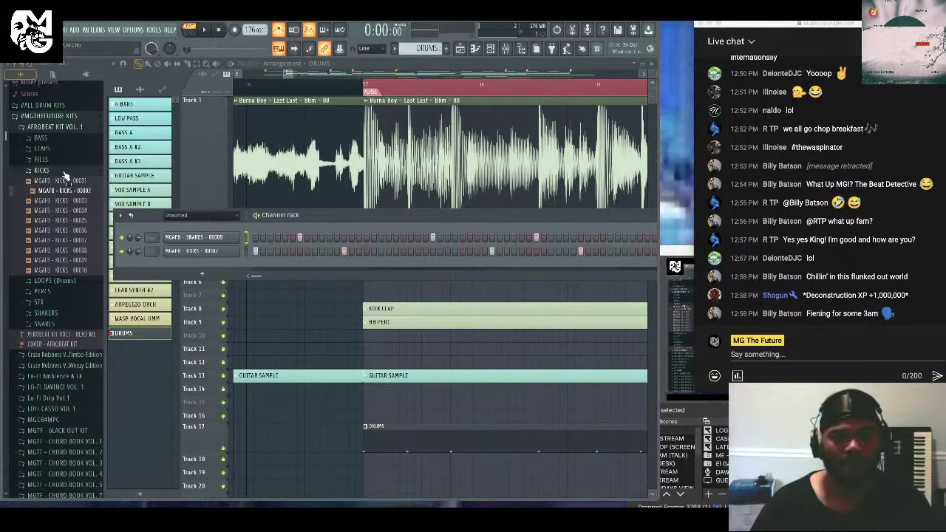
key(space)
Widen the sample browser and open BWB WAV 7 PERCS (RIM) in BWB THE WAVE KIT VOL. 7 to audition rim samples.
click(65, 116)
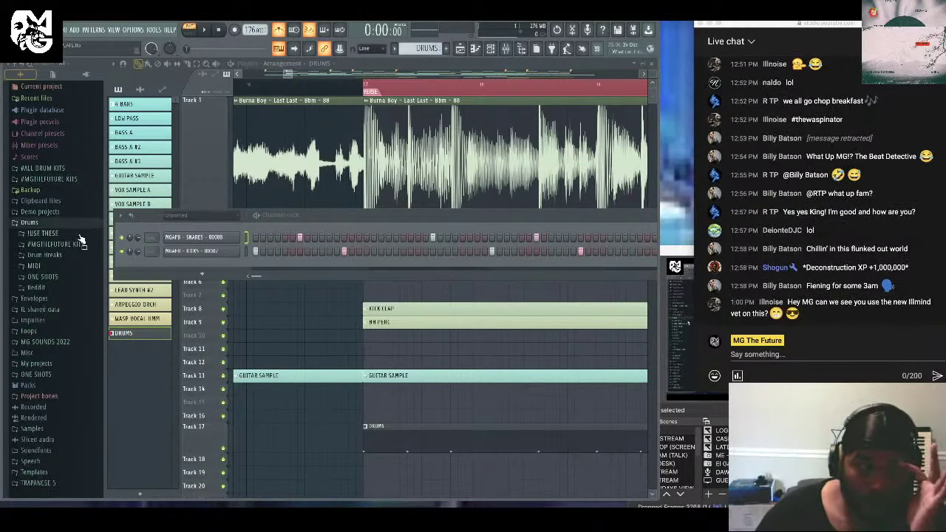
click(80, 234)
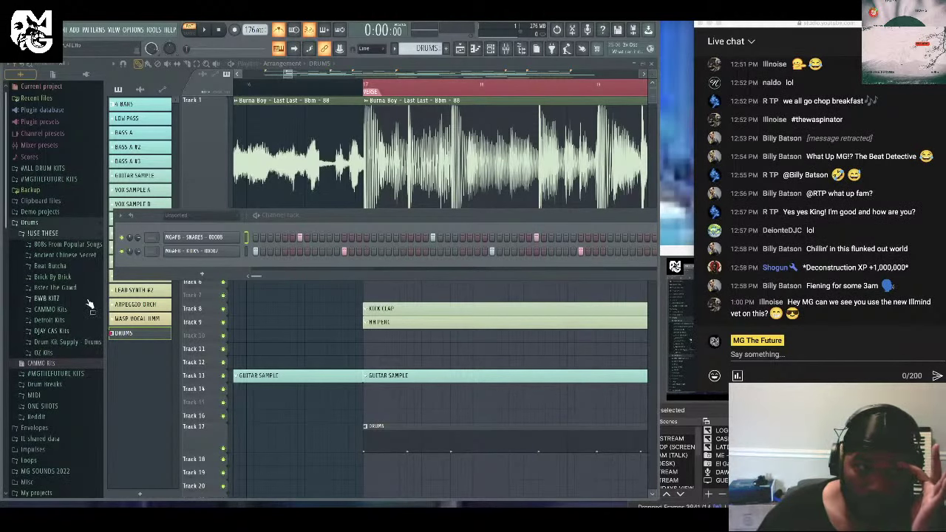
click(86, 298)
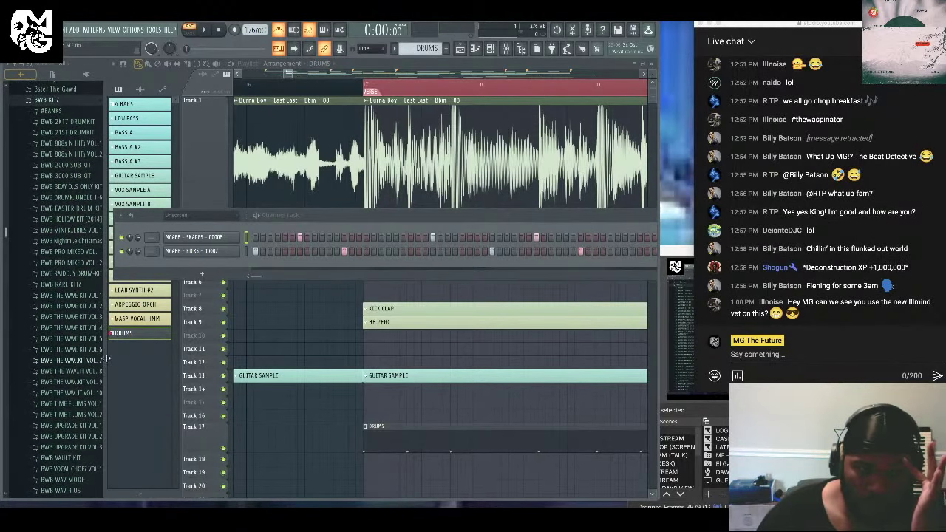
drag(106, 357, 164, 359)
click(118, 362)
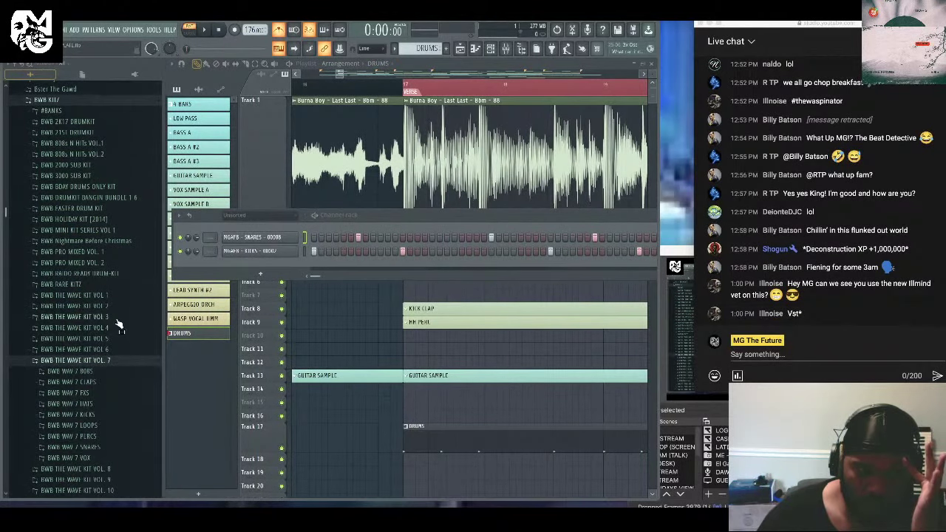
click(113, 397)
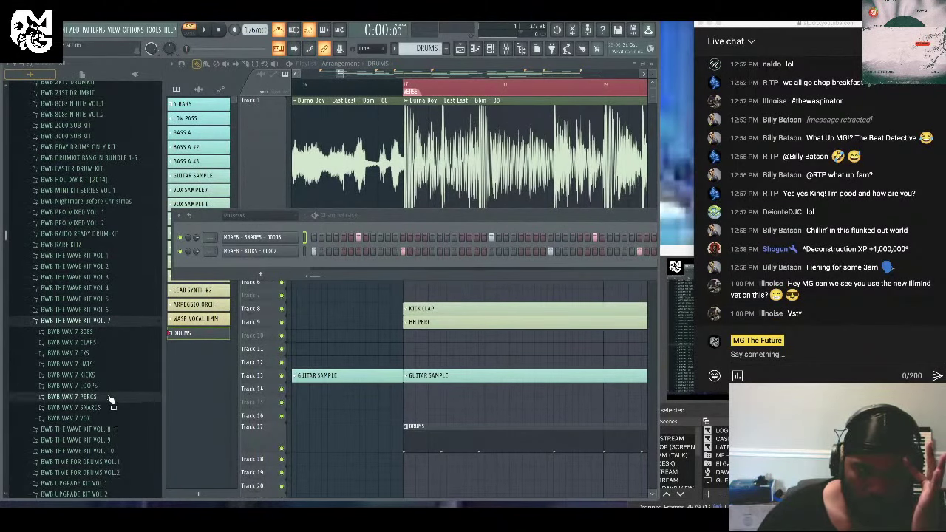
click(129, 403)
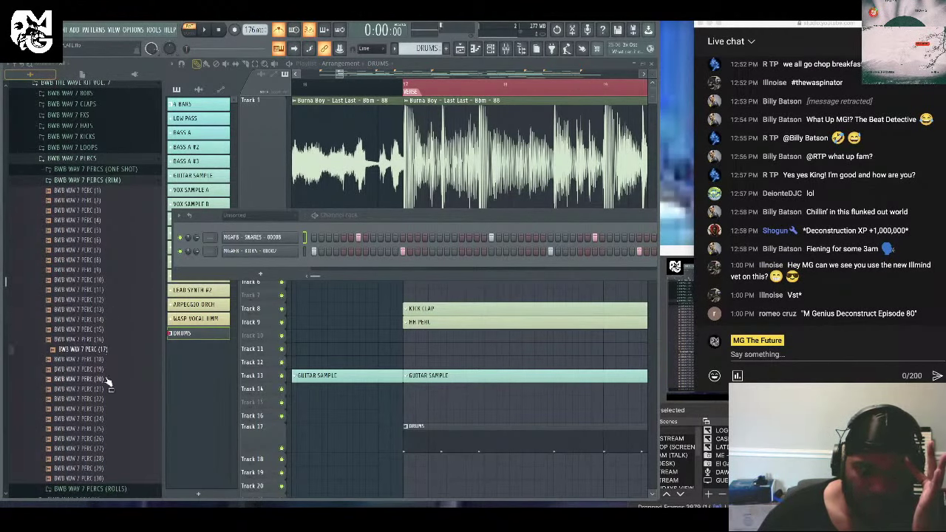
Audition rim samples and try BWB WAV 7 PERC (3) as the snare channel's sound, playing it within the verse.
click(112, 438)
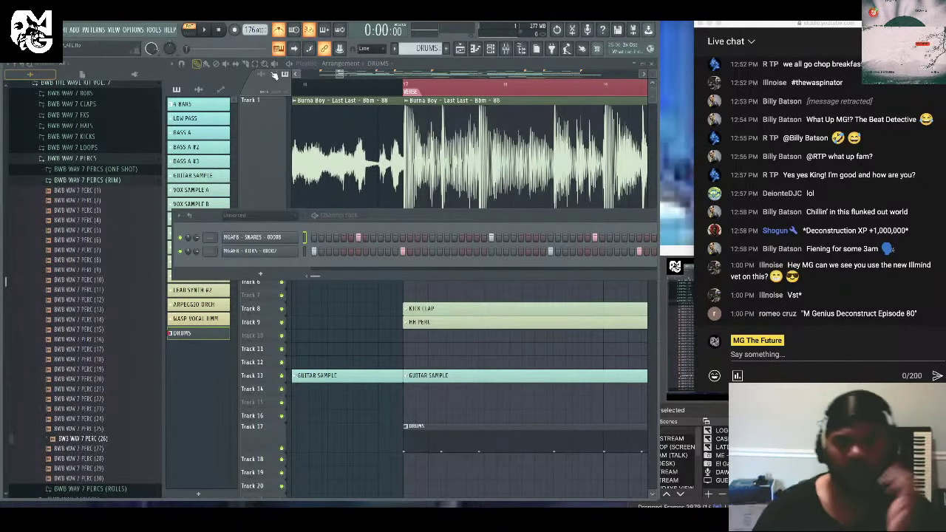
click(210, 29)
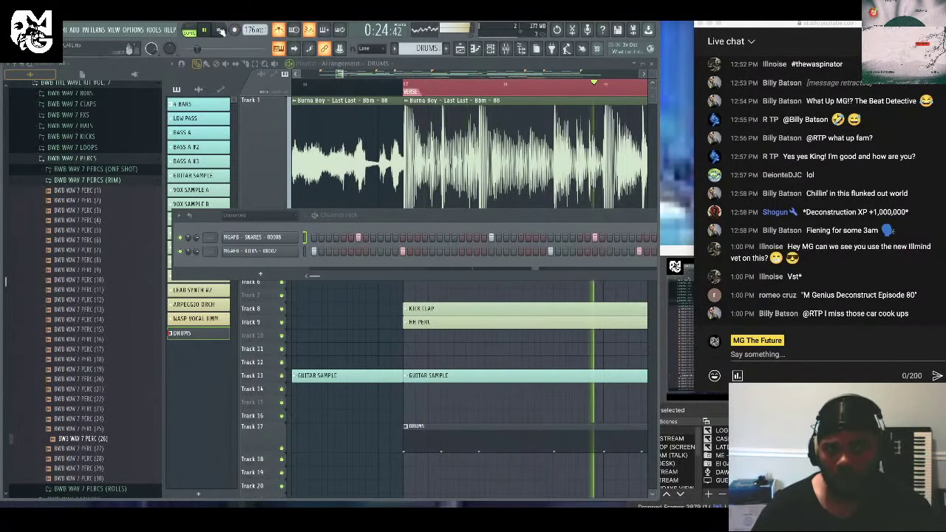
key(space)
click(103, 211)
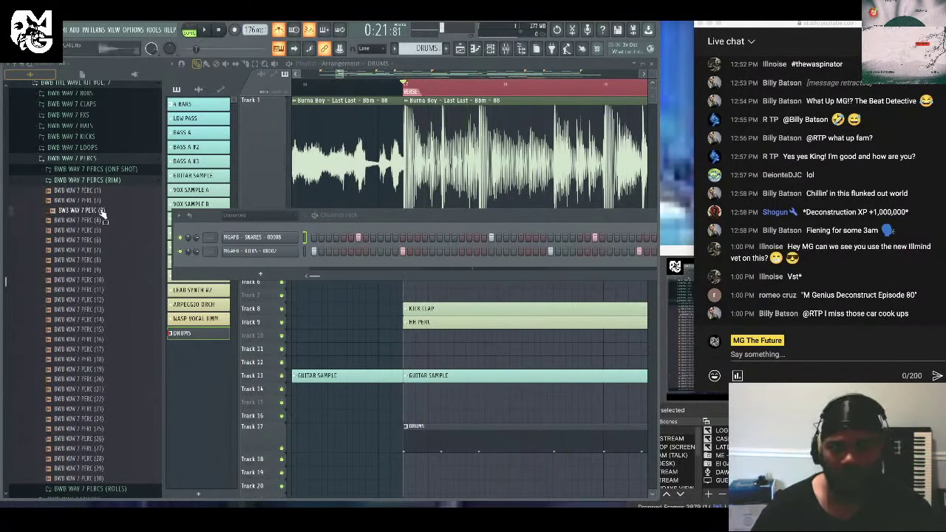
drag(102, 211, 251, 238)
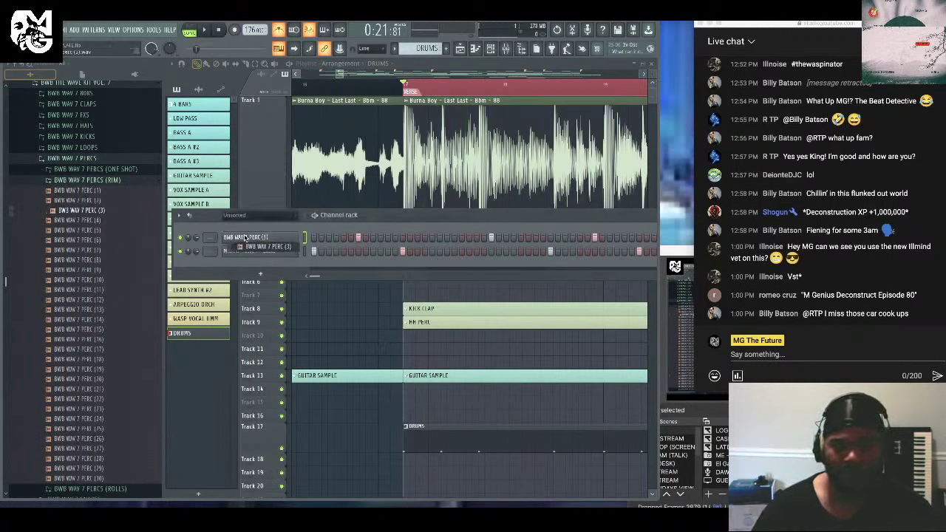
click(203, 31)
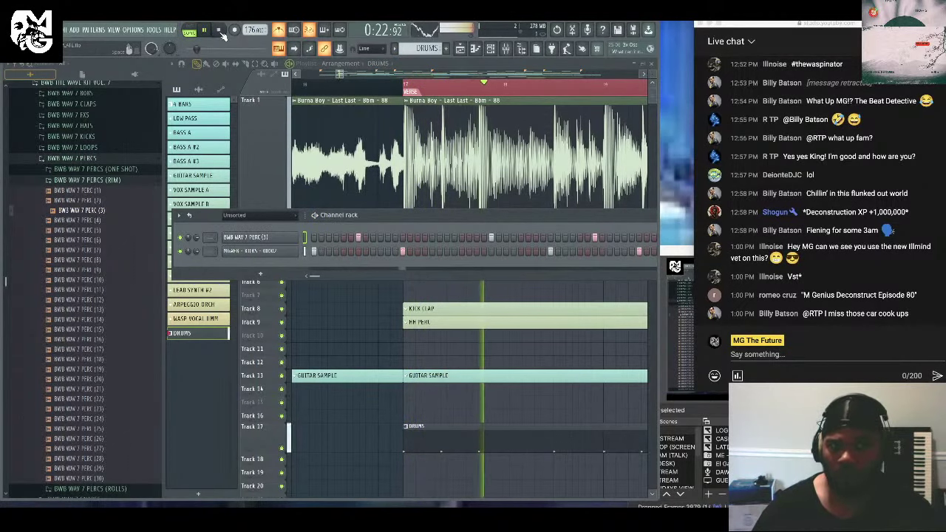
click(218, 30)
Audition samples in BWB WAV 7 KICKS and try KICK (4) in the kick channel while playing the DRUMS pattern.
click(111, 138)
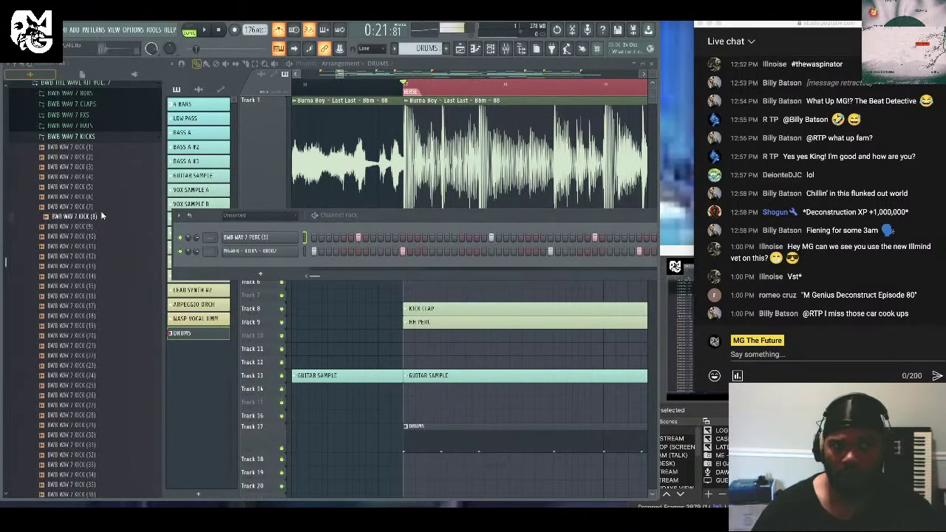
click(104, 179)
click(108, 155)
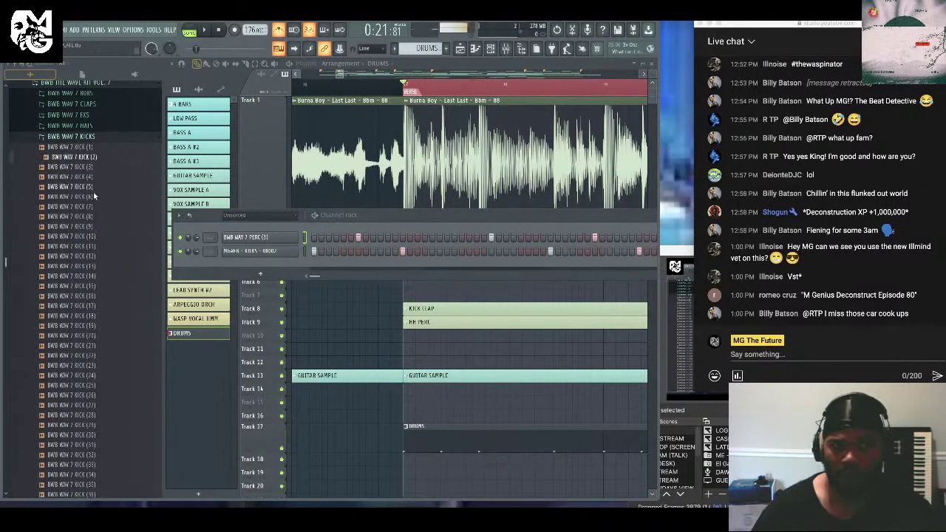
drag(97, 176, 266, 252)
key(space)
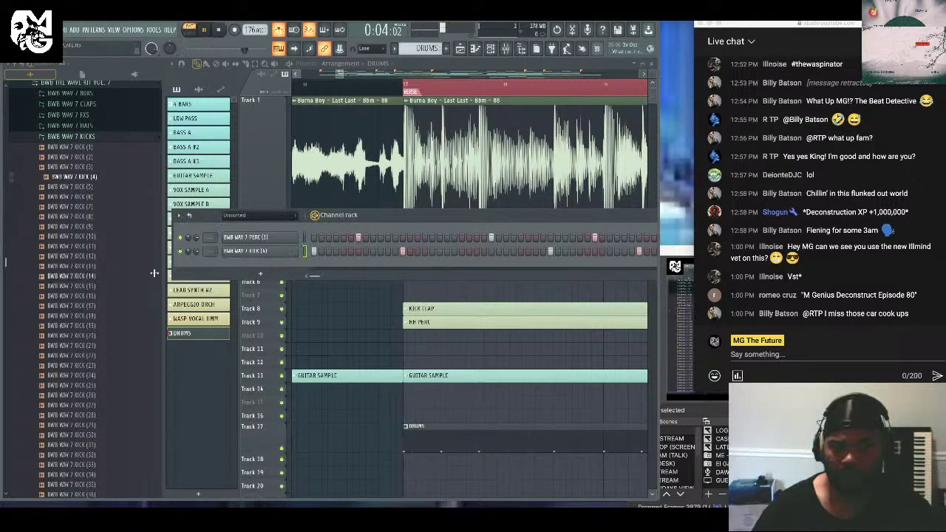
click(118, 137)
key(space)
Browse the BWB WAV 7 SNARES, PERCS (ROLLS) and PERCS (RIM) folders, auditioning rim samples such as PERC (19), (29) and (30).
click(118, 170)
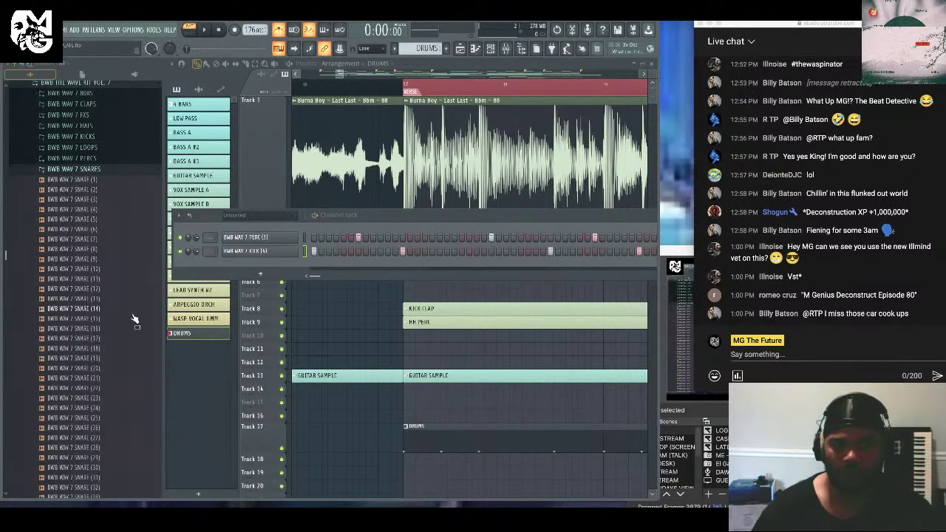
click(128, 159)
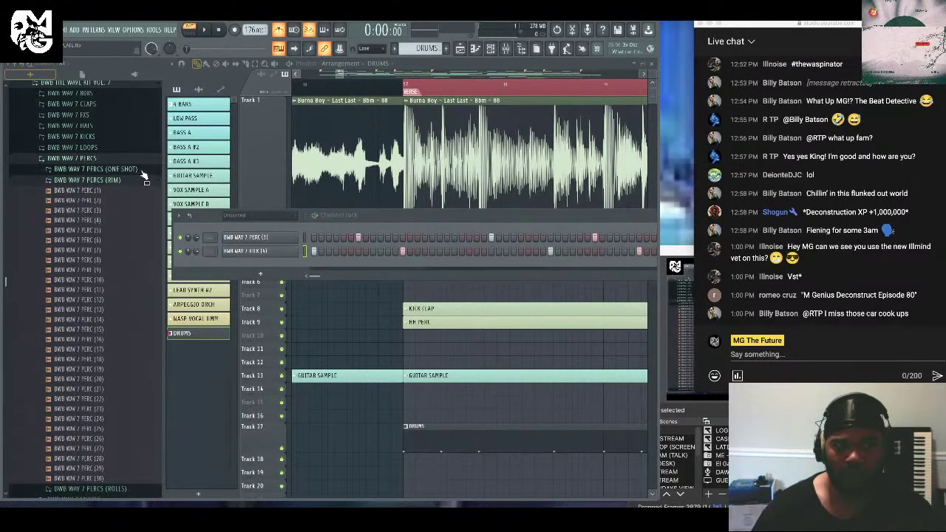
scroll(138, 385, down, 3)
click(120, 386)
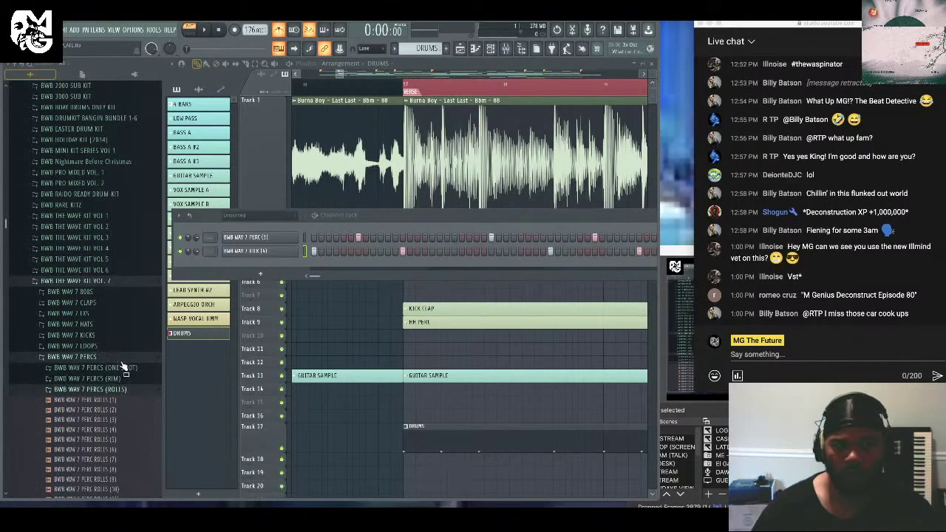
click(130, 384)
scroll(133, 366, down, 5)
click(126, 389)
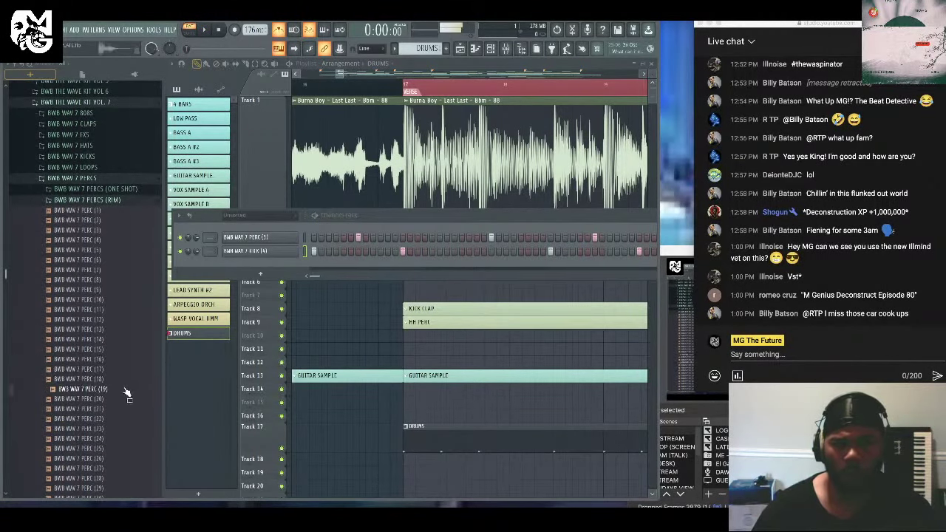
scroll(124, 389, down, 2)
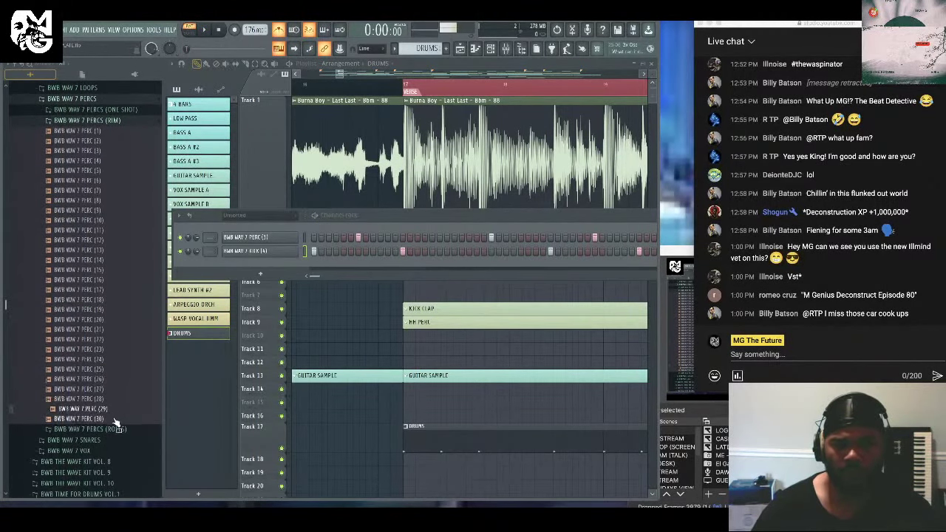
click(117, 419)
click(116, 212)
scroll(126, 317, up, 3)
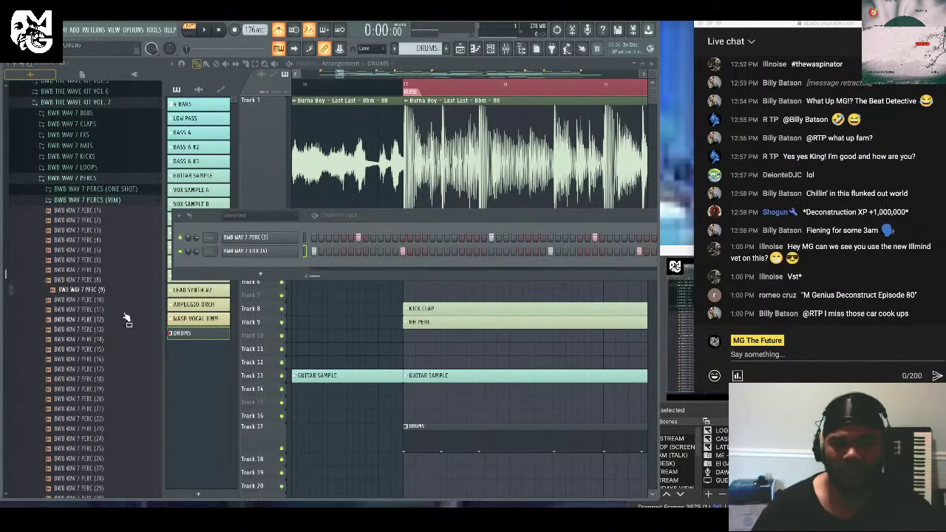
Audition the rims around PERC (5) to (9) and swap the channel's PERC (3) sample for BWB WAV 7 PERC (6).
click(127, 282)
click(118, 270)
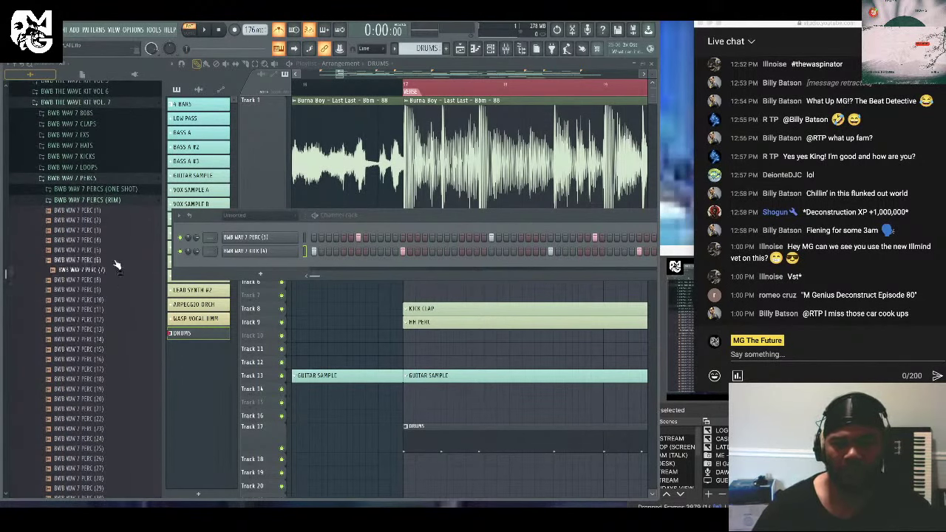
click(112, 260)
click(110, 251)
click(105, 260)
drag(105, 267, 241, 238)
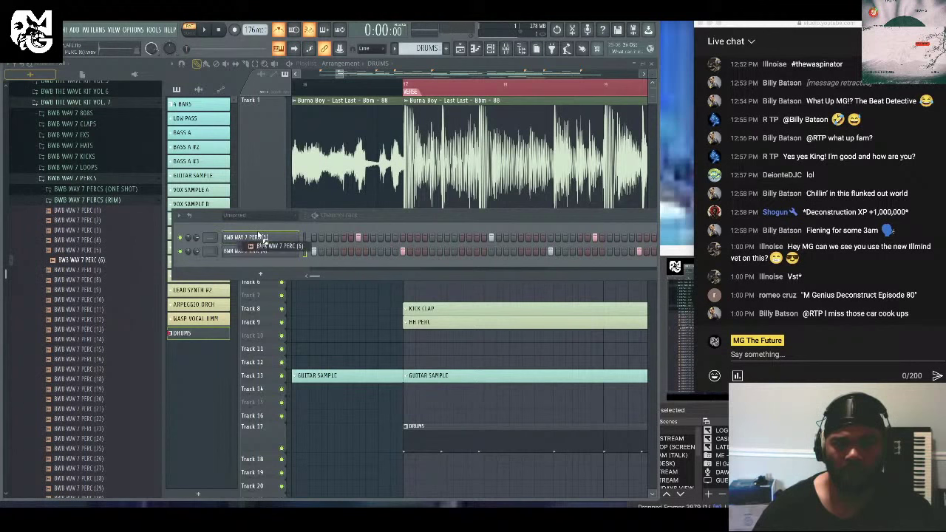
key(space)
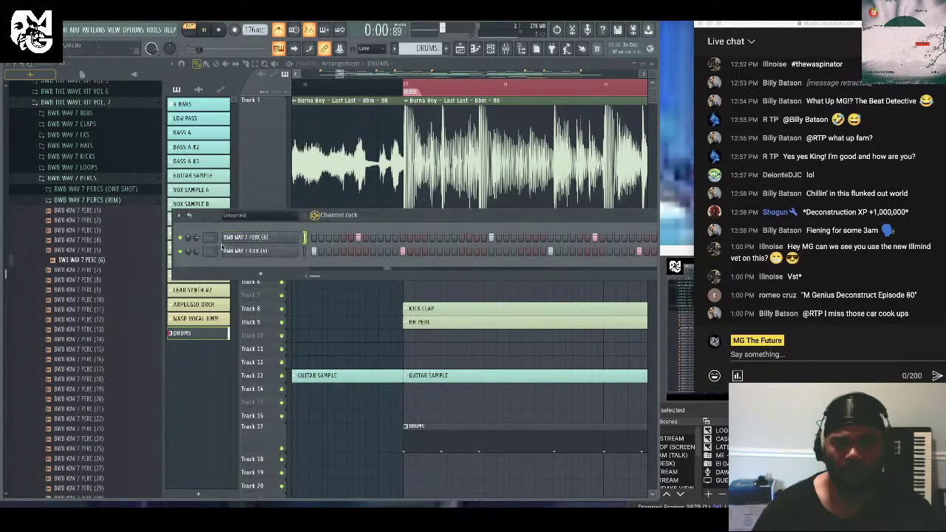
Audition BWB WAV 7 KICK (24), replace the kick channel's sample with KICK (19), and play the pattern.
click(71, 156)
click(123, 395)
key(space)
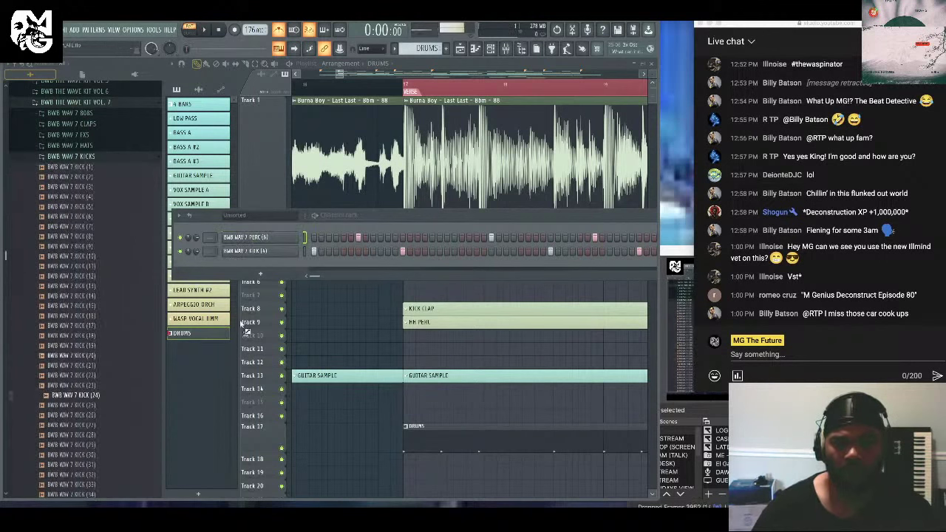
click(303, 251)
click(74, 345)
key(space)
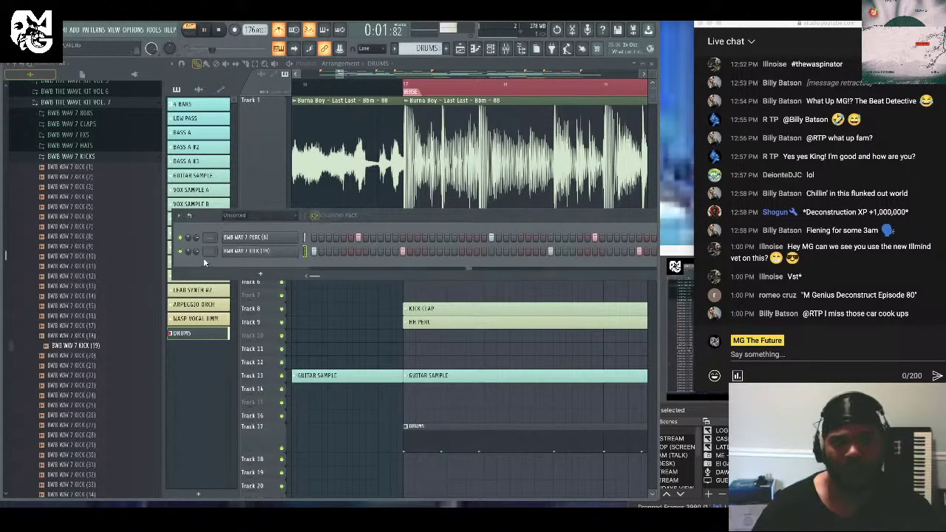
Reopen BWB WAV 7 PERCS (RIM) and, during playback, swap the rim channel's sample to PERC (4) and finally to PERC (5).
click(111, 157)
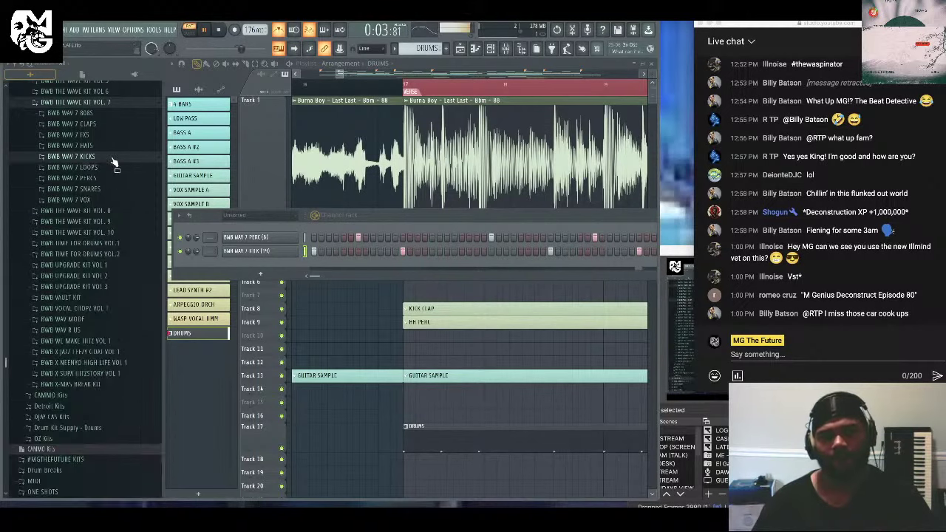
click(128, 180)
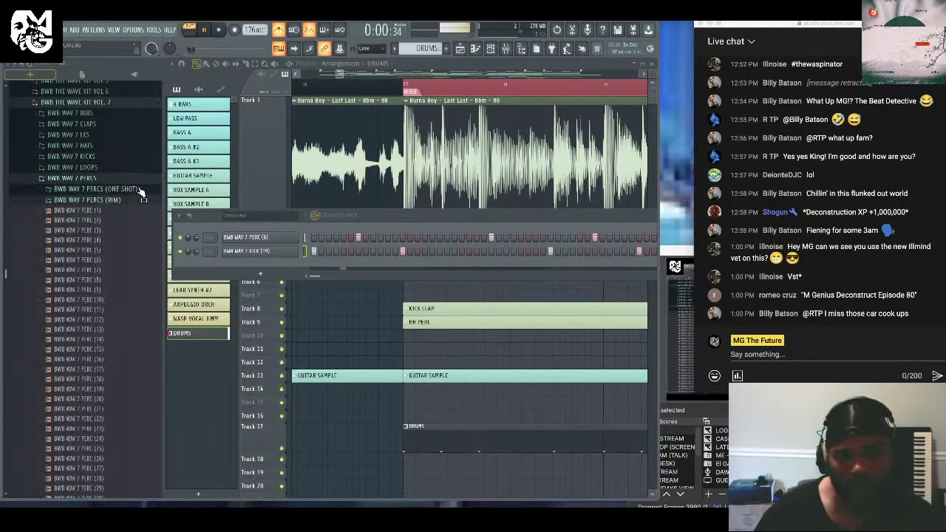
click(141, 190)
click(140, 191)
click(127, 259)
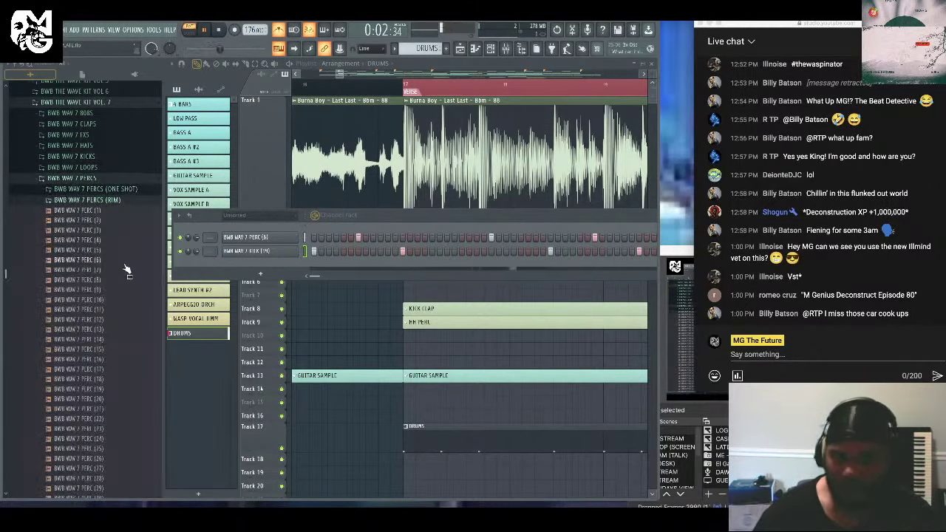
click(127, 220)
click(123, 240)
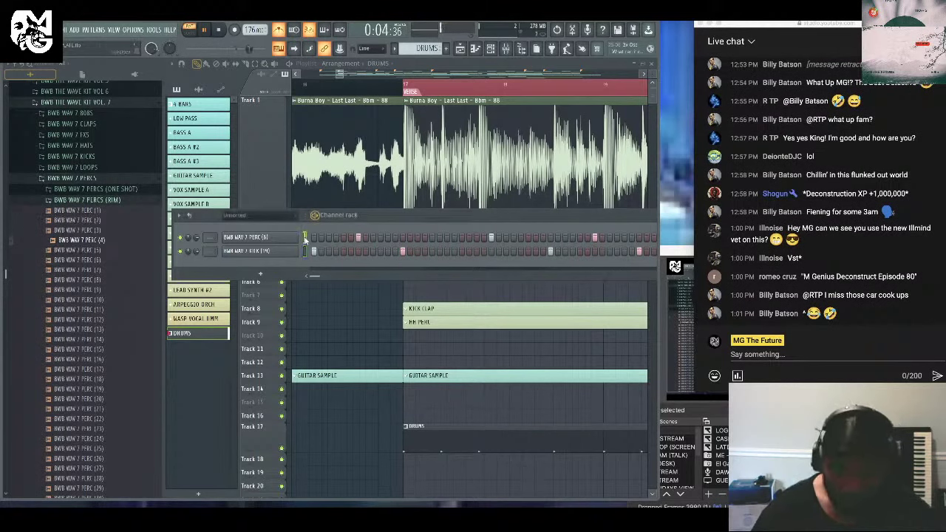
click(87, 242)
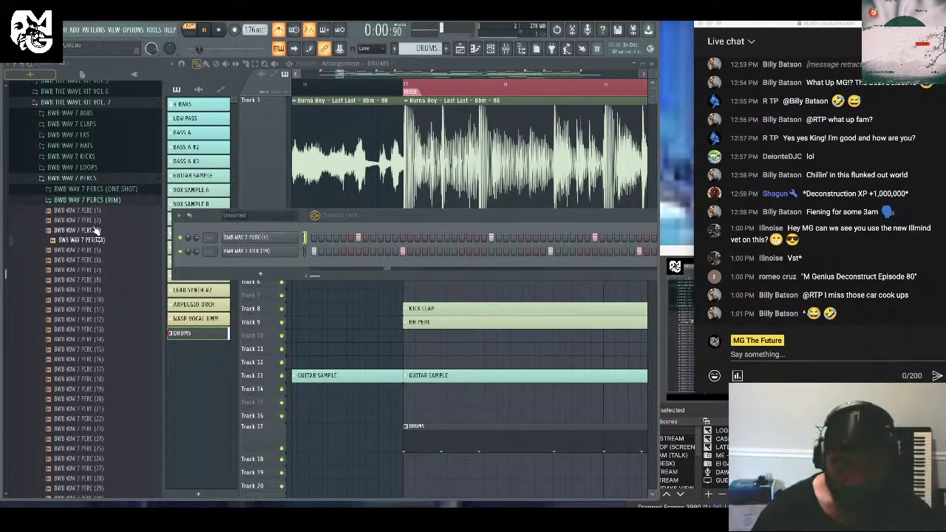
click(103, 210)
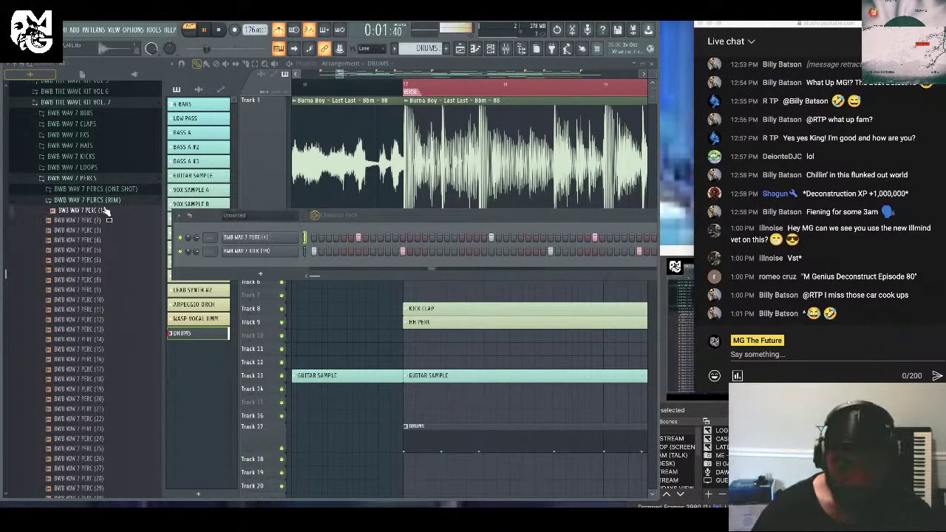
click(112, 250)
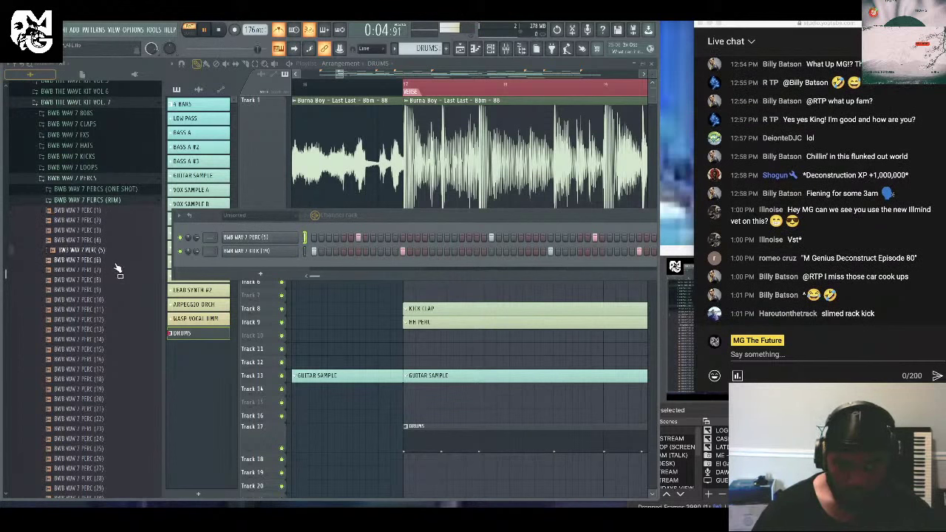
key(space)
Add BWB WAV 7 HAT ROLL (17) as a new channel, view its sampler settings, and place hits on steps 5 and 29.
click(107, 179)
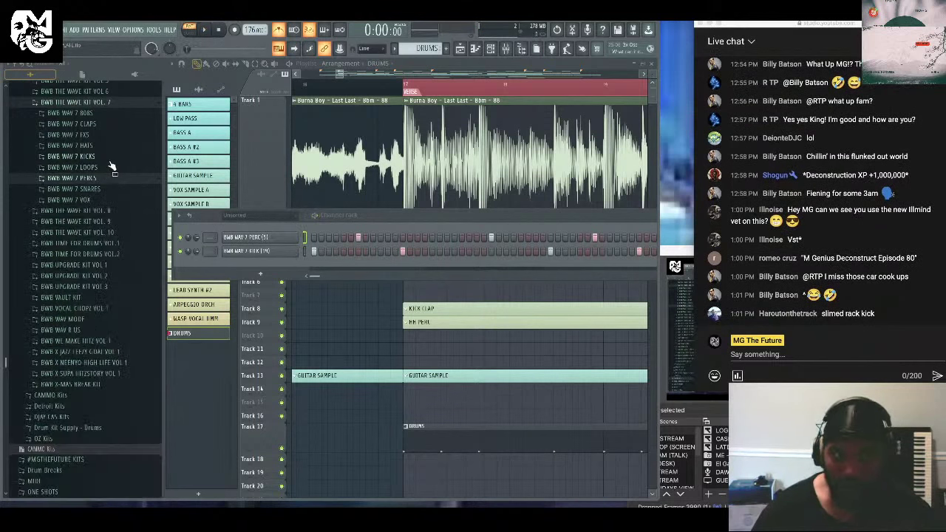
click(107, 146)
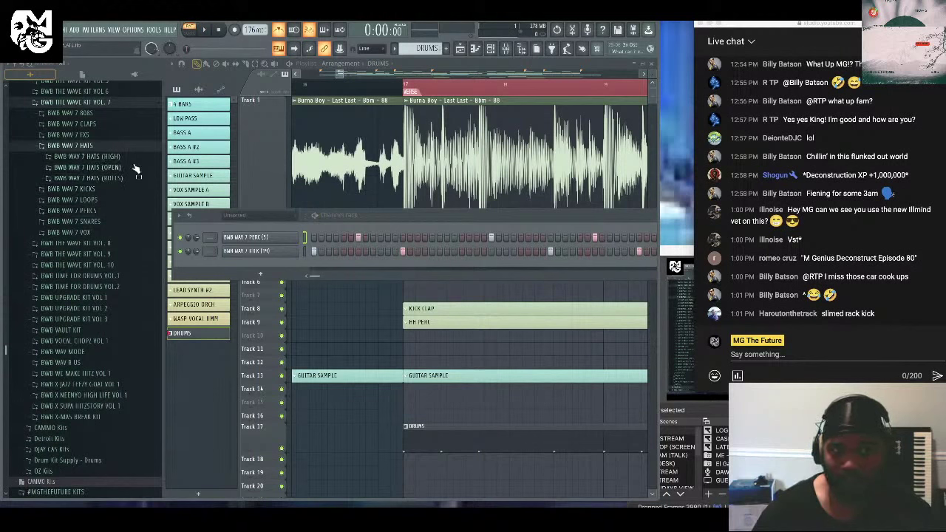
click(119, 179)
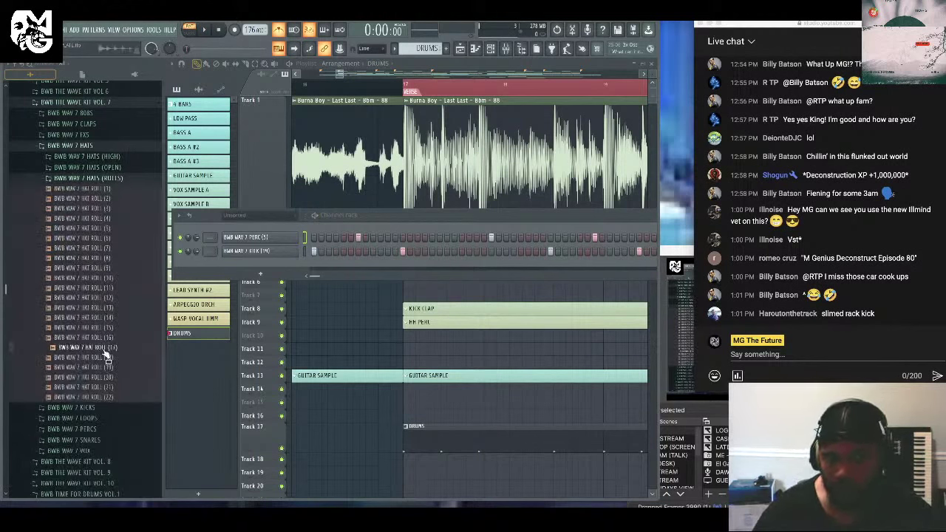
drag(277, 265, 344, 265)
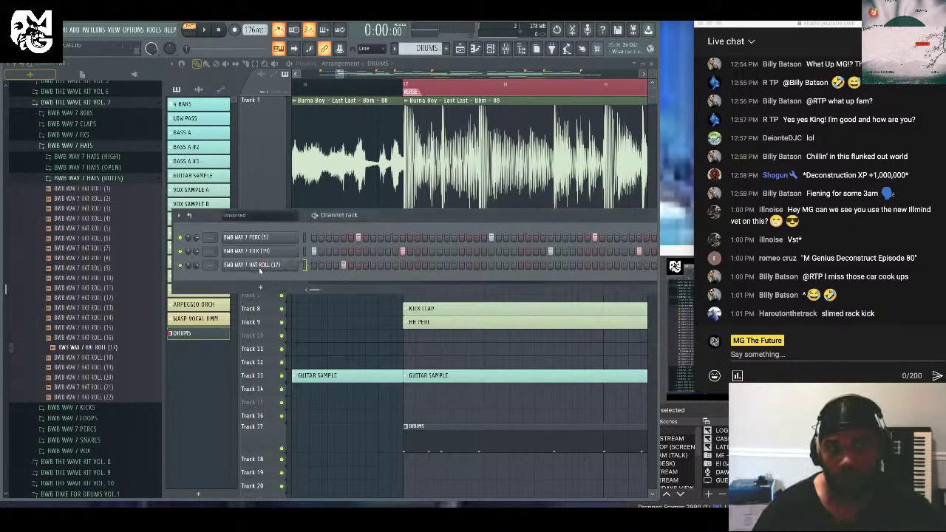
click(259, 268)
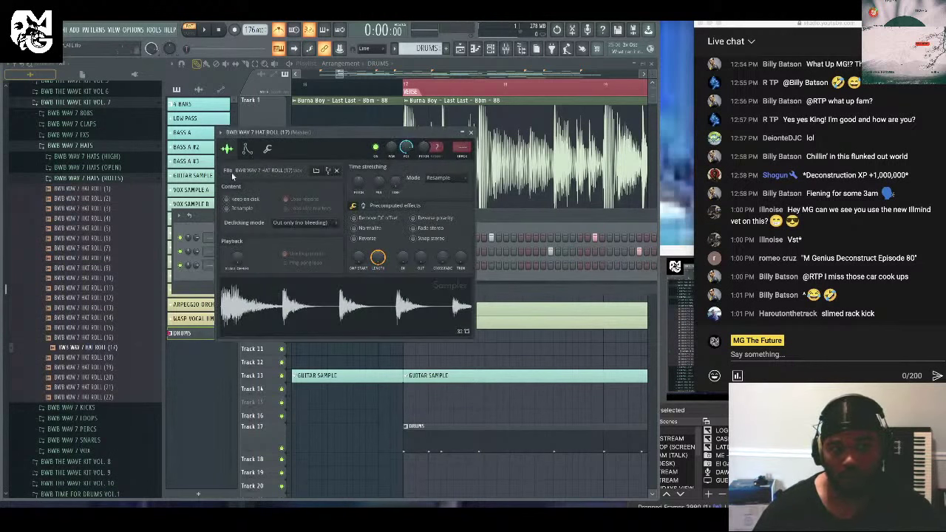
click(470, 134)
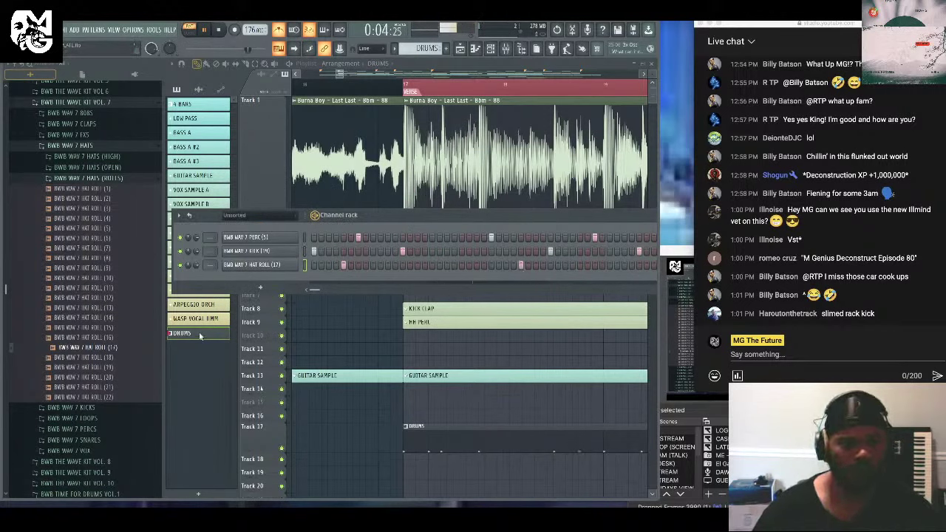
Audition more hat rolls, add BWB WAV 7 HAT ROLL (21) with a hit on step 17, and remove HAT ROLL (17)'s step 29 hit.
click(133, 383)
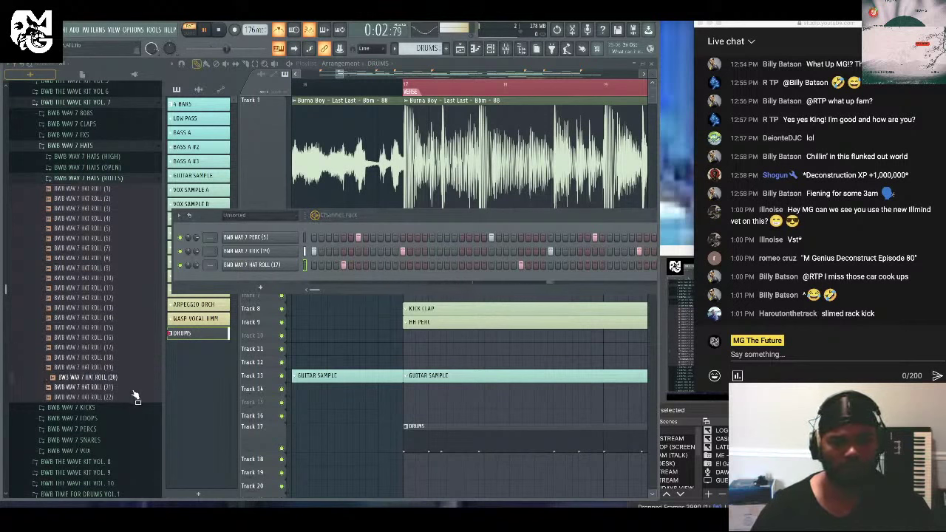
key(Down)
key(Down)
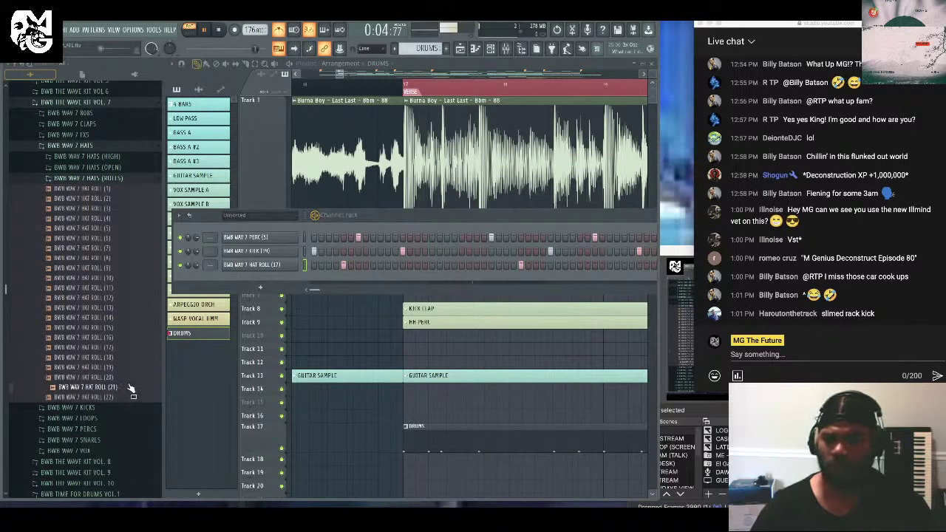
drag(130, 387, 285, 279)
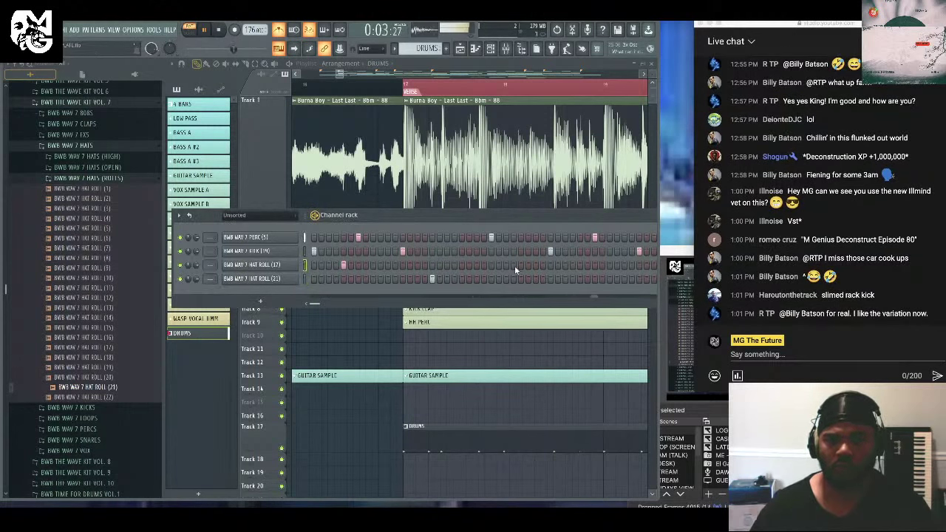
Add BWB WAV 7 HAT ROLL (22) with a hit on step 29, plus hits for HAT ROLL (17) on step 37 and HAT ROLL (21) on step 49.
key(space)
drag(96, 397, 273, 295)
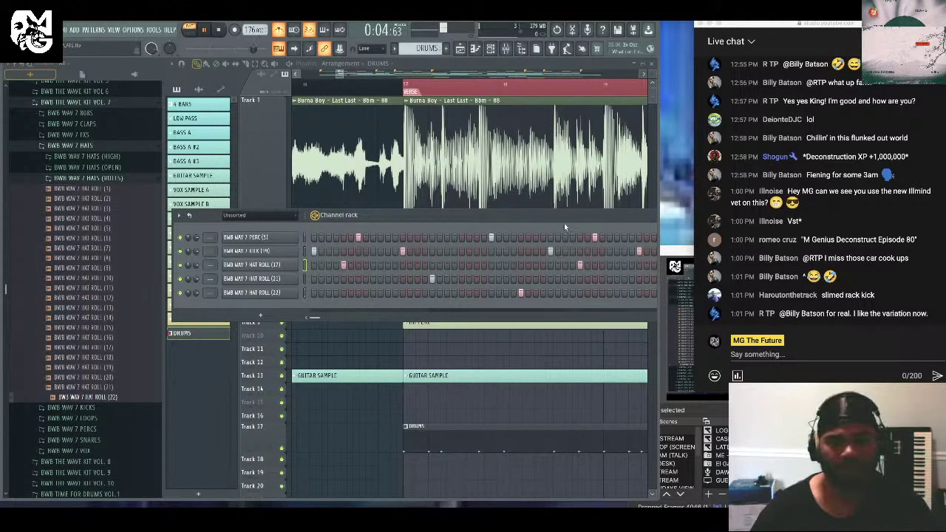
drag(563, 223, 433, 214)
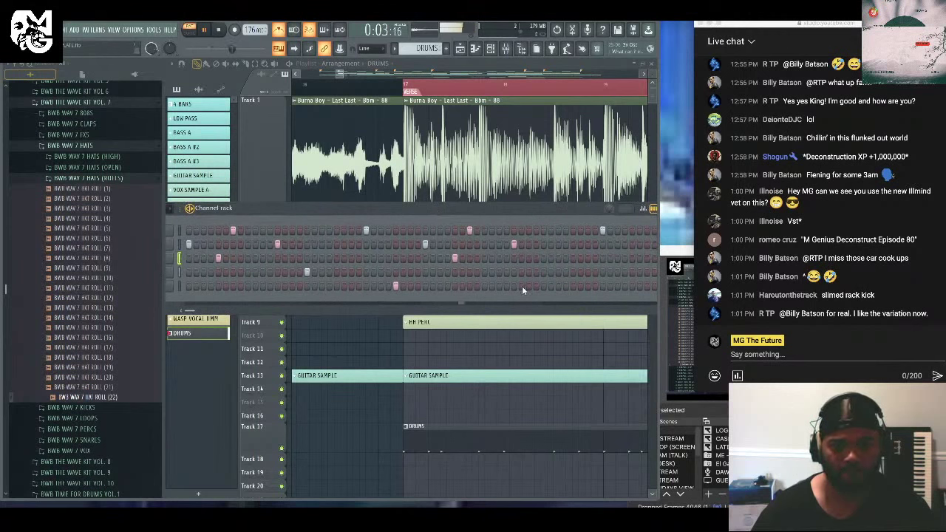
drag(520, 235, 608, 198)
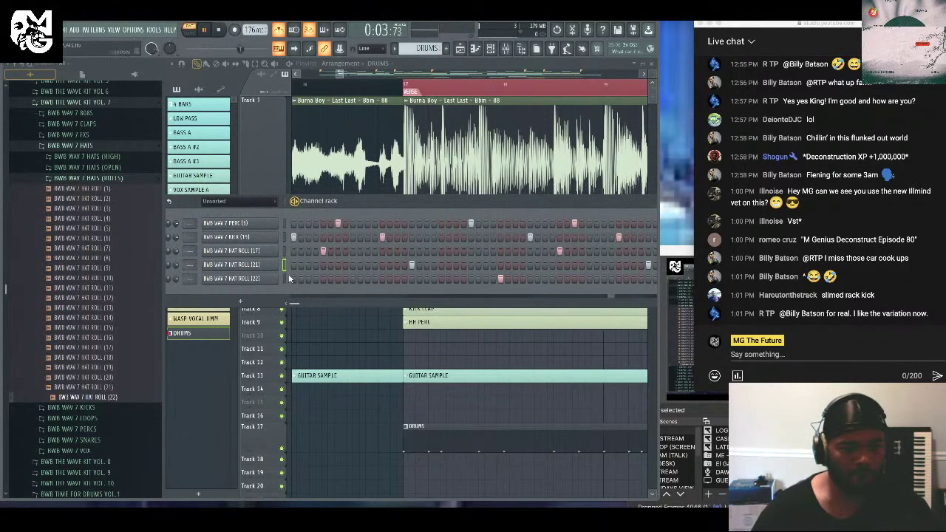
key(space)
Open the BWB WAV 7 PERC (5) channel's miscellaneous settings and assign it to cut group 2, cut by 2.
click(262, 252)
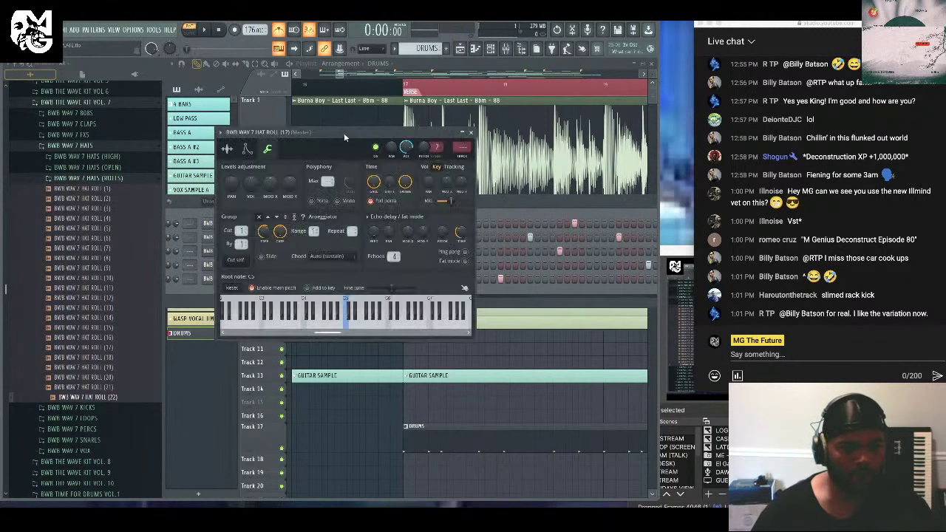
drag(344, 132, 498, 116)
click(238, 224)
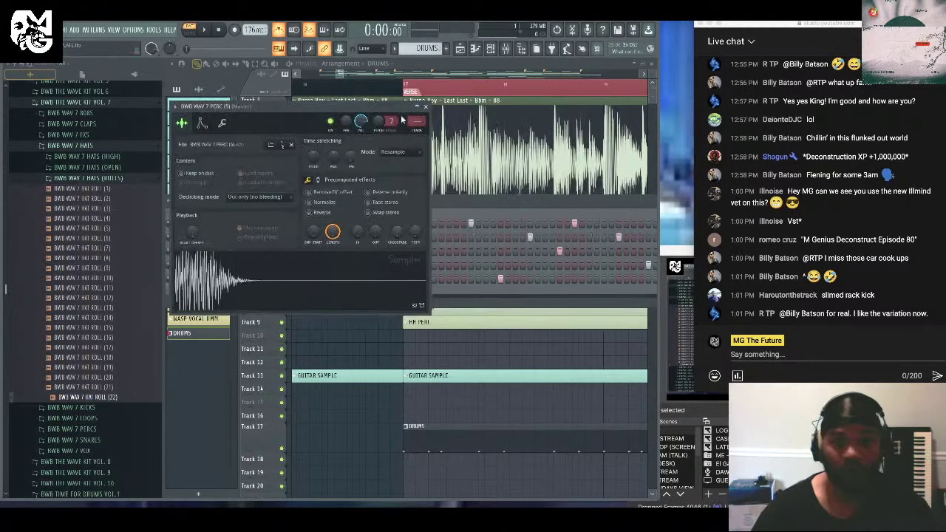
drag(401, 118, 586, 87)
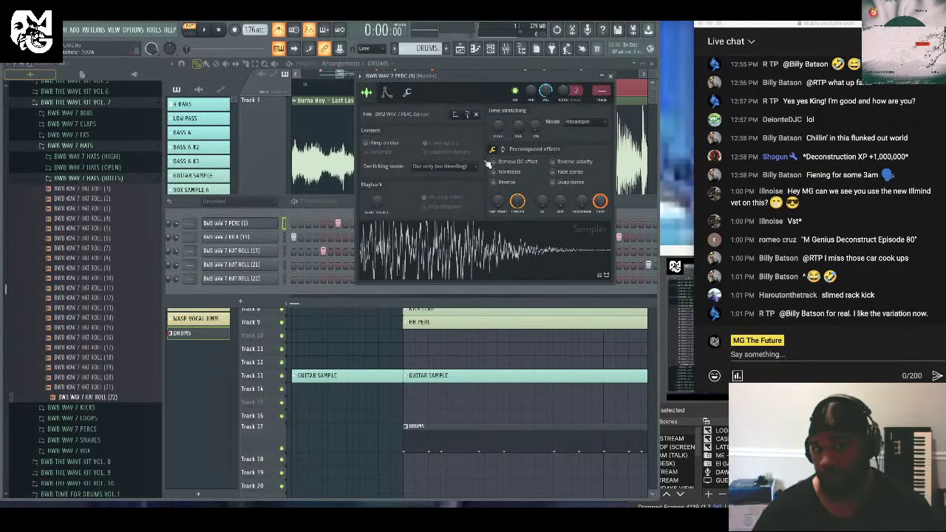
click(407, 93)
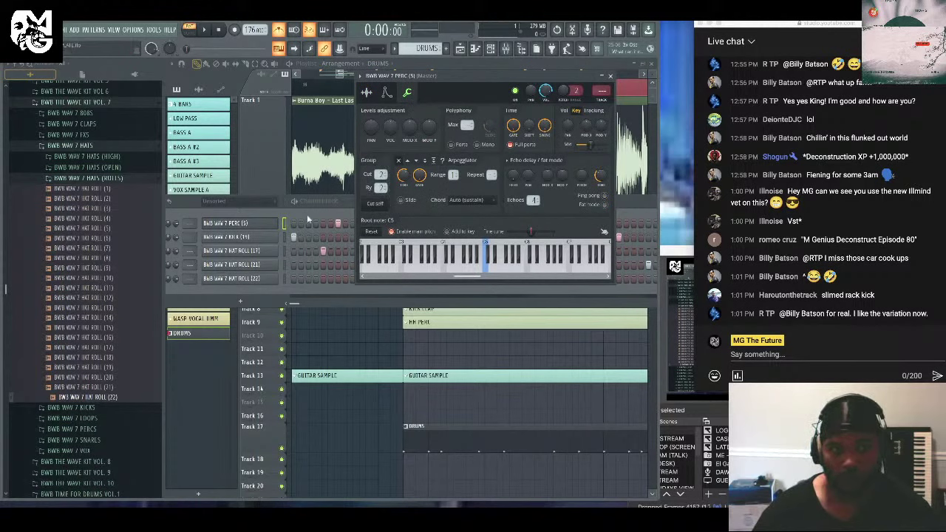
Assign the cut and cut-by groups of the BWB WAV 7 HAT ROLL (17), (21) and (22) channels.
click(243, 250)
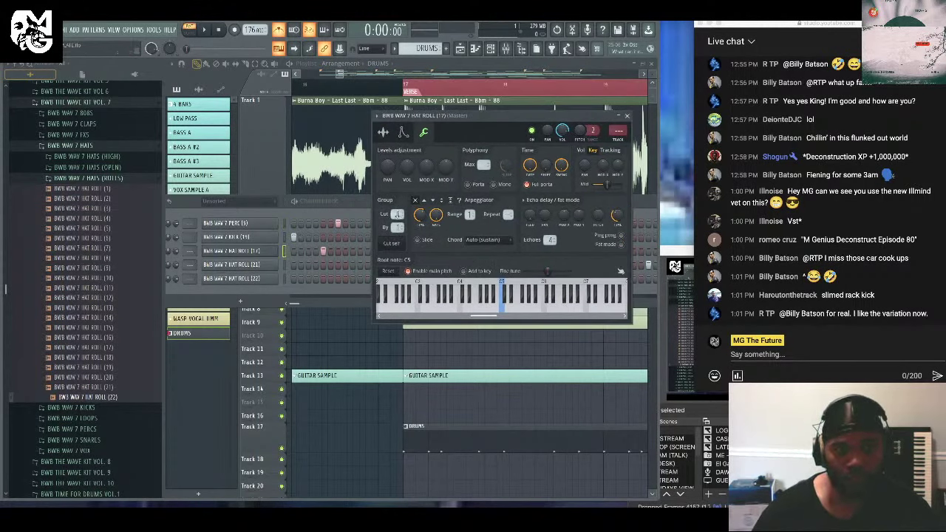
click(274, 265)
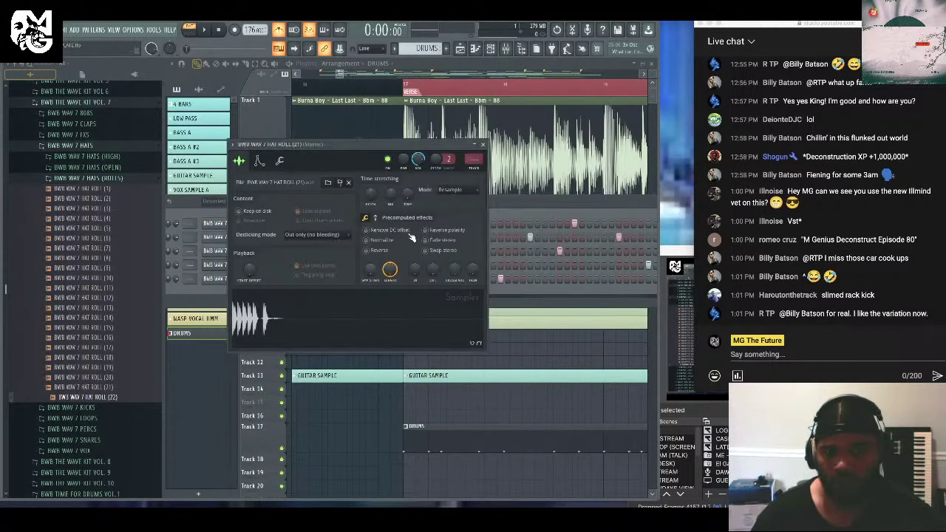
click(280, 162)
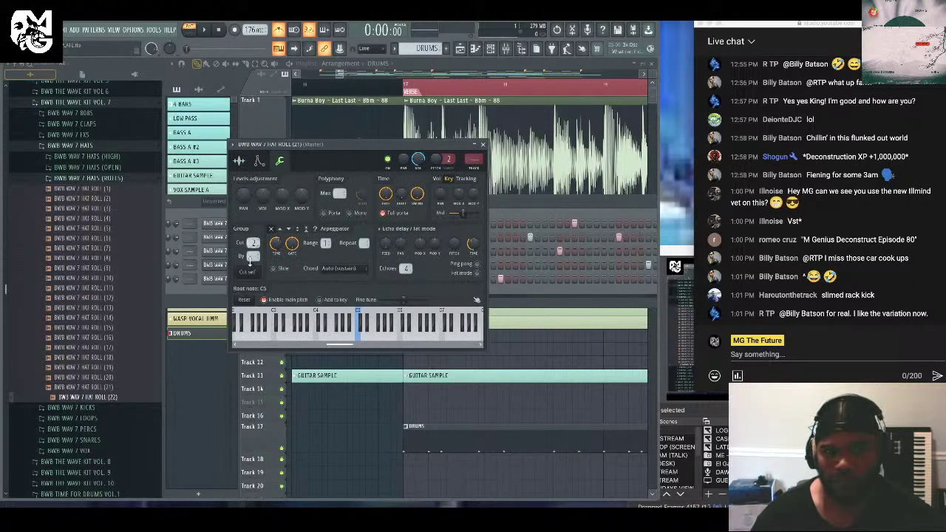
click(484, 145)
click(298, 277)
click(292, 174)
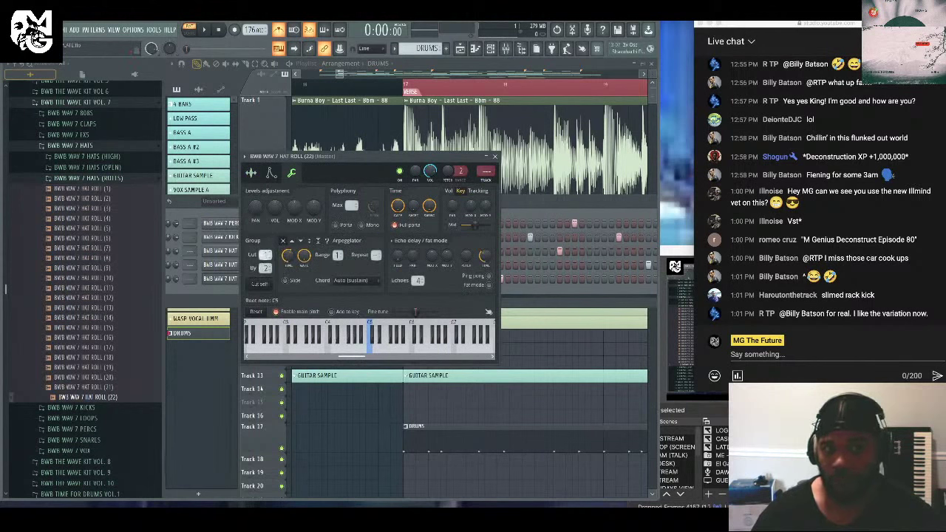
click(495, 156)
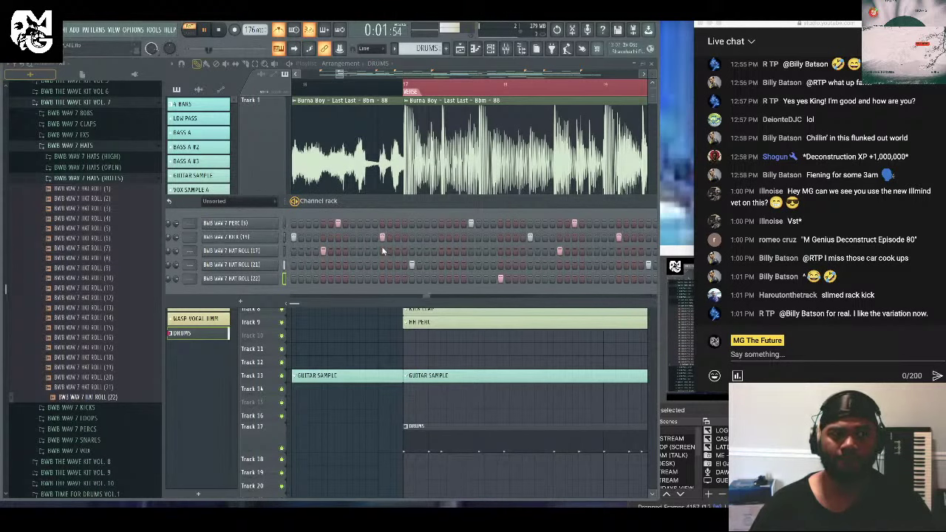
Play the DRUMS pattern and add a hit for BWB WAV 7 KICK (19) on step 53.
drag(617, 210, 588, 206)
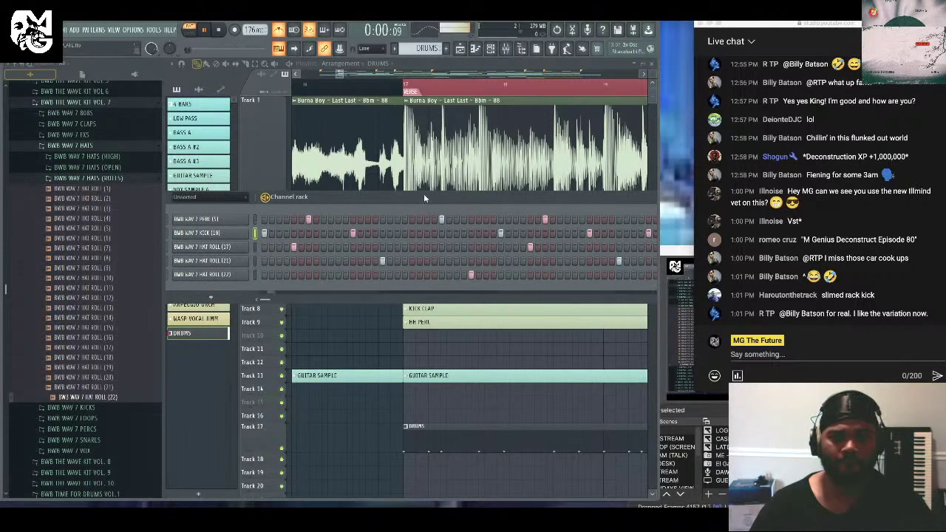
drag(423, 193, 337, 182)
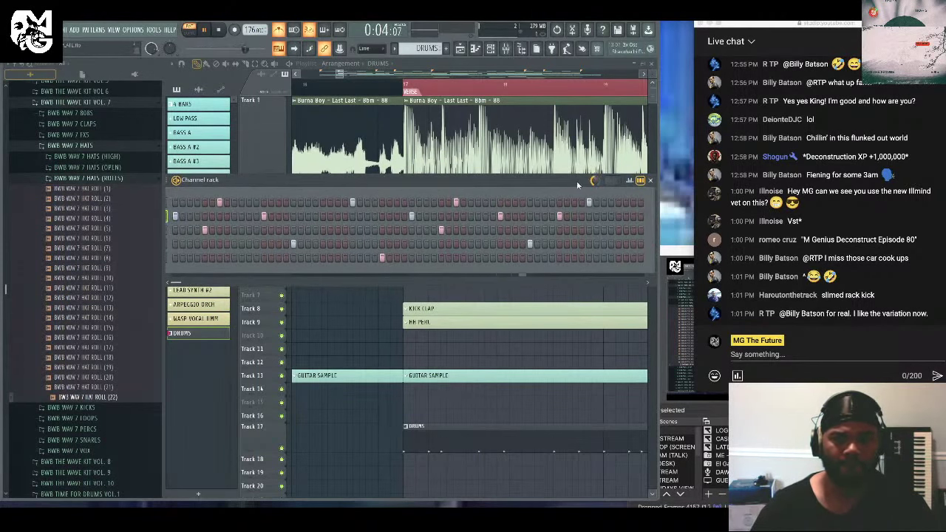
drag(578, 185, 586, 170)
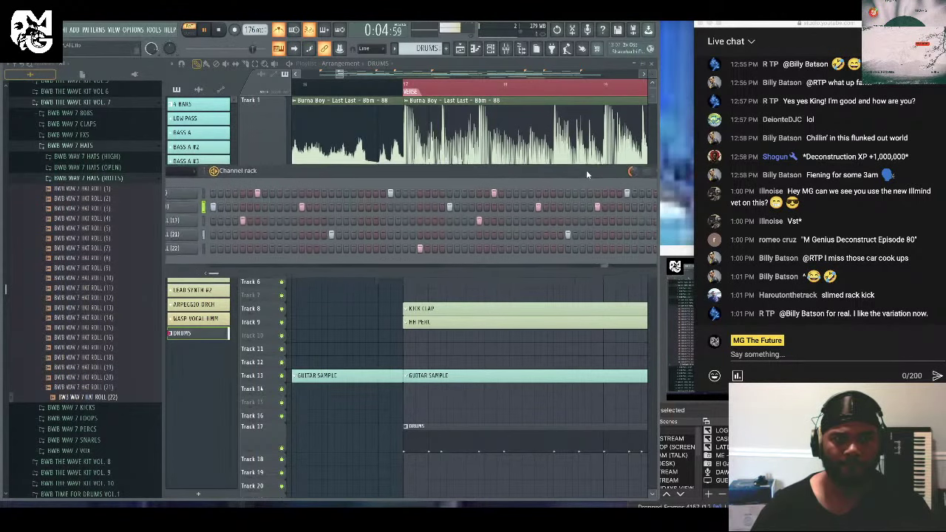
Stop playback, audition samples in BWB WAV 7 HATS (HIGH), and add HI HAT (29) as a new channel.
click(138, 182)
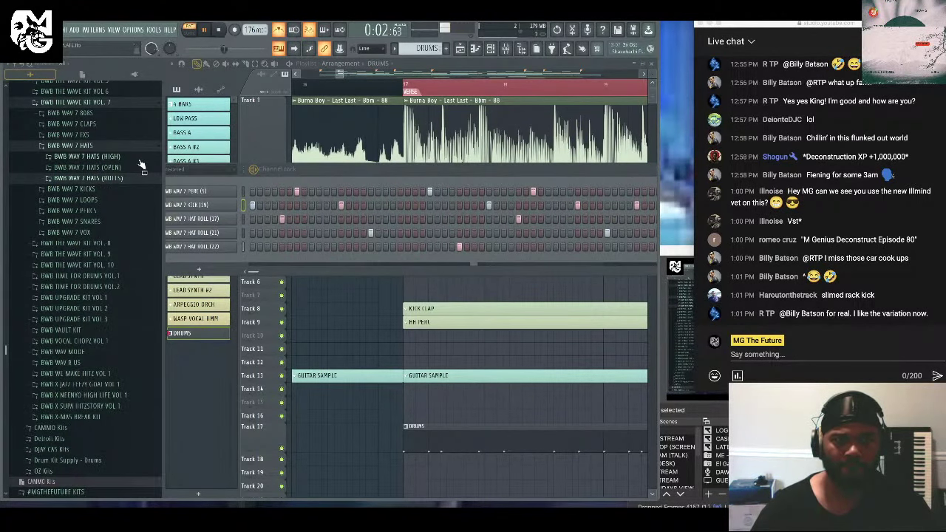
key(space)
click(139, 158)
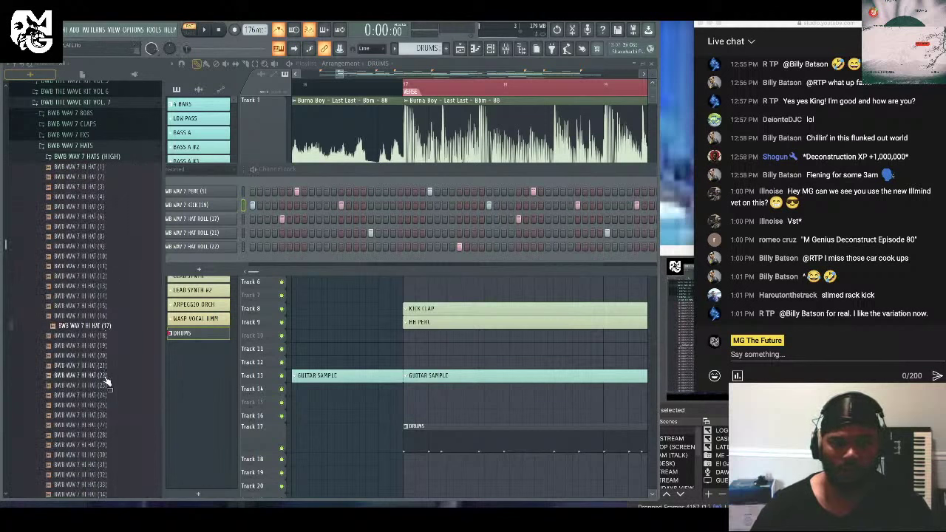
drag(104, 446, 213, 253)
drag(213, 261, 214, 260)
Collapse the BWB kit folders and open the MIDI - Hi Hats folder of TRAPANESE 5 in #MGTHEFUTURE KITS.
scroll(95, 238, up, 7)
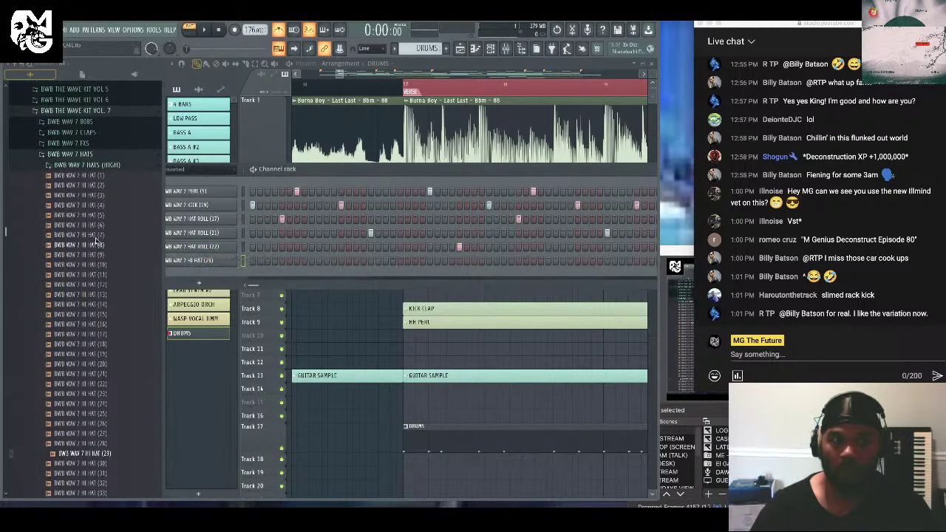
click(106, 339)
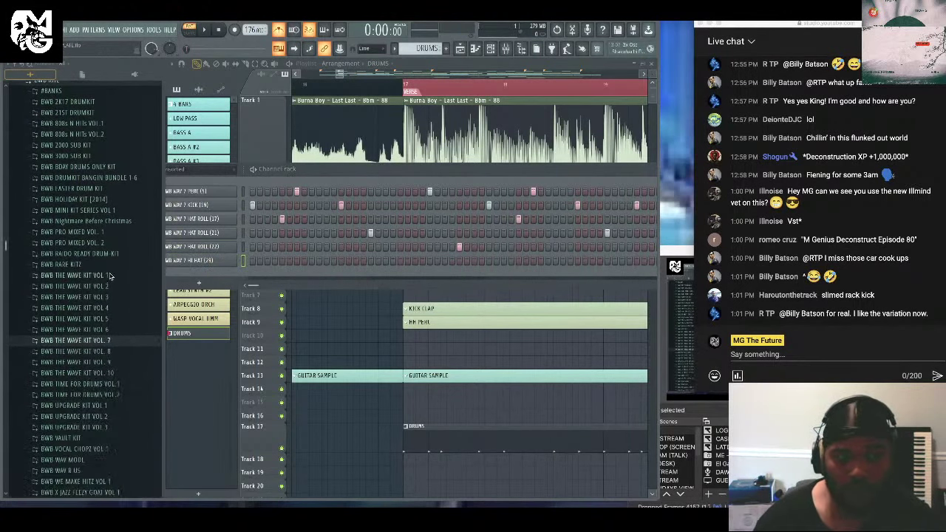
scroll(82, 280, up, 10)
click(65, 224)
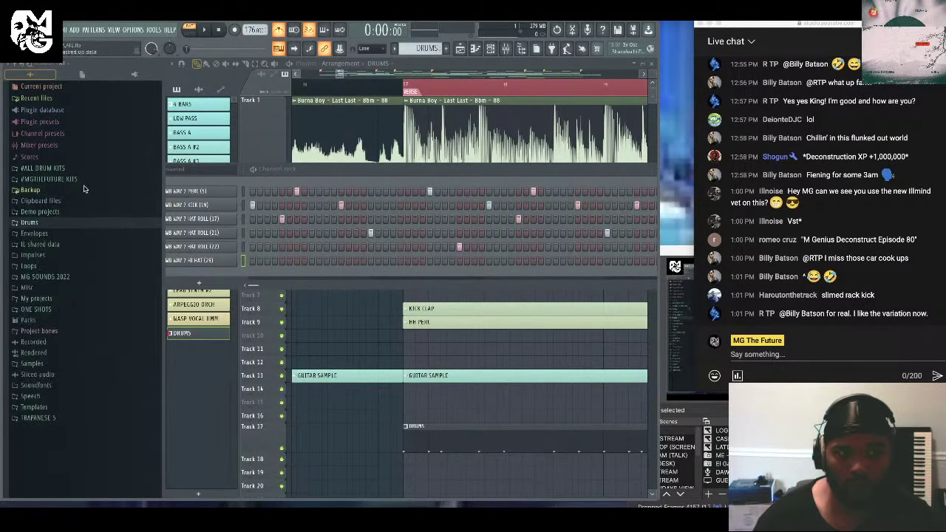
click(74, 180)
click(86, 235)
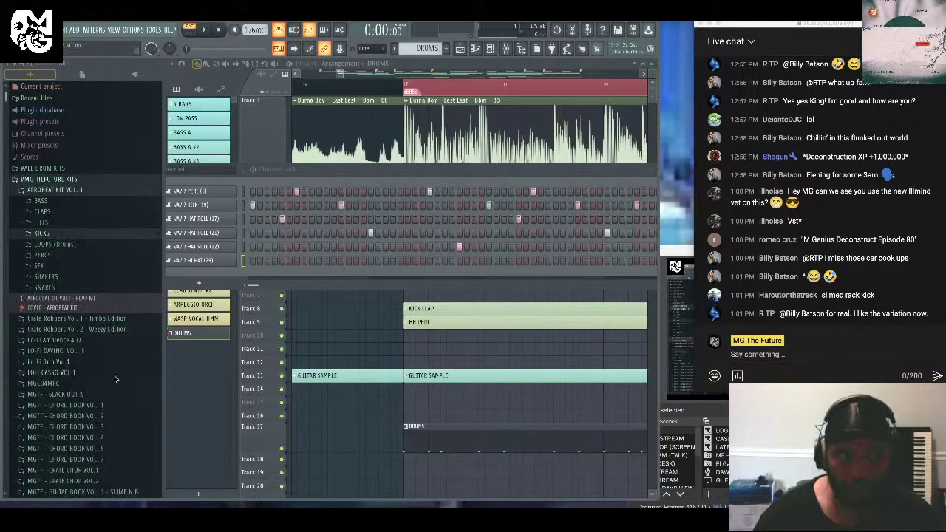
scroll(110, 384, down, 6)
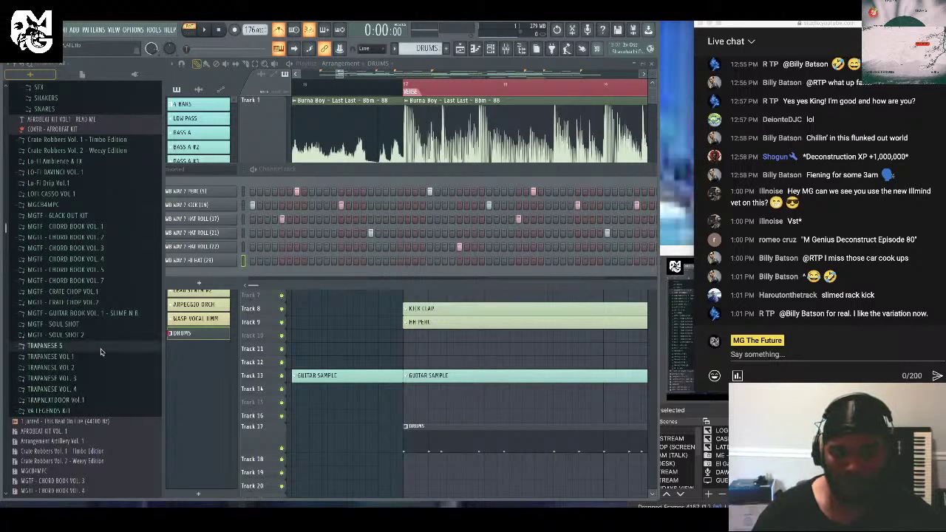
click(105, 346)
click(106, 380)
scroll(110, 451, down, 2)
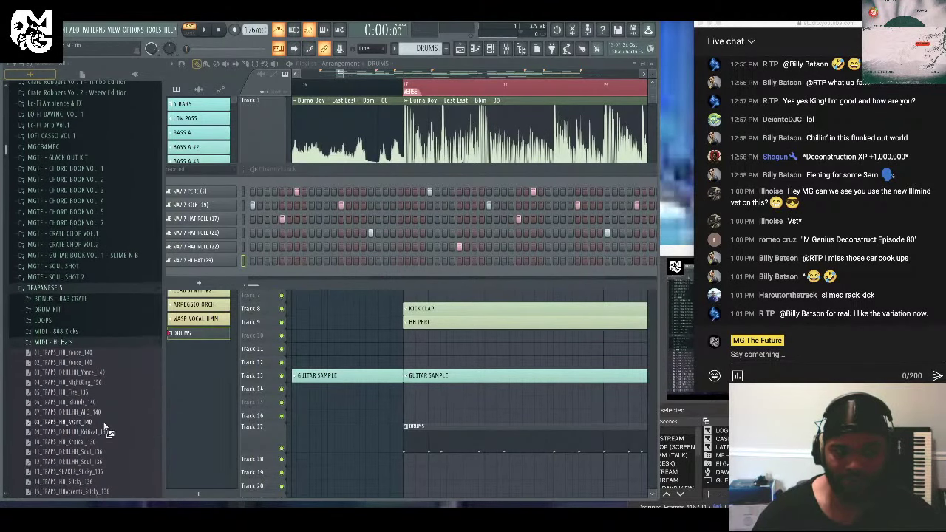
Try several TRAPANESE 5 hi-hat MIDI patterns on the HI HAT (29) channel during playback, finishing with 21_TRAP5_HH_Journey_130.
click(106, 392)
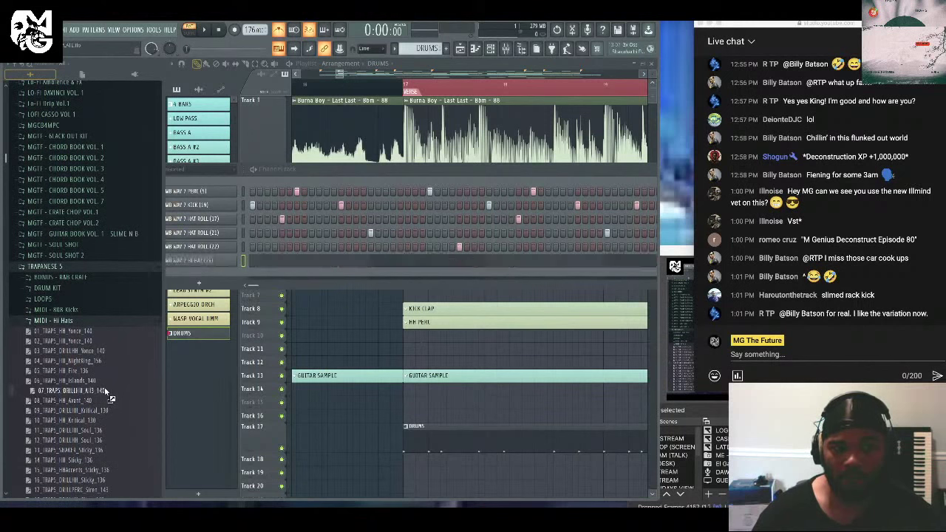
click(107, 420)
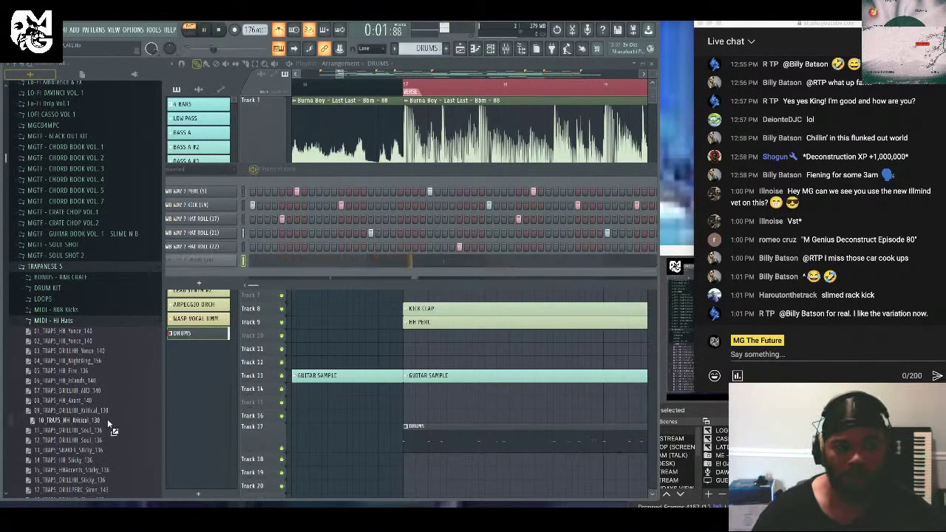
scroll(124, 402, down, 2)
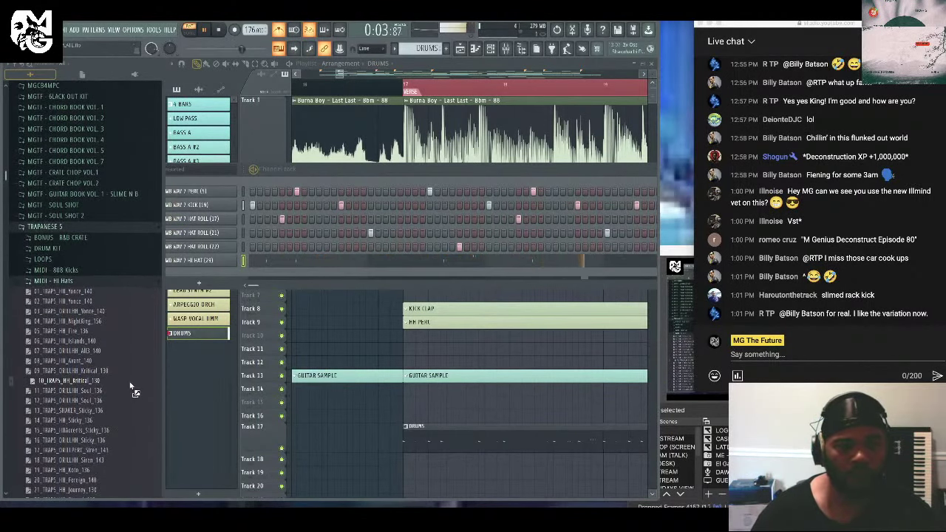
click(112, 412)
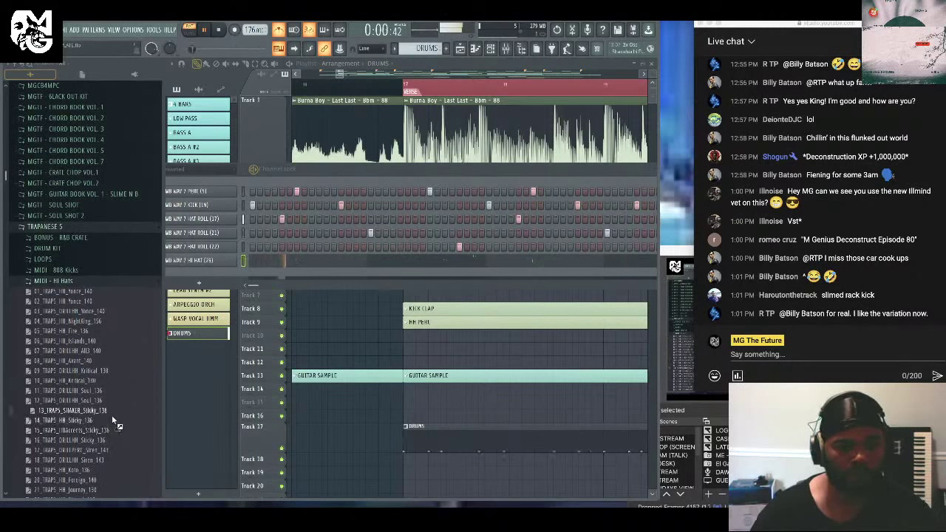
click(108, 459)
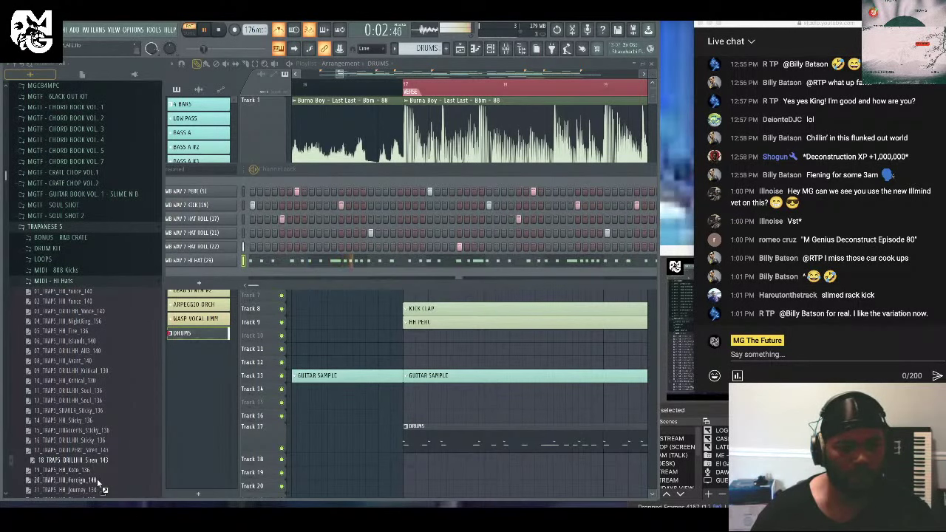
click(97, 478)
scroll(122, 443, down, 2)
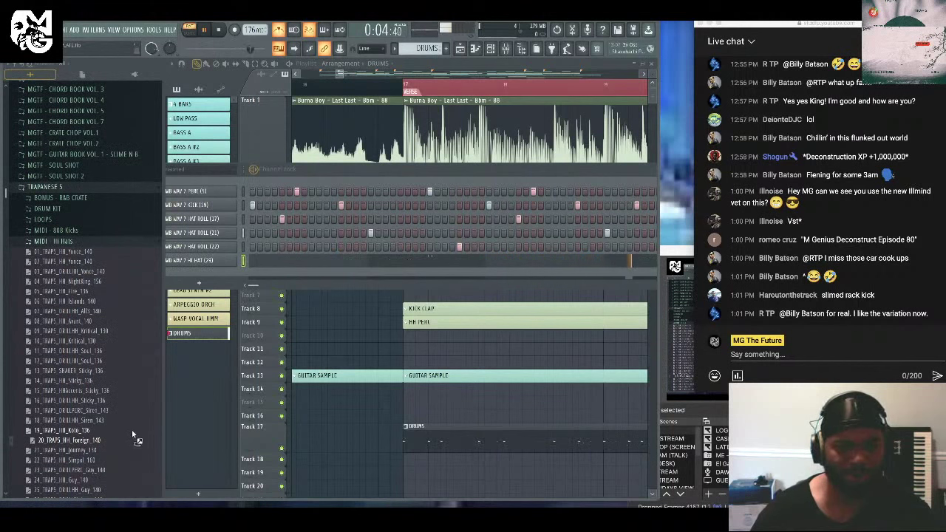
click(122, 450)
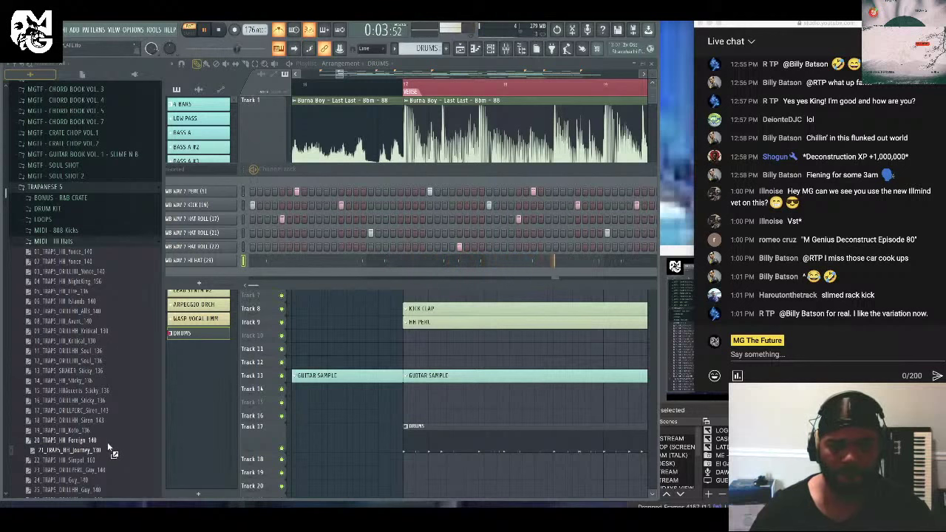
Audition hats in the TRAPANESE 5 drum kit, replace the hi-hat channel's sample with MGTRAP5_HAT8, and view its settings.
click(87, 207)
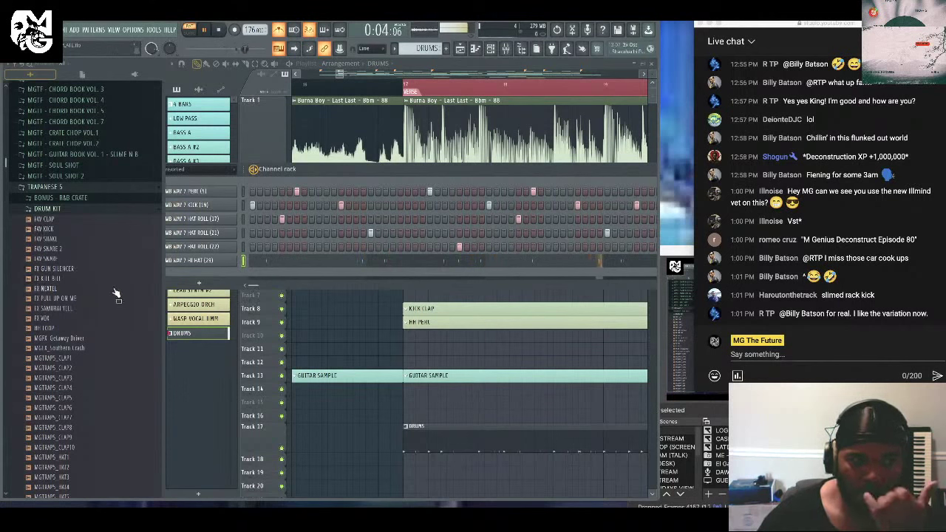
scroll(98, 330, down, 5)
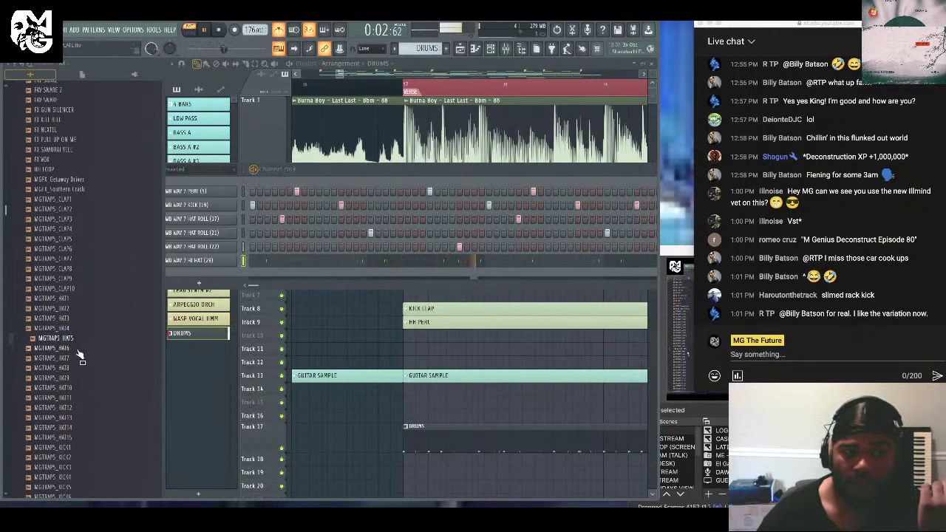
scroll(76, 373, up, 1)
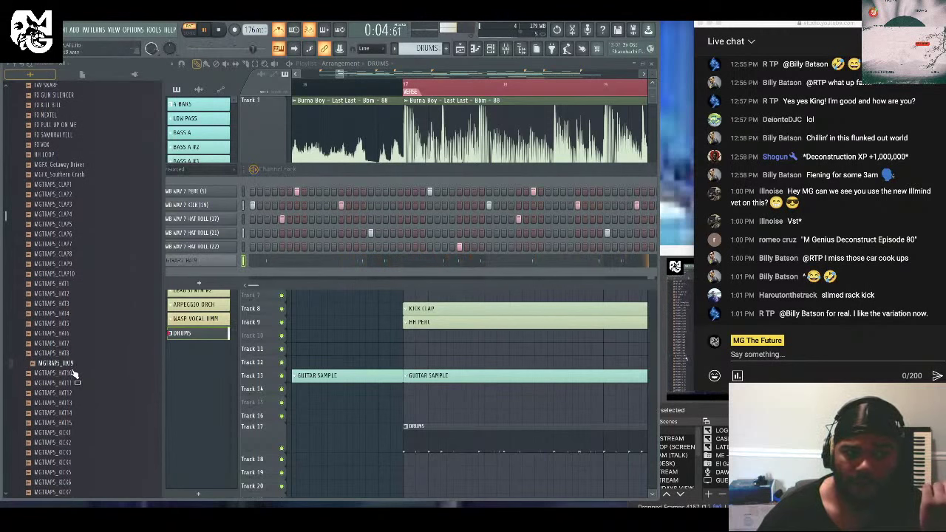
drag(74, 350, 227, 249)
click(214, 260)
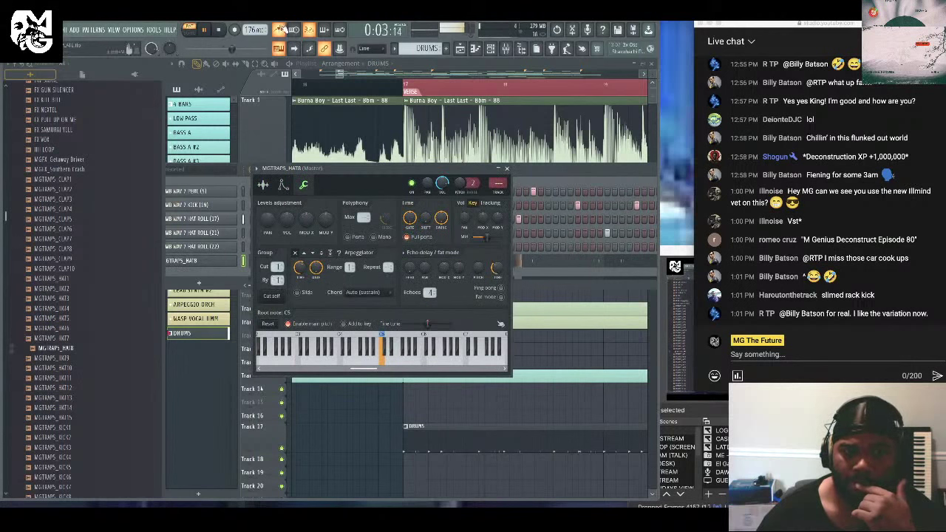
click(506, 168)
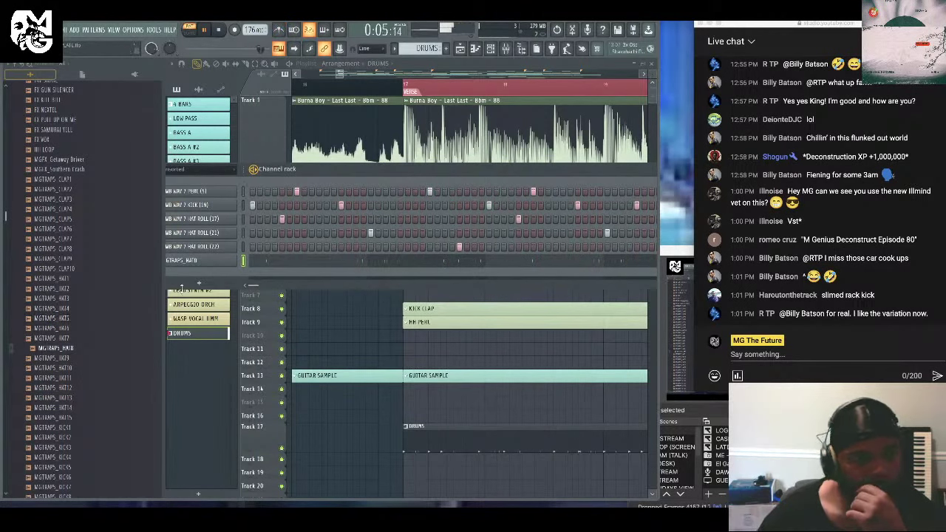
Try other TRAPANESE 5 hats on the hi-hat channel during playback, settle on MGTRAP5_HAT1, and stop playback.
click(186, 260)
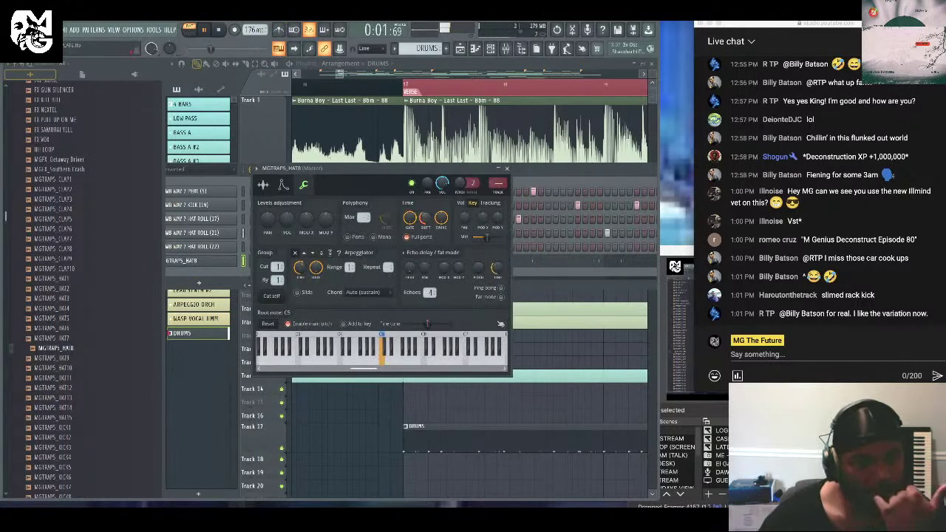
click(506, 168)
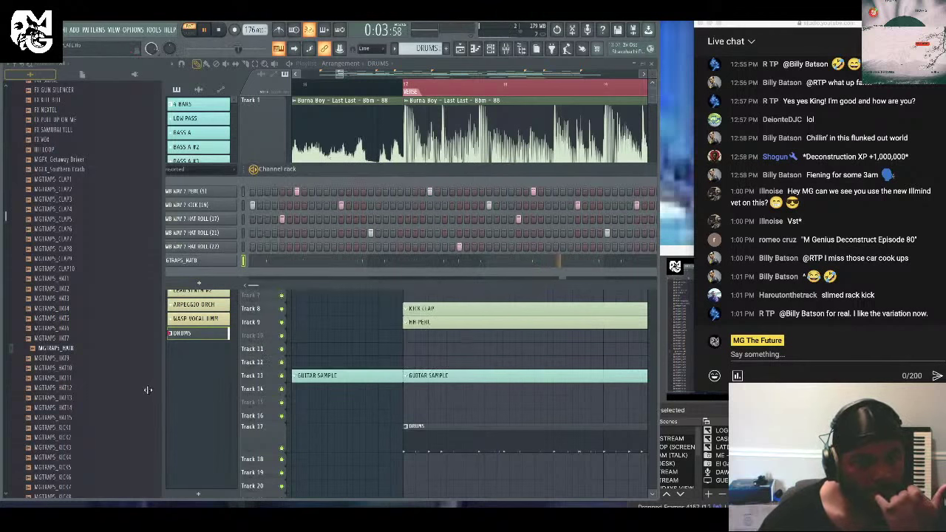
click(94, 409)
key(Up)
key(Up)
key(Return)
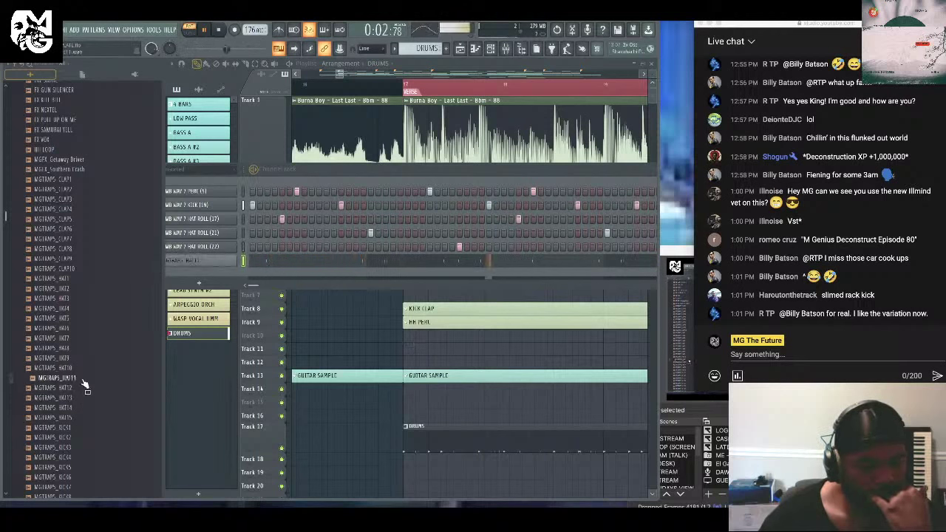
click(83, 371)
click(82, 360)
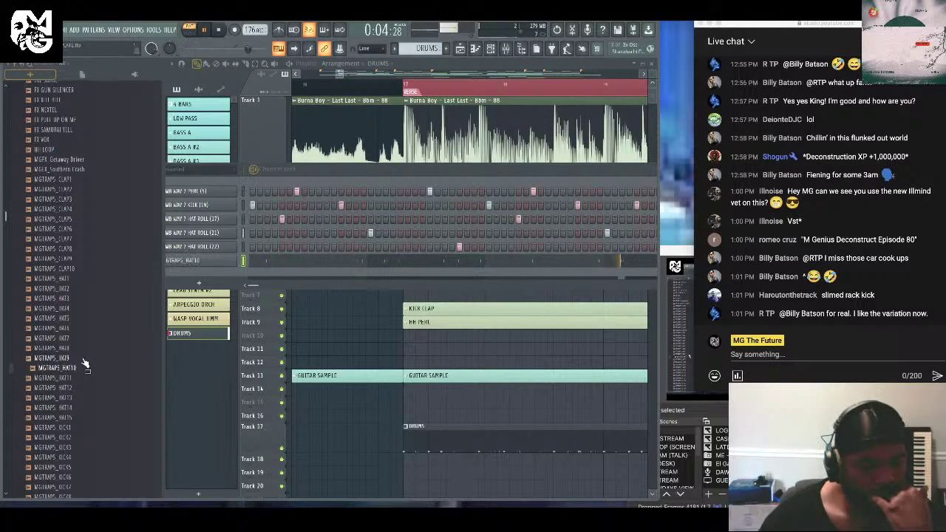
click(85, 280)
click(84, 289)
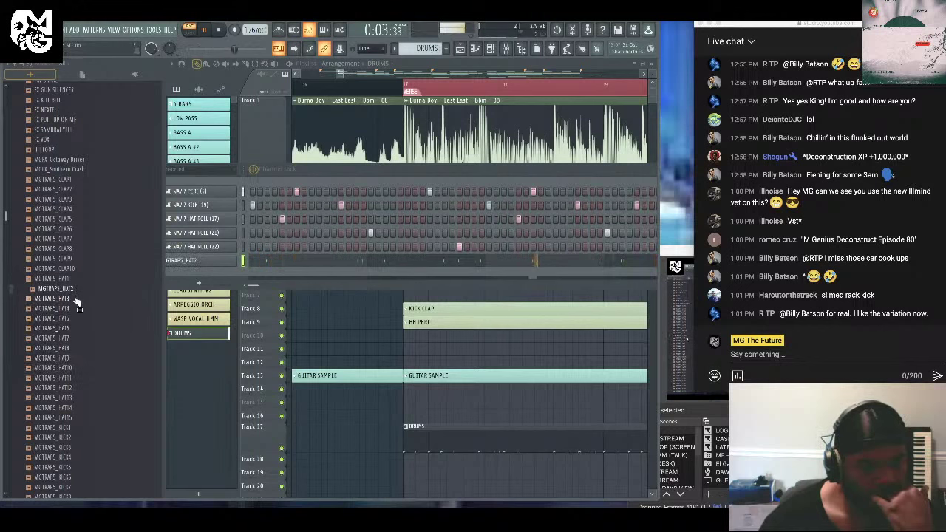
click(75, 299)
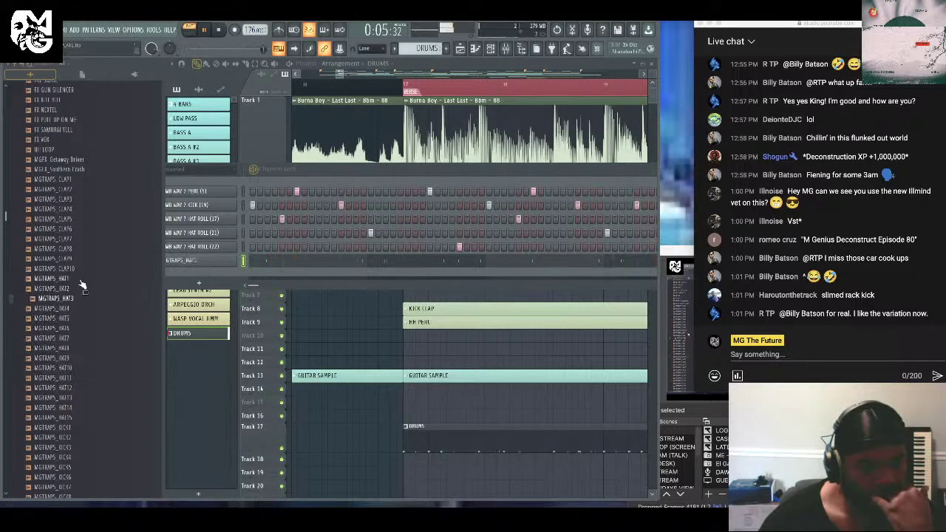
click(81, 279)
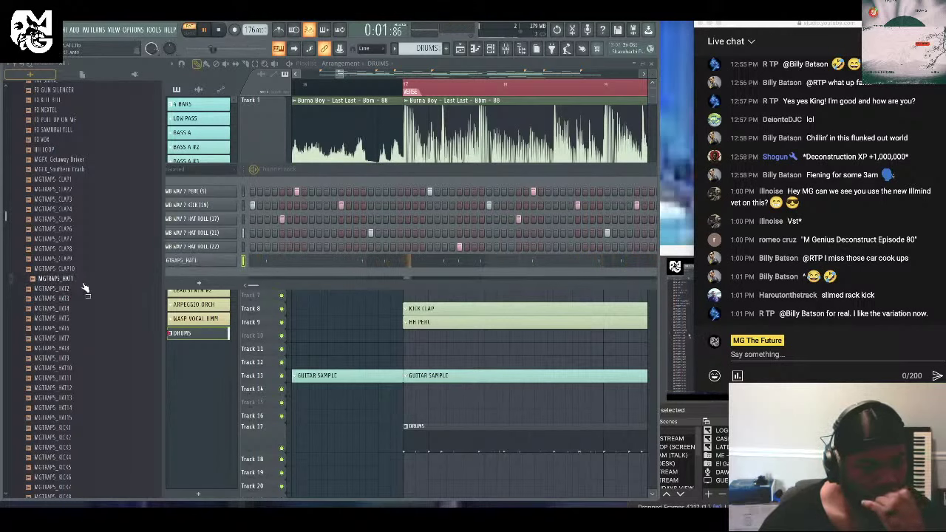
click(219, 31)
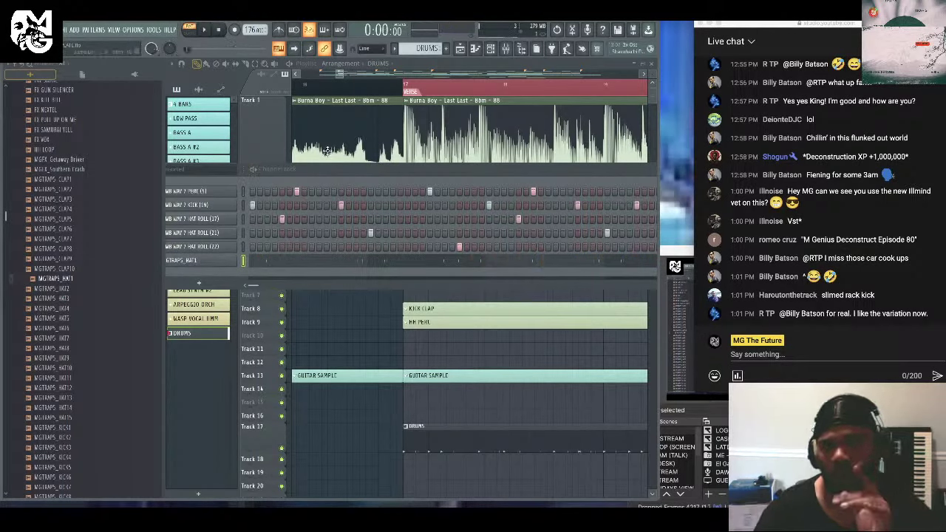
Collapse the TRAPANESE 5 kit and open the PERCS folder of AFROBEAT KIT VOL. 1.
drag(351, 172, 405, 169)
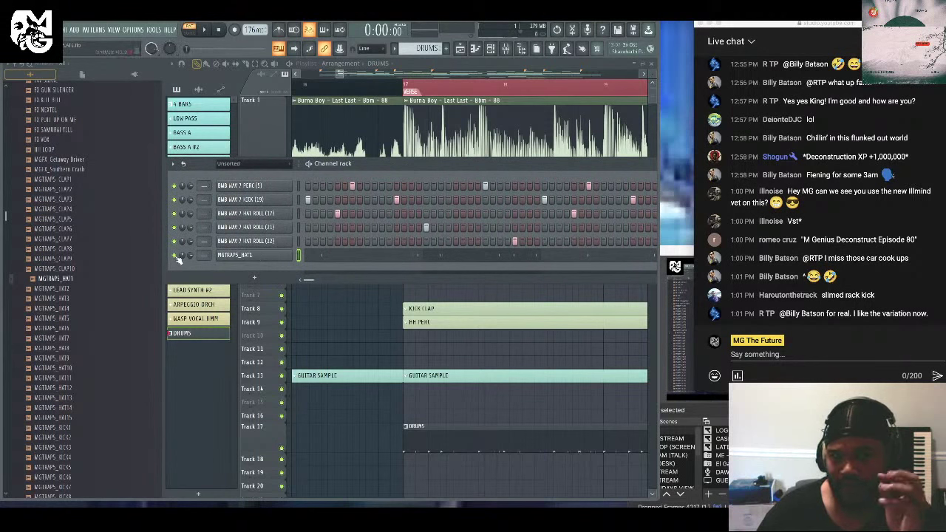
drag(379, 163, 360, 166)
scroll(66, 227, up, 7)
click(68, 226)
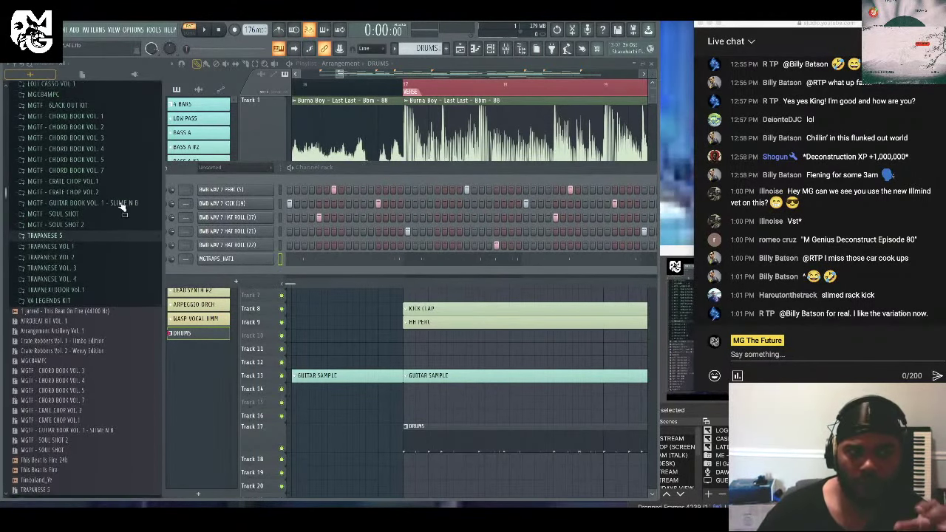
scroll(124, 204, up, 5)
click(111, 169)
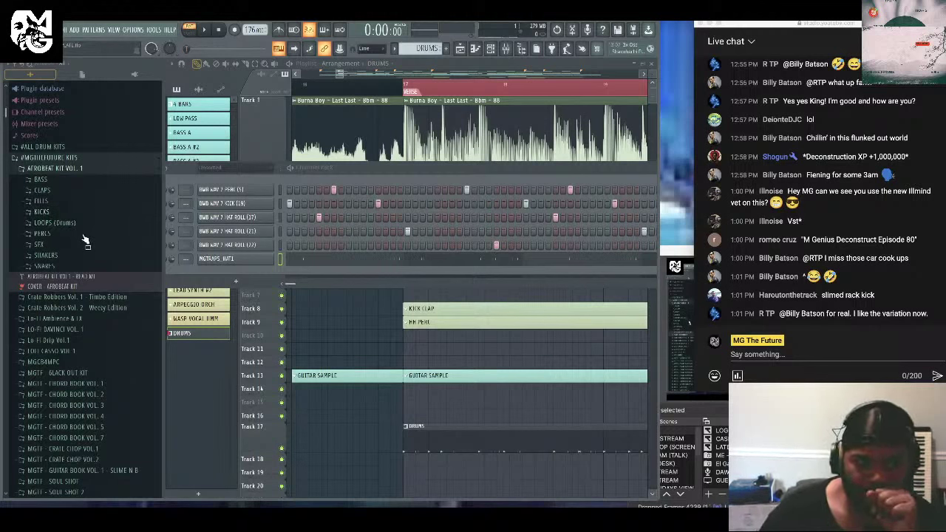
click(83, 235)
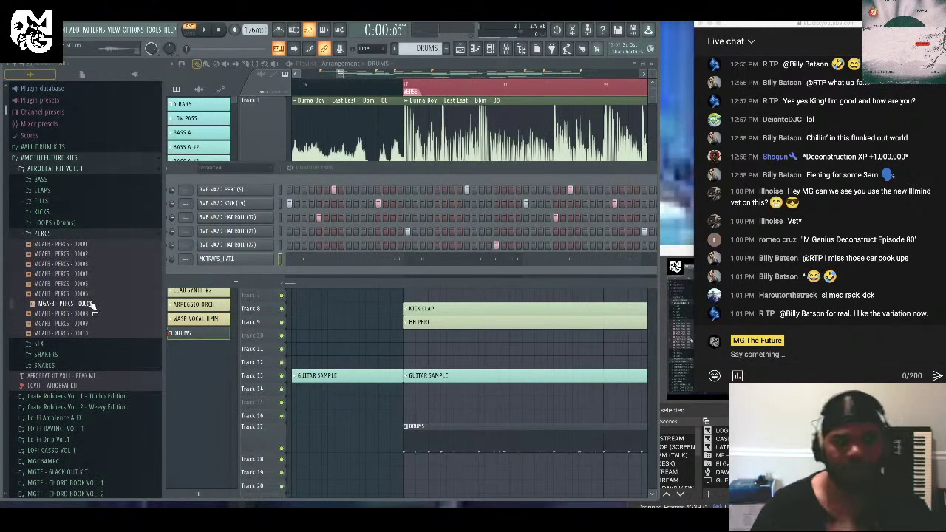
Add MGAFB - PERCS - 00007 as a new channel and place its hits on steps 25 and 57 of the drum pattern.
drag(92, 304, 322, 272)
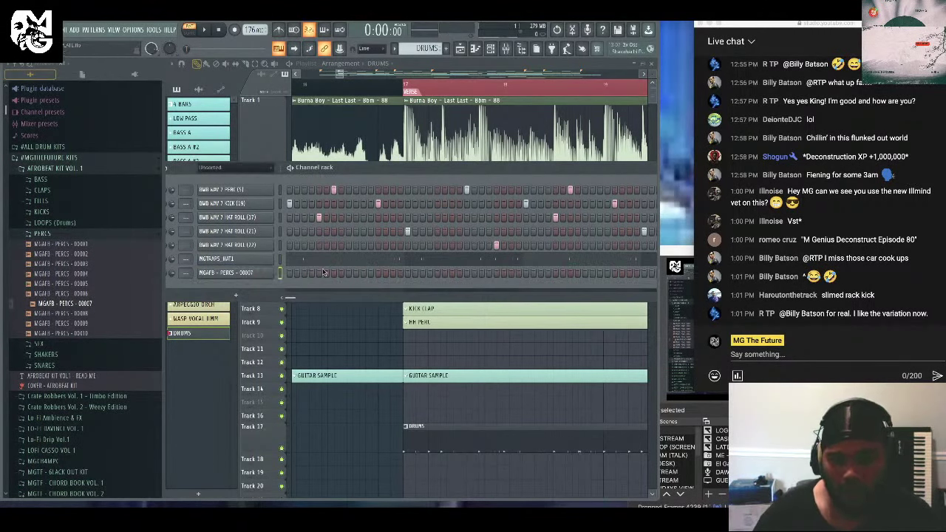
key(space)
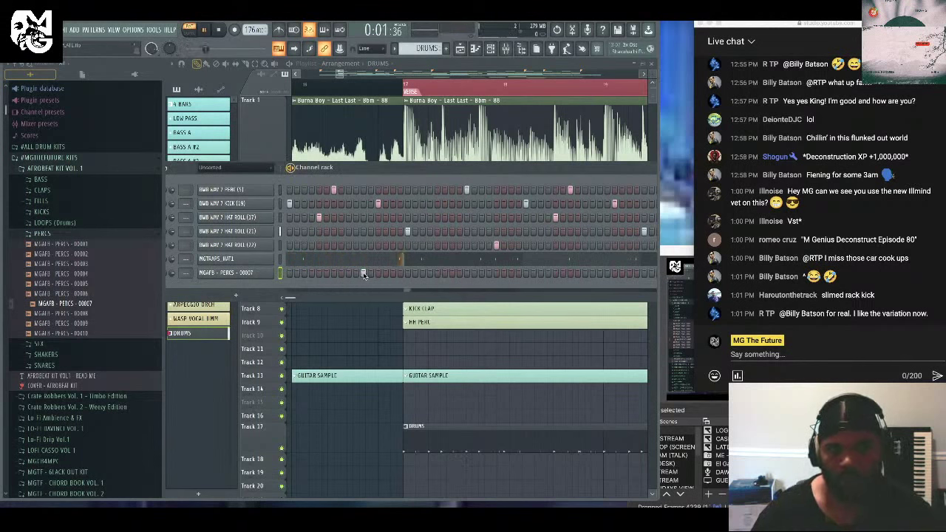
key(space)
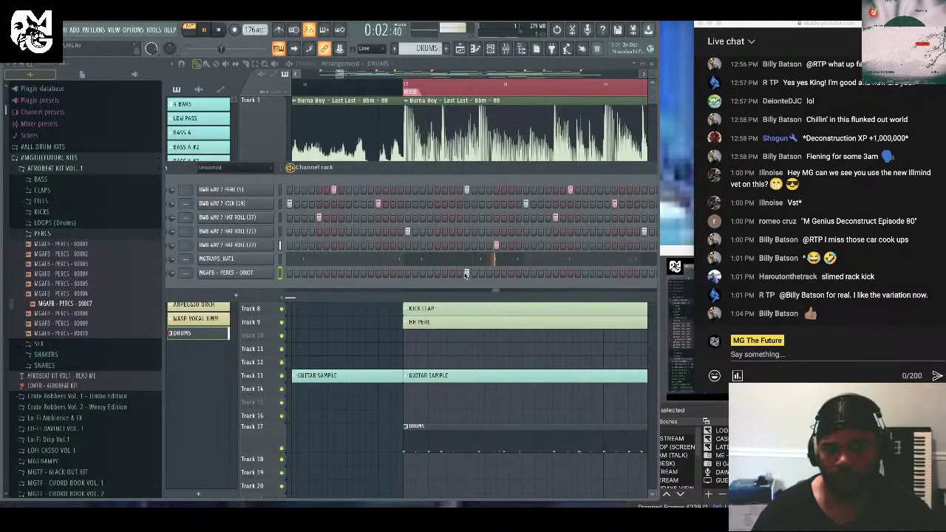
drag(451, 167, 366, 158)
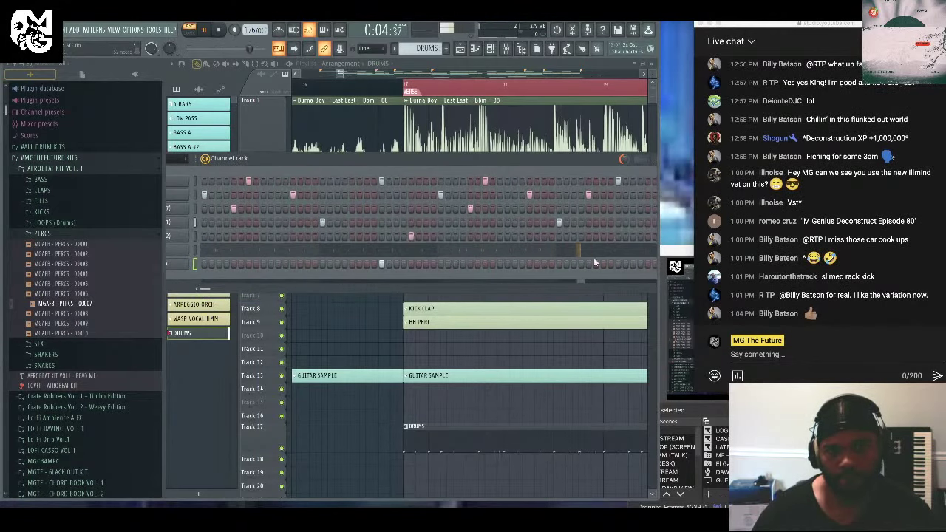
key(space)
Add MGAFB - PERCS - 00004 as a new channel and place its hits on steps 3 and 35 during playback.
click(104, 274)
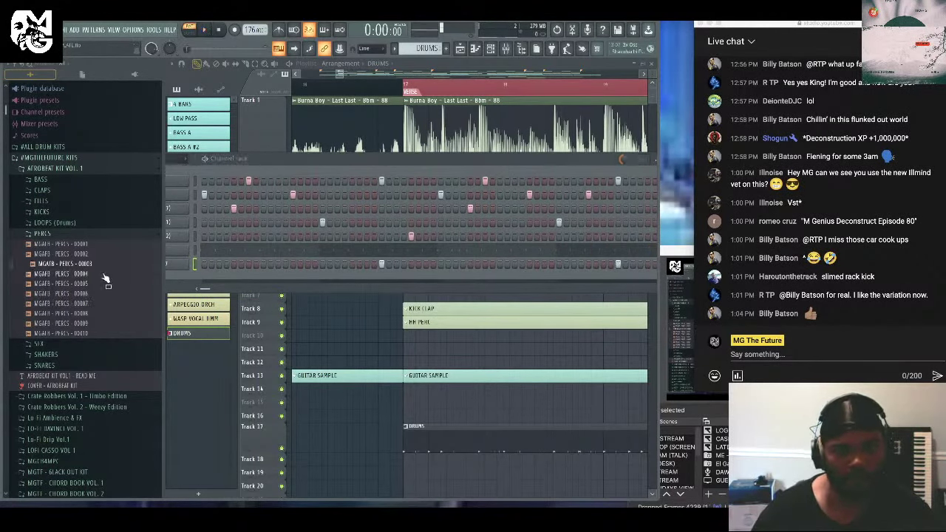
drag(99, 274, 240, 282)
key(space)
click(218, 278)
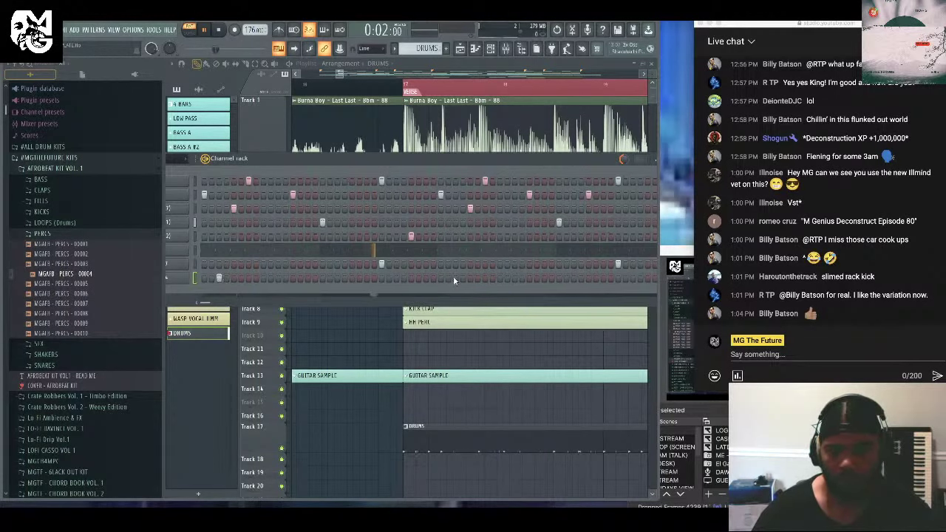
Collapse the Afrobeat kit, reopen TRAPANESE 5, and add FAV SHAKE from its drum kit as a new channel.
click(87, 234)
scroll(100, 259, down, 6)
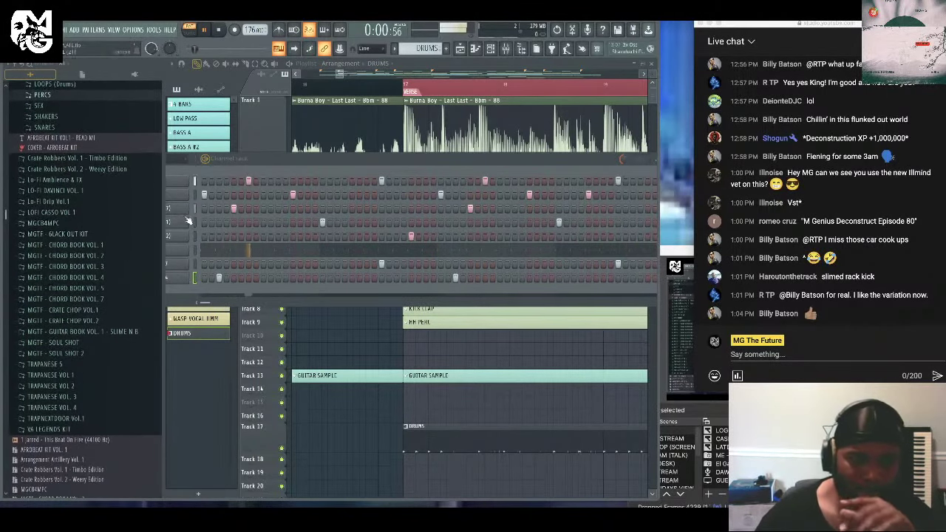
click(349, 154)
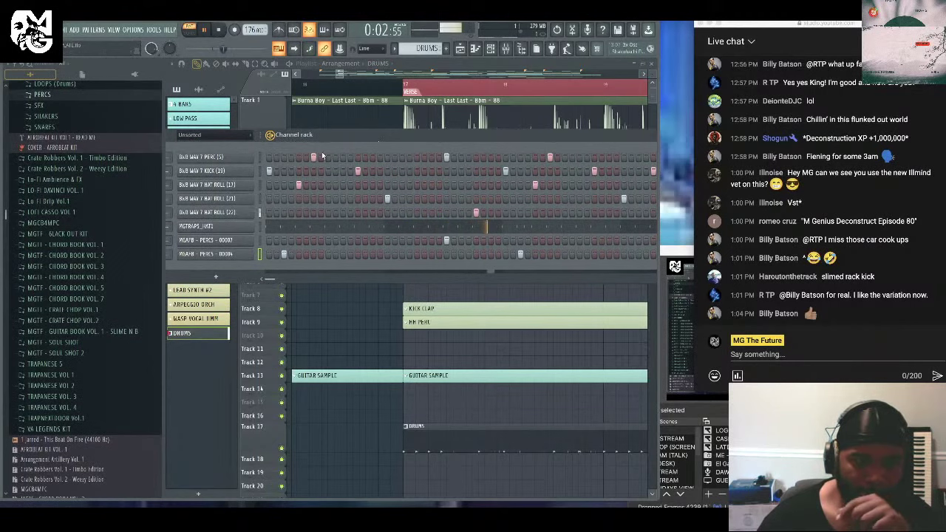
drag(348, 154, 382, 128)
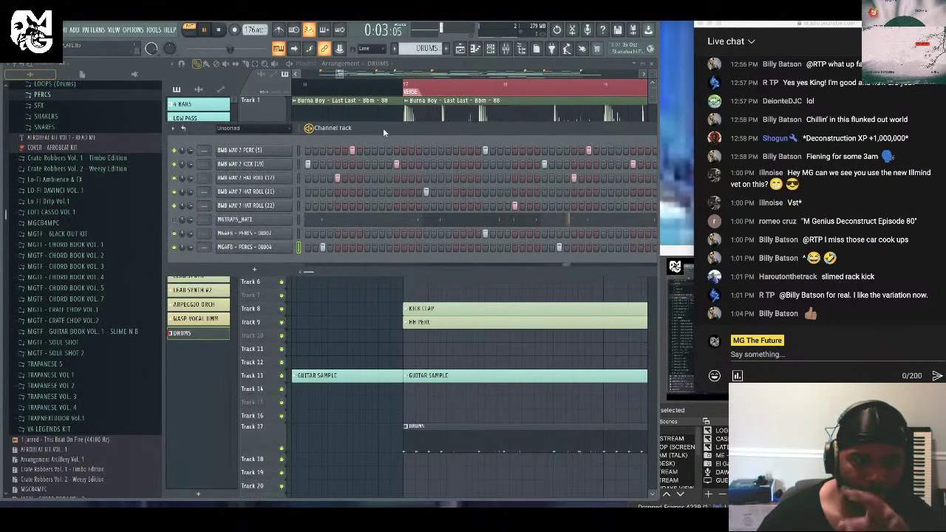
click(93, 363)
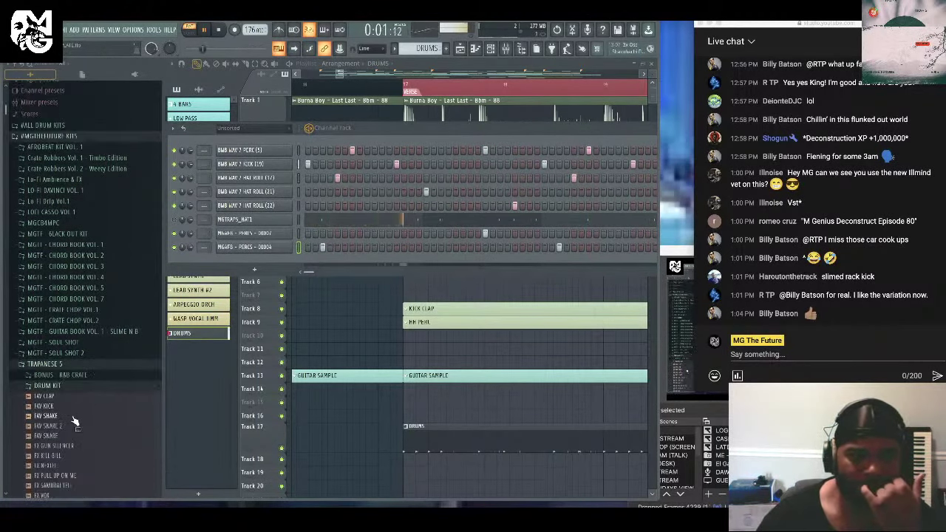
click(100, 413)
drag(99, 407, 280, 260)
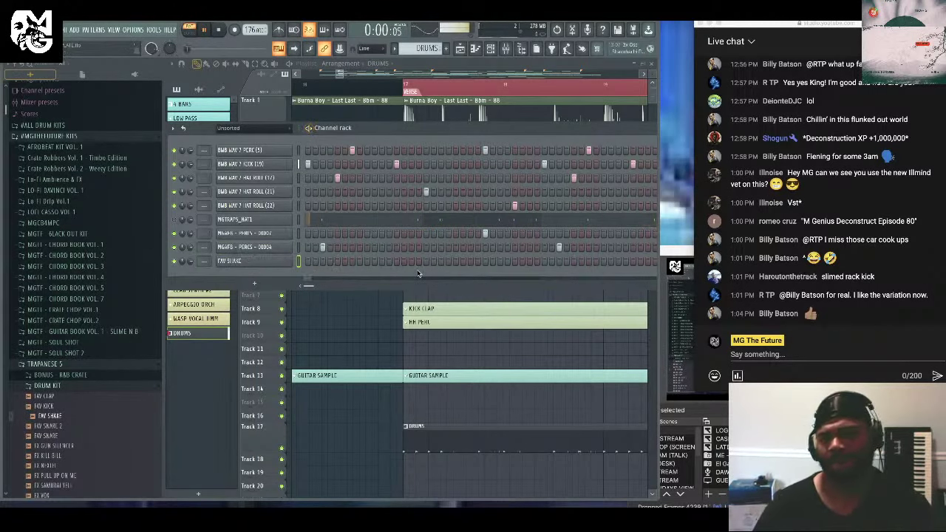
Sequence the FAV SHAKE channel with hits on steps 23, 27 and 55 during playback, then stop playback.
click(470, 261)
click(455, 261)
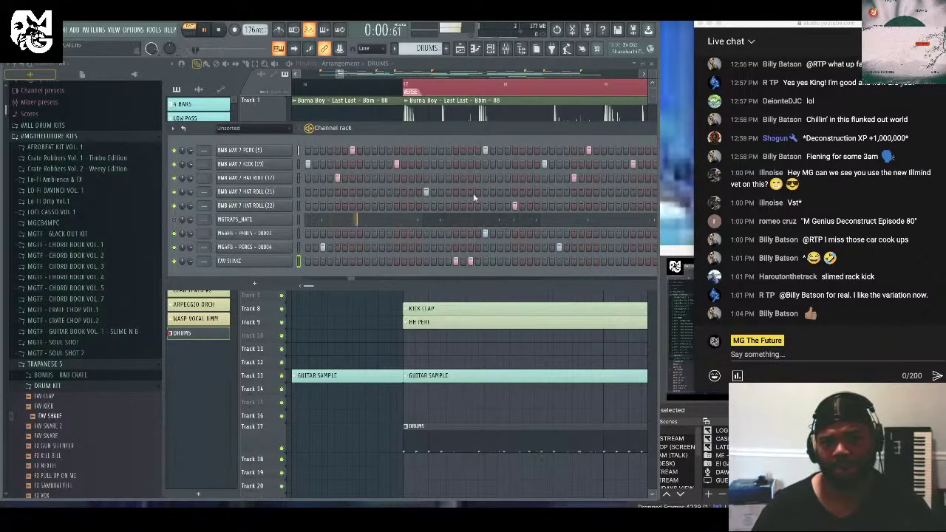
drag(487, 127, 406, 115)
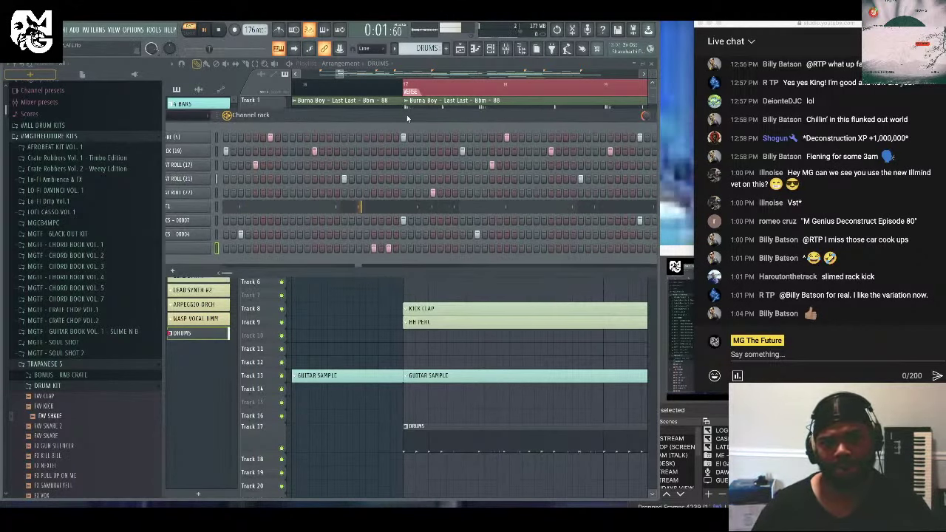
click(373, 248)
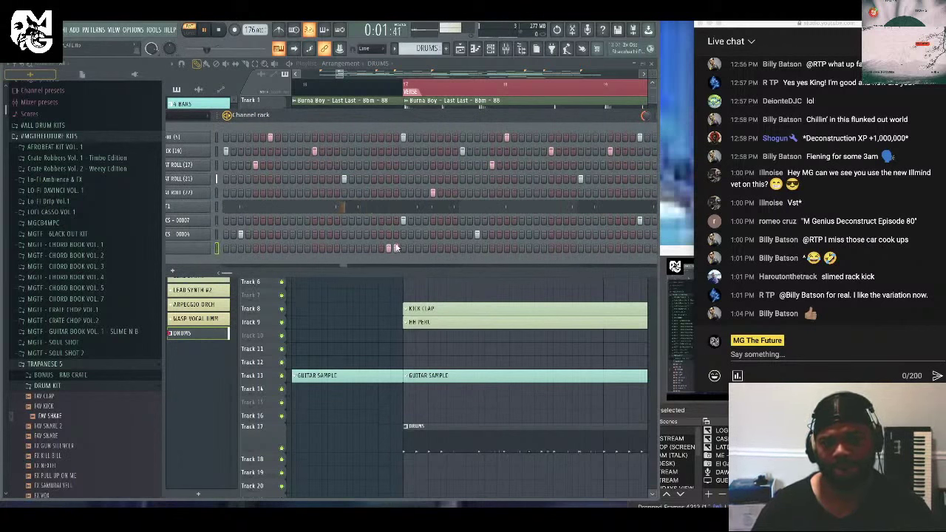
click(395, 248)
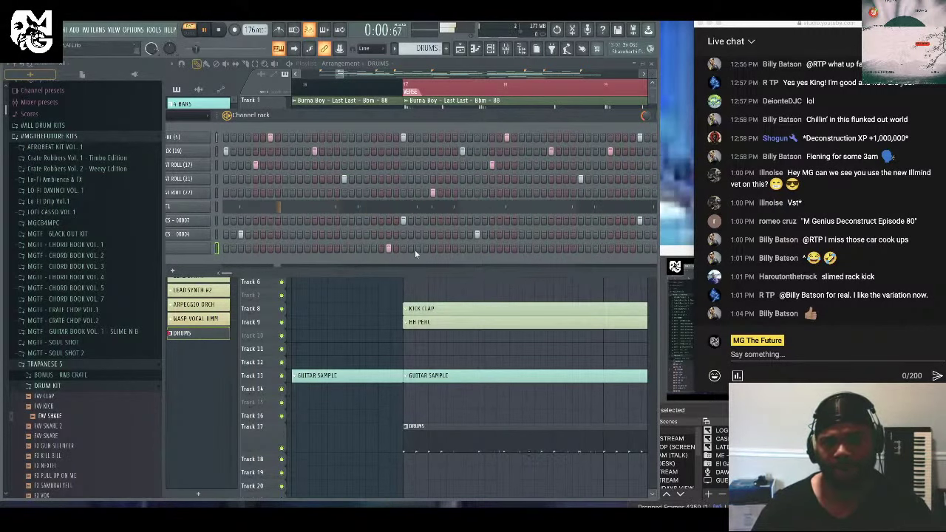
click(418, 249)
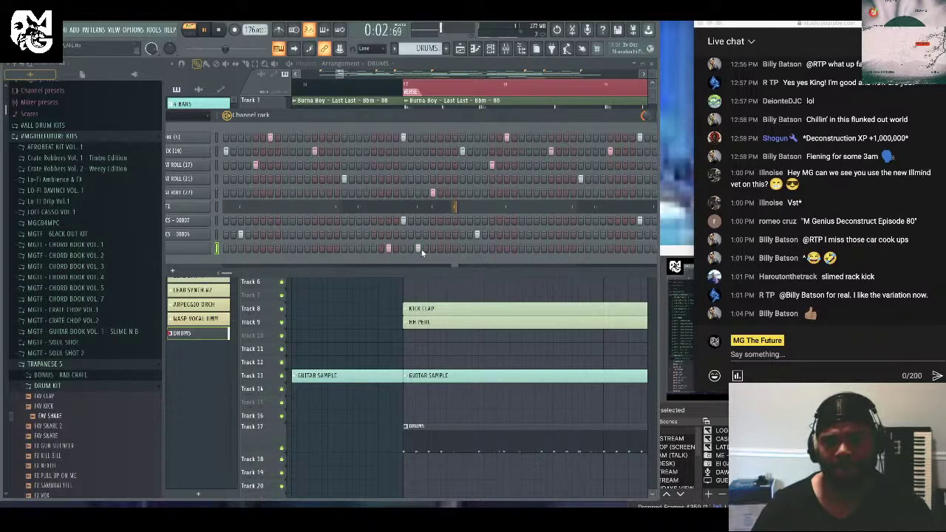
drag(443, 115, 337, 112)
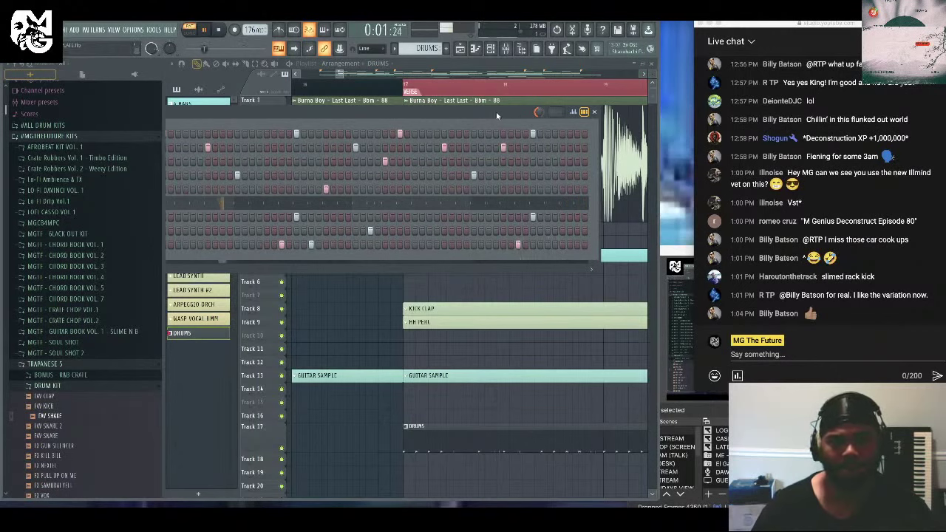
drag(496, 116, 580, 108)
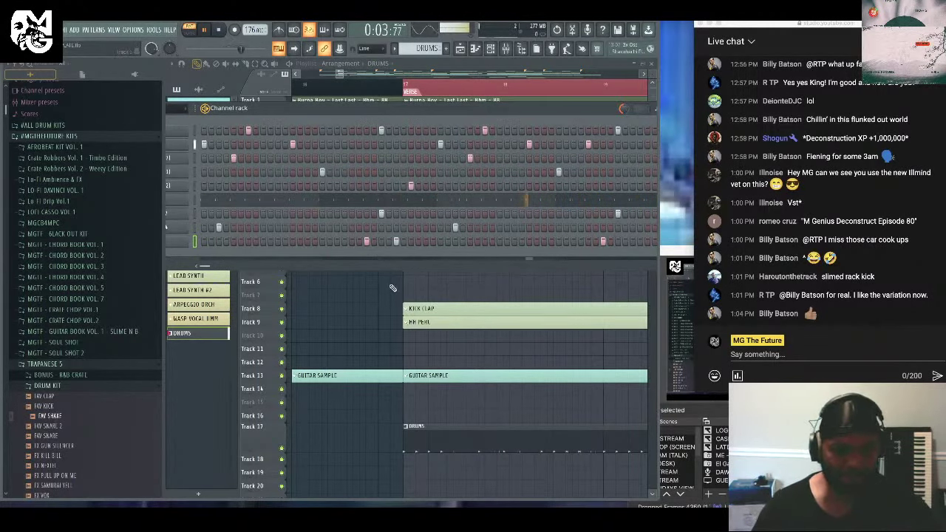
key(space)
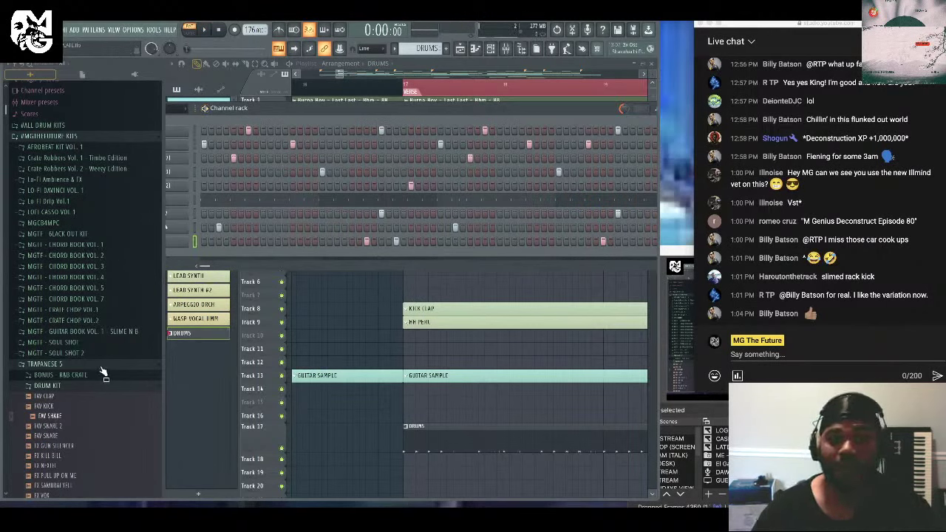
Add FAV SNARE 2 as a new channel and place its hits on steps 7, 25, 39 and 57 during playback.
scroll(102, 370, down, 3)
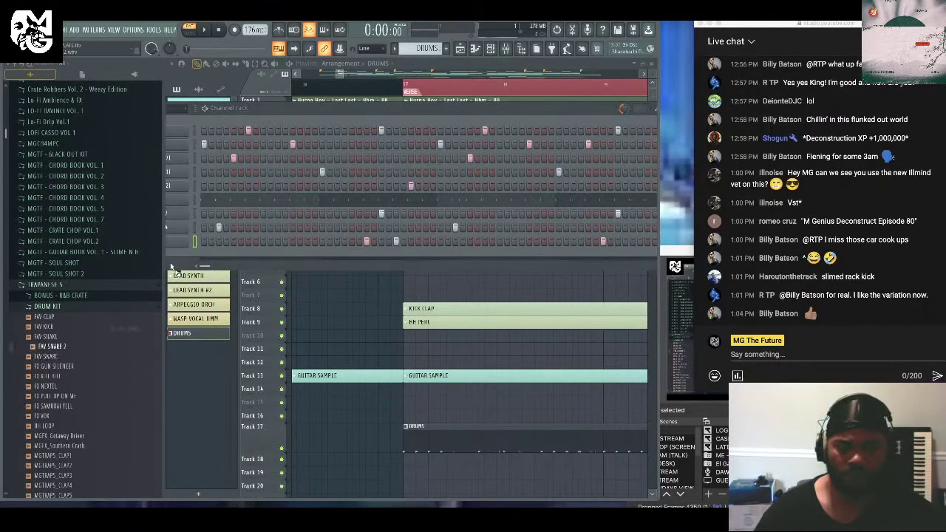
drag(177, 267, 187, 264)
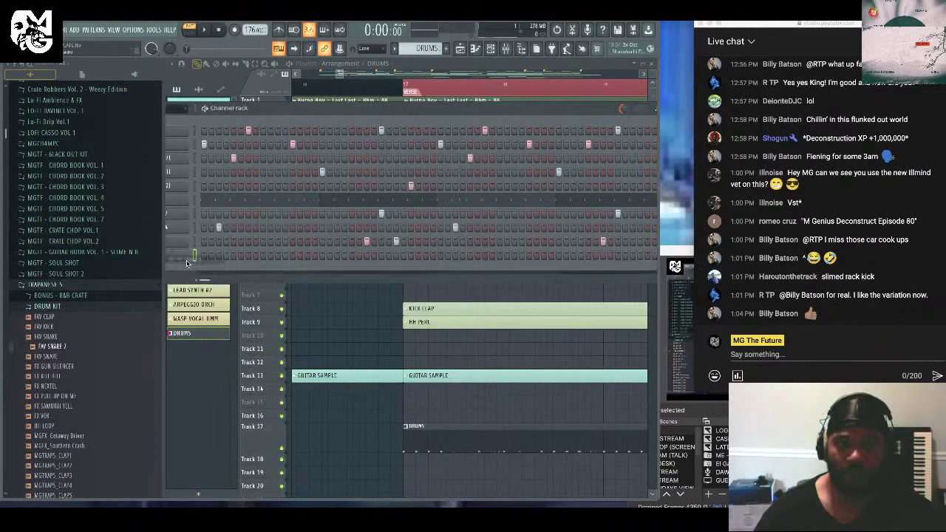
click(248, 255)
key(space)
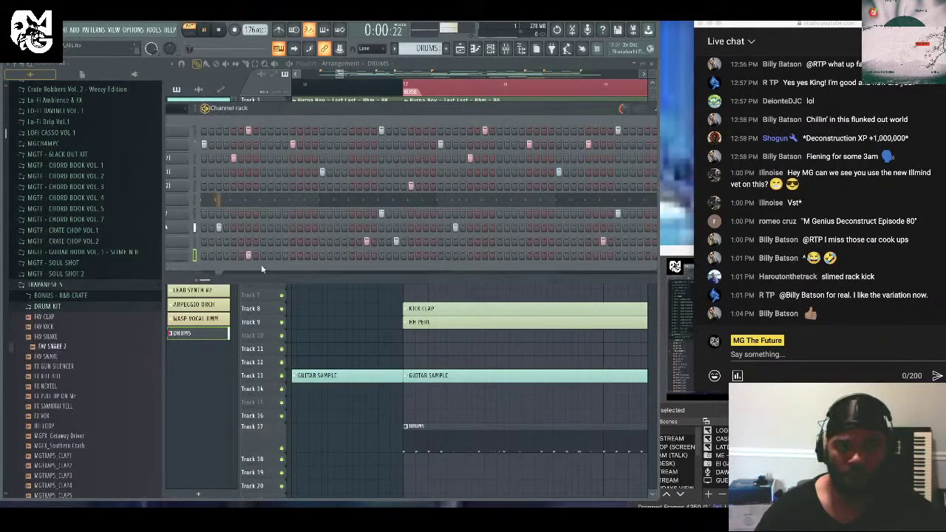
click(381, 255)
click(481, 256)
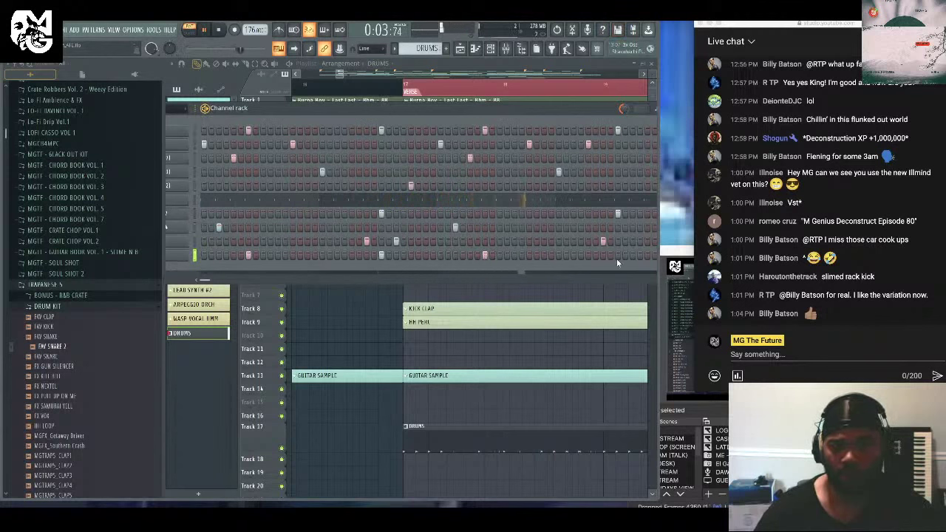
key(space)
Replace the new snare channel's sample with FAV CLAP, audition the pattern, and shift the channel rack to expose the channel names.
click(82, 357)
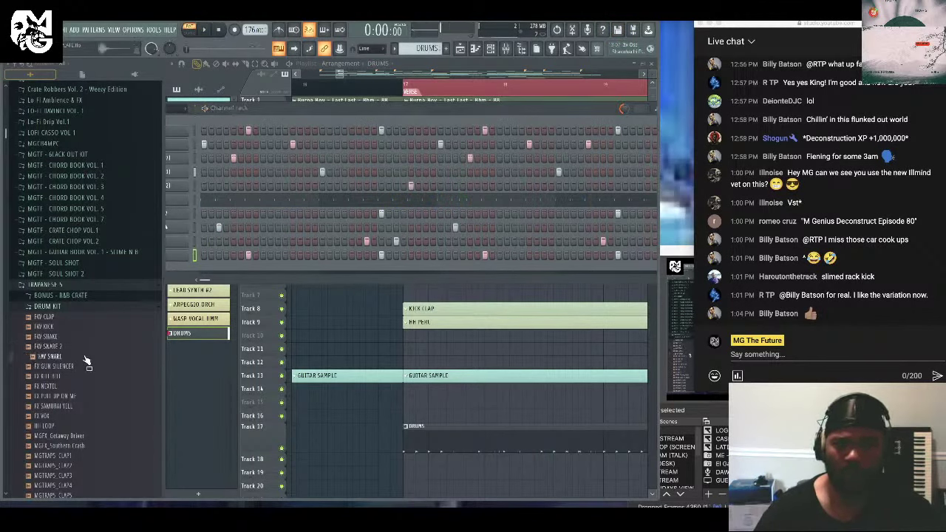
scroll(89, 323, up, 1)
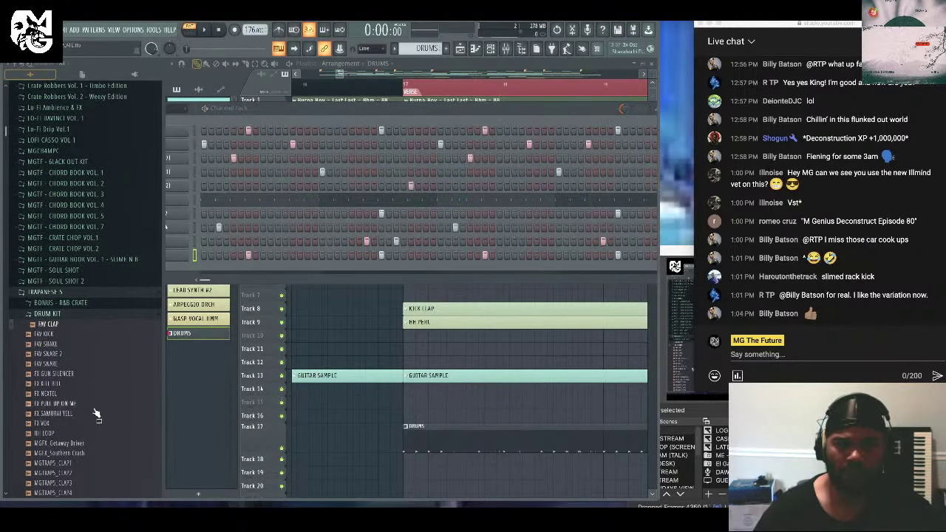
key(space)
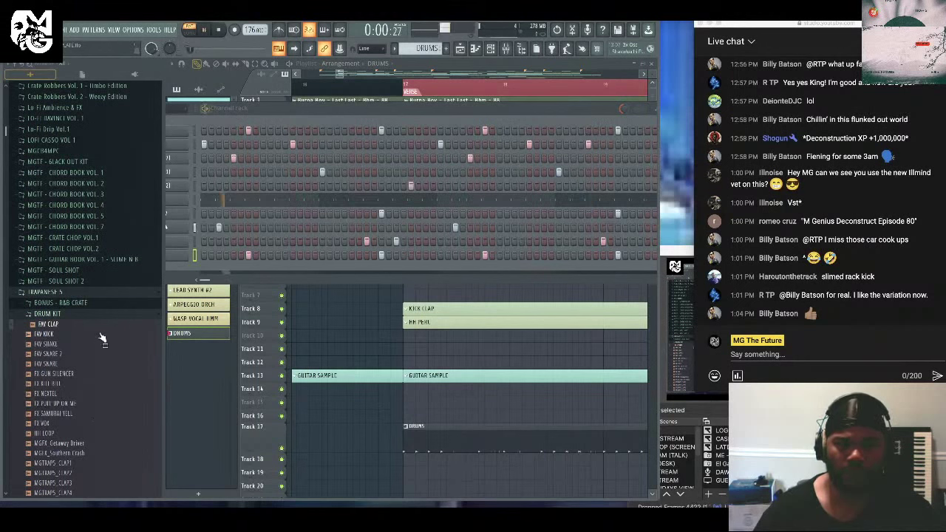
drag(357, 116, 453, 112)
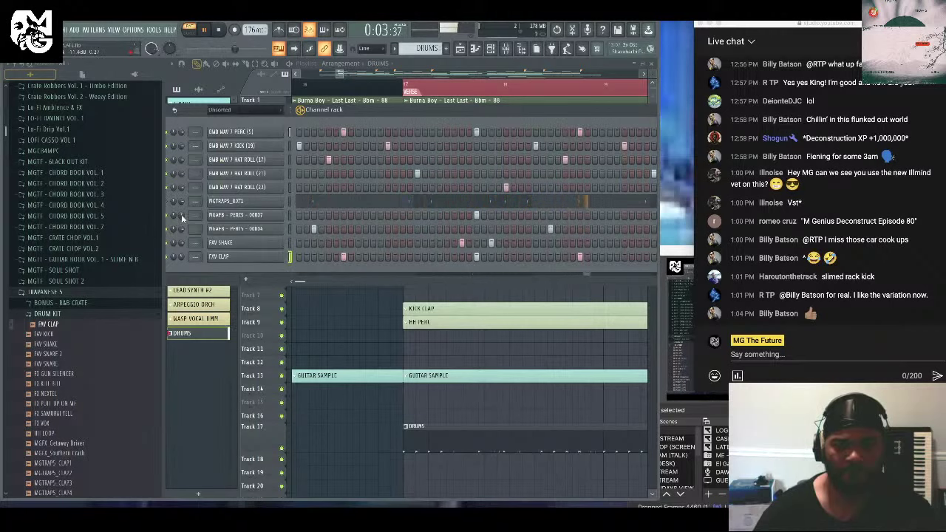
key(space)
Add MGAFB - KICKS - 00005 from the Afrobeat kit below the BWB WAV 7 KICK (19) channel and copy that kick's pattern onto it.
click(231, 145)
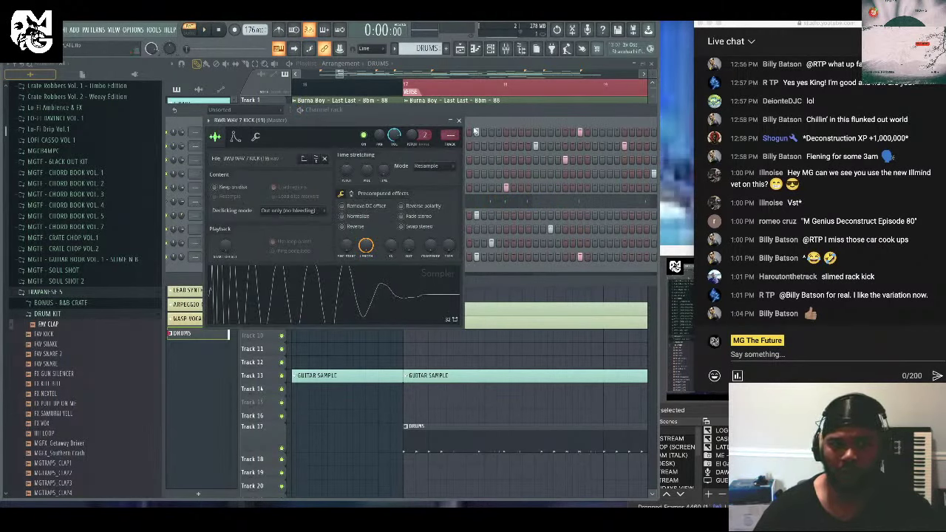
click(458, 120)
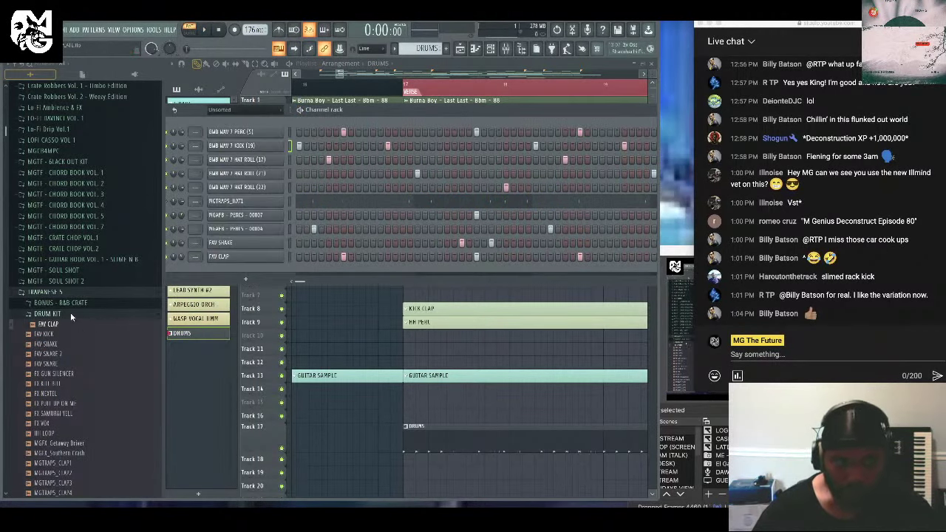
scroll(70, 312, up, 3)
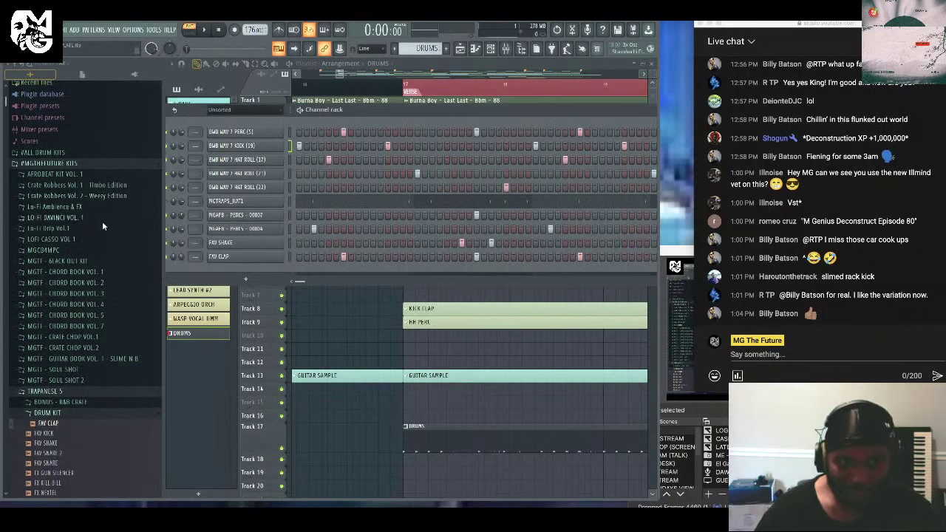
click(92, 173)
click(44, 217)
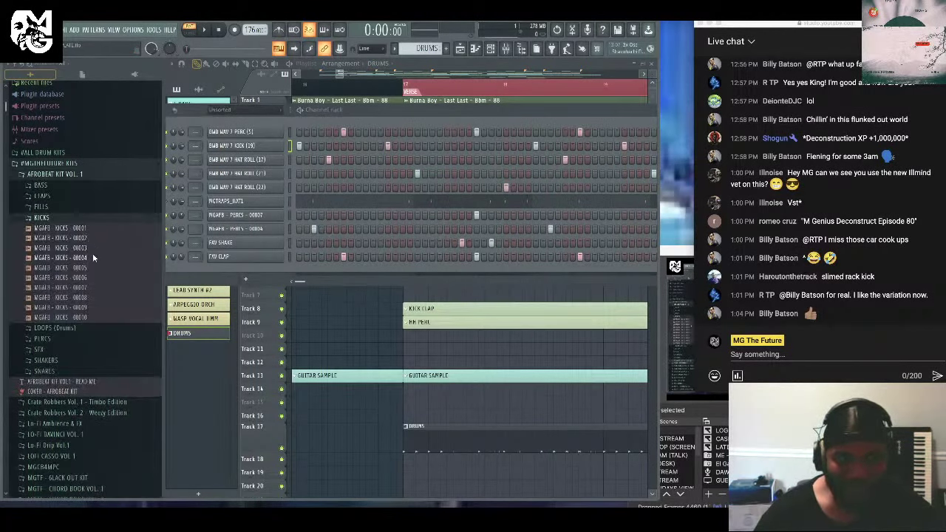
drag(92, 268, 290, 153)
drag(287, 151, 291, 148)
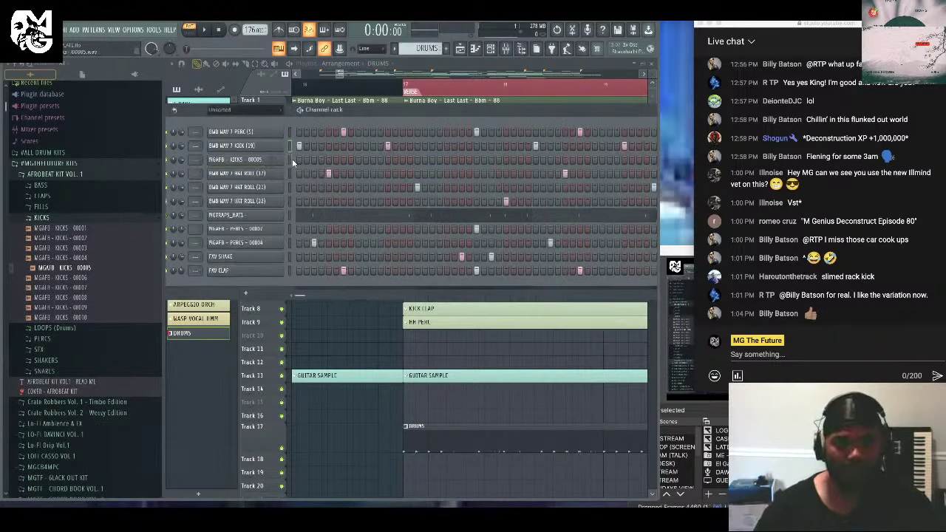
Enable Reverse polarity and Remove DC offset on MGAFB - KICKS - 00005 and check its volume envelope while replaying the pattern.
key(space)
click(266, 160)
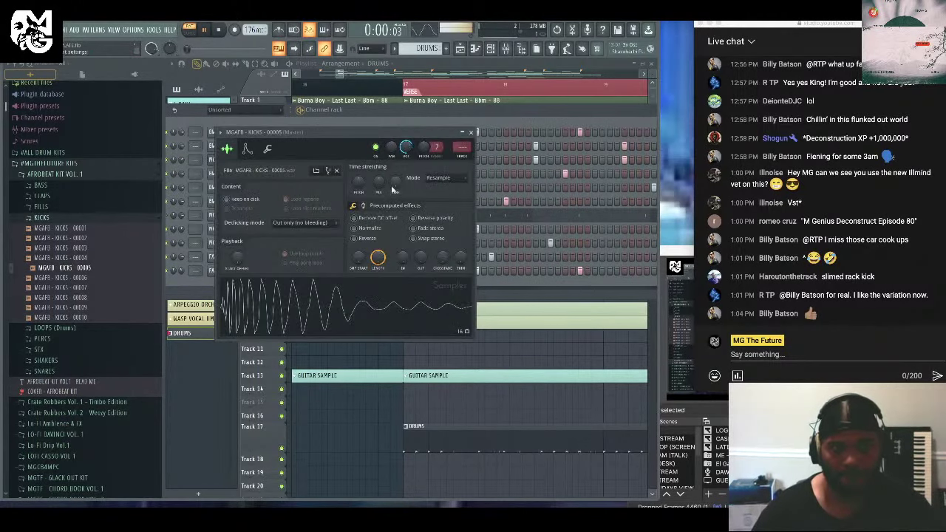
click(437, 217)
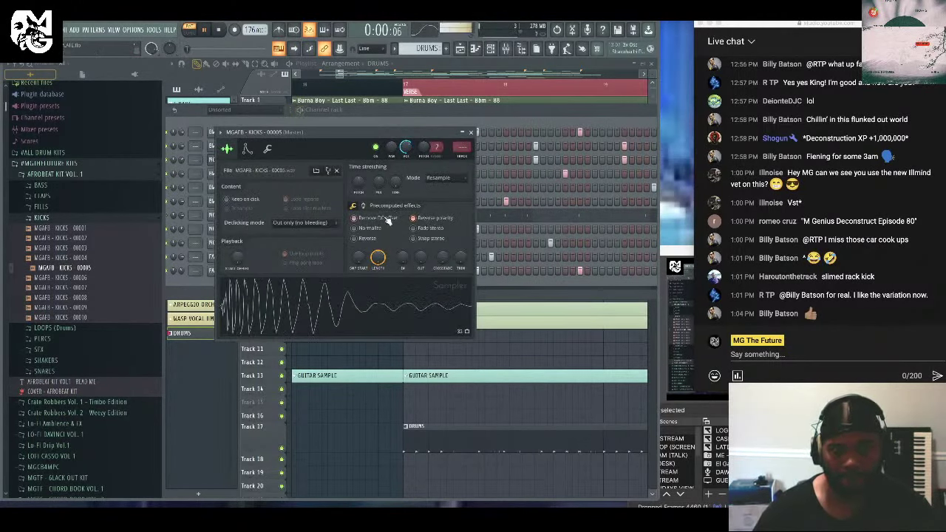
click(247, 149)
click(253, 169)
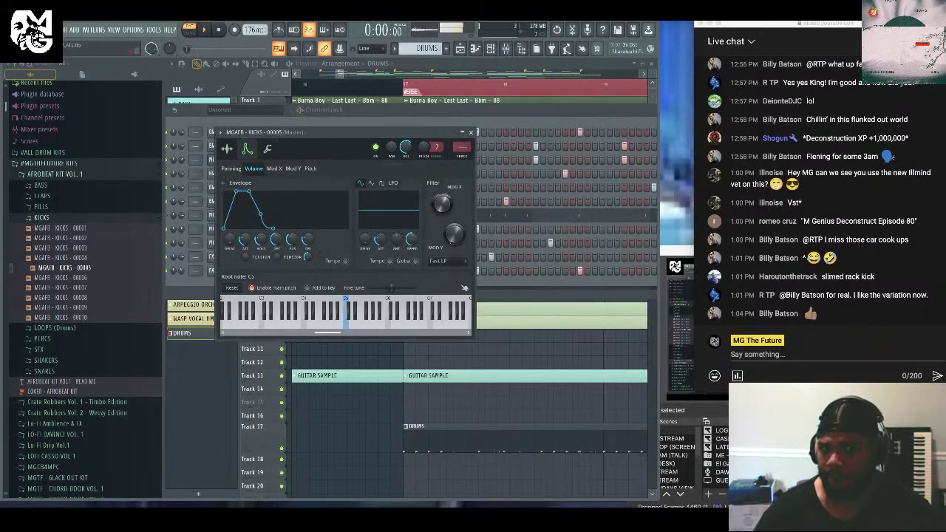
key(space)
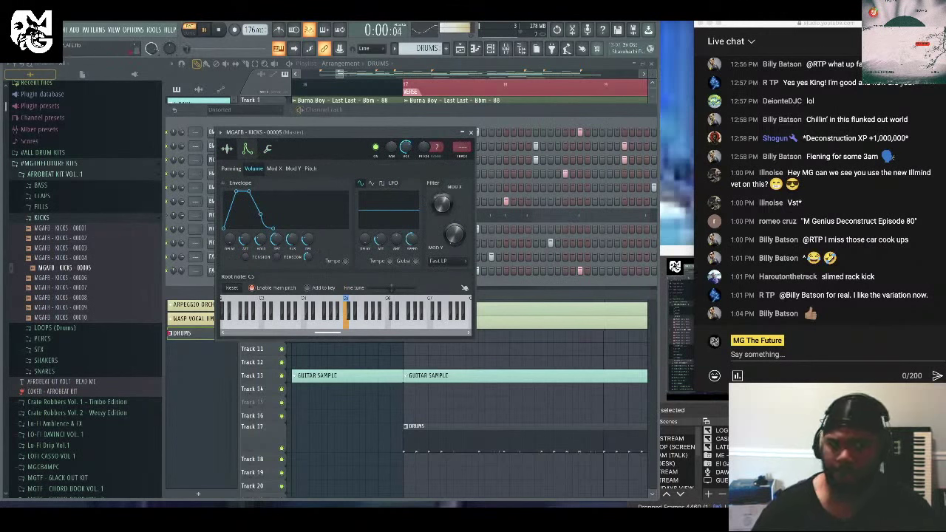
key(space)
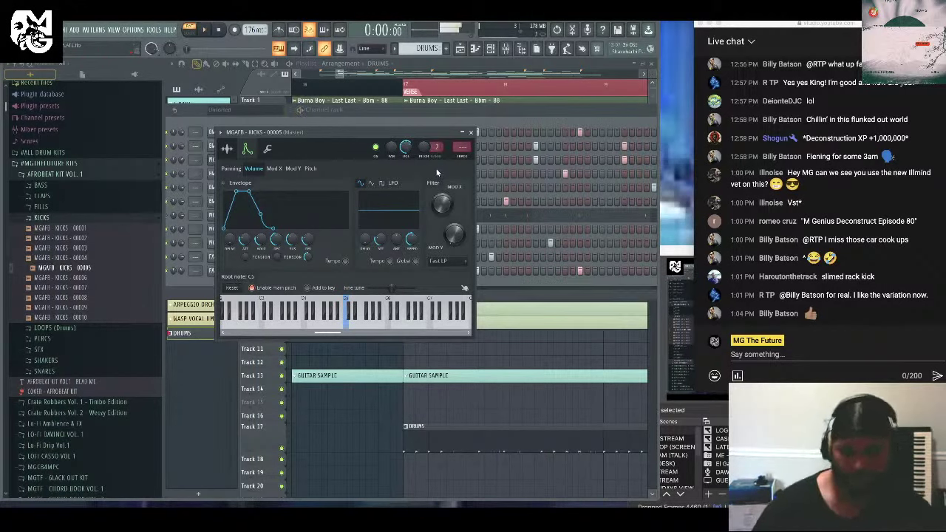
key(space)
click(471, 132)
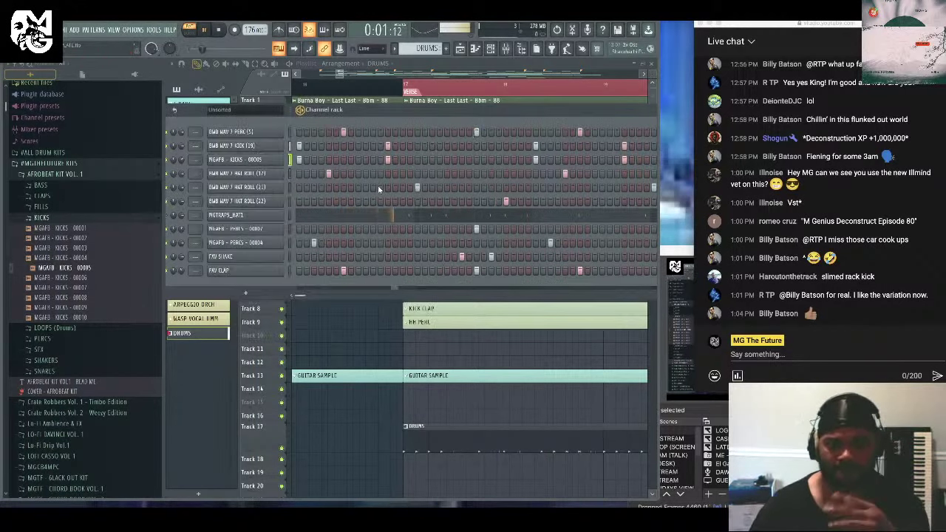
Check the channel settings of BWB WAV 7 PERC (5) and MGAFB - PERCS - 00007 during playback.
click(244, 132)
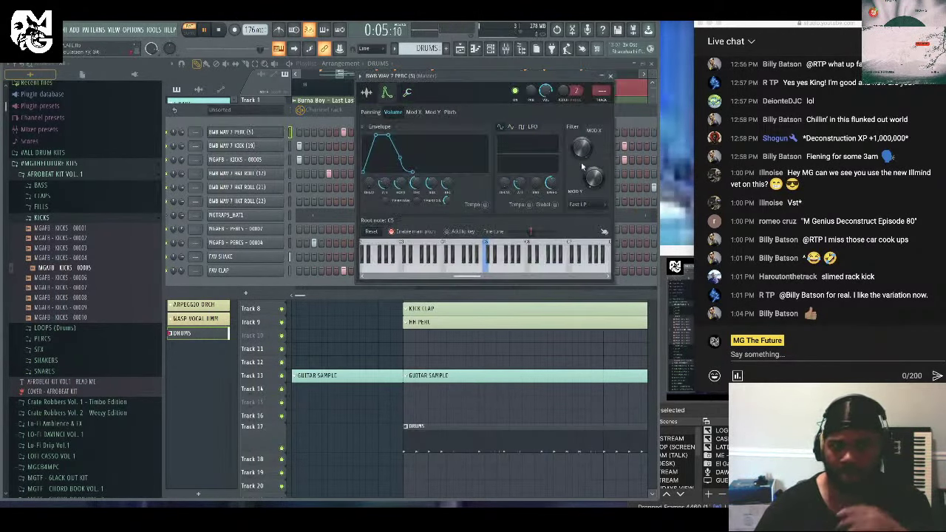
click(610, 76)
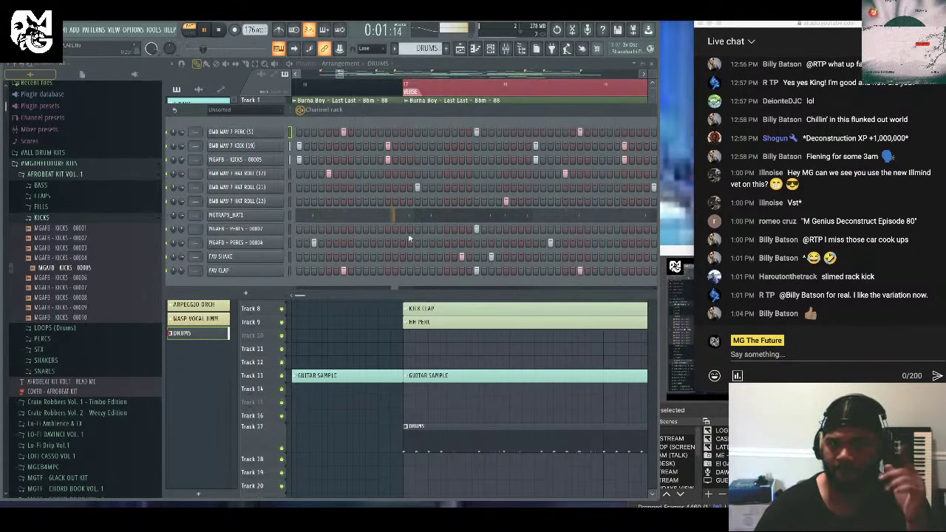
click(235, 228)
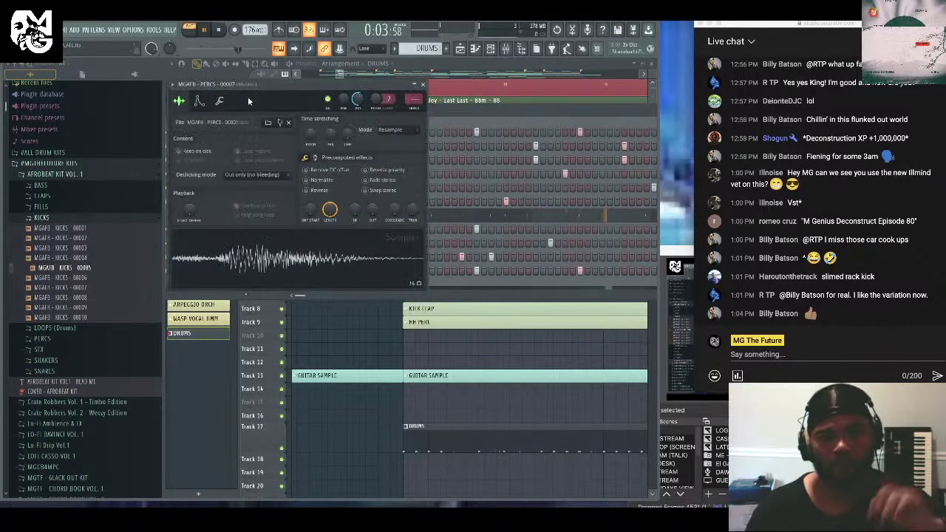
click(199, 101)
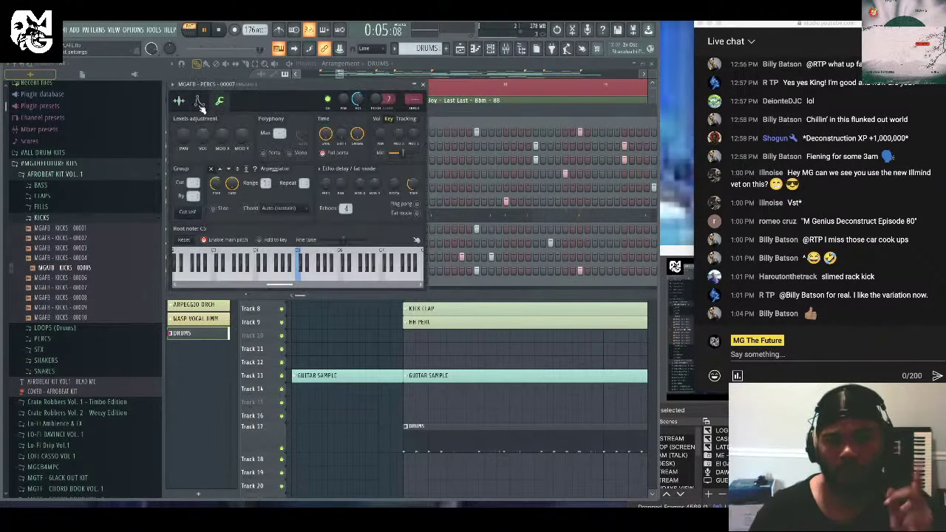
click(423, 83)
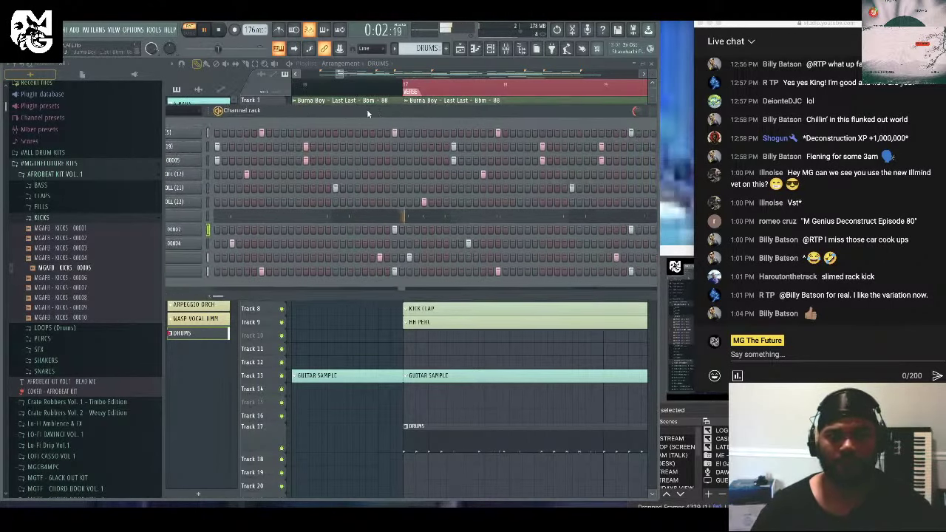
drag(367, 108, 399, 131)
Save the project as a new file in the 07 July 2022 folder of Catalog (2022), then stop playback.
click(51, 30)
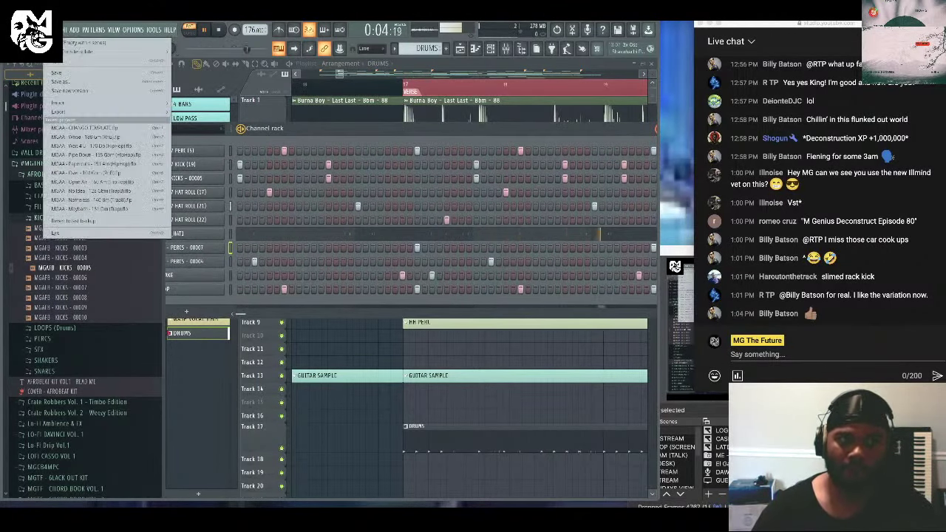
click(80, 79)
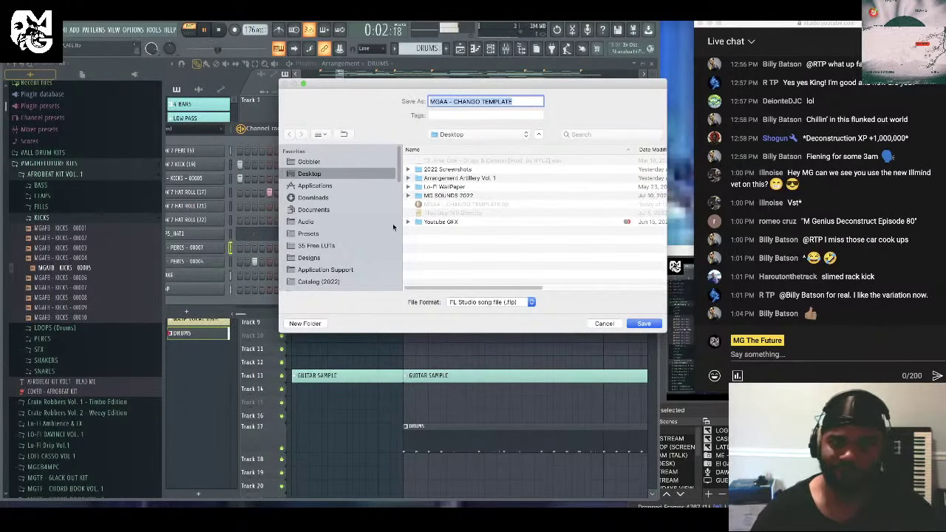
scroll(393, 227, down, 2)
click(347, 247)
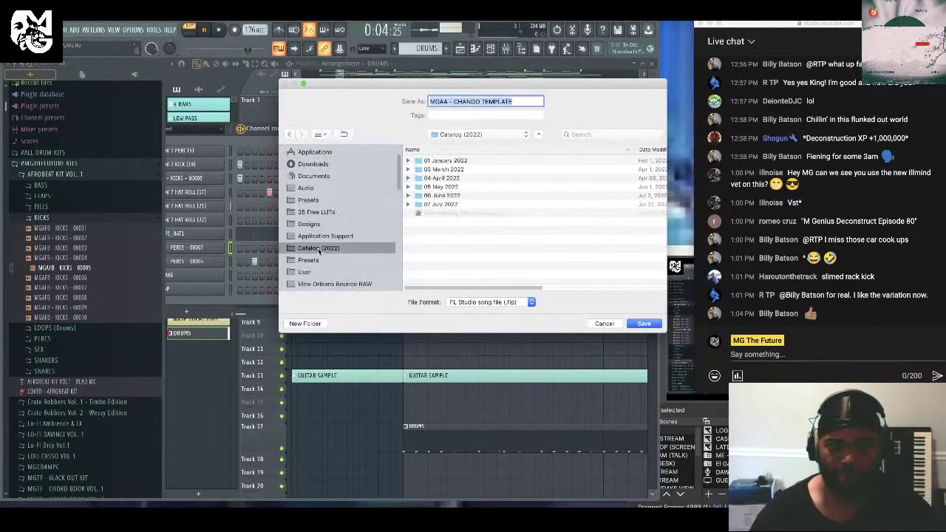
double_click(441, 203)
double_click(497, 101)
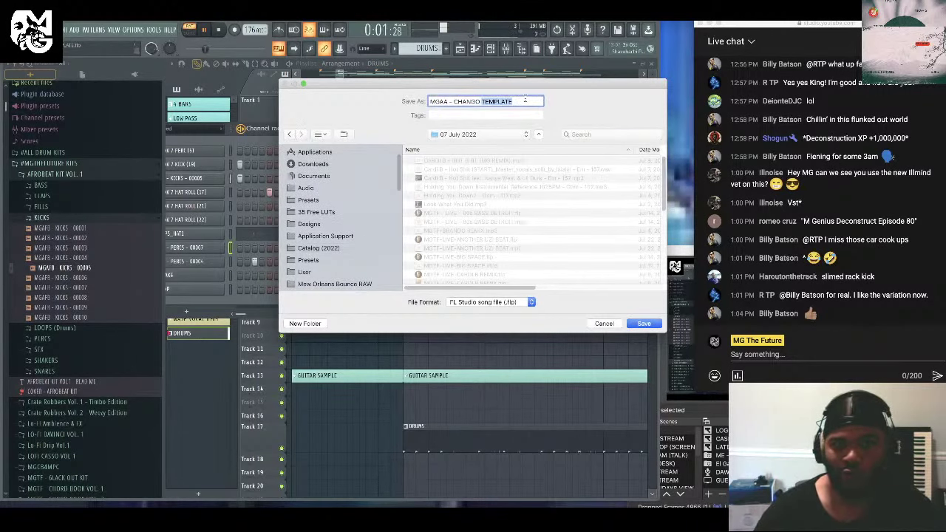
click(526, 100)
double_click(526, 100)
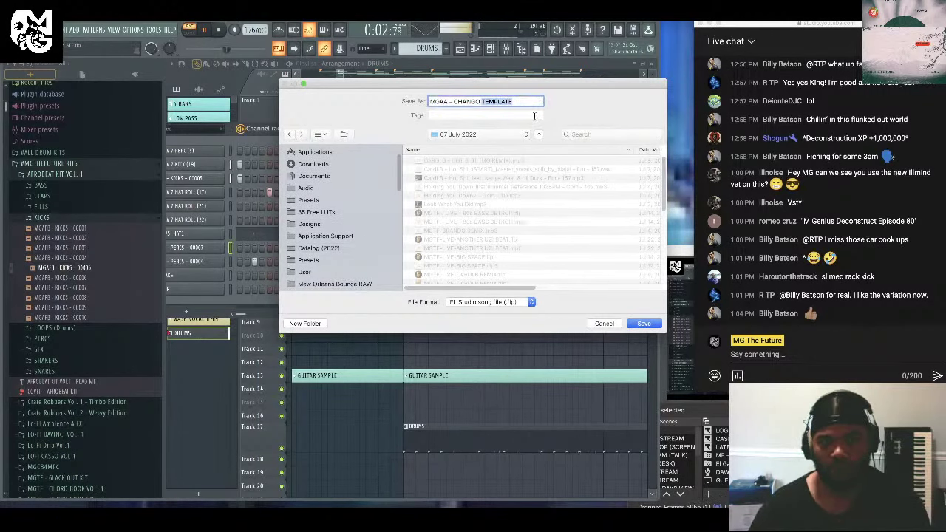
key(Return)
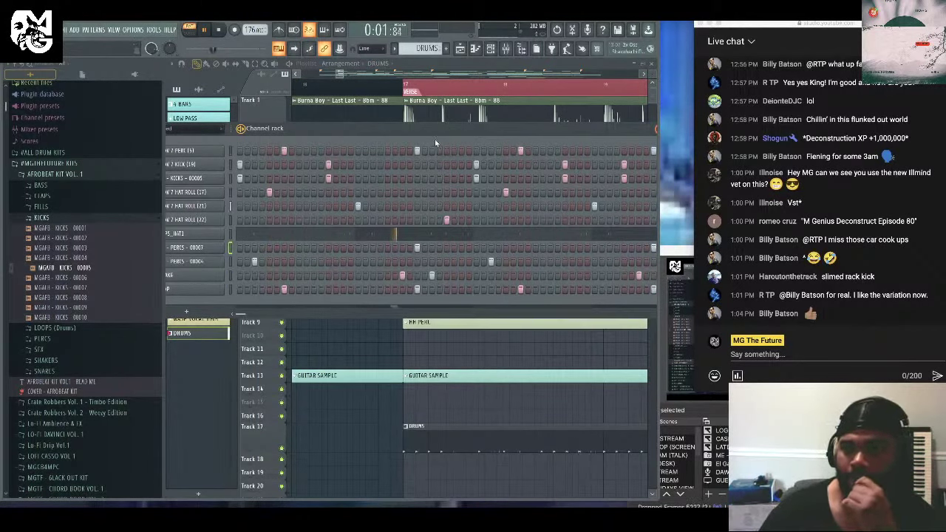
click(219, 30)
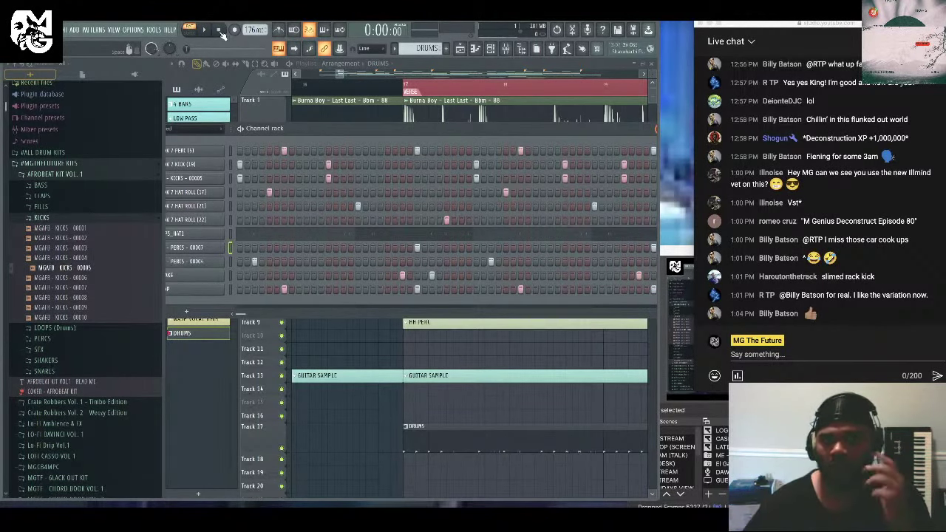
Load The God Particle into slot 8 of the mixer's Master track and play the drums through it at 100% amount.
click(505, 48)
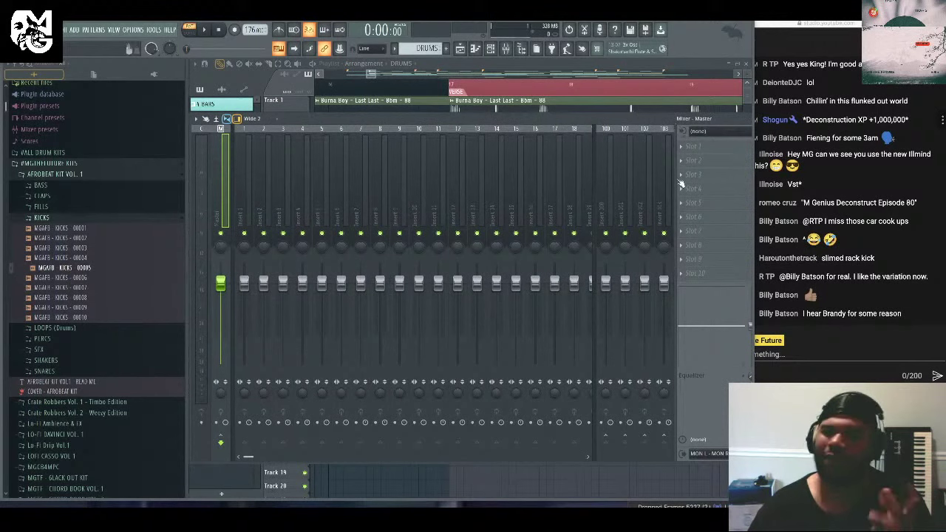
click(681, 256)
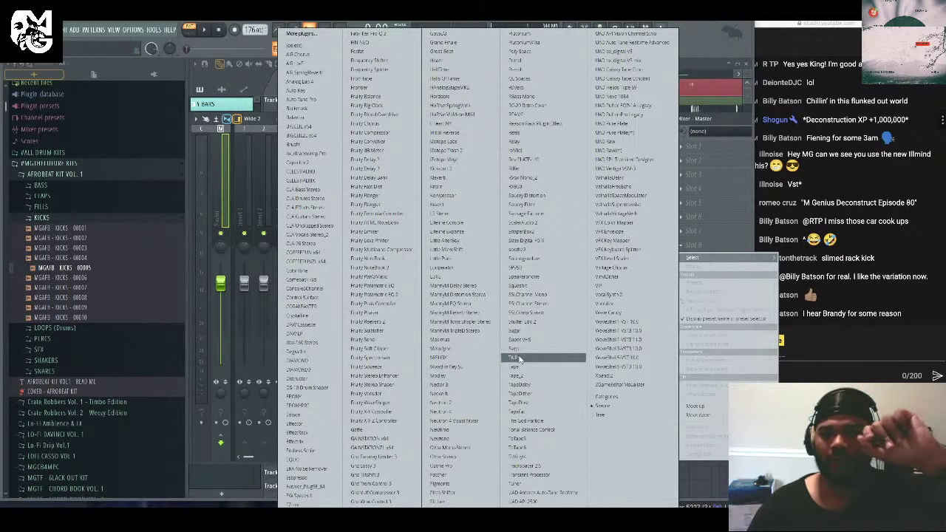
click(560, 421)
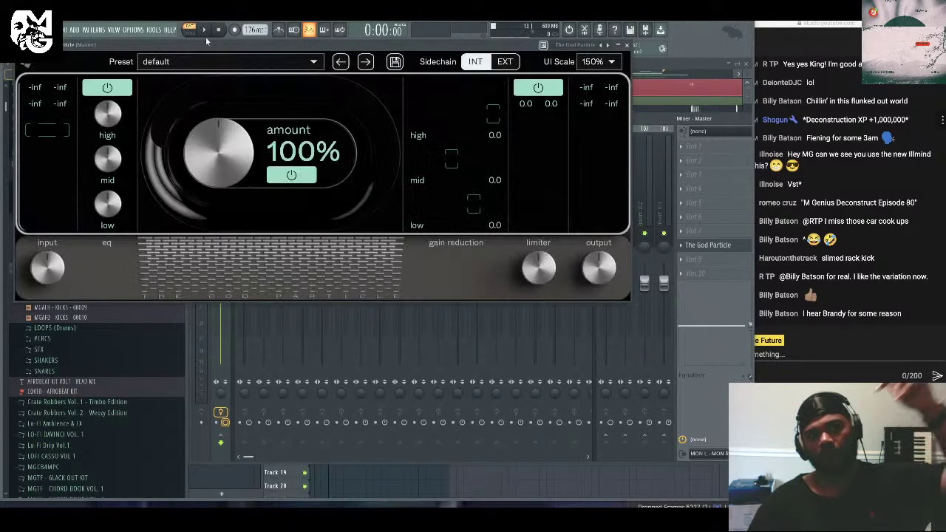
click(204, 30)
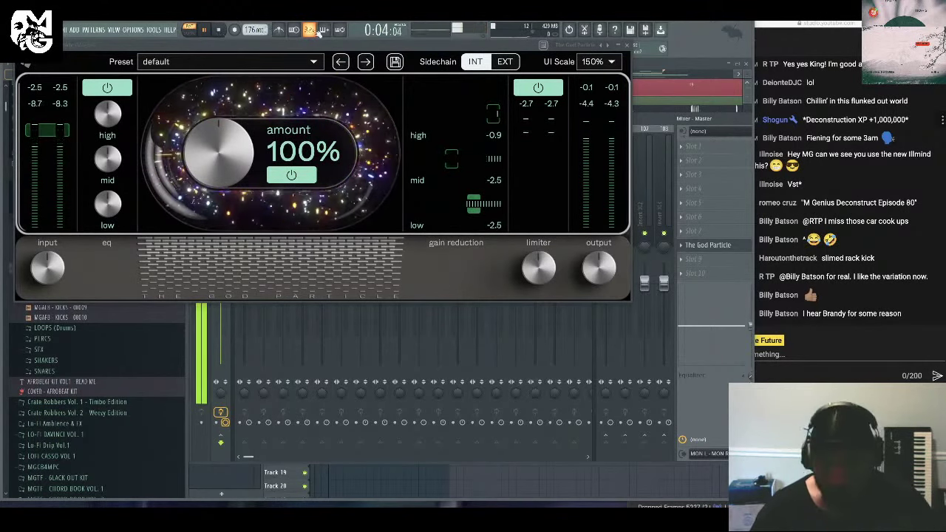
Close The God Particle's window and stop the playback.
click(626, 45)
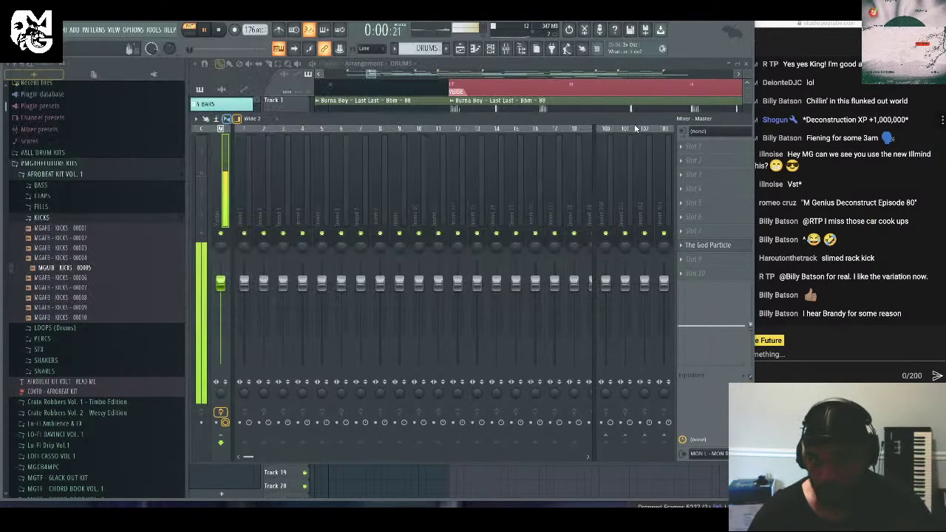
key(space)
click(633, 129)
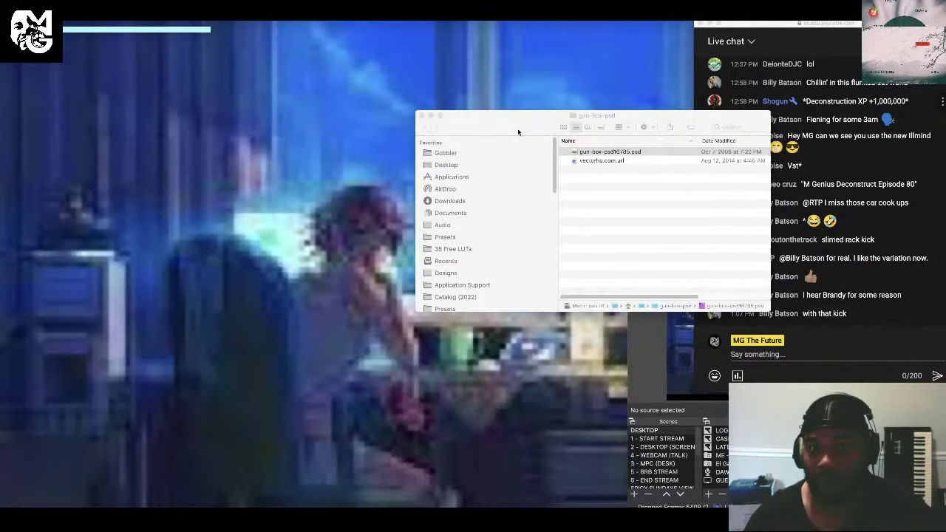
In Finder, open the Music folder on the MG The Glyph drive and widen the window to show full folder names.
drag(517, 132, 305, 124)
scroll(272, 256, down, 5)
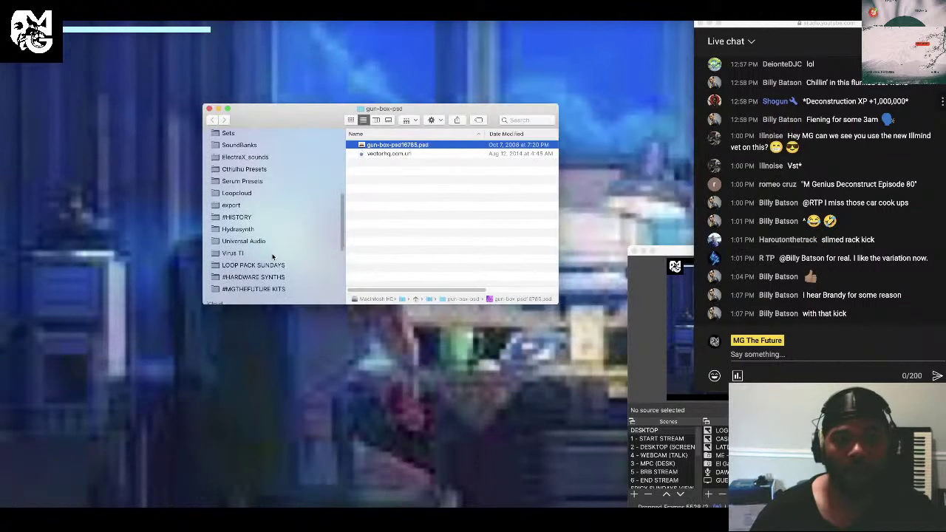
scroll(281, 280, down, 2)
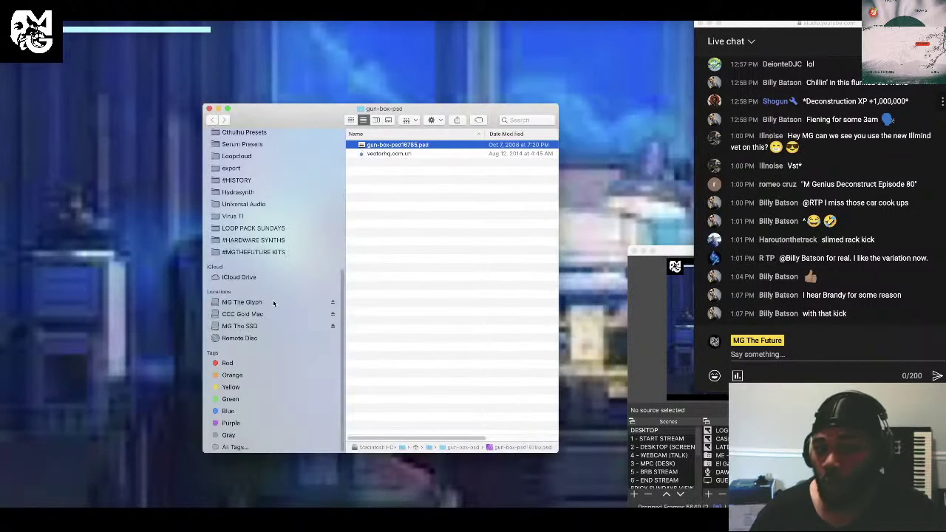
scroll(273, 305, up, 1)
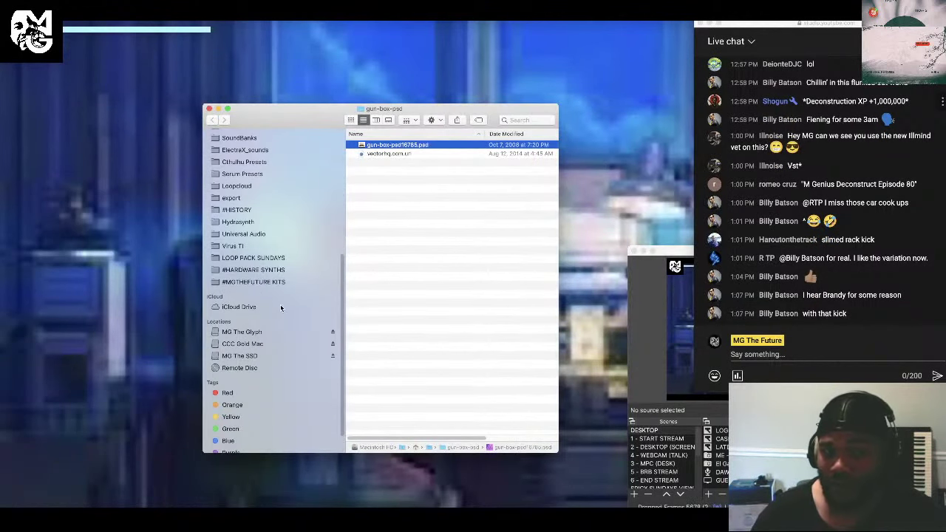
click(244, 332)
double_click(375, 188)
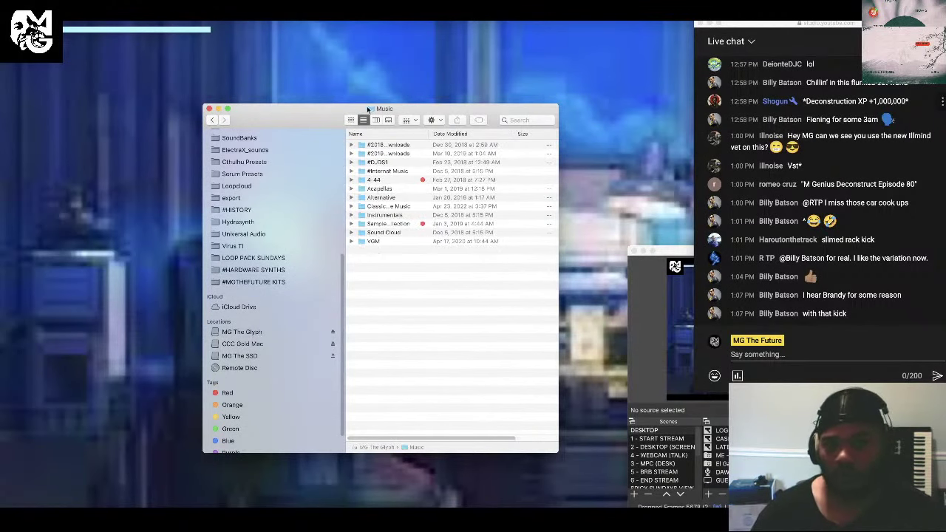
drag(302, 116, 210, 112)
drag(470, 189, 608, 190)
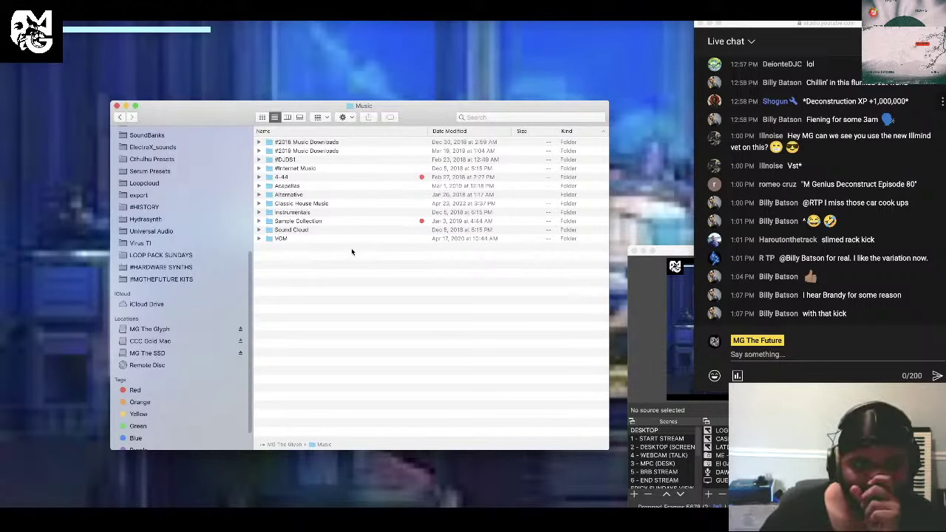
Look through the Sample Collection folder and its subfolders inside Music.
double_click(294, 221)
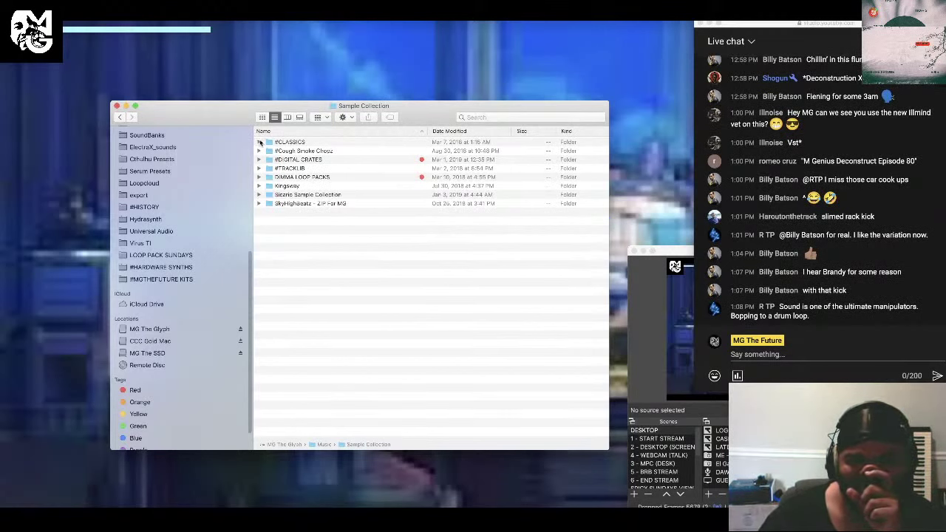
click(259, 142)
click(259, 142)
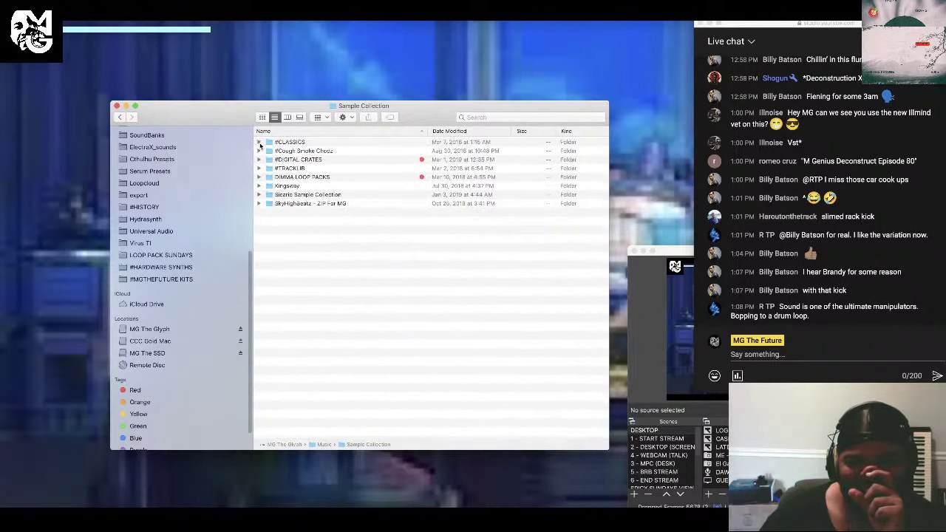
click(119, 117)
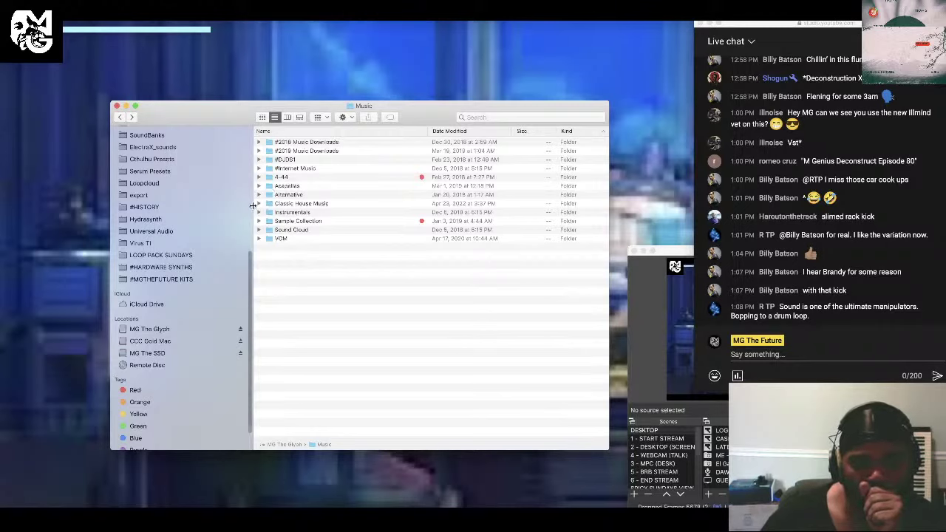
click(259, 221)
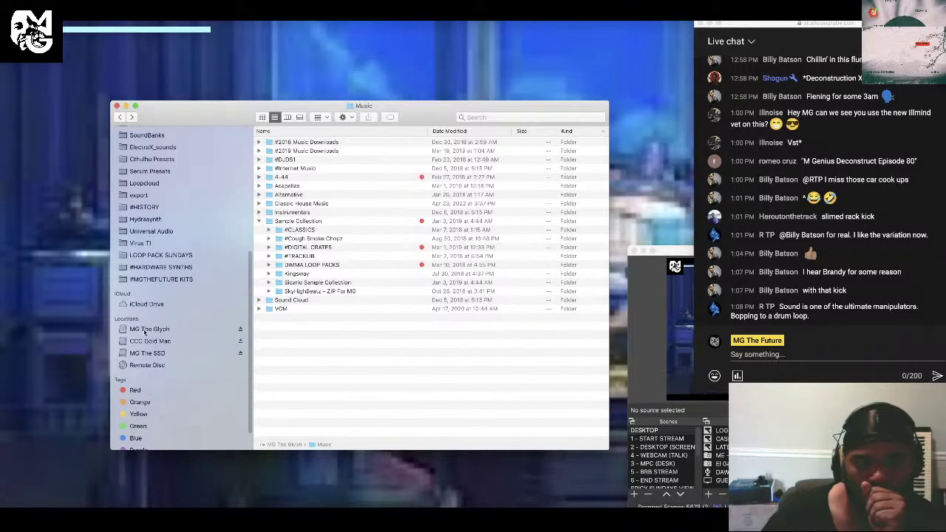
Open the "100 Greatest R&B Songs of the '90s + 100 R&B Ballads" folder under Samples > #Youtube on the MG The SSD drive.
click(150, 353)
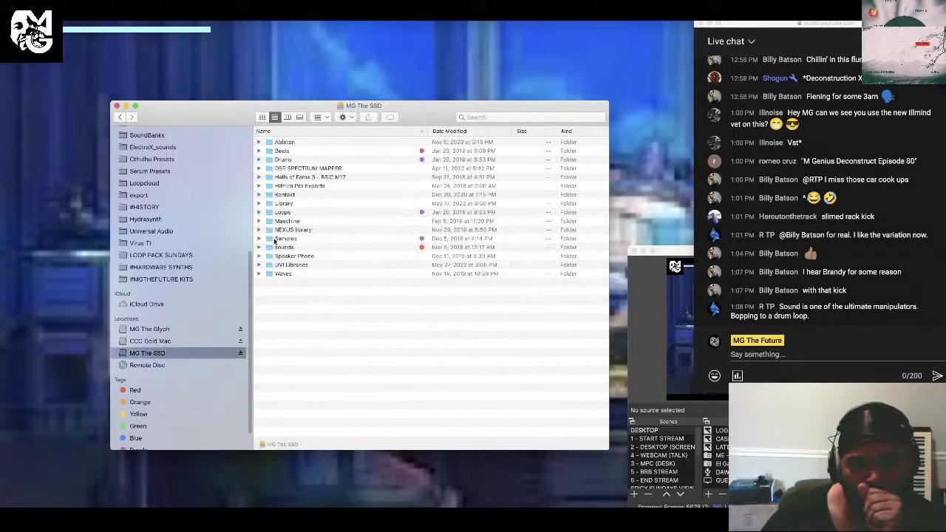
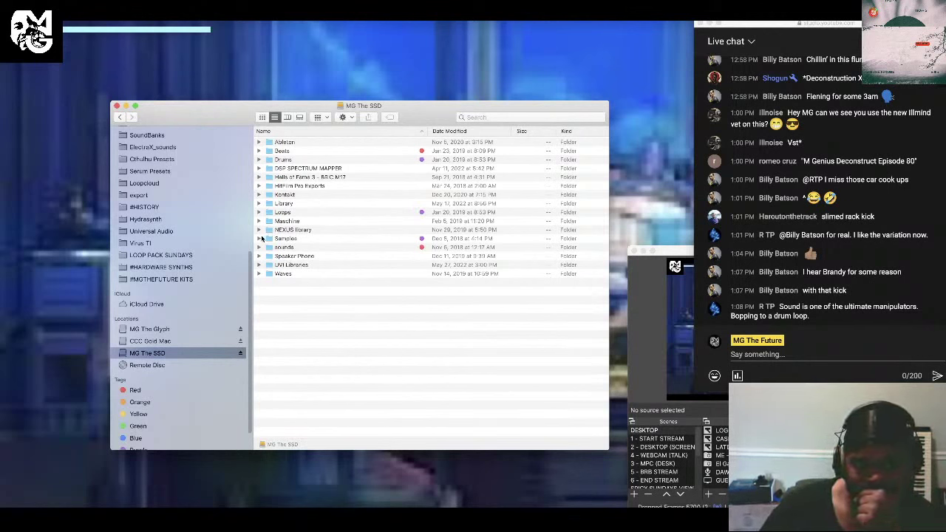
click(259, 239)
double_click(274, 240)
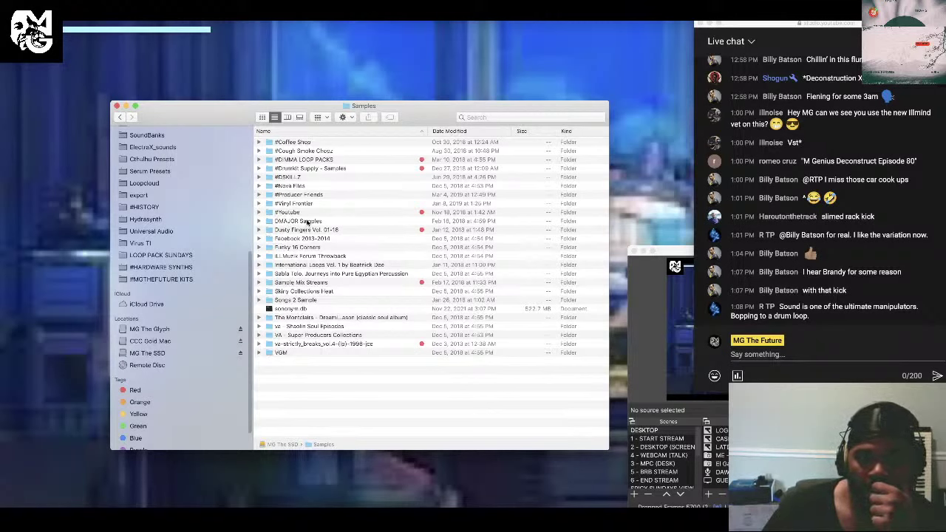
double_click(302, 214)
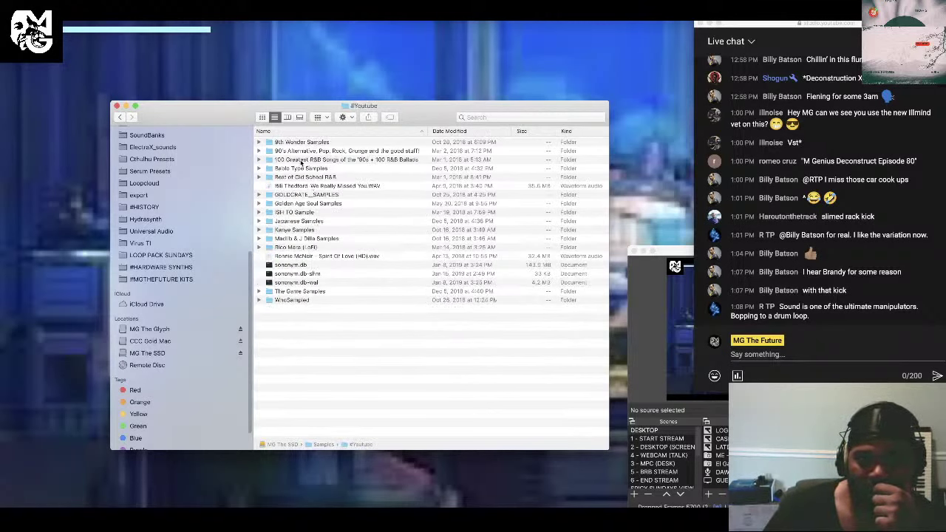
double_click(318, 161)
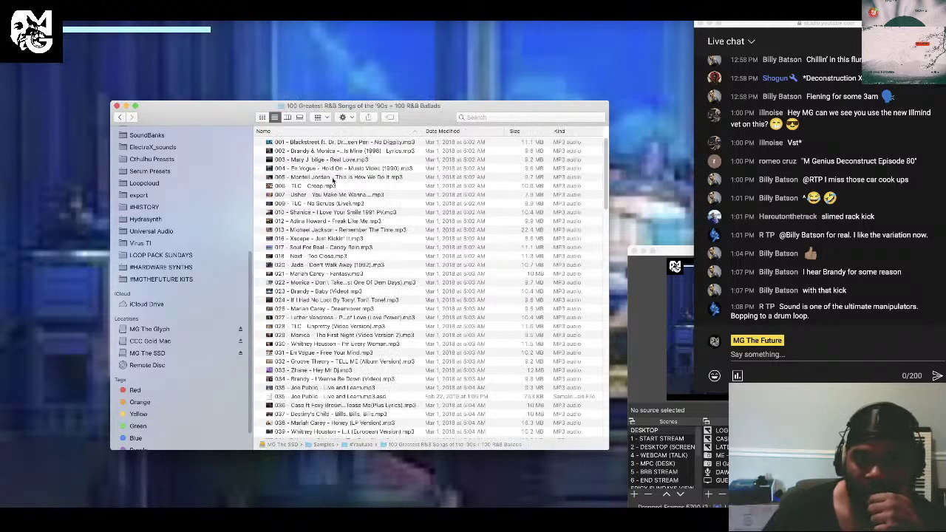
Look through the whole list of R&B songs in the folder for a track to use.
scroll(376, 200, down, 10)
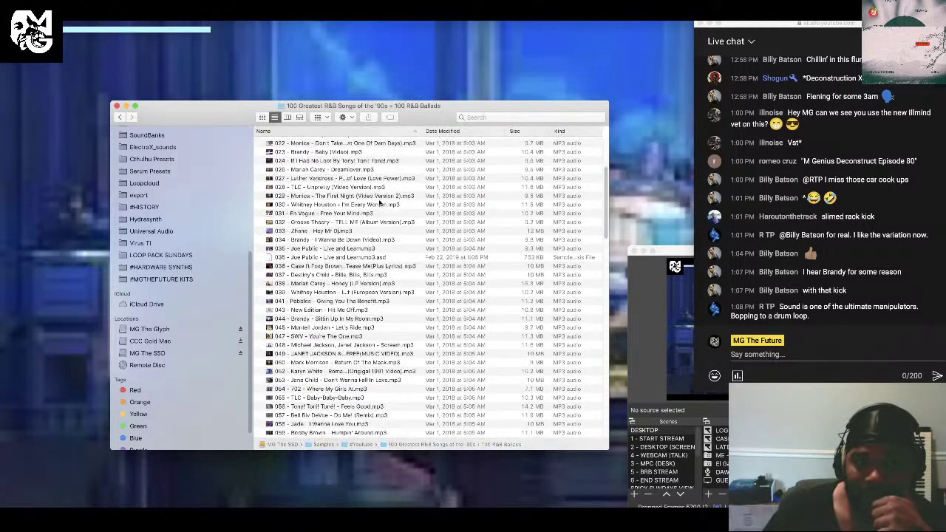
scroll(379, 202, down, 8)
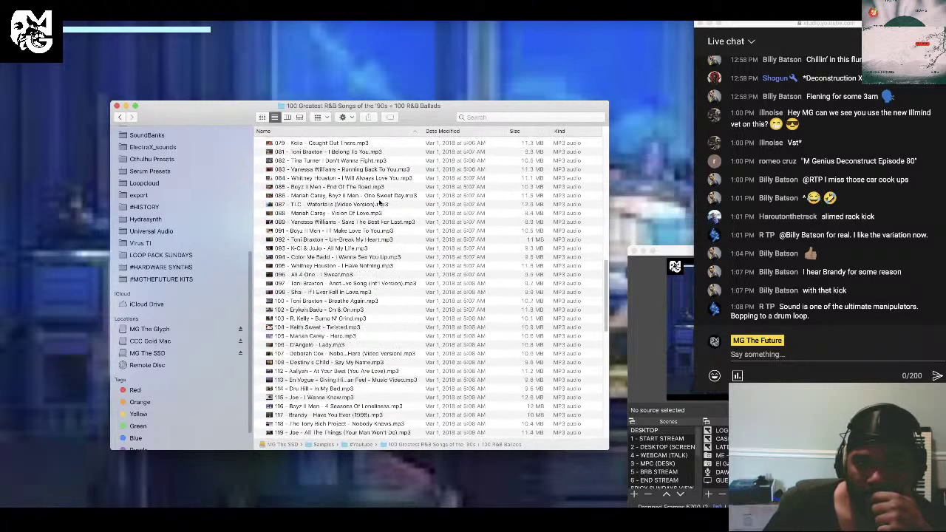
scroll(379, 203, down, 4)
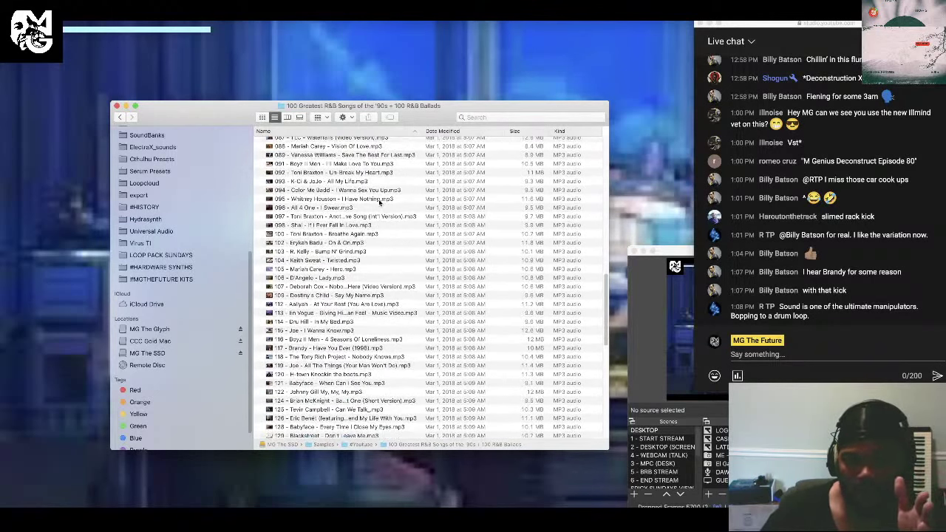
scroll(379, 202, down, 5)
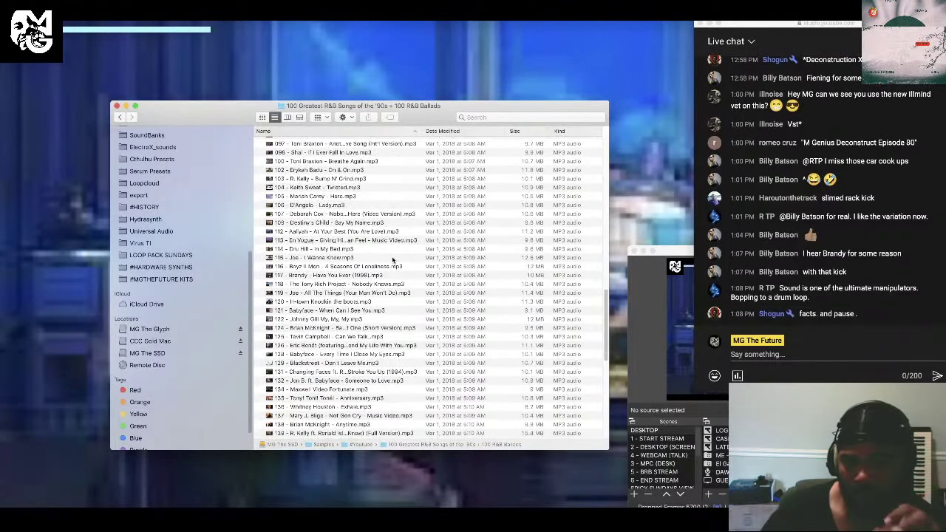
scroll(392, 259, down, 6)
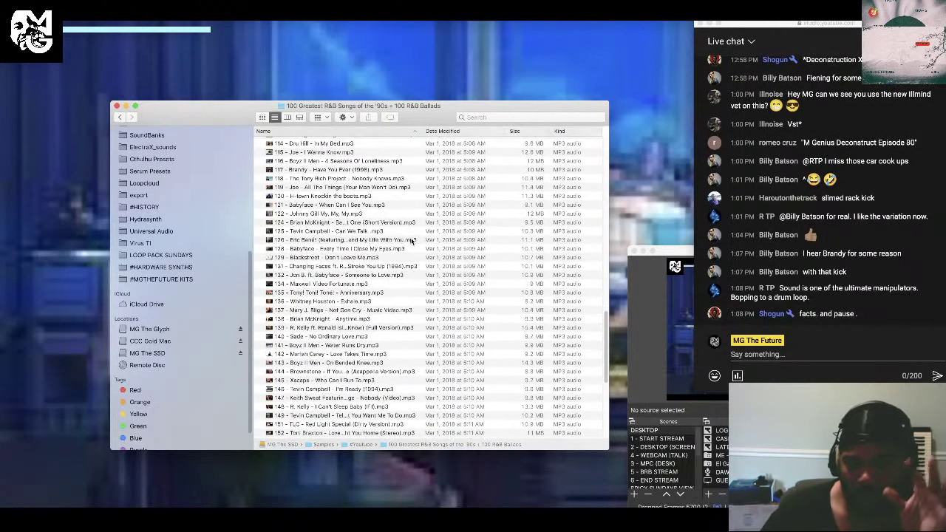
scroll(421, 248, down, 6)
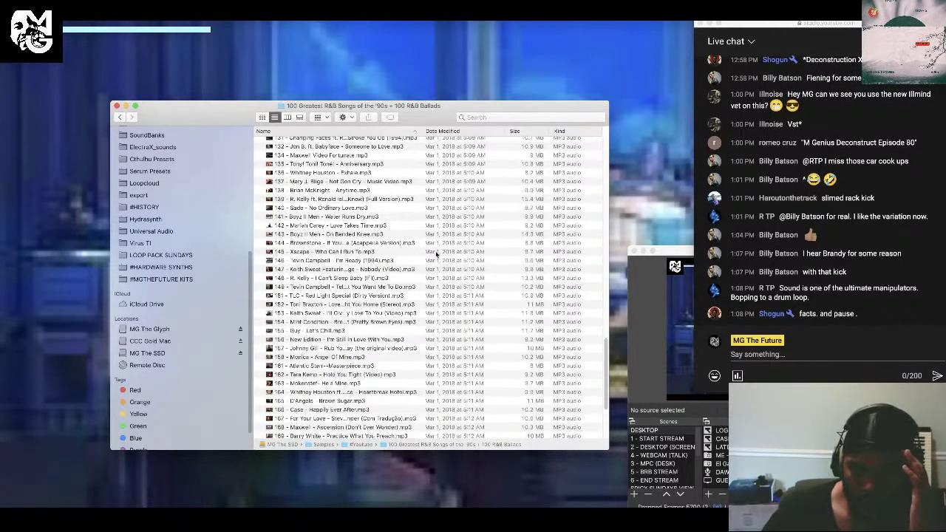
scroll(435, 254, down, 6)
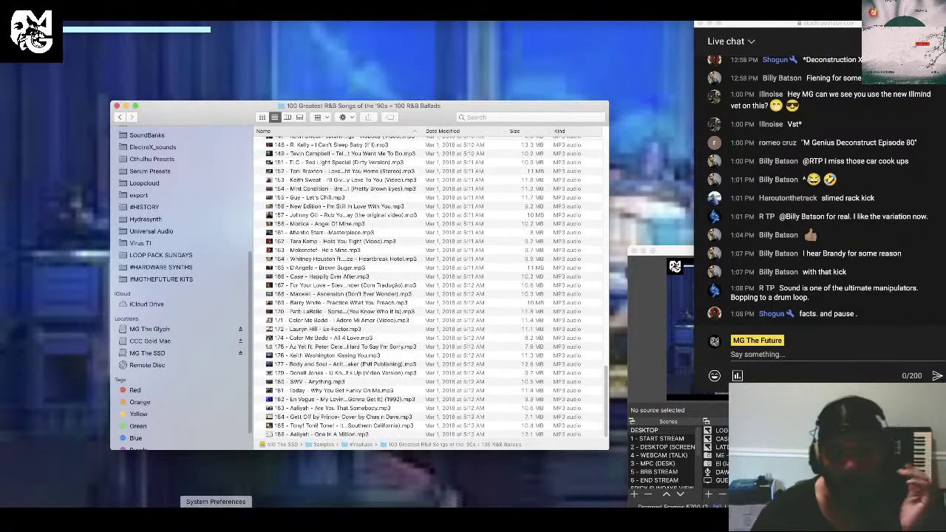
Switch to EasyFind and search the active Finder window's files and folders for "mya".
click(184, 500)
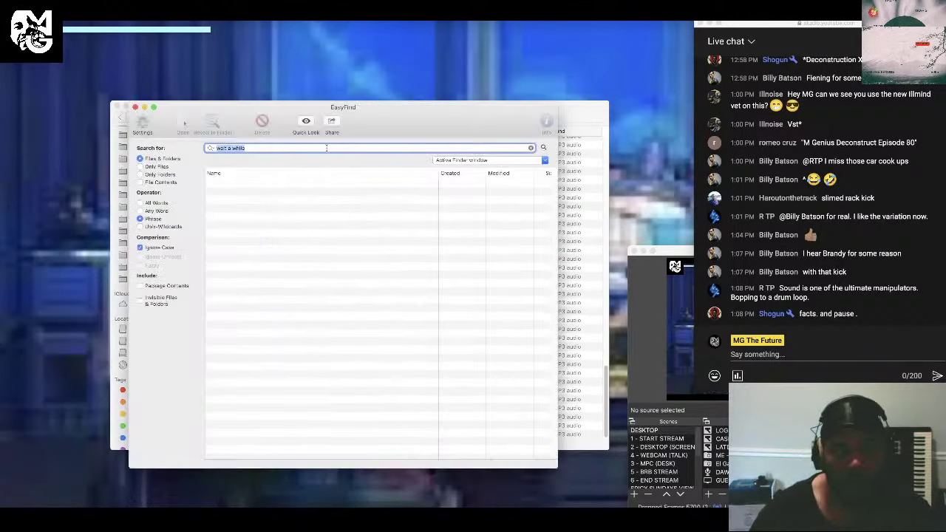
key(BackSpace)
text(my)
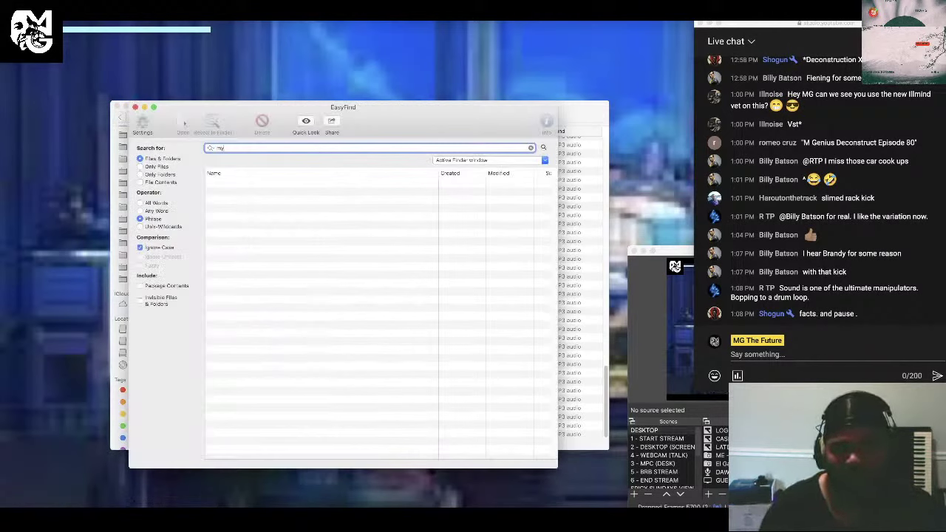
text(a)
key(Return)
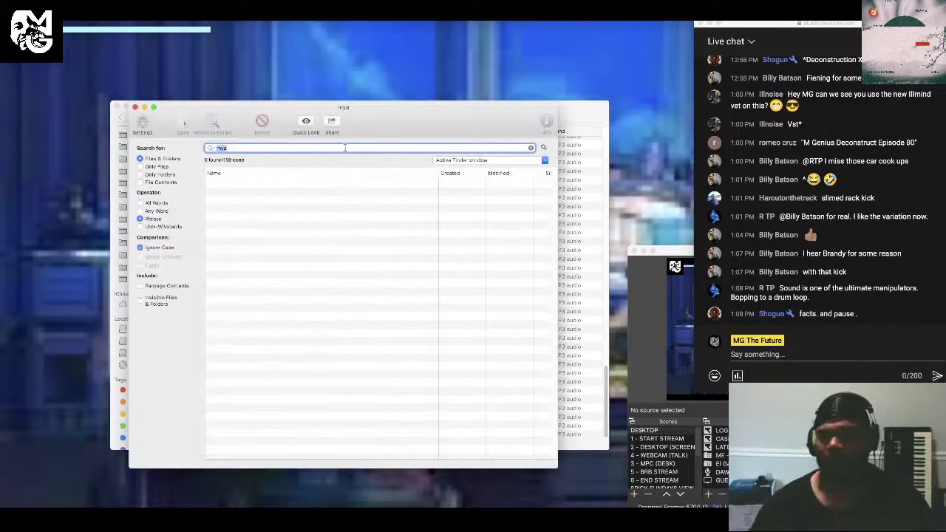
Switch to Safari and search the web for "mya best of me jada youtube" in a new tab.
click(464, 500)
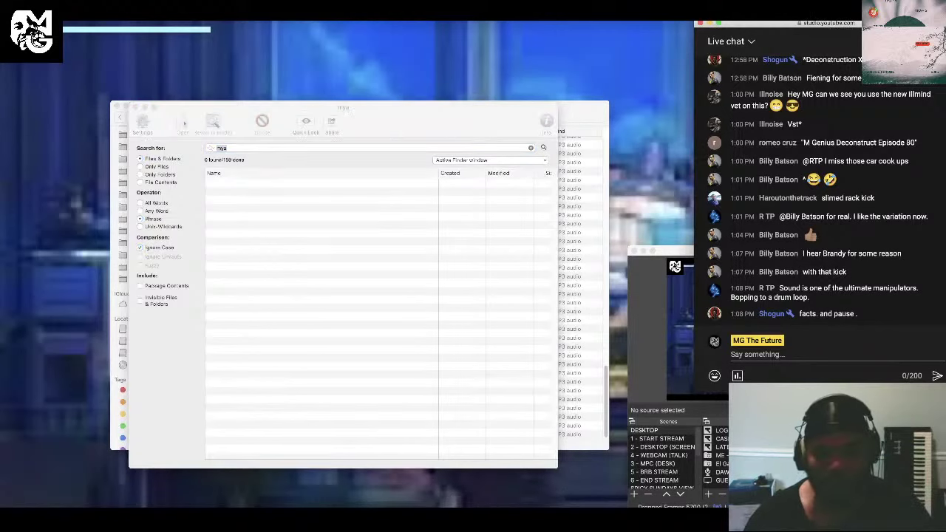
key(super+Tab)
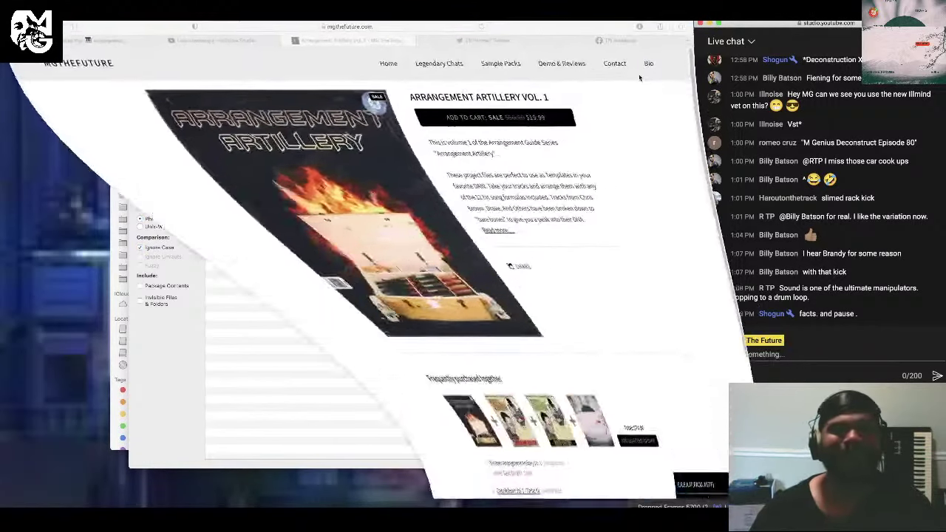
click(687, 41)
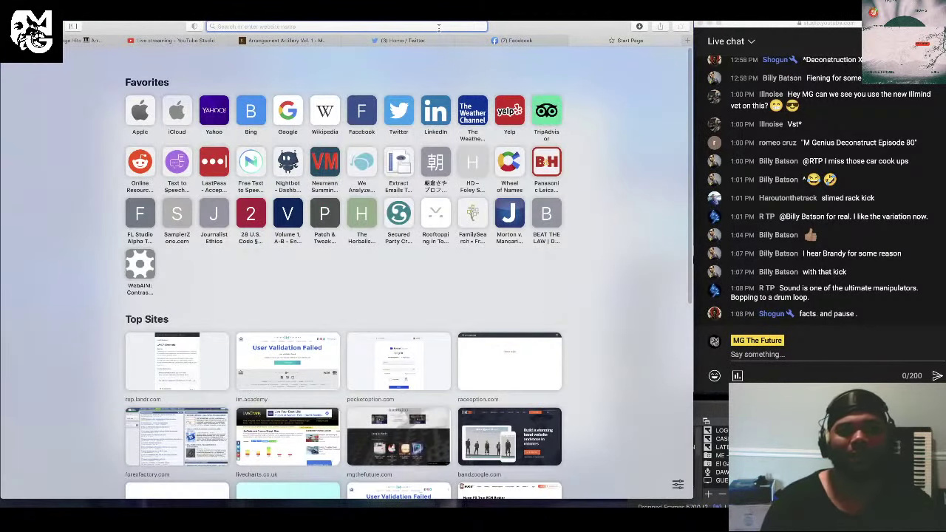
text(mya bes)
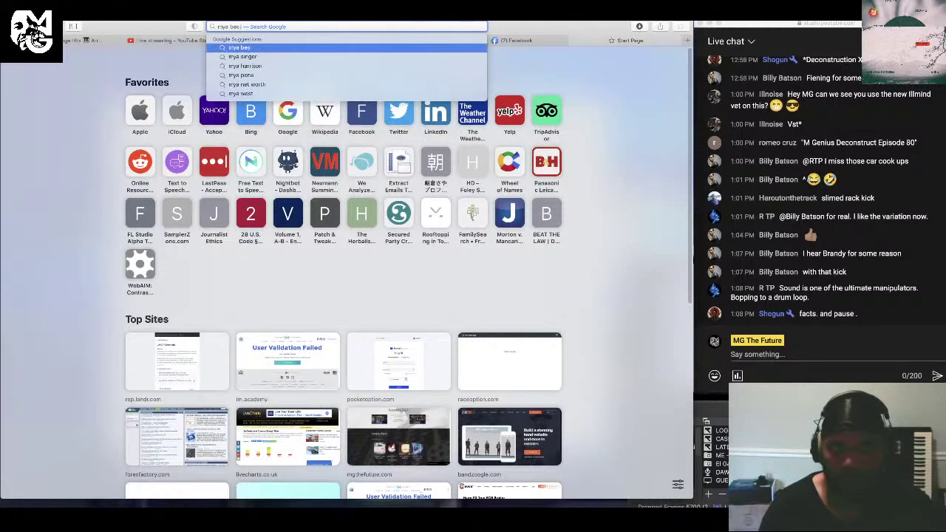
text(t of me jada youtube)
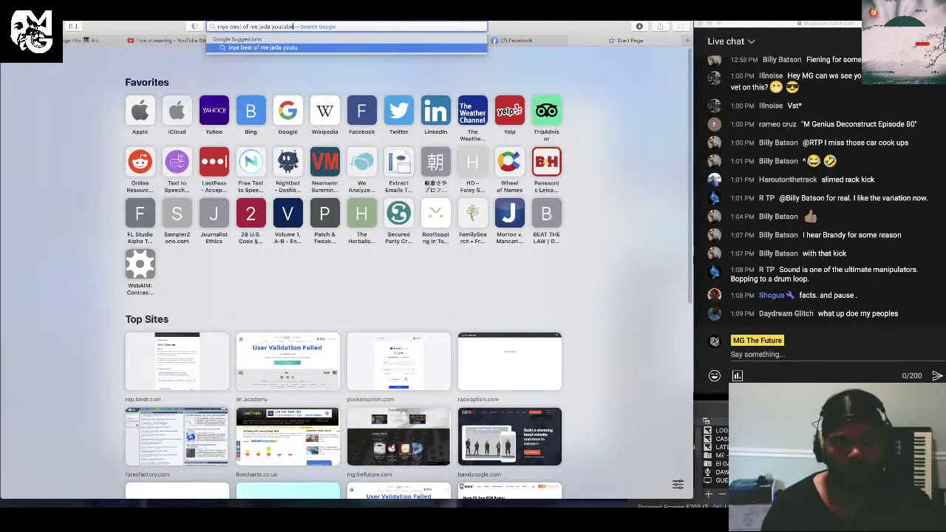
key(Return)
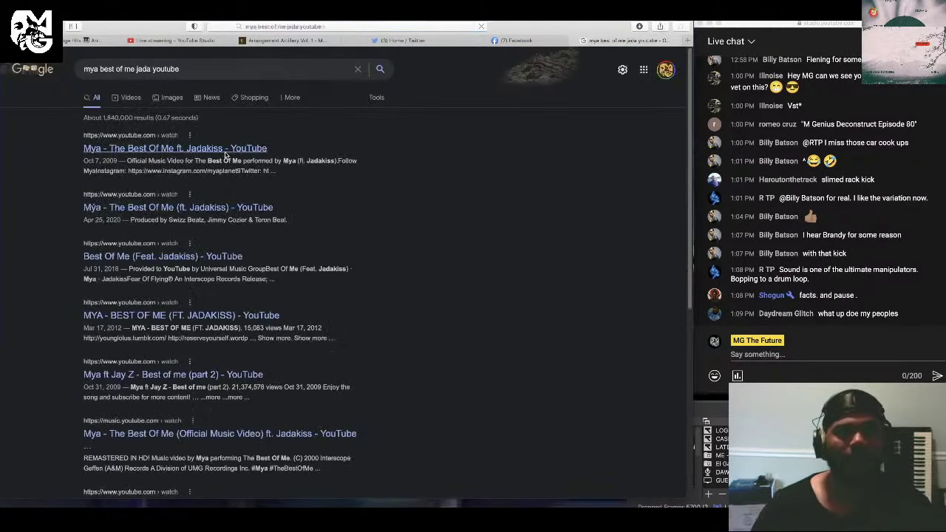
Open the "Mya - The Best Of Me ft. Jadakiss" YouTube video, copy its share link and put the browser away.
click(225, 153)
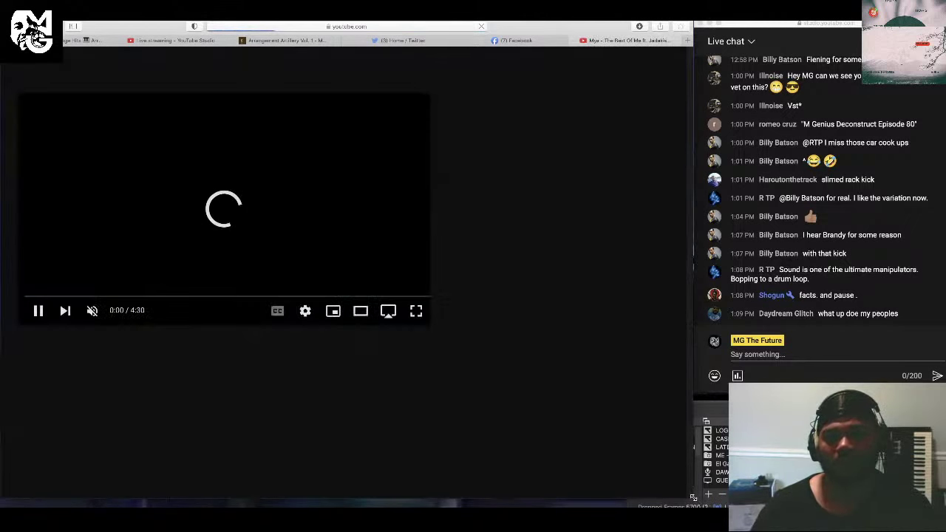
drag(693, 497, 418, 476)
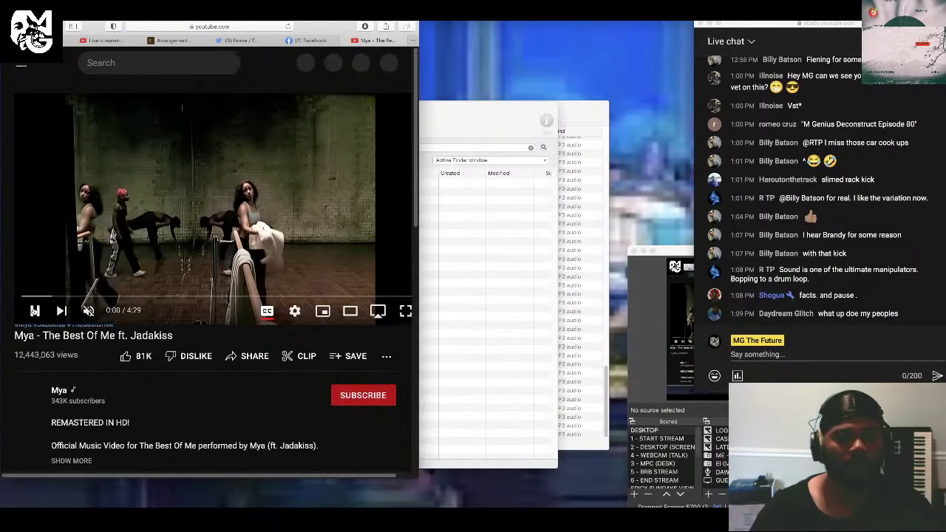
click(254, 355)
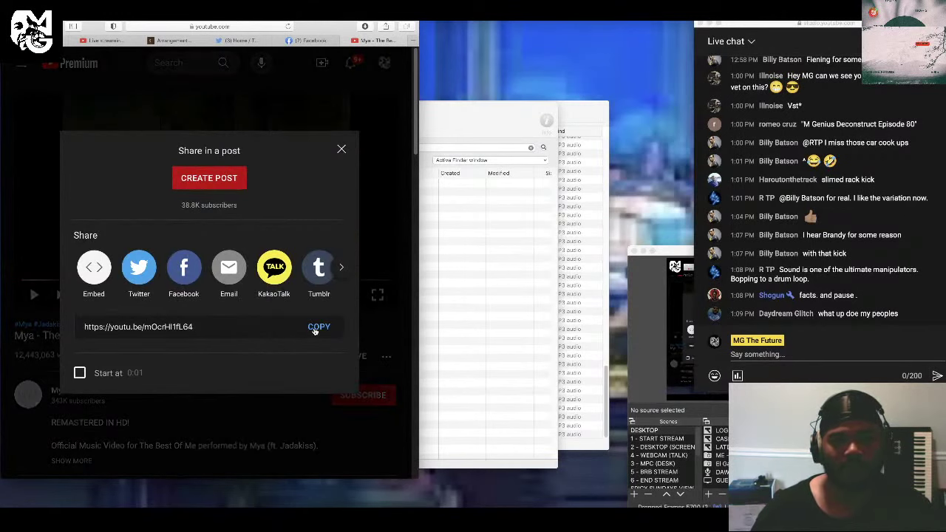
click(318, 326)
key(super+m)
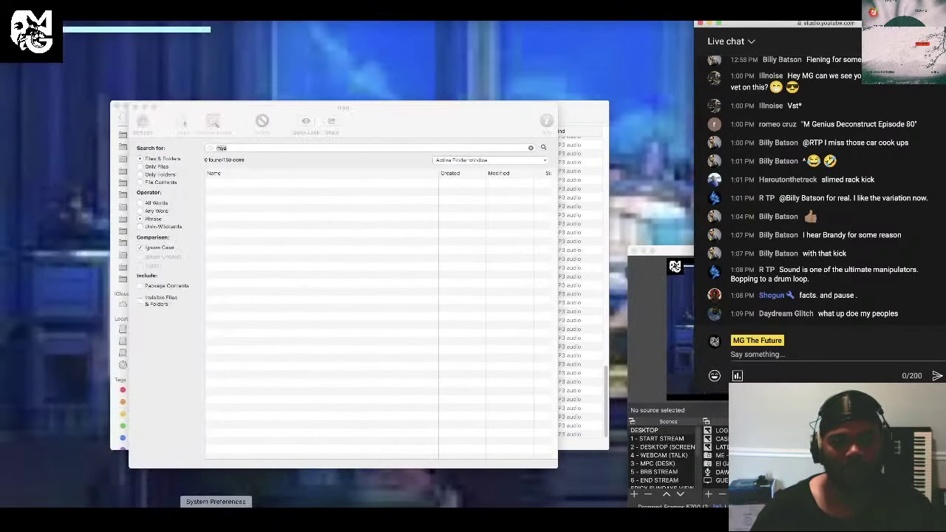
Switch to MediaHuman YouTube Downloader, download "Mya - The Best Of Me ft. Jadakiss" as MP3, and clear the EasyFind and Finder windows away.
click(197, 521)
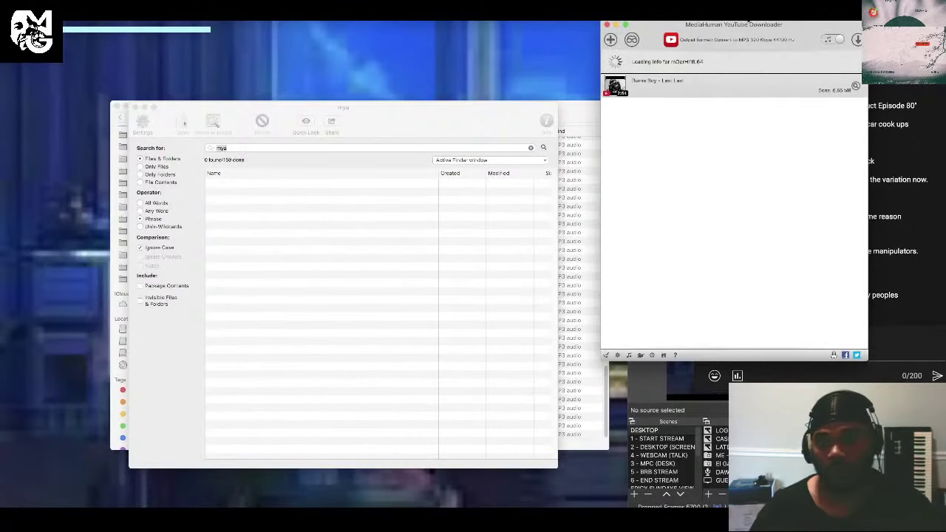
drag(753, 29, 191, 127)
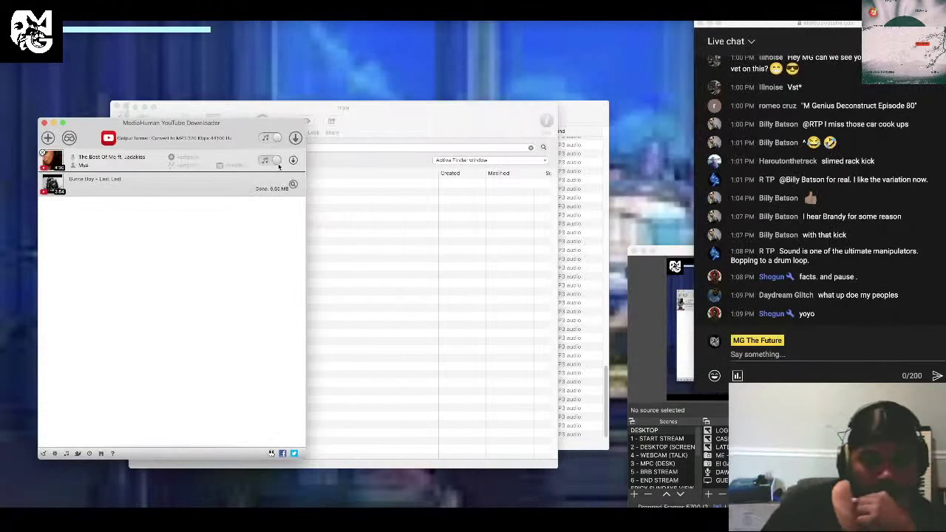
click(292, 160)
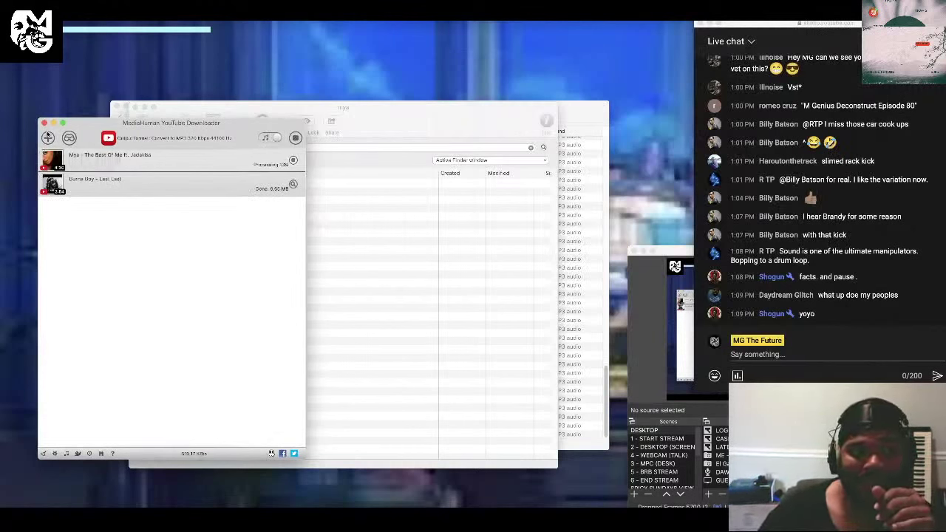
click(53, 124)
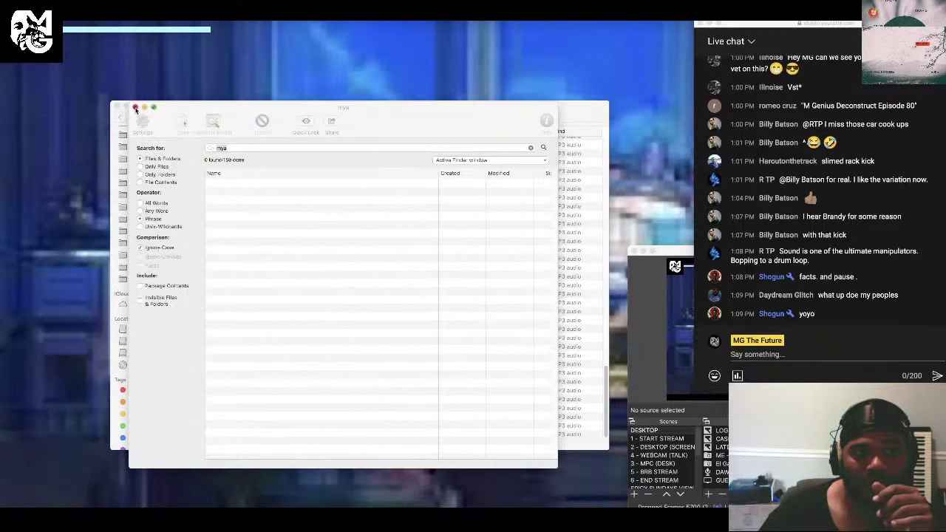
click(135, 108)
click(118, 109)
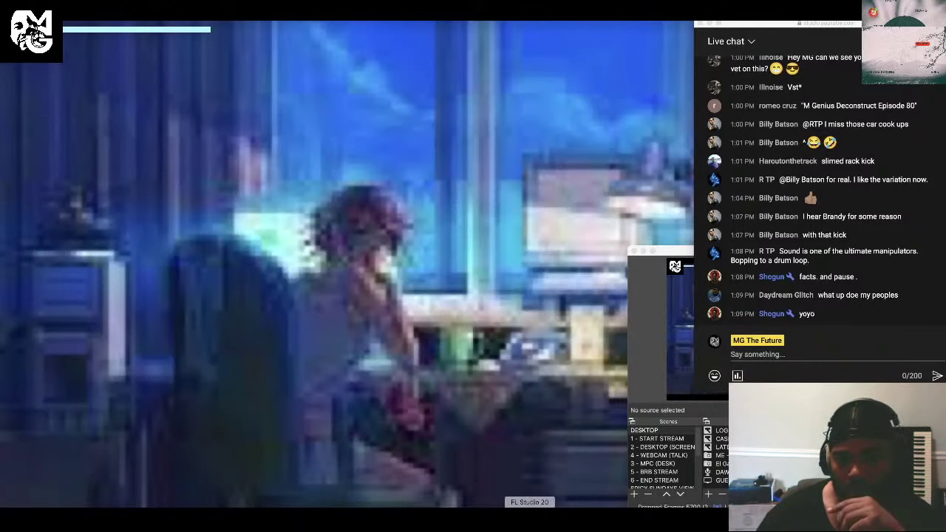
Switch to FL Studio, add Edison to slot 2 of the Master mixer track and load the Mya MP3 from Downloads into it.
key(super+Tab)
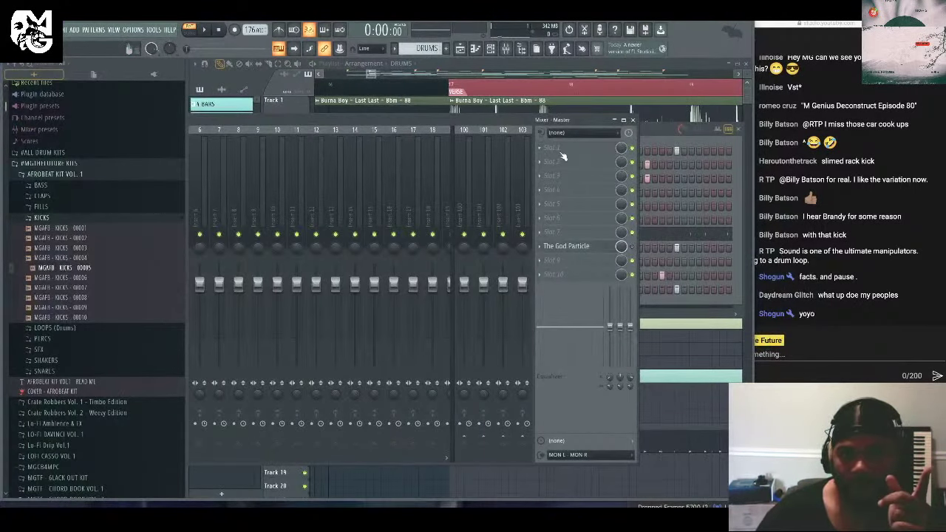
click(542, 173)
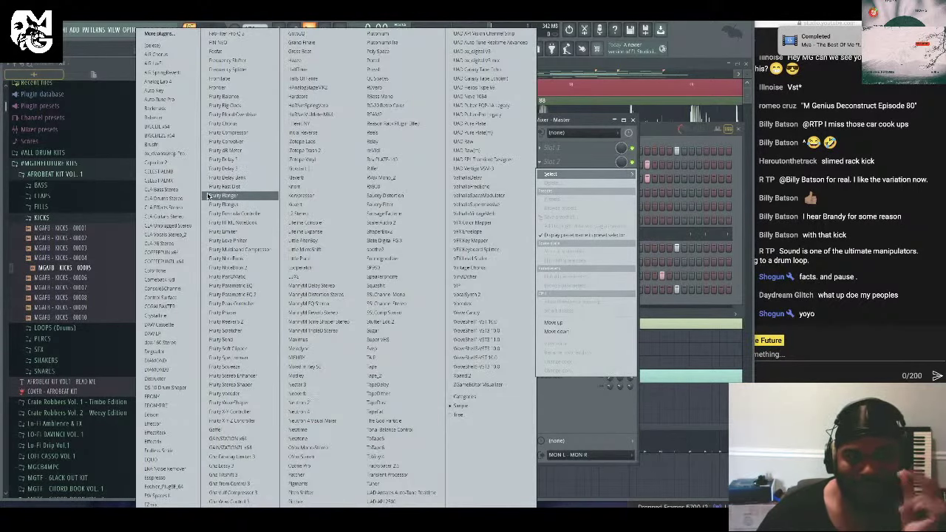
click(161, 415)
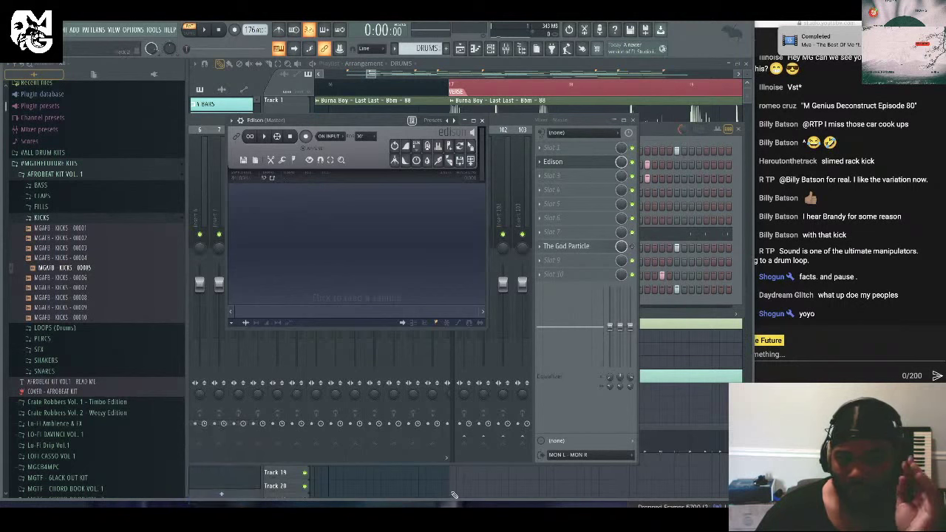
click(762, 517)
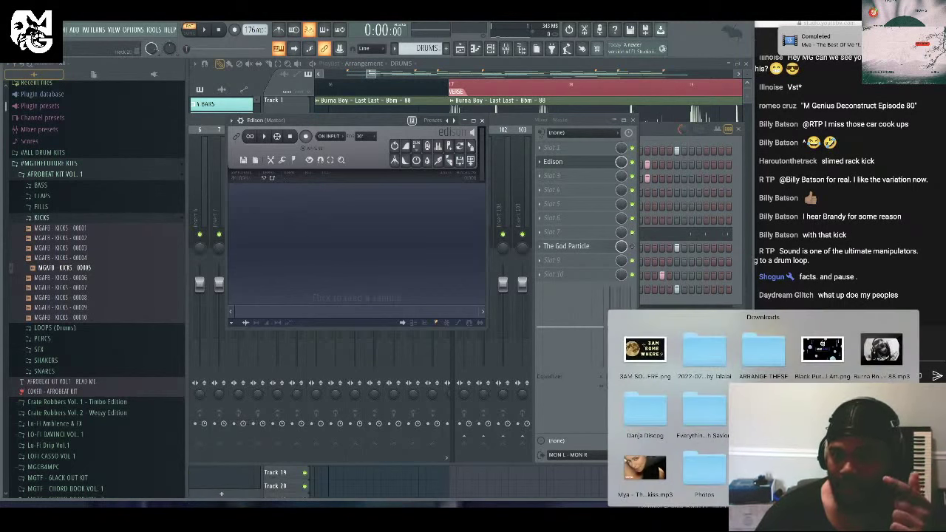
drag(675, 478, 423, 267)
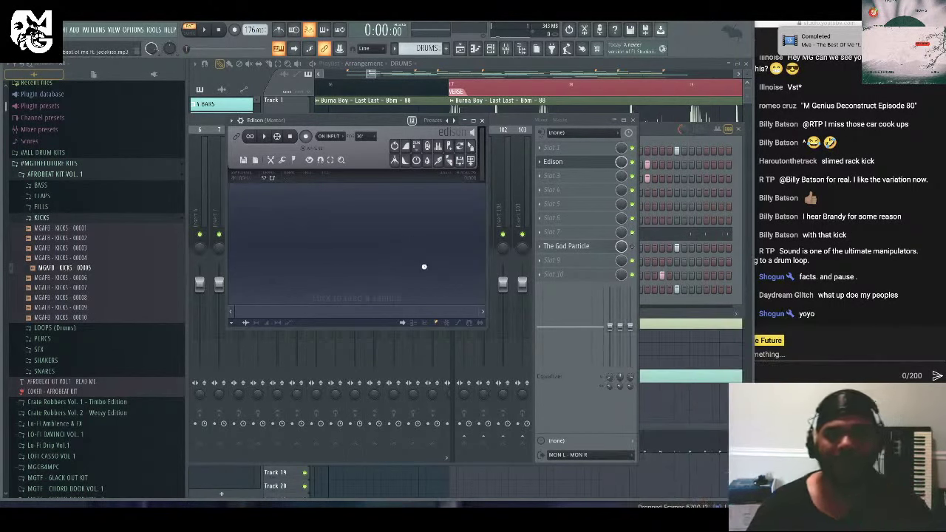
Audition the early part of the Mya song in Edison and select a short phrase of about five seconds.
scroll(342, 240, up, 4)
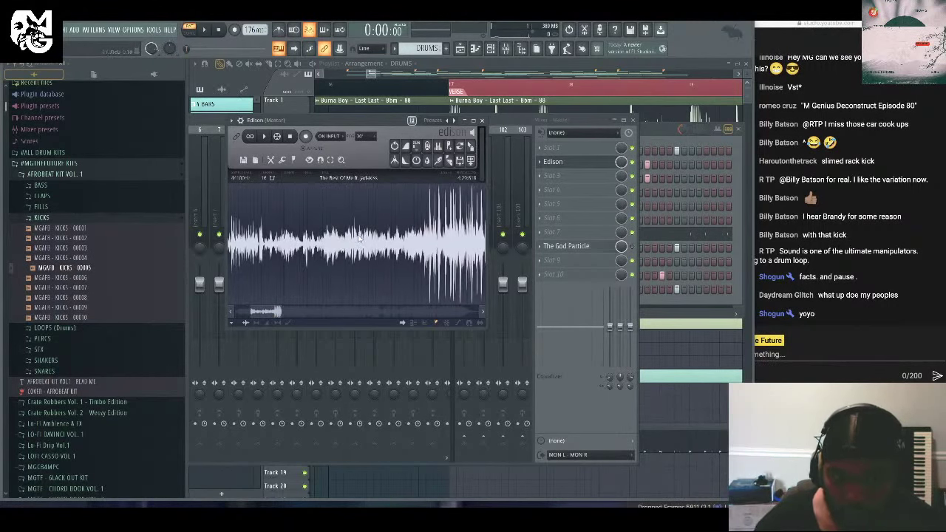
scroll(360, 238, down, 1)
key(space)
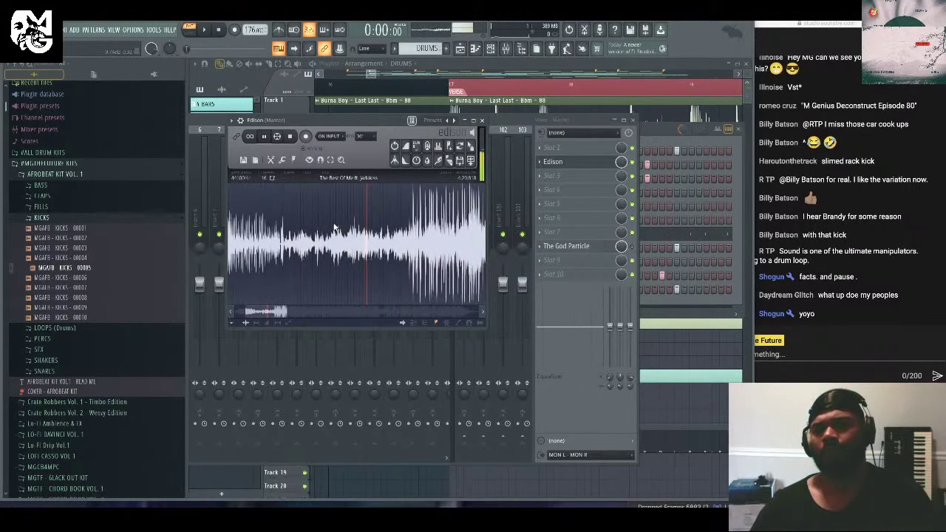
scroll(279, 214, up, 2)
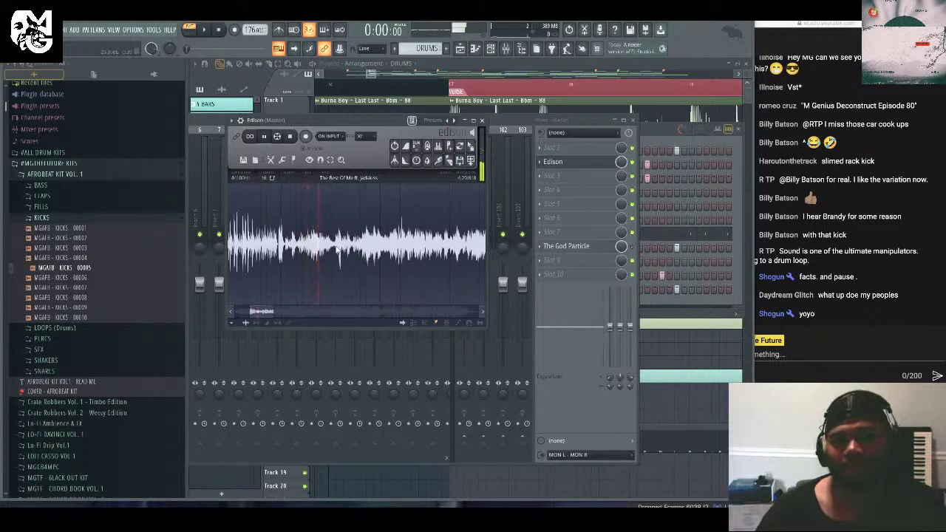
scroll(340, 247, up, 3)
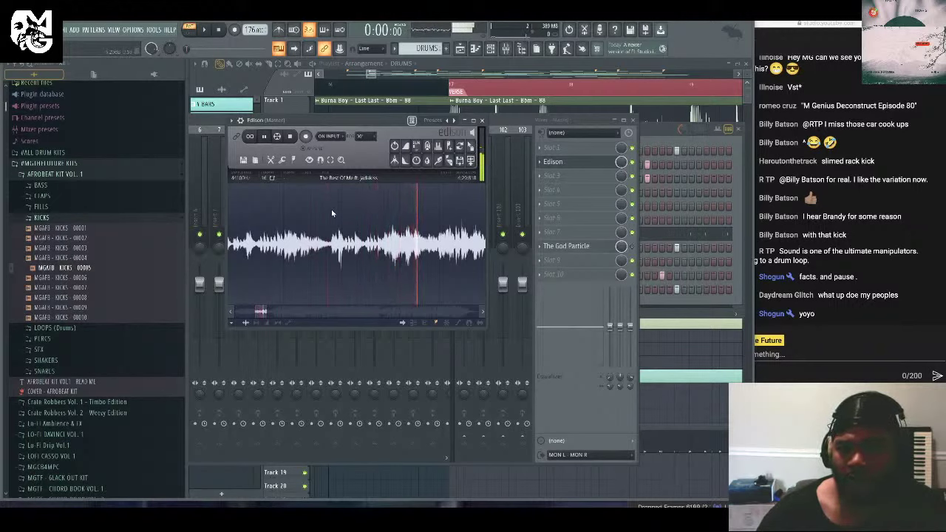
click(331, 209)
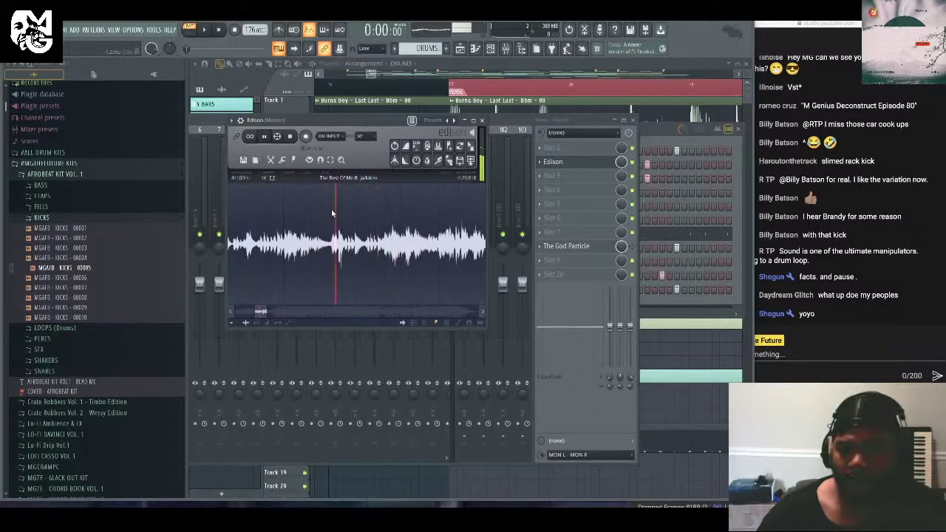
drag(331, 209, 438, 217)
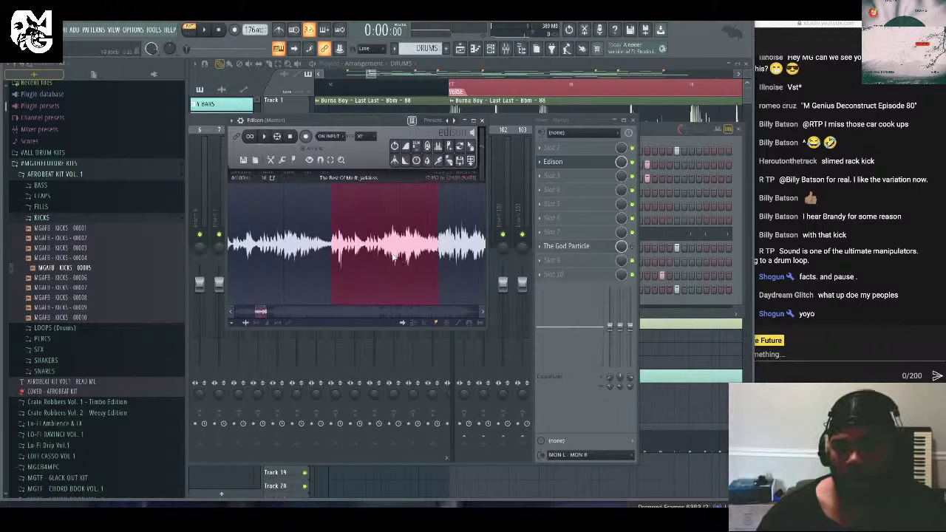
Play the selected phrase in Edison with looping on to check its start and end points.
scroll(394, 258, up, 3)
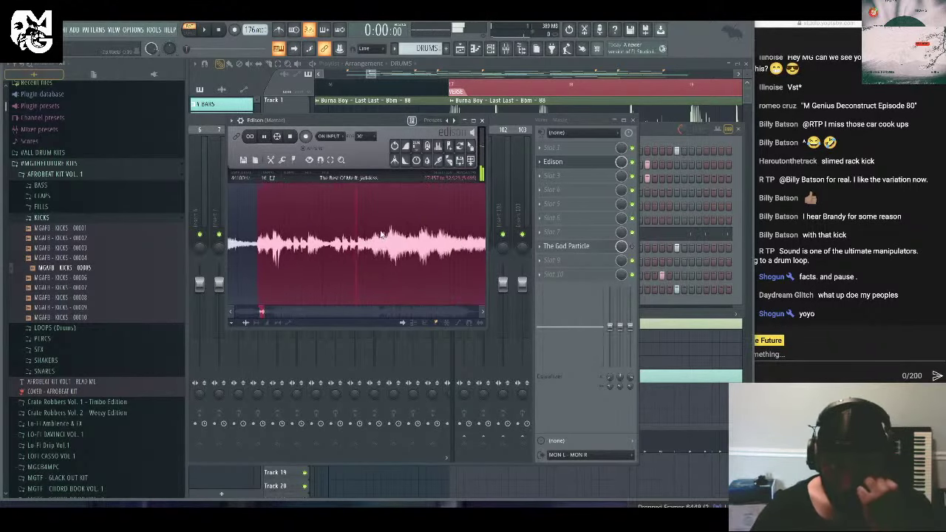
click(264, 136)
click(250, 136)
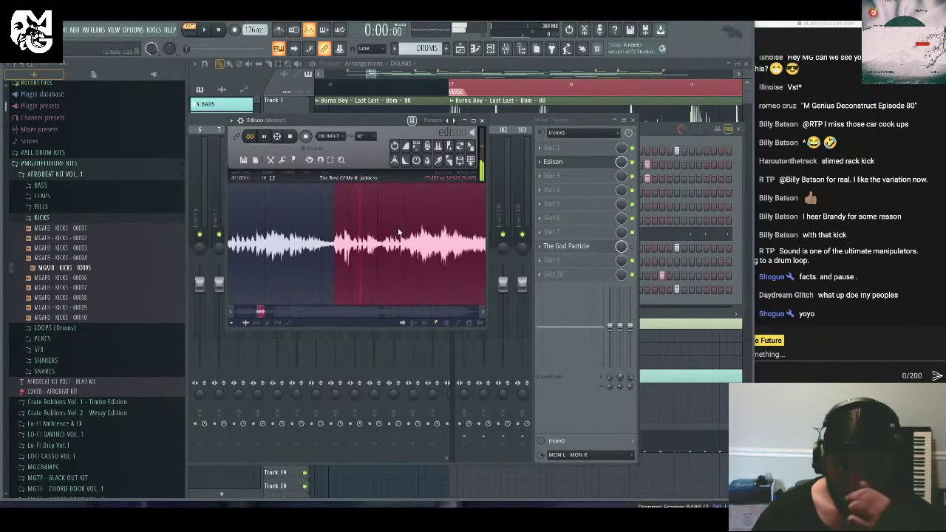
scroll(463, 236, up, 2)
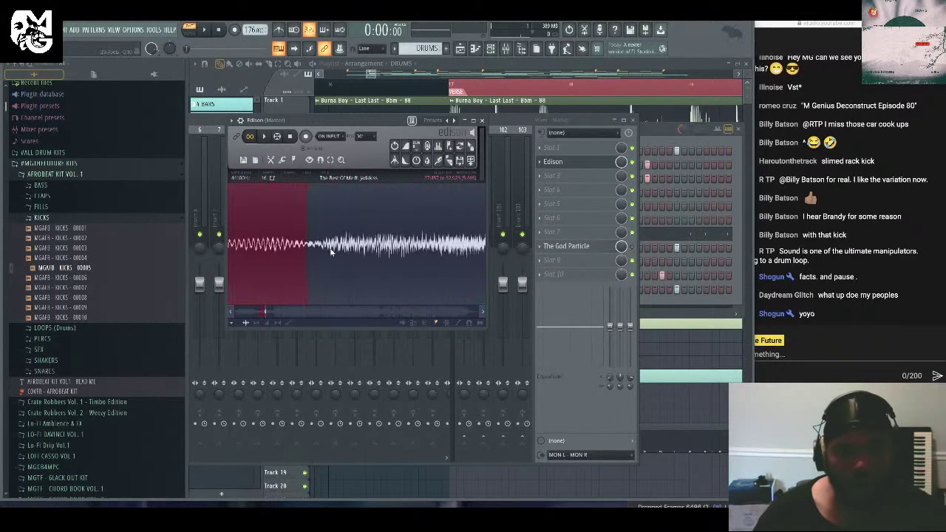
Close the mixer, widen the playlist view and clear the time selection over the verse.
click(634, 120)
click(491, 49)
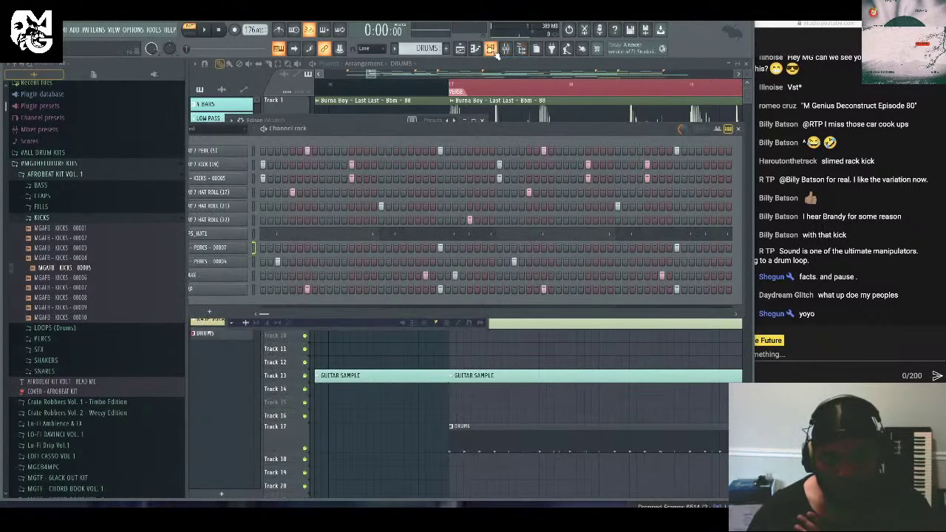
click(485, 51)
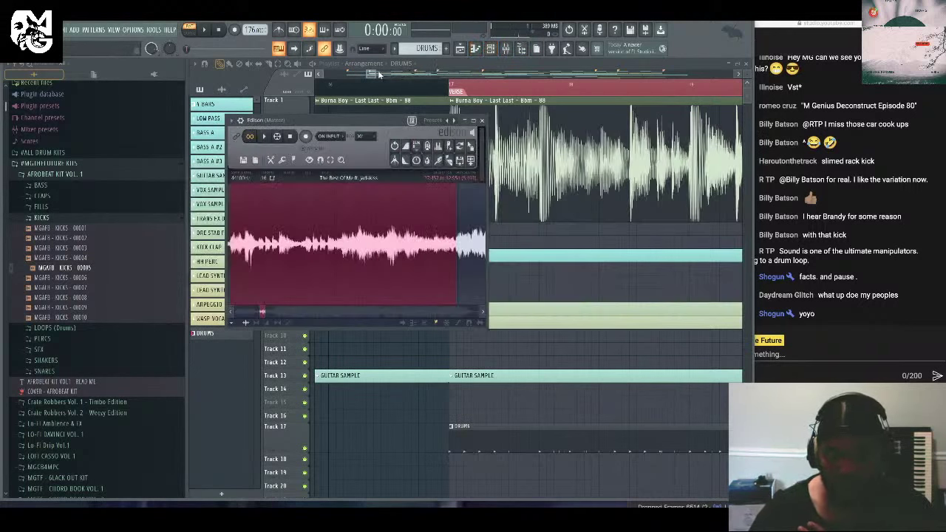
drag(378, 72, 470, 64)
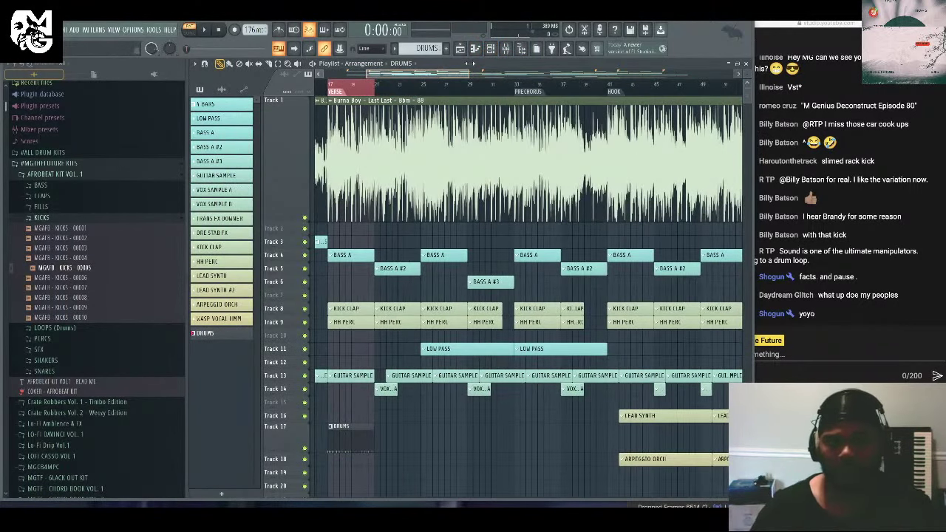
click(359, 91)
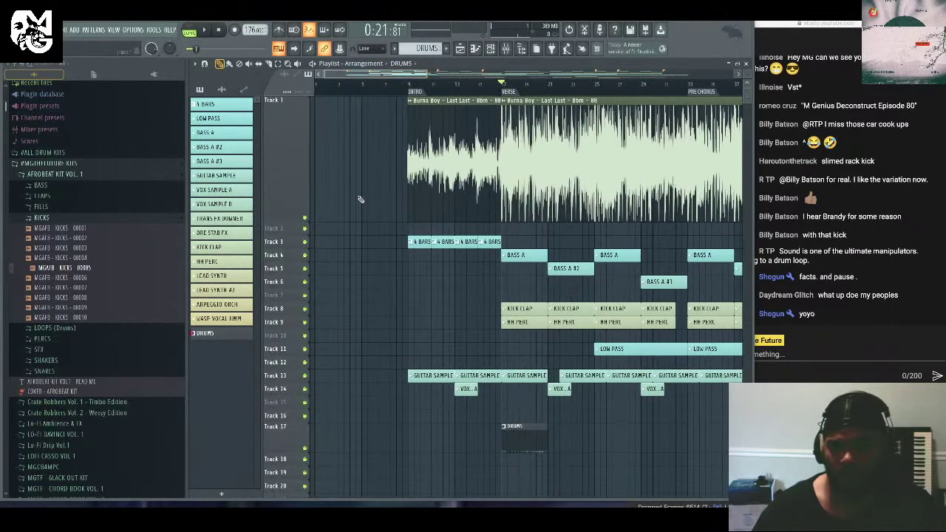
Place the phrase selected in Edison into the playlist as an audio clip on Track 17, past the DRUMS clip.
scroll(354, 195, down, 2)
scroll(354, 195, down, 1)
key(F9)
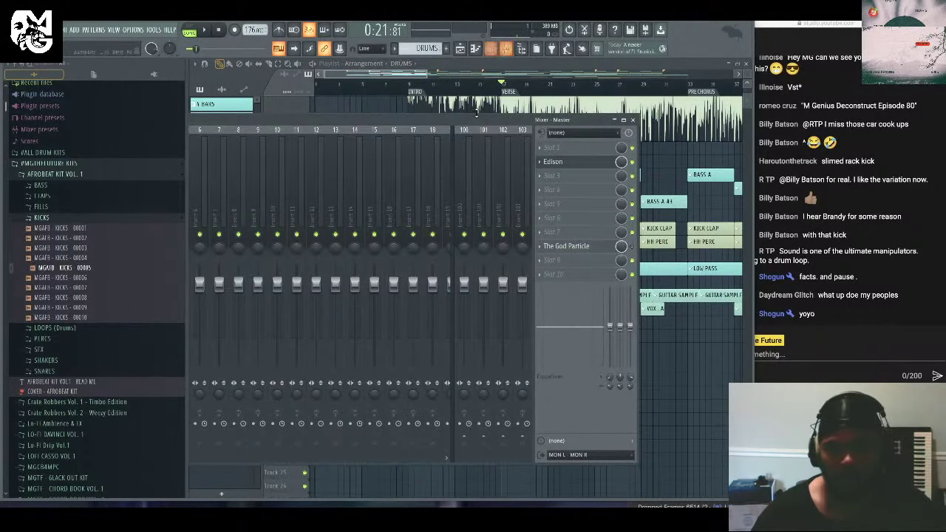
click(584, 166)
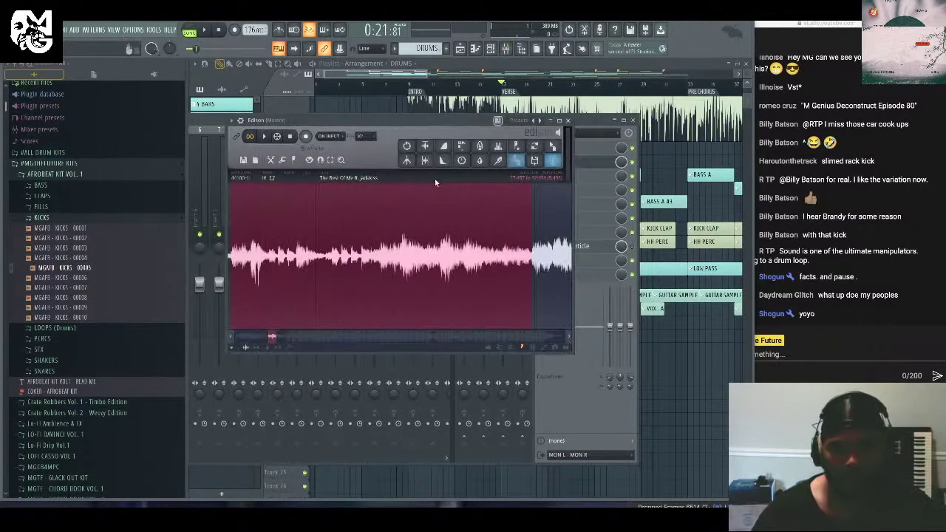
drag(549, 156, 674, 349)
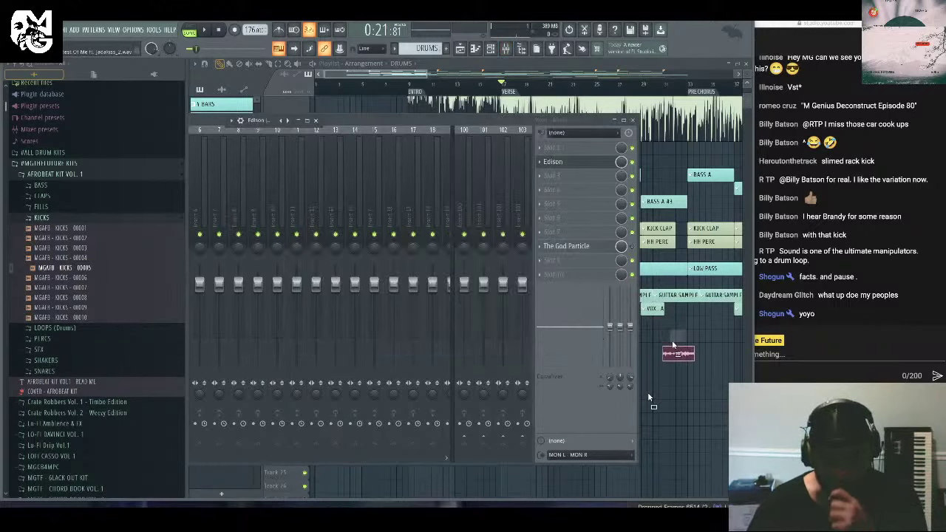
key(F5)
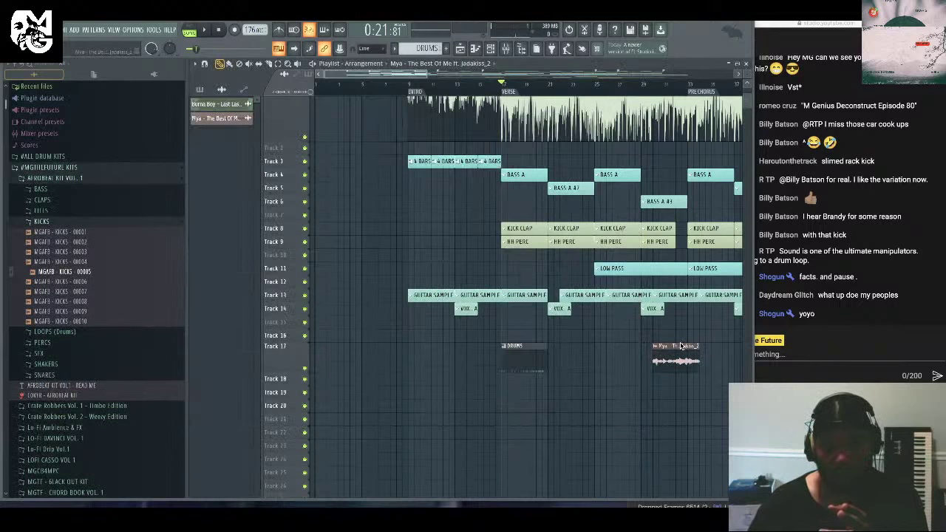
Move the Mya clip to Track 18 at bar 13, just before the VERSE marker, and make the track taller.
drag(681, 350, 481, 382)
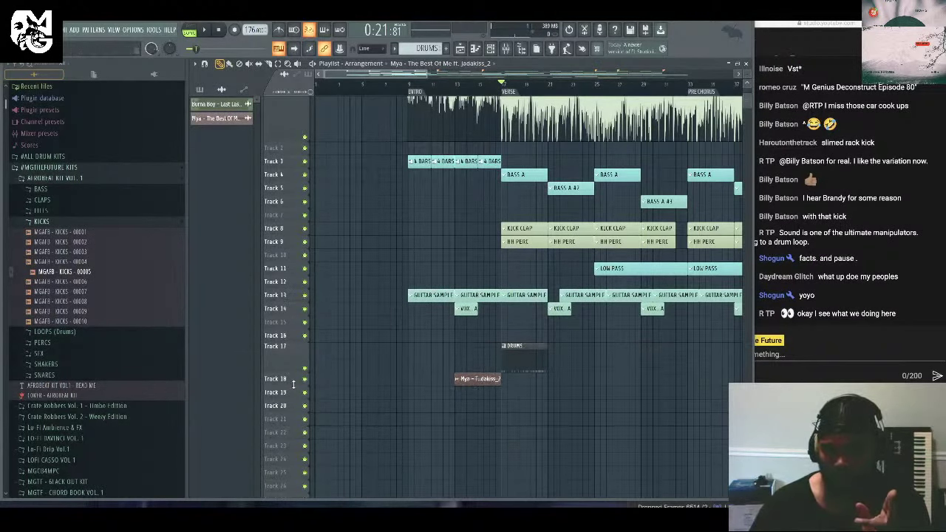
drag(293, 385, 292, 434)
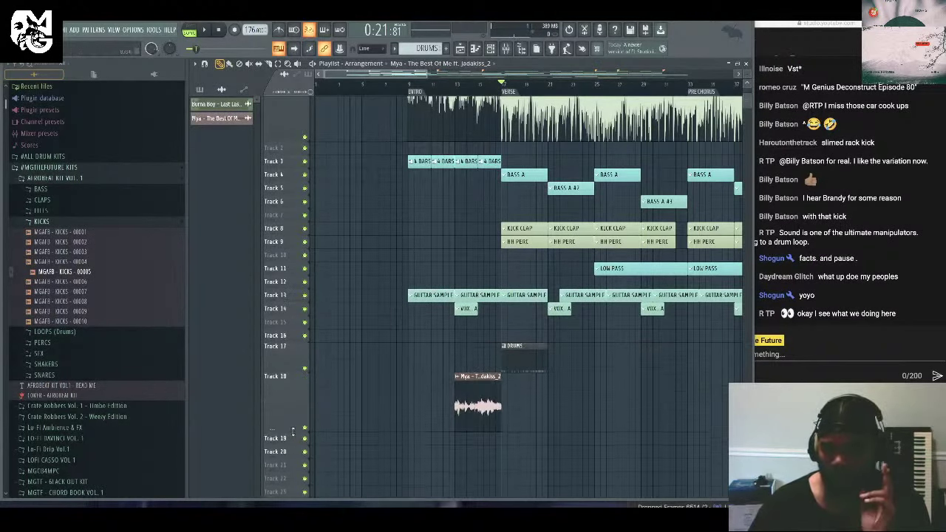
Reopen Edison from the Master mixer track and play the Mya recording to locate another short vocal phrase.
click(490, 49)
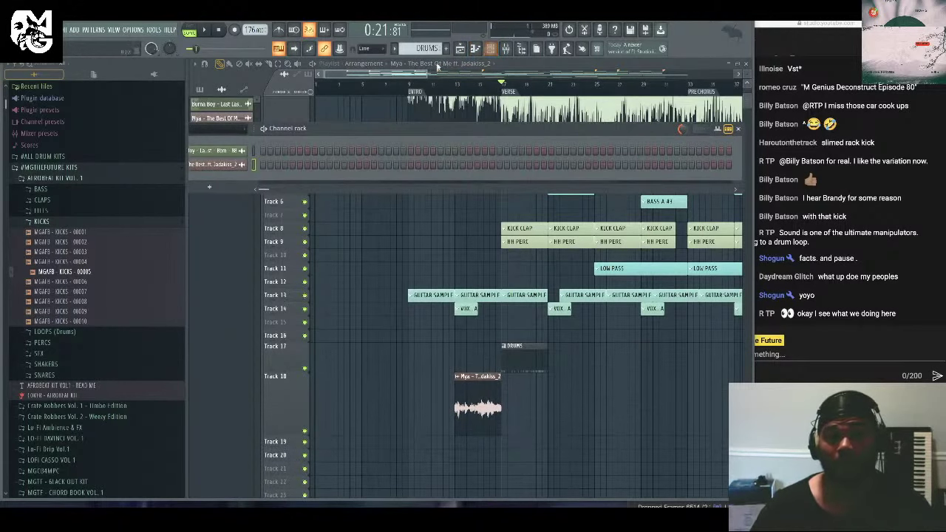
click(506, 49)
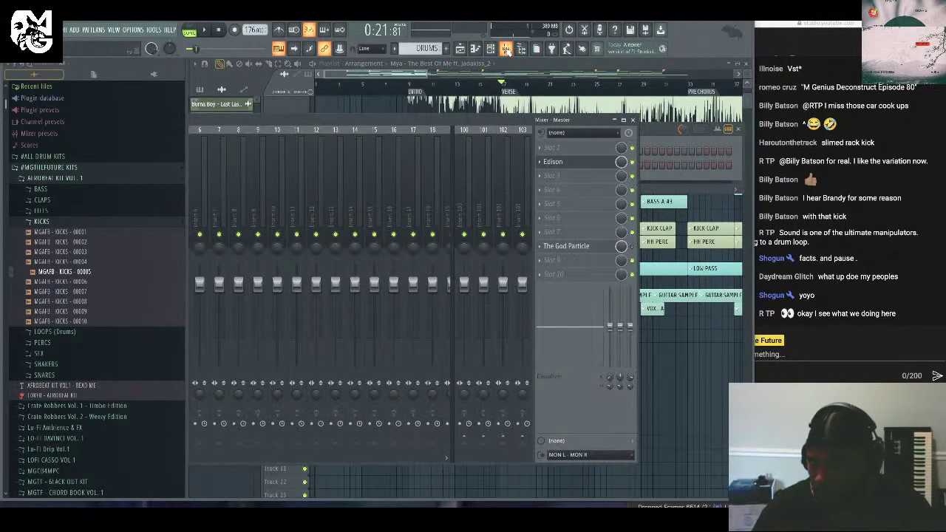
click(571, 164)
scroll(382, 244, down, 1)
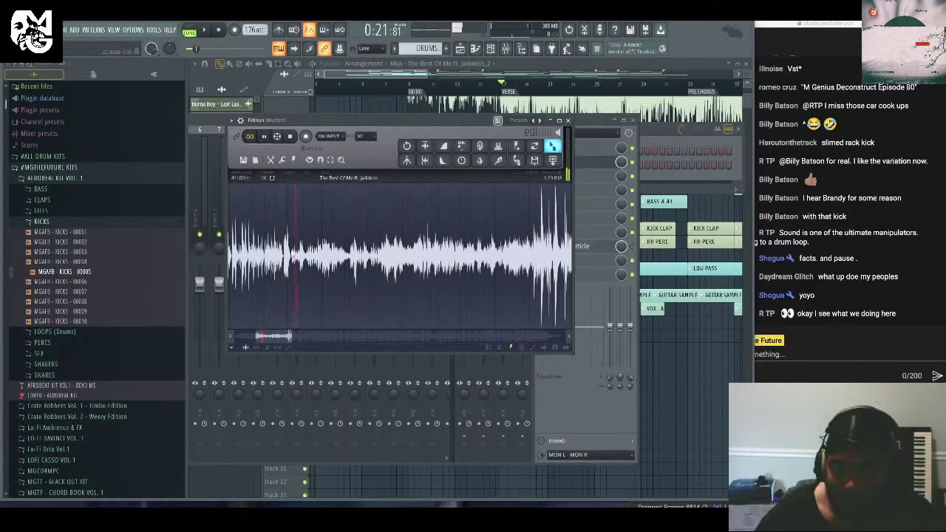
click(288, 249)
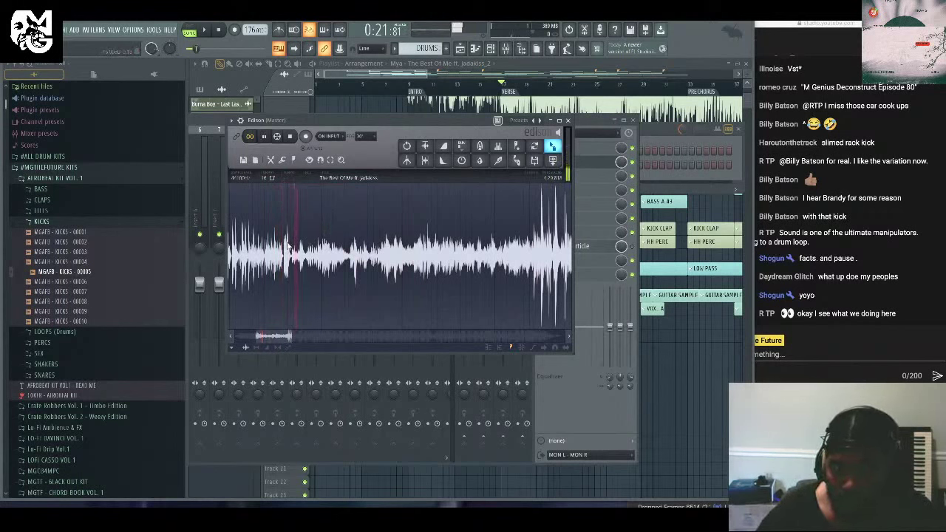
click(288, 249)
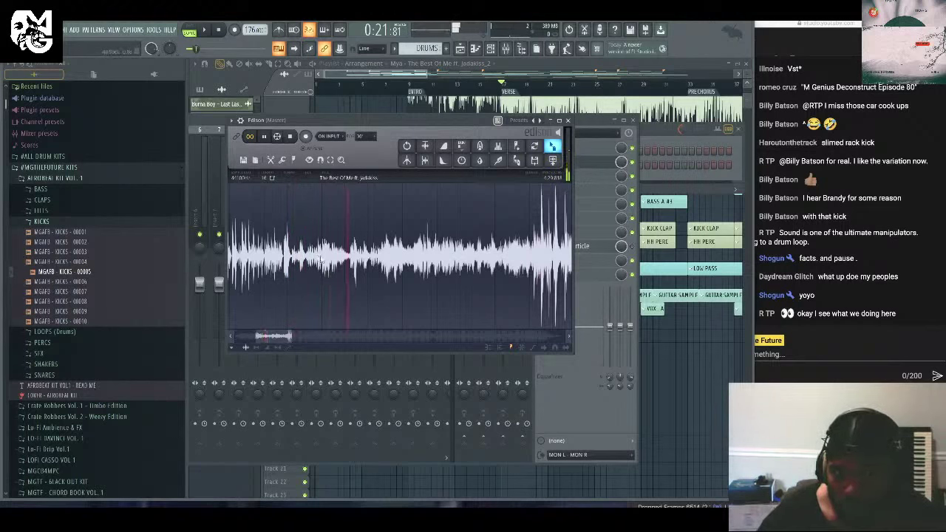
Fine-tune the end of the about 2.3-second phrase selection in Edison and place it on Track 18 at bar 7, before the INTRO marker.
scroll(352, 264, up, 5)
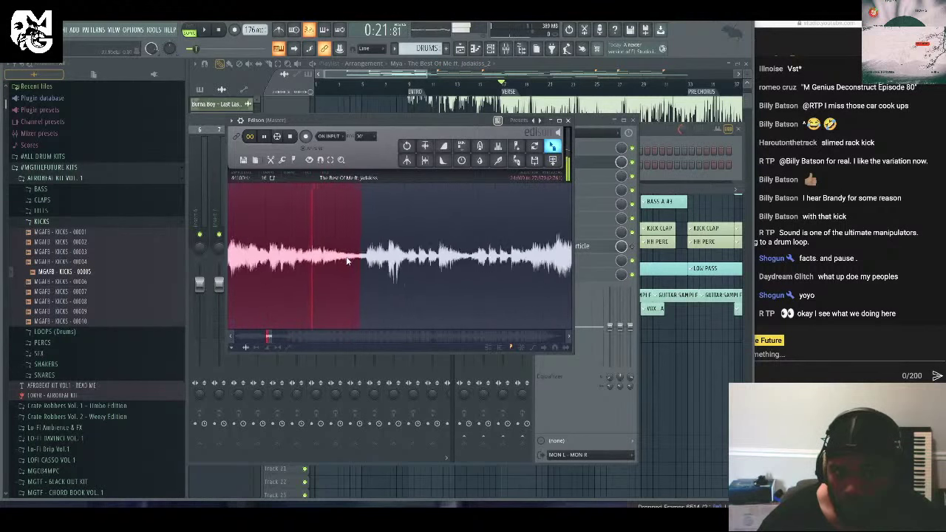
mouse_move(372, 258)
mouse_down()
mouse_move(273, 258)
mouse_move(401, 266)
mouse_move(229, 266)
mouse_move(384, 266)
mouse_up()
scroll(270, 258, up, 4)
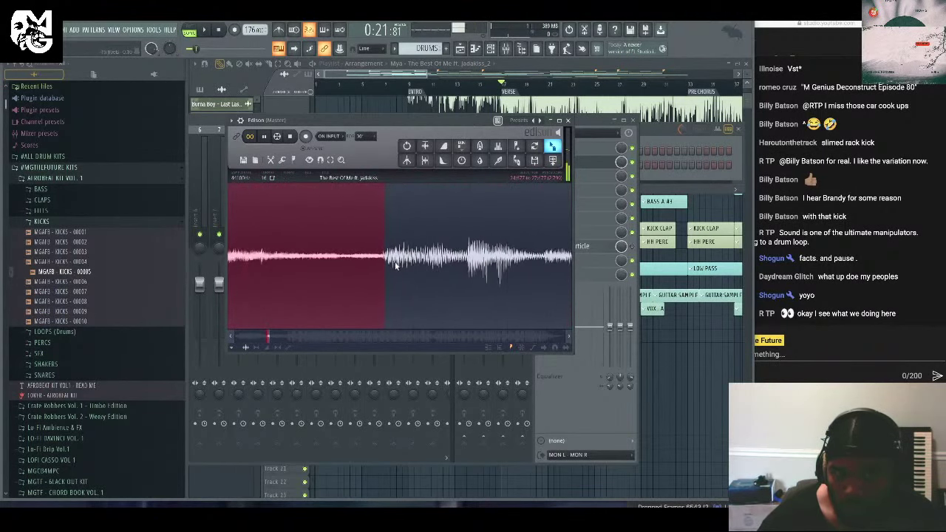
scroll(392, 263, down, 4)
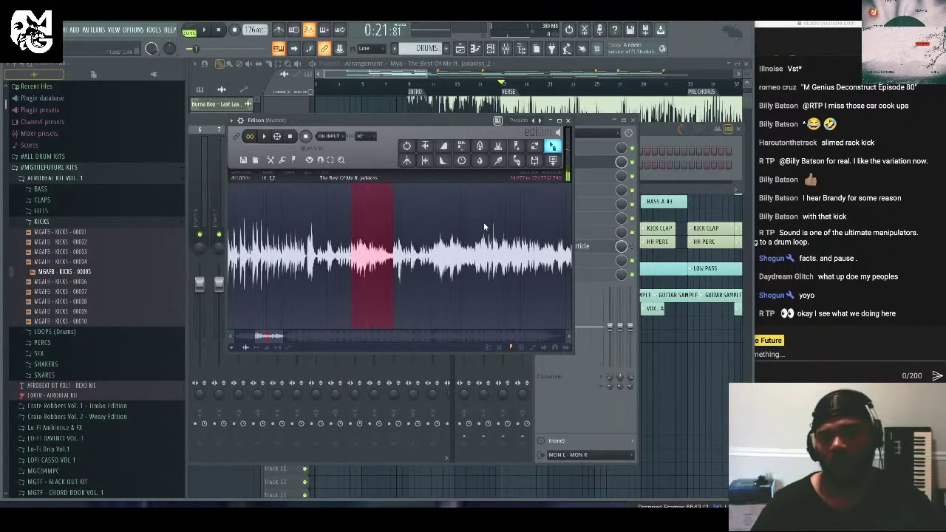
drag(553, 160, 396, 401)
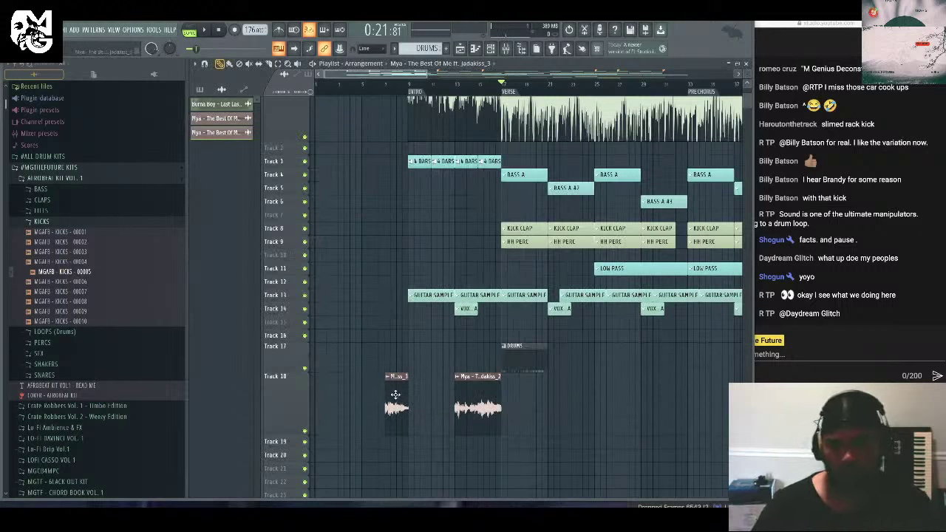
Reopen Edison and play the Mya recording past the extracted phrase to find where the next phrase starts.
click(490, 49)
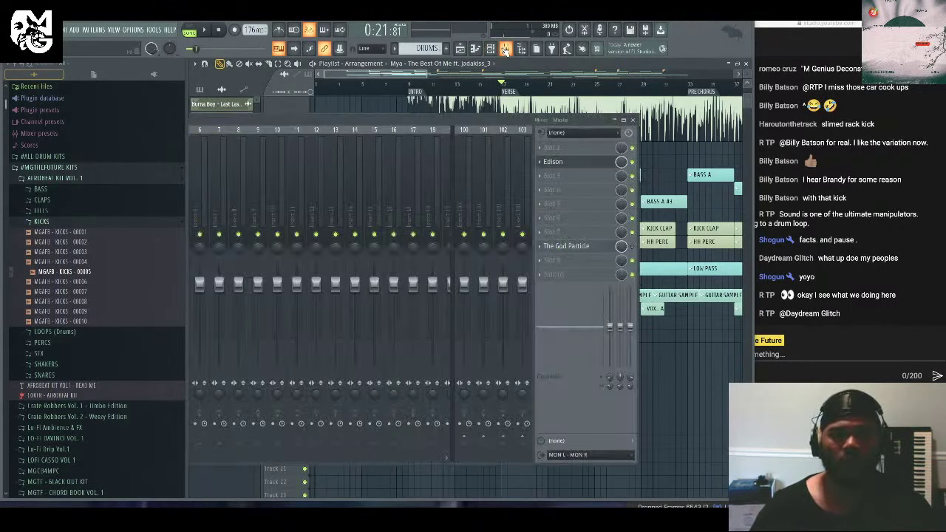
click(554, 162)
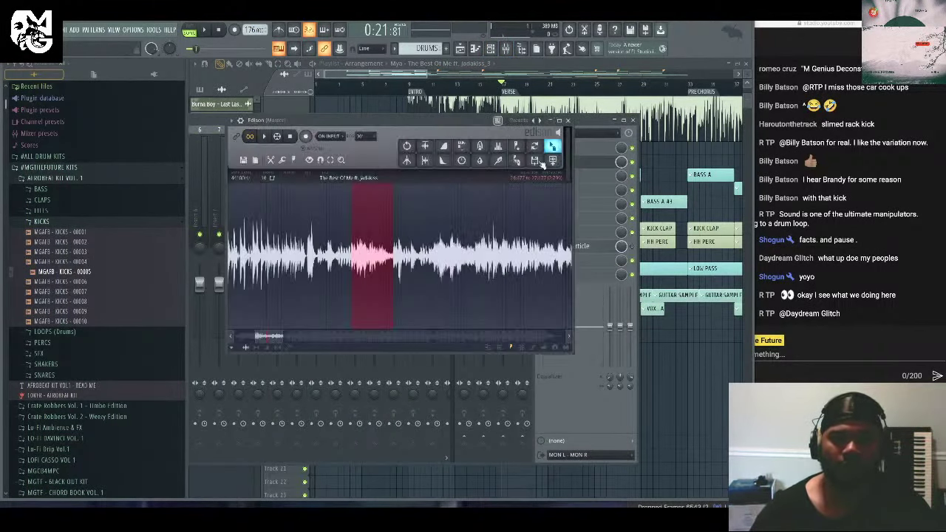
click(433, 259)
key(space)
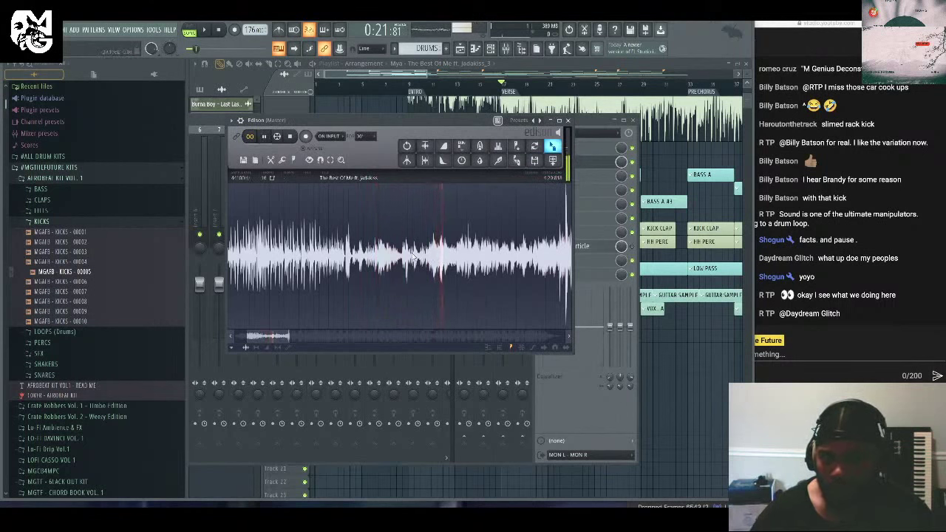
scroll(332, 267, up, 3)
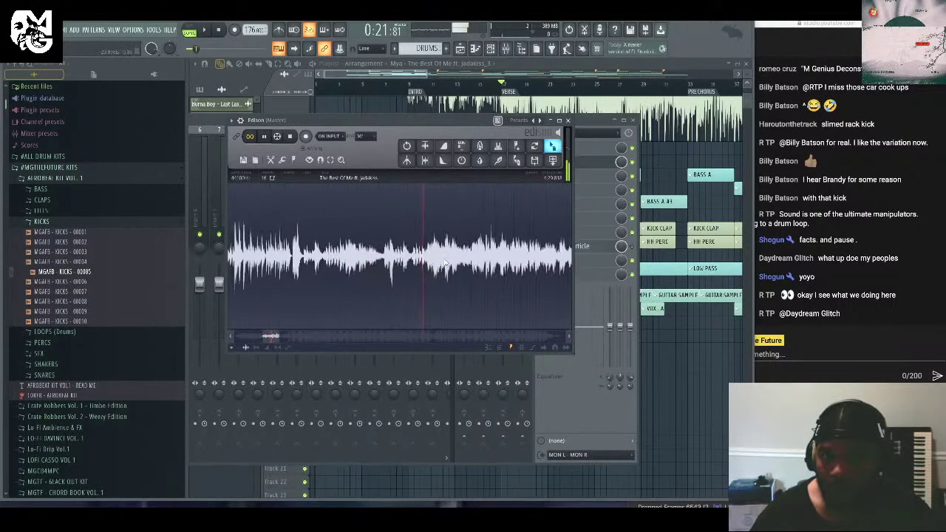
click(322, 266)
scroll(347, 264, down, 1)
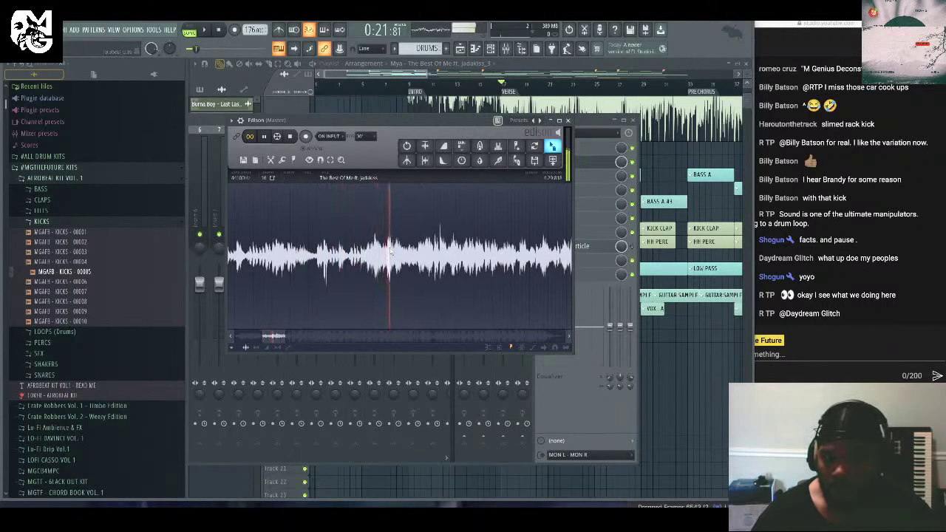
scroll(419, 266, down, 1)
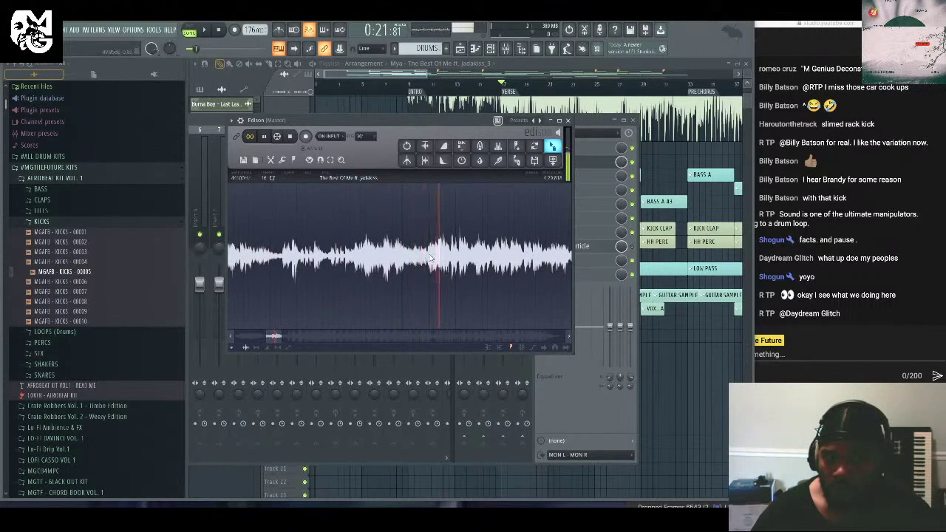
Select the next phrase in Edison, about 5.4 seconds long, and tighten its start and end points.
drag(430, 259, 450, 259)
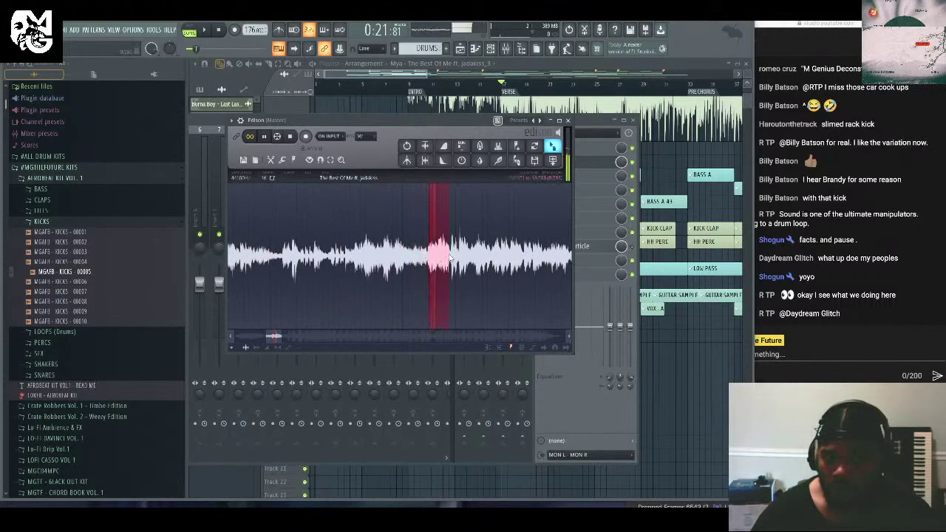
scroll(443, 259, up, 5)
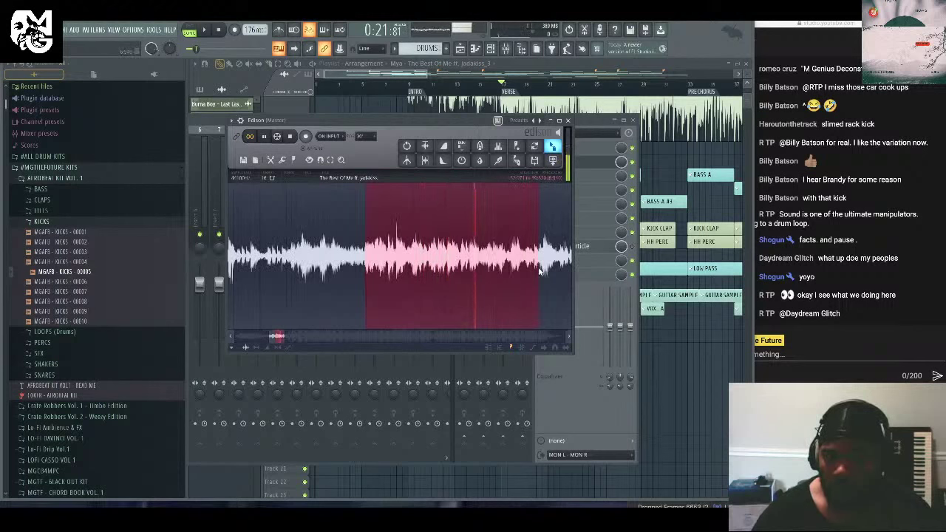
drag(539, 272, 511, 263)
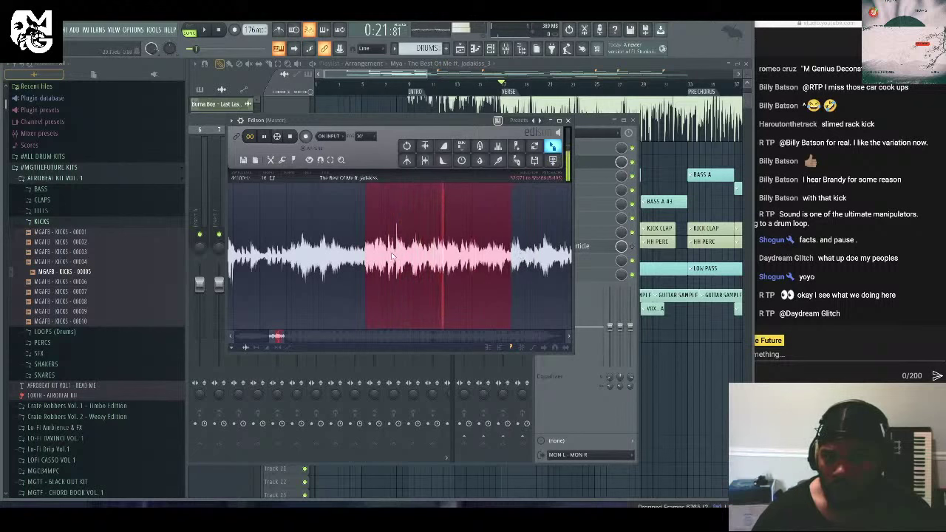
scroll(399, 258, up, 3)
scroll(310, 256, down, 2)
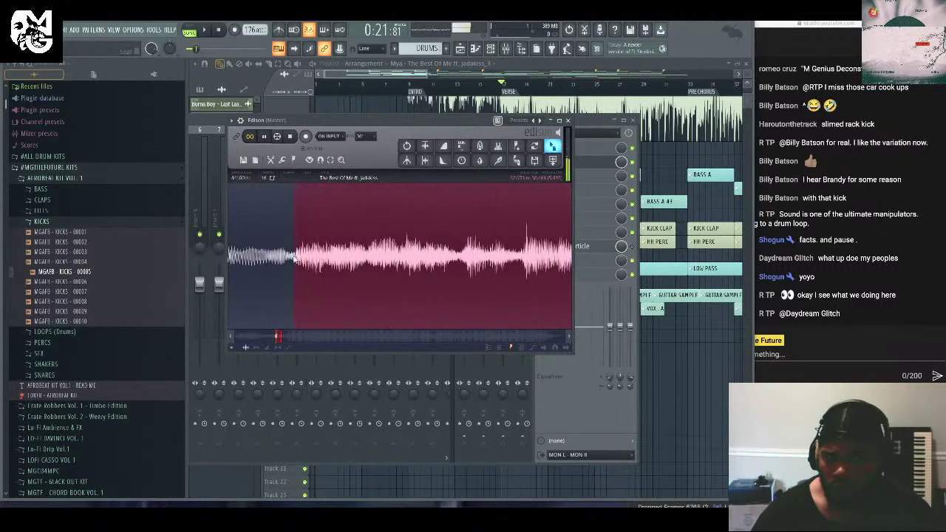
scroll(289, 266, down, 5)
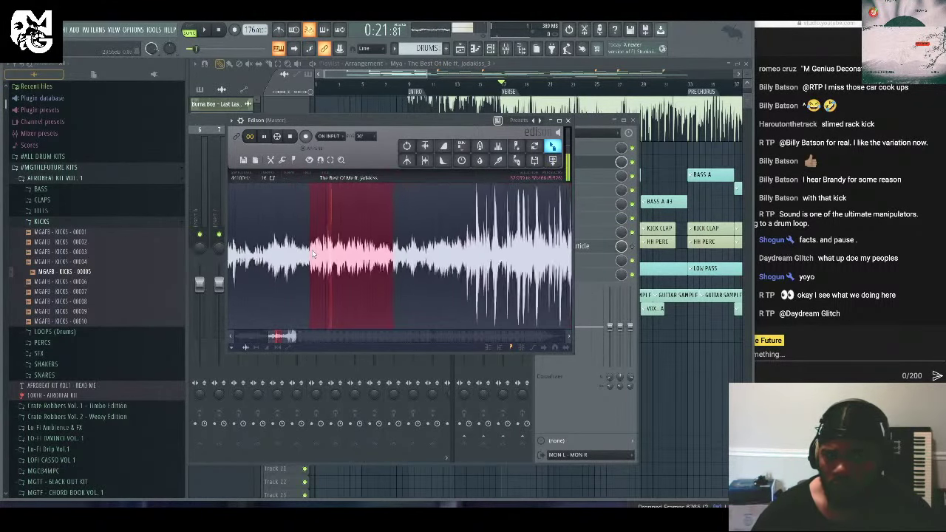
Place the selected phrase as an audio clip on Track 18 and move it to bar 1.
drag(554, 164, 658, 385)
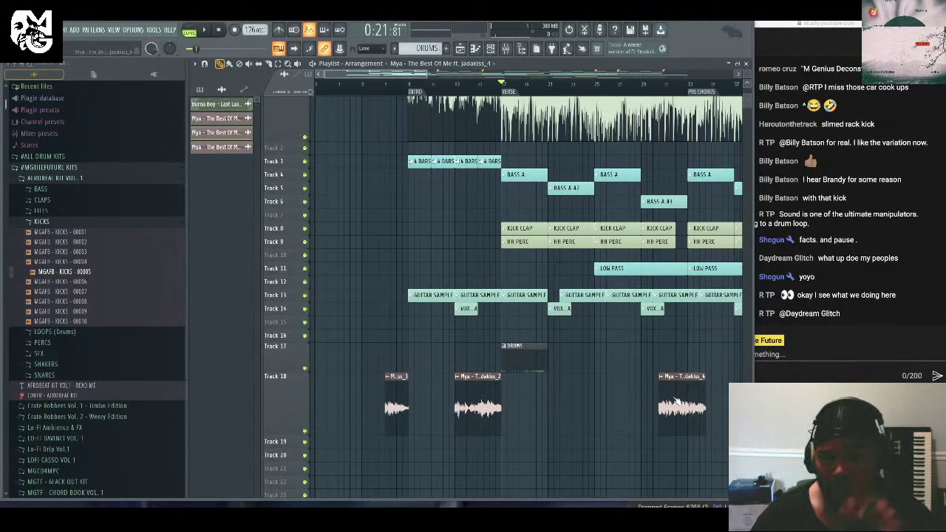
drag(694, 378, 343, 391)
scroll(376, 244, down, 4)
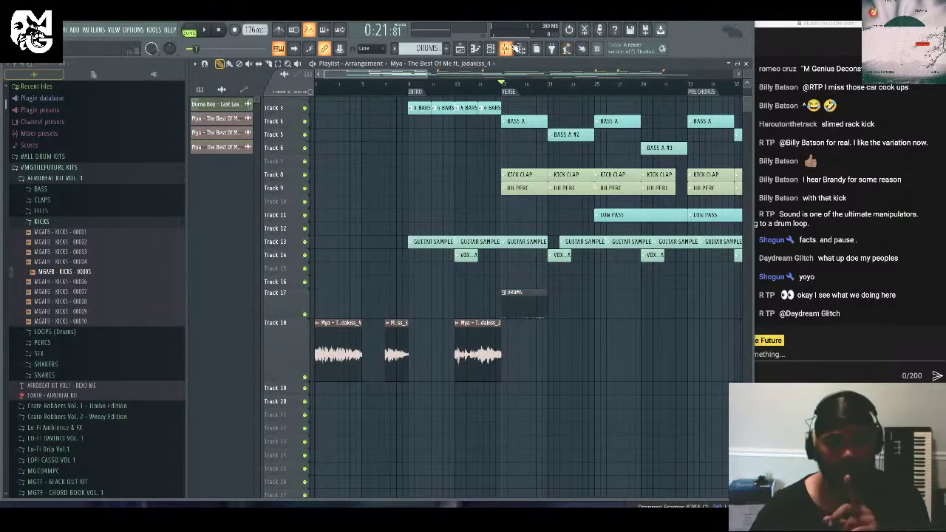
Reopen Edison and select the following phrase, about 5.5 seconds long, starting at the vocal onset and ending just before the loud drum hits.
click(507, 49)
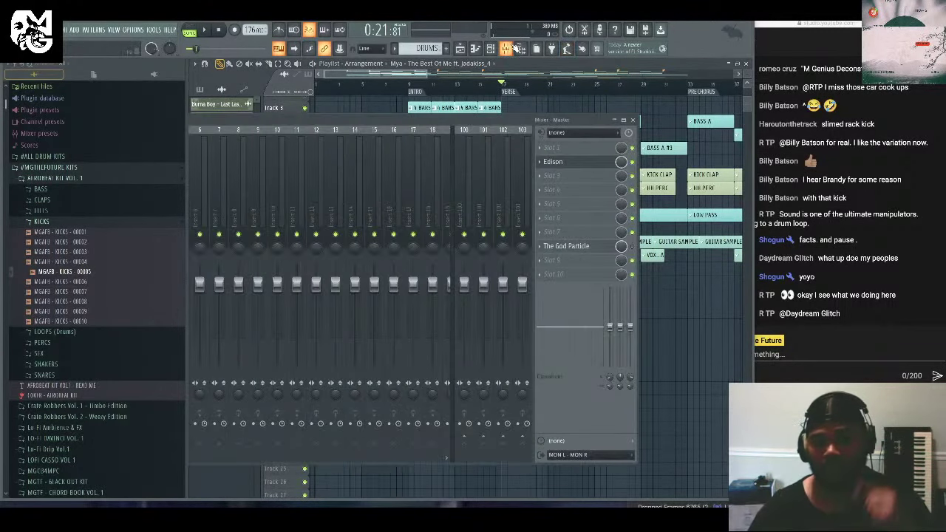
click(558, 164)
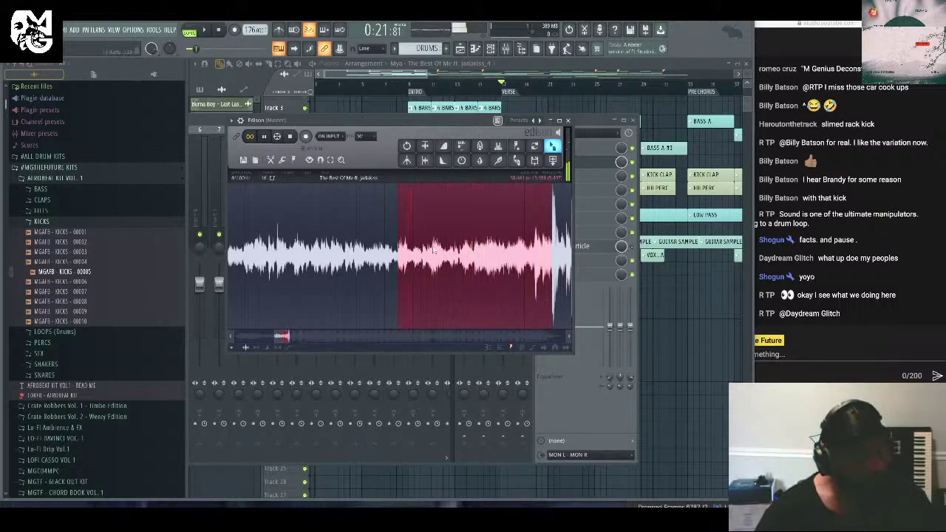
scroll(362, 259, up, 4)
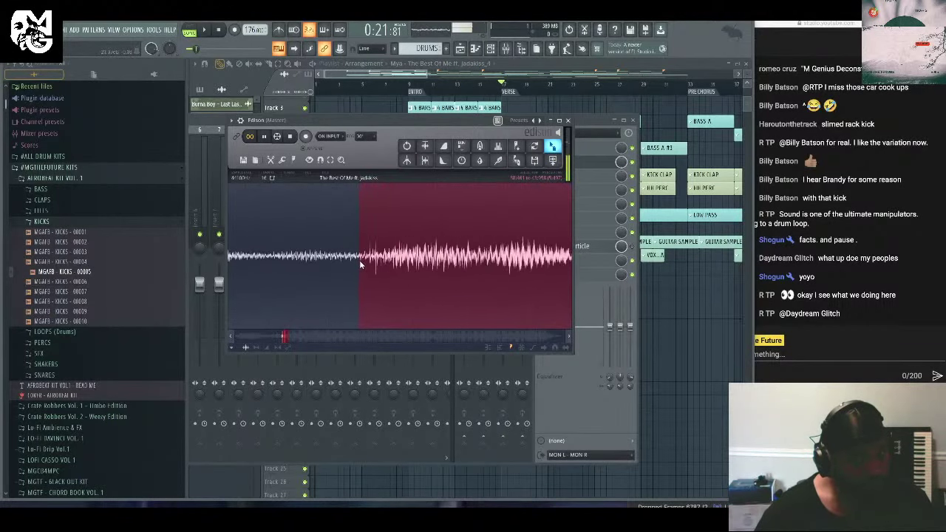
scroll(362, 260, up, 1)
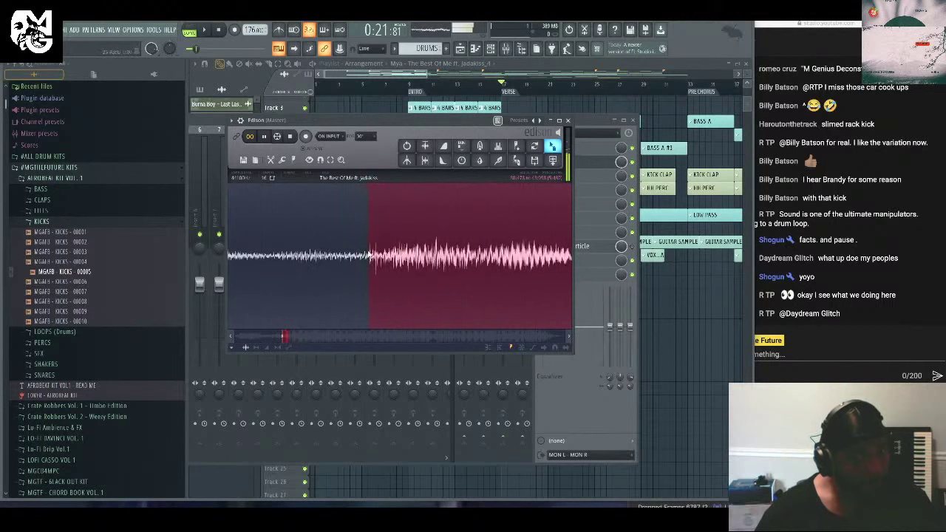
drag(369, 264, 426, 244)
scroll(426, 244, up, 5)
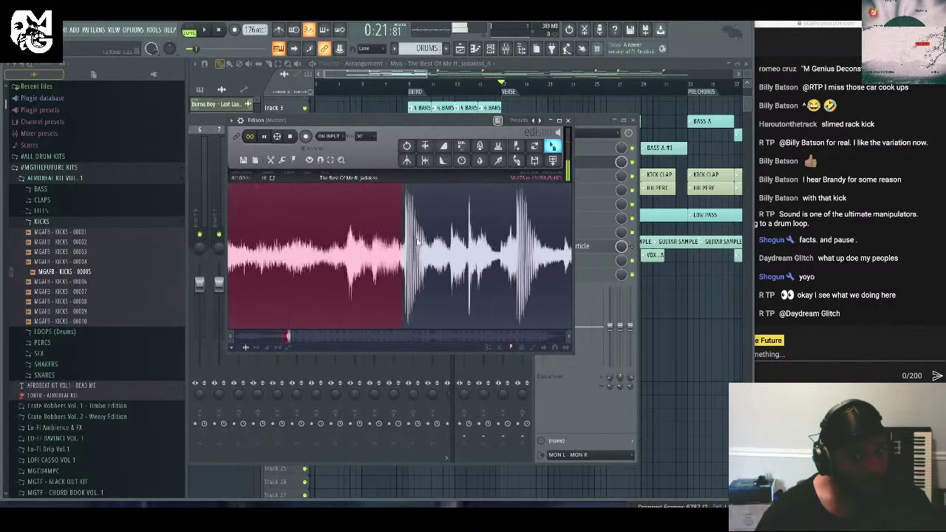
scroll(373, 259, down, 4)
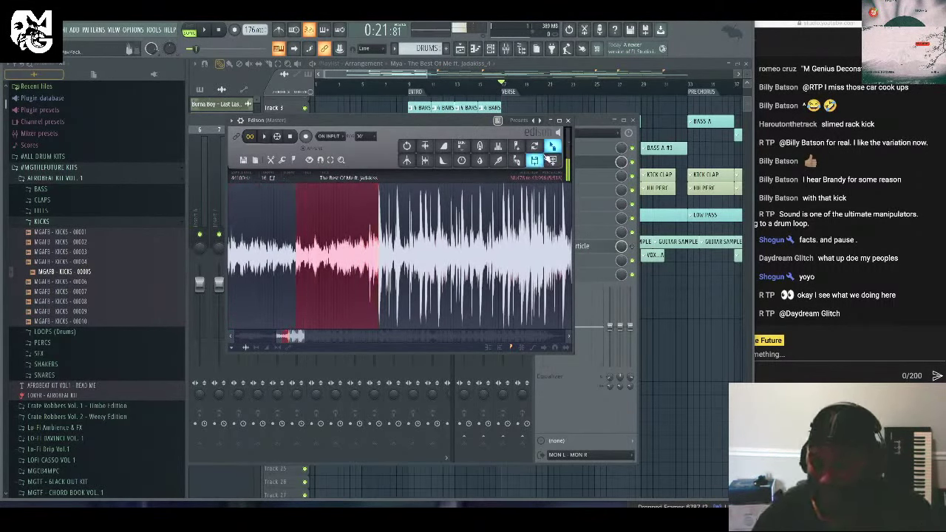
Place the selected phrase as an audio clip on Track 18 and align its start with bar 21, where BASS A #2 begins.
drag(551, 148, 528, 340)
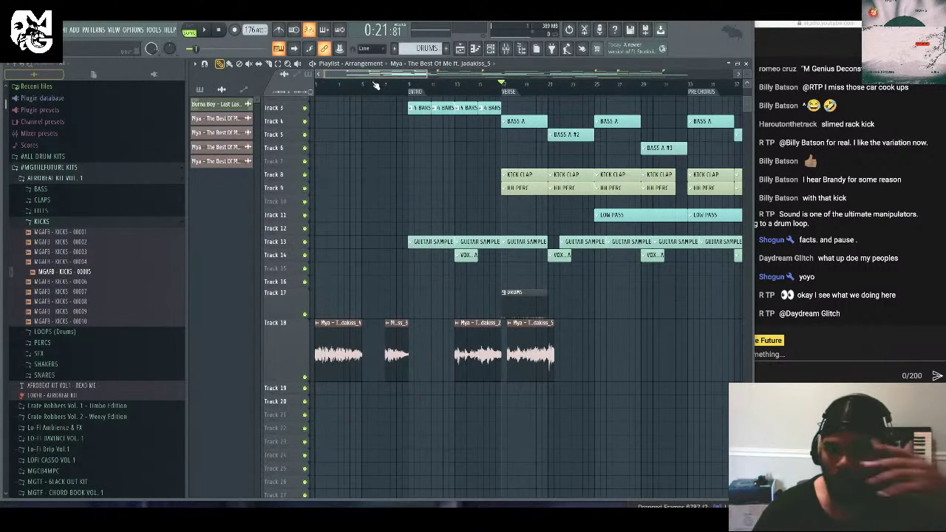
scroll(381, 156, up, 2)
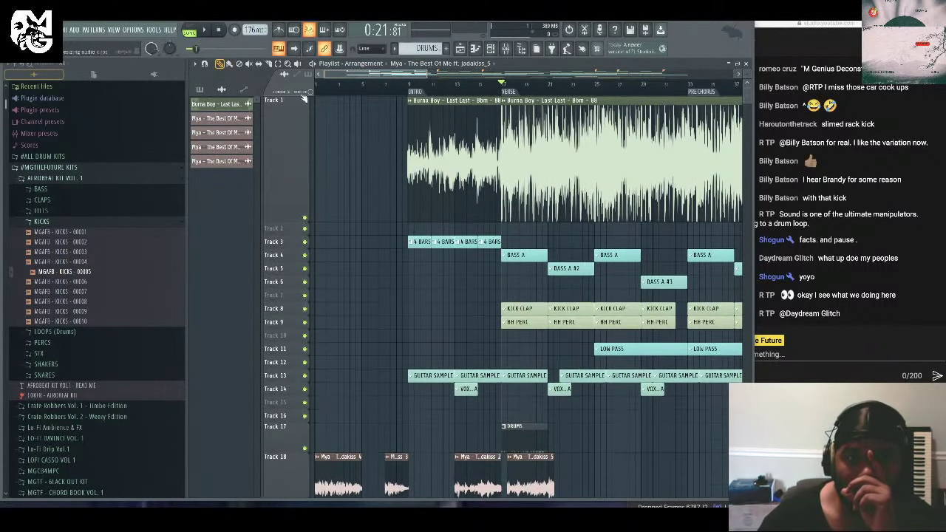
scroll(305, 223, down, 2)
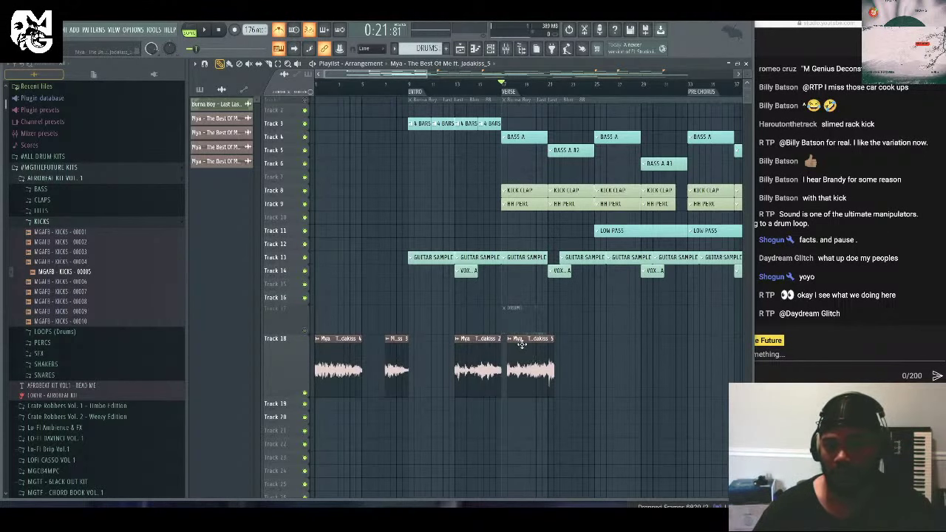
drag(522, 343, 568, 344)
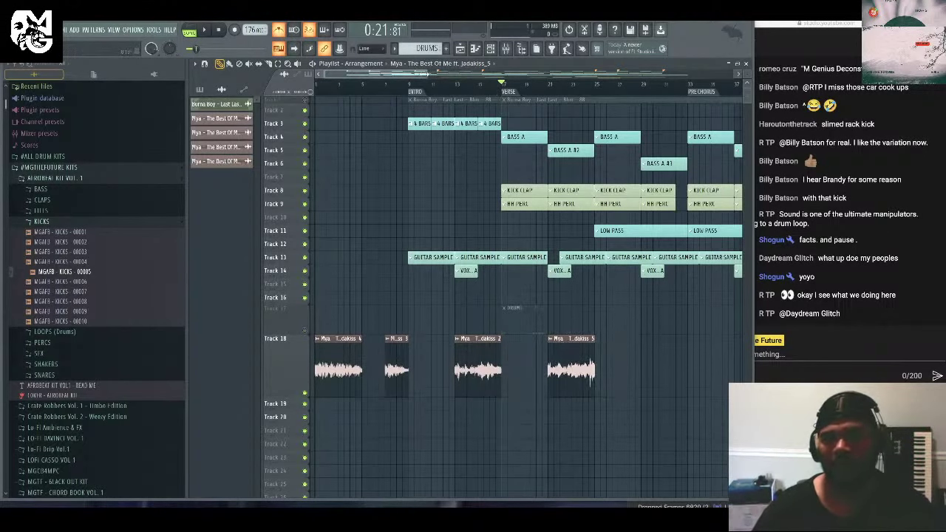
Set a time selection from bar 21 to bar 25 around the new Mya clip, play it, and deselect the clips.
scroll(392, 83, up, 4)
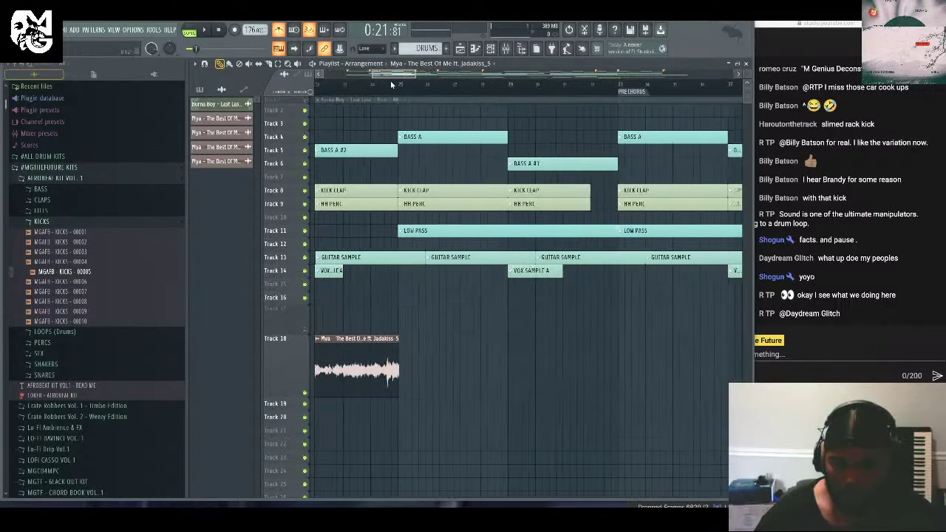
scroll(392, 84, up, 2)
scroll(392, 81, down, 2)
drag(410, 85, 500, 105)
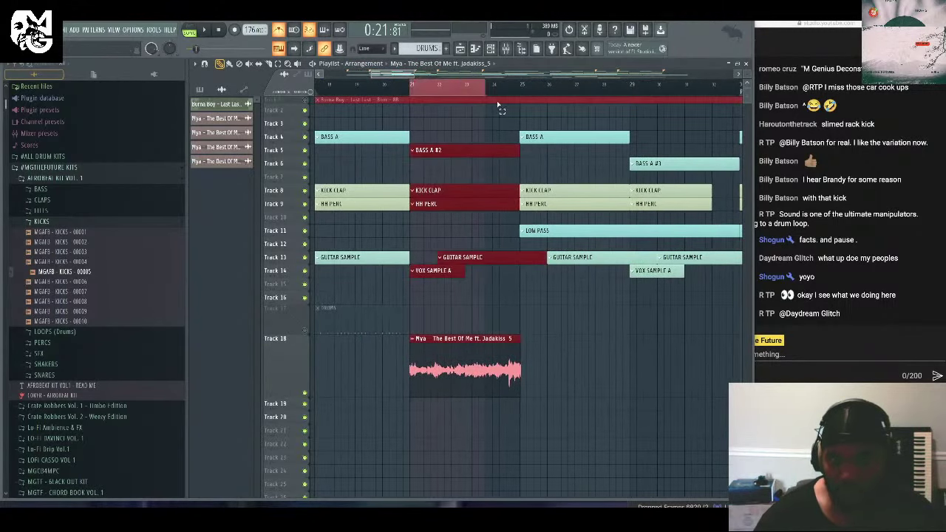
key(space)
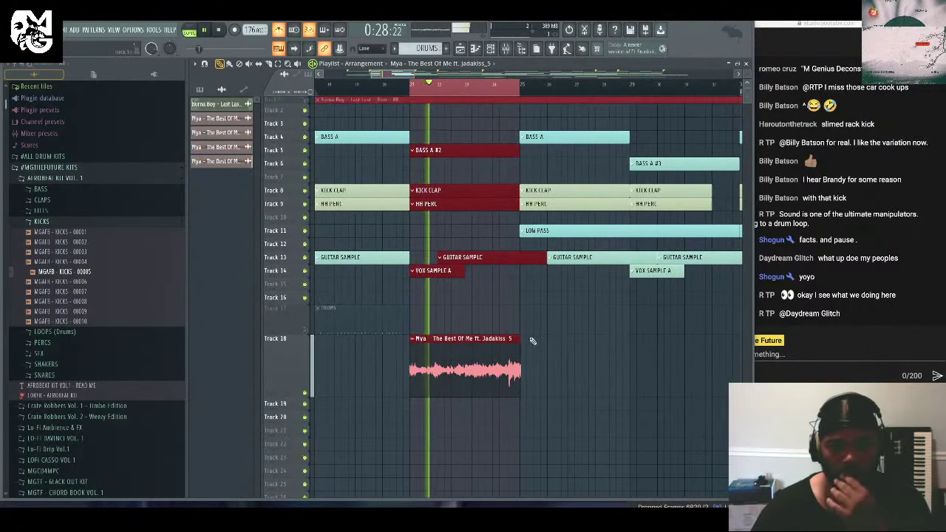
click(553, 323)
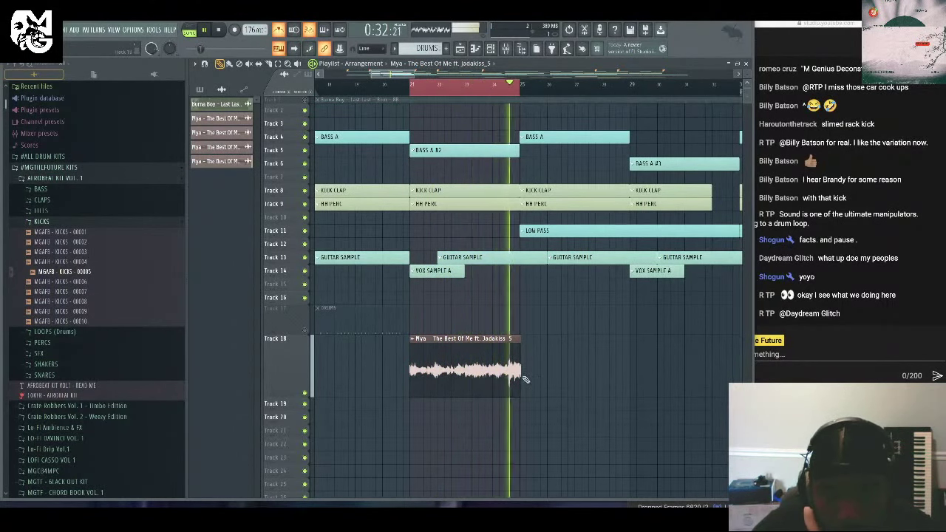
Stretch the Mya - The Best Of Me ft. Jadakiss_5 clip on Track 18 so it ends exactly at bar 25.
drag(520, 375, 521, 373)
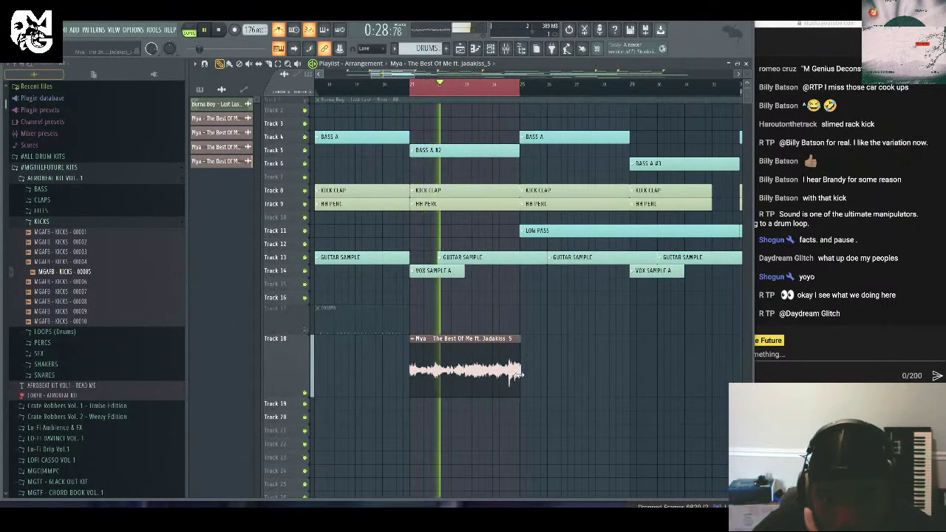
key(space)
scroll(414, 74, up, 4)
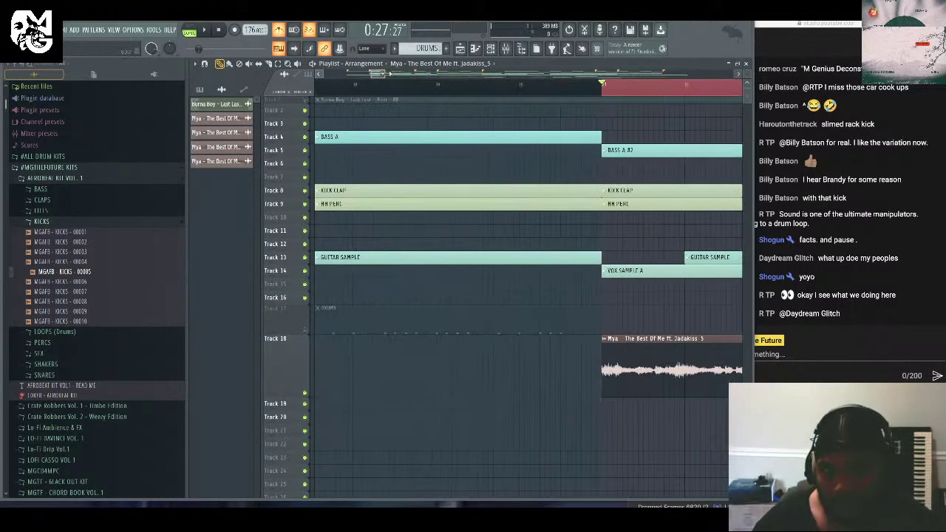
scroll(389, 77, down, 1)
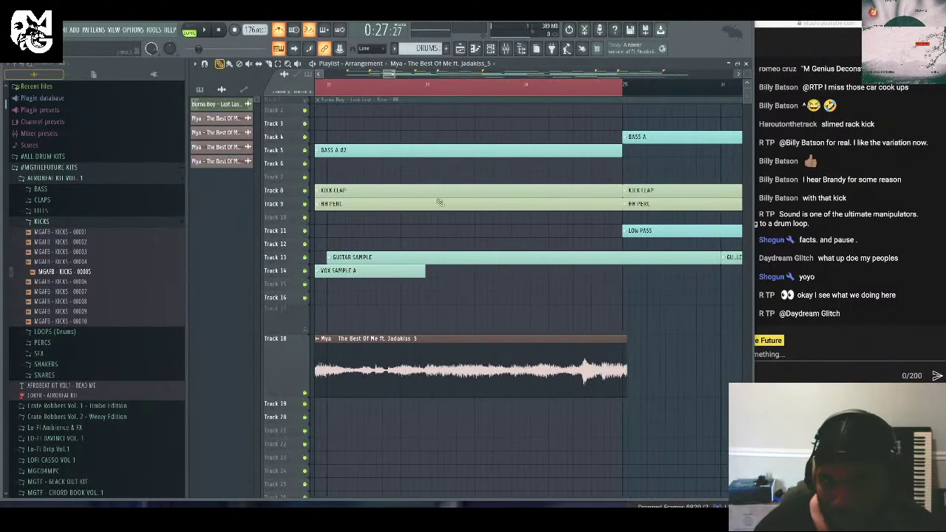
drag(627, 363, 621, 363)
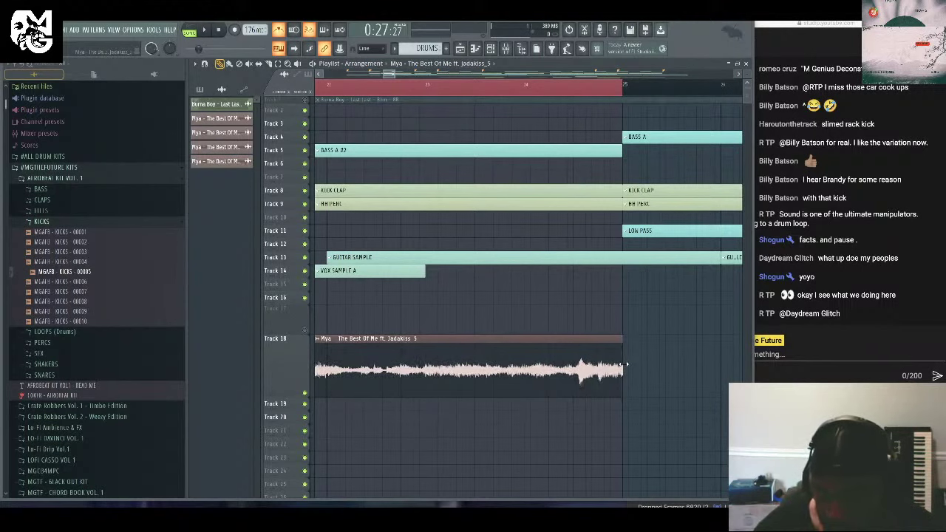
Place a DRUMS clip on Track 17 from bar 21 to bar 25, unmute that track and play the loop.
scroll(389, 76, down, 3)
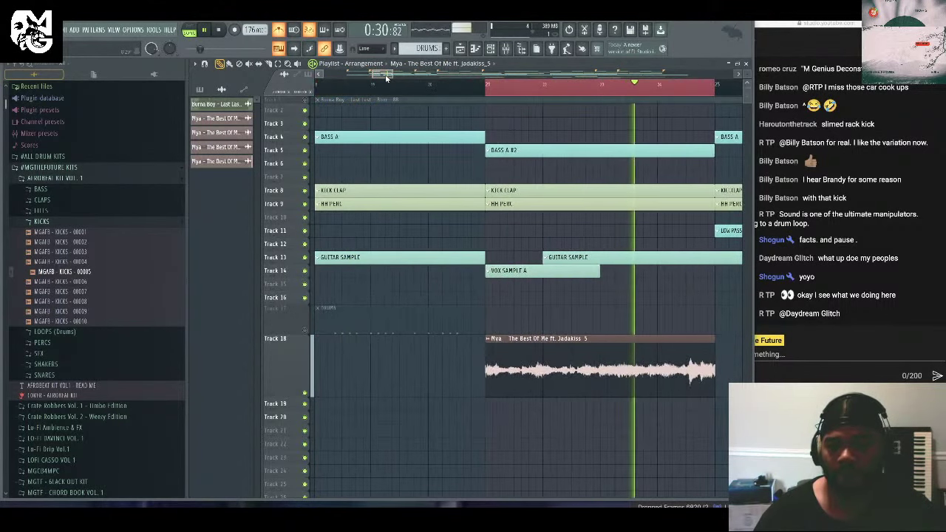
drag(386, 77, 412, 81)
click(353, 83)
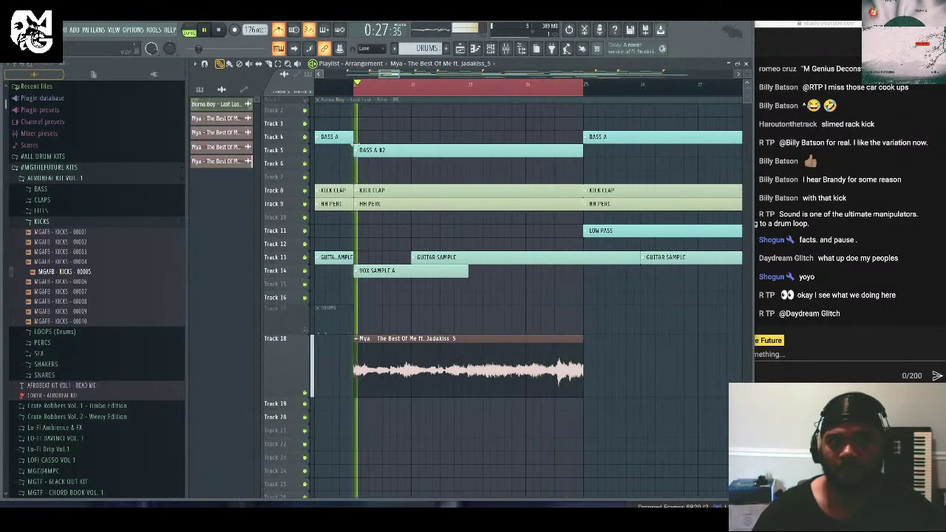
click(356, 325)
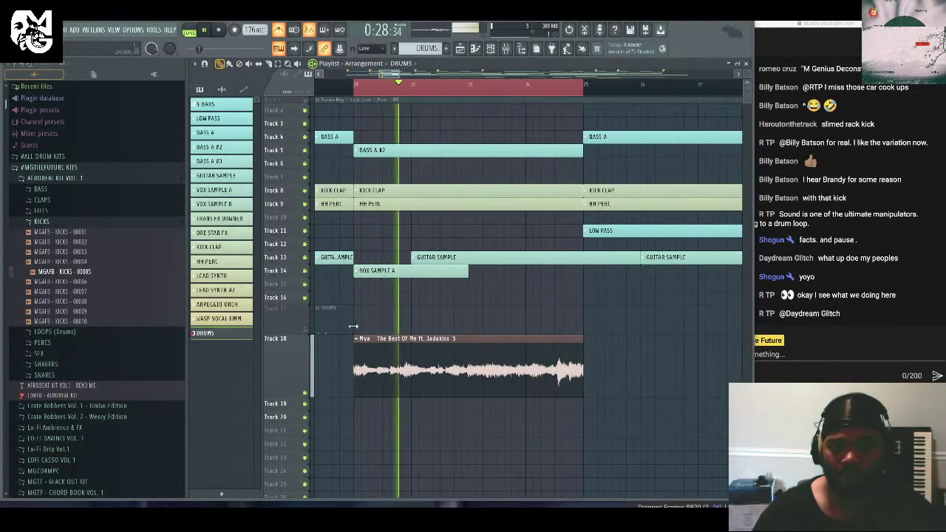
click(308, 331)
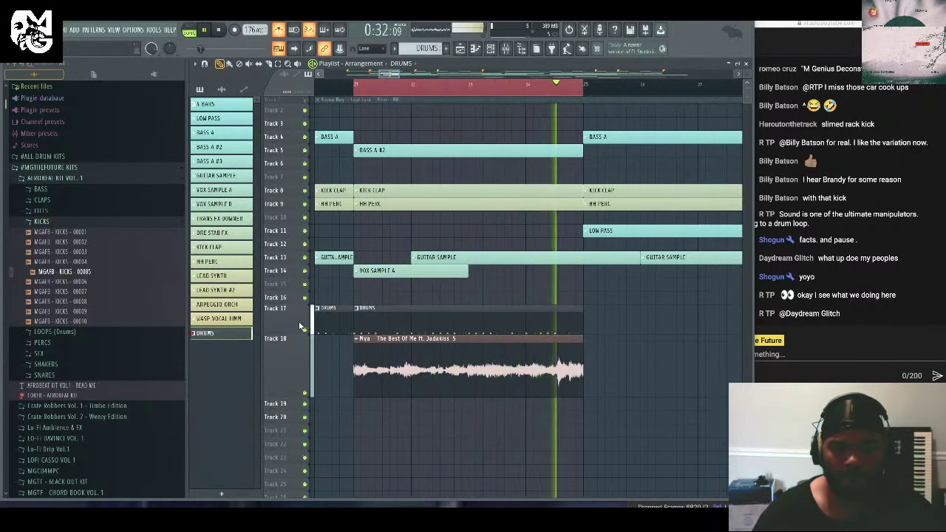
key(space)
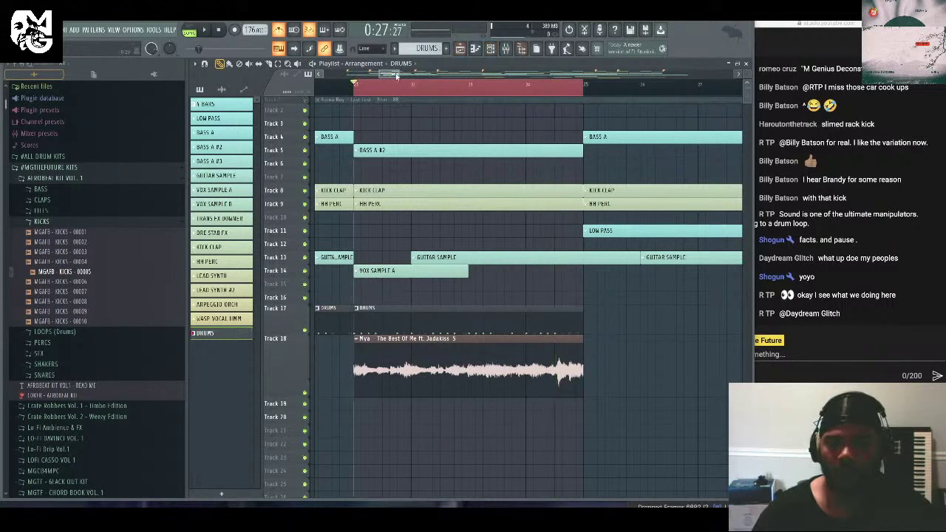
Move the Mya - The Best Of Me ft. Jadakiss_2 clip from bar 13 to bar 21 on an enlarged Track 19, and mute Track 18.
drag(403, 74, 387, 76)
click(381, 380)
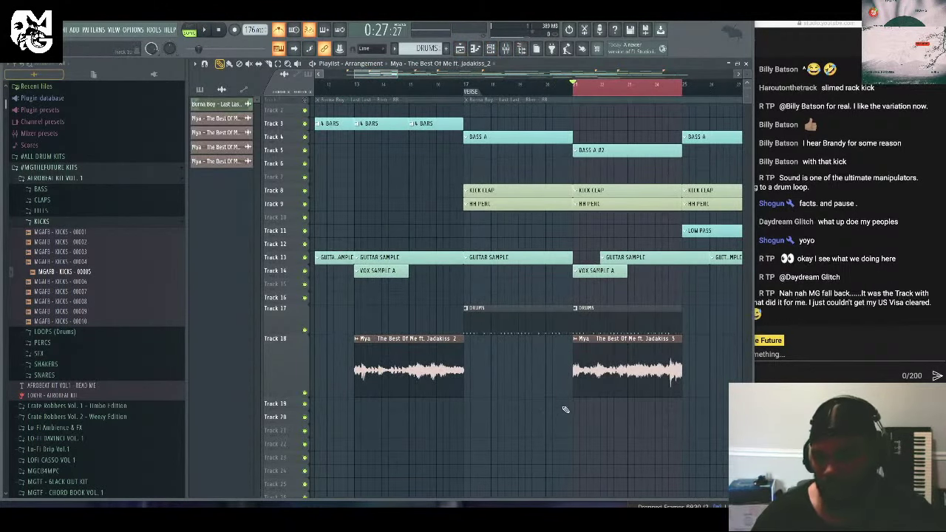
click(573, 410)
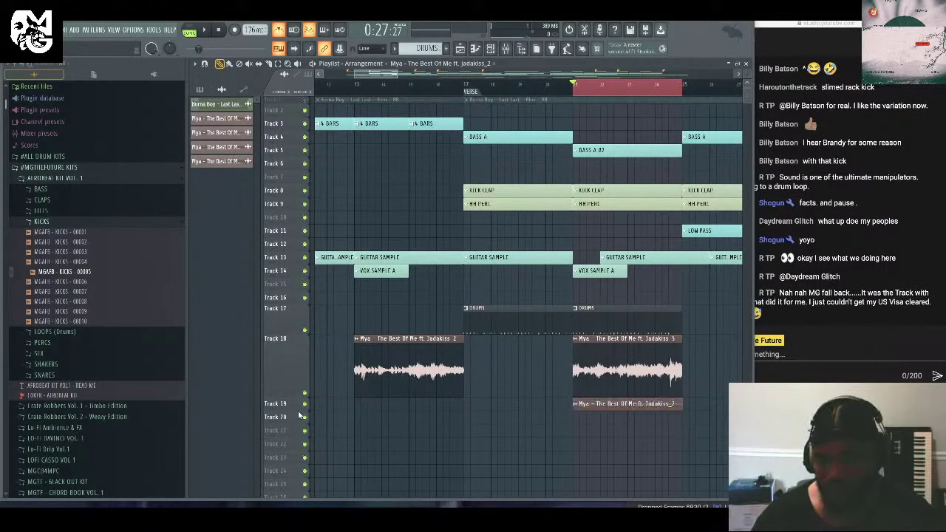
drag(295, 415, 296, 459)
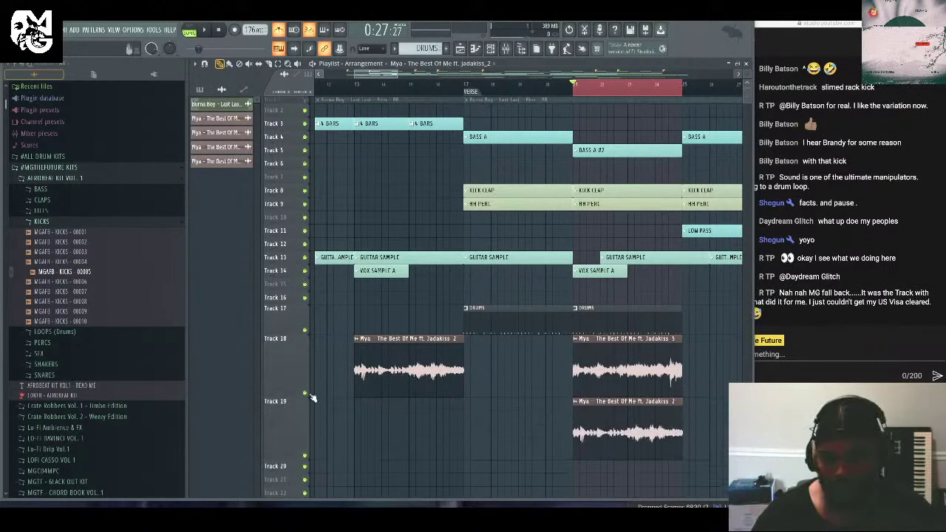
click(305, 393)
right_click(405, 385)
Fit the end of the Track 19 clip to bar 25 and play the loop.
scroll(402, 81, up, 5)
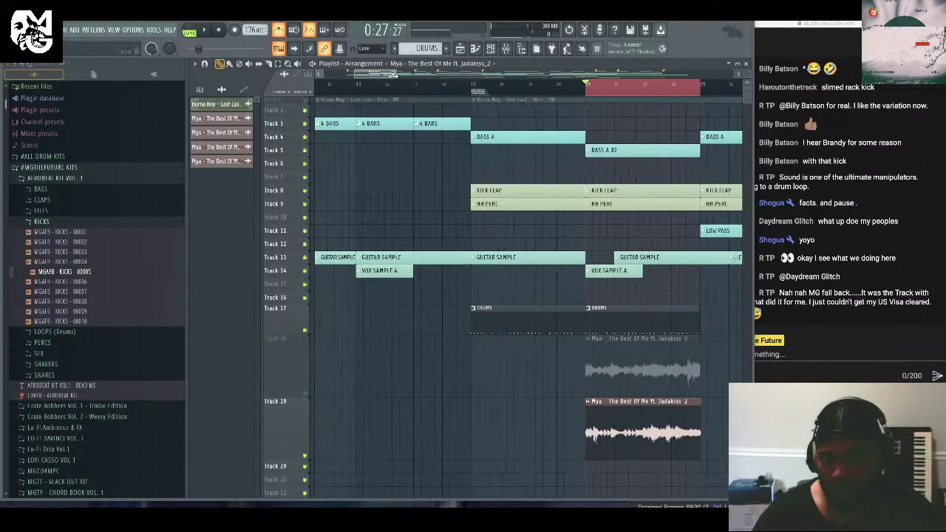
drag(384, 77, 390, 78)
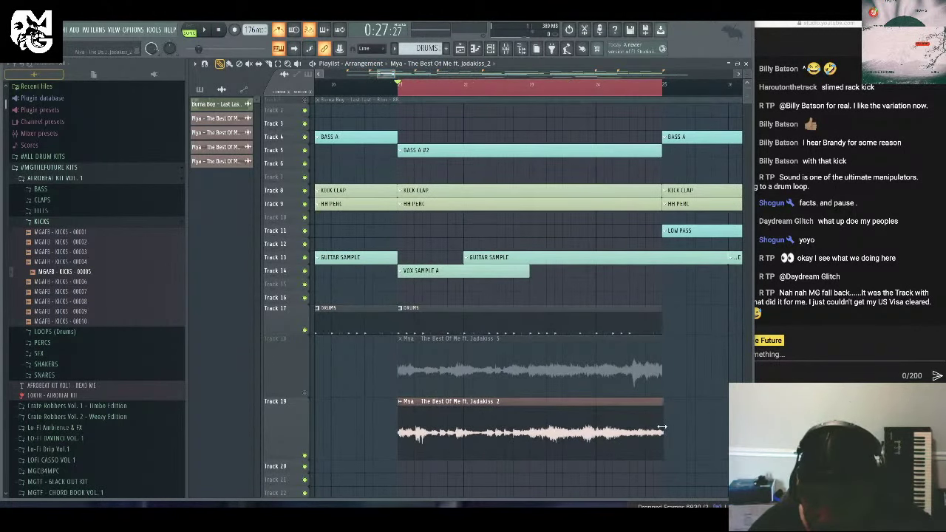
key(space)
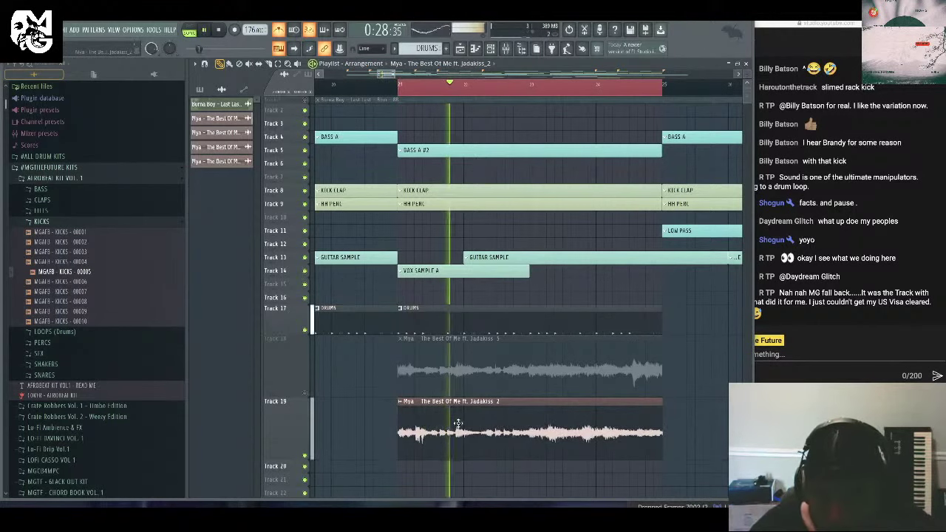
Unmute Track 18 to hear both samples together, and move the Jadakiss_2 clip from Track 19 to bar 13 on Track 18.
click(305, 393)
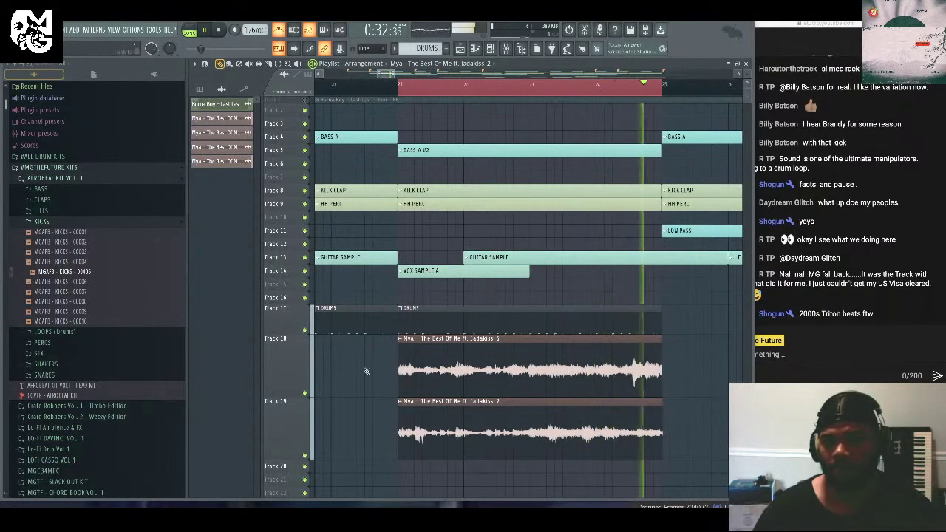
scroll(384, 75, up, 3)
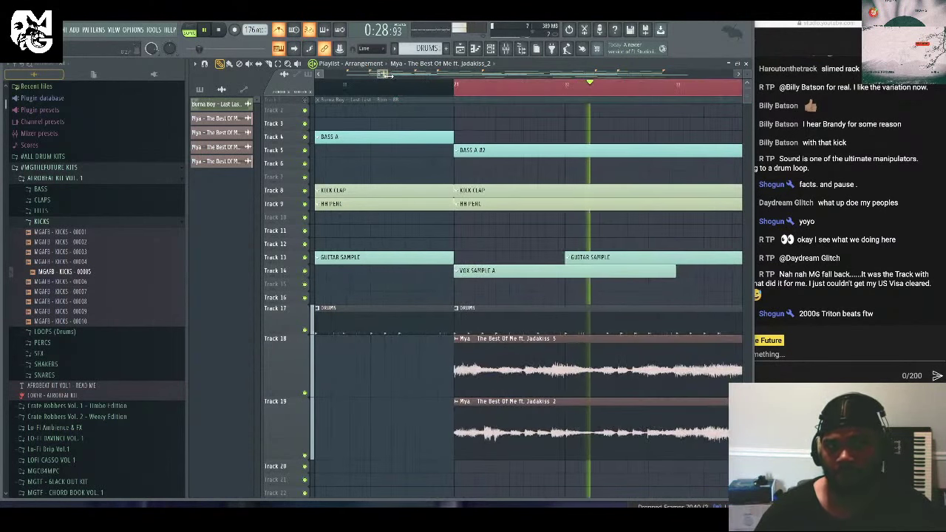
drag(384, 74, 396, 75)
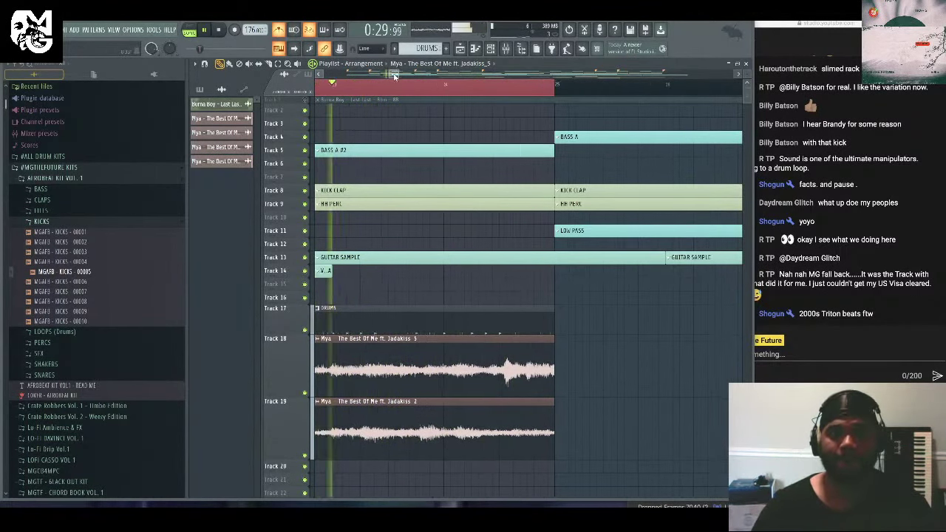
drag(392, 76, 367, 74)
drag(675, 444, 470, 372)
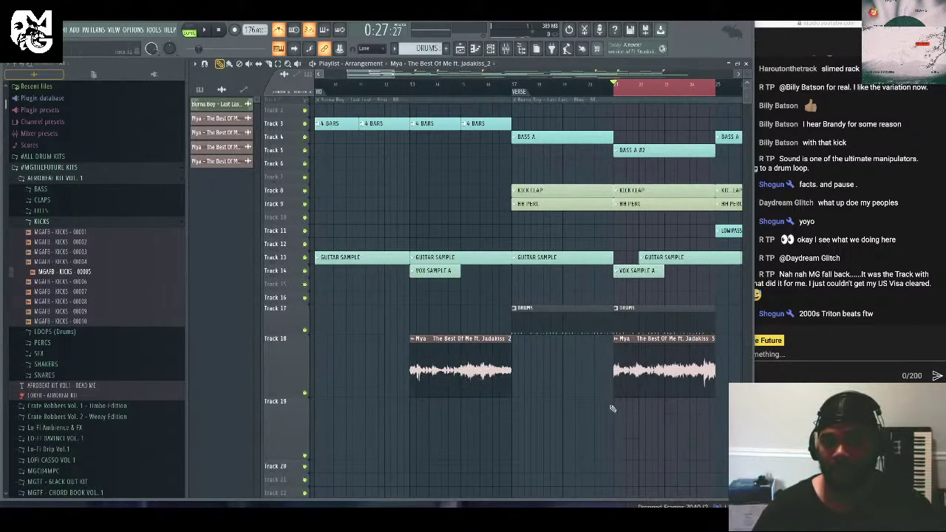
Copy the Jadakiss_4 clip from bar 1 to bar 9 on Track 19 and stretch it to end at bar 13.
drag(396, 75, 356, 74)
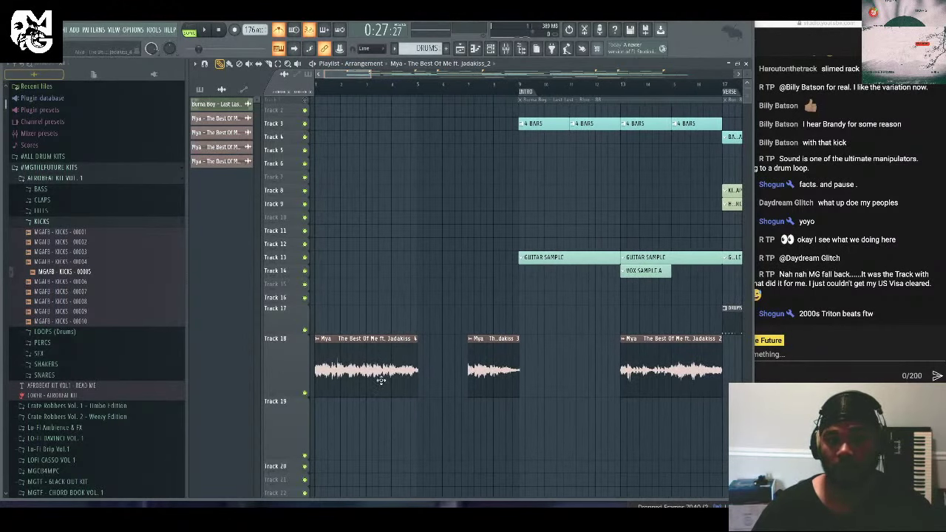
drag(382, 379, 585, 442)
drag(354, 73, 385, 74)
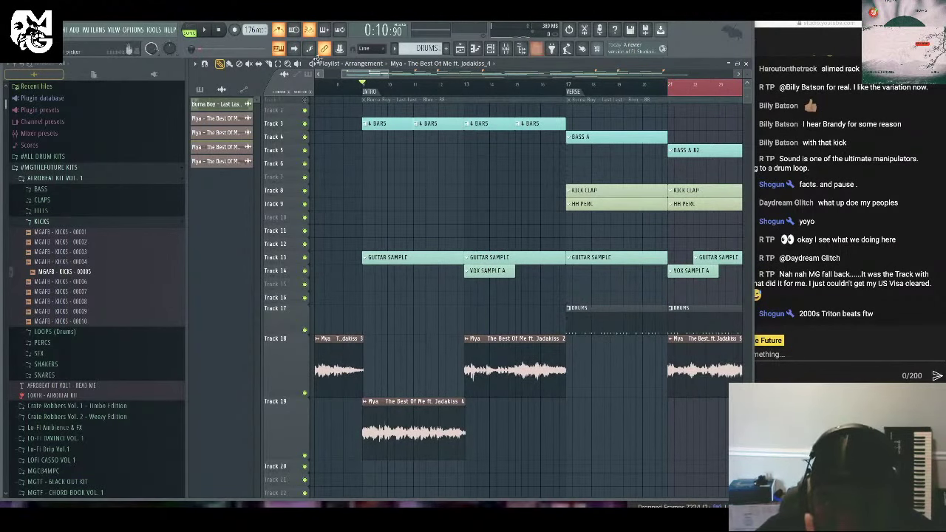
drag(383, 78, 356, 75)
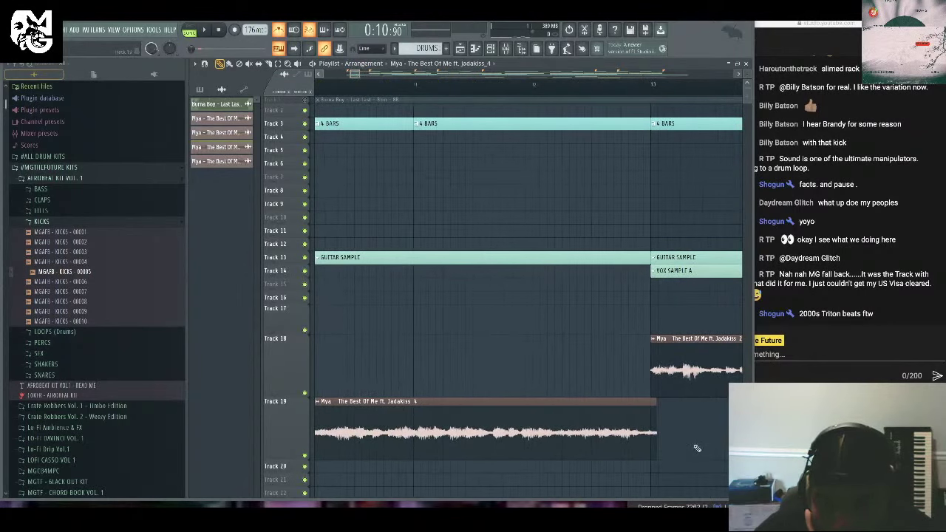
drag(654, 435, 648, 438)
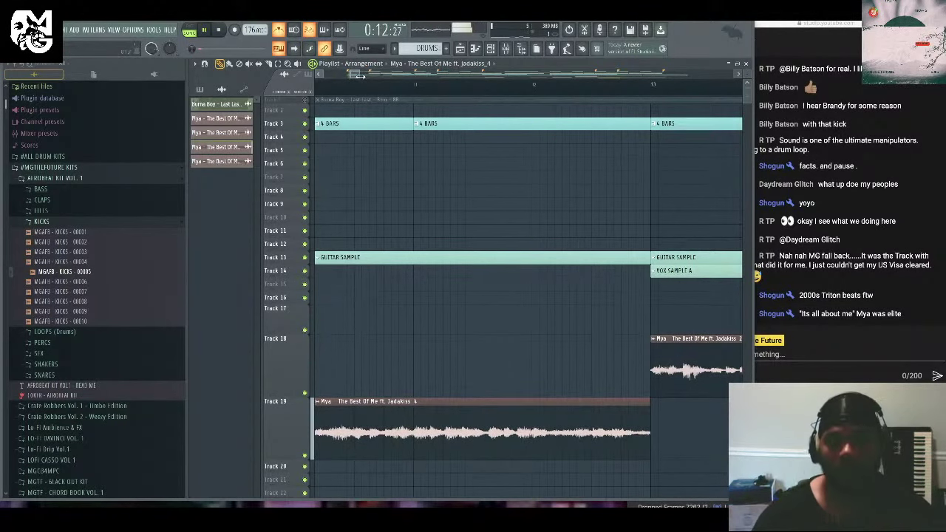
Play the intro from bar 9 and from bar 13 to check the sample clips.
scroll(357, 76, down, 5)
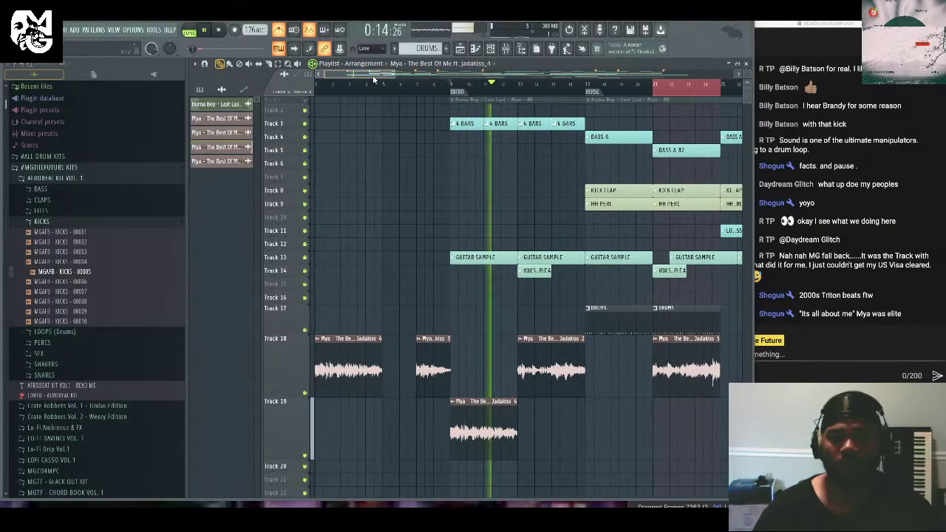
click(450, 84)
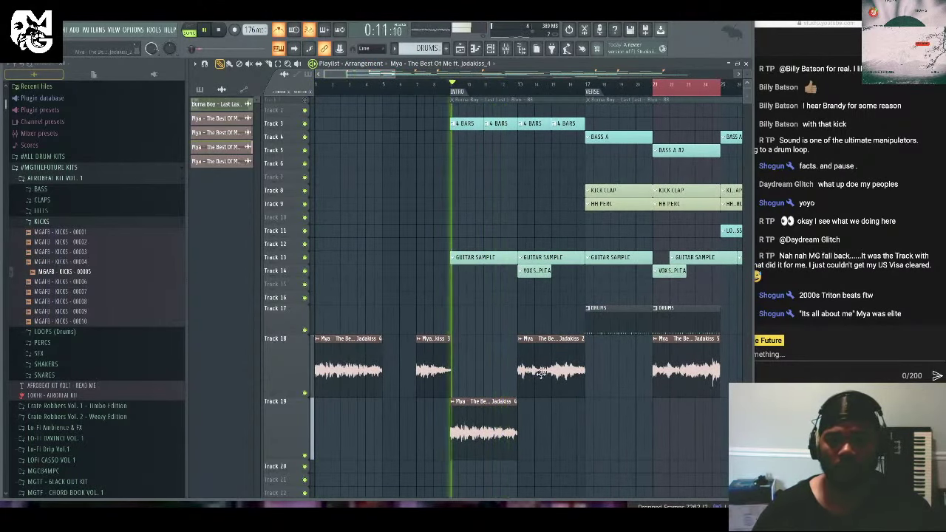
click(518, 369)
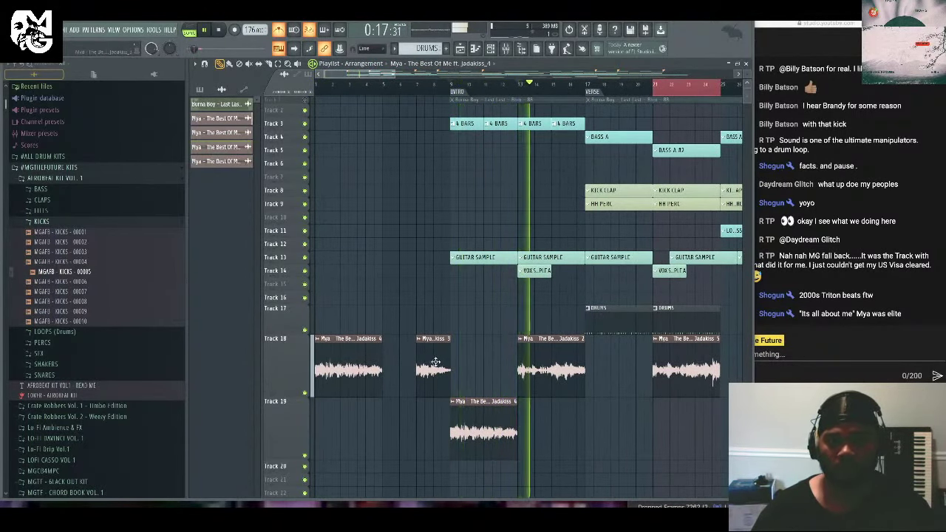
Move the Jadakiss_3 clip to bar 19 on Track 19 and place the first half of the sliced Jadakiss_4 clip at bar 17.
drag(436, 362, 637, 441)
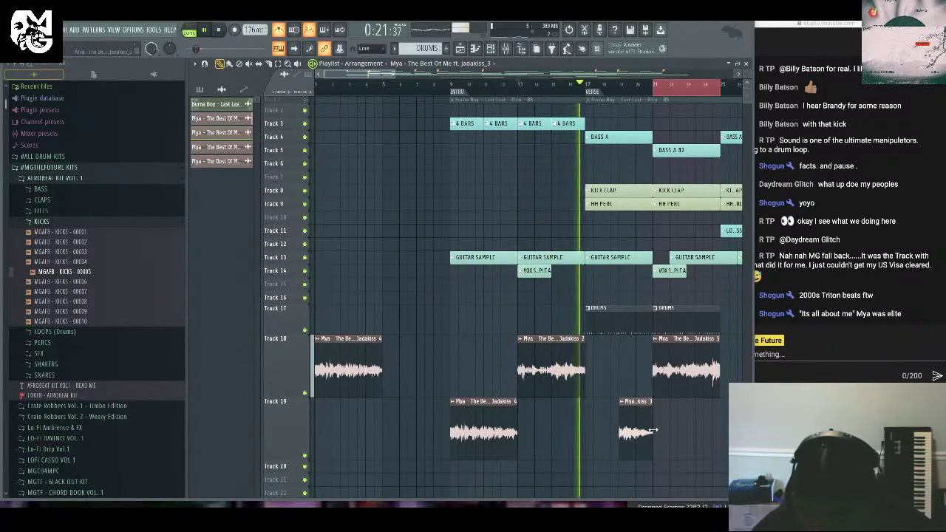
key(space)
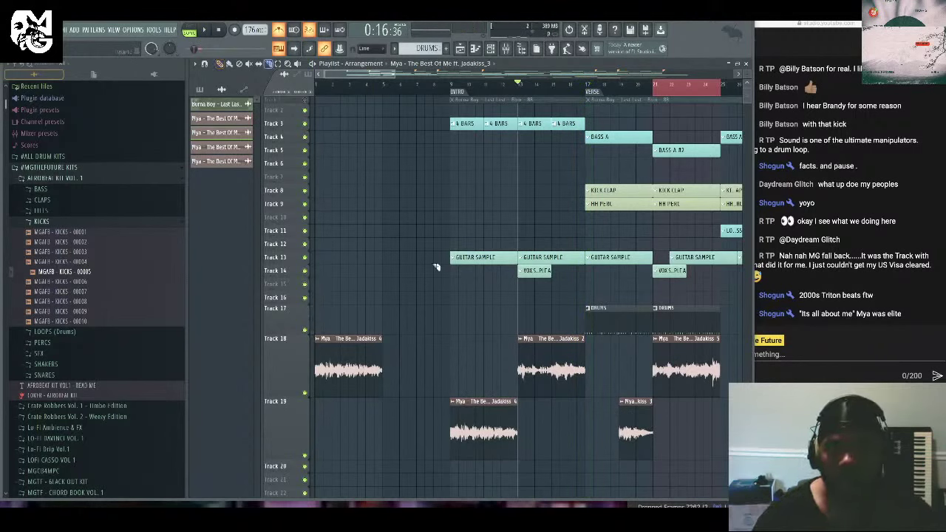
click(585, 436)
key(space)
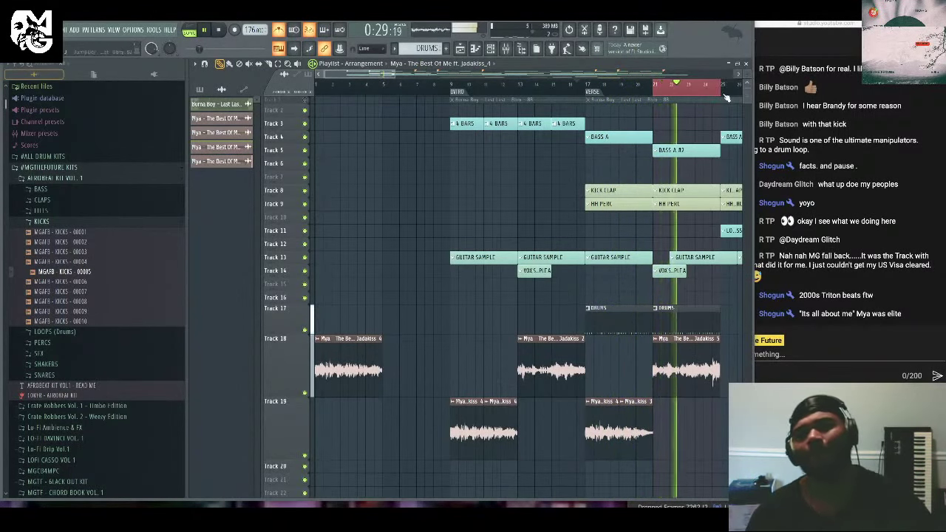
Set the loop selection to bars 17 through 25, deselect the clips and stop playback.
drag(653, 89, 590, 95)
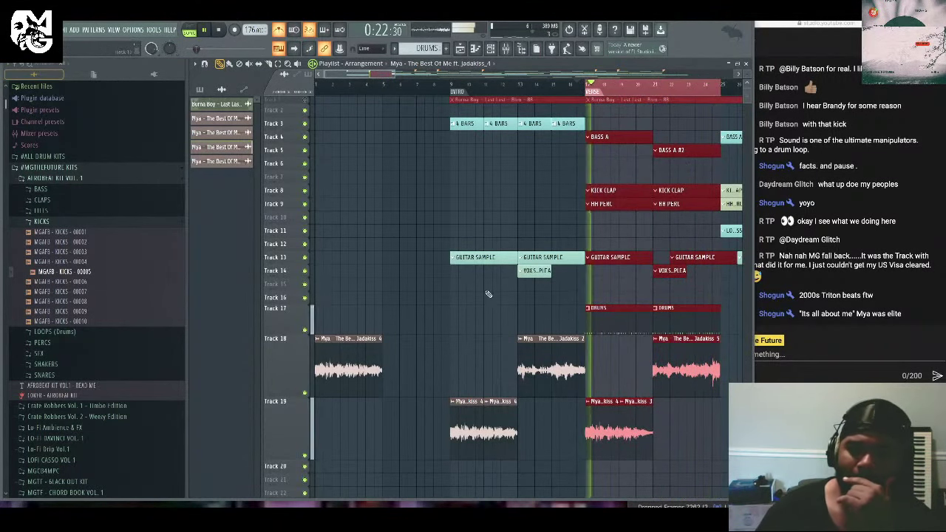
click(646, 473)
key(space)
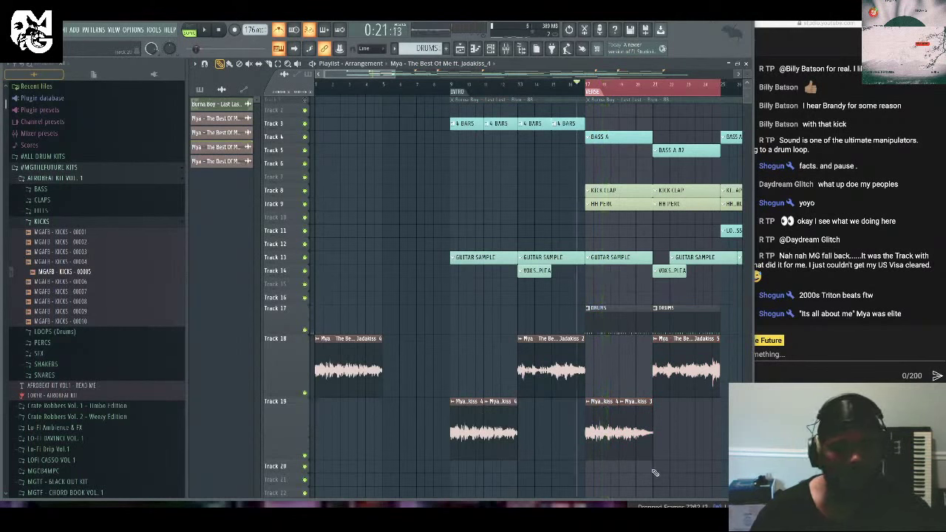
Move the Track 19 clips at bars 17 and 9 up to the same bars on Track 18.
click(595, 432)
drag(595, 379, 593, 363)
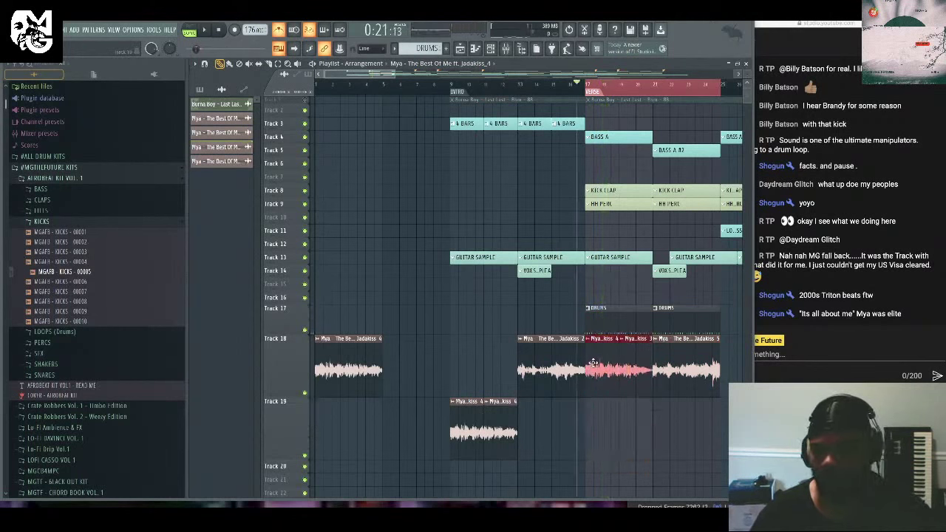
drag(535, 466, 434, 440)
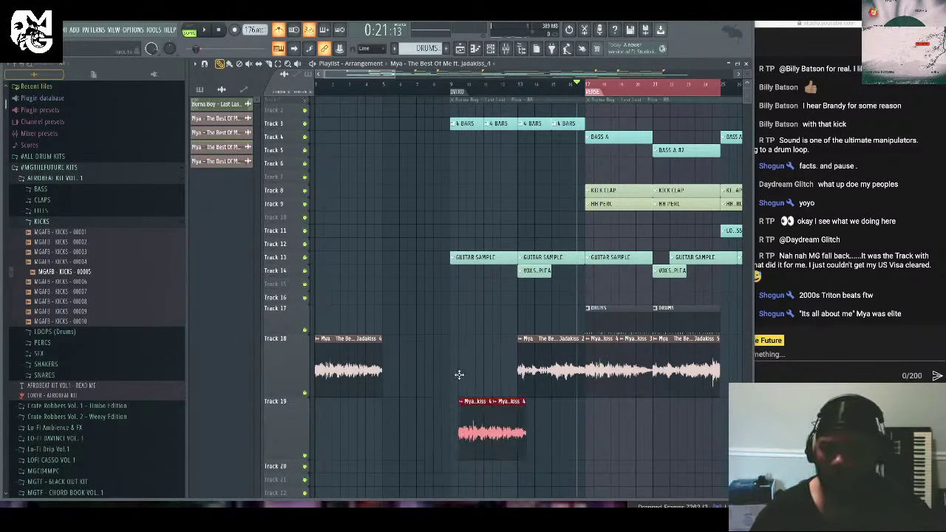
drag(459, 374, 451, 364)
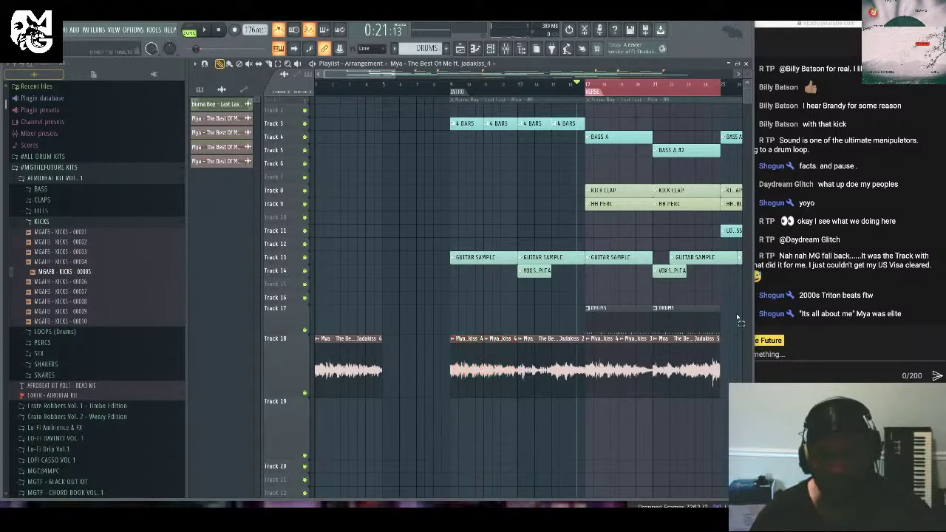
Copy the two DRUMS clips on Track 17 to bars 9 through 17 under the intro.
drag(737, 318, 502, 324)
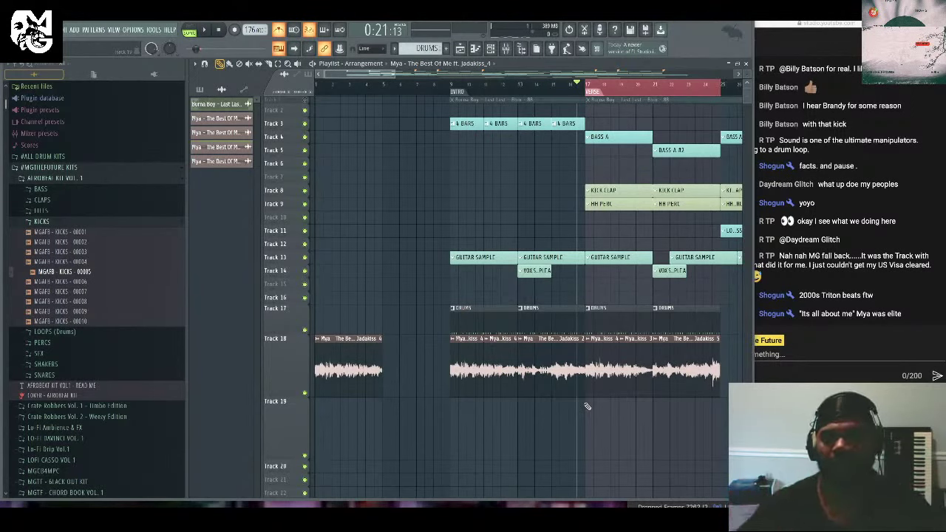
Deselect the current range and set the playlist time selection to bars 9 through 25, covering the intro and verse.
key(ctrl+d)
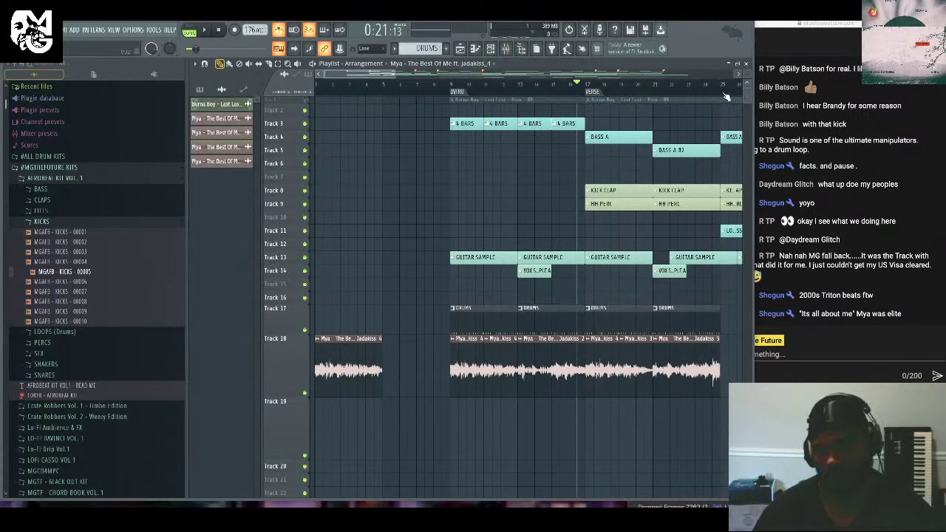
drag(726, 96, 472, 107)
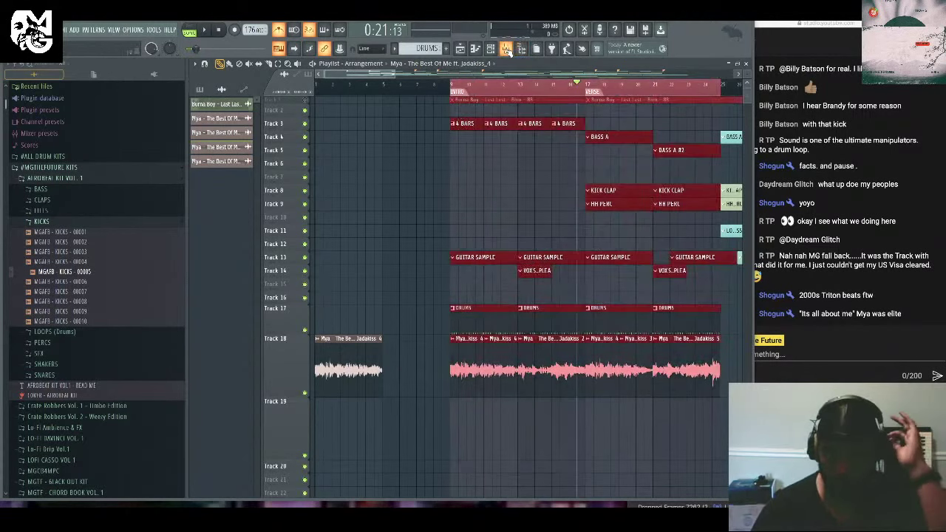
Clear the old sample from Edison on the Master mixer track and set its recording mode to On play.
click(506, 49)
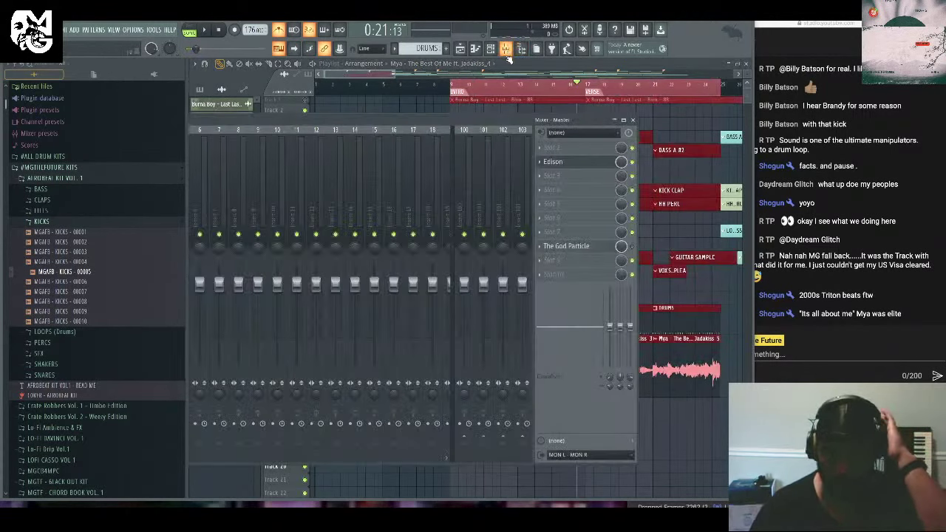
click(596, 162)
click(245, 162)
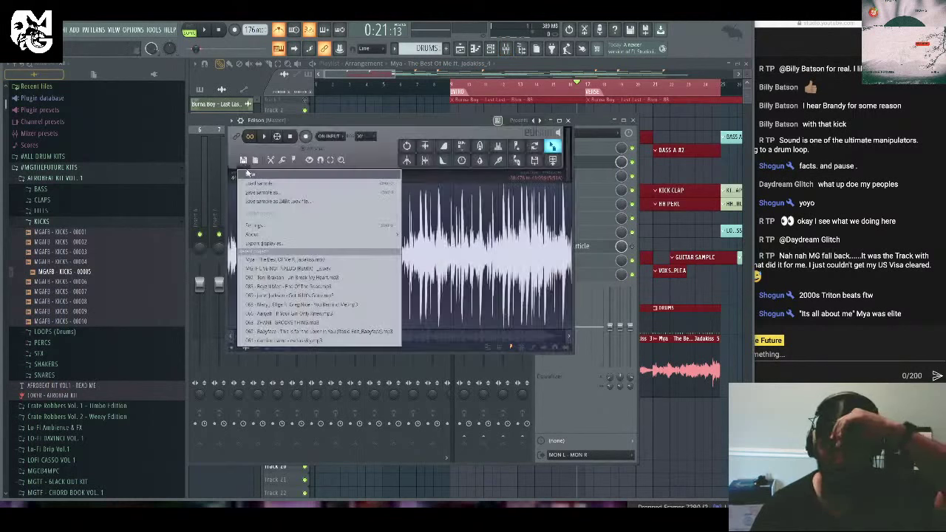
click(257, 178)
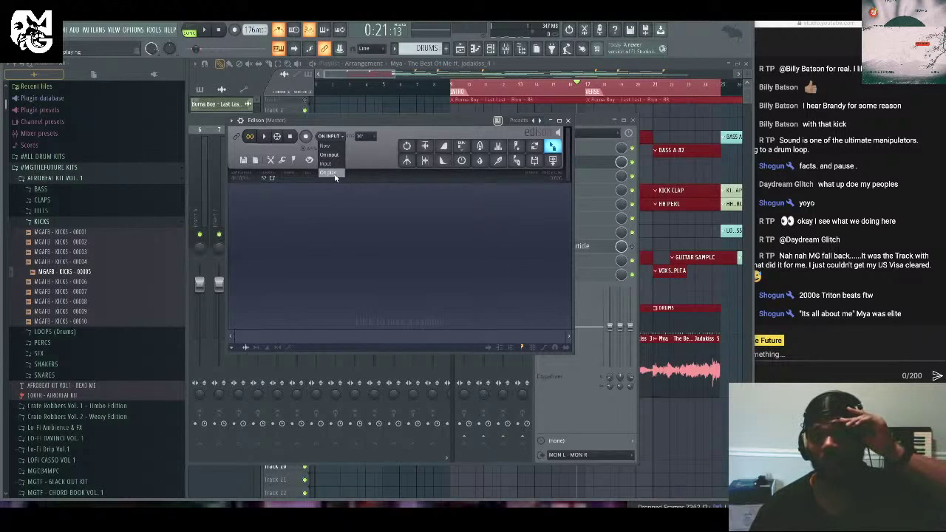
Deselect the clips in the playlist and mute the DRUMS on Track 17.
click(741, 300)
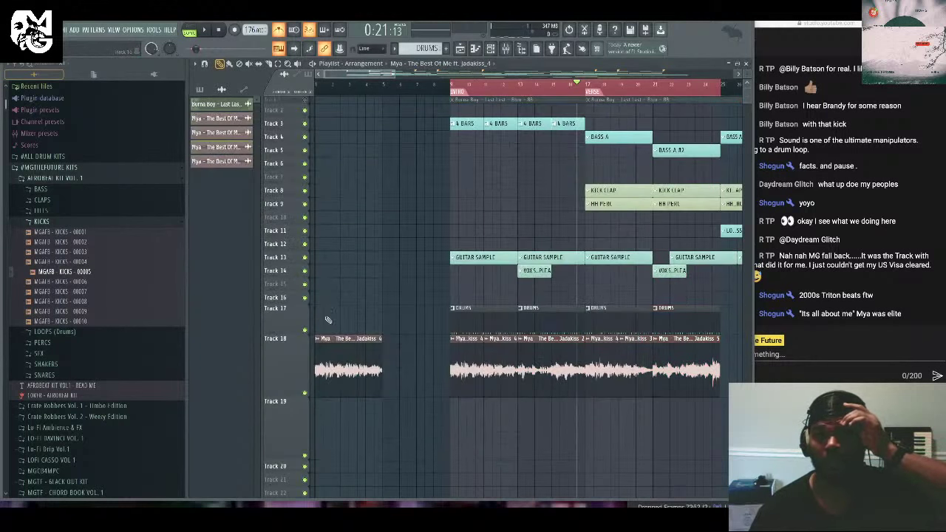
click(306, 329)
Try recording the Master output into Edison from bar 9, discarding the first take and starting a second one.
click(506, 49)
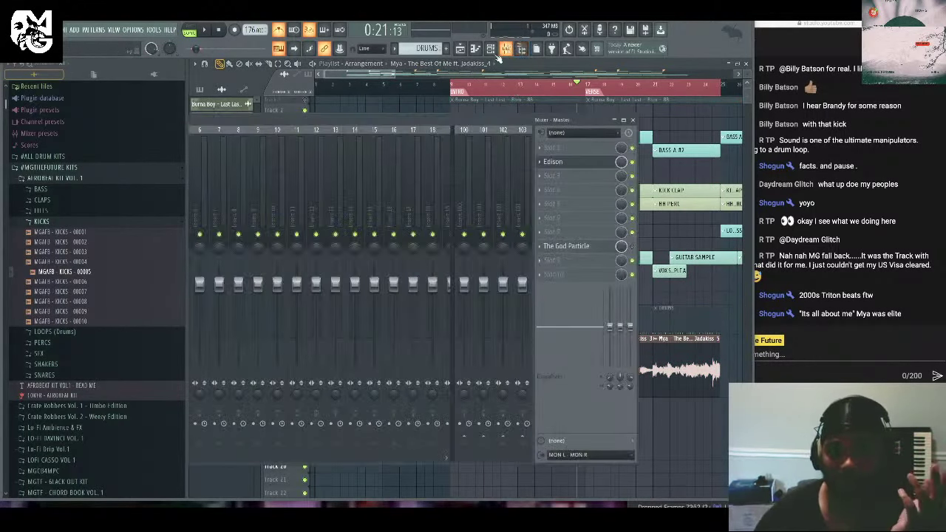
click(563, 161)
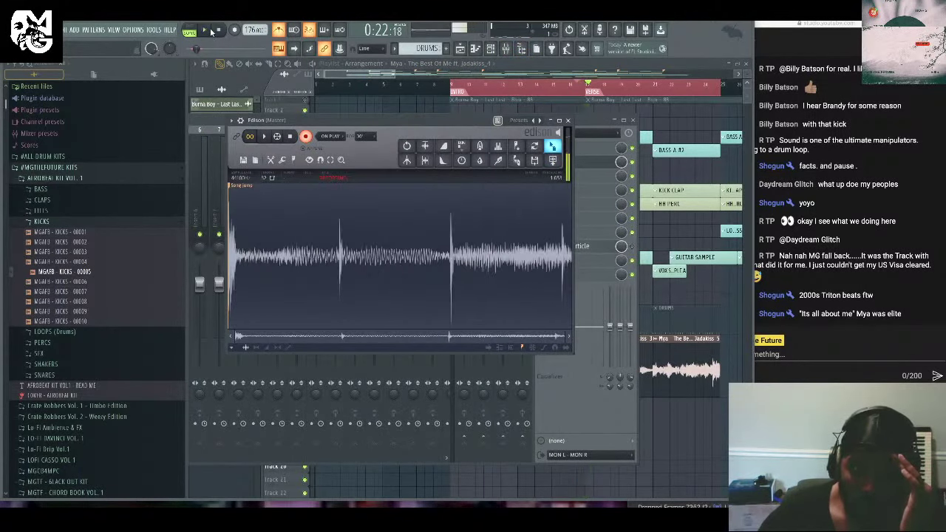
click(218, 31)
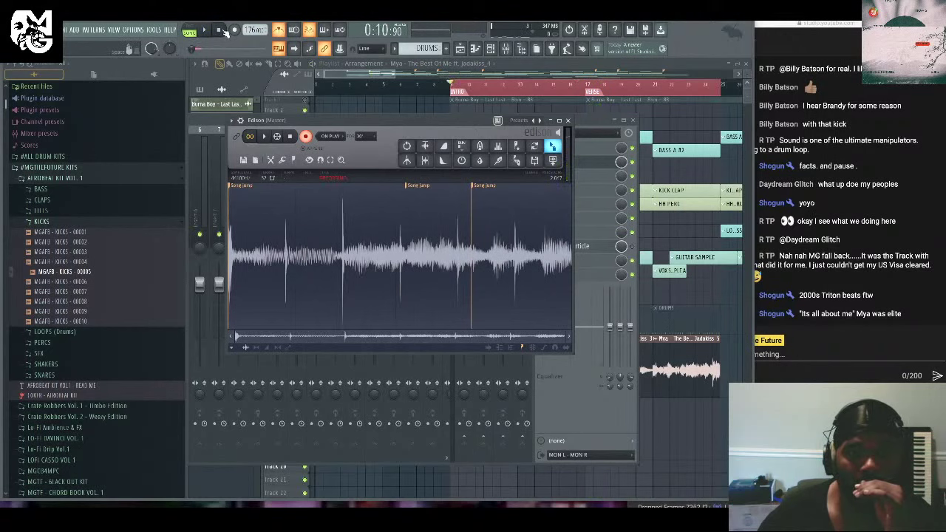
click(243, 160)
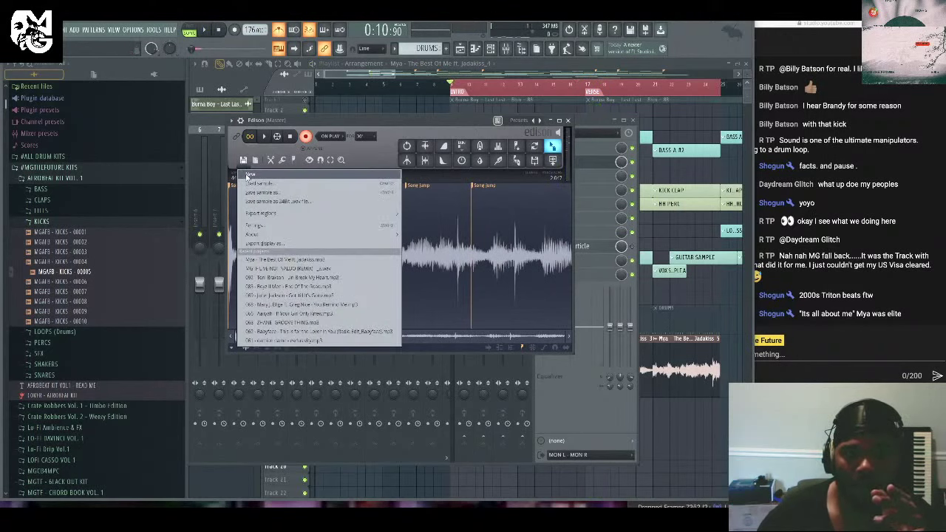
click(250, 174)
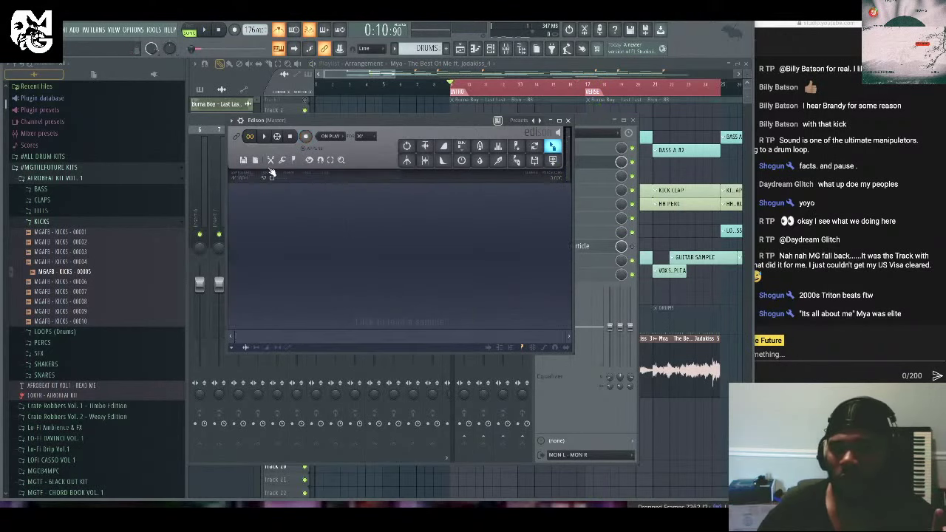
click(207, 31)
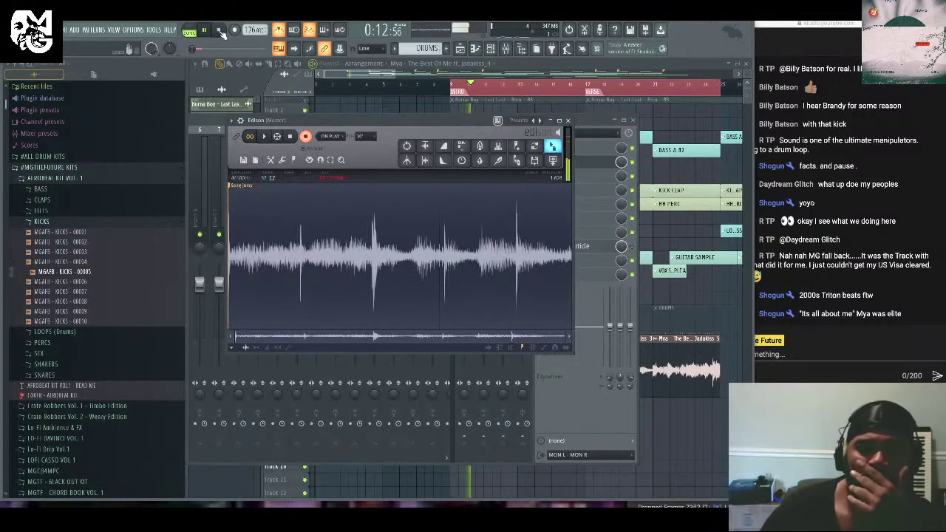
click(219, 31)
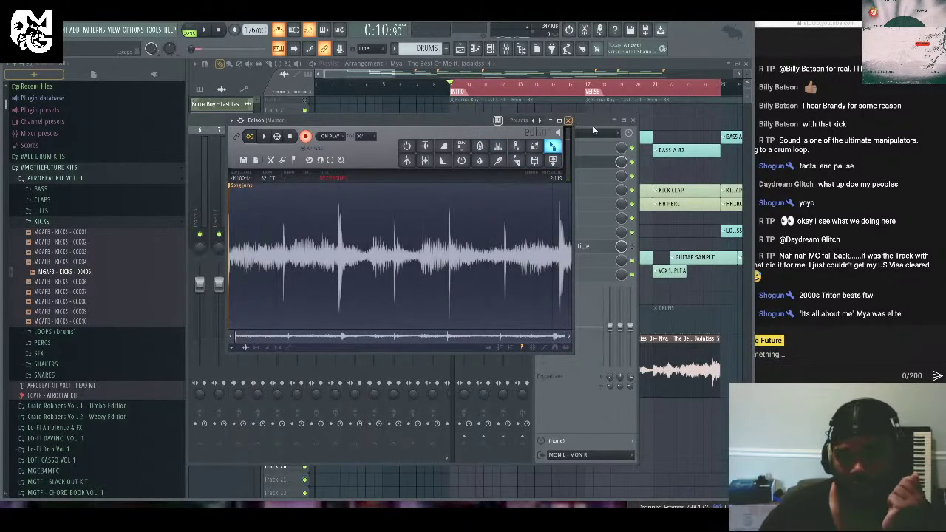
click(634, 121)
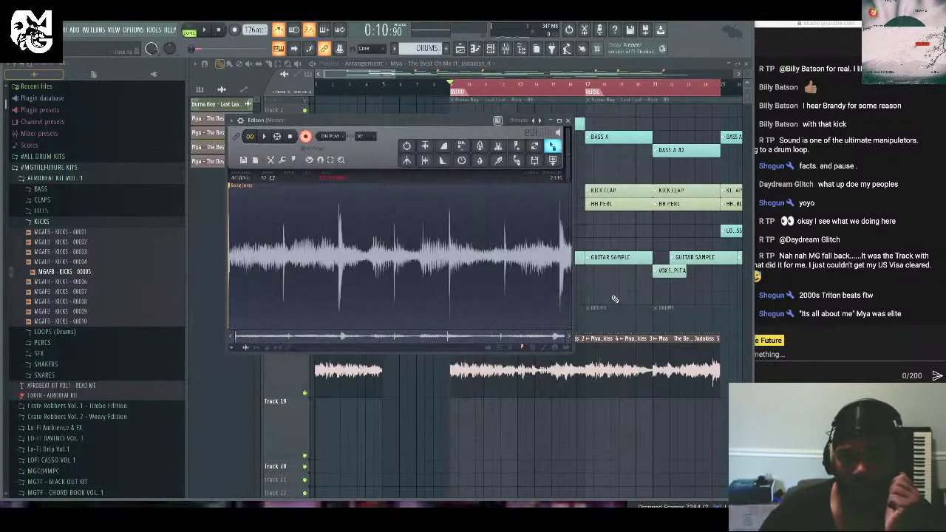
click(568, 121)
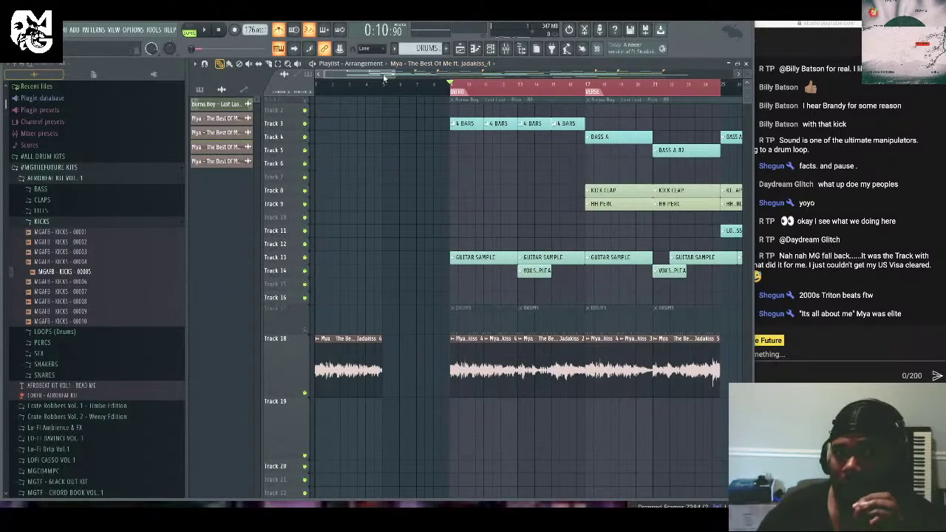
Turn off the metronome and play the intro, toggling the Track 17 drums to check the sample by itself.
scroll(384, 77, down, 3)
scroll(399, 181, down, 3)
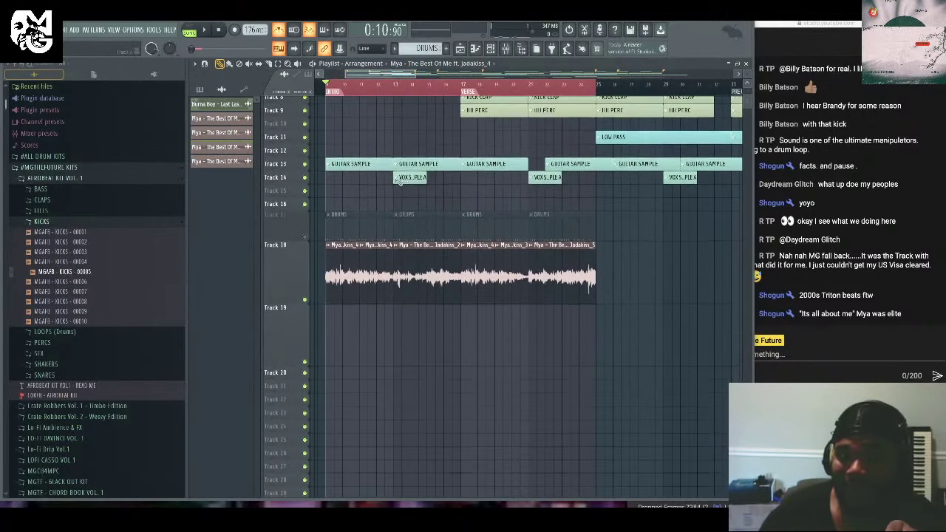
key(space)
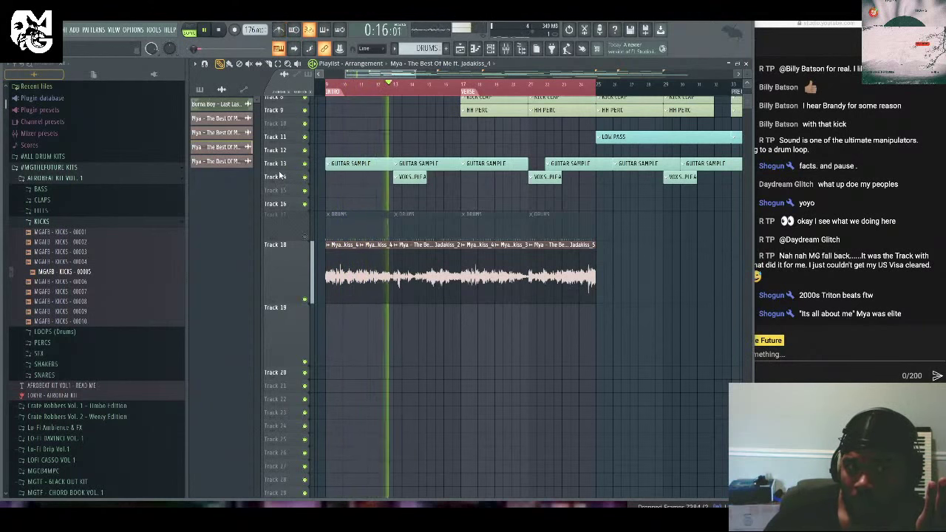
click(306, 236)
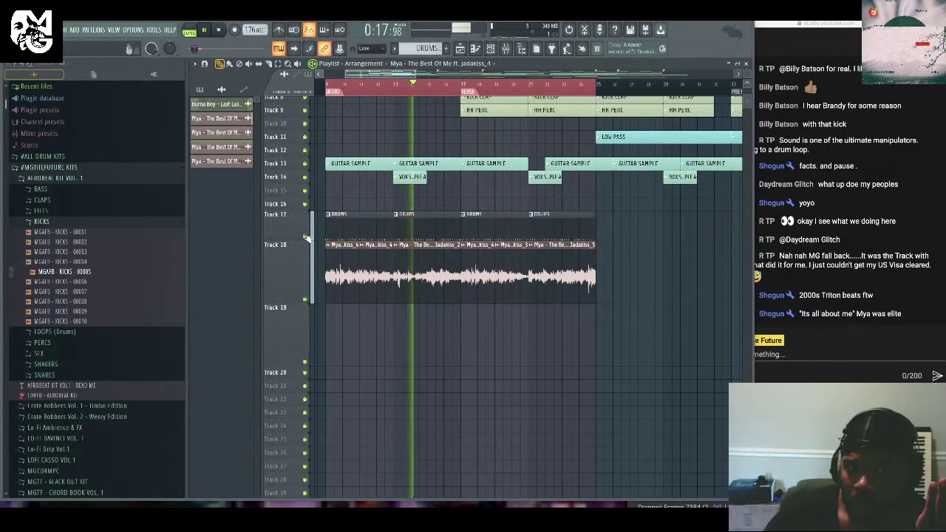
scroll(348, 194, up, 5)
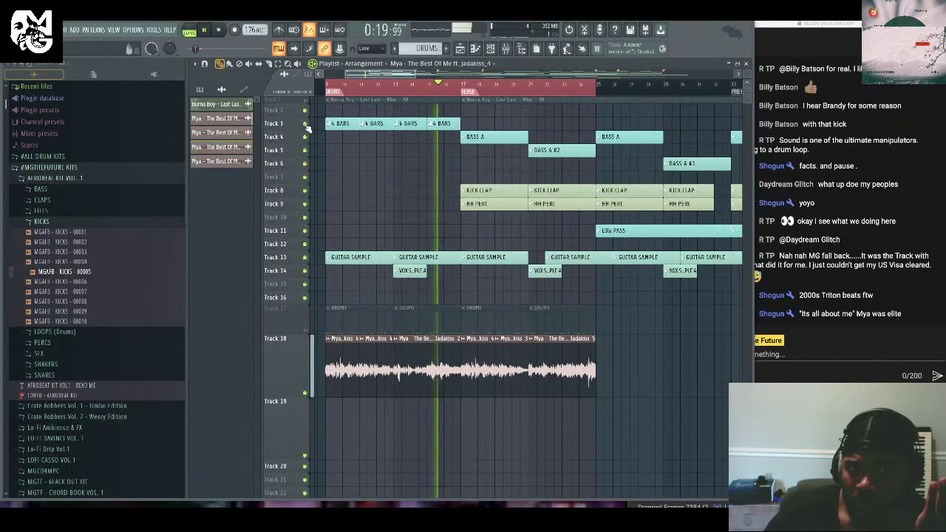
scroll(369, 203, down, 2)
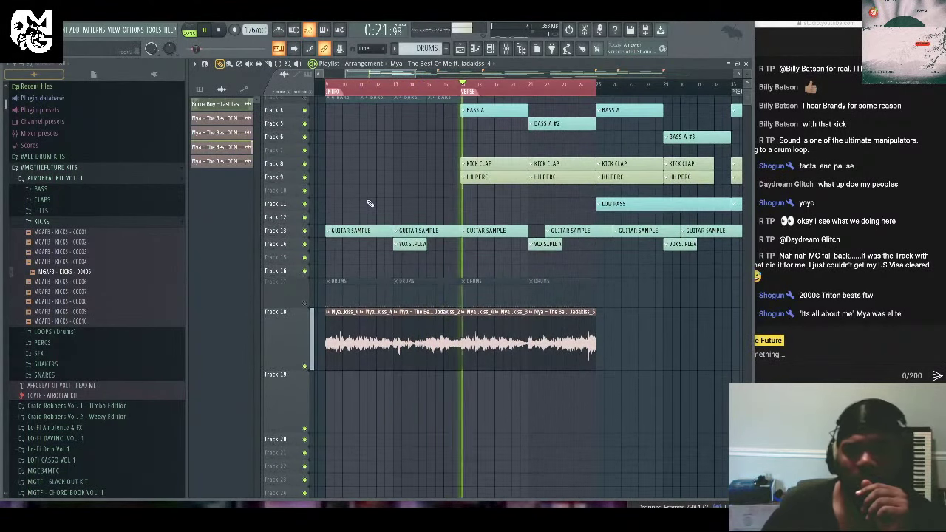
key(space)
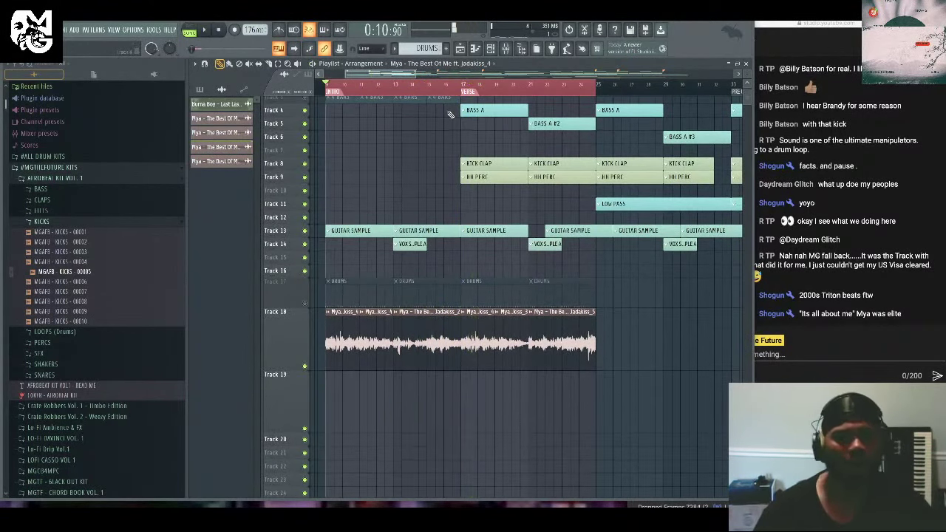
Clear the previous take in the Master's Edison and record a full pass of the bars 9 to 25 loop.
click(506, 48)
click(573, 164)
click(244, 161)
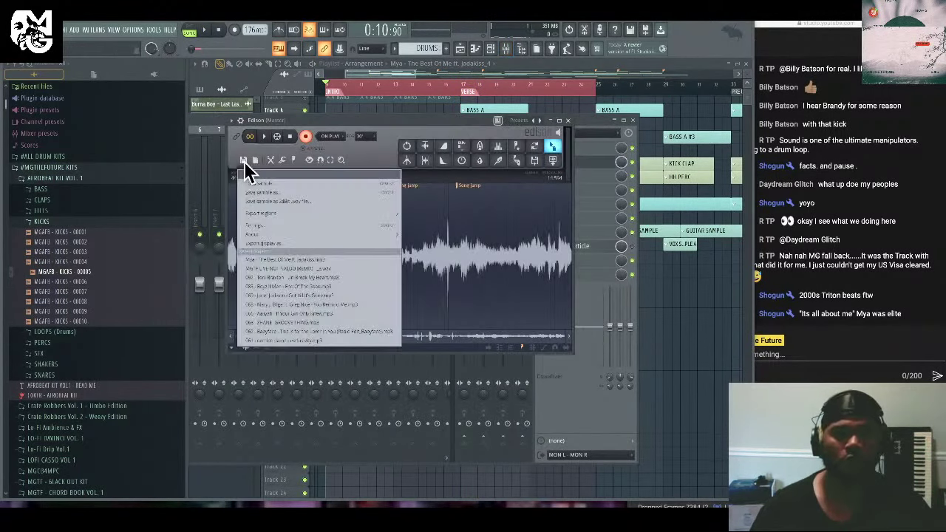
click(251, 175)
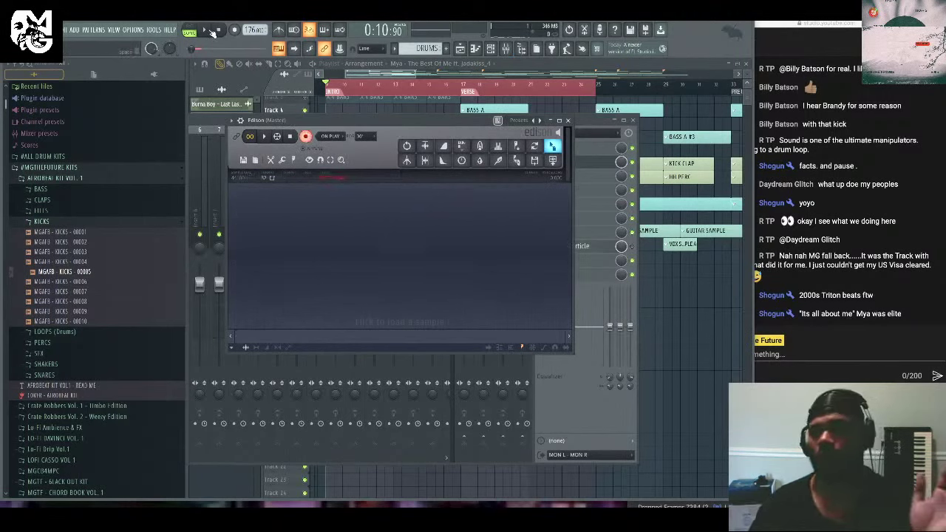
click(207, 30)
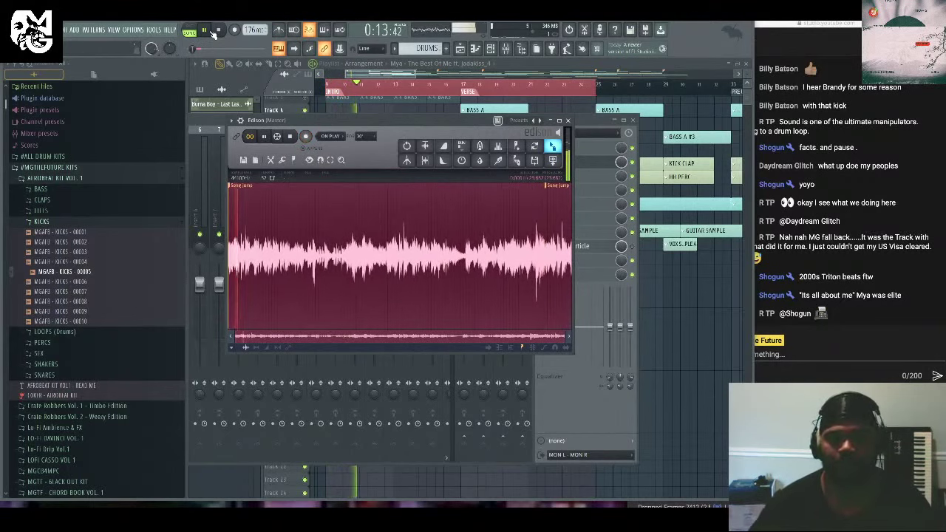
click(290, 136)
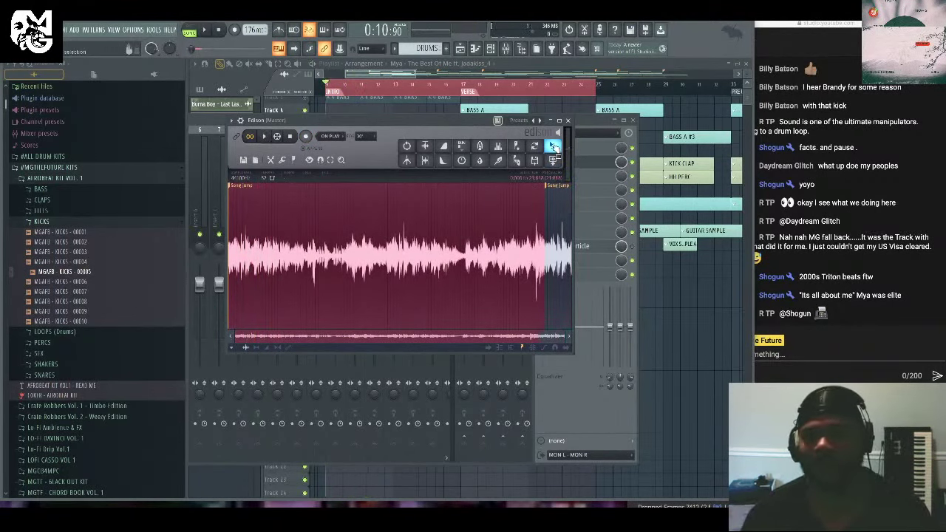
Place the take between the Song Jump markers on Track 19 at bar 9, mute Track 18 and unmute Track 17.
drag(553, 147, 470, 407)
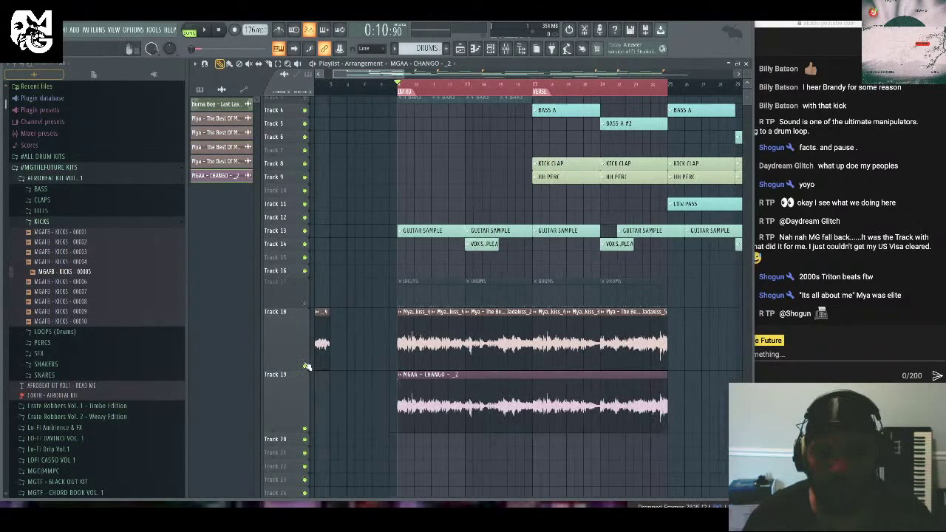
click(306, 366)
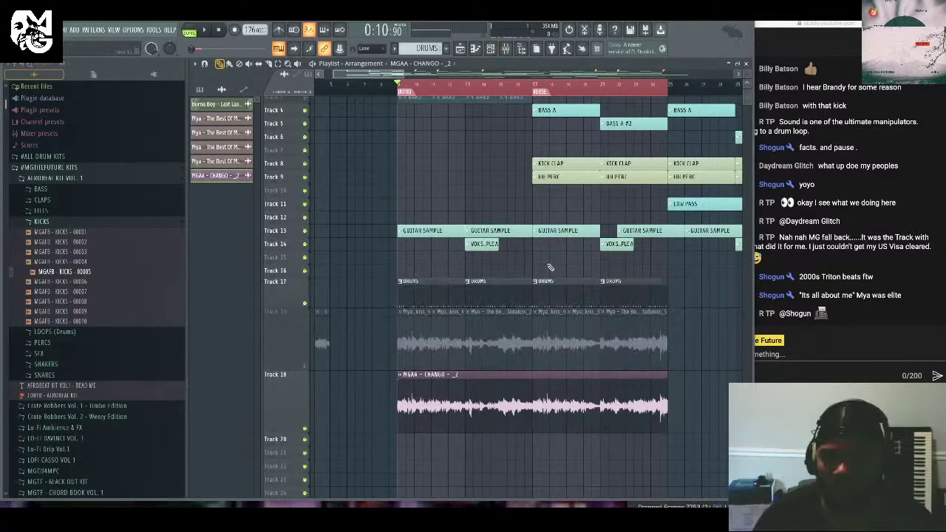
Route the MGAA - CHANGO - _2 channel to mixer track 16 and give the mixer track the channel's name during playback.
key(F6)
key(space)
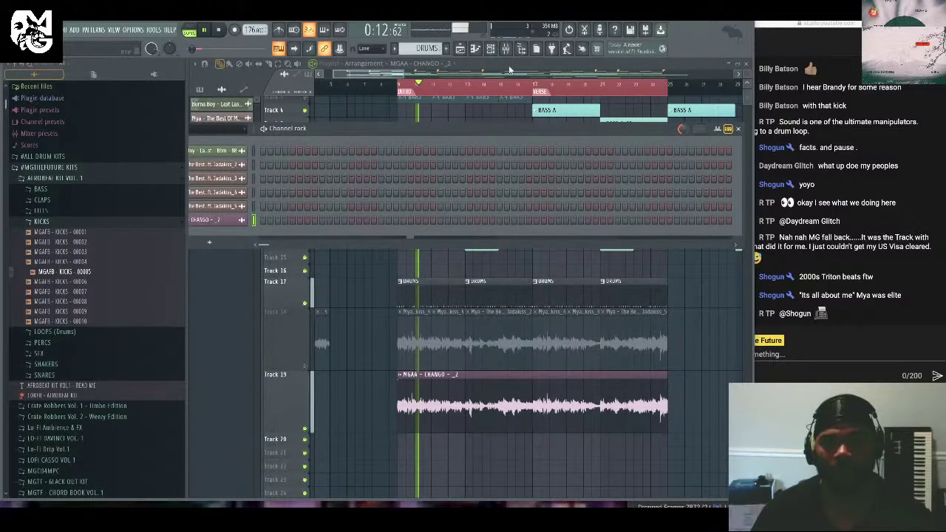
key(F9)
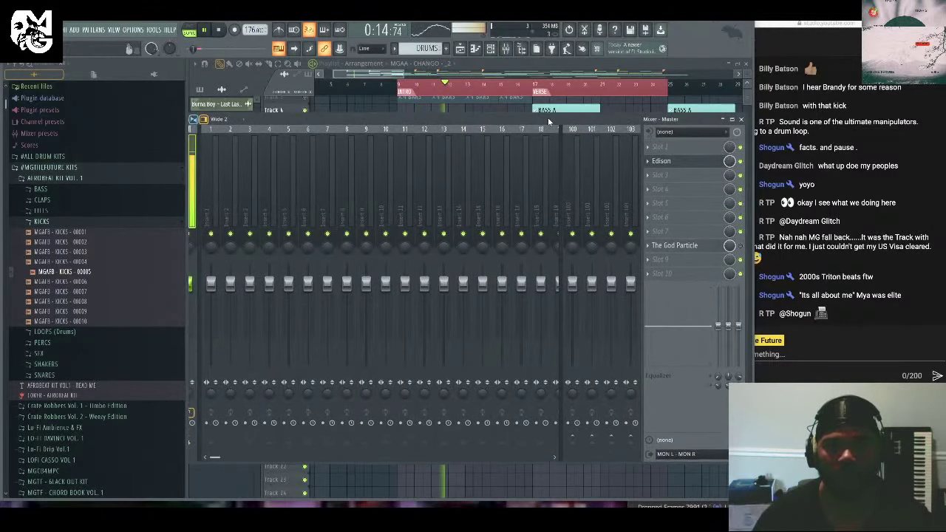
right_click(518, 128)
click(587, 215)
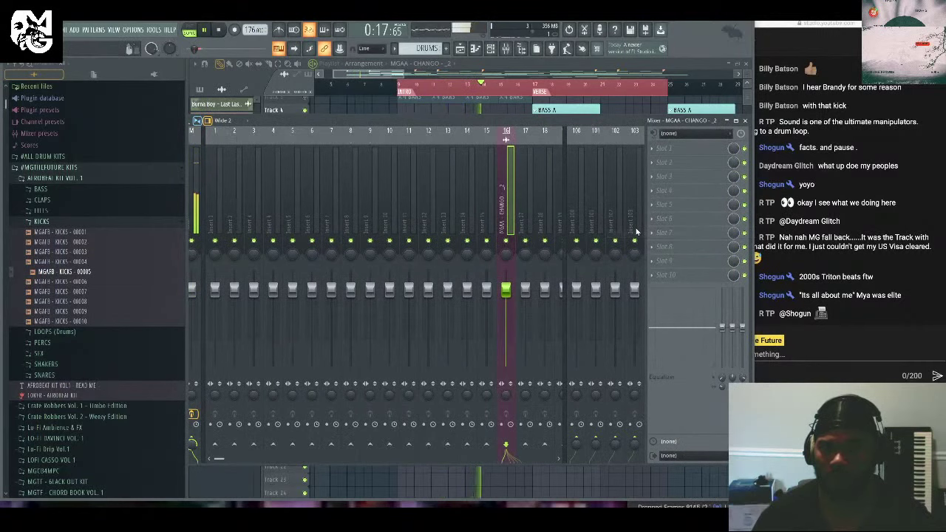
Load Neutron 4 in slot 1 of the MGAA - CHANGO - _2 mixer track and run its assistant on the playing audio.
click(653, 150)
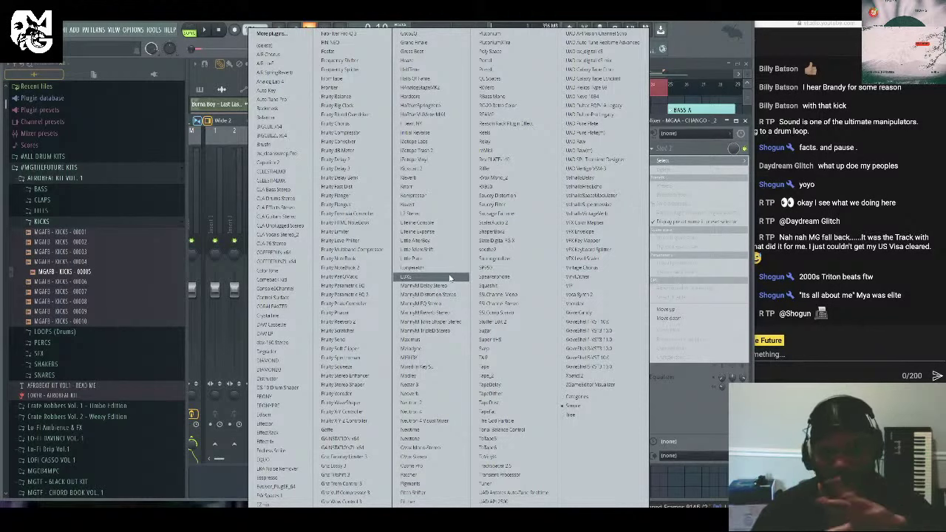
click(439, 412)
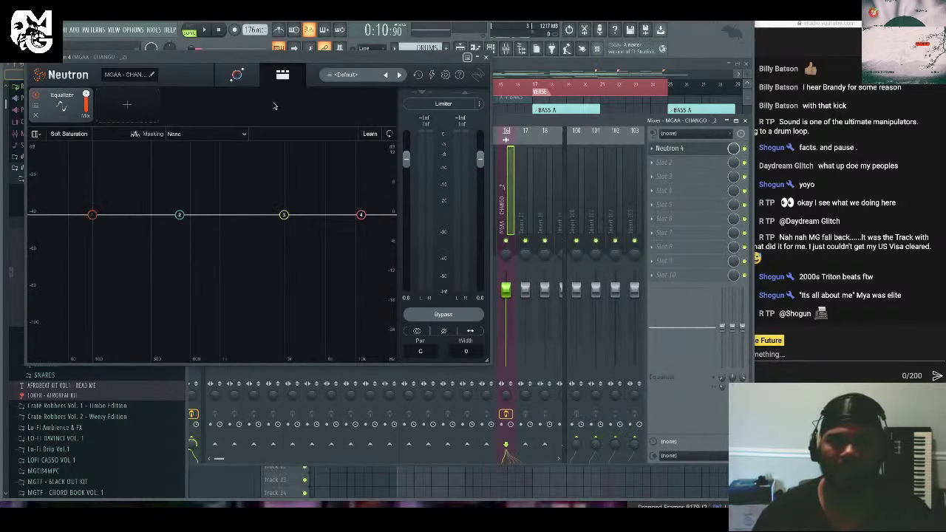
click(236, 74)
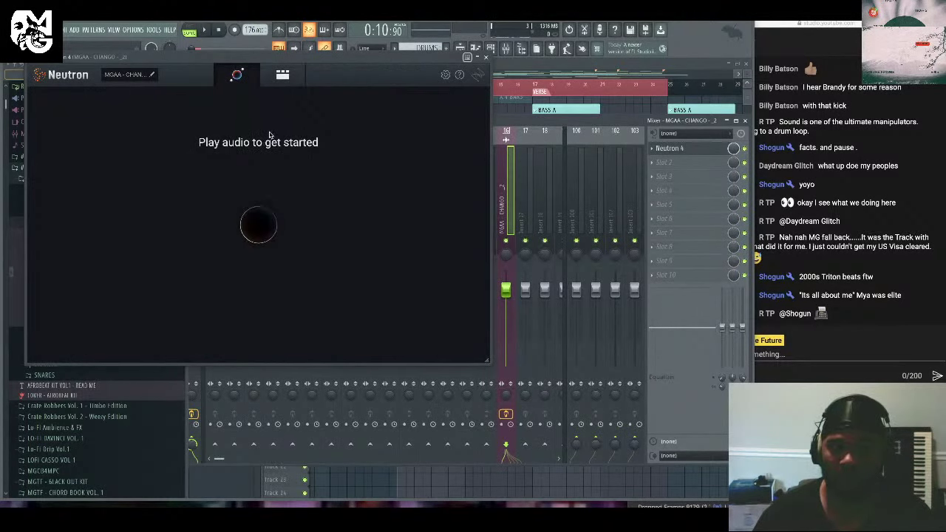
key(space)
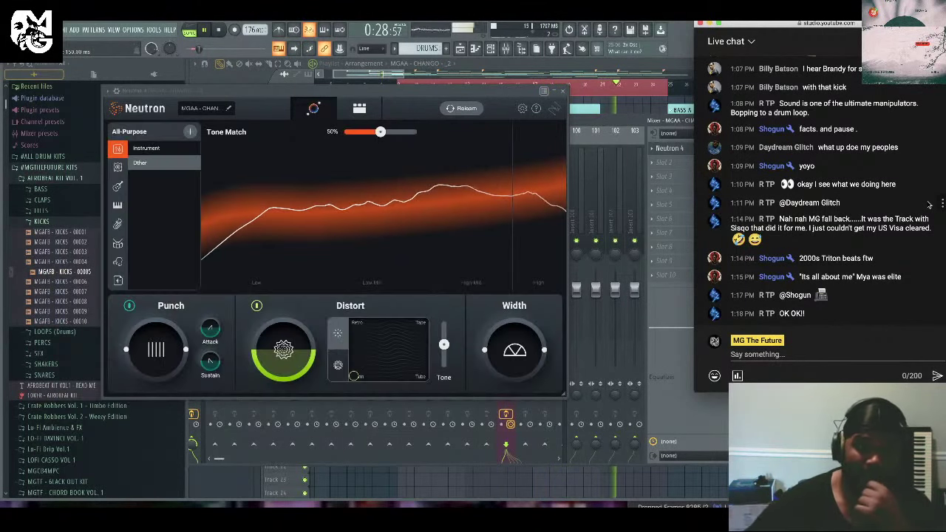
Set Neutron's Tone Match target to the custom reference starting with "Em - 152 - Sorry Not Sor".
click(118, 279)
click(161, 207)
click(172, 193)
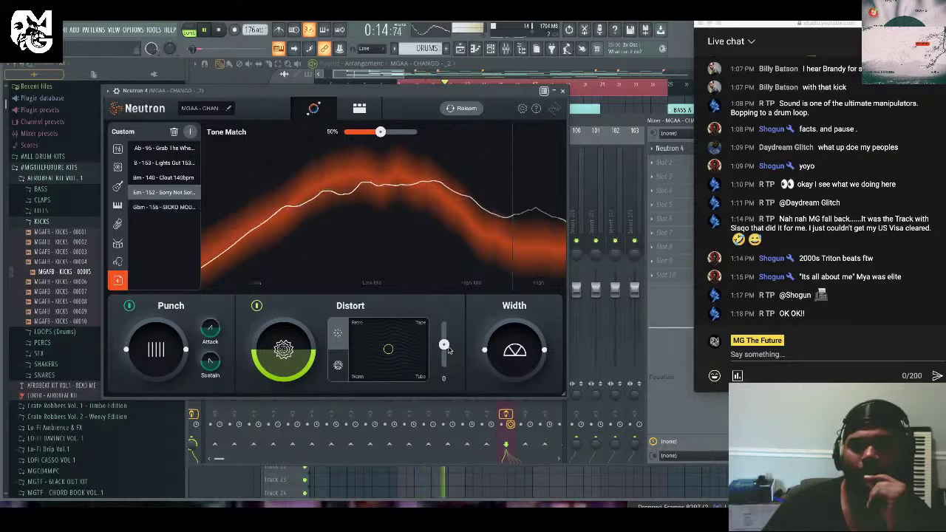
Adjust the Tone slider of Neutron's Distort module plus the Punch and Width amounts while listening, and close the plugin.
drag(446, 356, 445, 354)
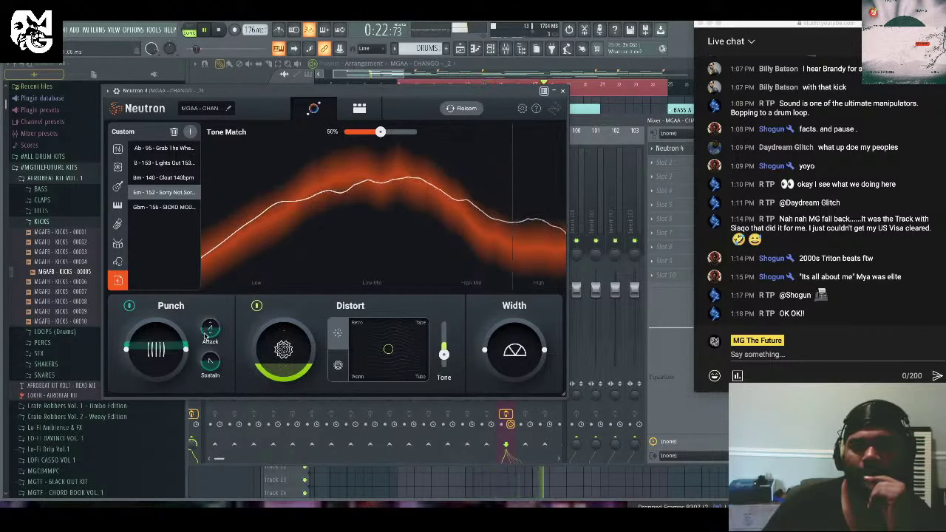
drag(523, 365, 553, 350)
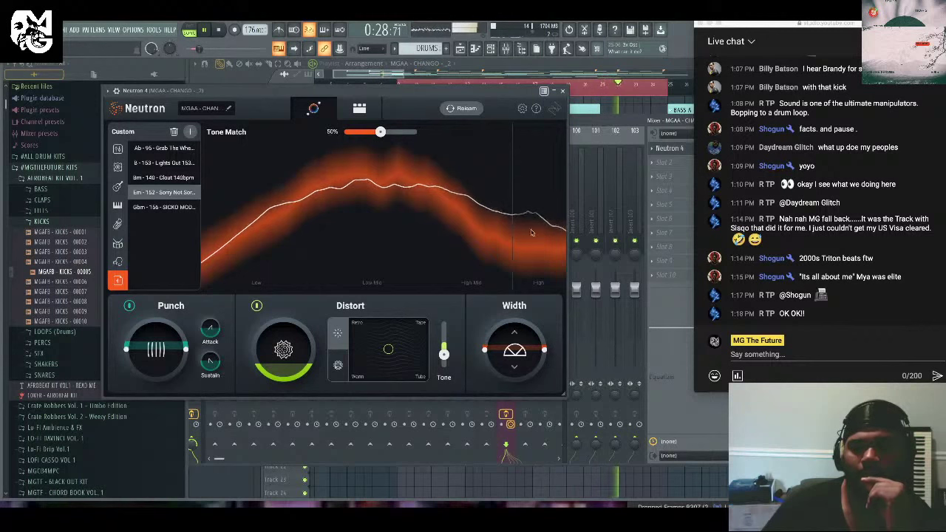
click(561, 91)
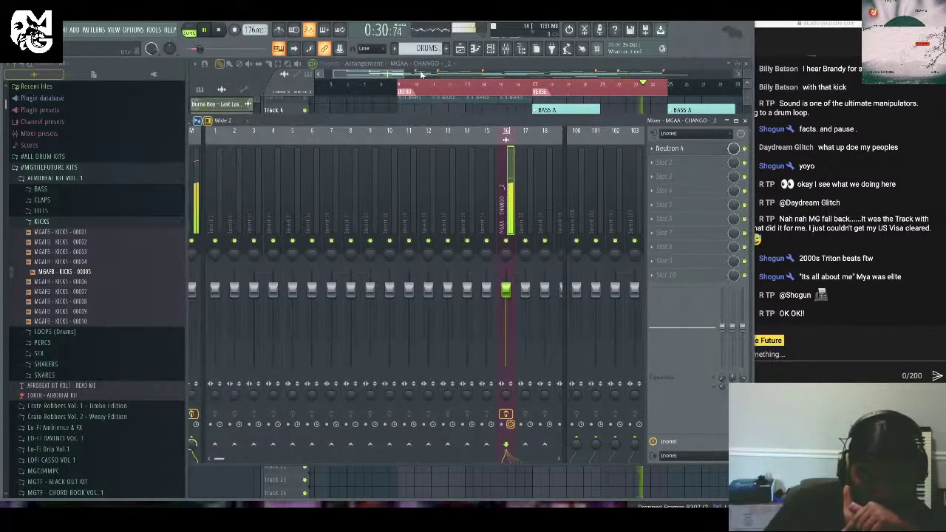
Slice the MGAA - CHANGO - _2 clip on Track 19 at bar 13 and make a time selection over bars 9 to 13.
click(388, 76)
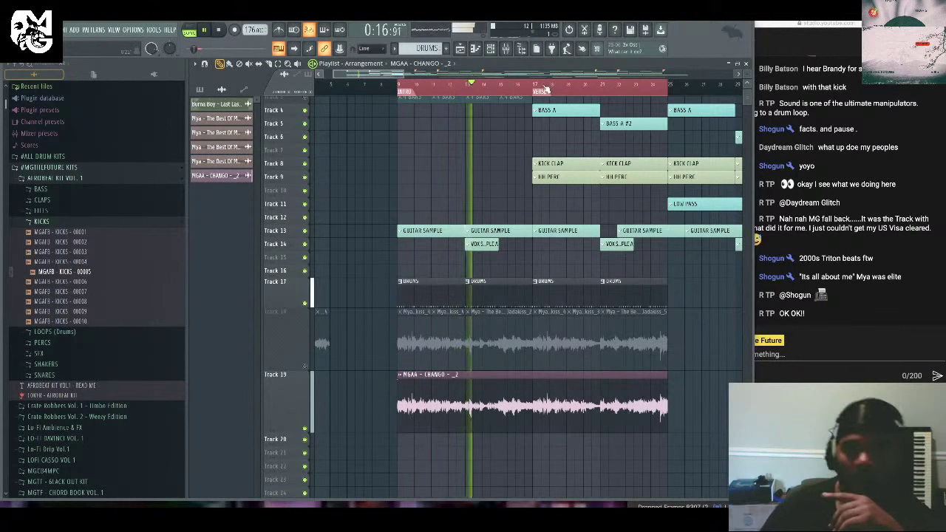
drag(387, 75, 335, 74)
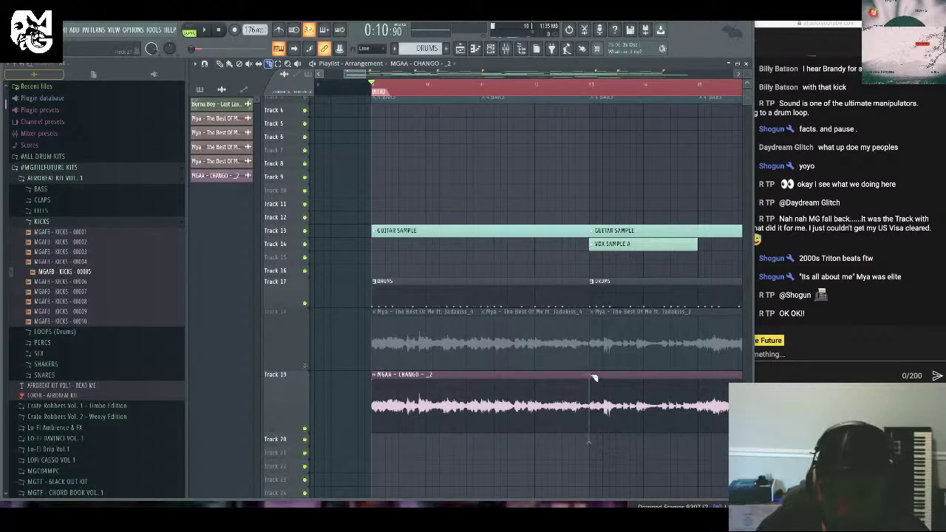
drag(586, 88, 381, 95)
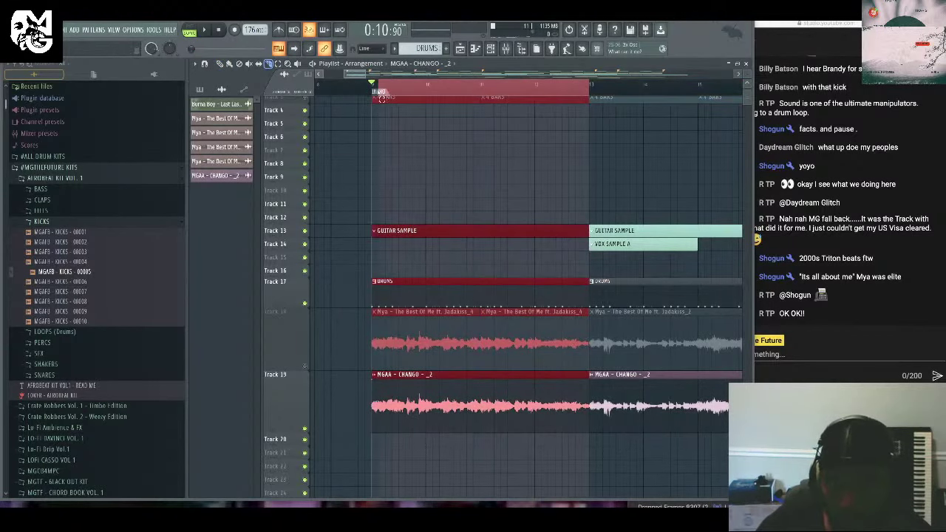
Play the selected bars and repeatedly audition the clip from bar 12 to locate the part worth chopping.
key(space)
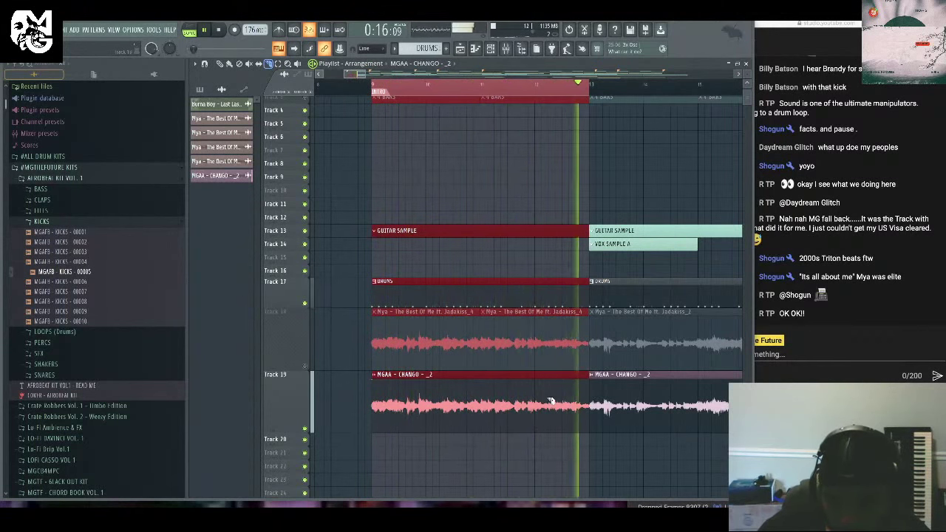
click(533, 86)
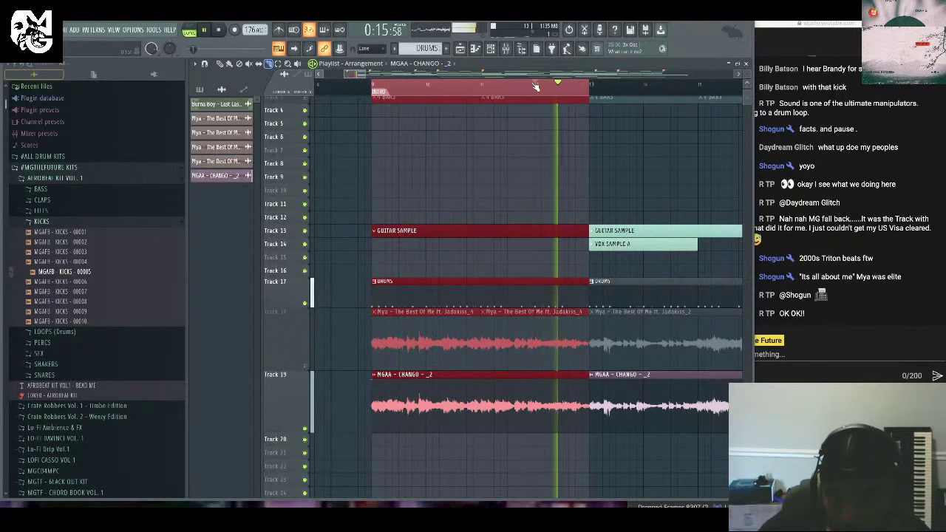
click(534, 86)
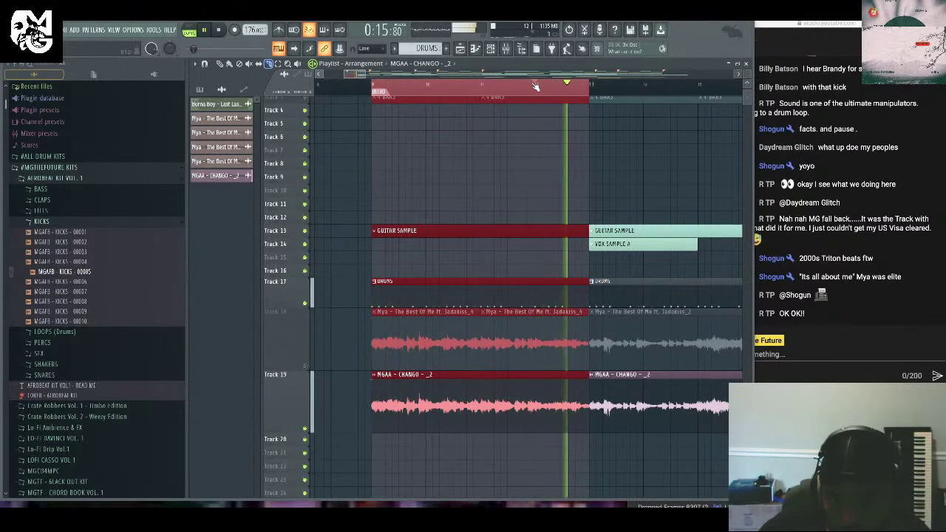
click(535, 86)
click(535, 86)
click(535, 86)
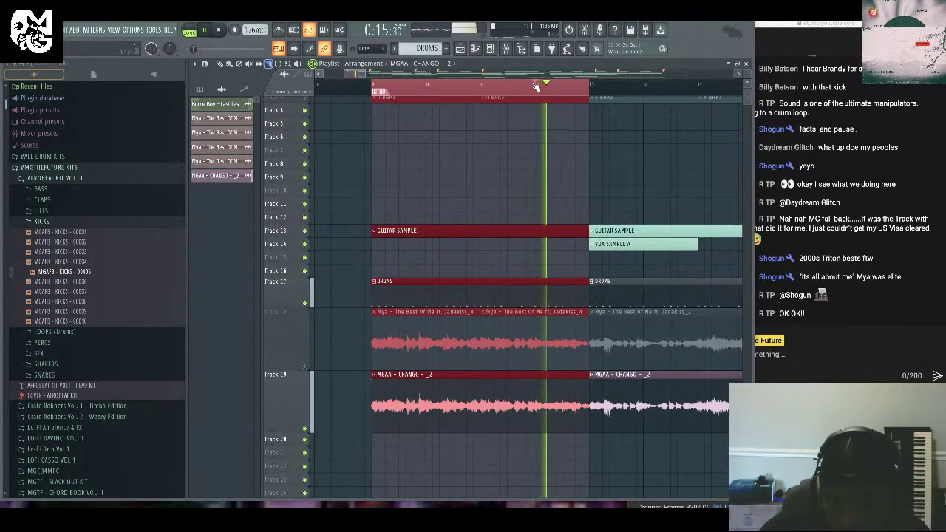
click(534, 86)
click(535, 86)
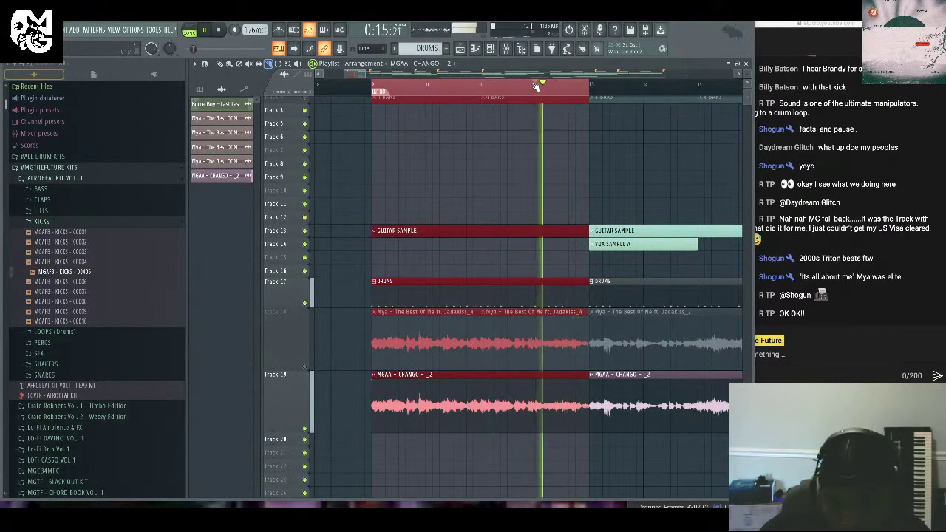
click(534, 86)
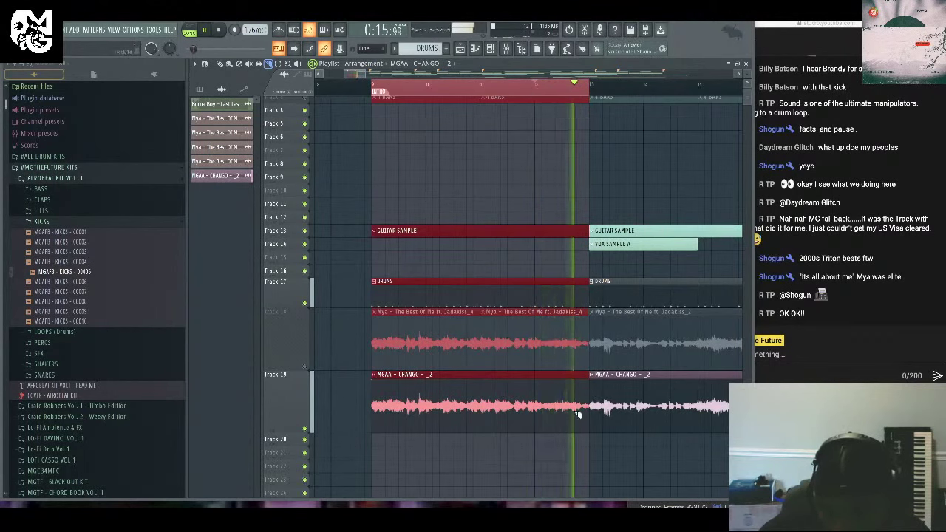
key(space)
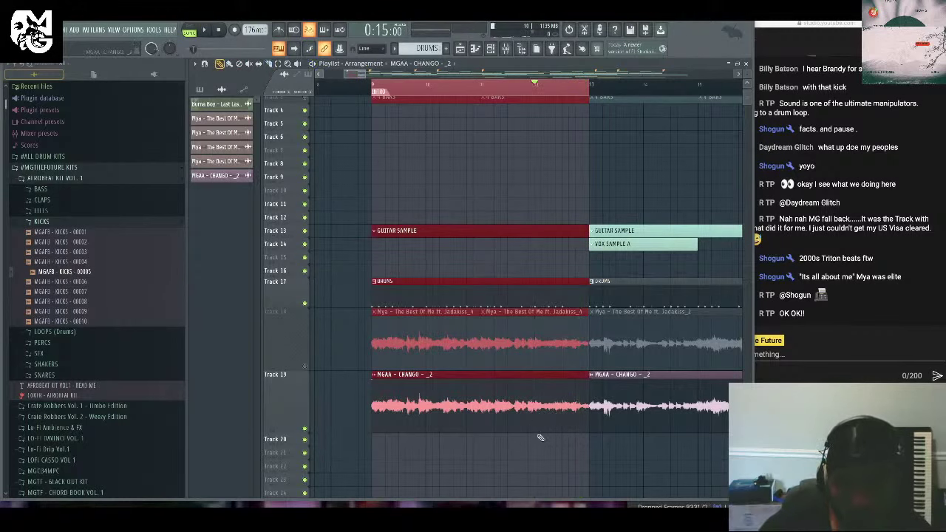
Slice the Track 19 clip at beats 2 and 3 of bar 12 and move the short slice down to Track 20.
scroll(568, 430, down, 2)
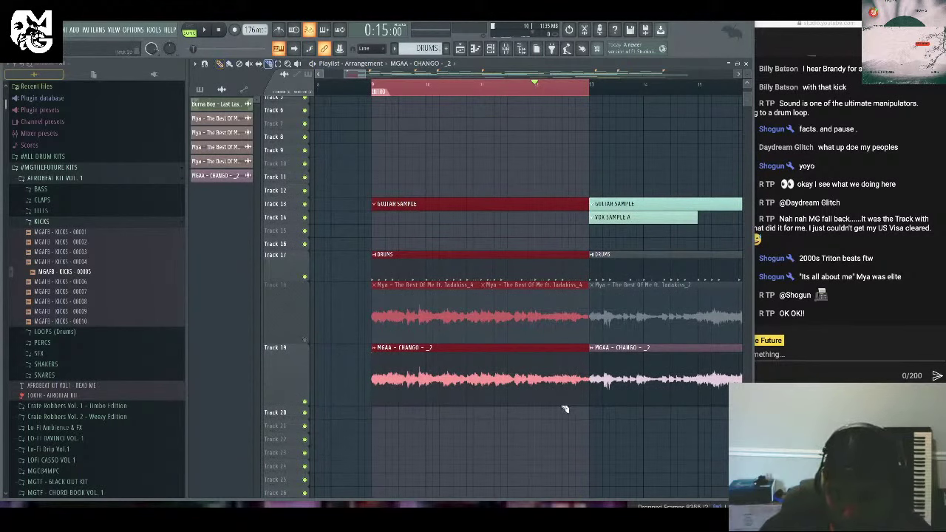
drag(563, 340, 563, 342)
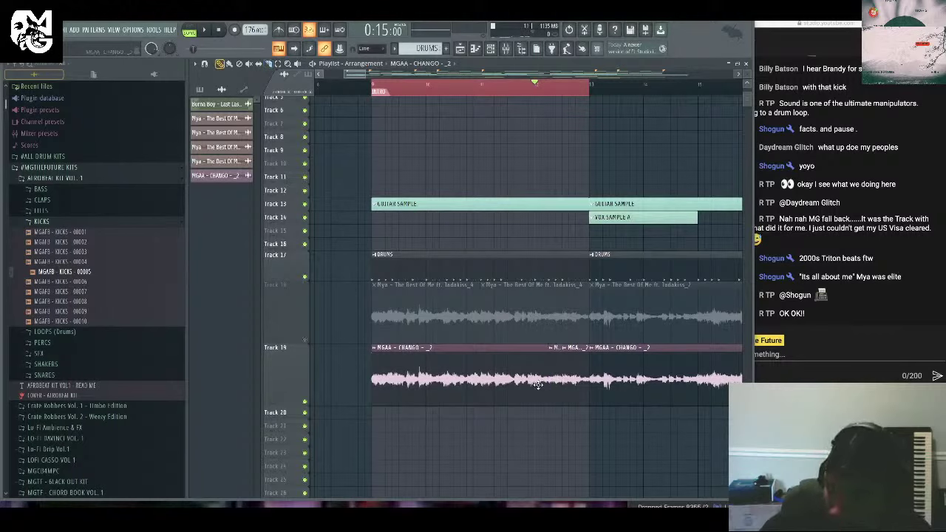
drag(538, 405, 553, 423)
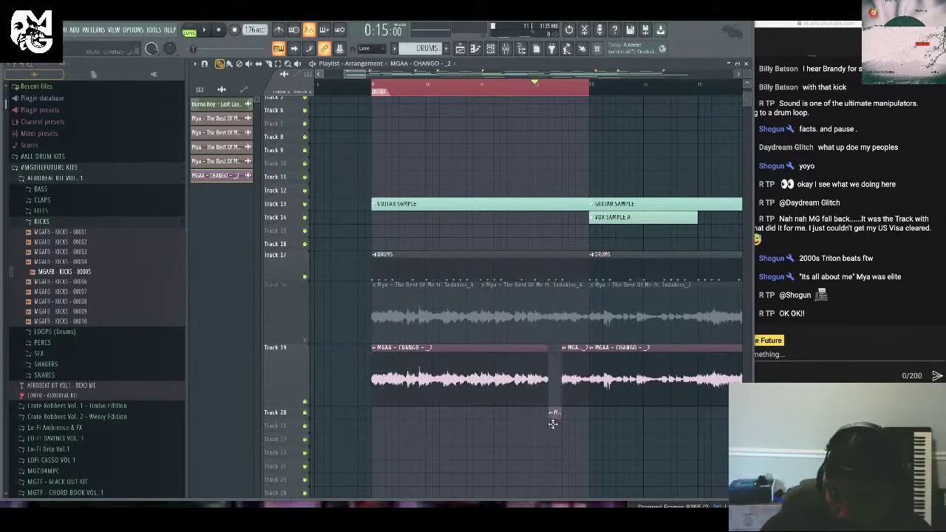
Mute Track 20, fill the gap in bar 12 of Track 19 with another short slice, and audition the chop.
key(space)
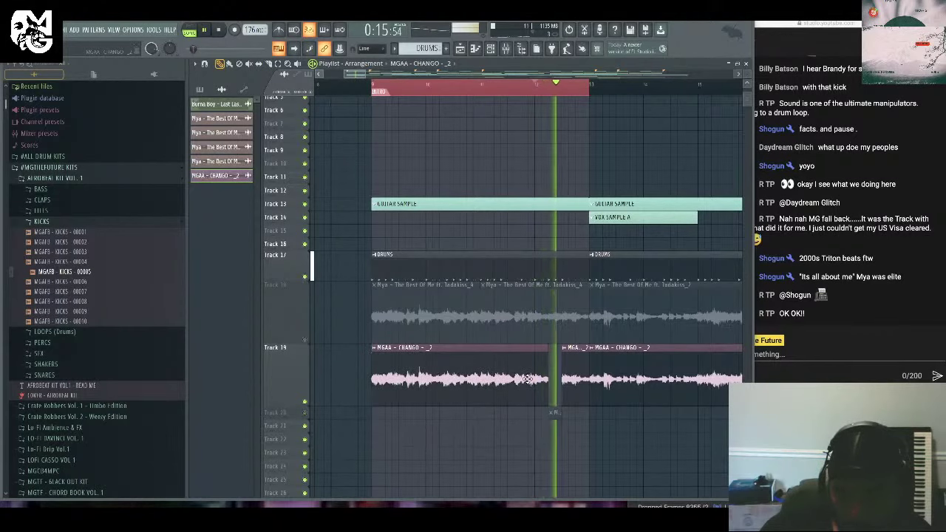
key(space)
key(space)
key(space)
key(space)
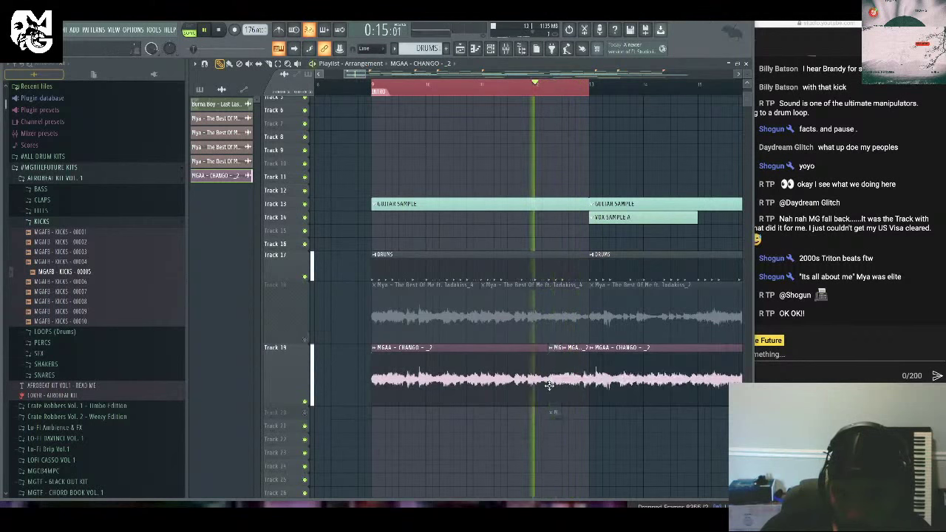
key(space)
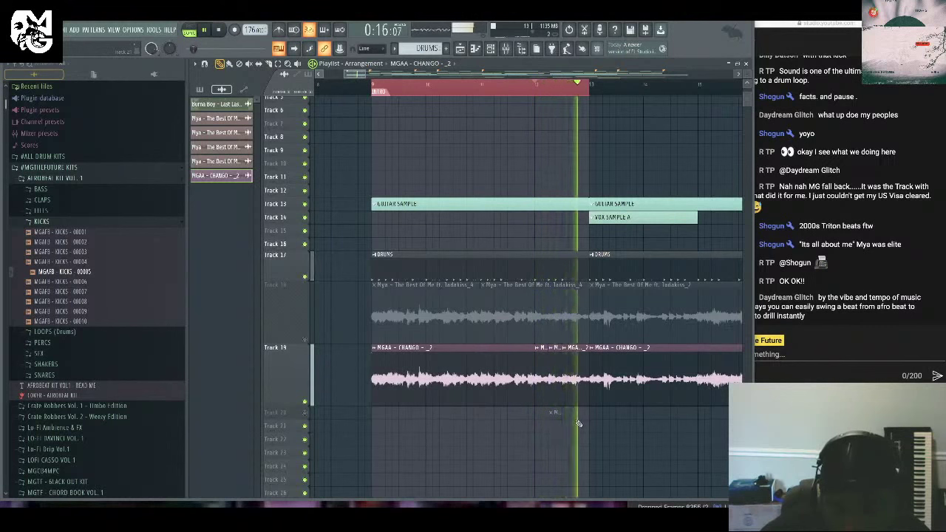
Switch to the YouTube live chat and put the sender of the spam message in timeout.
click(888, 305)
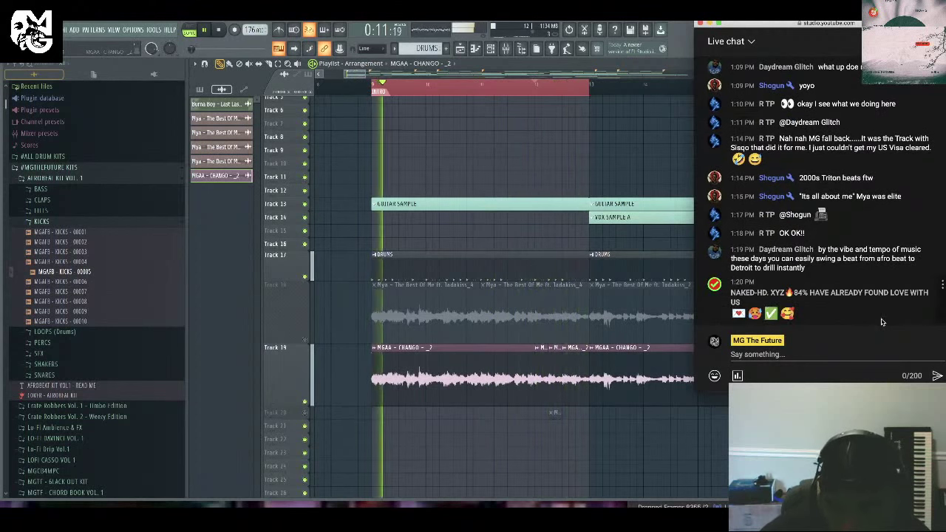
click(942, 284)
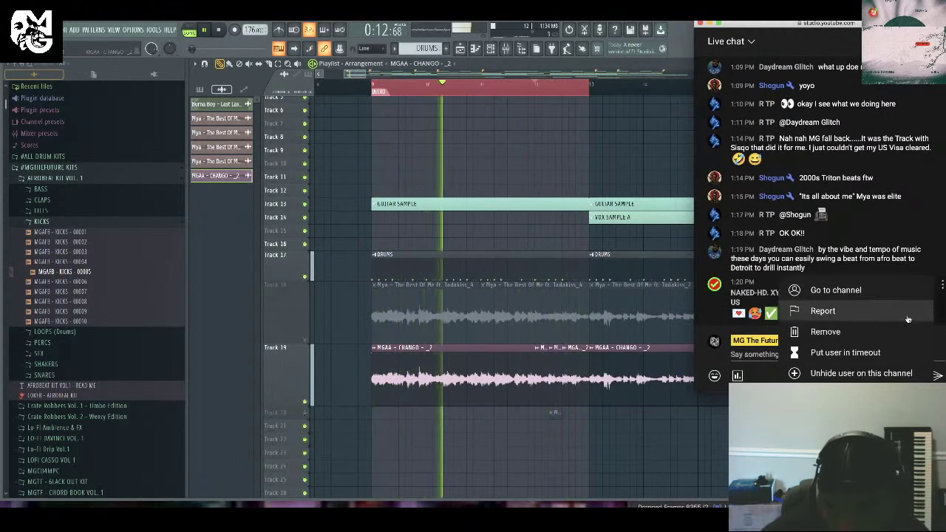
click(853, 355)
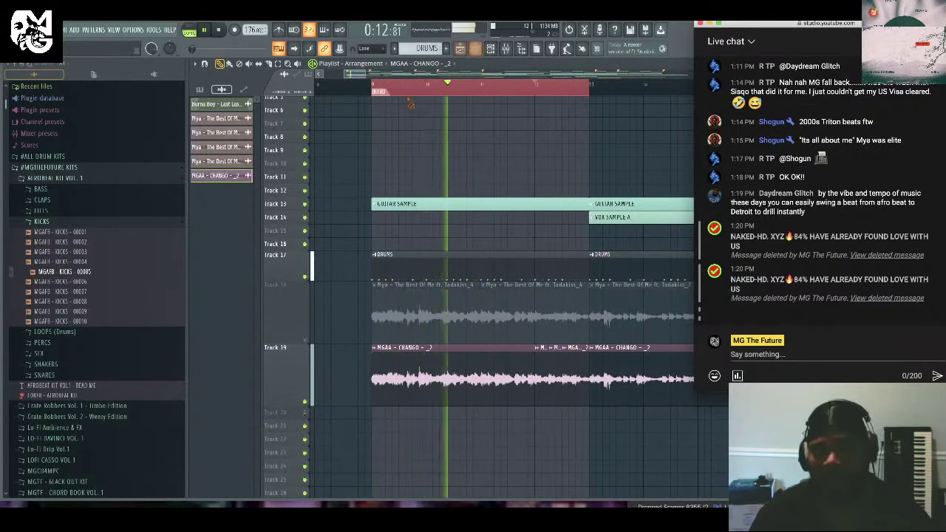
Load FabFilter Pro-Q 3 in slot 2 of the MGAA - CHANGO - _2 mixer track.
click(406, 76)
scroll(405, 76, down, 3)
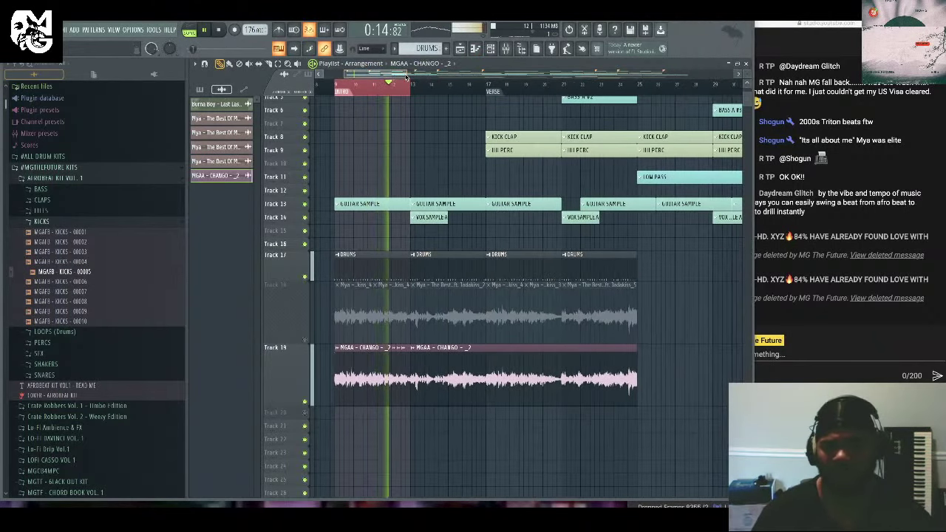
click(507, 49)
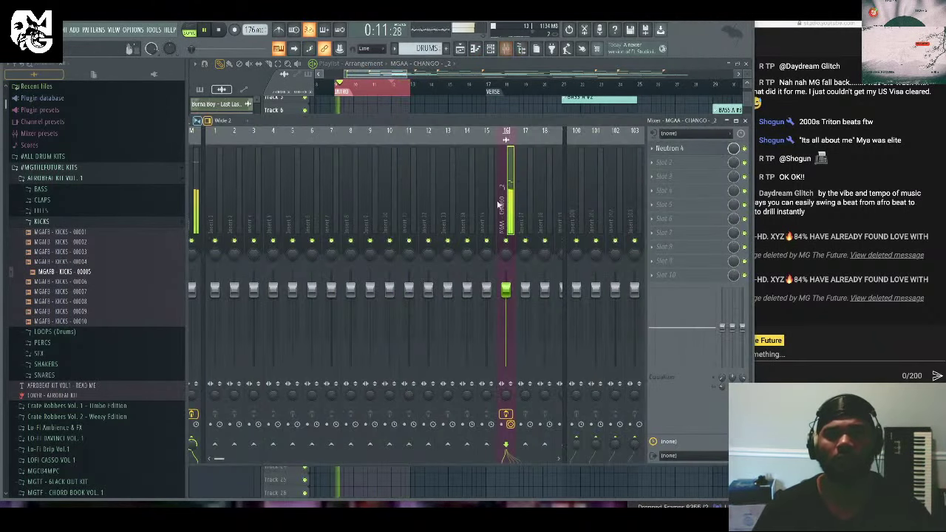
click(651, 162)
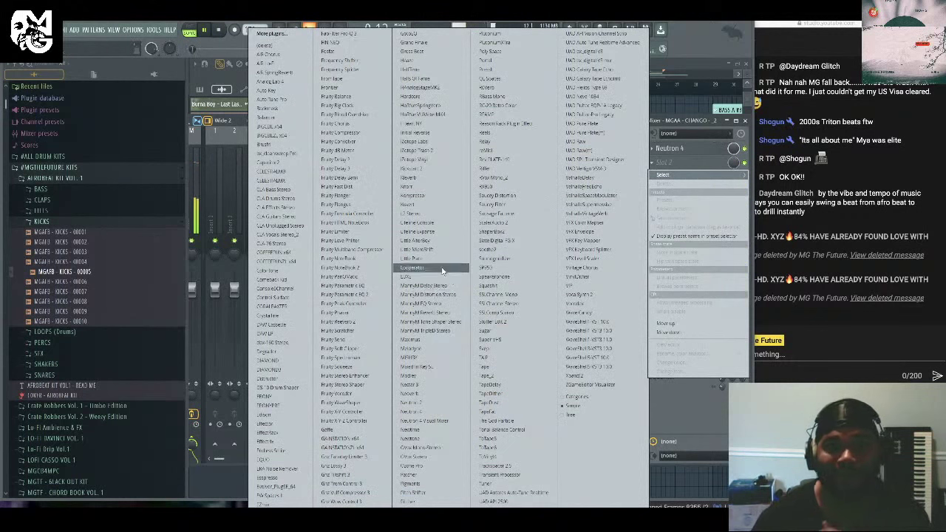
click(348, 34)
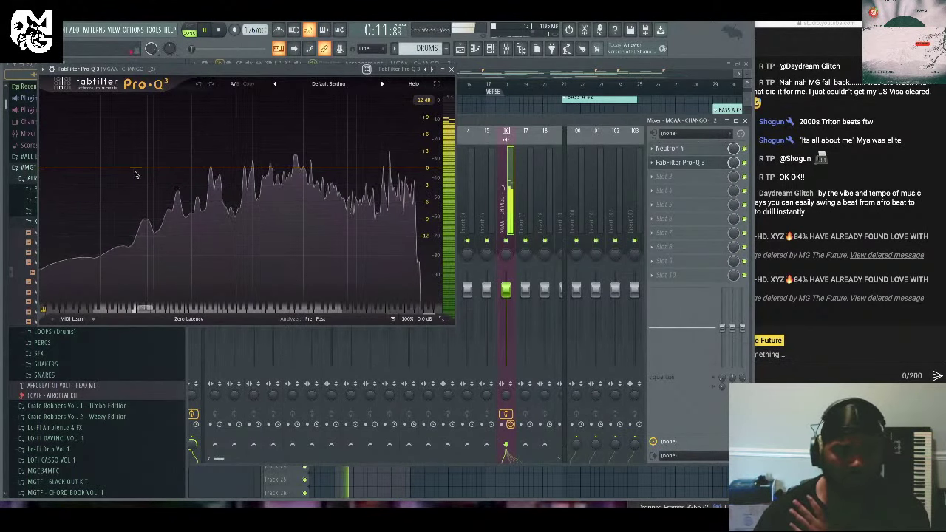
Add a Low Cut and a bell cut of about 4.3 dB near 460 Hz in Pro-Q 3, and close the plugin and mixer.
click(135, 169)
click(68, 279)
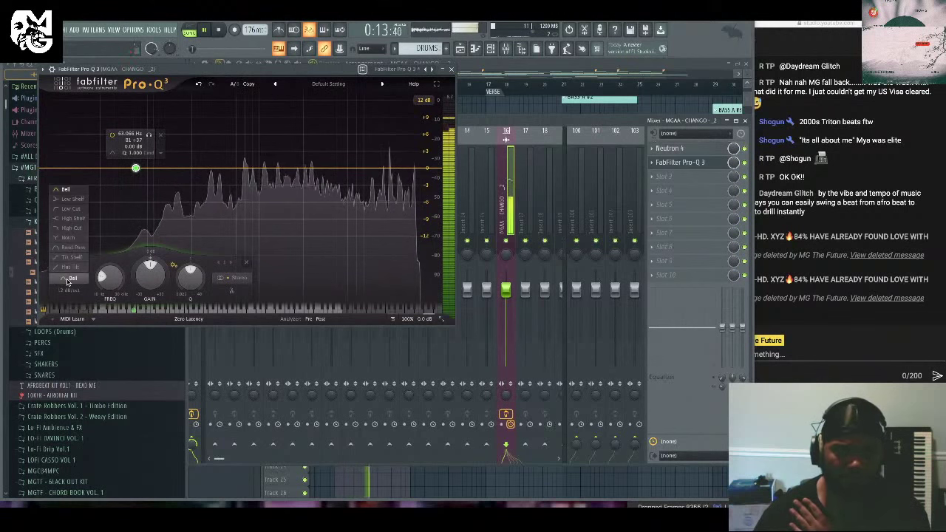
click(66, 208)
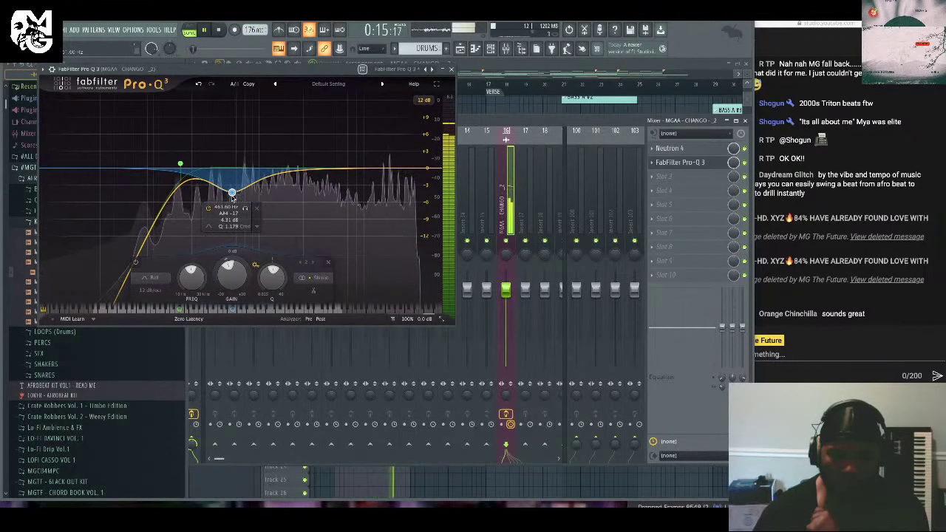
click(452, 68)
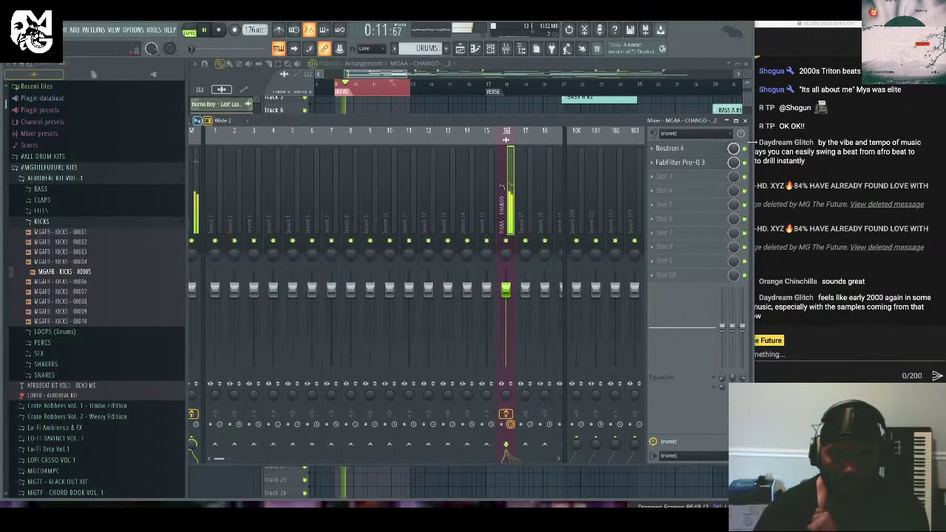
click(745, 119)
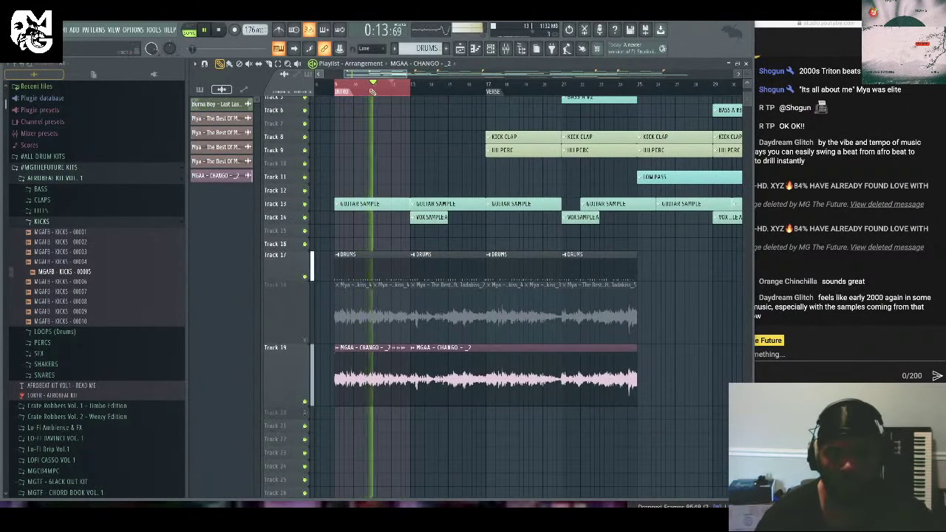
Slice the Track 19 clip into short pieces at the start of bar 11 and delete the second short piece.
drag(407, 73, 353, 72)
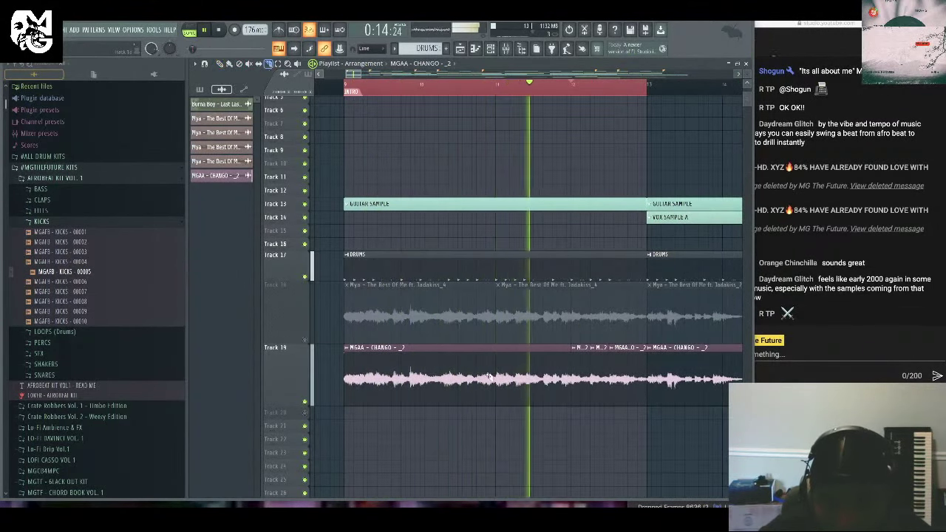
mouse_move(493, 403)
mouse_down()
mouse_move(494, 363)
mouse_move(518, 364)
mouse_move(517, 346)
mouse_up()
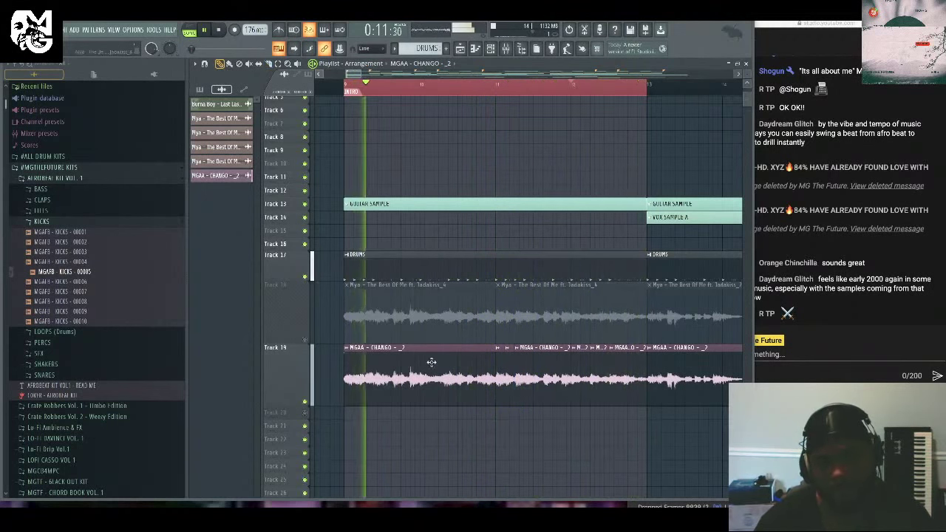
right_click(509, 398)
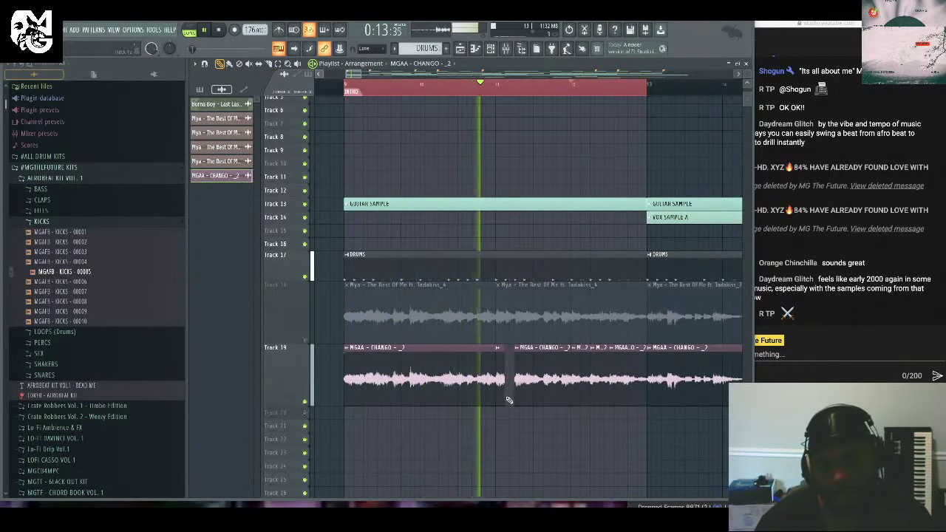
key(ctrl+z)
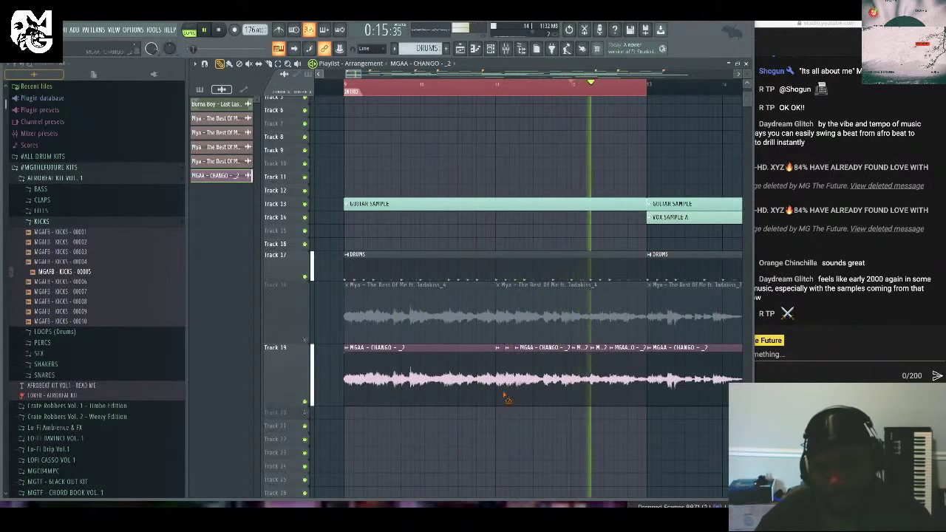
right_click(510, 388)
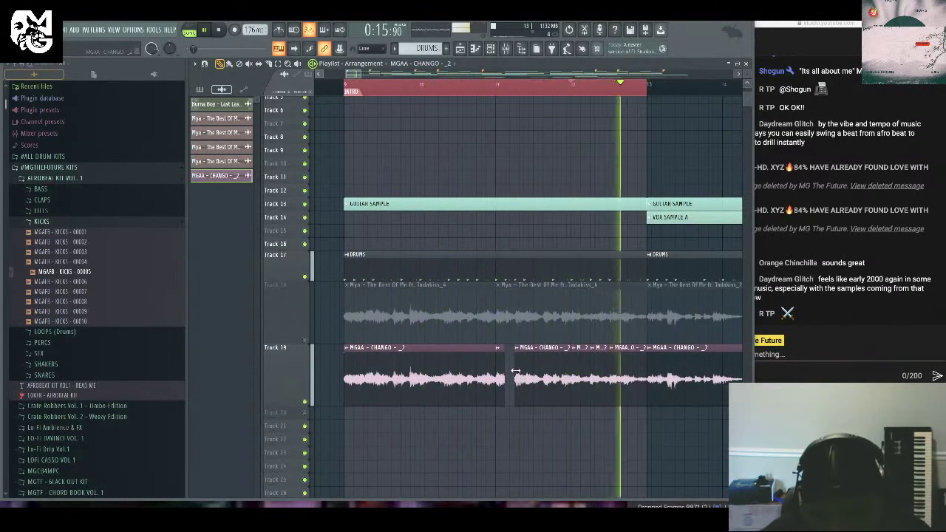
drag(516, 379, 532, 373)
key(ctrl+z)
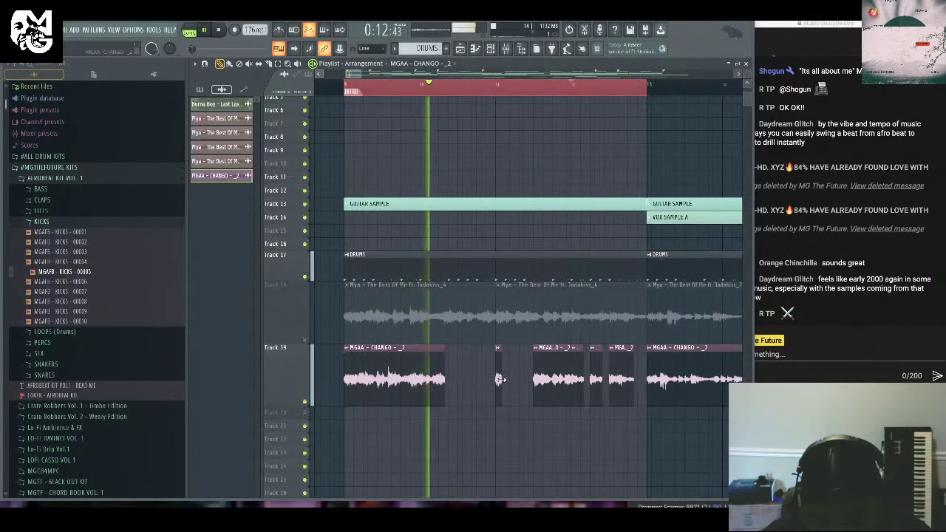
key(ctrl+z)
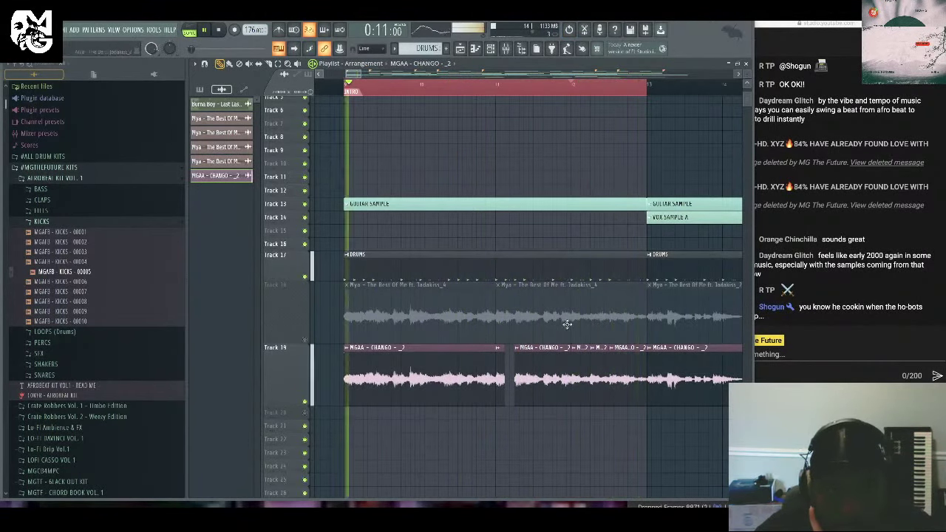
Fill the gap after bar 11 on Track 19 with a short MGAA - CHANGO - _2 slice, and shorten the last slice before bar 13.
drag(515, 379, 535, 379)
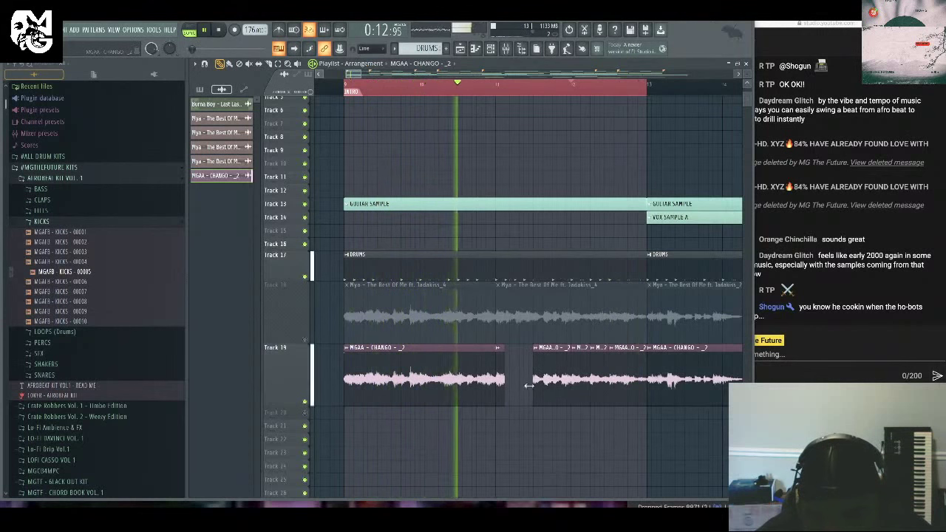
click(517, 395)
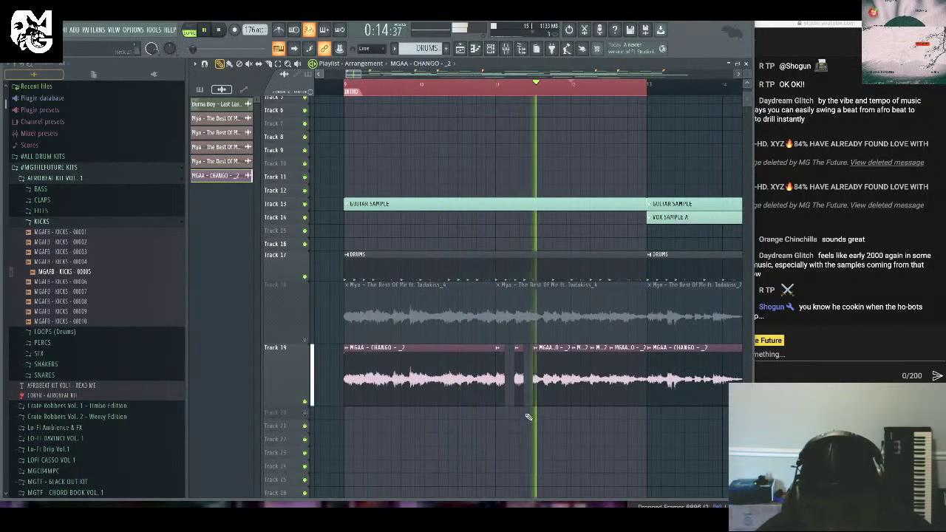
mouse_move(522, 380)
mouse_down()
mouse_move(532, 381)
mouse_move(513, 390)
mouse_up()
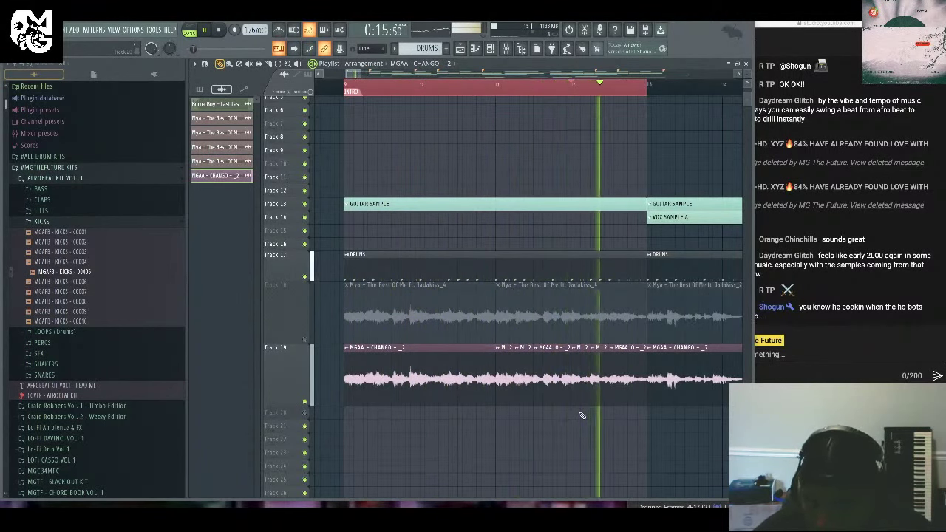
drag(644, 367, 636, 367)
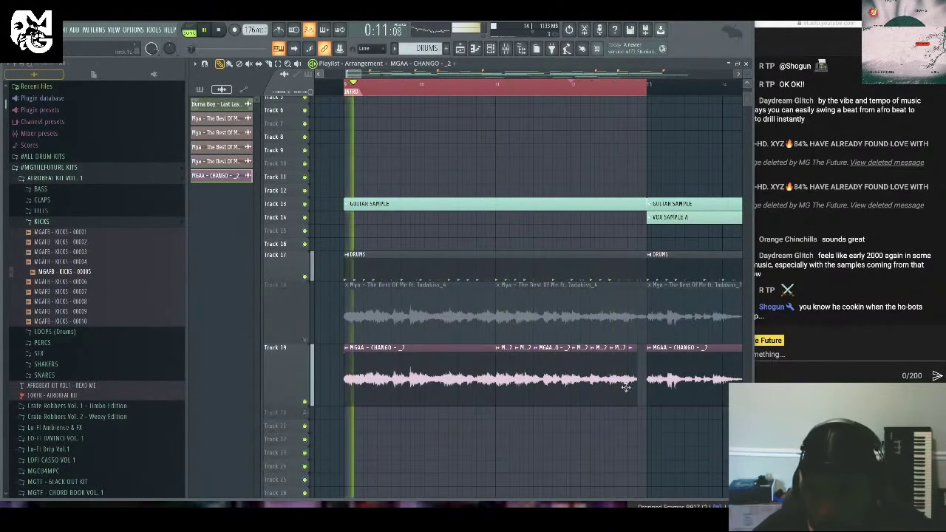
Set the playlist's playback loop to bars 13 through 16, ending at the VERSE marker.
drag(362, 75, 382, 76)
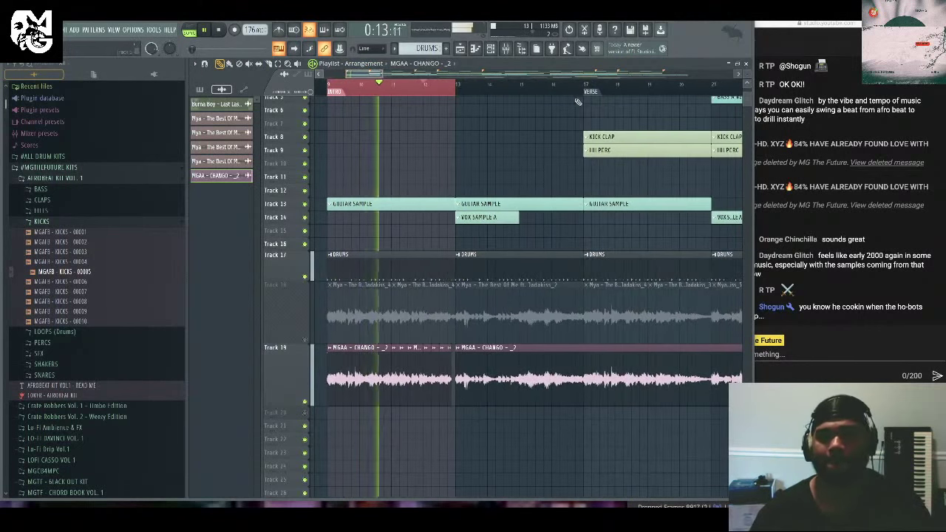
click(586, 90)
drag(586, 89, 455, 87)
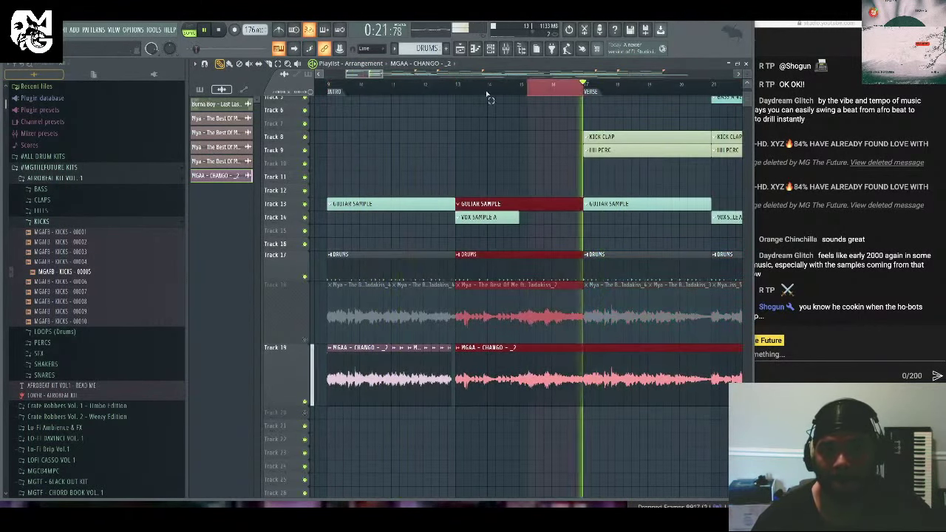
click(524, 87)
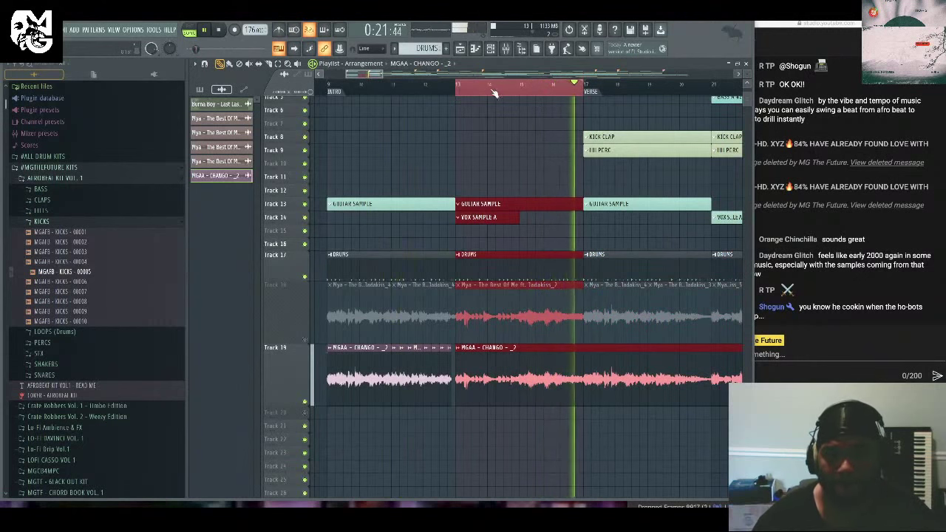
drag(379, 73, 347, 76)
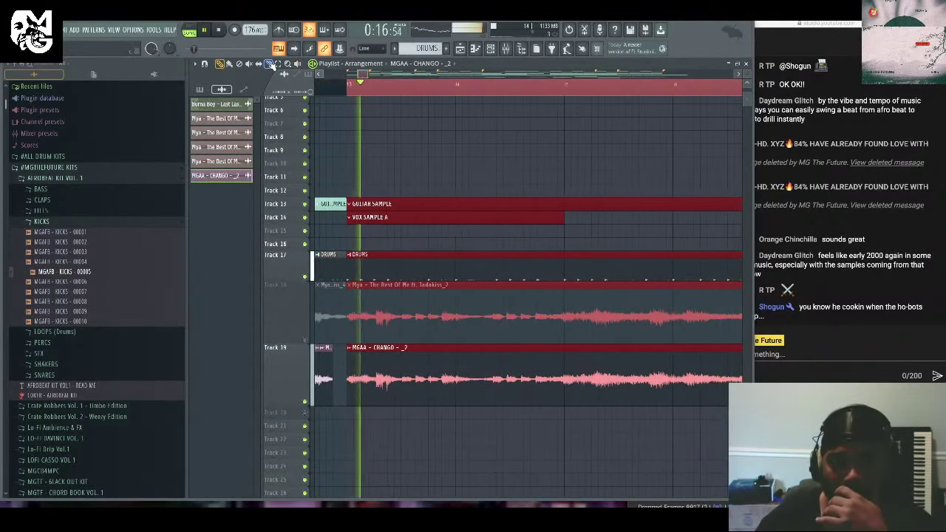
Slice the Track 19 clip shortly before bar 14, shortly before bar 15 and at bar 15.
click(443, 348)
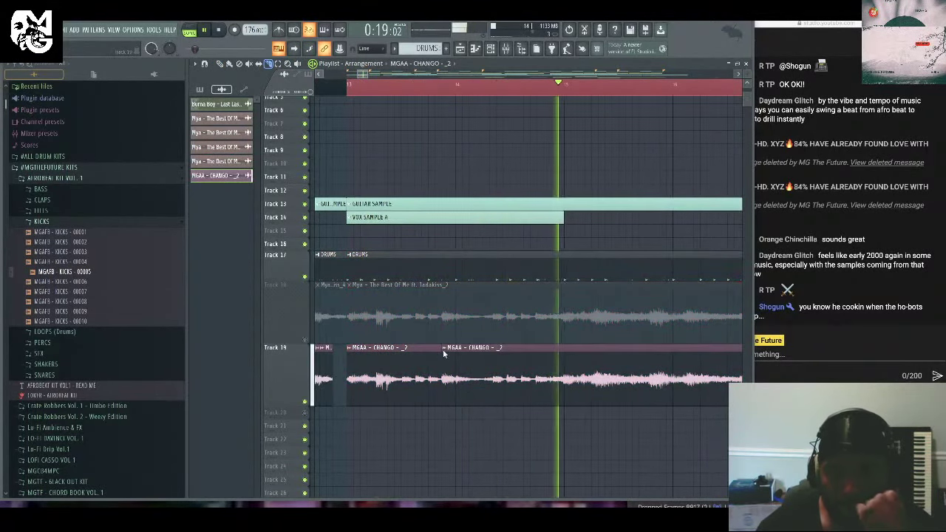
click(542, 401)
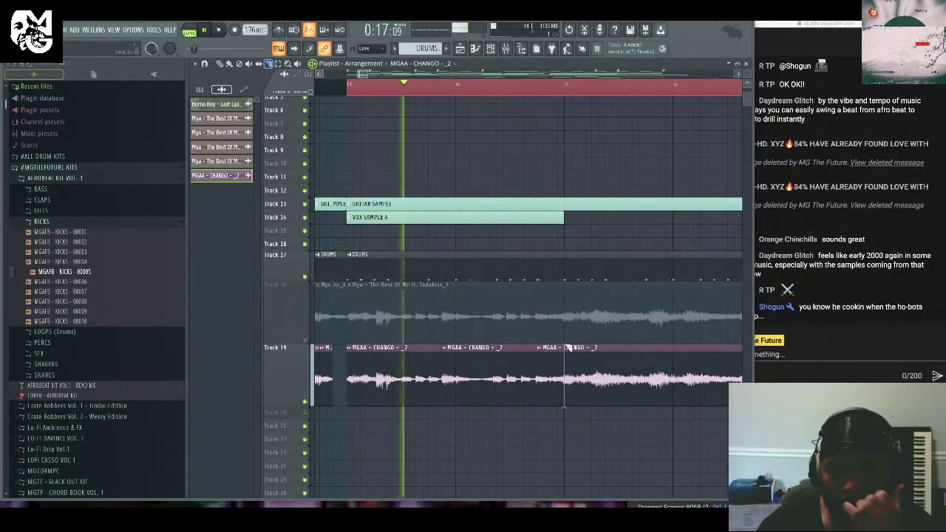
click(562, 384)
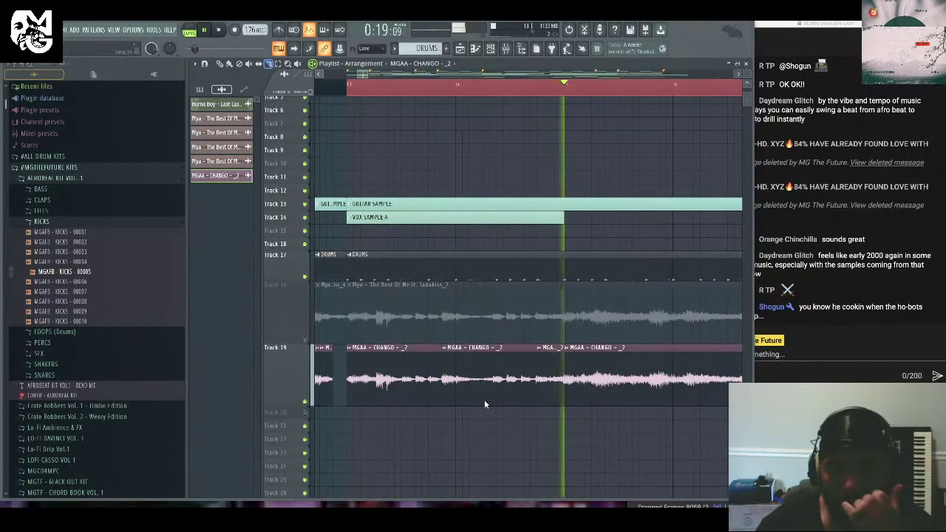
Cut off a short piece before the second Track 19 slice in bar 13, delete it, and move the second slice back into its place.
scroll(394, 75, right, 1)
scroll(393, 75, right, 1)
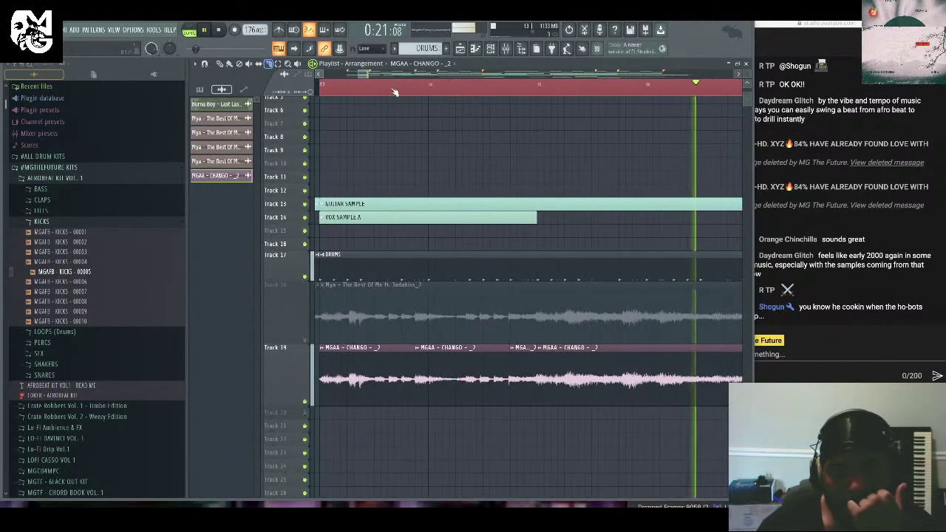
click(391, 87)
click(389, 89)
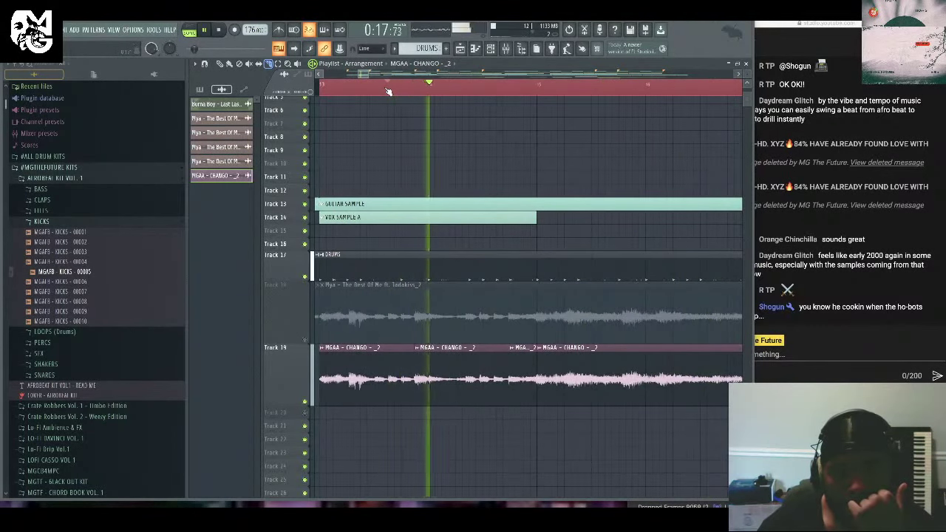
click(387, 88)
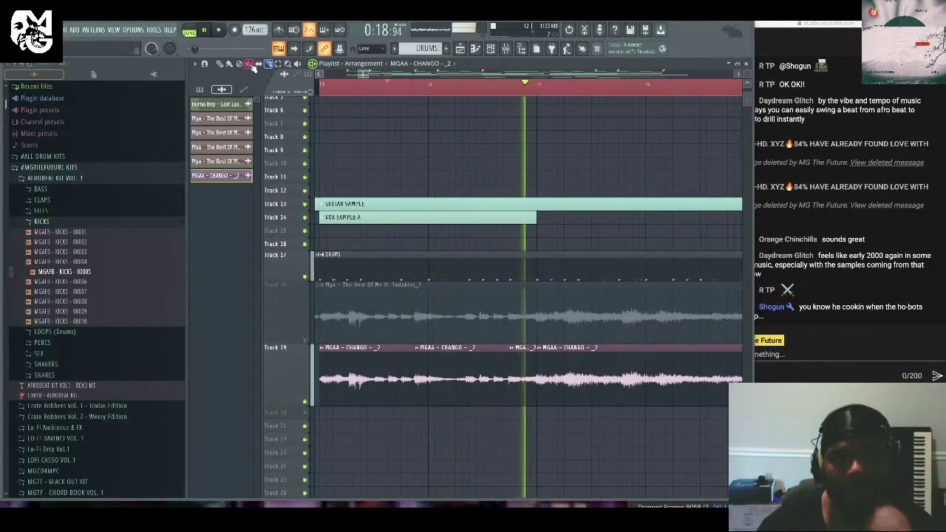
click(268, 63)
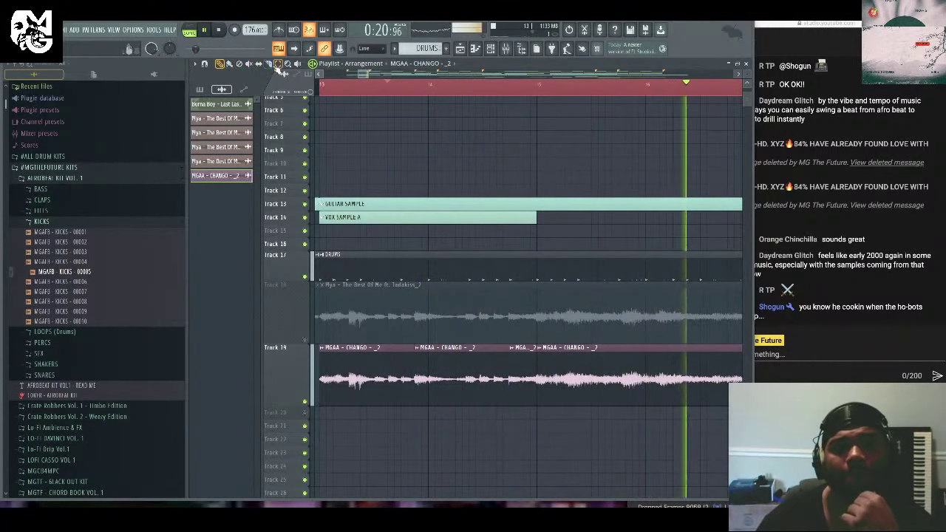
click(408, 354)
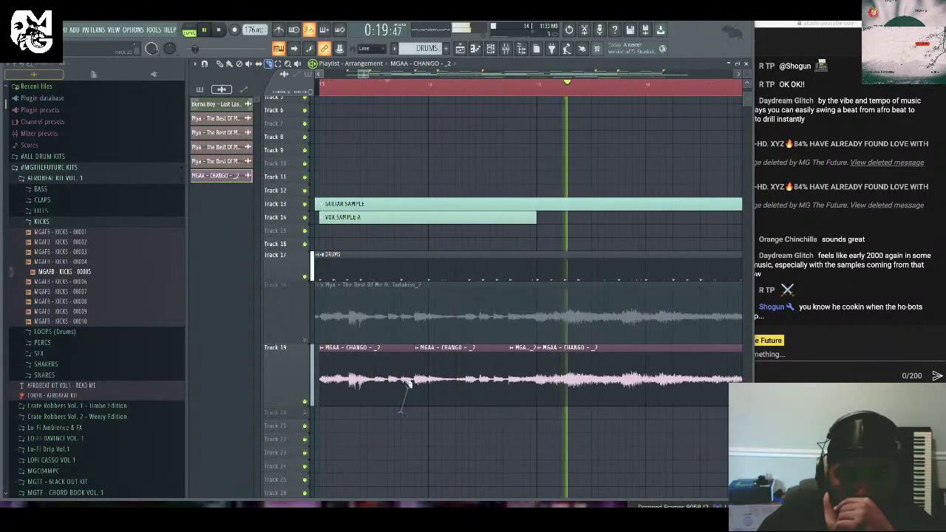
key(p)
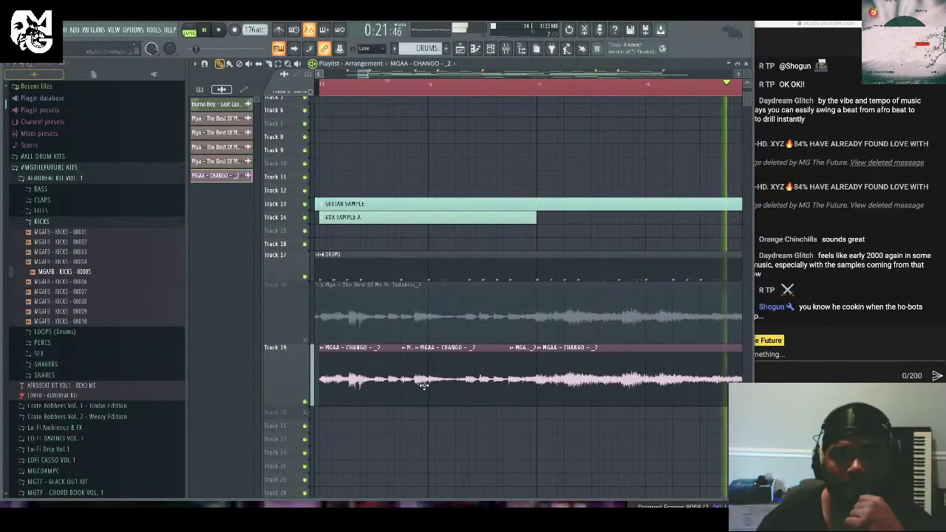
right_click(407, 390)
drag(432, 384, 419, 387)
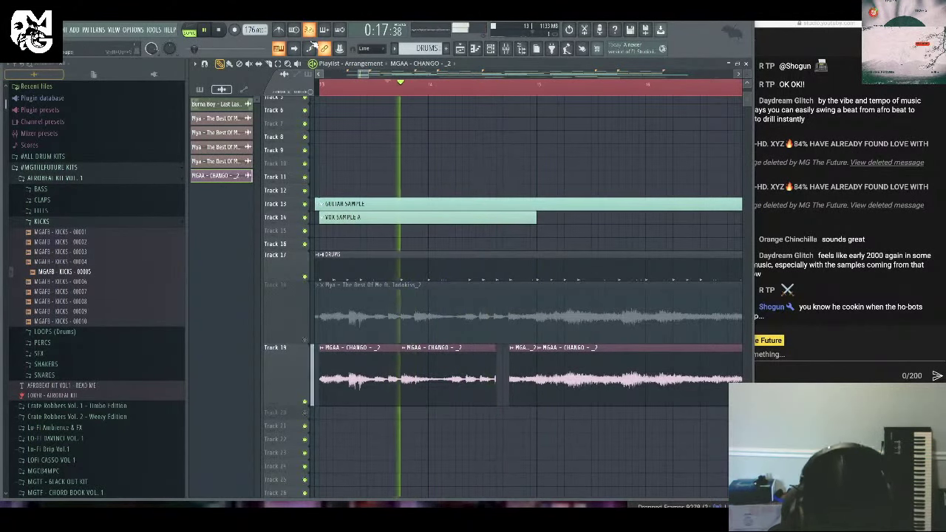
Nudge the Track 19 slice that starts after bar 14 slightly later and extend its end to meet the next slice.
key(space)
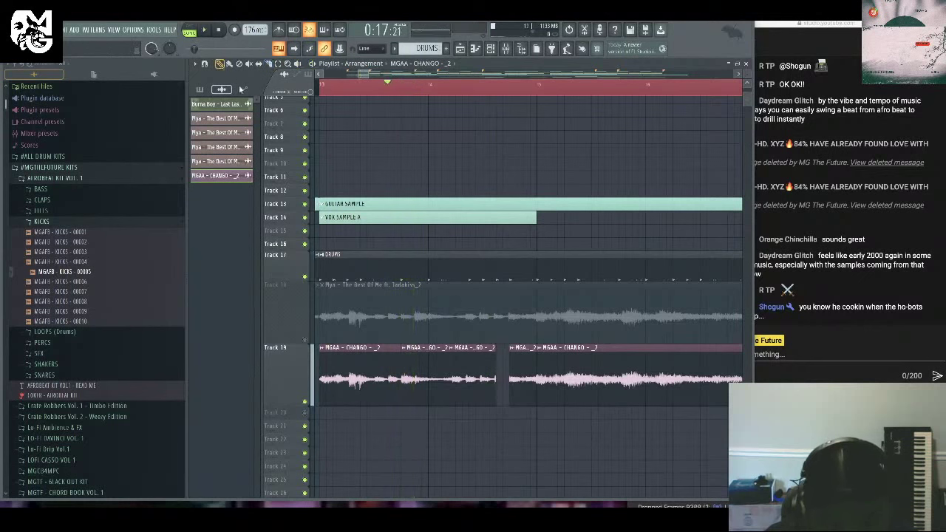
drag(473, 393, 475, 393)
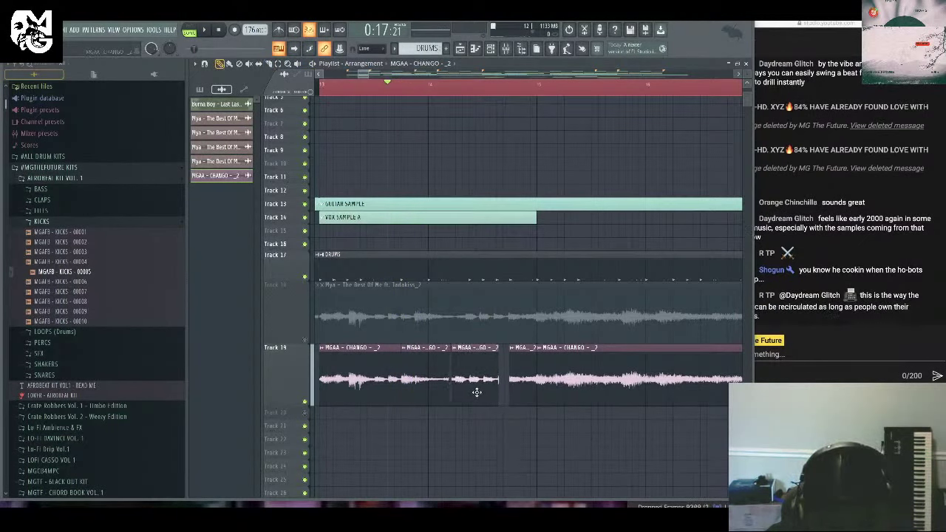
key(space)
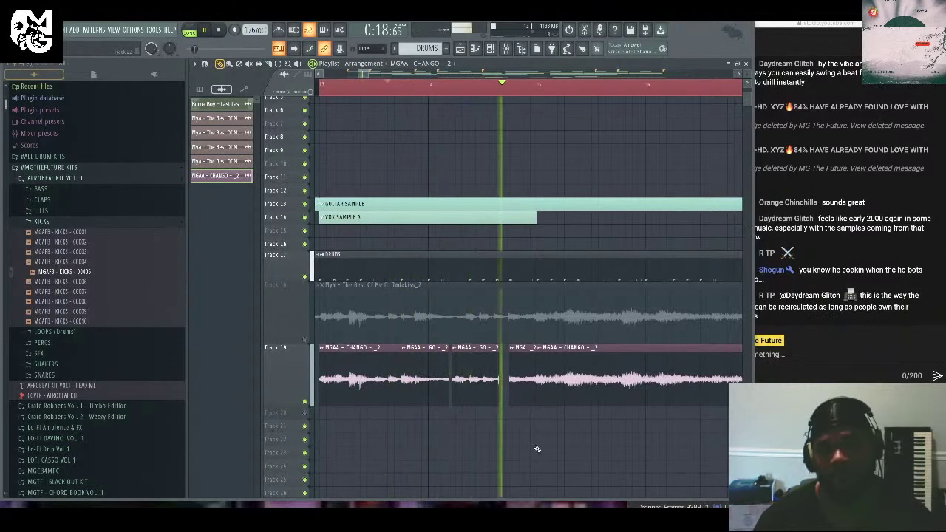
drag(498, 379, 509, 379)
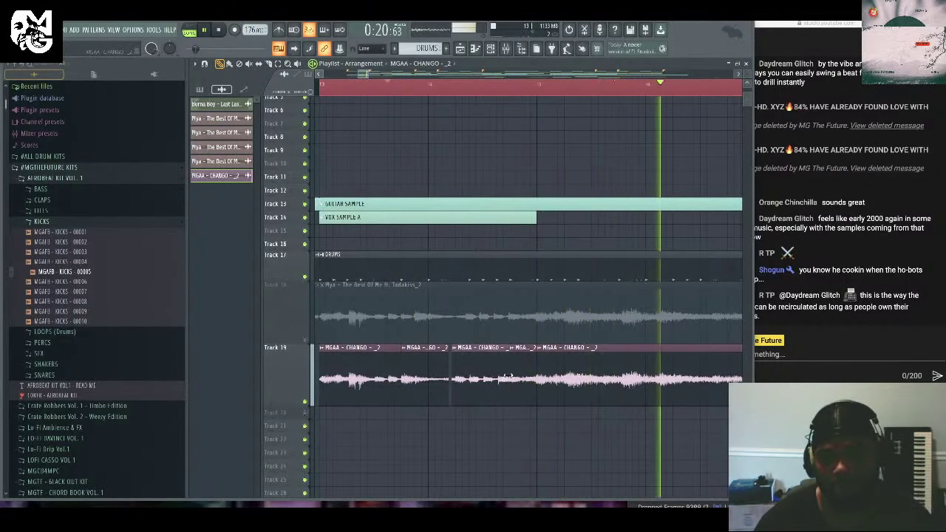
key(space)
key(space)
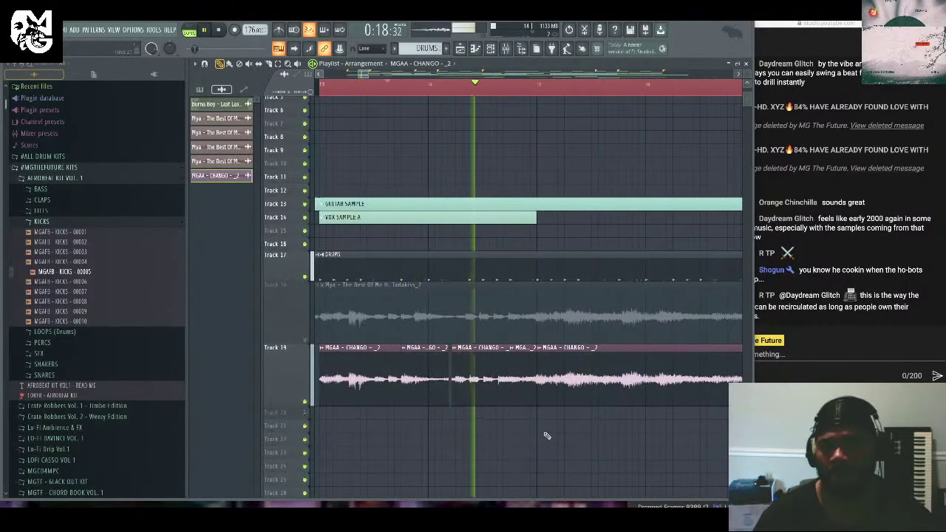
Extend the end of the second Track 19 slice after bar 13 to close the small gap before the third slice.
key(space)
key(space)
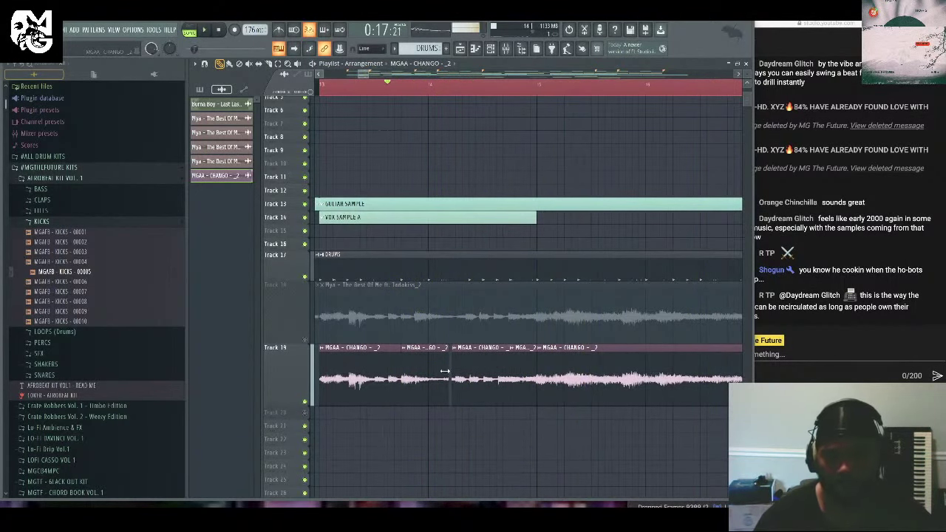
drag(446, 376, 448, 370)
drag(439, 370, 439, 373)
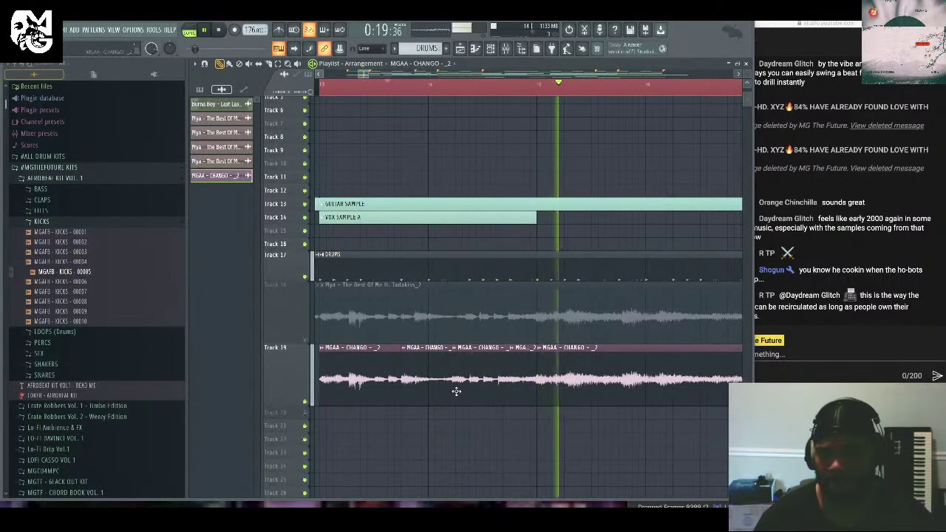
Delete the third Track 19 slice after bar 13.
drag(371, 75, 376, 76)
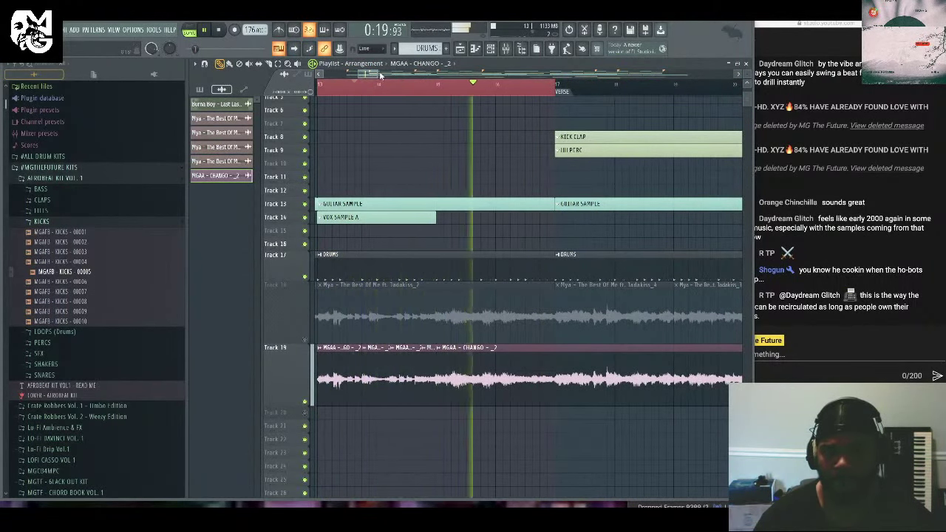
scroll(373, 75, up, 3)
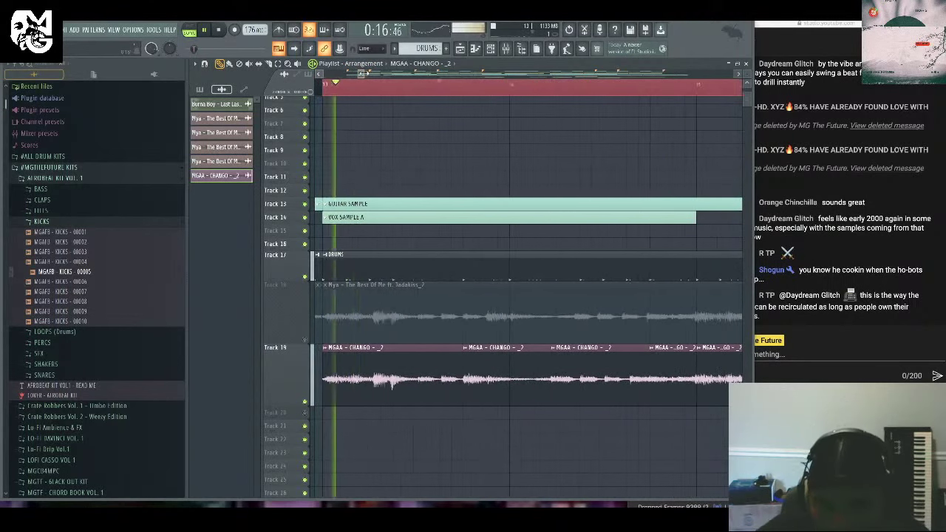
scroll(363, 73, up, 1)
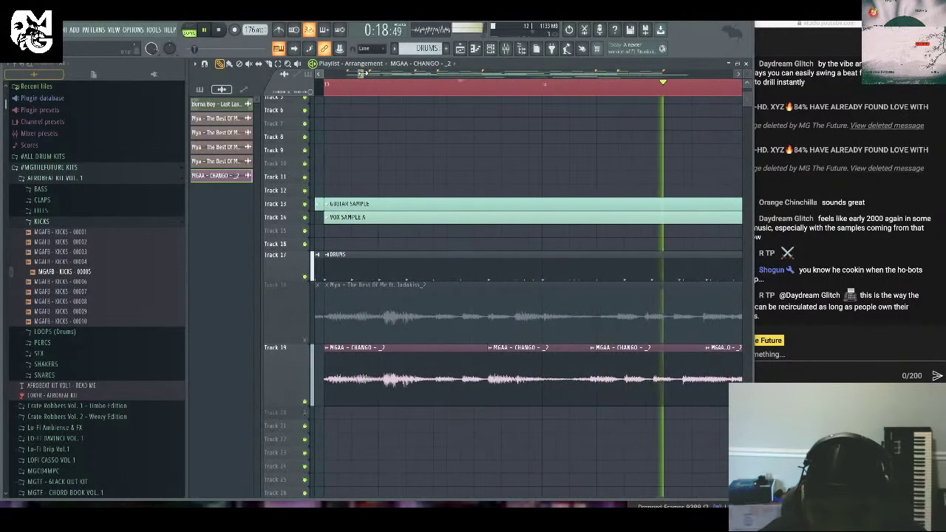
right_click(613, 373)
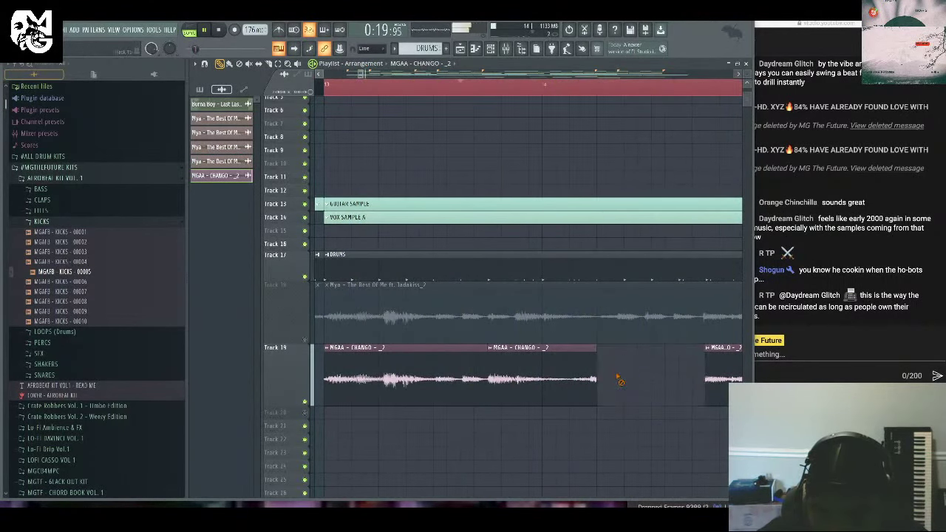
Shorten the end of the second Track 19 slice past bar 14, and extend the following slice's start back toward it.
click(329, 87)
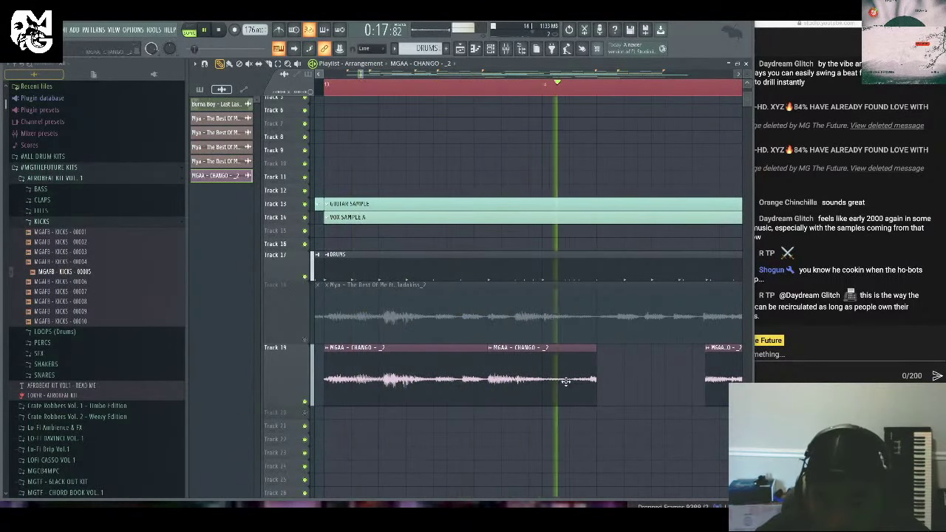
drag(593, 373, 569, 375)
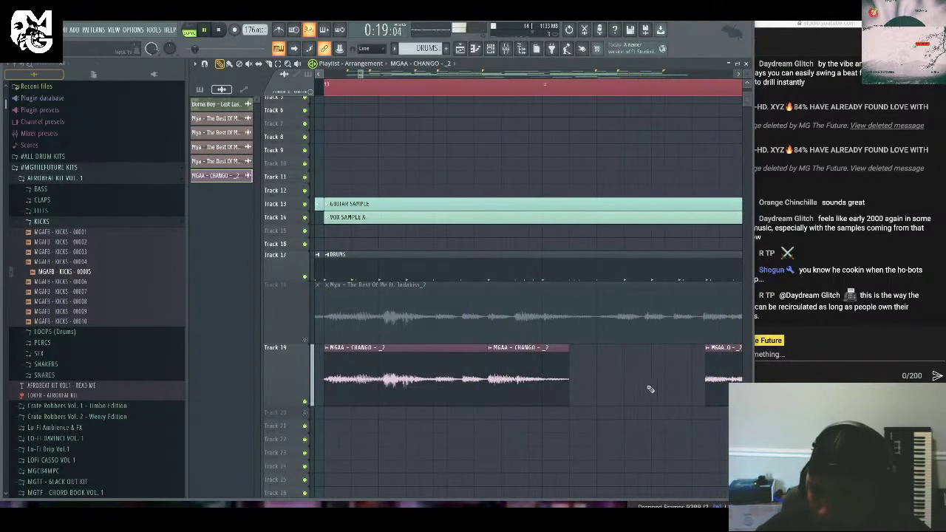
drag(707, 366, 617, 375)
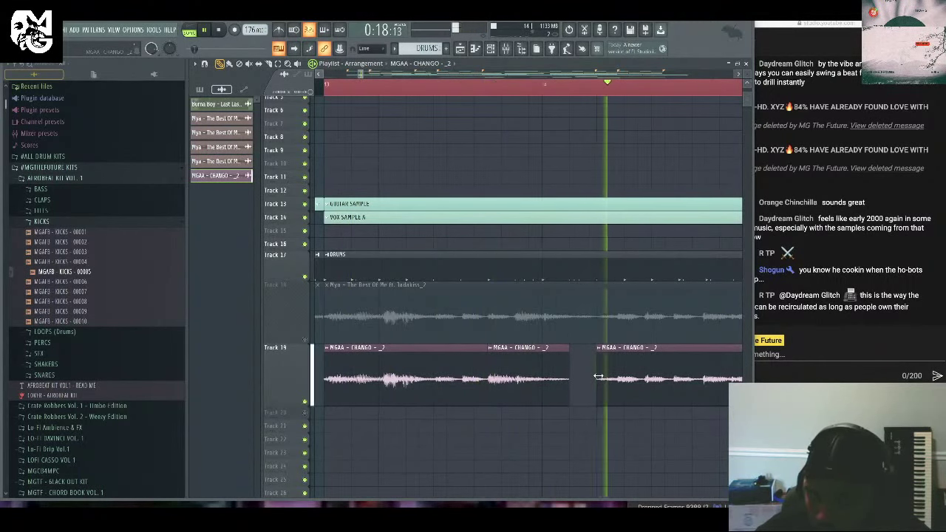
drag(598, 377, 568, 381)
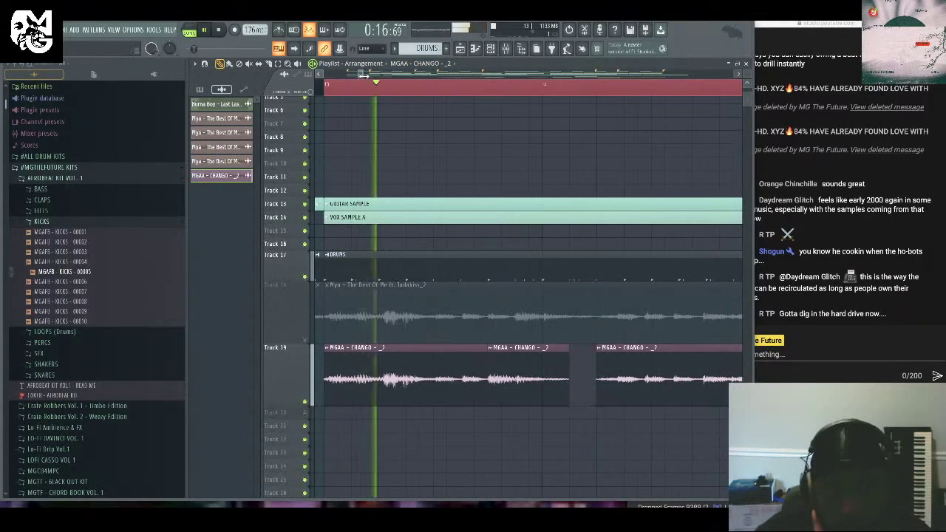
Split the Track 19 slice just before bar 15 and nudge its first piece slightly earlier.
scroll(363, 75, down, 5)
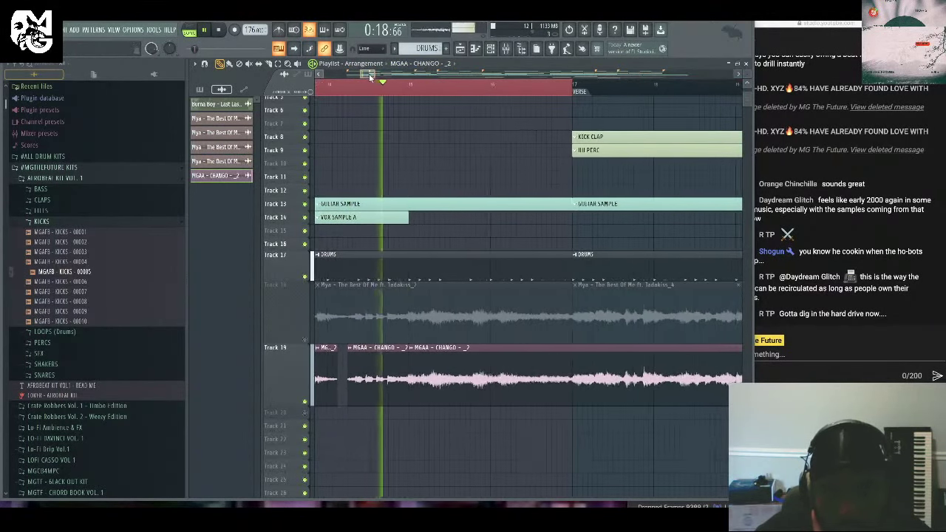
scroll(366, 77, left, 1)
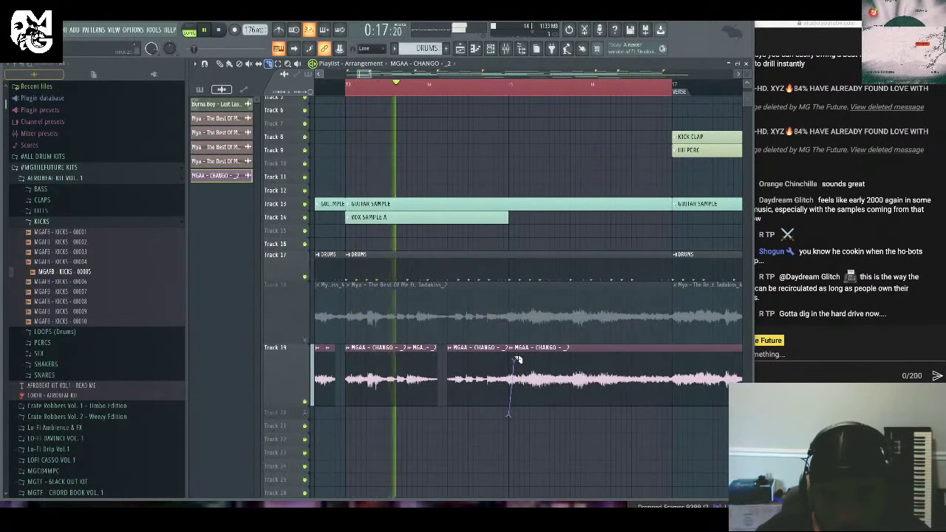
drag(488, 417, 488, 362)
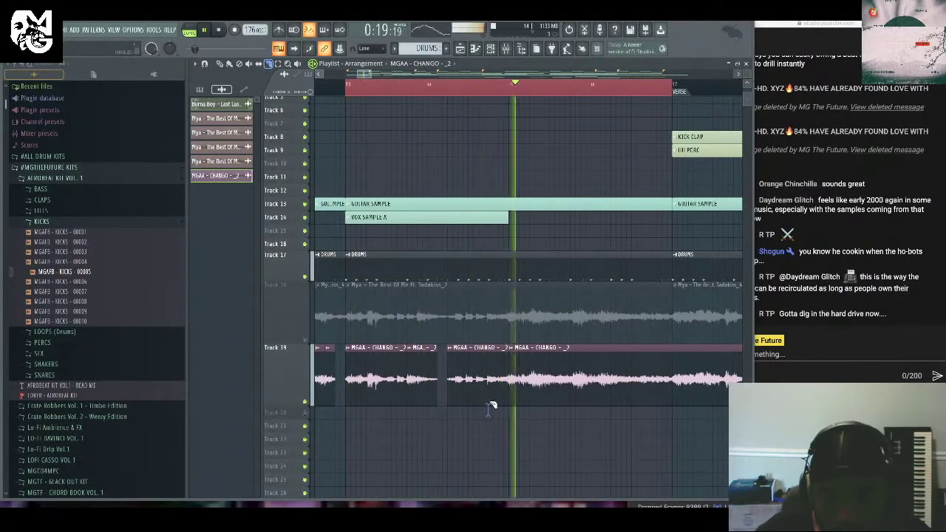
key(p)
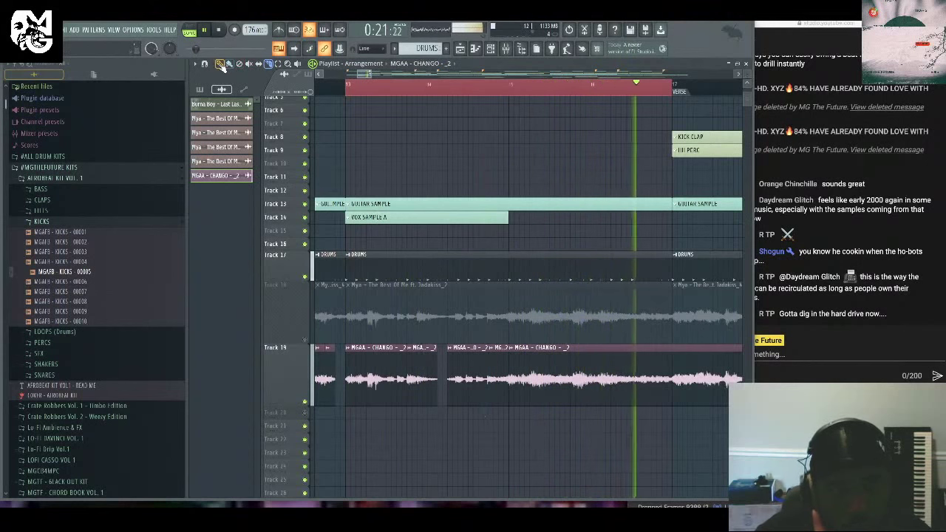
drag(467, 366, 462, 365)
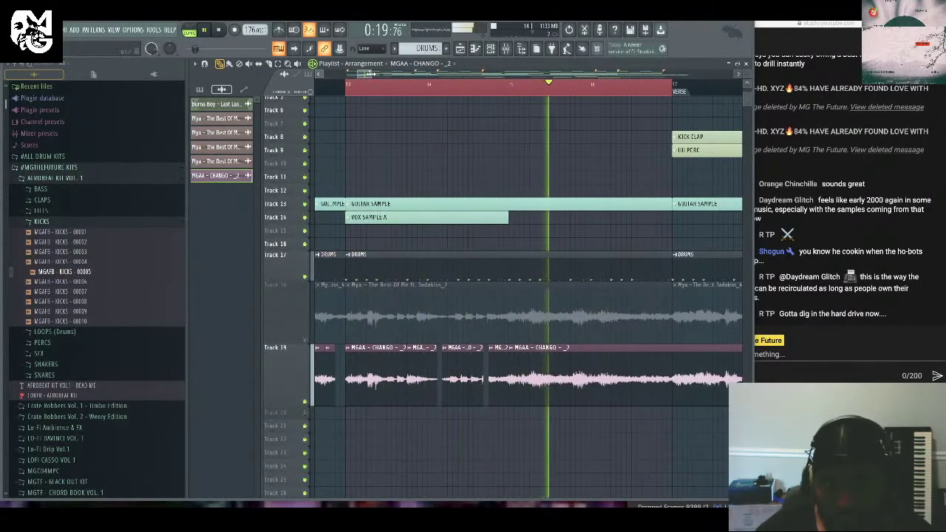
Move the Track 19 slice that starts just after bar 14 a little earlier again and fine-tune its end.
drag(369, 75, 368, 74)
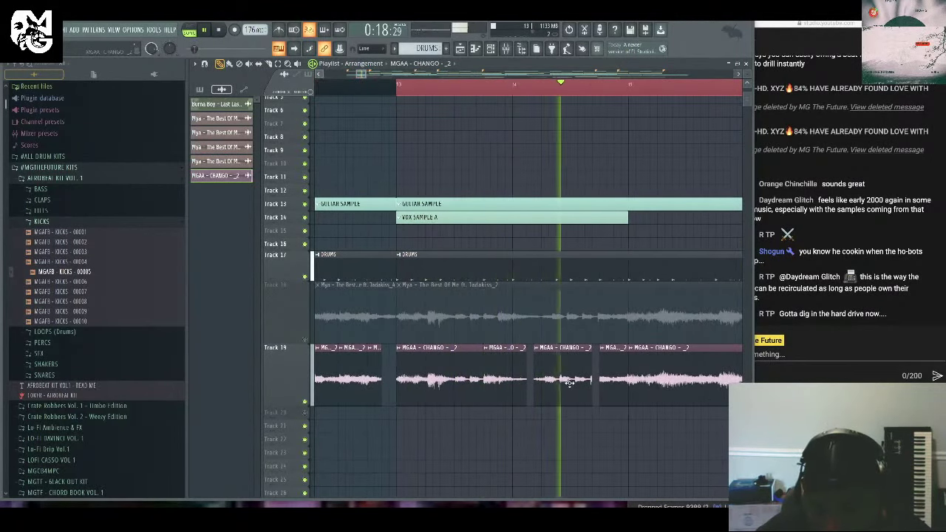
drag(572, 387, 570, 388)
key(space)
key(space)
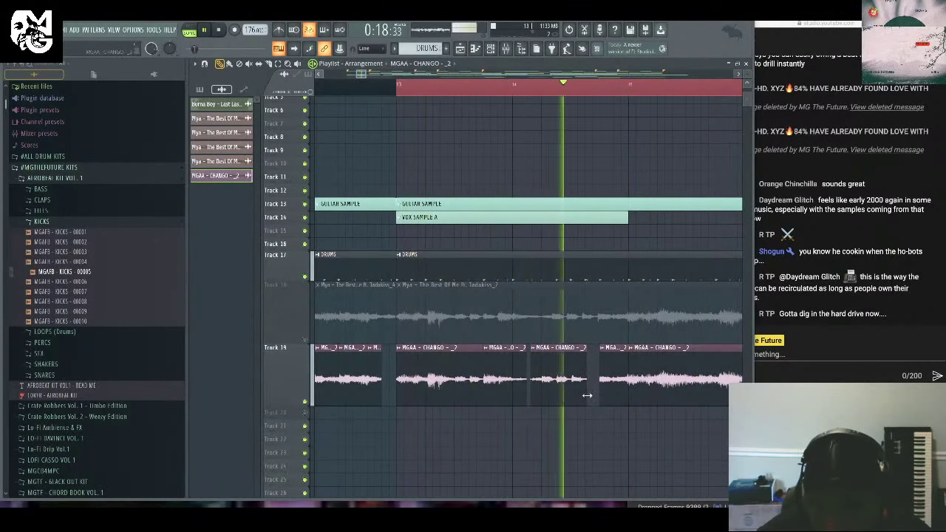
drag(587, 398, 592, 395)
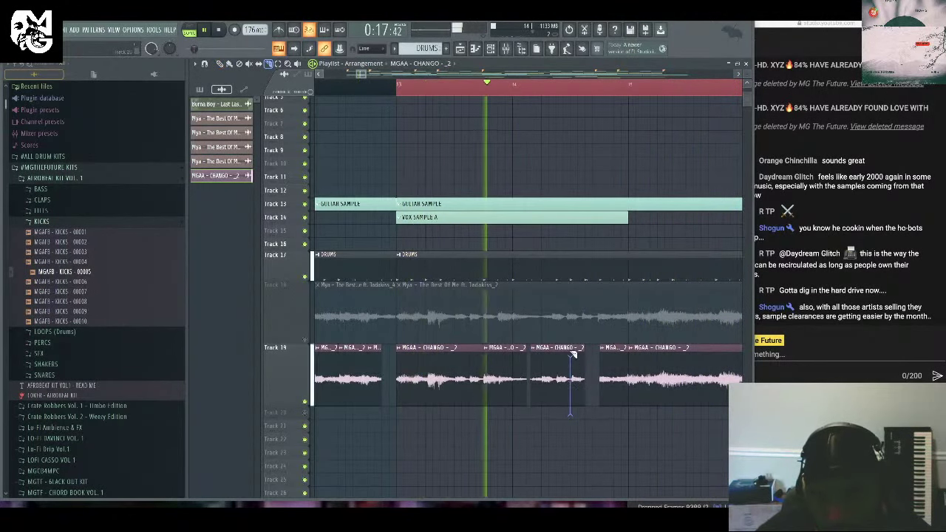
Cut the Track 19 slice after bar 14 into shorter chops and fill the gaps around them with short copied pieces.
click(220, 63)
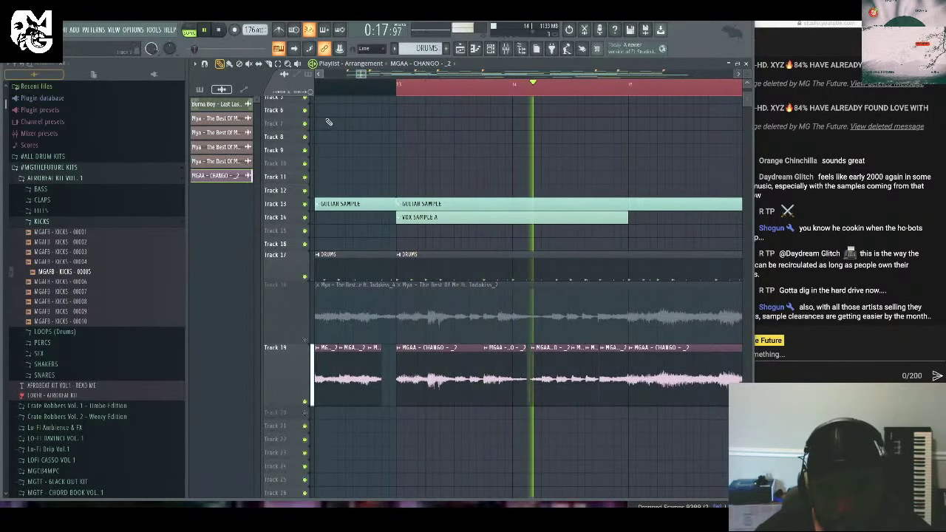
click(269, 63)
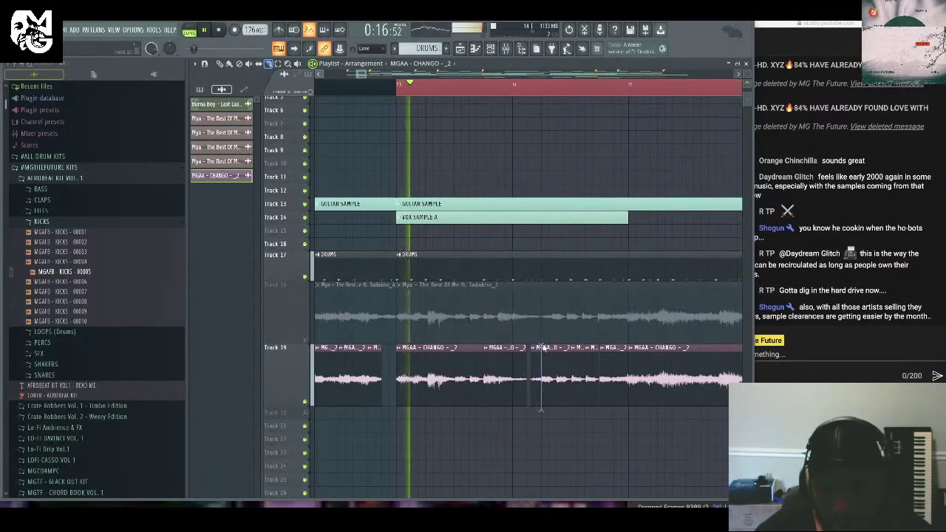
drag(541, 347, 541, 410)
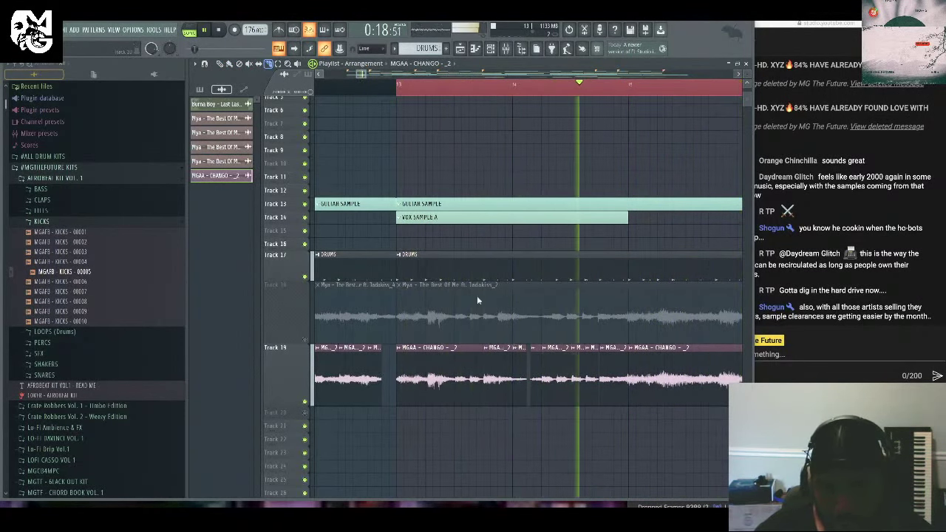
right_click(534, 395)
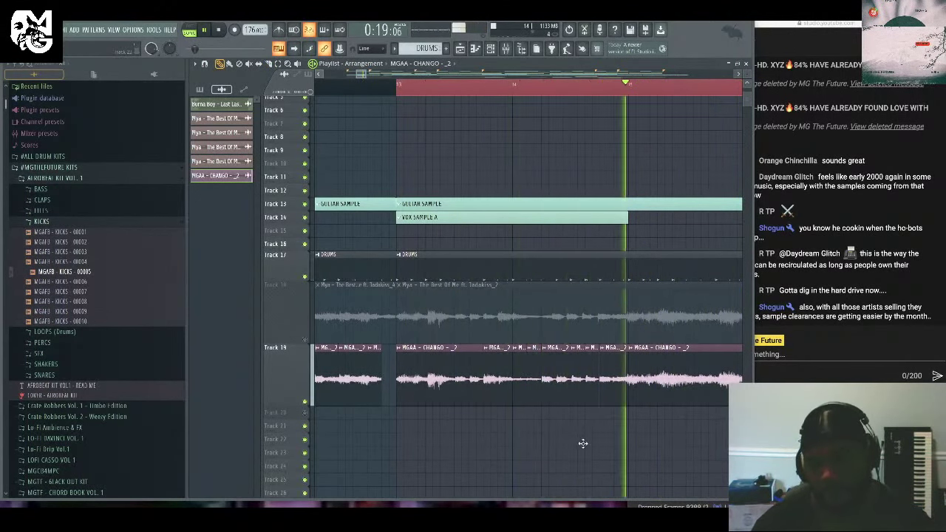
Set the playback selection to the intro, bars 9 to 17, and listen to the chopped section.
drag(363, 75, 380, 75)
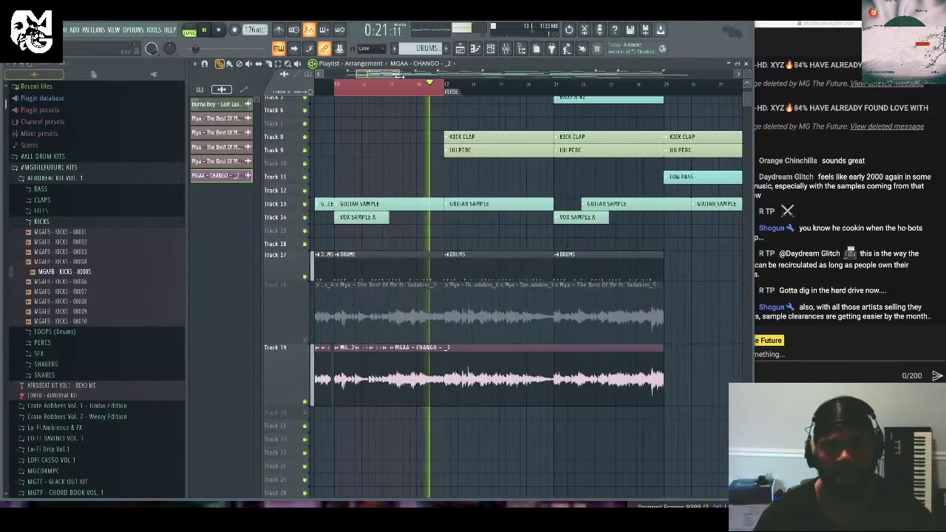
drag(693, 86, 467, 96)
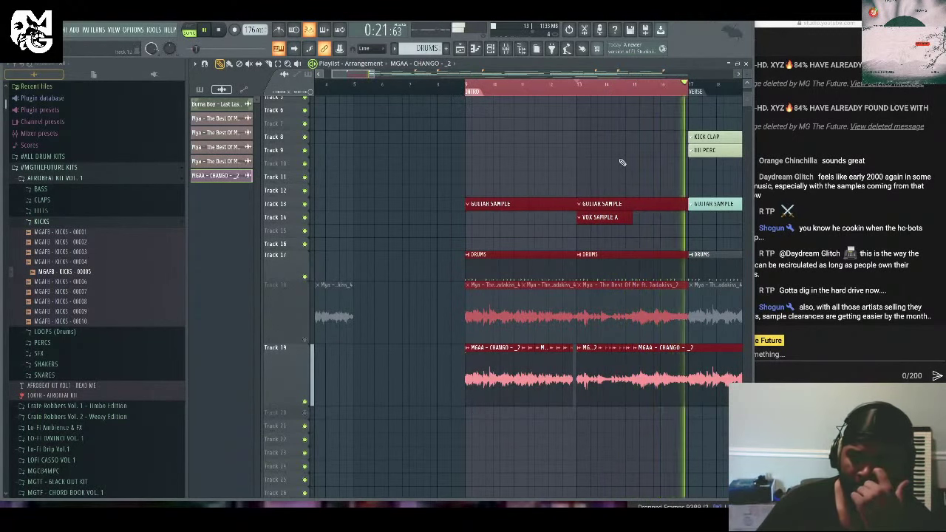
click(913, 254)
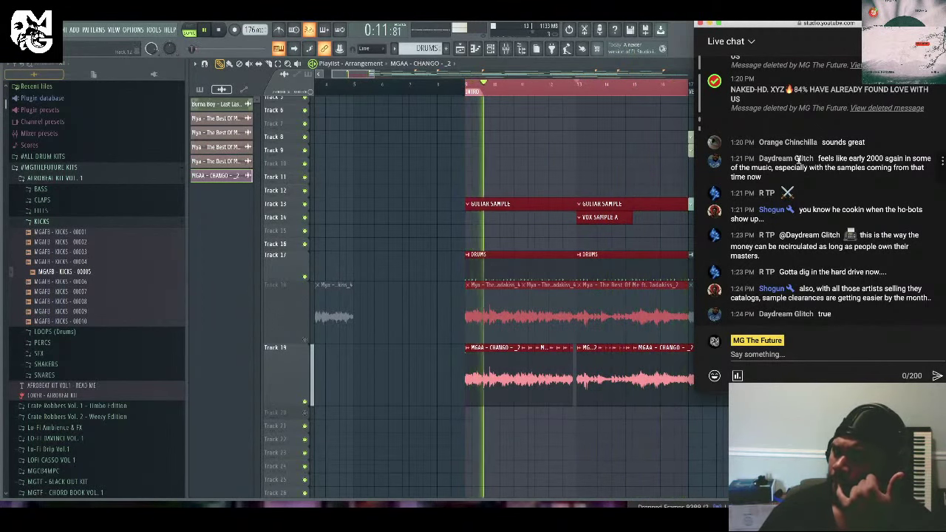
click(351, 76)
drag(351, 75, 371, 83)
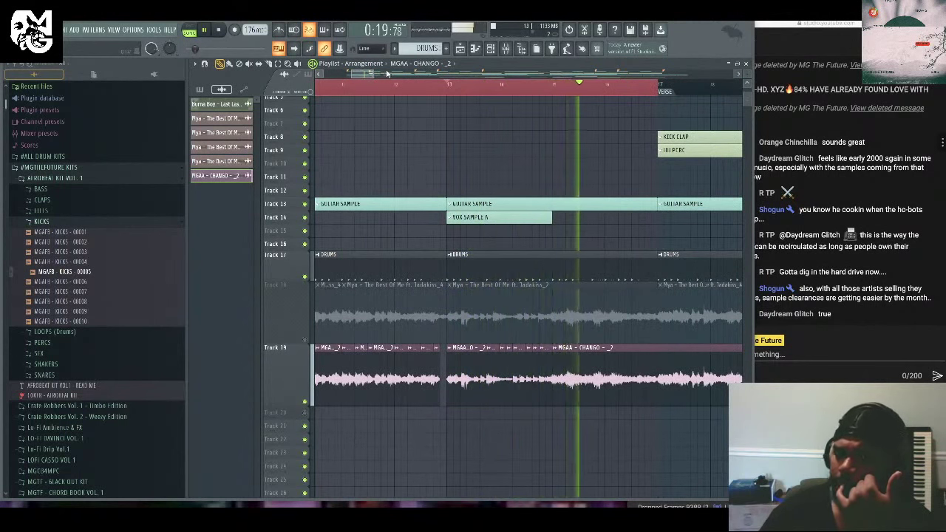
Replace the first two Track 19 slices after bar 14 with a copy of the slice that ends at bar 14.
drag(369, 78, 362, 77)
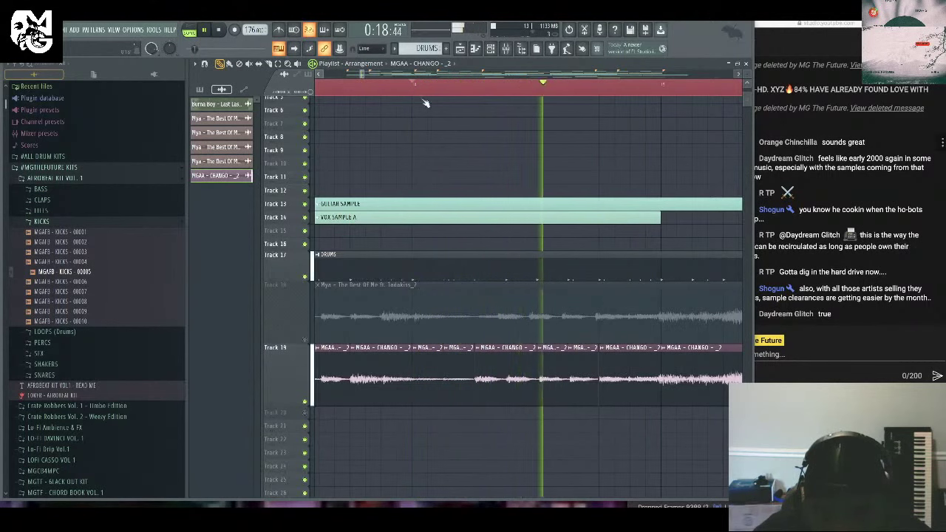
drag(590, 425, 424, 386)
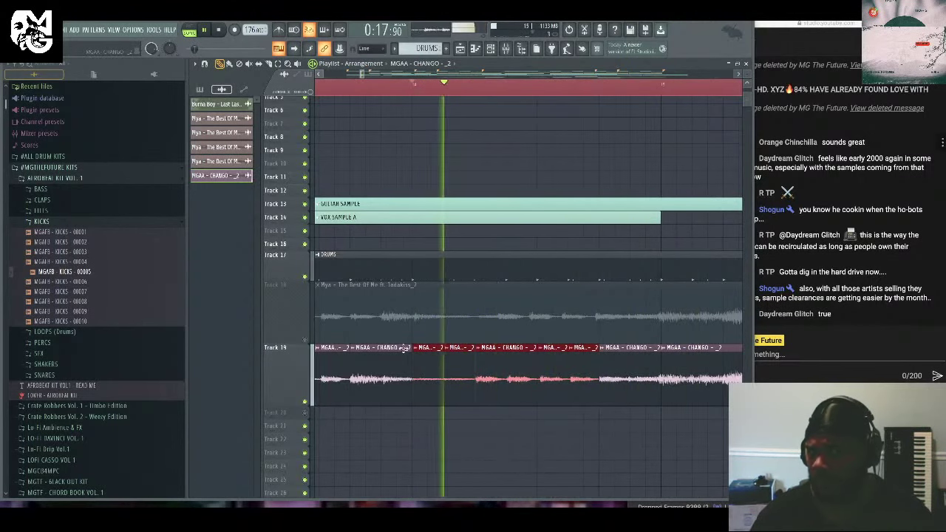
key(space)
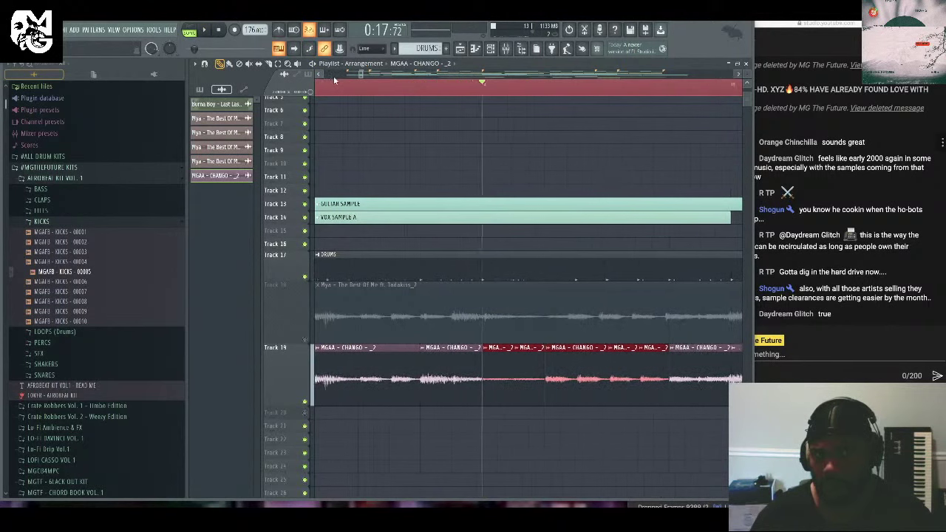
key(space)
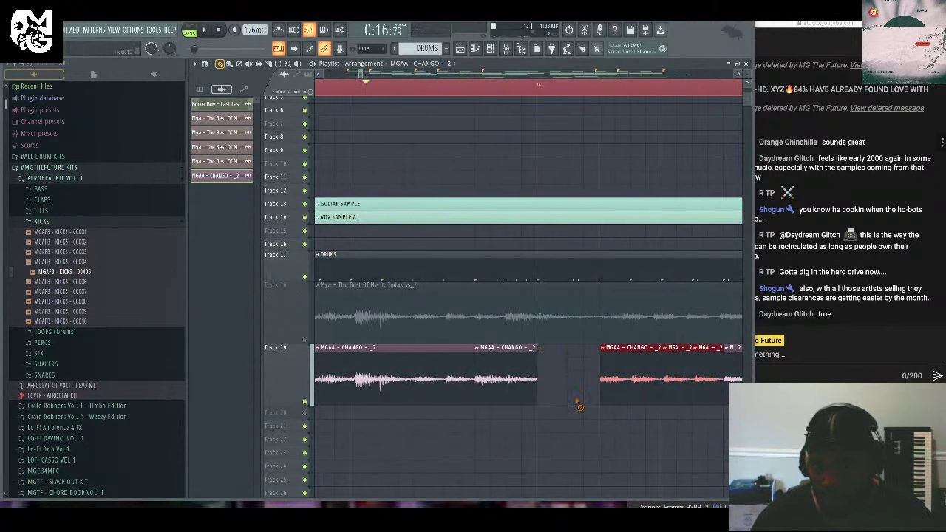
click(551, 377)
key(space)
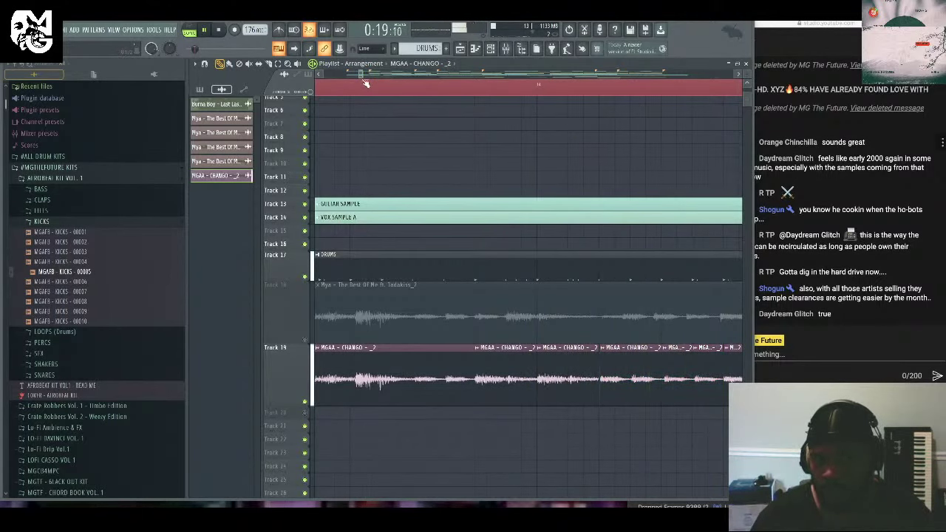
Delete the Track 19 slice at bar 14 and extend the preceding slice to meet the next one.
scroll(365, 84, down, 3)
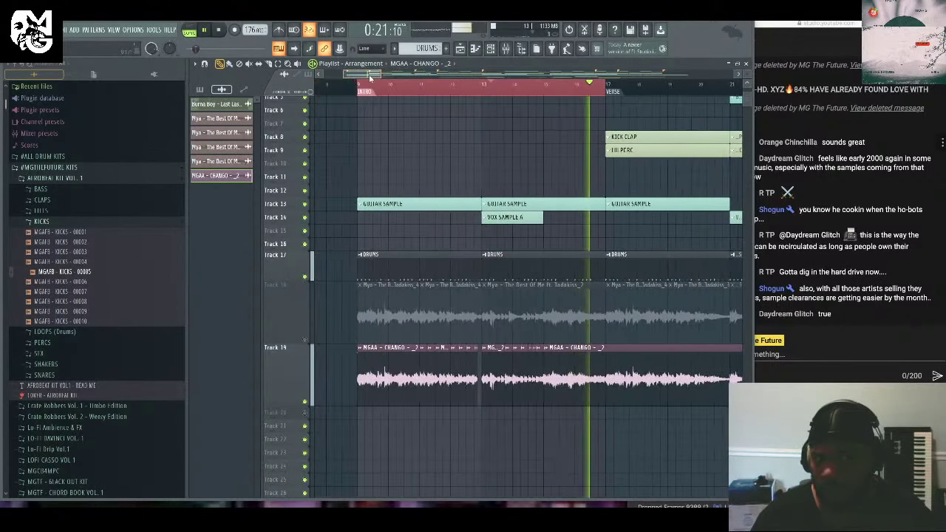
click(484, 90)
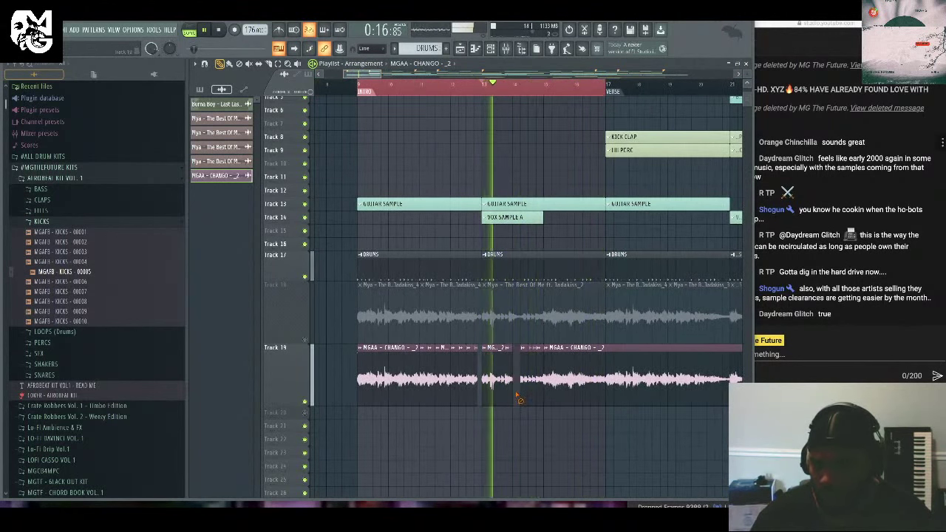
drag(512, 398, 519, 396)
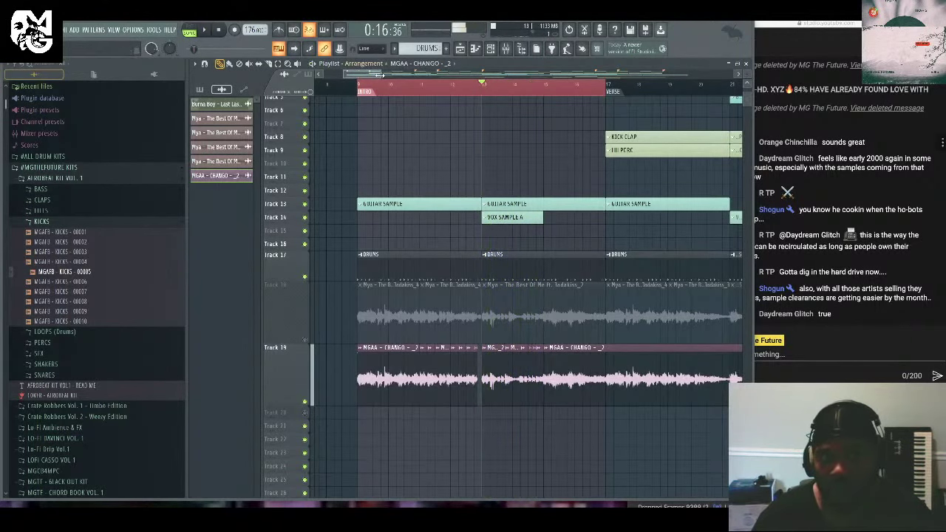
Shorten the end of the Track 19 slice spanning bar 14 and trim the start of the chop that follows.
drag(381, 75, 357, 80)
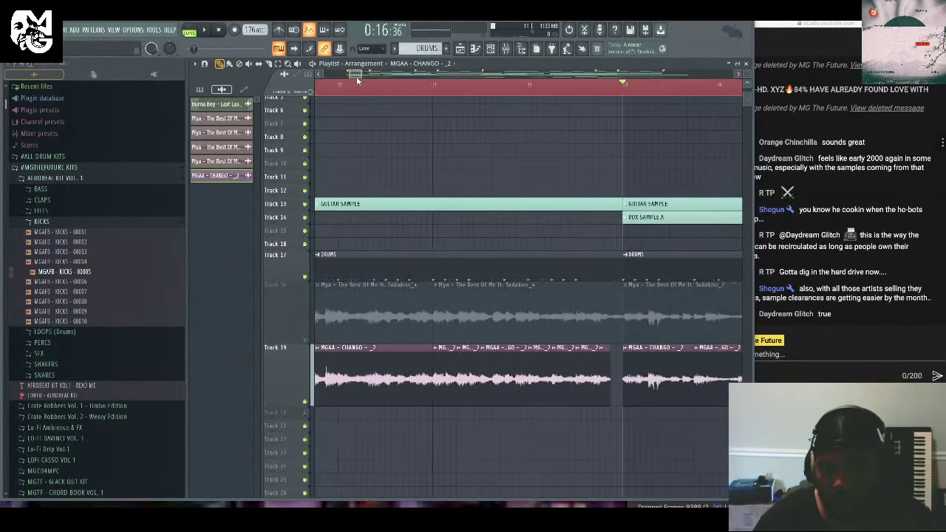
key(space)
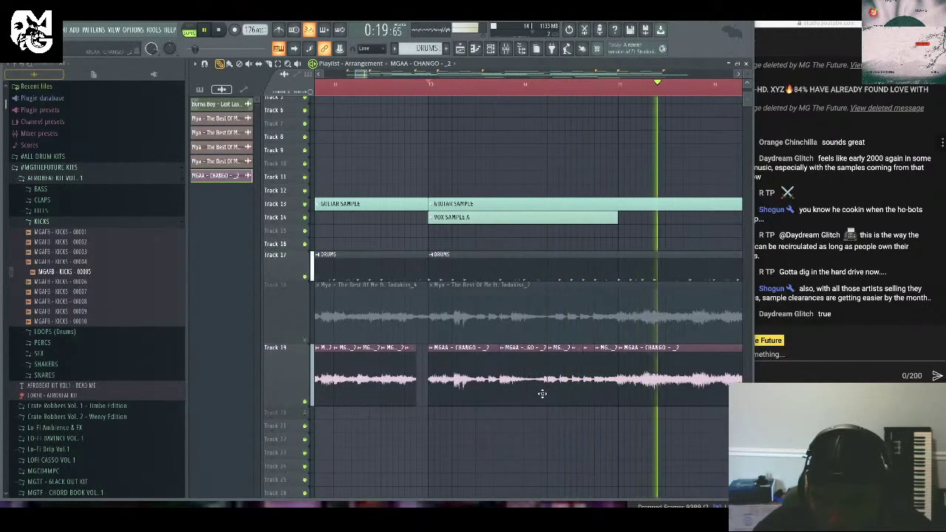
drag(543, 393, 531, 393)
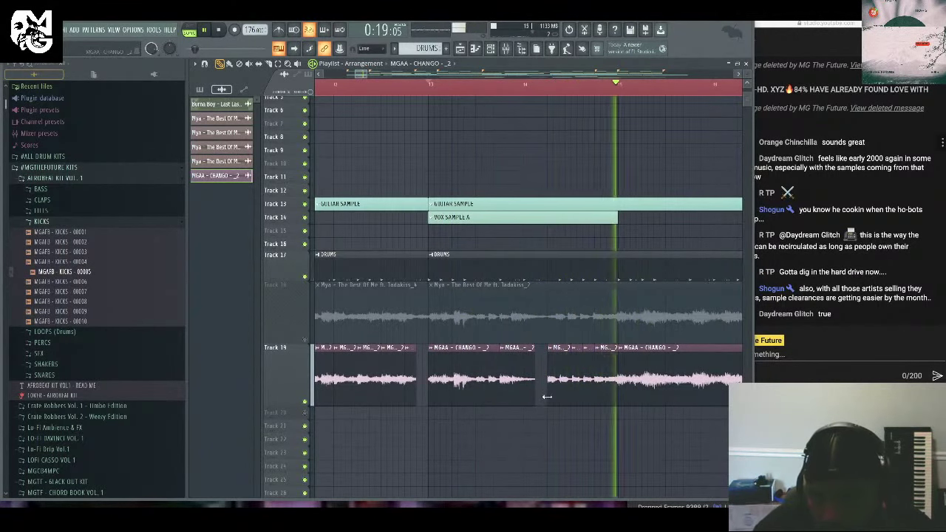
drag(549, 398, 561, 397)
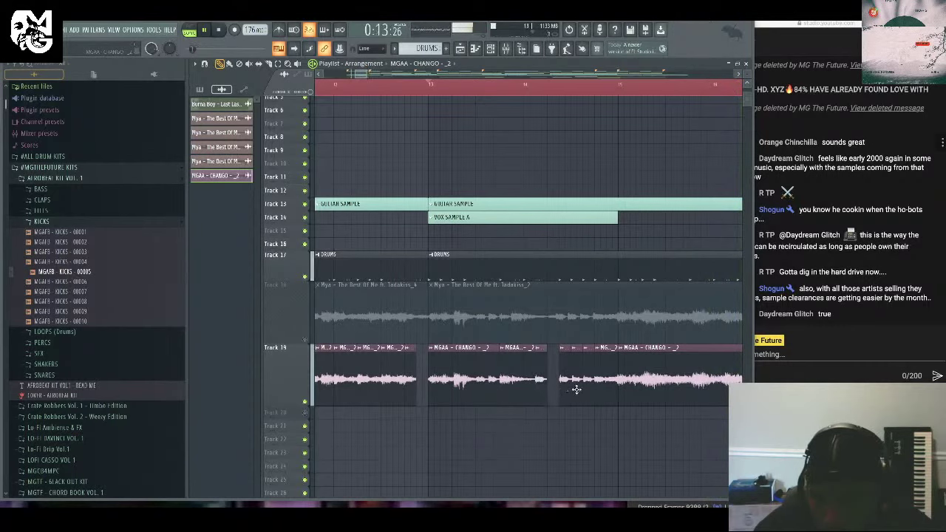
Fill the remaining Track 19 gap after bar 14 with a short slice copy.
right_click(550, 428)
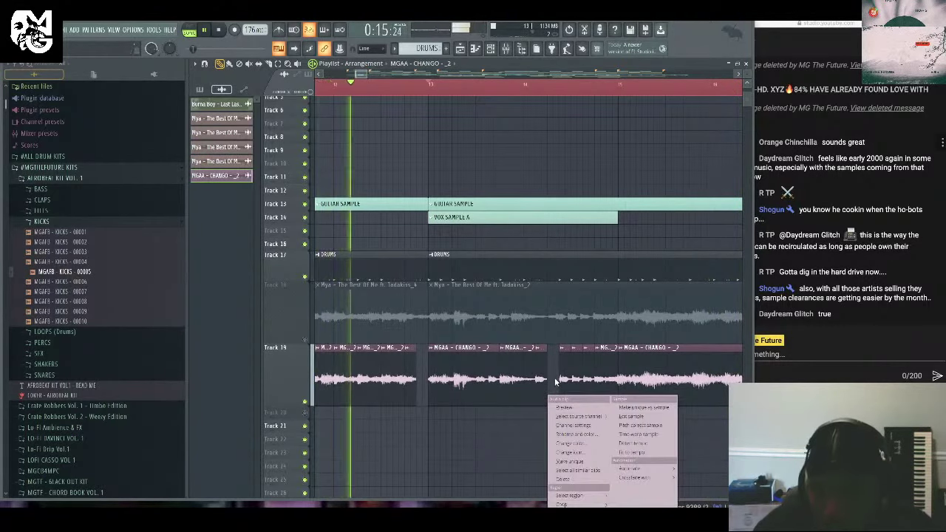
key(Escape)
click(550, 379)
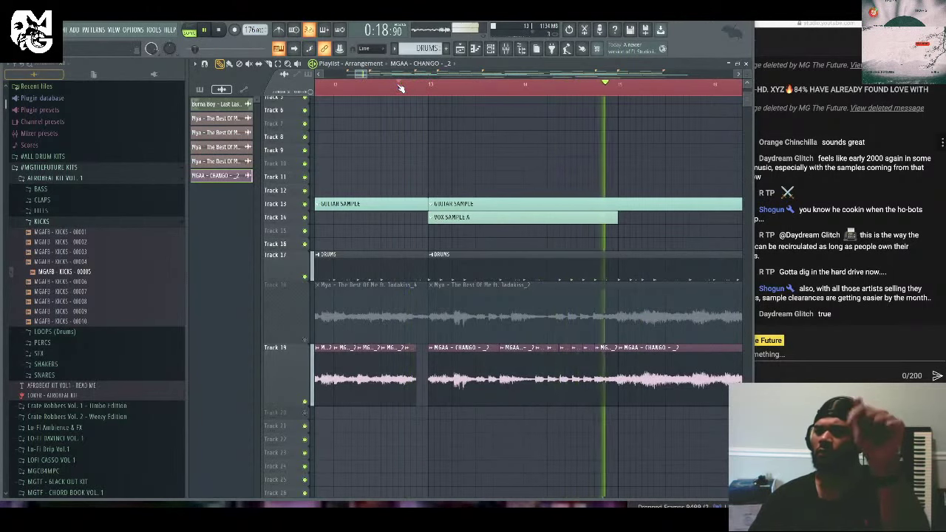
Set the playback selection to the start of the verse, bars 17 to 21, and play that section.
scroll(369, 74, down, 4)
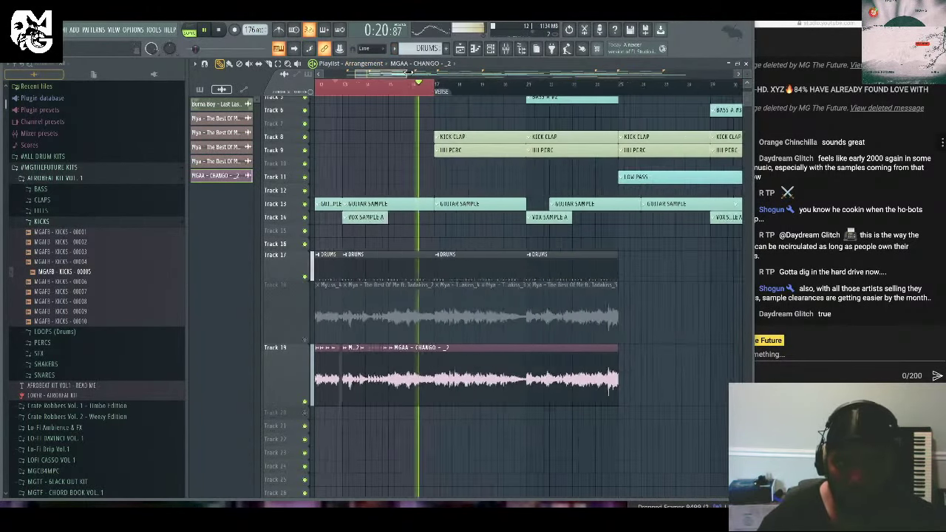
scroll(382, 77, right, 2)
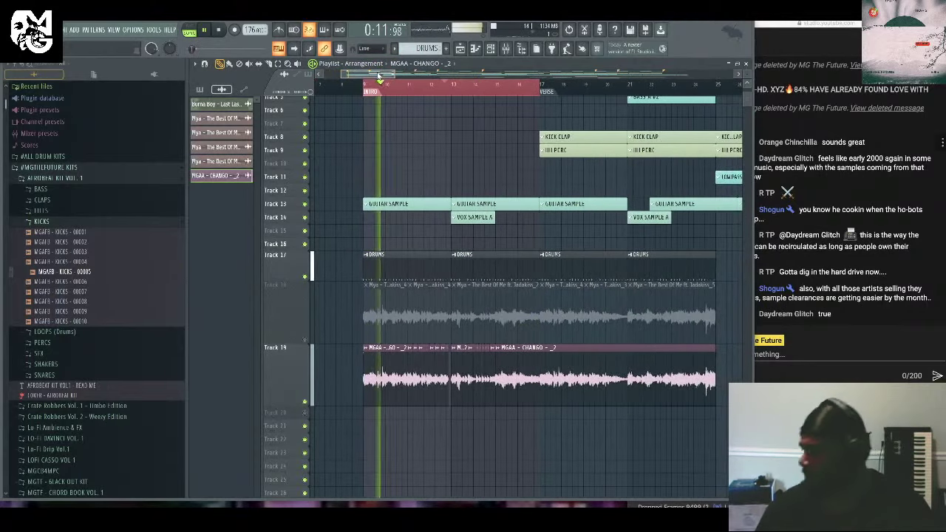
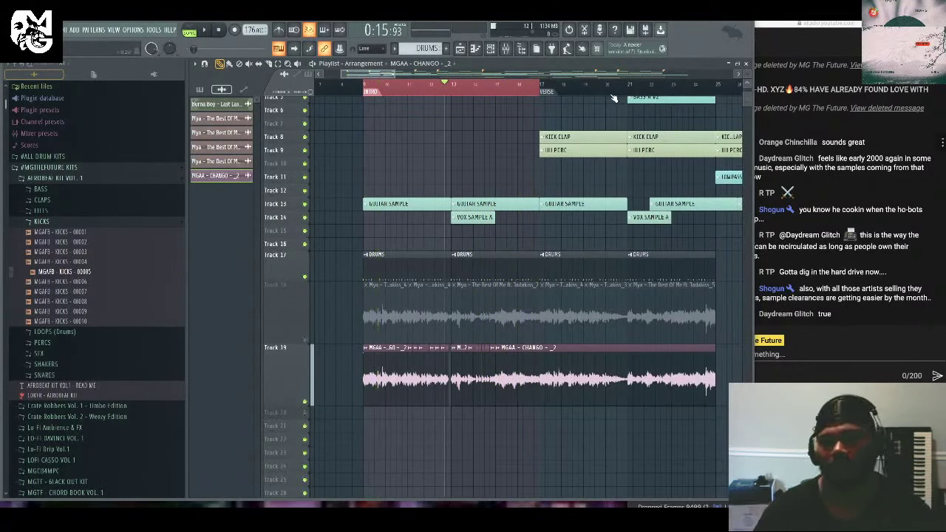
drag(629, 89, 543, 92)
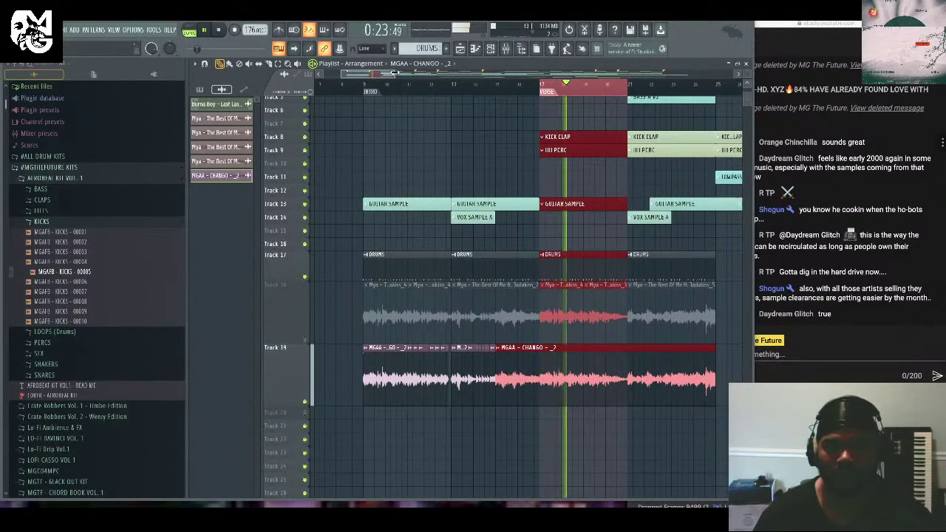
scroll(361, 81, up, 4)
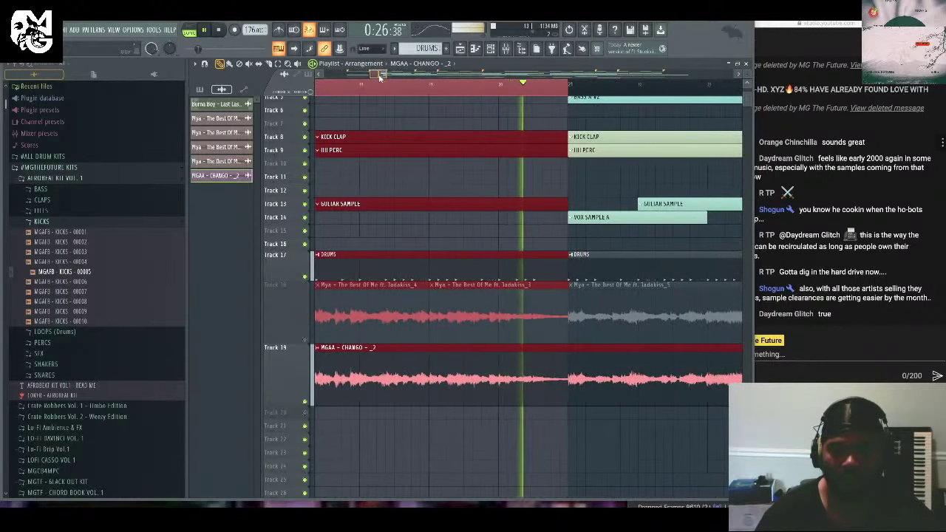
Slice the Track 19 clip twice just before bar 18 and remove the short piece between the cuts.
click(359, 82)
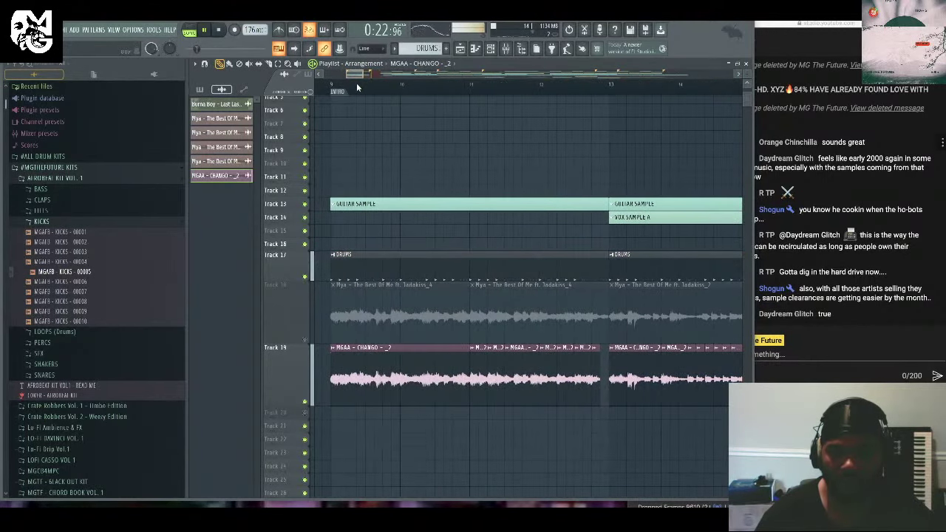
double_click(357, 82)
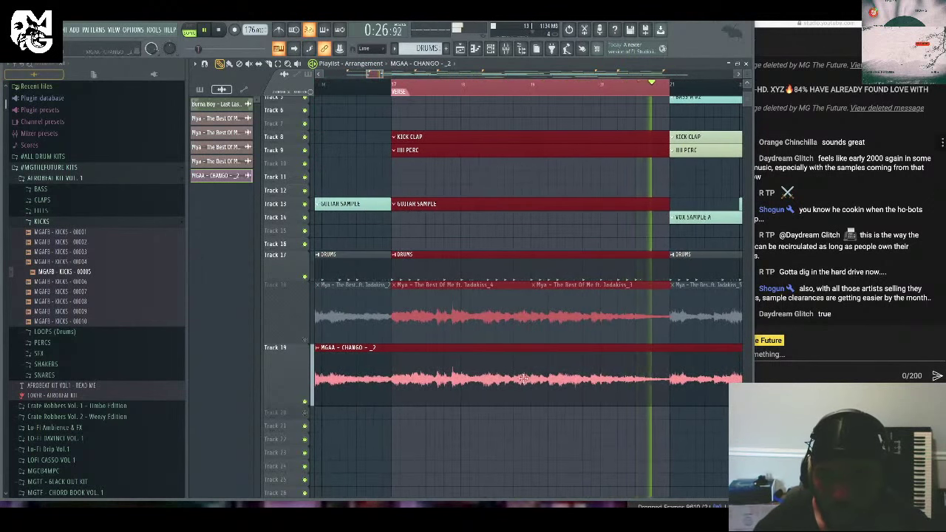
click(376, 88)
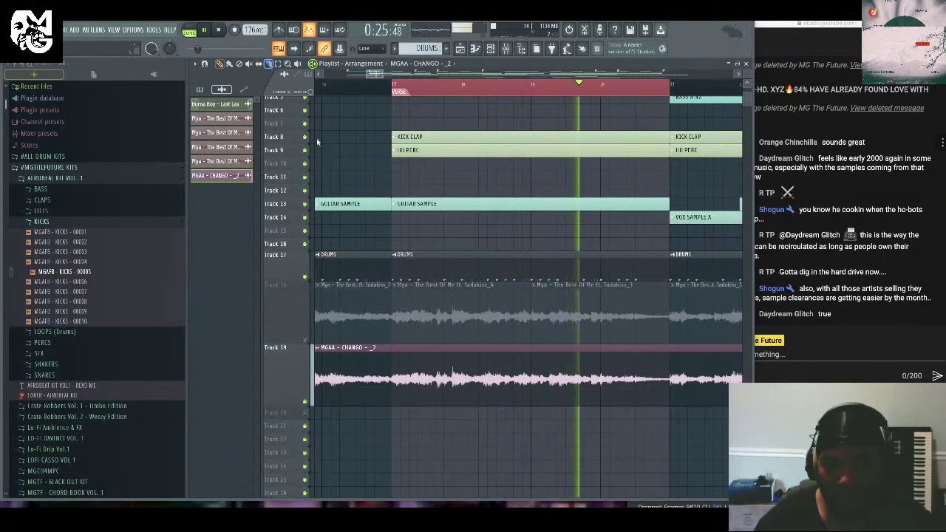
click(450, 372)
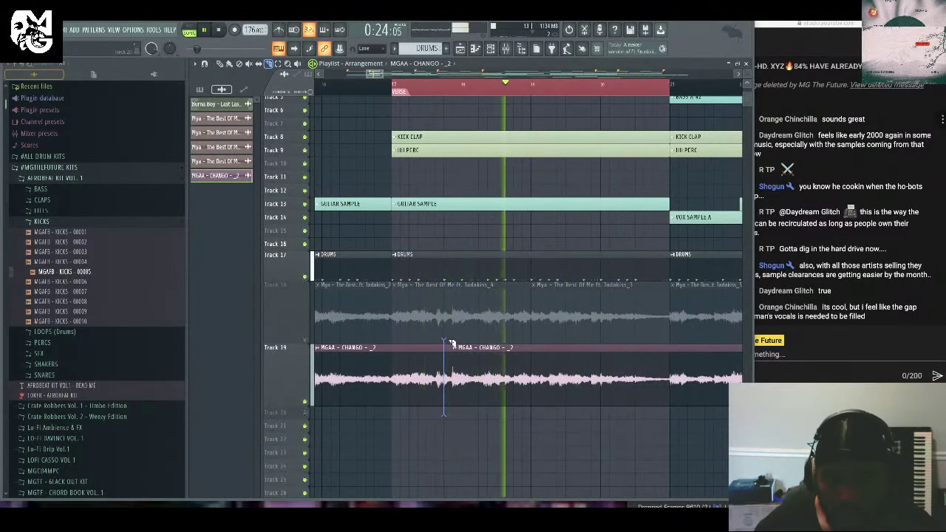
key(p)
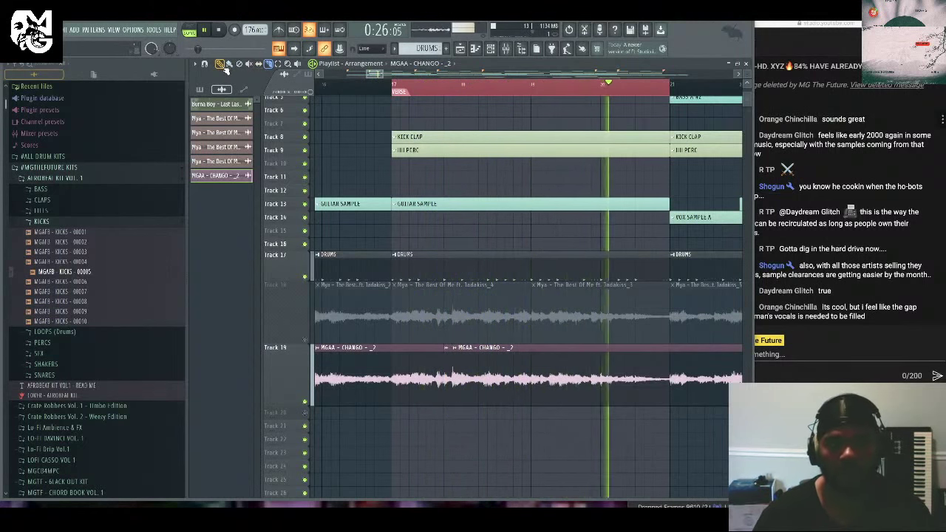
drag(454, 399, 443, 399)
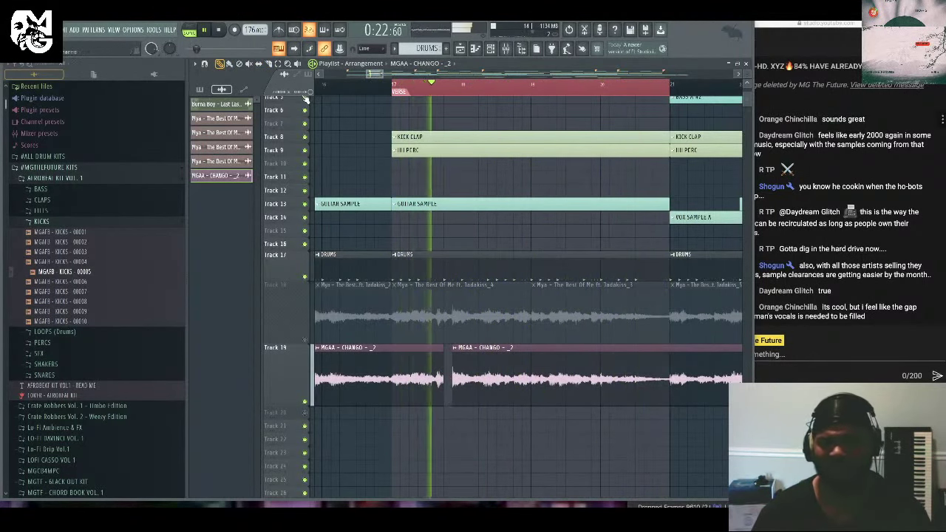
Slice Track 19 midway through bar 18 and at bar 19, and shift and extend the first chop to close the gaps.
click(269, 63)
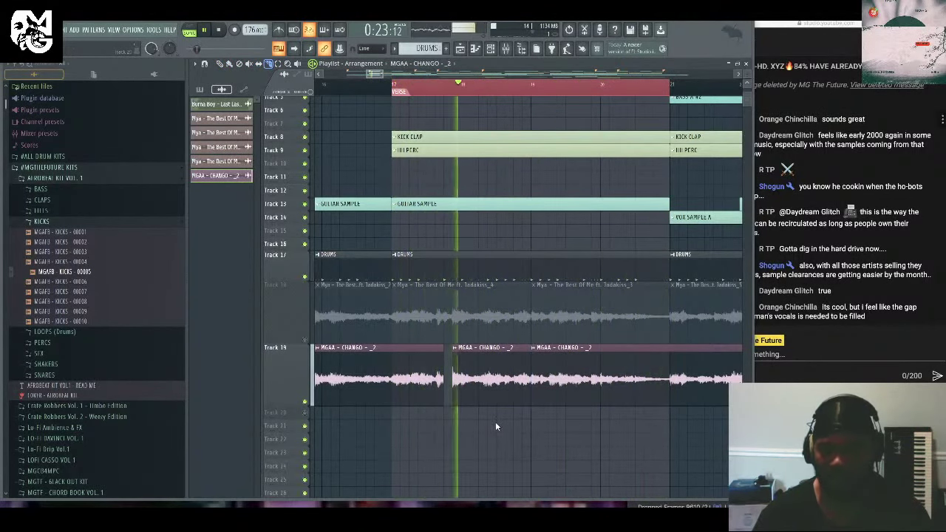
drag(498, 413, 499, 347)
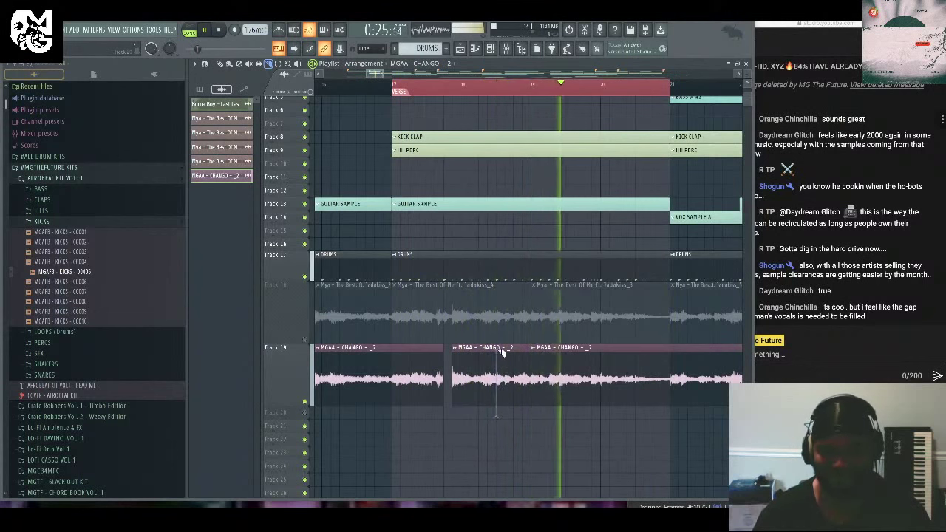
click(221, 63)
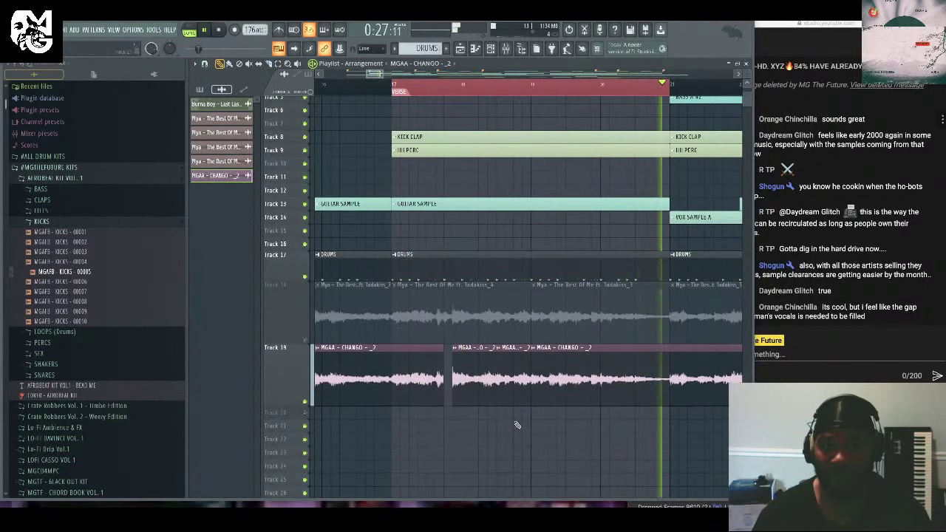
drag(476, 366, 468, 366)
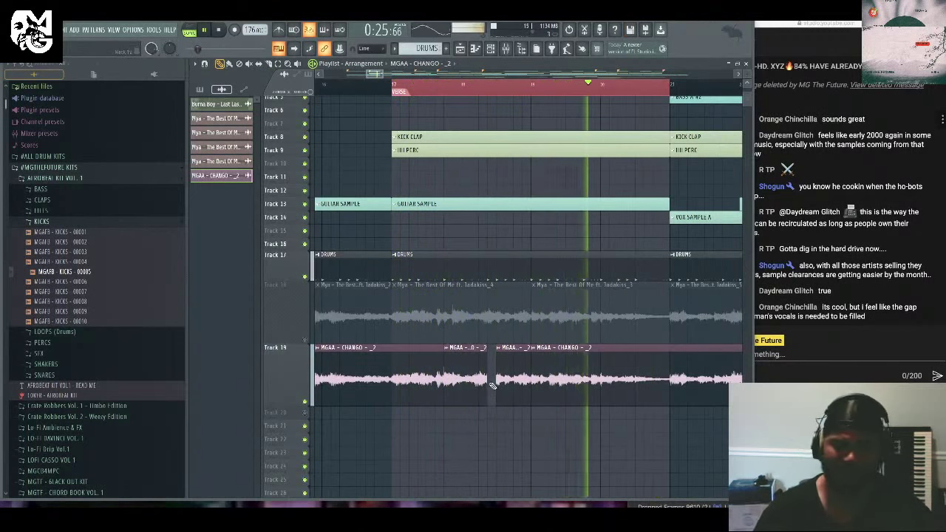
drag(494, 392, 489, 380)
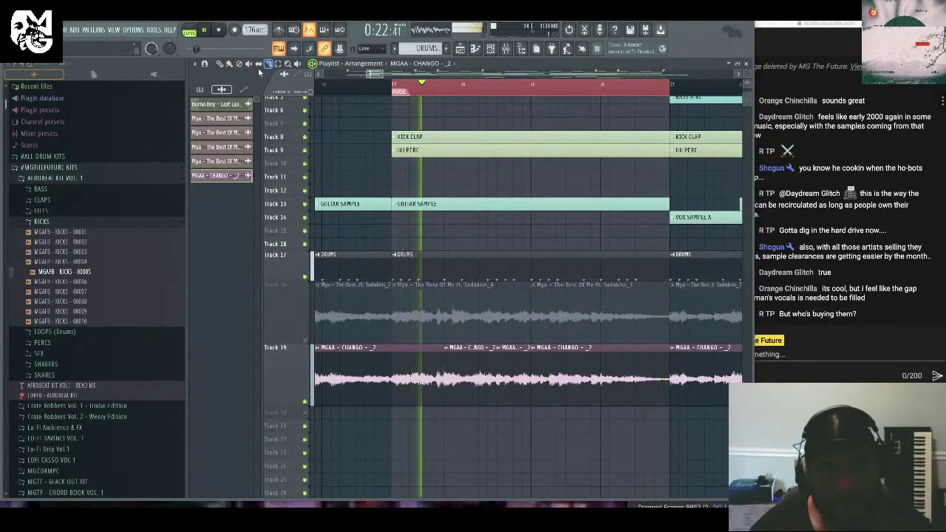
Cut two short slices at the end of the Track 19 clip just before bar 21.
click(654, 381)
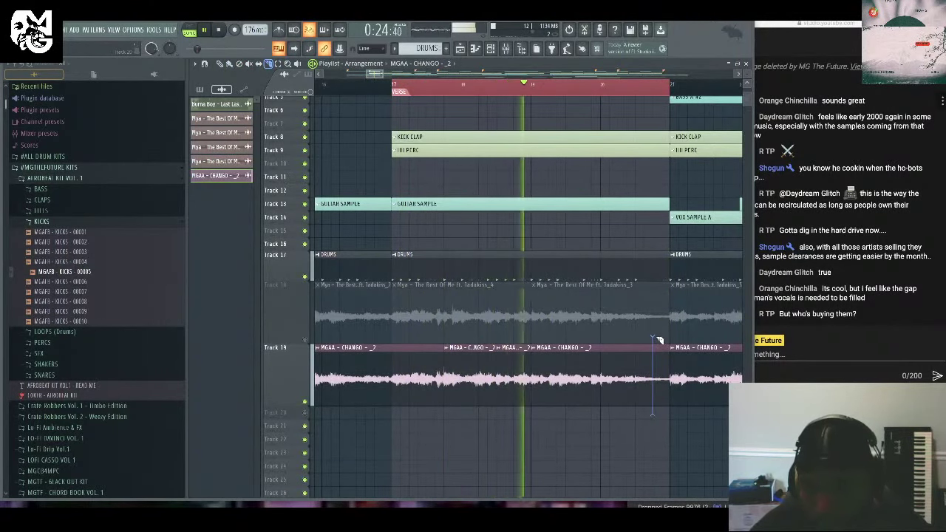
click(636, 381)
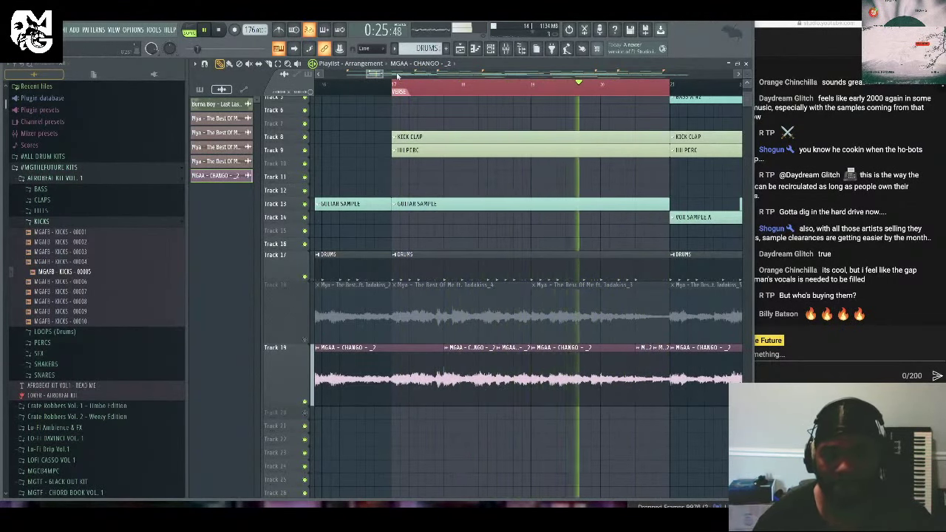
Try to fill the Track 19 gap after bar 18 with a copied slice stretched to the next chop.
drag(397, 76, 378, 74)
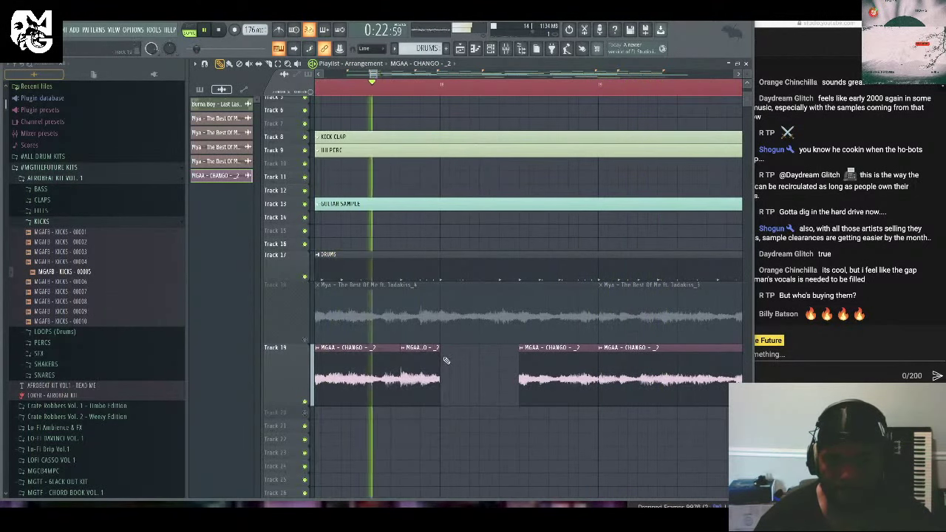
click(448, 354)
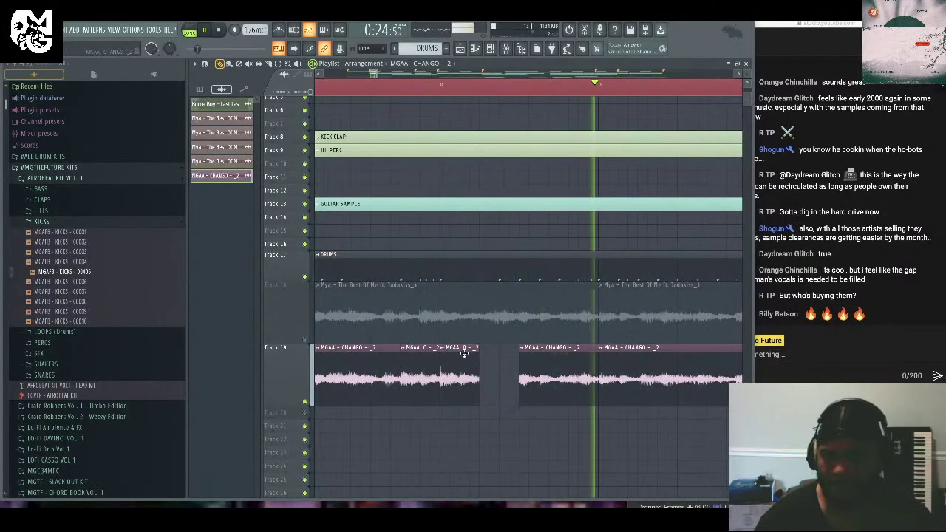
drag(477, 361, 517, 366)
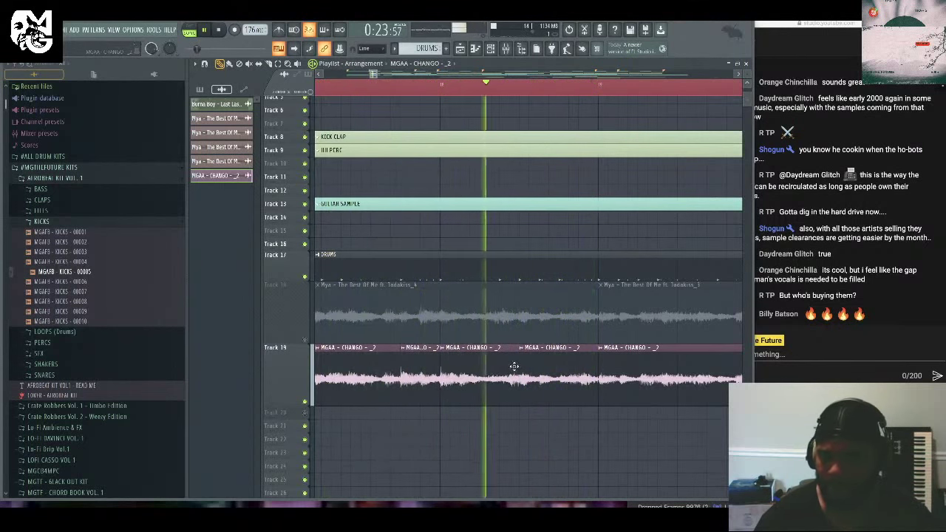
right_click(475, 372)
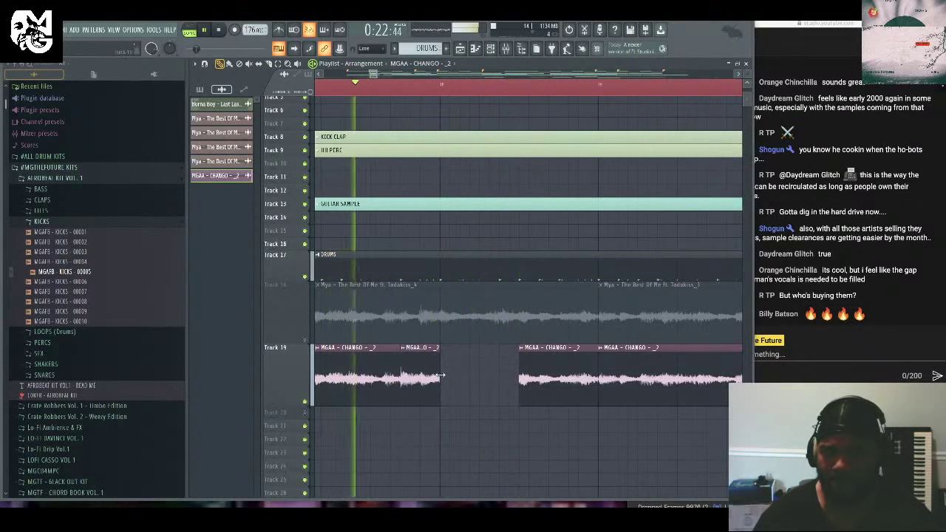
Shorten the Track 19 slice before bar 18 and place a longer slice starting at bar 18.
drag(440, 375, 420, 377)
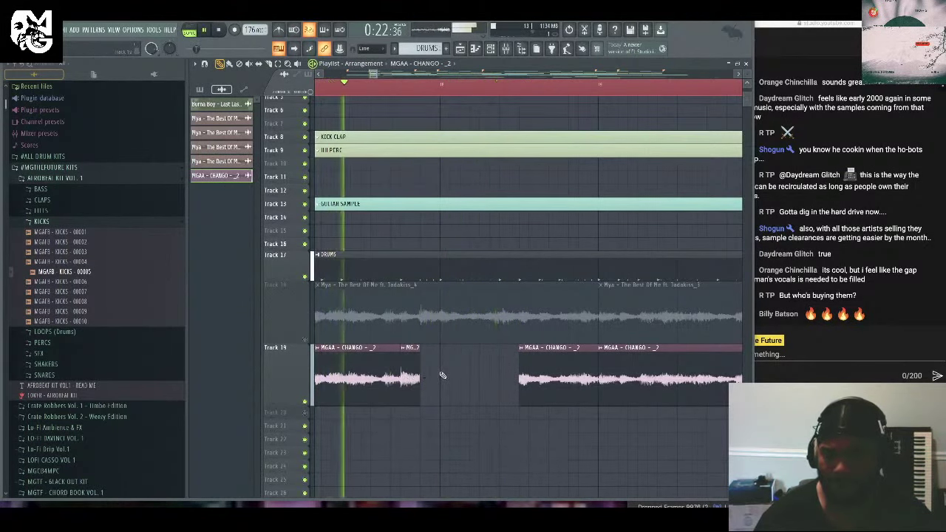
click(441, 377)
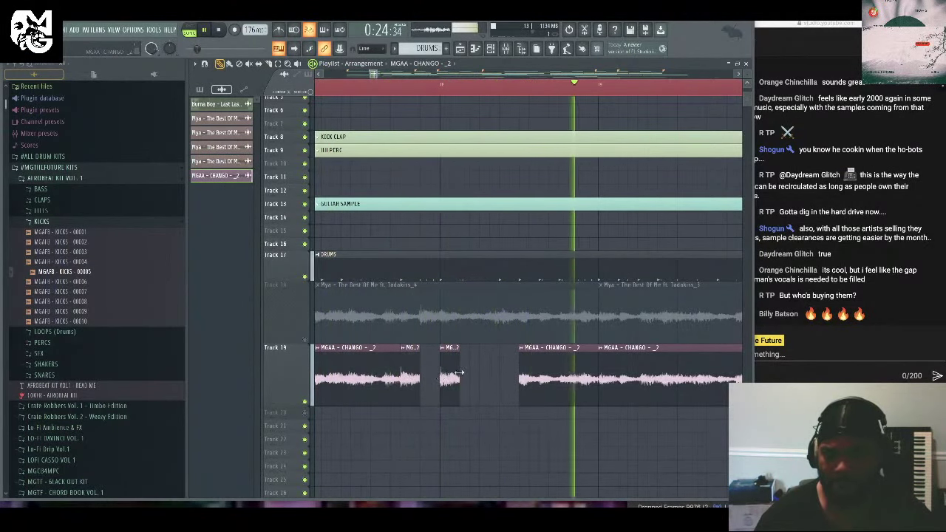
click(442, 376)
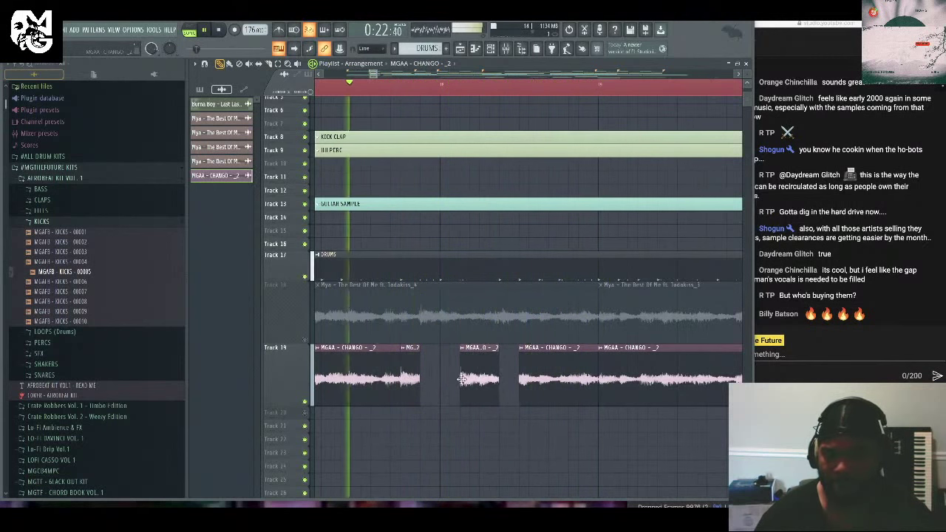
drag(438, 381, 506, 381)
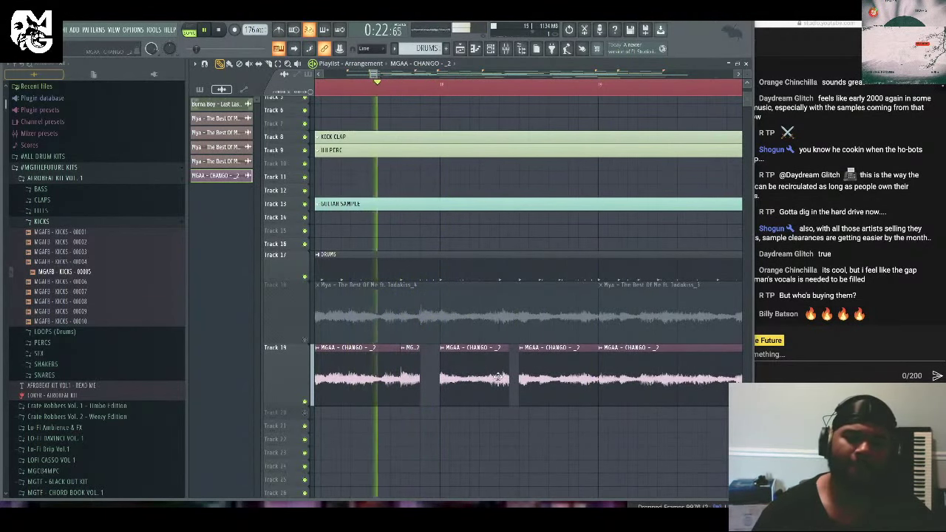
Move the longer bar 18 slice on Track 19 back against the short slice before it and extend its end.
drag(420, 380, 435, 382)
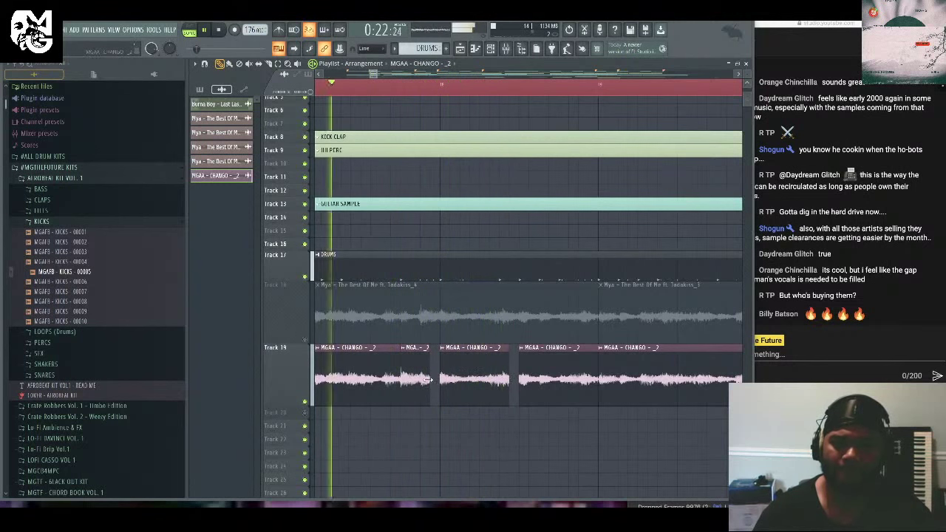
drag(485, 390, 456, 390)
key(space)
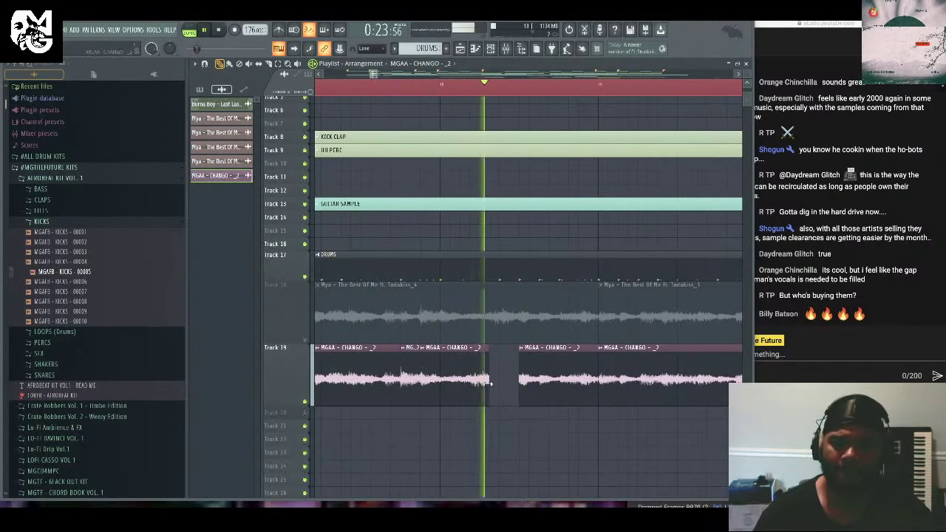
drag(490, 383, 507, 386)
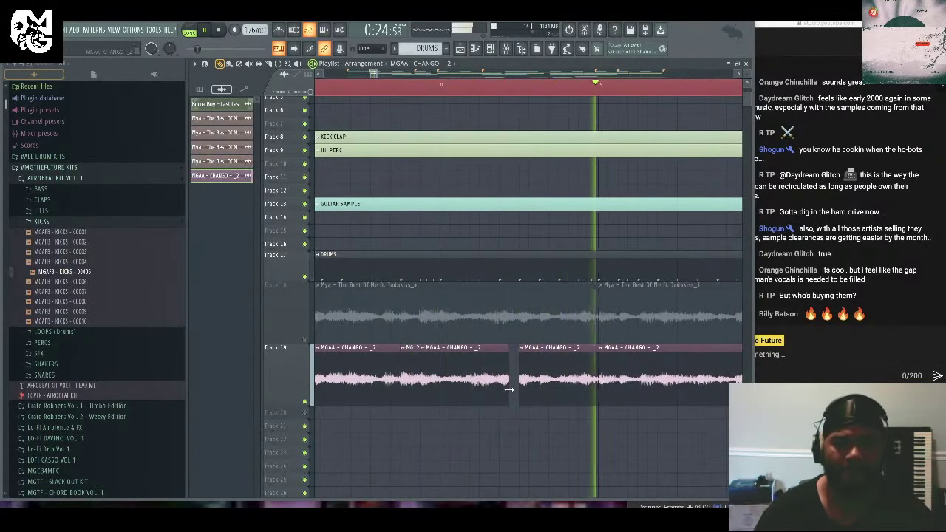
Set the playback selection to bars 21 to 25 and play that section.
drag(376, 76, 530, 90)
drag(602, 95, 459, 98)
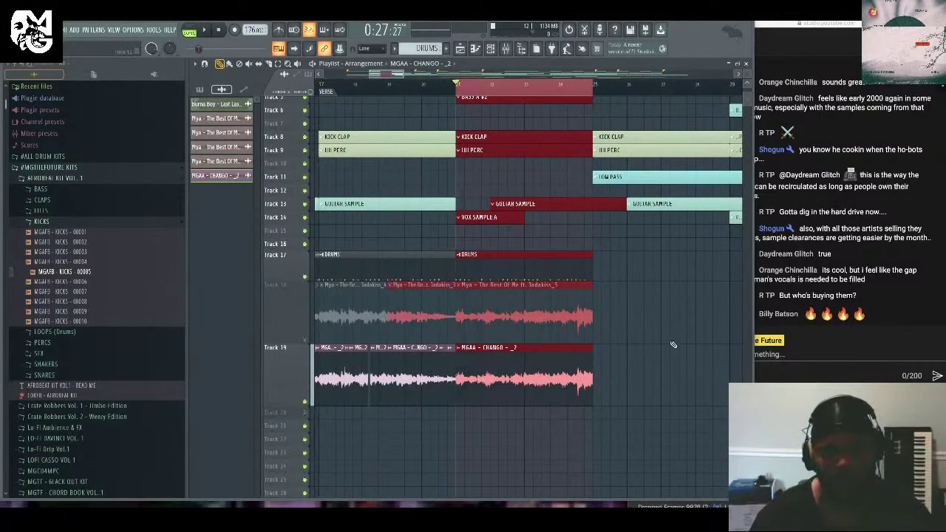
drag(403, 74, 393, 78)
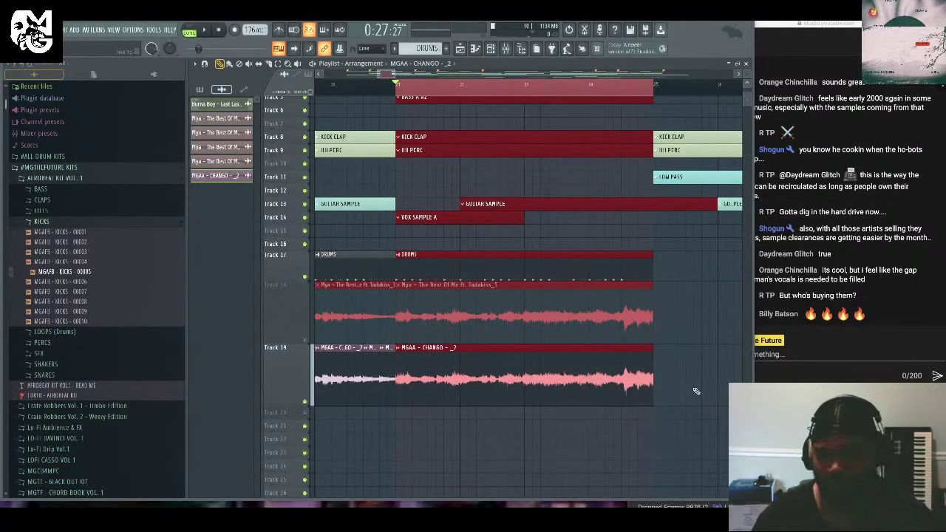
click(679, 433)
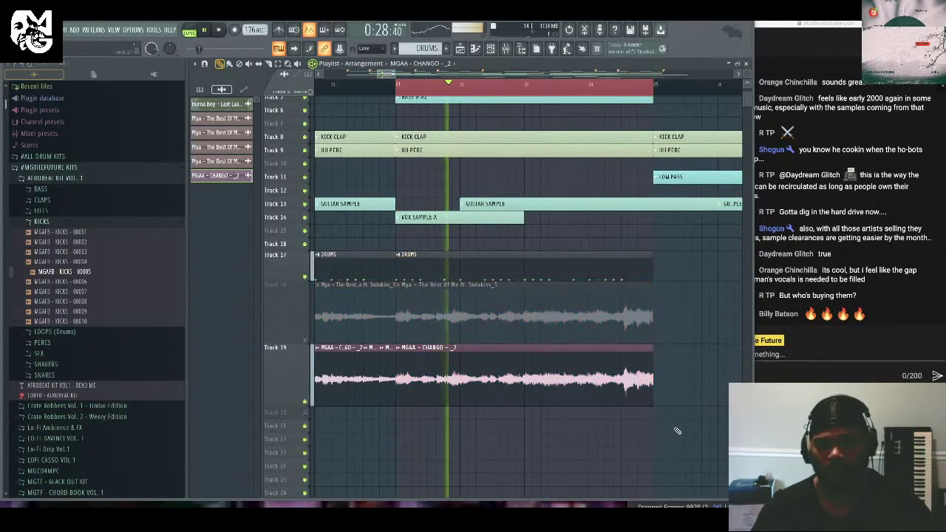
Slice the Track 19 clip just before and after bar 22, and just before bar 23.
drag(394, 76, 389, 78)
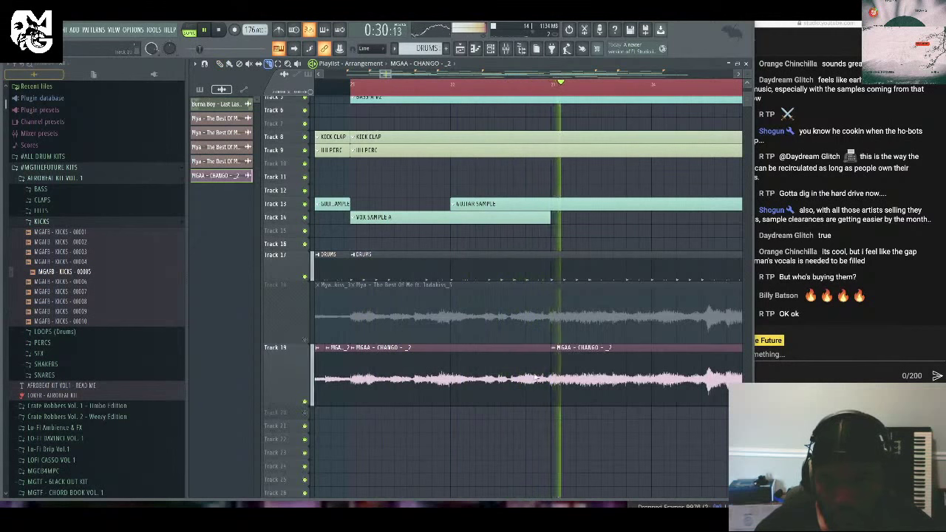
drag(535, 379, 510, 380)
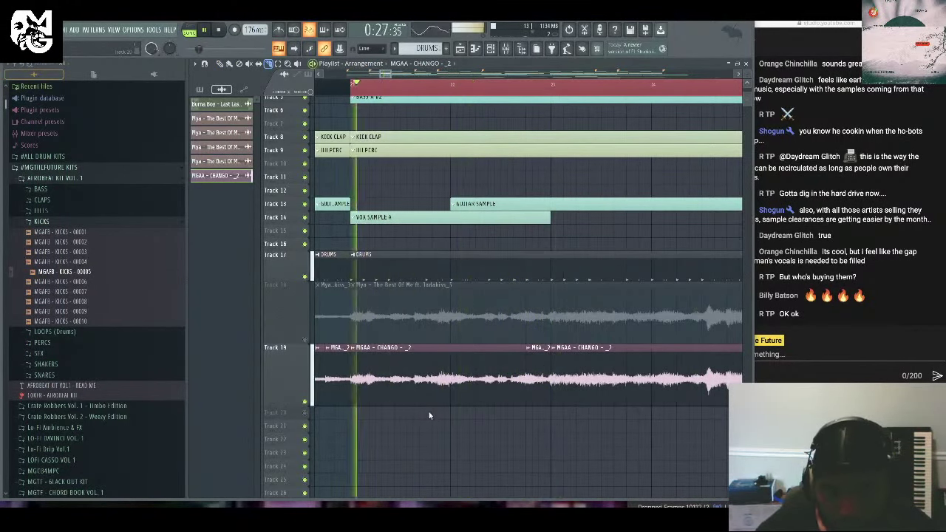
click(438, 347)
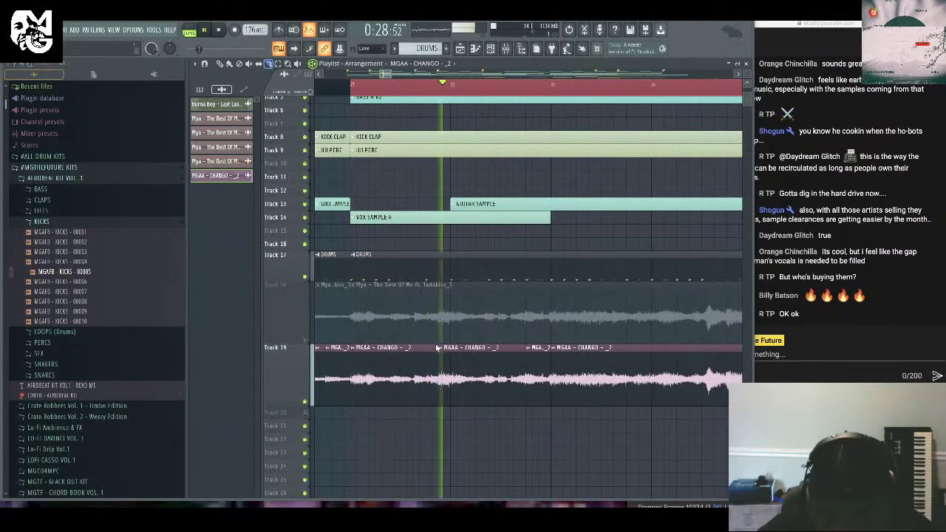
drag(475, 411, 477, 347)
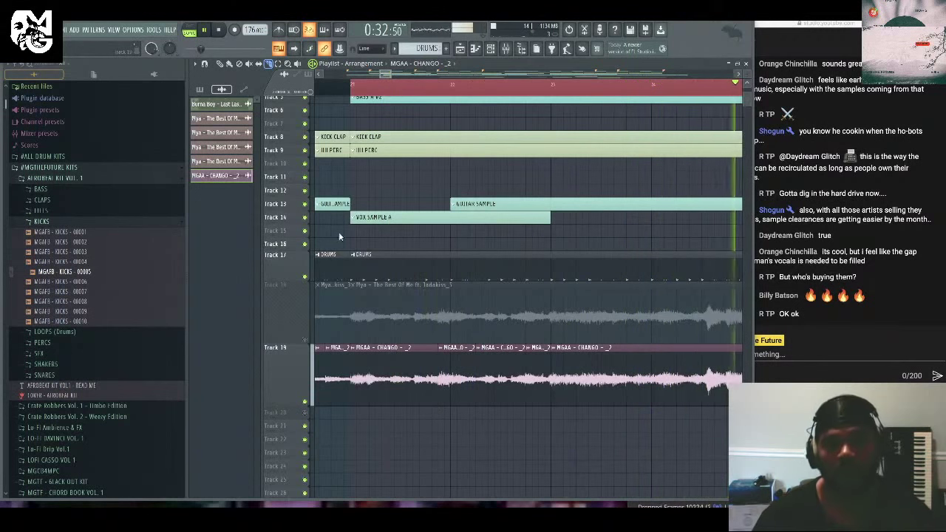
Shorten the Track 19 slice ending before bar 22 and shift the two following slices earlier against it.
key(p)
key(space)
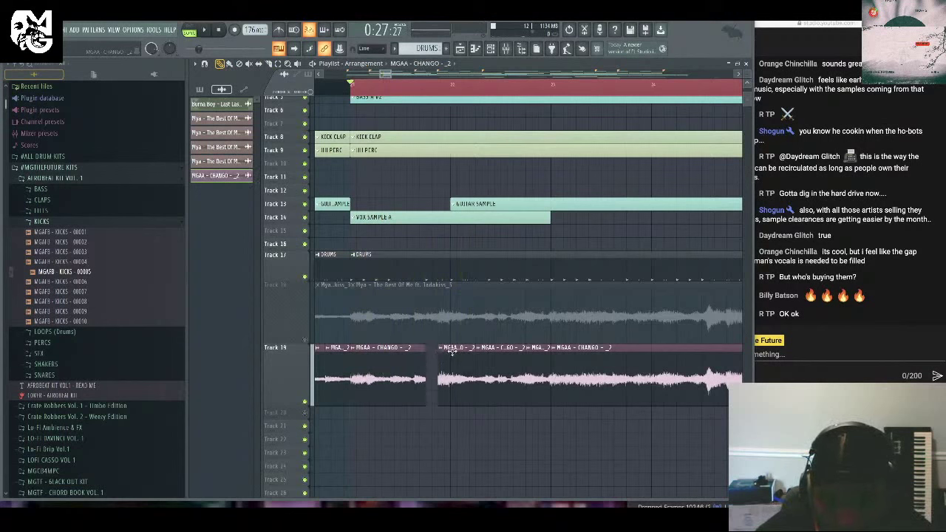
key(space)
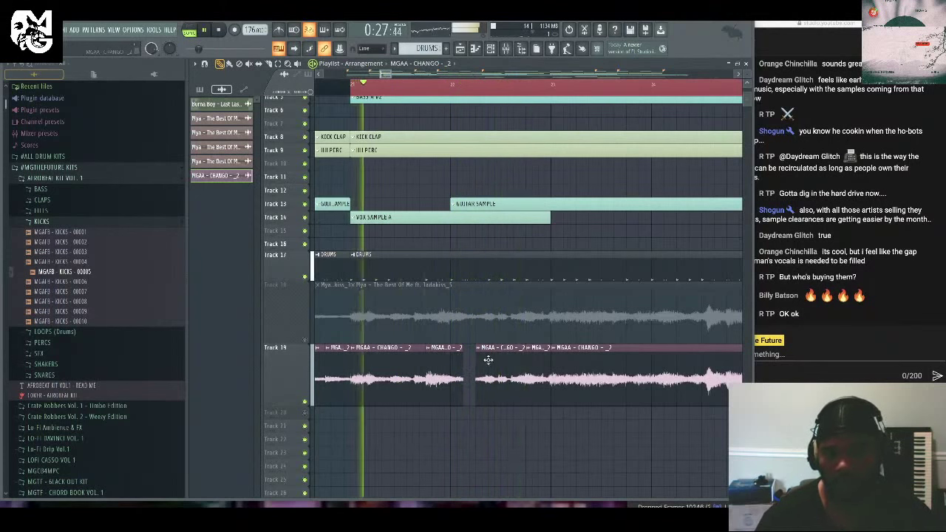
drag(488, 360, 477, 363)
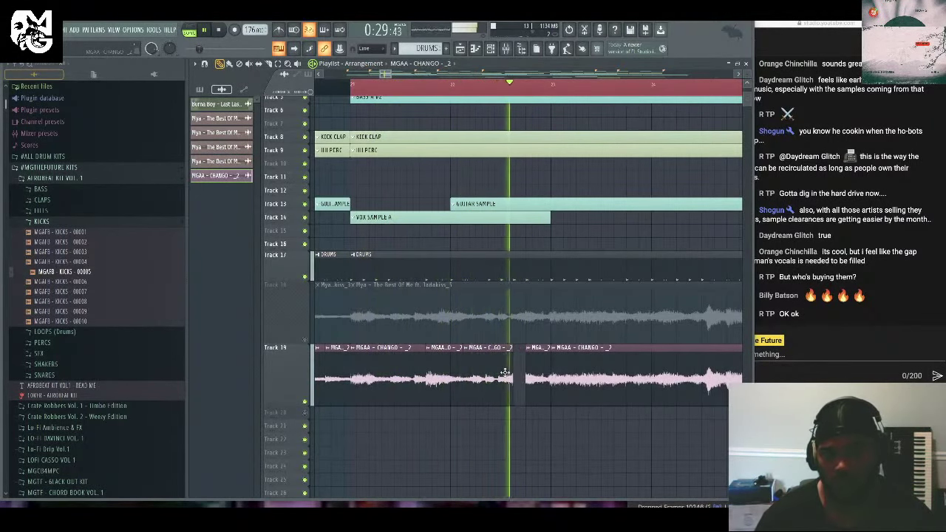
click(357, 82)
drag(387, 72, 384, 75)
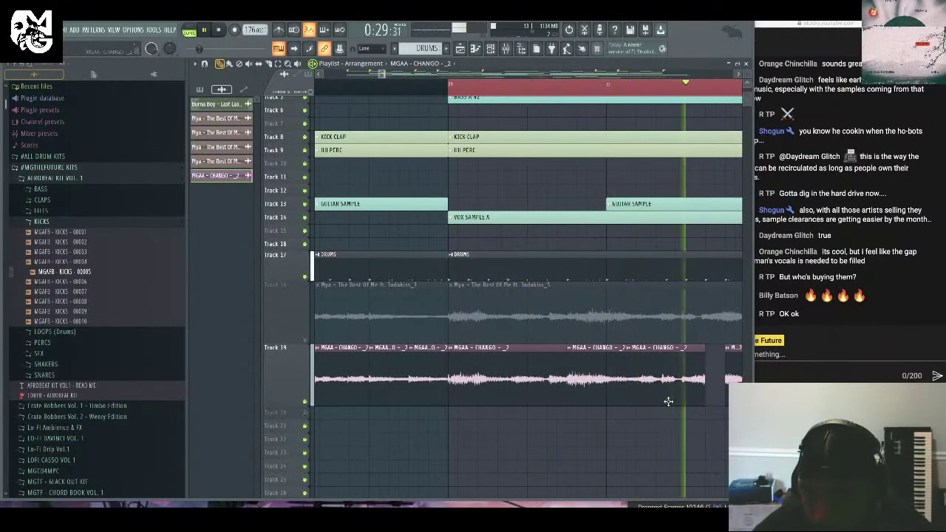
Cut up the Track 19 slice following bar 22, delete its first two pieces and shift the remaining piece earlier against the preceding slice.
drag(663, 394, 669, 394)
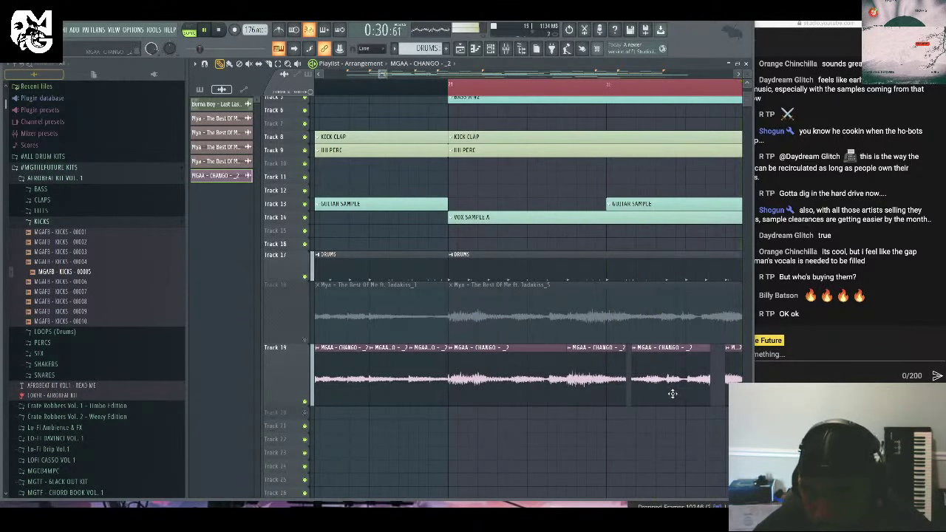
key(space)
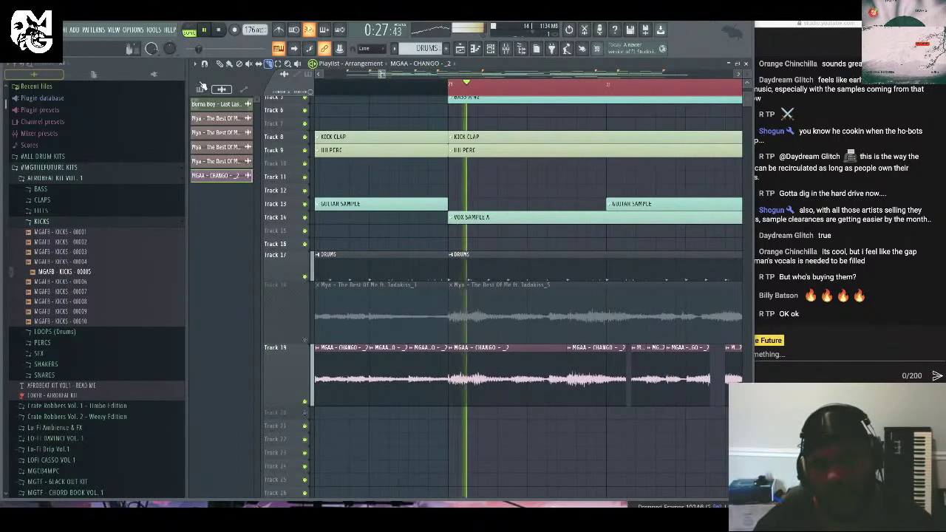
right_click(646, 381)
key(space)
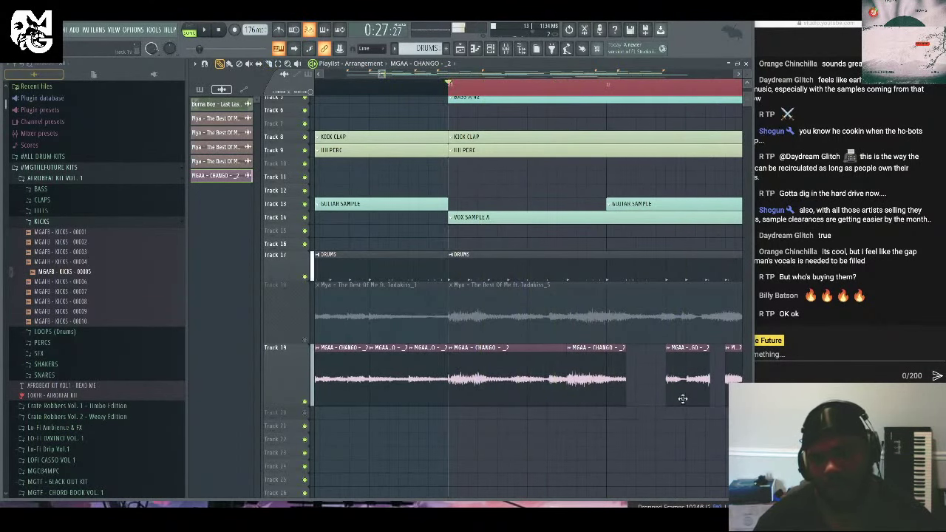
key(space)
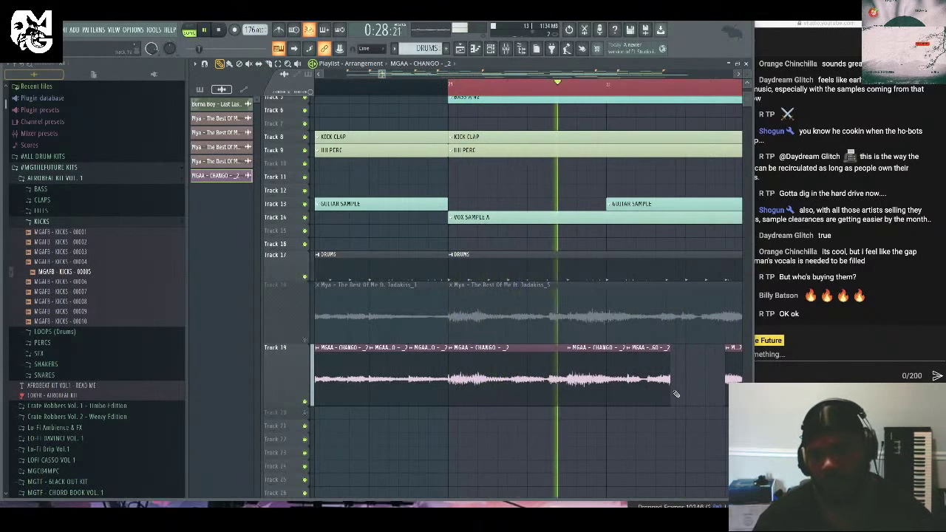
Place a repeated slice against the short slice before bar 23 on Track 19 and extend the preceding slice to meet it.
click(673, 390)
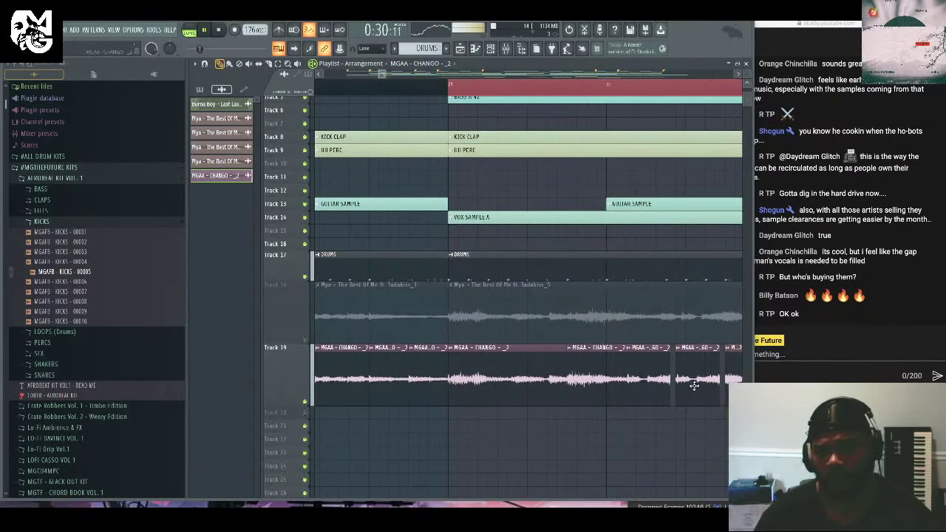
right_click(691, 386)
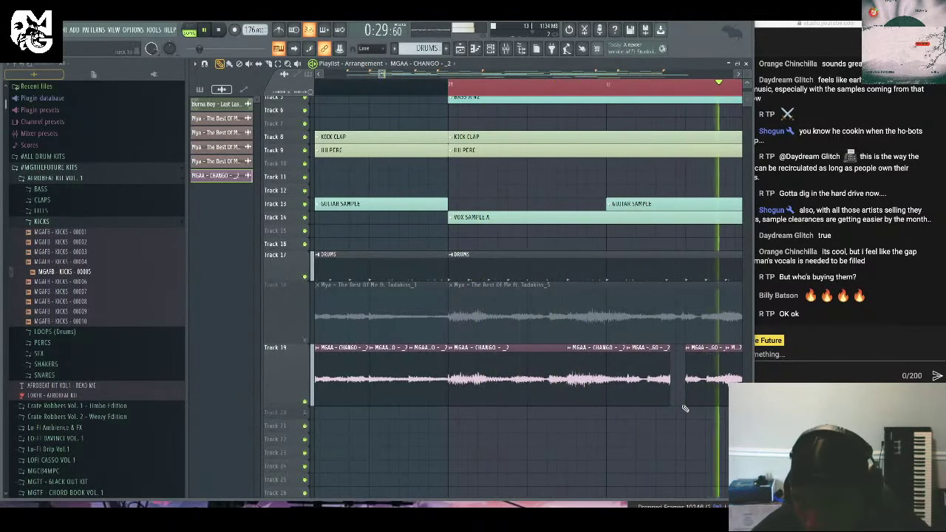
drag(667, 387, 684, 388)
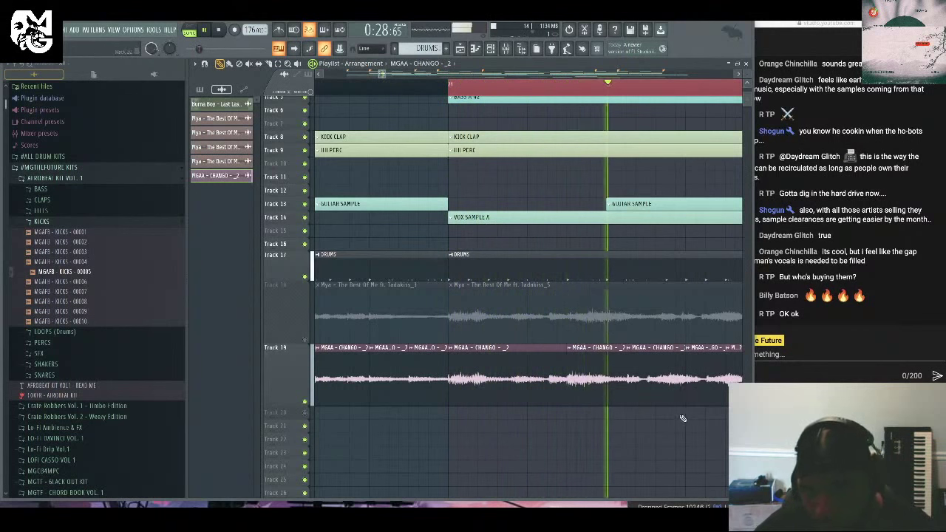
key(space)
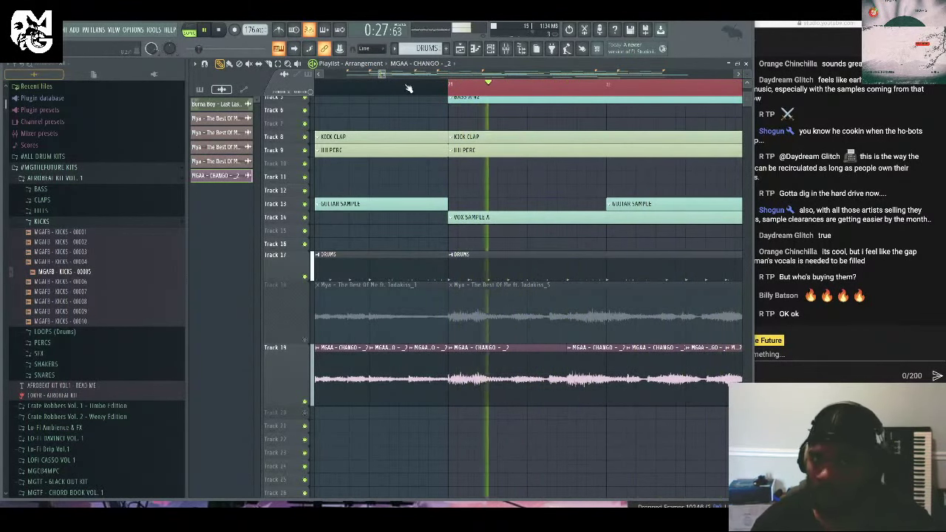
Slice the Track 19 clip just before bar 24, at bar 24 and midway through bar 24.
scroll(384, 74, down, 2)
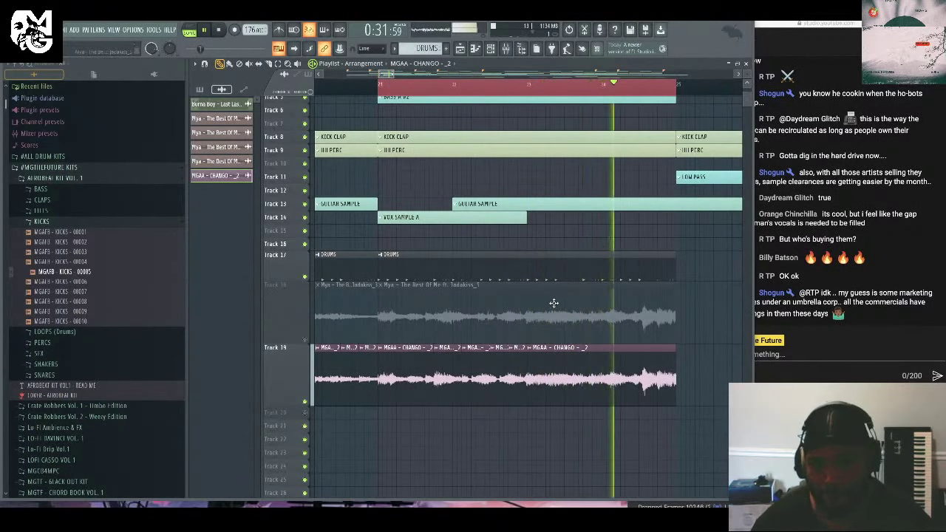
key(space)
key(space)
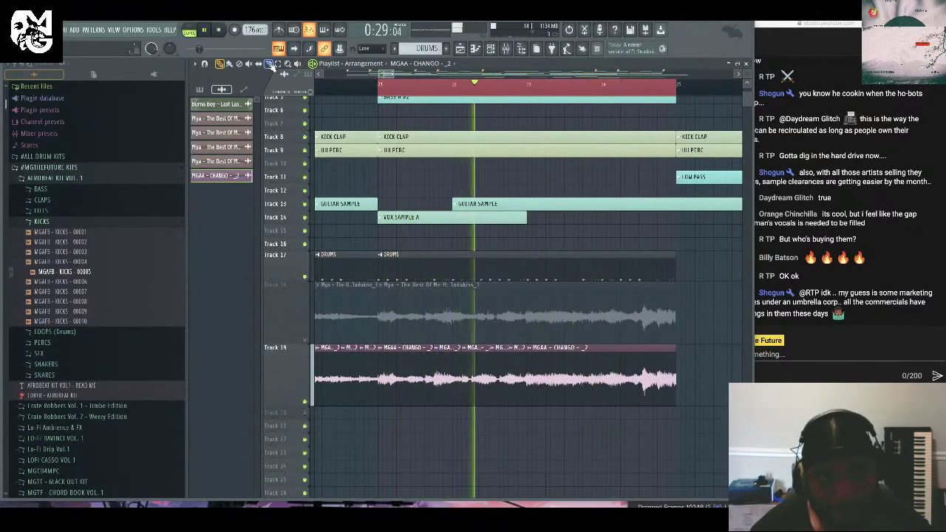
drag(640, 415, 642, 349)
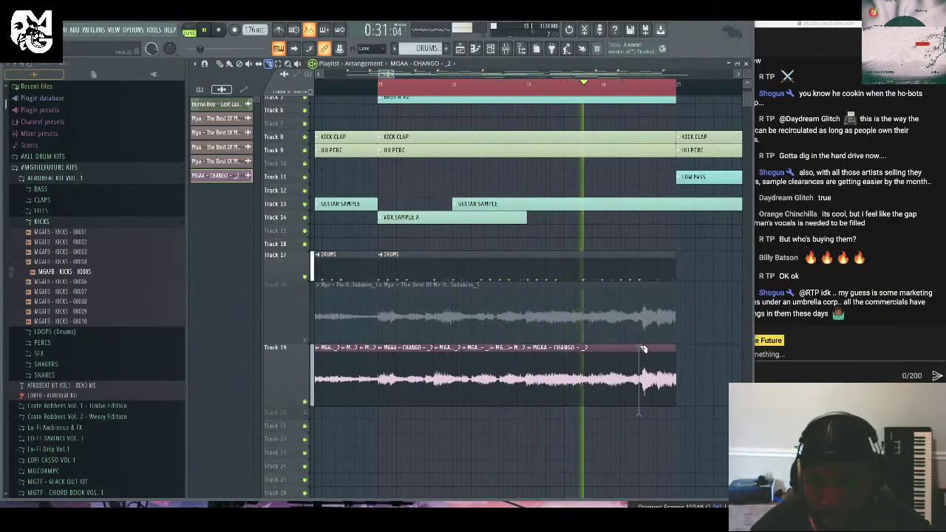
drag(588, 409, 590, 349)
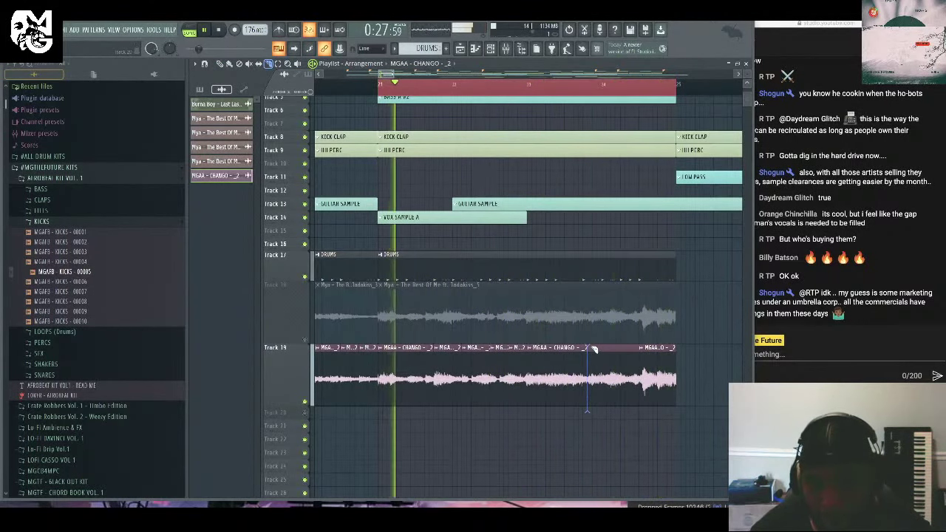
drag(601, 417, 605, 347)
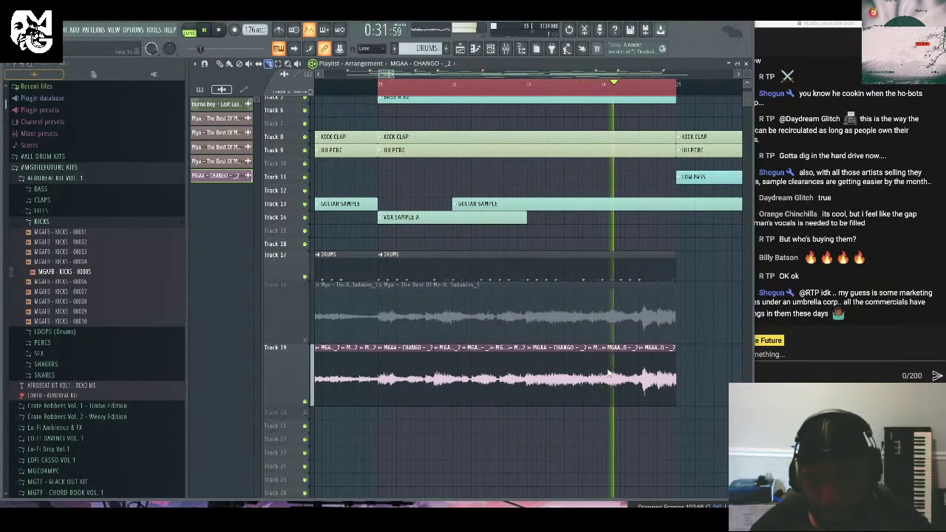
Delete the Track 19 slice starting at bar 24 and fill the gap with a repeated slice extended to the last slice.
click(219, 64)
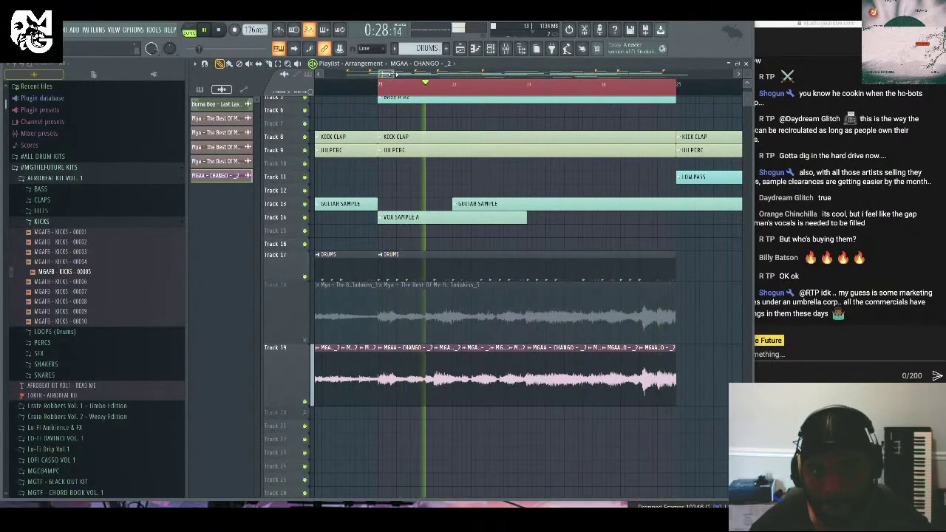
drag(373, 75, 389, 79)
right_click(574, 376)
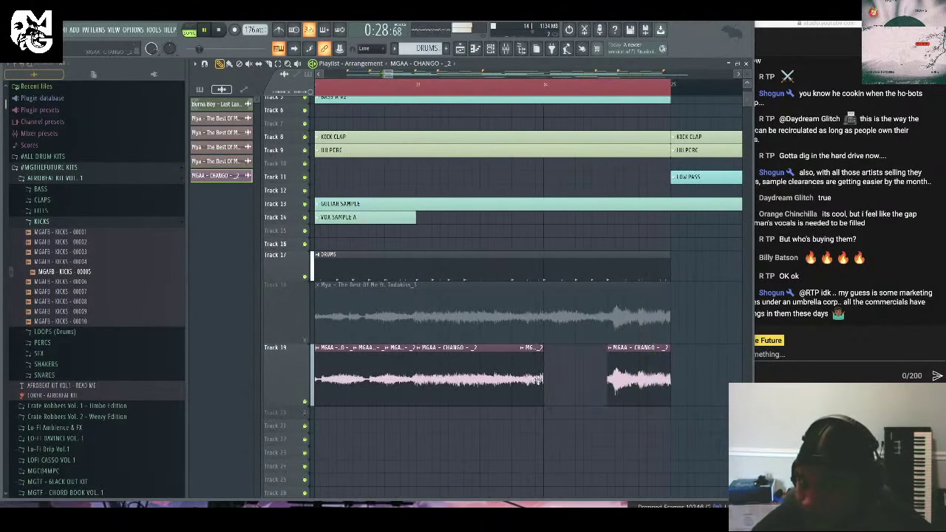
drag(543, 379, 558, 380)
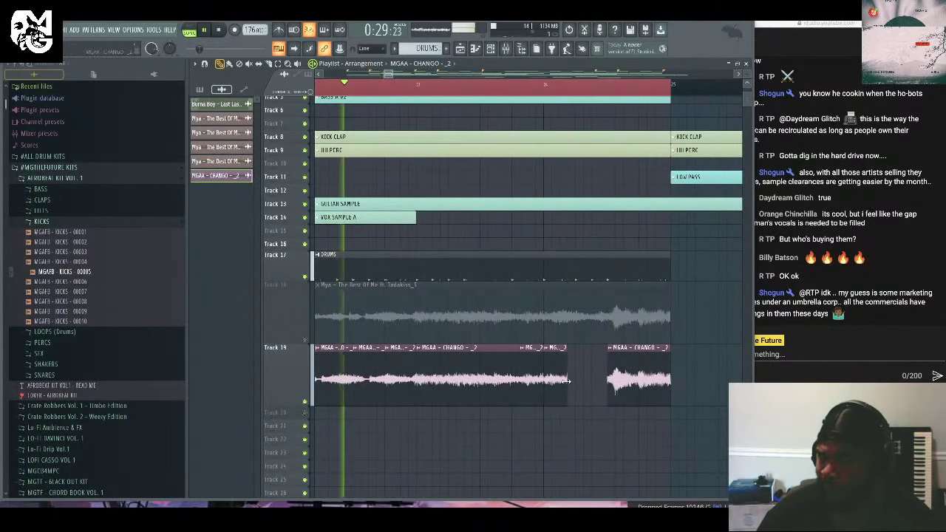
mouse_move(568, 380)
mouse_down()
mouse_move(578, 382)
mouse_move(555, 388)
mouse_up()
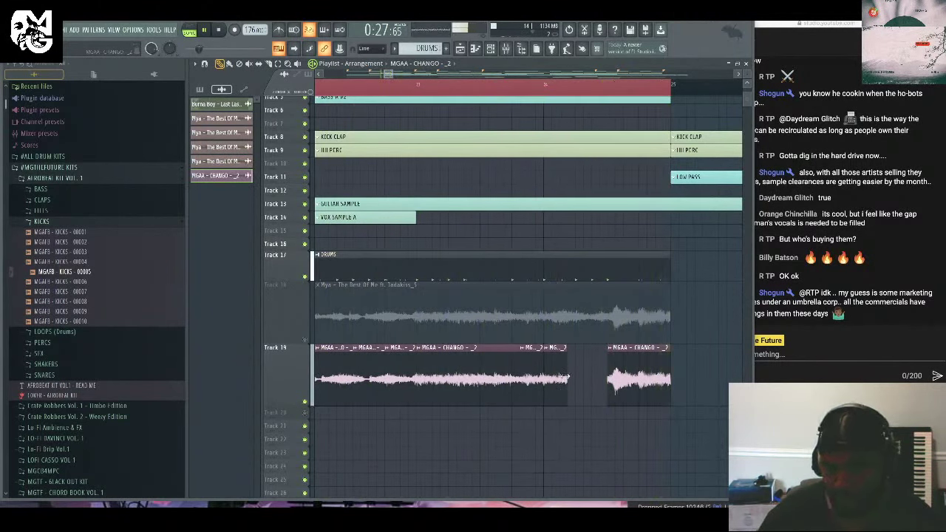
drag(568, 377, 562, 382)
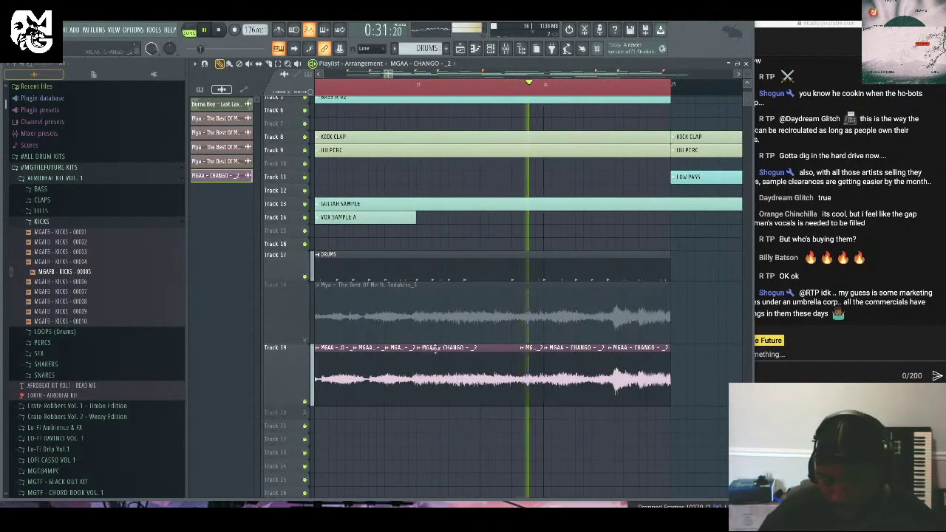
Set the playback selection to bars 9 to 25, from the intro through the verse, and play that section.
click(415, 87)
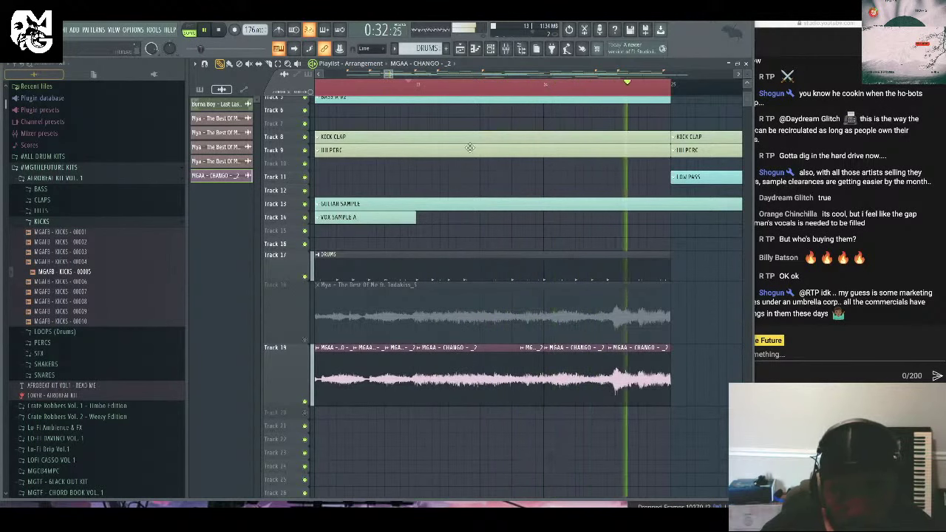
click(459, 87)
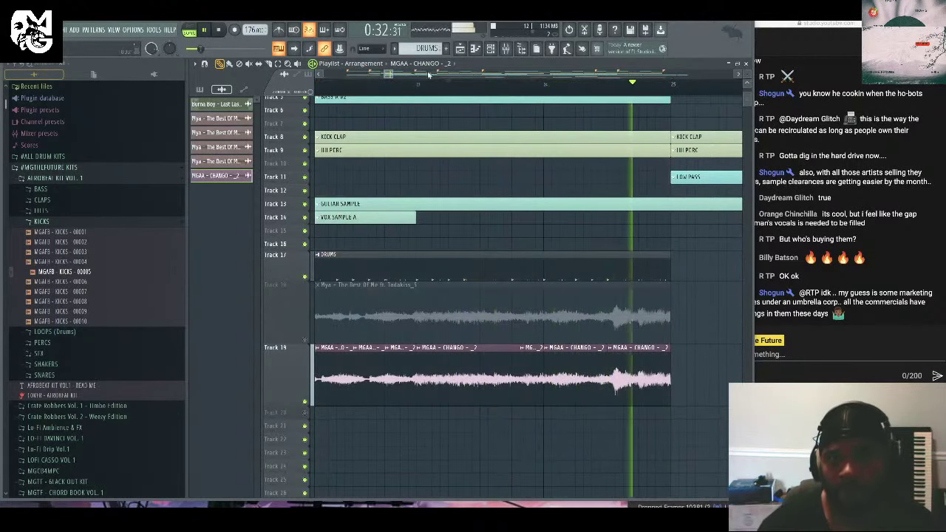
drag(390, 75, 403, 94)
key(space)
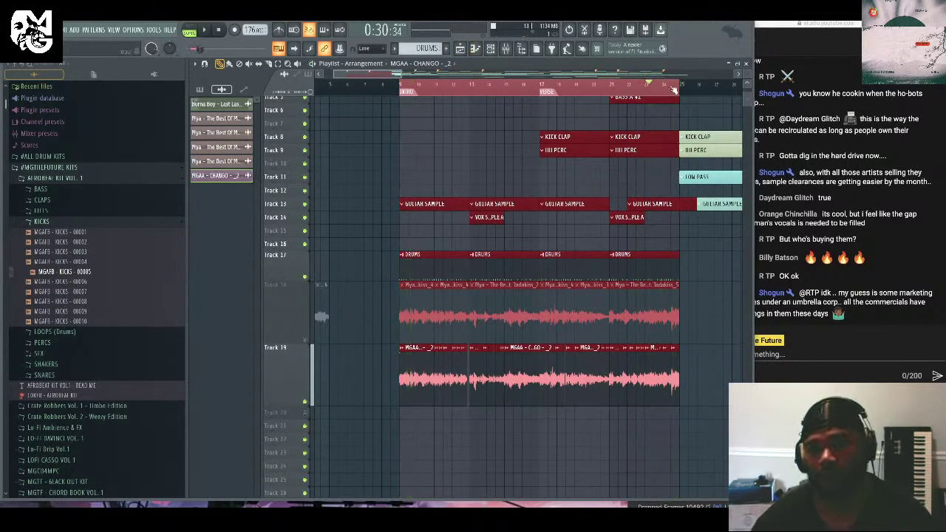
Set the playback selection to bars 23 to 25 and deselect the clips.
drag(662, 87, 629, 106)
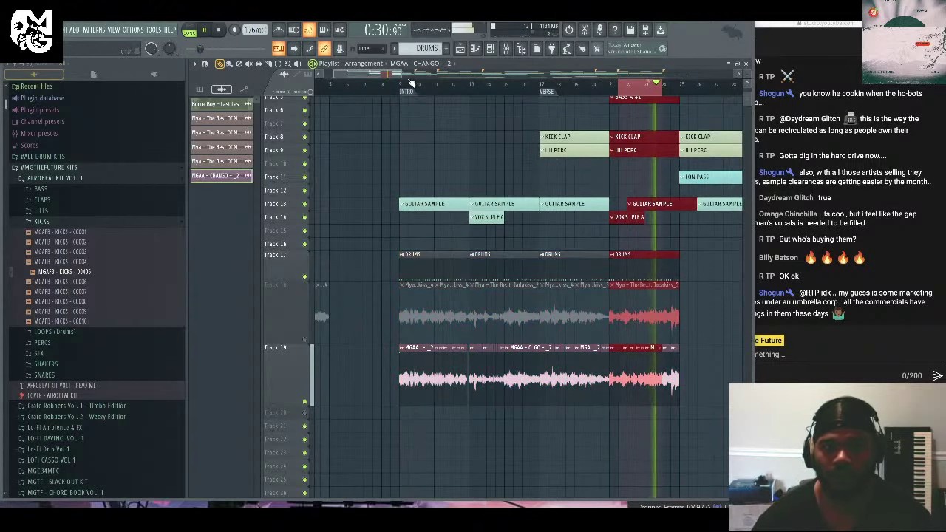
scroll(412, 83, up, 5)
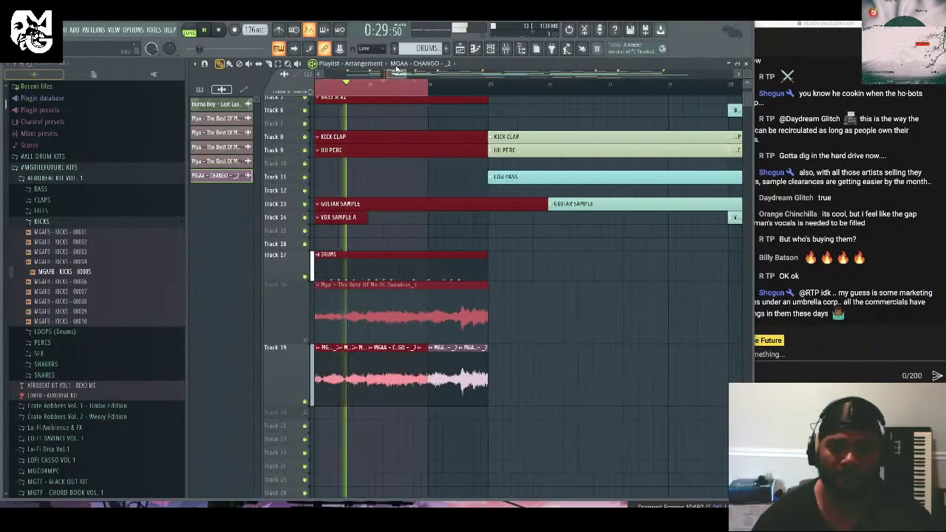
drag(427, 86, 515, 87)
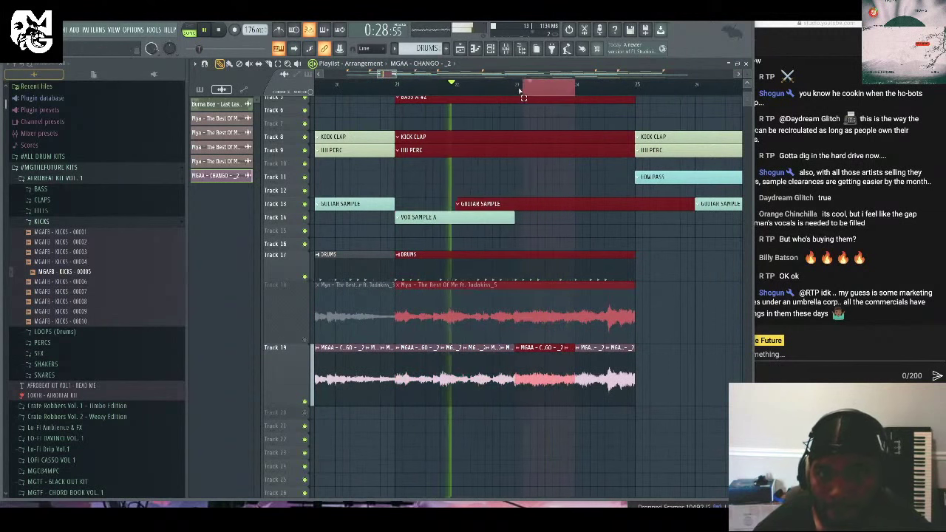
click(674, 383)
scroll(399, 78, up, 5)
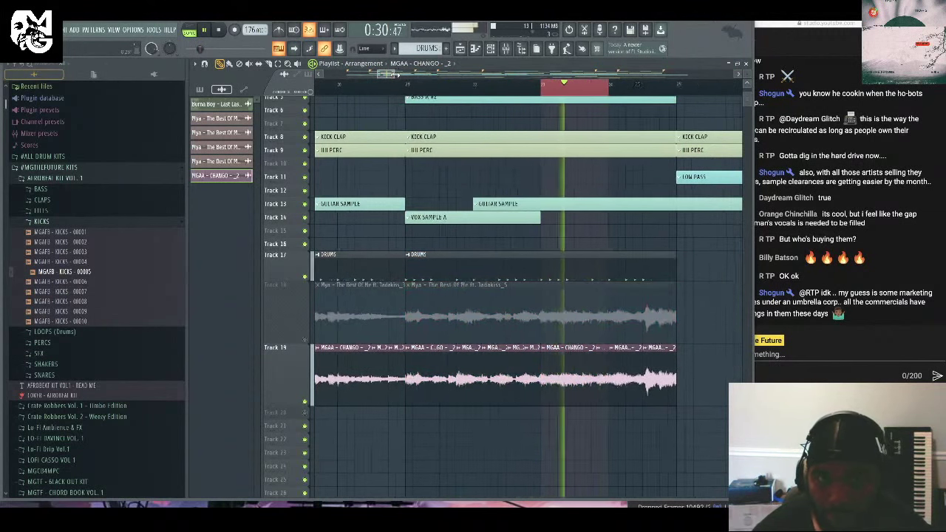
scroll(414, 81, down, 3)
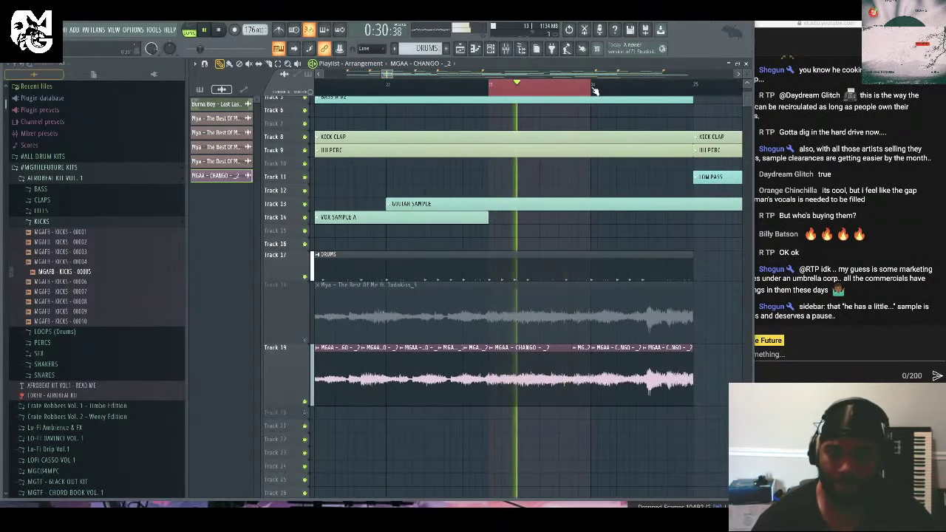
drag(693, 84, 494, 110)
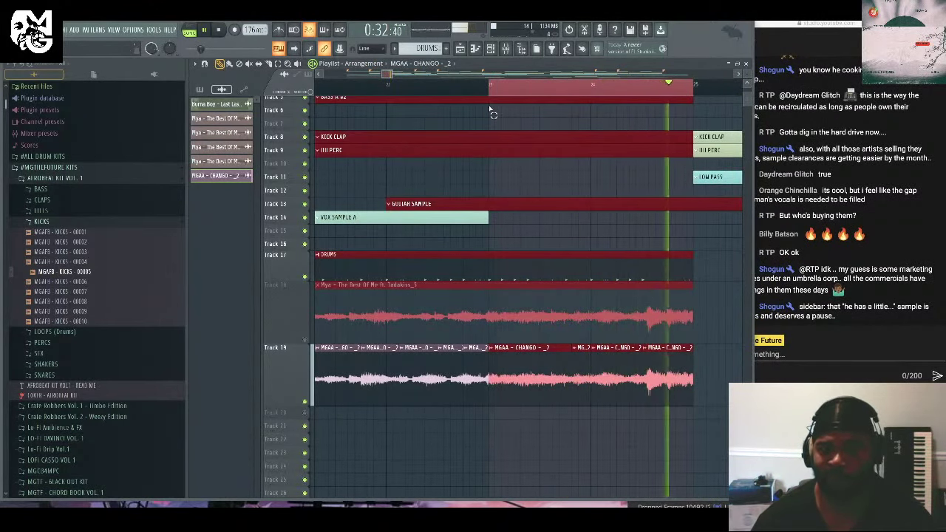
click(709, 346)
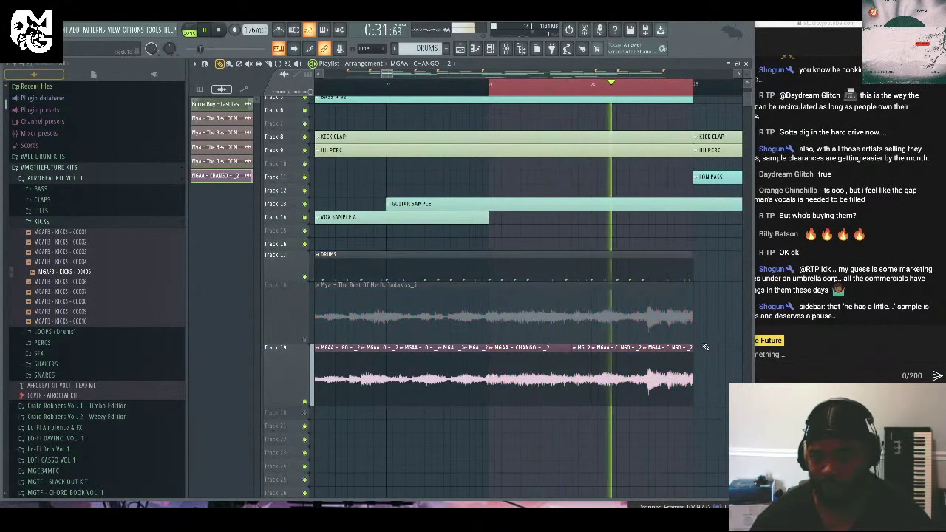
Delete the short Track 19 slice before bar 24 and move the slice starting at bar 24 down to Track 20.
right_click(588, 371)
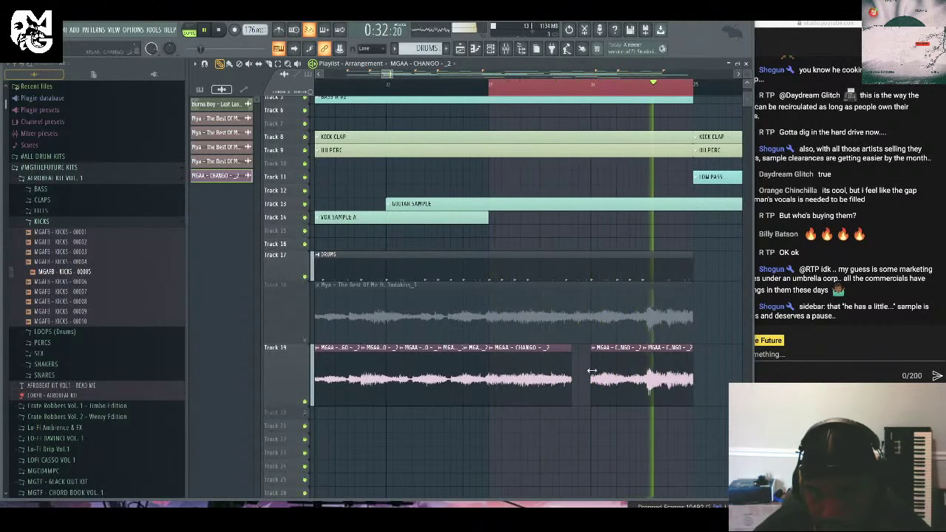
drag(608, 394, 608, 411)
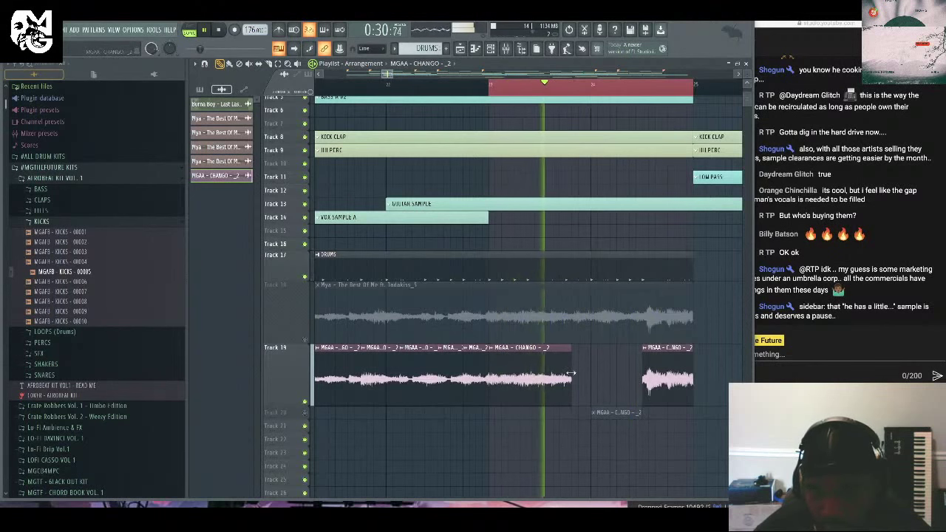
Trim the bar 23 slice on Track 19 and fill the gap up to the last slice with short repeats and a longer slice.
drag(570, 373, 546, 375)
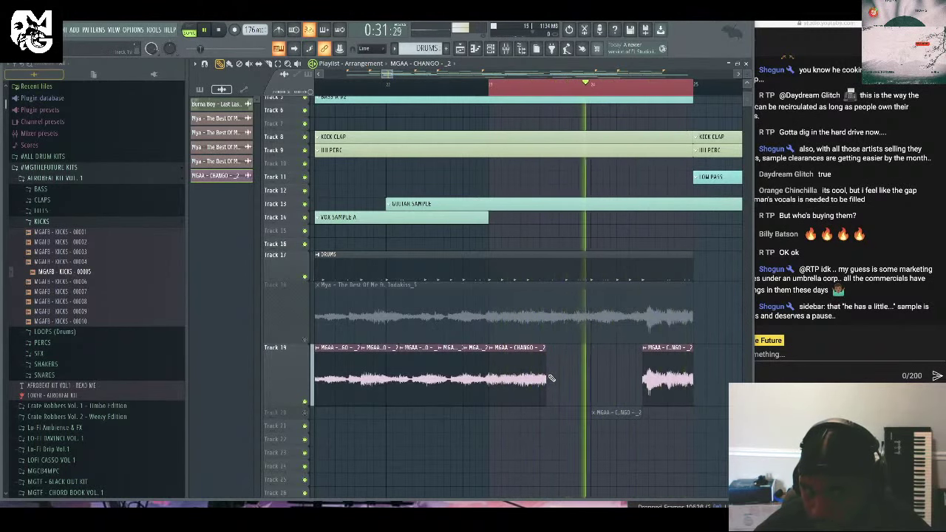
drag(550, 378, 542, 375)
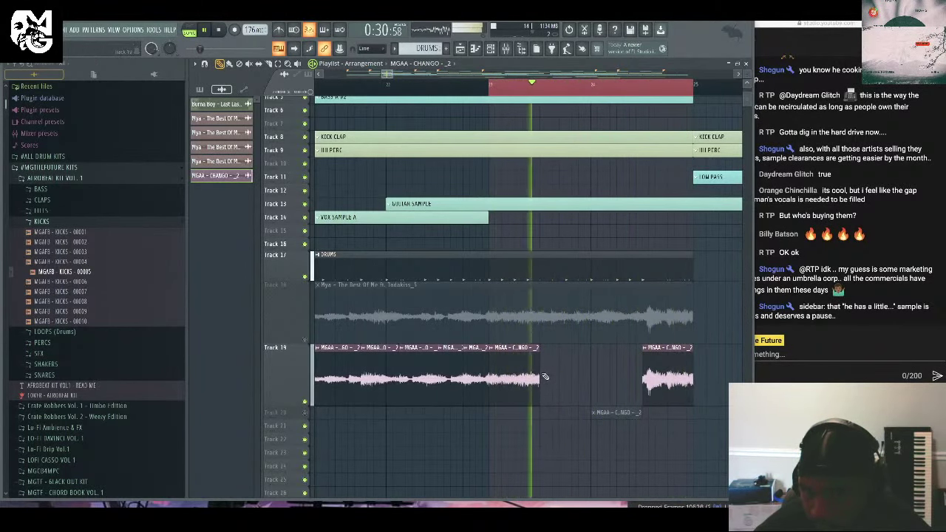
drag(542, 381, 564, 379)
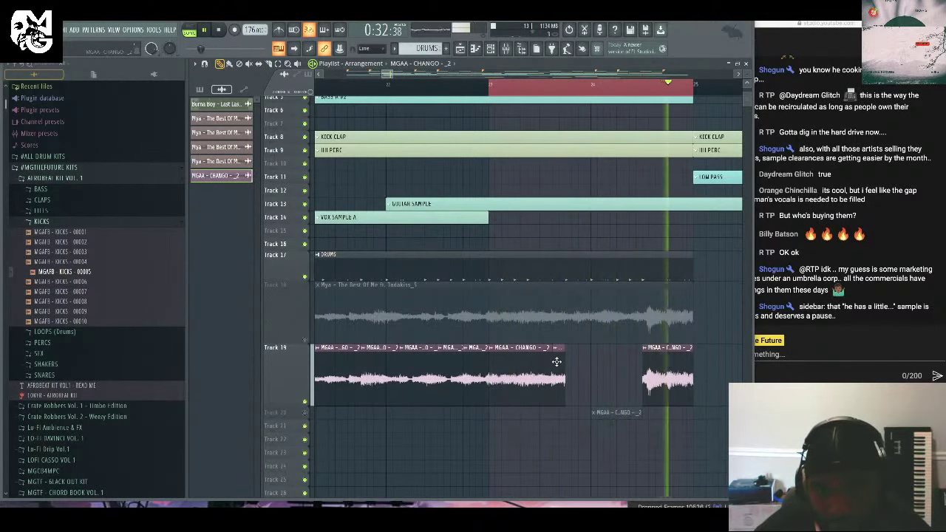
drag(571, 373, 579, 375)
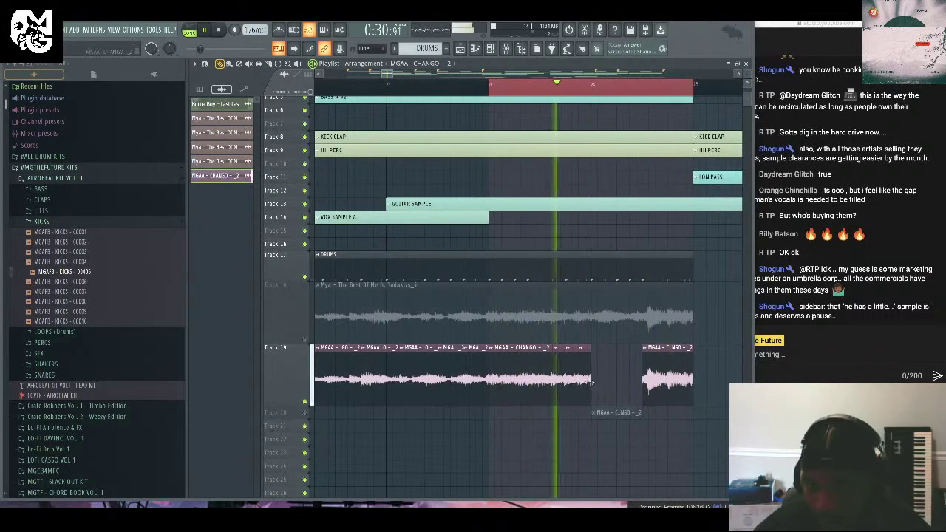
drag(589, 382, 635, 384)
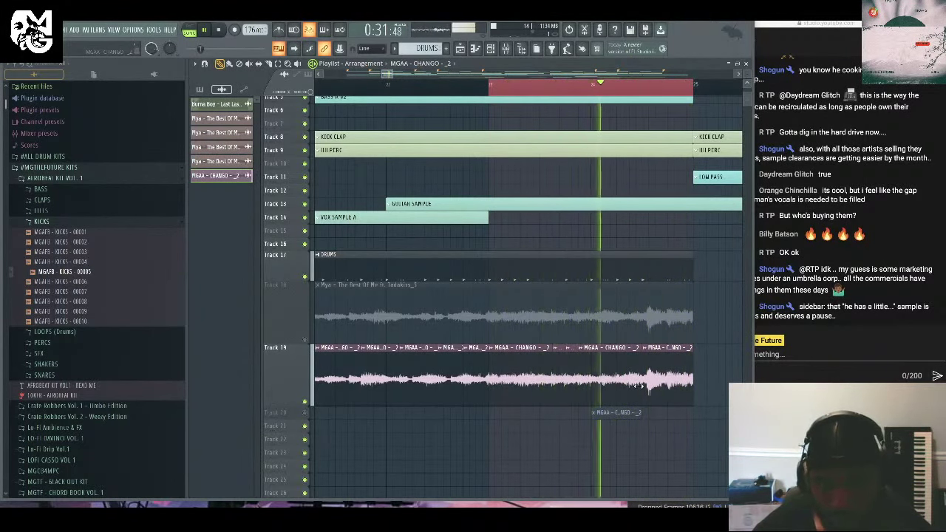
Delete the Track 19 slice around bar 24 and extend the final slice's start back to close the gap.
right_click(636, 384)
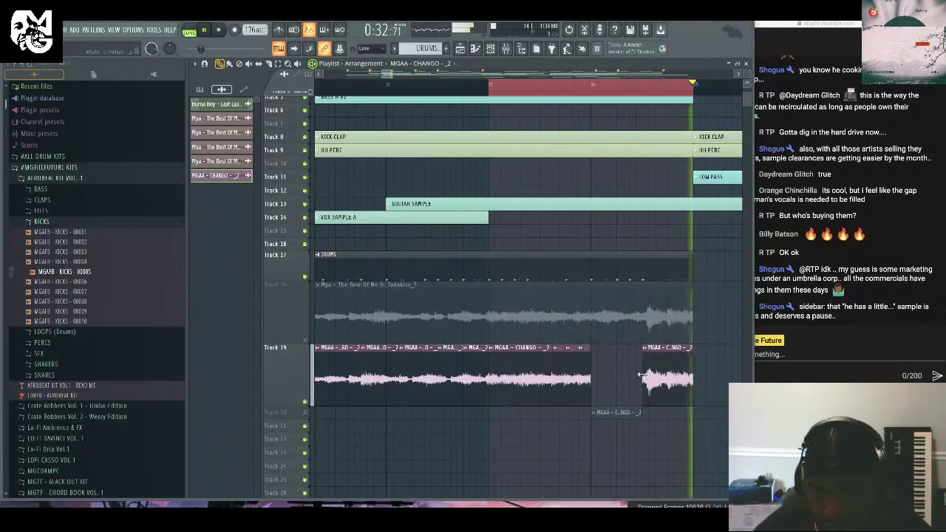
drag(640, 375, 603, 392)
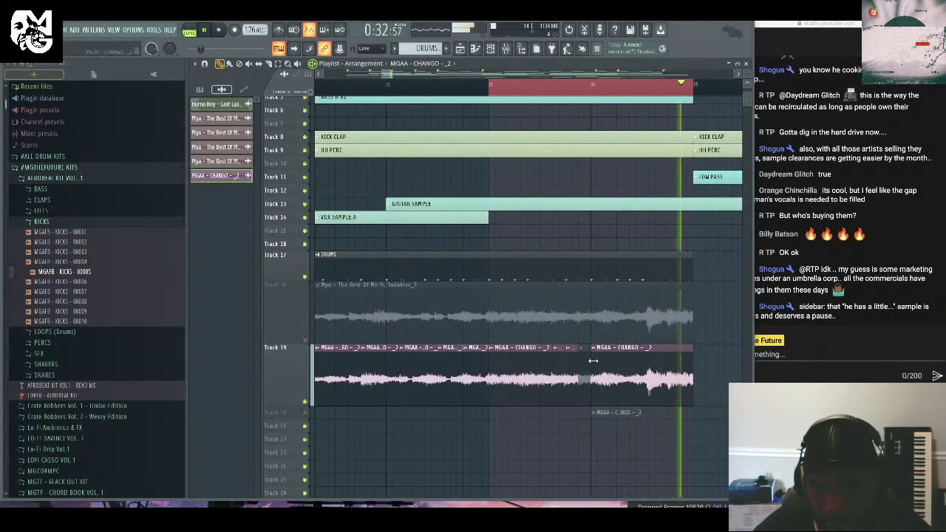
drag(590, 360, 580, 359)
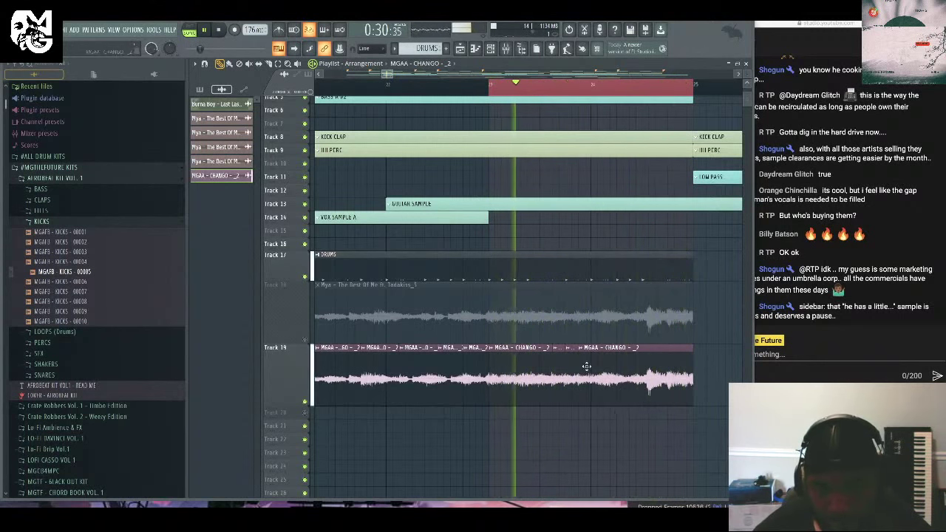
Set the playback selection to bars 9 to 25, review the chopped arrangement and check the live chat.
mouse_move(388, 74)
mouse_down()
mouse_move(376, 74)
mouse_move(383, 67)
mouse_up()
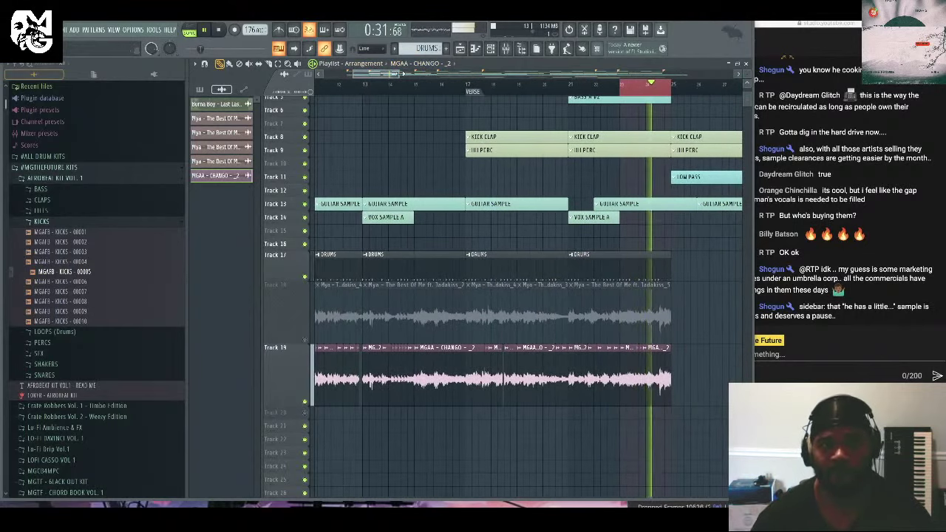
scroll(672, 93, down, 3)
drag(672, 92, 359, 96)
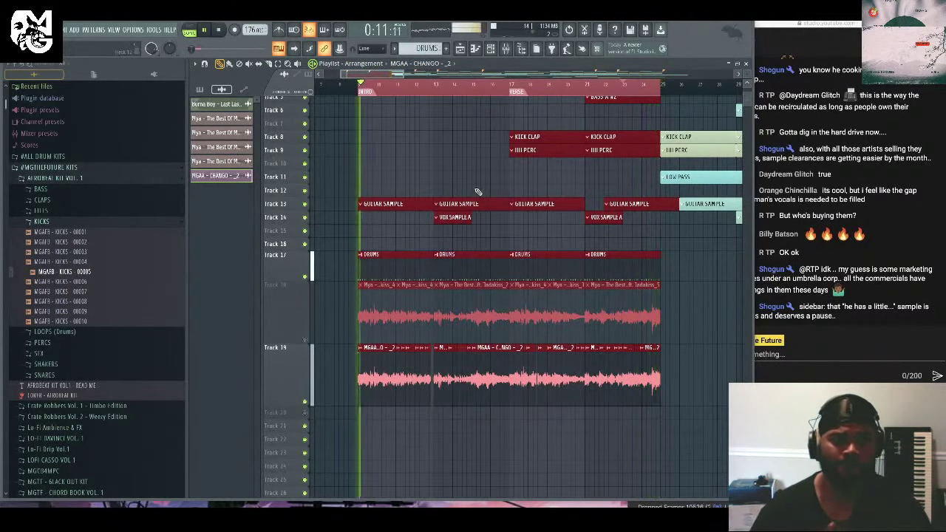
click(894, 223)
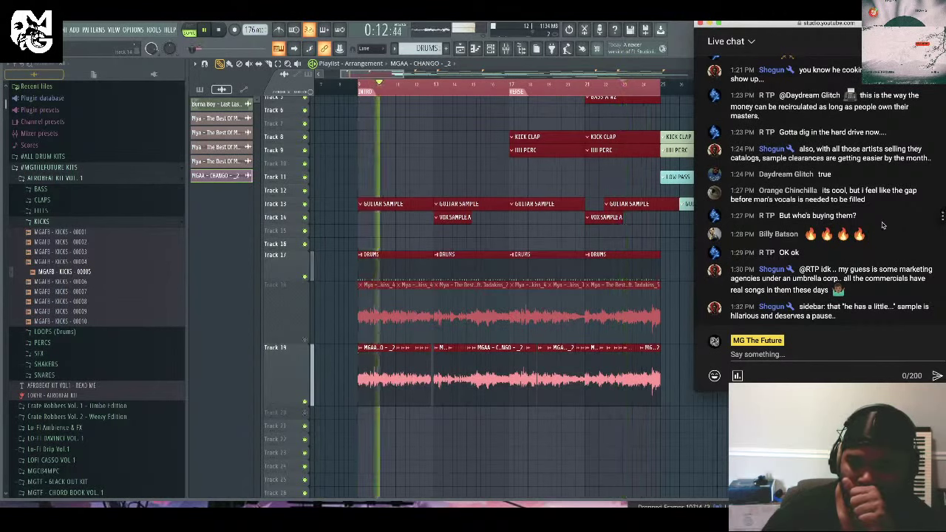
click(670, 244)
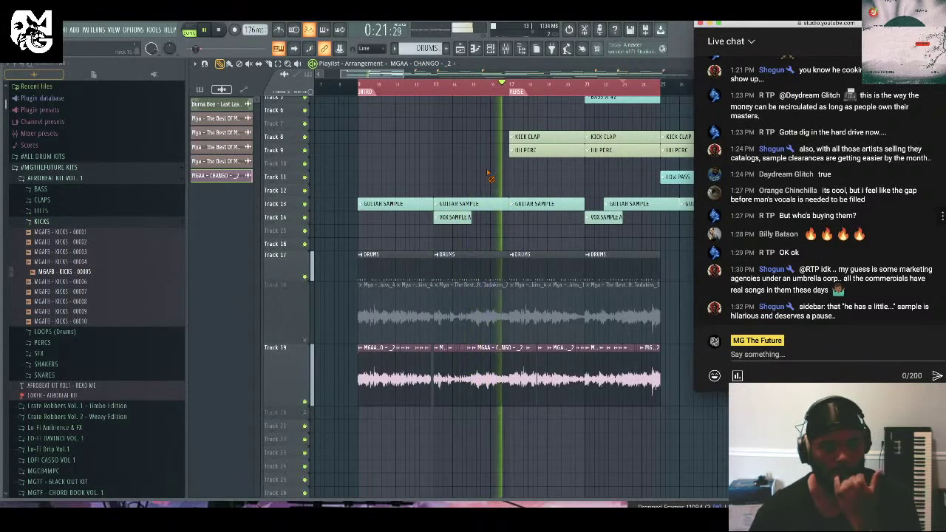
Set the playback selection to the intro from bar 9 to just before bar 17 and load Melodyne in slot 9 of mixer insert 16.
click(511, 92)
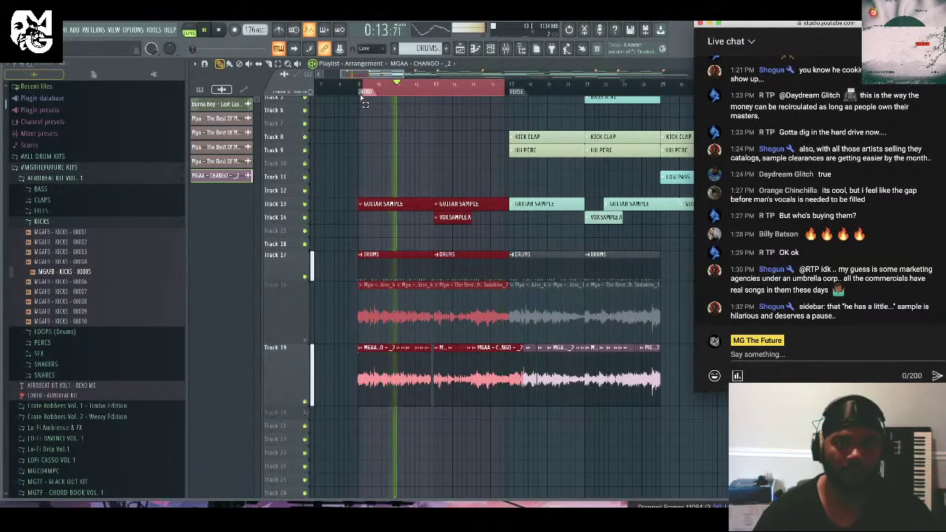
key(F9)
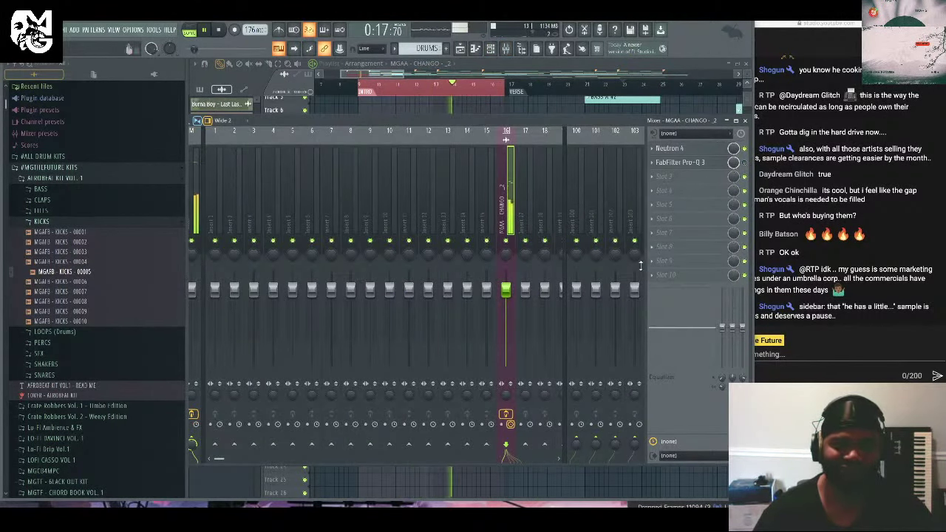
click(655, 272)
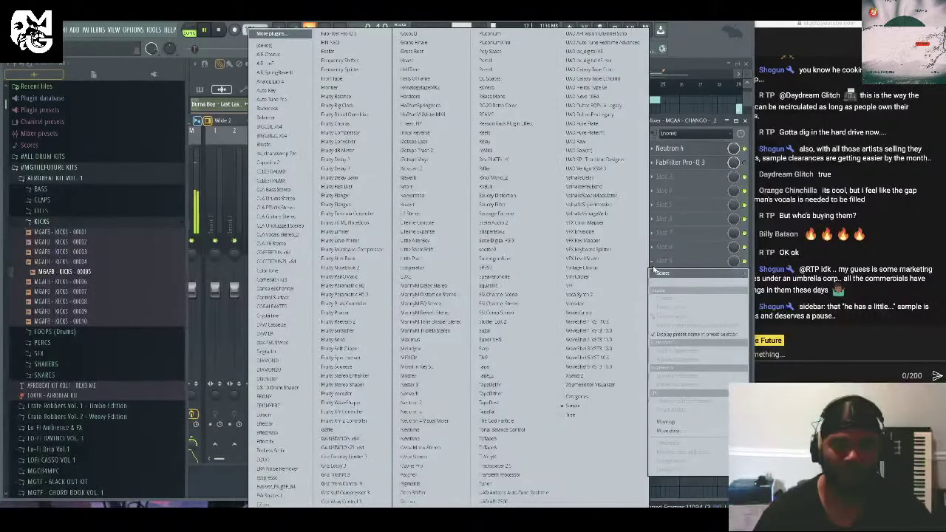
click(437, 349)
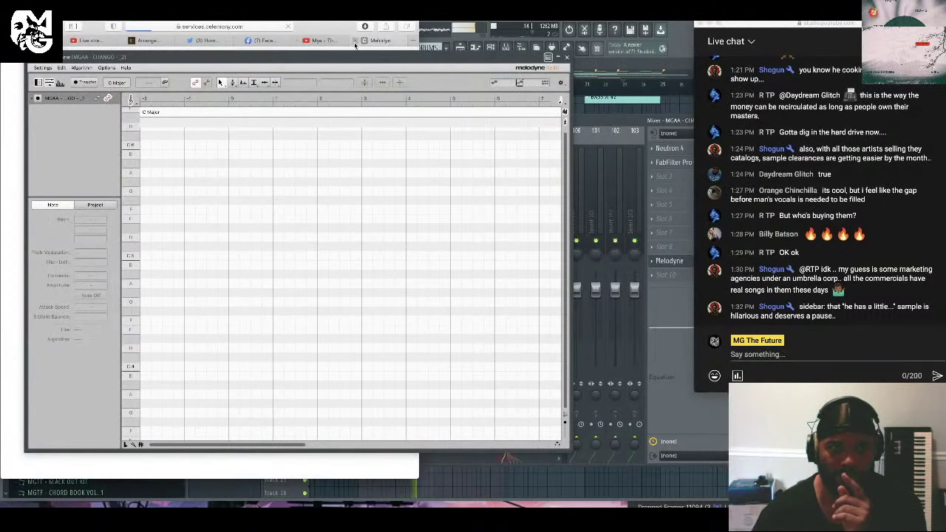
Close the Melodyne web page, look at the Arrangement Artillery Vol. 1 product page and minimize the browser.
click(354, 42)
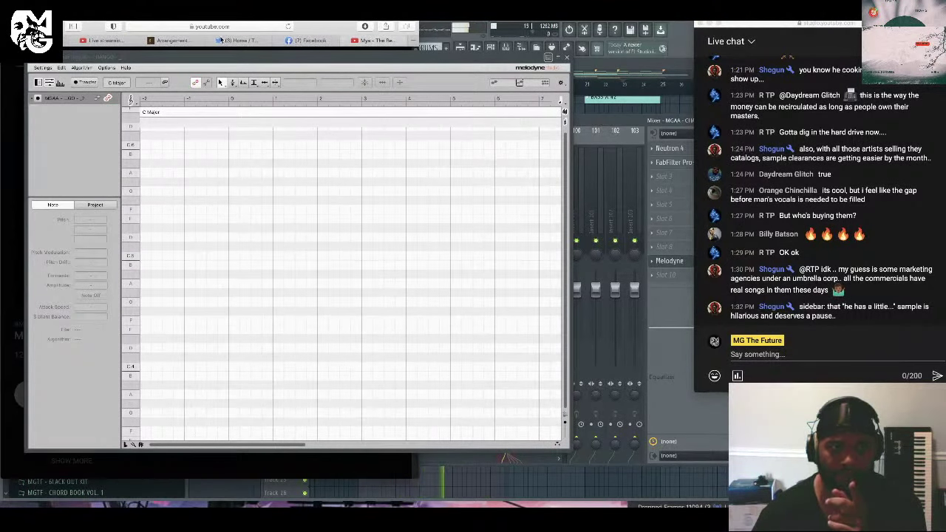
click(170, 42)
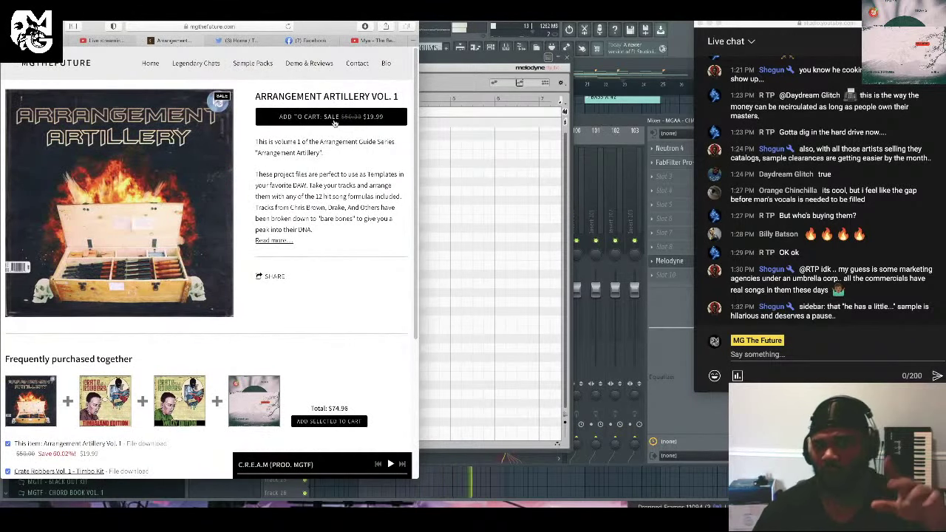
drag(243, 28, 494, 44)
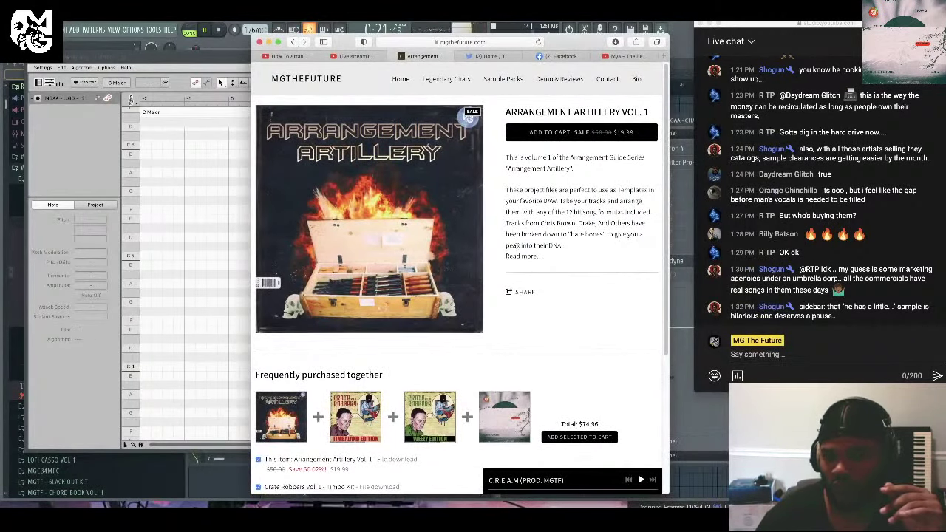
click(269, 42)
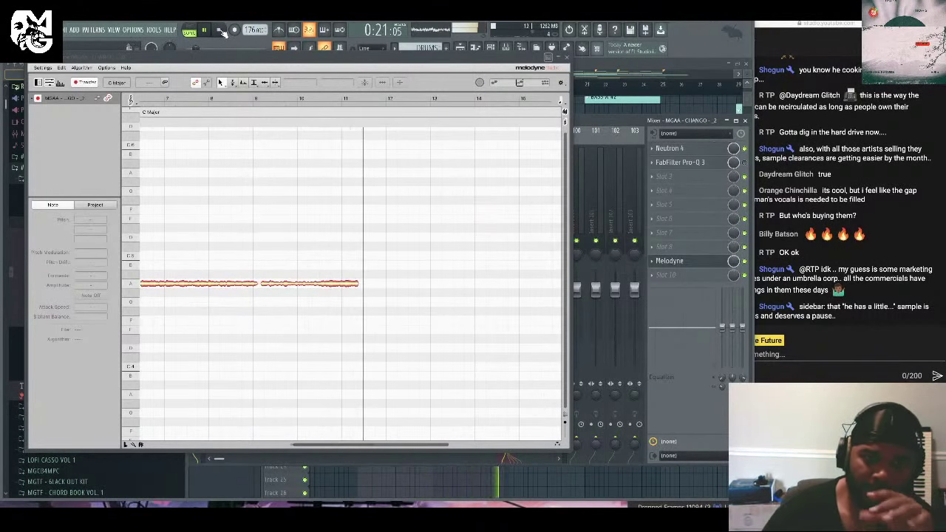
Stop the playback feeding Melodyne, examine the sample's detected key, chords and notes, and close the Melodyne and mixer windows.
click(219, 31)
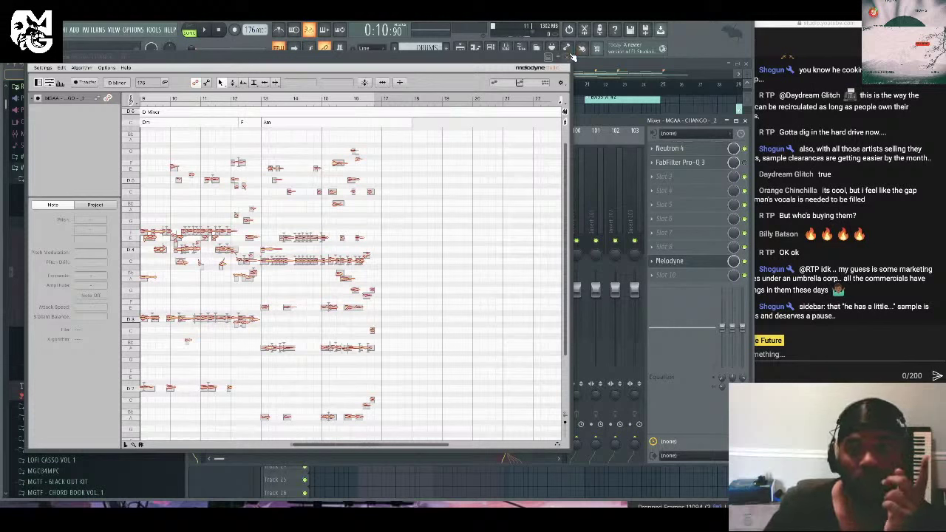
click(596, 87)
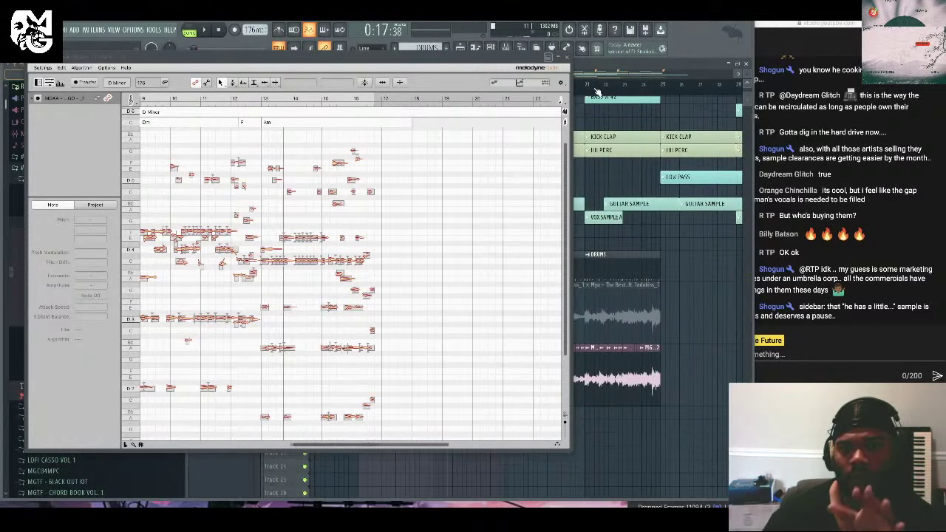
click(563, 67)
click(518, 70)
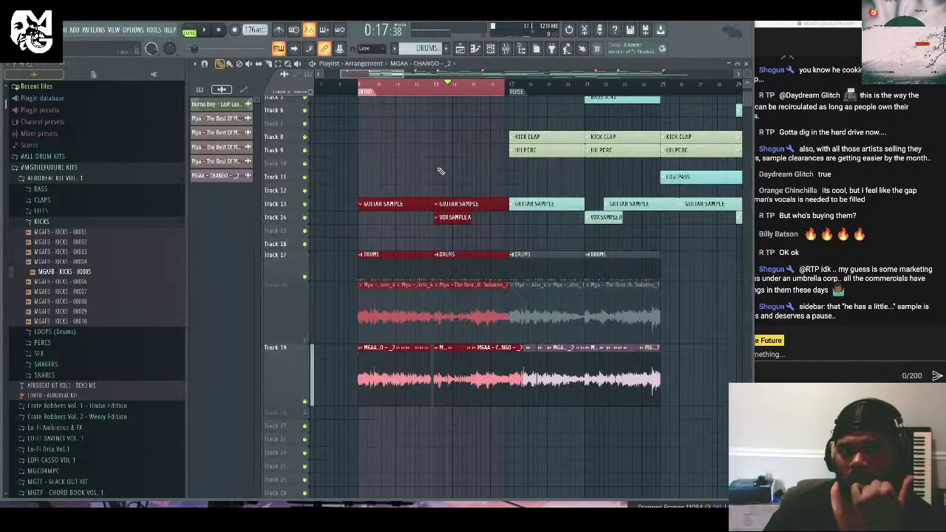
Create a new pattern named BASS A, place it on Track 21 at bar 9 and make that track taller.
scroll(418, 174, down, 2)
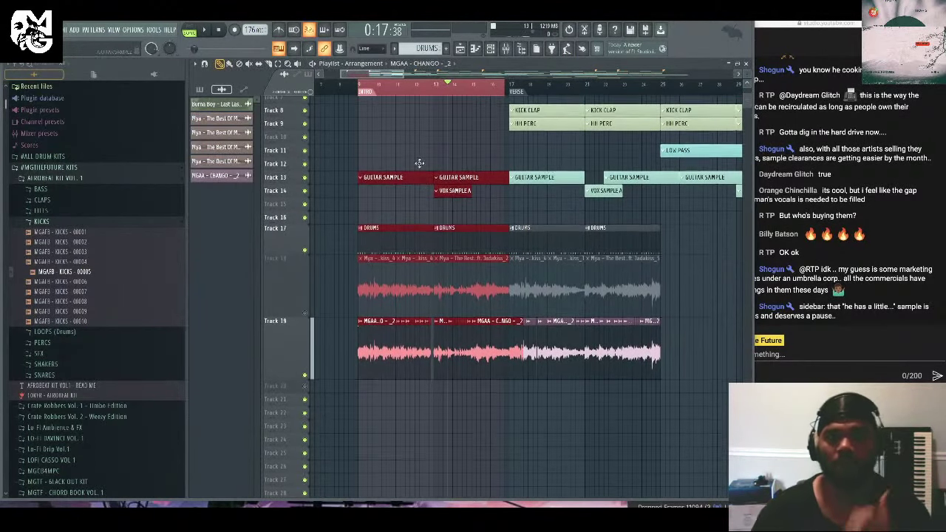
click(448, 48)
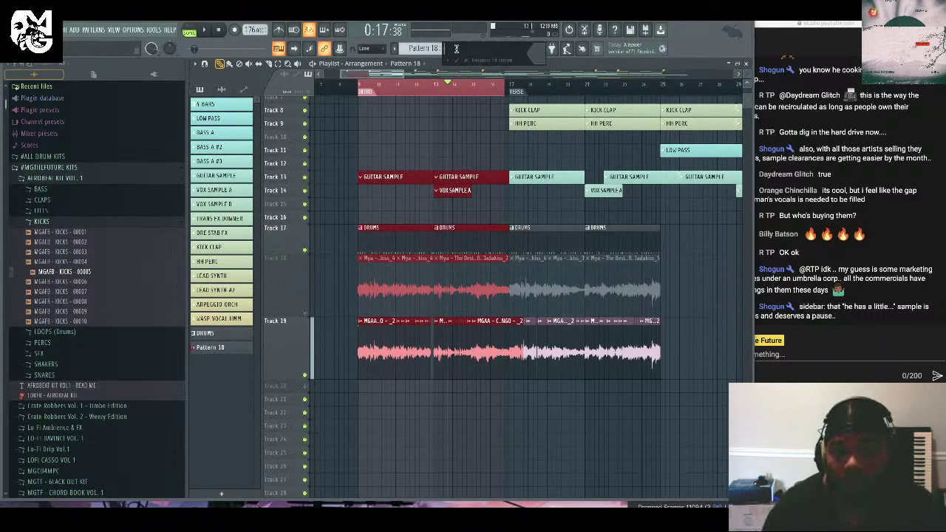
text(BASS)
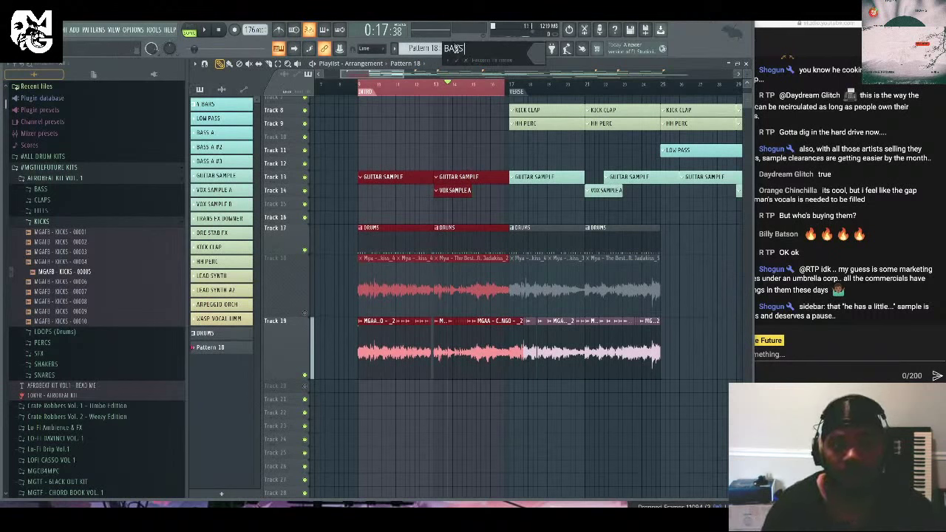
text( A)
key(Return)
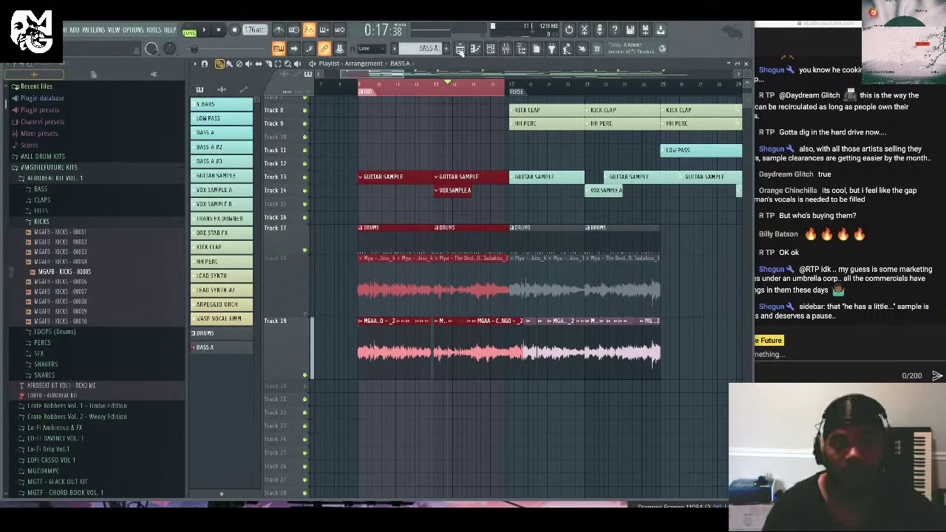
click(360, 402)
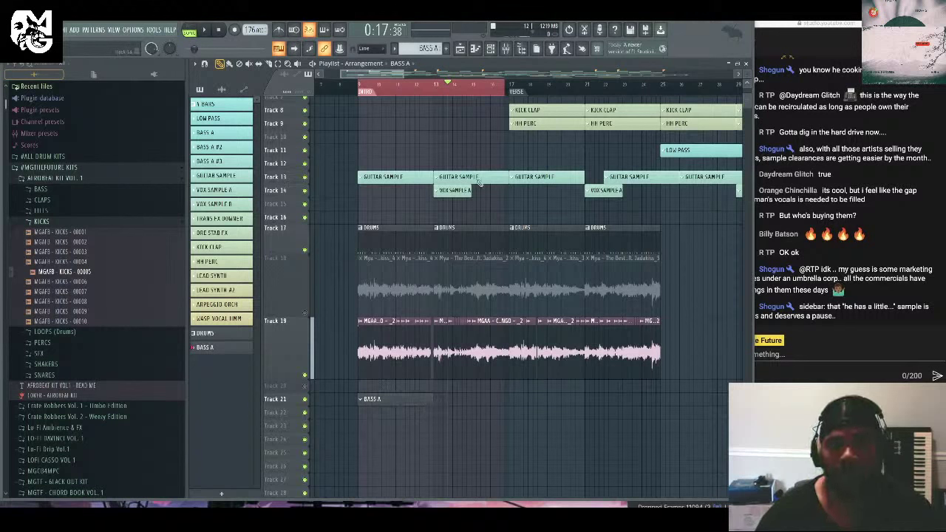
drag(289, 405, 283, 449)
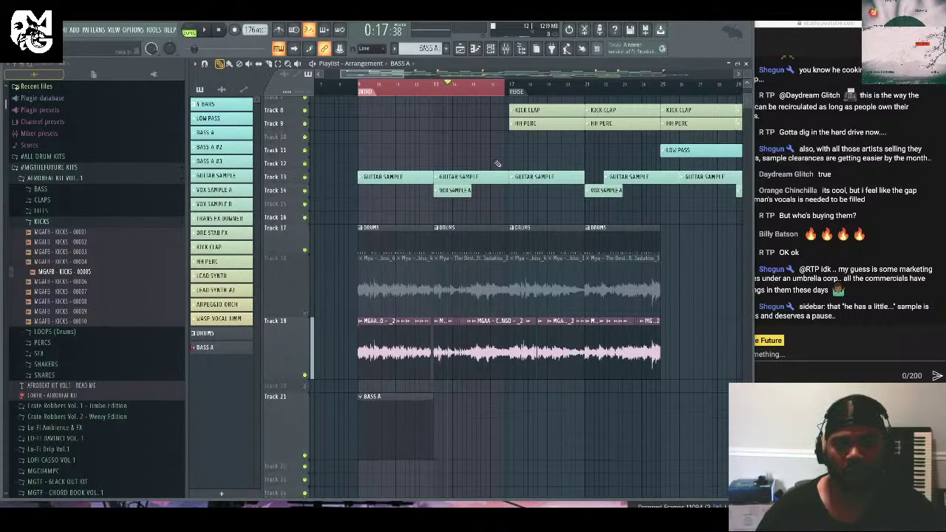
Loop playback over bars 9 to 13 and bring the channel rack fully into view.
drag(433, 88, 360, 96)
key(space)
key(F6)
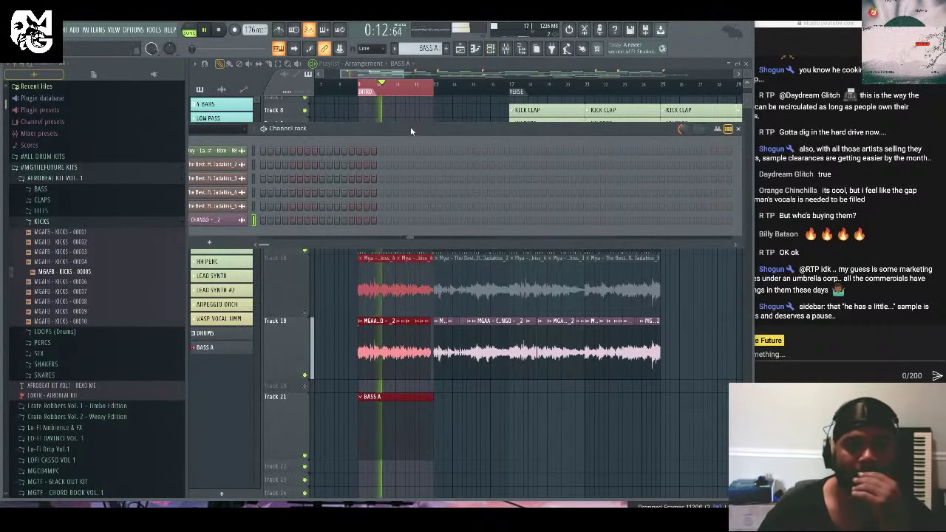
drag(528, 146, 506, 144)
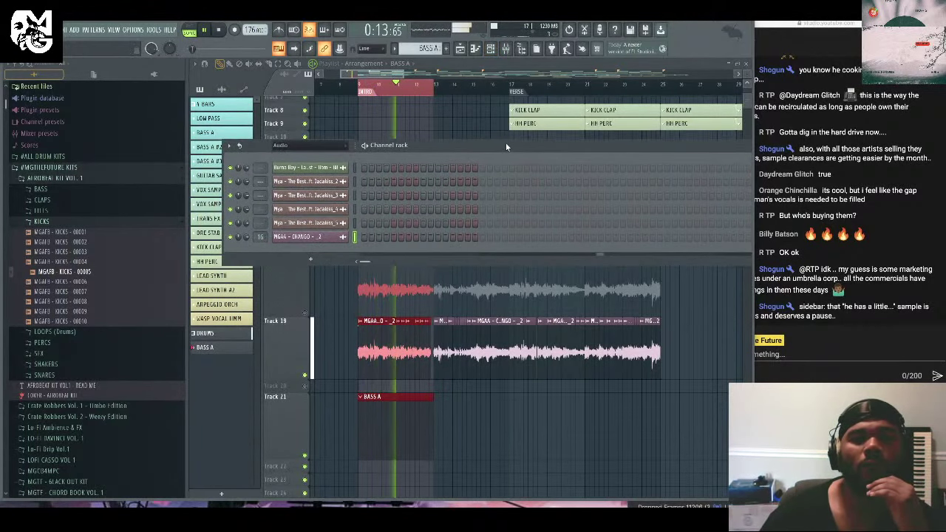
Delete the Burna Boy channel and the four Mya channels from the Audio group, keeping only MGAA - CHANGO - _2.
click(296, 157)
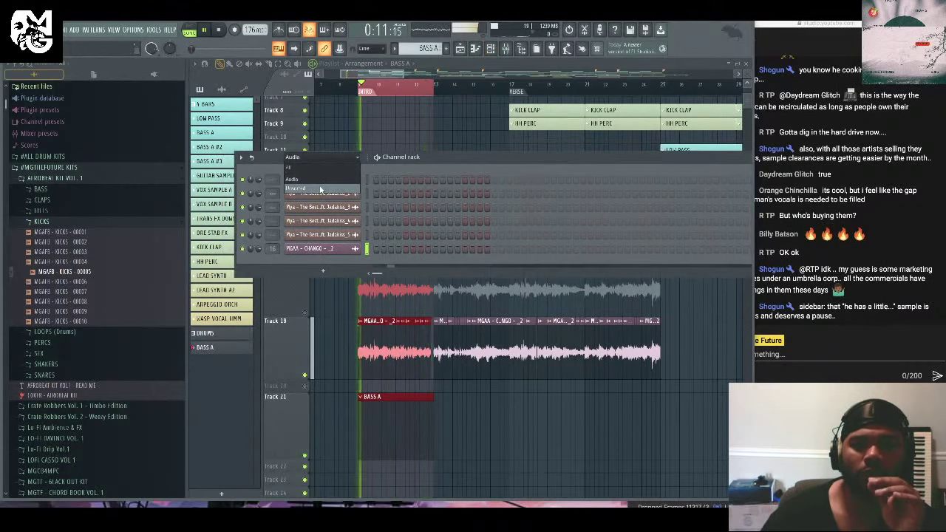
click(321, 191)
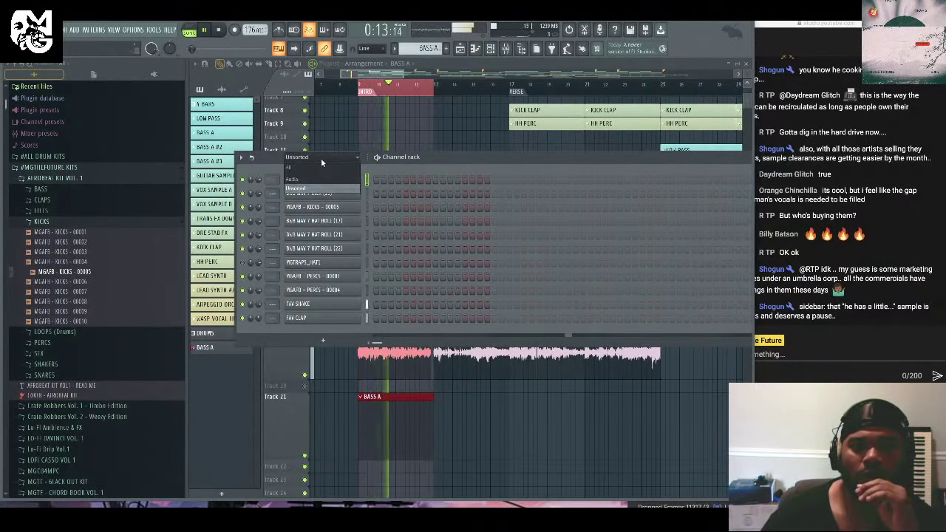
click(321, 158)
click(312, 178)
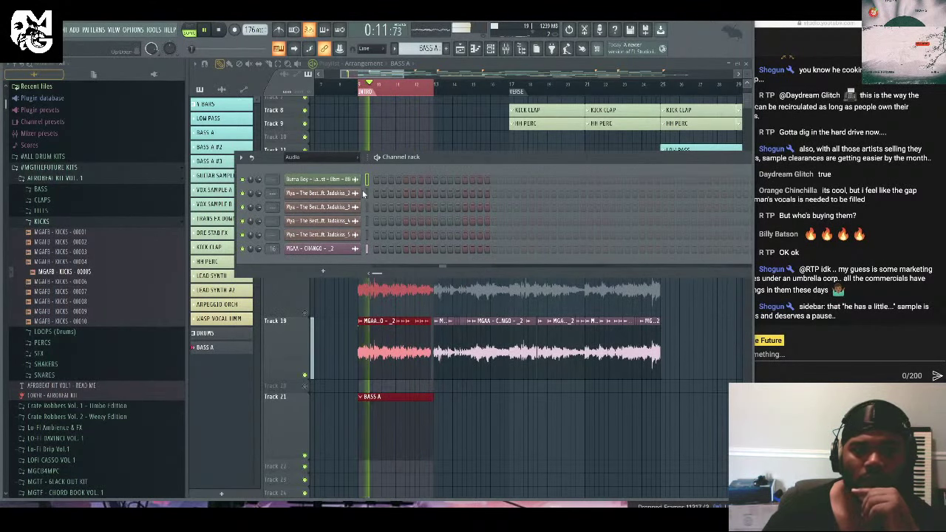
click(365, 193)
drag(366, 194, 367, 235)
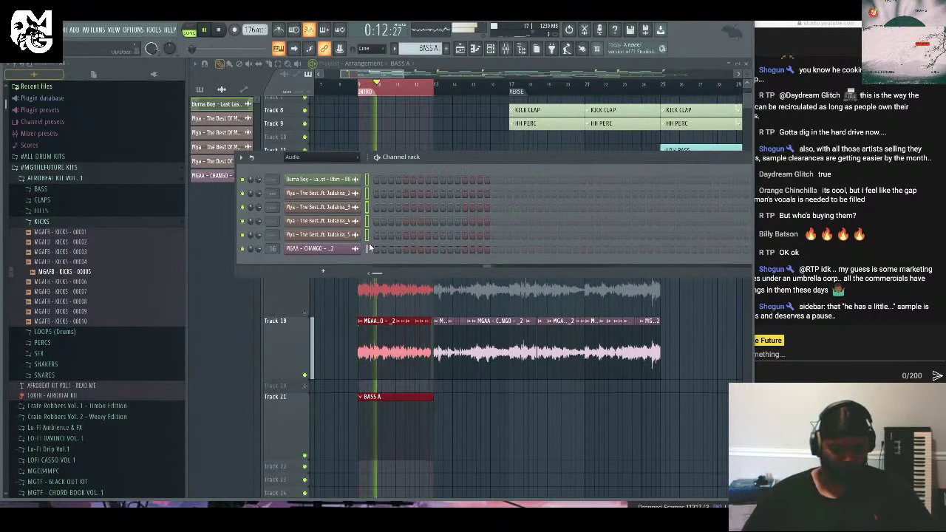
key(alt+Delete)
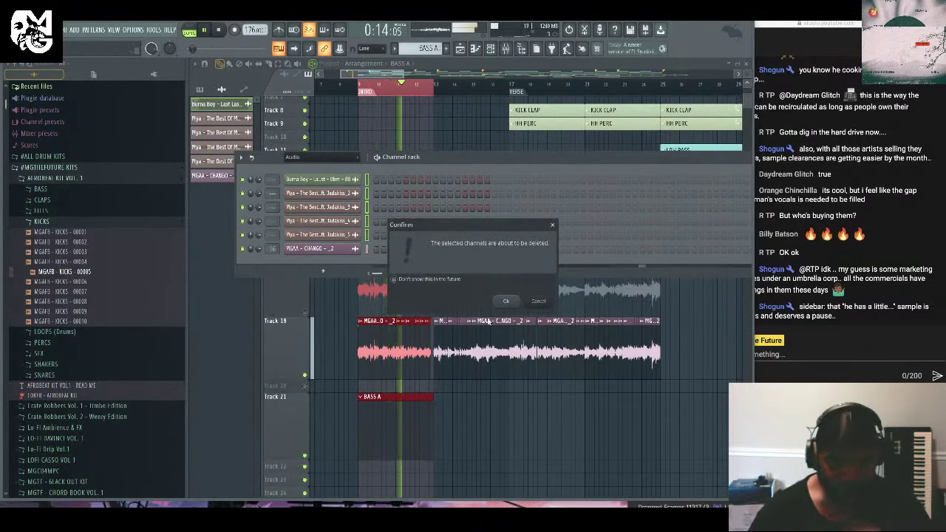
click(506, 301)
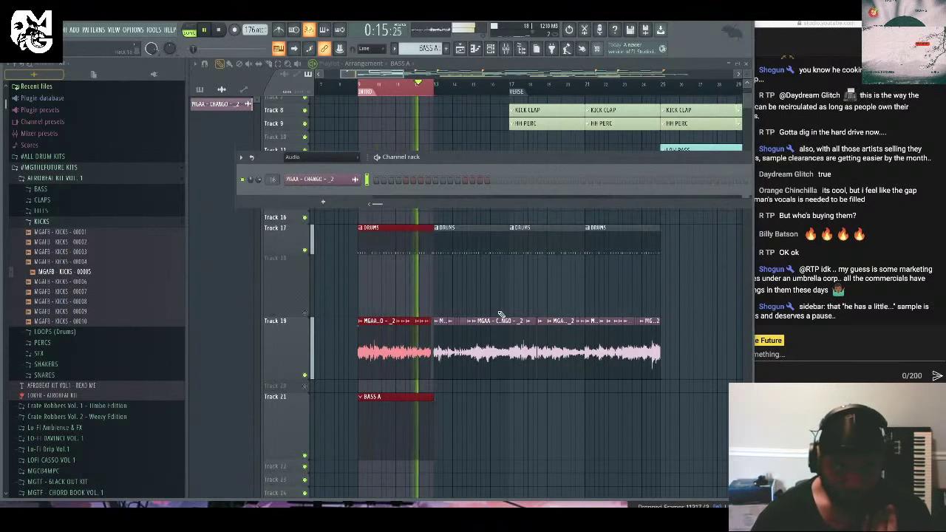
Show the Unsorted channel group and open the BASS sample folder of AFROBEAT KIT VOL. 1 in place of KICKS.
click(336, 157)
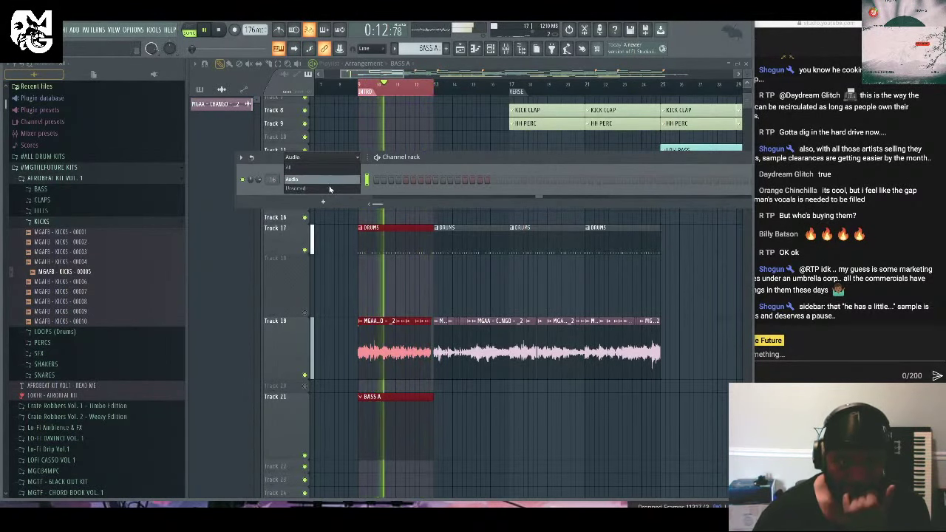
click(329, 190)
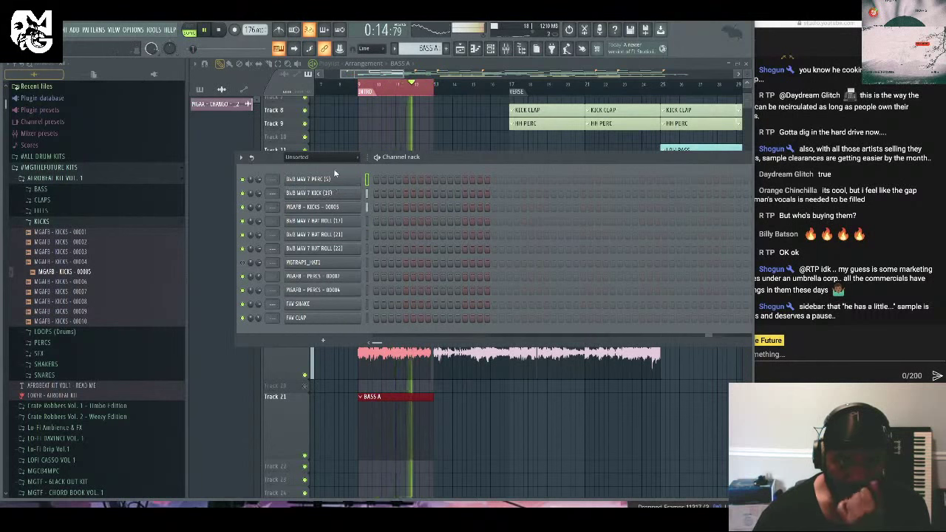
click(101, 221)
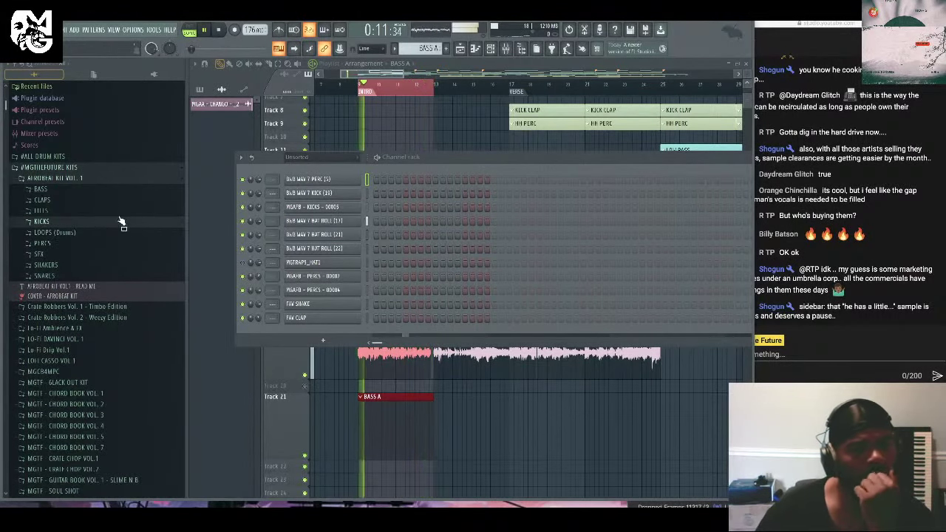
click(102, 188)
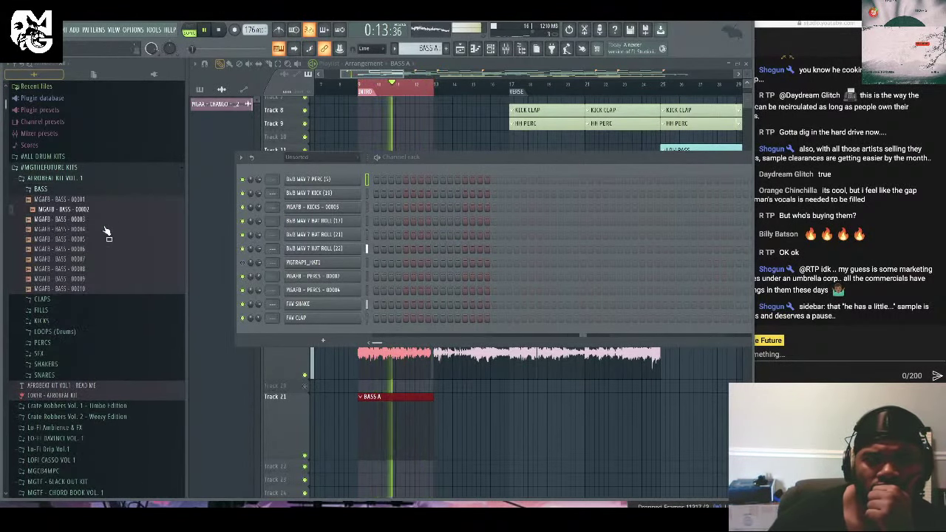
Audition several MGAFB - BASS samples against the loop, including 00002, 00009 and 00010, and collapse the Afrobeat kit folder.
click(105, 238)
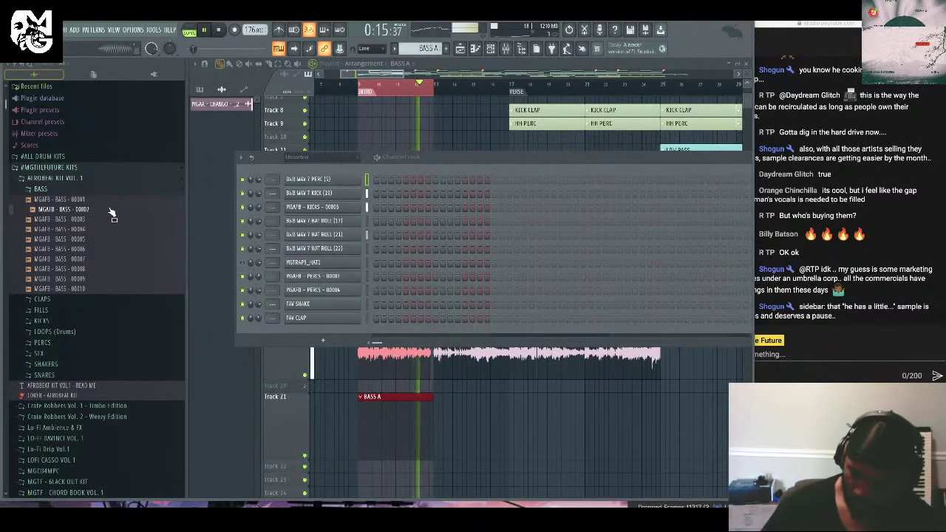
click(109, 210)
click(113, 287)
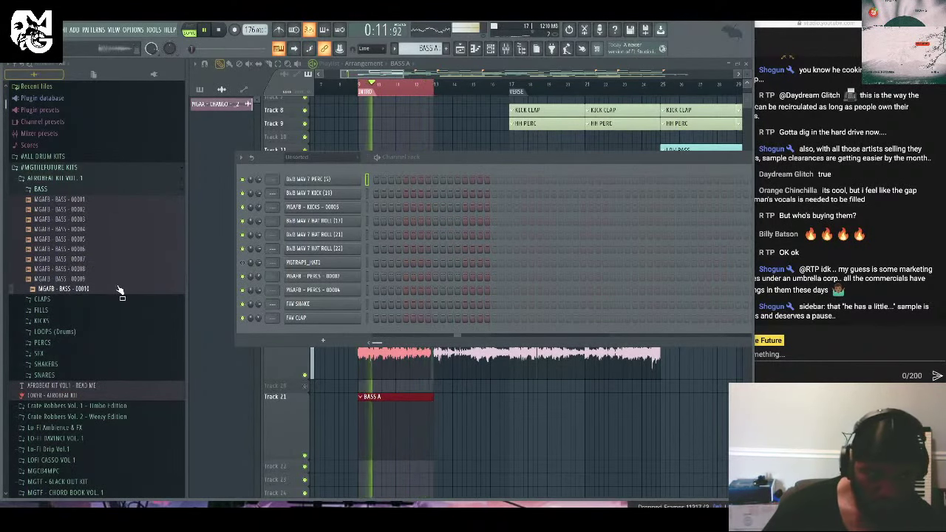
click(114, 281)
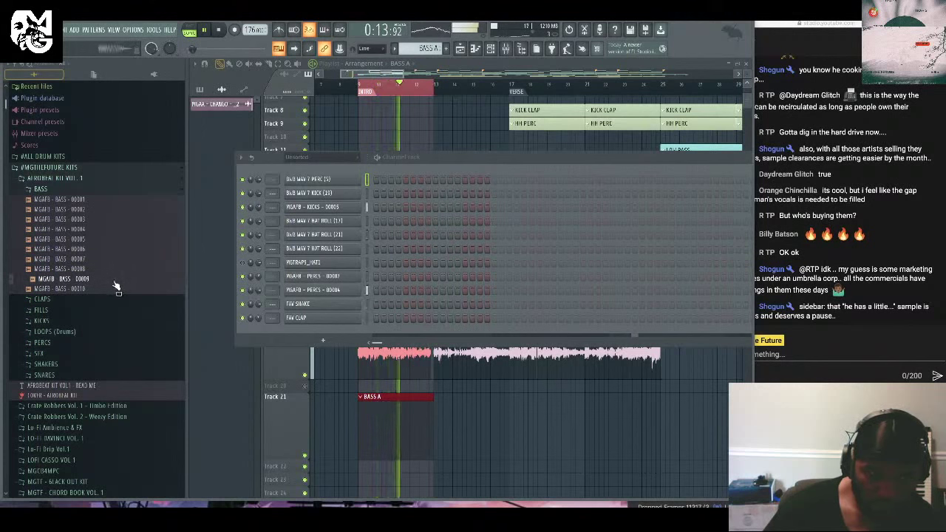
click(113, 205)
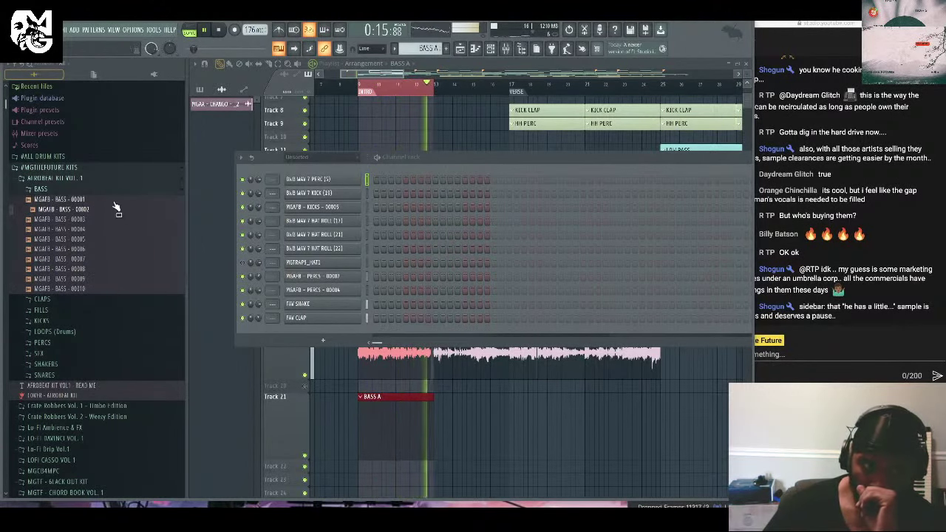
click(100, 181)
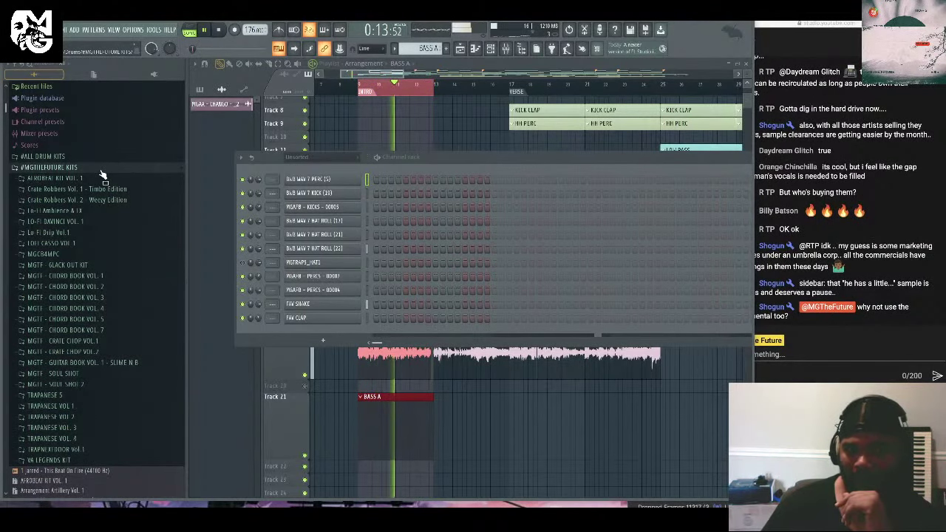
Insert a Repro-1 synth channel above the first percussion channel in the Unsorted group.
right_click(362, 178)
mouse_move(408, 255)
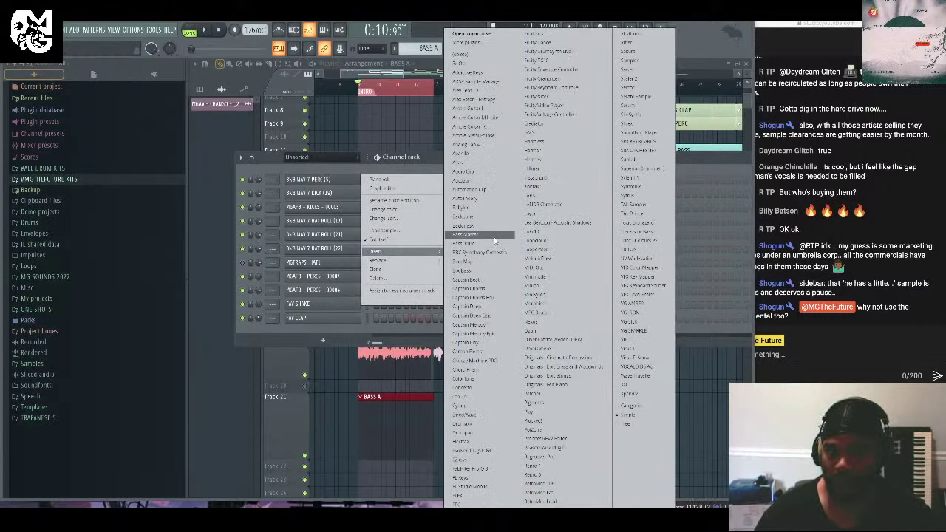
click(551, 467)
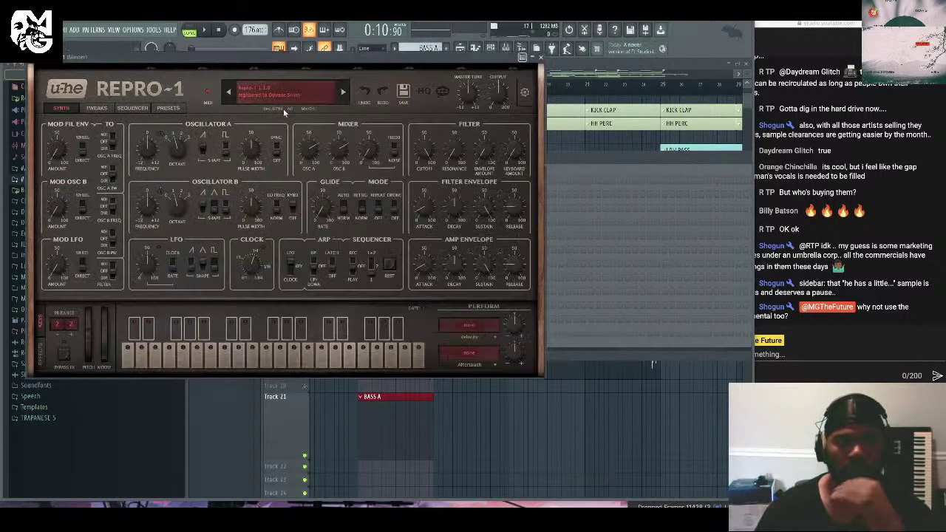
Load the SA Punch Sub preset from Repro-1's Favourite 1 list and close the synth window.
click(281, 90)
click(336, 95)
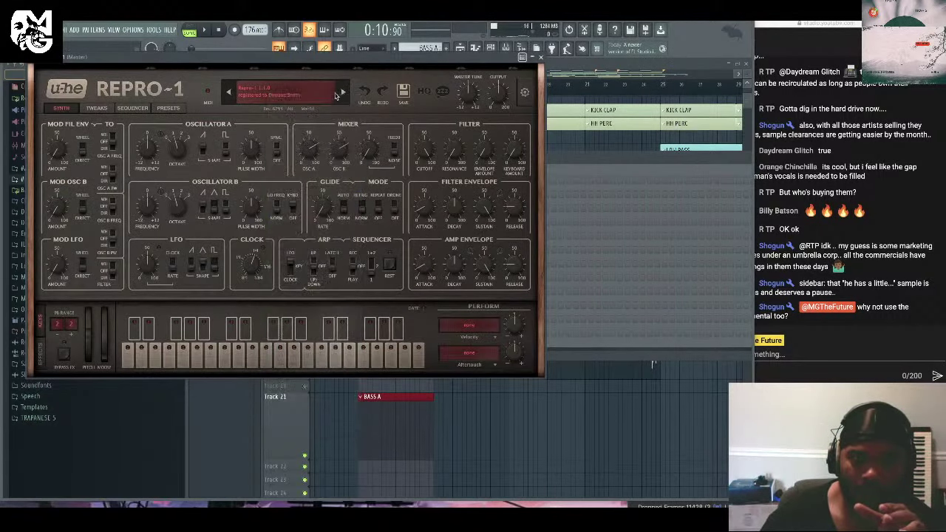
click(169, 108)
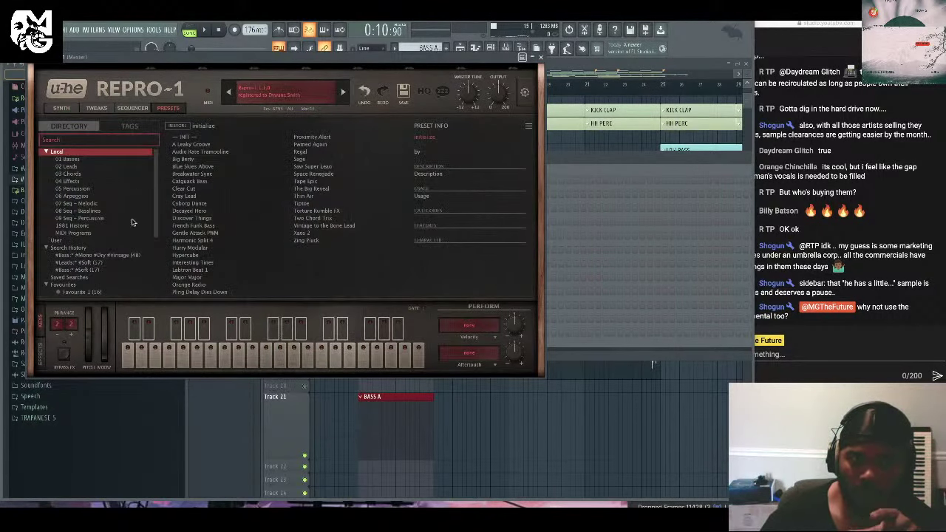
scroll(116, 224, down, 3)
click(101, 197)
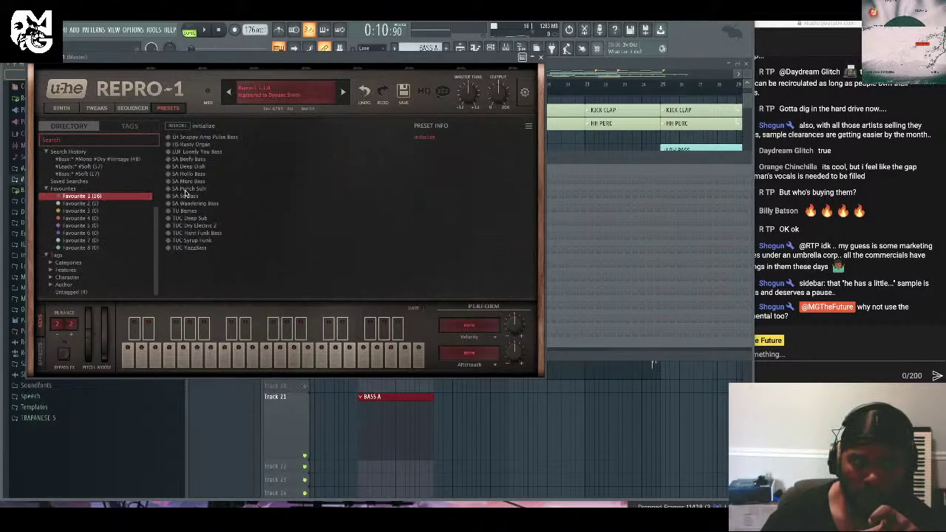
click(190, 189)
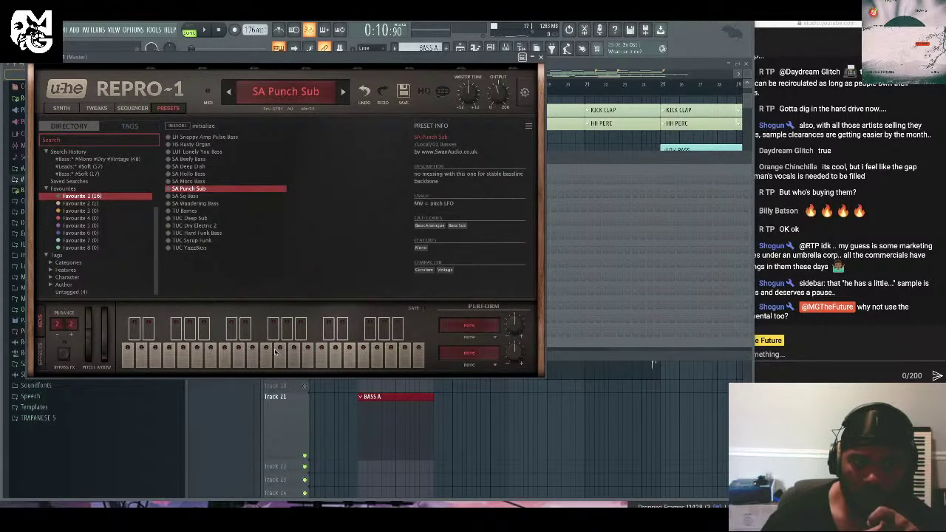
click(540, 57)
Open the Repro-1 channel in the piano roll and set the scale highlighting root to D.
right_click(363, 180)
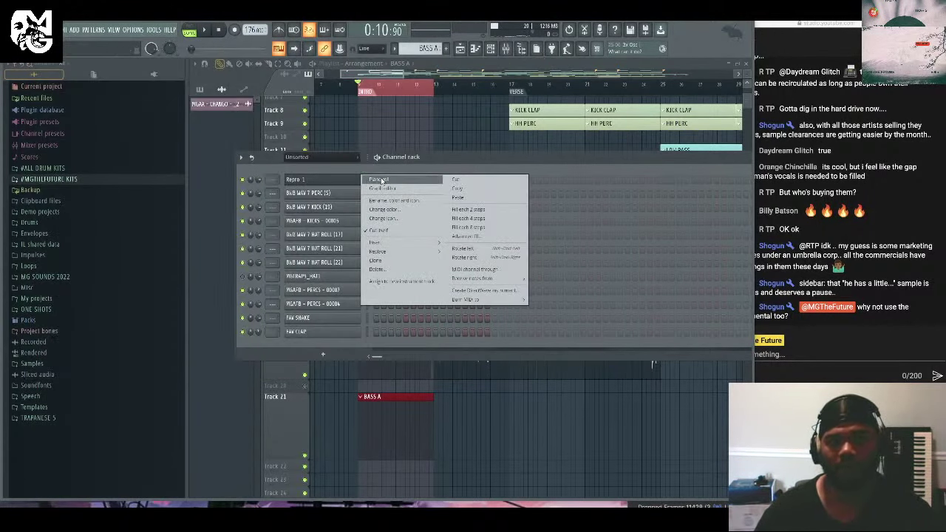
click(381, 181)
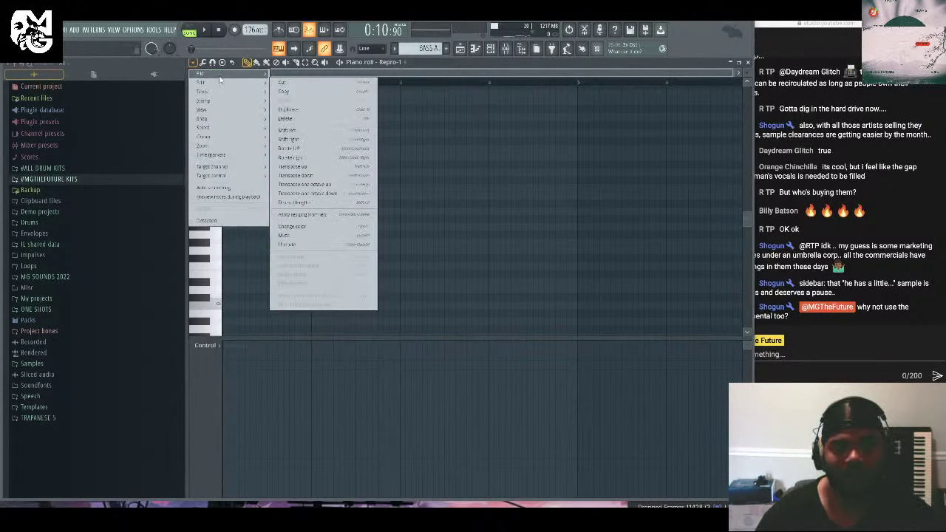
mouse_move(234, 110)
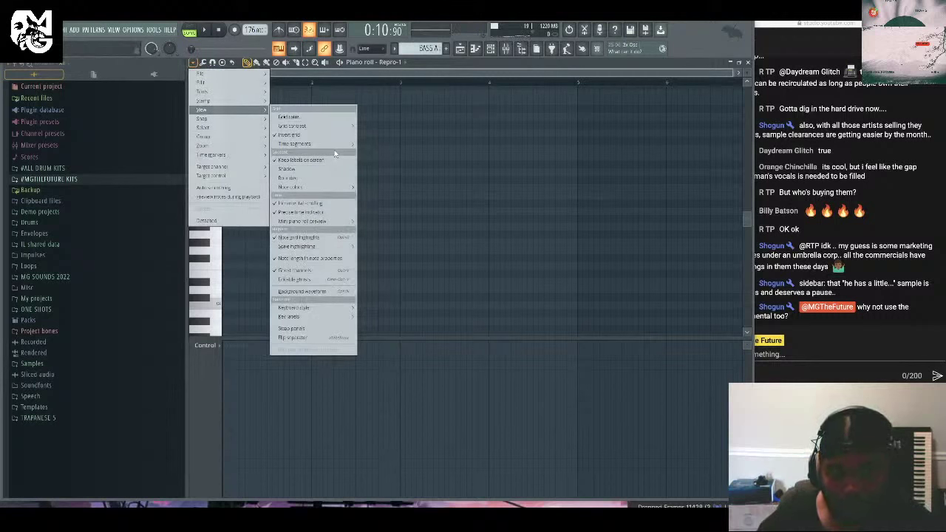
mouse_move(349, 249)
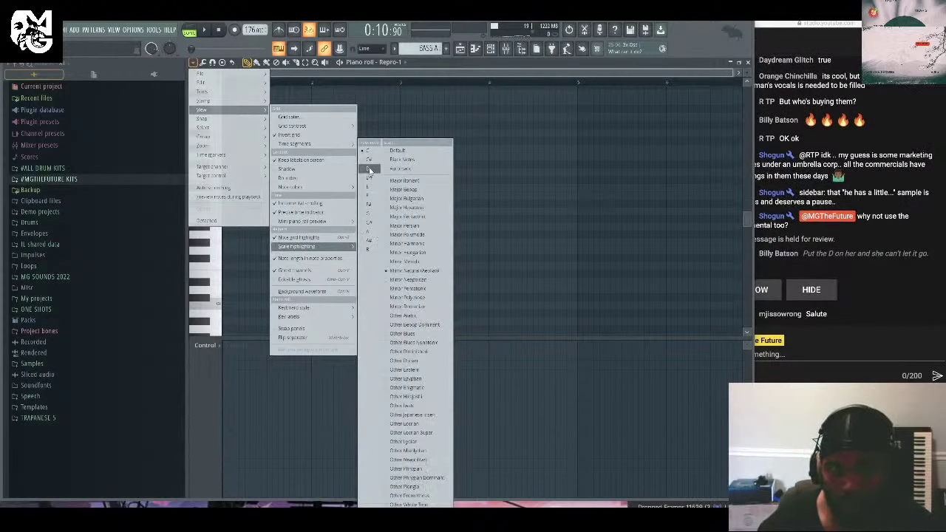
click(405, 238)
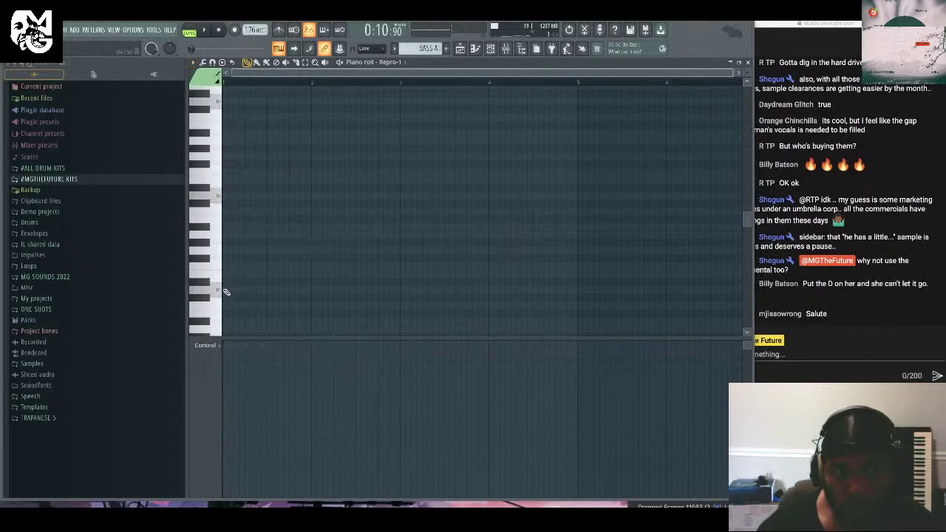
Draw quarter-bar D4 notes during playback: three across bar 1, two back to back from bar 3, and one leading into bar 4.
key(space)
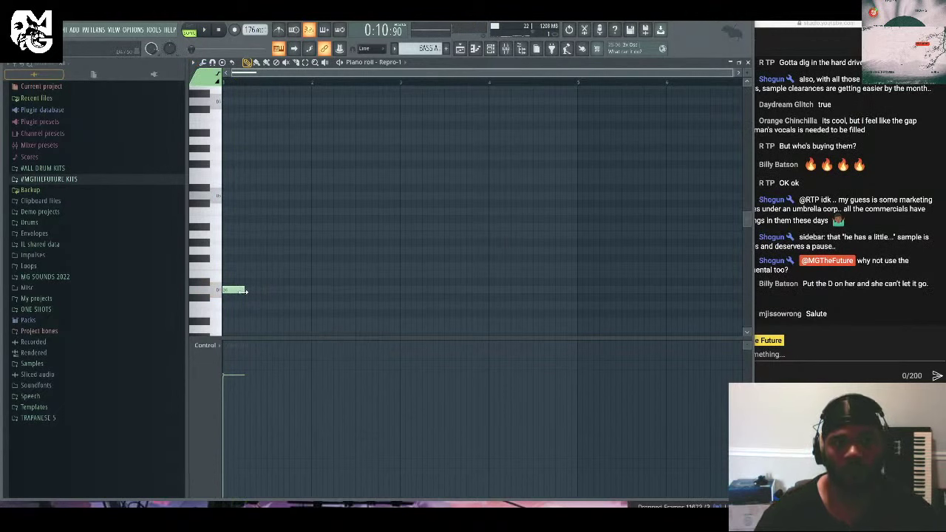
key(space)
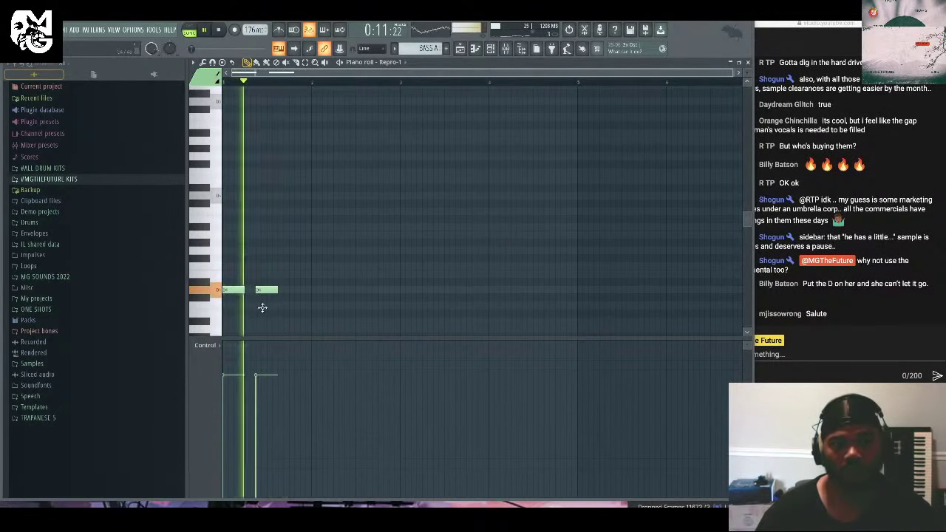
drag(735, 74, 593, 74)
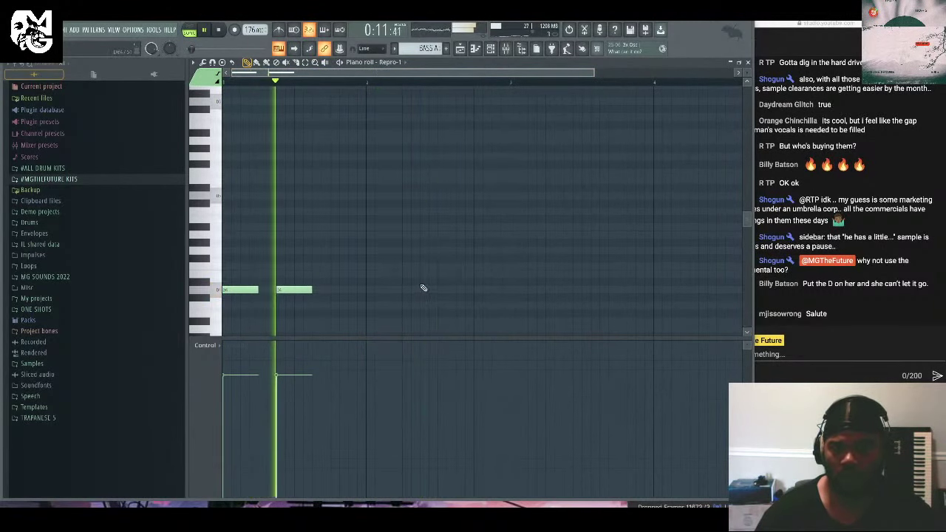
click(352, 291)
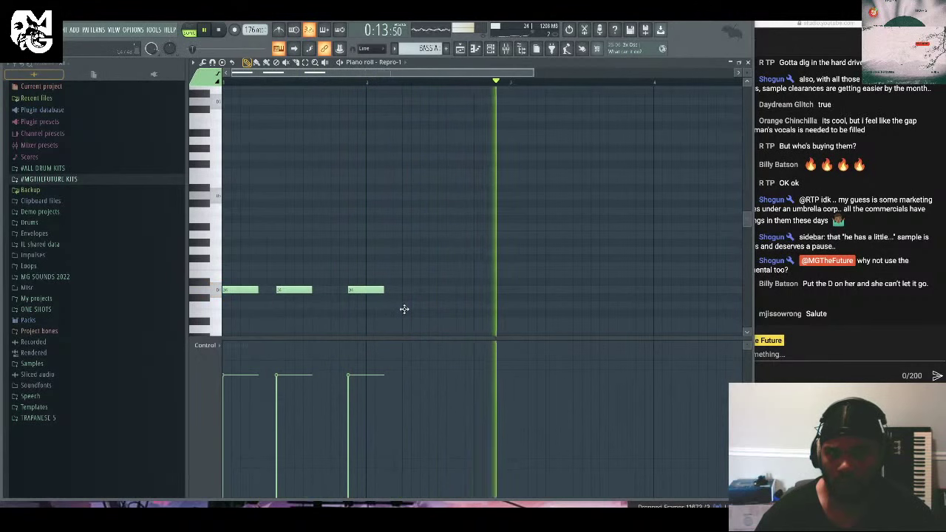
click(509, 291)
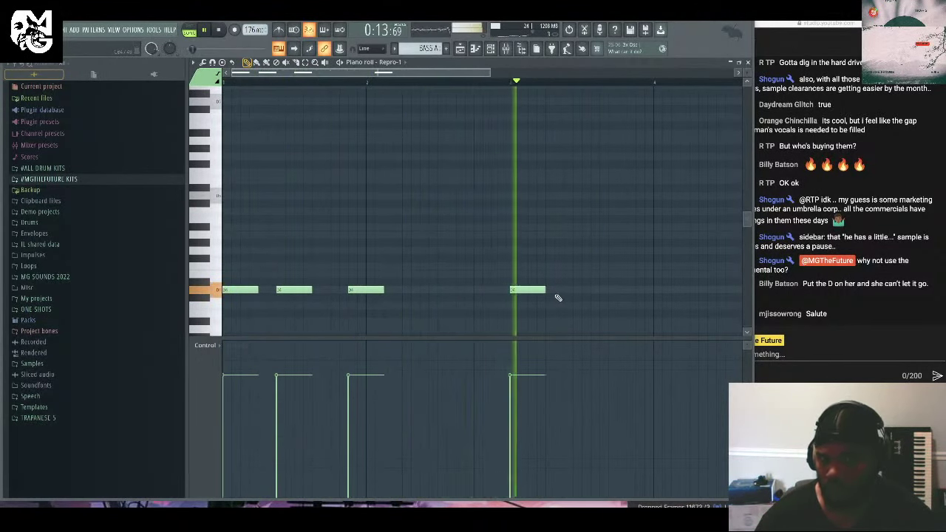
click(552, 291)
click(637, 290)
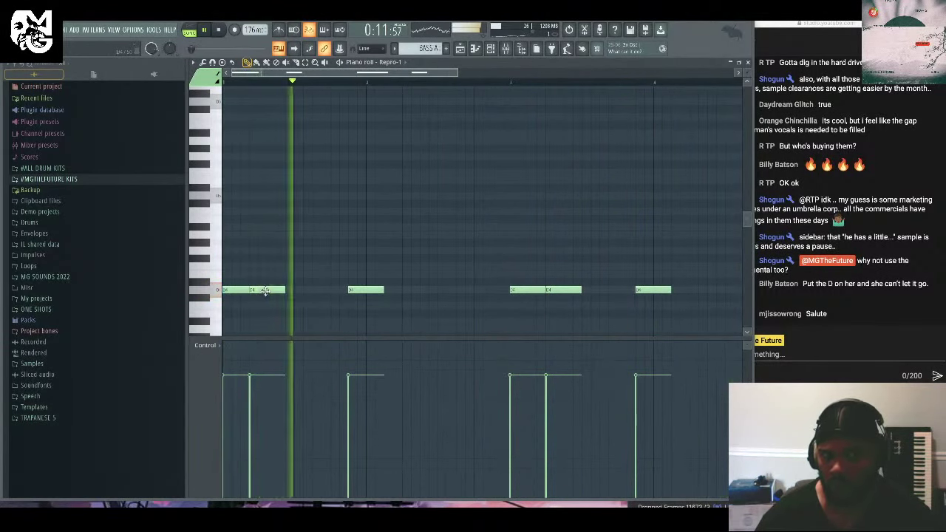
Delete the second D4 note in bar 1 and lengthen the first one.
right_click(265, 291)
key(space)
key(space)
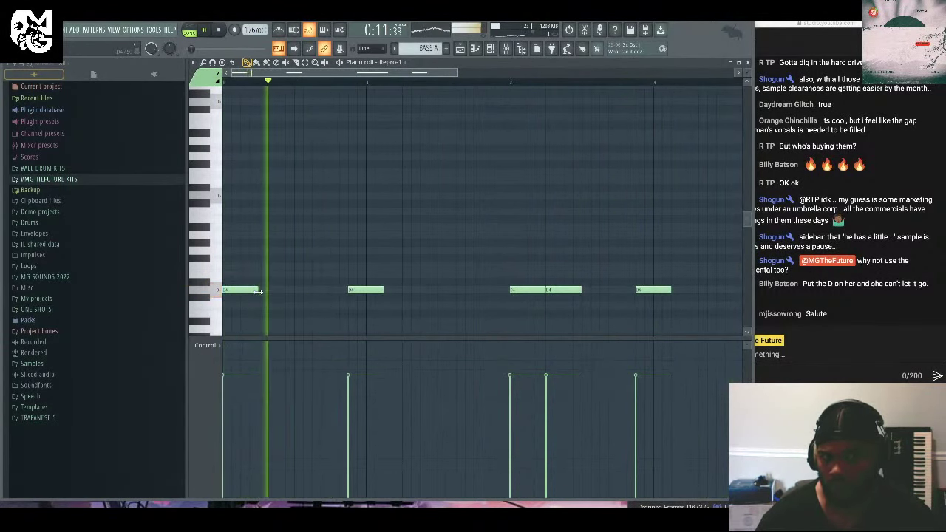
drag(257, 291, 277, 291)
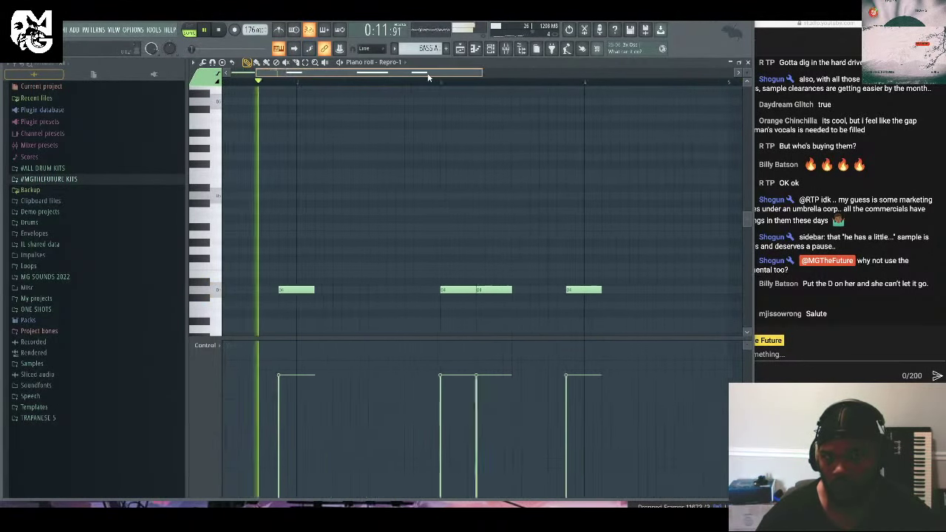
Add a note on the last quarter of bar 4, raise it to F4 and remove the extra note above it.
click(629, 290)
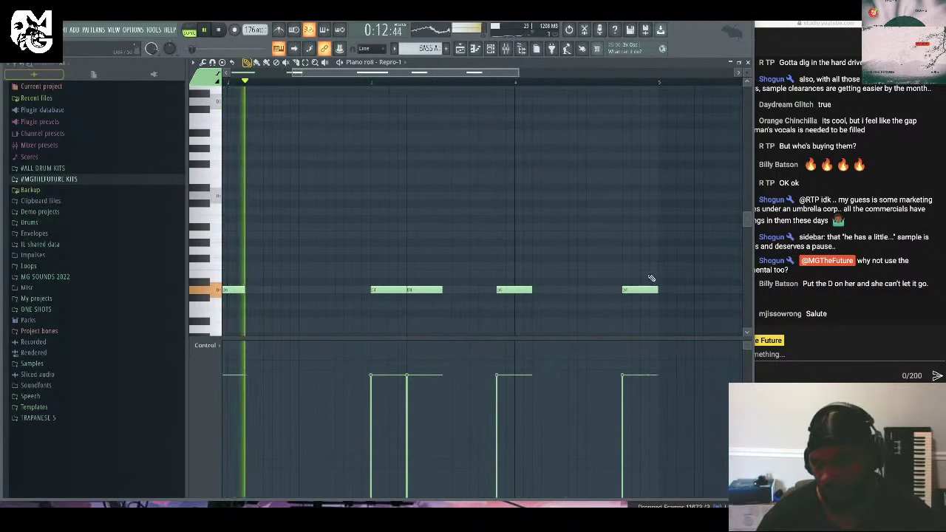
click(628, 290)
drag(632, 290, 630, 266)
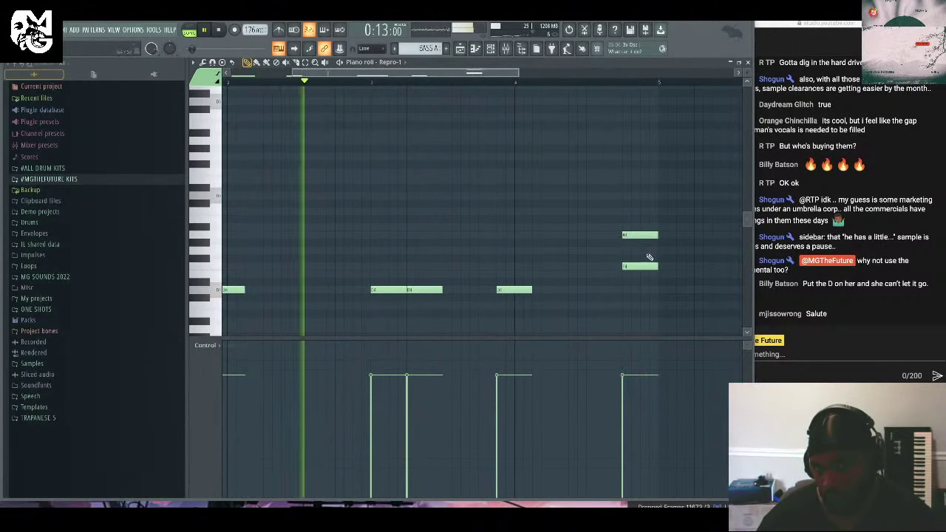
right_click(643, 234)
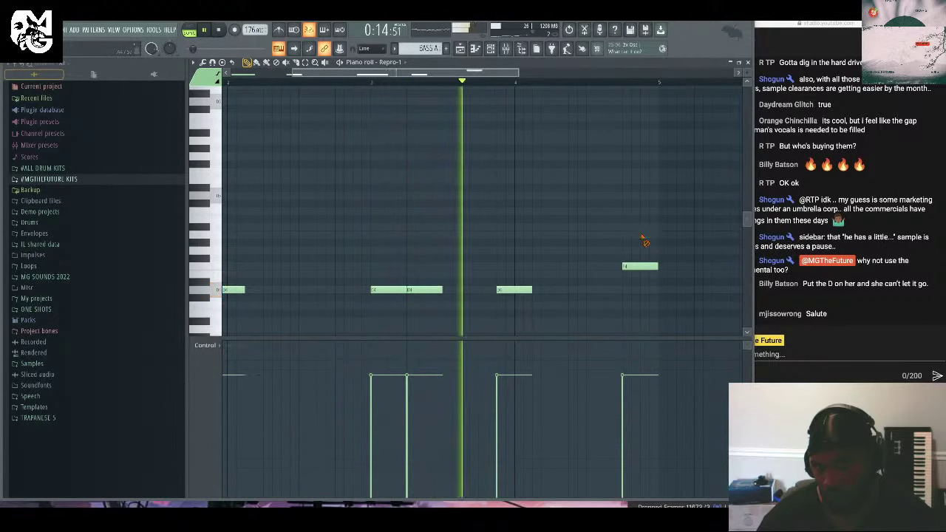
Try a D note just before the closing F4 in bar 4, raised one octave, and remove it.
click(589, 290)
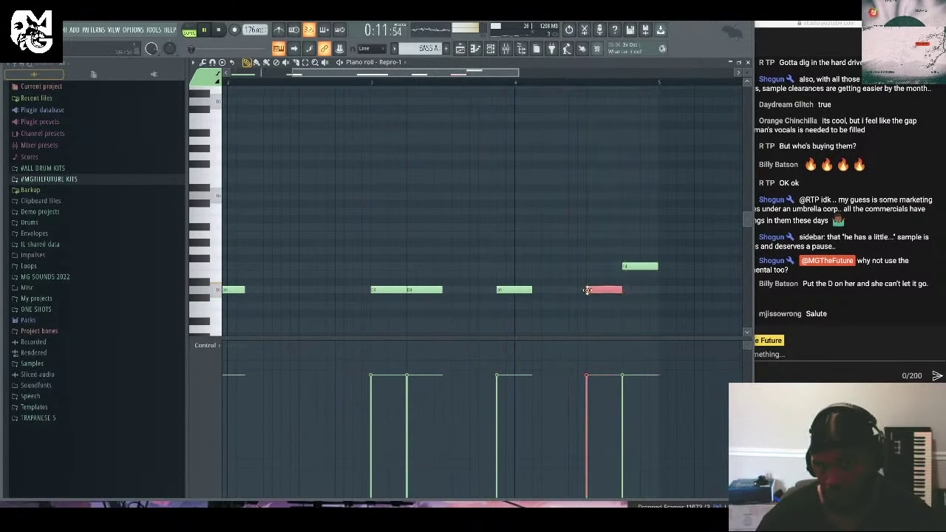
key(ctrl+Up)
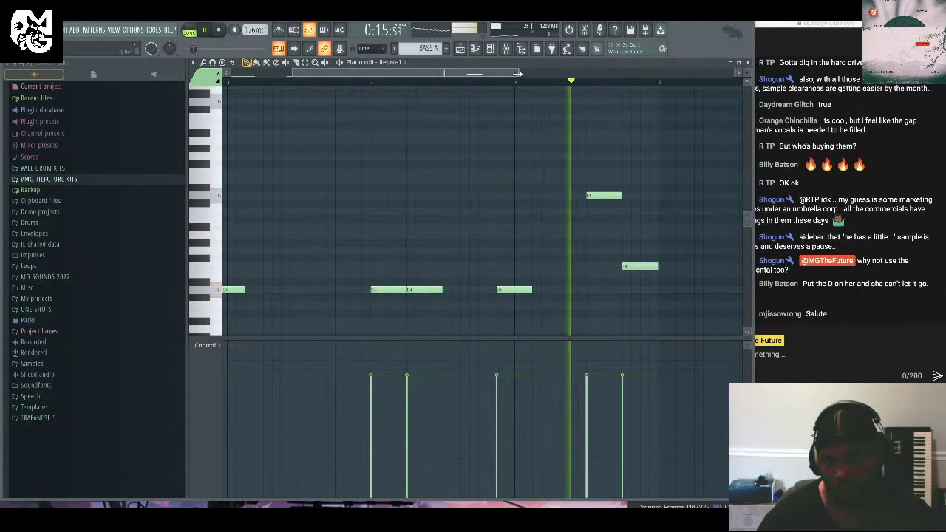
drag(519, 71, 647, 78)
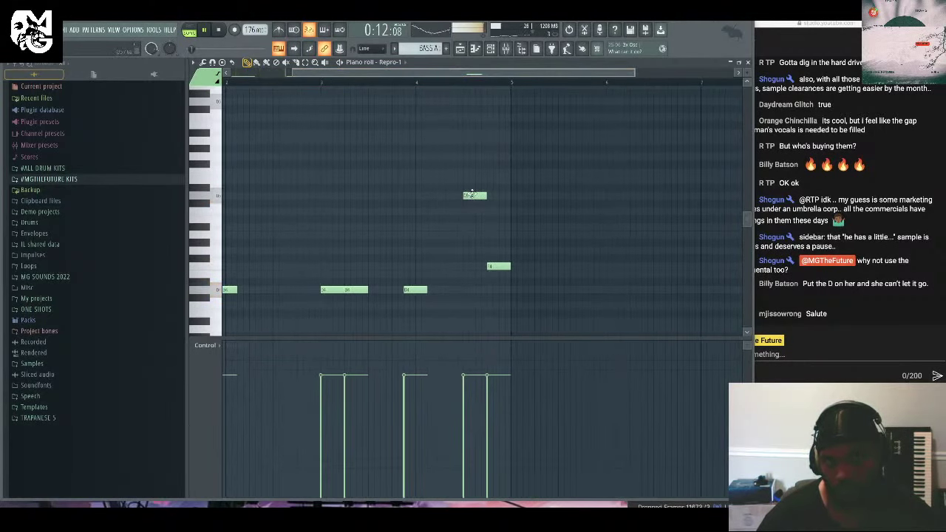
right_click(472, 193)
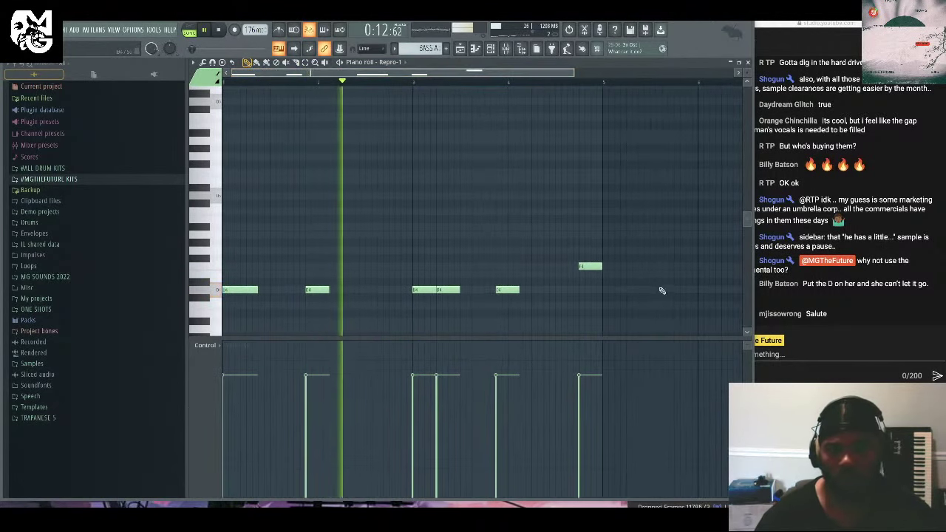
Duplicate the whole four-bar bass phrase from bar 5 and transpose the copy down so its D4 notes become A3.
drag(634, 239, 223, 316)
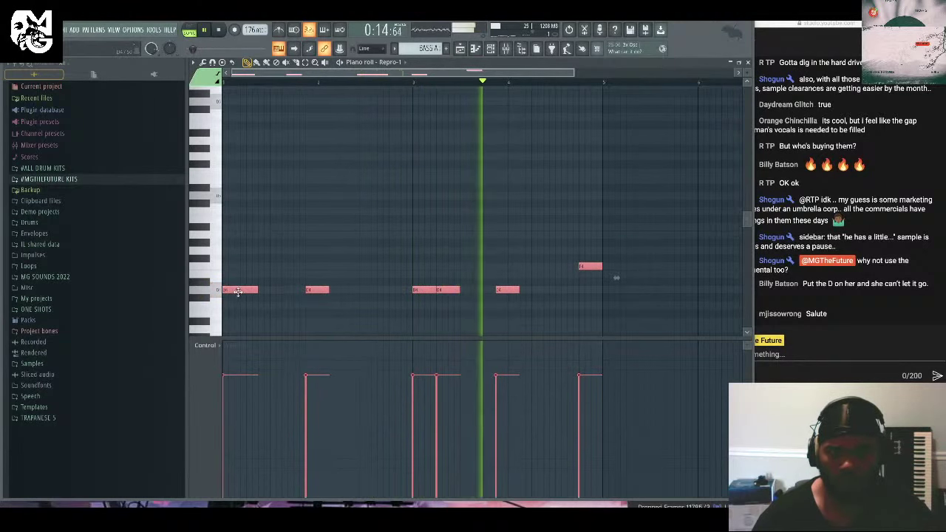
drag(229, 283, 610, 229)
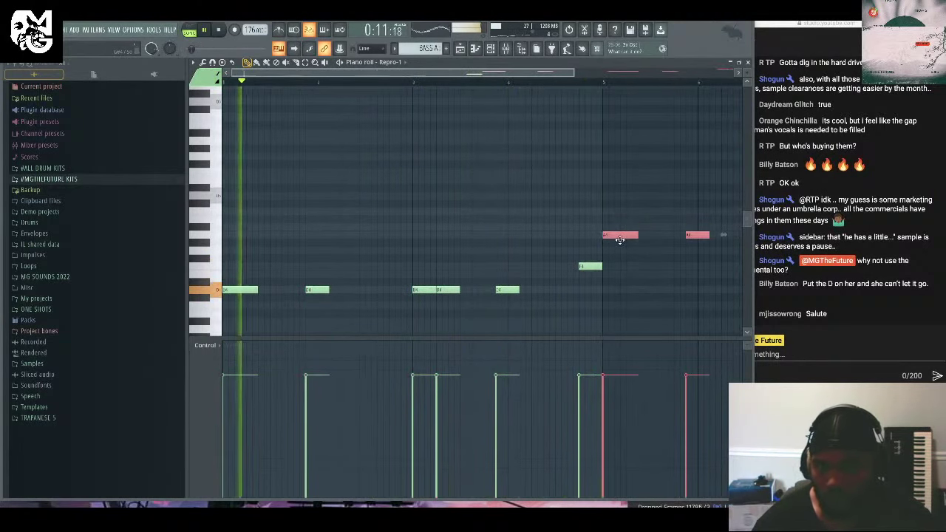
key(ctrl+Down)
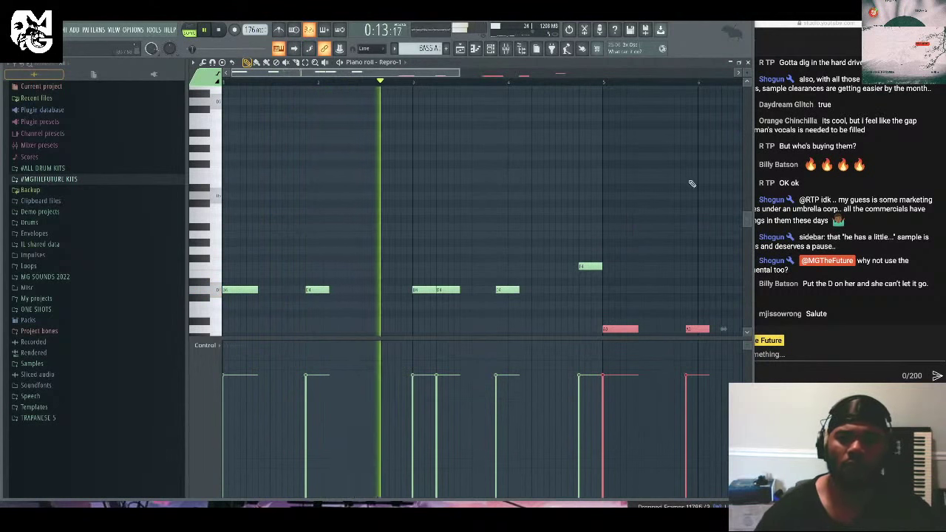
scroll(614, 194, down, 2)
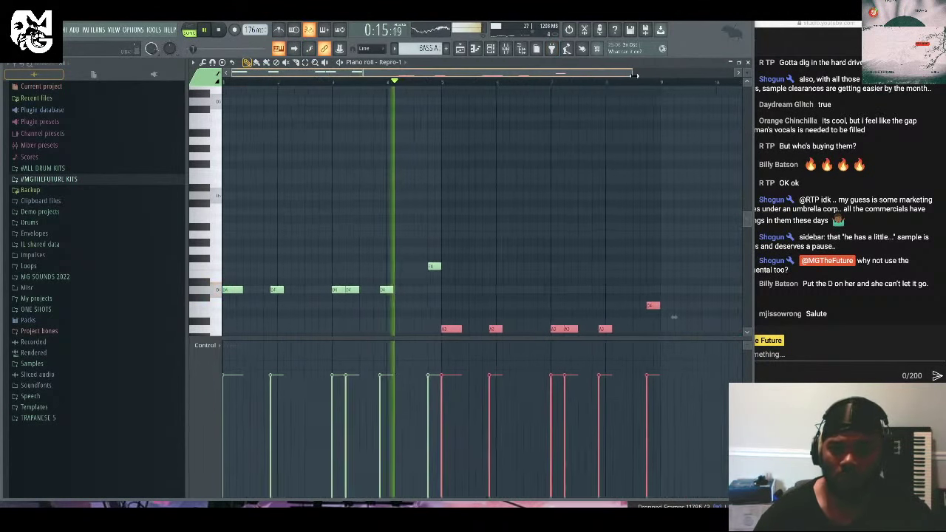
click(722, 114)
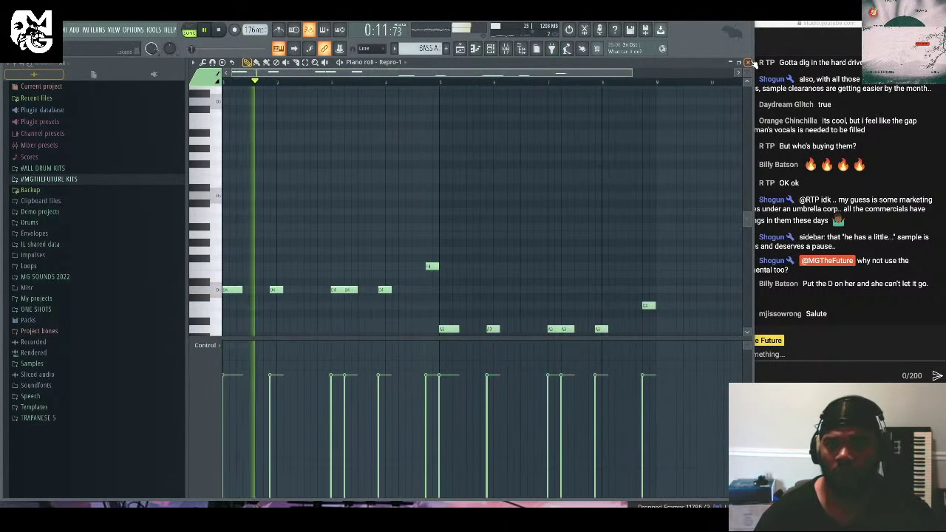
Raise the closing note of bar 8 from the copied phrase to E4.
drag(649, 305, 649, 289)
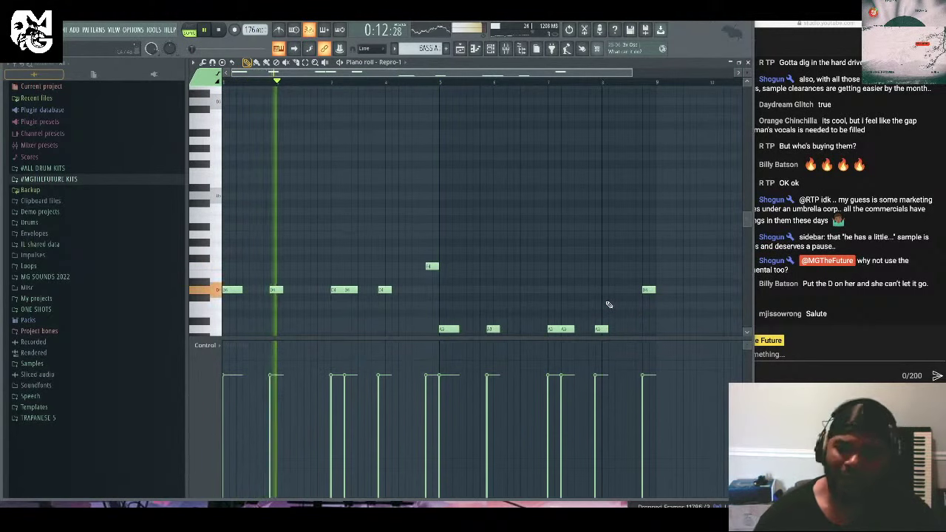
key(shift+Up)
key(shift+Up)
key(shift+Up)
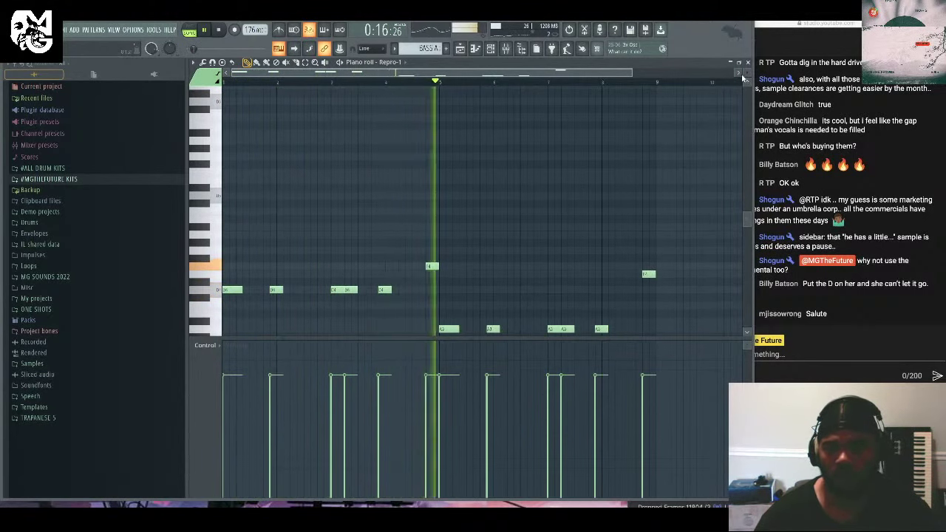
Extend the BASS A clip on Track 21 to bar 17 and set the playback selection from bar 9 to bar 17.
key(F7)
key(F6)
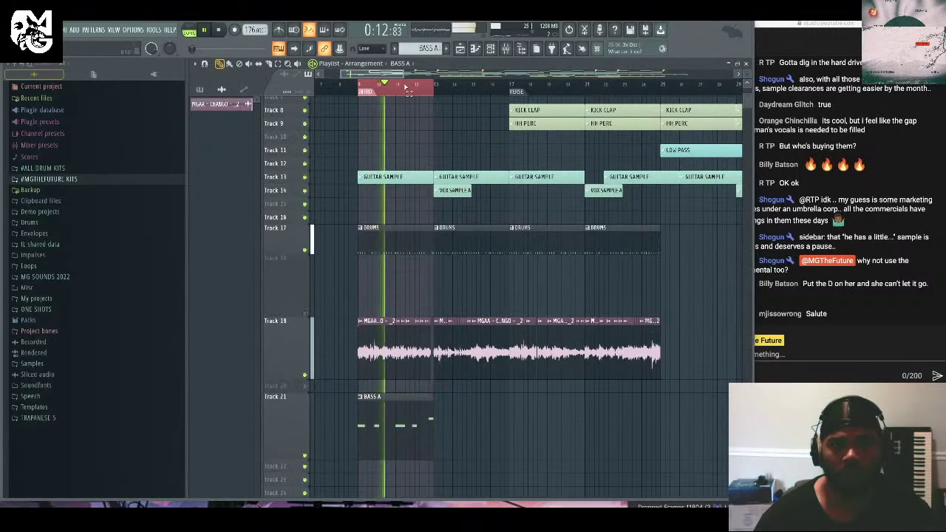
drag(431, 399, 477, 404)
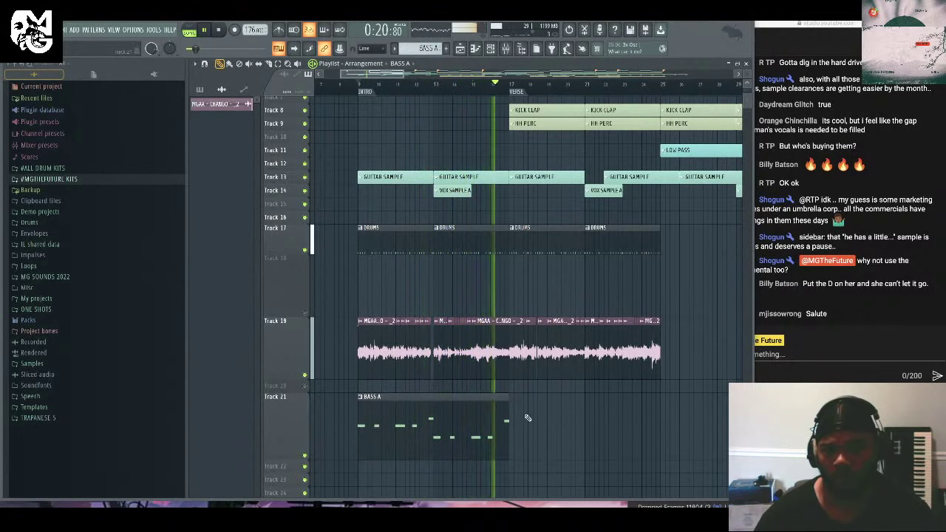
drag(512, 93, 360, 91)
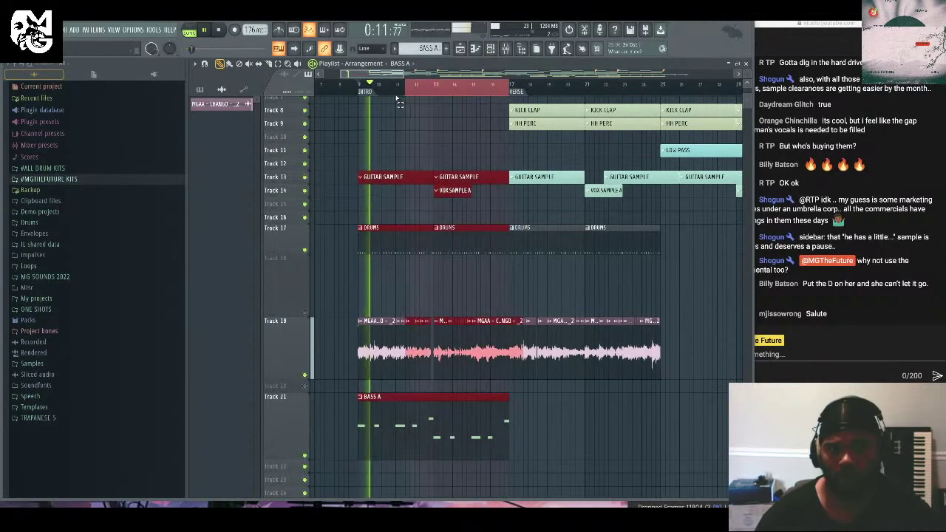
Delete the closing F4 in bar 4 of BASS A and shift the second A3 note in bar 5 back to end at bar 6.
key(F6)
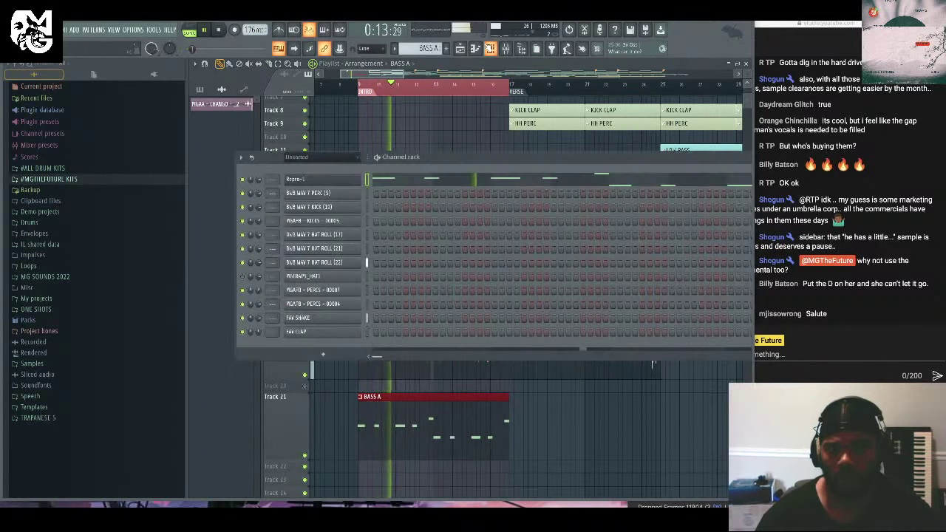
click(473, 181)
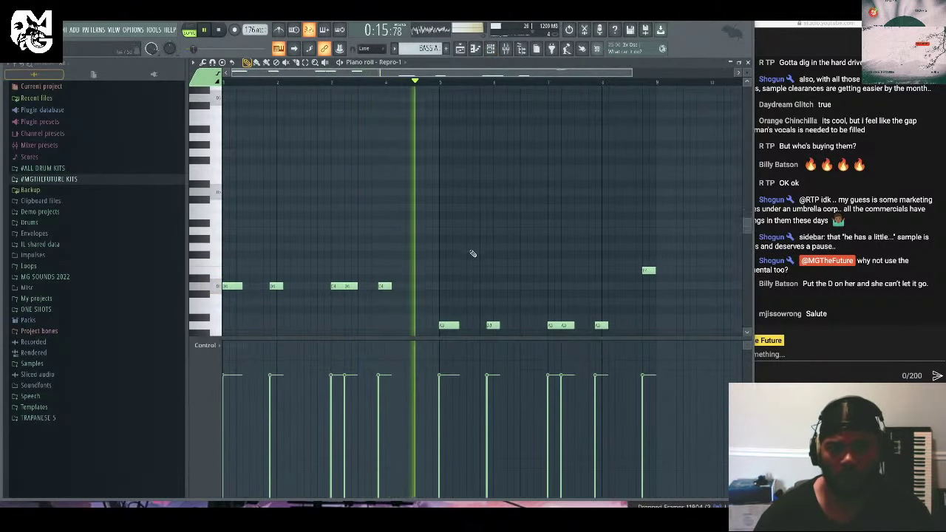
scroll(473, 253, down, 2)
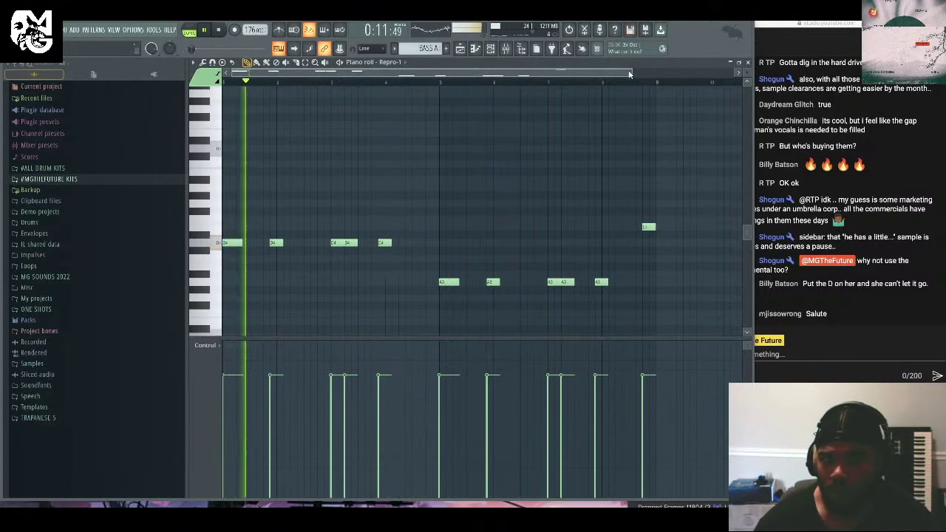
drag(629, 74, 494, 76)
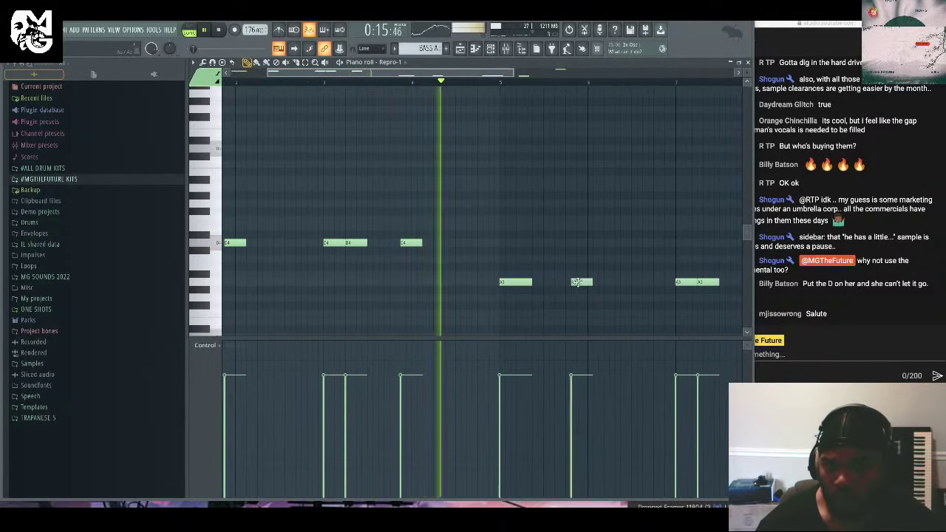
drag(577, 281, 571, 281)
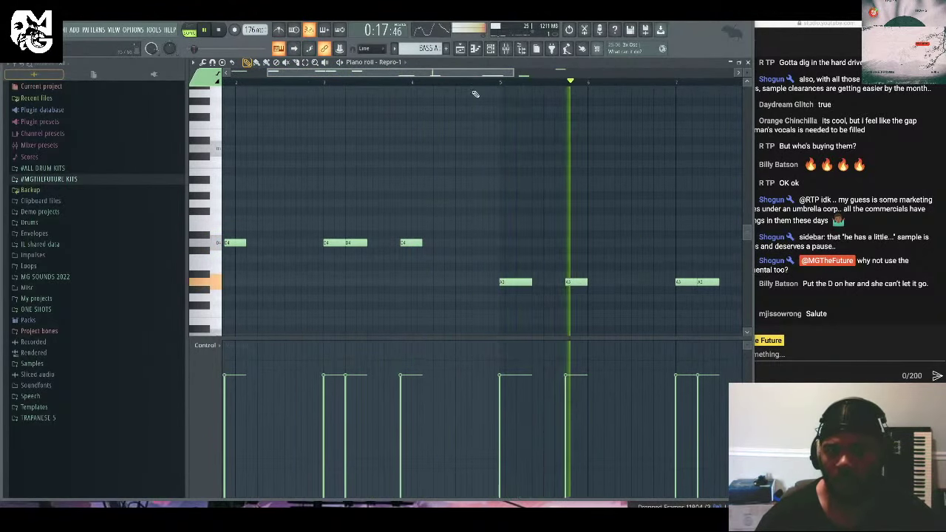
Shift the A3 at the end of bar 7 back to end on the bar line, and add A3 and C4 notes leading into the closing E4.
scroll(551, 154, right, 2)
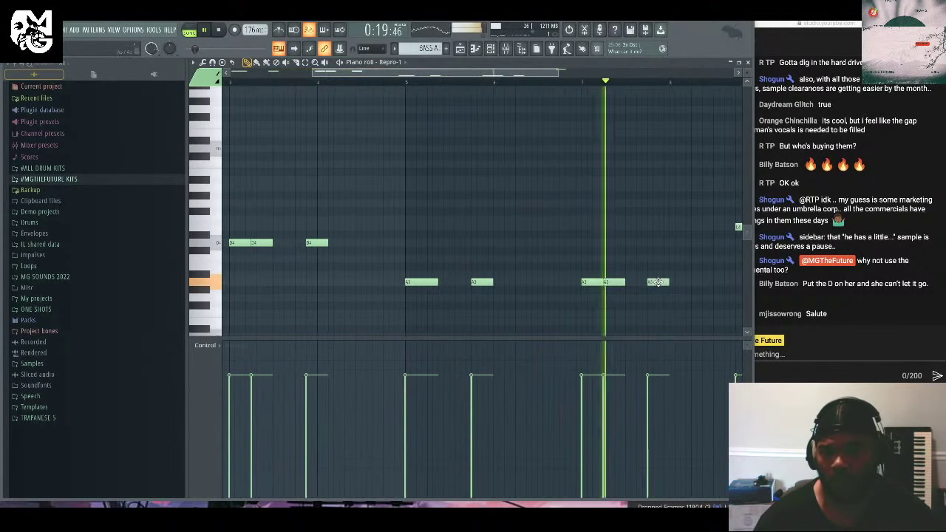
drag(505, 74, 561, 80)
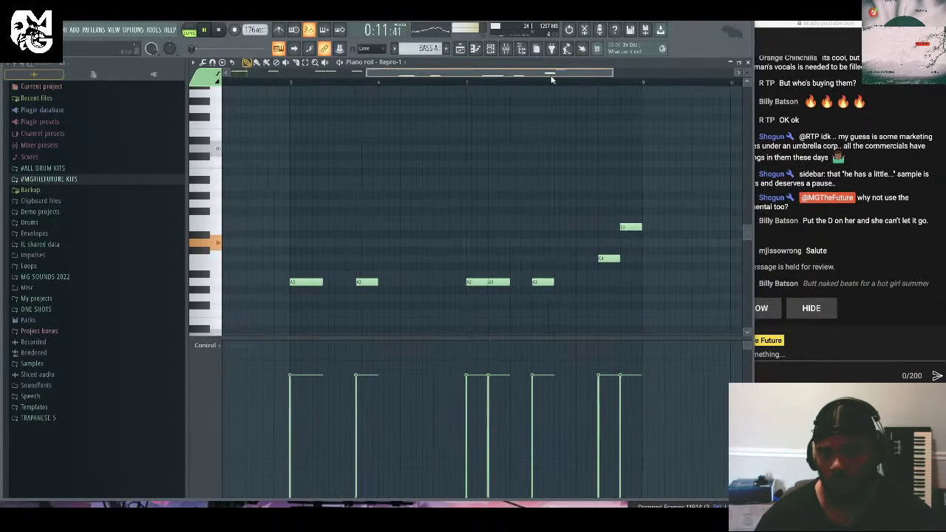
click(576, 282)
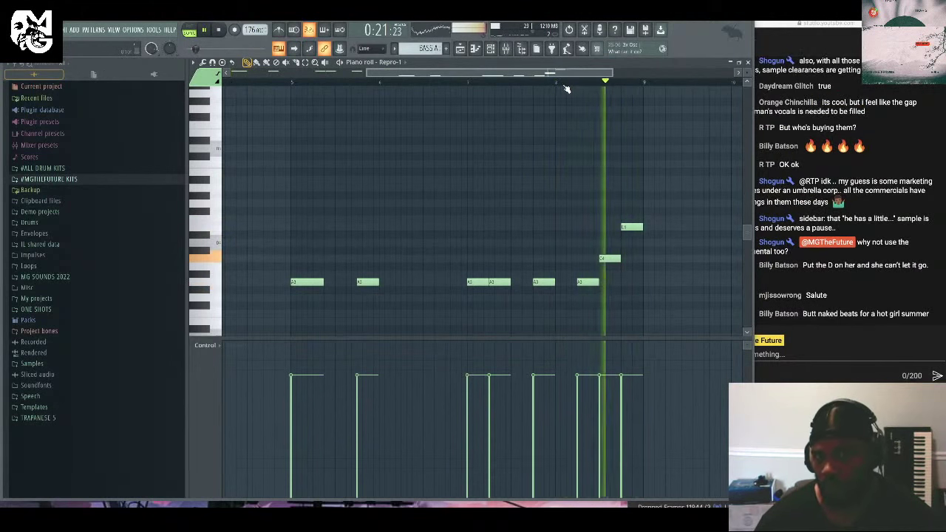
click(535, 81)
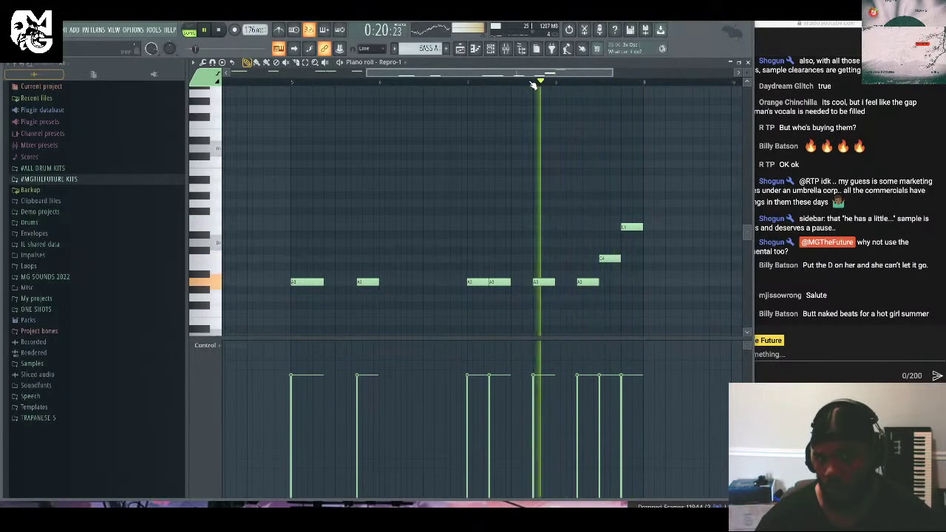
drag(577, 71, 647, 73)
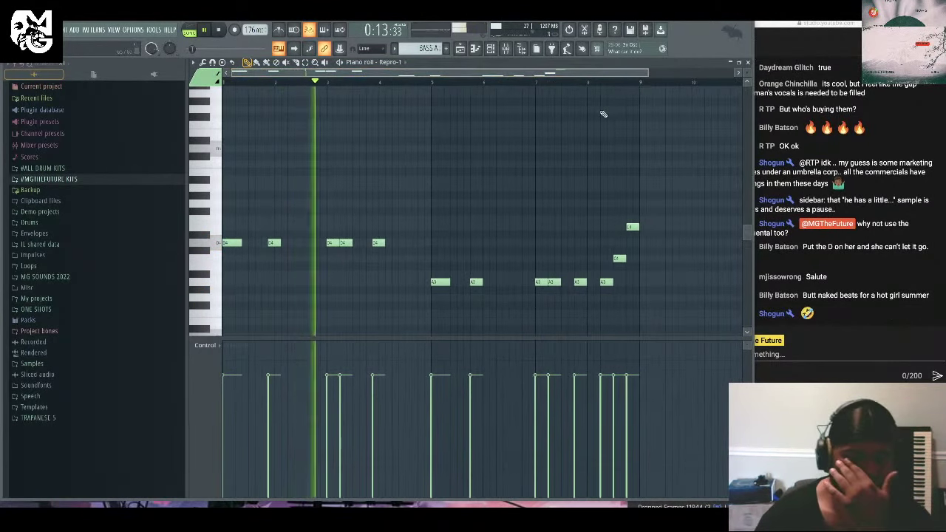
Return to the playlist and reselect bars 9 to 17 for looped playback of the intro with the bassline.
click(889, 194)
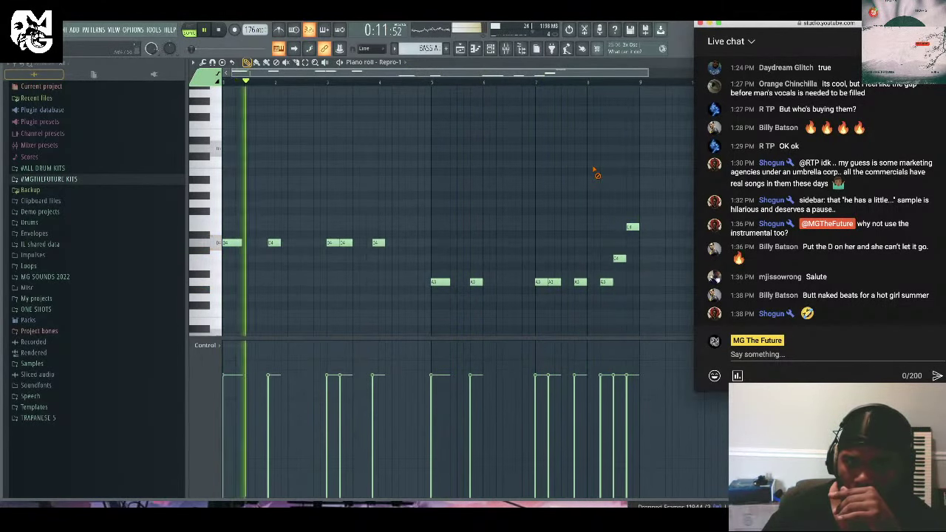
key(F5)
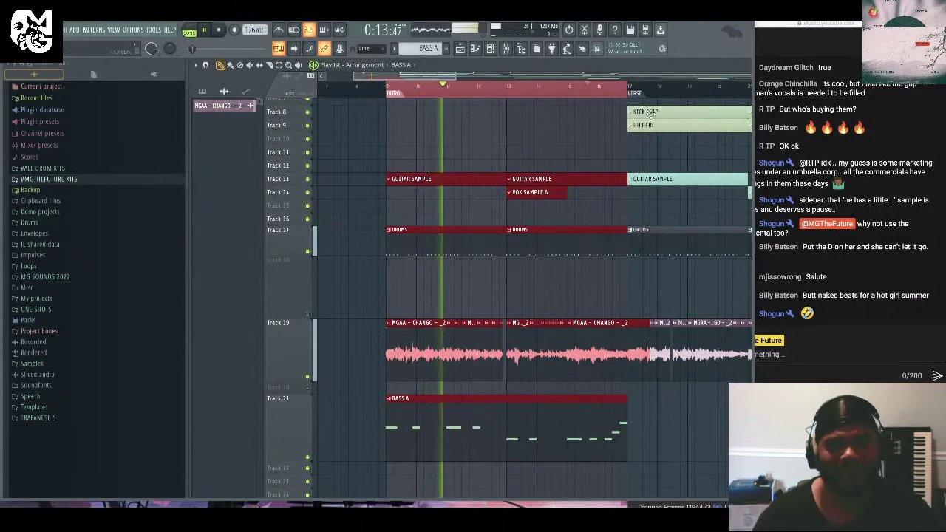
key(ctrl+d)
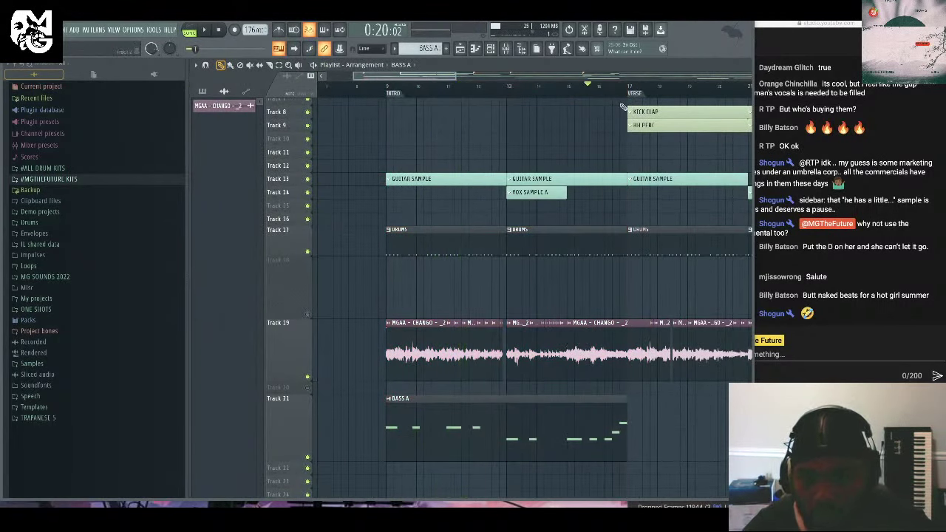
drag(457, 77, 384, 83)
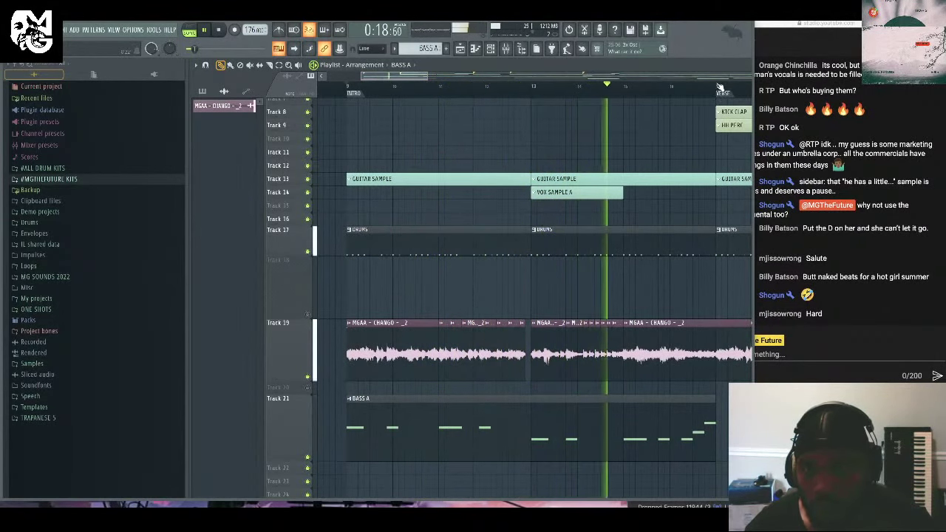
drag(720, 87, 356, 107)
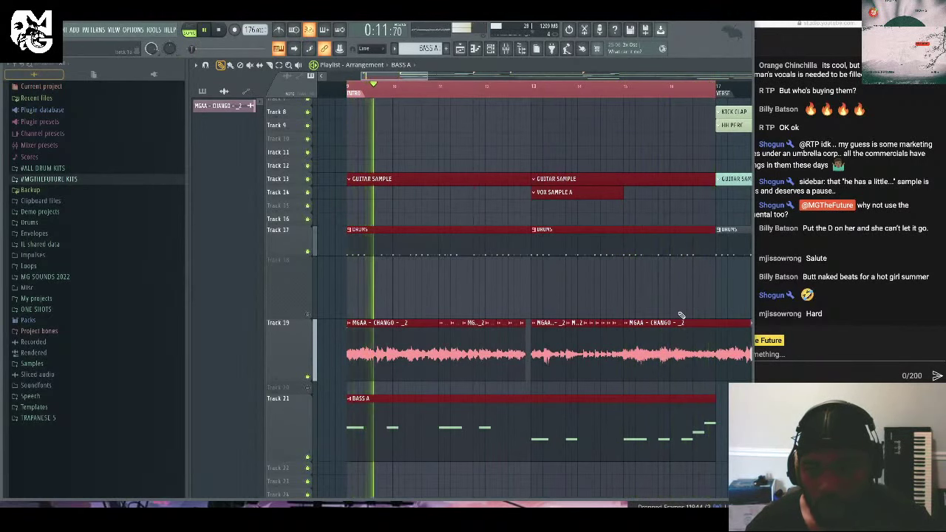
key(t)
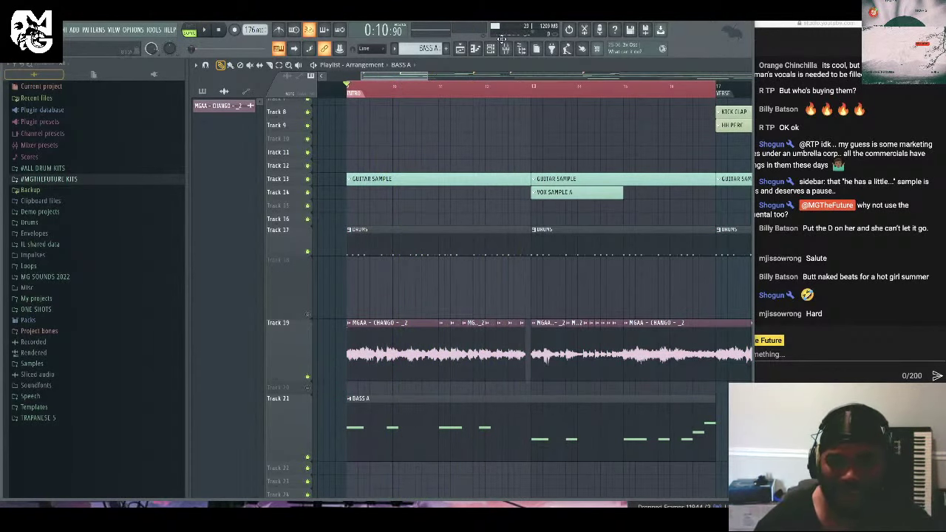
drag(428, 76, 402, 83)
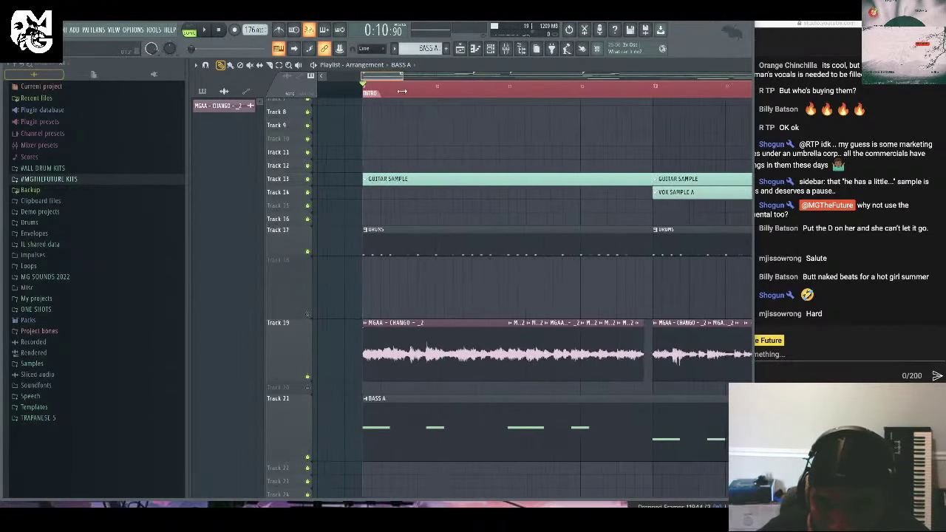
Shift the short D4 notes around bars 2 and 4 of BASS A earlier so they end on the bar lines, and briefly audition.
double_click(477, 402)
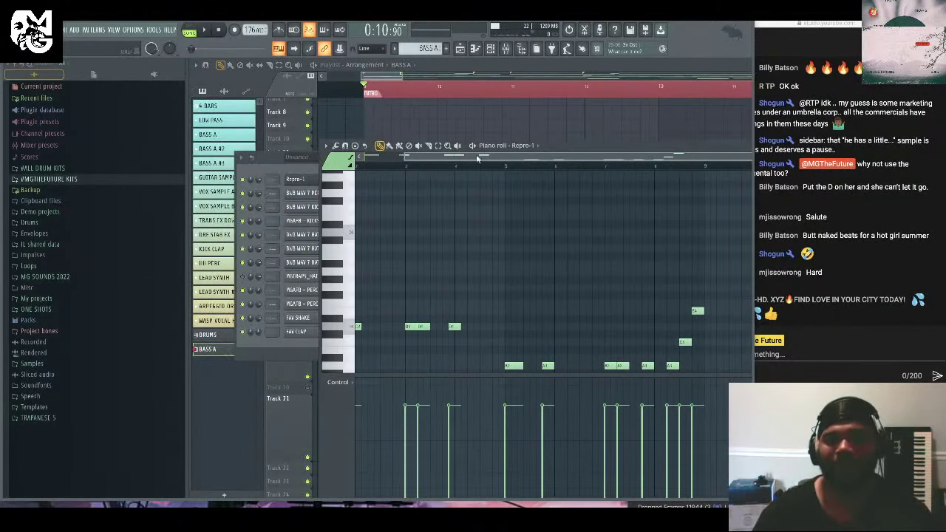
drag(477, 157, 406, 325)
click(405, 326)
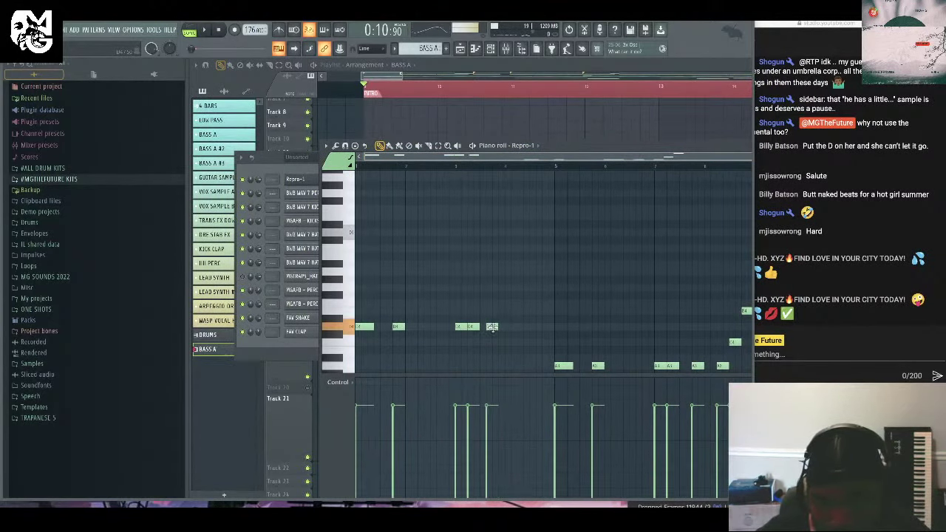
key(space)
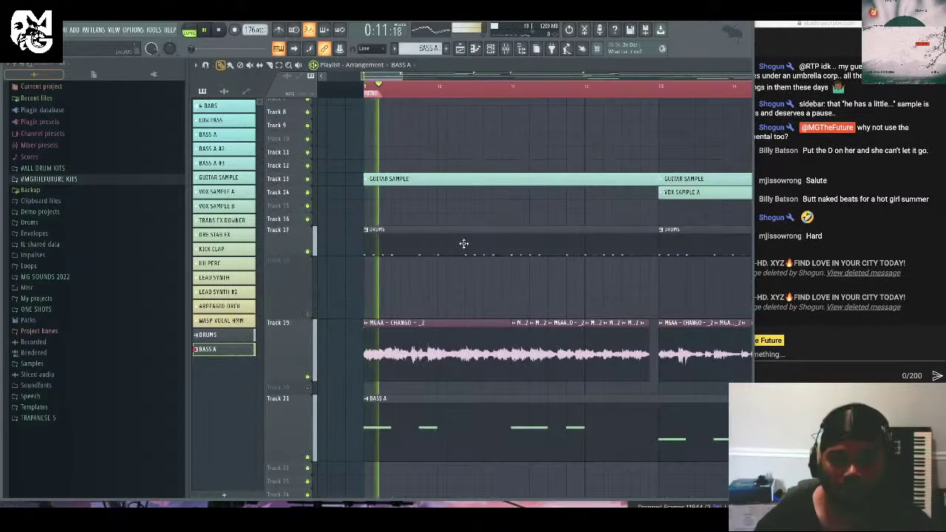
key(space)
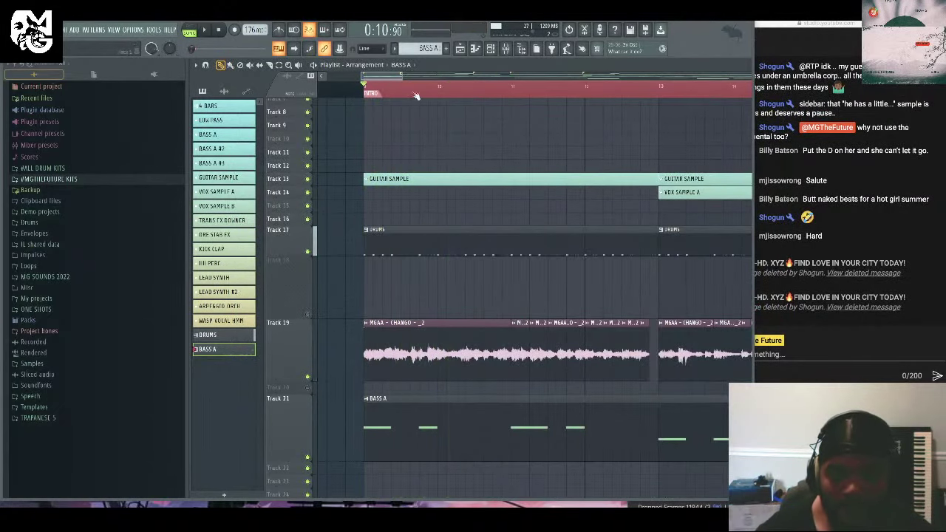
Shift the longer sample chop in bar 9 earlier to meet the second bass note, and fill the gap before bar 11 with a short chop.
drag(402, 74, 374, 84)
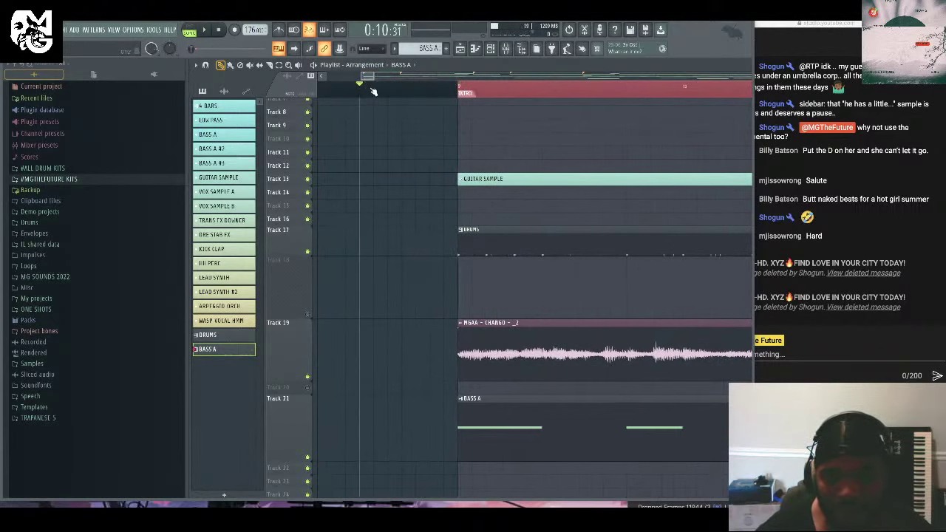
drag(380, 88, 356, 82)
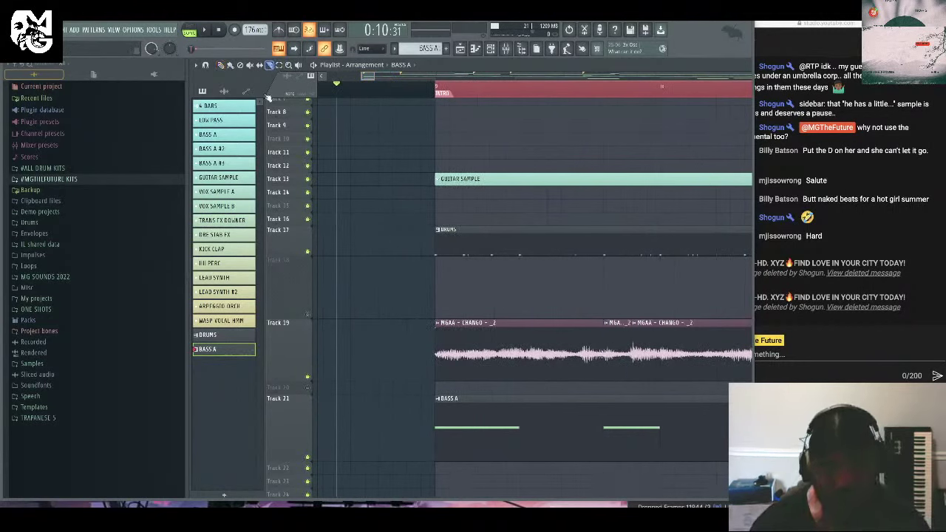
drag(373, 76, 376, 80)
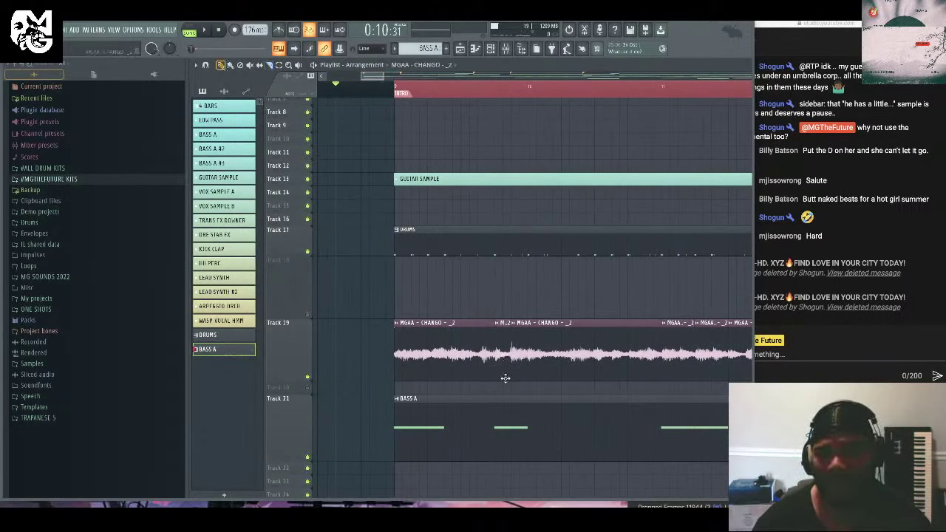
mouse_move(506, 377)
mouse_down()
mouse_move(501, 386)
mouse_move(518, 366)
mouse_up()
key(space)
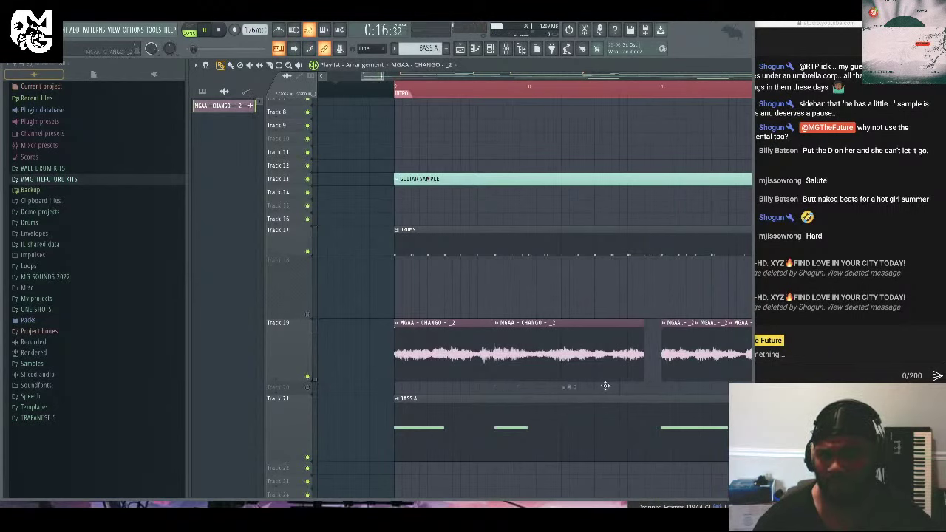
click(652, 344)
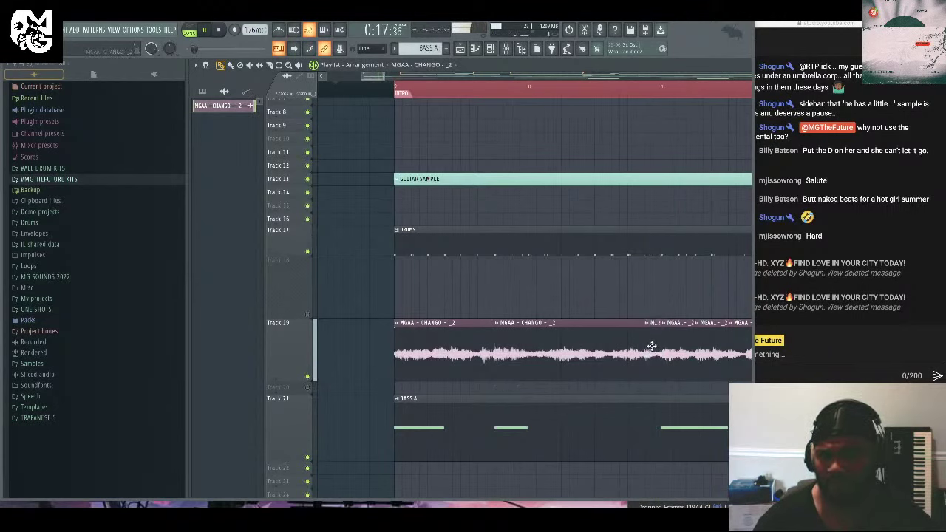
Play back the intro loop from bar 9 to check the rearranged chops against the bassline.
key(space)
key(space)
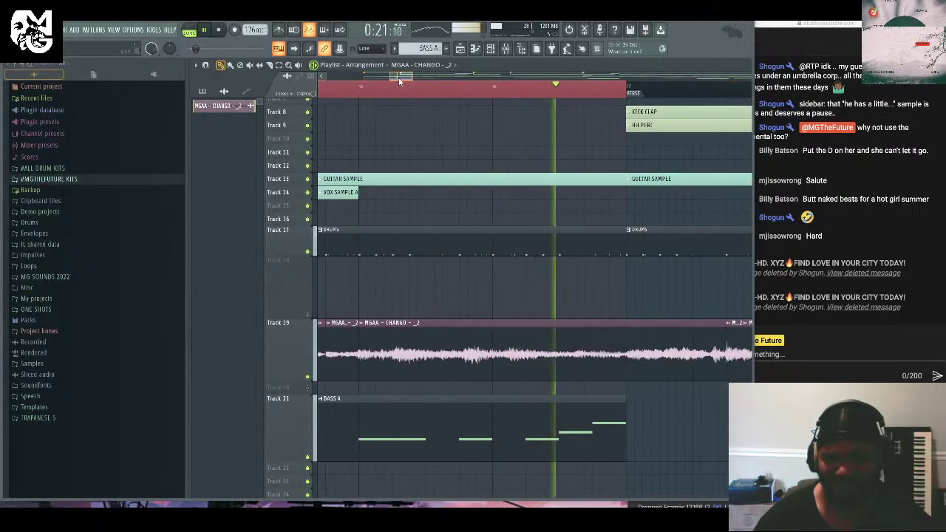
drag(398, 81, 369, 85)
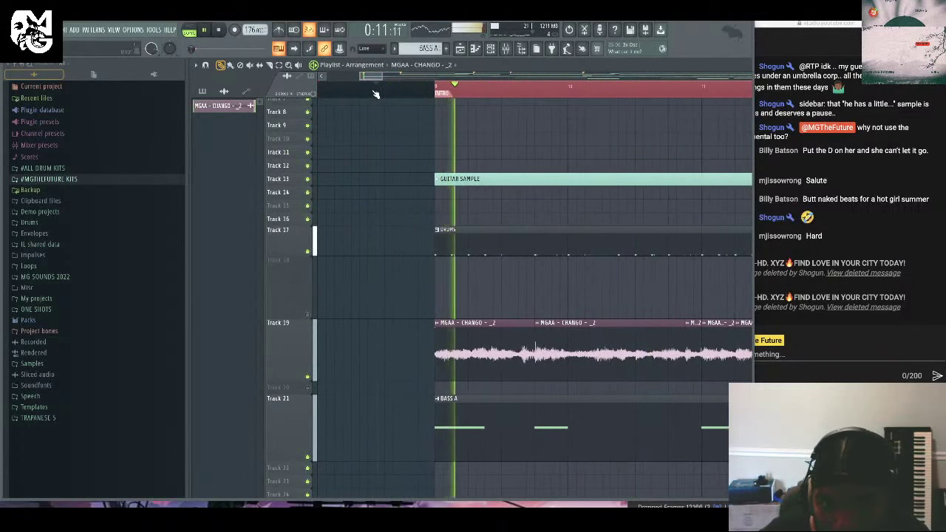
key(space)
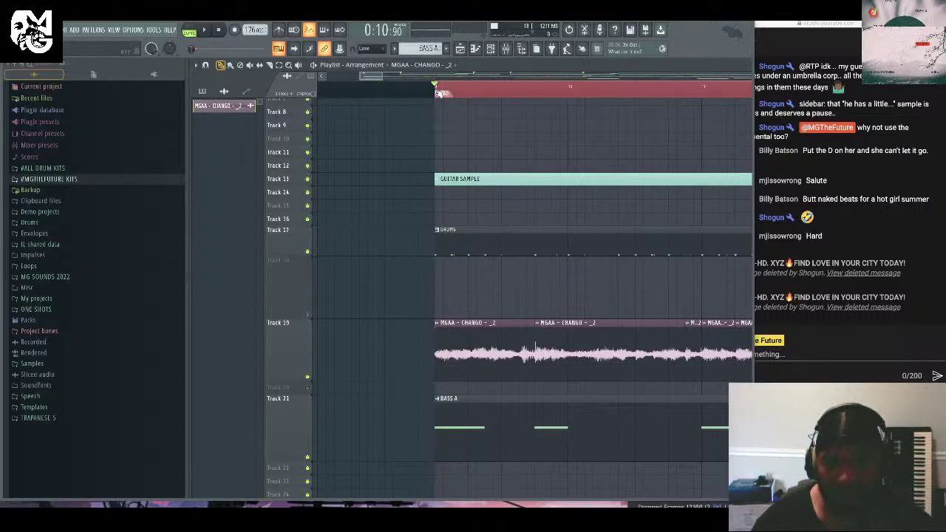
key(space)
key(space)
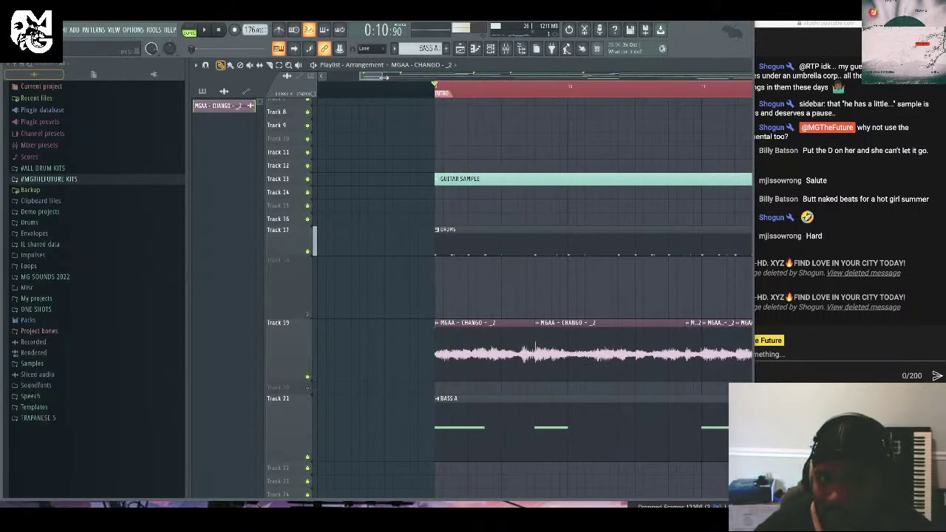
drag(380, 77, 650, 247)
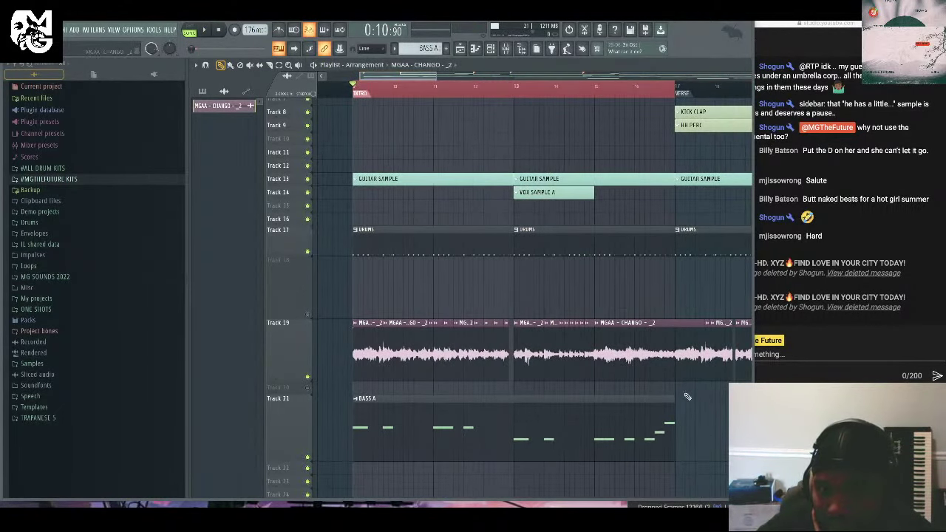
key(space)
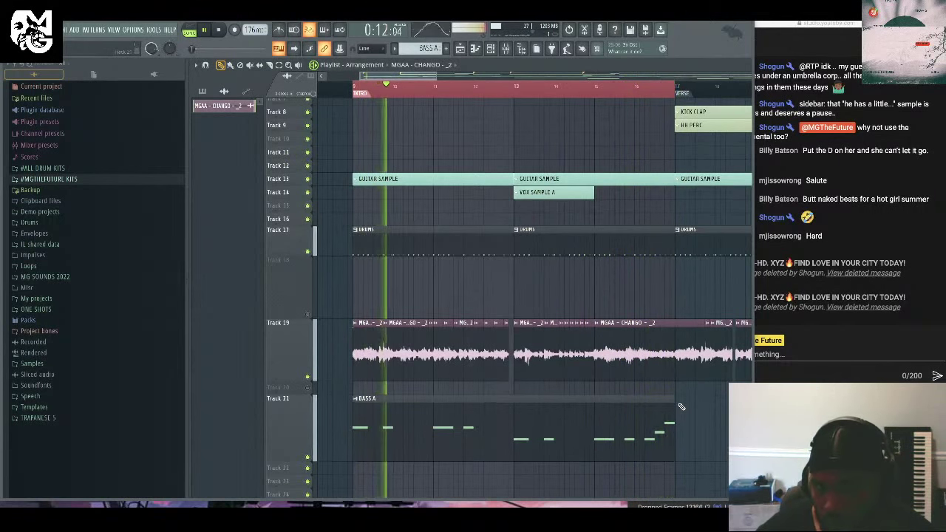
Try trimming the last note off the end of the BASS A clip and audition it from bar 16.
drag(676, 405, 663, 406)
click(637, 89)
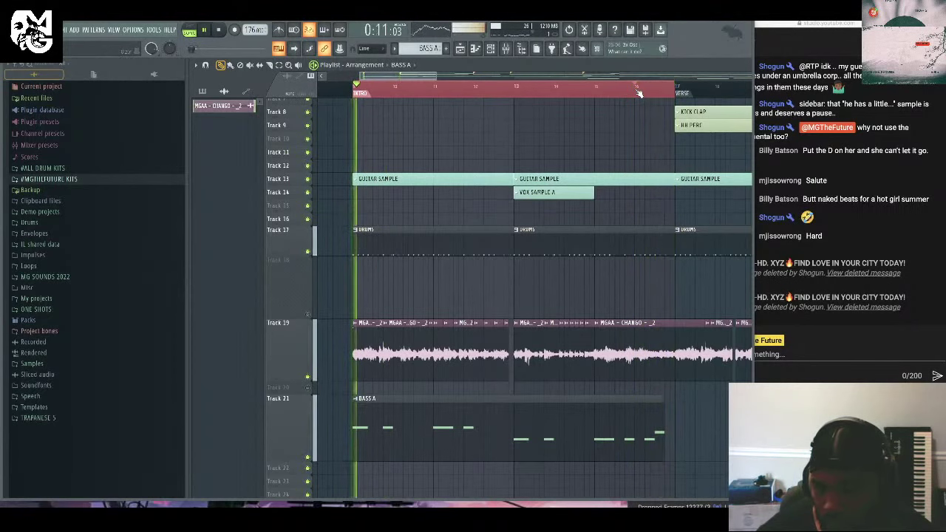
key(space)
drag(663, 405, 674, 406)
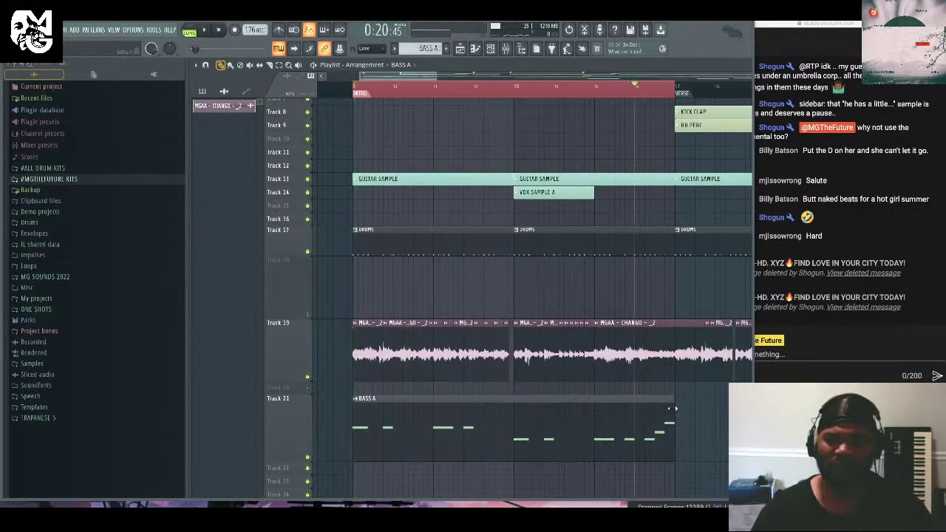
Shorten the closing E4 note of BASS A to half its length, audition the ending, and return to the playlist.
double_click(665, 403)
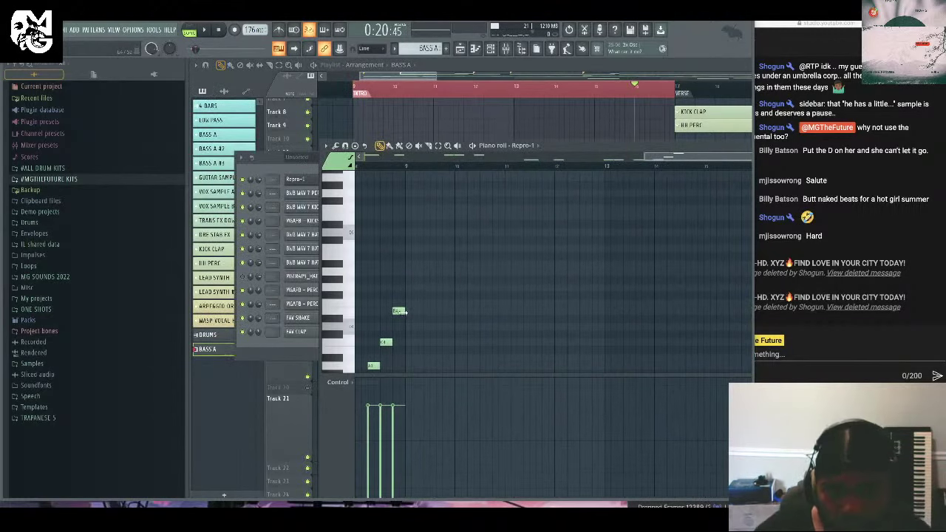
key(space)
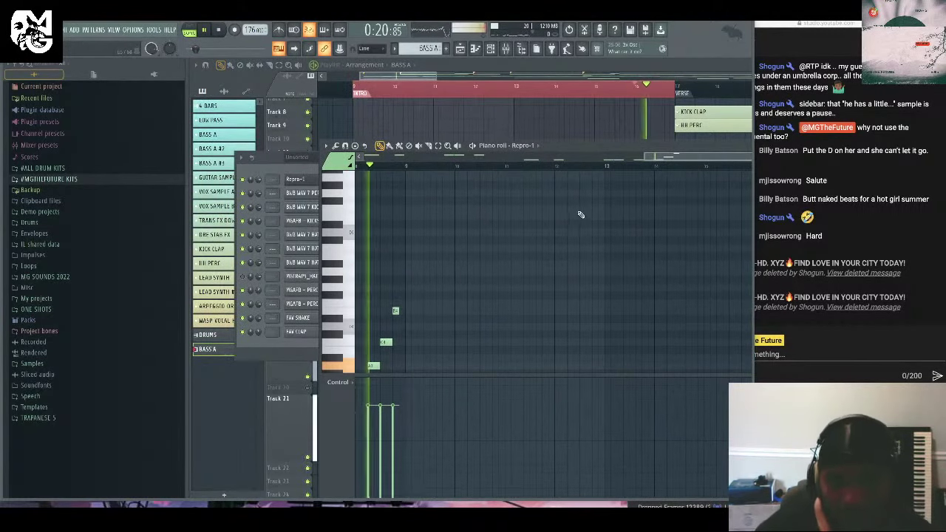
double_click(683, 147)
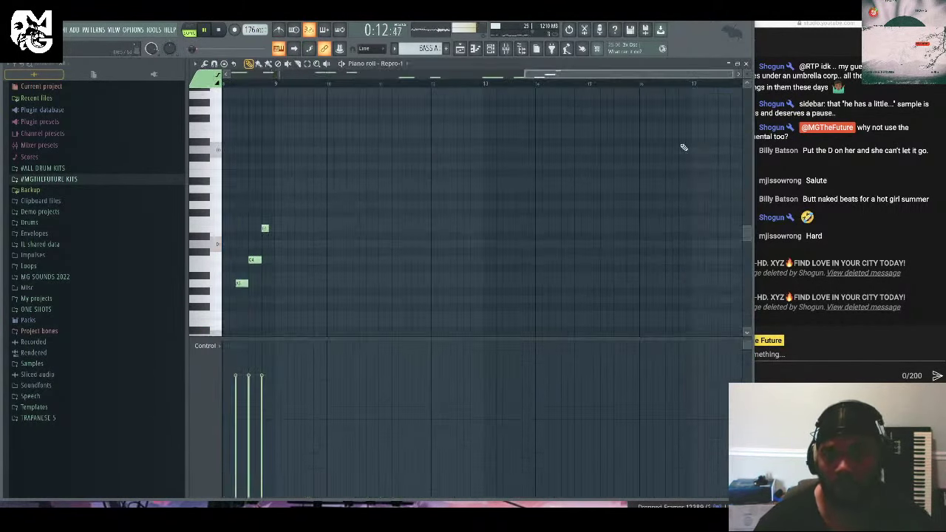
click(746, 65)
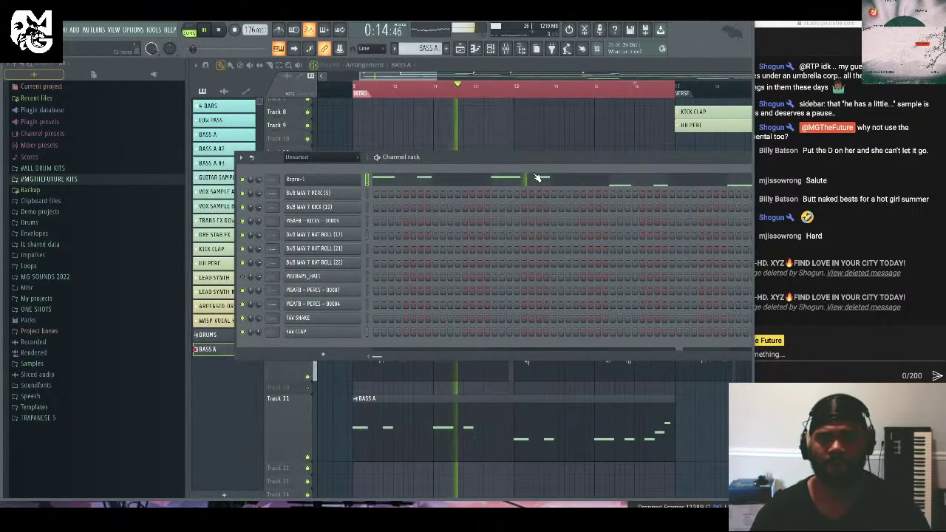
key(F6)
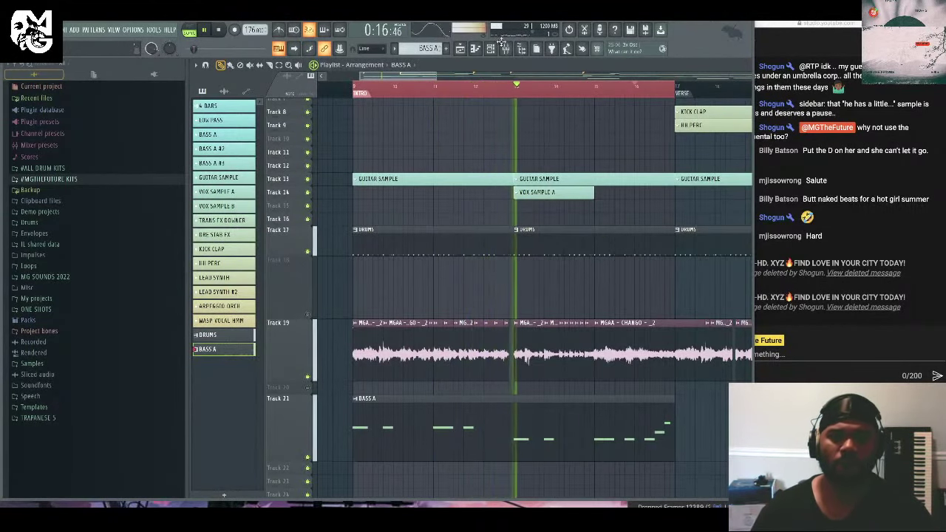
Load HalfTime into the third effect slot of the MGAA - CHANGO sample's mixer track 16 and play the loop.
key(F9)
key(space)
click(500, 220)
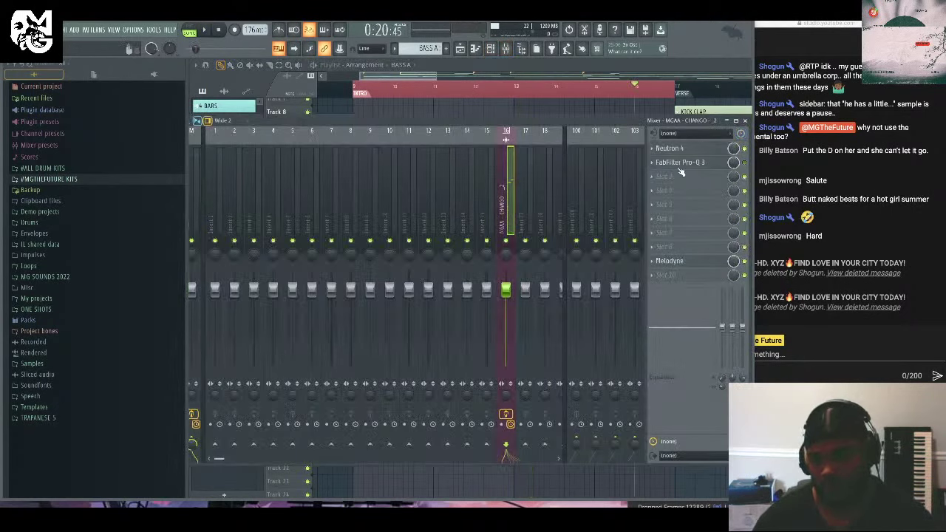
click(654, 178)
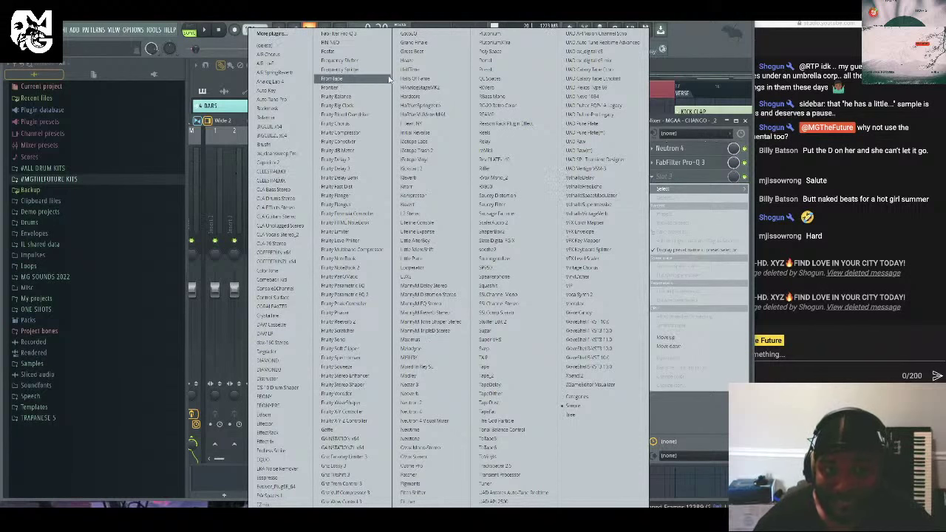
click(411, 69)
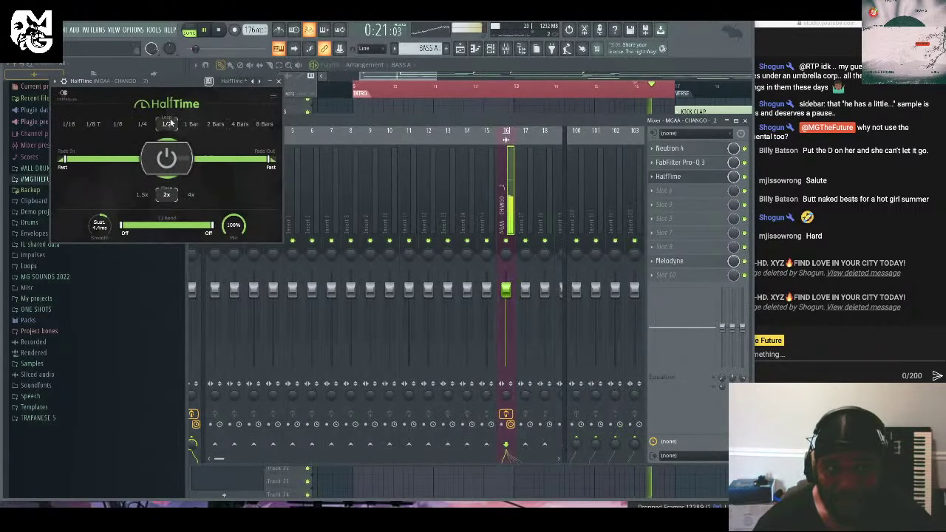
drag(179, 87, 371, 218)
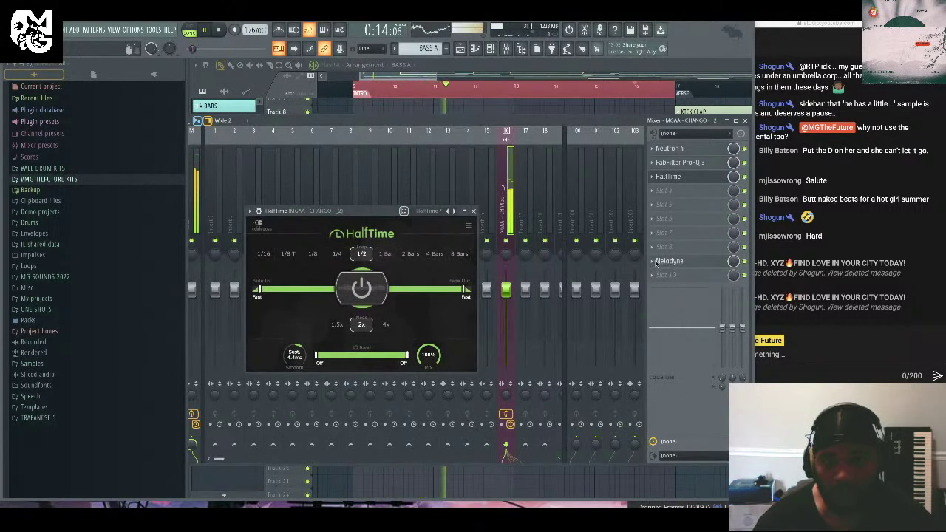
Delete Melodyne from the sample's mixer track.
click(656, 263)
click(653, 261)
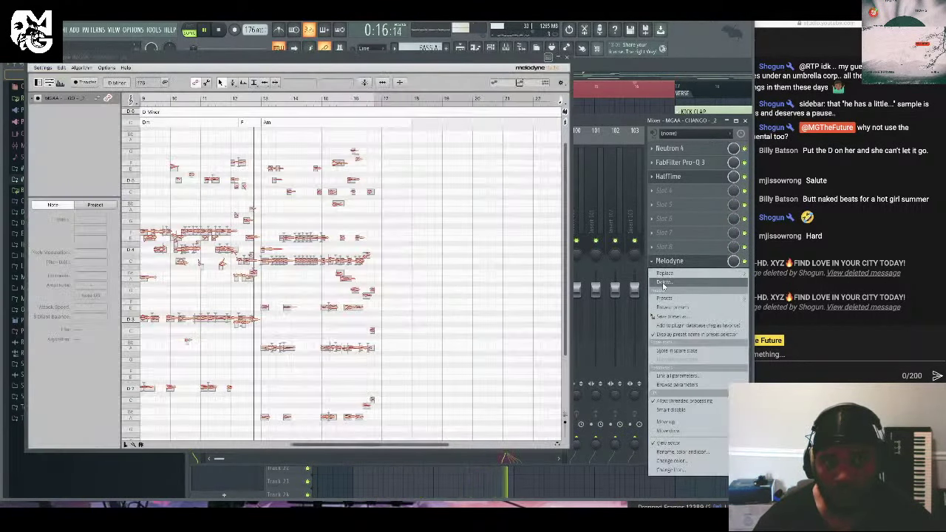
click(663, 283)
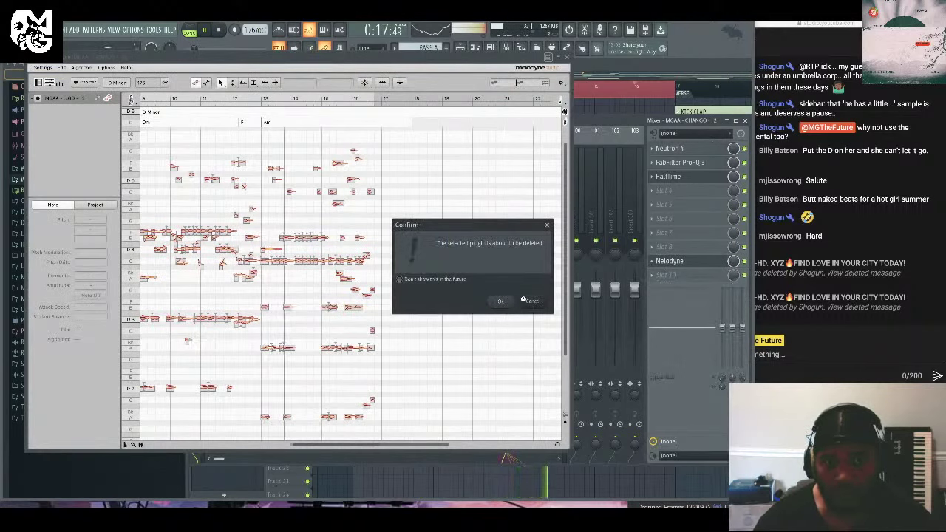
click(500, 301)
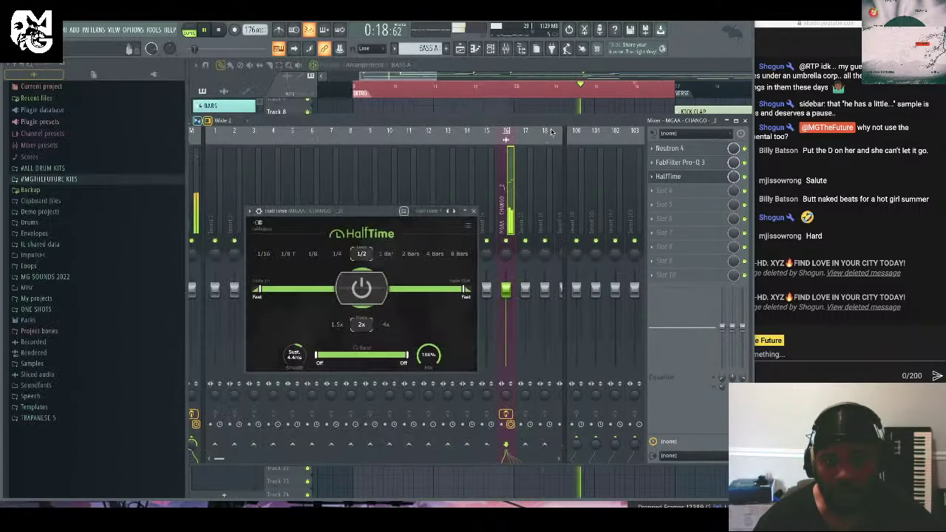
Set HalfTime to a 1/4 loop with 77 ms FX smoothing, a 369 Hz to 11.0 kHz band and 75% mix.
click(339, 255)
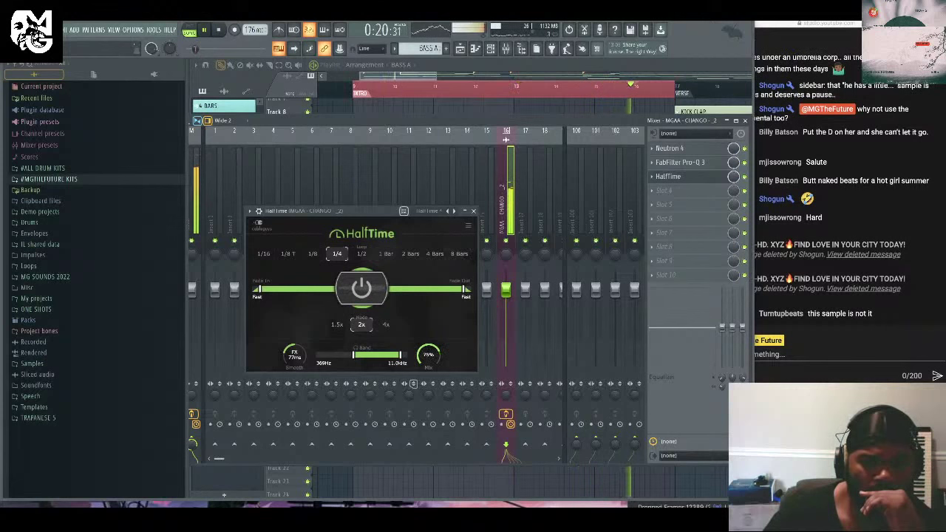
click(473, 211)
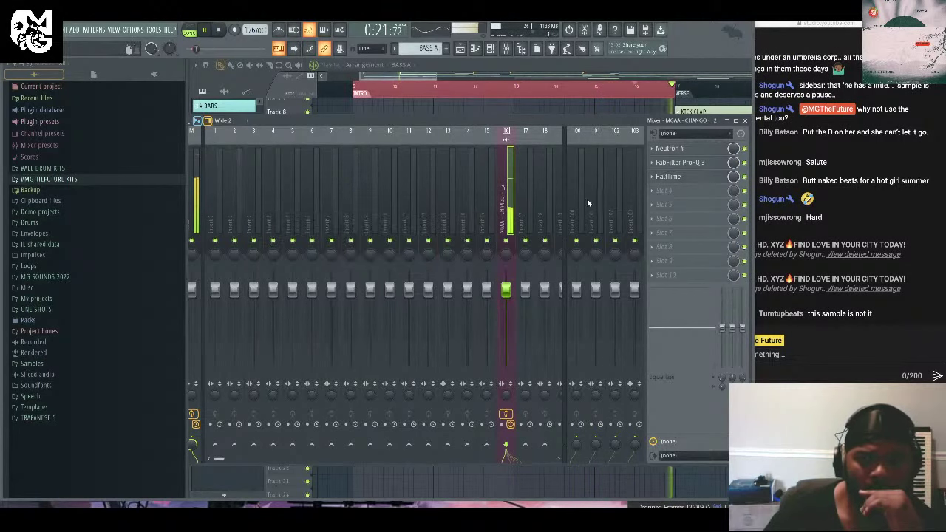
Move FabFilter Pro-Q 3 below HalfTime in the sample's effect chain and open its equalizer.
click(654, 162)
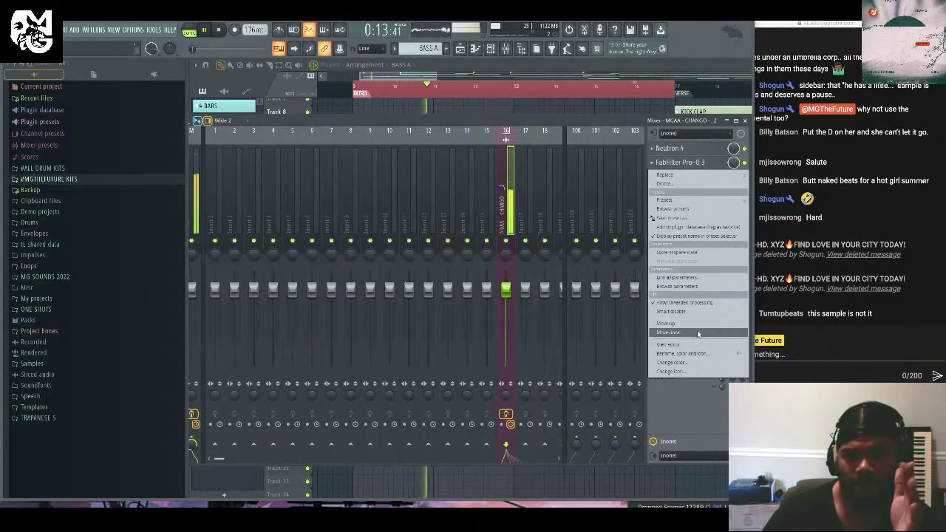
click(697, 333)
click(676, 168)
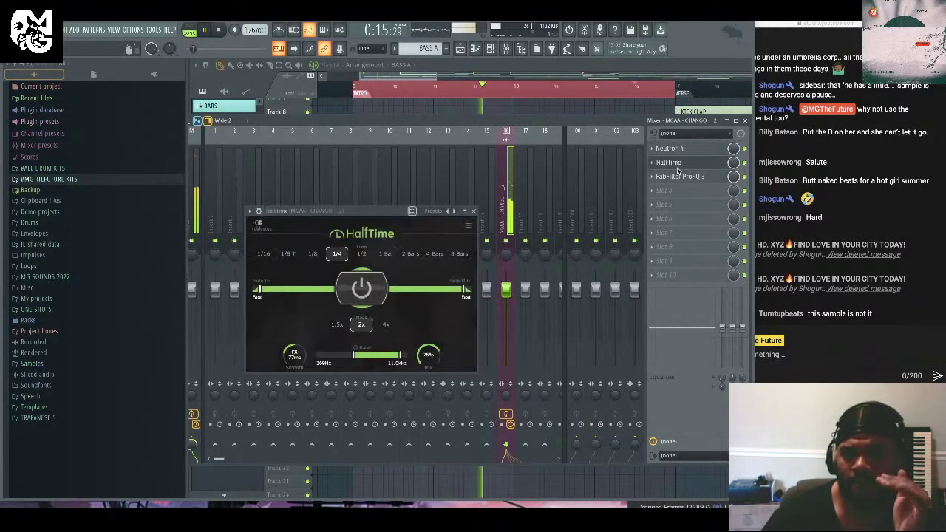
click(675, 177)
click(675, 180)
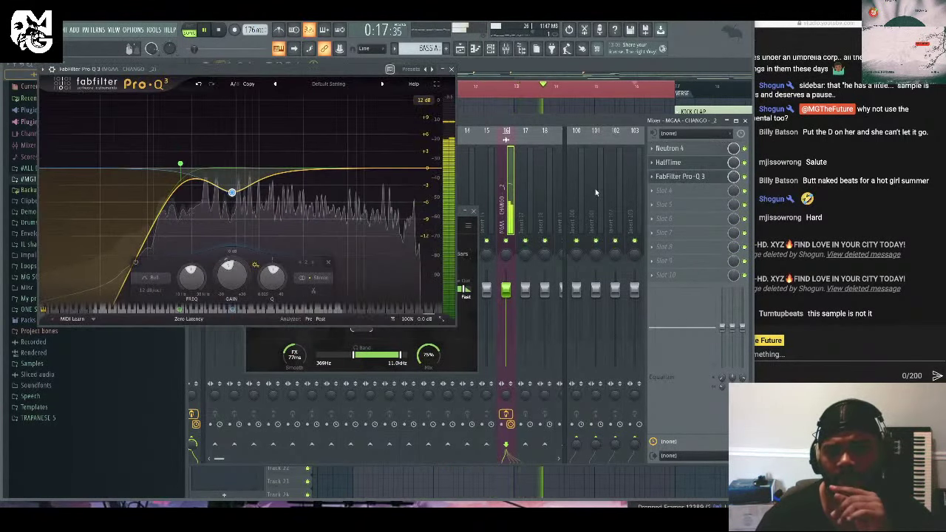
Make the new upper EQ band in Pro-Q 3 a 12 dB/oct High Cut and lower its frequency to about 5060 Hz.
click(259, 278)
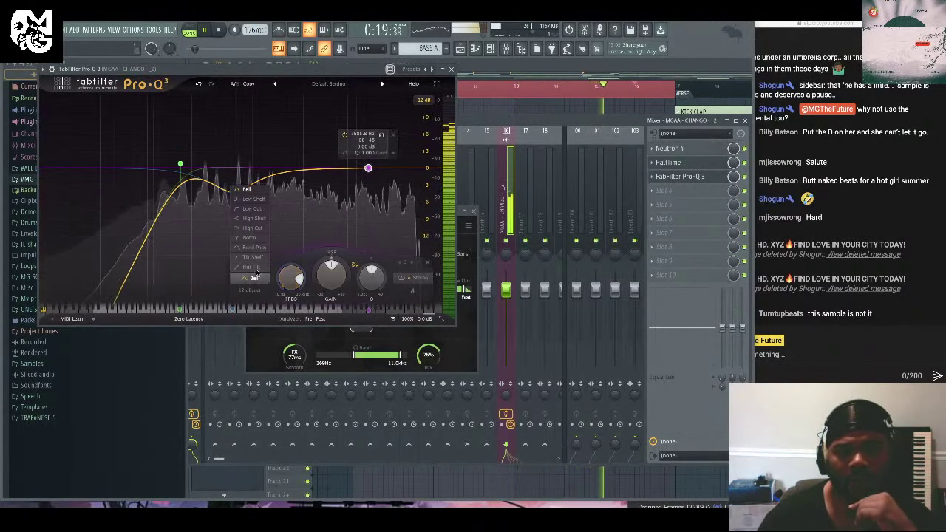
click(252, 265)
click(219, 31)
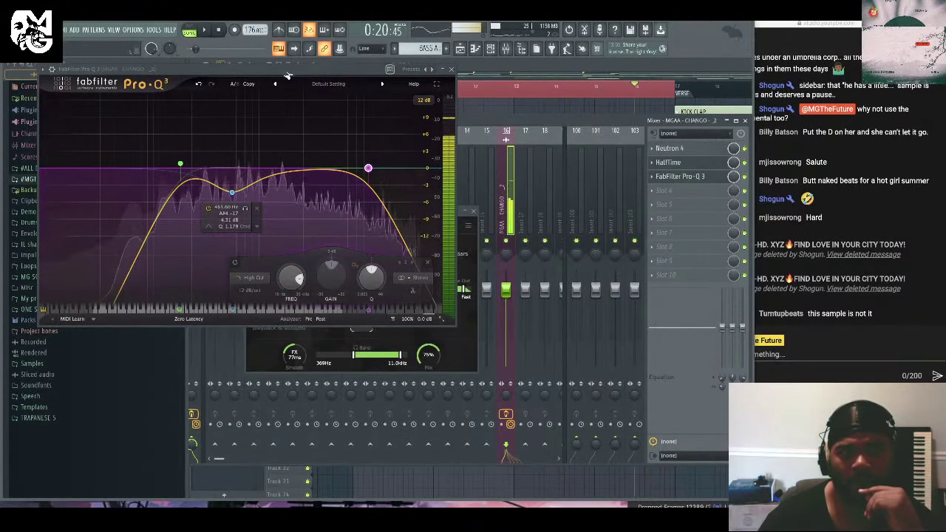
click(807, 29)
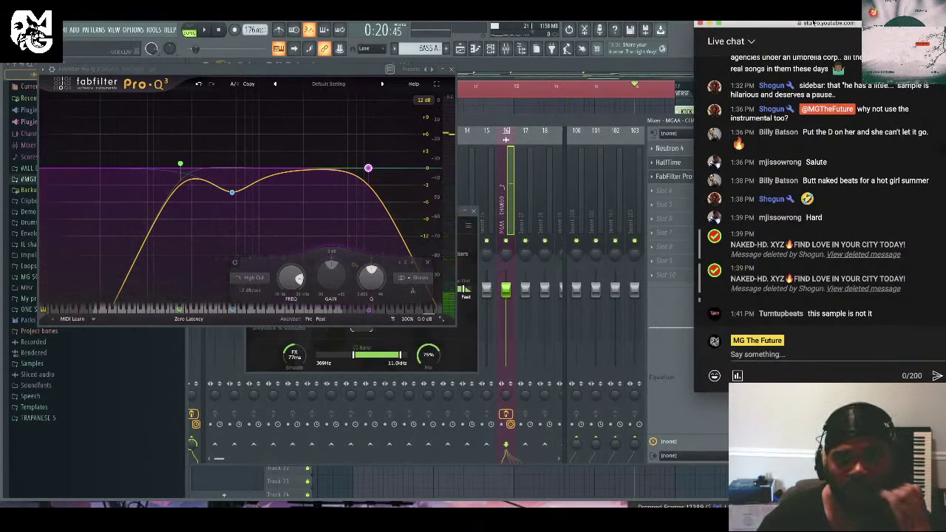
drag(368, 167, 347, 161)
key(space)
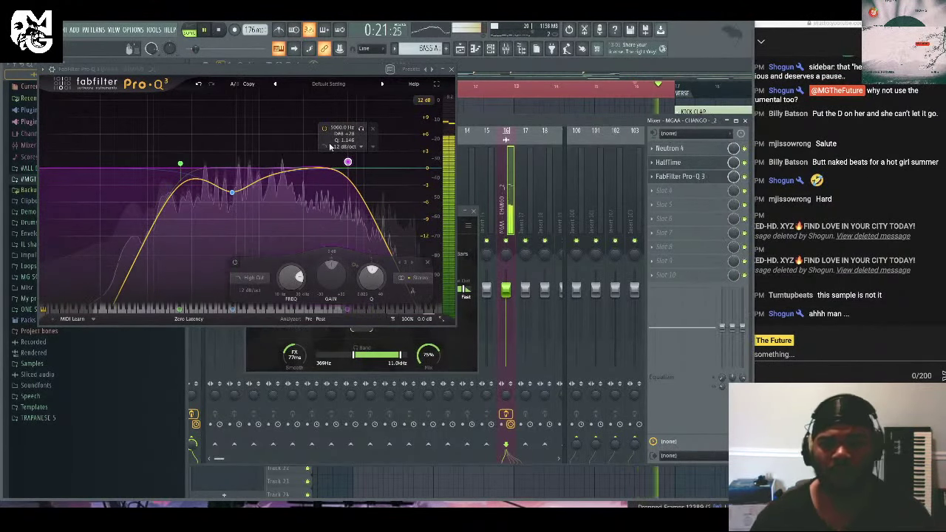
Raise the frequencies of the high-cut and low-cut bands in Pro-Q 3 and close the plugin window.
drag(348, 161, 382, 164)
drag(180, 163, 210, 154)
click(451, 69)
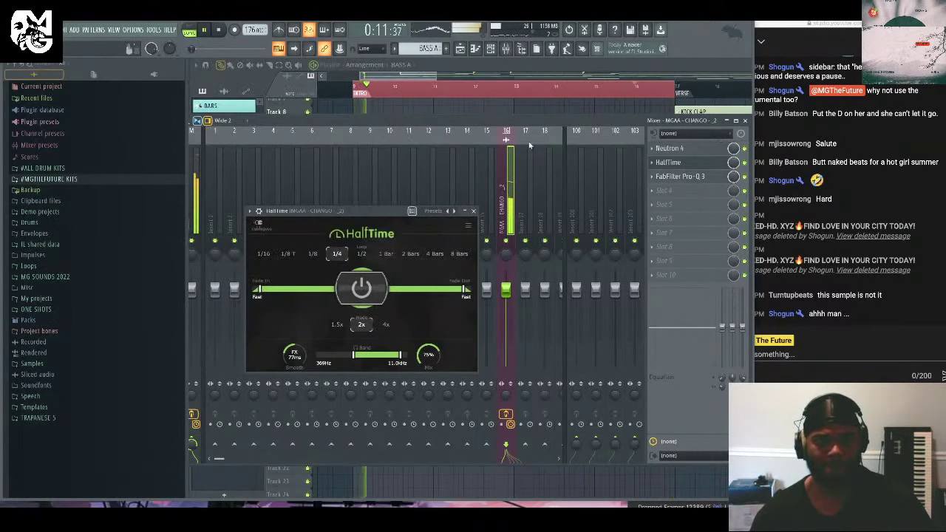
Load Ghz Tiltshift 3 into effect slot 6 of the CHANGO sample's mixer track and close its window.
click(657, 222)
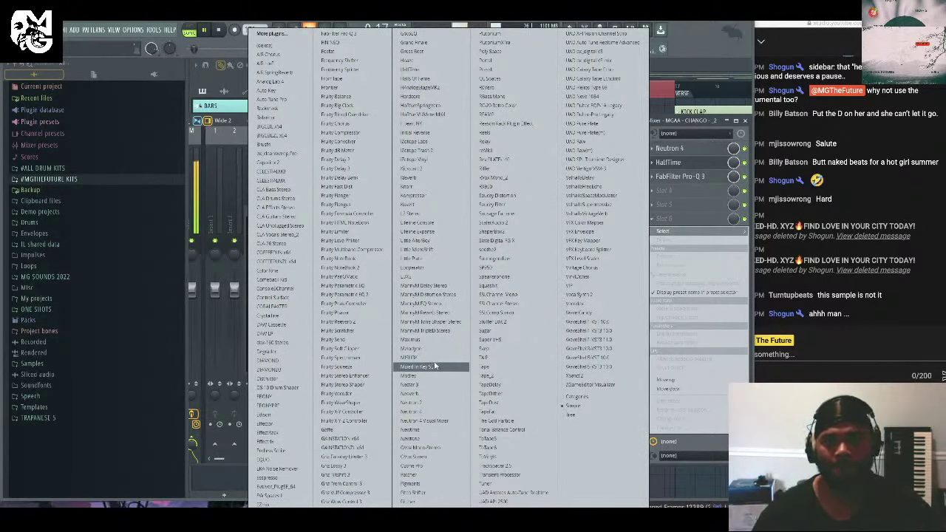
click(358, 473)
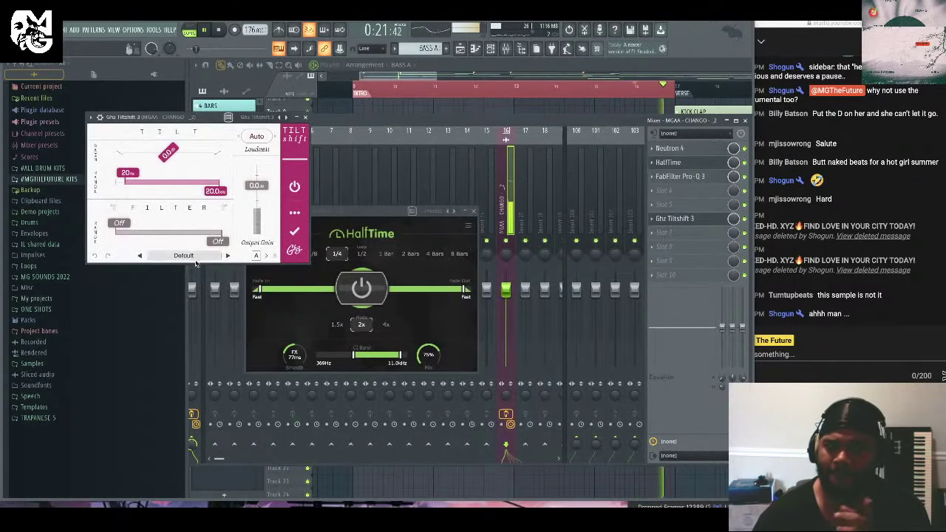
click(198, 254)
click(306, 118)
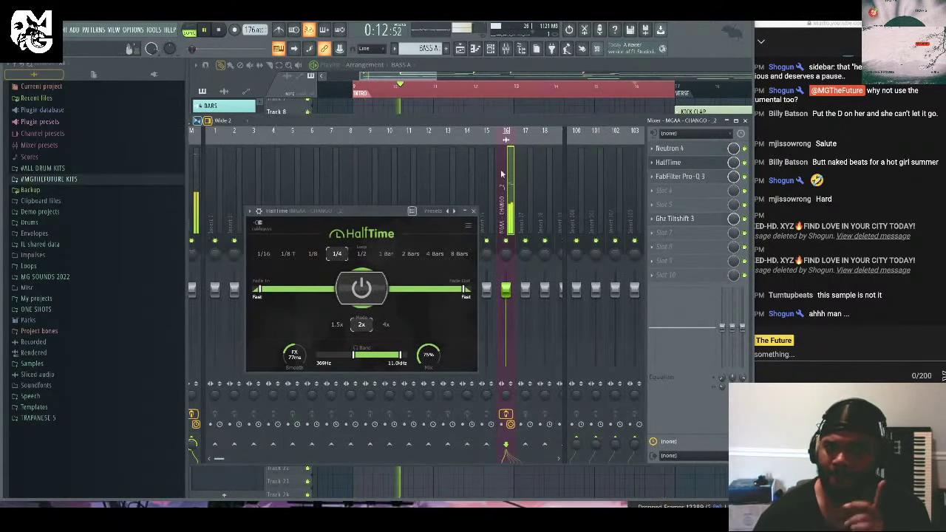
Load Ghz Lossy 3 into effect slot 4 and apply its Siney Verb preset from the Verb group.
click(653, 192)
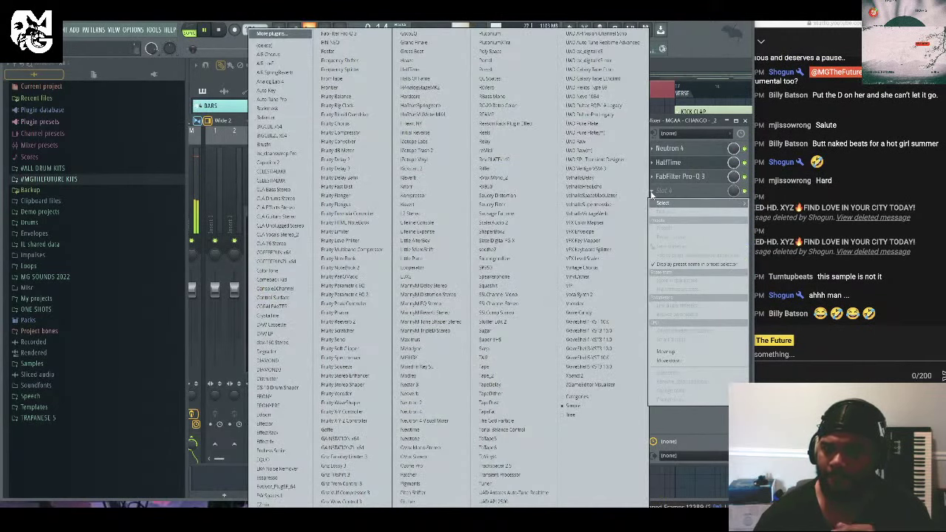
click(353, 468)
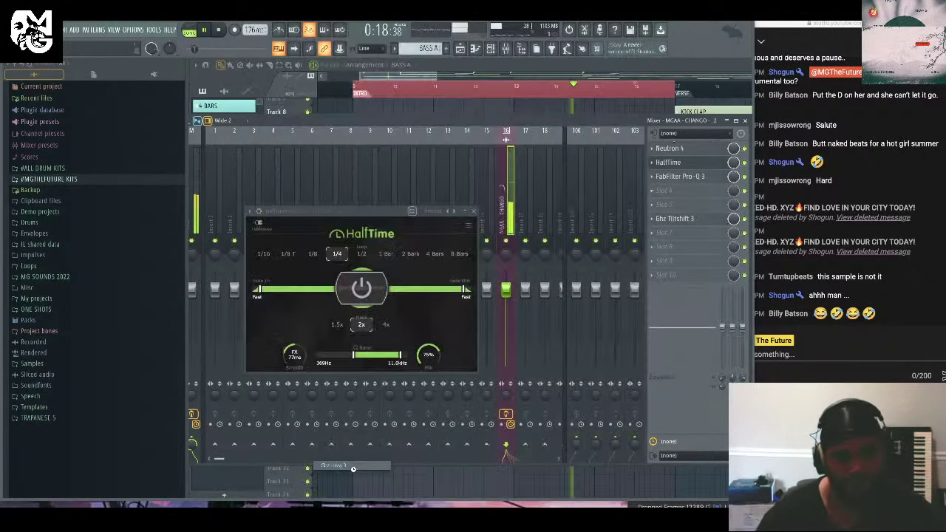
click(162, 247)
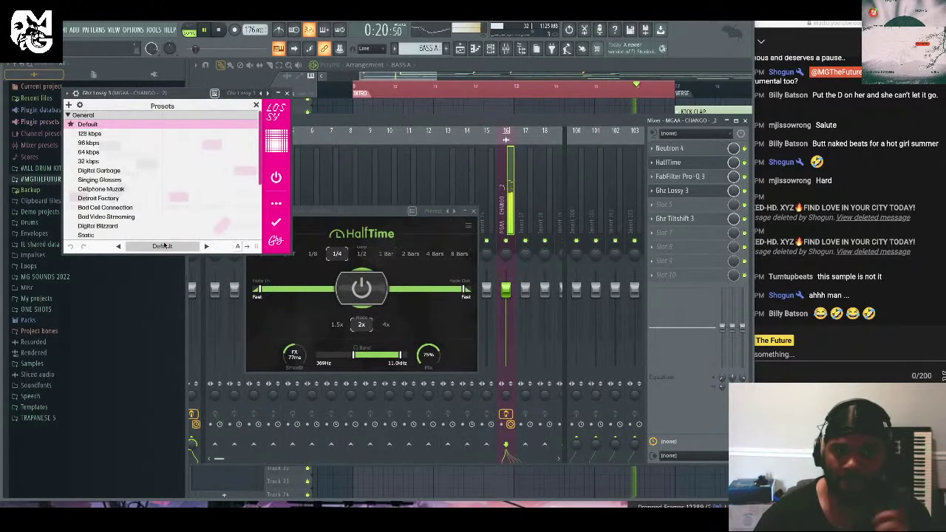
scroll(92, 211, down, 8)
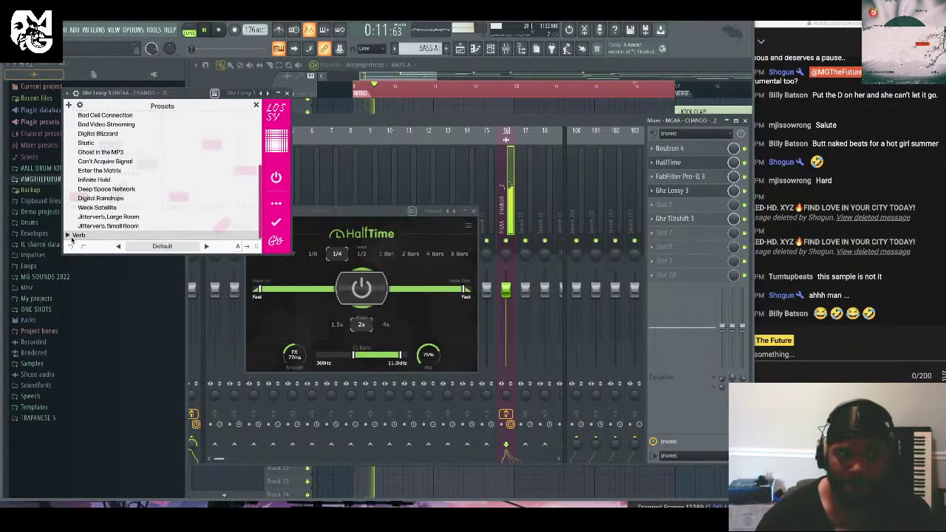
click(72, 235)
scroll(118, 170, down, 3)
click(119, 190)
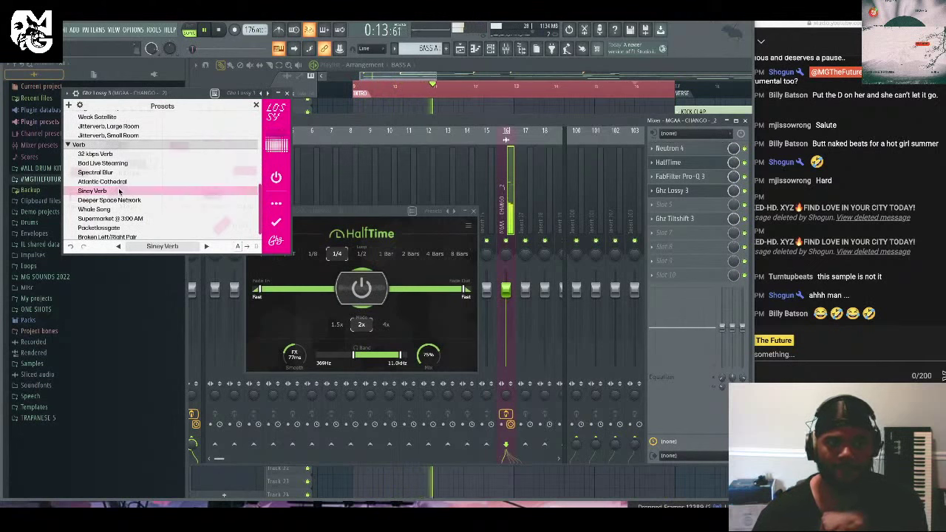
click(256, 106)
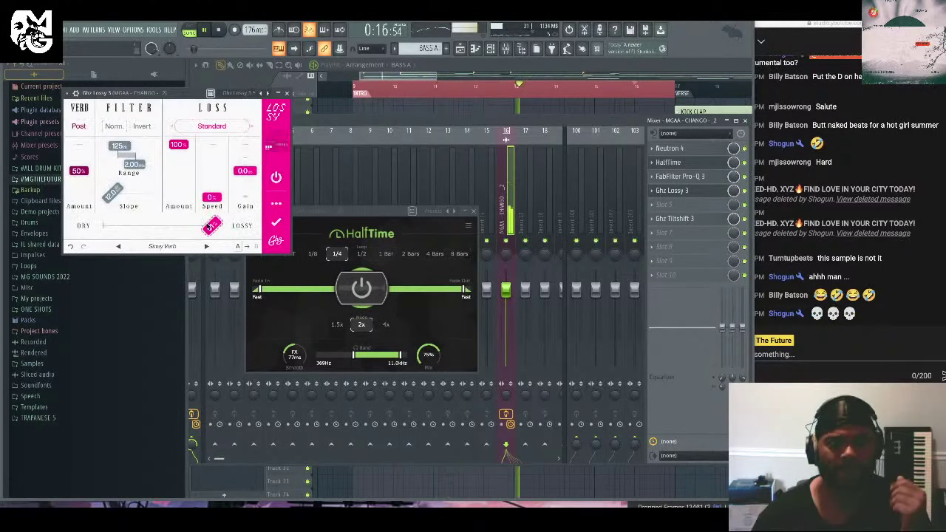
Reduce the Ghz Lossy 3 dry/lossy mix to 20% and close the plugin.
click(218, 30)
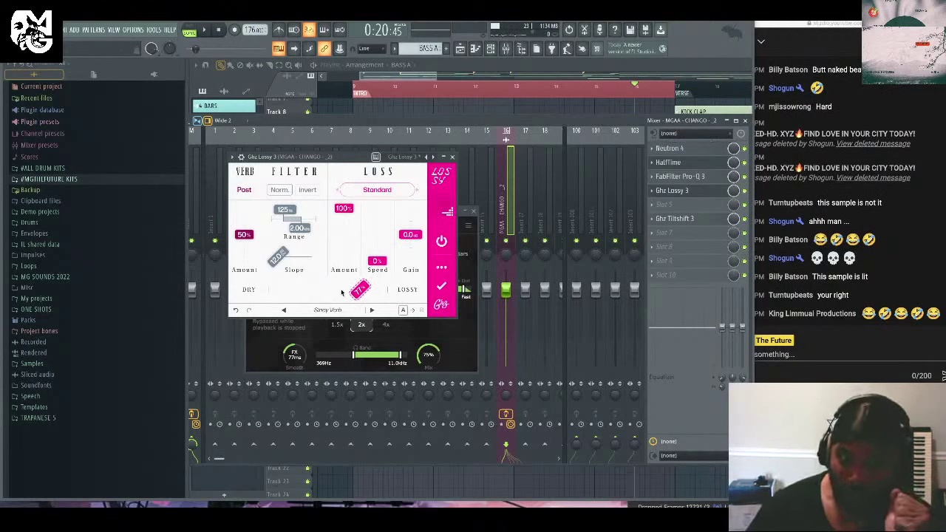
click(203, 33)
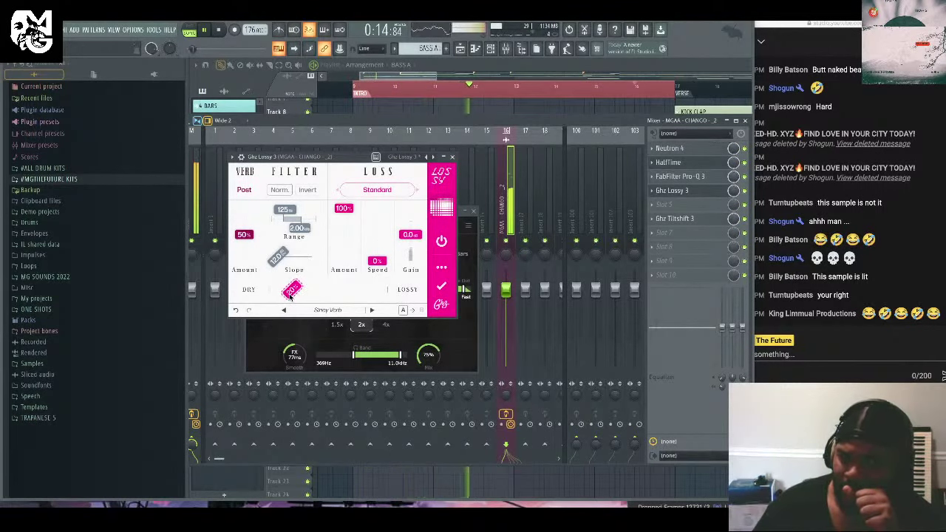
click(452, 159)
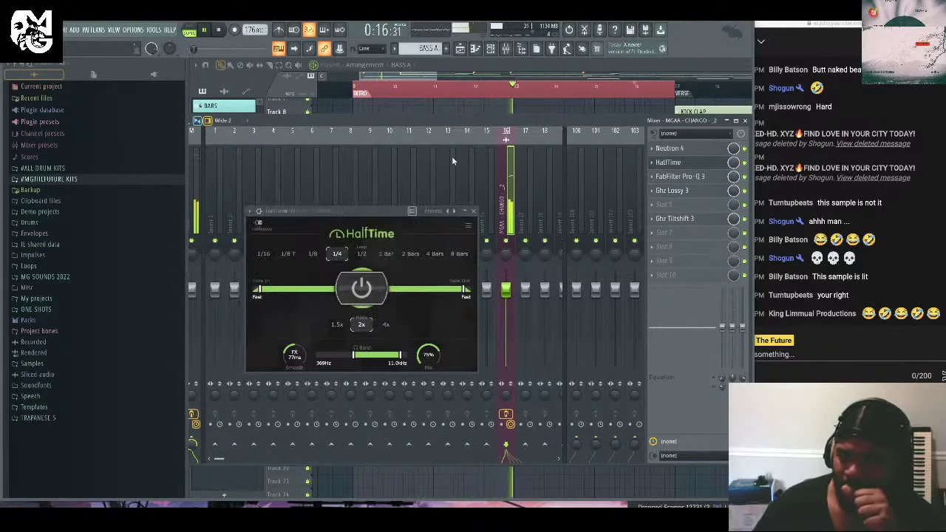
Apply the Air preset in Ghz Tiltshift 3 and set its filter range to 125 Hz through 5.09 kHz.
click(674, 219)
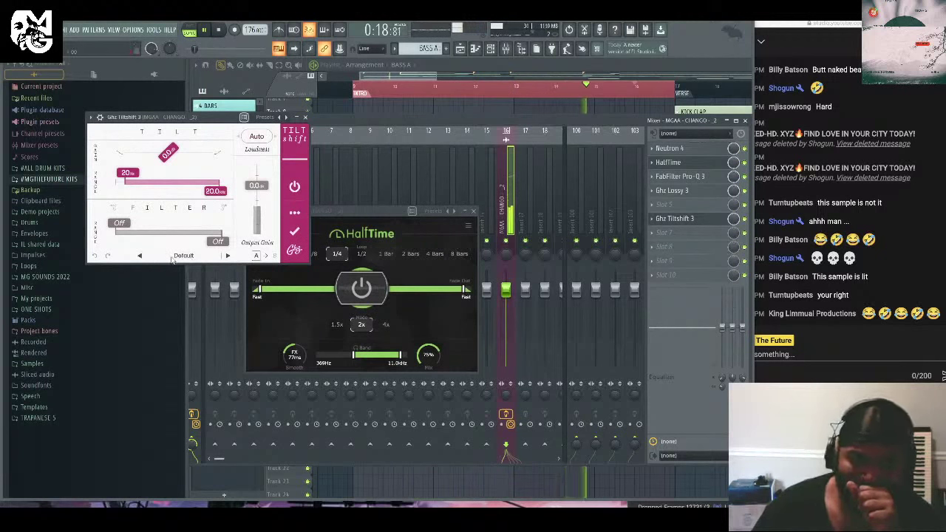
click(172, 257)
click(118, 222)
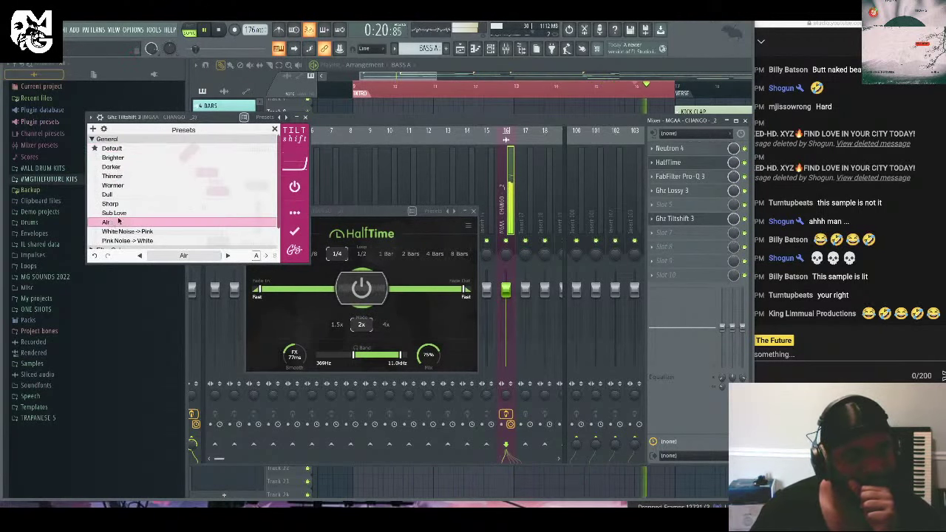
click(271, 131)
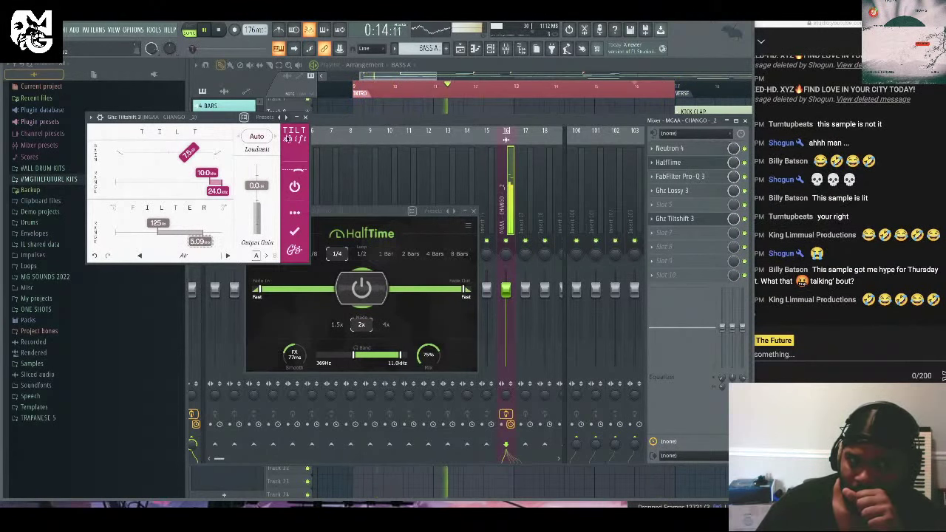
click(305, 117)
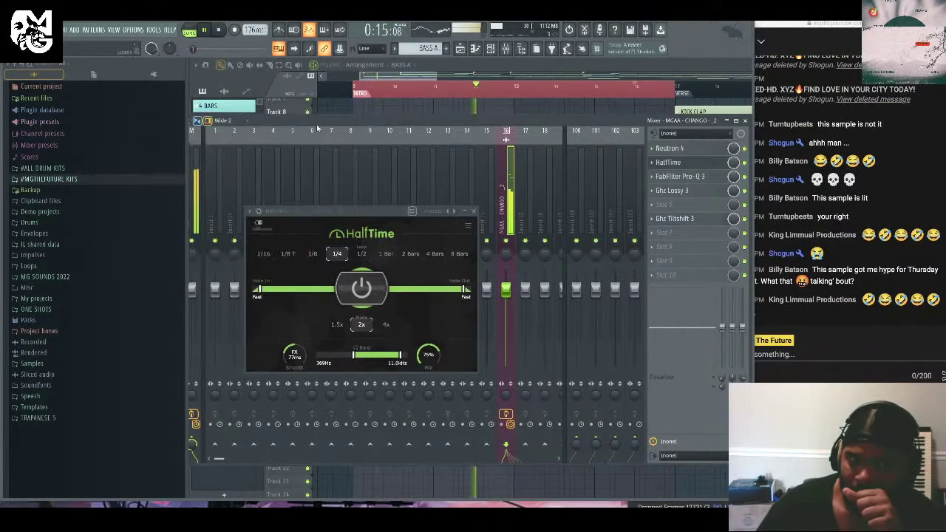
Load UAD Pultec-Pro Legacy into effect slot 7, lower the sample track's fader slightly, and close the mixer.
click(473, 211)
click(652, 235)
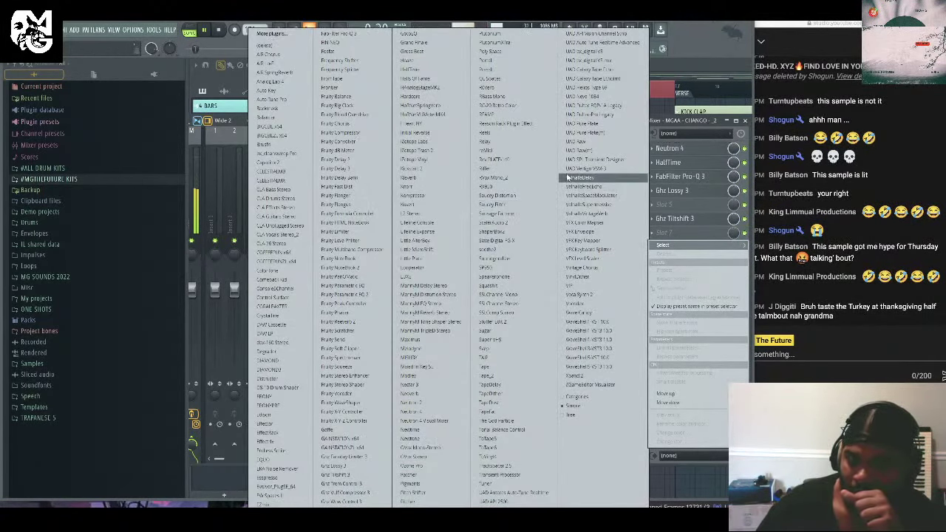
click(604, 116)
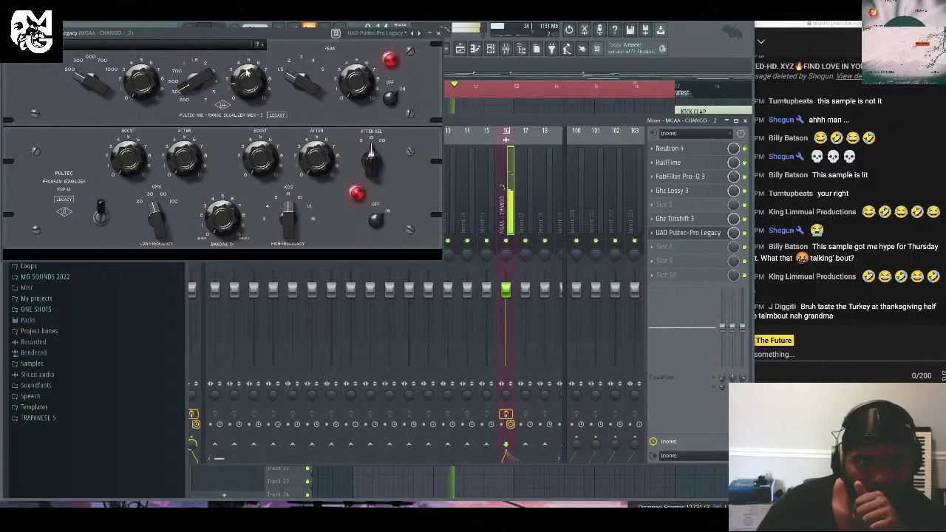
click(438, 34)
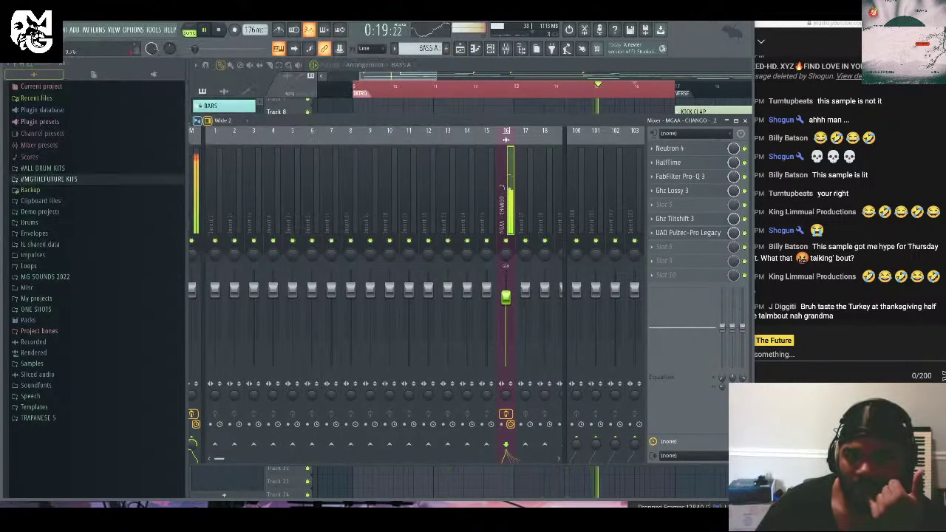
click(745, 120)
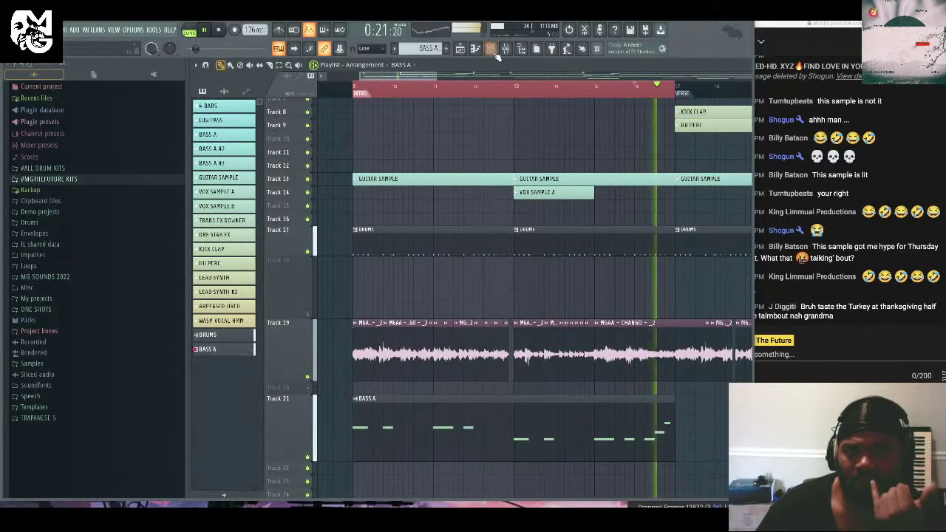
Replace the hi-hat channel's sample in the channel rack with MGTRAP5_HAT8 from the TRAPANESE 5 drum kit.
key(F6)
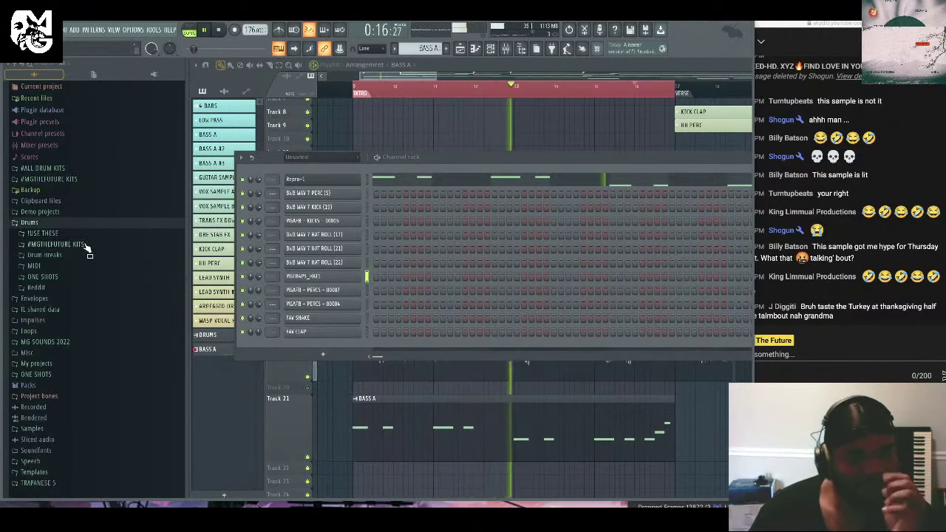
click(80, 179)
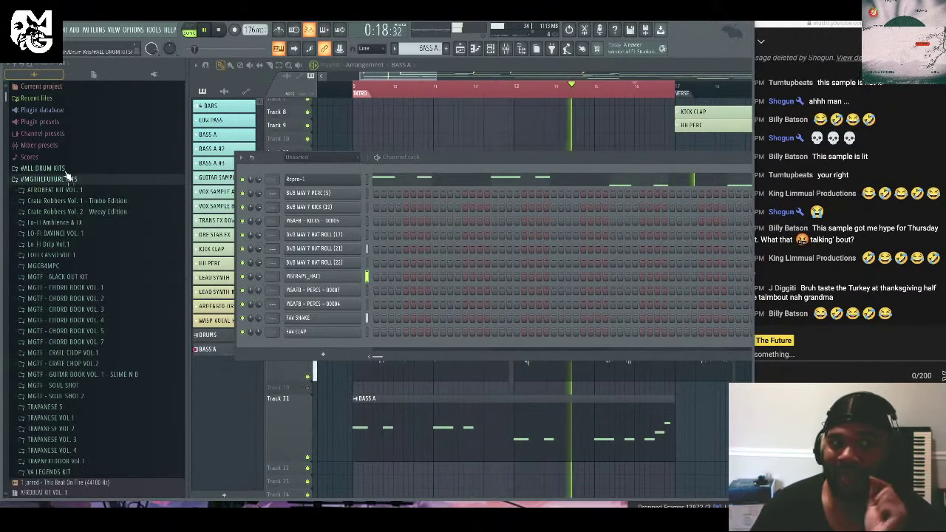
click(107, 407)
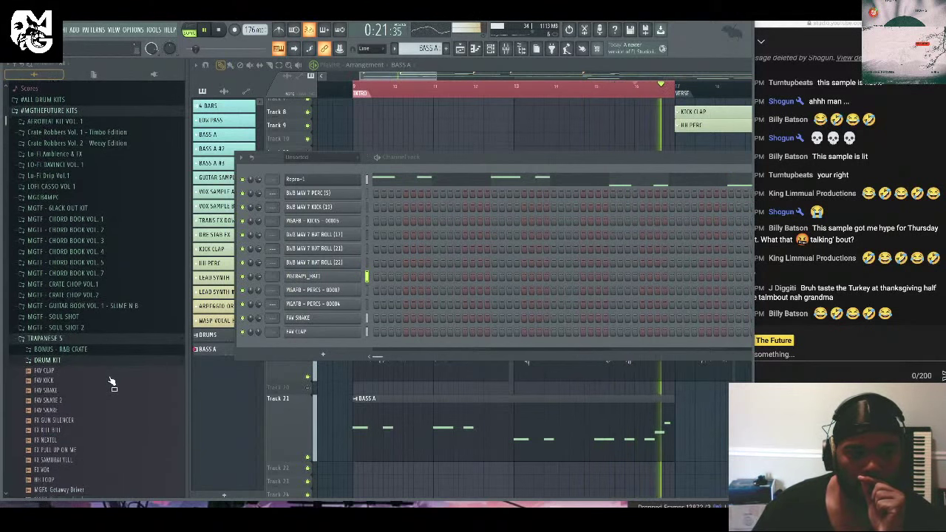
scroll(95, 372, down, 6)
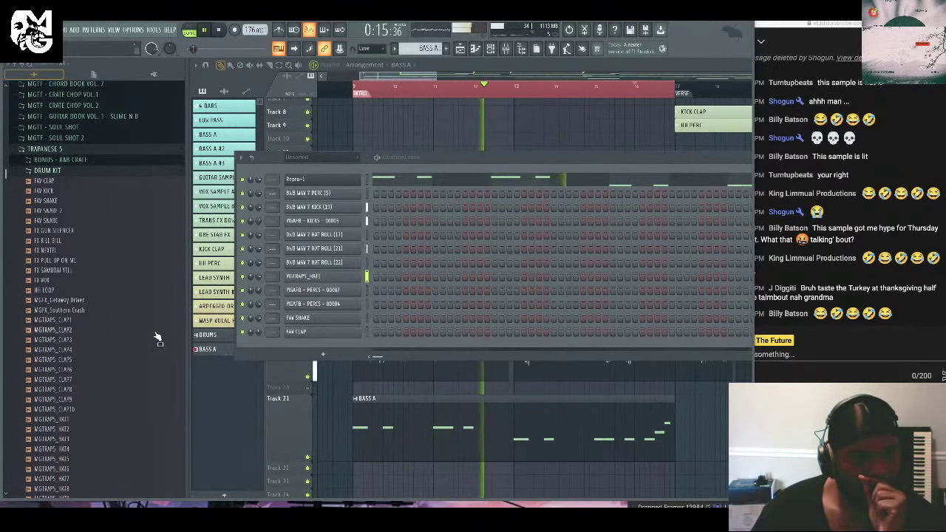
scroll(104, 452, down, 1)
click(104, 449)
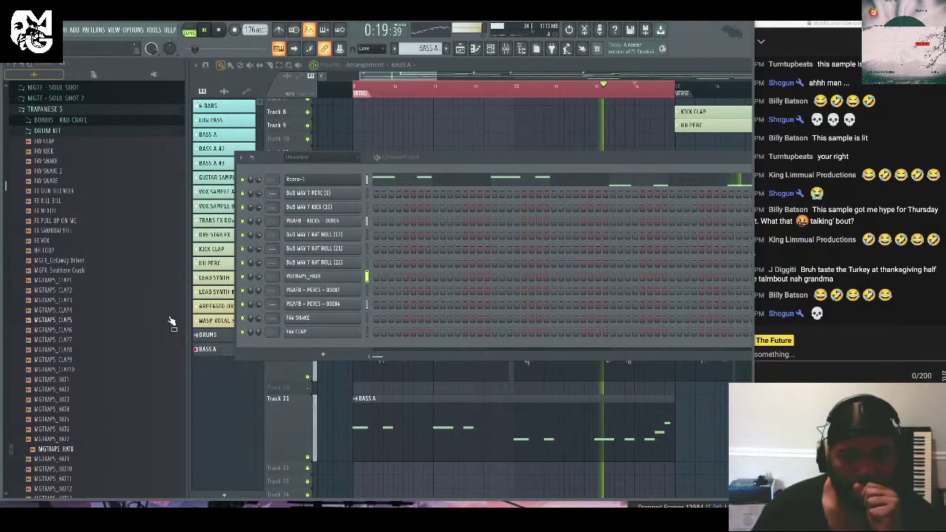
drag(493, 158, 470, 190)
click(456, 162)
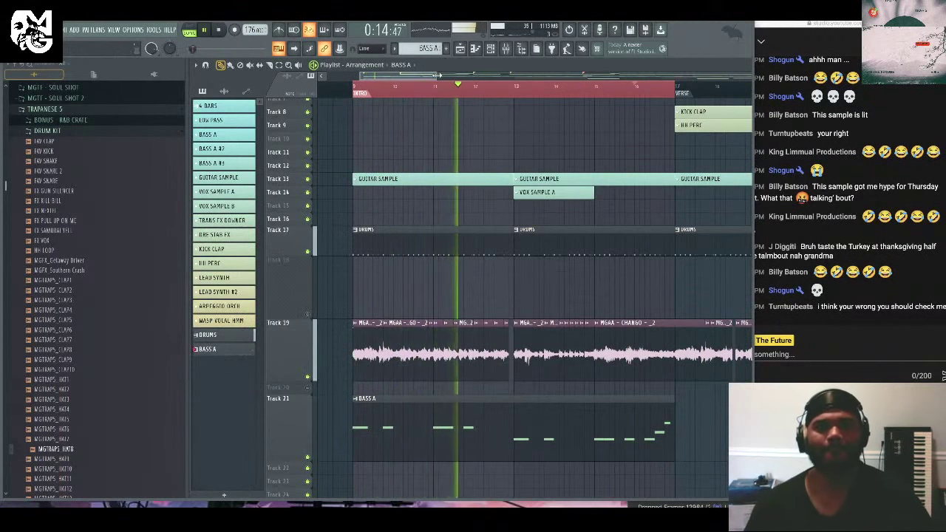
Duplicate the BASS A clip on Track 21 to start at bar 17 and clear the intro's time selection.
drag(436, 75, 547, 75)
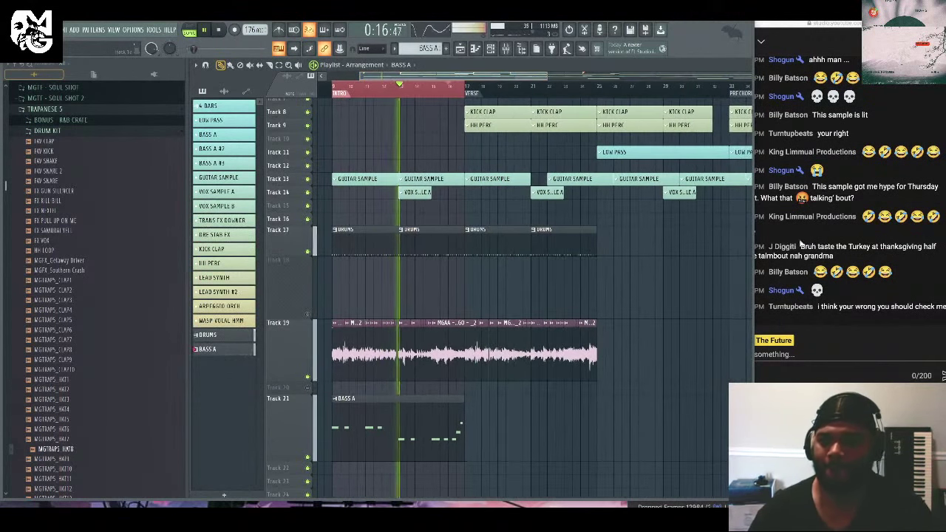
click(910, 281)
drag(850, 22, 827, 23)
click(461, 427)
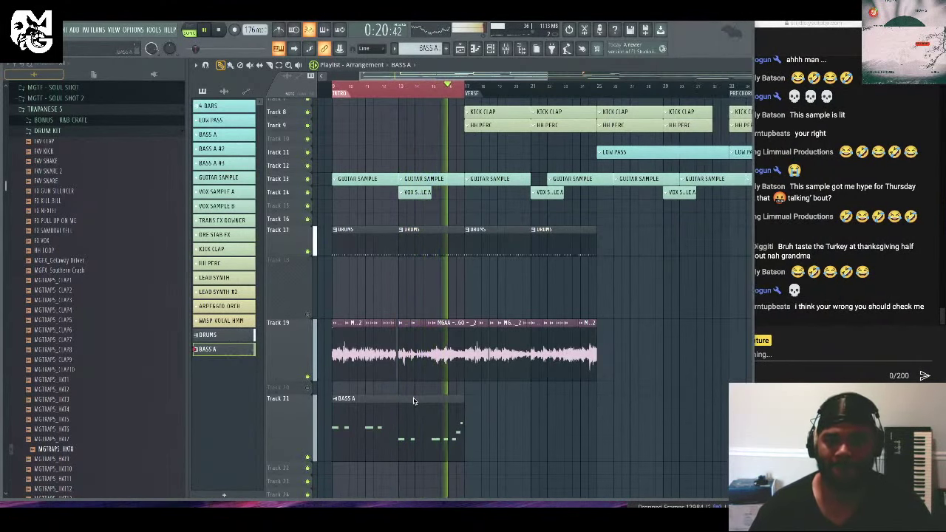
drag(462, 426, 595, 425)
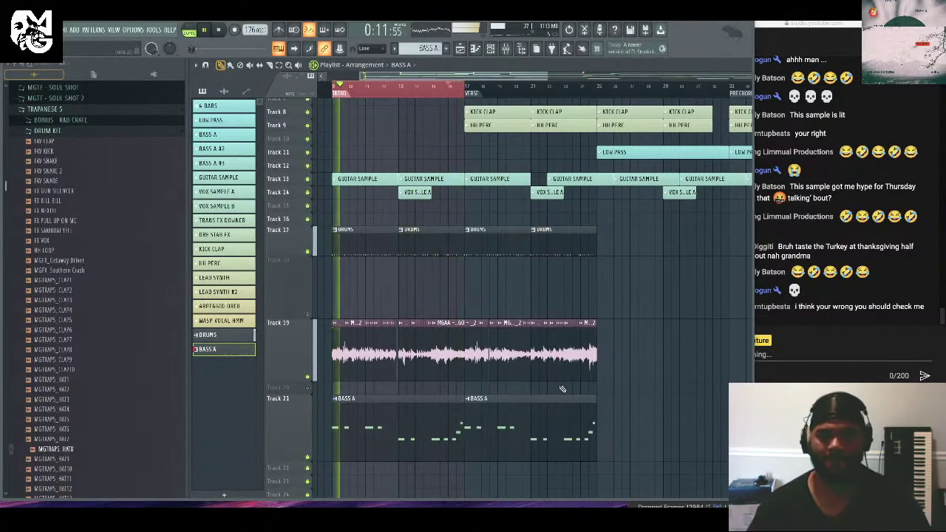
click(448, 87)
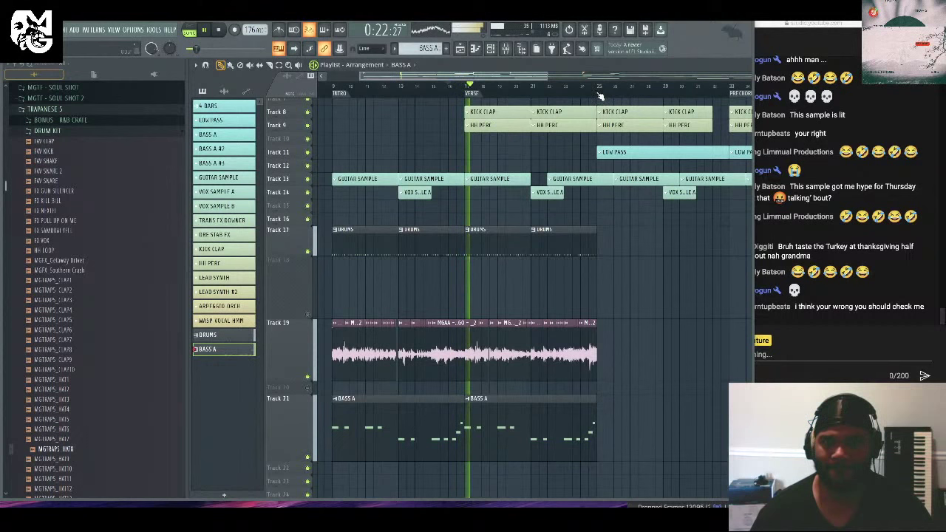
Set the playlist's time selection to bars 9 through 24, covering the intro and verse, and play that section.
drag(600, 96, 465, 92)
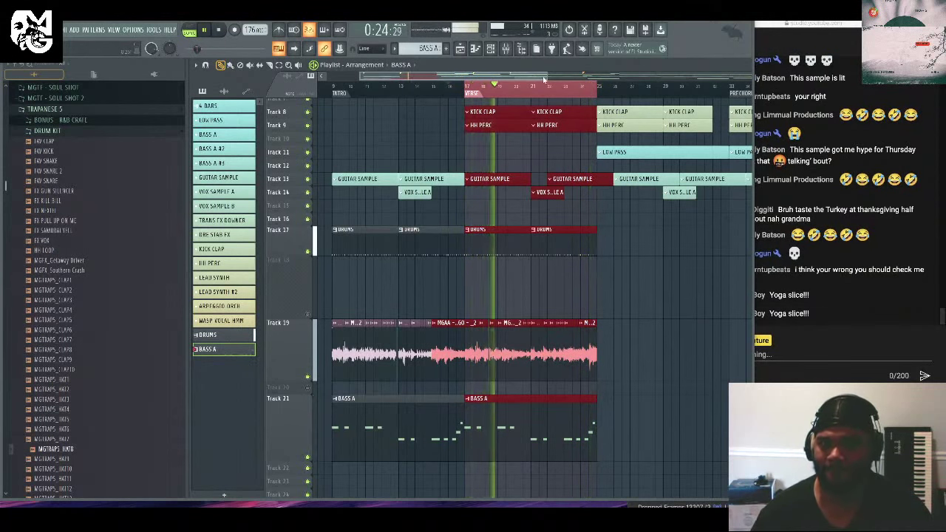
drag(547, 76, 410, 76)
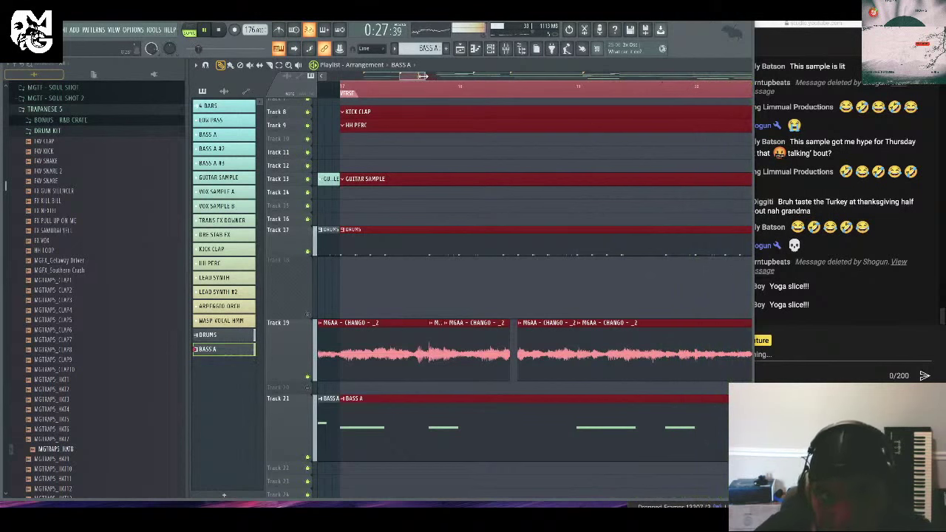
drag(423, 76, 536, 75)
key(space)
key(space)
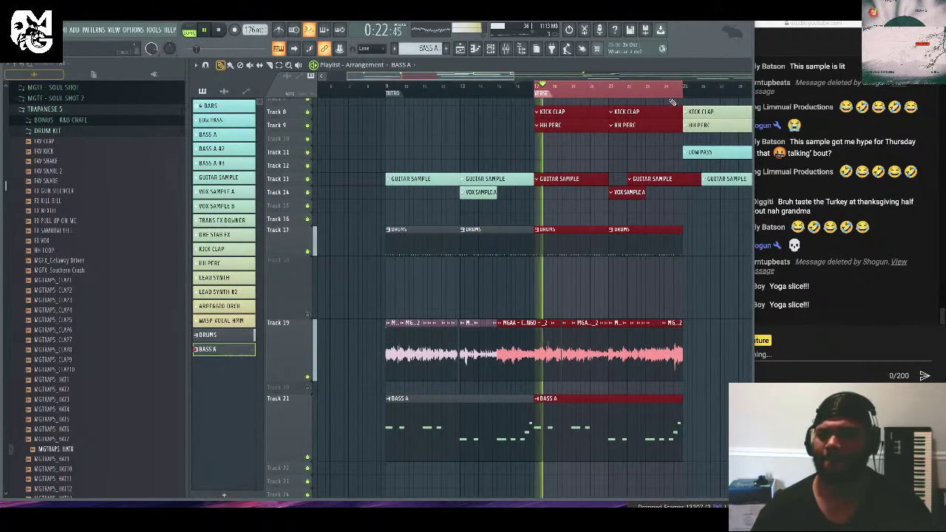
drag(687, 93, 385, 90)
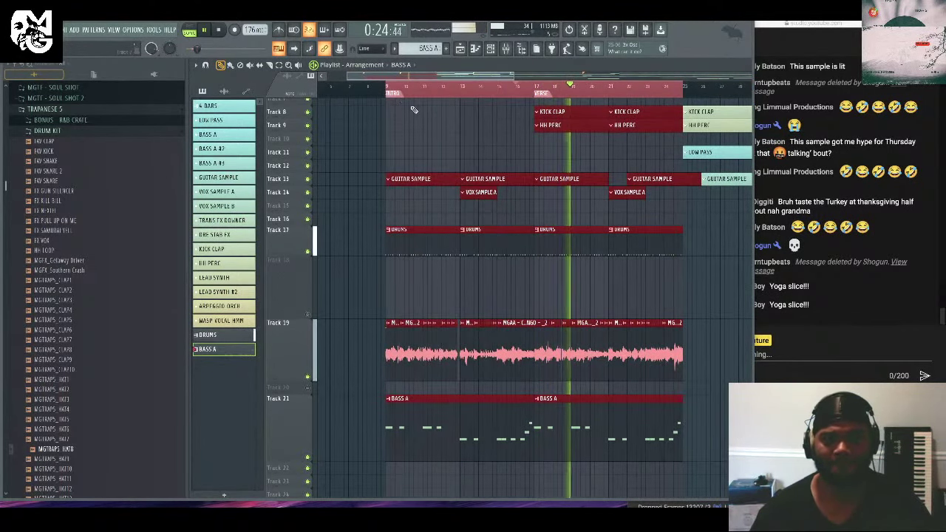
click(417, 285)
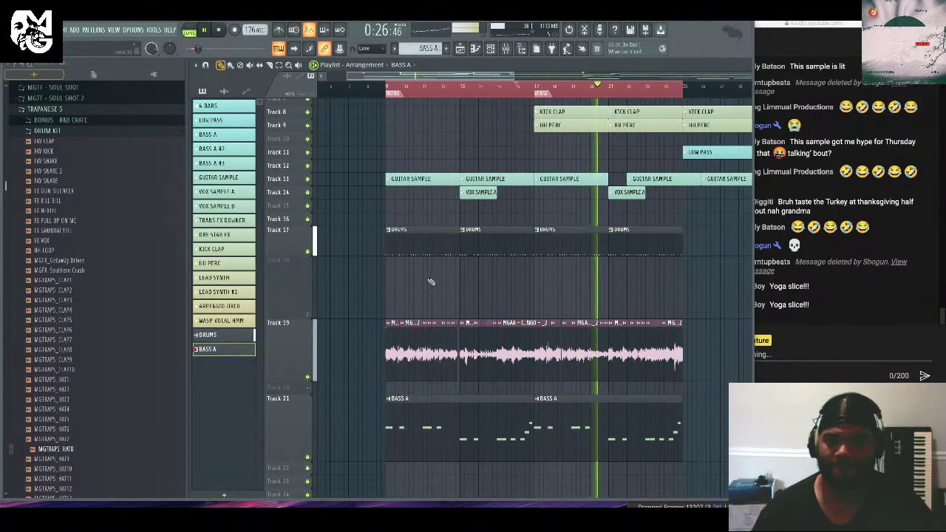
Create a new pattern and name it ARP A-Dm.
scroll(458, 255, down, 3)
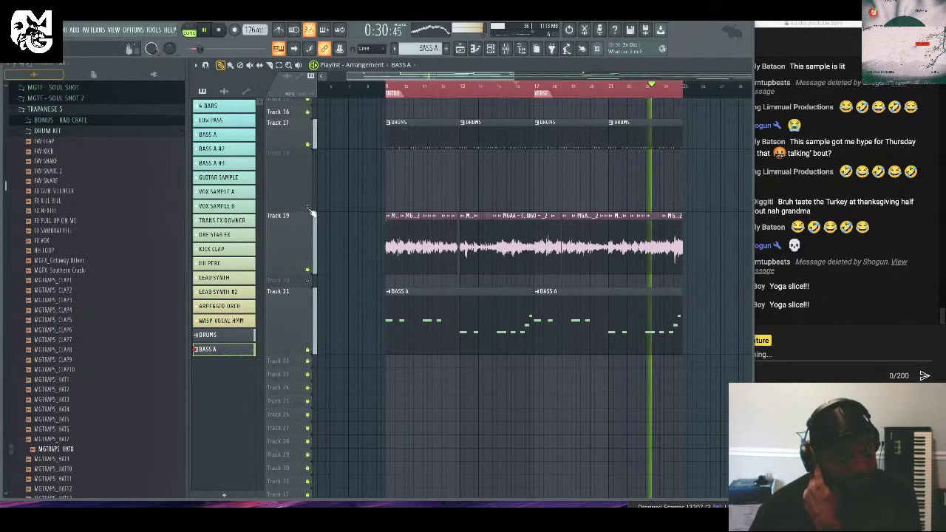
click(459, 57)
click(456, 49)
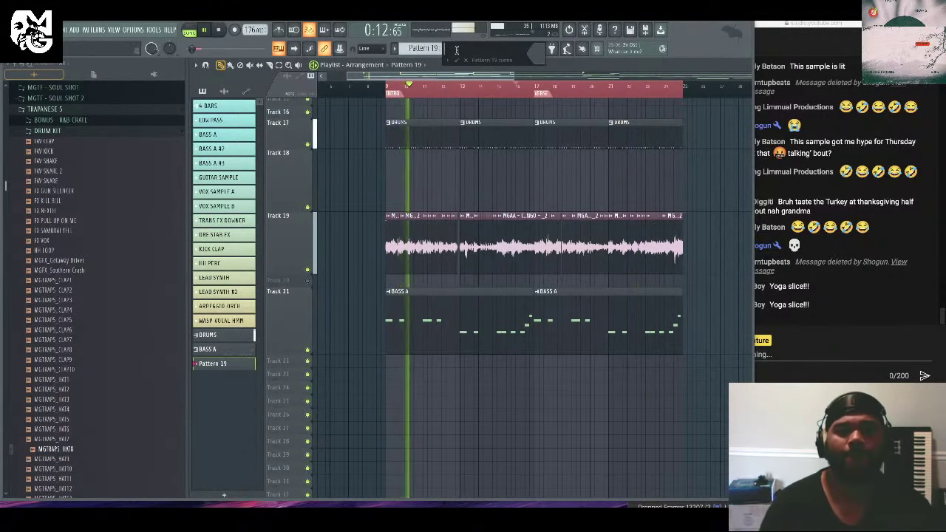
text(ARR A)
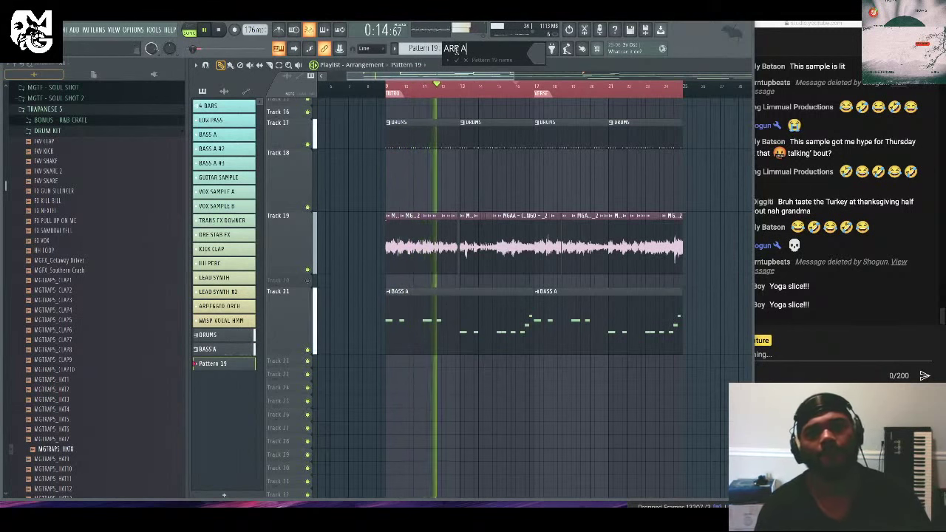
text(-DM)
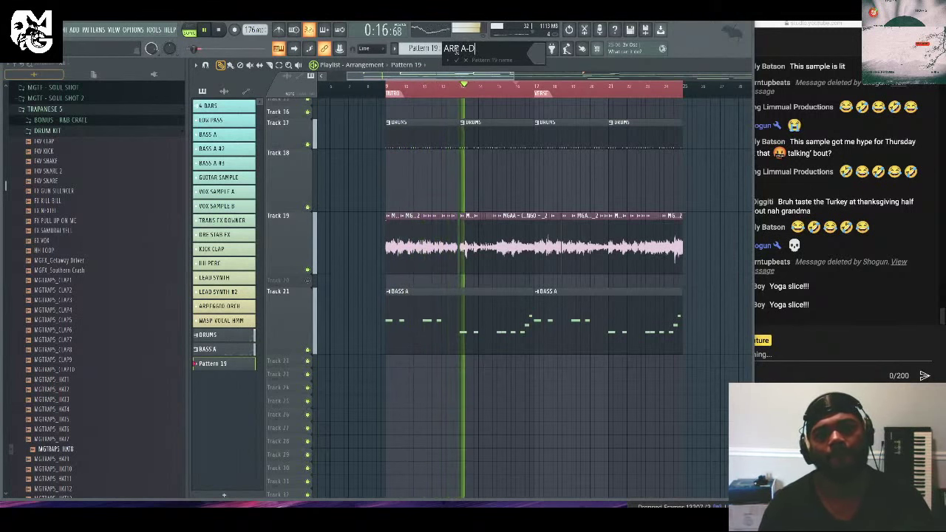
key(Return)
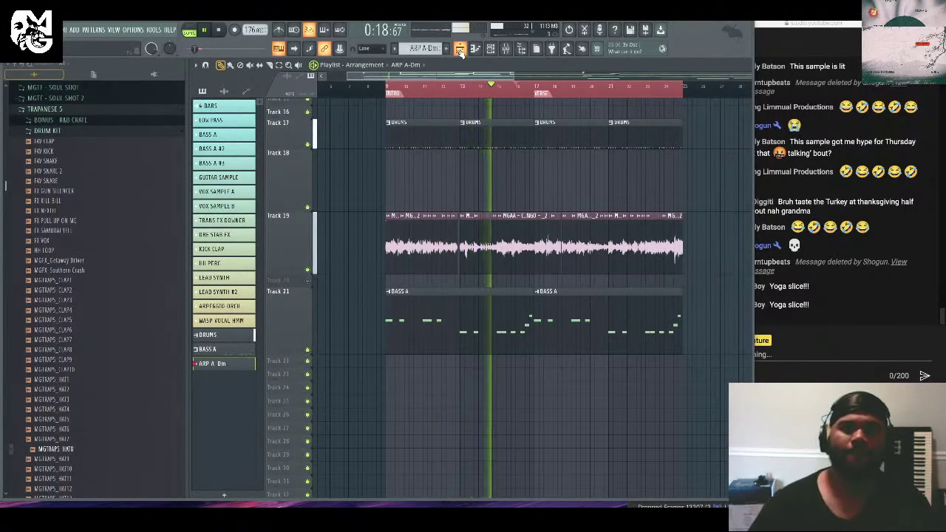
Place the ARP A-Dm pattern on Track 18 as two eight-bar clips, starting at bars 9 and 17.
click(396, 190)
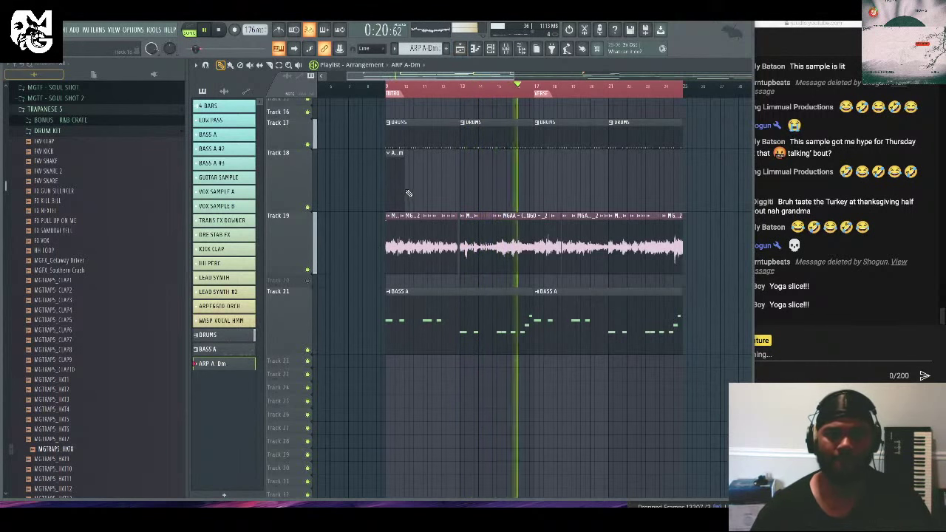
drag(407, 190, 543, 194)
click(542, 191)
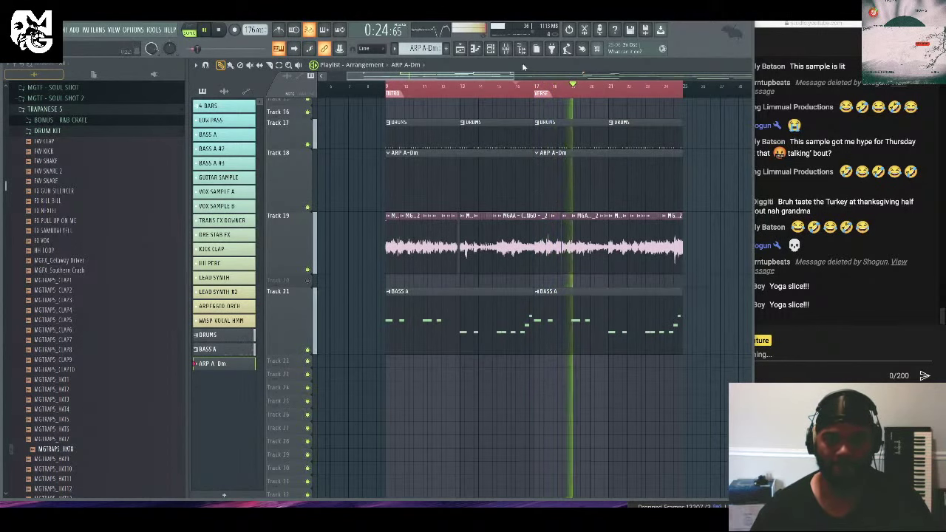
Save the project and insert an ElectraX channel above Repro-1 in the channel rack.
click(505, 49)
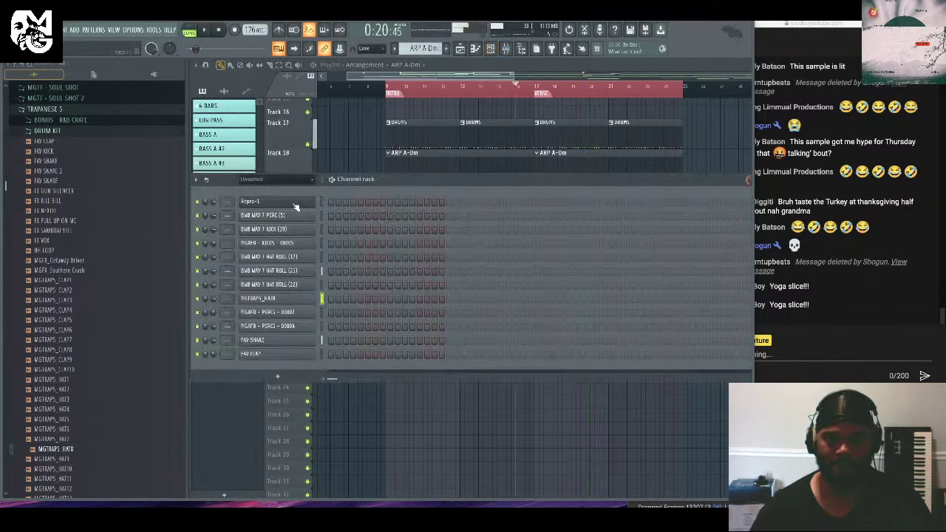
click(50, 29)
click(69, 74)
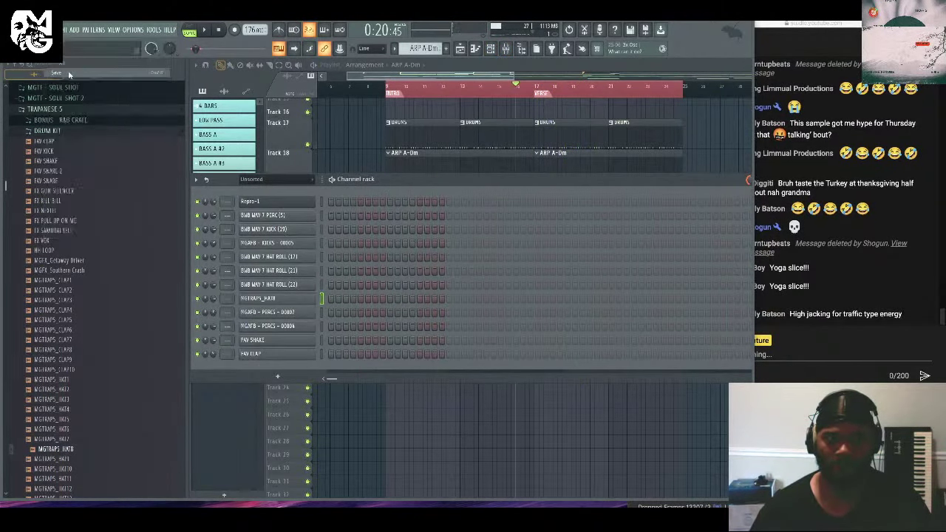
right_click(325, 219)
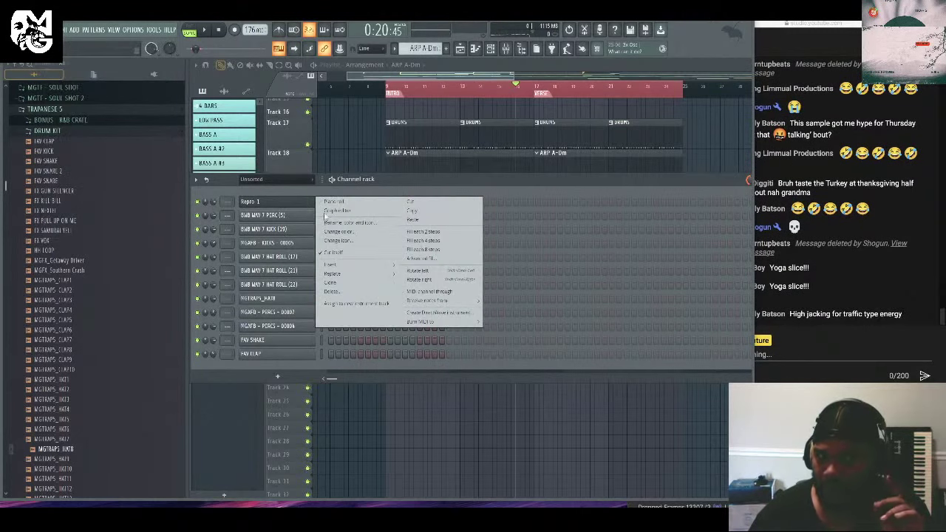
mouse_move(362, 264)
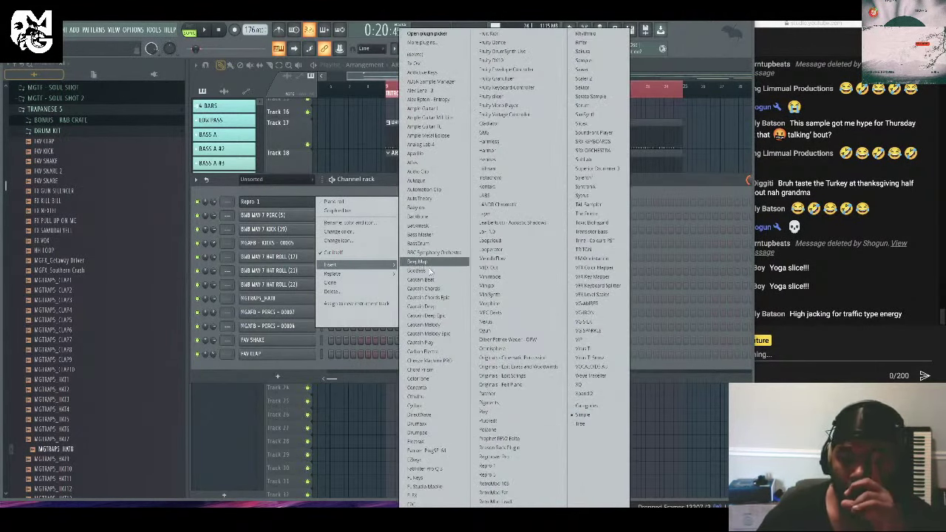
click(437, 441)
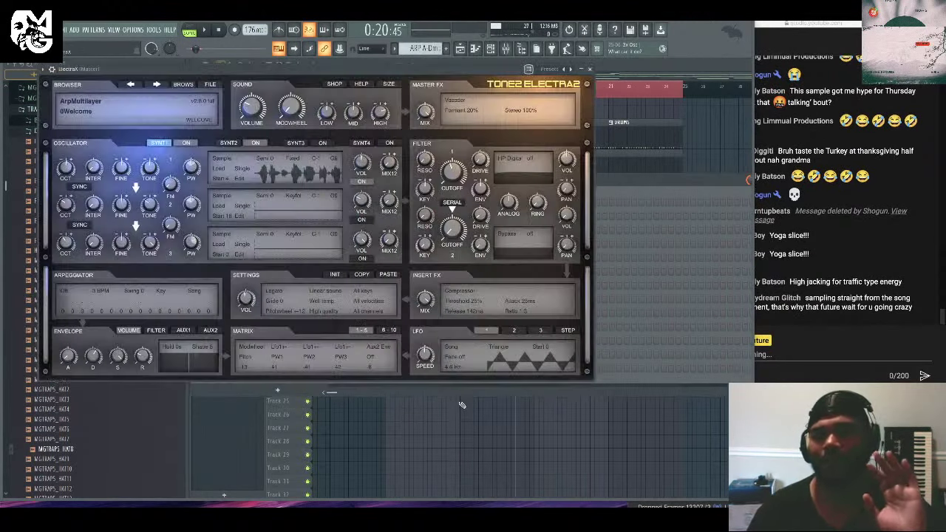
Load the ARP Big Balls patch from ElectraX's XP2 - Drip Szn bank and close the plugin window.
click(186, 88)
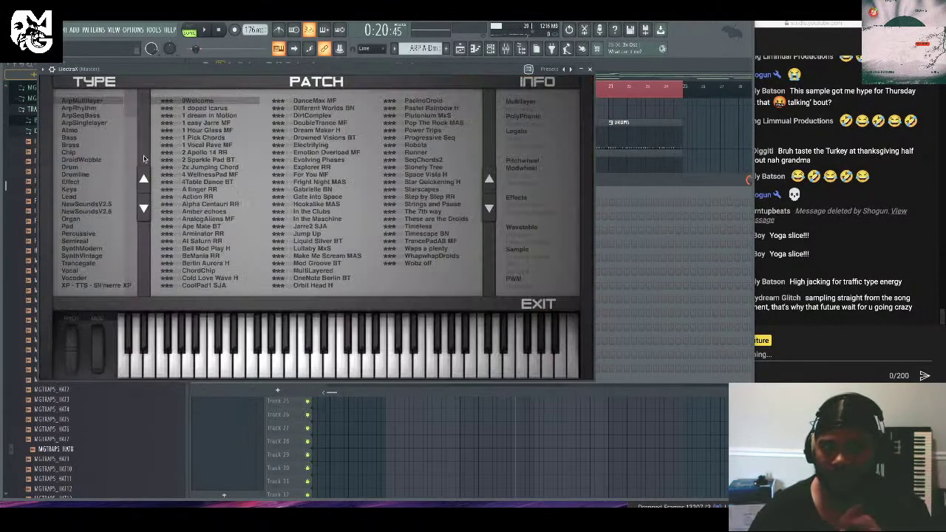
scroll(118, 148, down, 8)
click(90, 182)
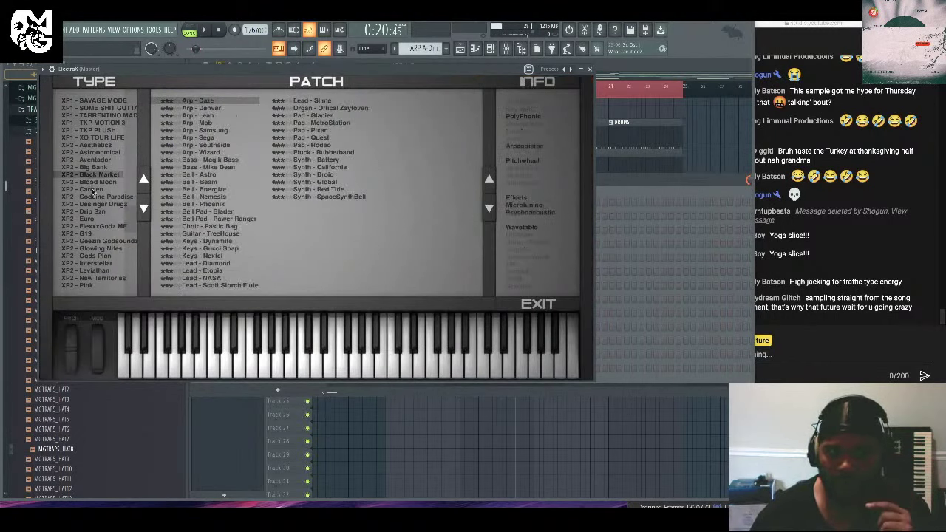
click(95, 190)
click(99, 211)
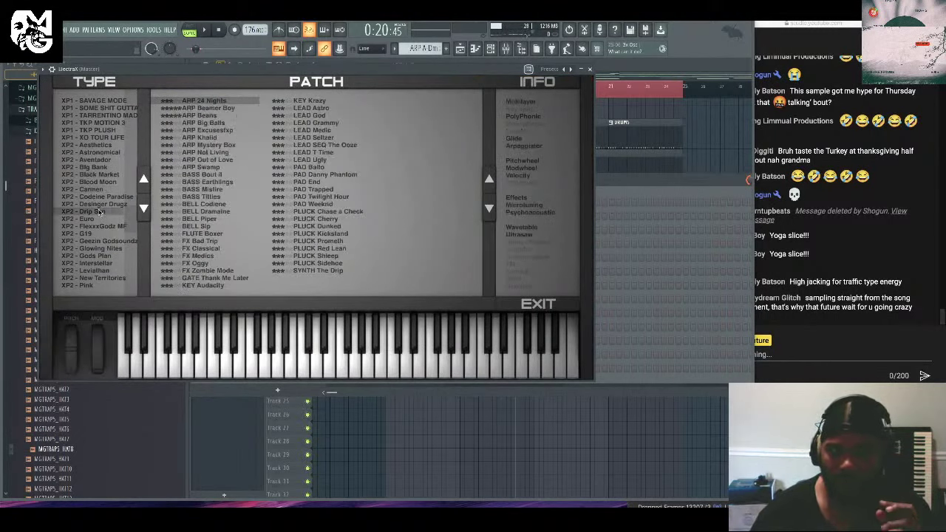
click(204, 123)
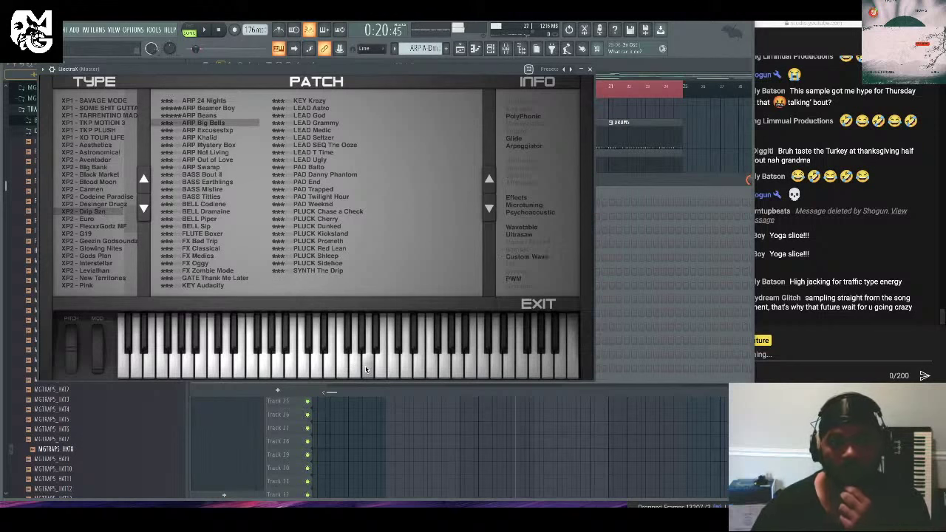
click(590, 70)
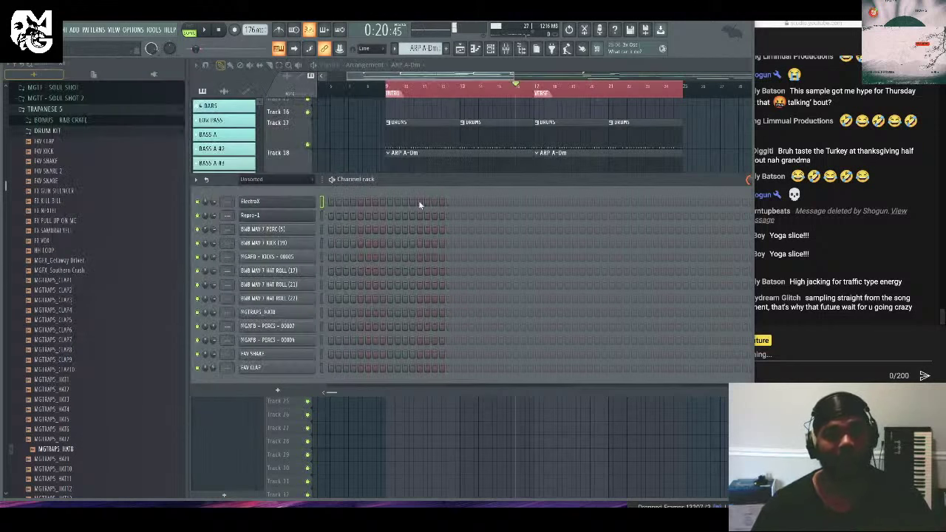
Add a D4 note at bar 1 in ElectraX's piano roll and set its length to three beats.
right_click(295, 203)
click(327, 202)
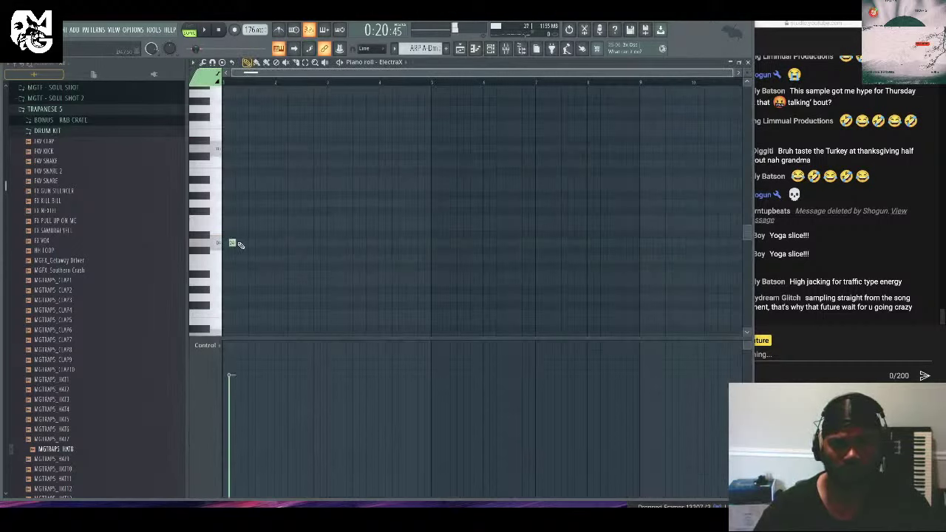
click(239, 244)
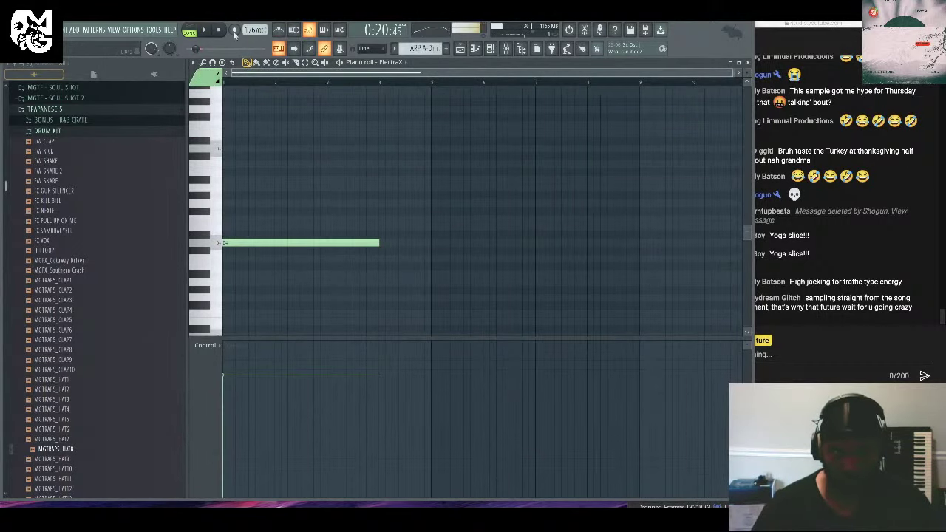
key(space)
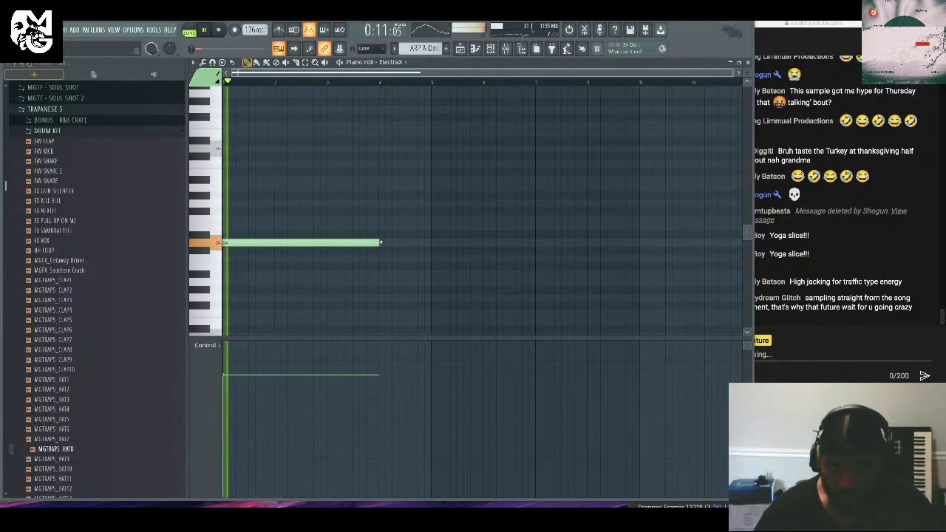
drag(379, 241, 258, 253)
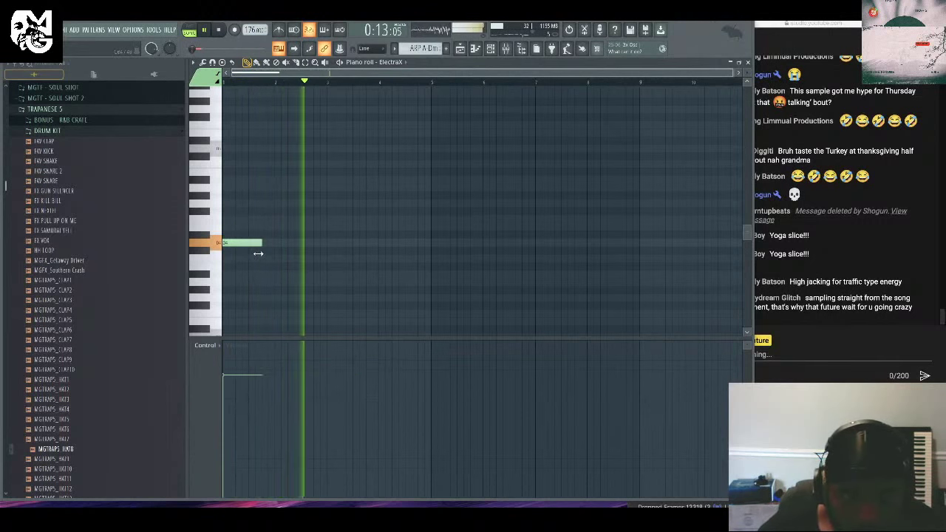
Complete the D minor chord with F4 and A4 notes above the D4 and play it back.
click(250, 212)
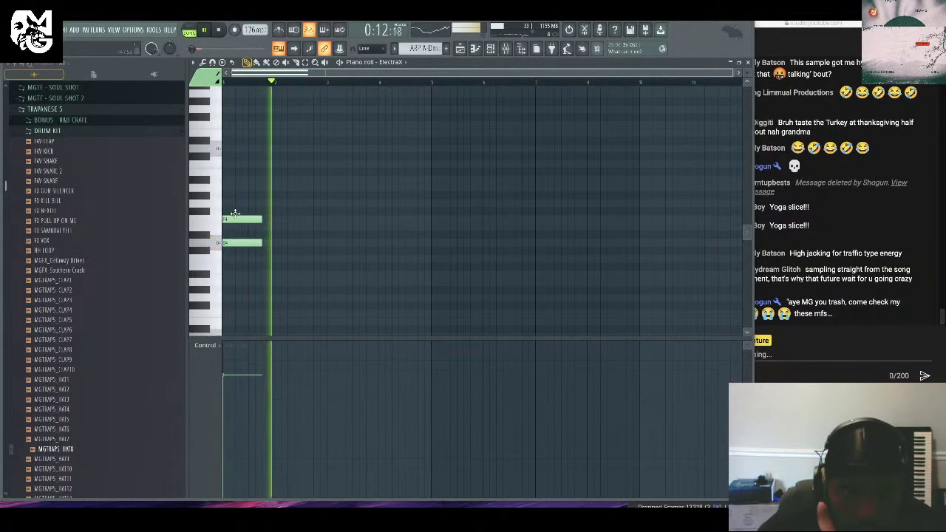
drag(250, 212, 243, 219)
click(243, 187)
key(space)
key(space)
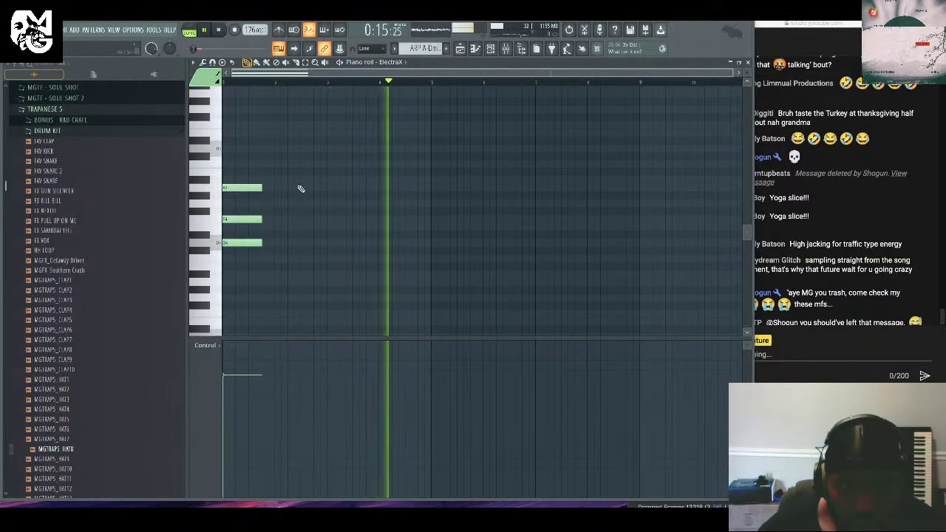
Duplicate the chord, stretch the copy to the start of bar 3, and repeat the two-bar phrase through bar 4.
drag(274, 175, 327, 244)
key(ctrl+b)
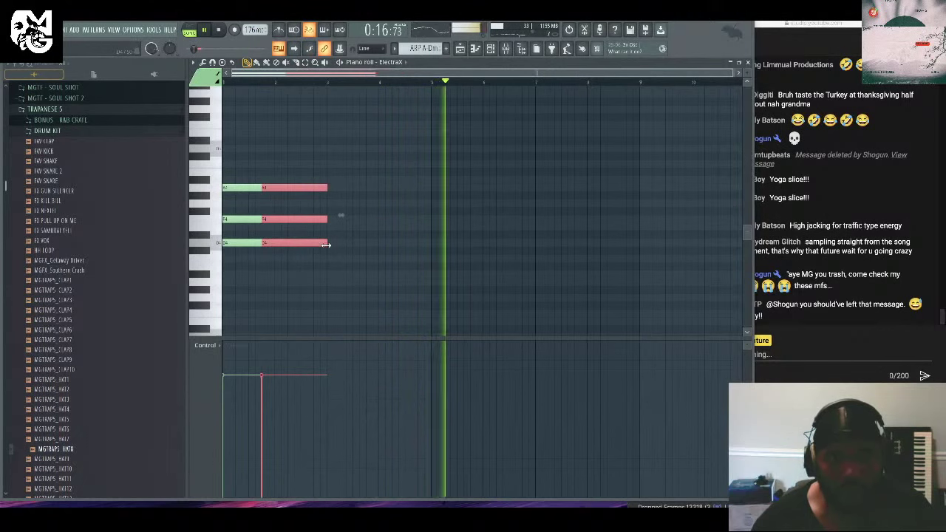
drag(348, 162, 240, 244)
key(ctrl+b)
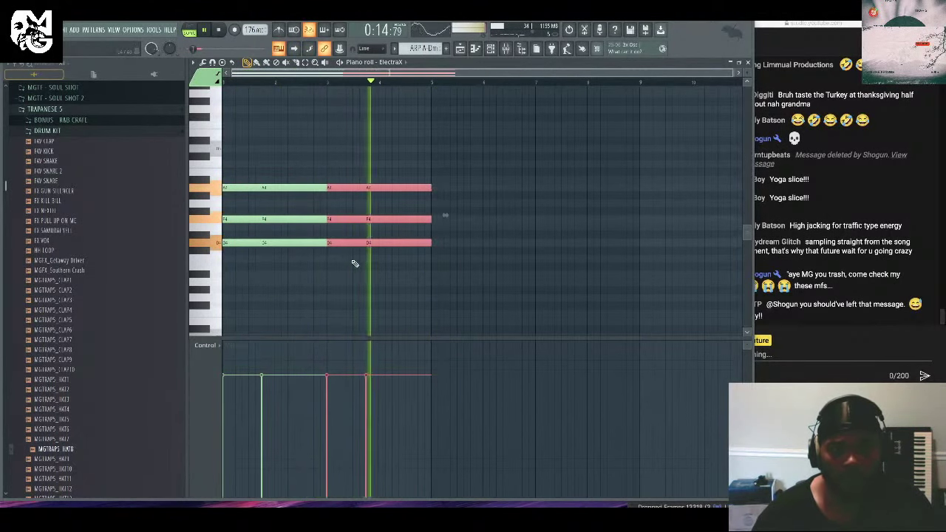
Double the D4 root notes an octave lower on D3 across the first four bars.
drag(447, 153, 261, 277)
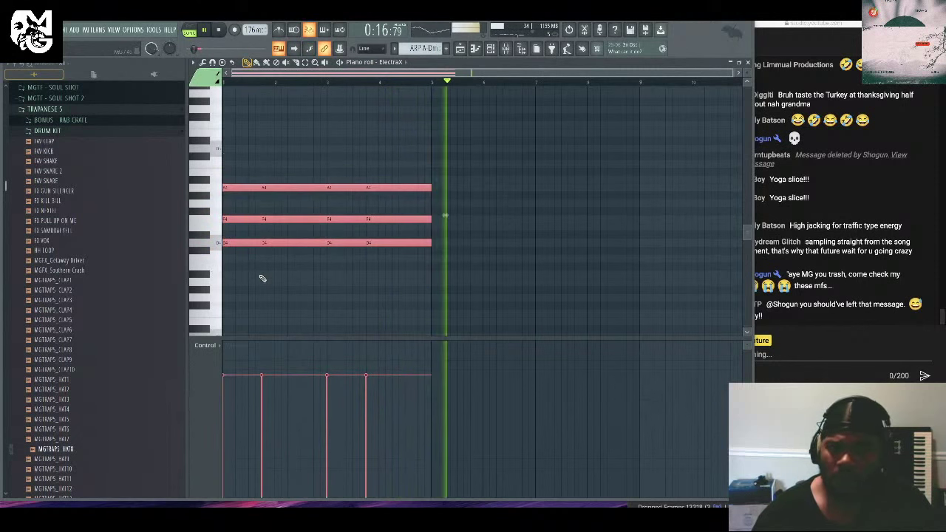
click(252, 301)
scroll(254, 303, down, 1)
click(227, 314)
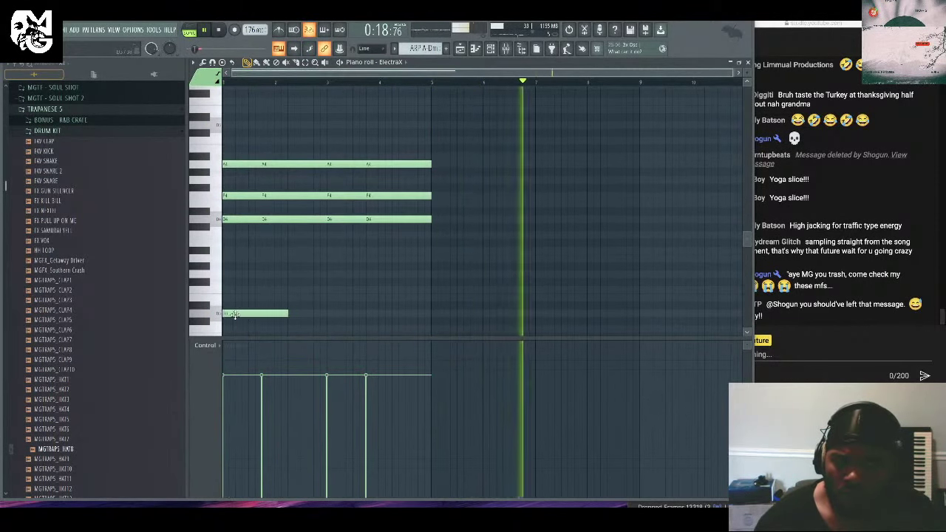
right_click(276, 315)
key(space)
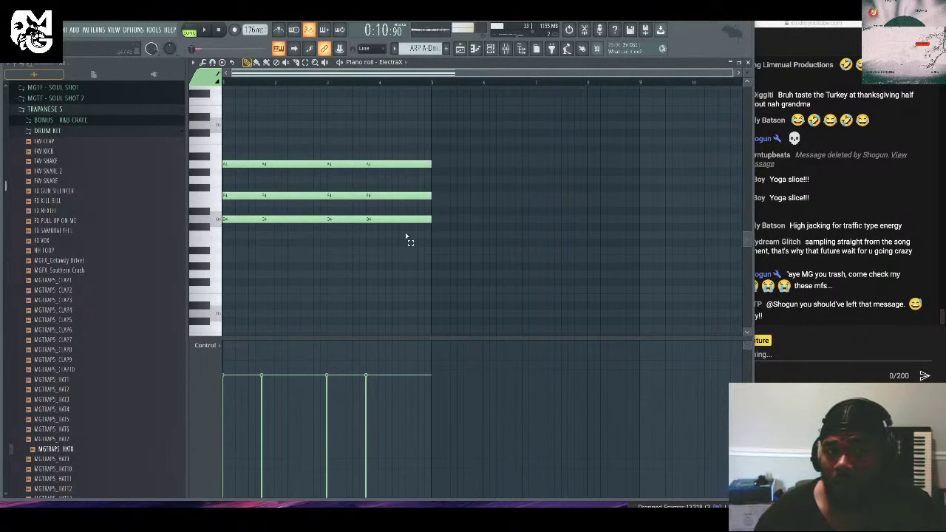
drag(429, 238, 246, 222)
drag(240, 326, 235, 306)
Duplicate the four-bar chord phrase at bar 5 and raise the copy seven semitones to A minor, with its bass on A3.
drag(533, 127, 268, 328)
key(ctrl+b)
drag(439, 313, 439, 256)
click(387, 260)
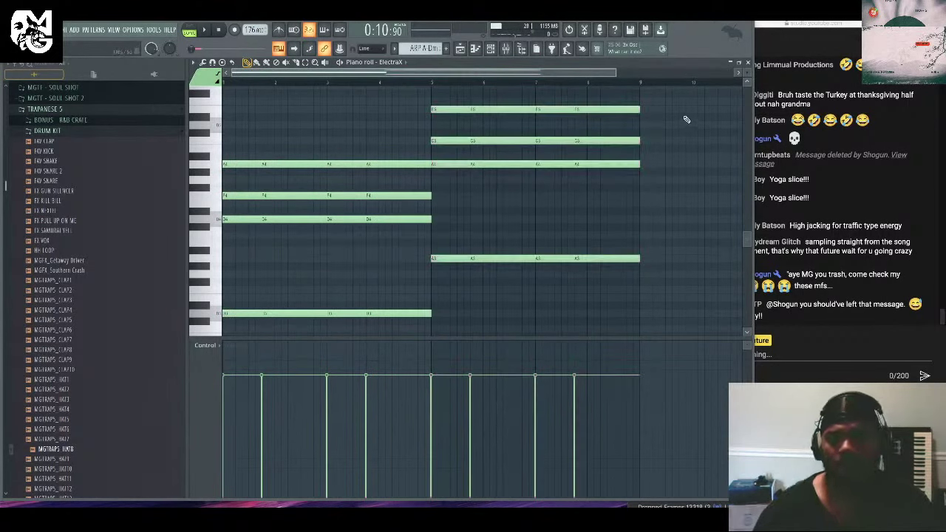
Lower the top E5 notes in bars 5 through 8 by one octave to E4.
drag(686, 120, 432, 103)
key(ctrl+Down)
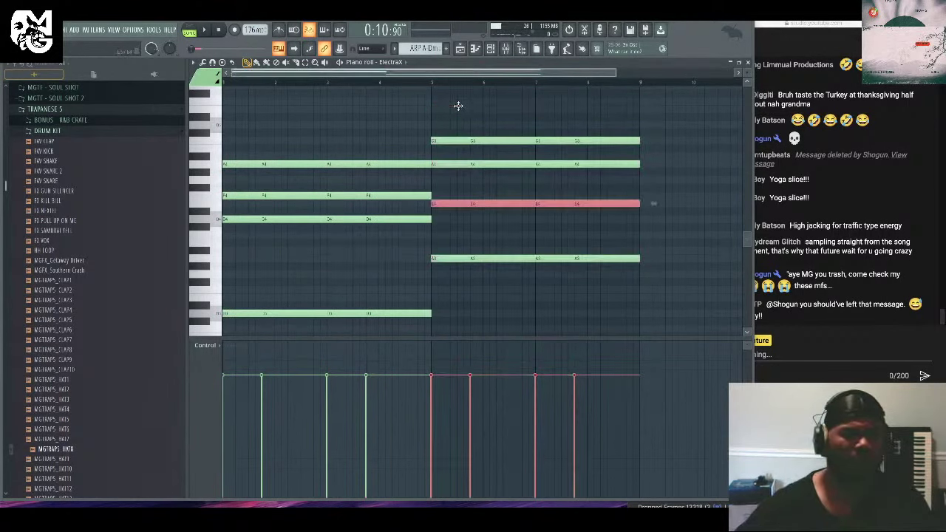
Raise all the chord notes in bars 1 through 8 by one octave and play the pattern.
click(459, 108)
scroll(537, 141, down, 2)
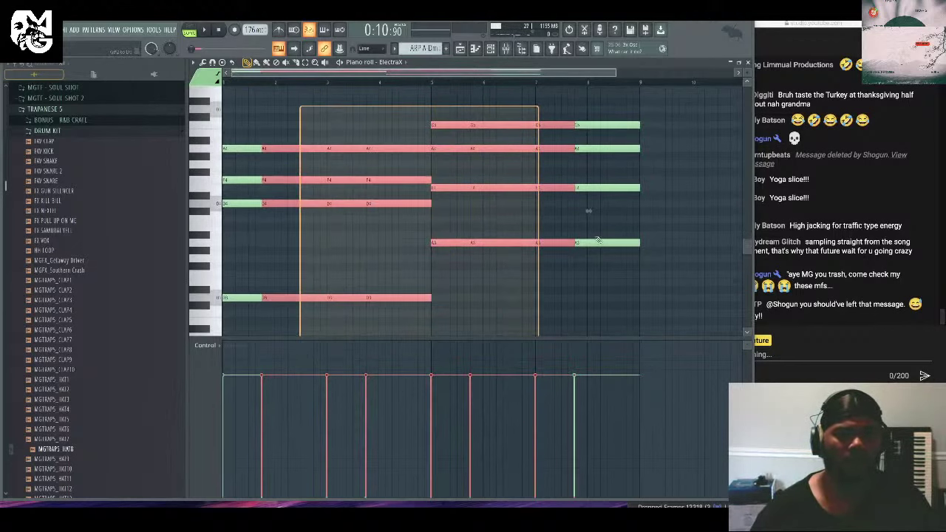
drag(697, 116, 206, 292)
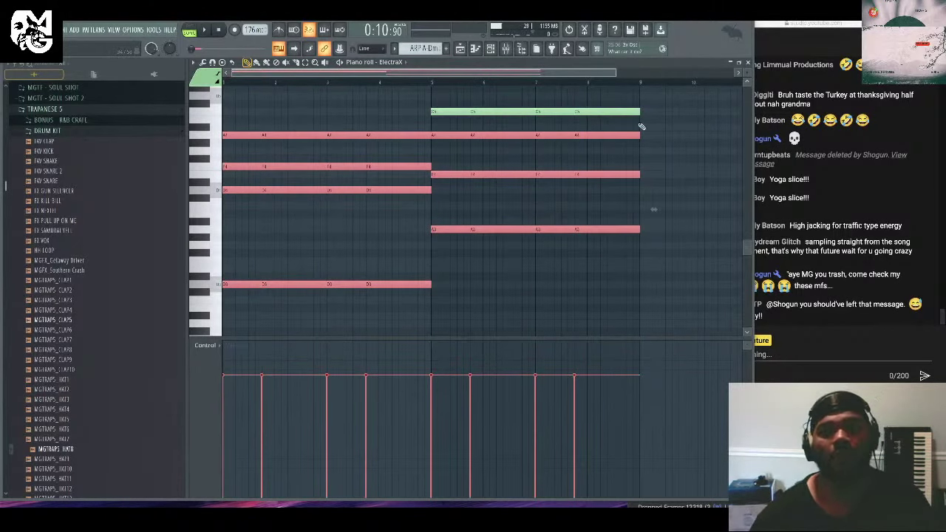
scroll(641, 127, down, 3)
key(space)
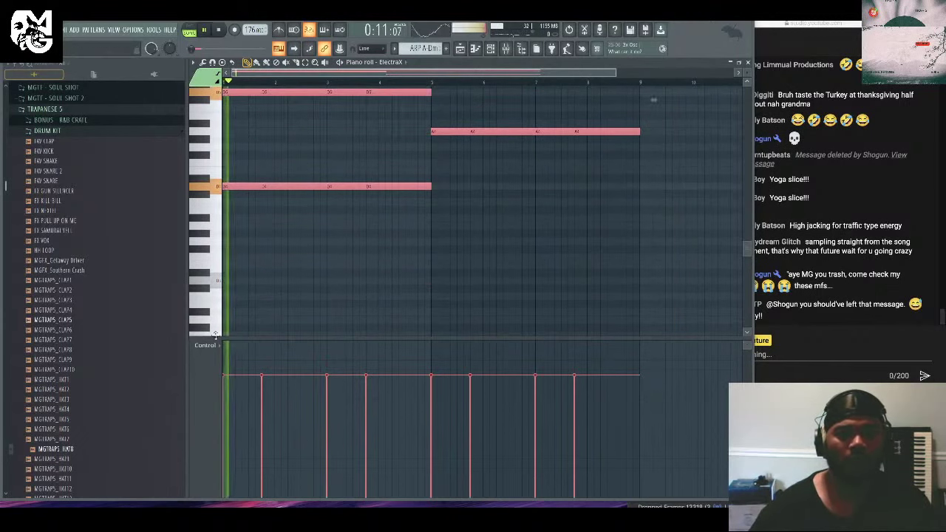
Load the patch ARP - White Marbel Floors from the XP2 - Glowing Nites bank in ElectraX.
key(F6)
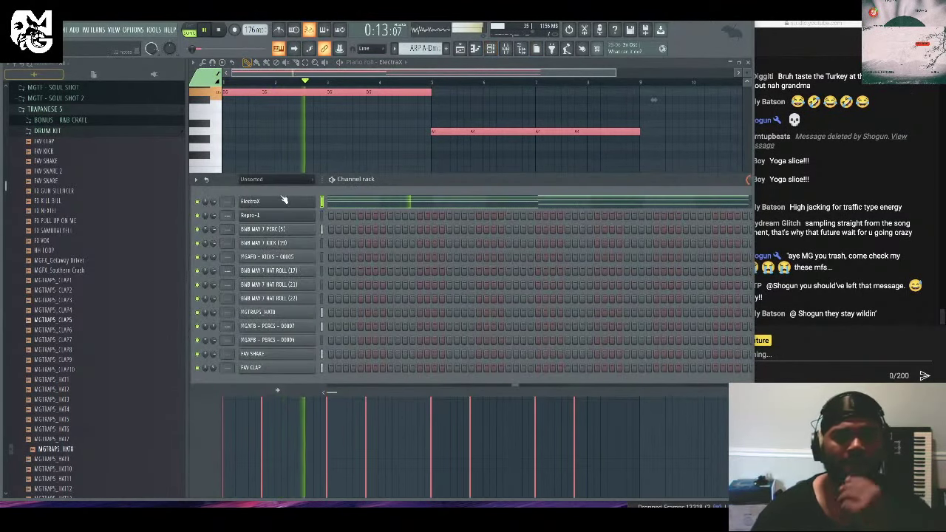
click(284, 201)
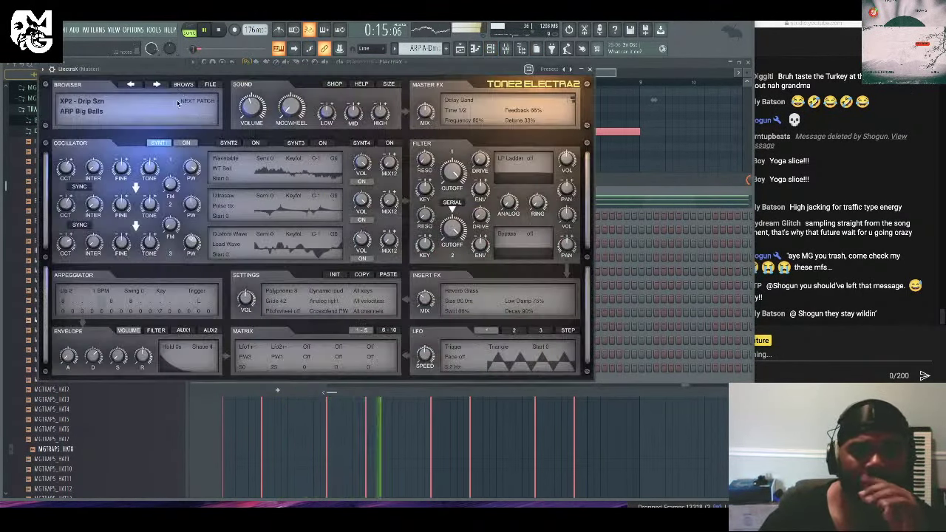
click(133, 107)
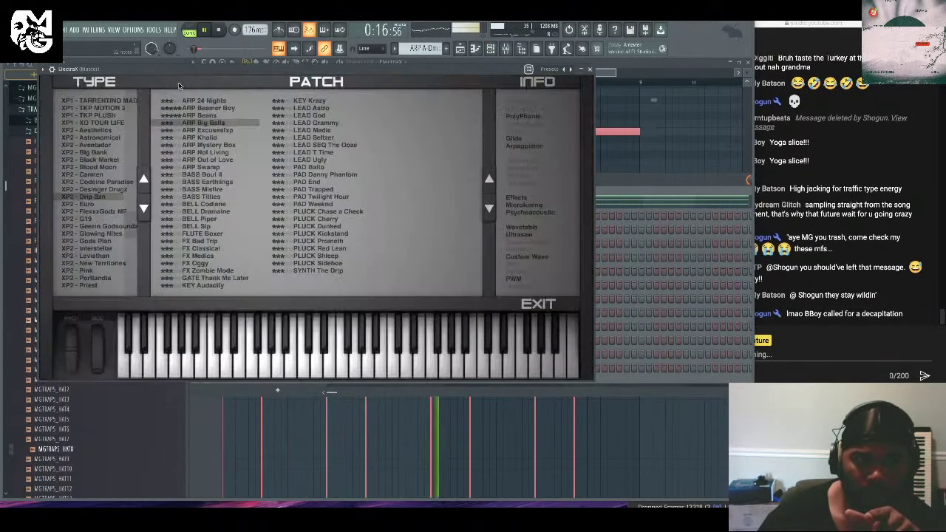
click(111, 234)
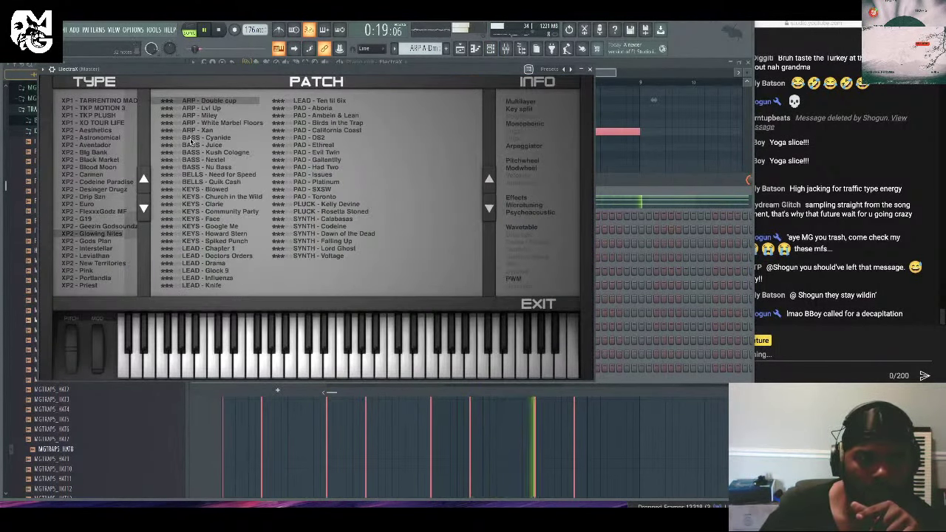
click(210, 123)
drag(246, 70, 352, 133)
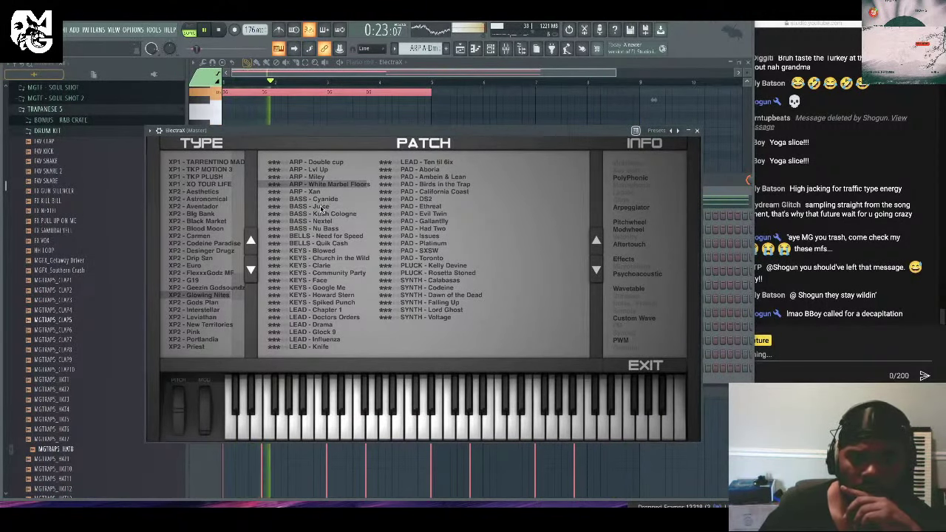
click(697, 131)
Rename the ElectraX channel as ARP HIGH.
right_click(316, 198)
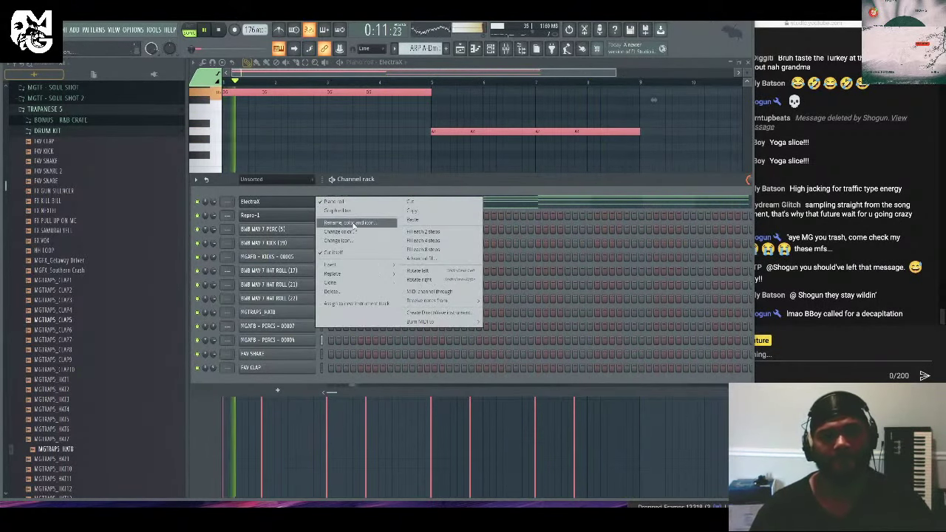
click(354, 222)
text(ARP)
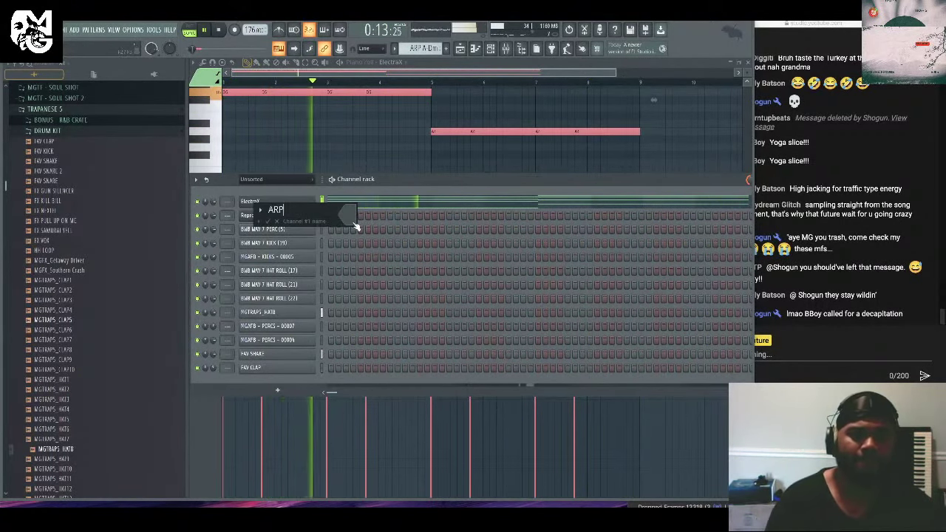
text( HIGH)
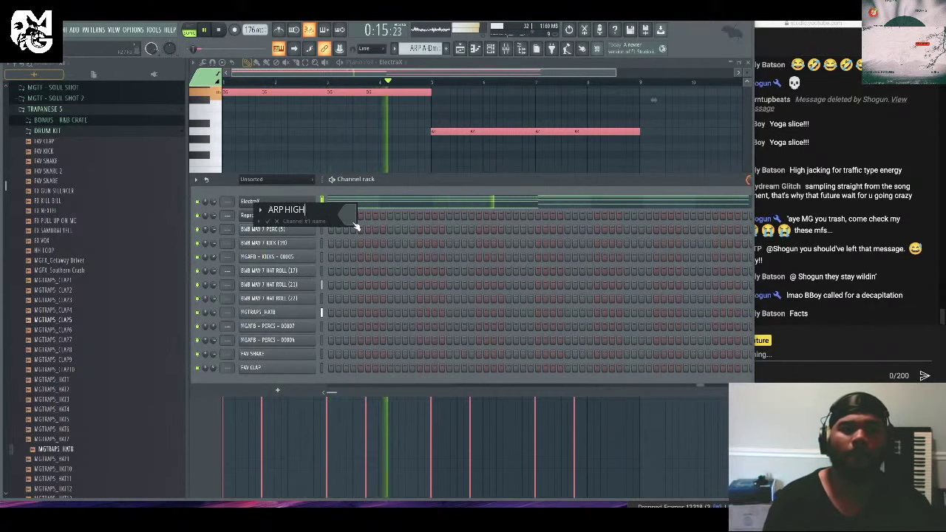
key(Return)
Route the ARP HIGH channel to mixer insert 17 and lower that insert's volume.
key(F9)
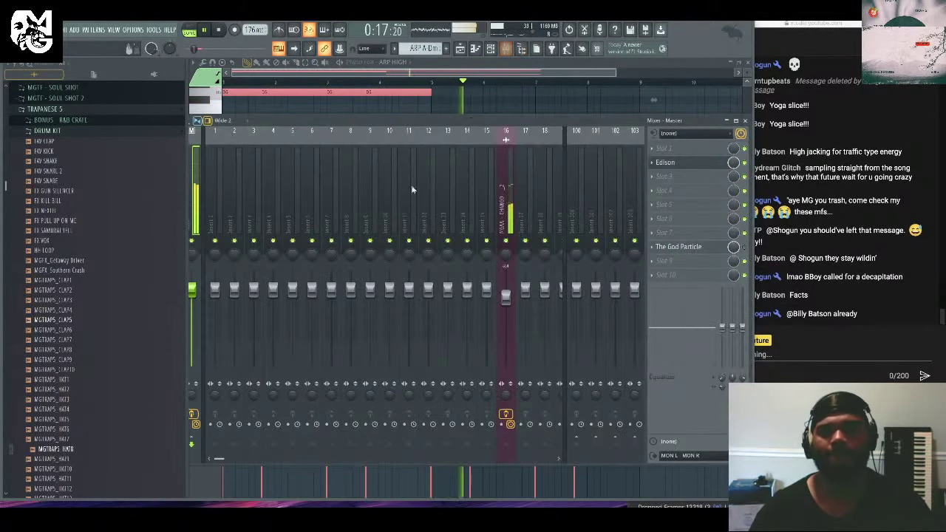
right_click(530, 130)
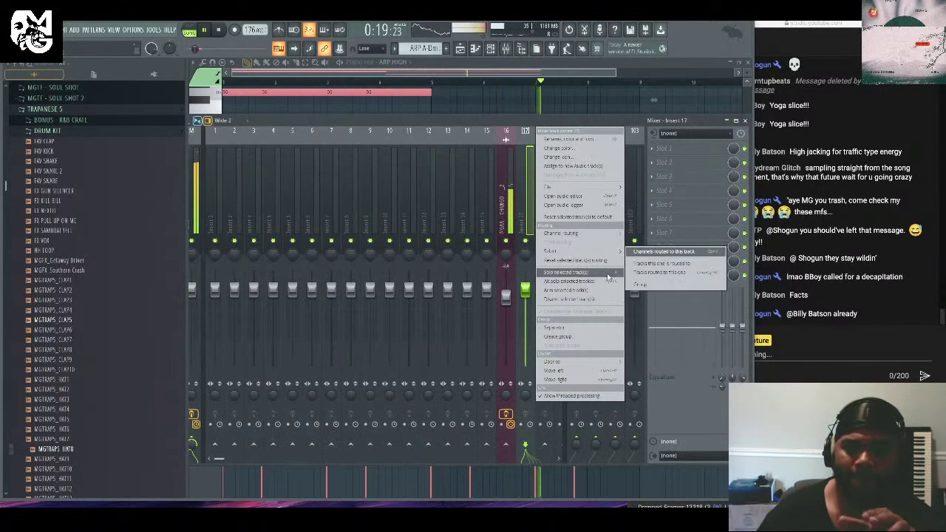
mouse_move(605, 235)
click(658, 235)
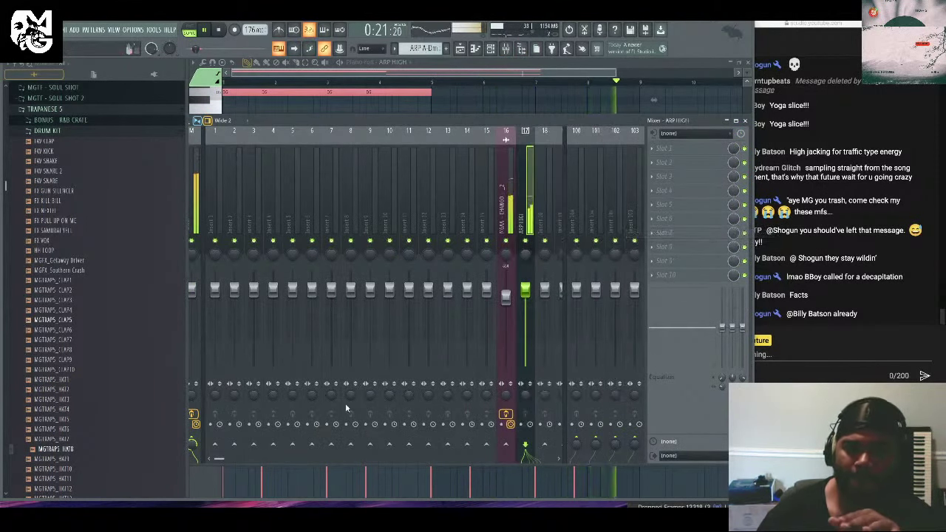
drag(219, 459, 241, 459)
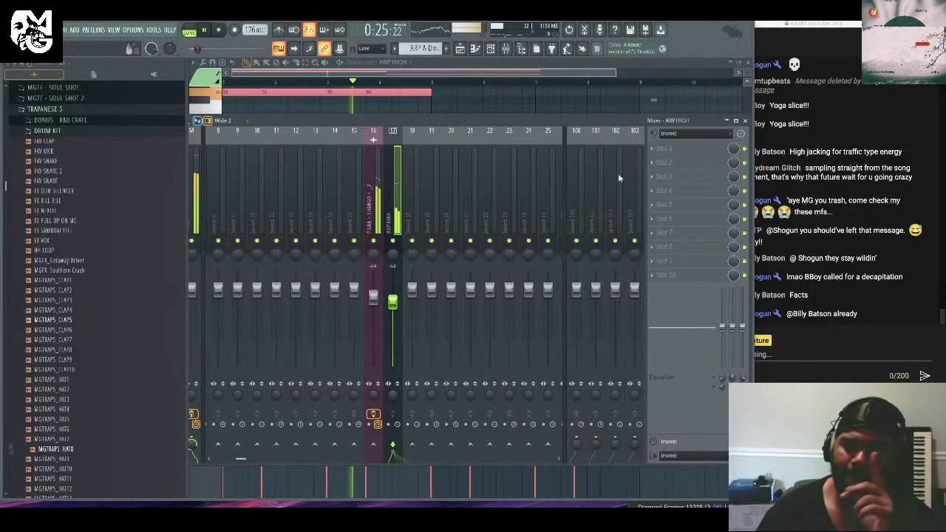
Load Neutron 4 into the first effect slot of the ARP HIGH insert and run its assistant on the playing audio.
click(656, 153)
mouse_move(662, 160)
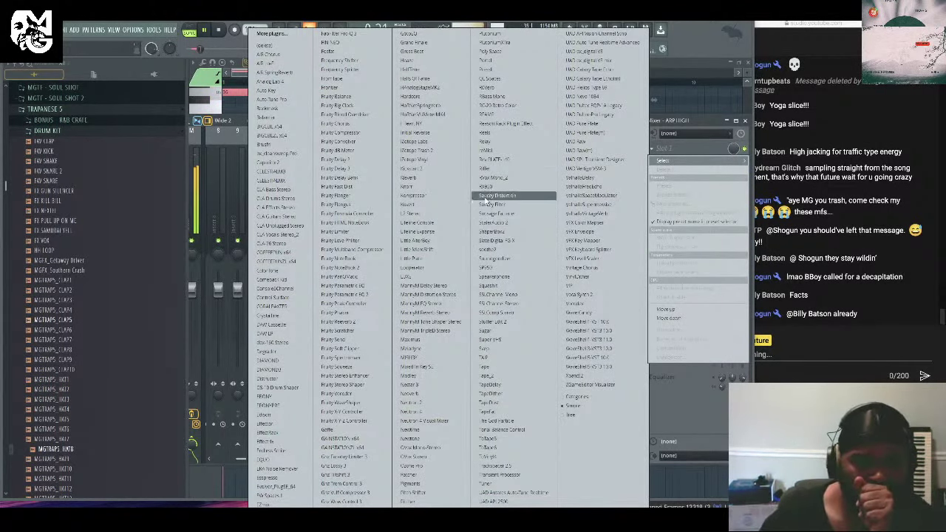
click(431, 418)
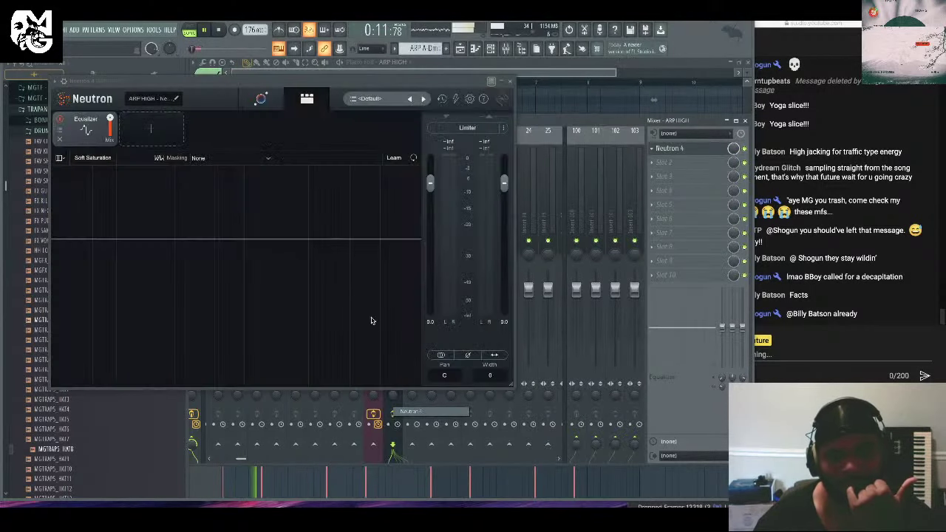
click(261, 98)
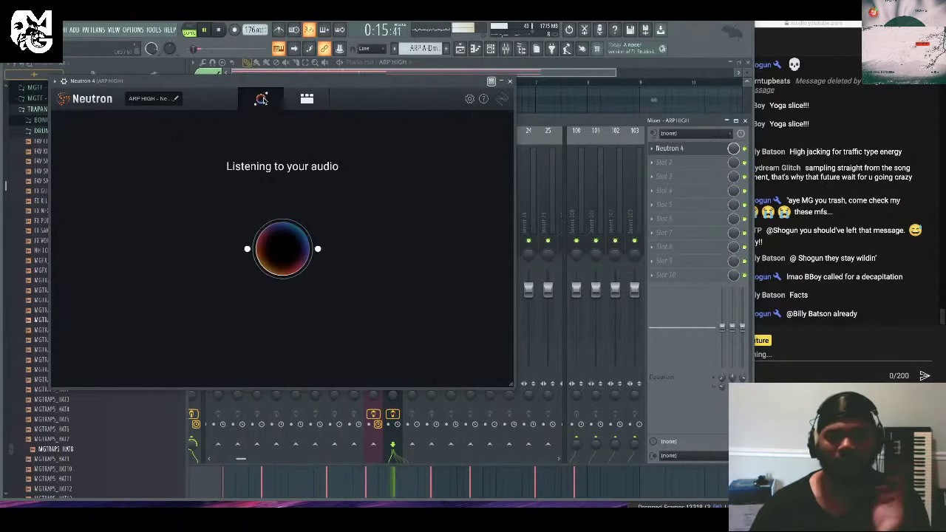
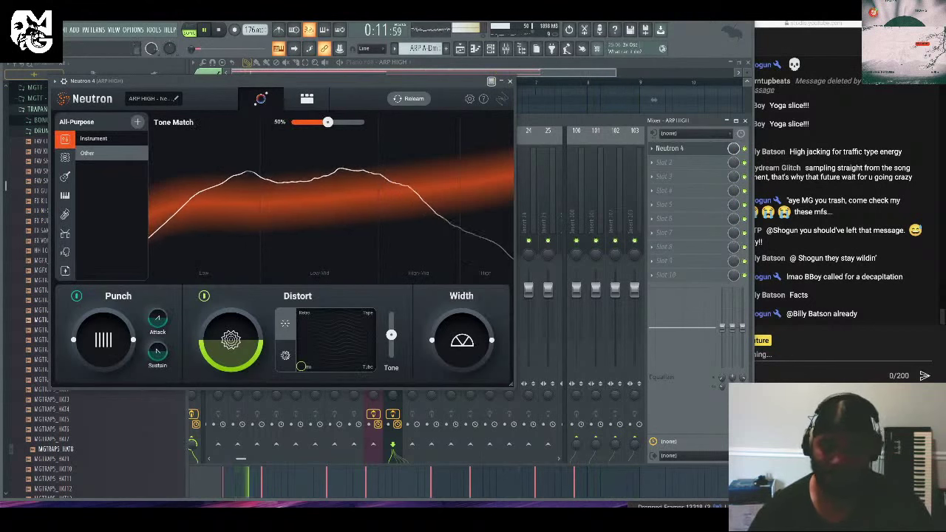
Audition Neutron's custom Tone Match targets and settle on the Em - 152 target for the arpeggio.
click(65, 270)
click(126, 197)
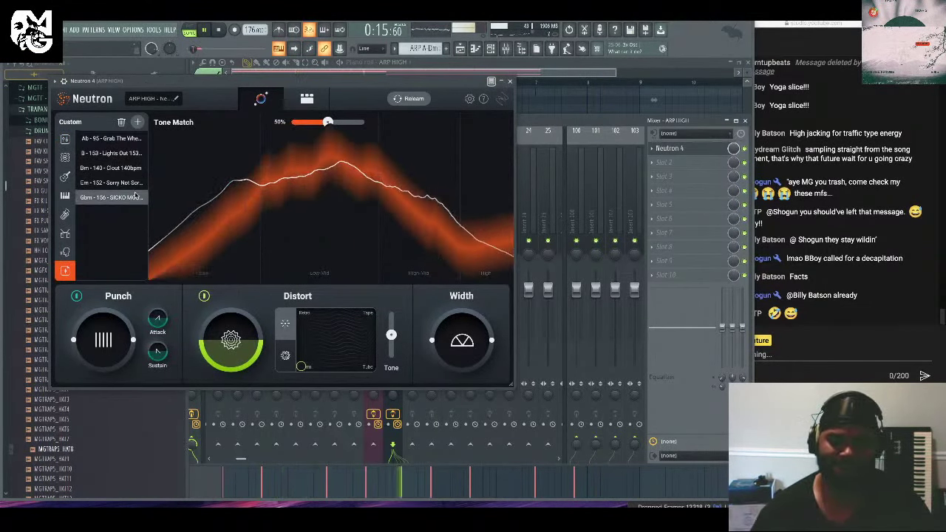
click(126, 155)
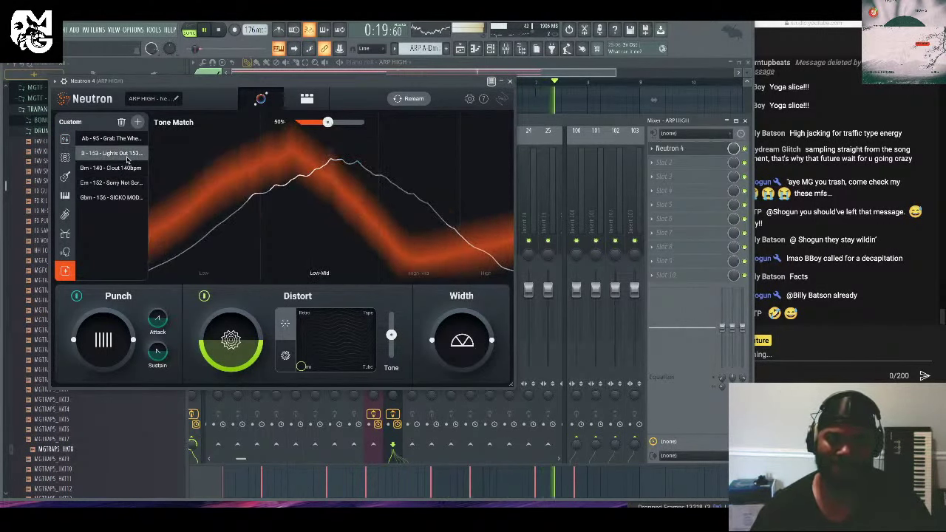
click(127, 183)
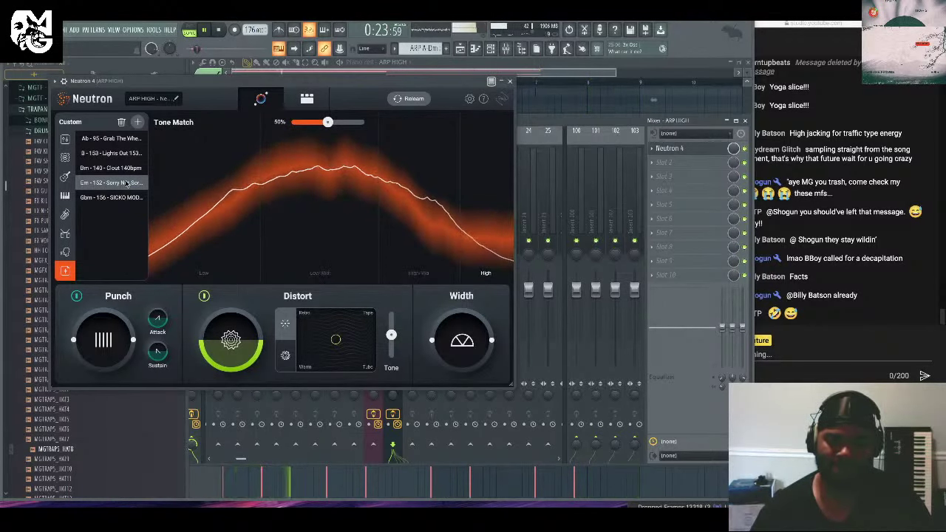
click(509, 80)
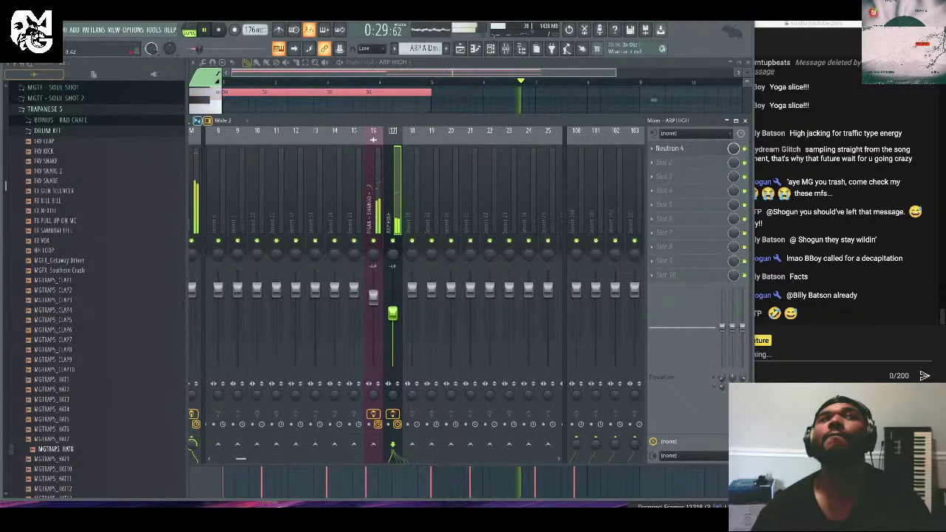
Cut the low band in the ARP HIGH insert's equalizer and stop playback.
drag(722, 326, 707, 366)
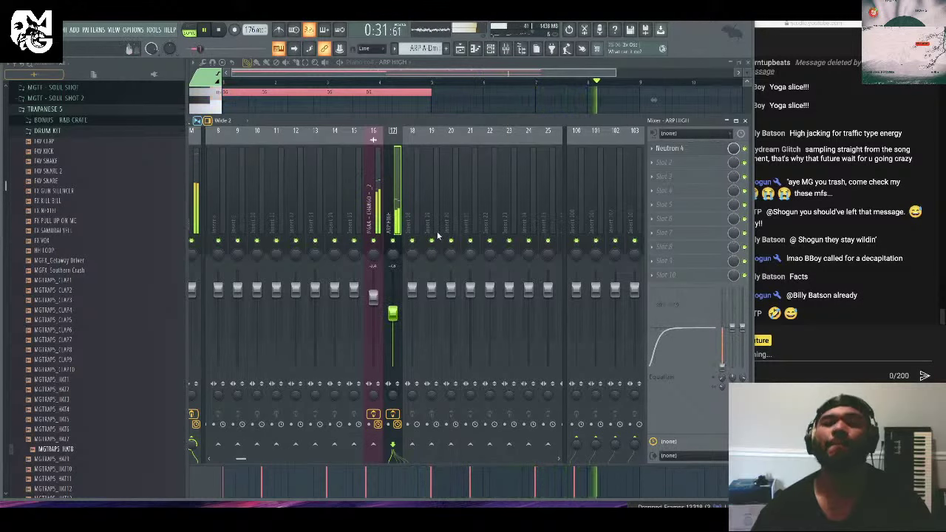
click(744, 121)
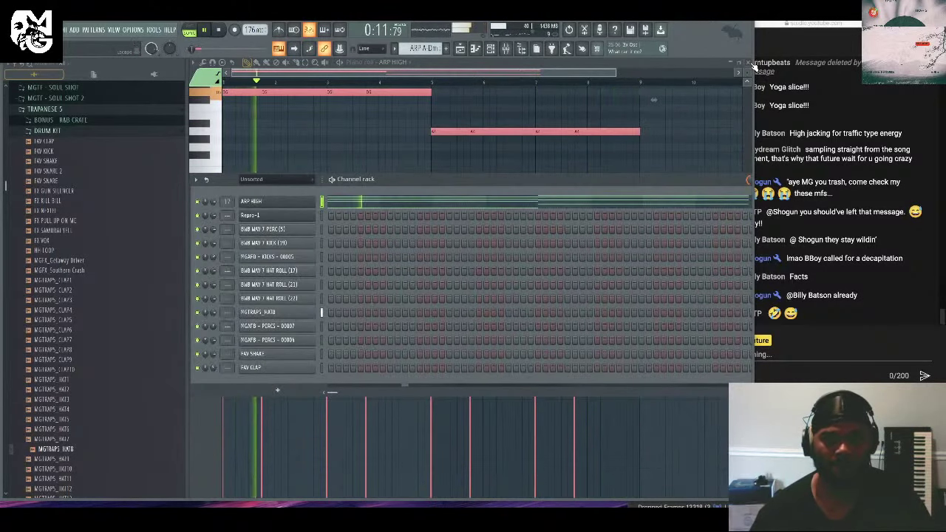
key(space)
Clone the ARP HIGH channel and rename the copy as PAD.
right_click(287, 203)
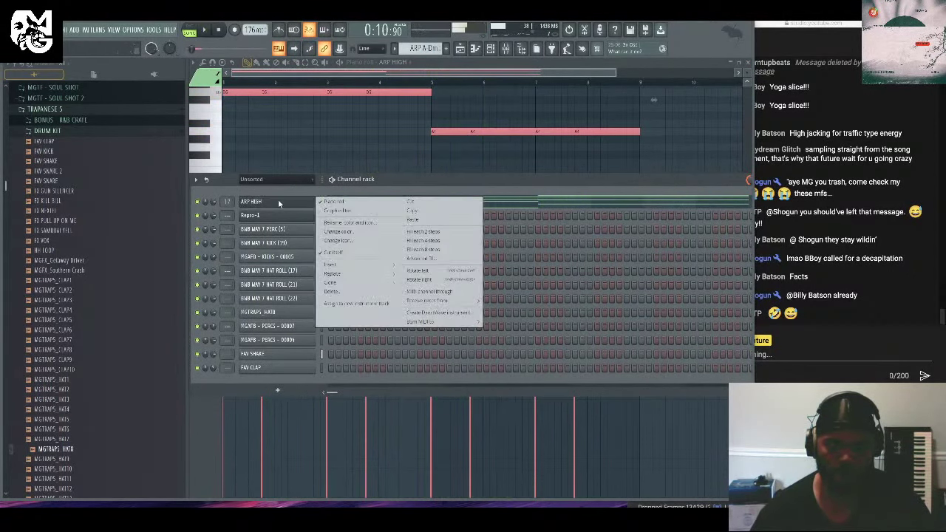
click(347, 284)
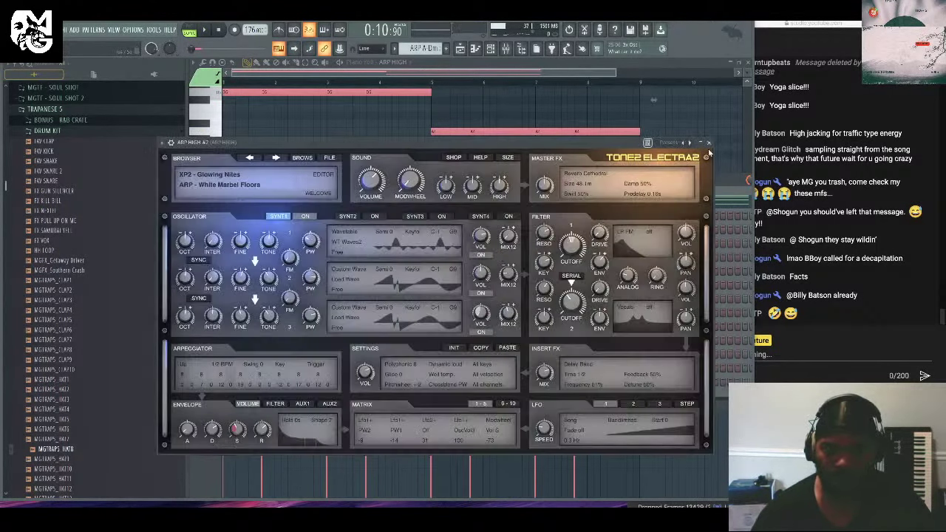
click(709, 143)
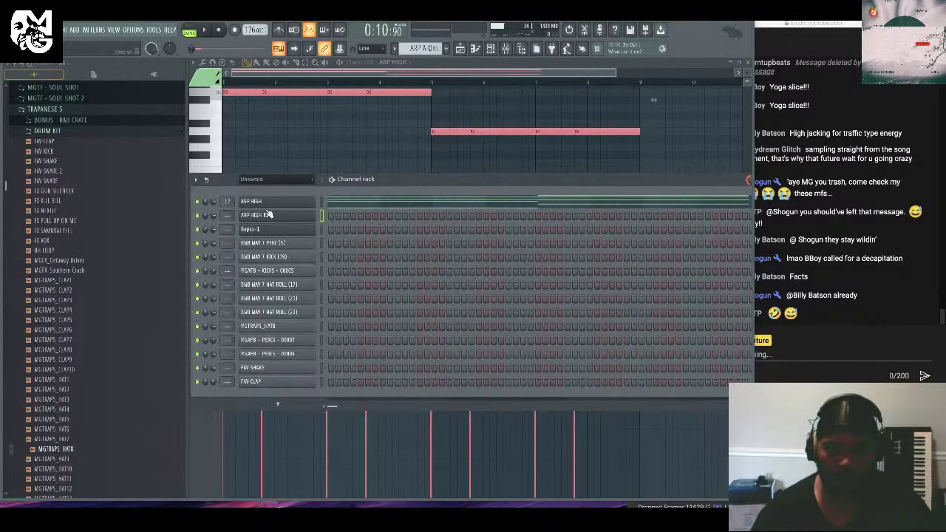
right_click(268, 215)
click(353, 238)
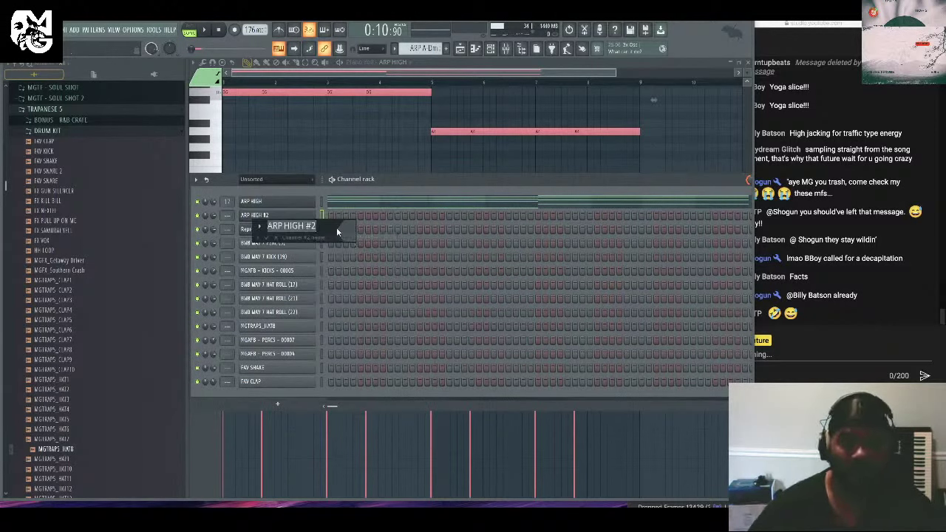
text(PA)
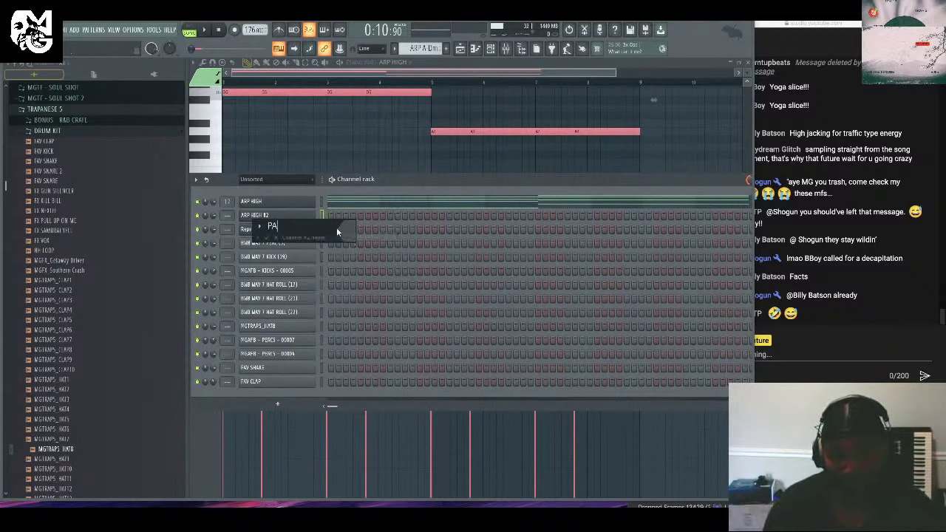
text(D)
key(Return)
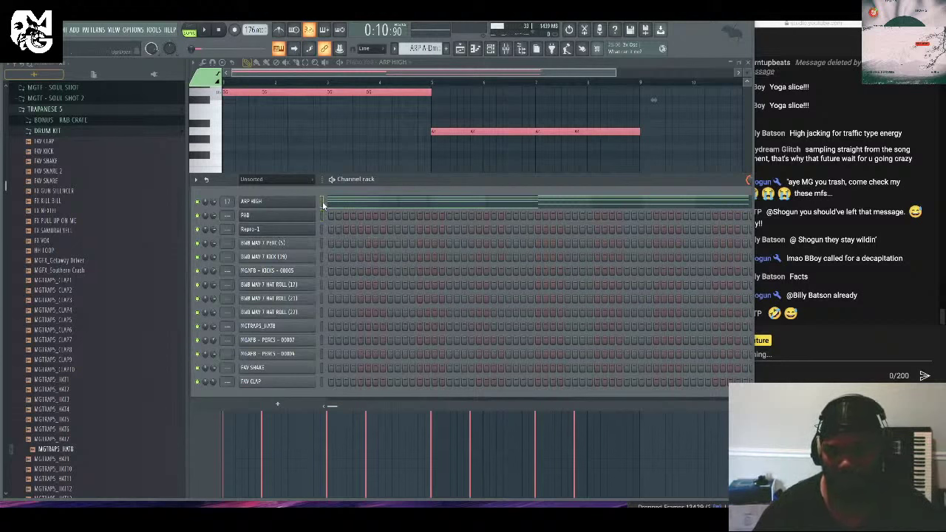
Paste the ARP HIGH chords into the PAD channel and delete the second and fourth hits of each chord section.
click(322, 217)
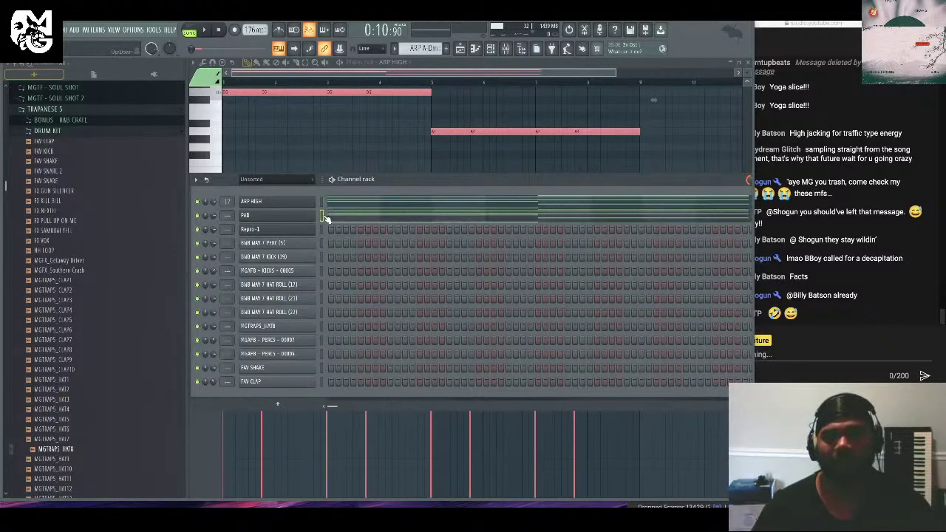
scroll(312, 182, up, 5)
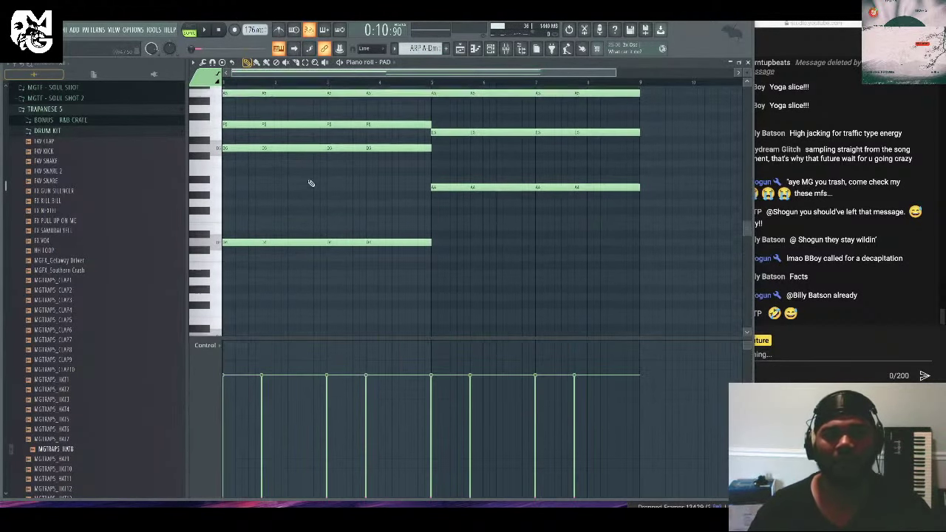
scroll(303, 144, down, 1)
scroll(384, 185, up, 3)
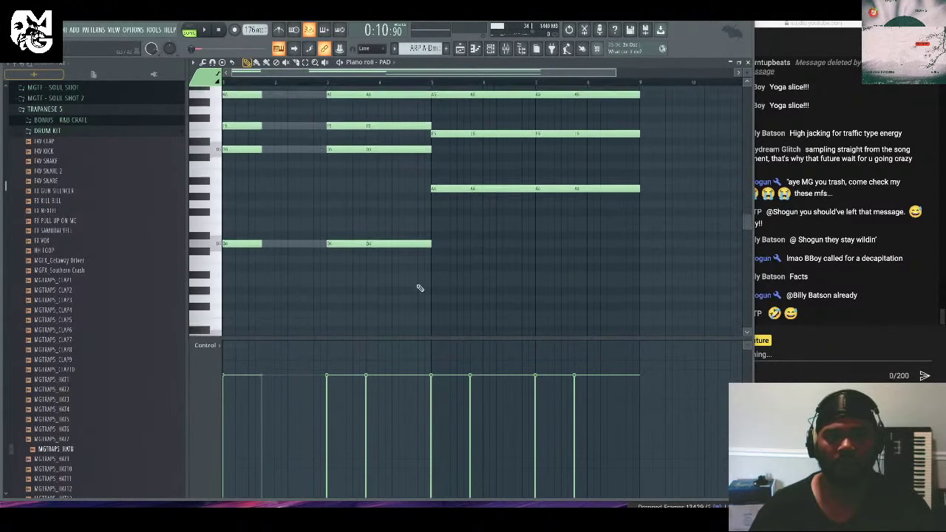
scroll(395, 189, down, 1)
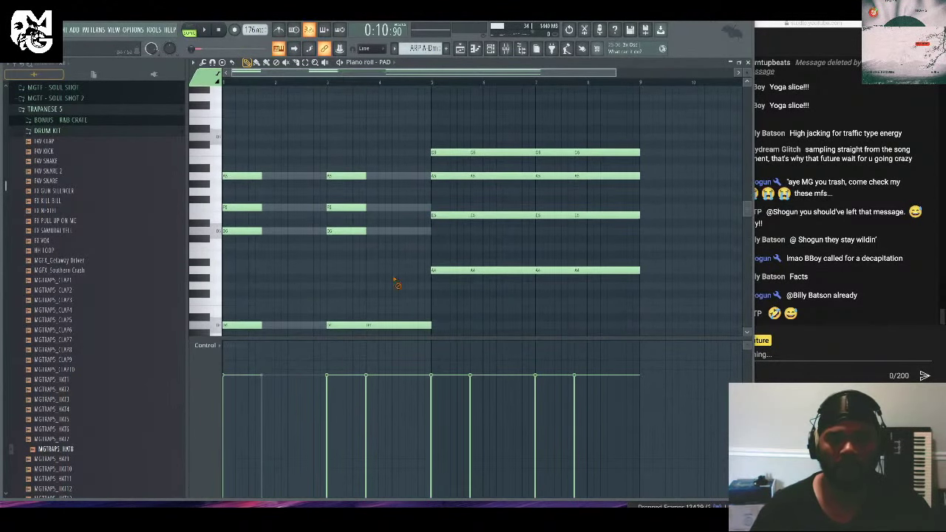
mouse_move(502, 283)
mouse_down()
mouse_move(517, 196)
mouse_move(591, 112)
mouse_move(606, 252)
mouse_up()
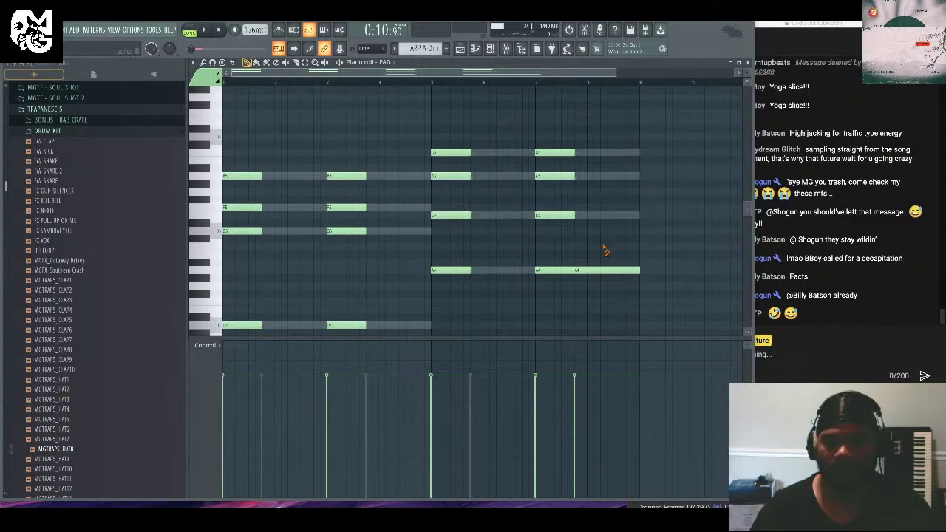
drag(633, 133, 323, 333)
scroll(295, 237, down, 3)
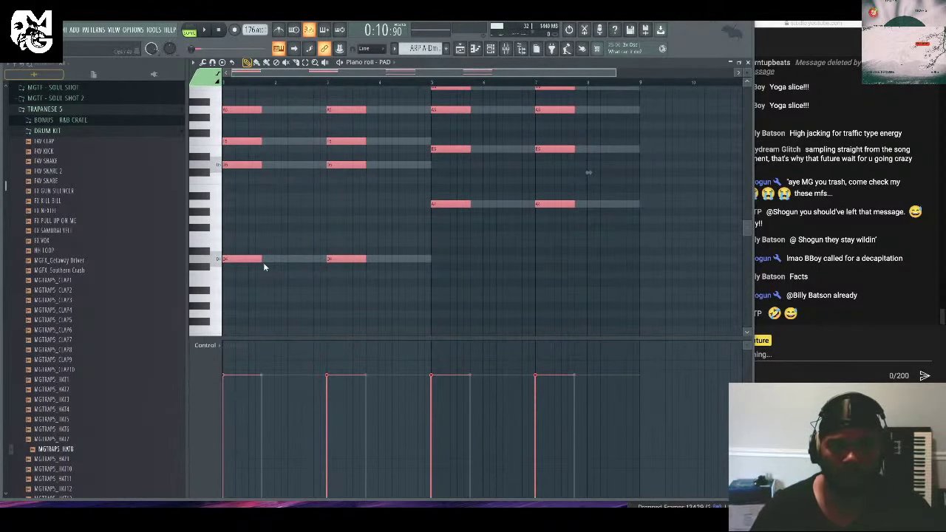
click(300, 212)
key(F6)
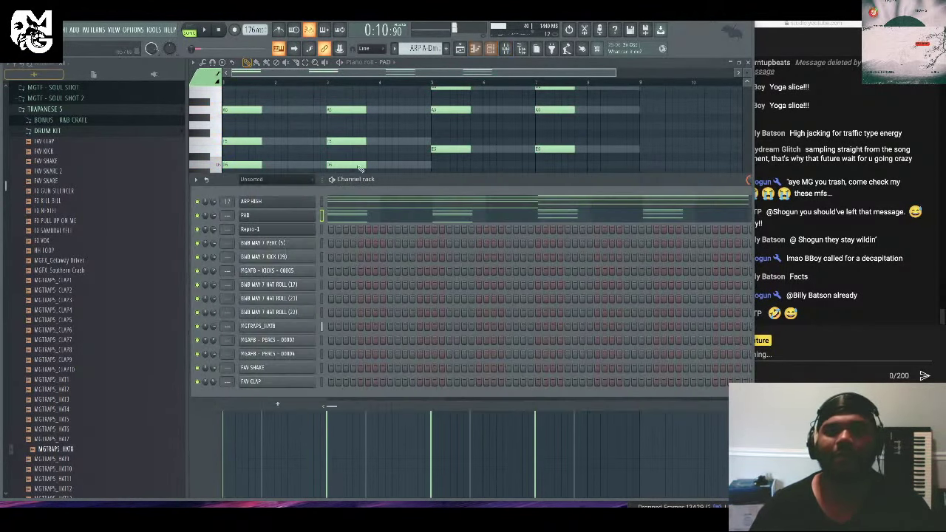
Audition the Ethreal, Gallantily and Had Two pad patches from the XP2 - Glowing Nites bank on the PAD channel.
click(308, 215)
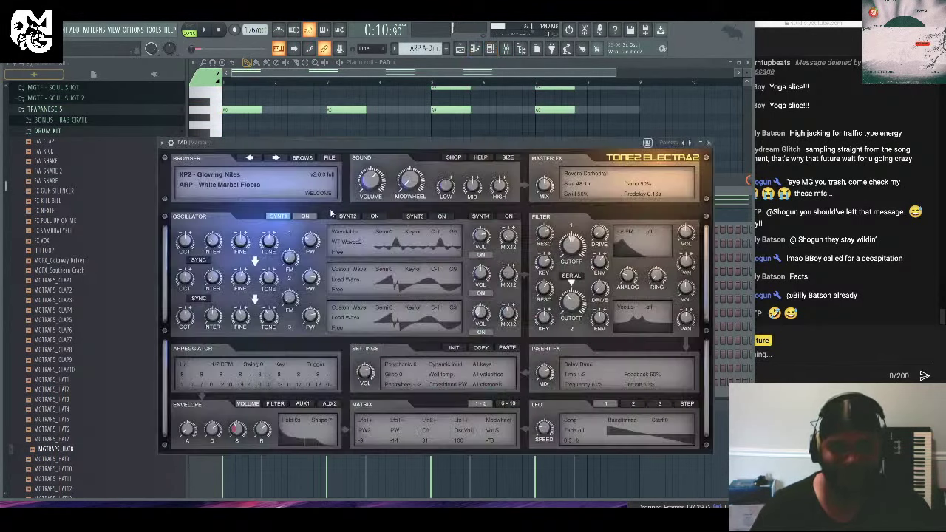
click(301, 158)
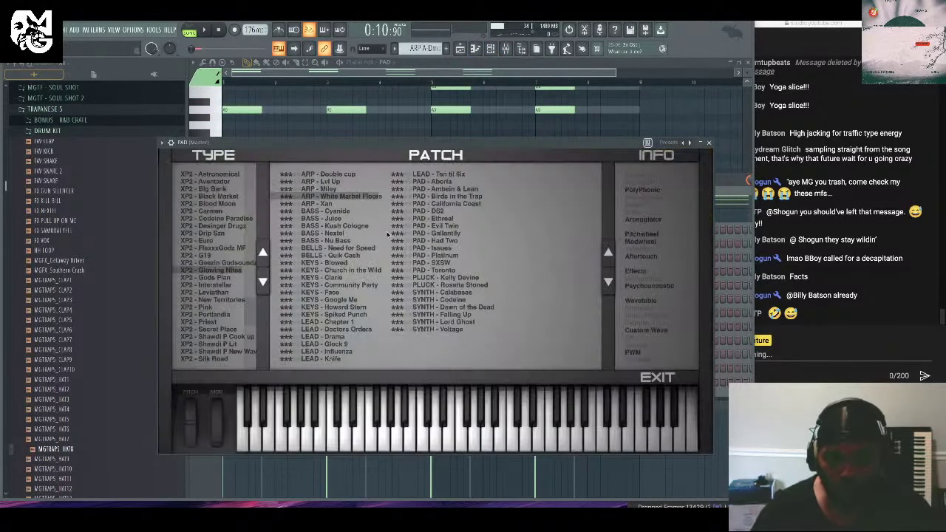
click(436, 219)
key(space)
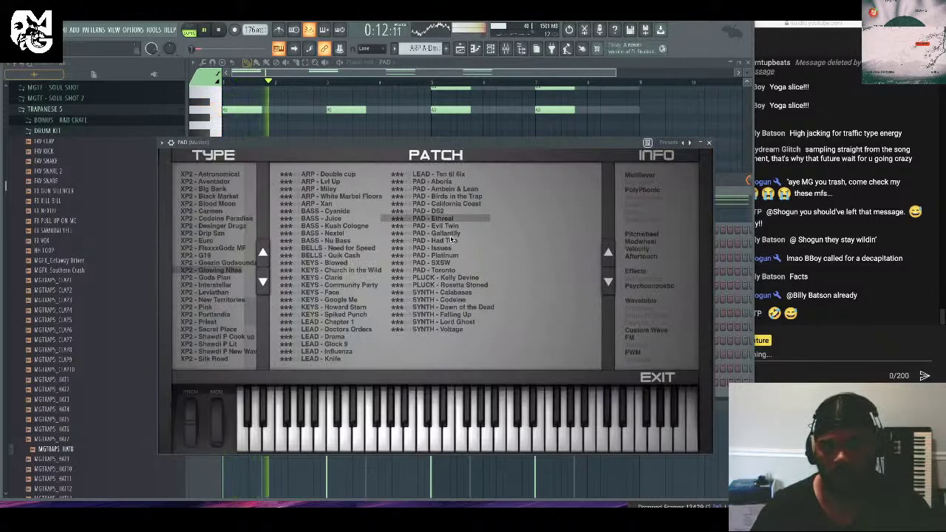
click(451, 234)
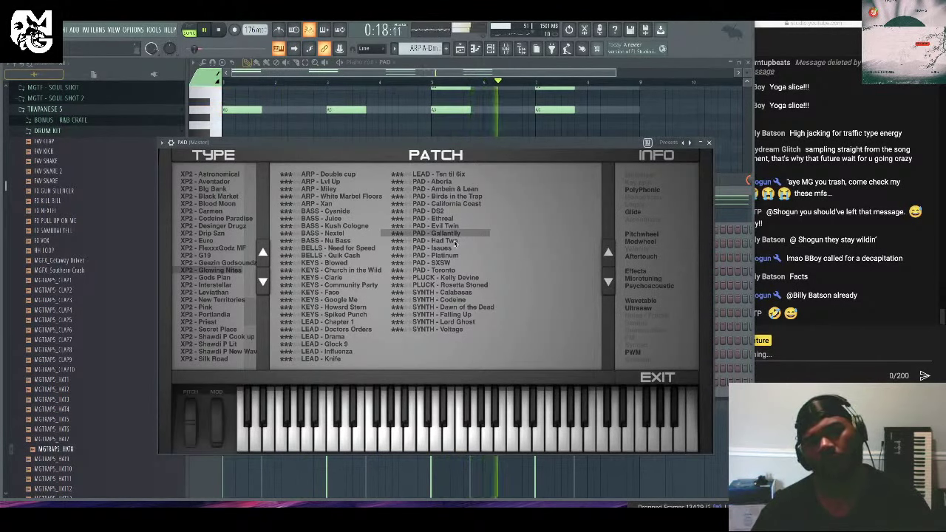
click(443, 241)
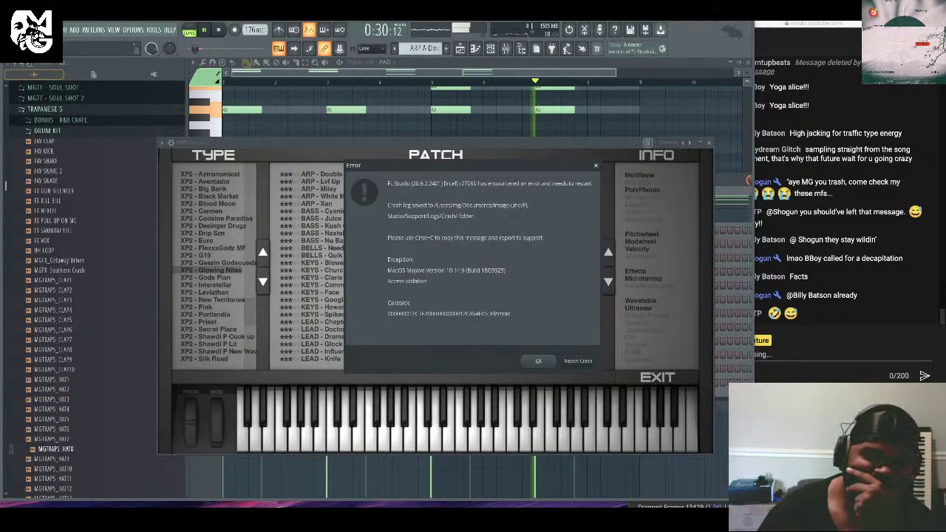
Dismiss the crash error dialog.
click(873, 212)
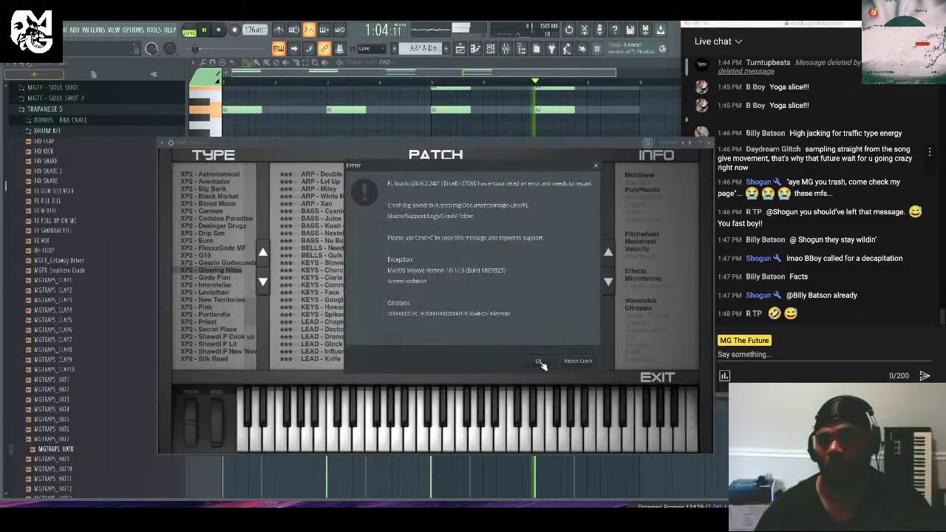
click(539, 362)
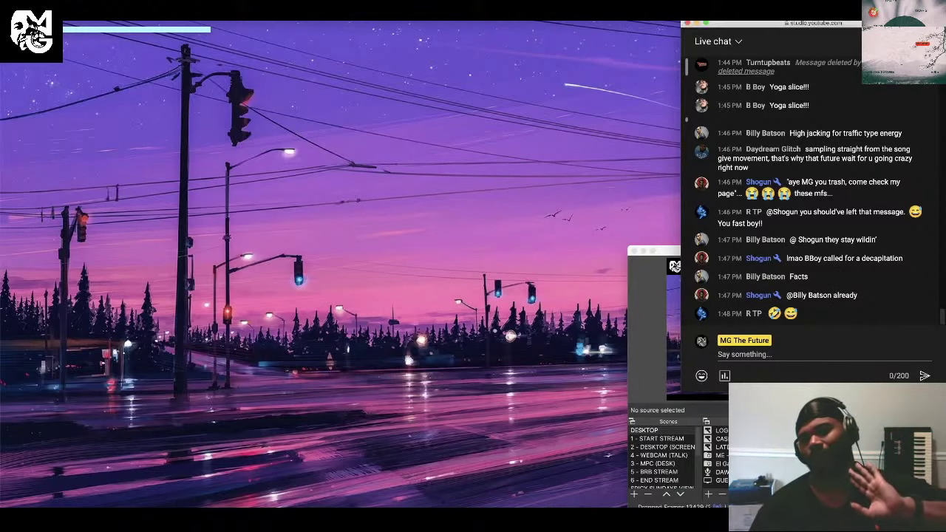
click(436, 183)
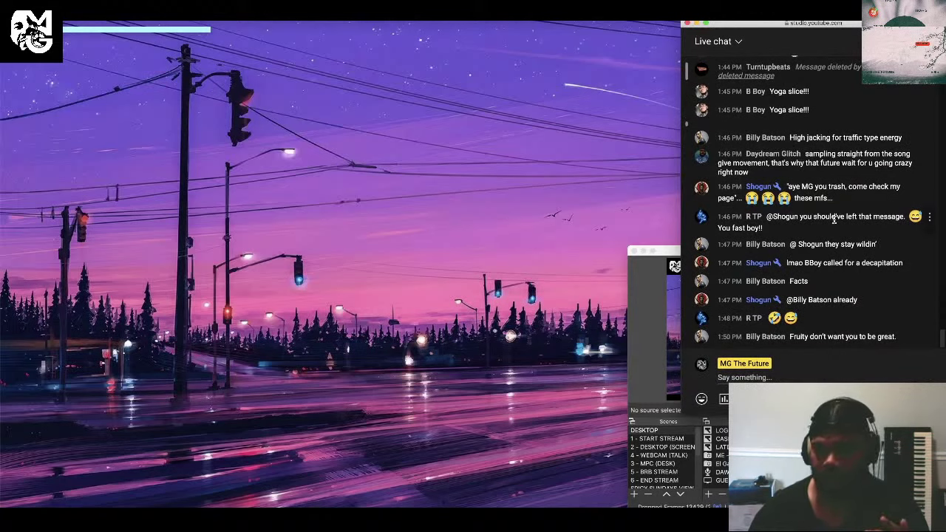
scroll(835, 222, up, 5)
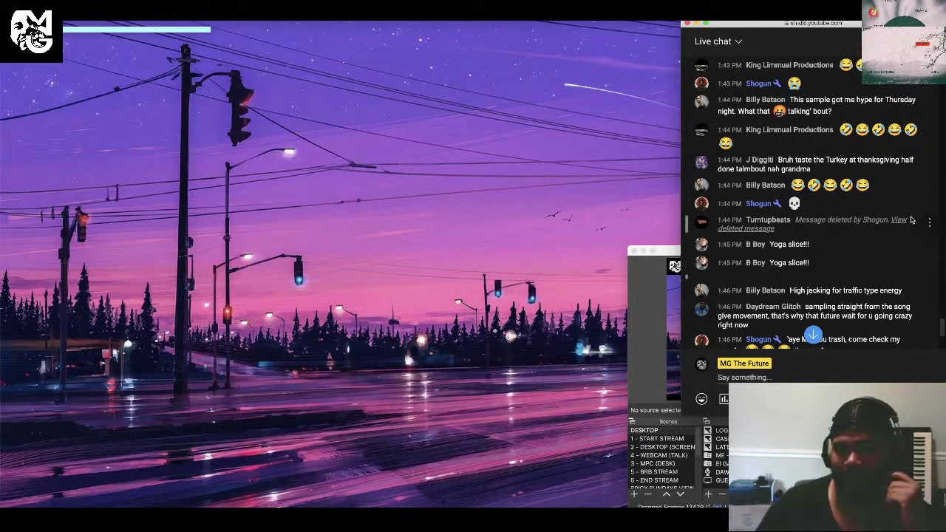
scroll(907, 218, up, 7)
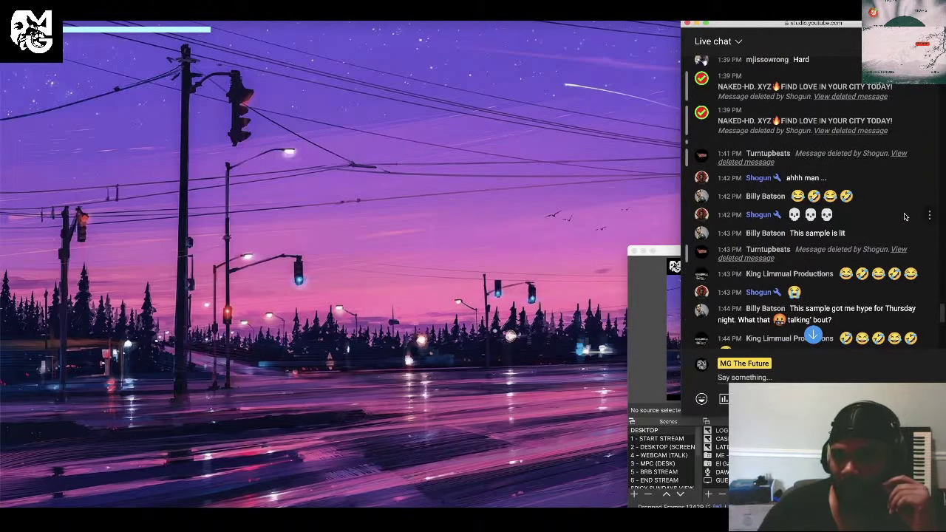
scroll(905, 216, down, 10)
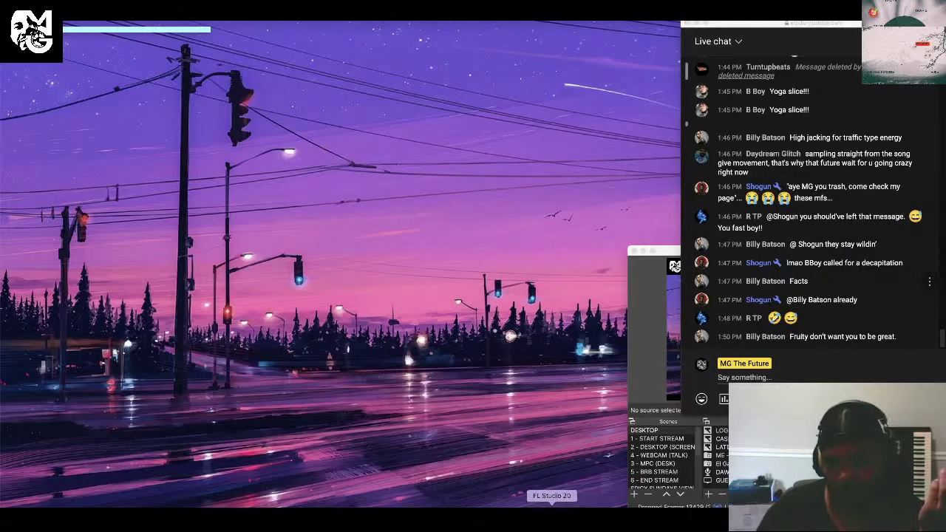
Relaunch FL Studio, place its window beside the live chat, and widen the file browser.
key(super+Tab)
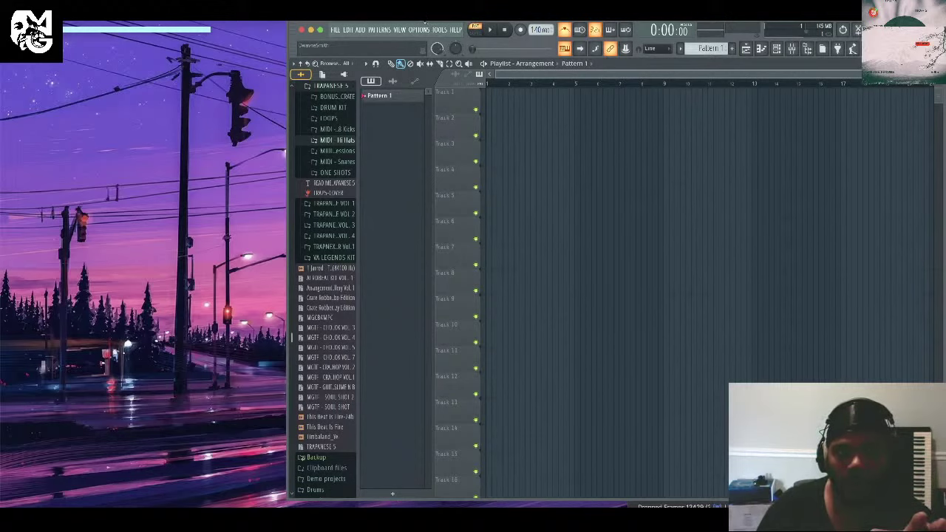
drag(429, 24, 410, 28)
drag(289, 28, 22, 23)
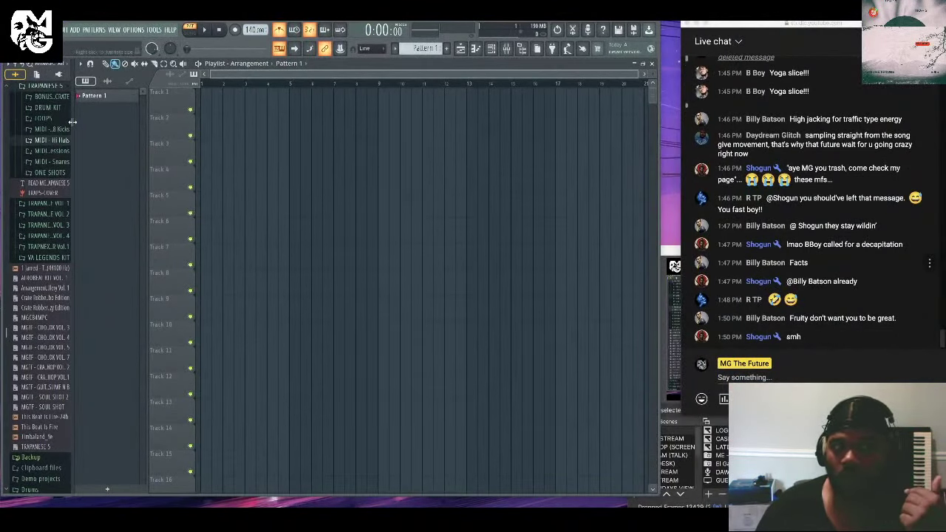
drag(73, 122, 106, 130)
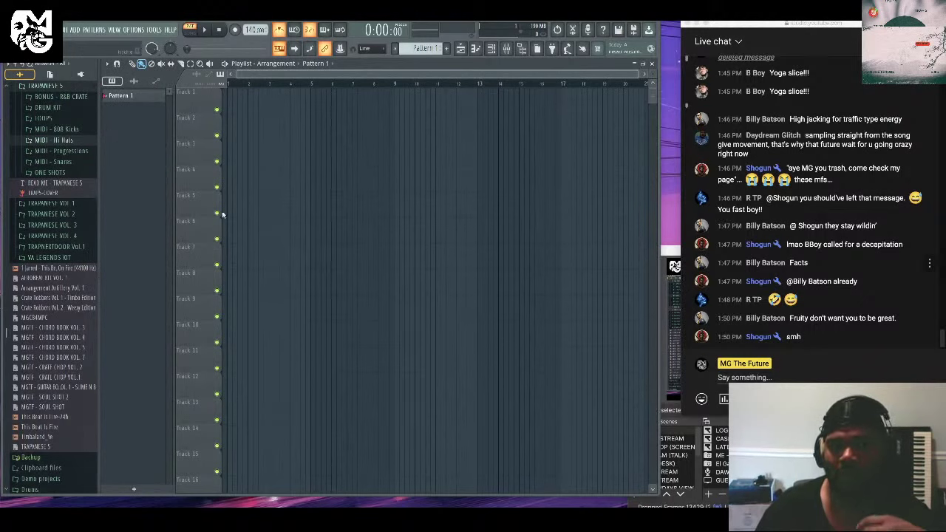
scroll(45, 148, up, 8)
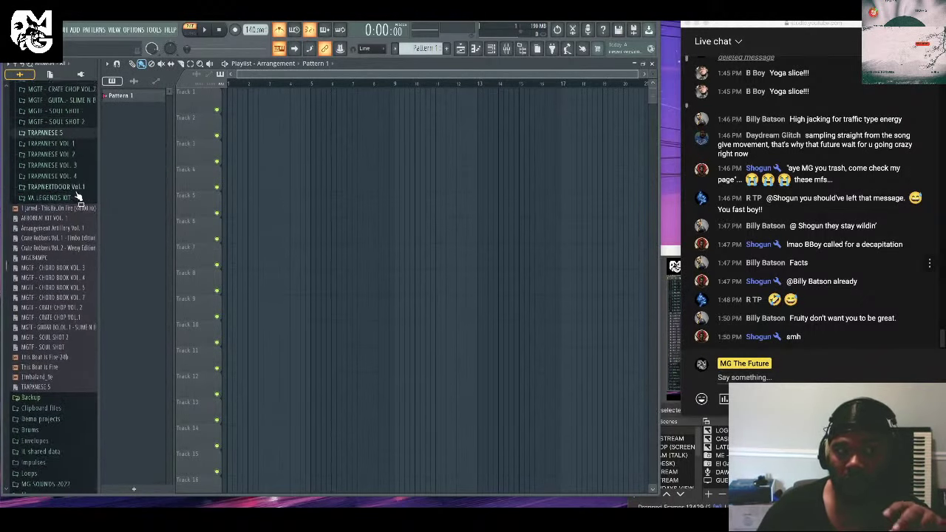
scroll(79, 234, up, 1)
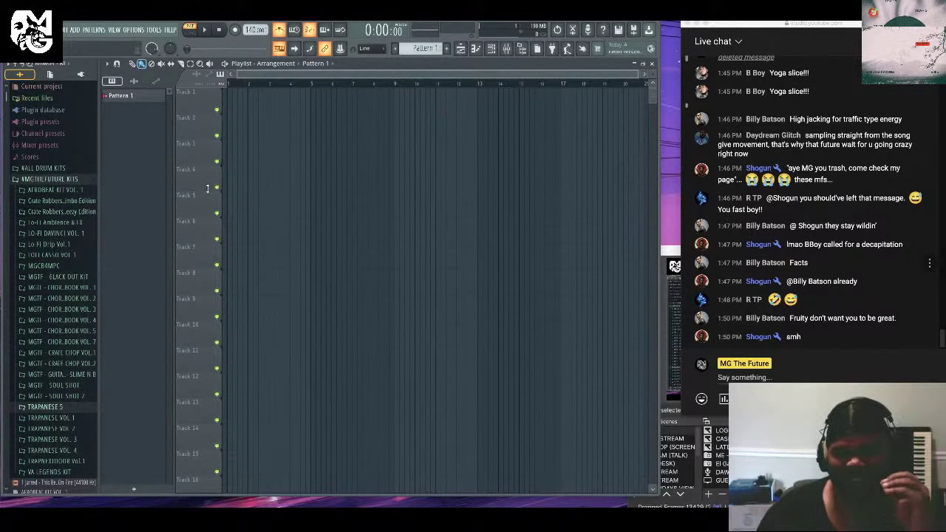
Start opening a project and browse to the 07 July 2022 folder within Catalog (2022).
click(50, 30)
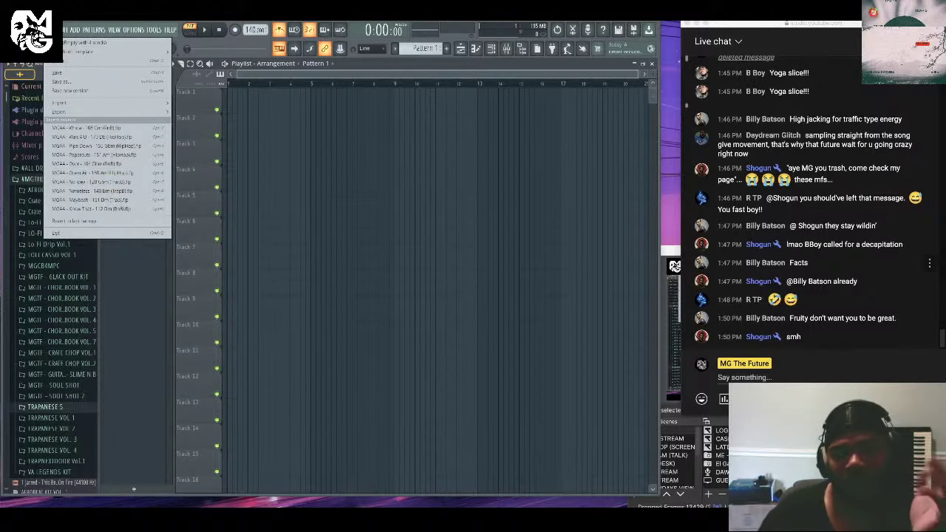
click(70, 62)
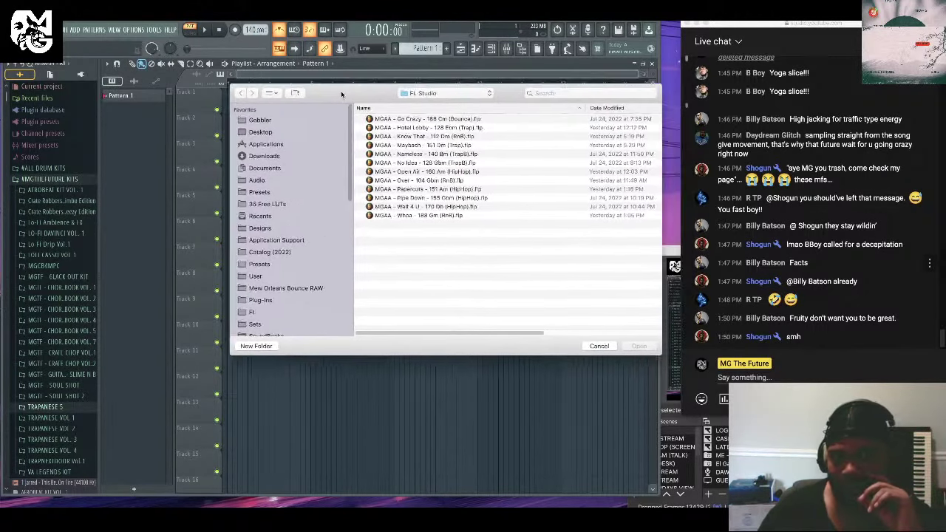
click(213, 153)
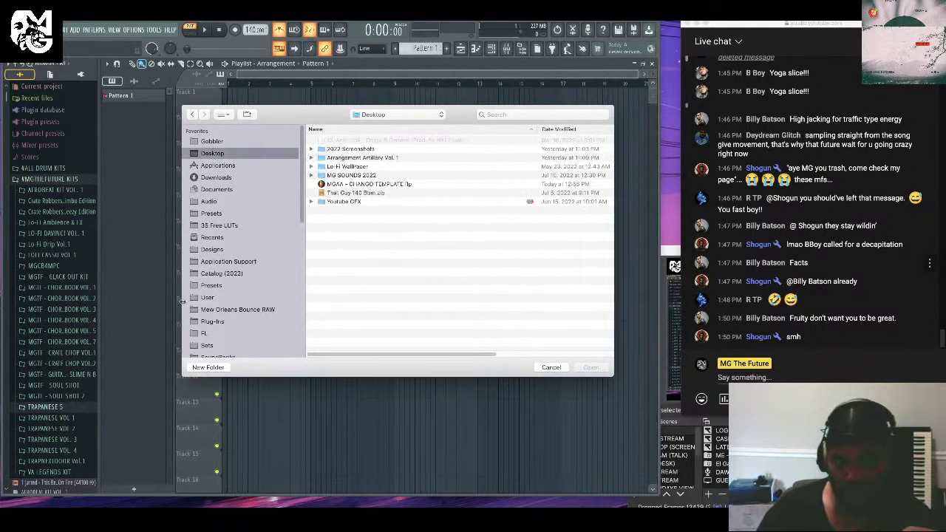
scroll(221, 273, down, 1)
click(221, 267)
double_click(348, 186)
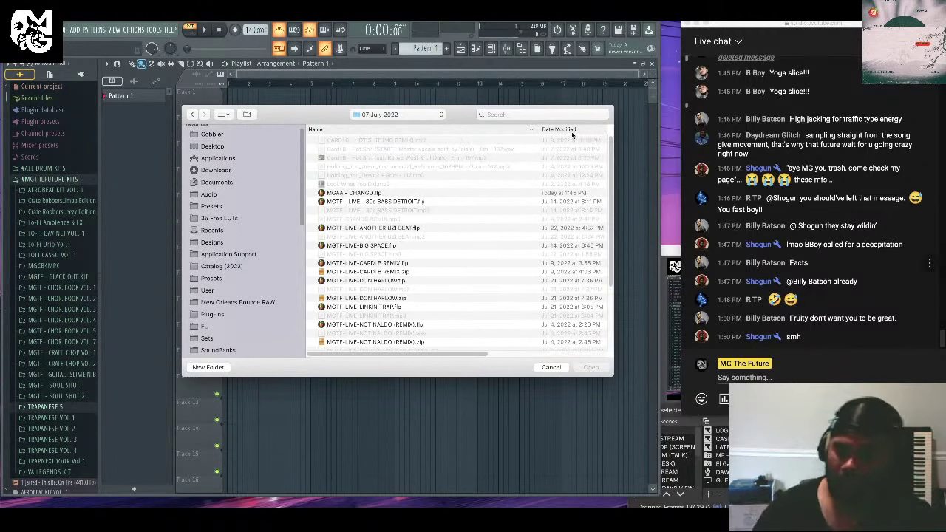
Sort the folder's files by kind in an enlarged file dialog and open MGAA - CHANGO.flp.
drag(475, 115, 403, 96)
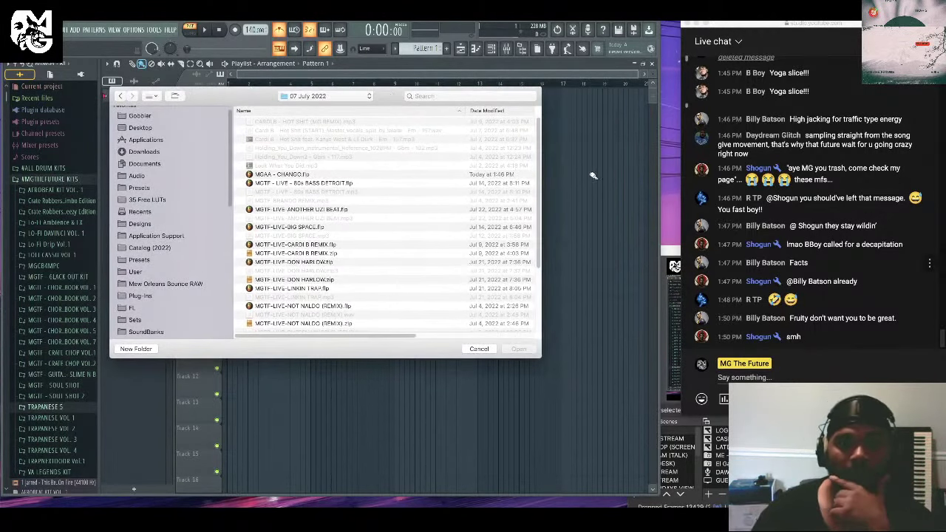
drag(545, 175, 650, 172)
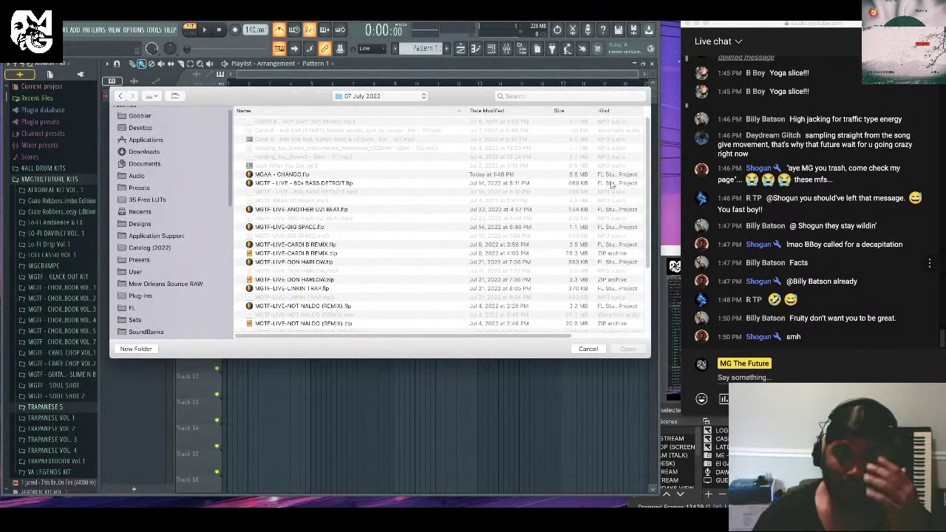
click(623, 112)
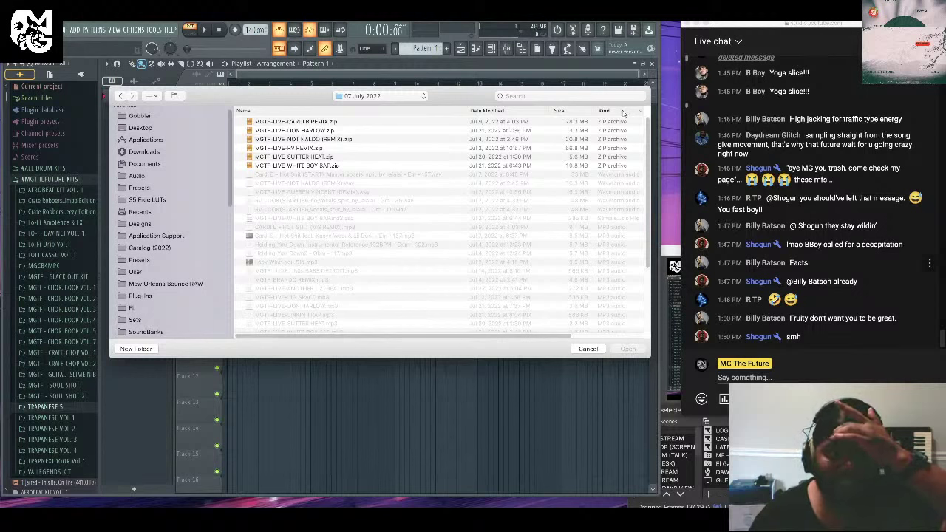
scroll(580, 222, down, 5)
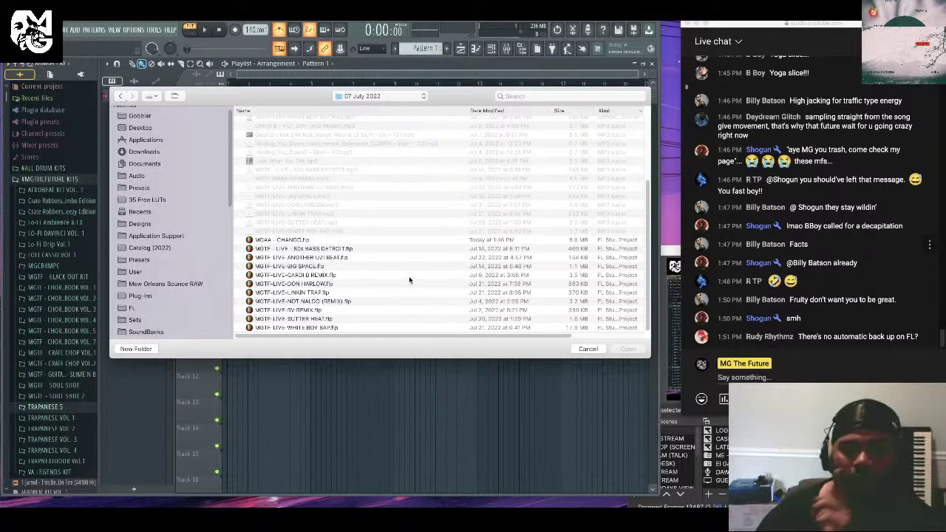
click(303, 240)
click(625, 348)
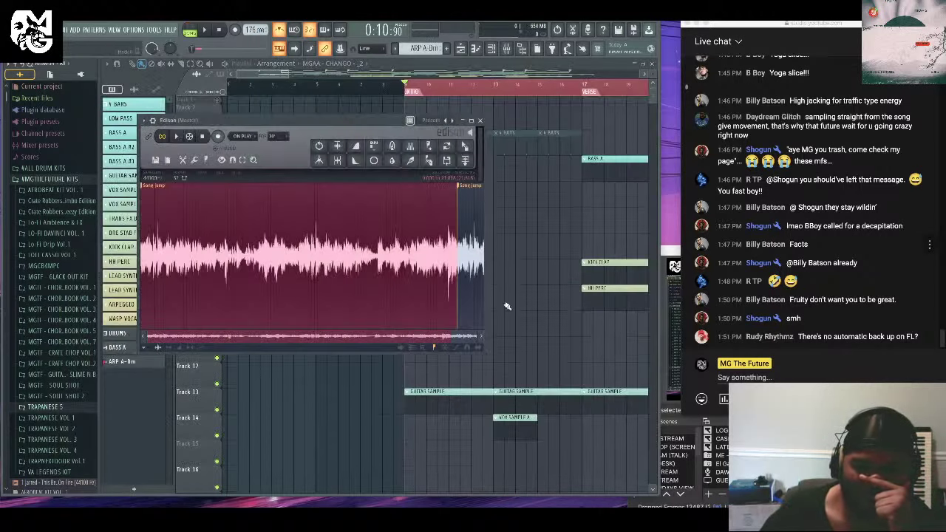
Close the Edison window and review the reopened arrangement's tracks for the drums, arpeggio, vocal sample and bass.
click(479, 120)
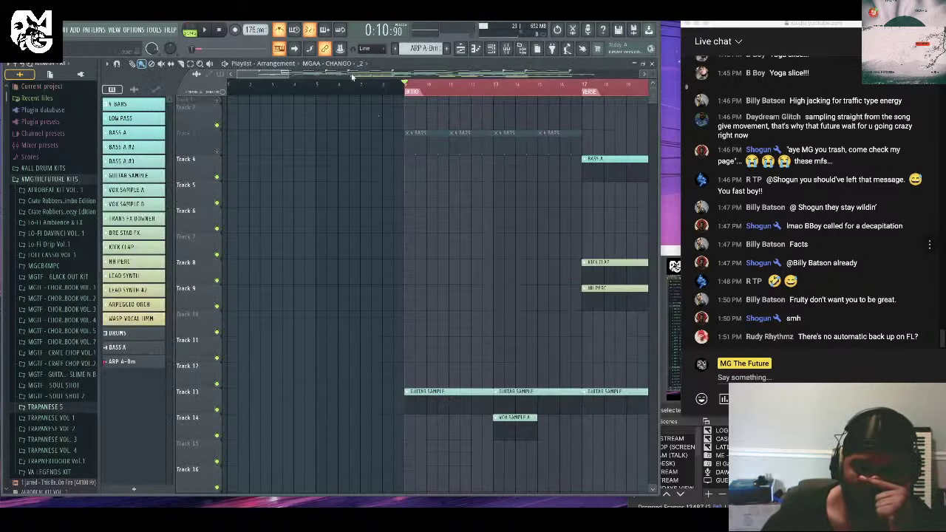
scroll(288, 80, down, 4)
scroll(388, 246, down, 4)
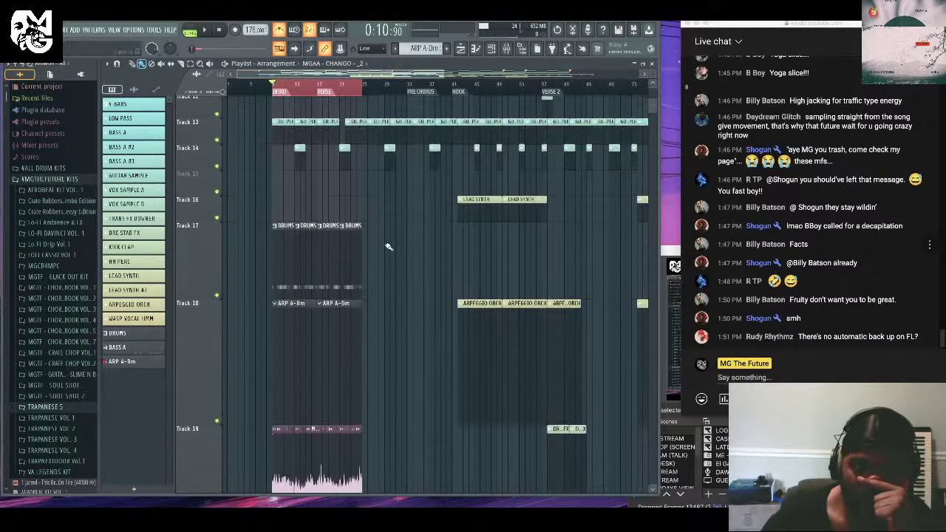
scroll(387, 246, down, 5)
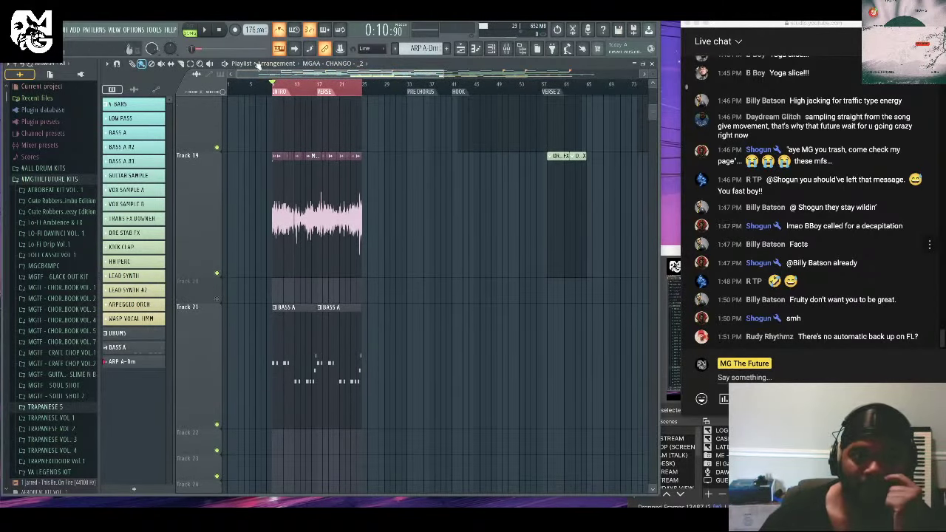
Play back the looped intro and verse and review the arpeggio, vocal sample and bass tracks in the playlist.
click(205, 30)
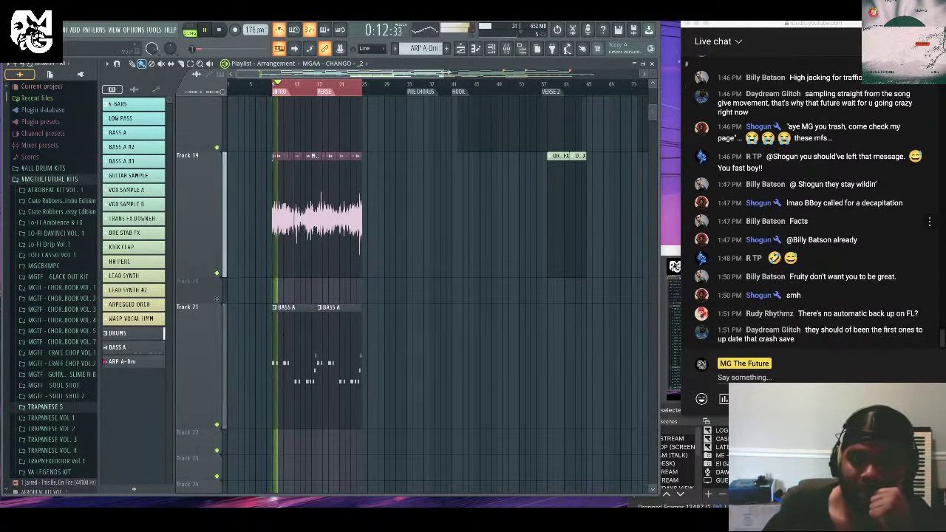
scroll(307, 74, up, 3)
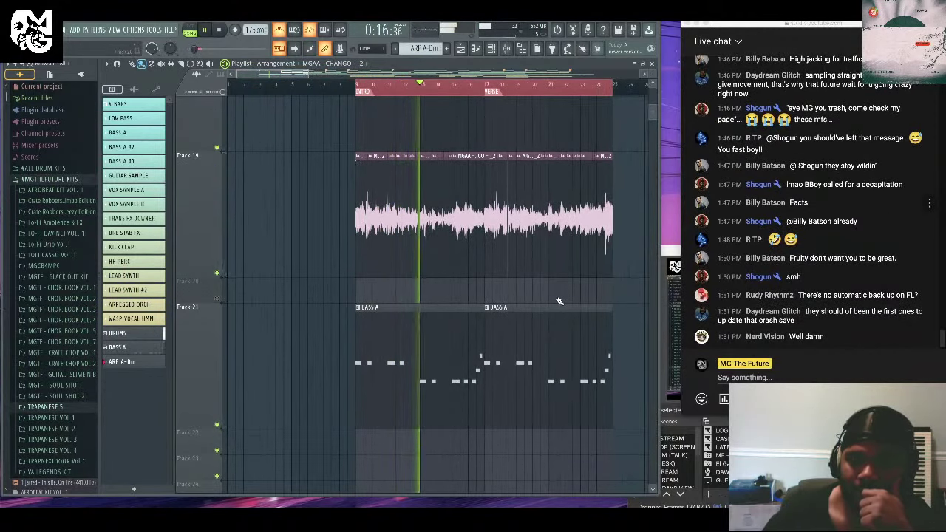
scroll(559, 301, down, 2)
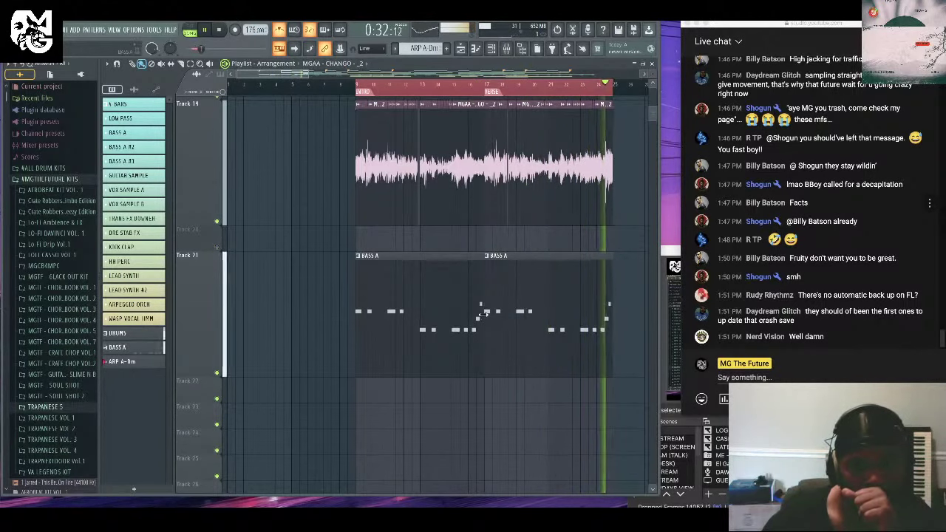
scroll(473, 237, up, 2)
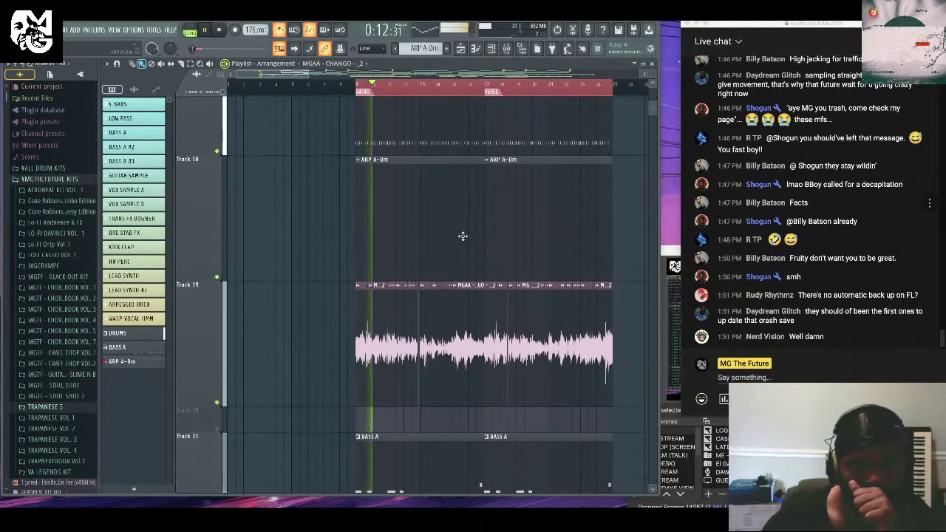
scroll(463, 235, down, 1)
scroll(436, 236, up, 1)
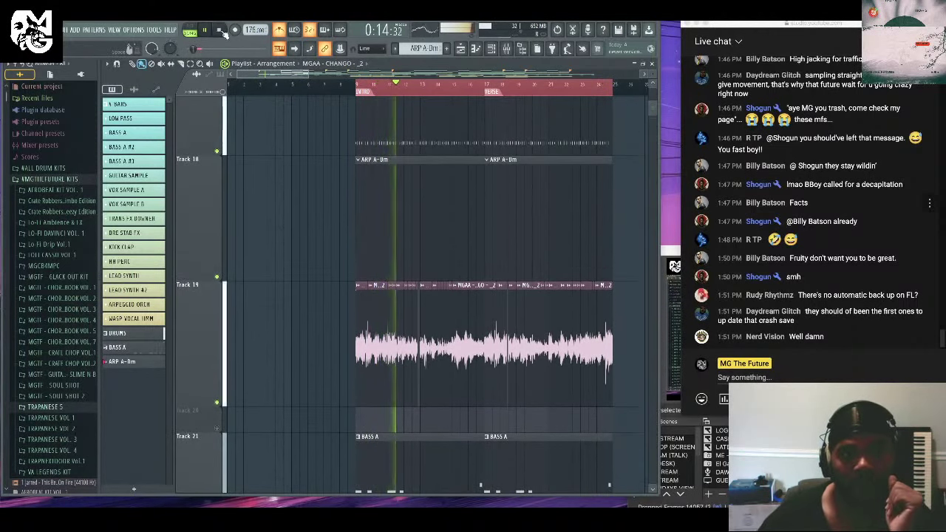
key(space)
Select the ARP A-Dm pattern and insert a Kontakt instrument at the Repro-1 channel in the channel rack.
click(398, 159)
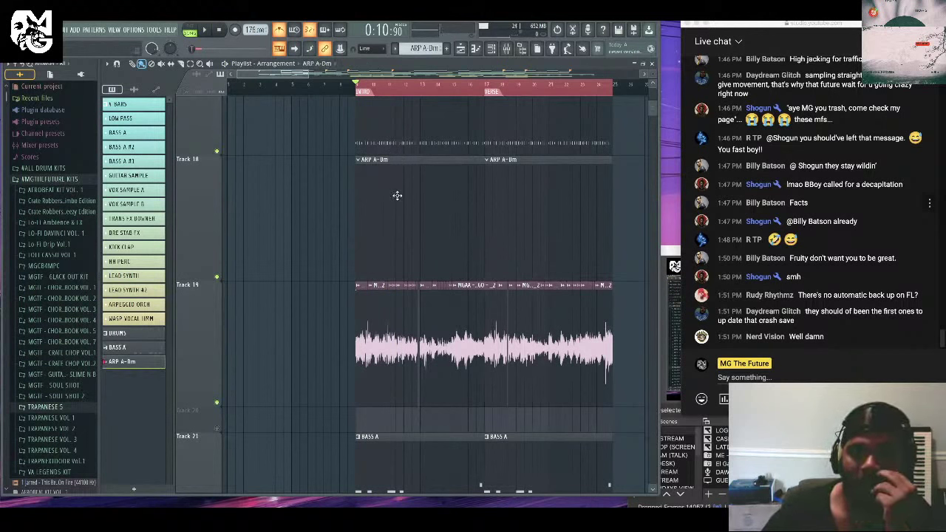
click(491, 48)
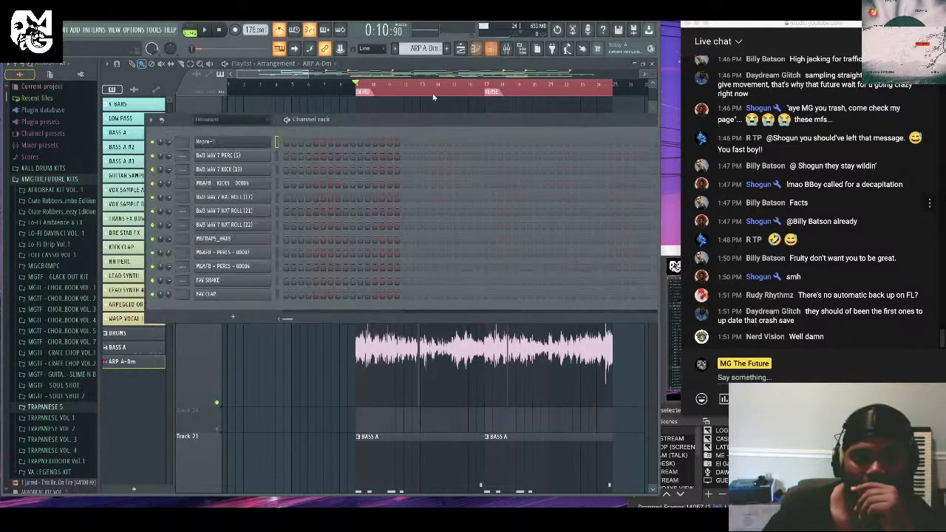
right_click(232, 141)
key(Escape)
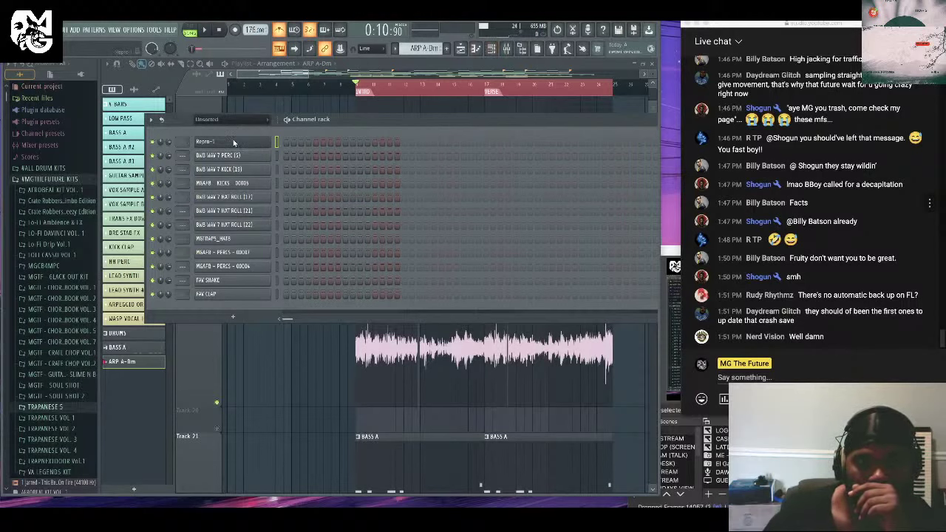
right_click(233, 141)
mouse_move(331, 210)
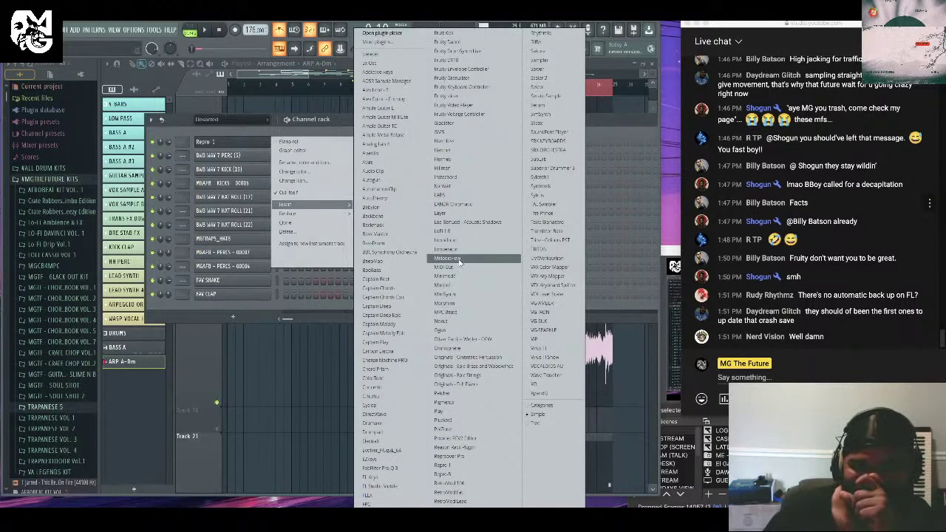
click(471, 187)
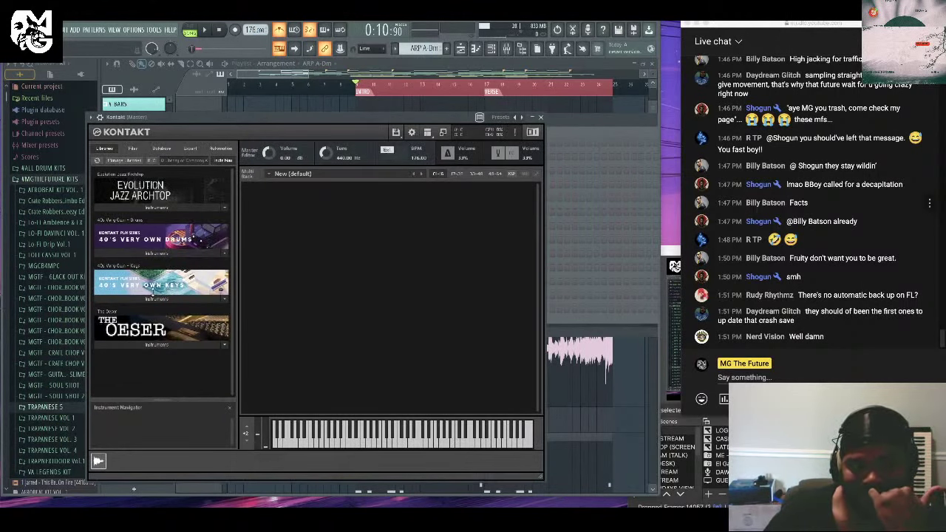
Load the 40's Very Own Keys instrument in Kontakt and choose its Endless pad snapshot.
click(158, 298)
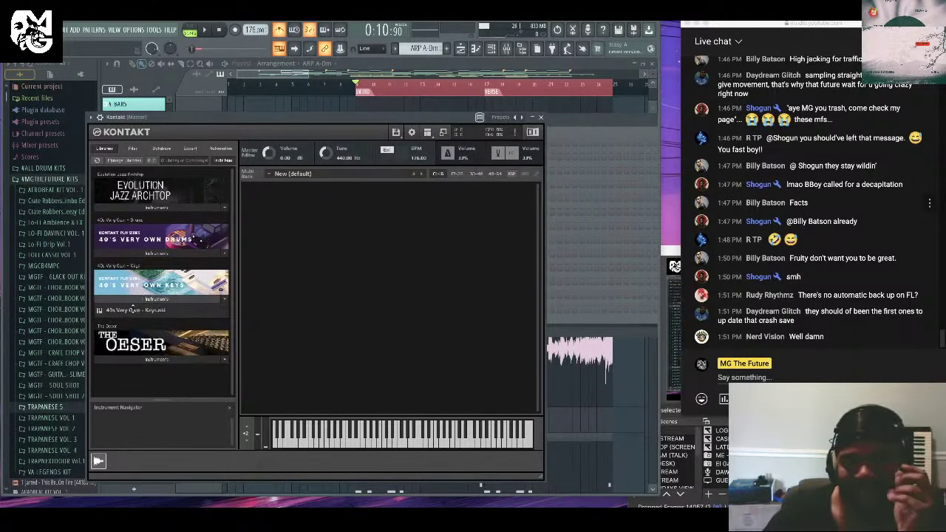
double_click(133, 309)
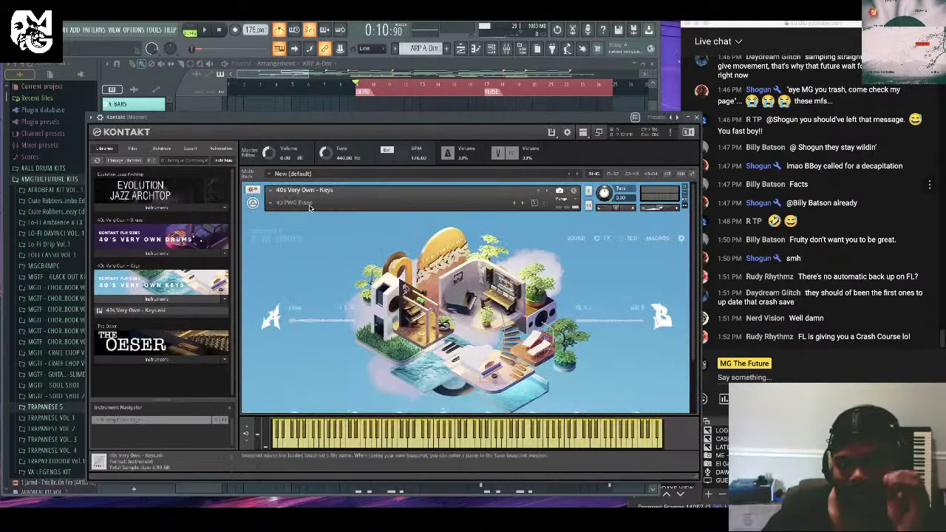
click(270, 203)
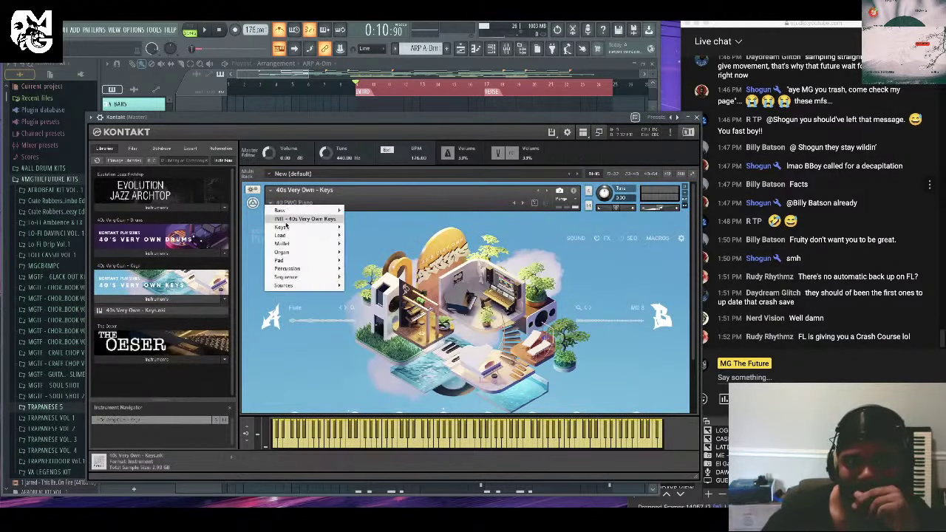
mouse_move(334, 230)
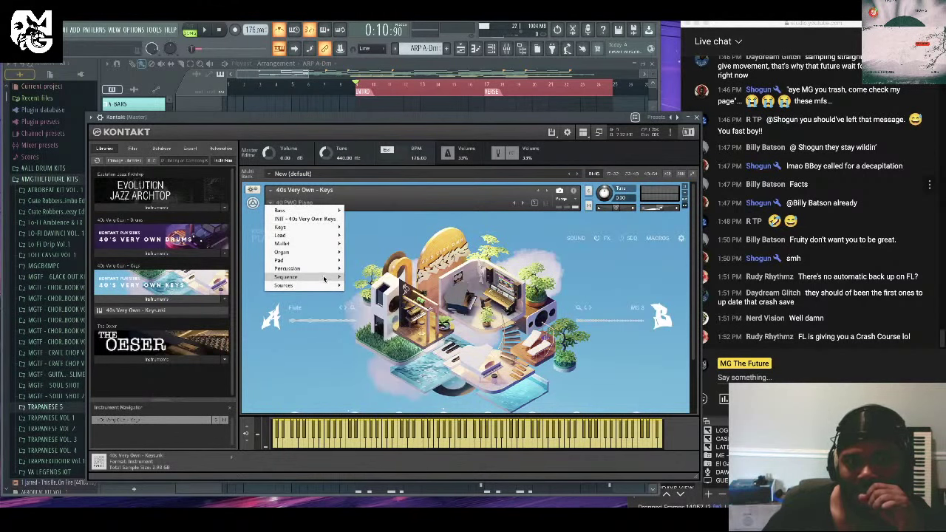
mouse_move(323, 278)
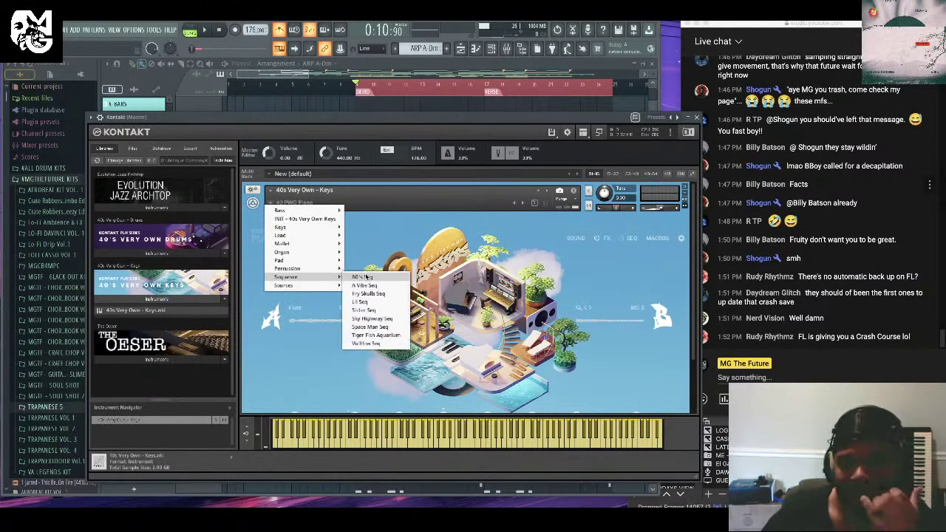
mouse_move(323, 261)
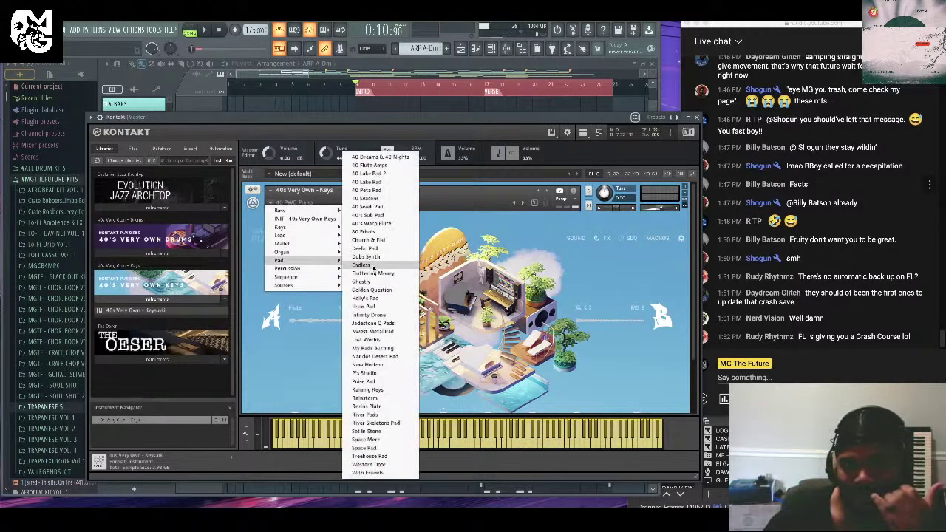
click(550, 269)
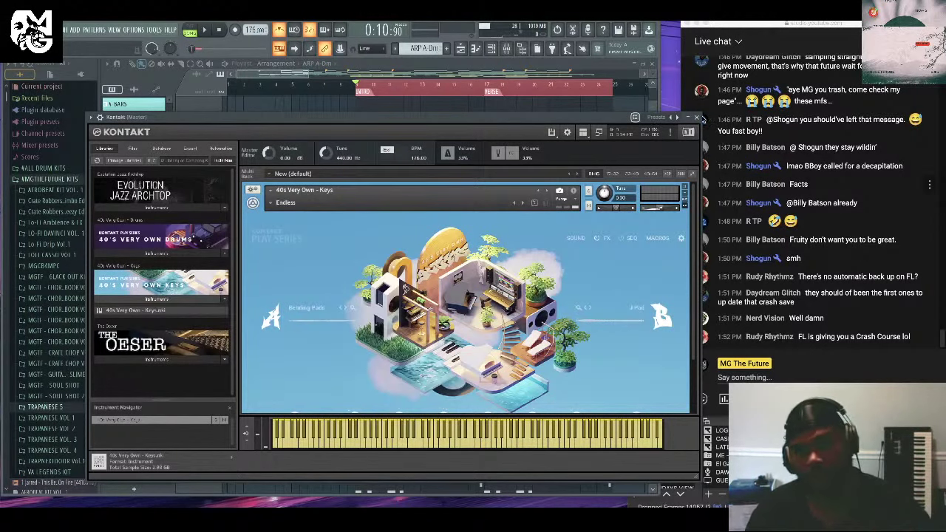
Close the Kontakt window, open the channel's piano roll and set the scale highlighting root to D.
click(695, 116)
right_click(262, 146)
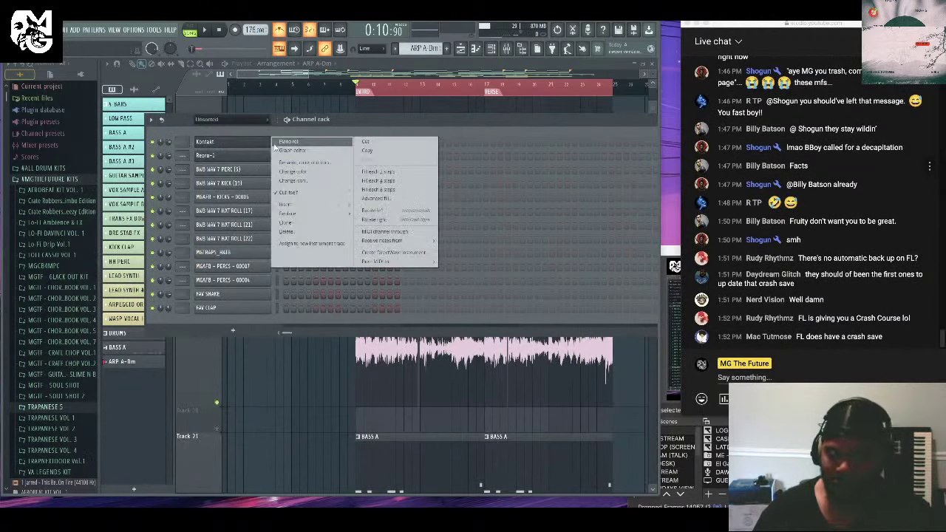
click(296, 145)
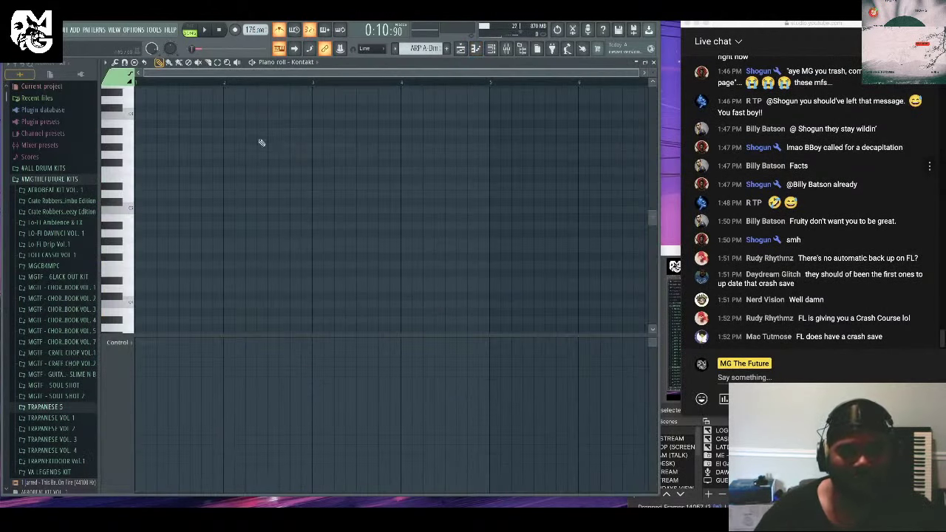
click(106, 62)
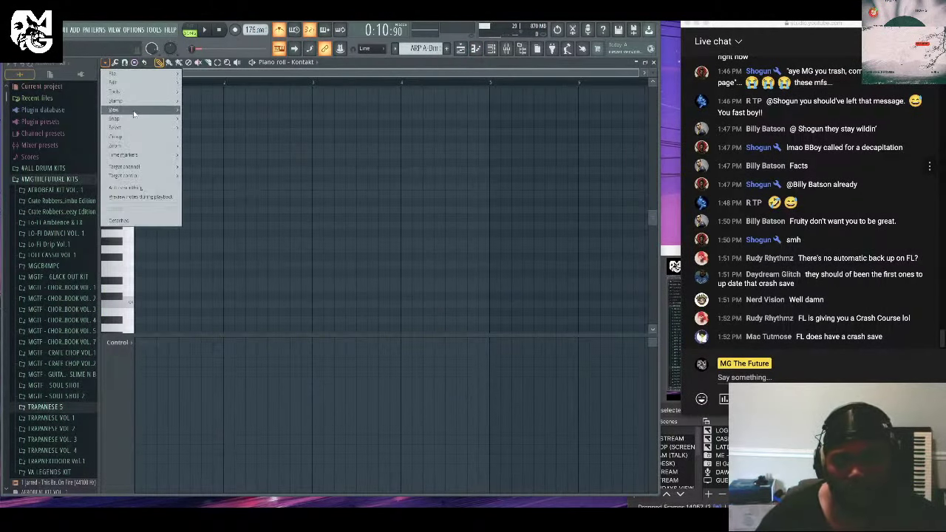
mouse_move(143, 112)
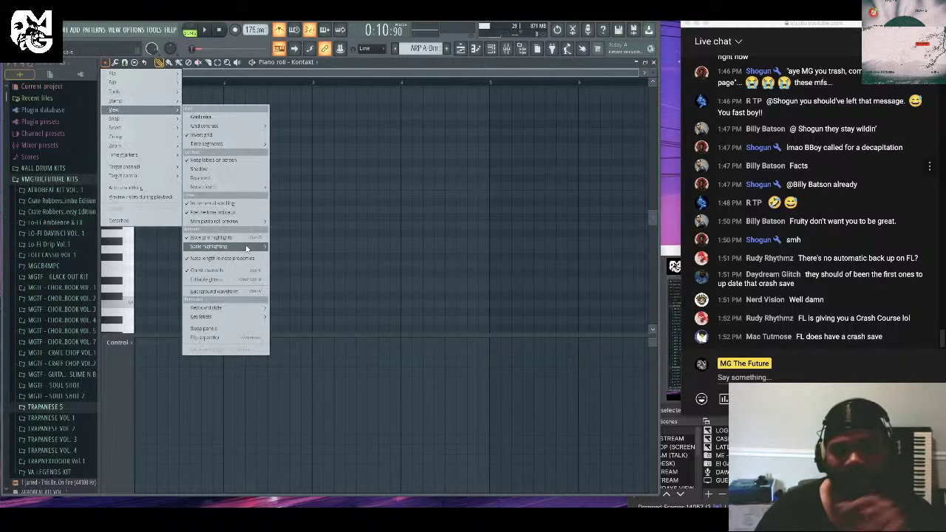
mouse_move(249, 247)
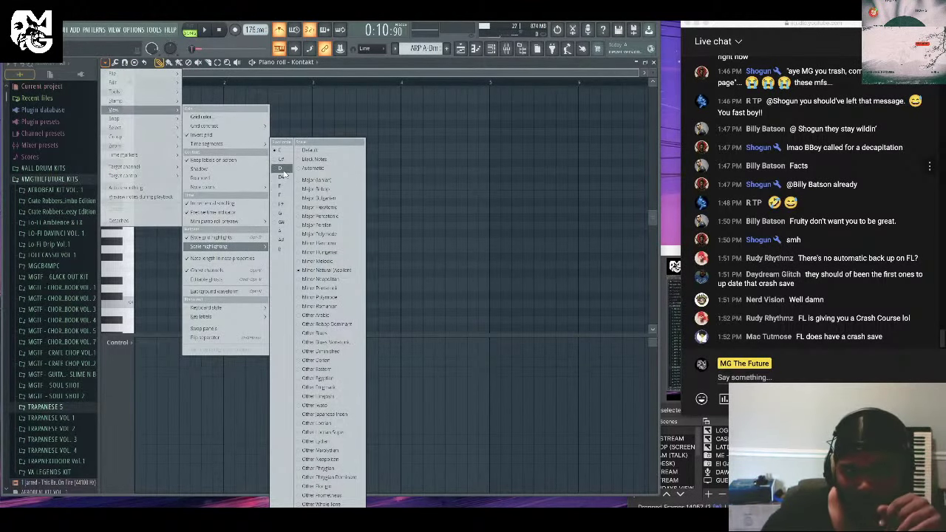
click(528, 230)
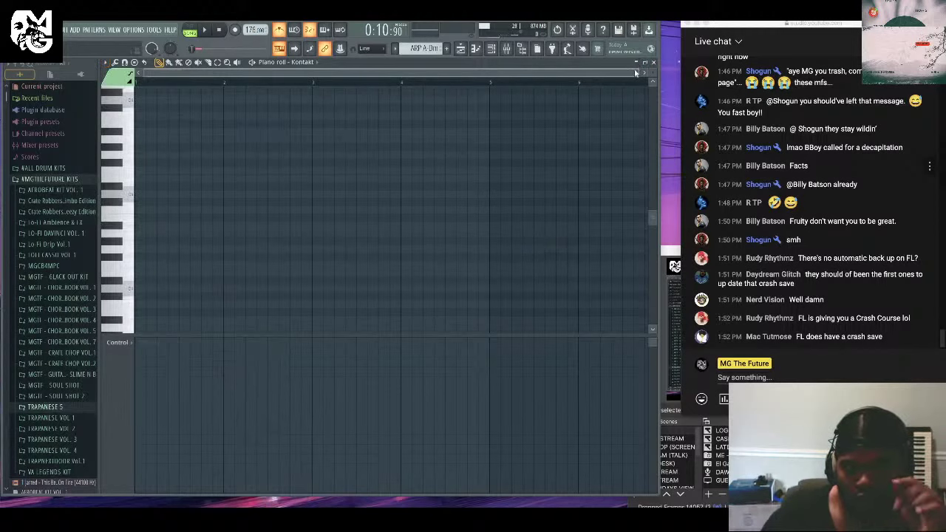
Draw a D note at the start of bar 1, stretch it to three beats, and check it during playback.
drag(633, 72, 444, 73)
drag(145, 287, 199, 291)
key(space)
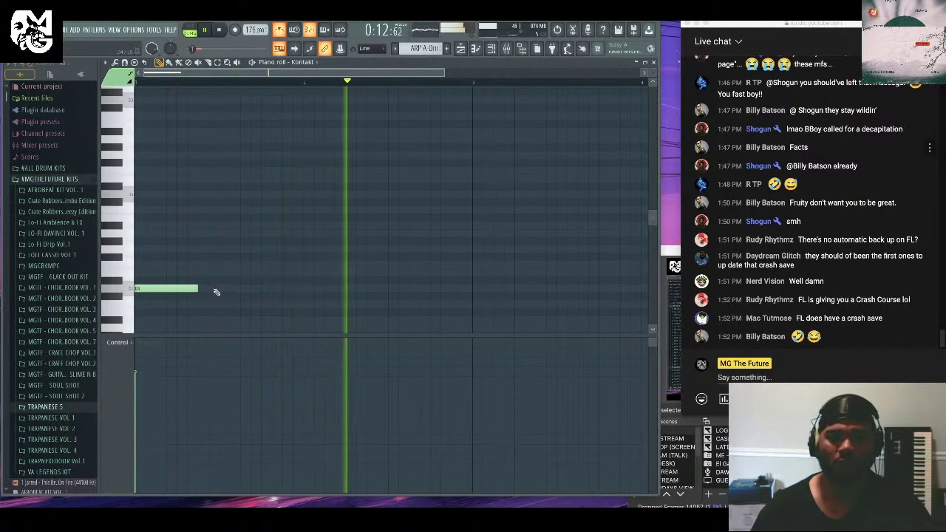
drag(198, 289, 262, 291)
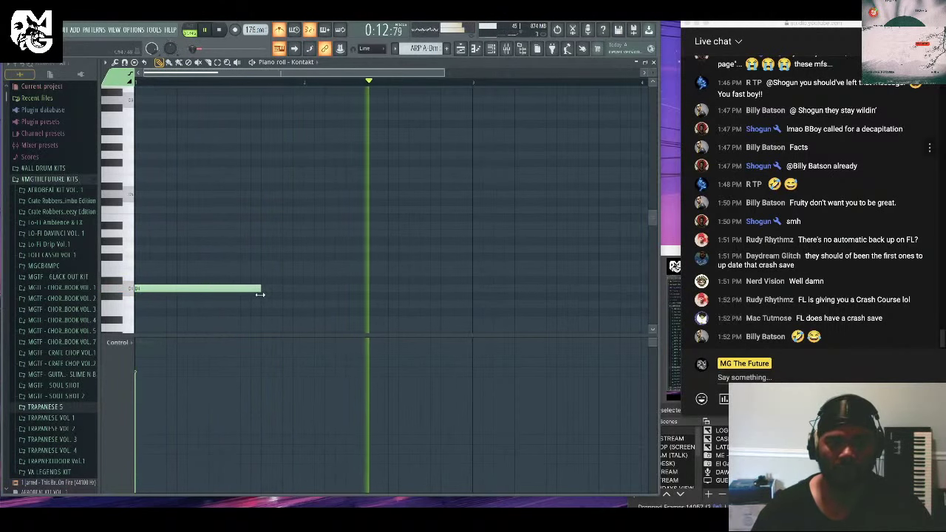
key(space)
Complete the D minor chord by stacking F and A above the root and adding a D an octave below.
click(167, 272)
drag(166, 264, 135, 262)
right_click(207, 266)
click(198, 249)
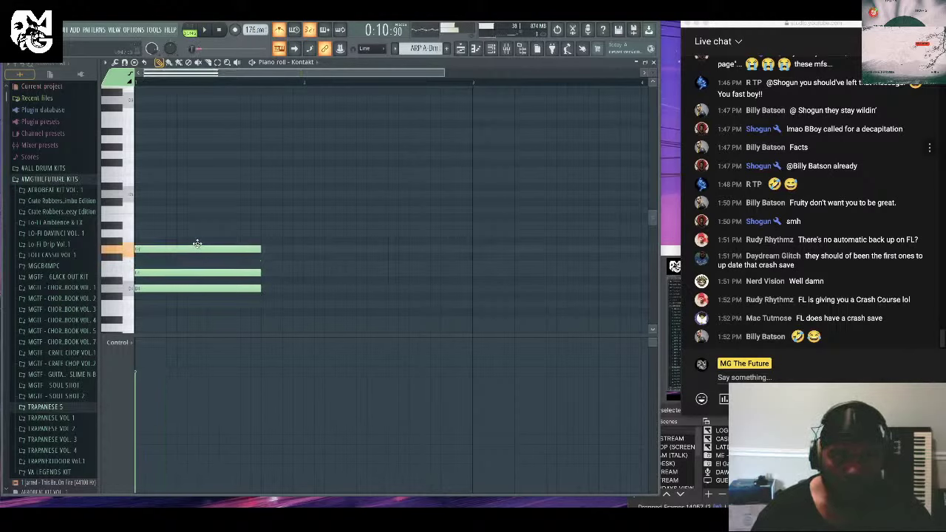
drag(186, 272, 207, 230)
scroll(299, 226, down, 4)
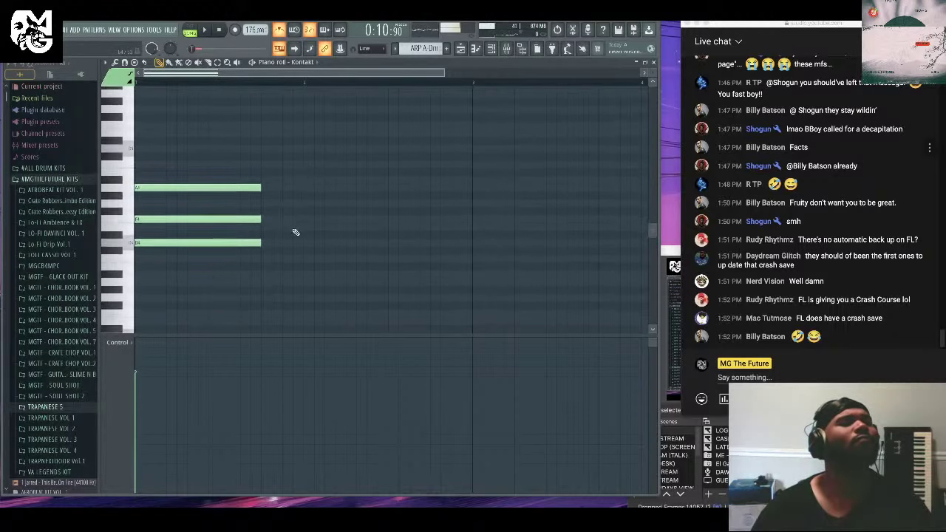
scroll(240, 253, down, 1)
mouse_move(170, 290)
mouse_down()
mouse_move(181, 288)
mouse_move(170, 288)
mouse_up()
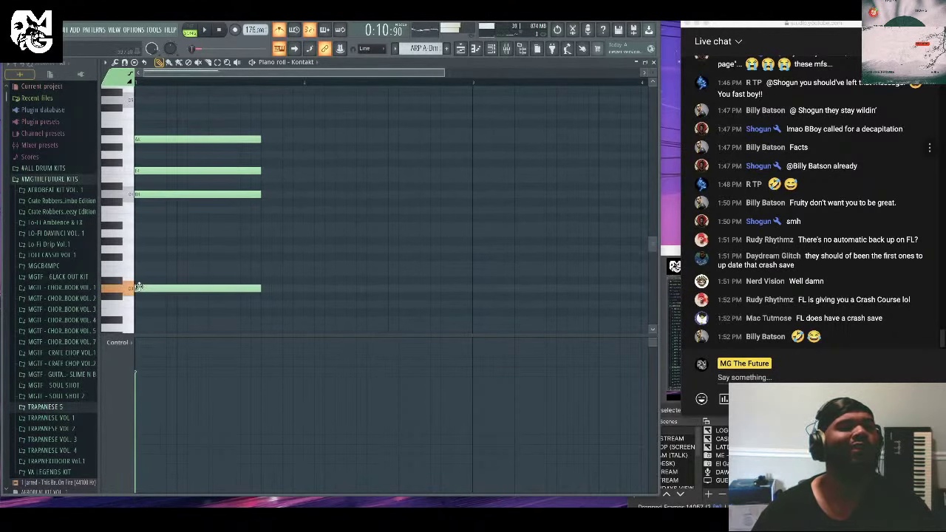
Duplicate the whole chord, place the copy directly after the first and extend it to the start of bar 3.
drag(336, 122, 158, 307)
key(ctrl+b)
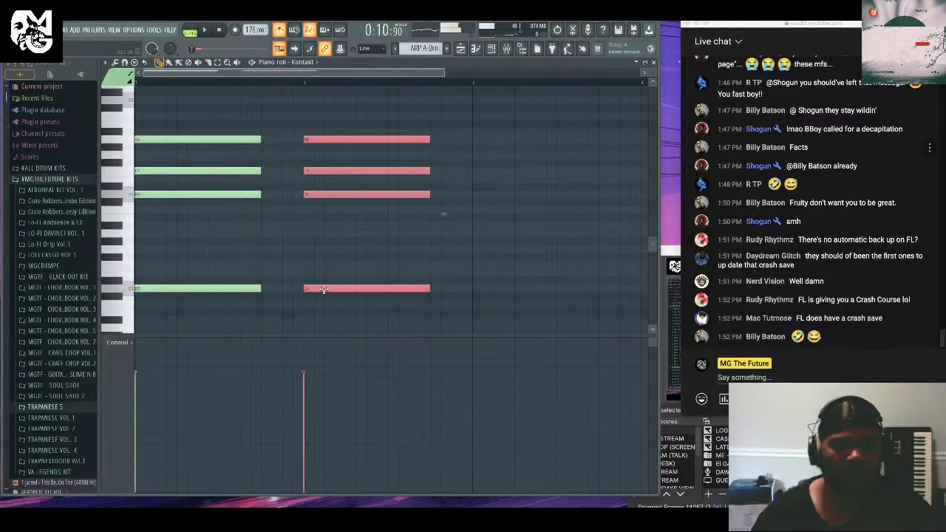
drag(322, 289, 280, 289)
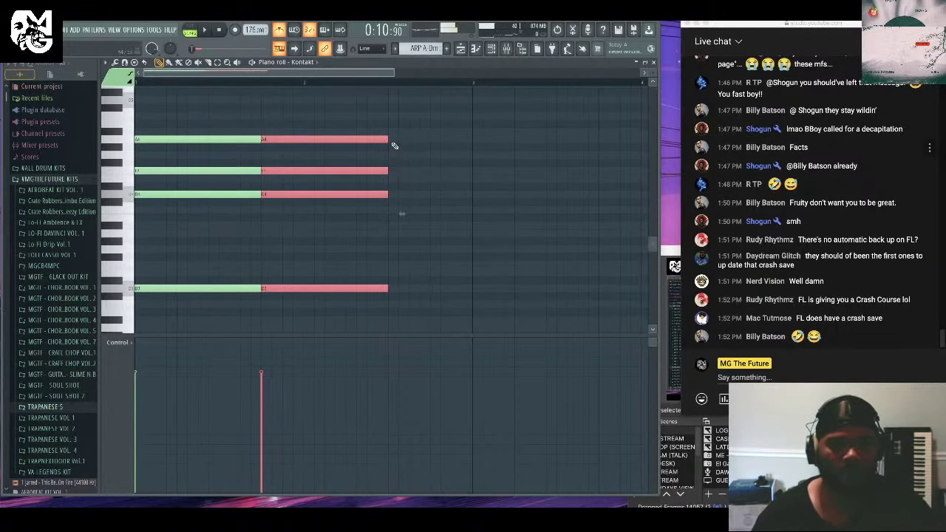
drag(390, 141, 470, 143)
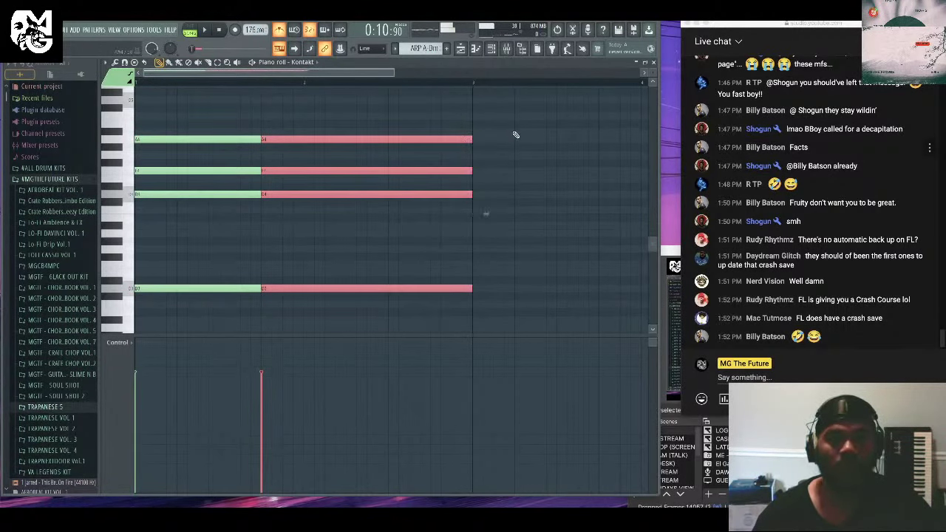
Duplicate the two-bar pair of D minor chords into bars 3 and 4.
key(ctrl+a)
drag(302, 288, 334, 289)
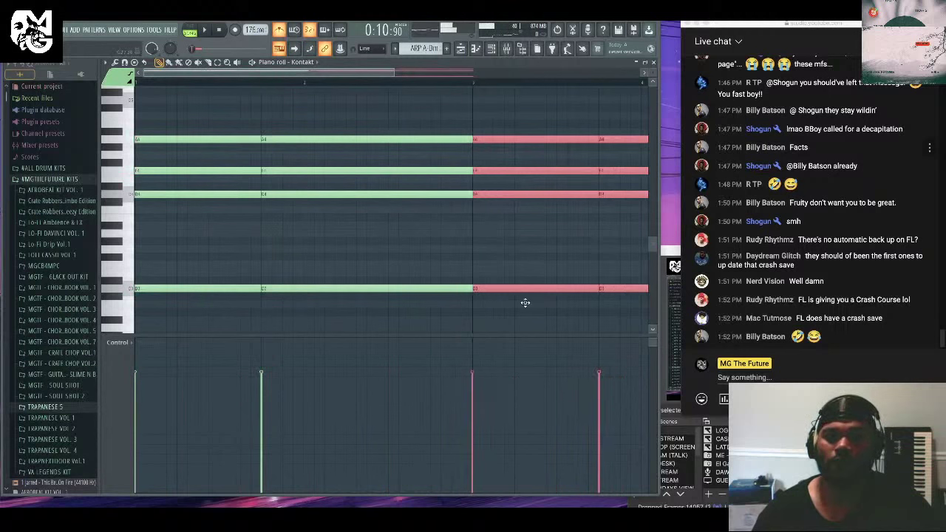
drag(333, 74, 382, 211)
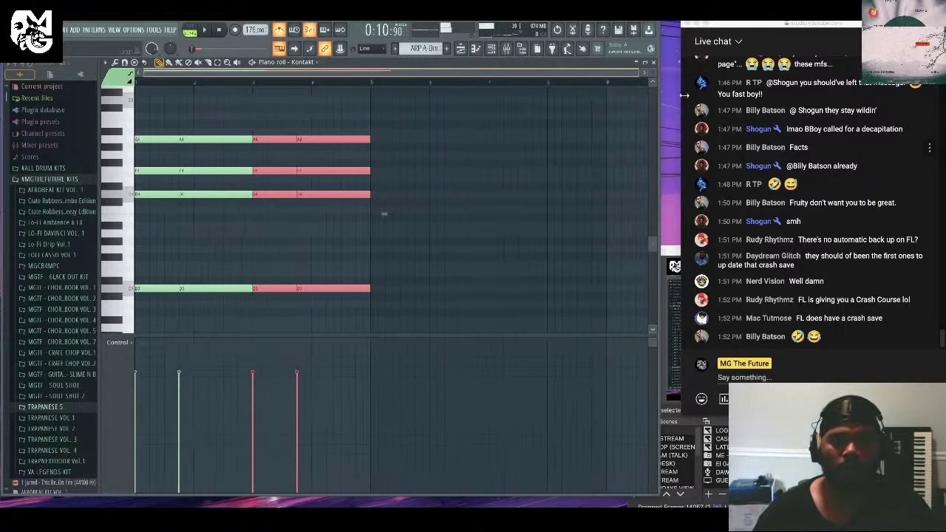
Copy the four-bar D minor phrase to bars 5 to 8 during playback and transpose the copy up seven semitones to A minor.
key(space)
drag(449, 120, 251, 299)
key(ctrl+b)
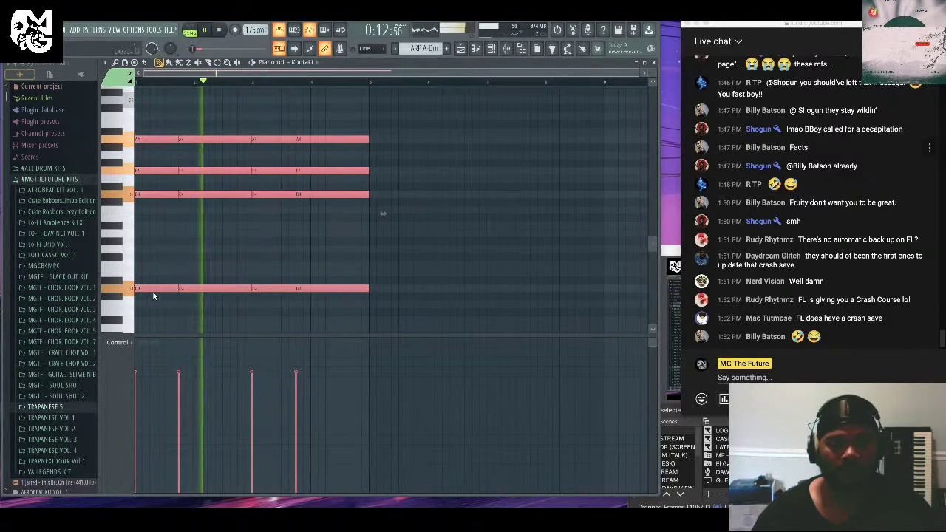
key(ctrl+b)
mouse_move(387, 251)
mouse_down()
mouse_move(388, 218)
mouse_move(379, 224)
mouse_move(387, 235)
mouse_up()
scroll(432, 280, up, 3)
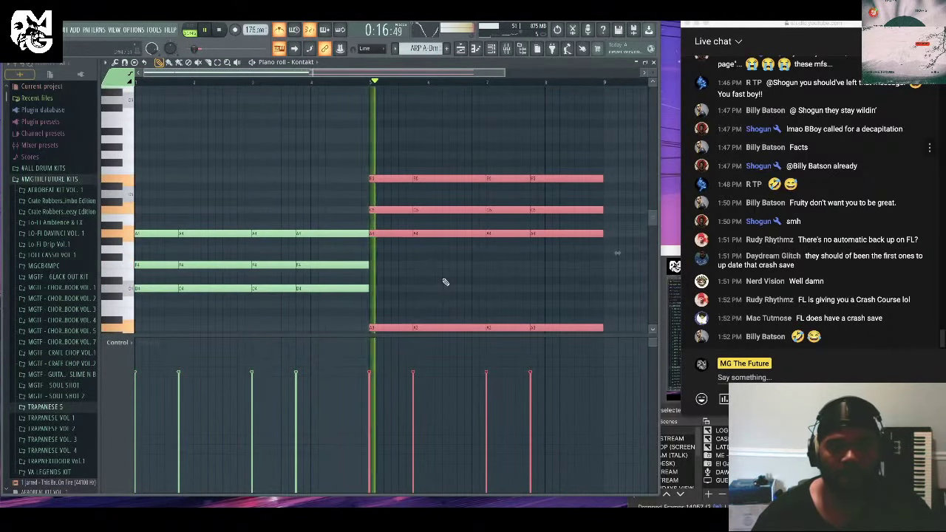
Transpose the top E notes of the A minor chords in bars 5 to 8 down one octave.
drag(628, 122, 359, 131)
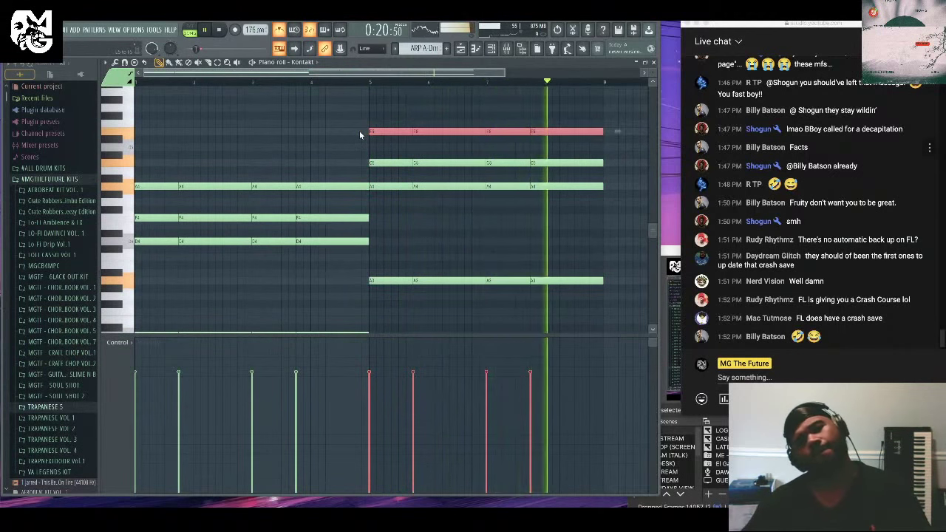
key(ctrl+Down)
click(359, 134)
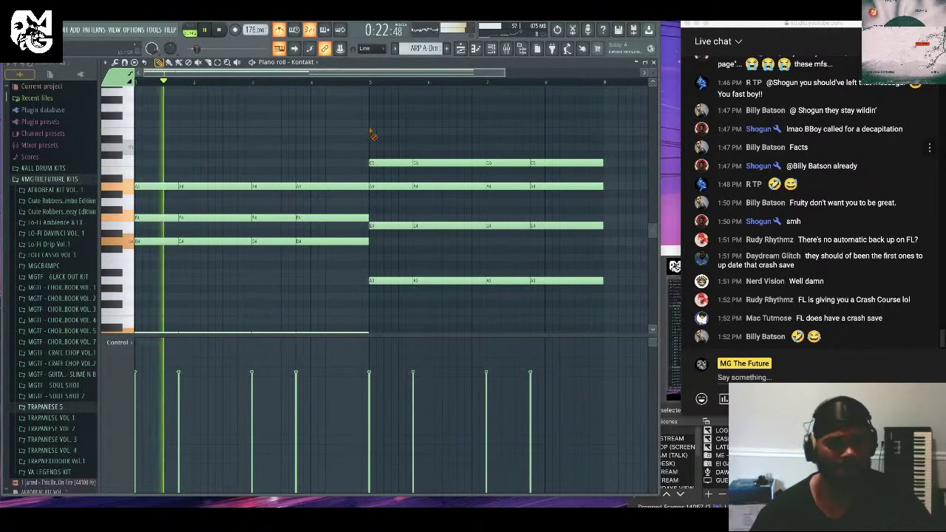
Select the entire eight-bar Kontakt chord progression and transpose it up one octave.
key(F6)
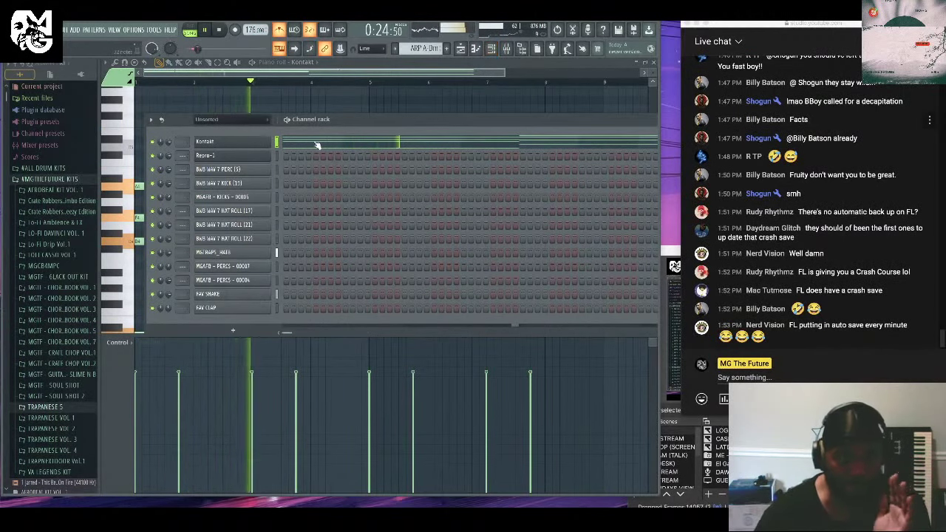
key(F5)
click(316, 144)
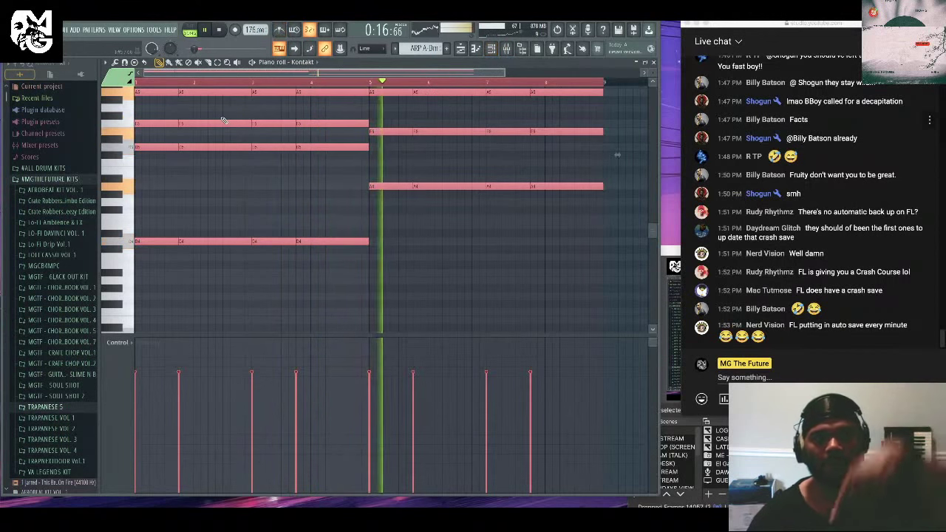
key(alt+f)
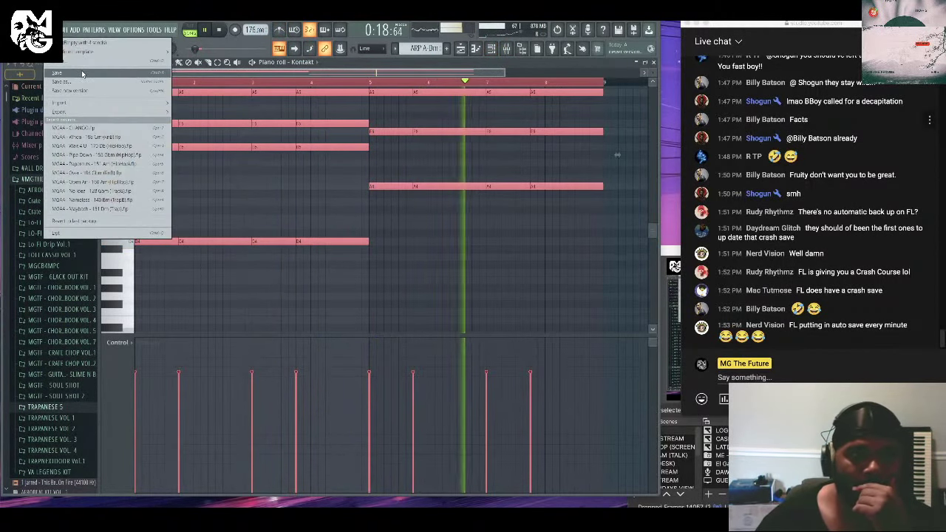
key(Escape)
Load the Holly's Pad snapshot in the Kontakt 40's Very Own Keys instrument and close the plugin window.
key(F9)
key(F6)
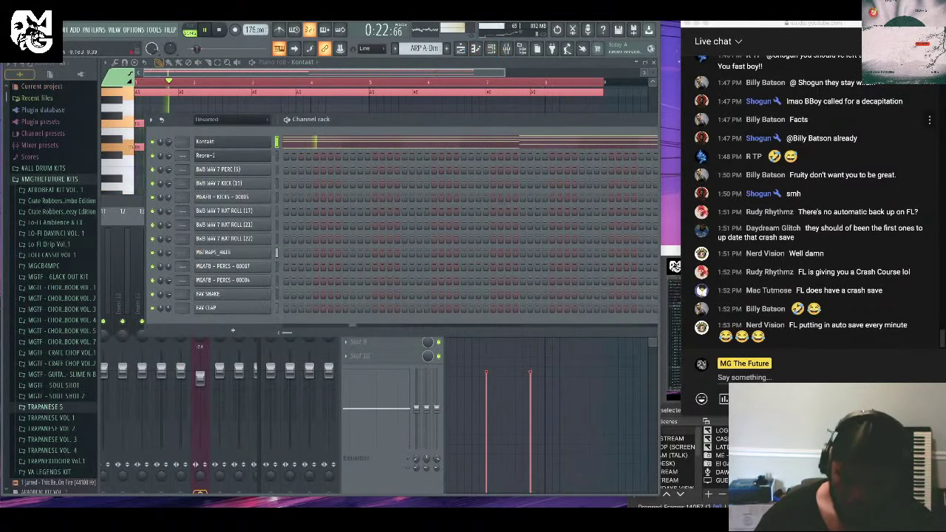
click(218, 141)
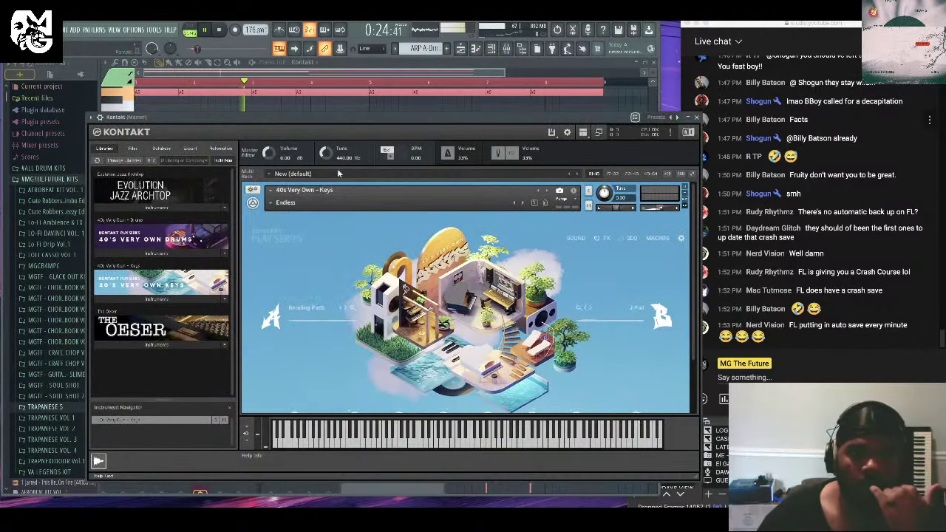
click(279, 204)
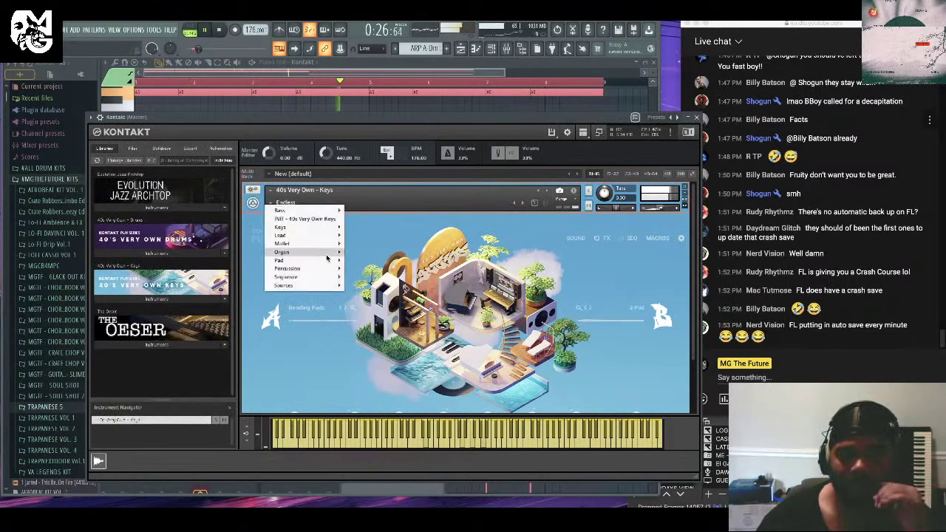
mouse_move(335, 264)
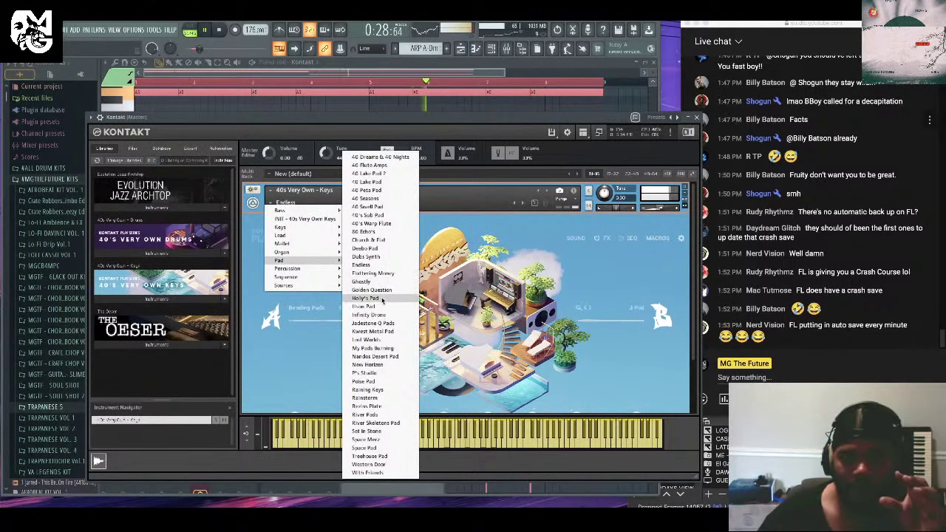
click(365, 298)
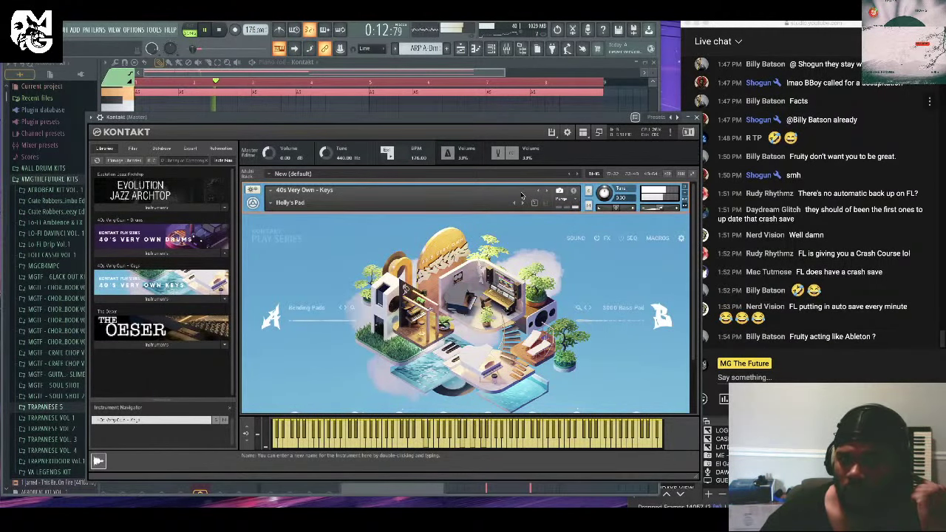
drag(535, 120, 538, 230)
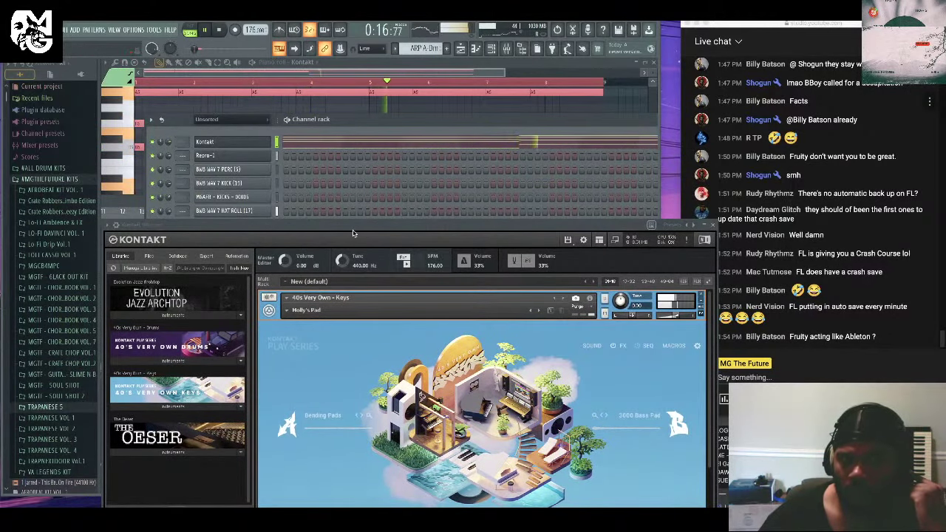
drag(352, 233, 305, 116)
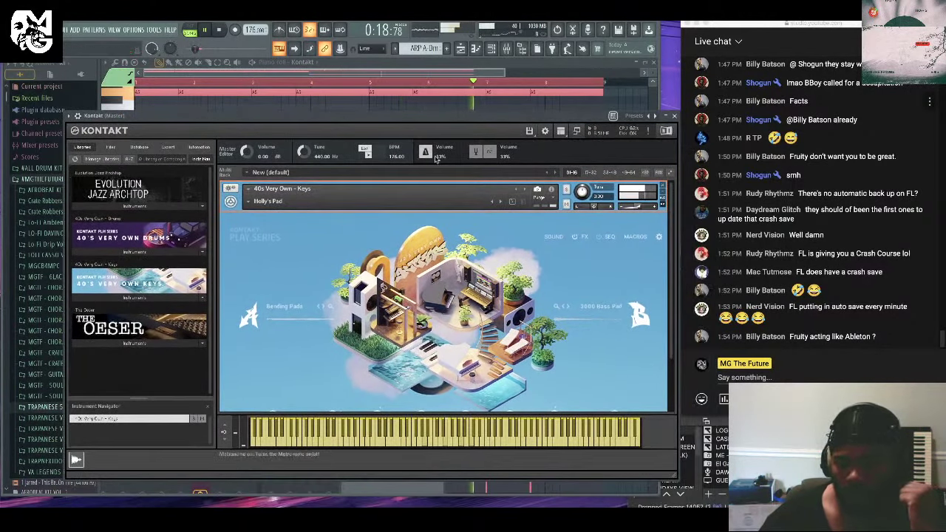
click(674, 116)
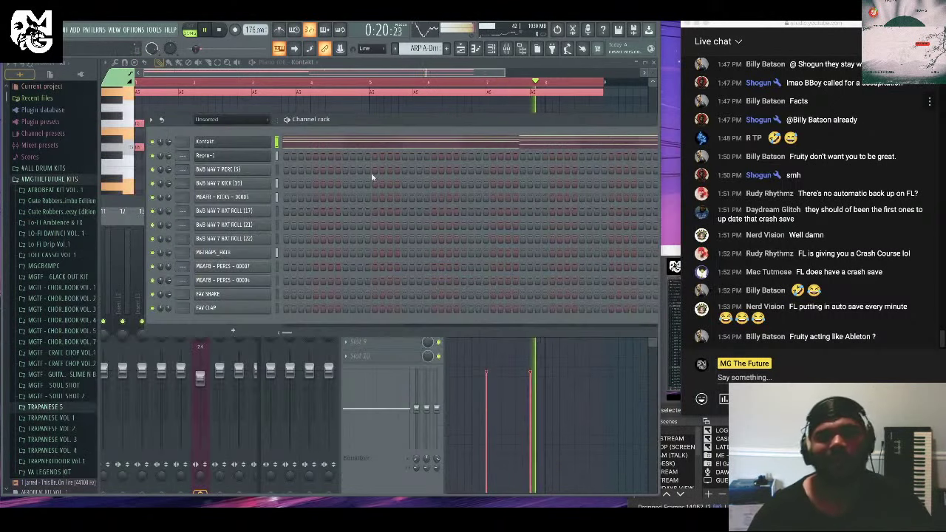
Rename the Kontakt channel as PAD.
right_click(233, 144)
click(296, 161)
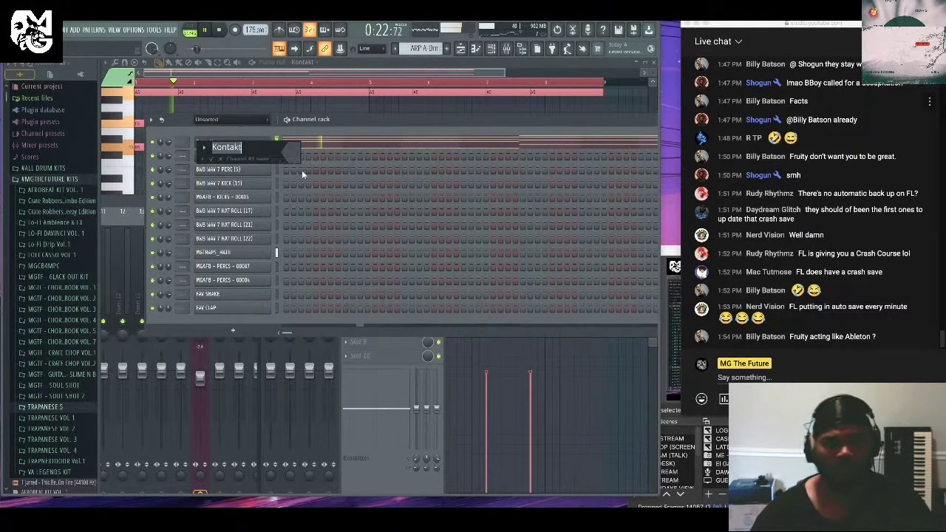
text(PAD)
key(Return)
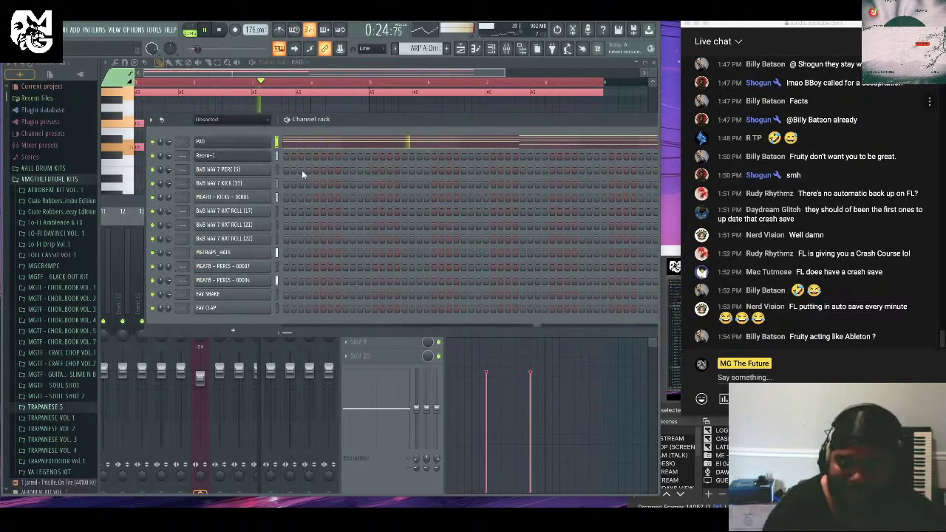
Clone the PAD channel and load the Dry Ice Keys snapshot in the copy's Kontakt instrument.
right_click(231, 143)
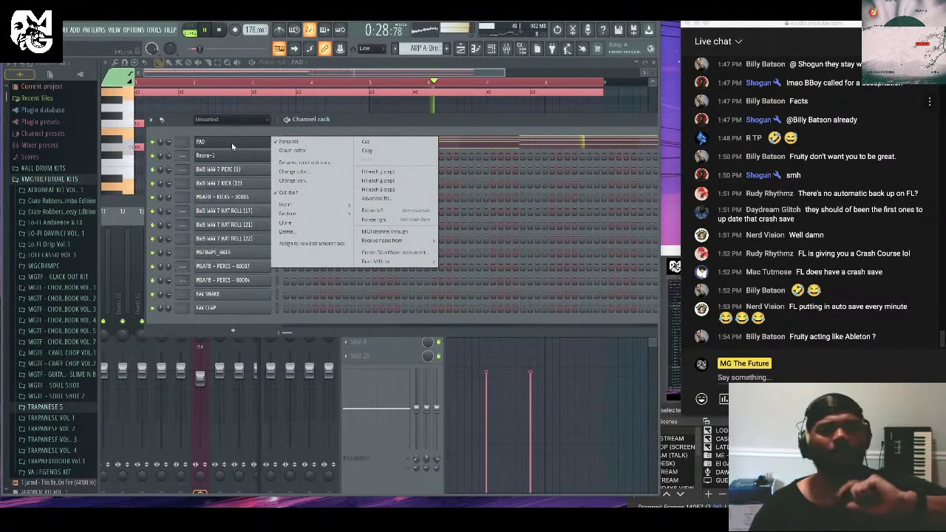
click(298, 223)
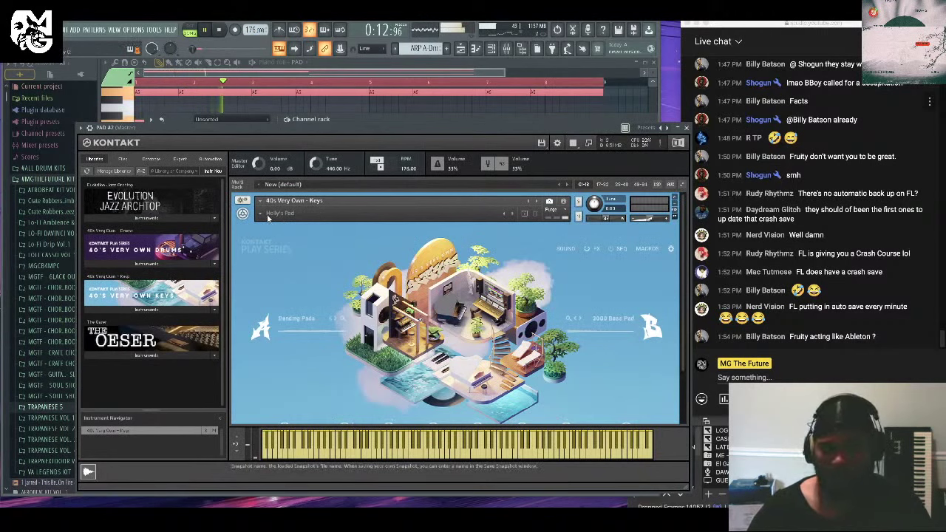
click(258, 214)
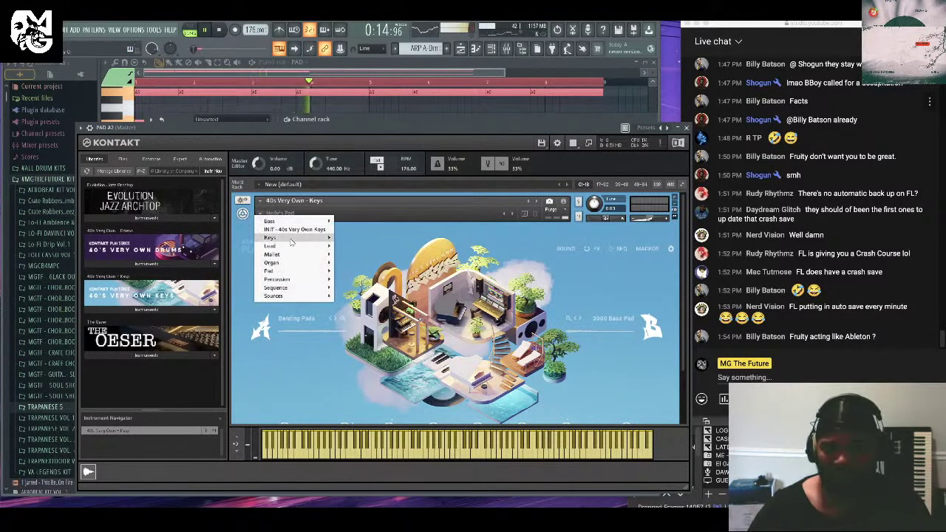
mouse_move(313, 240)
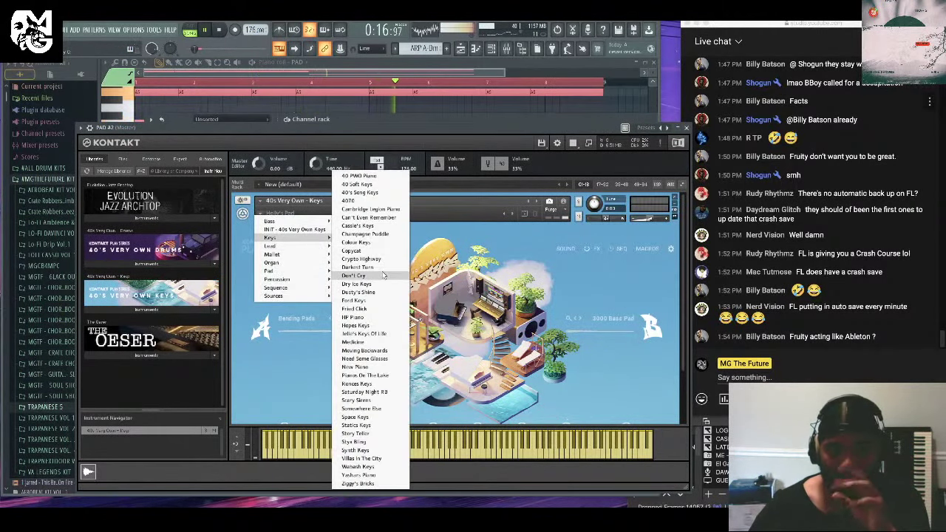
click(358, 283)
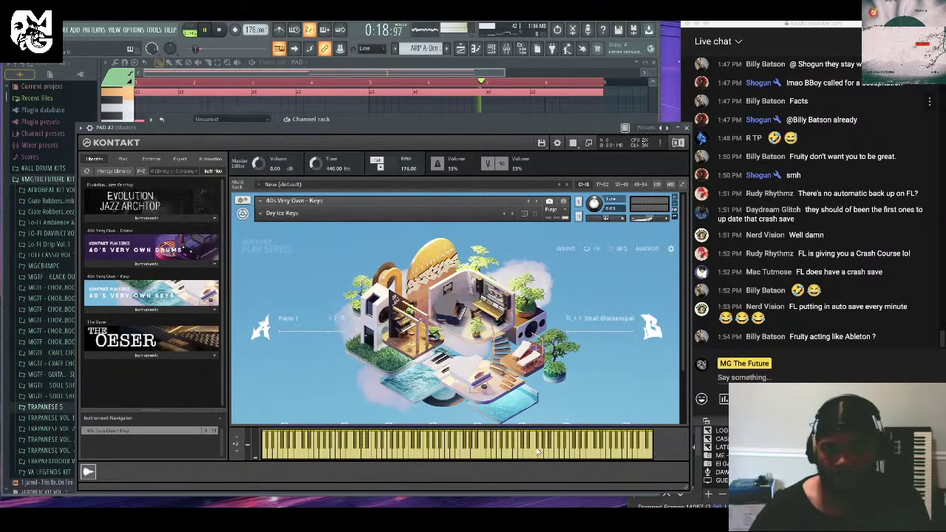
click(687, 128)
In the cloned channel's piano roll, draw a D, F and A chord in bar 4 and shorten it to one bar.
right_click(263, 157)
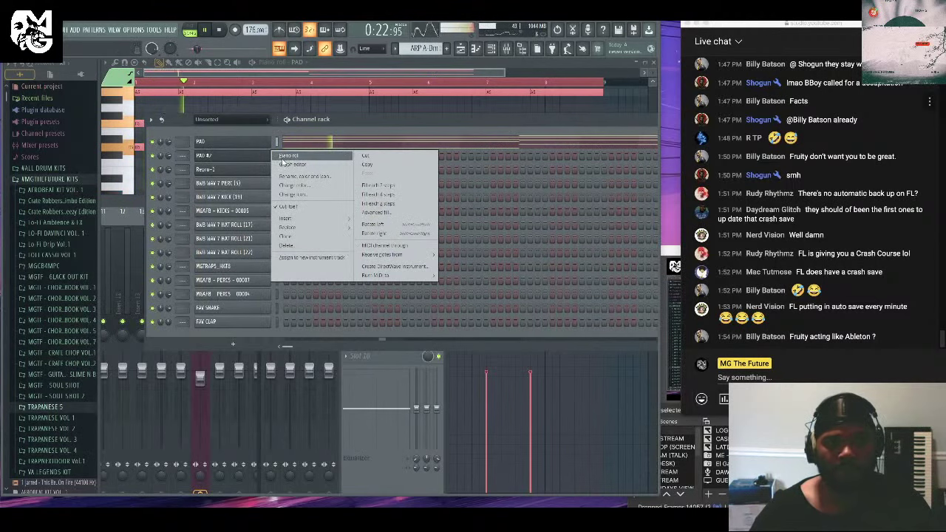
click(285, 157)
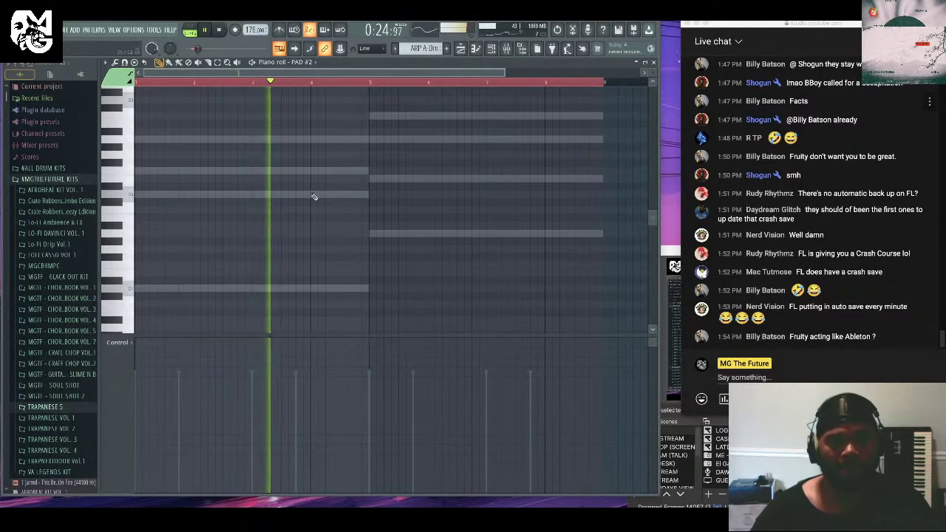
click(313, 195)
click(314, 170)
click(312, 139)
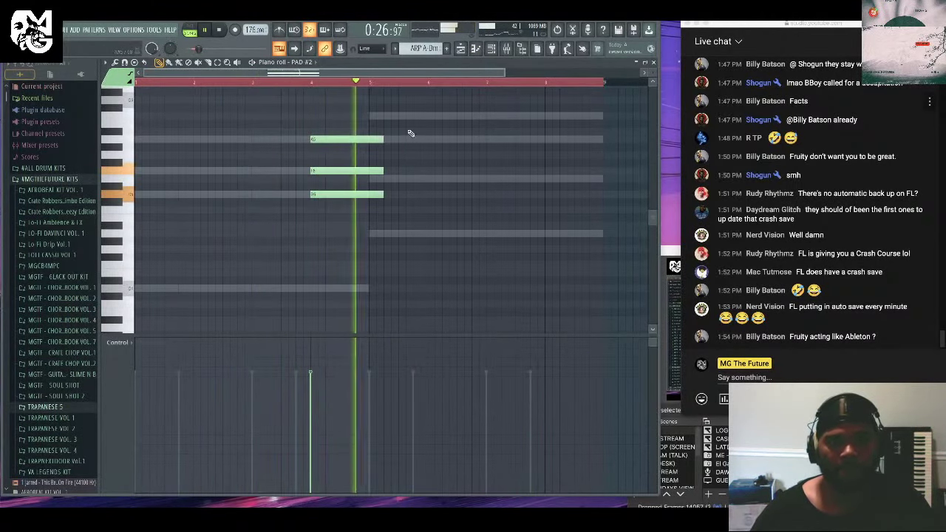
key(ctrl+a)
drag(383, 193, 371, 194)
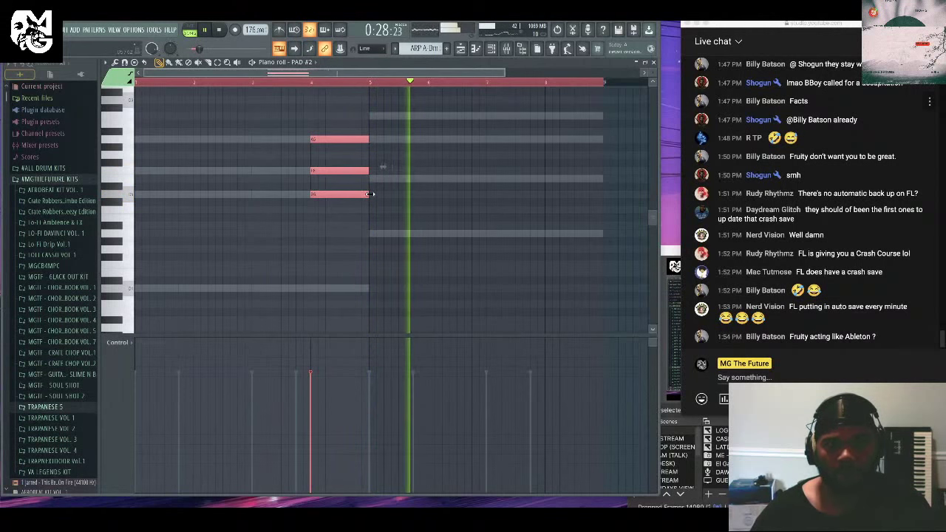
Duplicate the bar 4 D minor chord one octave higher.
scroll(374, 155, up, 3)
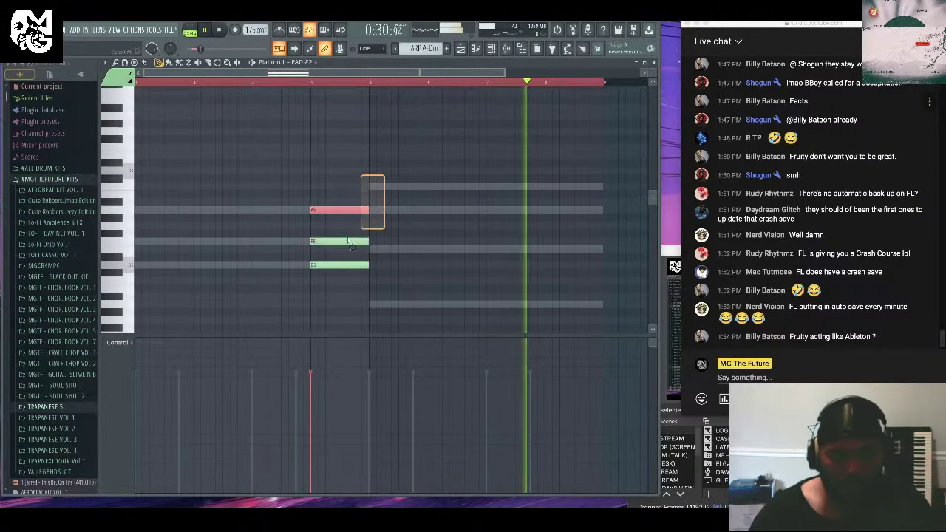
drag(369, 239, 376, 238)
key(ctrl+z)
drag(341, 201, 341, 106)
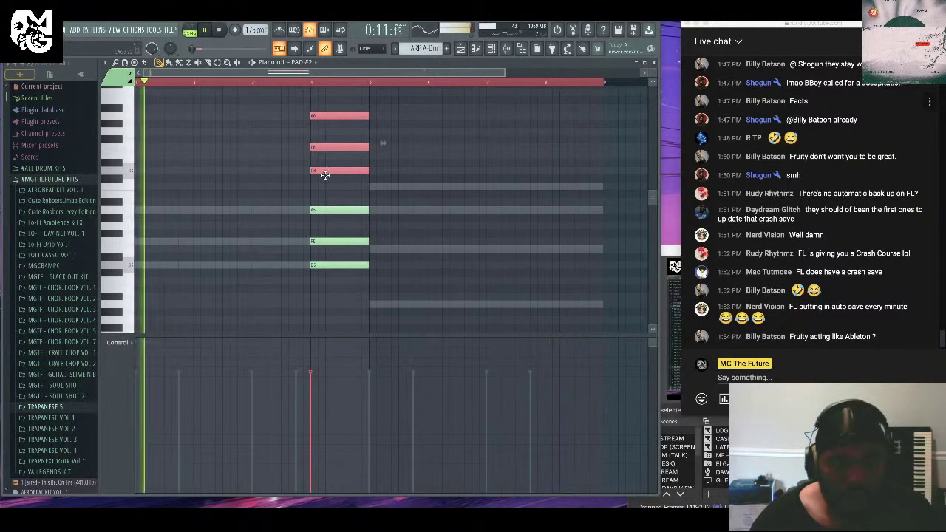
Remove the lower F from the stacked chord and copy the remaining notes to bar 8, two semitones higher.
scroll(353, 283, up, 2)
drag(447, 104, 310, 327)
drag(335, 287, 564, 300)
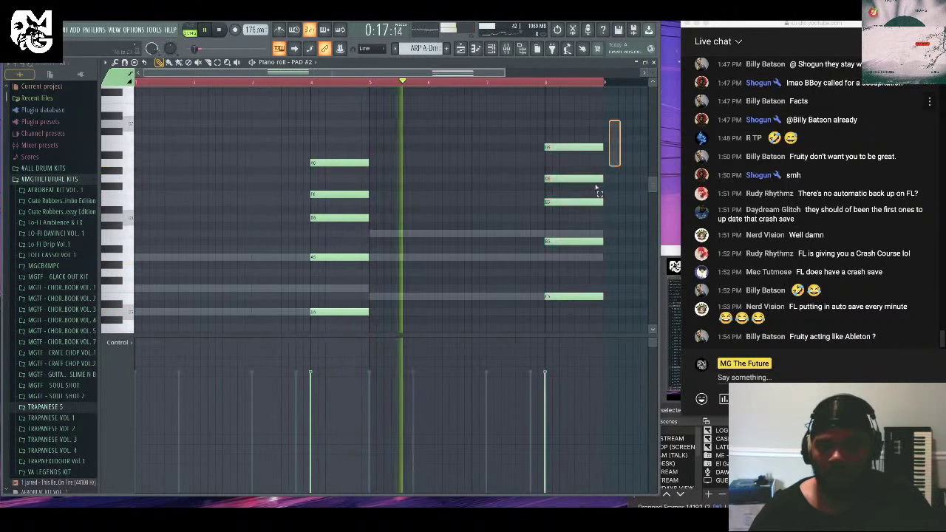
Arpeggiate the bar 4 and bar 8 chords with the Alternate pattern, range 2 and a time multiplier giving four notes per chord.
drag(618, 121, 332, 334)
click(115, 62)
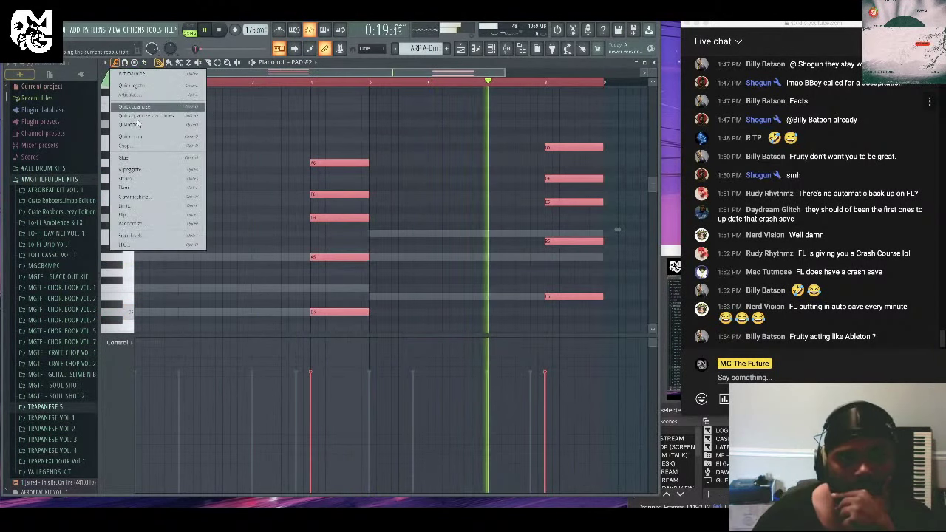
click(148, 169)
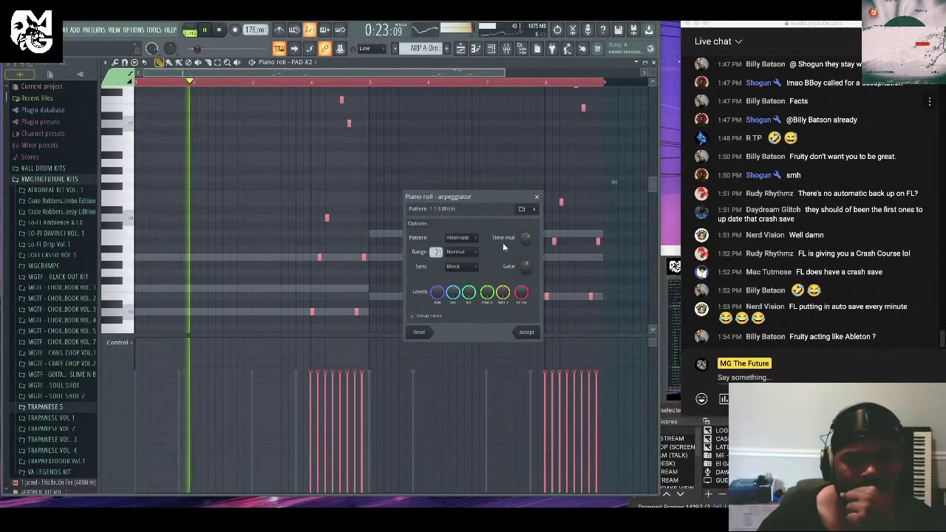
drag(525, 238, 526, 225)
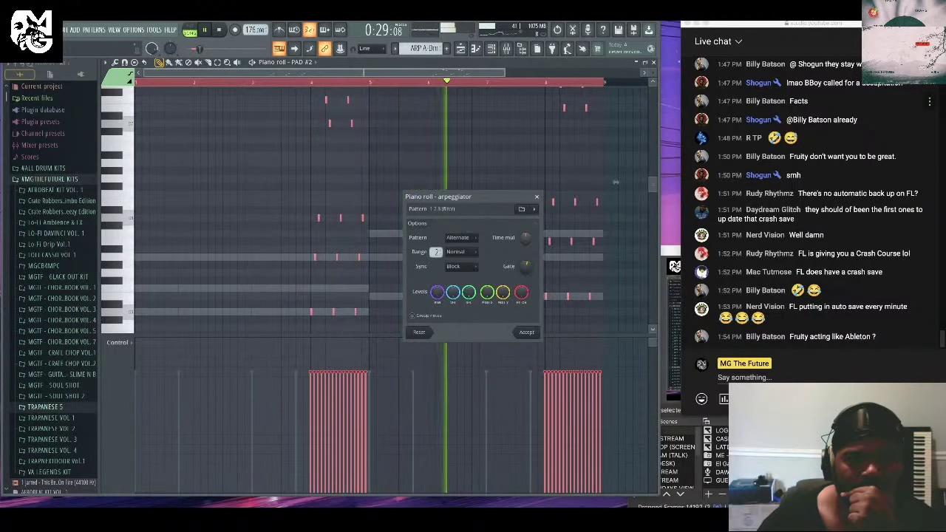
mouse_move(525, 237)
mouse_down()
mouse_move(525, 251)
mouse_move(530, 235)
mouse_up()
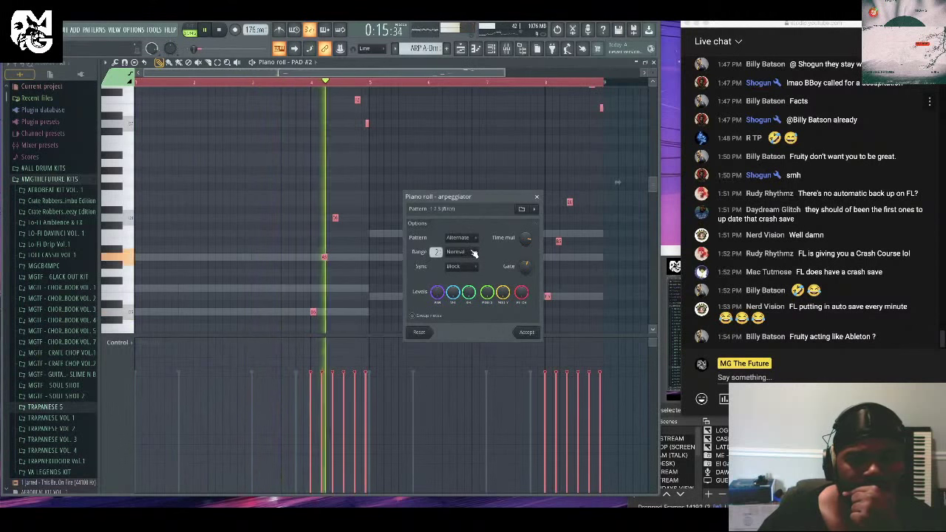
drag(519, 240, 486, 257)
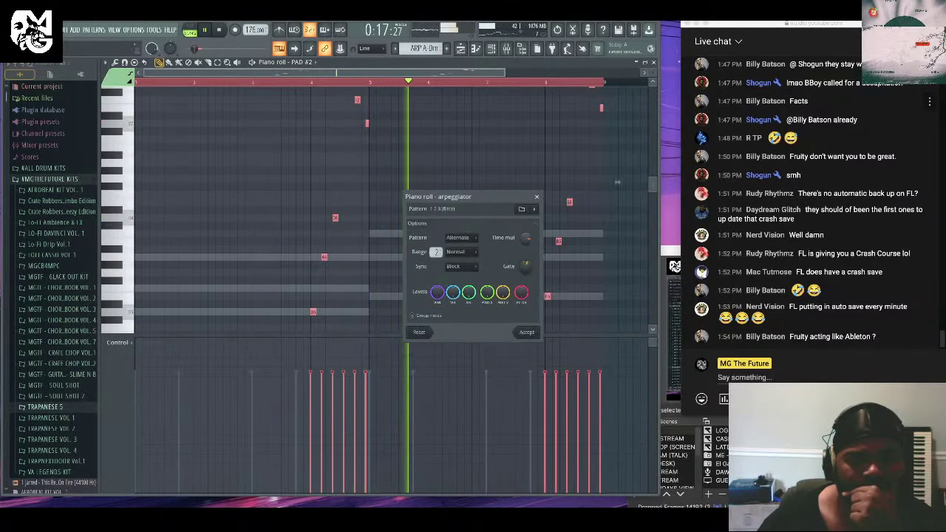
click(525, 332)
Try the Space Keys snapshot from the Keys category in the PAD #2 channel's Kontakt.
scroll(465, 242, down, 5)
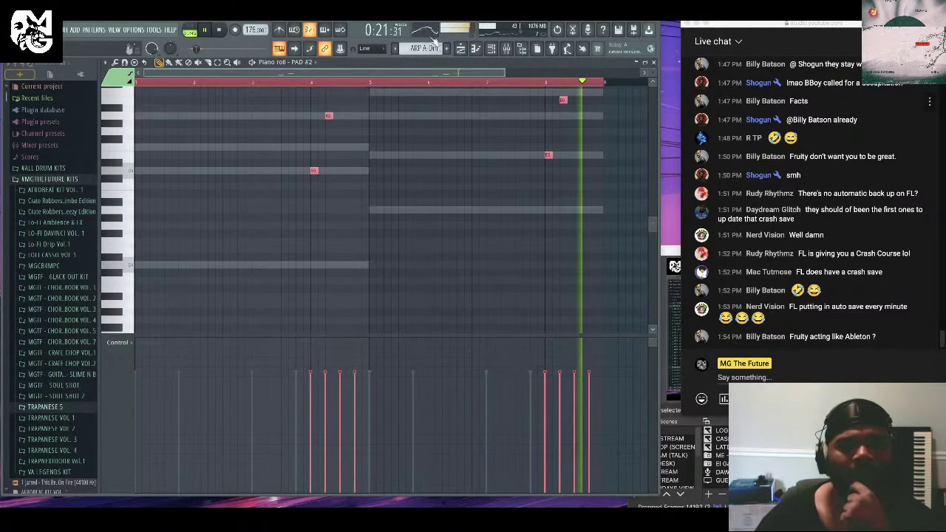
key(F6)
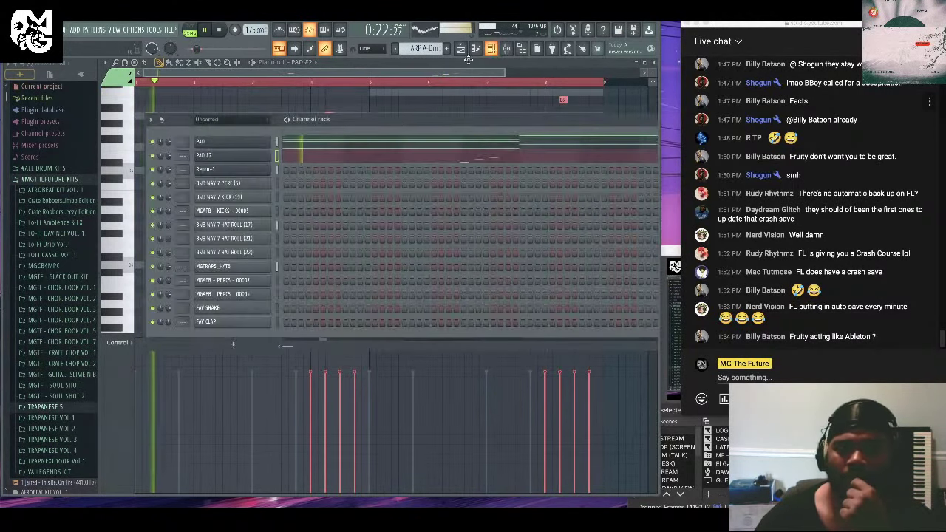
click(243, 157)
click(260, 215)
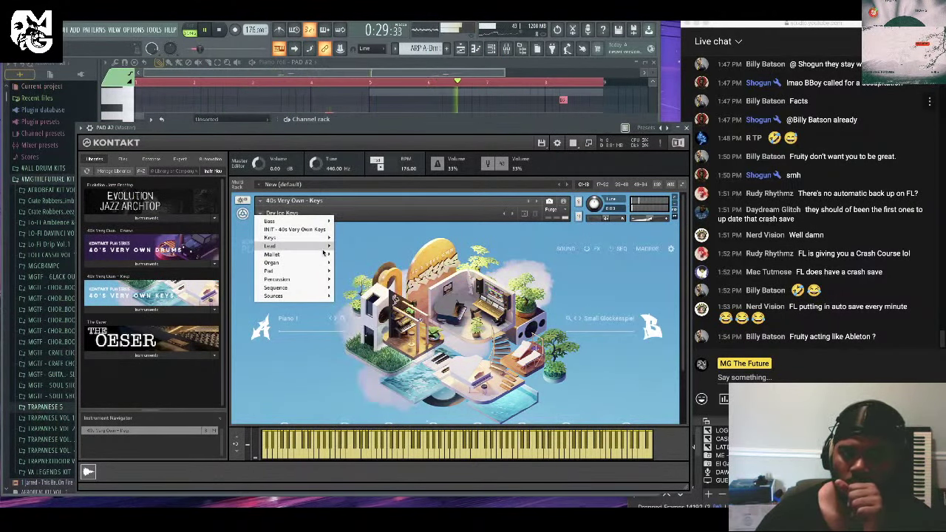
mouse_move(306, 237)
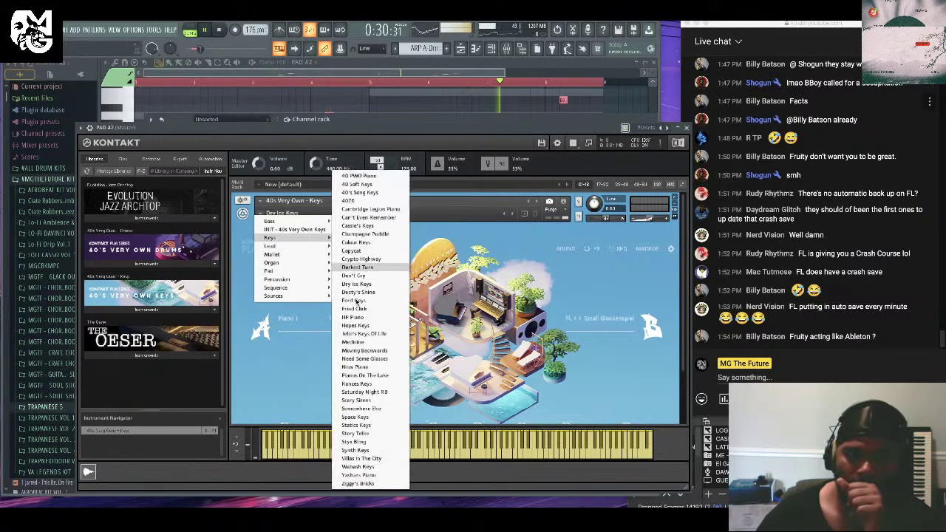
click(355, 417)
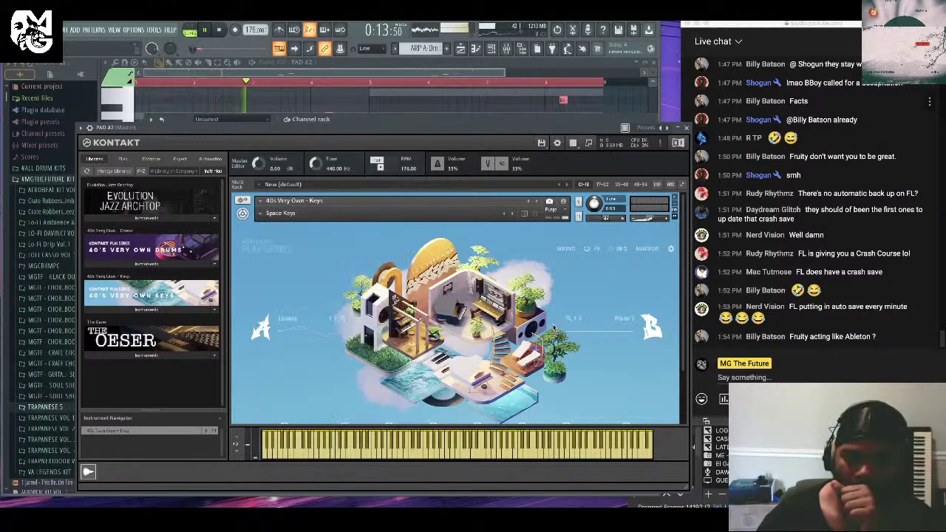
click(686, 129)
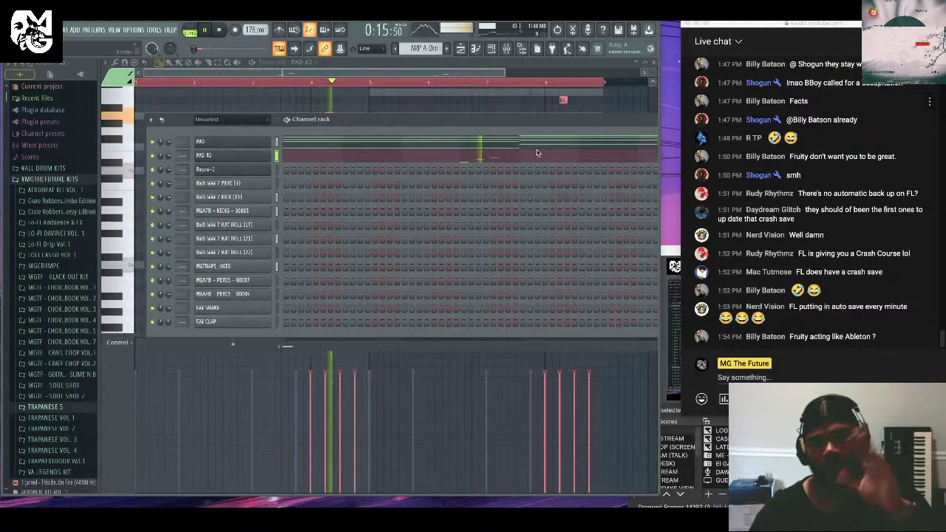
Load the Dry Ice Keys snapshot back into the PAD #2 channel's Kontakt and close the plugin.
click(230, 157)
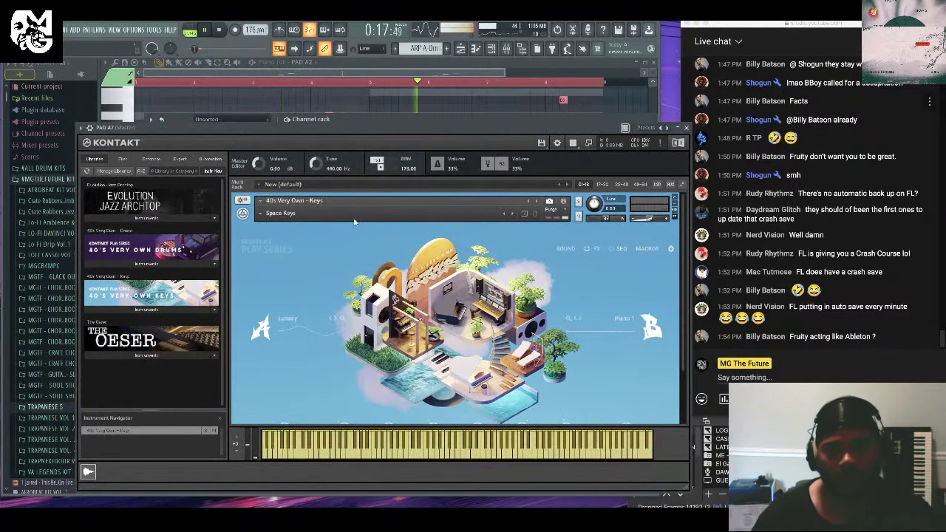
click(268, 215)
mouse_move(313, 241)
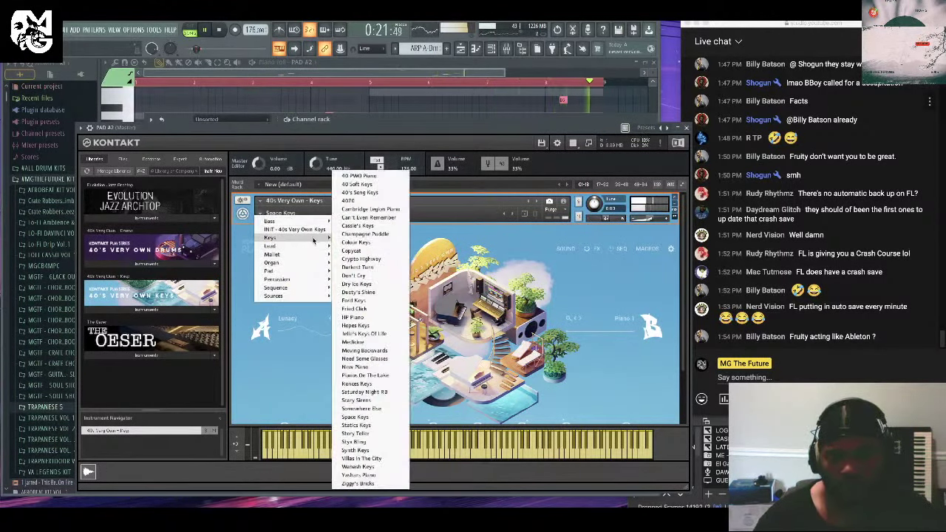
click(356, 284)
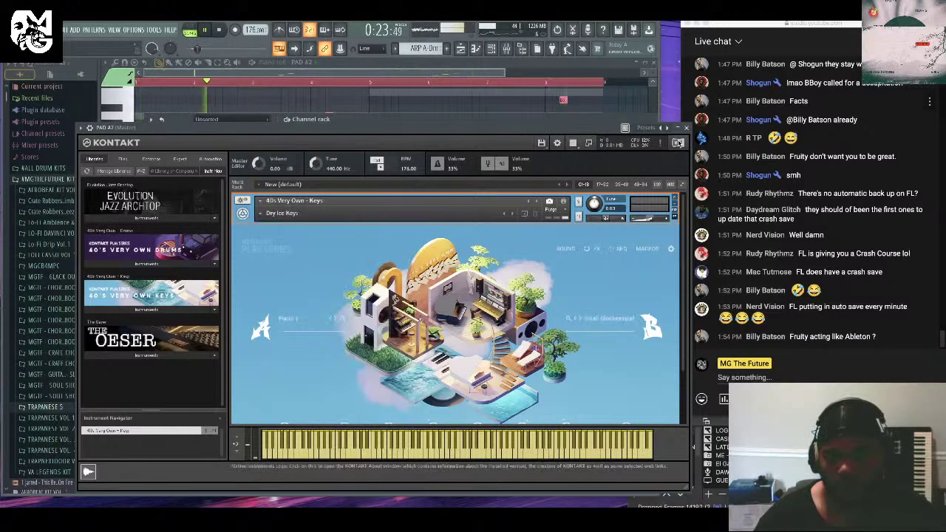
click(685, 127)
Make BASS A the active pattern by opening its clip on track 21, and return to the channel rack.
click(650, 63)
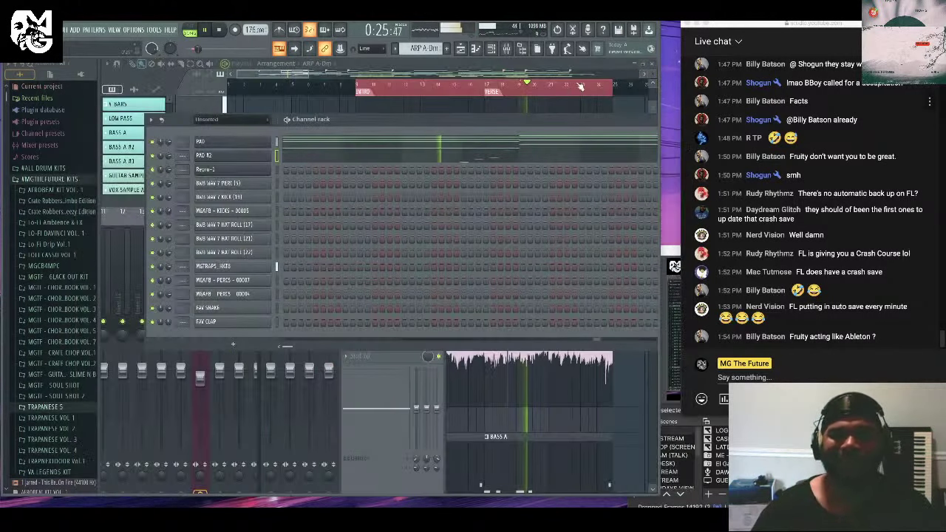
click(232, 344)
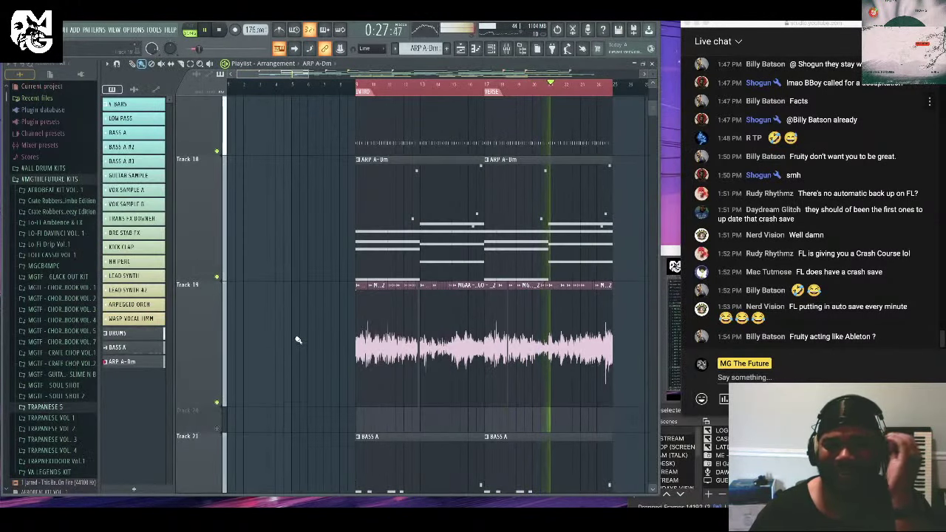
scroll(296, 334, down, 2)
double_click(392, 362)
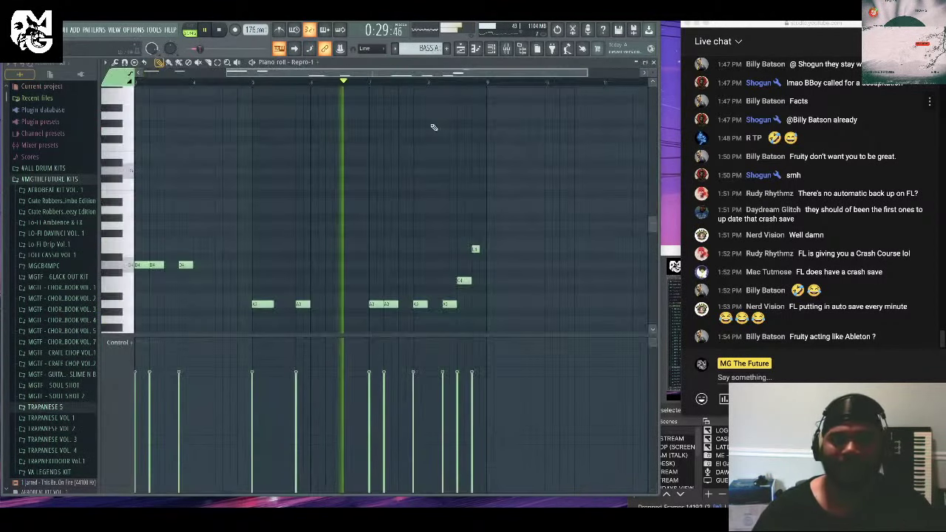
click(651, 62)
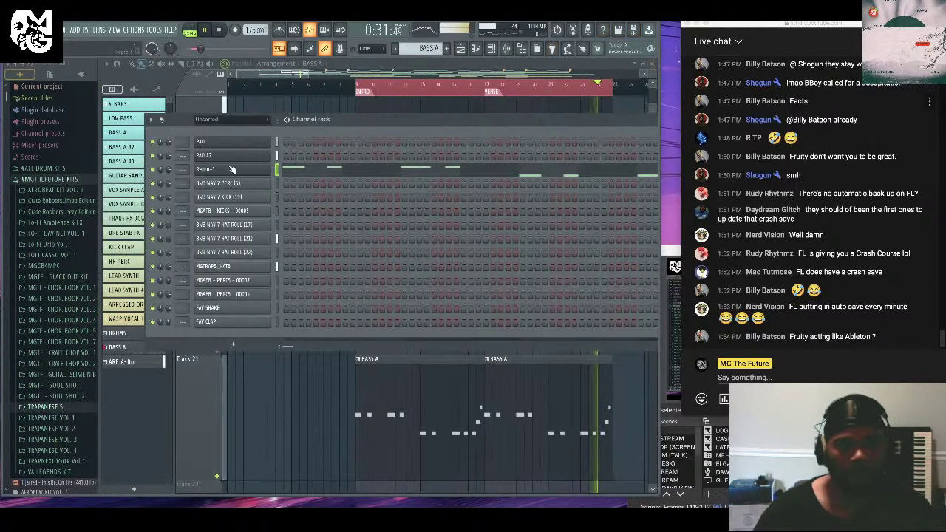
Rename the PAD #2 channel to KEYS.
right_click(223, 157)
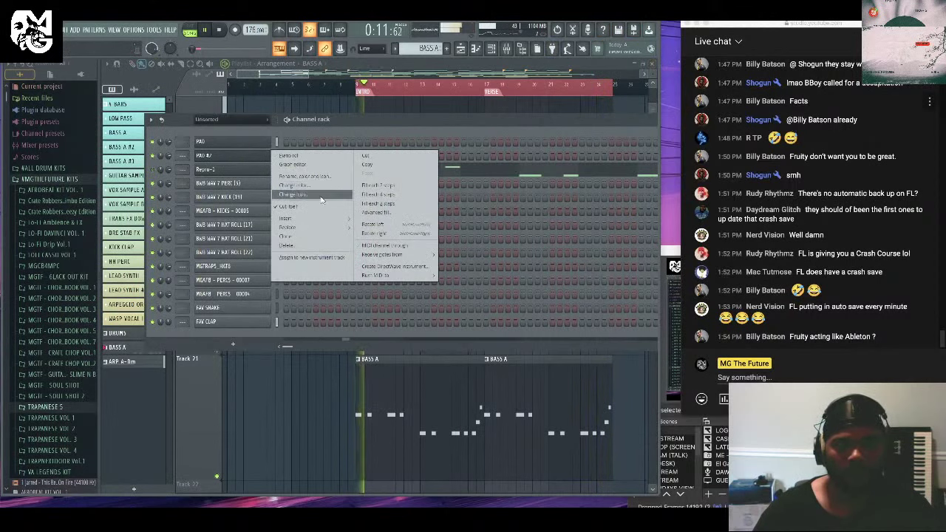
click(317, 177)
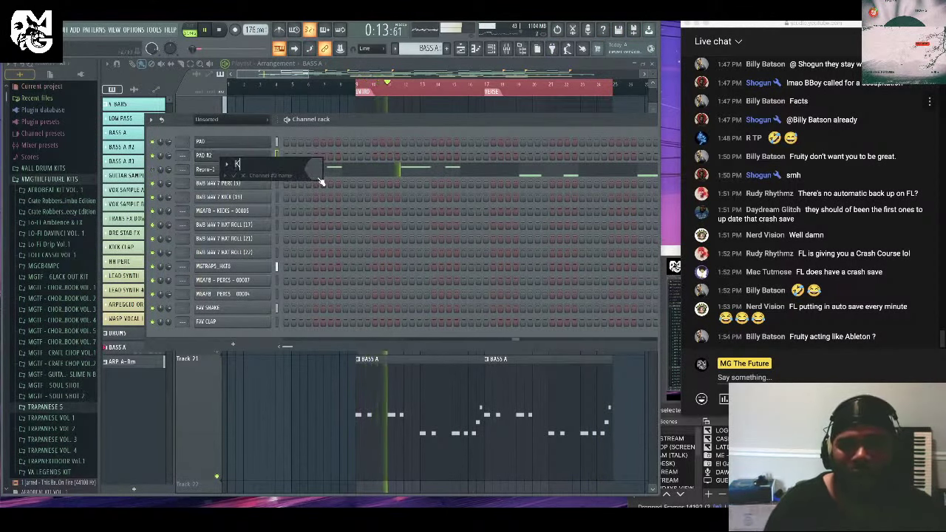
key(Return)
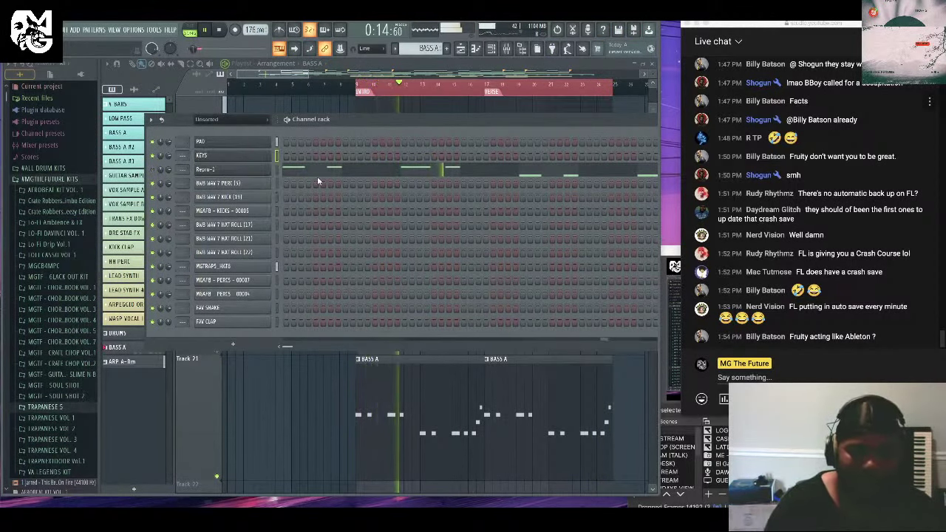
Clone the KEYS channel and load the Bass Keytar snapshot from the Bass category in the clone's Kontakt.
right_click(238, 159)
click(297, 240)
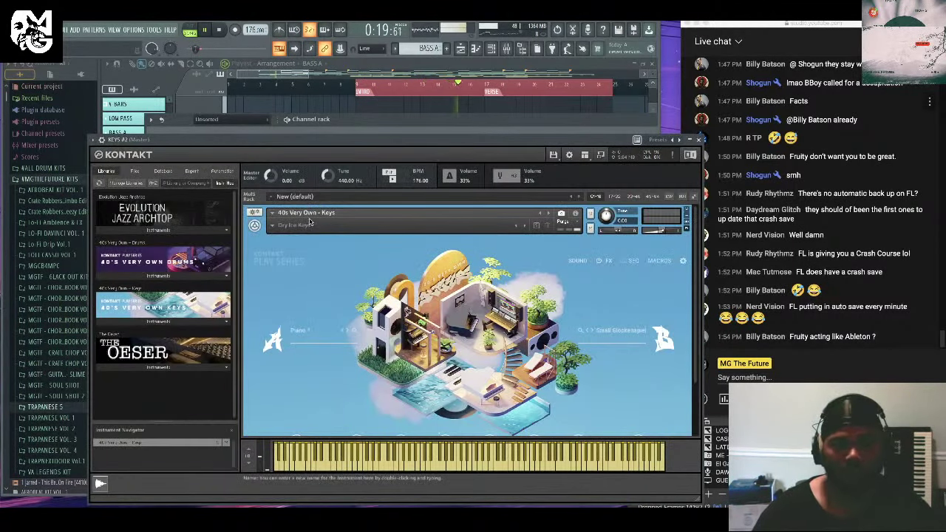
click(276, 229)
mouse_move(341, 236)
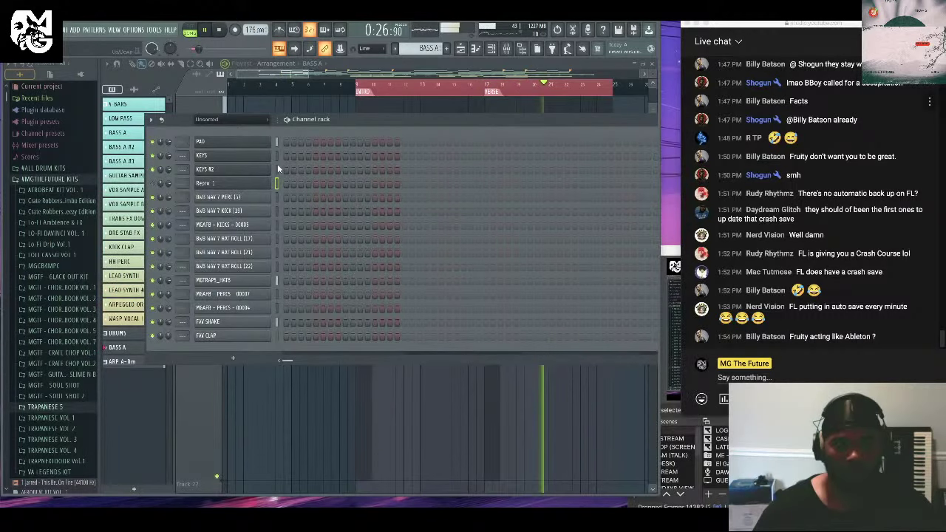
Move the bass notes from the Repro-1 channel into the cloned Kontakt channel and rename that channel BASS.
drag(277, 164, 327, 195)
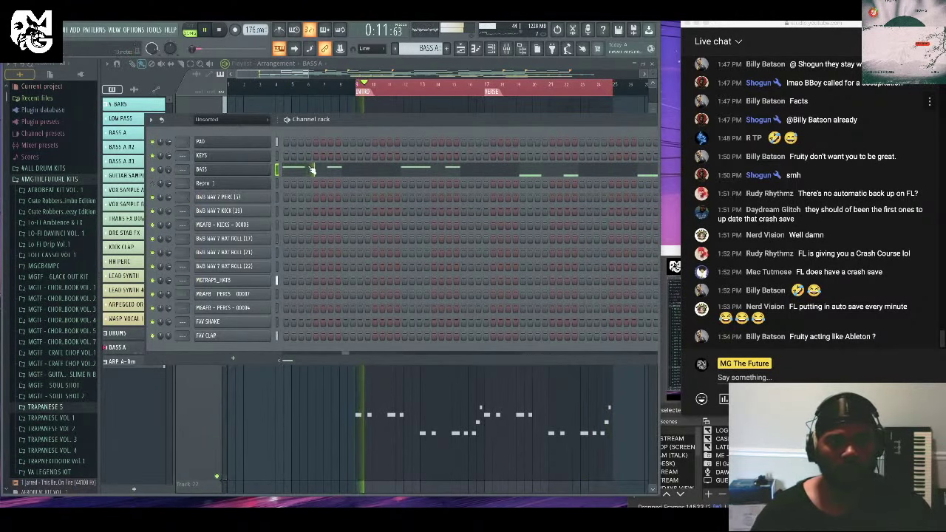
click(312, 169)
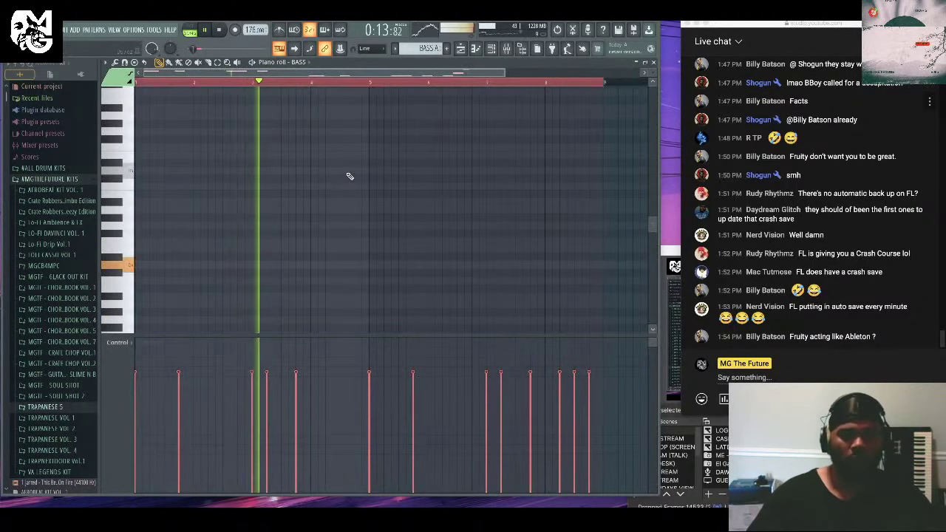
key(F6)
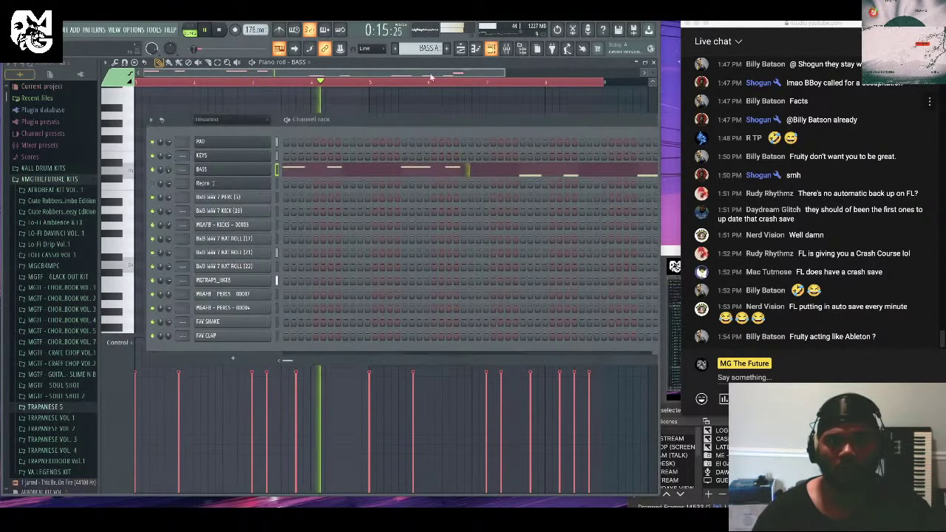
Audition bass snapshots in the BASS channel's Kontakt, starting from 40's Bass Chords 2, and choose Big Bass.
click(247, 172)
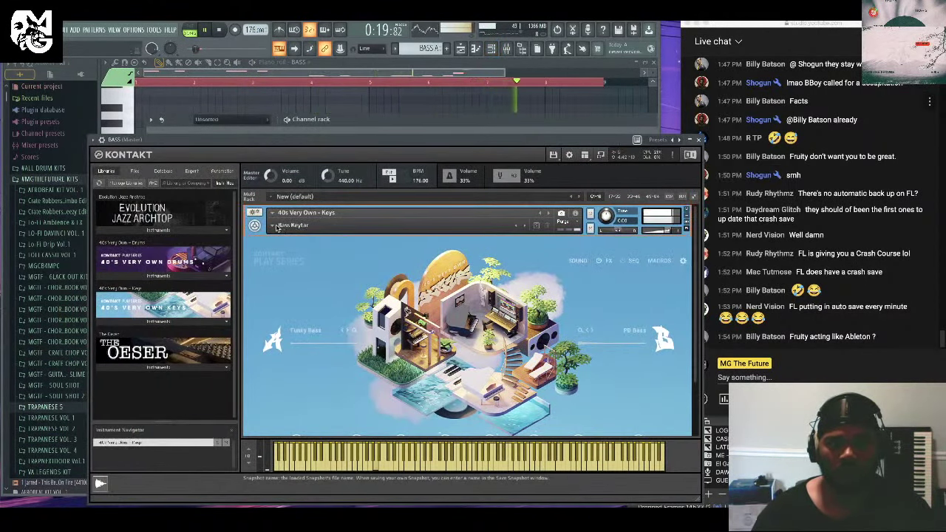
click(277, 226)
mouse_move(328, 234)
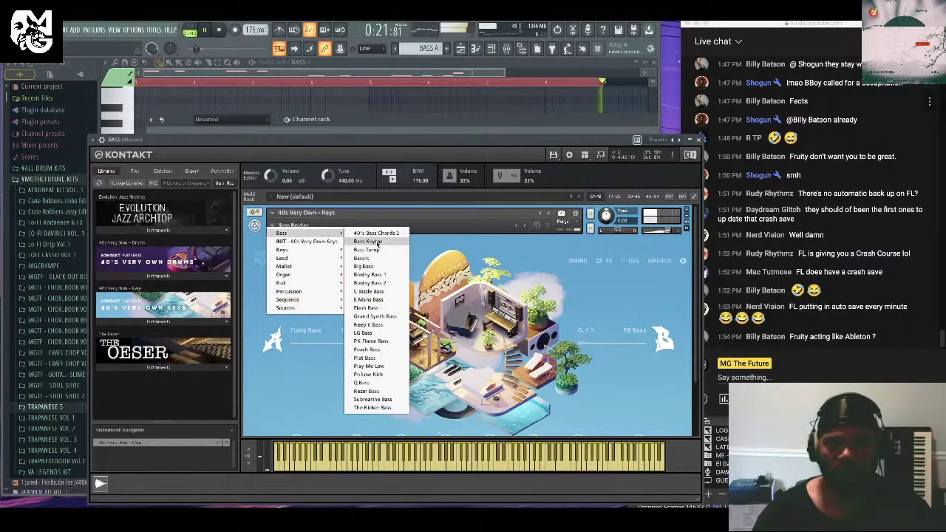
click(377, 233)
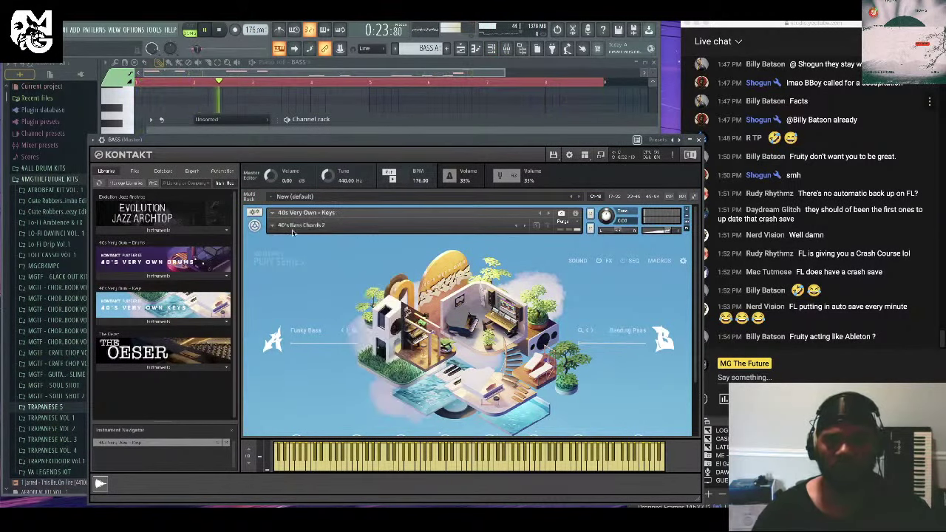
drag(370, 136, 347, 87)
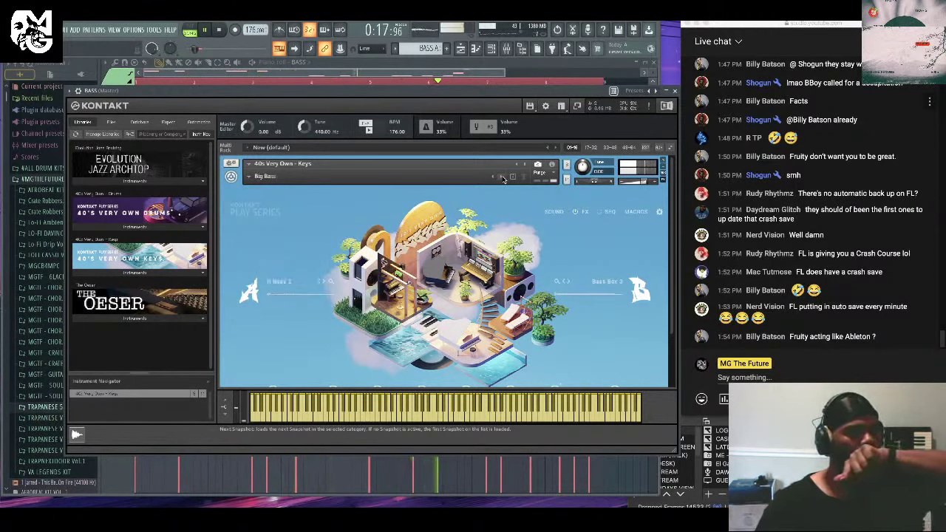
click(674, 91)
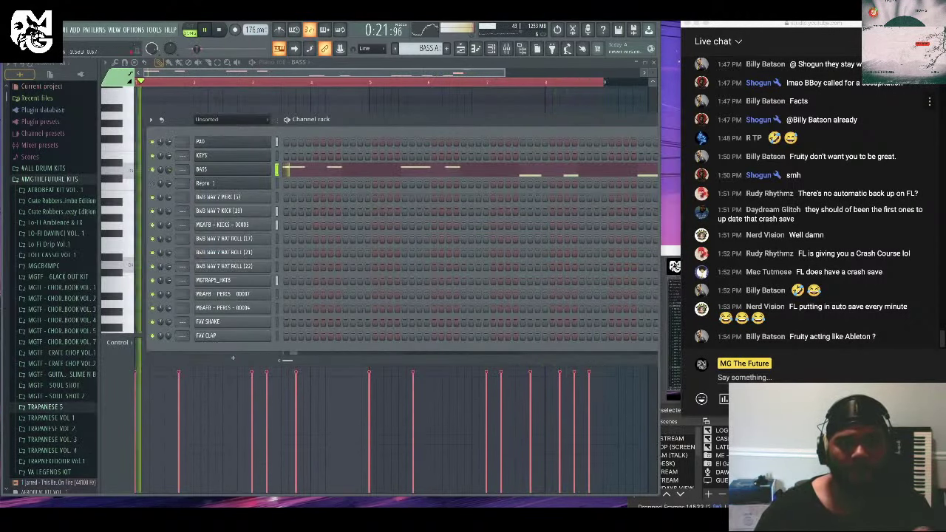
Select all notes in the BASS channel's piano roll and nudge them slightly later in time.
click(365, 173)
scroll(378, 176, down, 3)
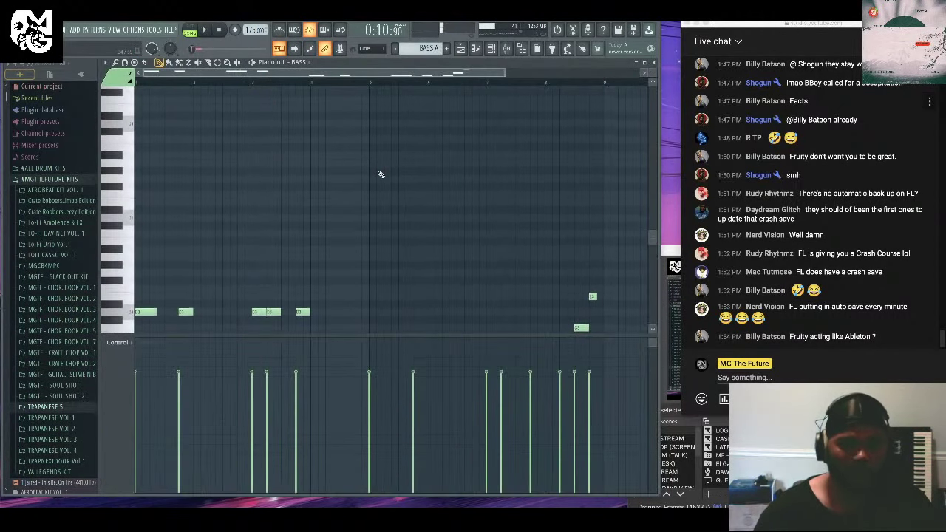
key(ctrl+a)
key(shift+Right)
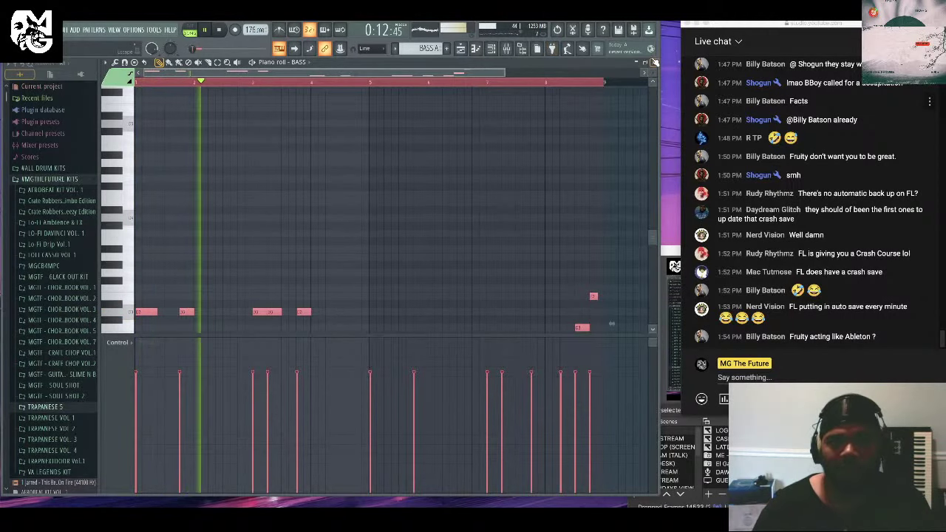
Save the project and return to the full playlist view.
key(F7)
drag(515, 118, 496, 128)
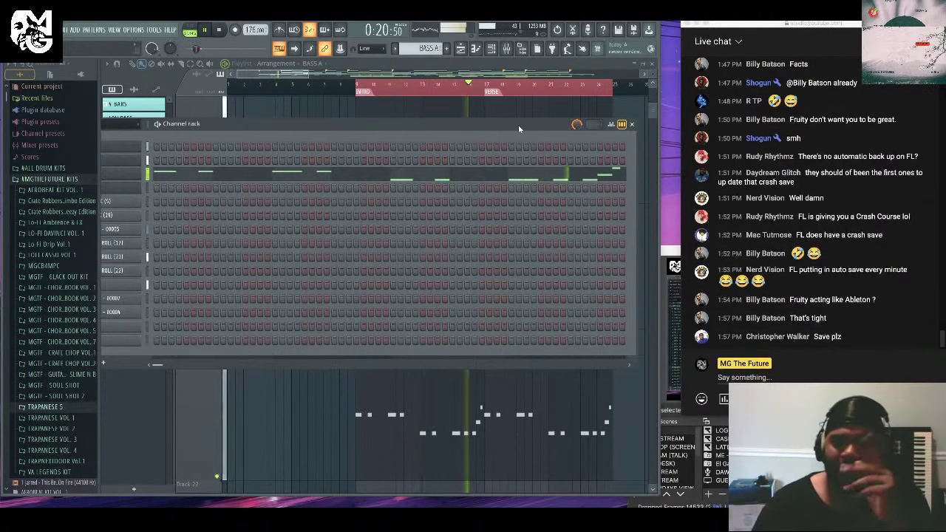
drag(518, 125, 592, 119)
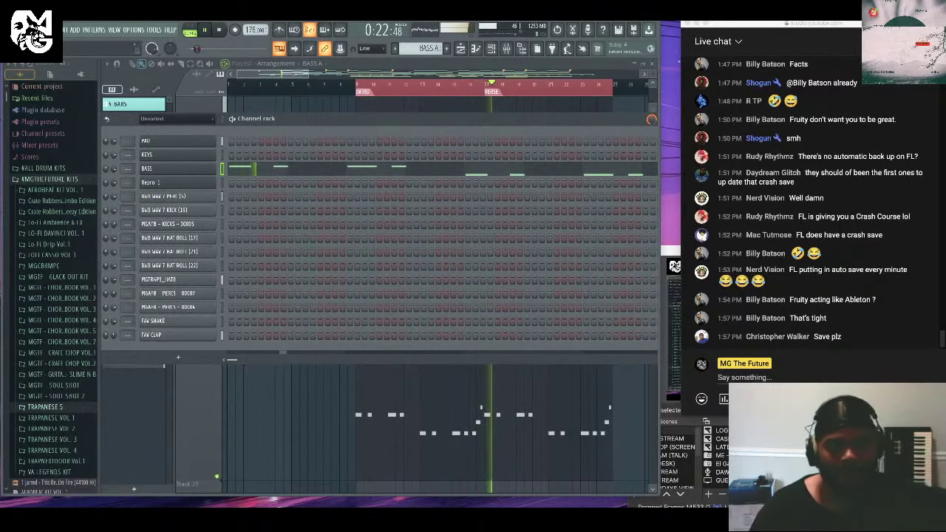
click(67, 30)
click(79, 72)
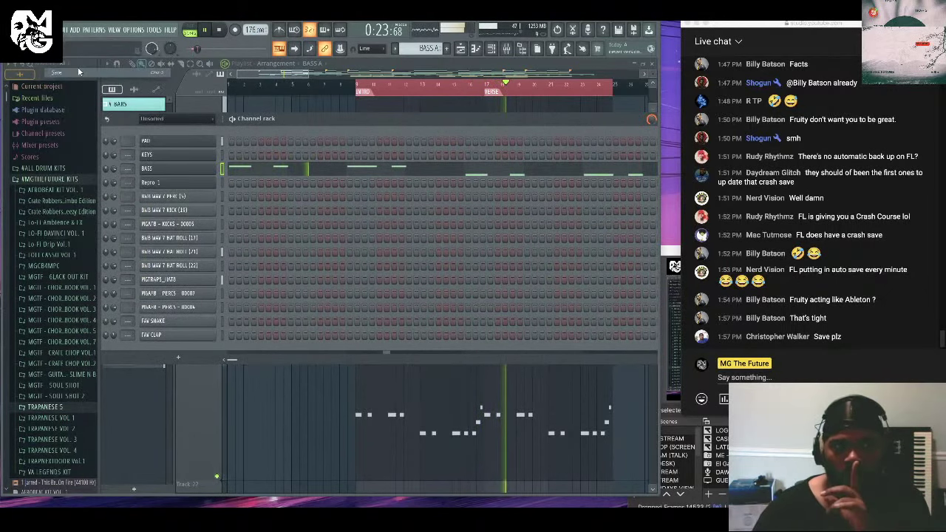
click(296, 77)
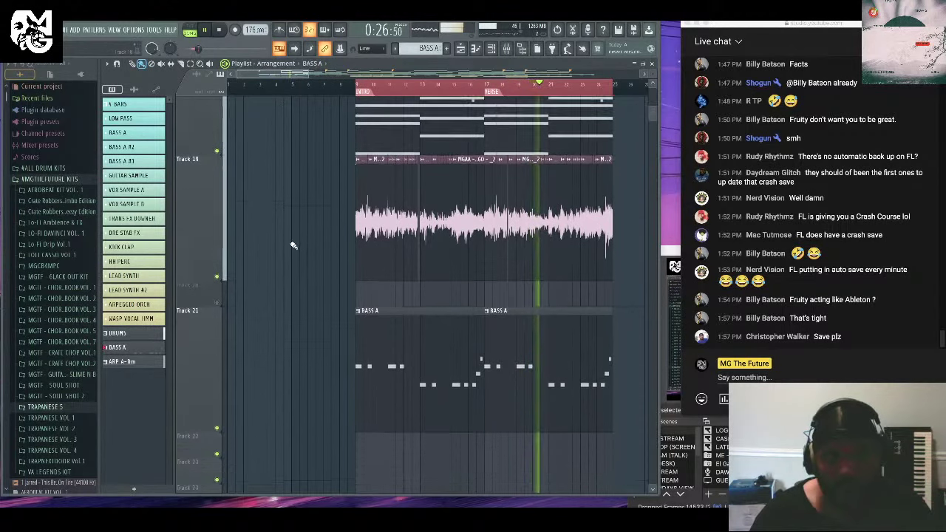
Move both ARP A-Dm clips in the playlist from track 18 down to track 22.
scroll(296, 251, down, 5)
scroll(298, 254, up, 4)
scroll(325, 245, up, 3)
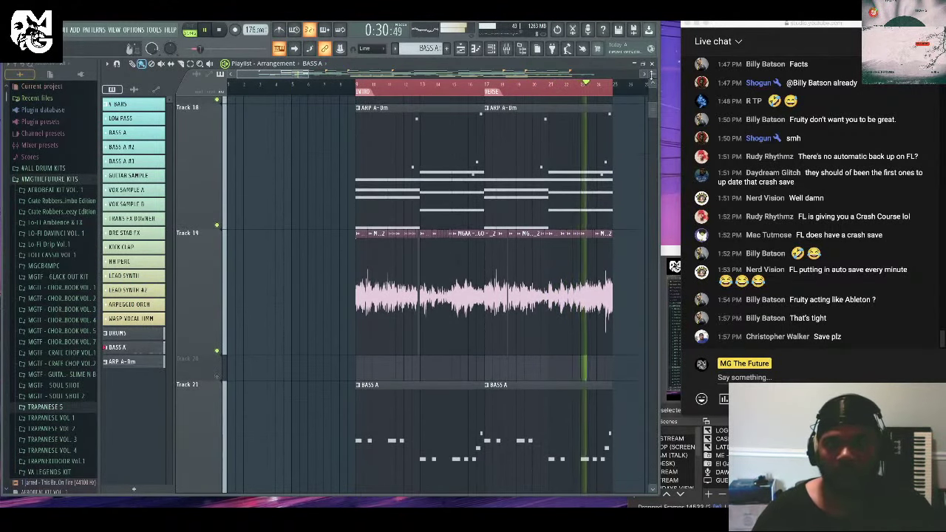
scroll(651, 74, down, 5)
scroll(435, 288, up, 5)
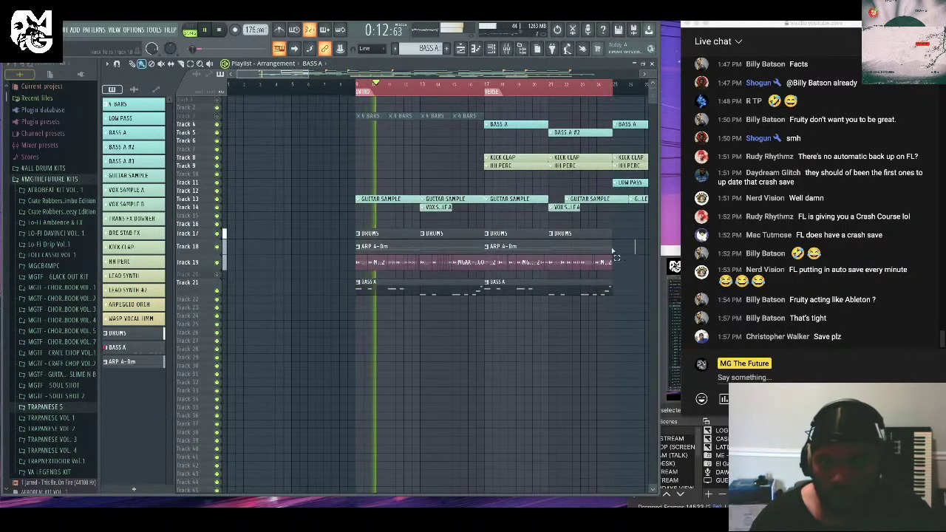
drag(395, 246, 394, 295)
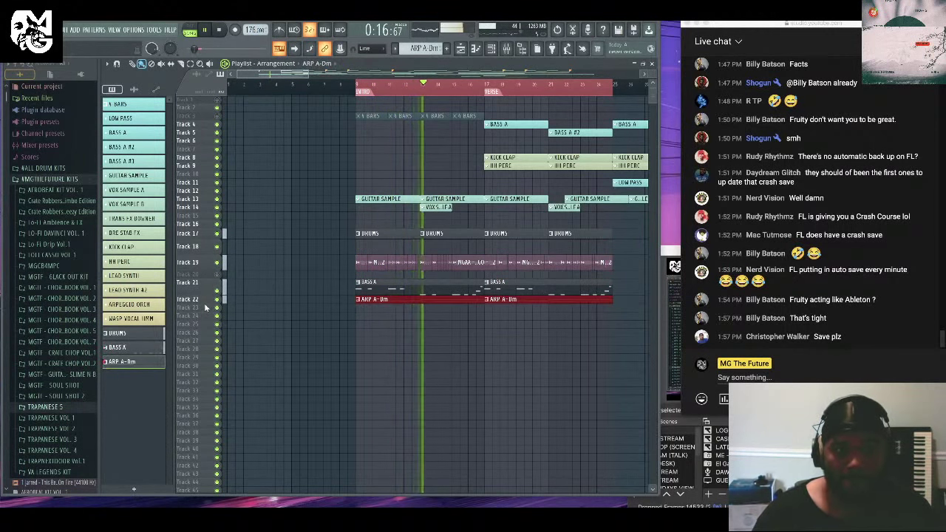
Increase the height of track 22 in the playlist and mute track 19.
drag(204, 304, 205, 337)
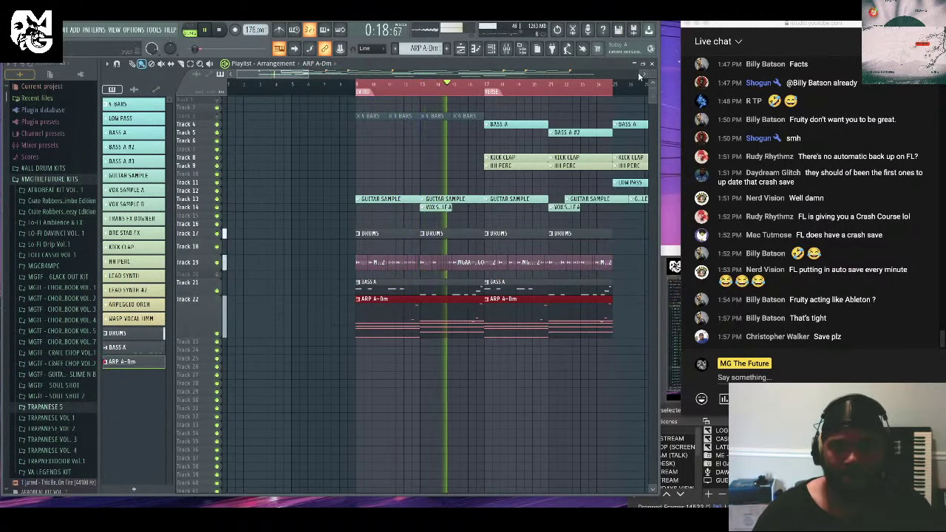
click(217, 263)
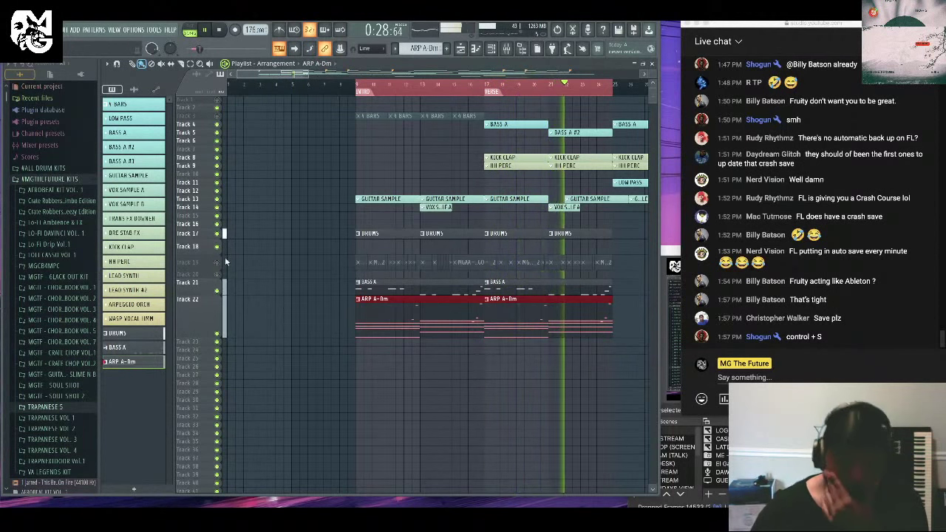
Clone the KEYS channel in the channel rack.
click(489, 49)
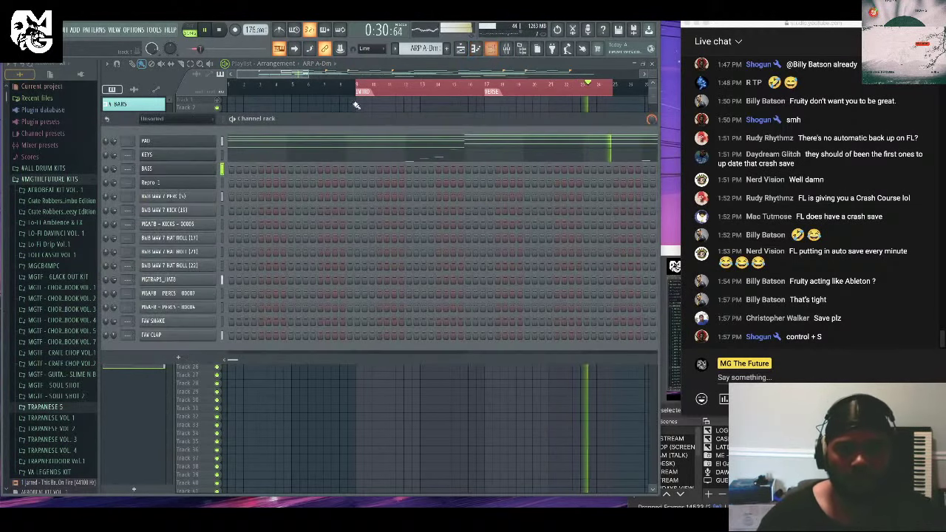
right_click(188, 161)
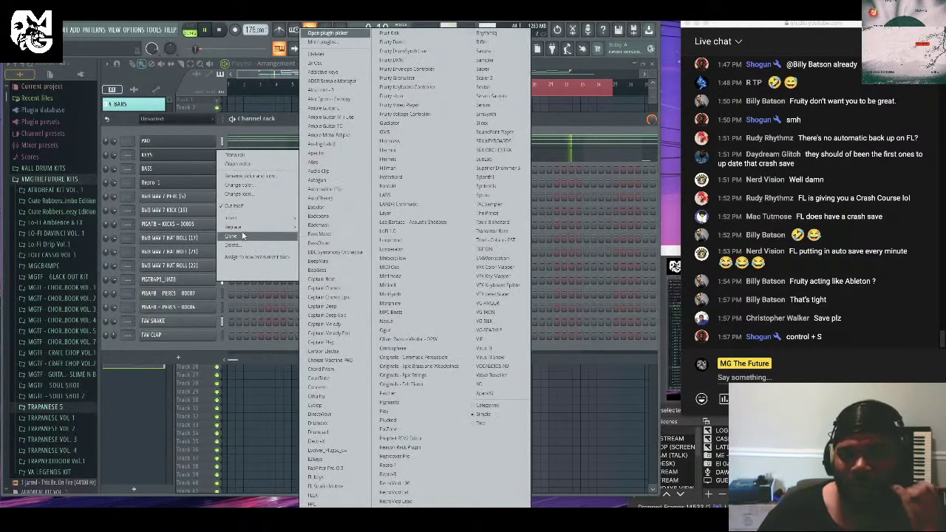
click(240, 236)
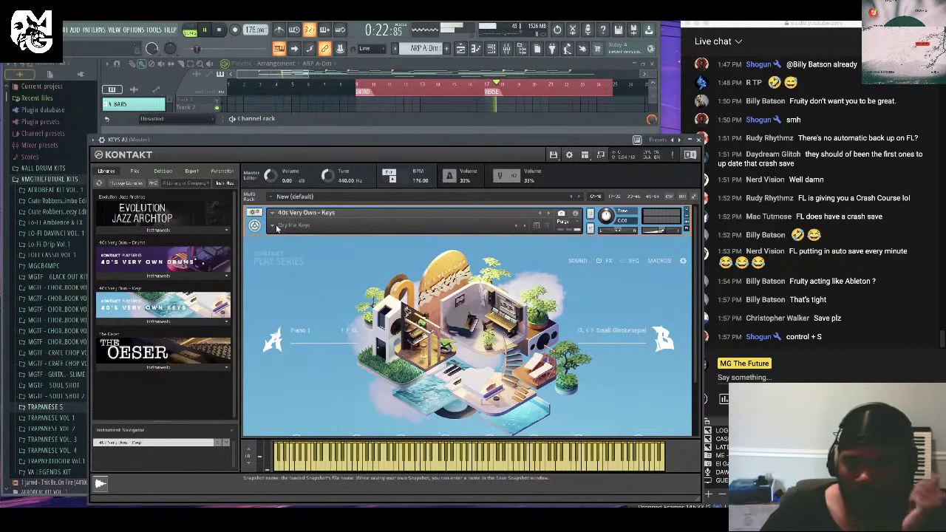
Load the Echo Lead snapshot in the cloned keys channel's Kontakt and rename the channel LEAD.
click(275, 226)
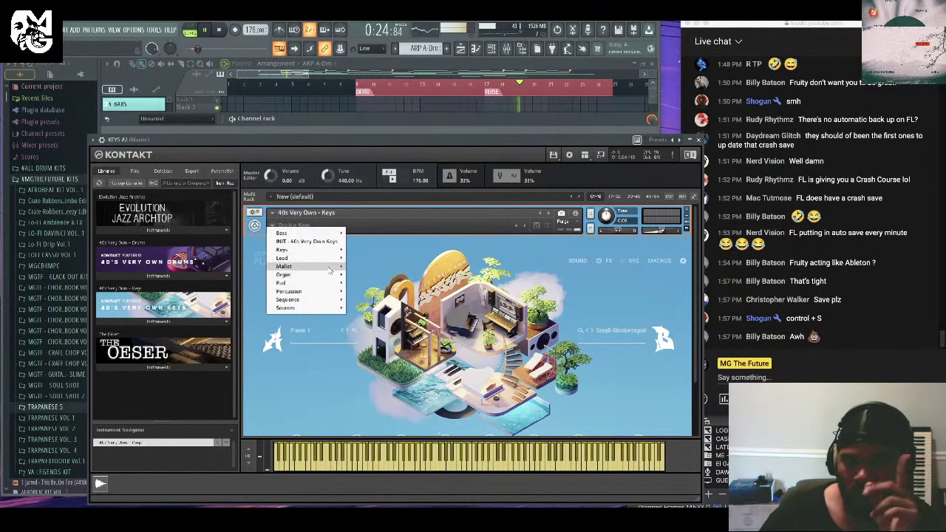
mouse_move(329, 256)
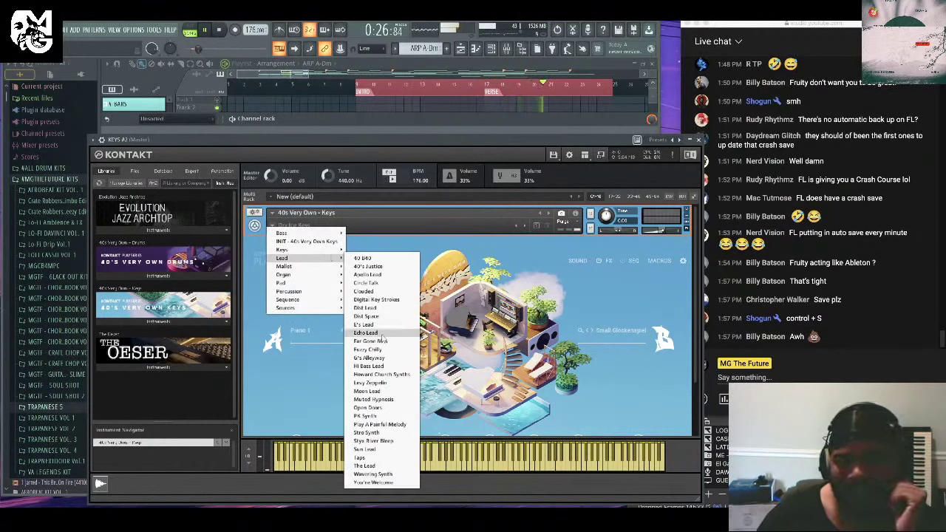
click(693, 175)
click(697, 139)
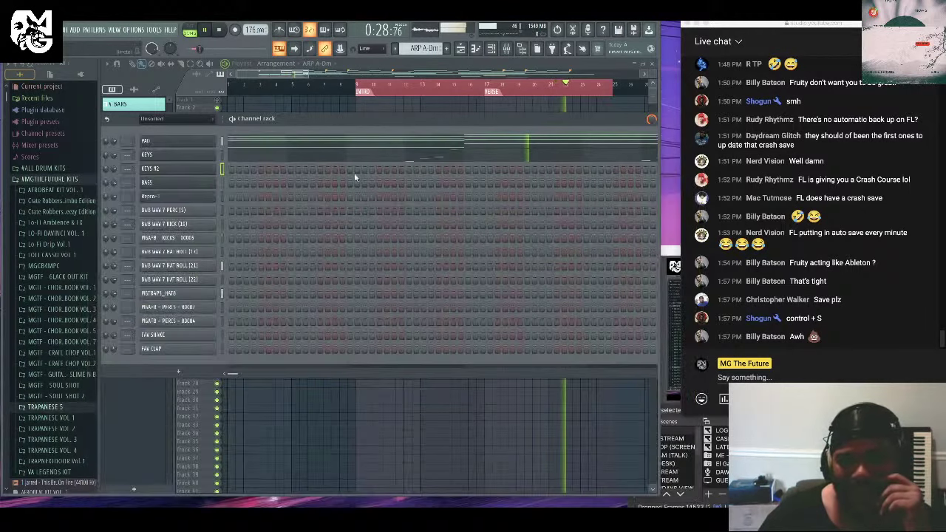
right_click(196, 171)
click(236, 189)
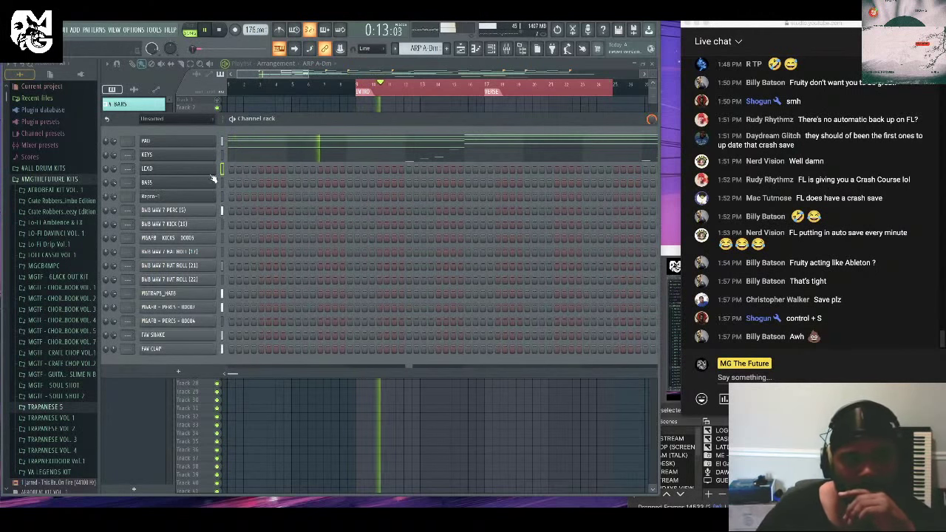
Draw four one-bar melody notes across bars 1 to 4 in the LEAD channel's piano roll, using the ghost chord as a guide.
right_click(224, 171)
click(234, 169)
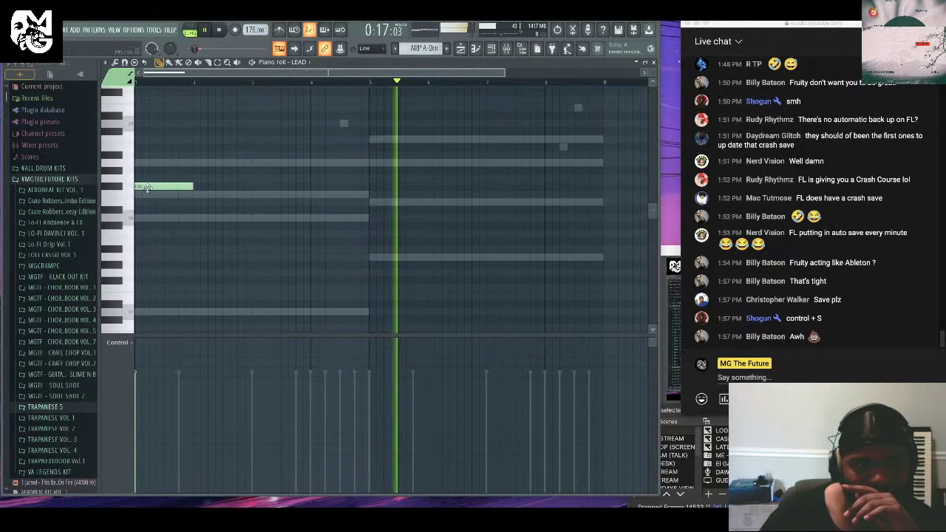
drag(138, 187, 137, 196)
click(192, 162)
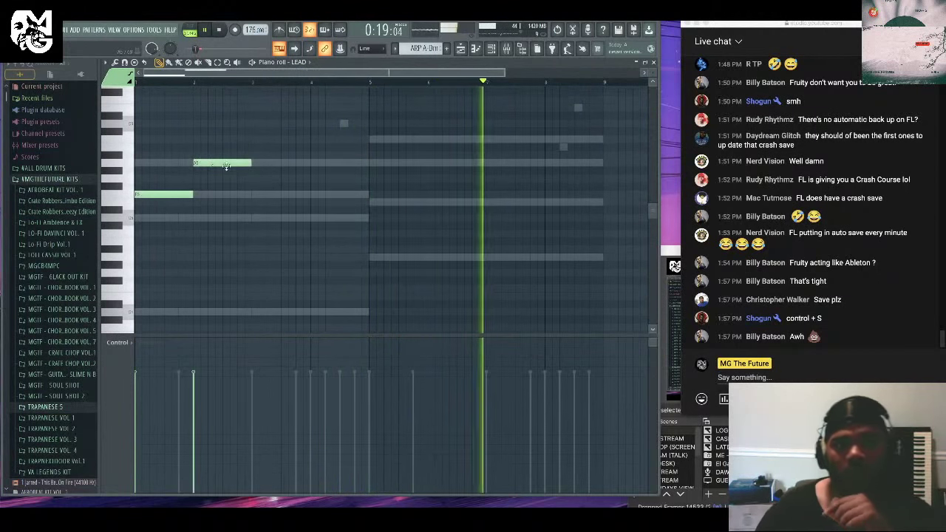
click(258, 218)
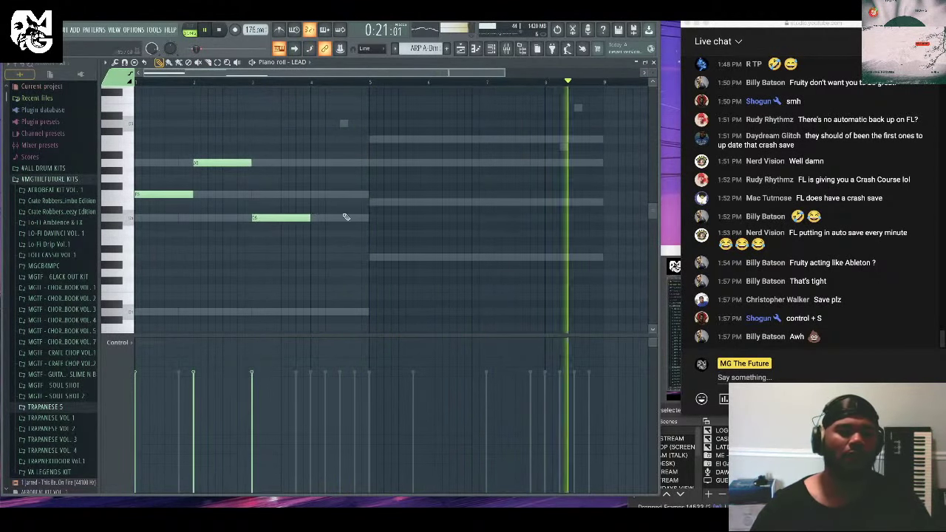
click(311, 178)
key(space)
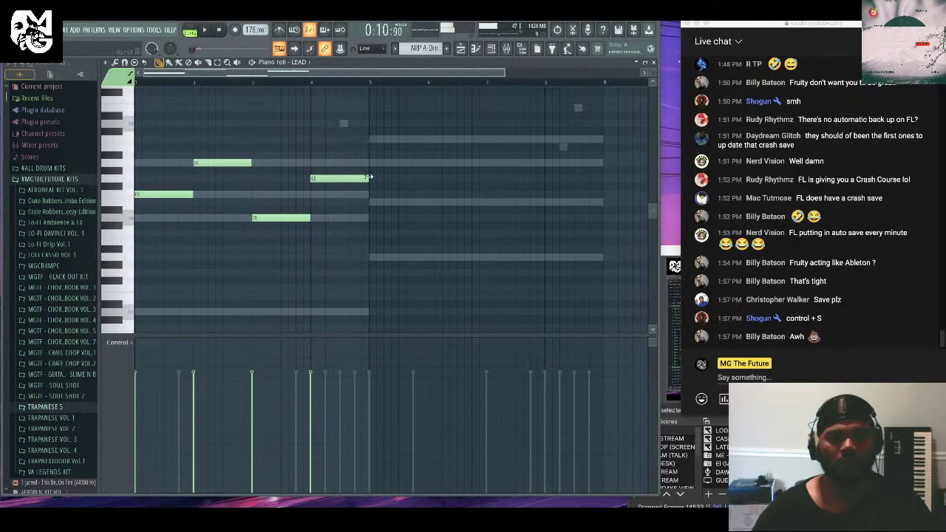
Add four one-bar LEAD notes across bars 5 to 8 on the ghost chord's tones, with bar 7 on its lowest tone.
click(373, 163)
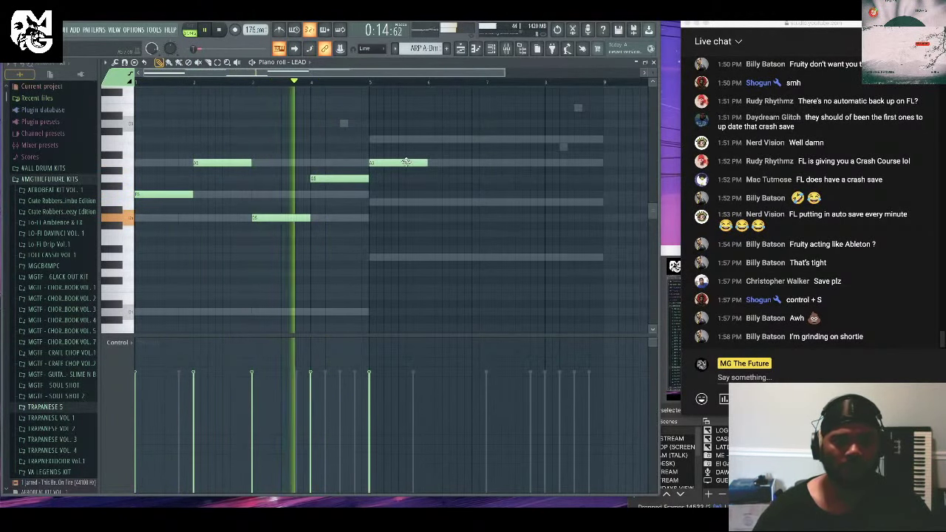
click(432, 203)
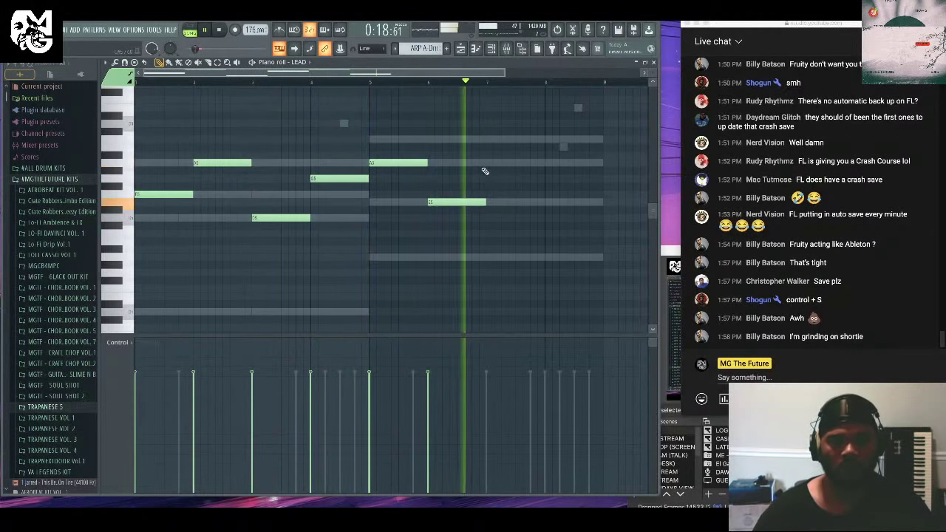
click(486, 139)
click(547, 202)
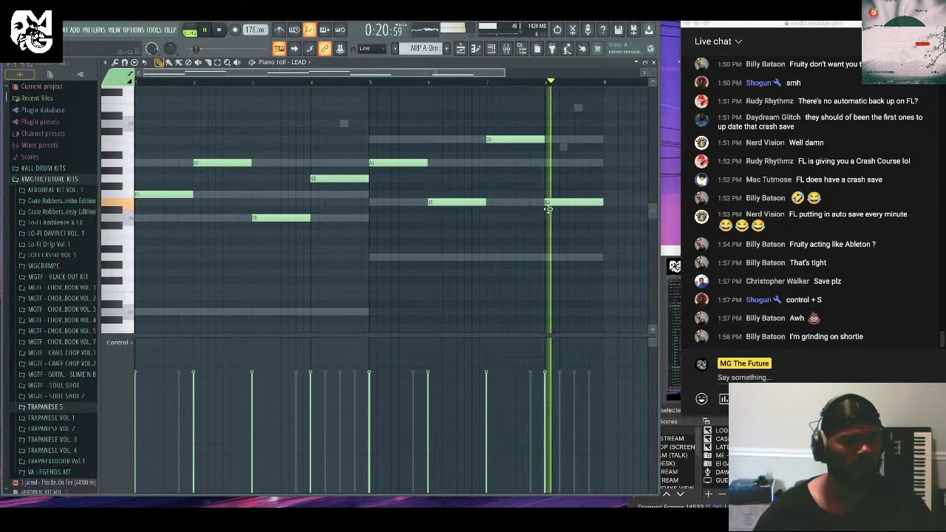
right_click(504, 139)
click(489, 260)
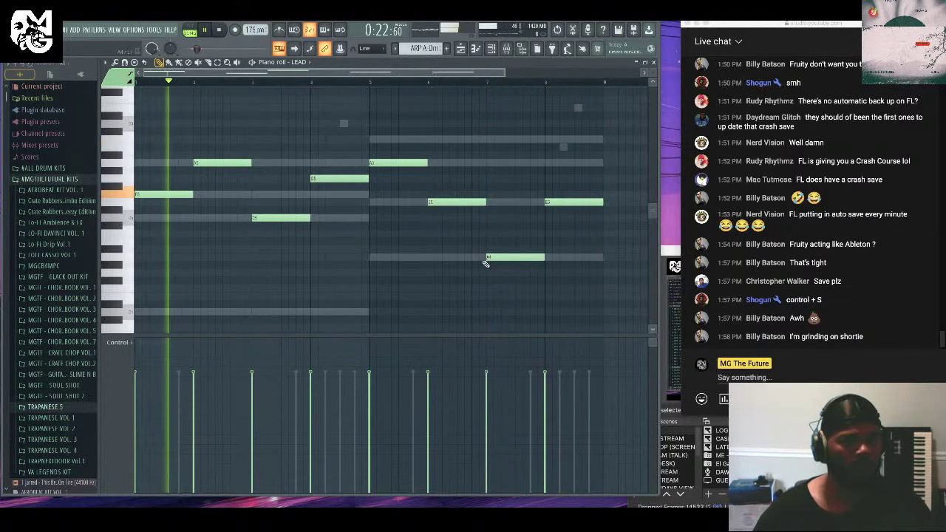
Lower the bar 4 note onto the ghost chord tone, shorten it to half a bar and add a higher half-bar note after it.
drag(323, 190, 327, 195)
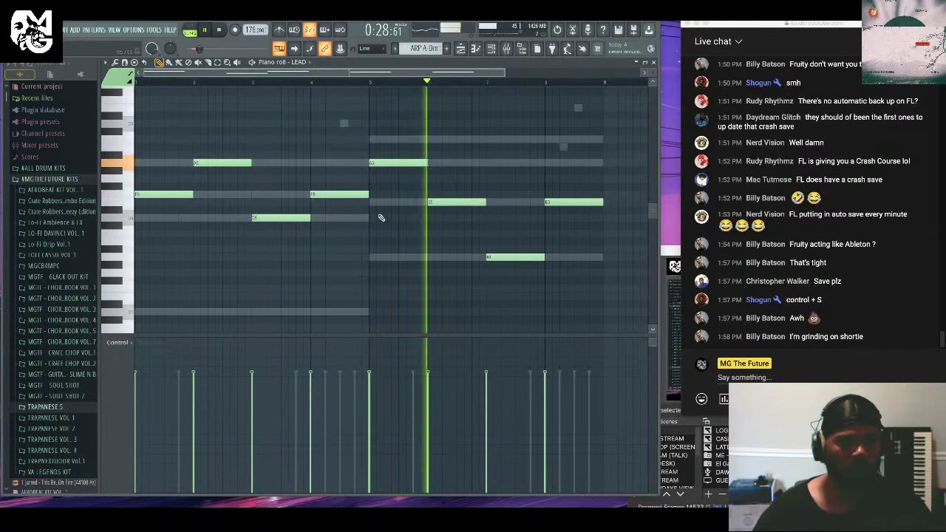
mouse_move(328, 195)
mouse_down()
mouse_move(329, 179)
mouse_move(340, 193)
mouse_up()
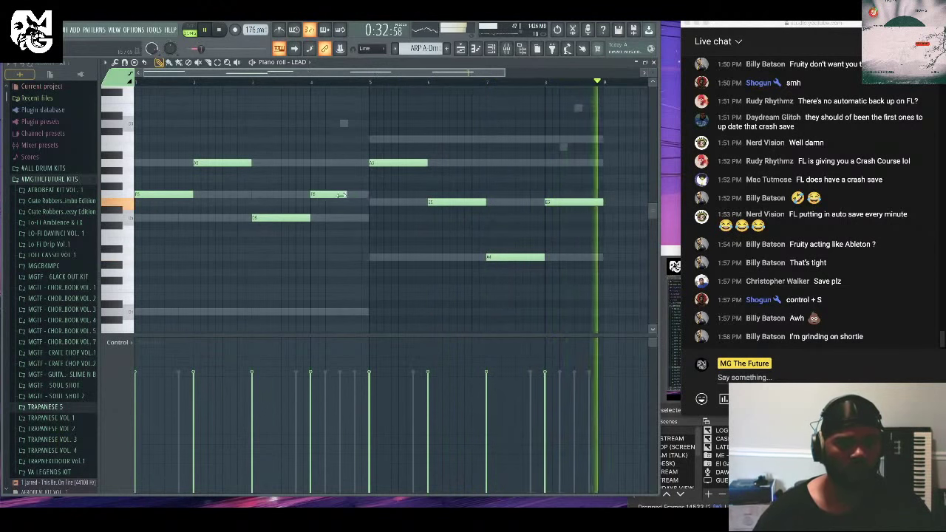
click(347, 123)
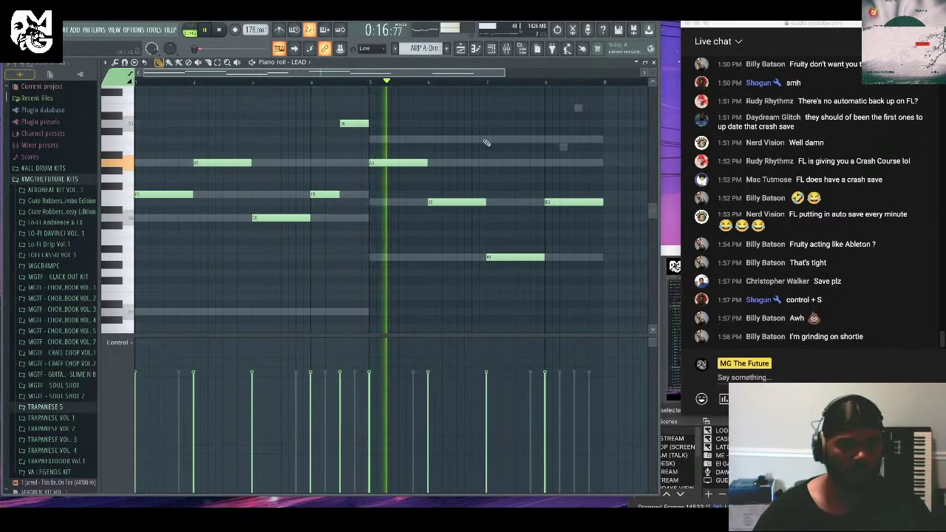
Try splitting the bar 8 note into two half-bar notes, with the second one placed high and an octave lower.
click(594, 202)
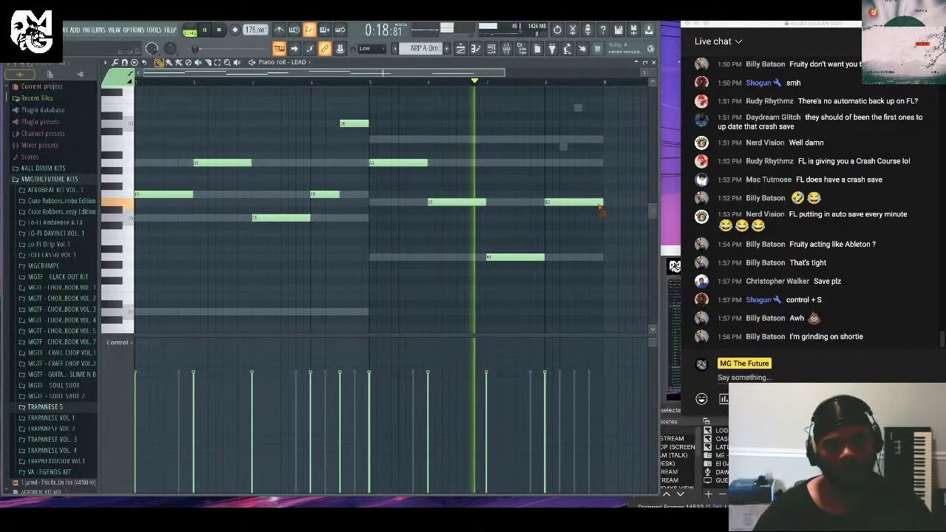
drag(594, 203, 573, 202)
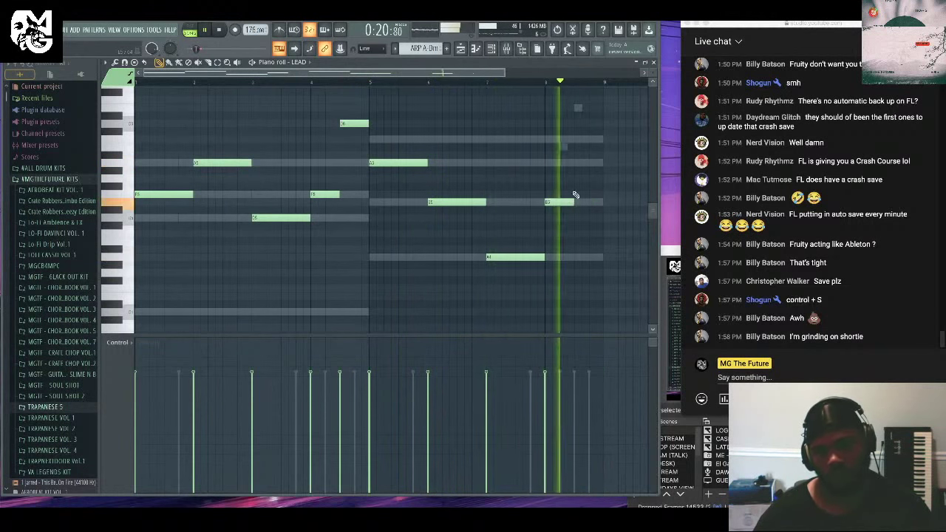
click(584, 108)
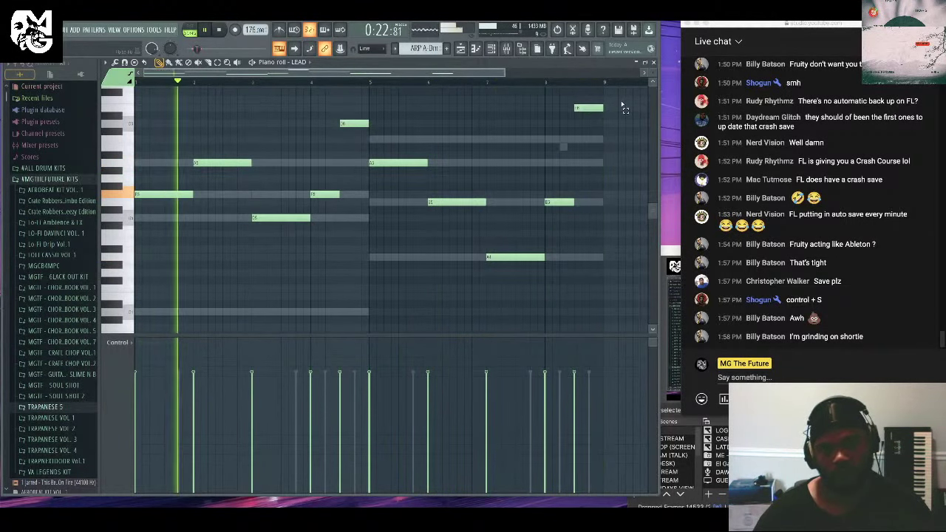
ctrl+click(588, 108)
key(ctrl+Down)
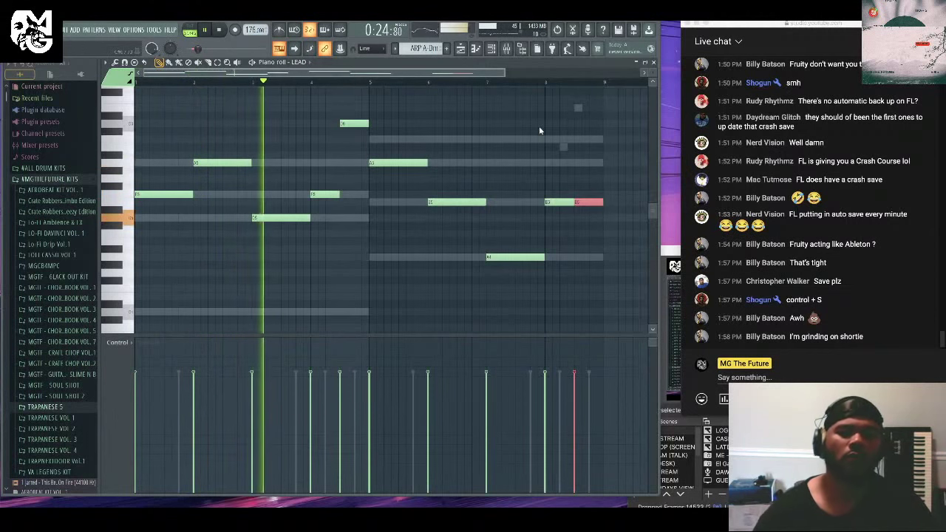
right_click(578, 203)
drag(573, 203, 602, 203)
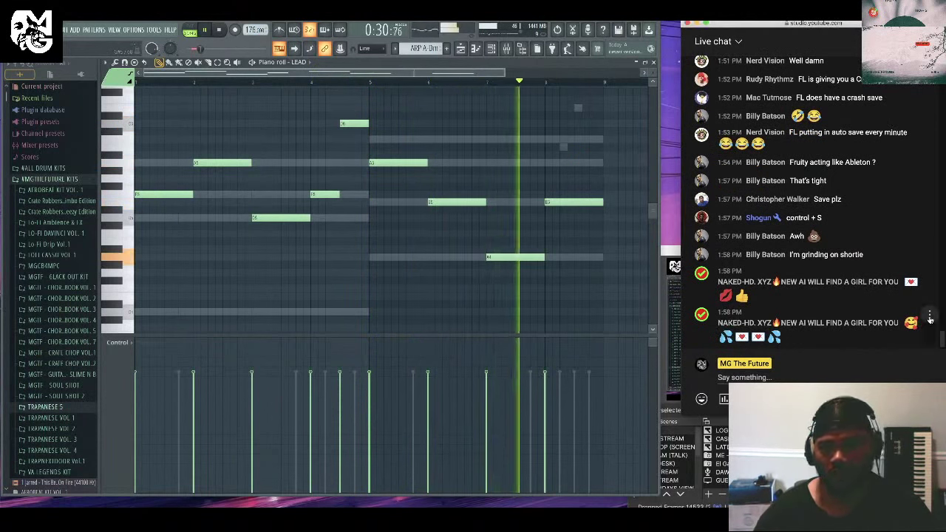
Switch to the YouTube live chat and remove the newest spam message.
click(929, 316)
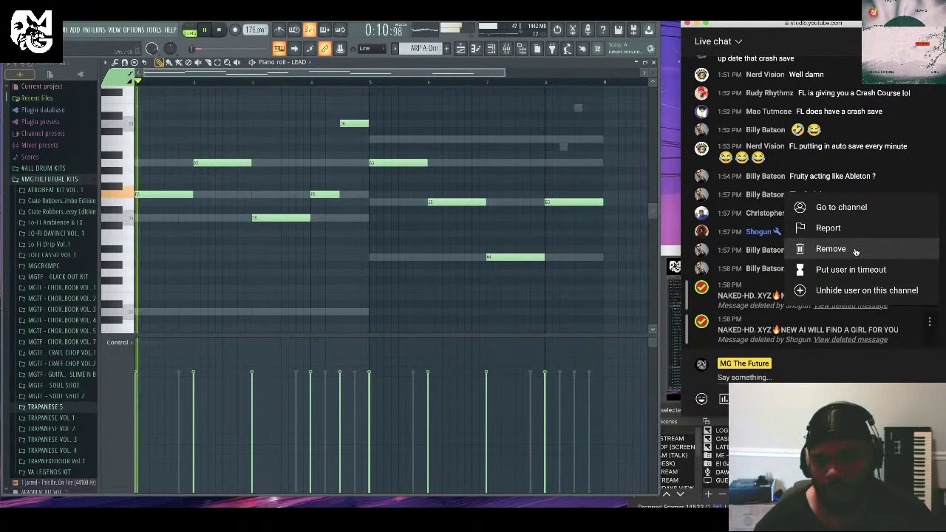
click(828, 249)
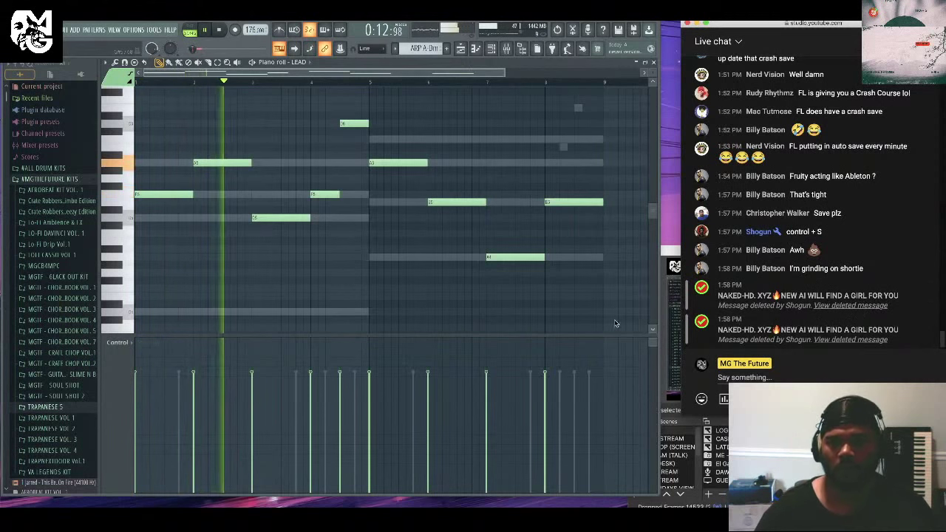
Return to FL Studio and save the project.
click(48, 30)
click(56, 71)
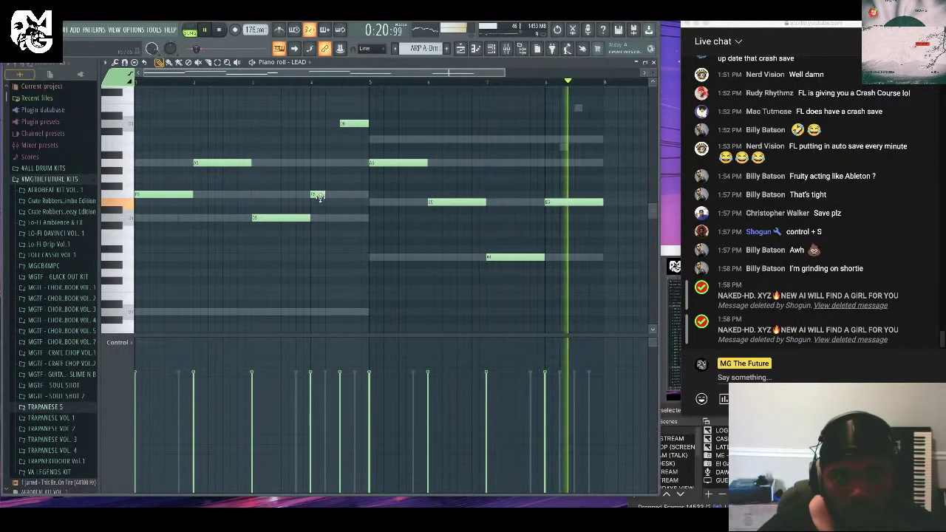
Split the first half of bar 4 into two quarter-bar notes, placing the second on the higher ghost chord tone.
click(329, 162)
click(322, 202)
right_click(329, 203)
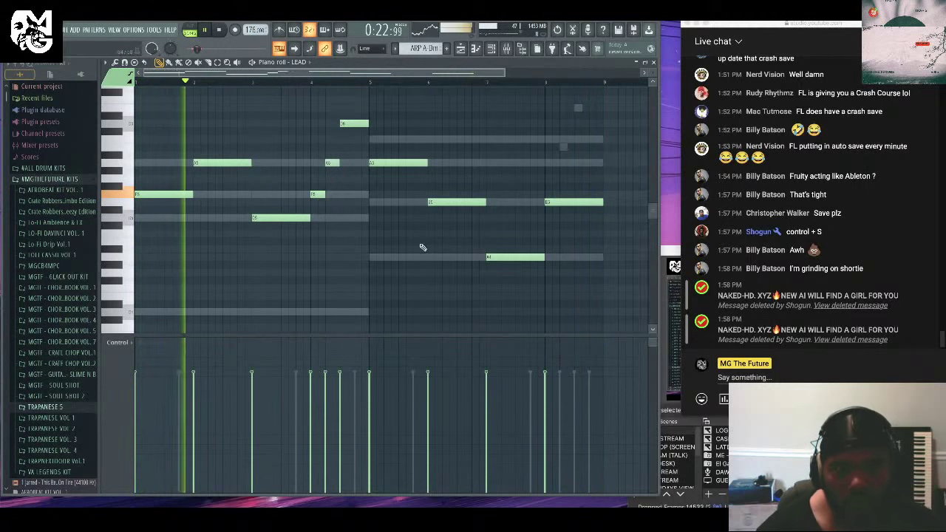
Shorten the bar 8 note to a quarter bar, follow it with a higher quarter-bar note and a half-bar note at the original pitch.
scroll(608, 221, up, 3)
mouse_move(603, 248)
mouse_down()
mouse_move(559, 250)
mouse_move(600, 251)
mouse_up()
click(566, 194)
click(577, 249)
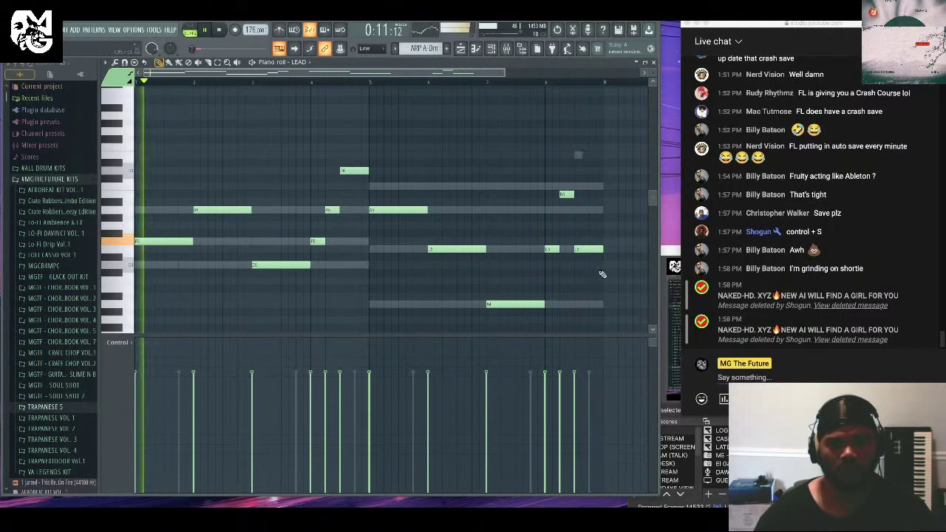
Randomize the velocity levels of the LEAD notes with the piano roll randomizer.
scroll(553, 234, down, 2)
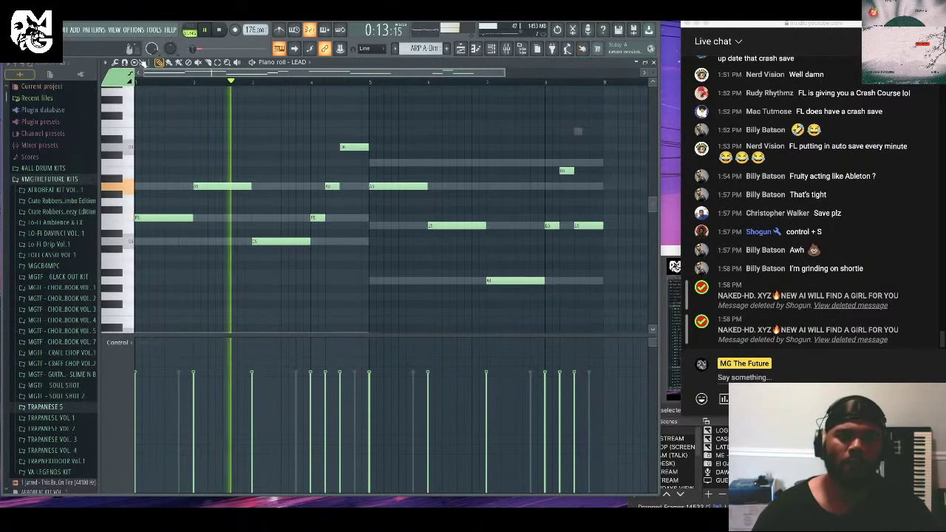
click(114, 62)
click(155, 227)
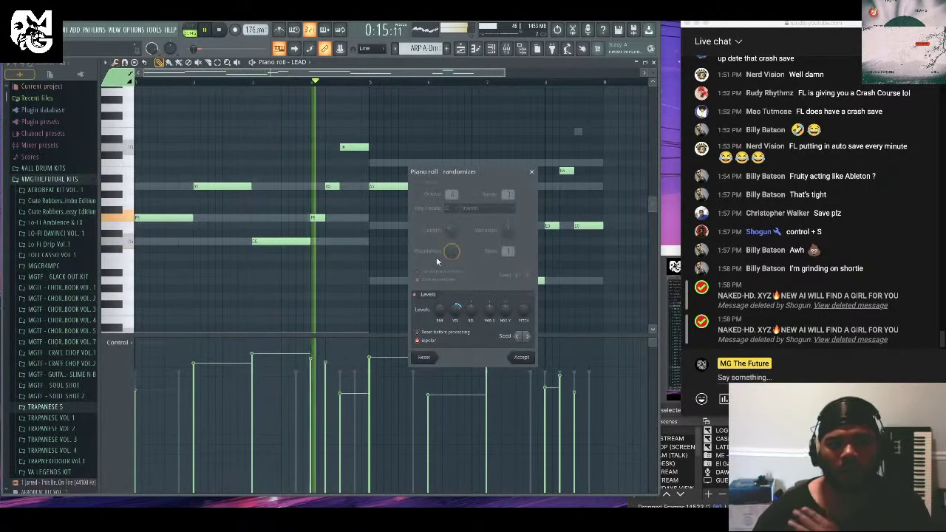
click(517, 356)
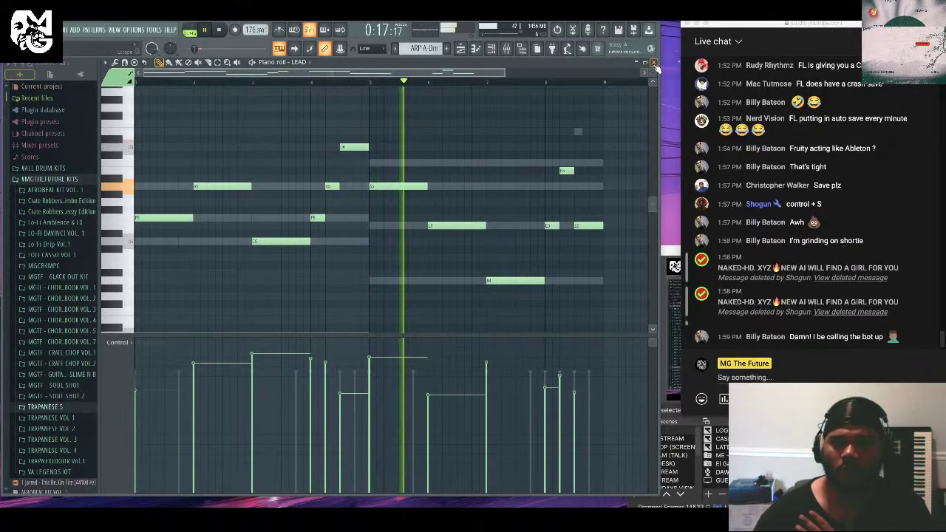
Load the 40's Justice lead snapshot in the LEAD channel's Kontakt instrument and save the project.
key(F7)
click(194, 172)
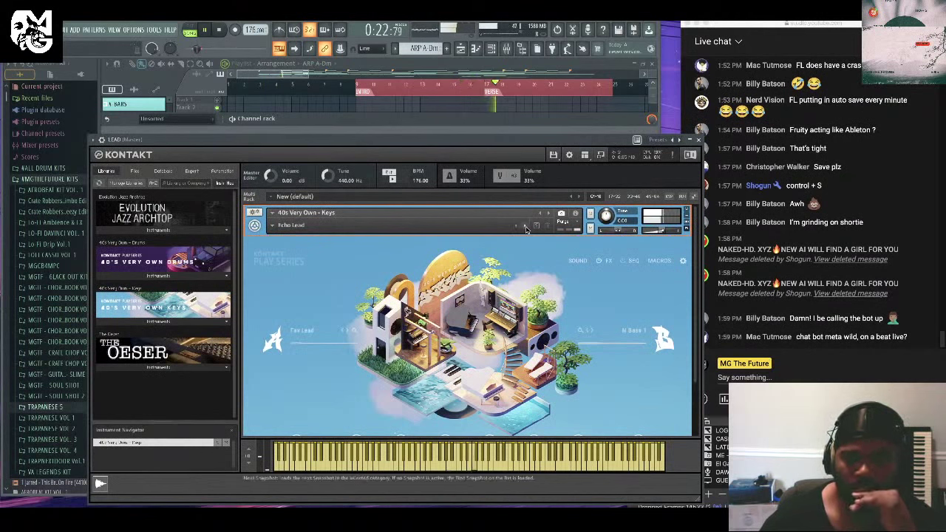
click(271, 225)
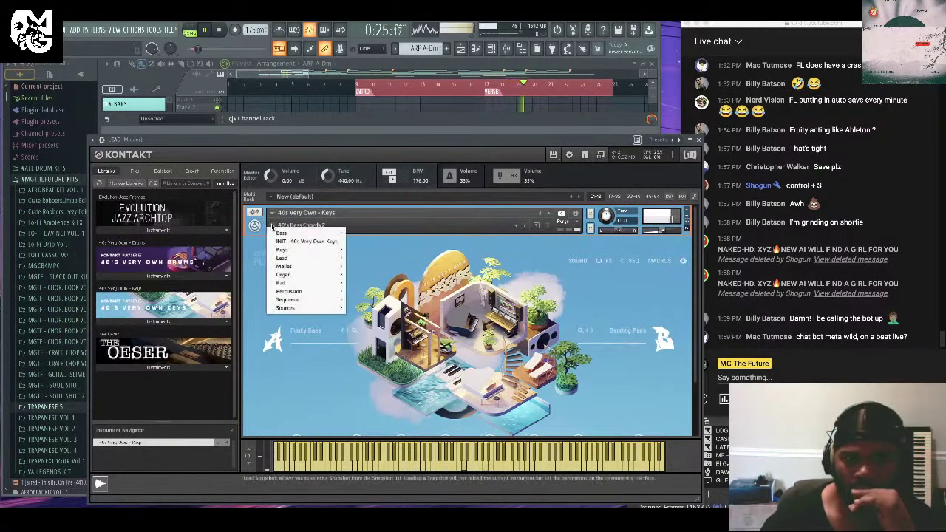
mouse_move(342, 258)
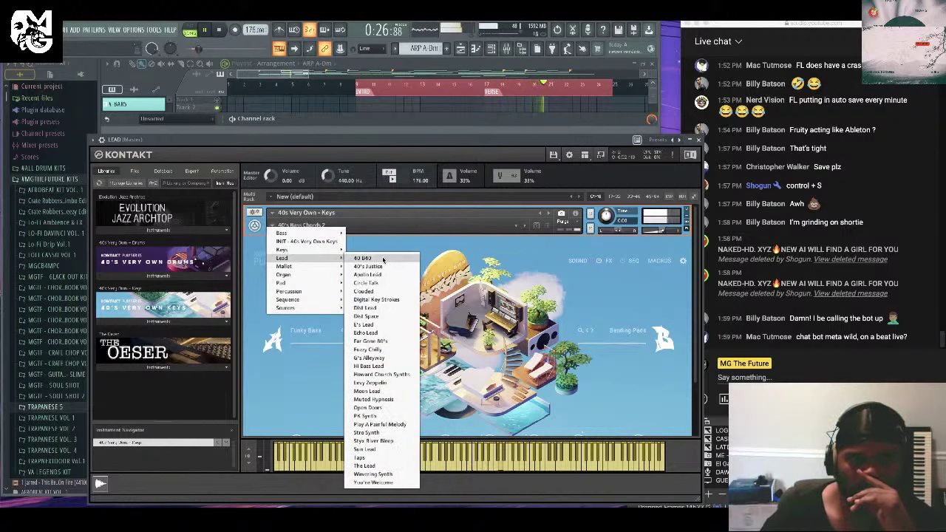
click(361, 258)
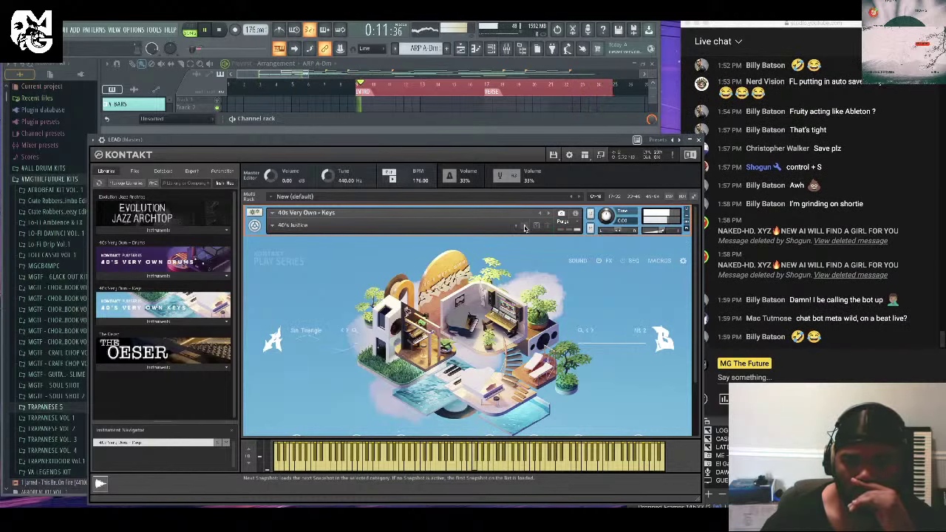
click(699, 140)
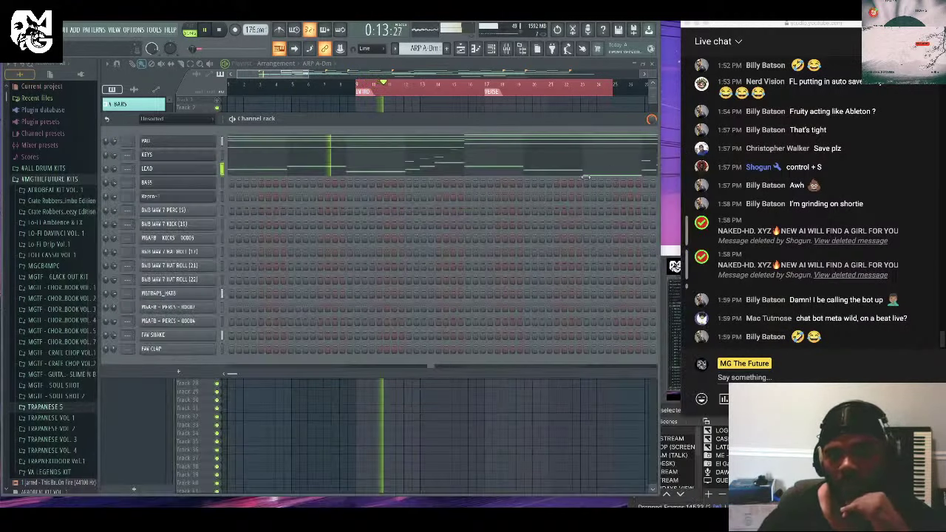
click(45, 29)
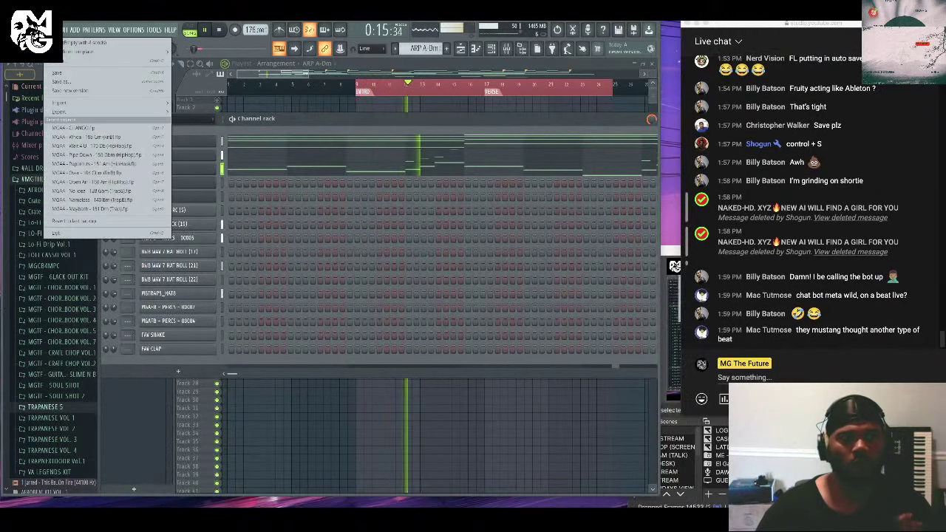
click(65, 74)
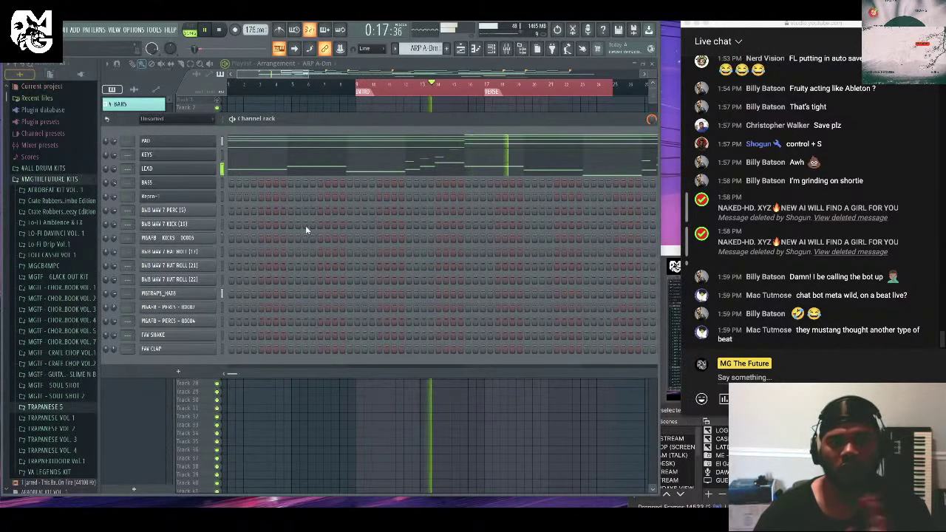
Delete the Repro-1 channel from the channel rack, stop playback and save the project.
right_click(185, 185)
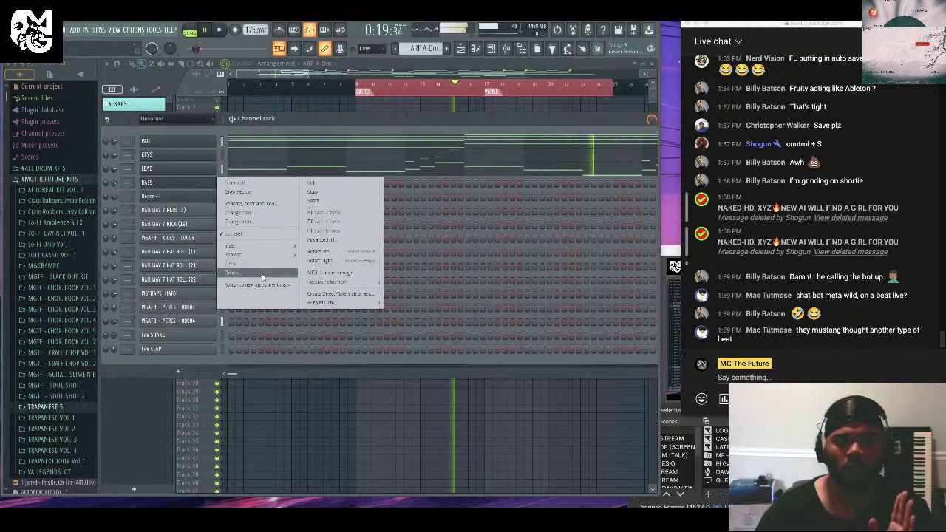
right_click(193, 196)
right_click(194, 198)
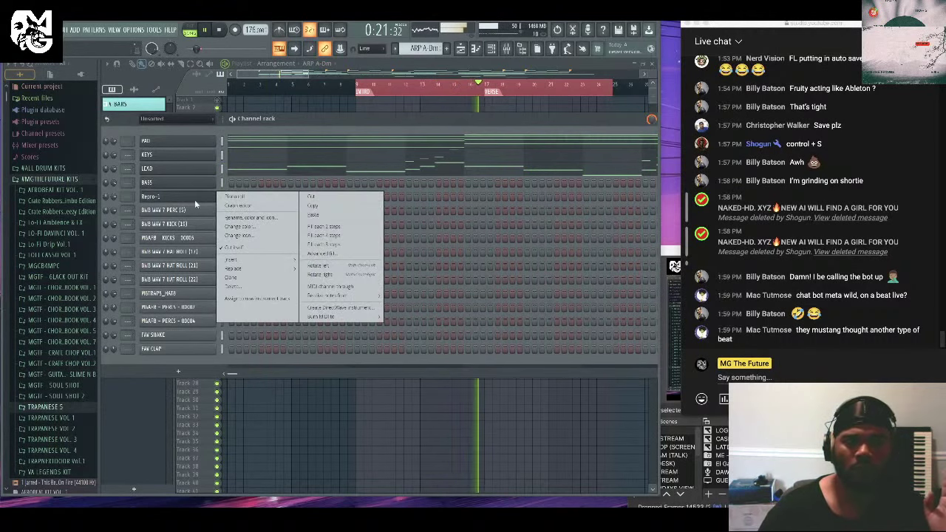
click(248, 288)
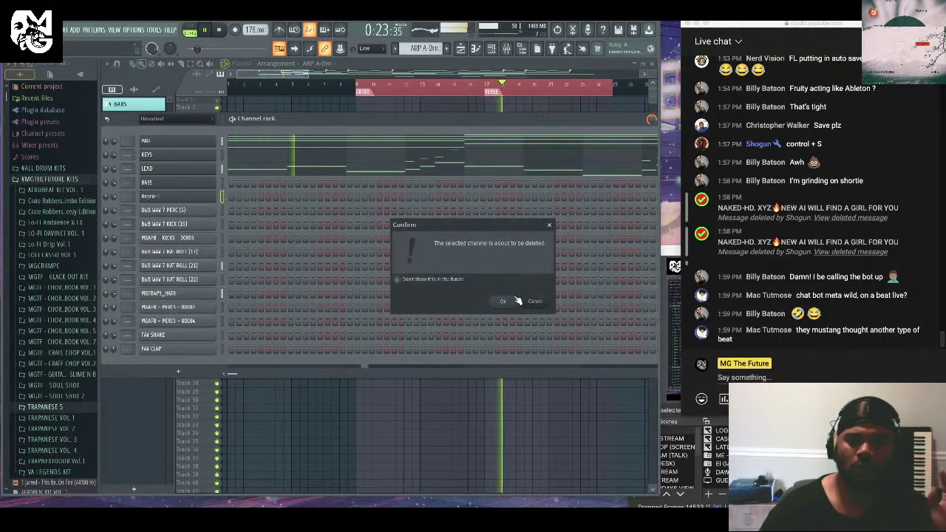
click(514, 302)
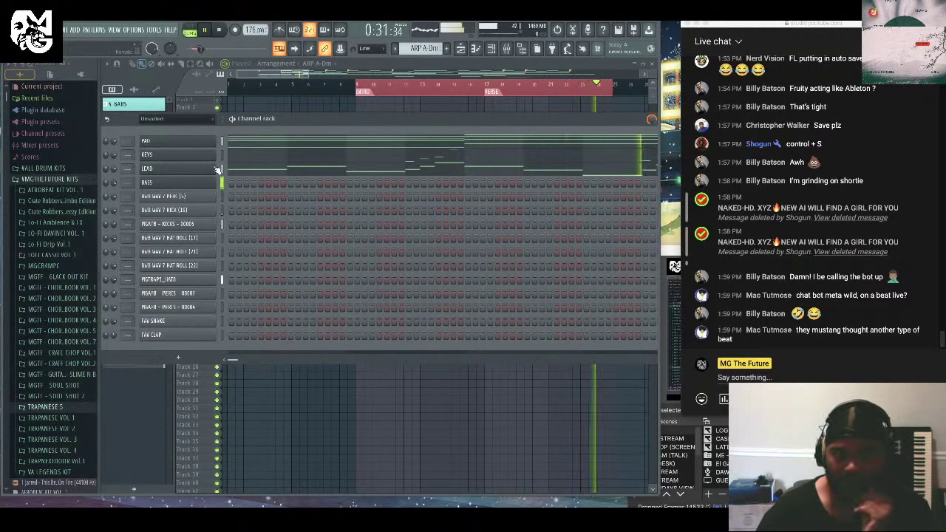
key(space)
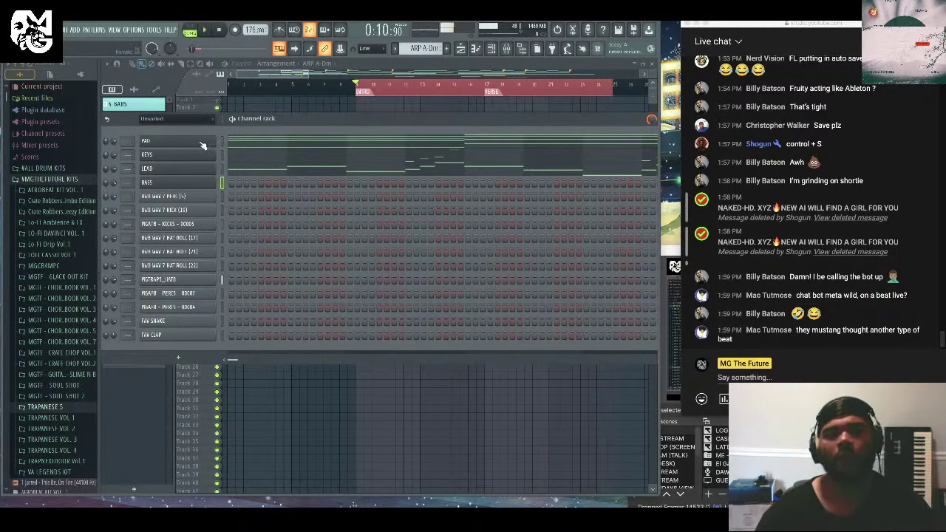
click(50, 29)
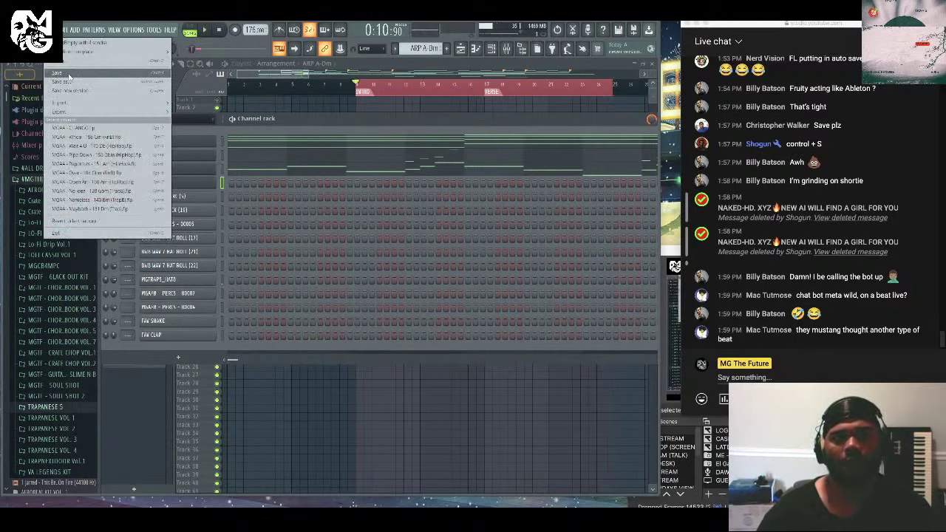
click(81, 83)
Insert an ElectraX instrument channel above the PAD channel.
right_click(212, 141)
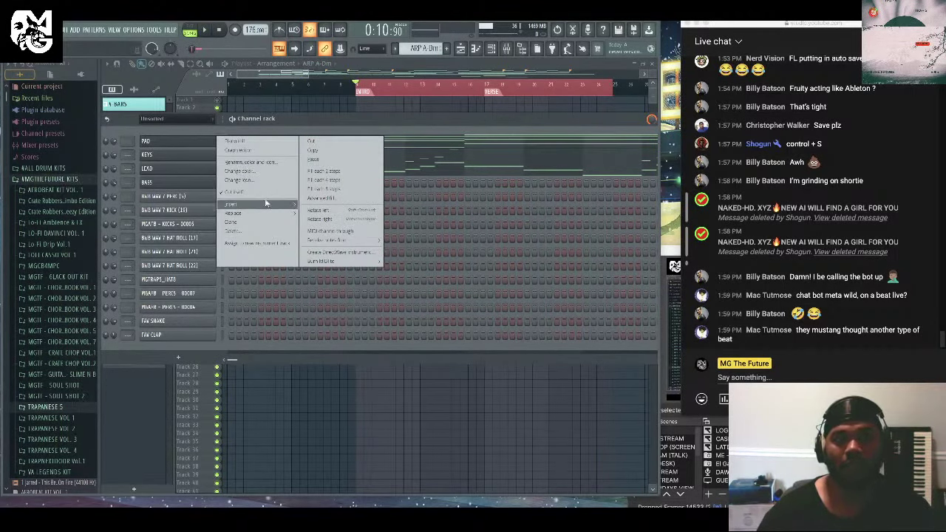
mouse_move(268, 203)
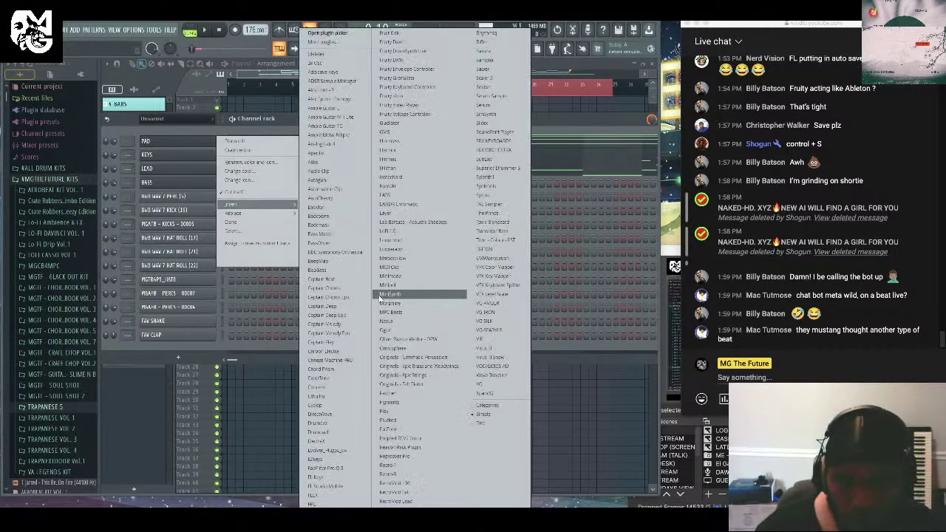
click(336, 441)
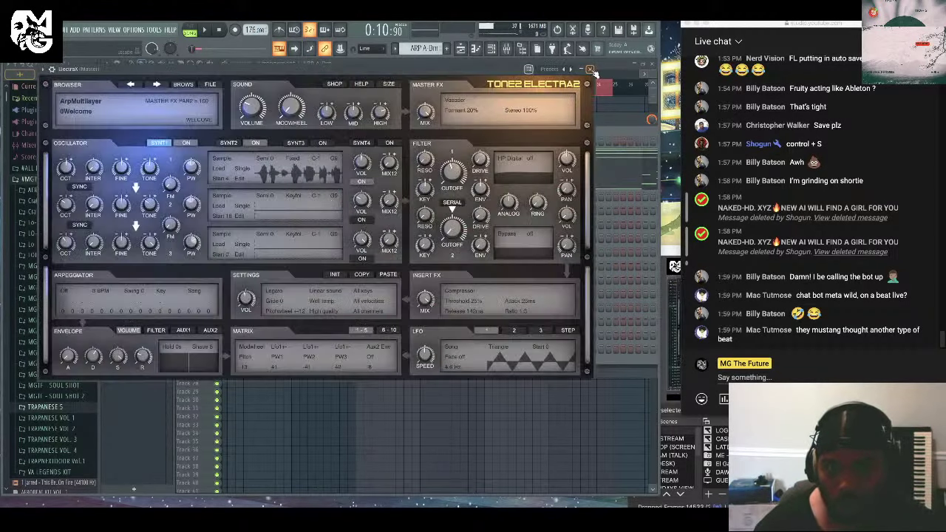
click(589, 69)
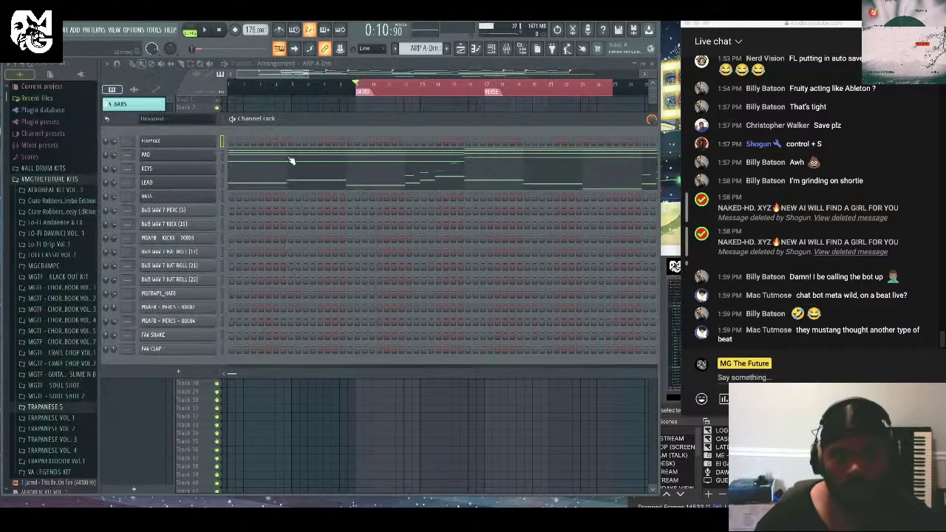
Audition the ARP patches in ElectraX's XP1 - DRENCH GOD bank against the beat, from ARP Baggin Up to ARP Sremm Living.
click(191, 142)
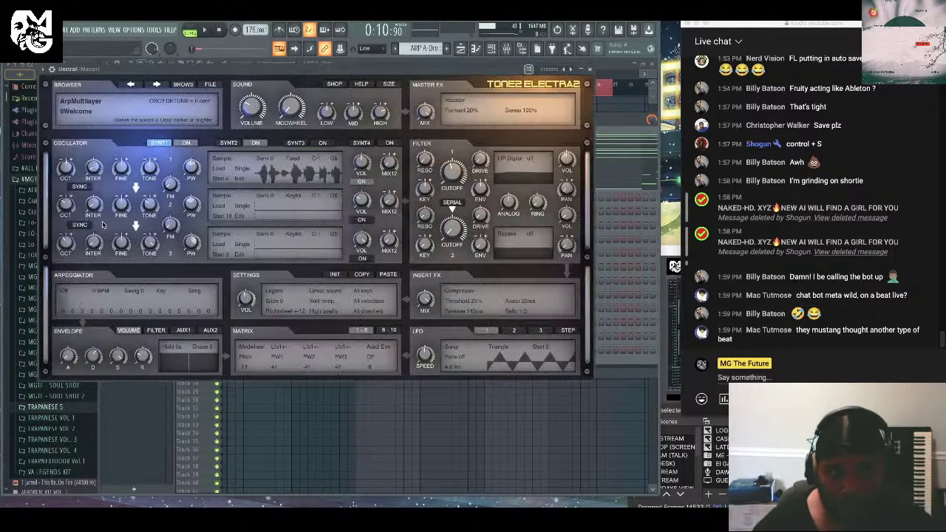
click(177, 86)
scroll(131, 155, down, 8)
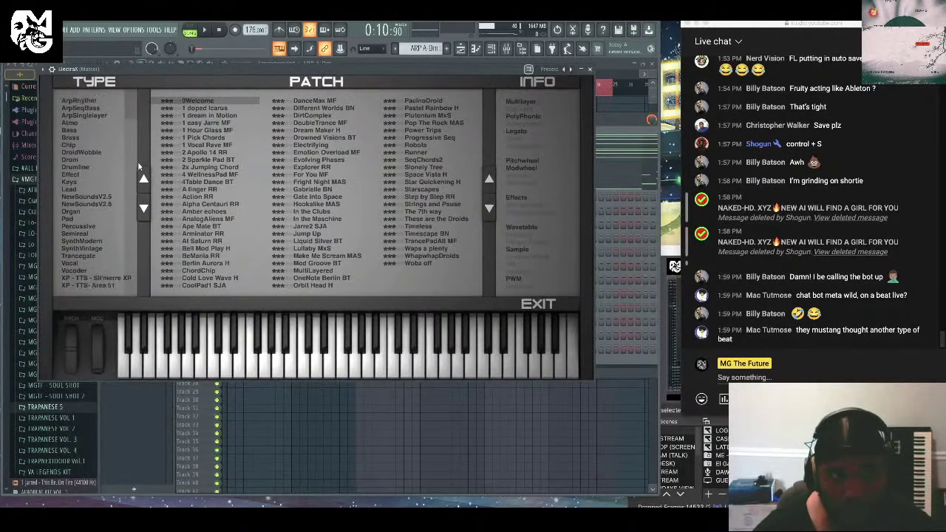
click(101, 168)
click(207, 108)
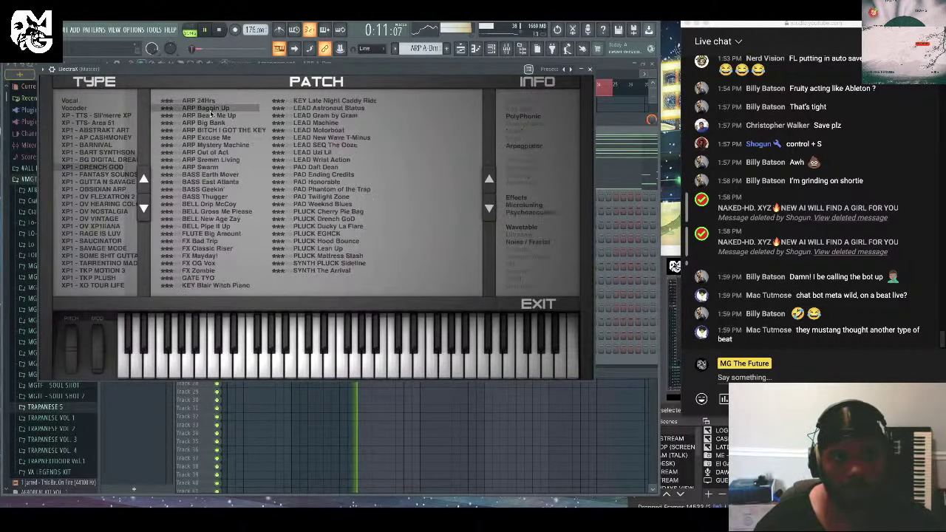
click(219, 116)
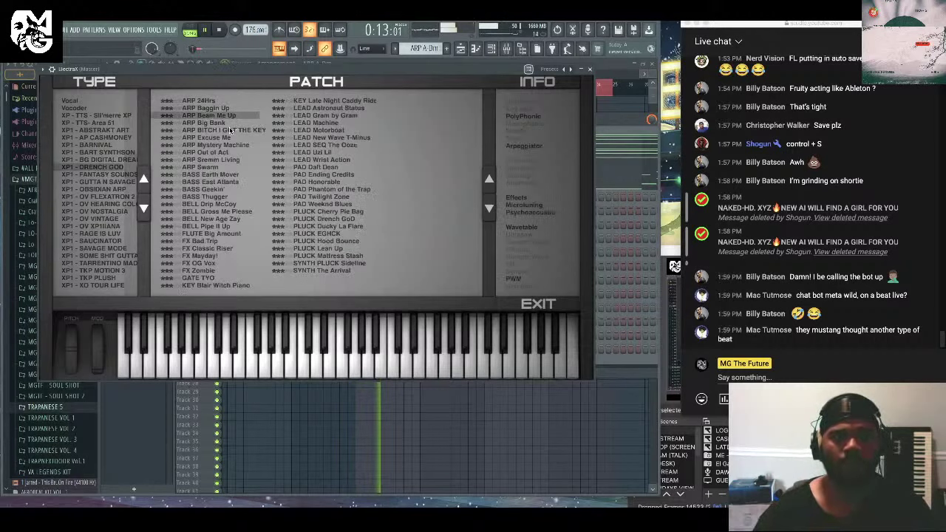
click(230, 130)
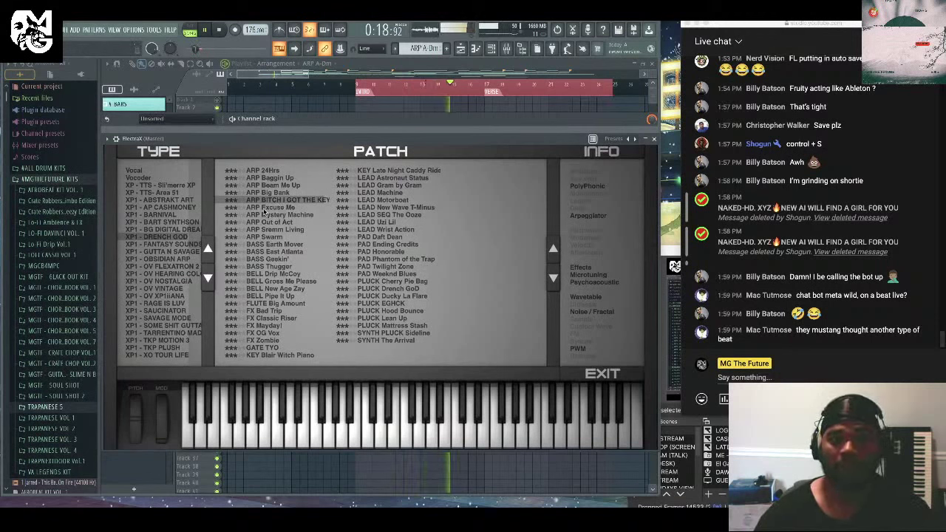
click(264, 209)
click(280, 215)
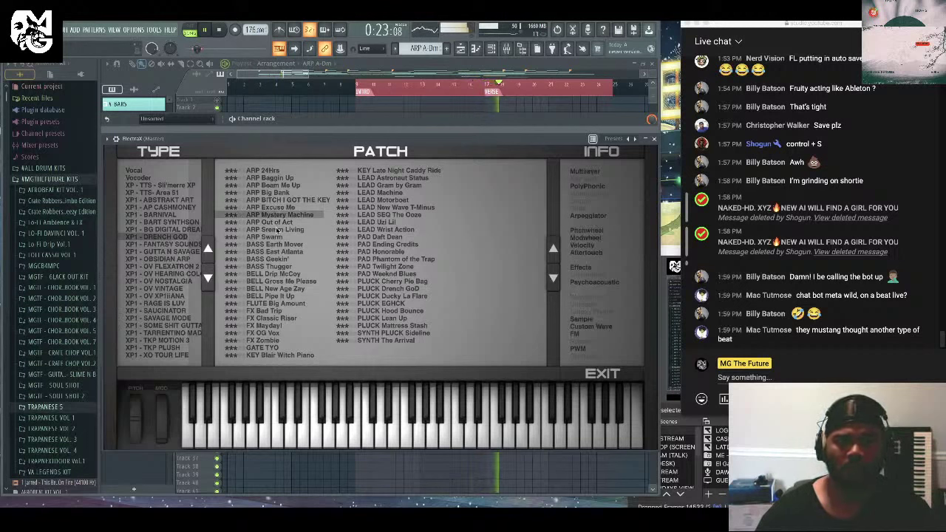
click(278, 230)
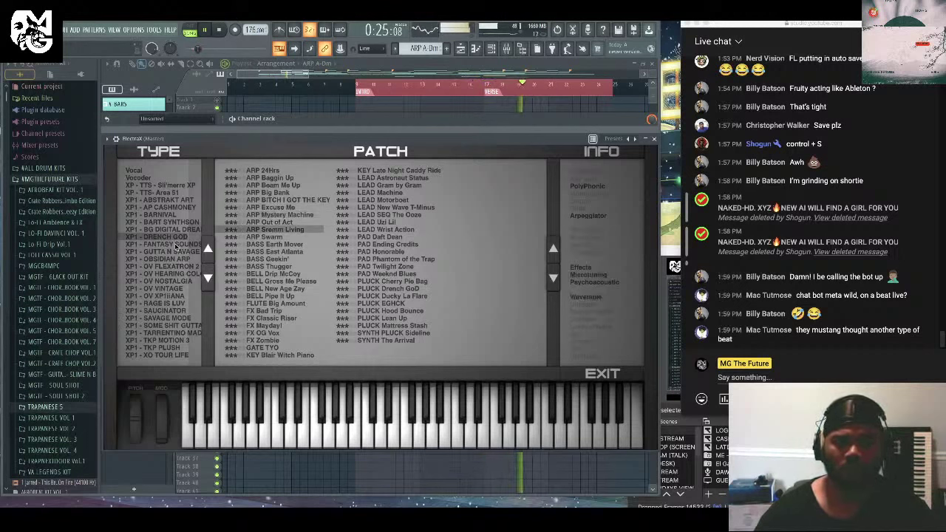
Audition the arpeggio patches of the XP1 - GUTTA N SAVAGE bank and load ARP sine pool.
click(174, 252)
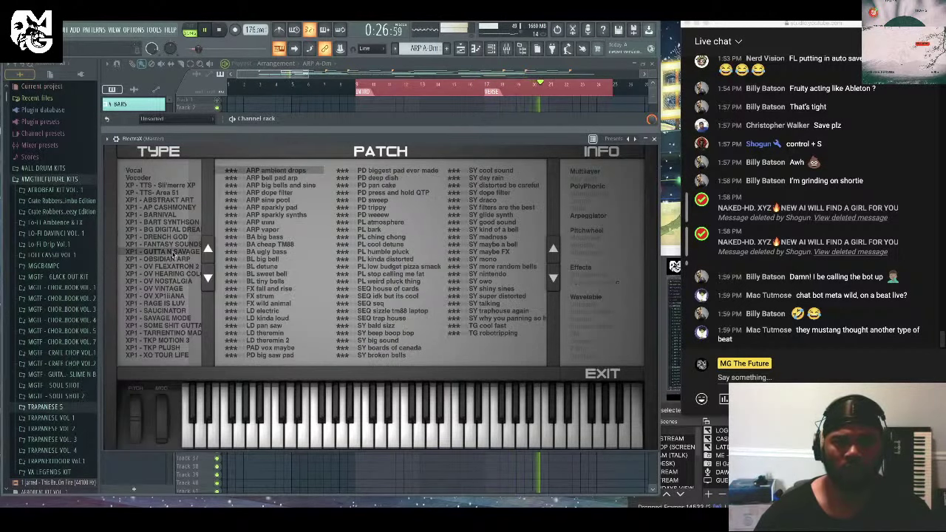
click(276, 178)
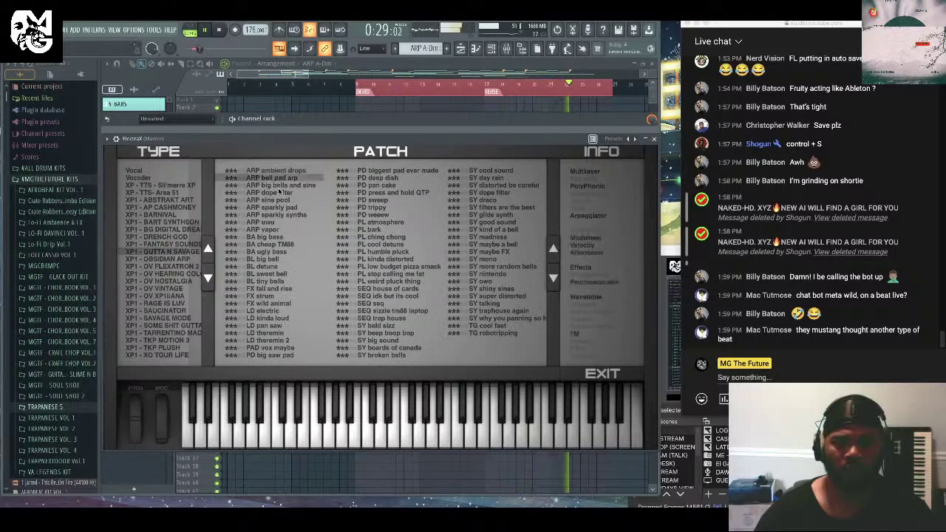
click(279, 188)
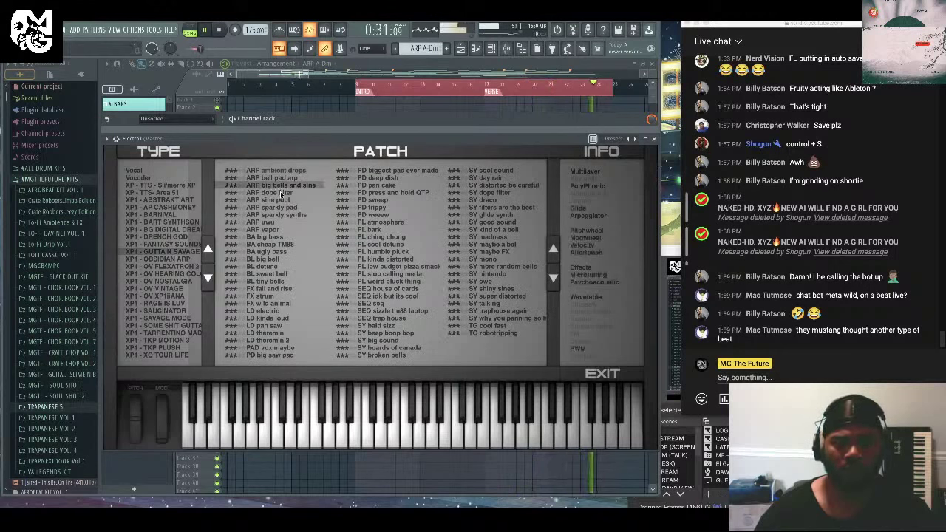
click(280, 192)
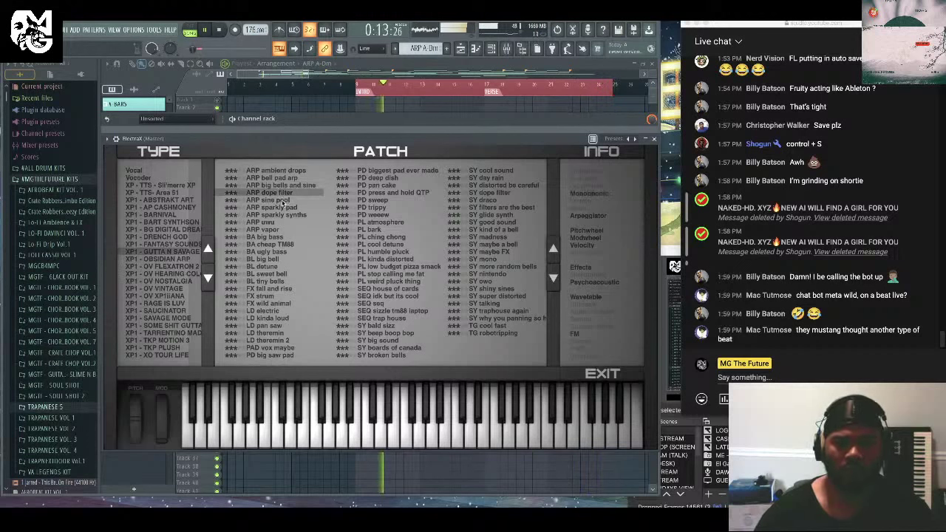
click(282, 201)
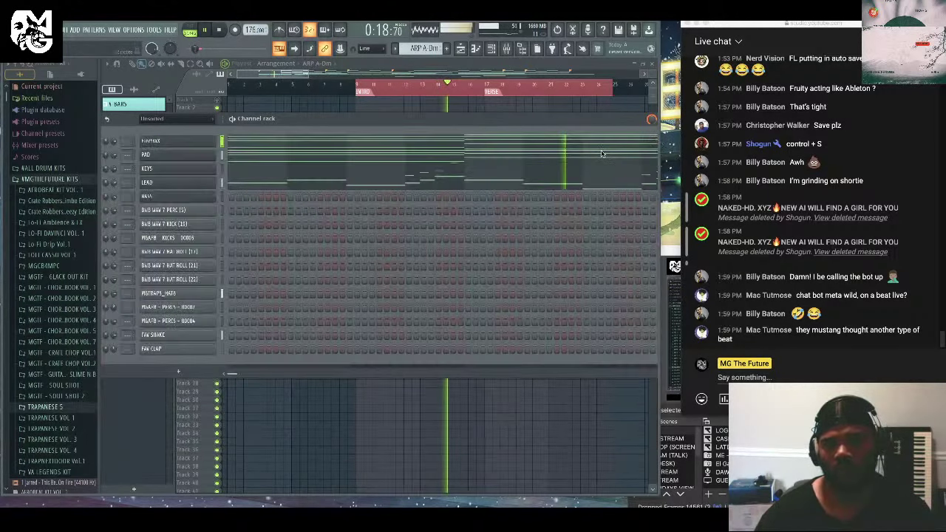
click(655, 140)
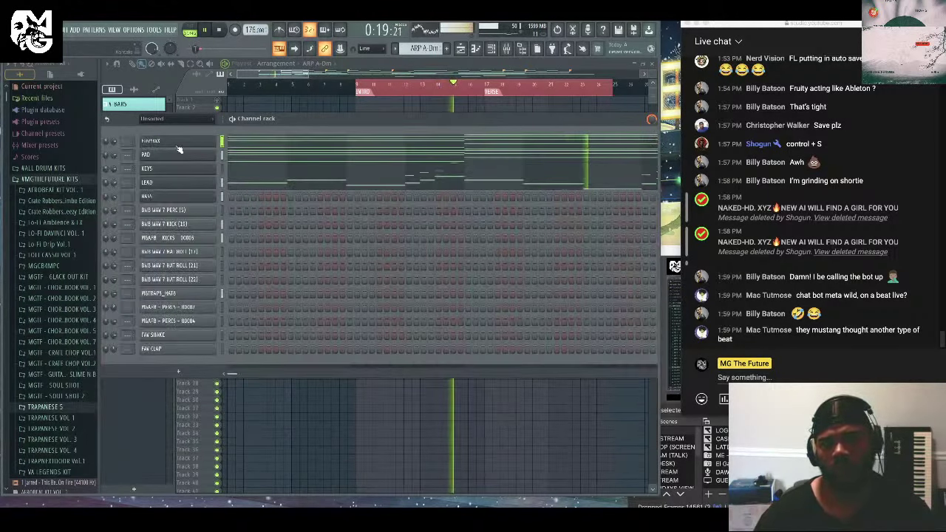
Rename the ElectraX channel to ARP.
right_click(172, 140)
click(242, 162)
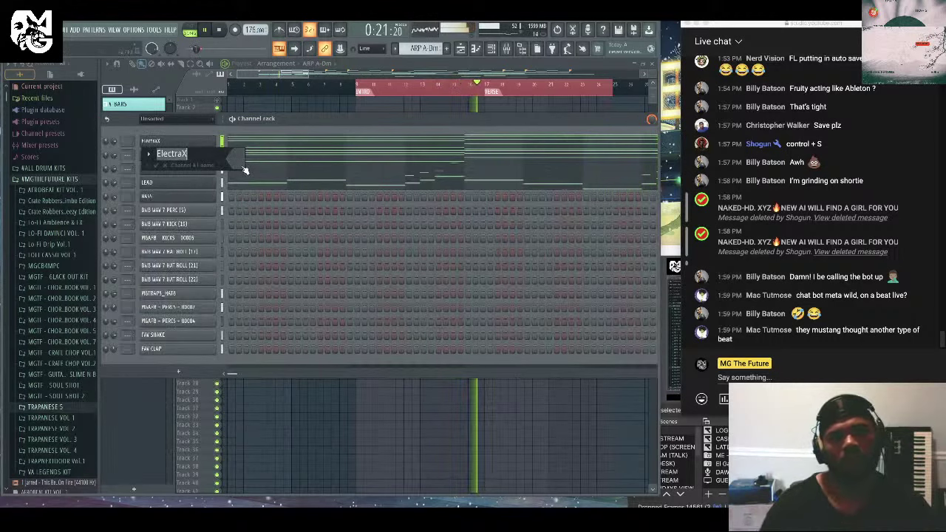
text(ARP)
key(Return)
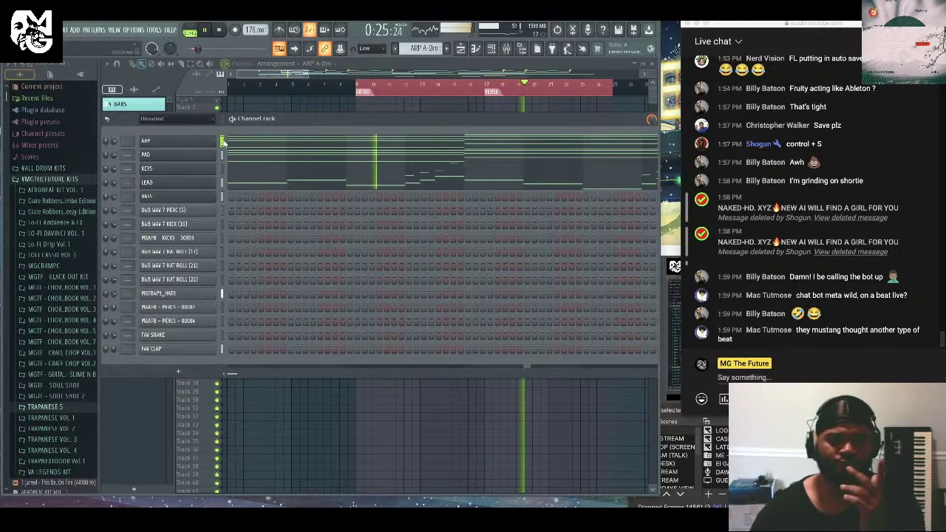
Select all channels and color them with a gradient running from purple at the ARP channel to yellow at FAV CLAP.
drag(221, 140, 219, 358)
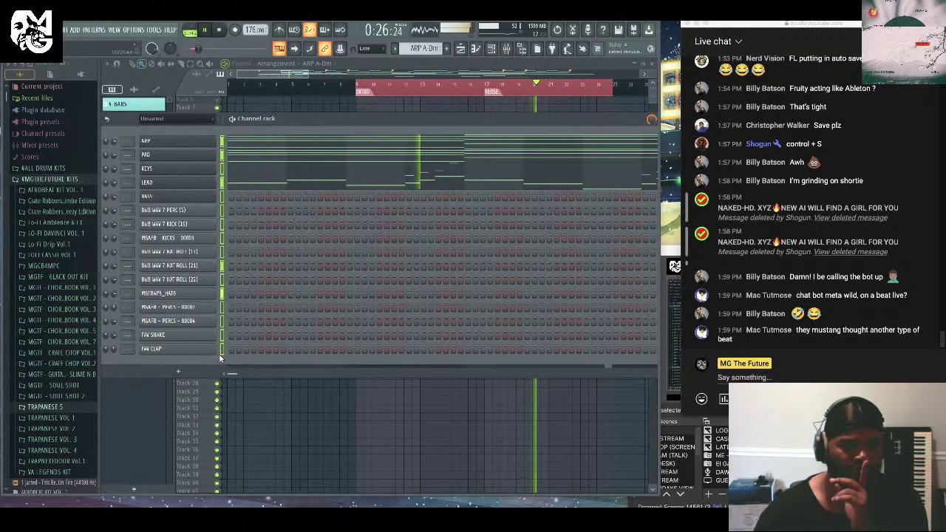
drag(220, 131, 252, 131)
click(127, 119)
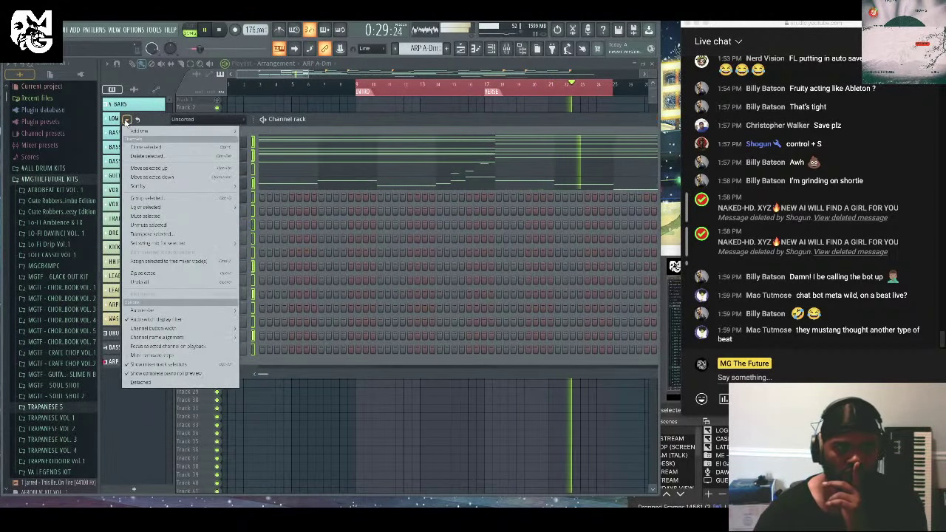
mouse_move(211, 207)
click(255, 211)
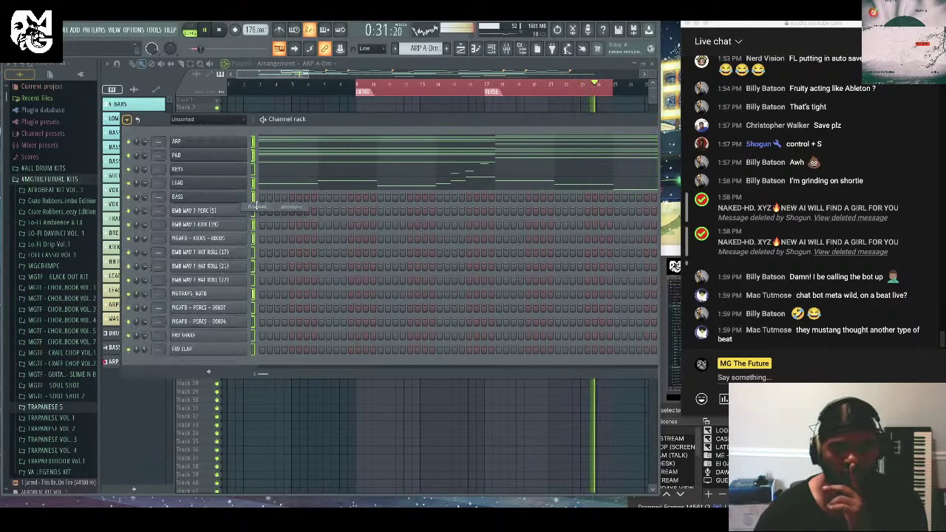
click(422, 338)
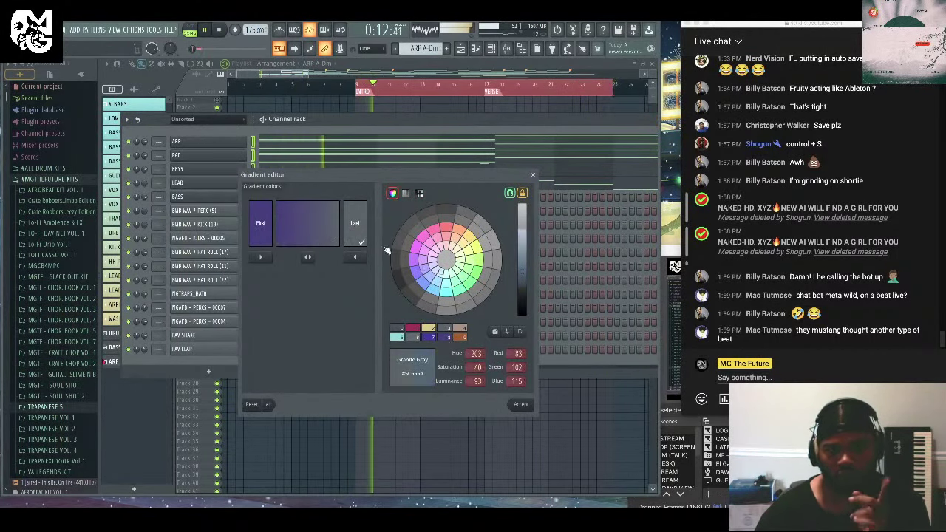
click(429, 327)
click(520, 404)
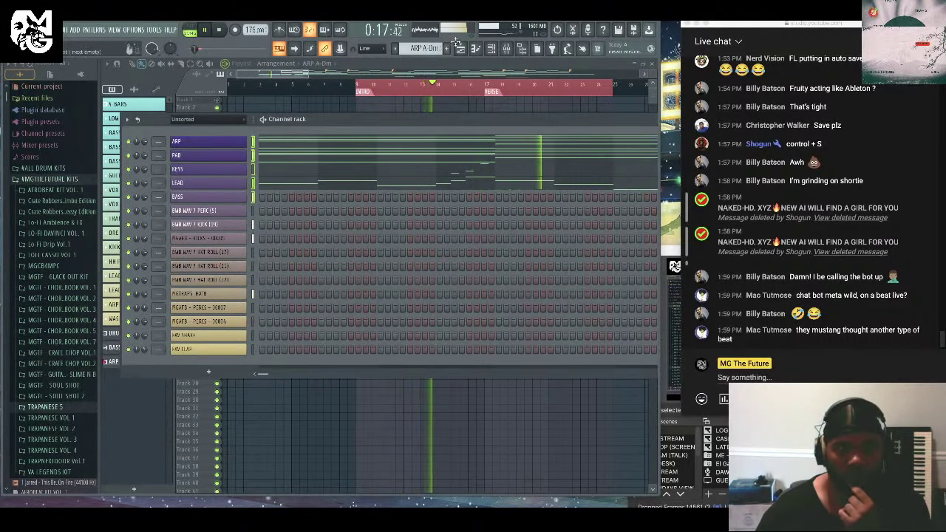
Route the selected ARP, PAD, KEYS, LEAD and BASS channels to consecutive mixer tracks starting from Insert 17.
click(507, 49)
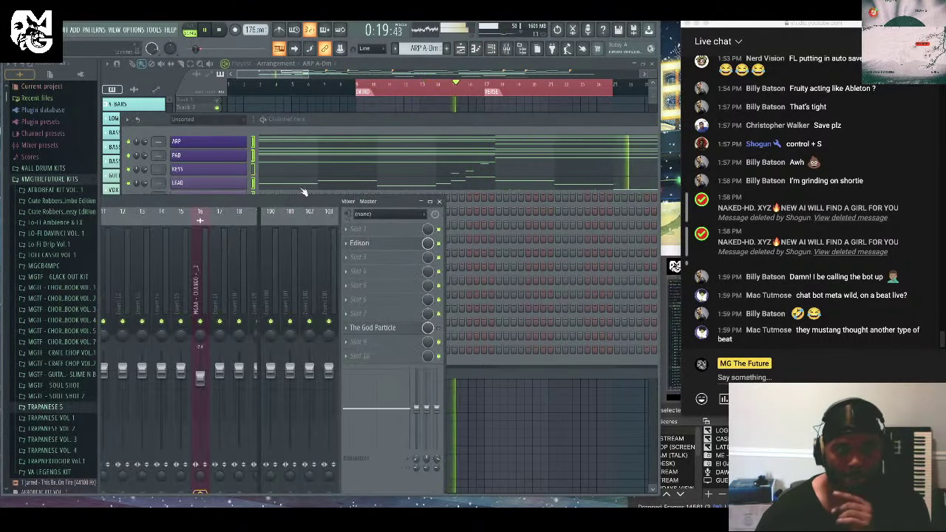
drag(458, 180, 467, 175)
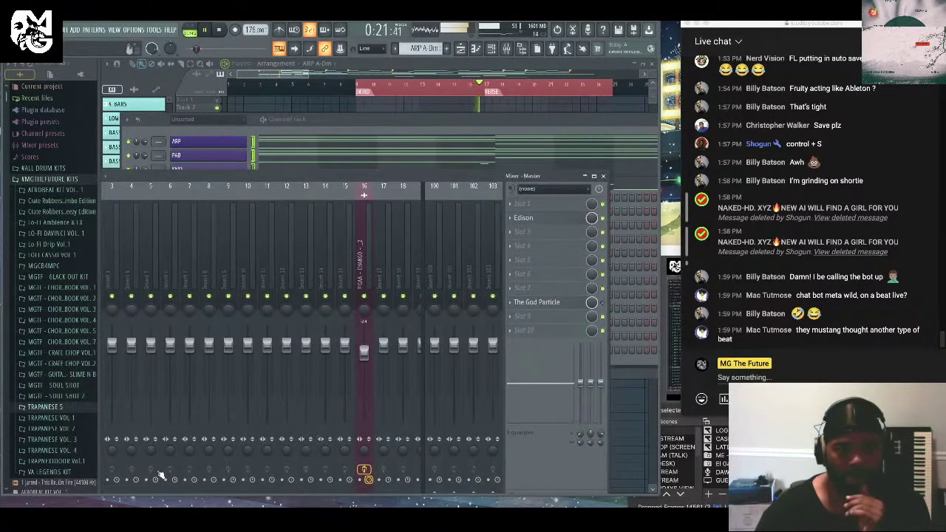
drag(257, 176, 318, 105)
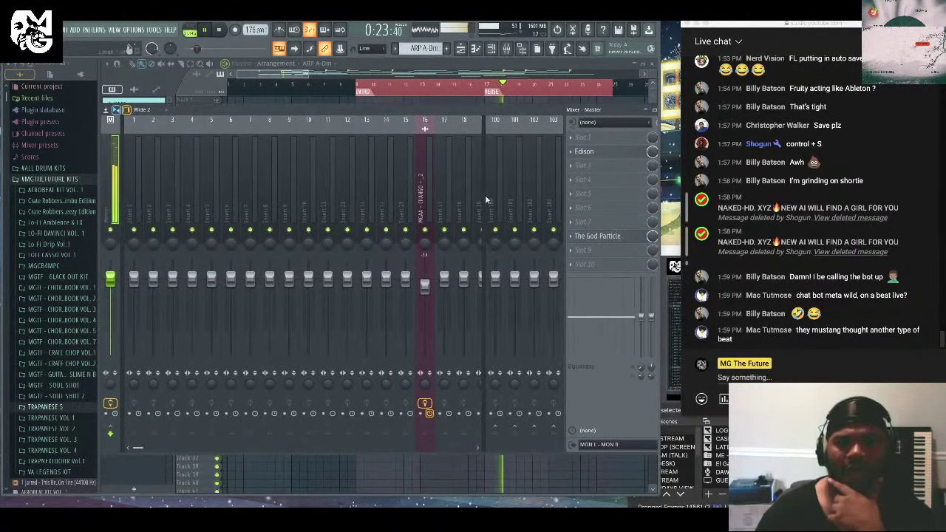
drag(653, 287, 605, 288)
drag(129, 448, 148, 448)
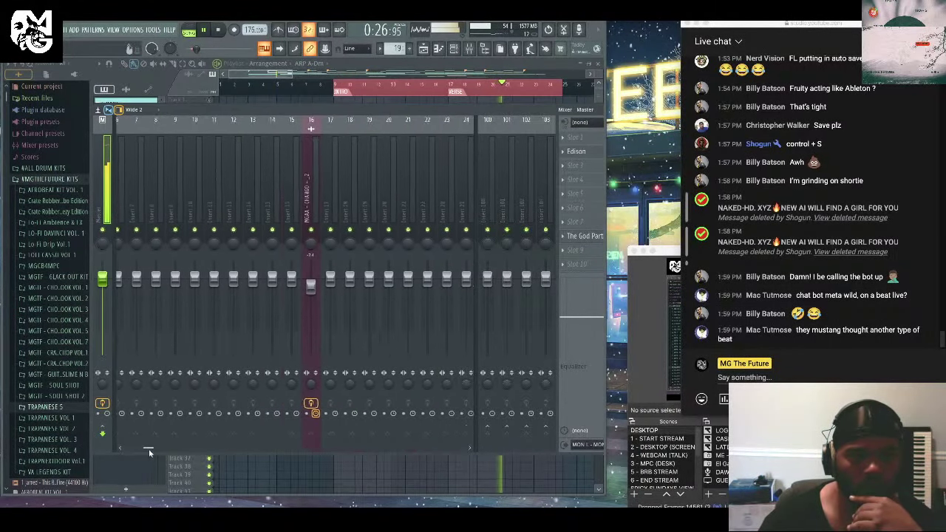
click(326, 218)
right_click(326, 218)
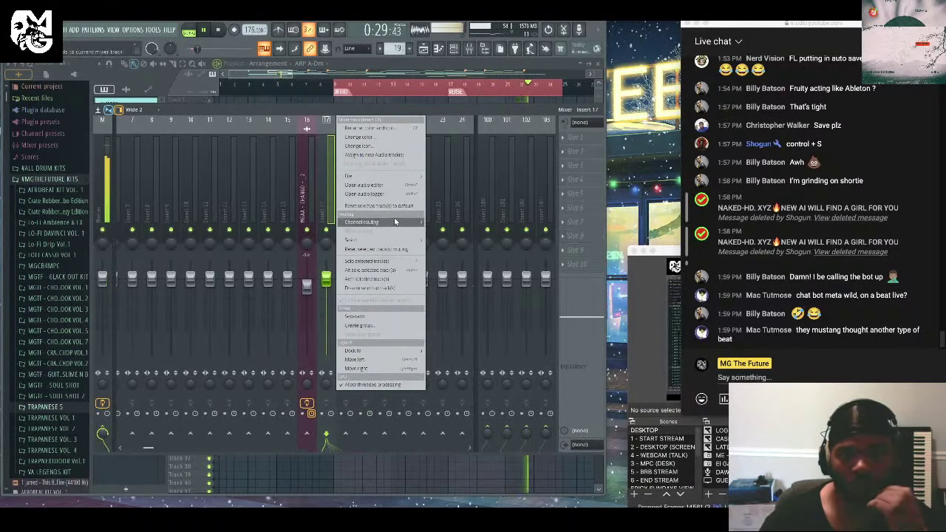
mouse_move(392, 222)
click(450, 232)
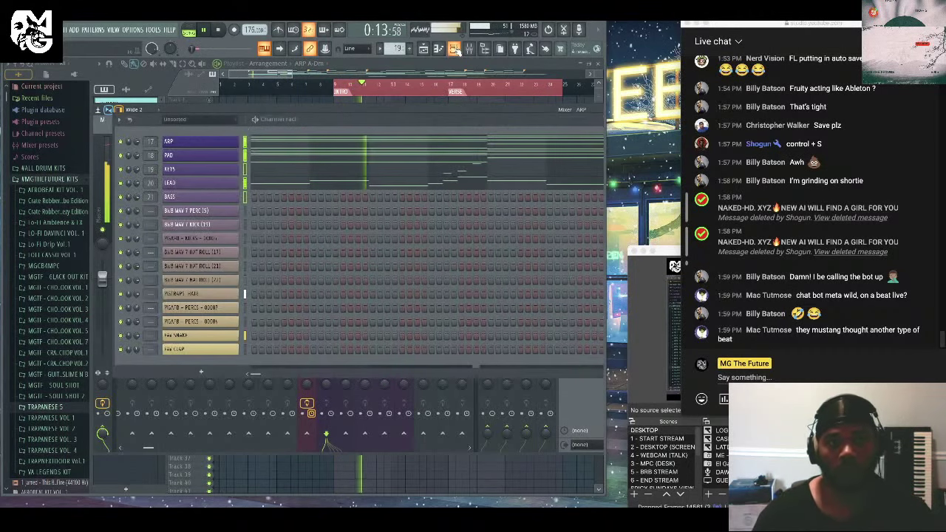
Move the BWB WAV 7 PERC channel below the KICK and route all drum channels to mixer tracks starting from Insert 1.
key(F6)
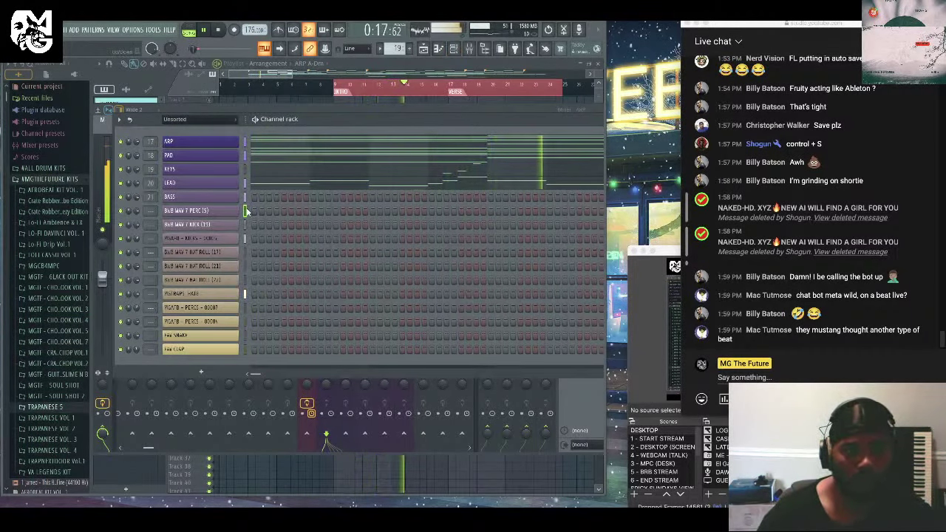
key(alt+Down)
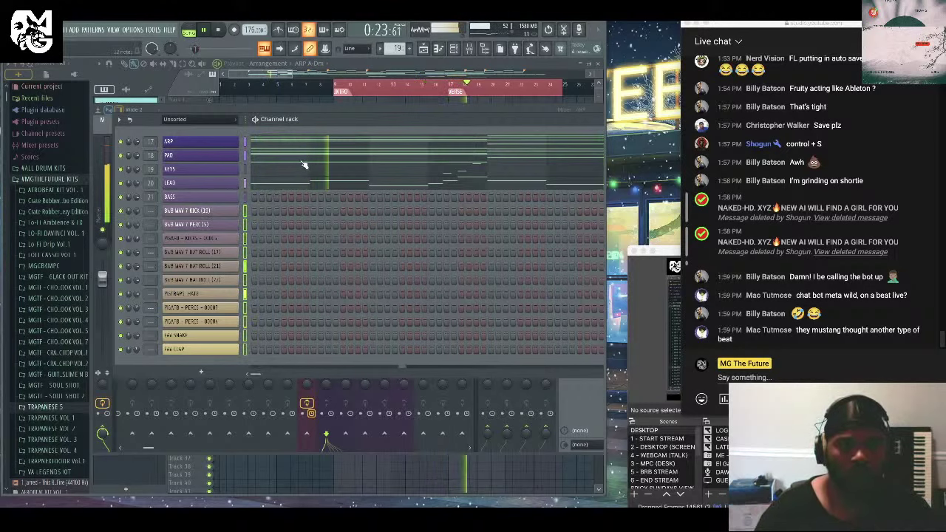
drag(324, 118, 579, 136)
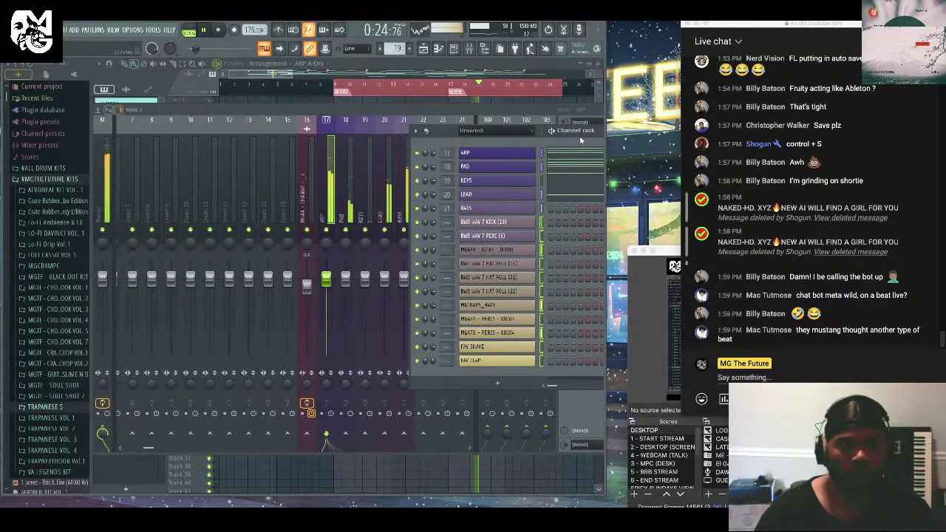
key(F9)
right_click(127, 119)
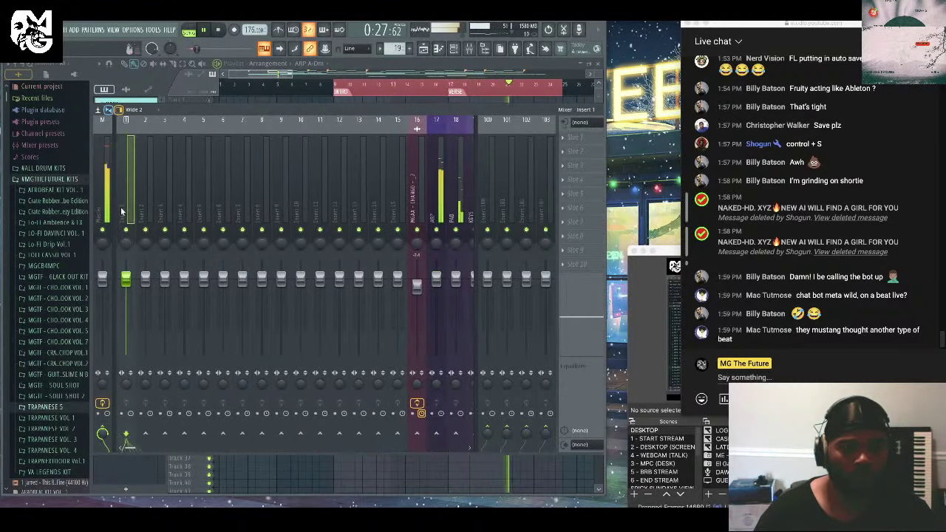
mouse_move(170, 221)
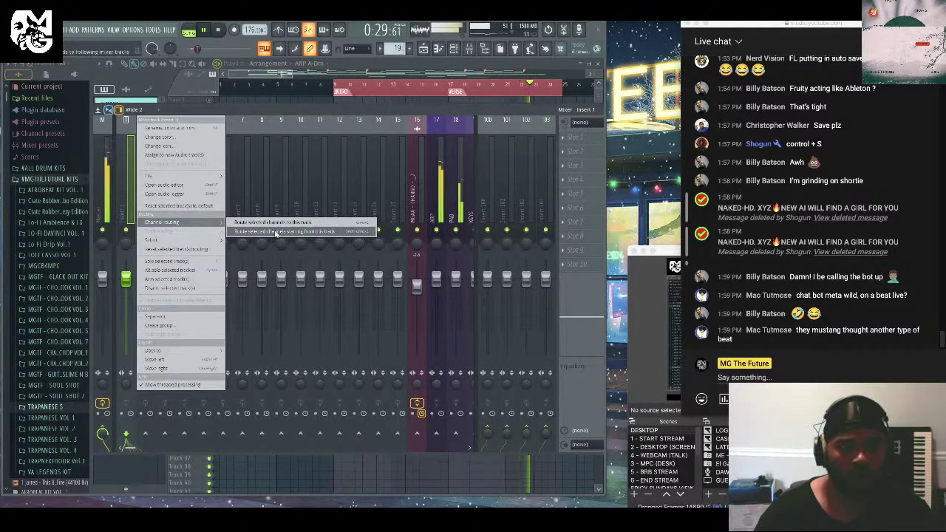
click(275, 232)
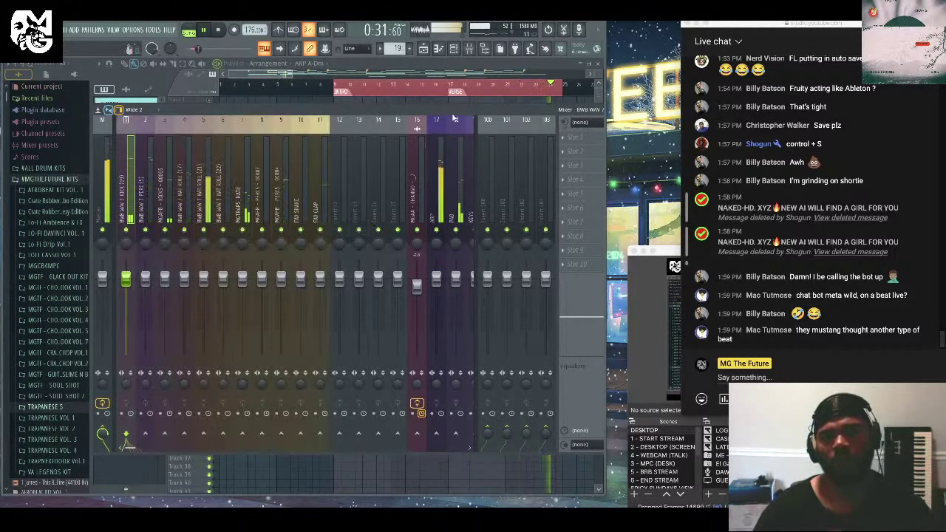
Review the playlist arrangement and the mixer levels of the melodic tracks during playback.
key(F5)
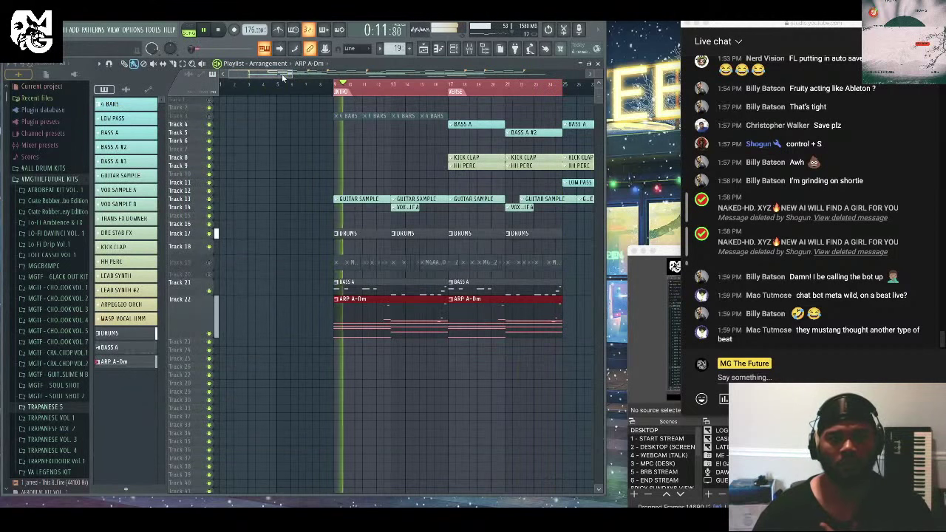
drag(282, 76, 288, 76)
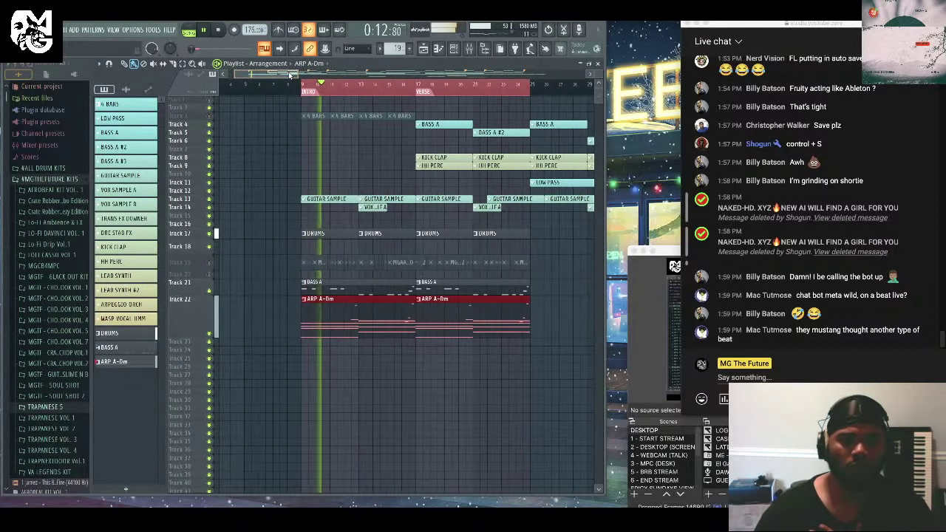
click(471, 50)
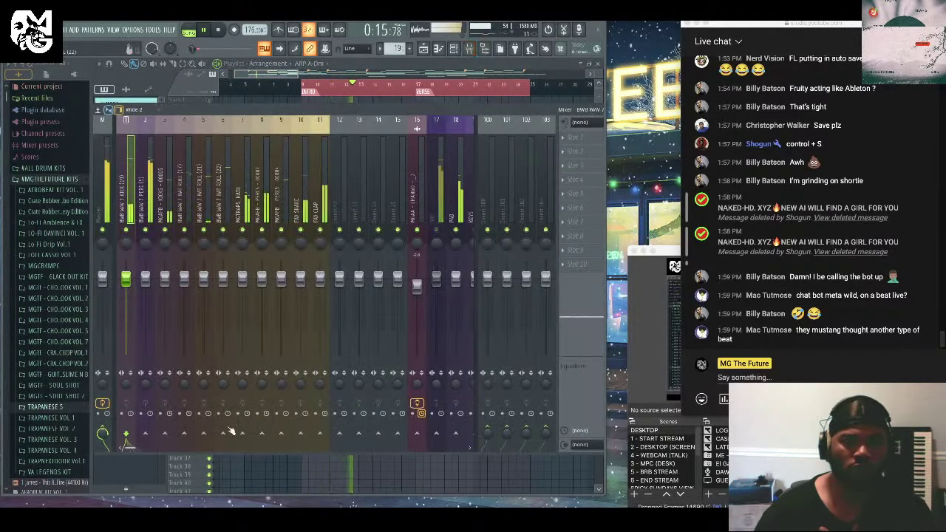
scroll(192, 414, down, 8)
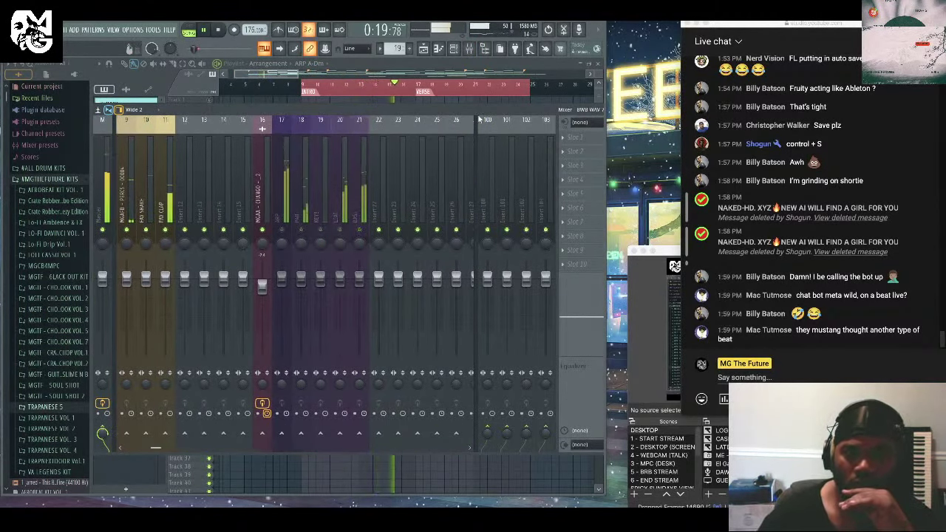
drag(472, 107, 387, 122)
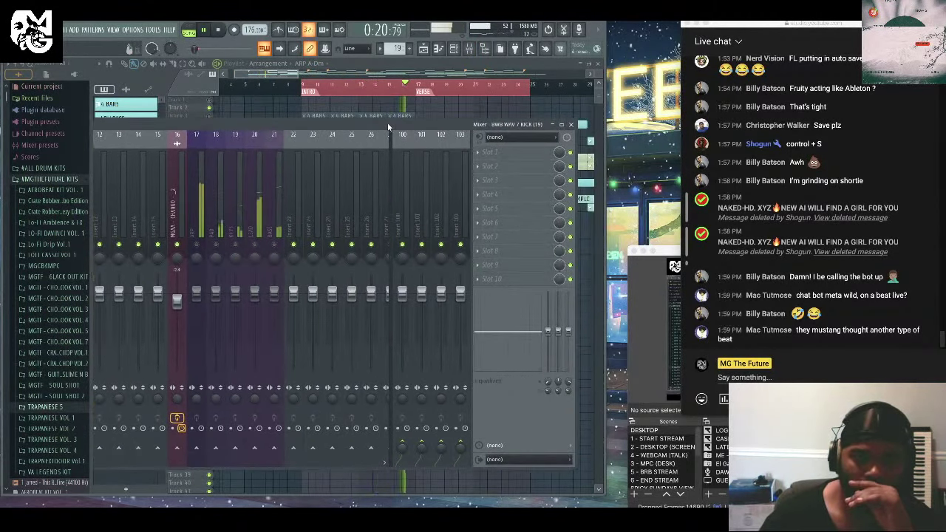
click(570, 124)
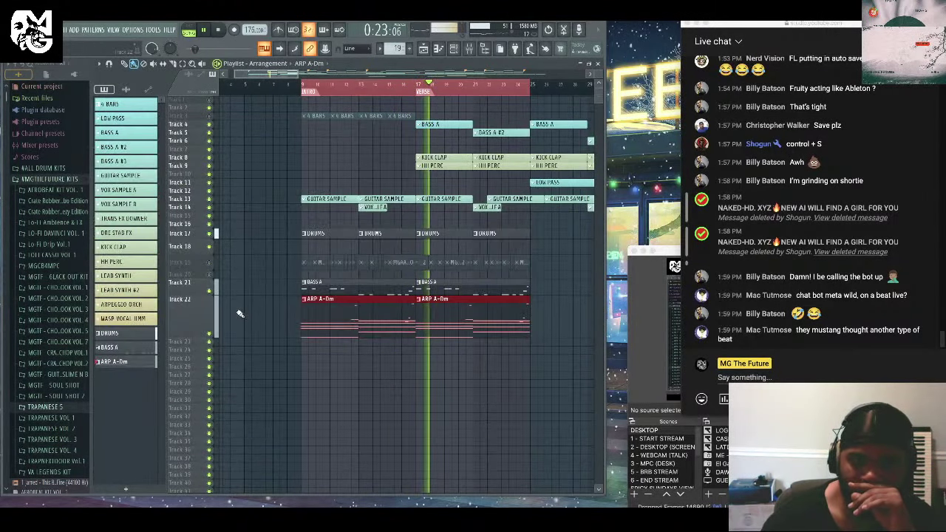
key(F9)
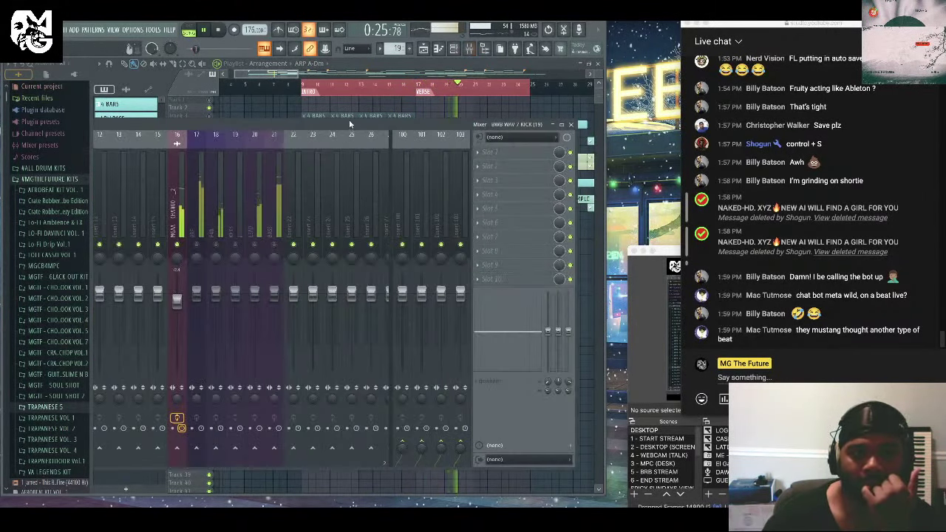
drag(349, 118, 496, 112)
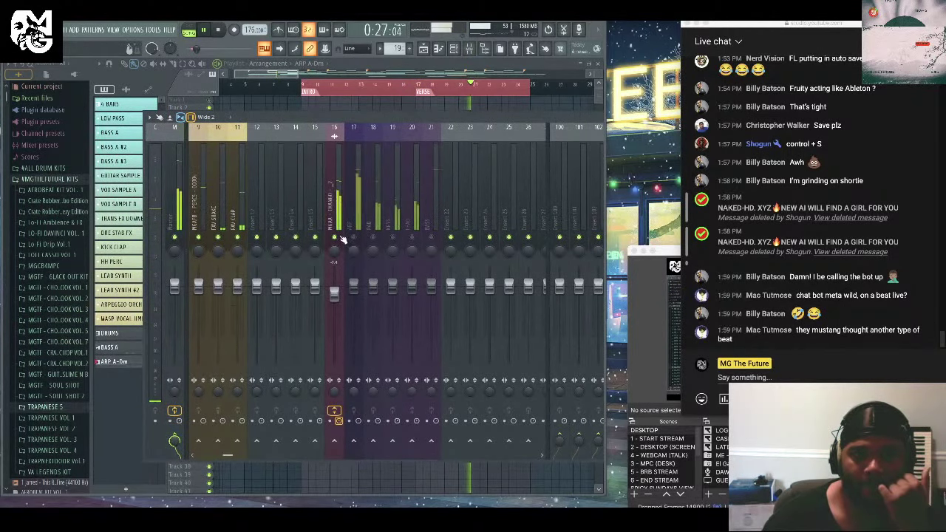
Lower the volume of the three BWB WAV 7 HAT ROLL mixer tracks together.
scroll(342, 238, up, 5)
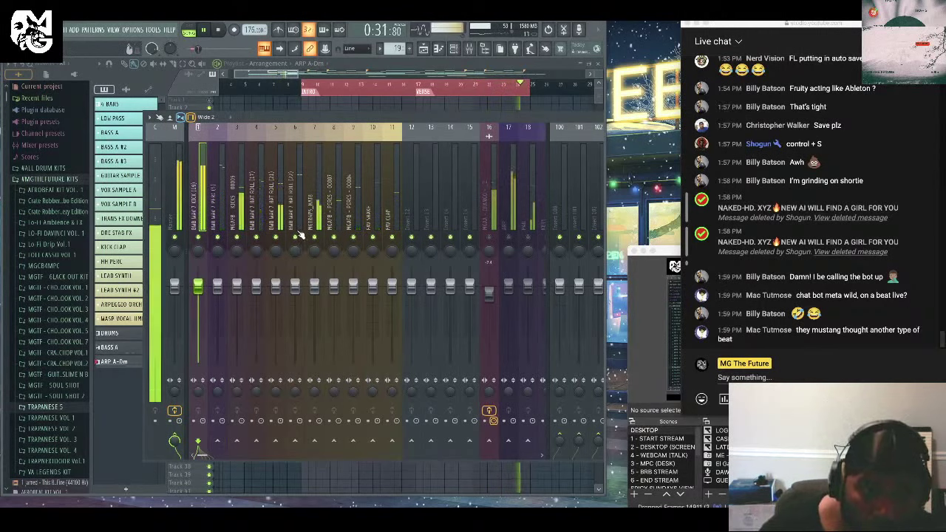
click(251, 220)
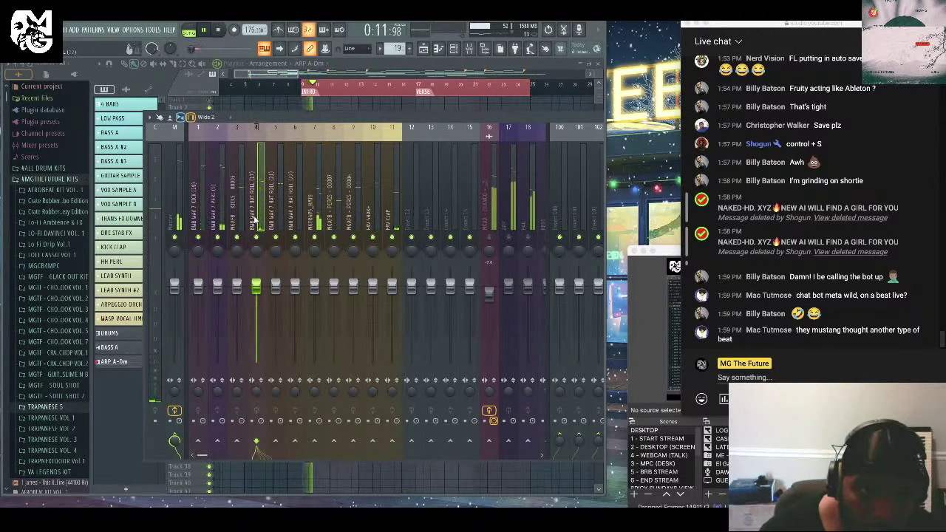
drag(251, 220, 295, 221)
drag(295, 285, 295, 327)
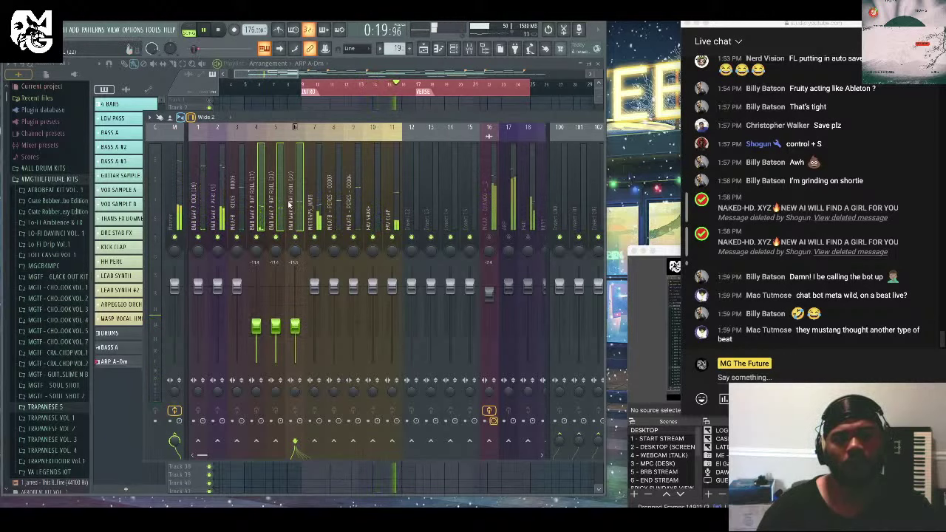
Pan the first HAT ROLL mixer track left and the other two HAT ROLL tracks right.
click(256, 127)
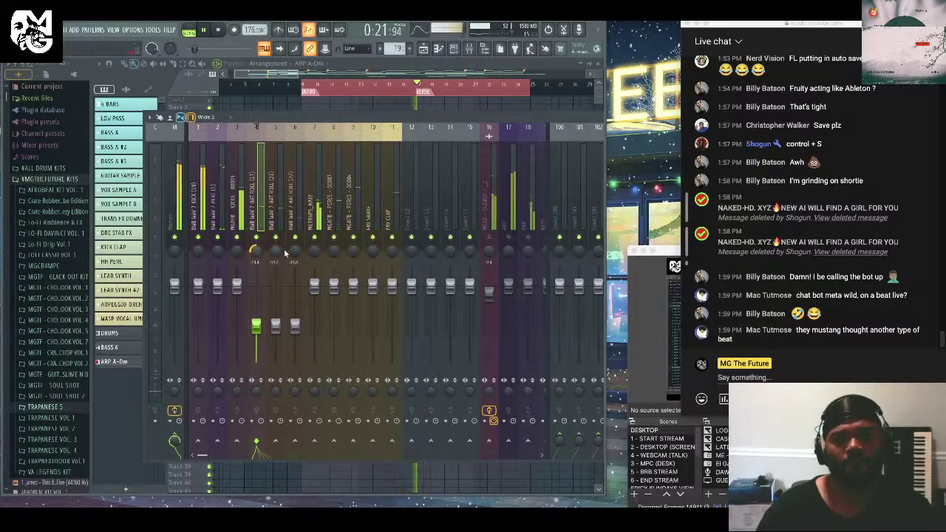
click(294, 253)
click(275, 252)
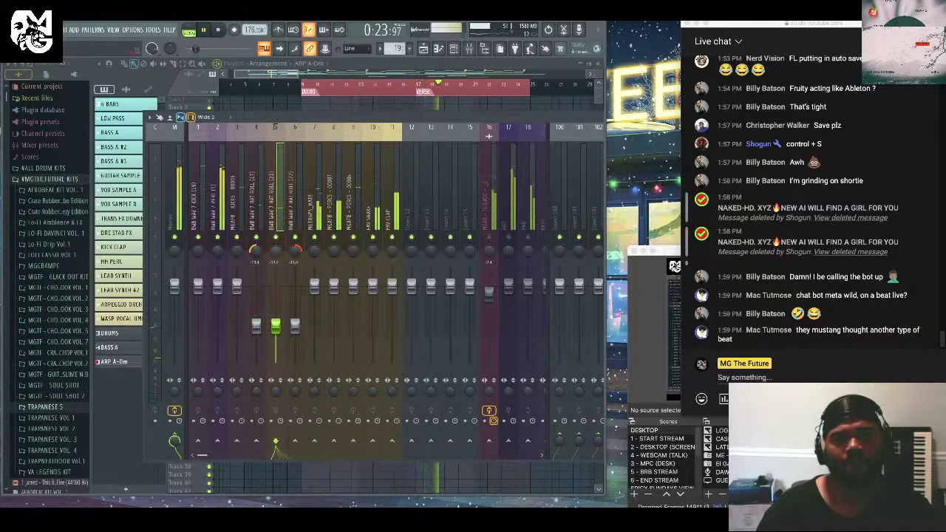
Pan the MGTRAPS_HATS mixer track slightly left and FAV SHAKE slightly right, and lower the volume of both.
click(313, 253)
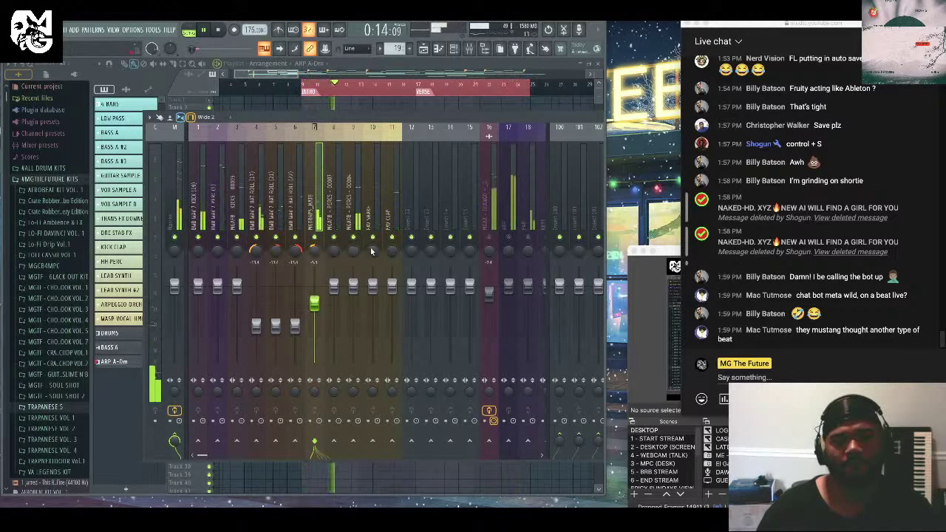
click(372, 214)
drag(373, 288, 372, 318)
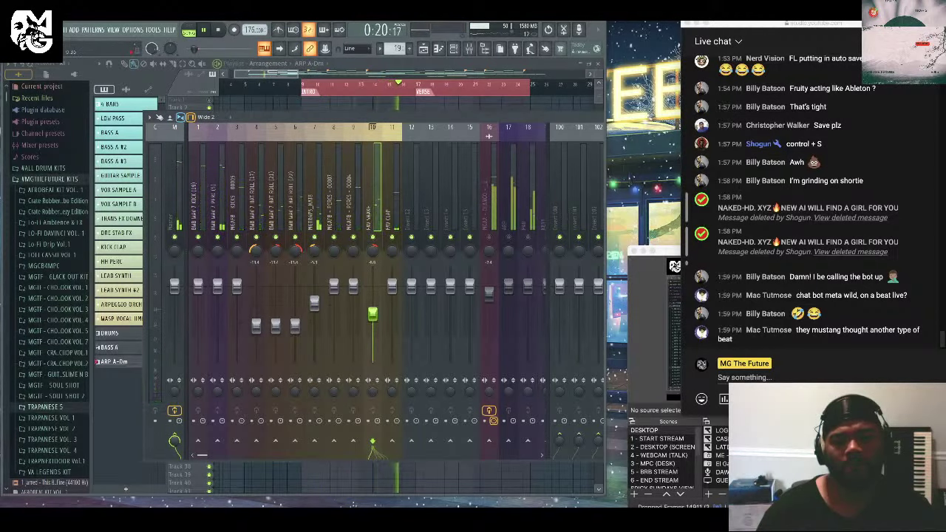
Load Fruity Reeverb 2 into effect slot 4 of the FAV CLAP mixer track.
click(392, 214)
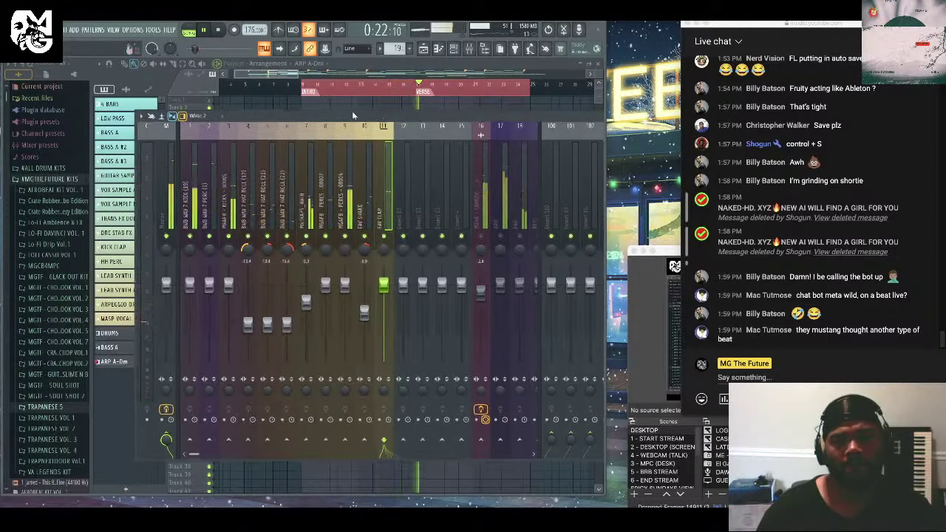
click(516, 188)
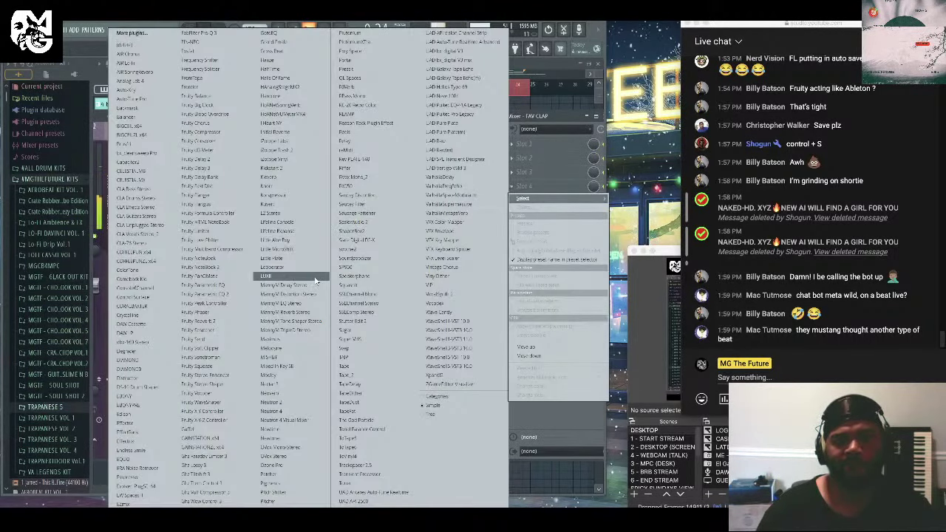
click(229, 320)
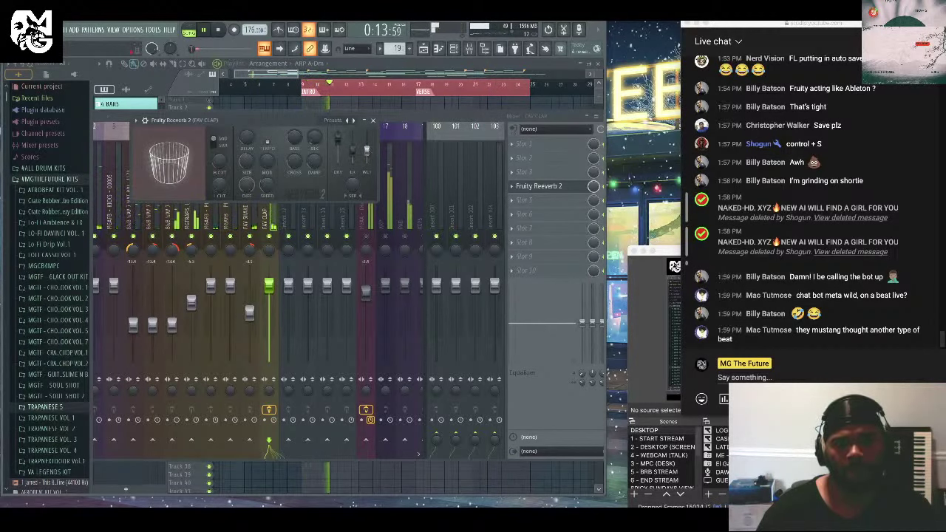
Reduce the low EQ band of the FAV CLAP mixer track and lower its volume slightly.
click(268, 216)
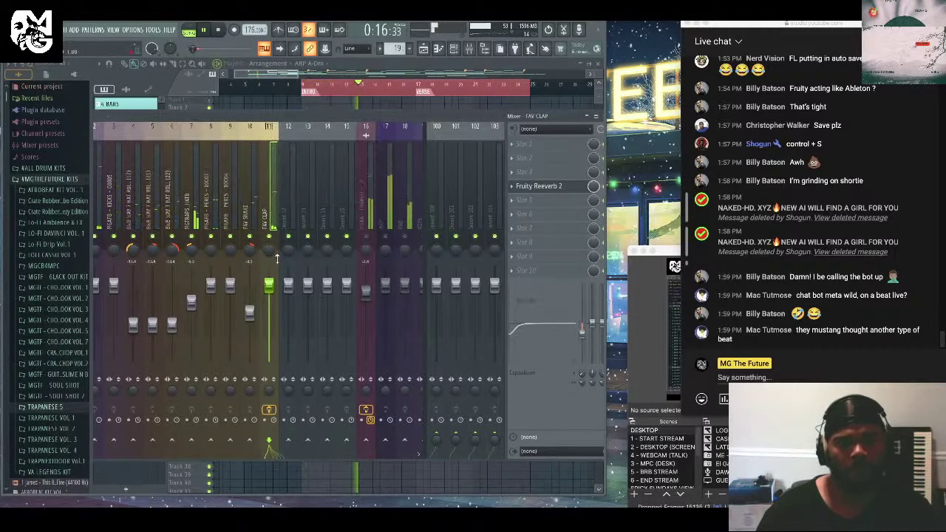
drag(269, 293, 268, 298)
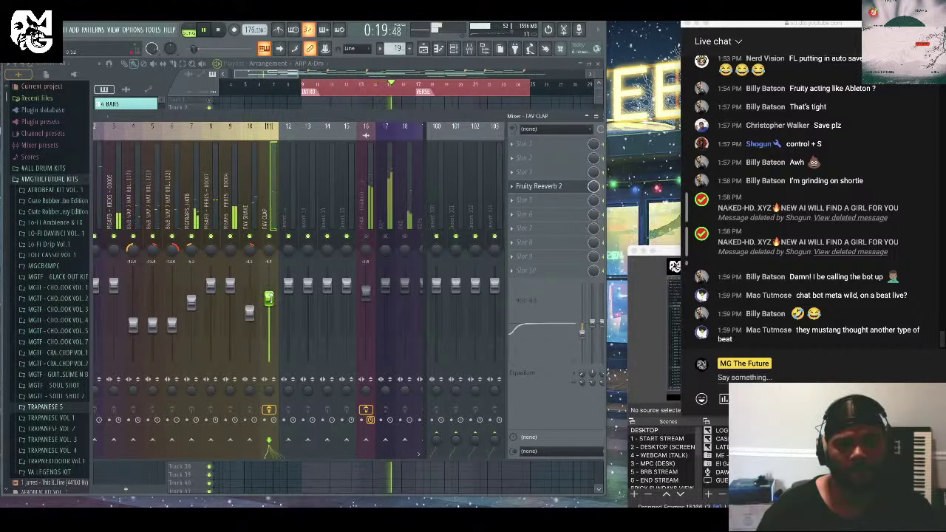
click(372, 113)
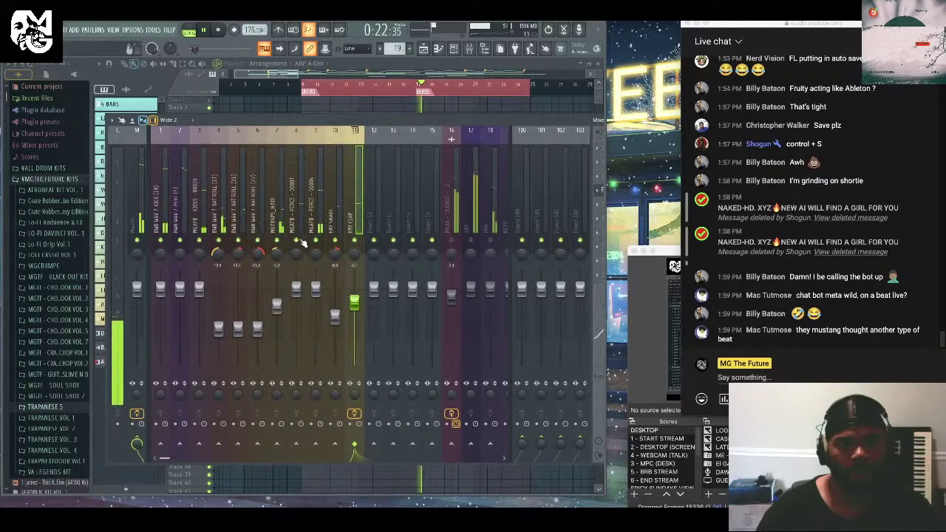
Load Fruity Reeverb 2 into effect slot 2 of the MGAFB - PERCS - 00007 mixer track.
click(372, 114)
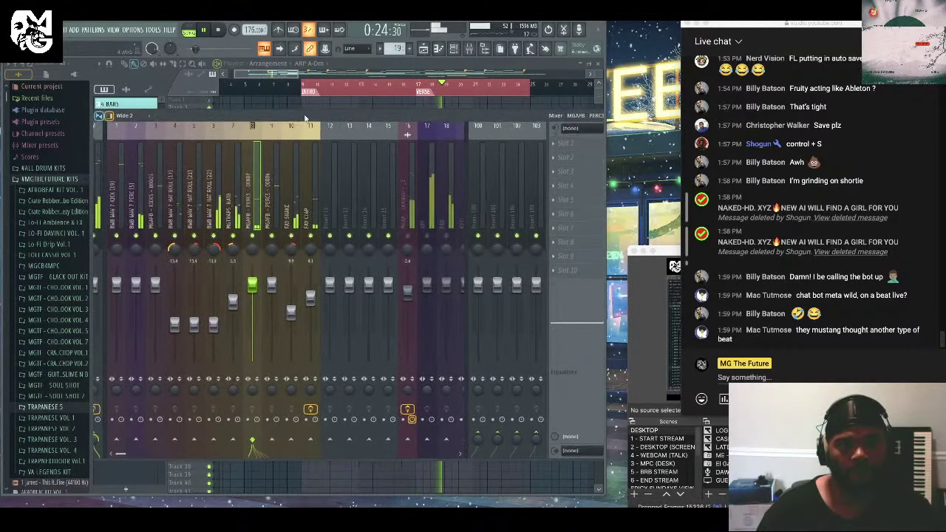
click(540, 164)
mouse_move(548, 172)
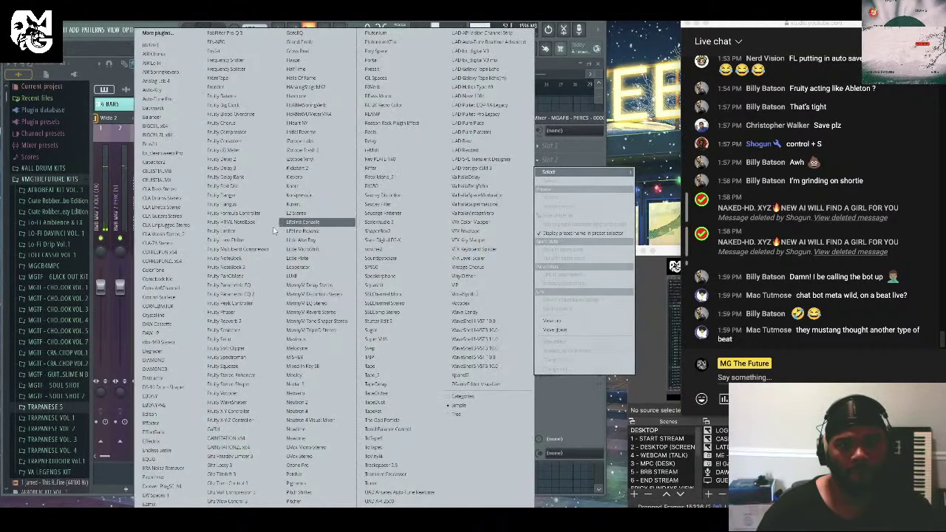
click(236, 320)
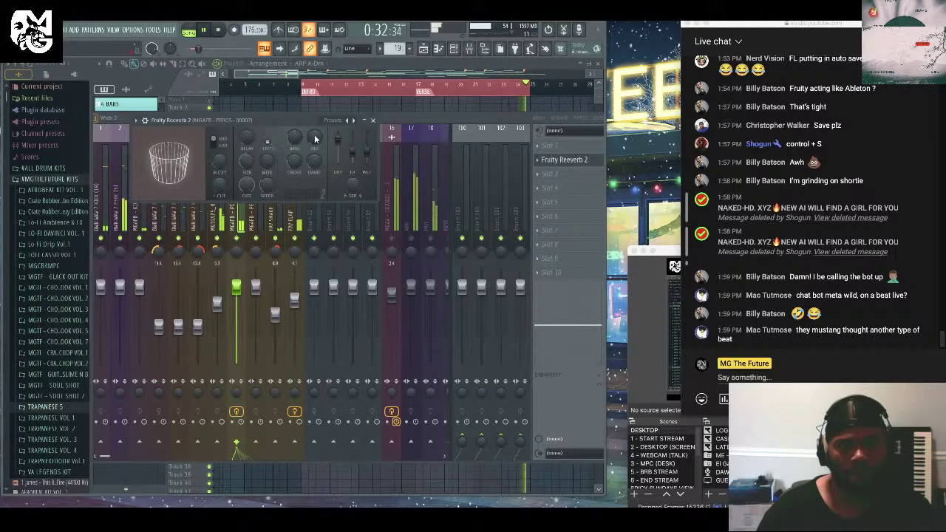
click(374, 120)
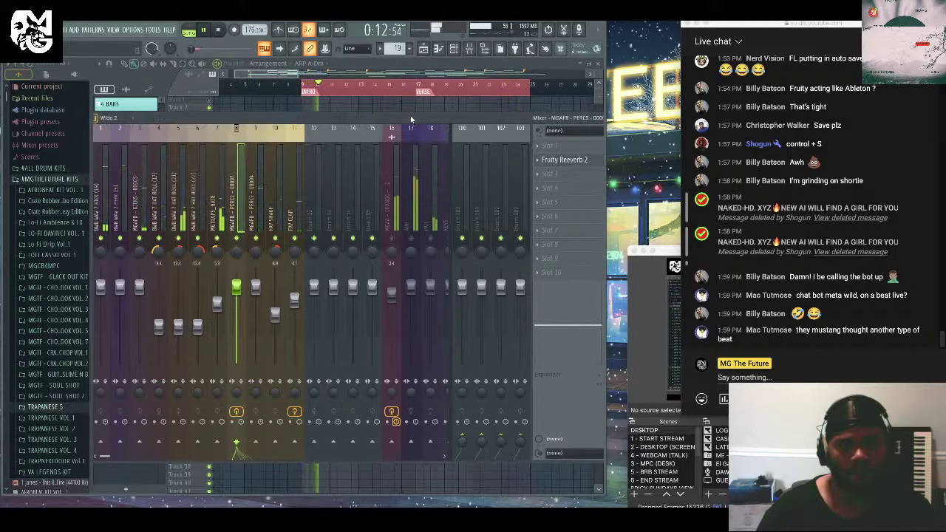
Cut the low EQ band on the MGAFB - PERCS - 00007 mixer track and the HAT ROLL tracks.
drag(408, 115, 326, 91)
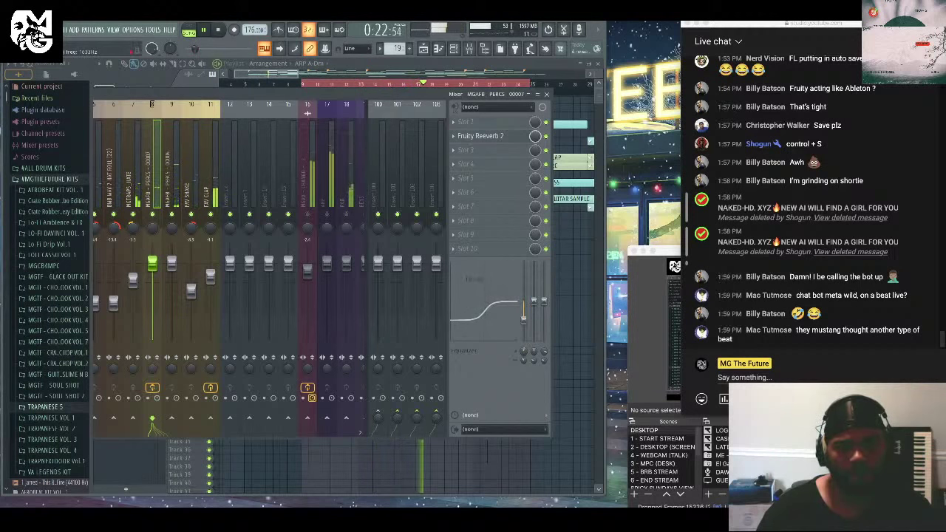
double_click(470, 95)
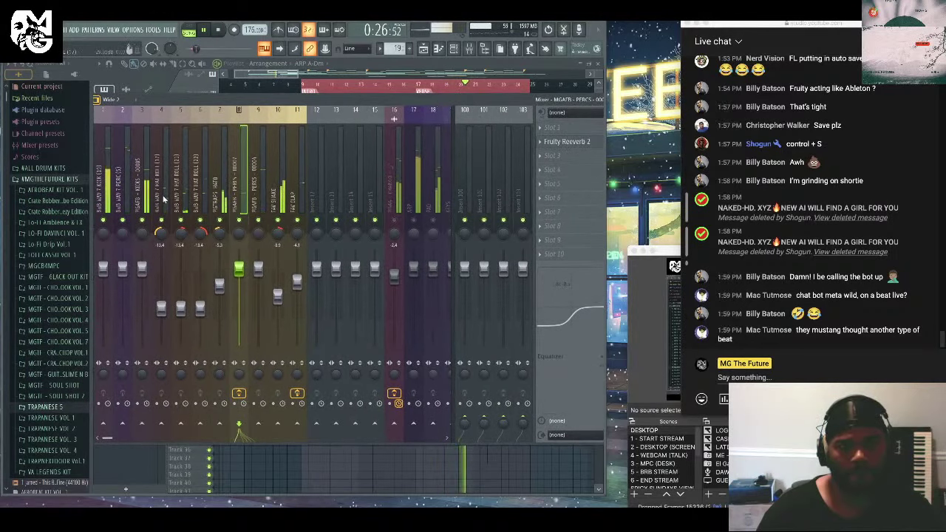
click(163, 198)
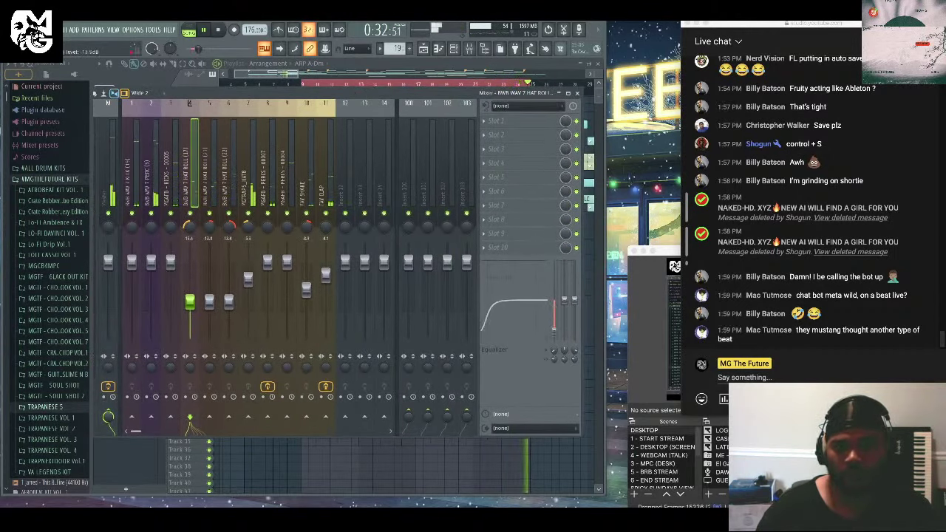
click(213, 169)
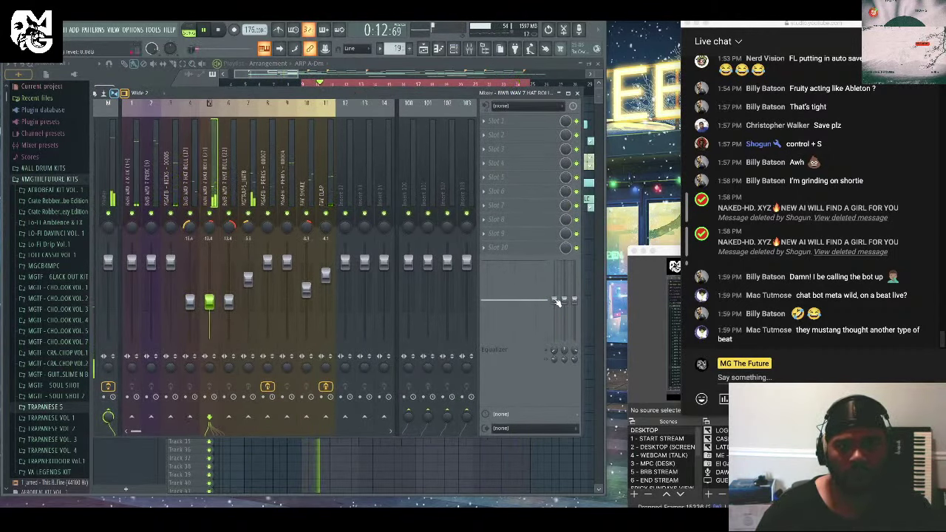
key(Right)
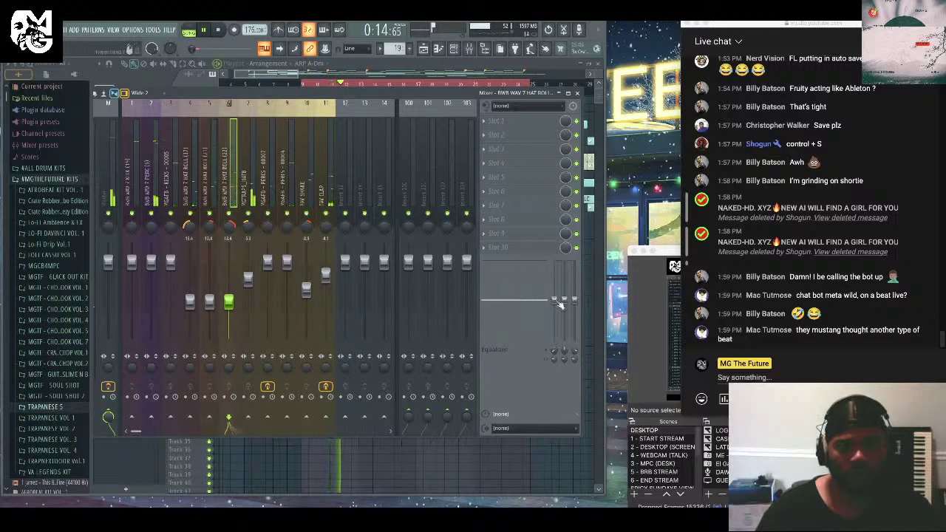
drag(560, 305, 434, 289)
Move the MGAFB - KICKS - 00005 mixer track one position left, beside the BWB WAV 7 KICK track.
key(Left)
key(Left)
key(Left)
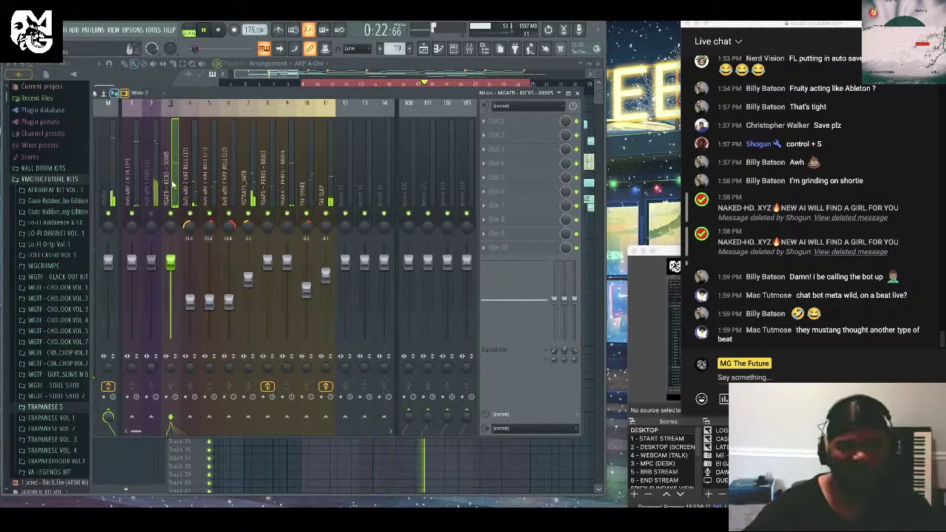
key(alt+Left)
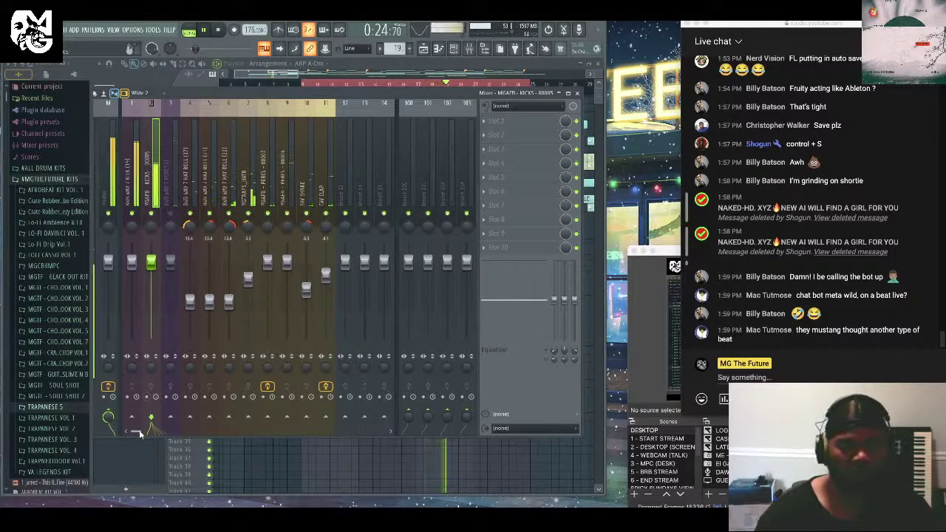
Rename mixer track Insert 12 as BIG KICK and color it brownish red.
key(alt+Right)
key(alt+Right)
key(alt+Right)
key(alt+Right)
key(alt+Right)
key(alt+Right)
key(alt+Right)
key(alt+Right)
key(alt+Right)
key(alt+Right)
key(alt+Right)
key(alt+Right)
key(alt+Right)
key(alt+Right)
right_click(287, 200)
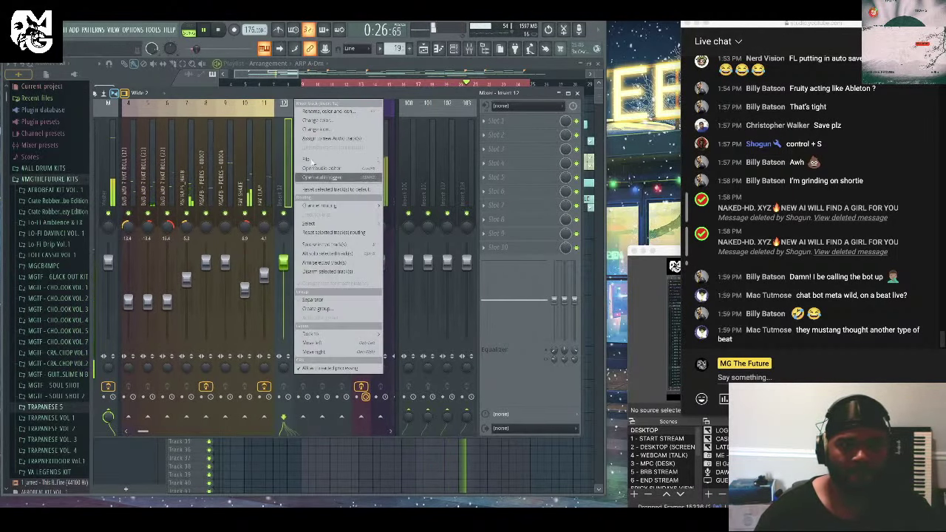
click(336, 110)
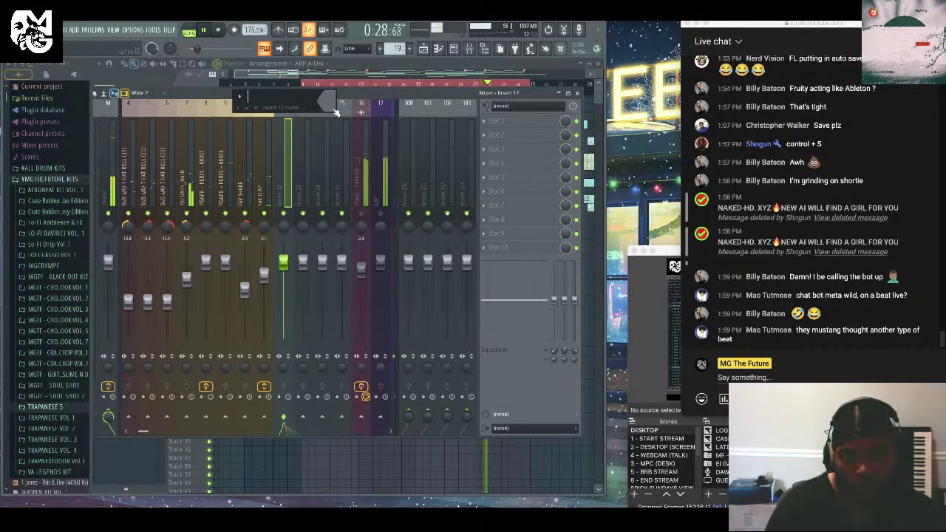
text(BIG KICK)
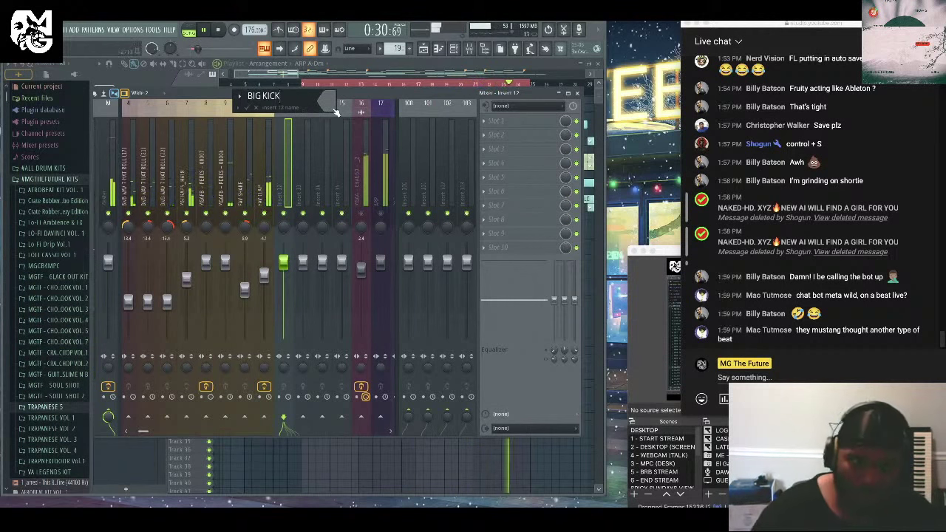
click(329, 111)
click(426, 150)
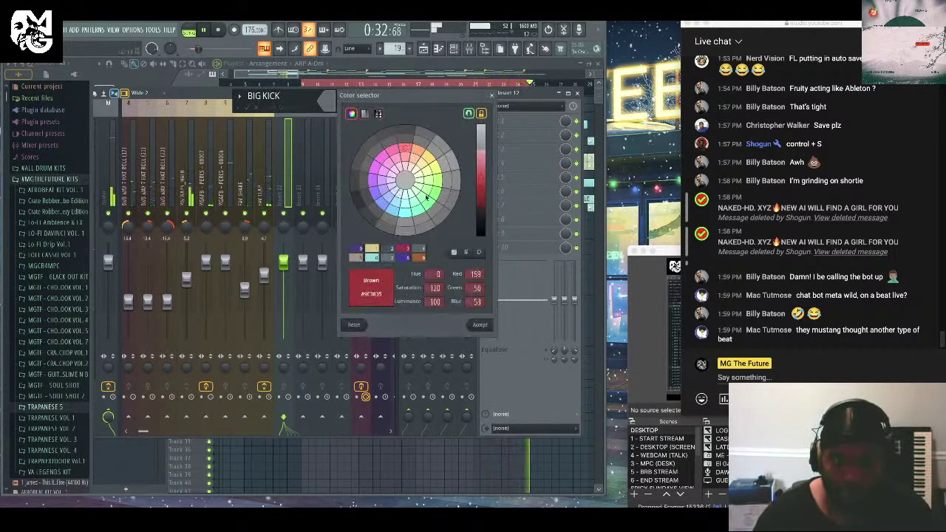
click(480, 325)
key(Return)
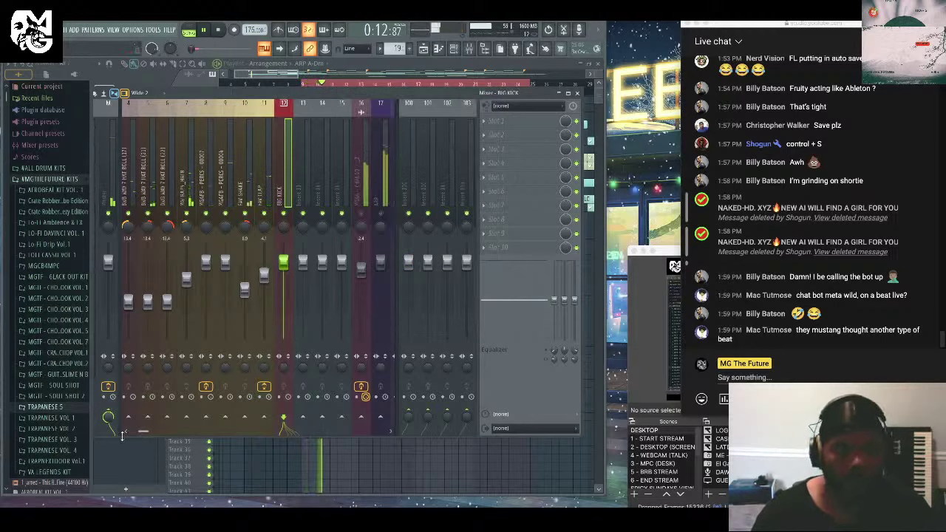
Route the two kick tracks, mixer tracks 1 and 2, into the BIG KICK track.
scroll(227, 277, up, 10)
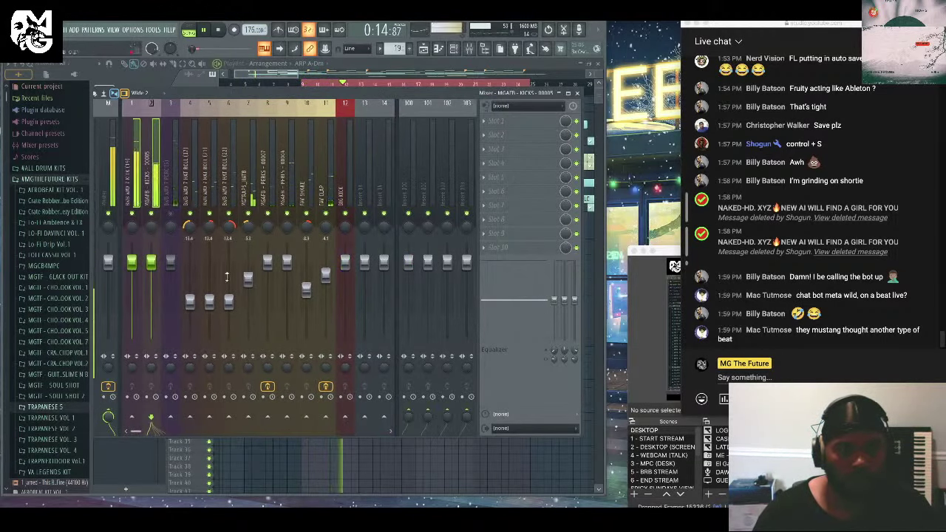
click(342, 190)
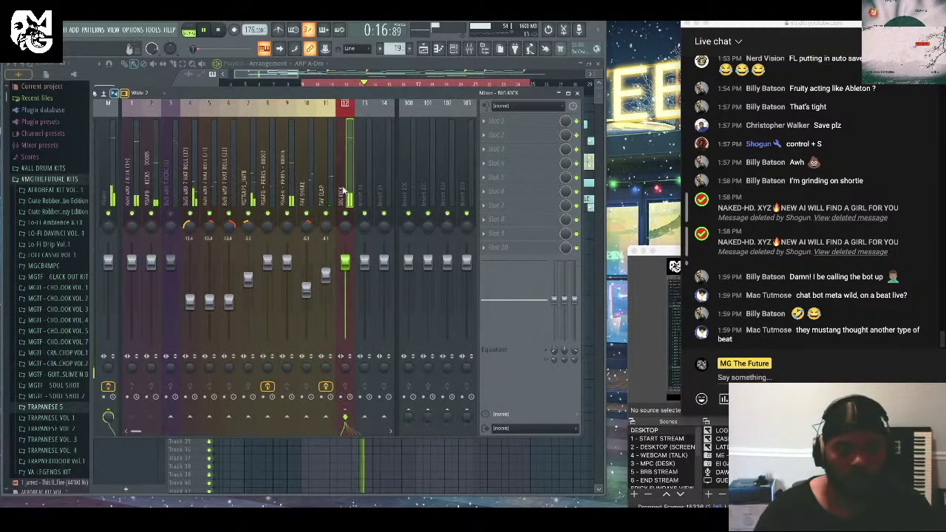
Route the melodic mixer tracks from track 16 onward into Insert 15, rename it BUS - KEYS, and check playback.
drag(132, 430, 161, 427)
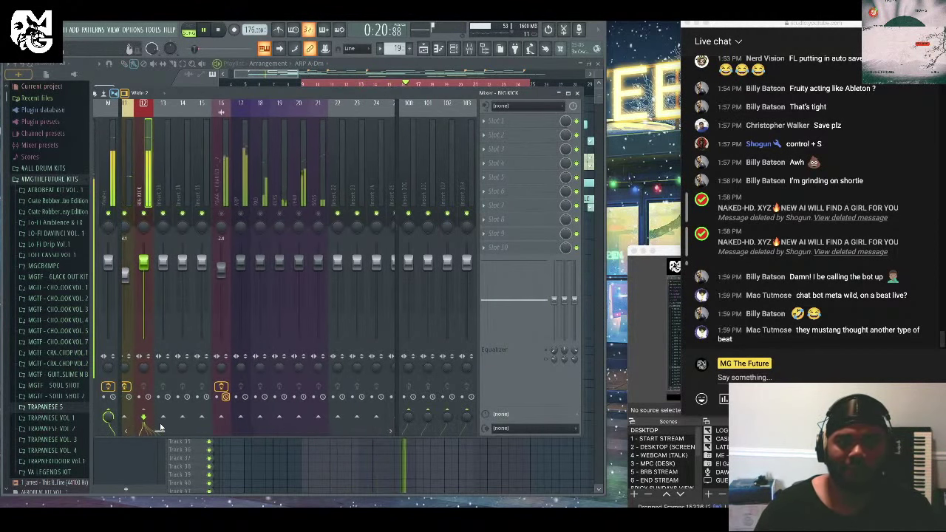
drag(298, 190, 230, 191)
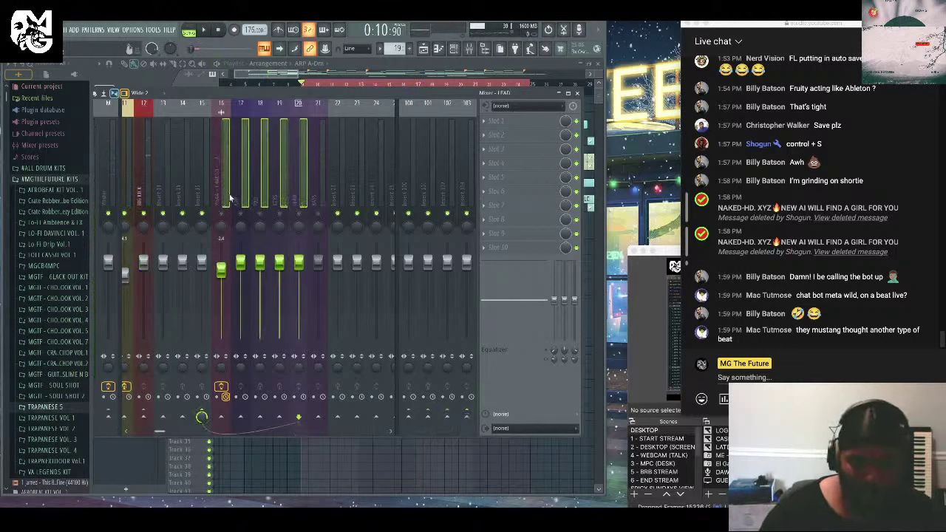
key(Left)
key(F2)
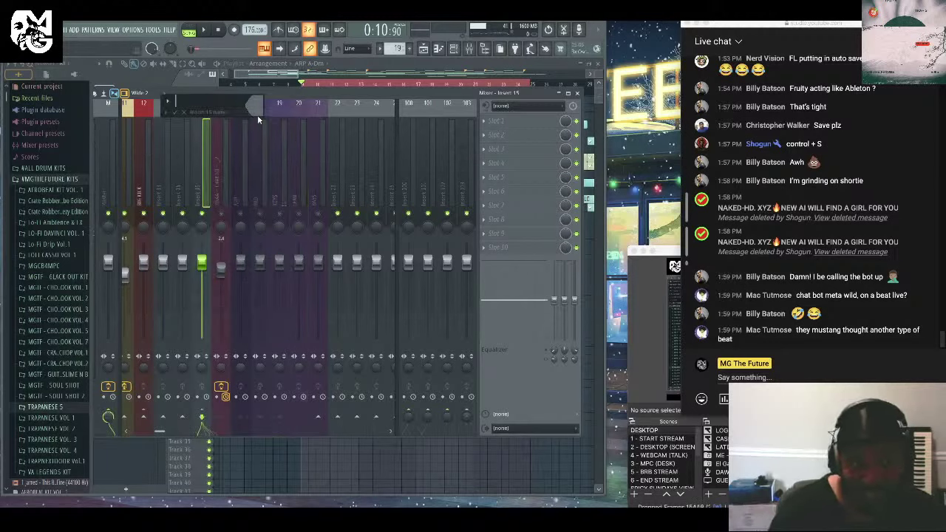
text(BUS)
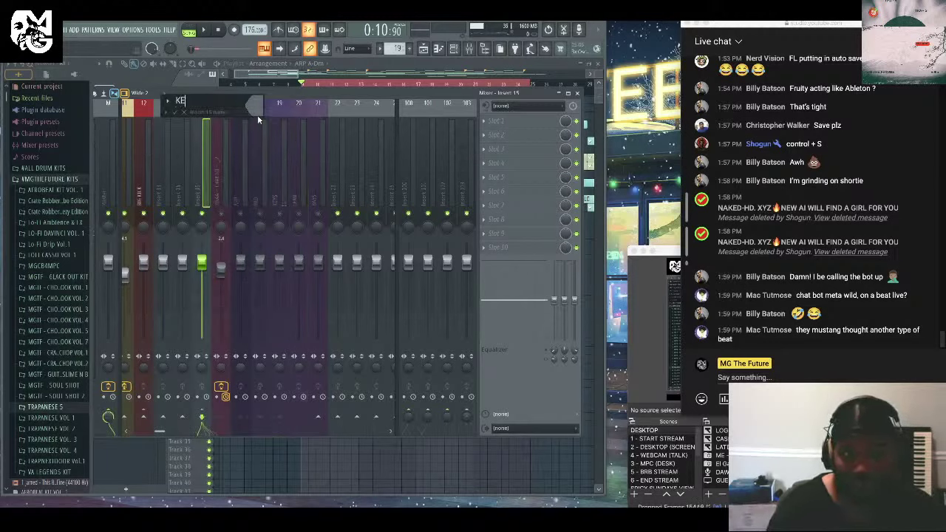
text( - KEYS)
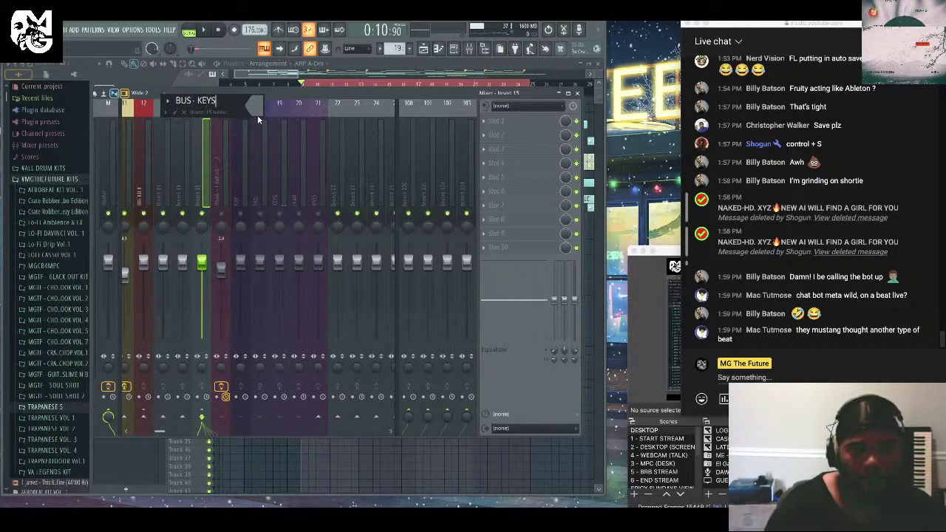
key(Return)
key(space)
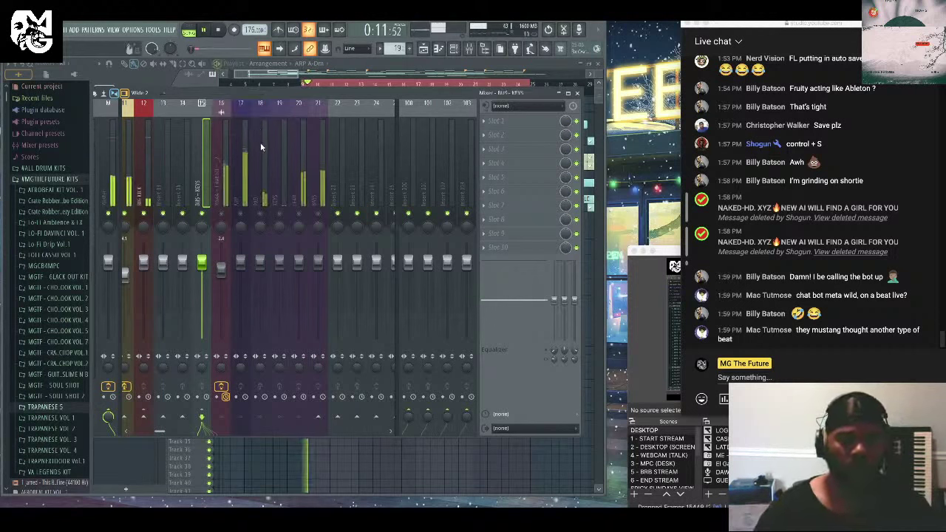
key(space)
Load Fruity peak controller into effect slot 8 of the BIG KICK mixer track.
key(Left)
key(Left)
key(Left)
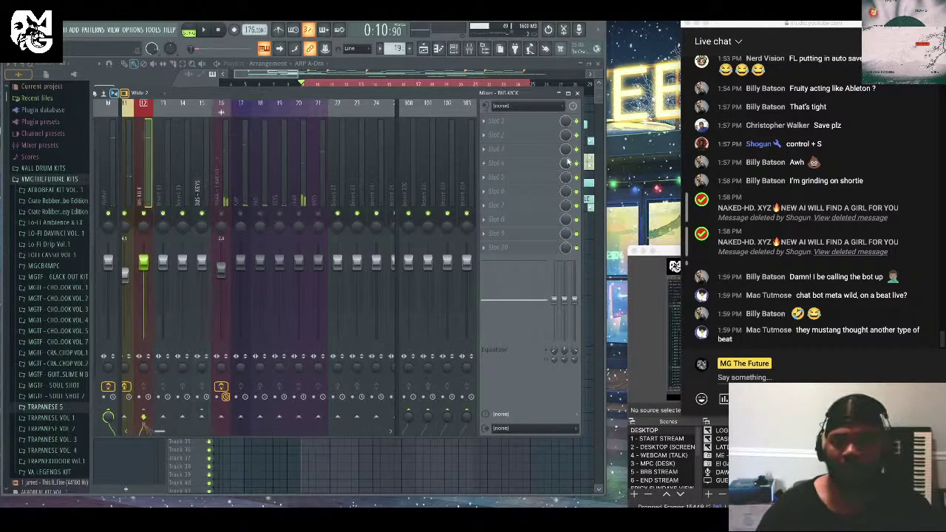
click(492, 221)
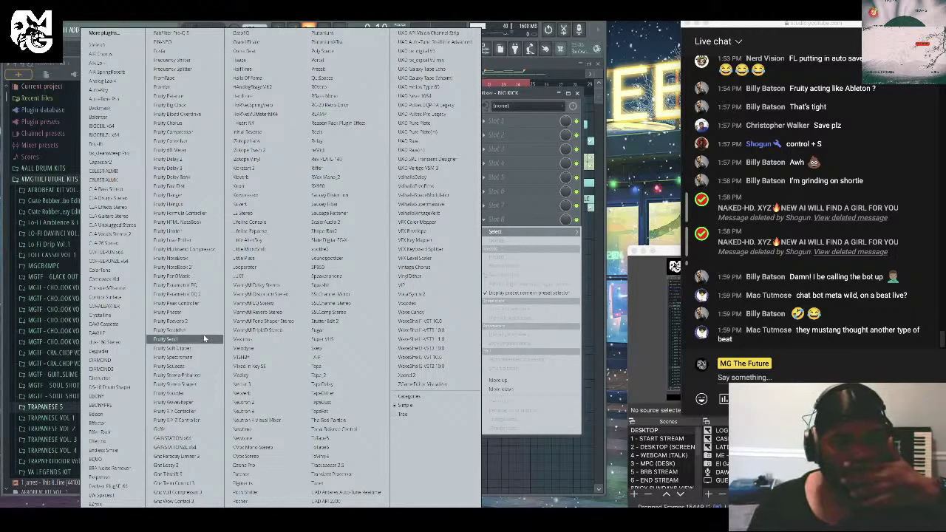
click(181, 303)
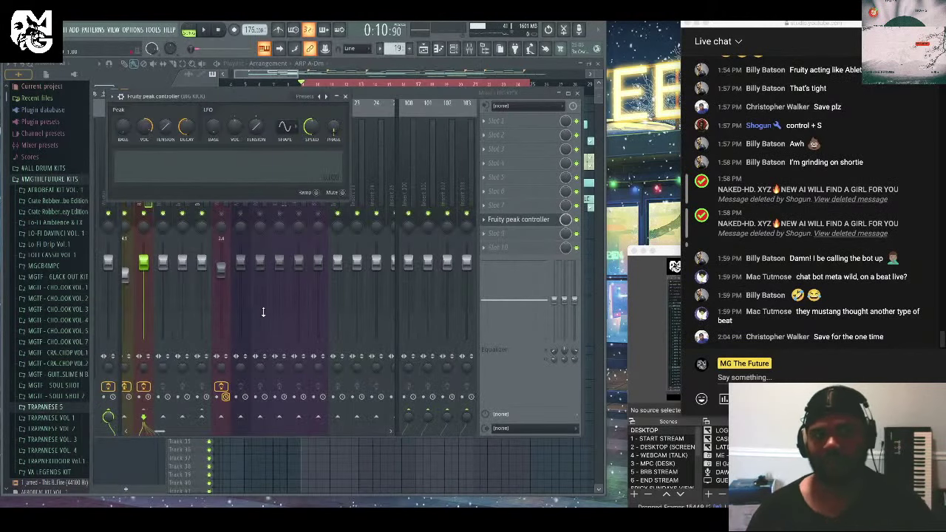
click(346, 98)
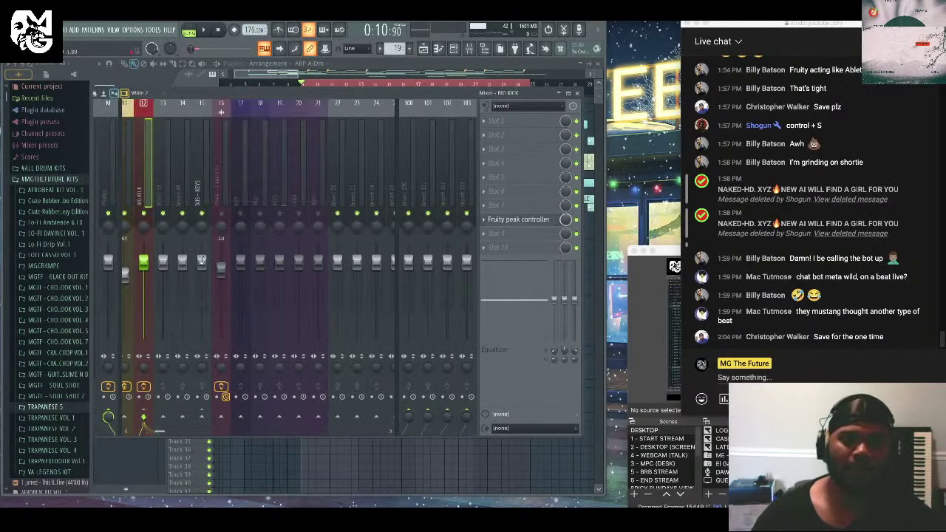
Link the BUS - KEYS volume fader to the internal controller Peak ctrl - Peak.
right_click(201, 260)
click(270, 355)
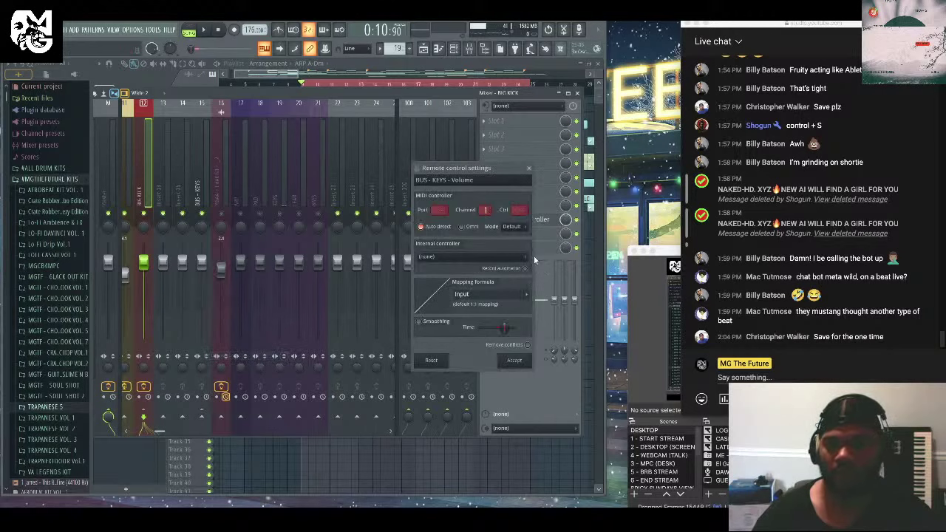
click(527, 257)
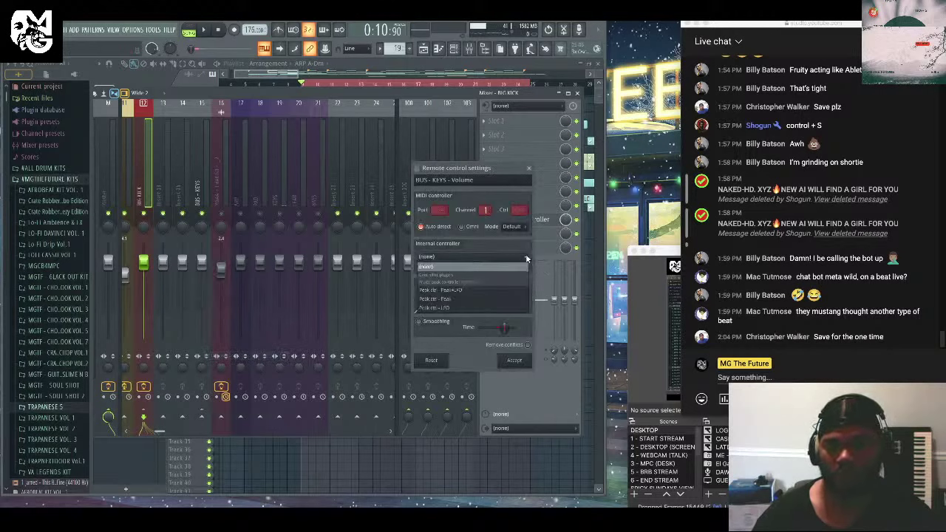
click(490, 299)
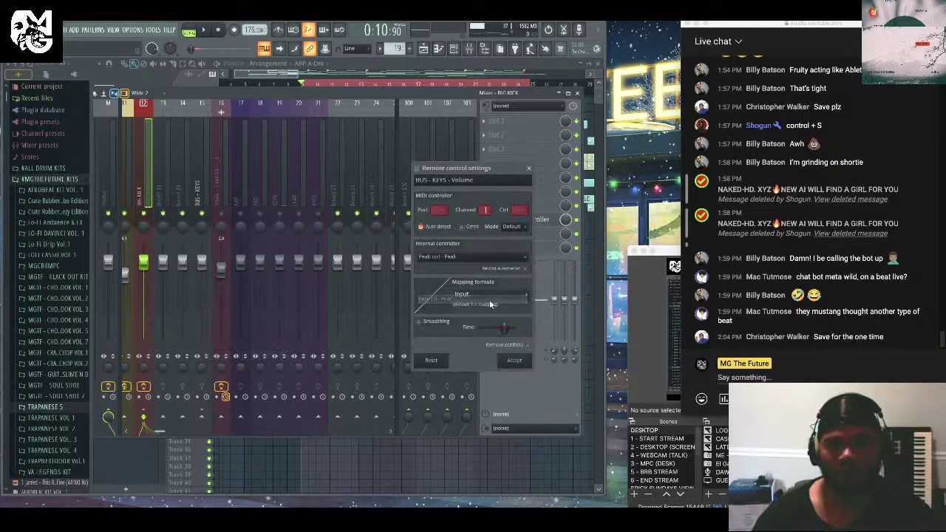
Link the BUS - KEYS volume to the peak controller with the Inverted mapping formula and save the project.
click(527, 298)
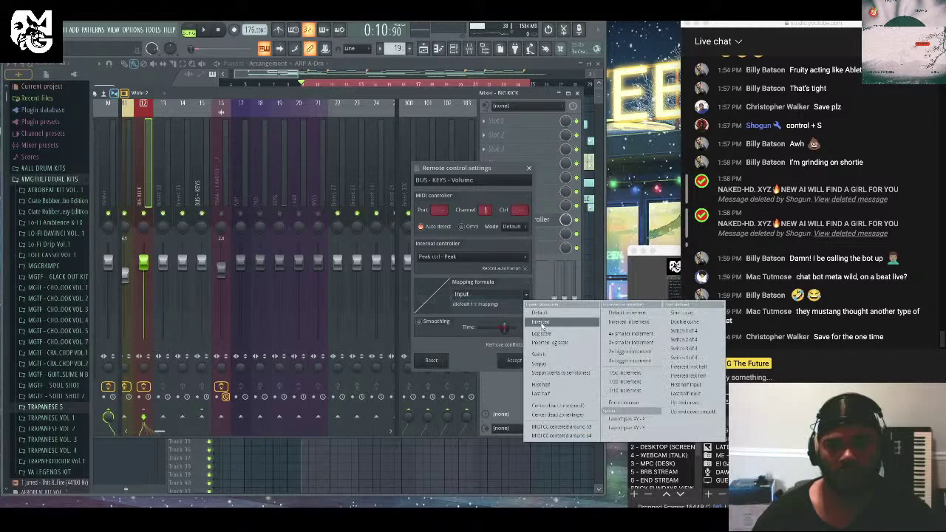
click(540, 322)
click(514, 360)
click(68, 30)
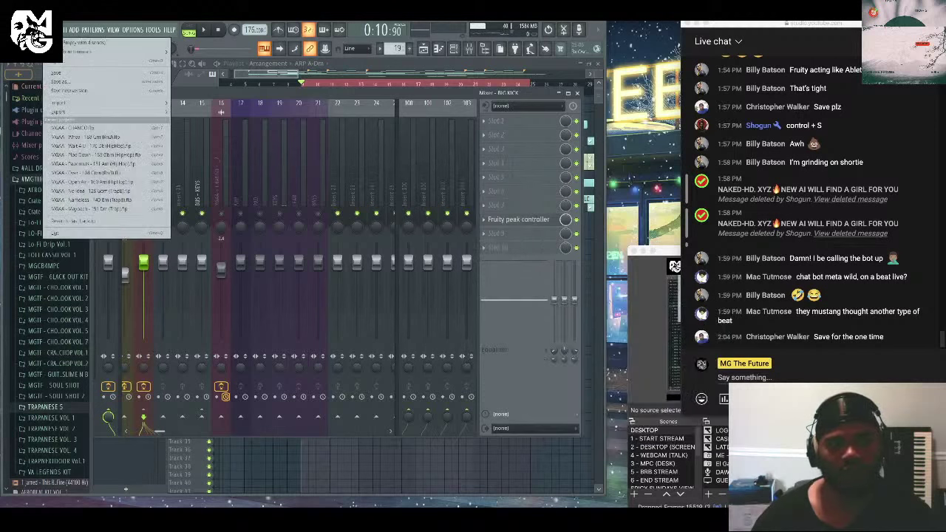
click(72, 79)
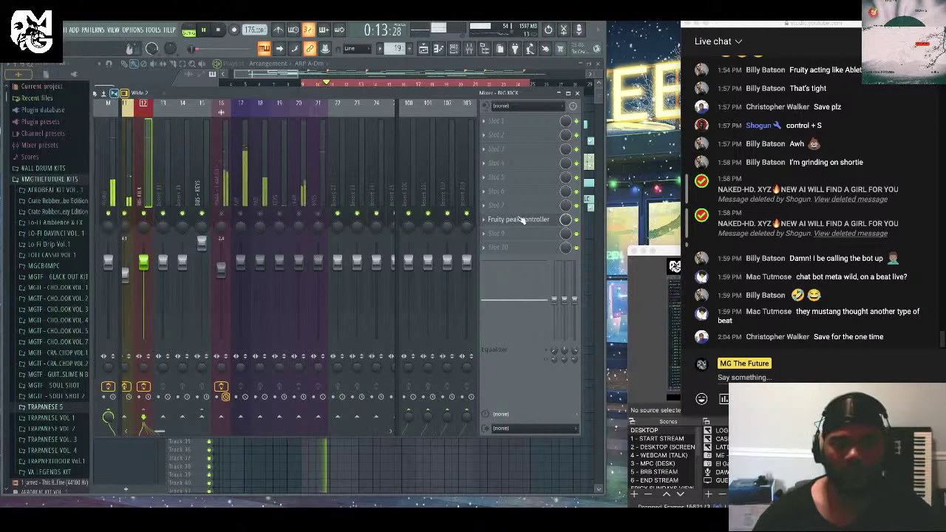
Adjust the peak decay in the Fruity peak controller on the BIG KICK track.
click(509, 219)
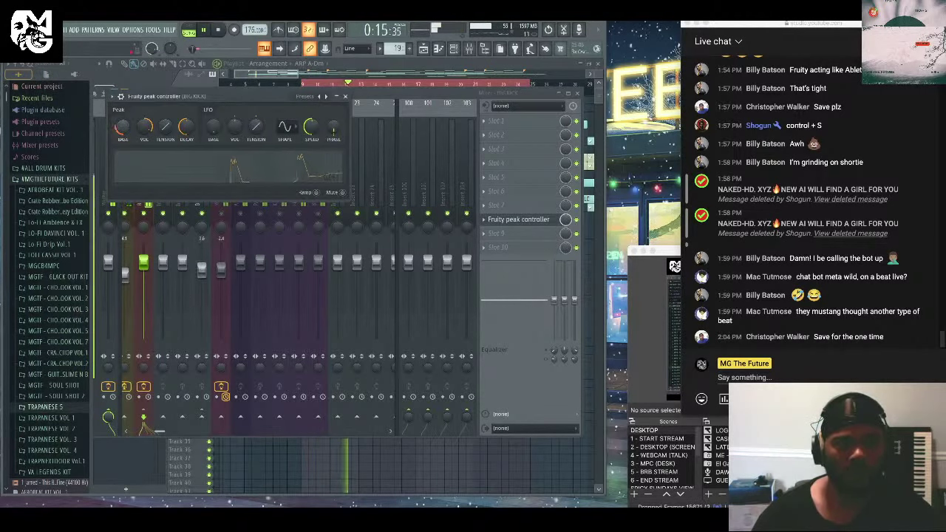
click(227, 218)
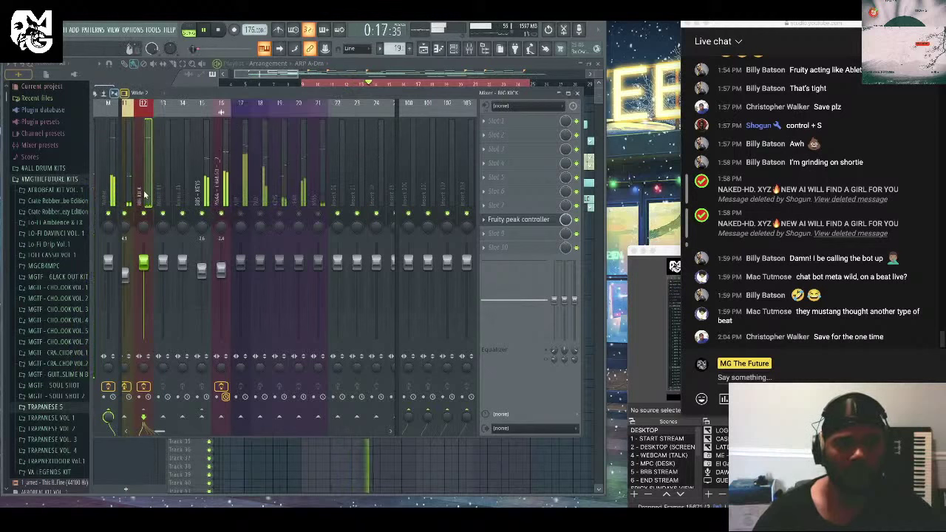
click(505, 224)
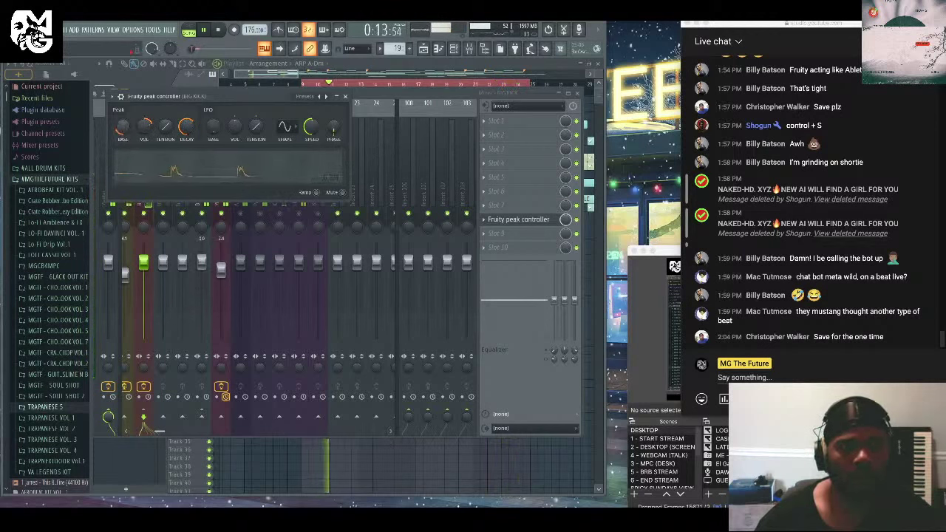
click(345, 96)
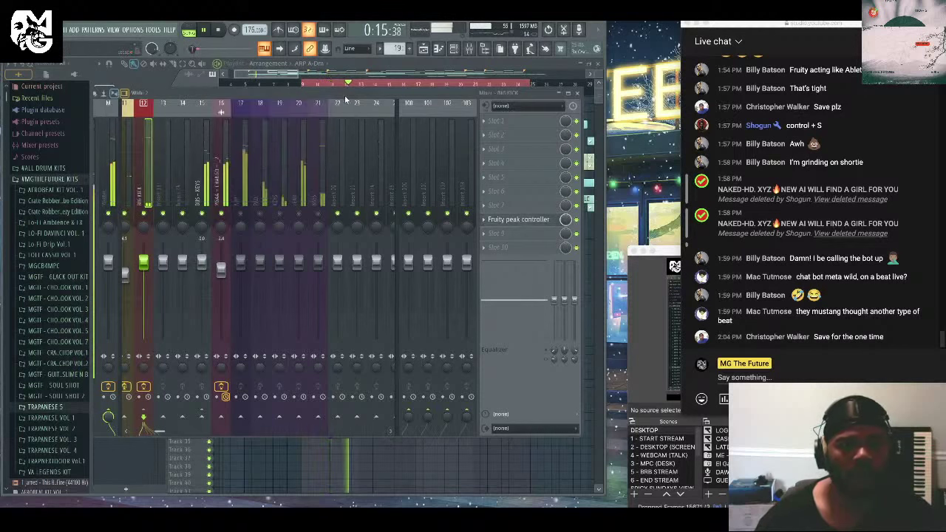
Lower the volume of the BIG KICK mixer track to about -4 dB.
drag(159, 434, 127, 433)
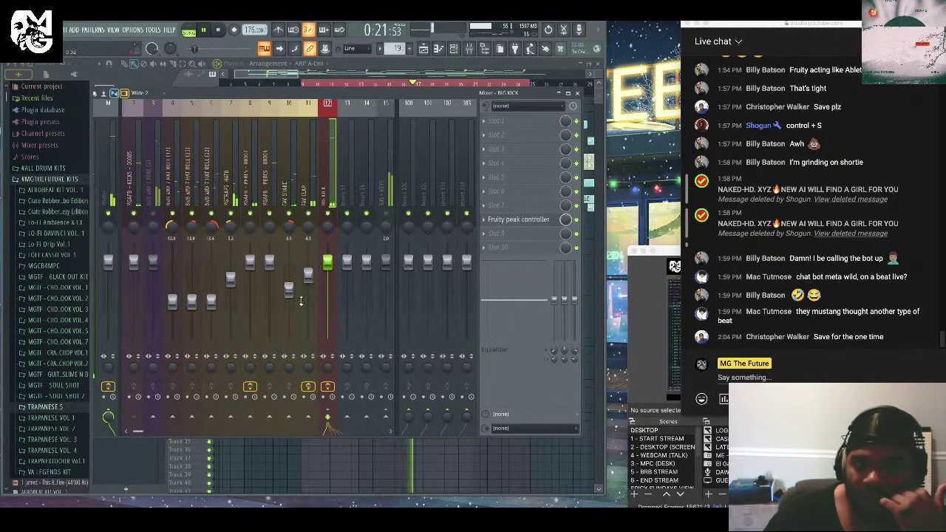
click(136, 196)
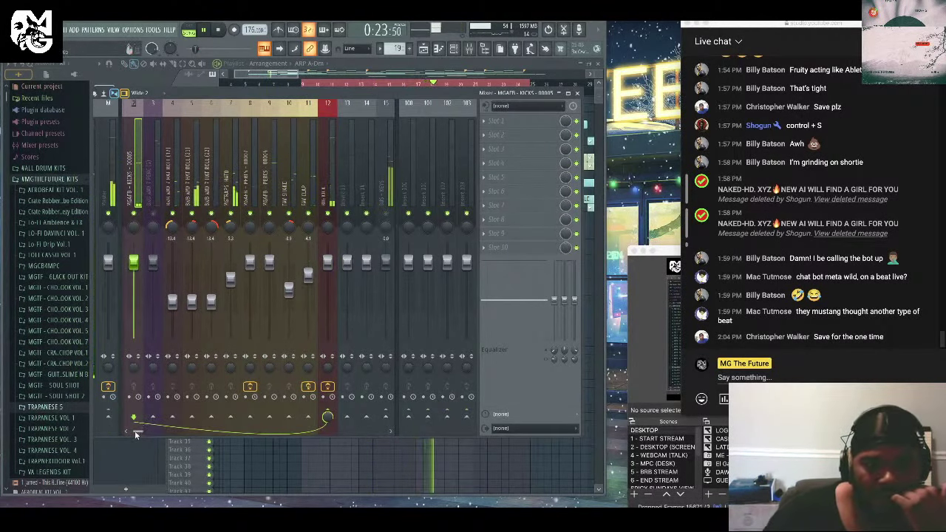
scroll(214, 311, right, 3)
click(268, 233)
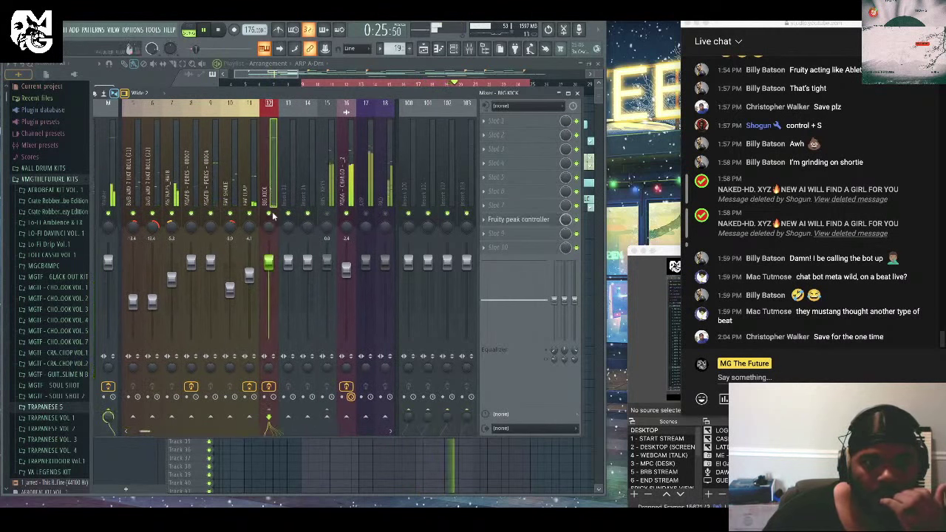
scroll(142, 432, left, 3)
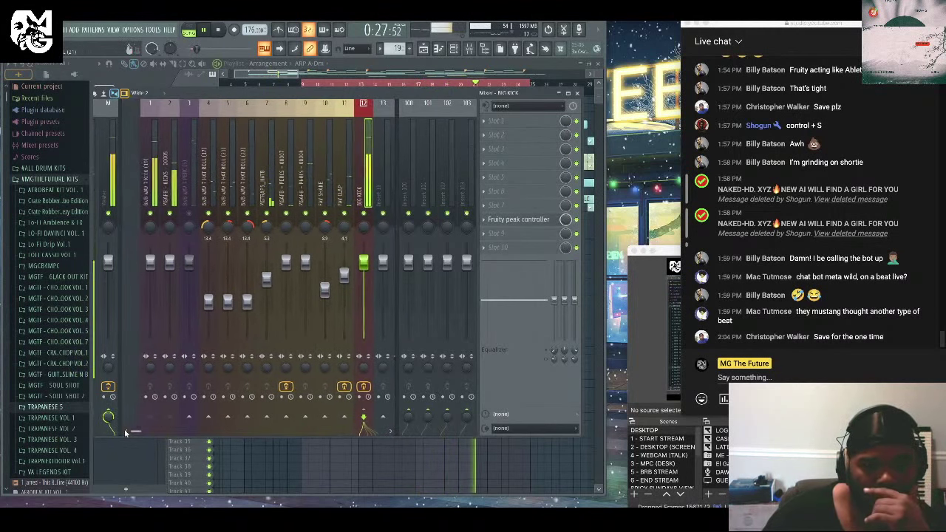
drag(238, 94, 270, 91)
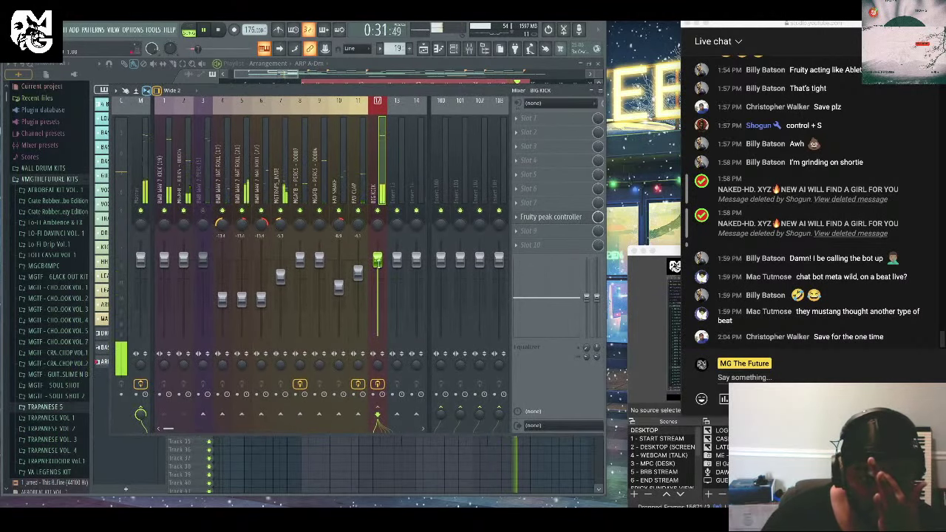
drag(376, 257, 377, 334)
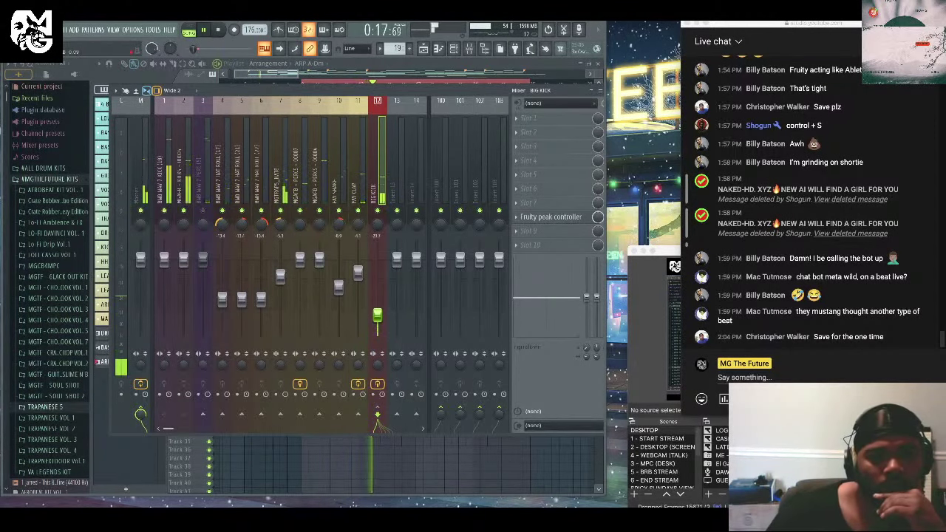
drag(377, 332, 377, 273)
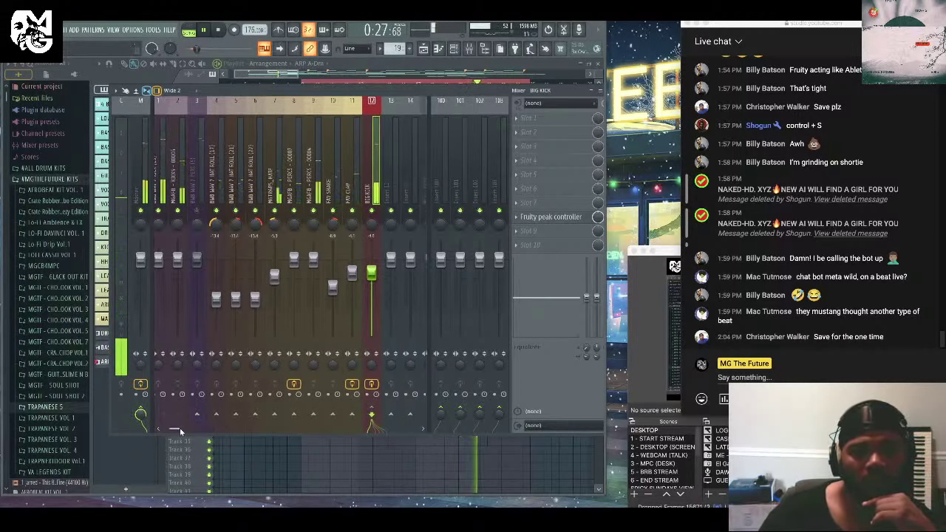
Lower the MGAA - CHANGO track to about -14 dB and the ARP track to about -21 dB, cutting the low EQ on both.
drag(168, 427, 188, 428)
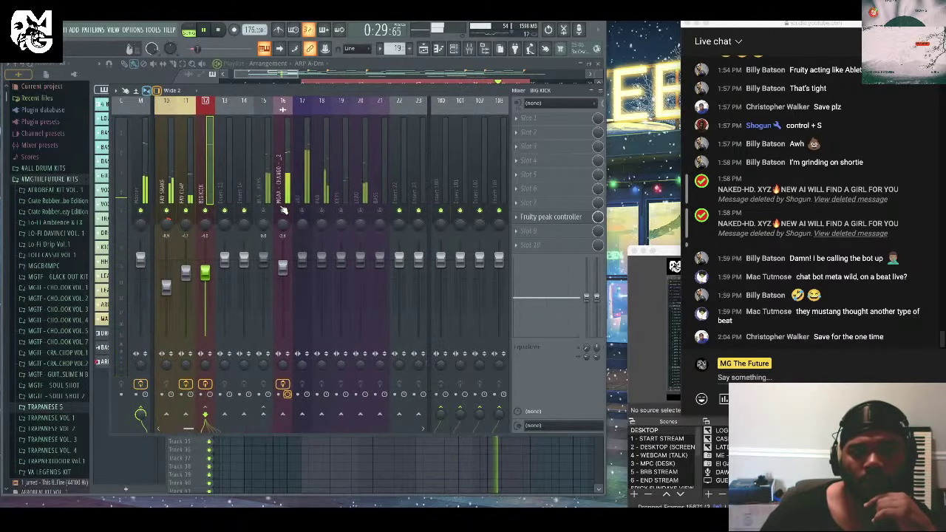
drag(282, 264, 283, 326)
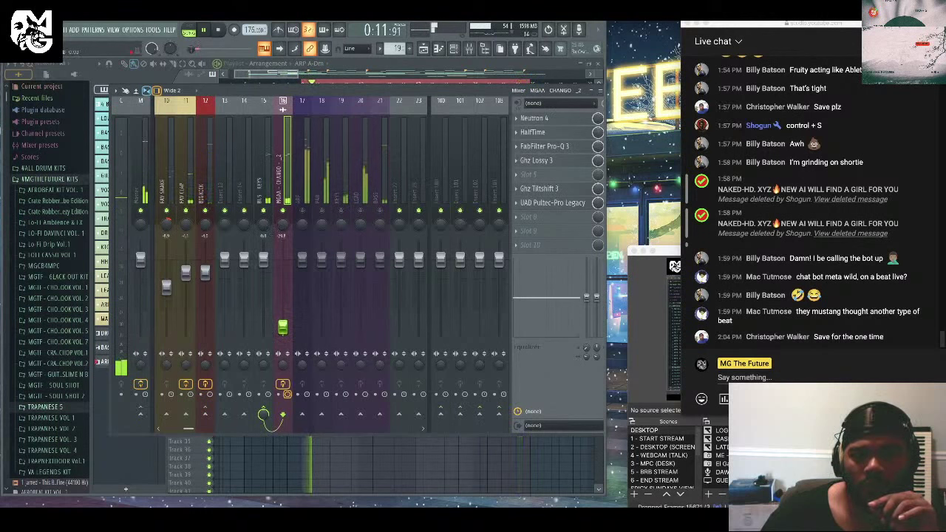
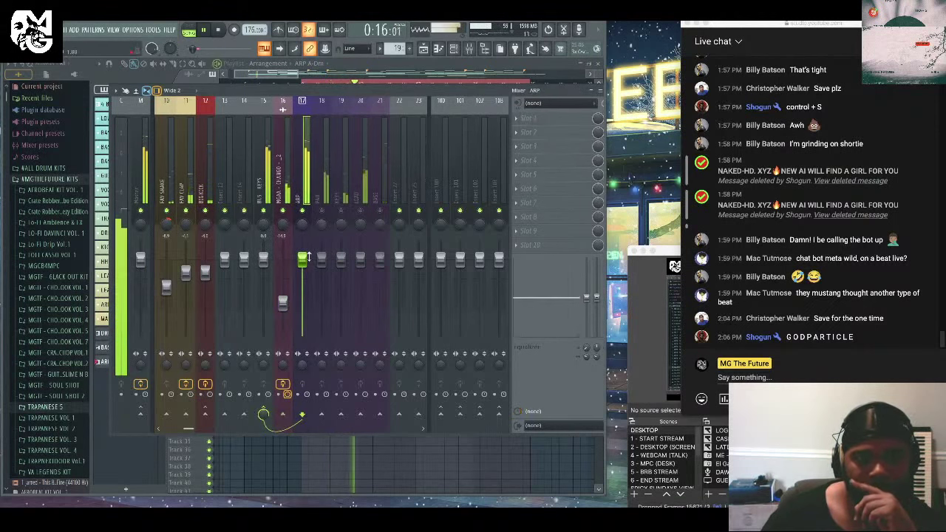
drag(301, 257, 302, 314)
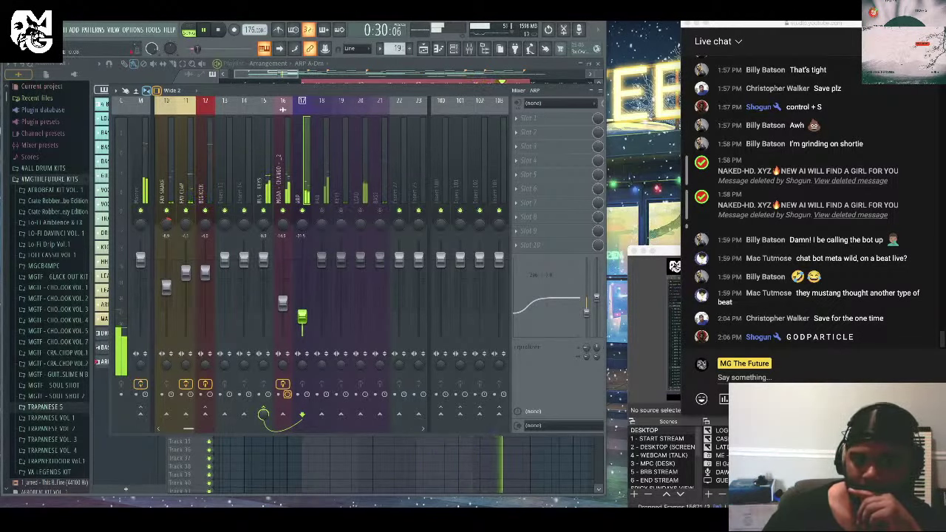
click(286, 183)
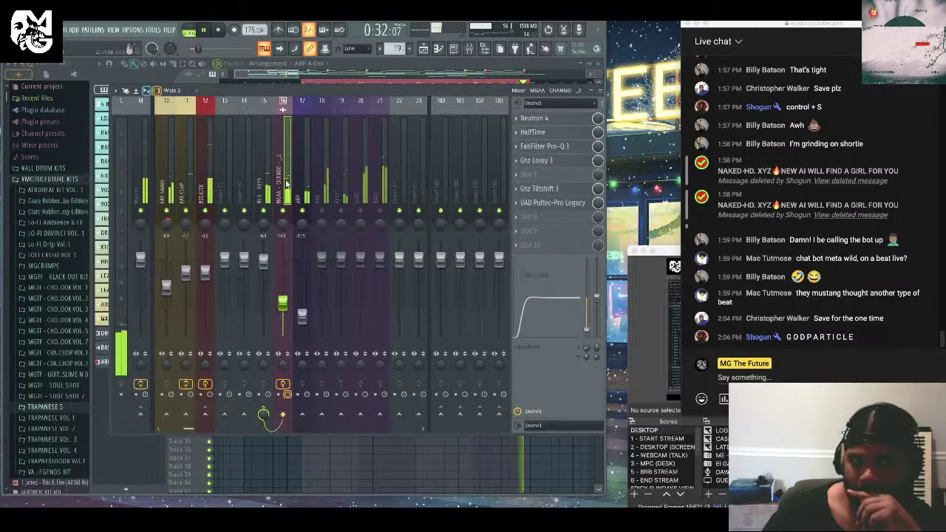
Cut the low and high EQ bands of the PAD track and lower its volume to about -14 dB.
click(325, 183)
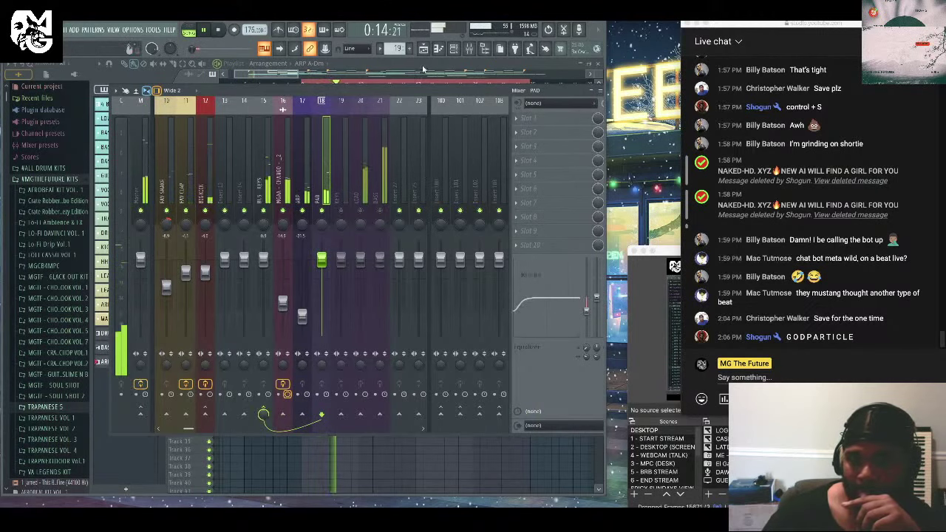
drag(423, 90, 316, 85)
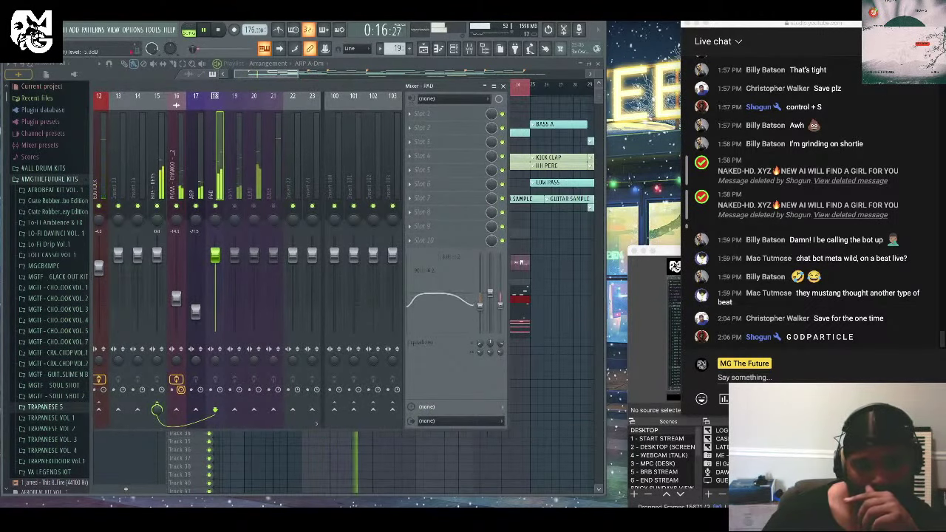
drag(215, 255, 214, 293)
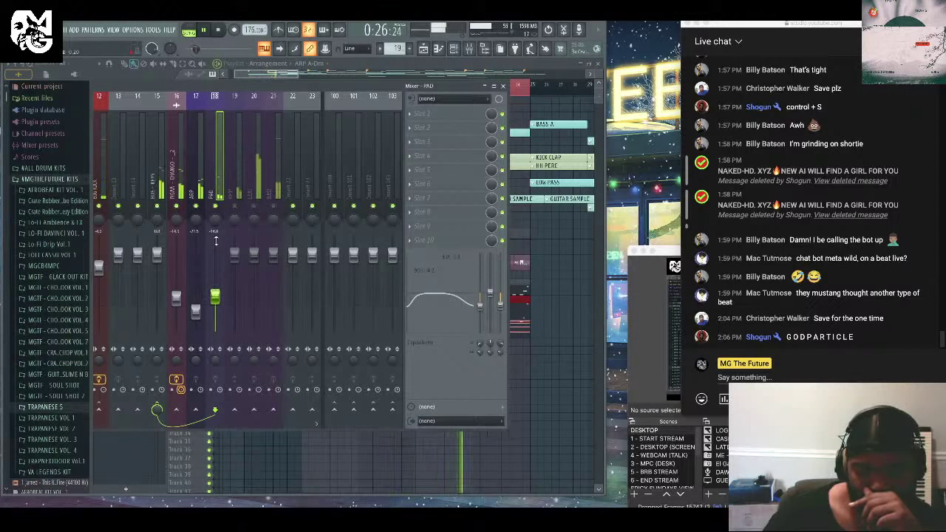
Move Neutron 4 below HalfTime and FabFilter Pro-Q 3 in the MGAA - CHANGO track's effect chain.
click(178, 186)
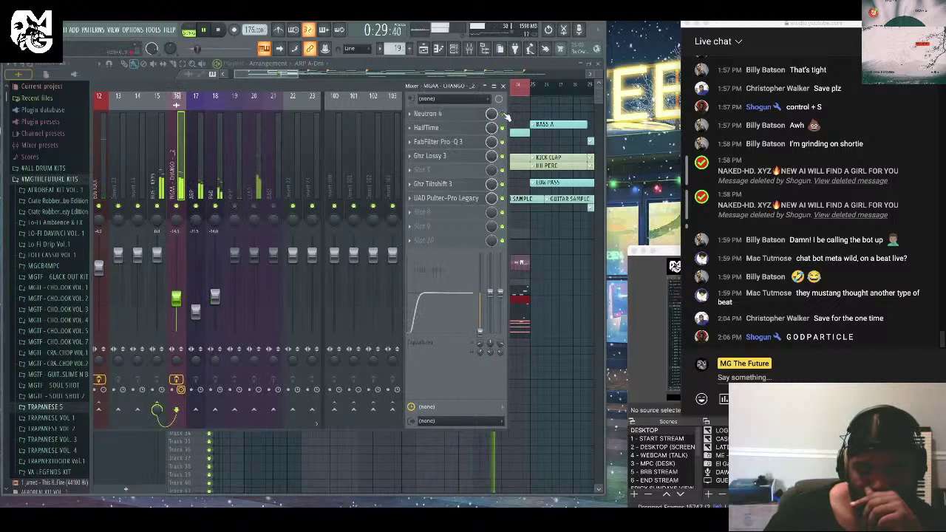
click(506, 117)
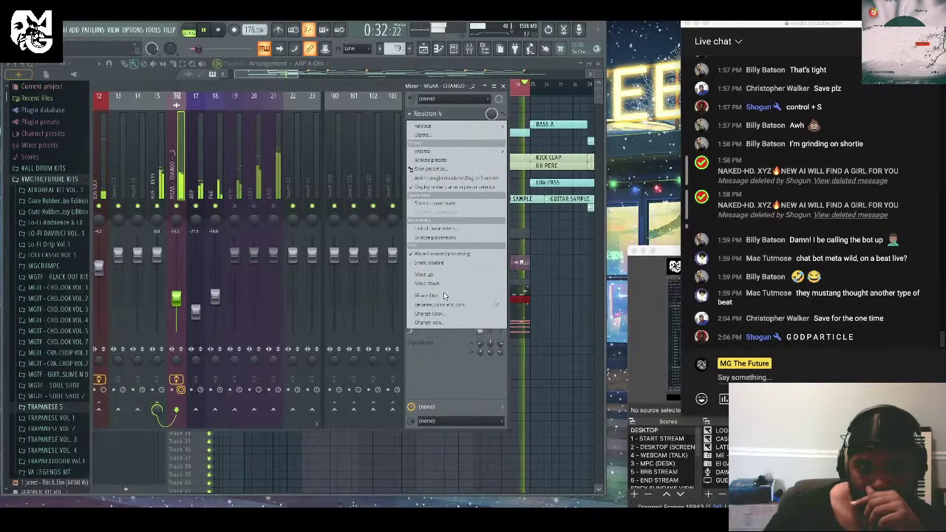
click(431, 184)
click(411, 130)
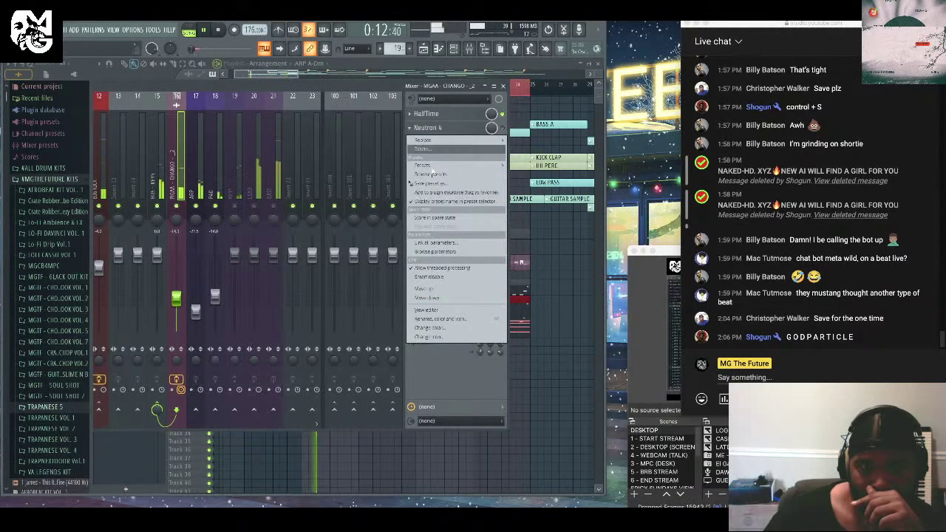
click(430, 294)
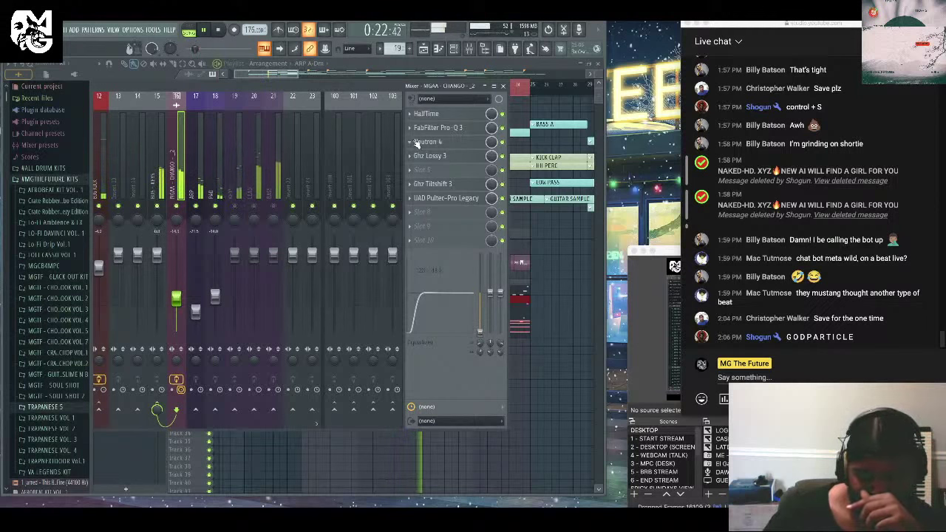
Lower the KEYS track's volume to about -13 dB and load UAD Galaxy Tape Echo in its first effect slot.
click(235, 210)
drag(234, 255, 234, 294)
click(411, 114)
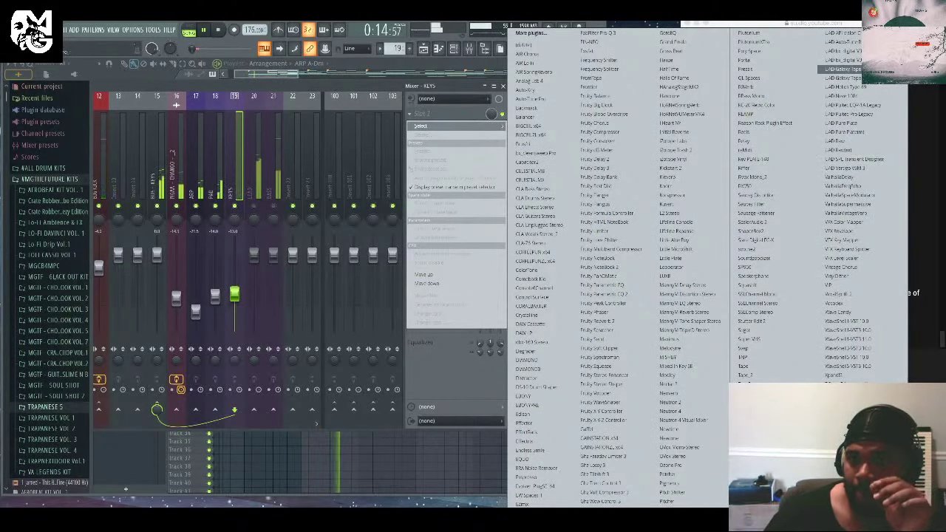
click(843, 73)
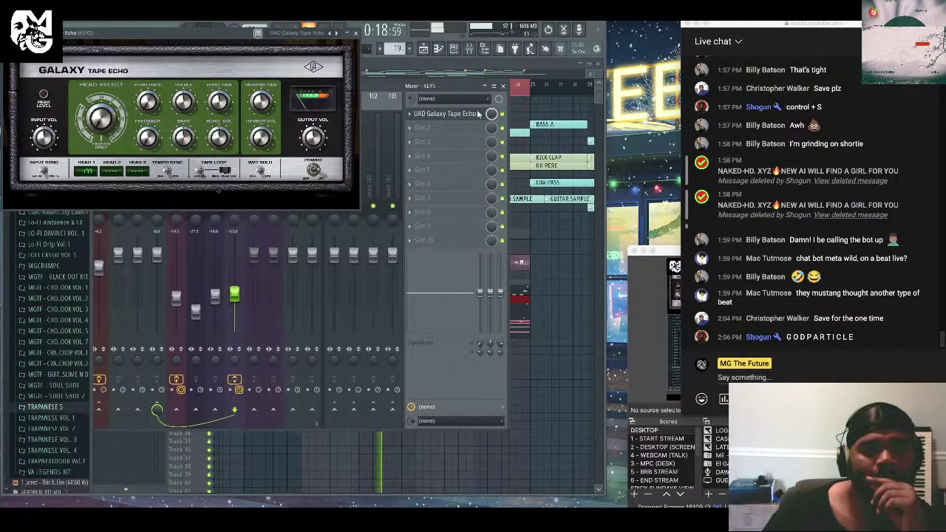
Load the NM-Mellow Dub for Keys preset in the tape echo and raise the KEYS track's volume to about -11 dB.
click(336, 33)
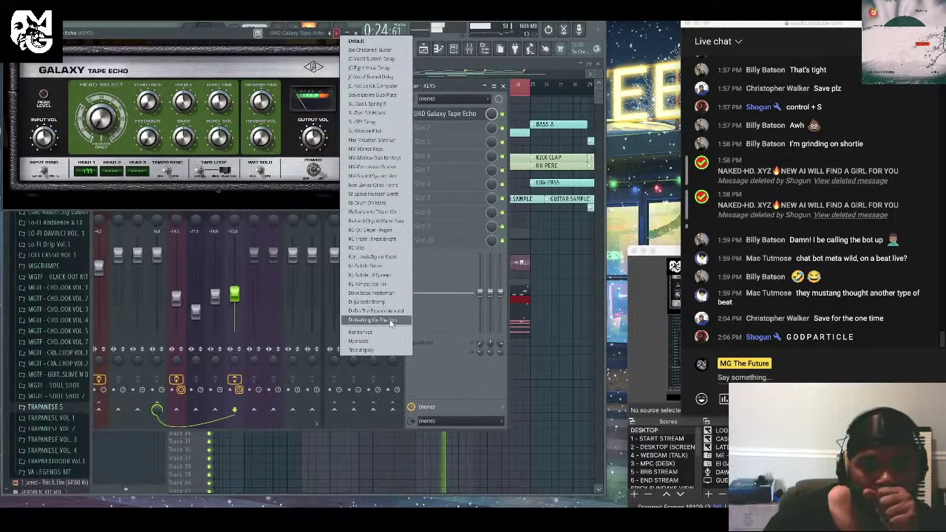
click(396, 158)
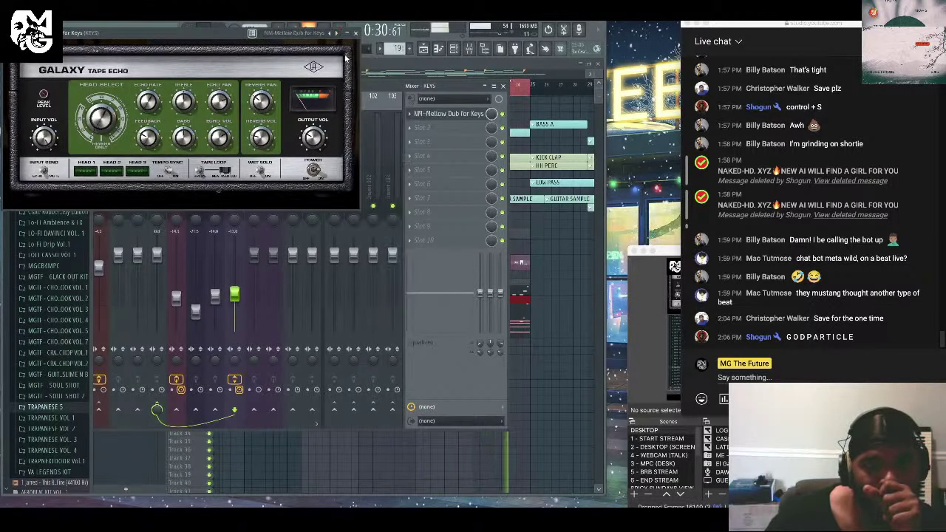
click(311, 118)
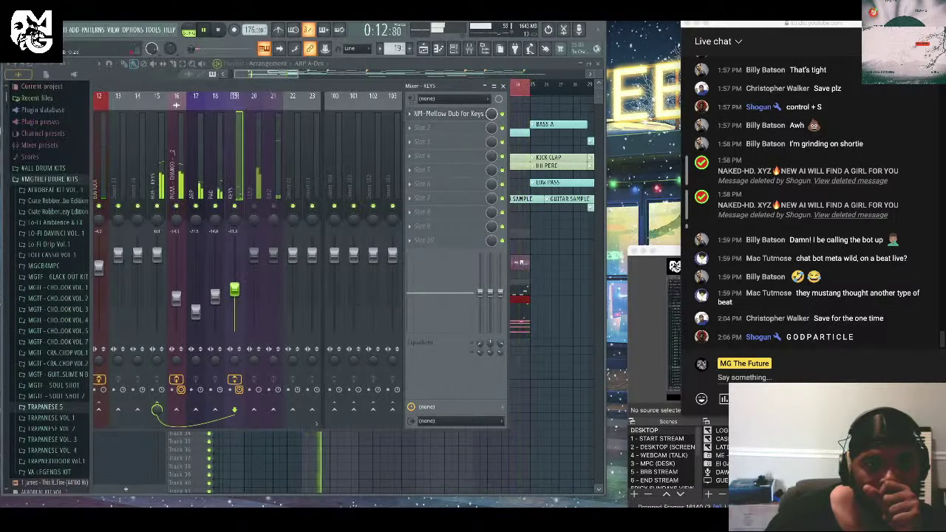
Increase the ARP track's stereo separation and offset the panning of the KEYS track.
click(196, 196)
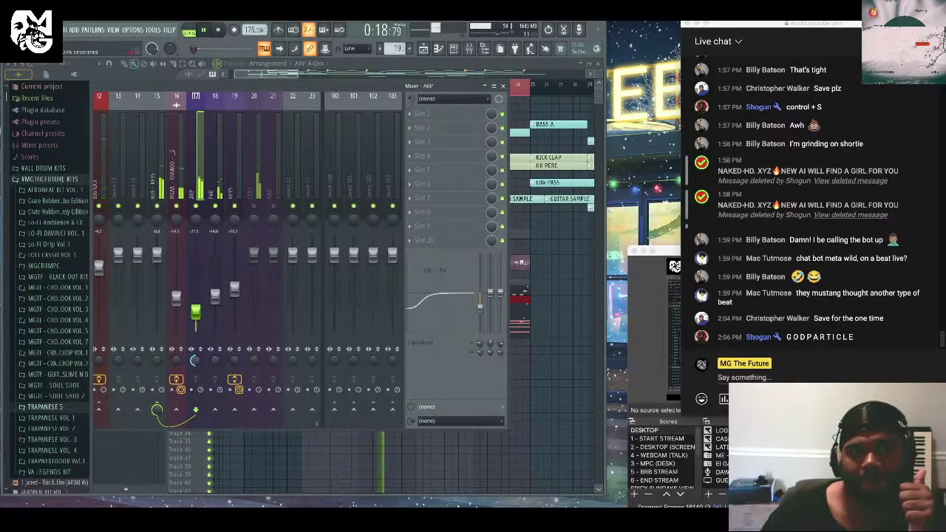
click(216, 200)
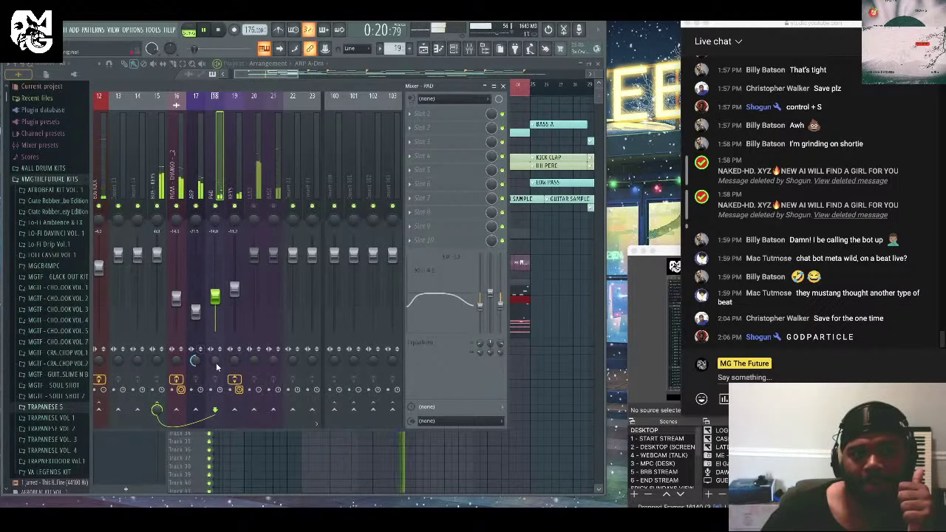
click(243, 154)
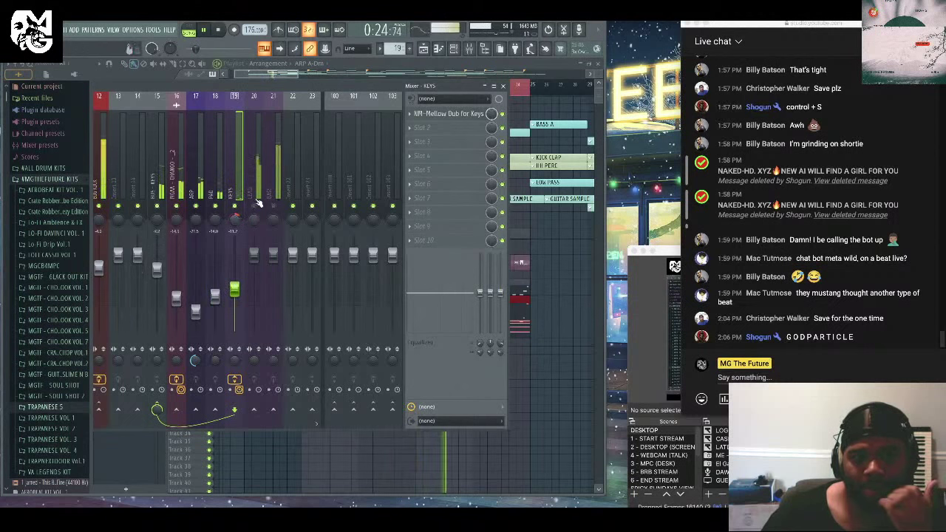
Lower the volume of the LEAD mixer track to sit close to the KEYS level.
click(258, 206)
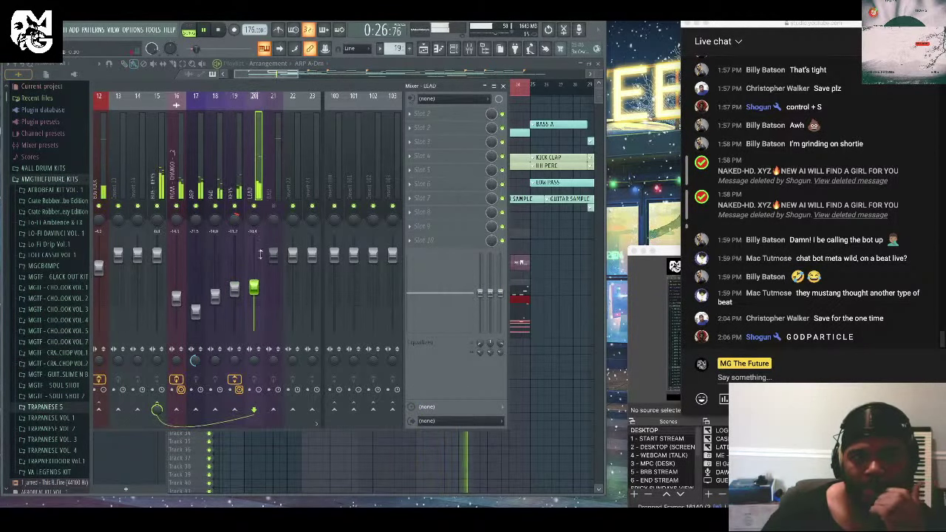
Lower the LEAD track's volume slightly and cut its low EQ band to the minimum.
drag(254, 287, 253, 296)
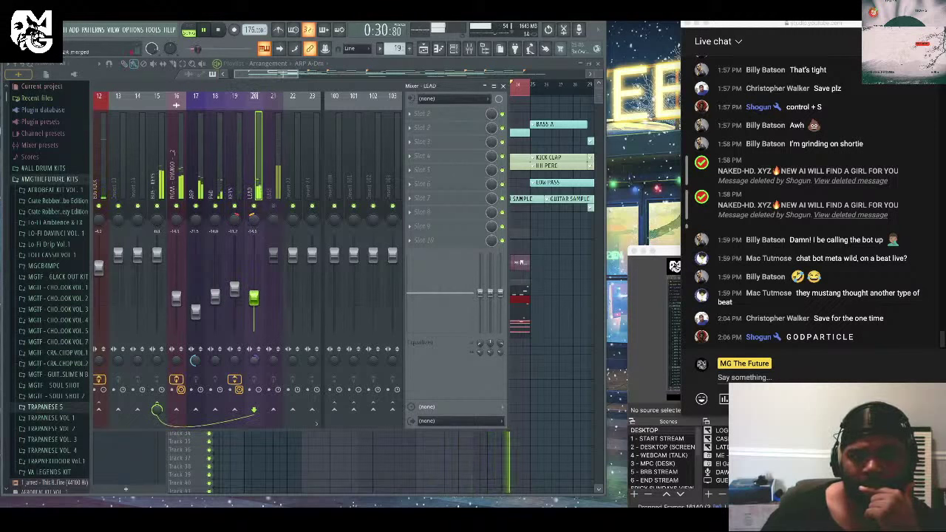
click(235, 210)
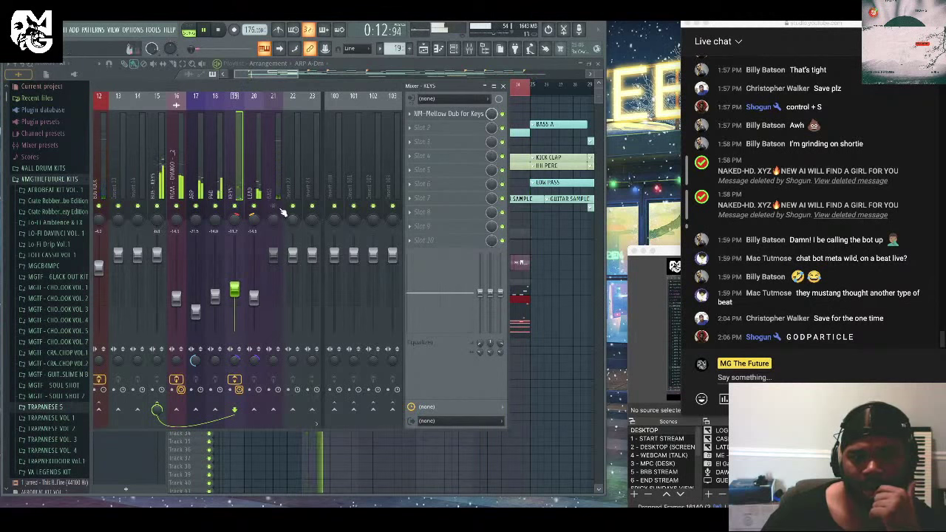
click(247, 162)
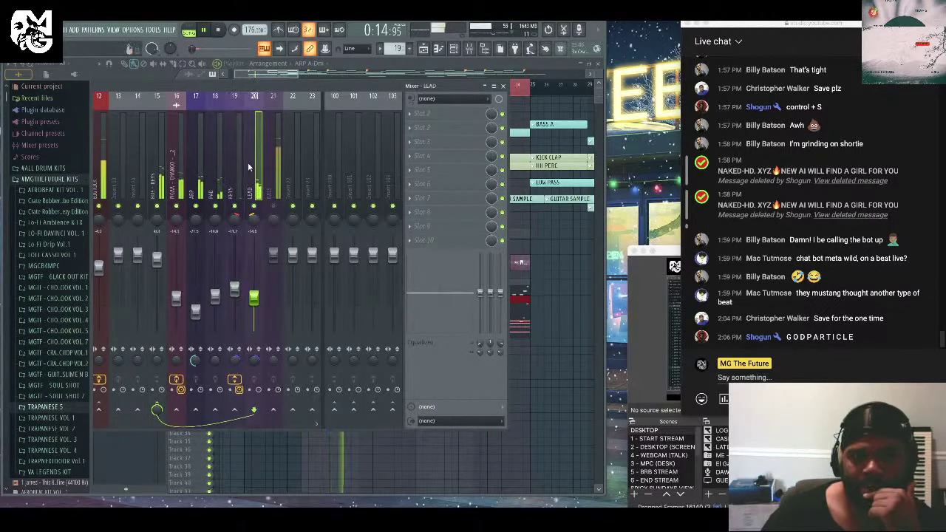
drag(481, 294, 479, 332)
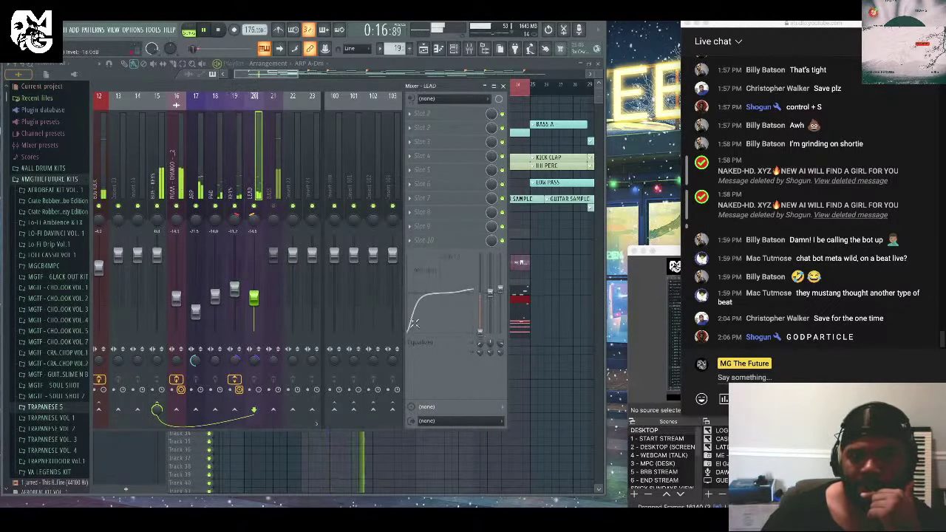
Lower the BASS mixer track's volume to sit slightly above the LEAD level.
click(271, 209)
drag(272, 253, 273, 281)
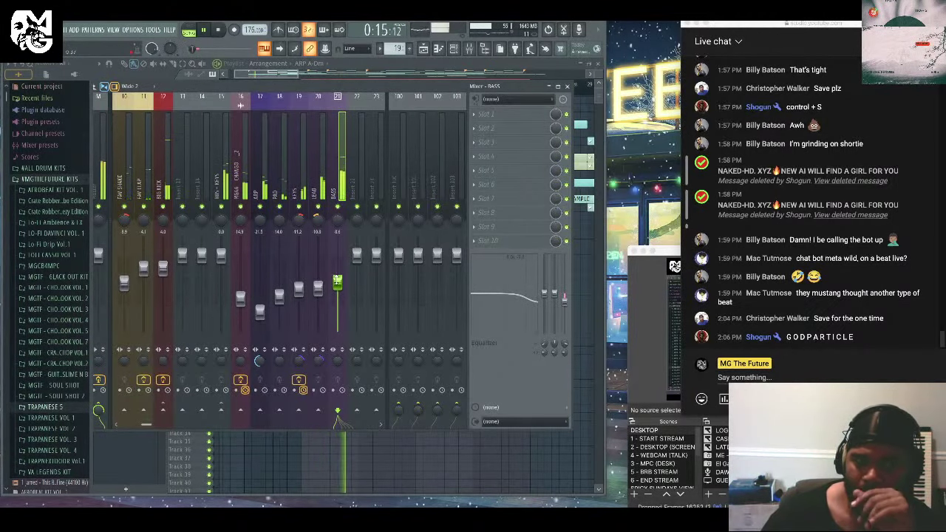
Load Trackspacer 2.5 in effect slot 5 of the BASS mixer track and close its window.
click(162, 188)
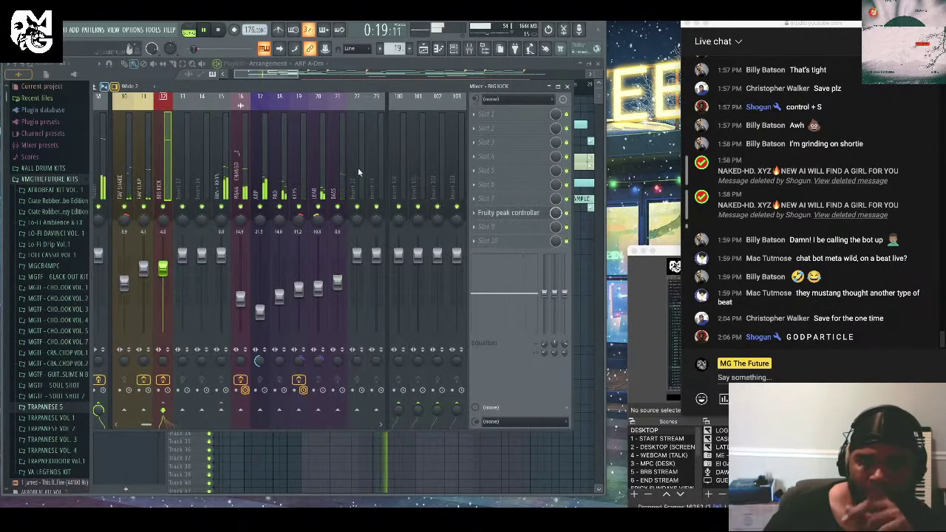
click(334, 177)
click(475, 171)
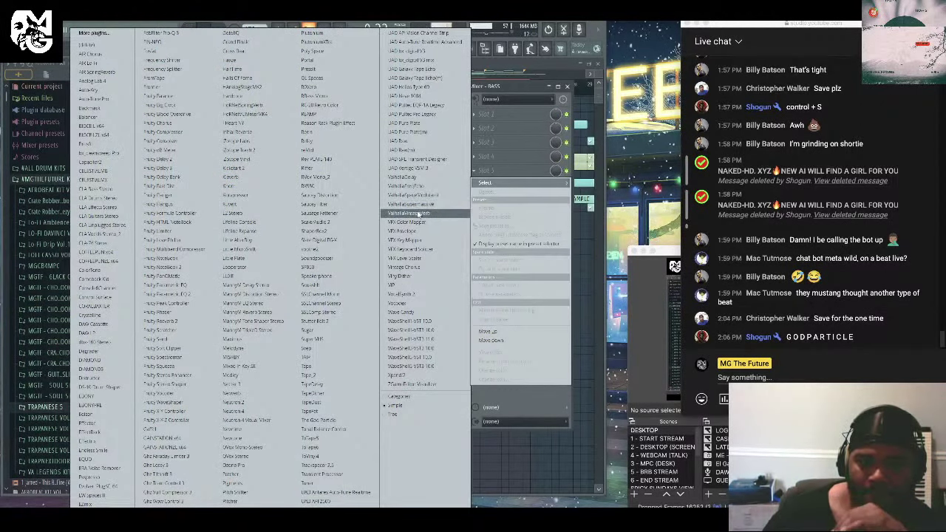
click(354, 466)
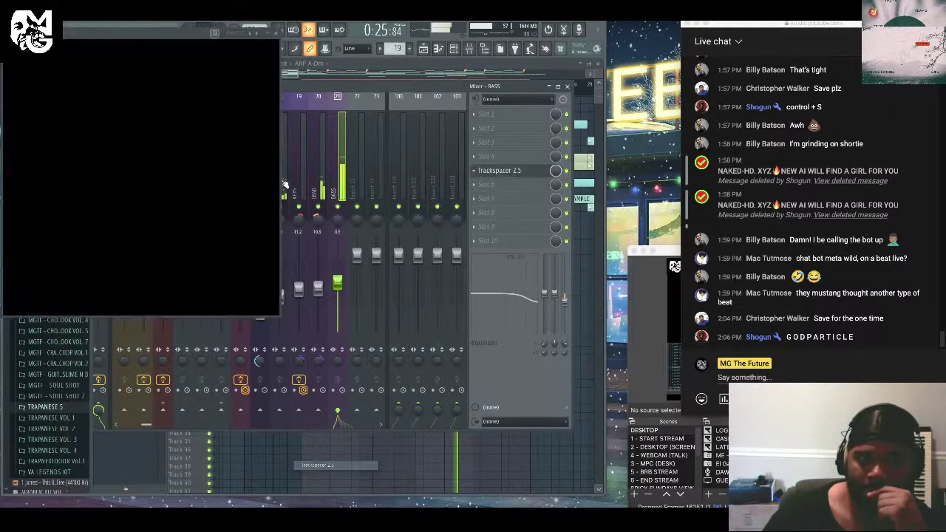
click(275, 31)
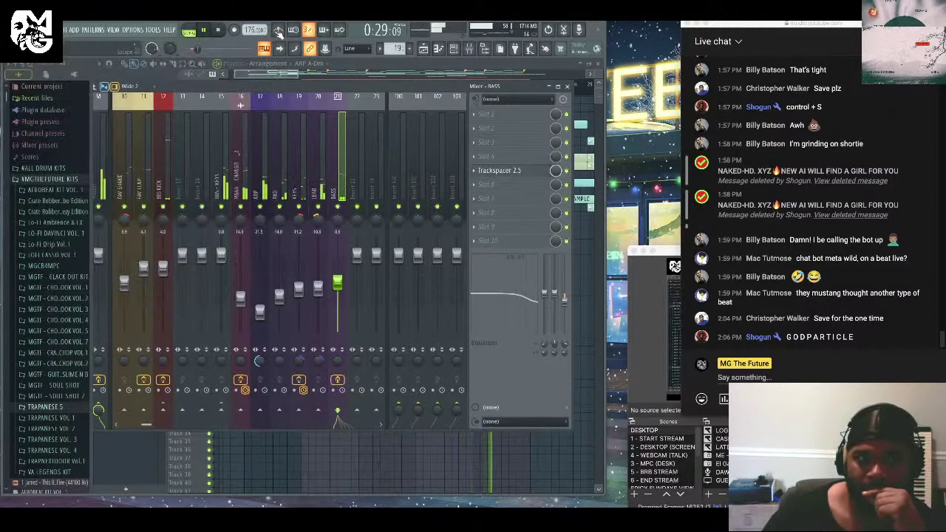
Route the keys bus as a sidechain to the BASS mixer track.
click(226, 213)
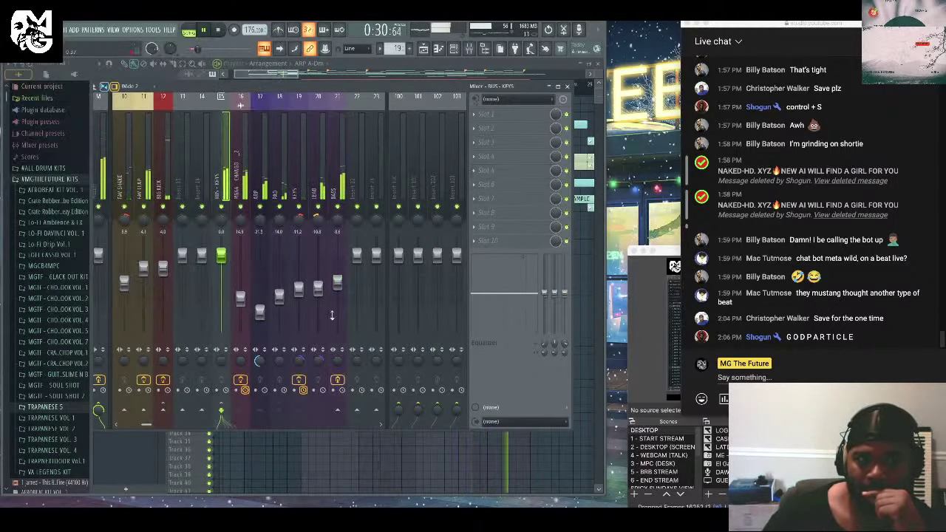
right_click(340, 411)
click(373, 435)
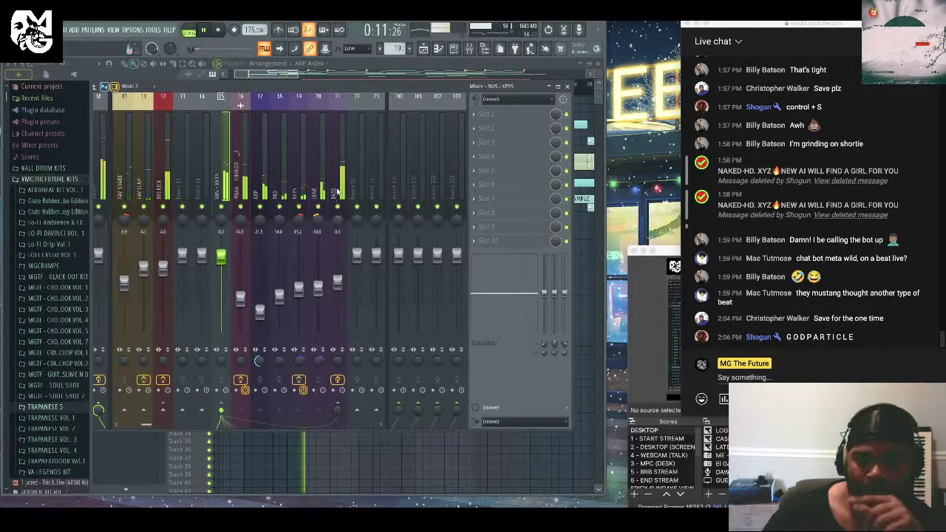
Set the second input node in Trackspacer's processing connections to 1 and check its response on the BASS track.
click(337, 185)
click(489, 170)
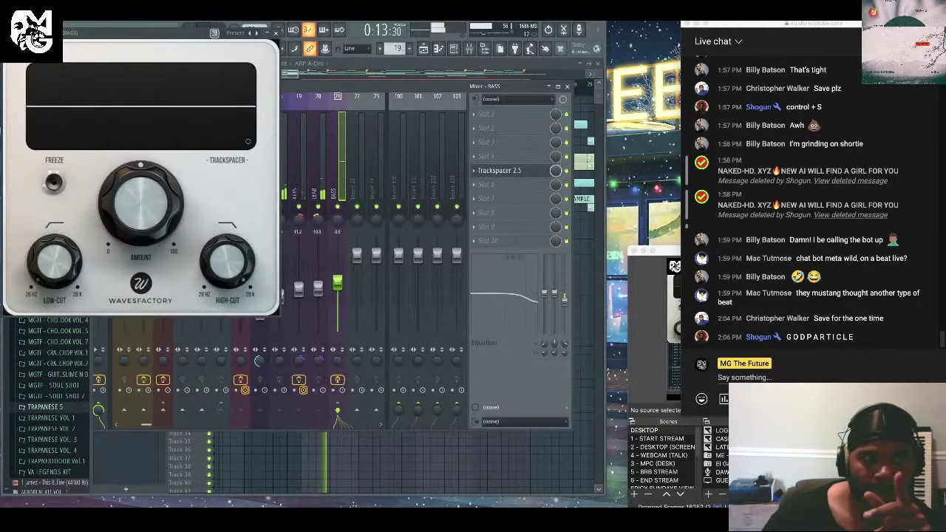
click(15, 33)
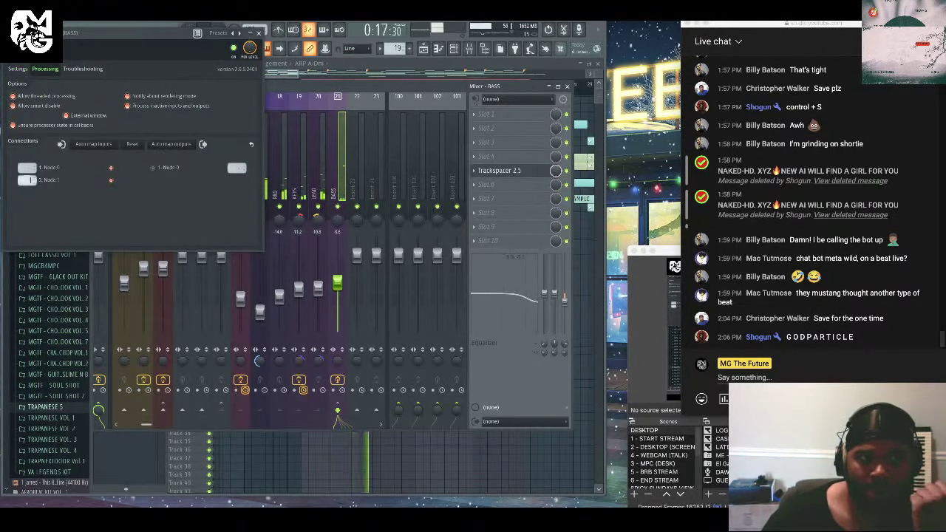
click(14, 33)
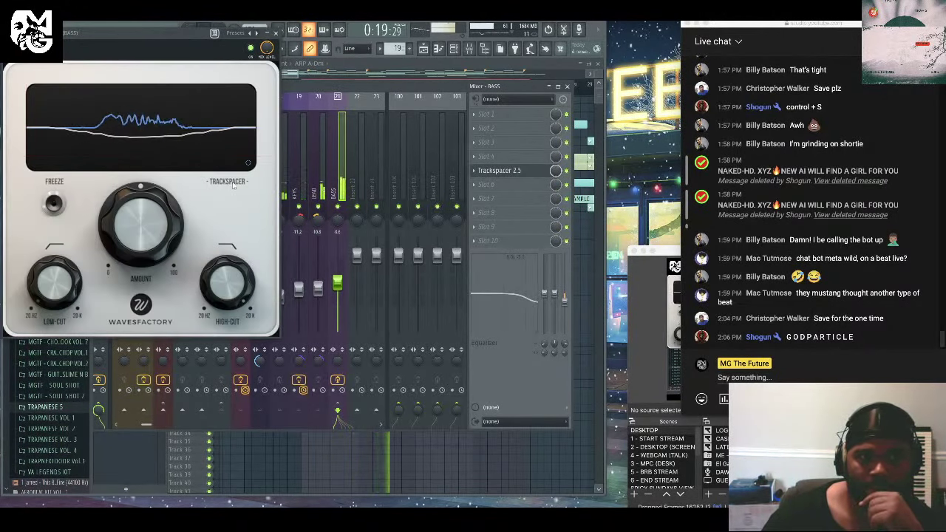
click(15, 32)
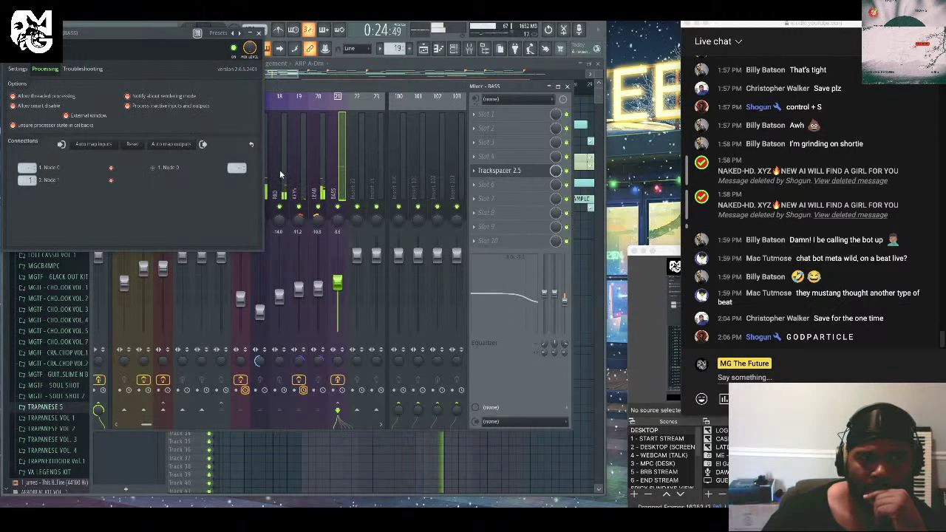
scroll(237, 168, up, 1)
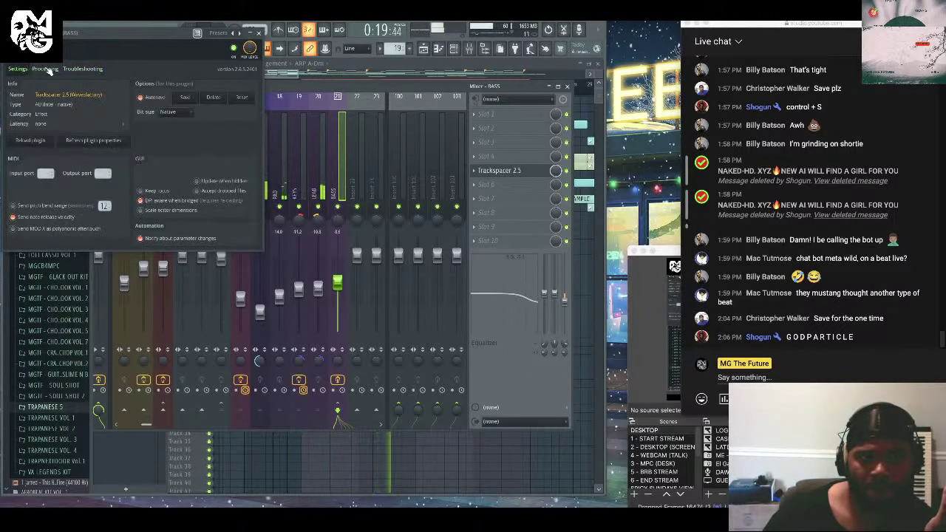
click(196, 32)
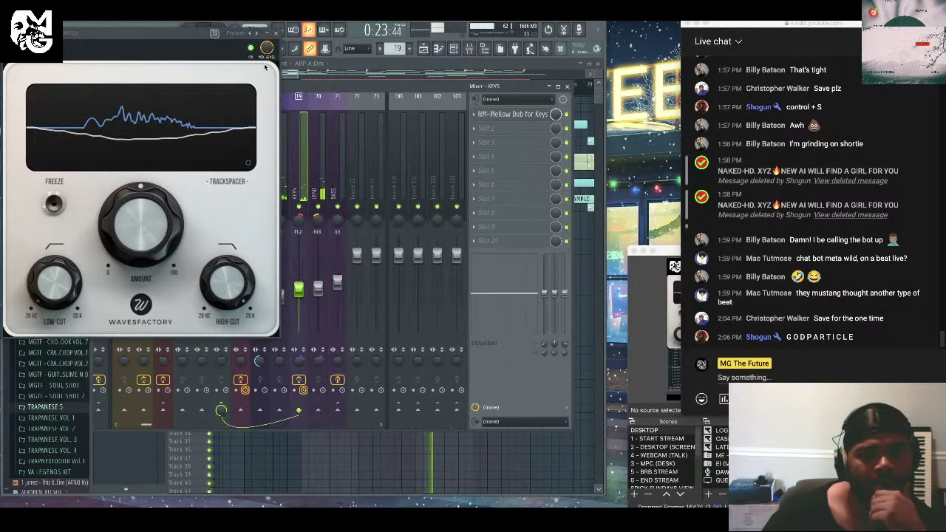
click(276, 33)
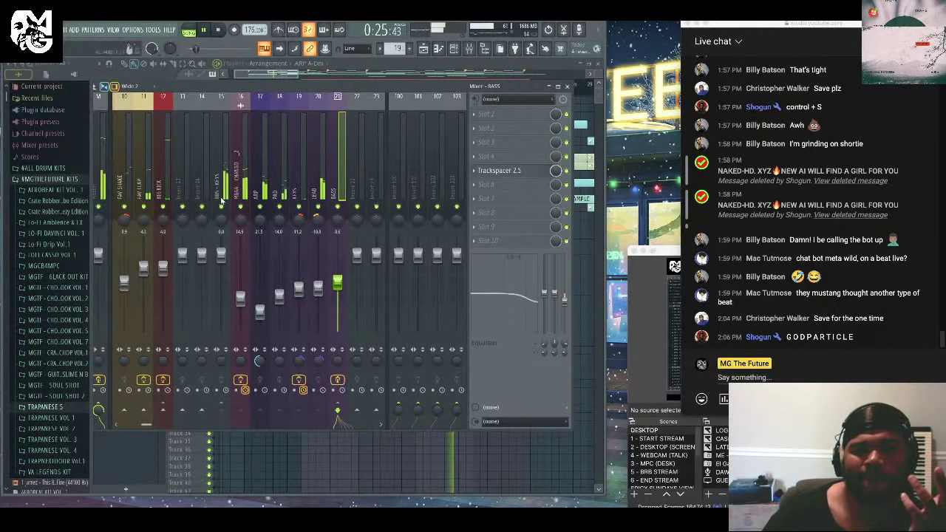
Sidechain the BIG KICK track to the BASS track and reassign Trackspacer's second input node in its processing connections.
click(165, 195)
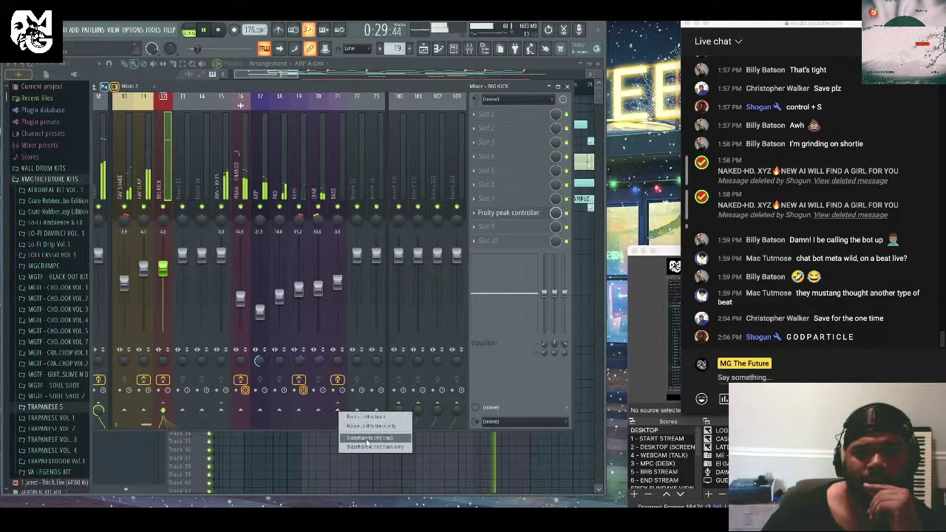
click(334, 181)
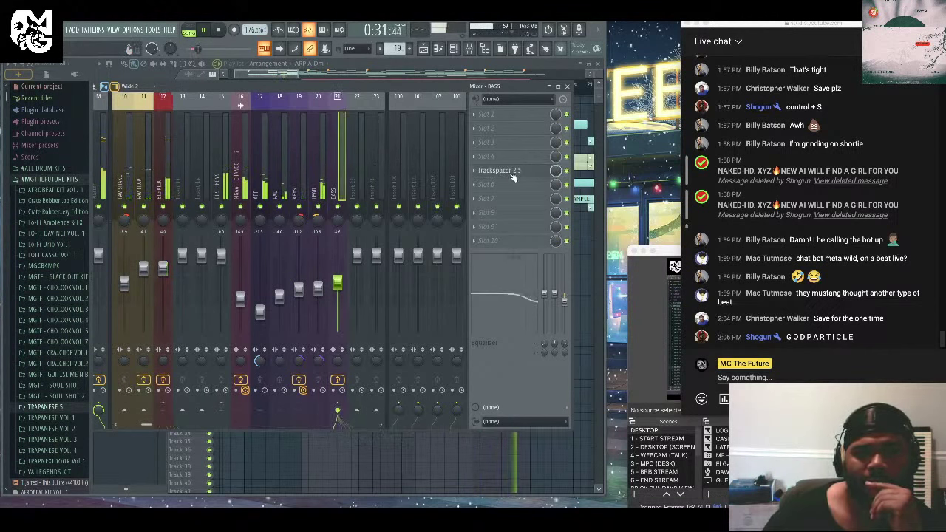
click(502, 171)
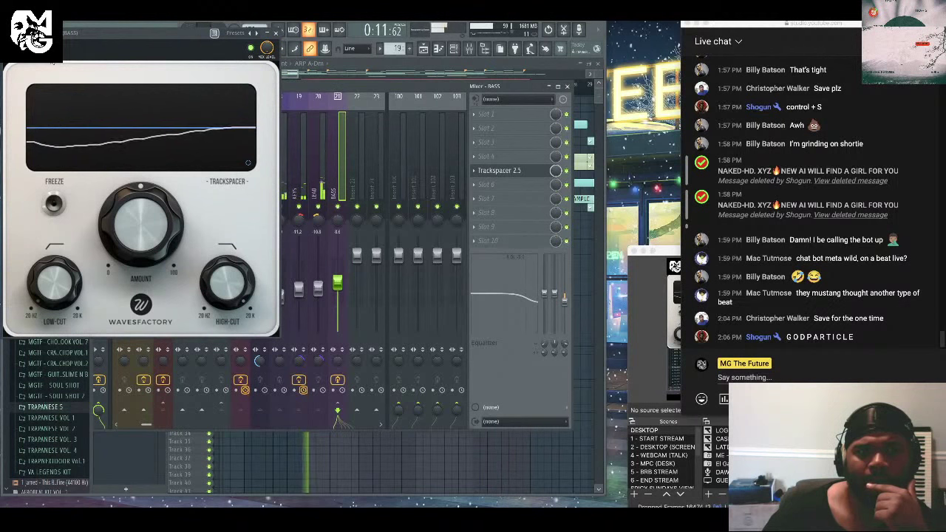
click(22, 32)
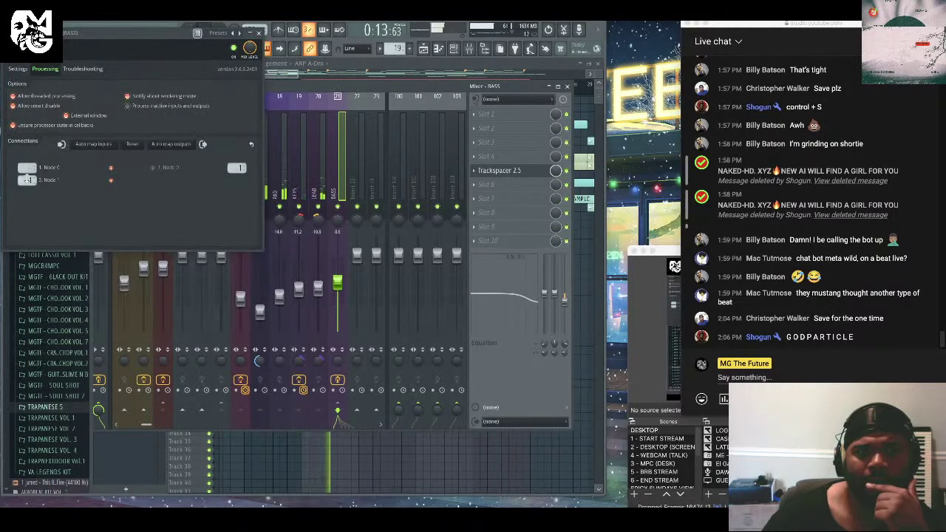
click(22, 32)
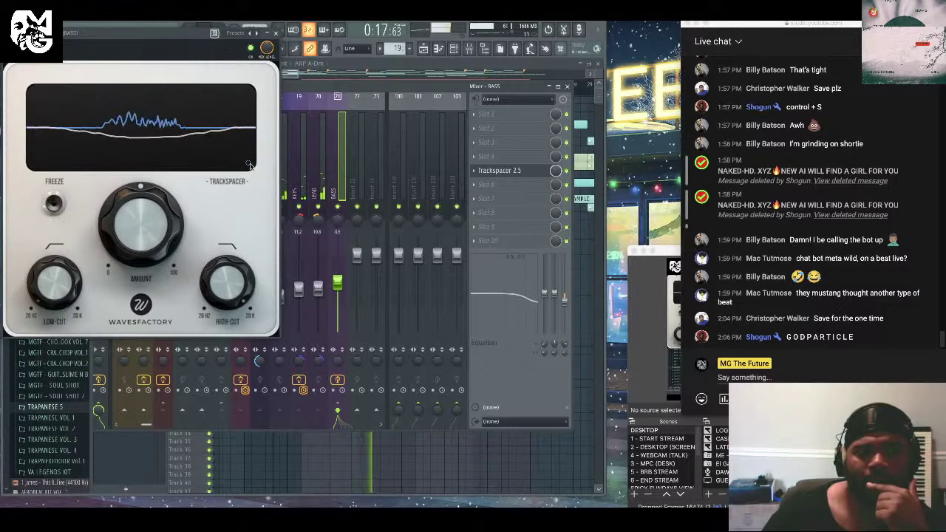
Open Trackspacer's advanced panel and lower the Amount to about 13%.
click(249, 163)
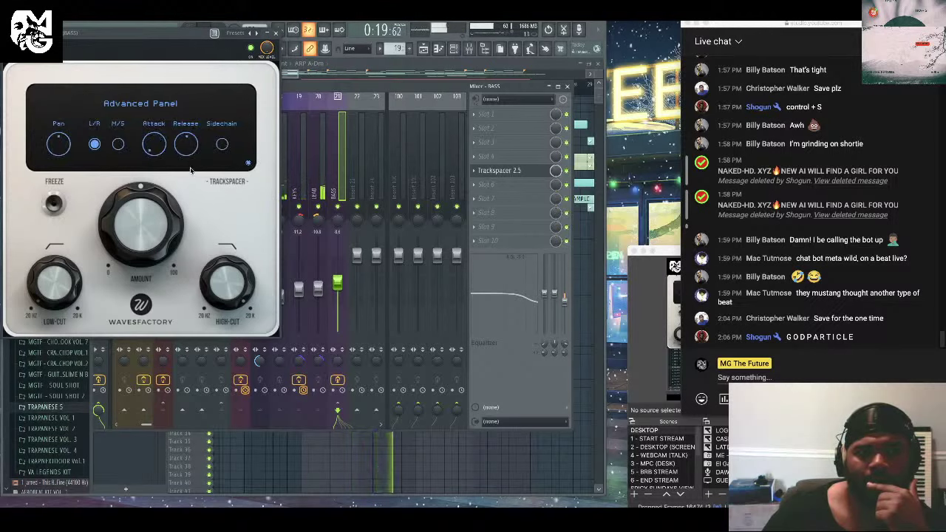
drag(164, 207, 160, 327)
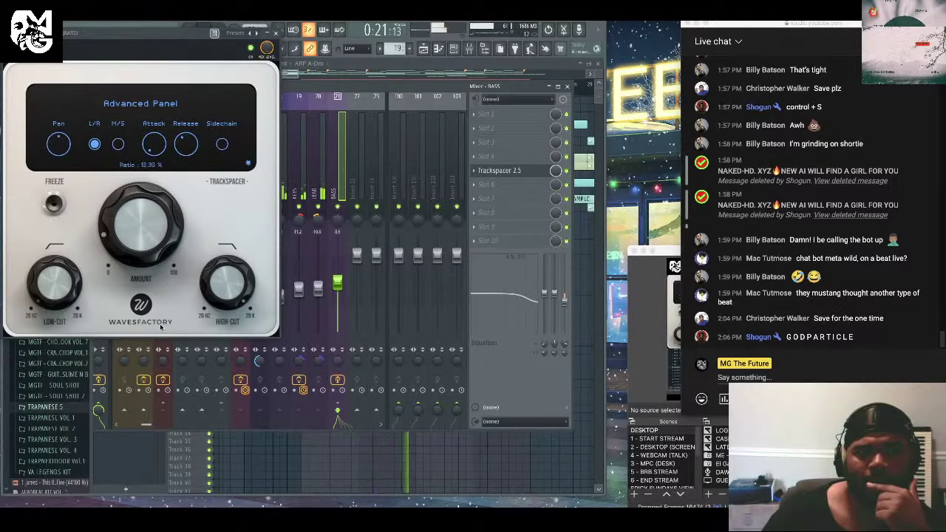
click(249, 164)
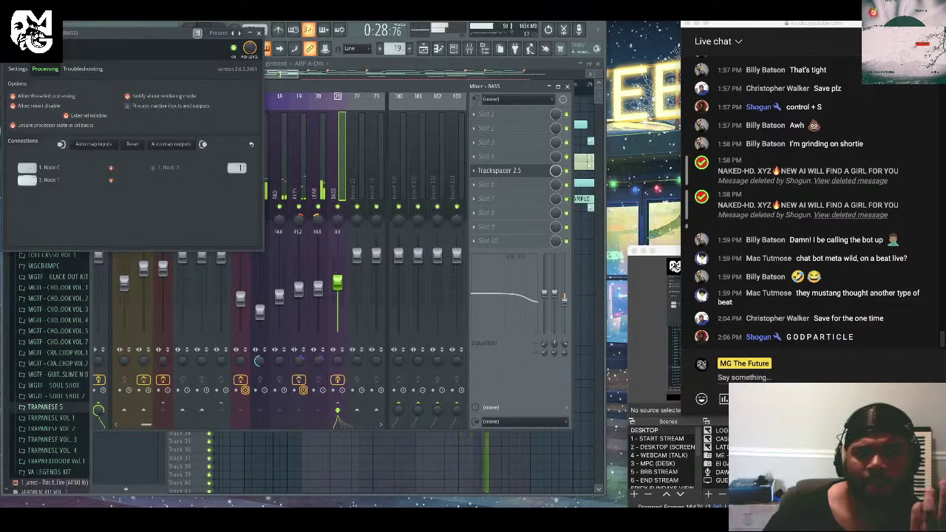
Delete Trackspacer 2.5 from the BASS mixer track.
click(480, 171)
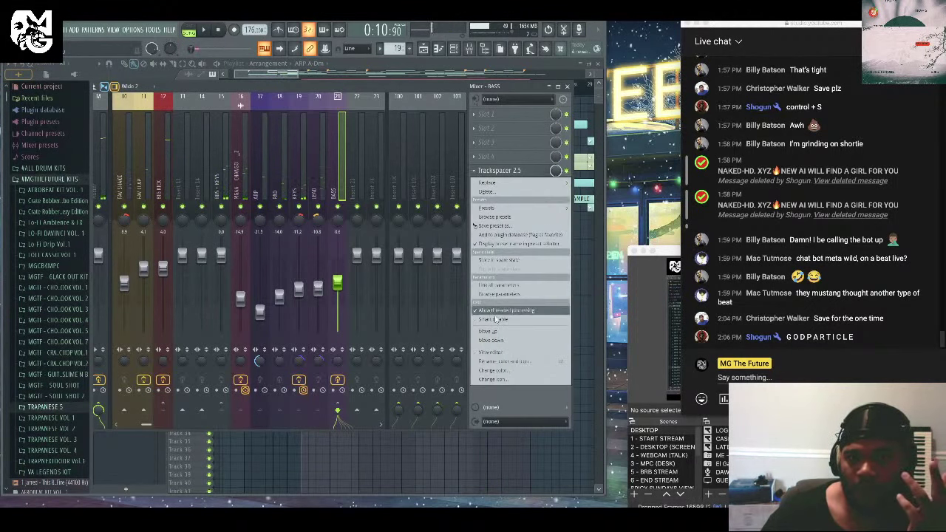
click(488, 191)
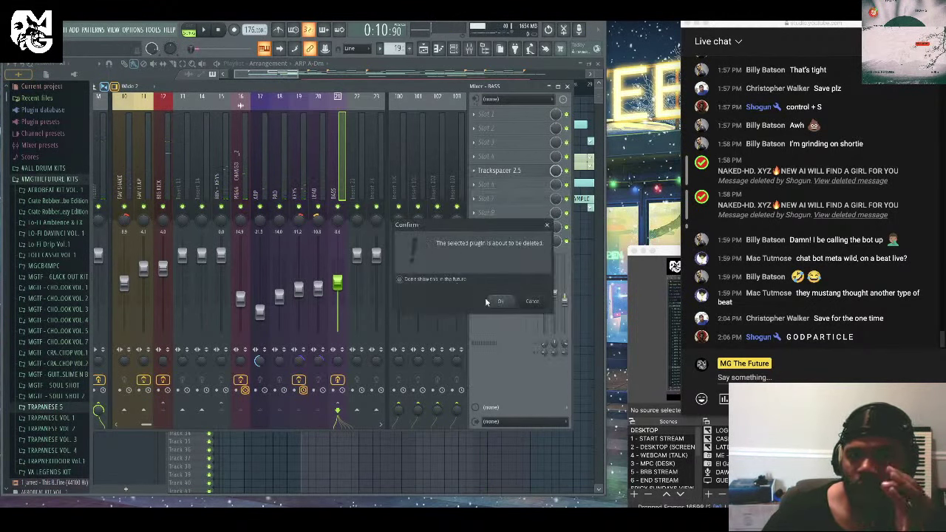
key(Return)
Link the BASS track's volume to the Peak ctrl - Peak internal controller with the default Input mapping, and play the beat.
right_click(338, 284)
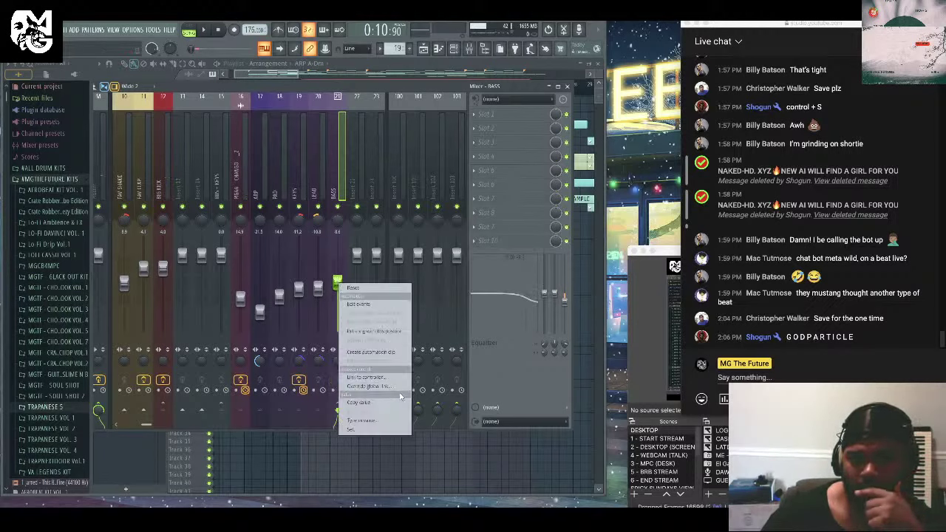
click(373, 377)
click(525, 256)
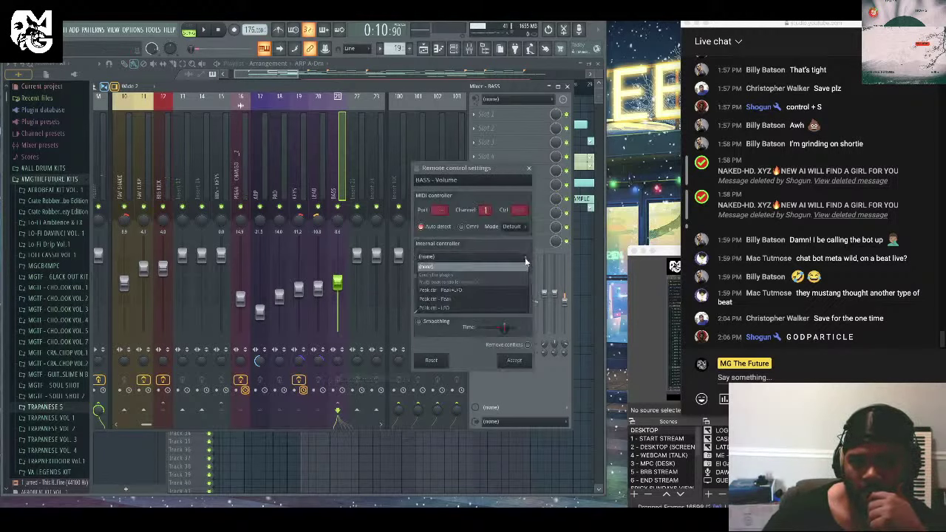
click(477, 298)
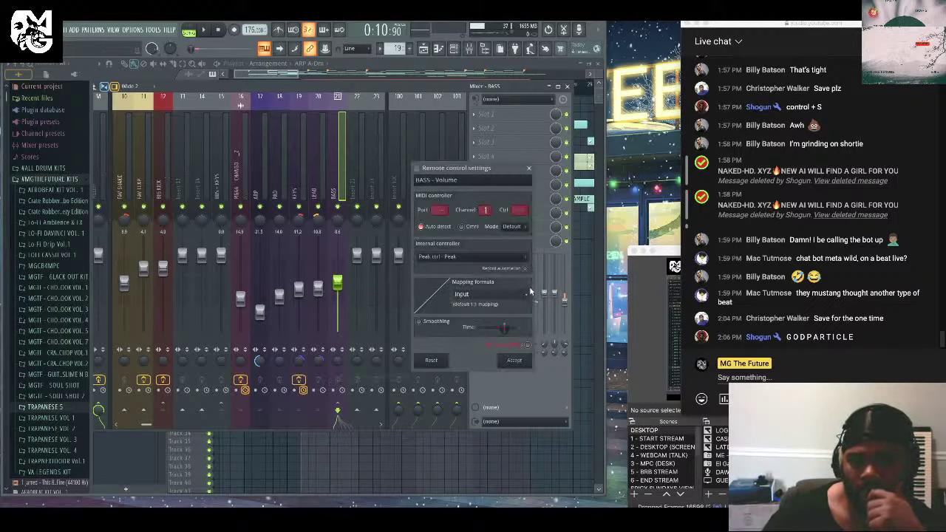
click(515, 360)
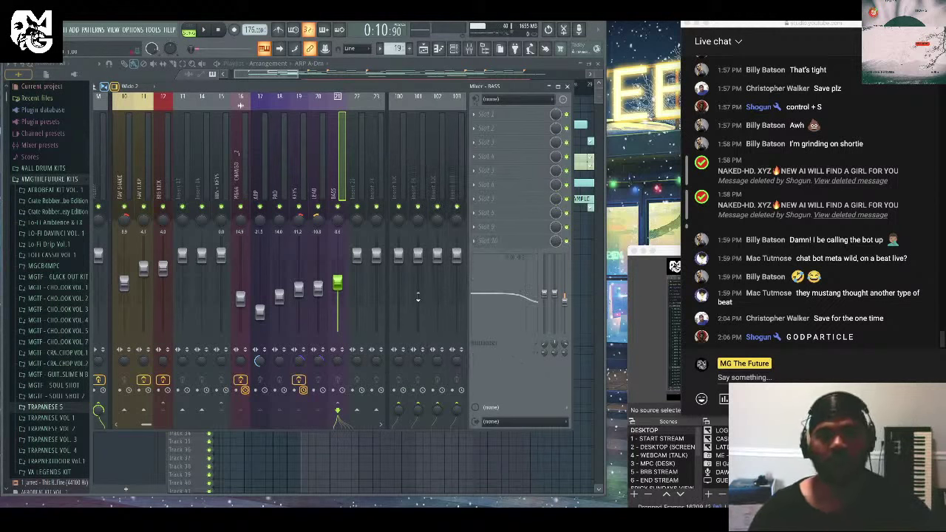
key(space)
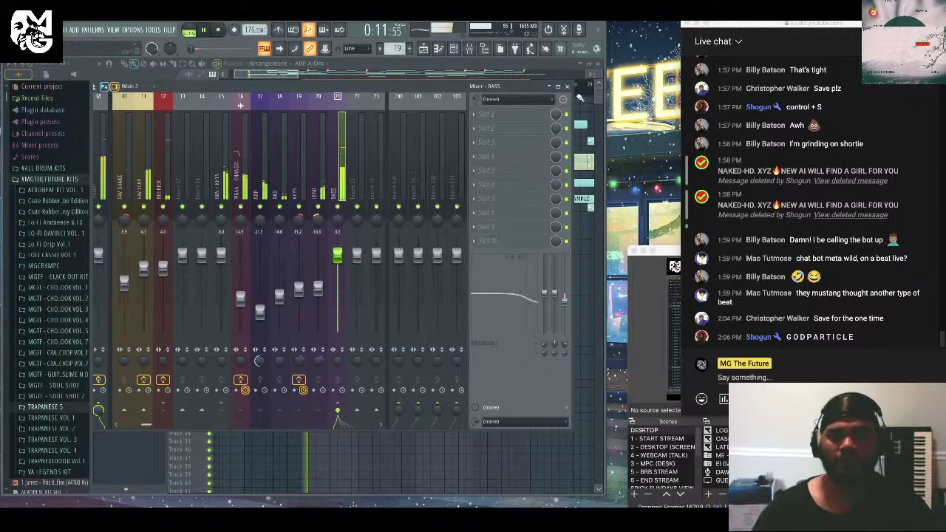
click(455, 48)
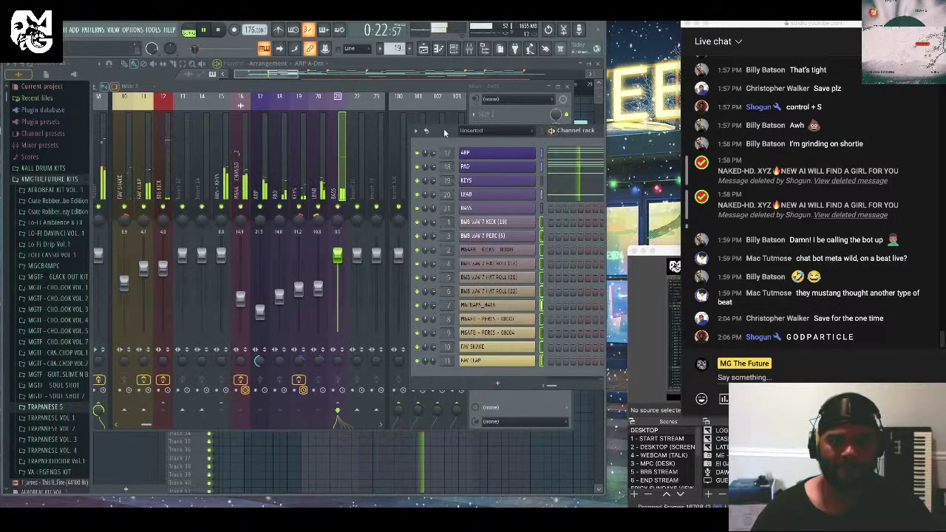
drag(520, 131, 521, 178)
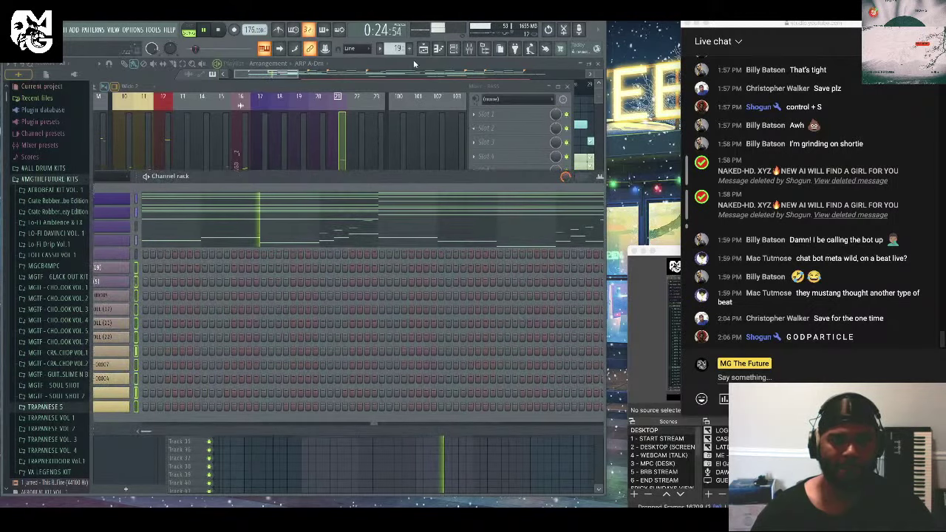
click(290, 155)
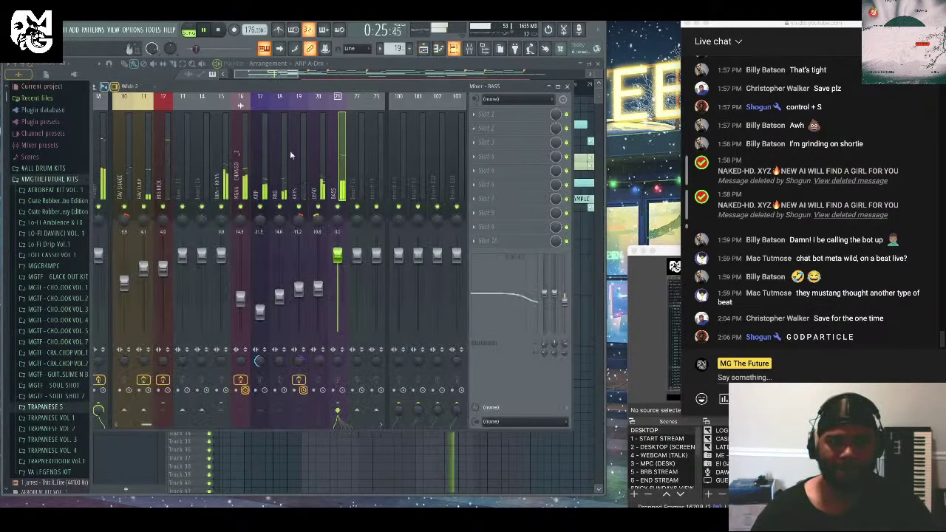
Open the Fruity peak controller on the BIG KICK track and watch its response to the kick during playback.
click(224, 163)
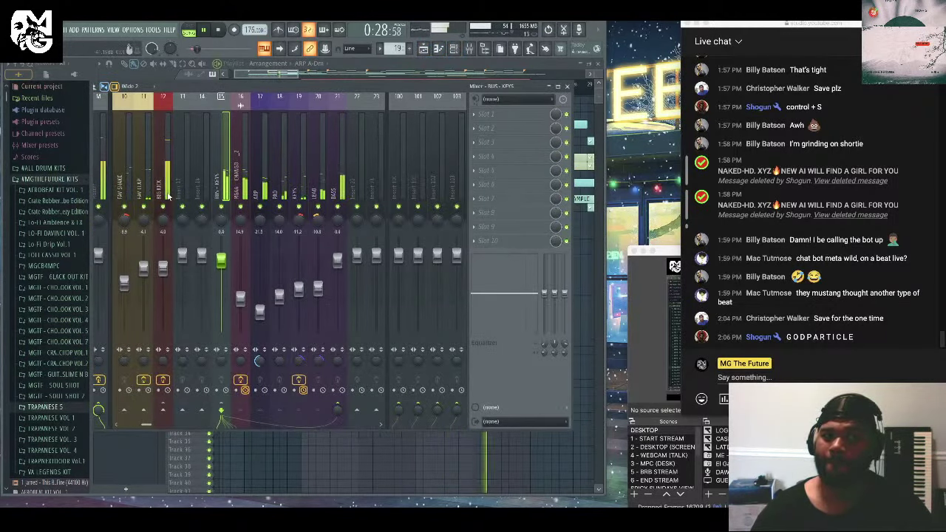
click(168, 195)
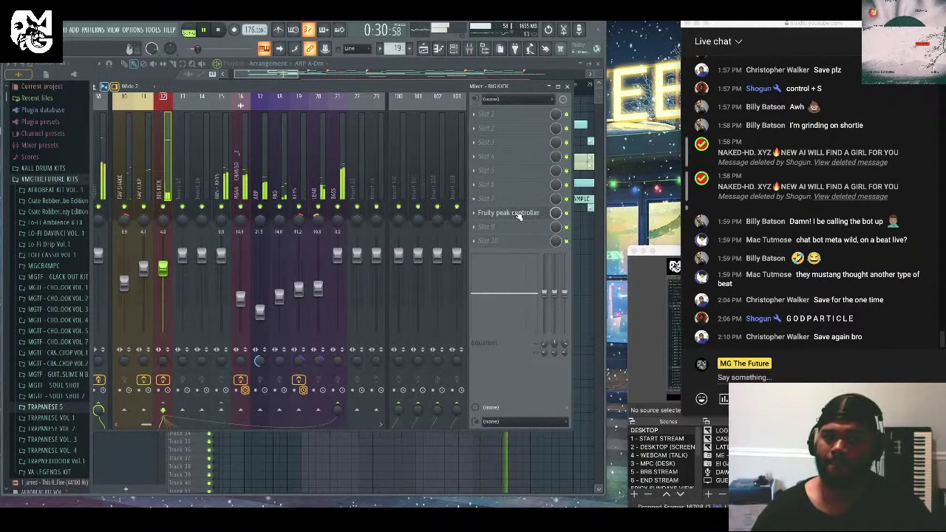
click(514, 212)
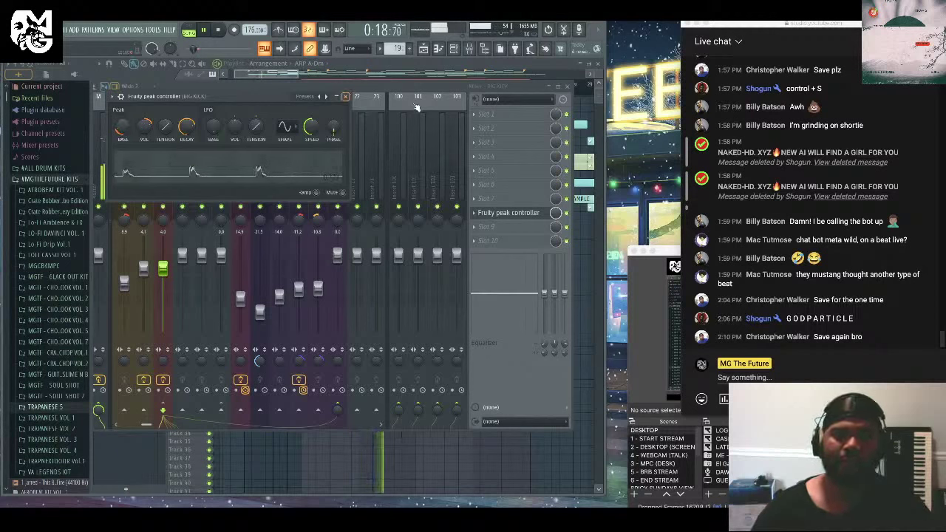
Inspect The God Particle's levels and gain reduction on the Master track during playback, then close its window.
click(102, 159)
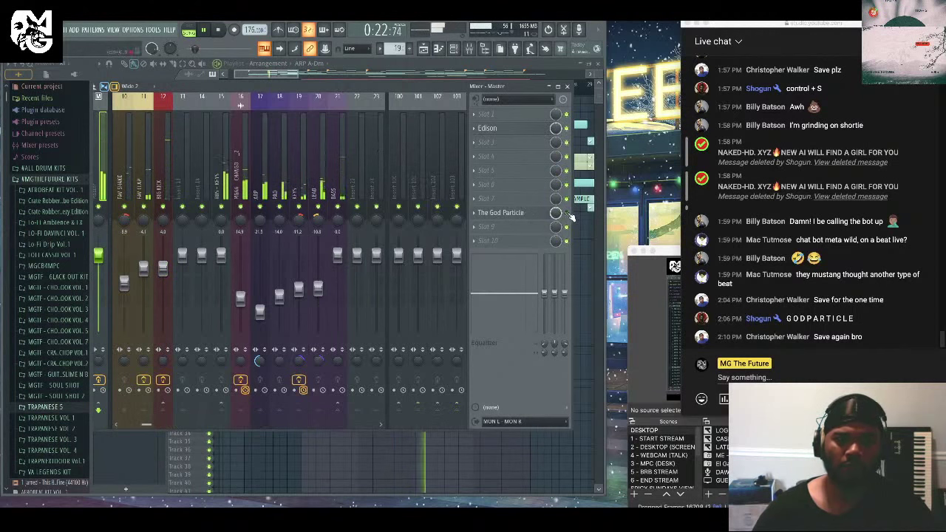
click(506, 213)
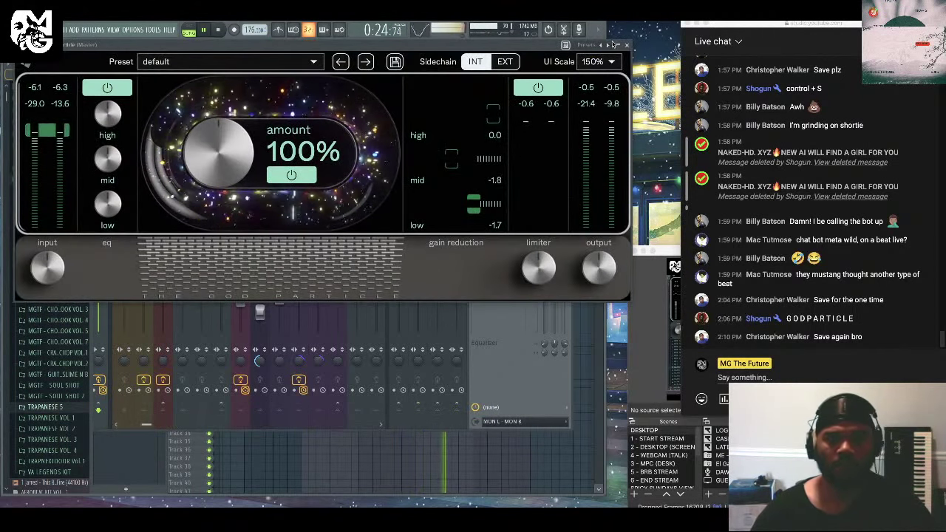
click(379, 347)
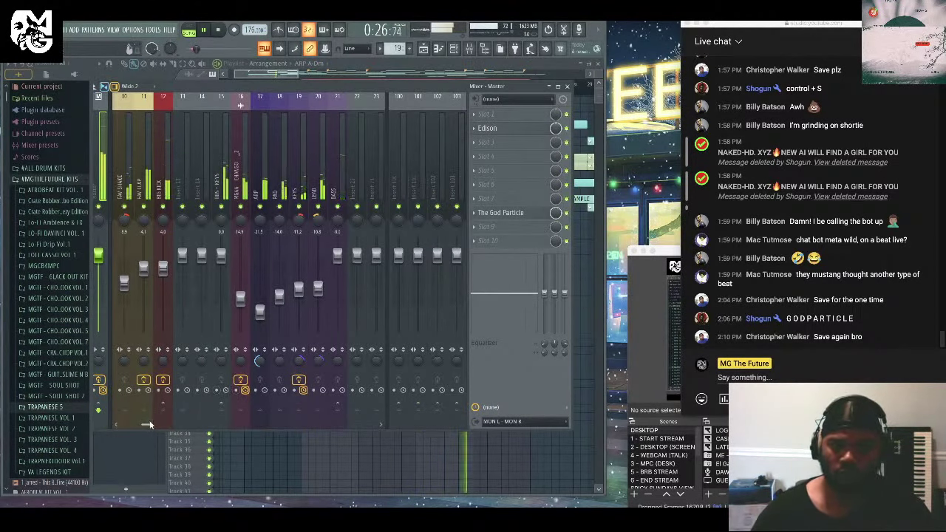
Set MGTRAPS_HATS to about -8.9 dB, PERCS - 00004 to -7.0 dB and PERCS - 00007 to about -6 dB, panning both percs off-centre.
drag(145, 424, 129, 425)
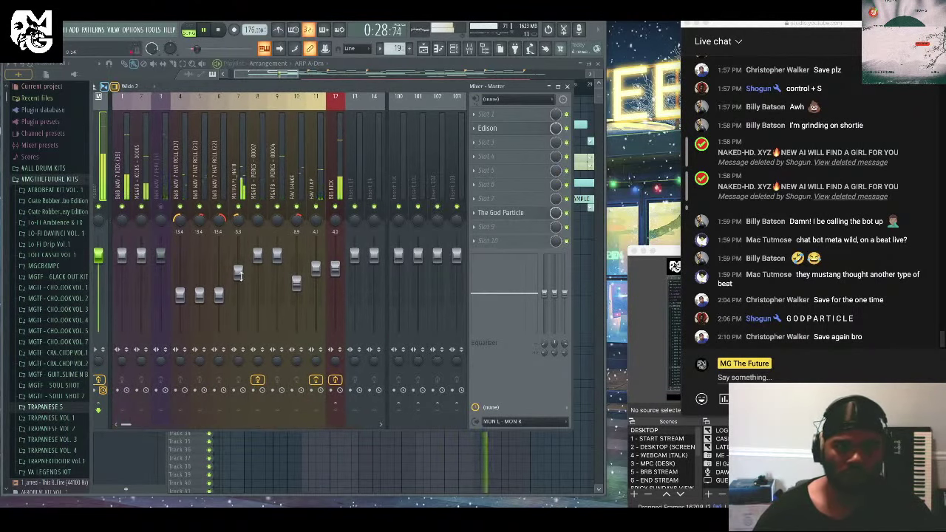
click(237, 418)
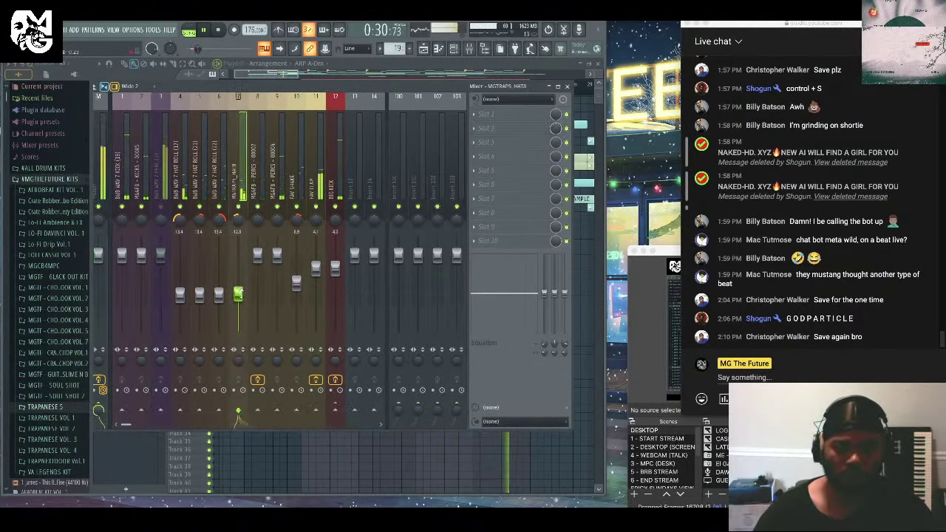
drag(238, 294, 238, 289)
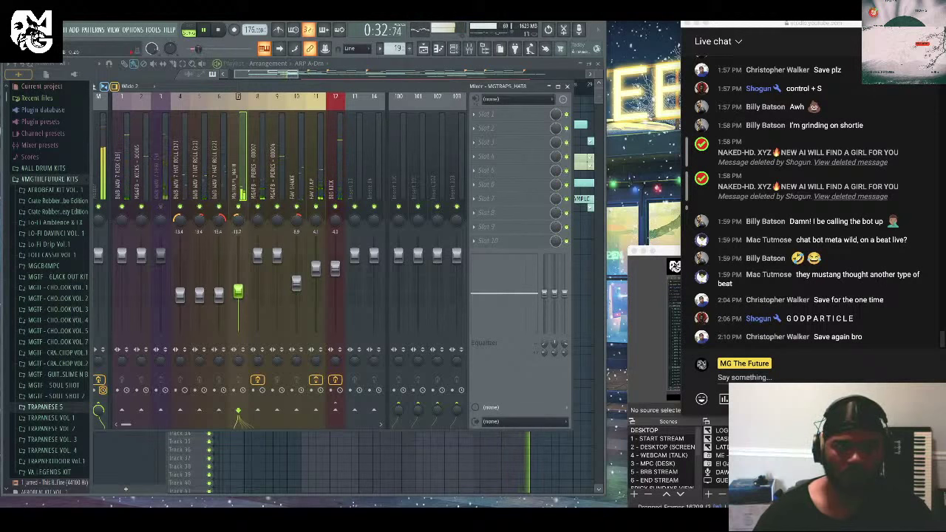
drag(277, 255, 278, 277)
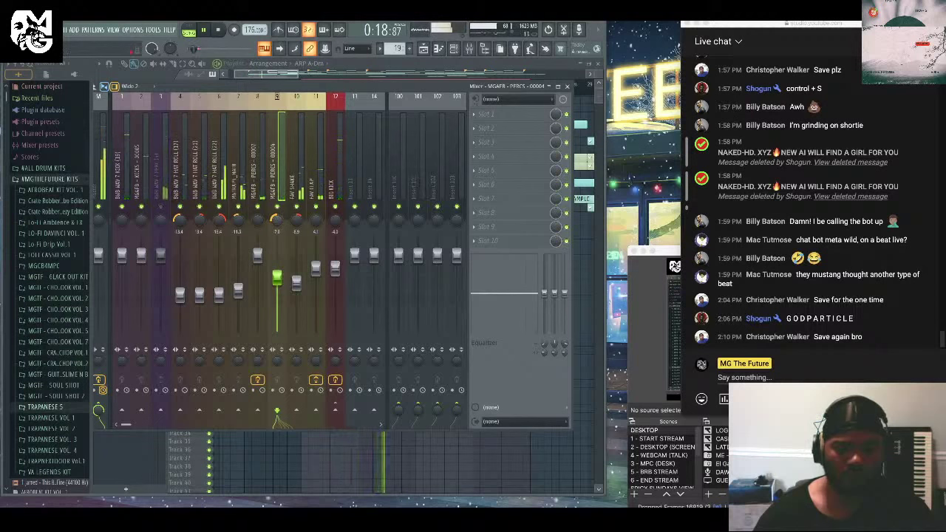
click(257, 256)
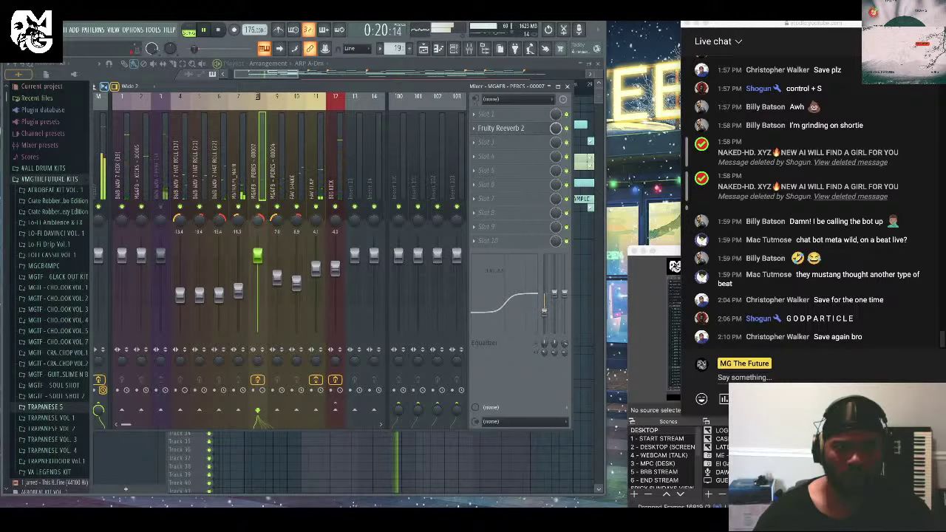
drag(257, 256, 257, 274)
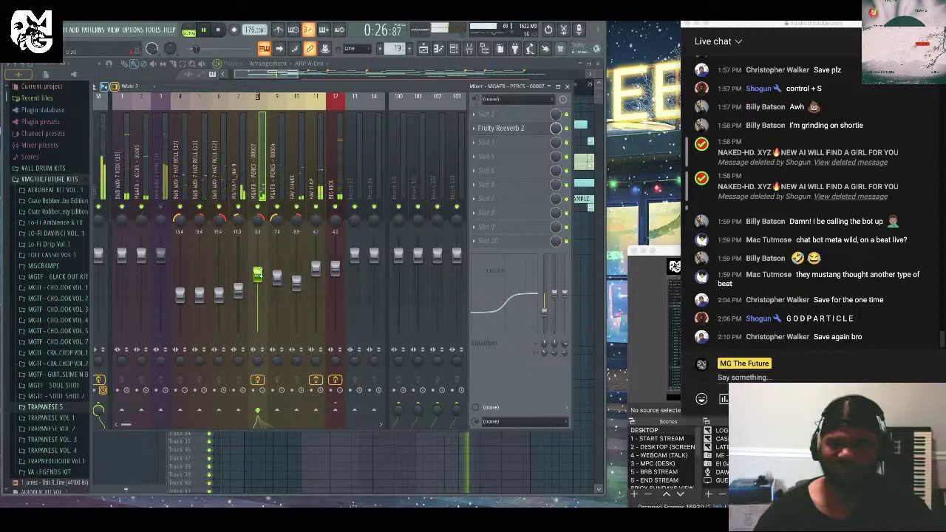
click(238, 290)
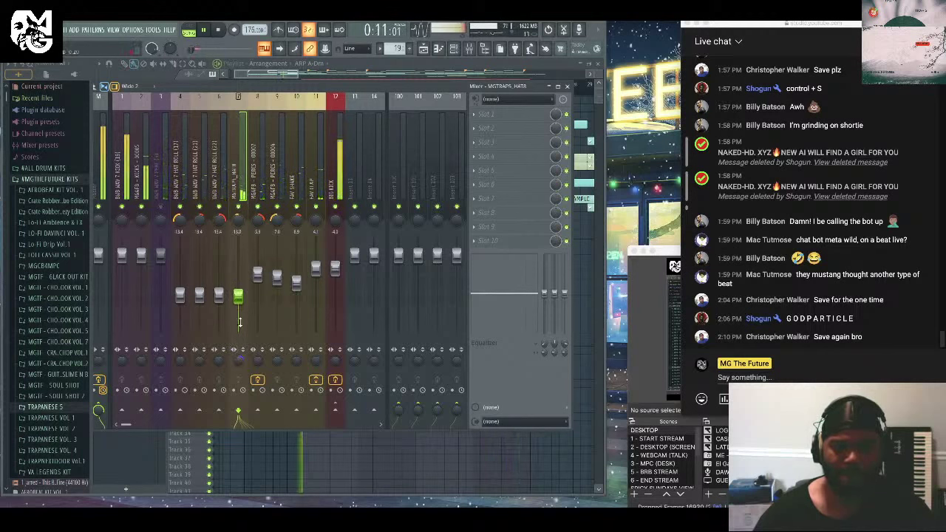
mouse_move(238, 292)
mouse_down()
mouse_move(237, 300)
mouse_move(238, 282)
mouse_up()
Save the project and select the Master mixer track.
click(46, 29)
click(107, 141)
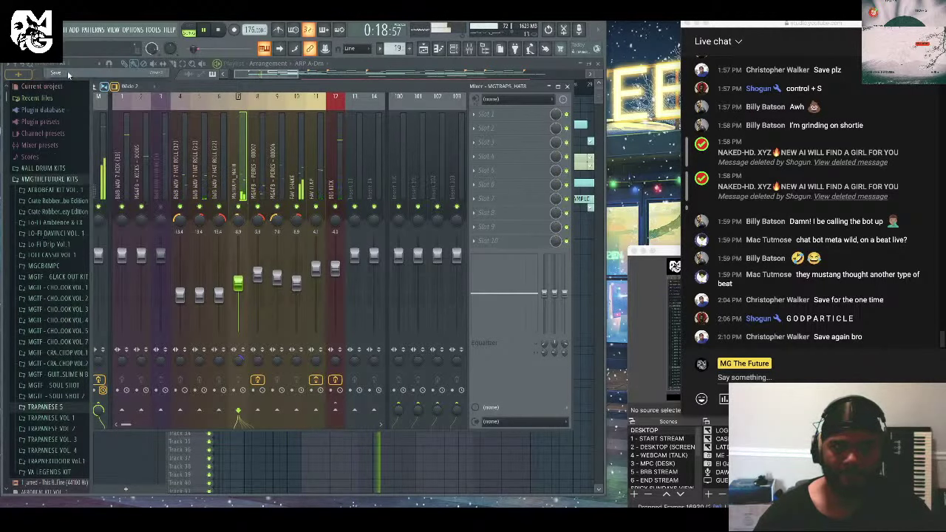
click(108, 141)
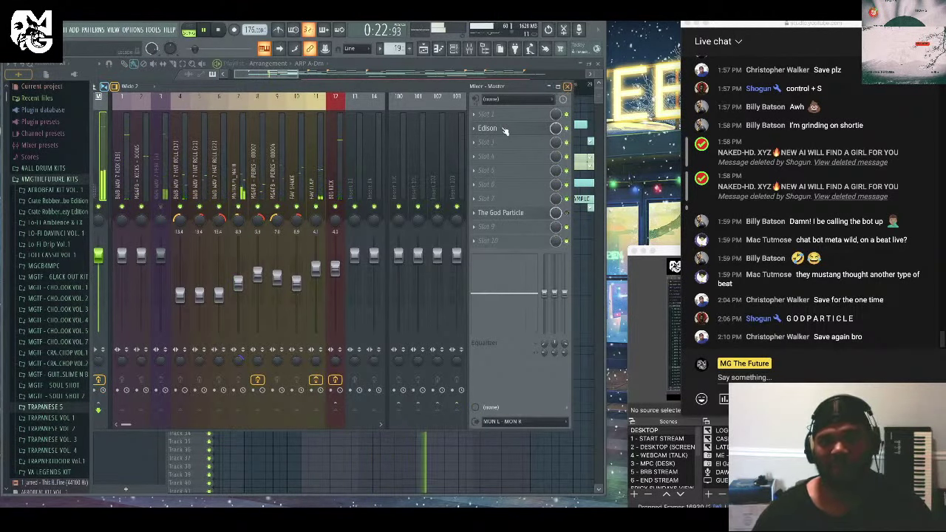
Close the mixer to return to the playlist and stop playback.
key(F9)
key(Escape)
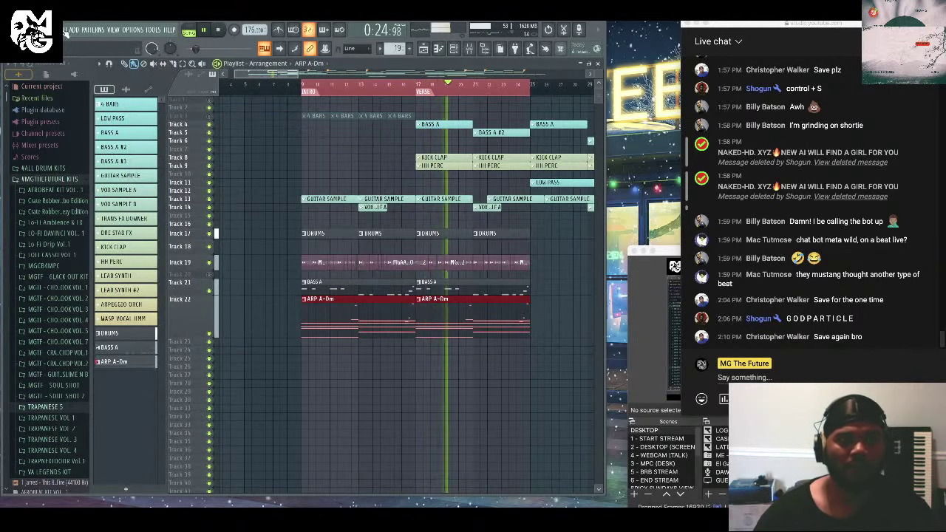
click(46, 30)
key(Escape)
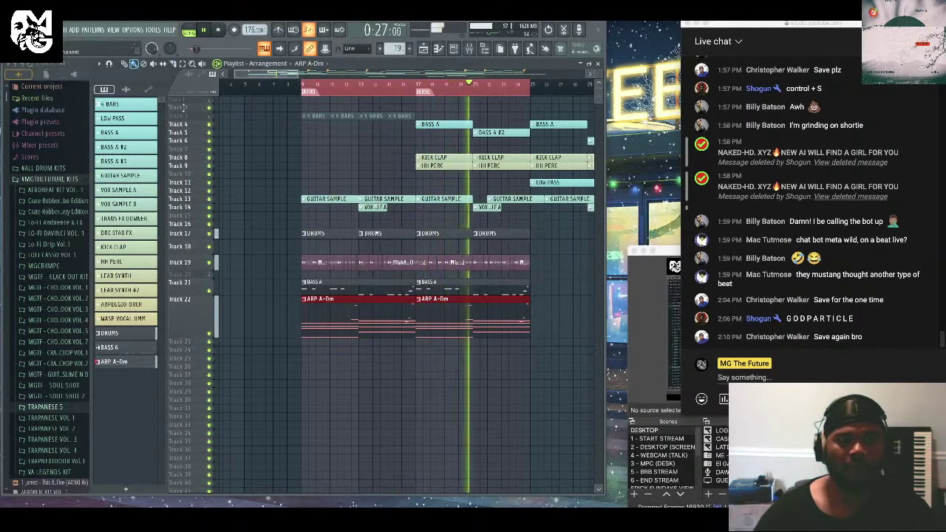
key(space)
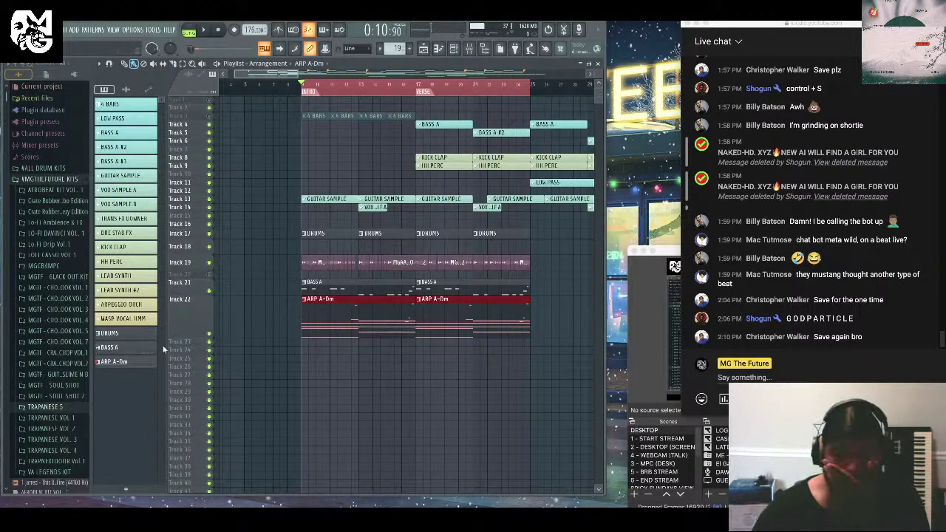
Rename the ARP A-Dm pattern as KEYS.
right_click(121, 363)
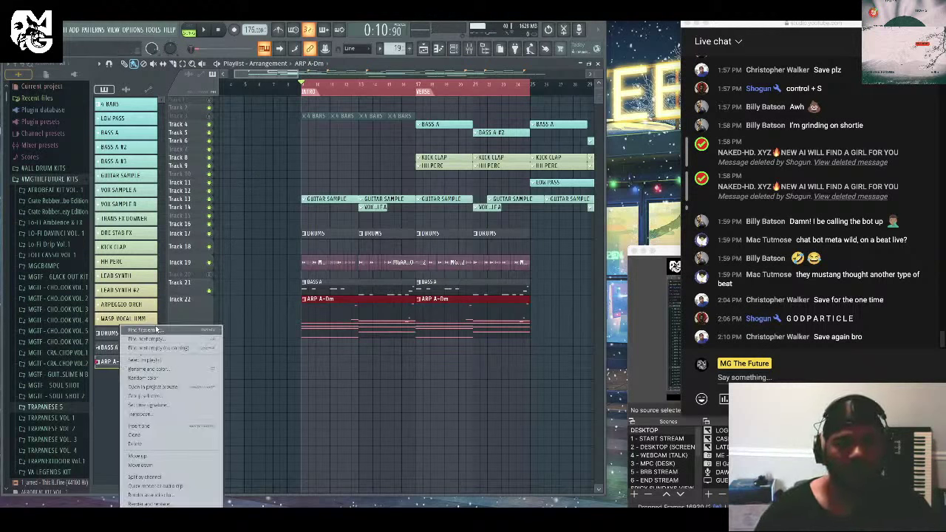
click(170, 387)
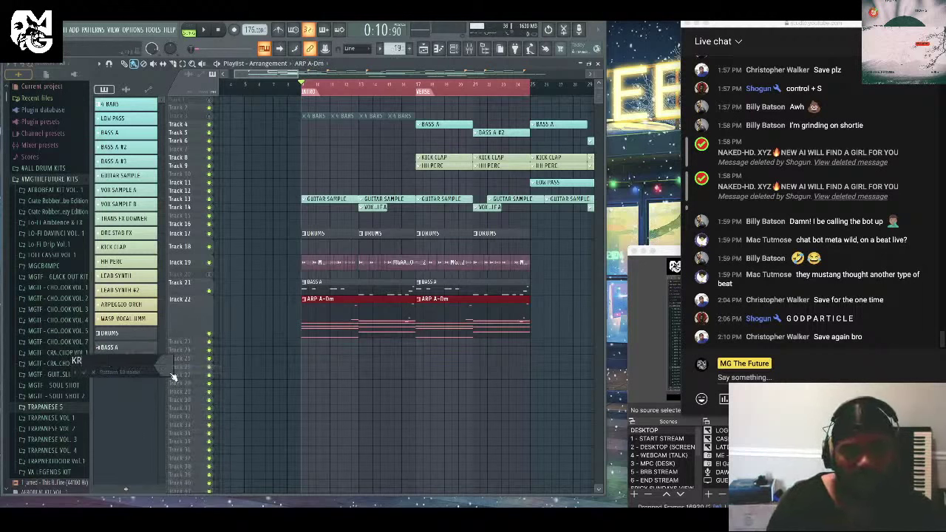
text(KEYS)
key(Return)
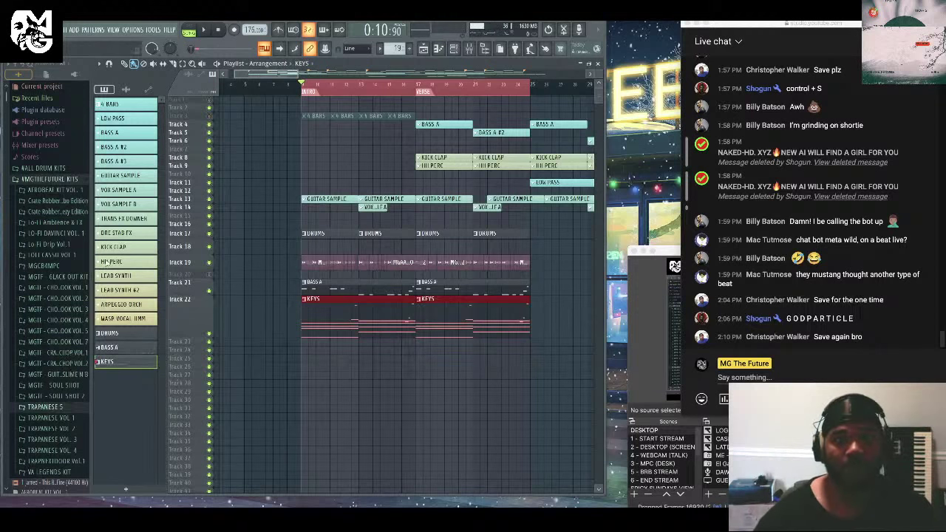
Recolour the MGAA - CHANGO audio clip to the Pale Turquoise swatch.
drag(300, 77, 364, 84)
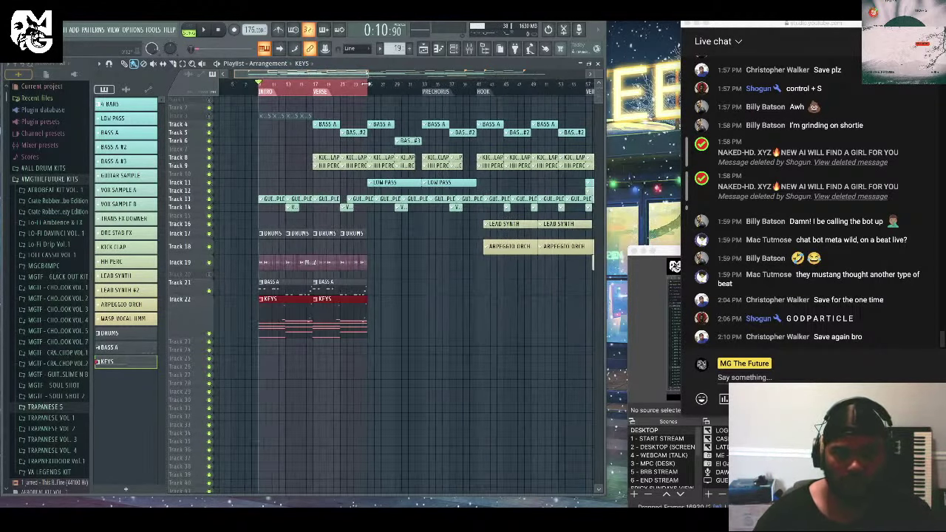
click(130, 87)
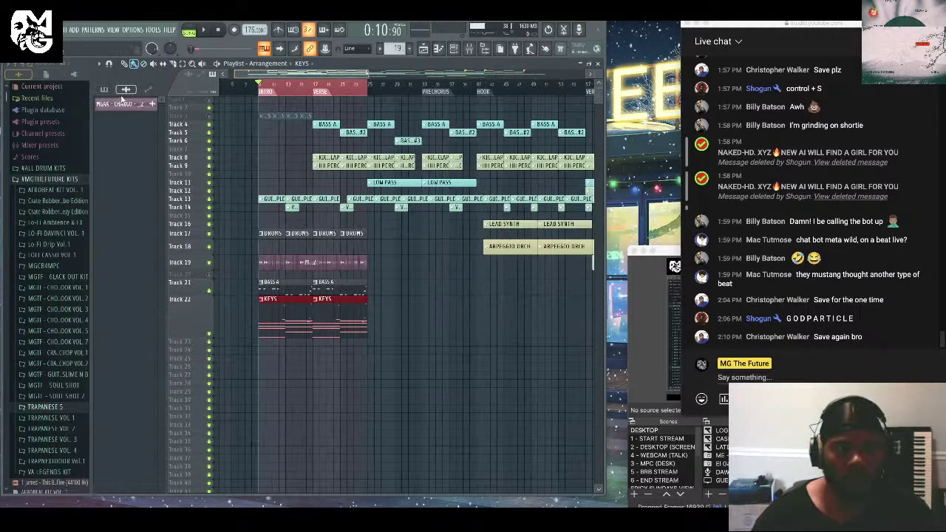
drag(123, 100, 155, 149)
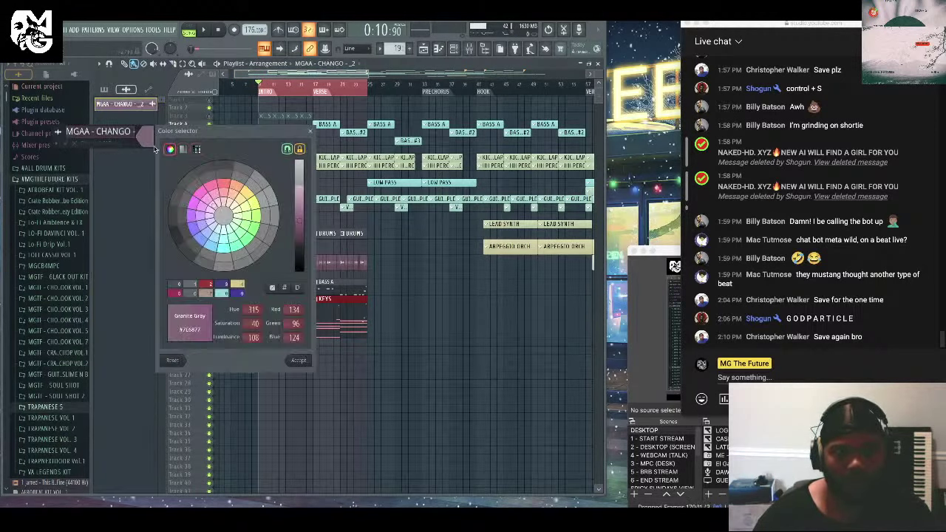
click(221, 294)
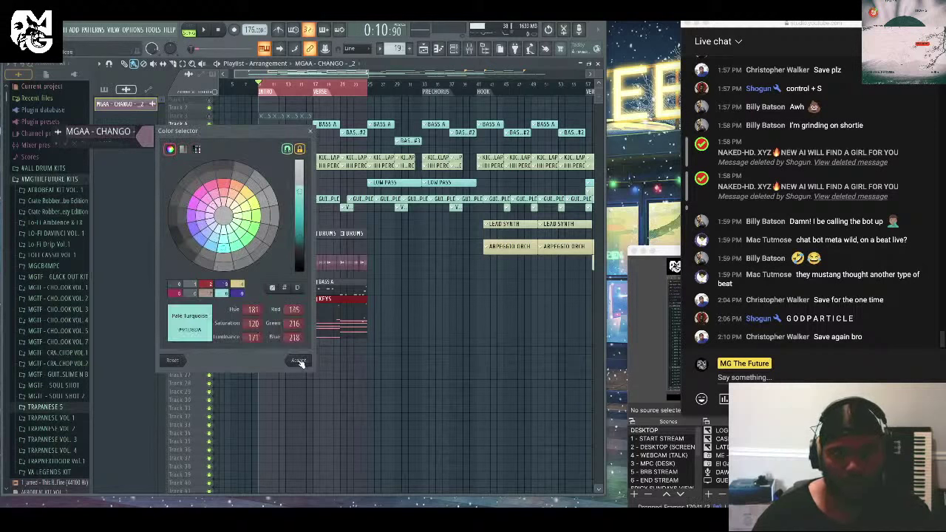
click(298, 362)
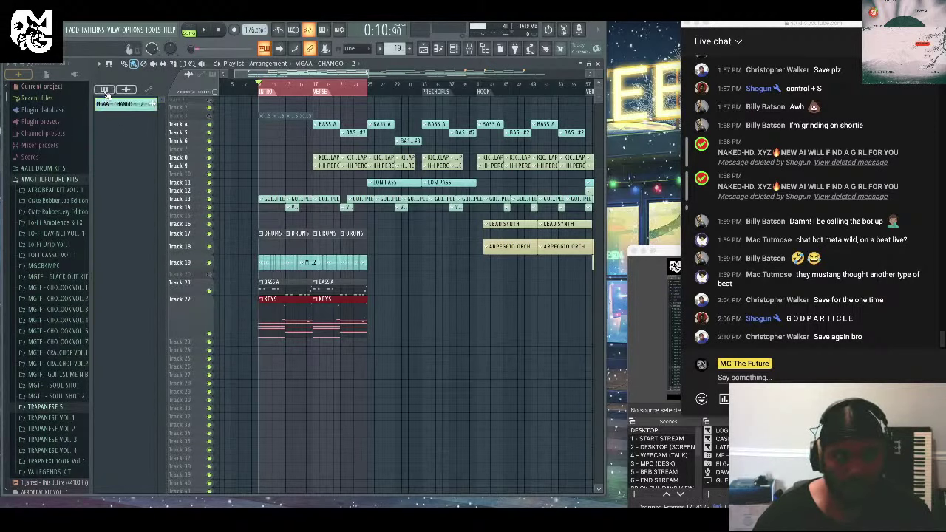
Delete the second KEYS clip from Track 22 and split the KEYS pattern by channel.
click(104, 90)
right_click(129, 367)
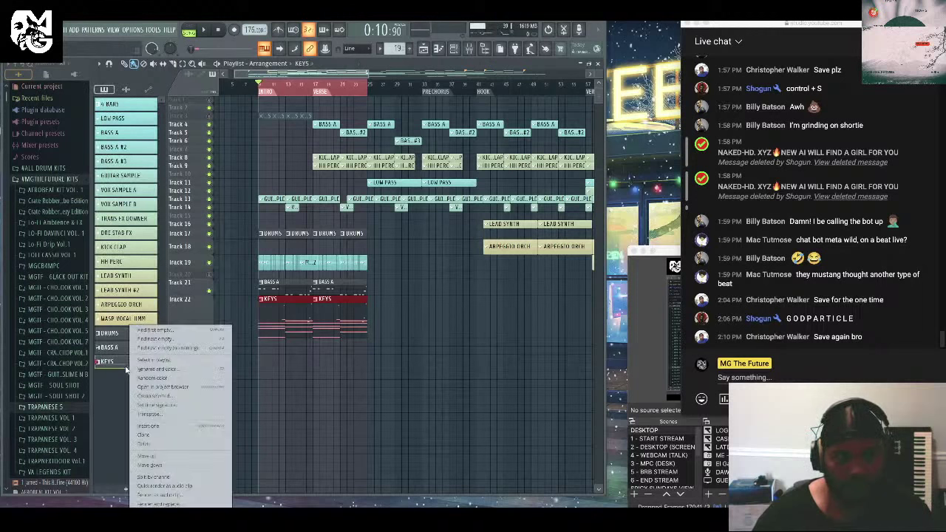
click(155, 435)
right_click(351, 322)
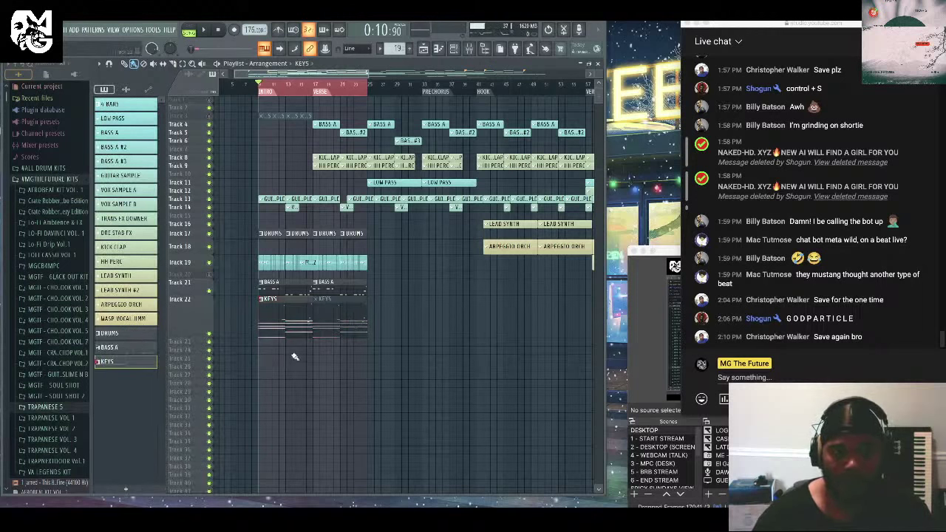
right_click(130, 386)
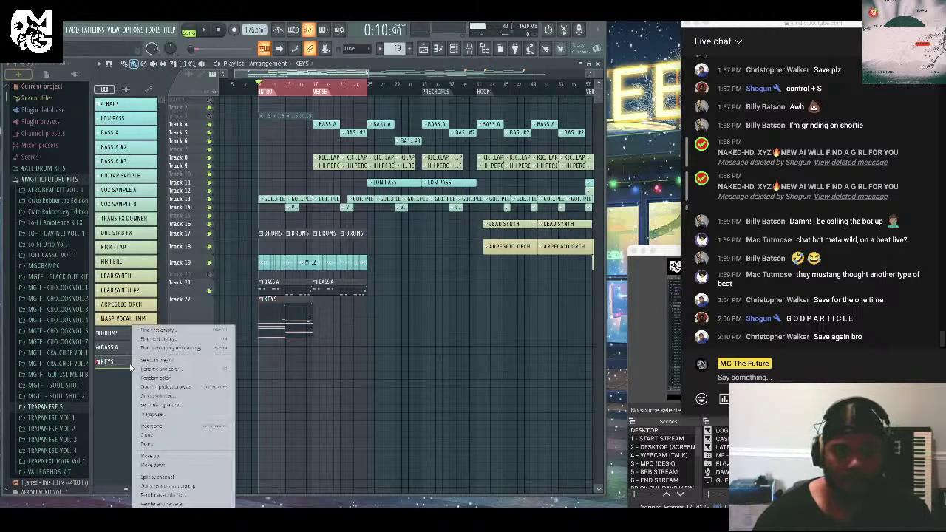
click(174, 481)
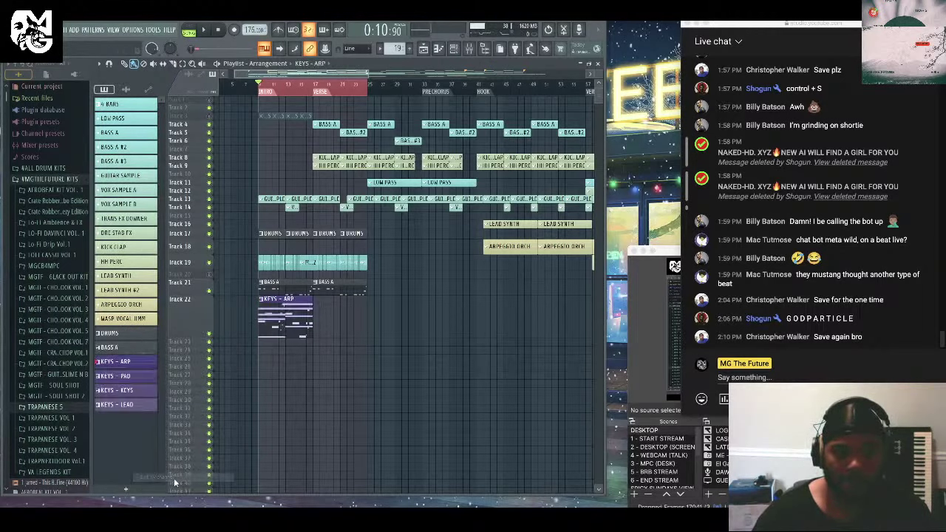
Give the BASS A and DRUMS patterns random colours in the pattern list.
right_click(139, 328)
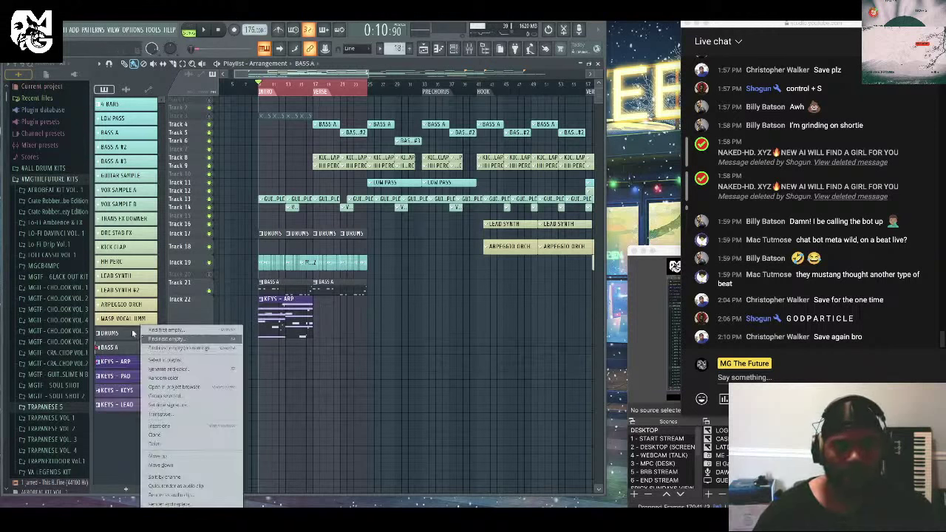
click(131, 334)
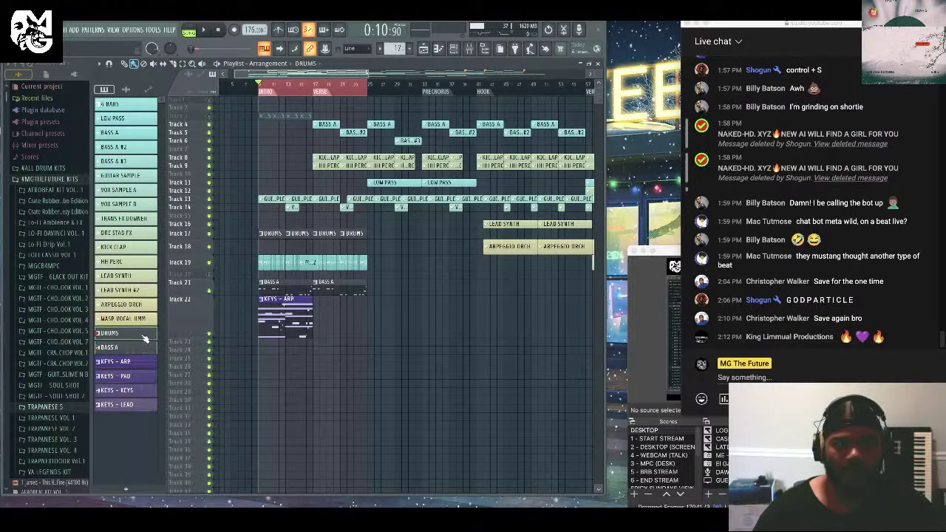
right_click(144, 331)
click(197, 386)
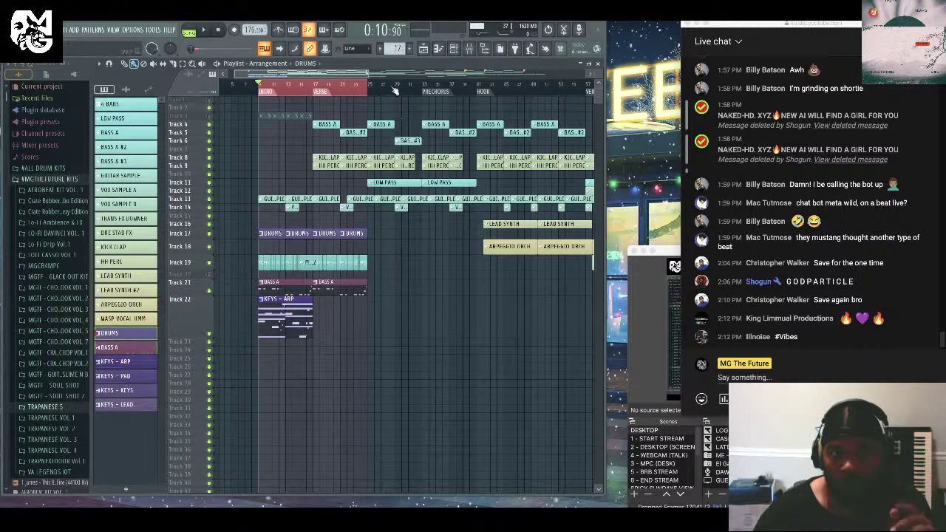
Move the Track 19 audio clips and the four DRUMS clips on Track 17 from the intro to the start of the VERSE.
scroll(306, 77, up, 3)
drag(305, 77, 346, 75)
click(319, 264)
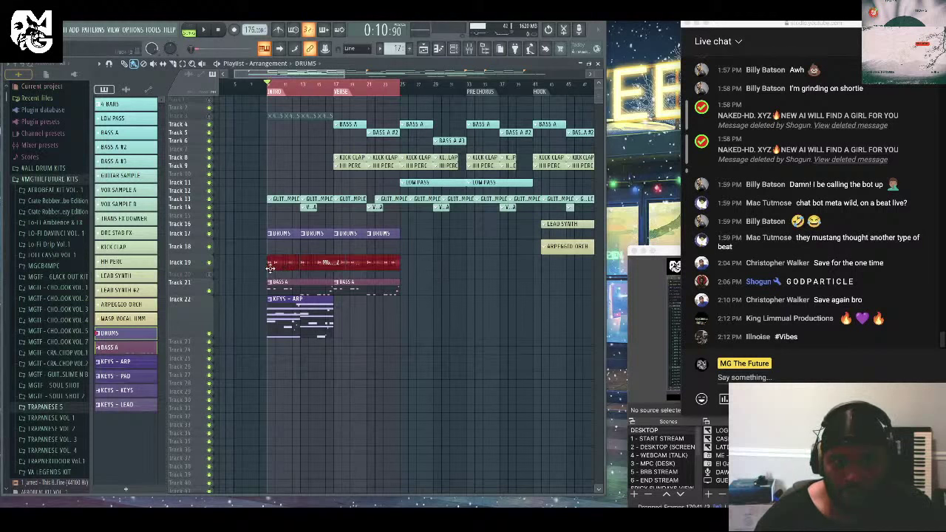
drag(270, 268, 341, 270)
click(458, 240)
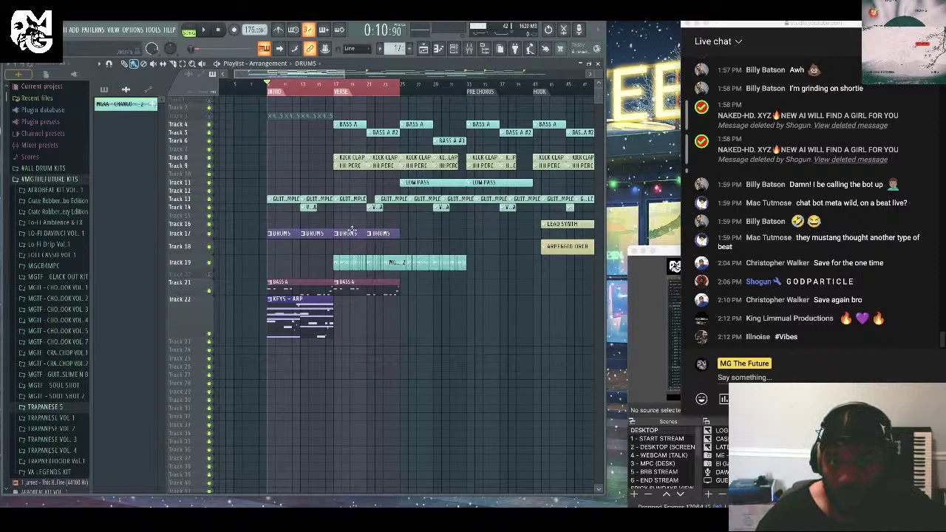
drag(344, 233, 410, 229)
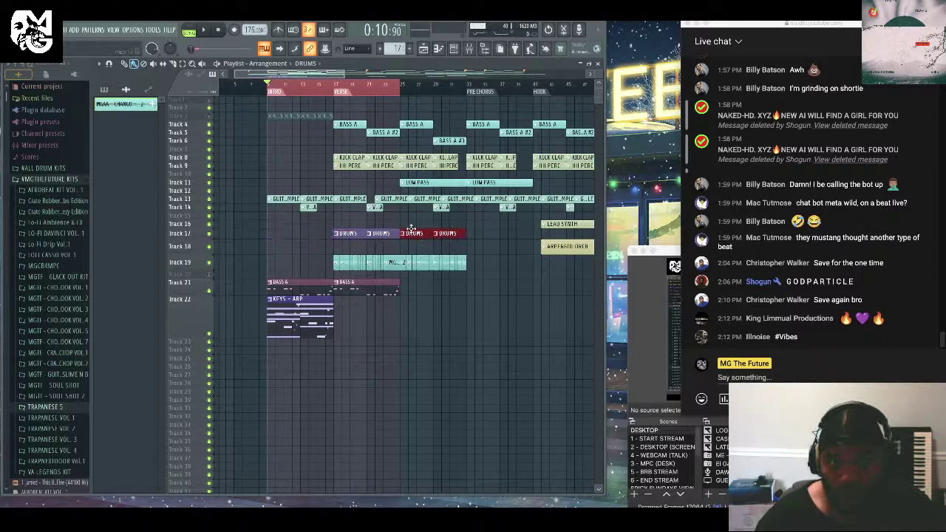
click(411, 248)
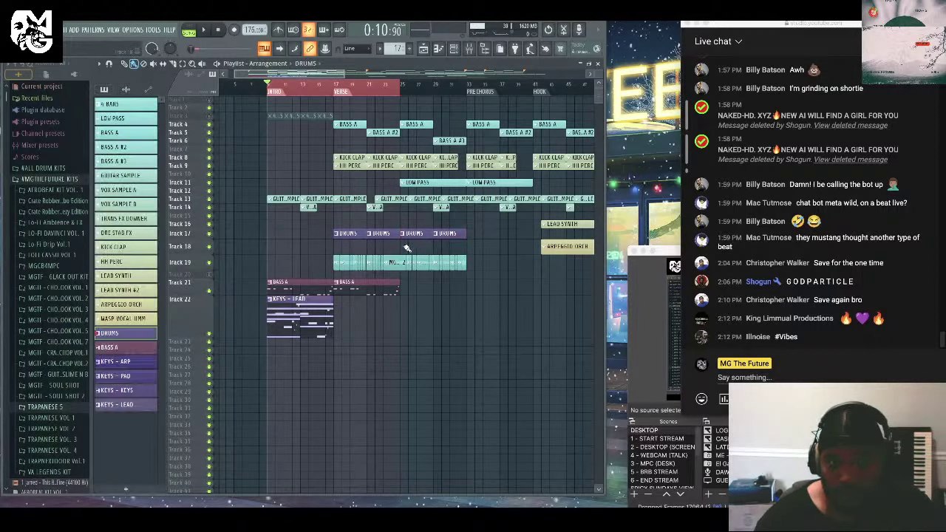
Try to copy the first half of the Track 19 audio from the VERSE back into the intro.
drag(399, 248, 334, 273)
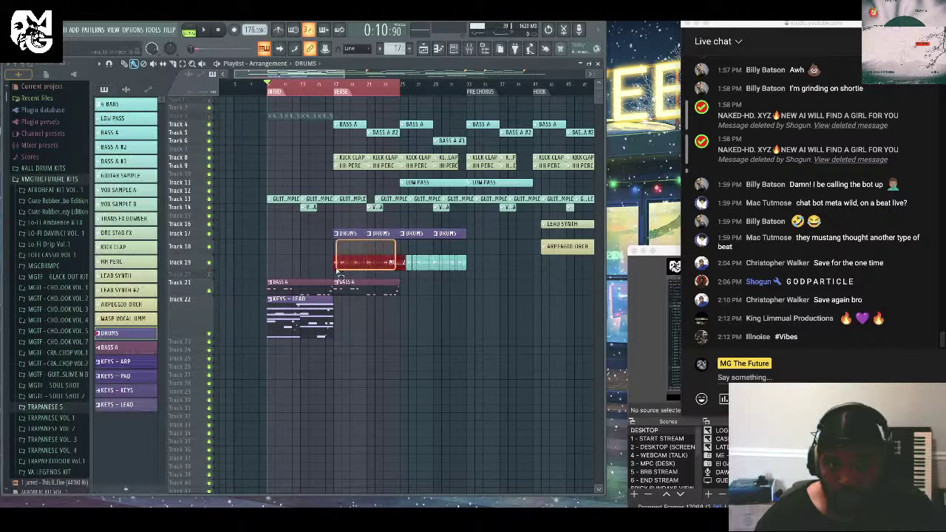
drag(391, 263, 333, 264)
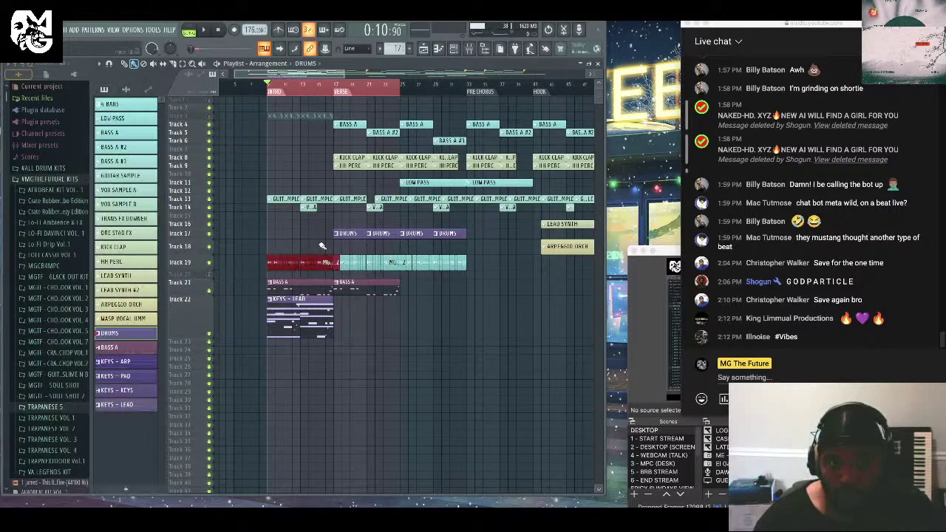
key(ctrl+z)
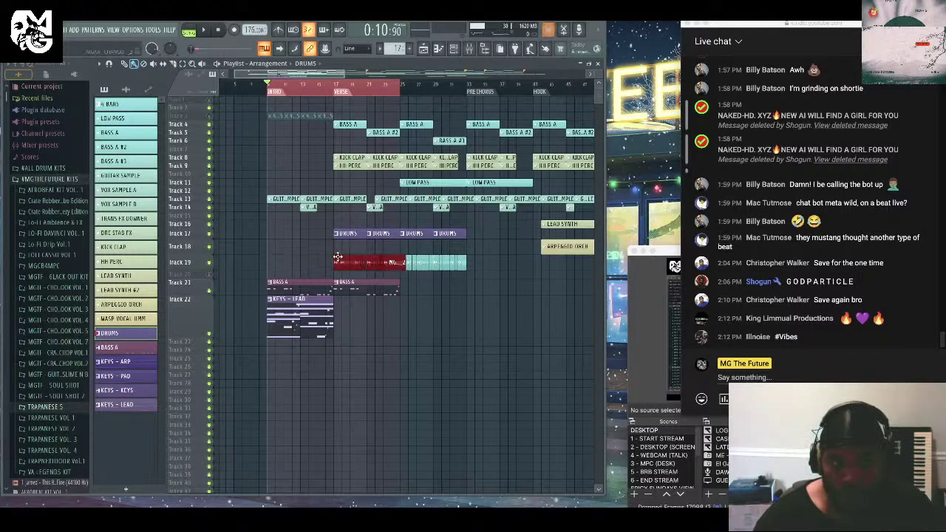
Copy exactly the first eight bars of the Track 19 verse audio into the INTRO section.
click(368, 252)
drag(398, 269, 326, 254)
click(326, 254)
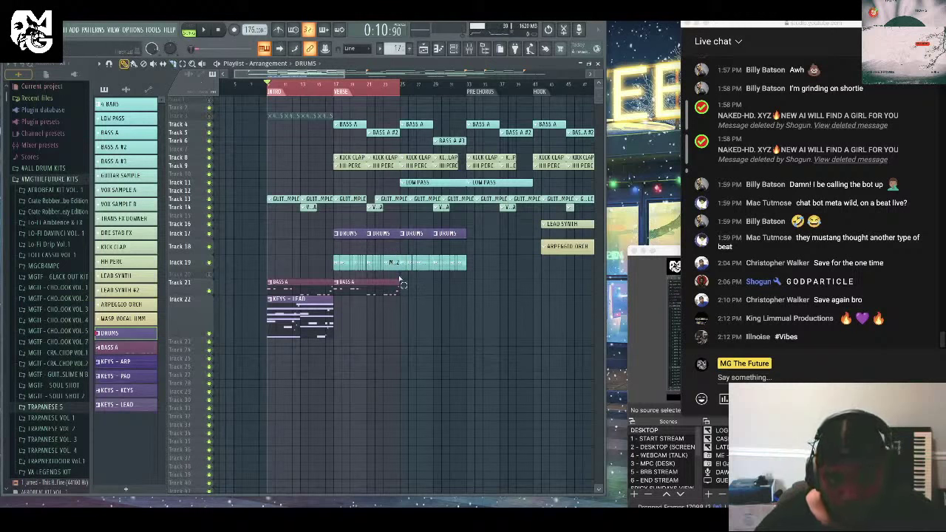
mouse_move(399, 281)
mouse_down()
mouse_move(334, 256)
mouse_move(348, 266)
mouse_move(278, 268)
mouse_up()
click(277, 242)
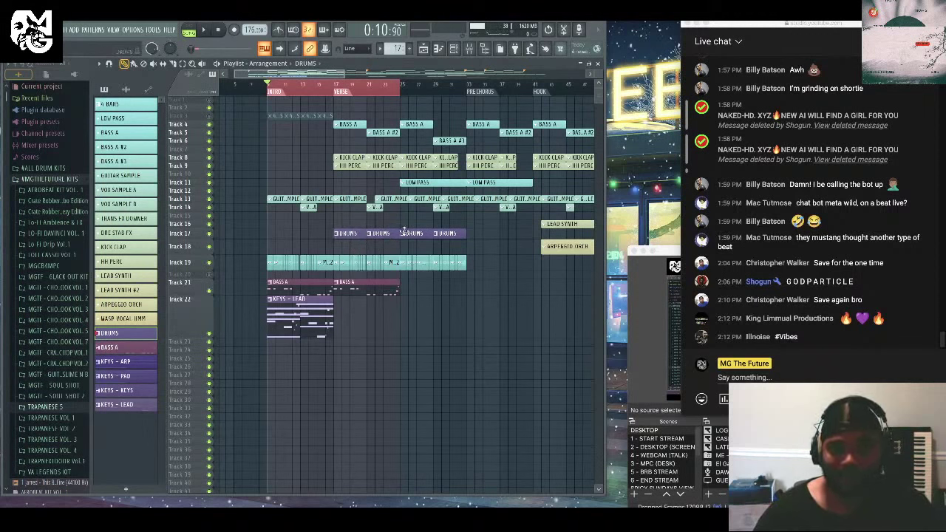
Set the playlist time selection to span only the INTRO, from its marker to the VERSE marker, and deselect the clips.
click(342, 93)
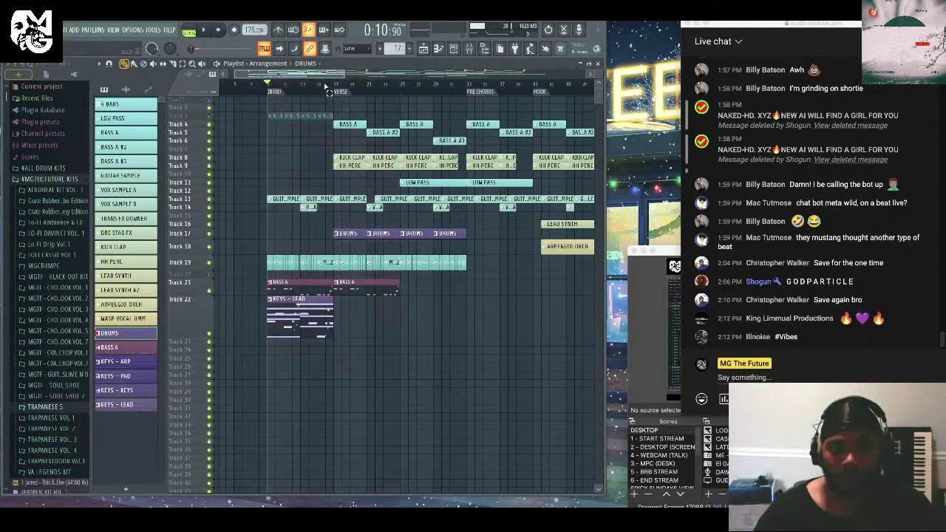
drag(325, 86, 267, 90)
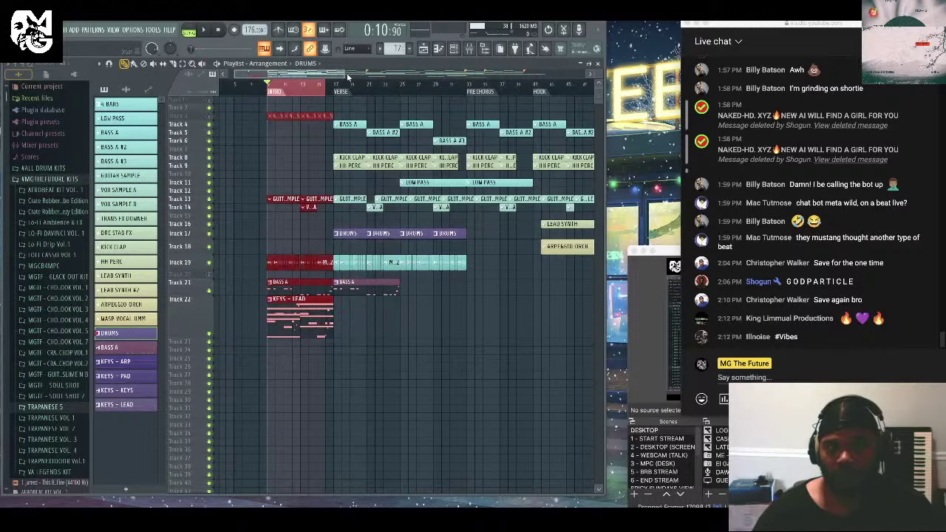
drag(343, 75, 290, 72)
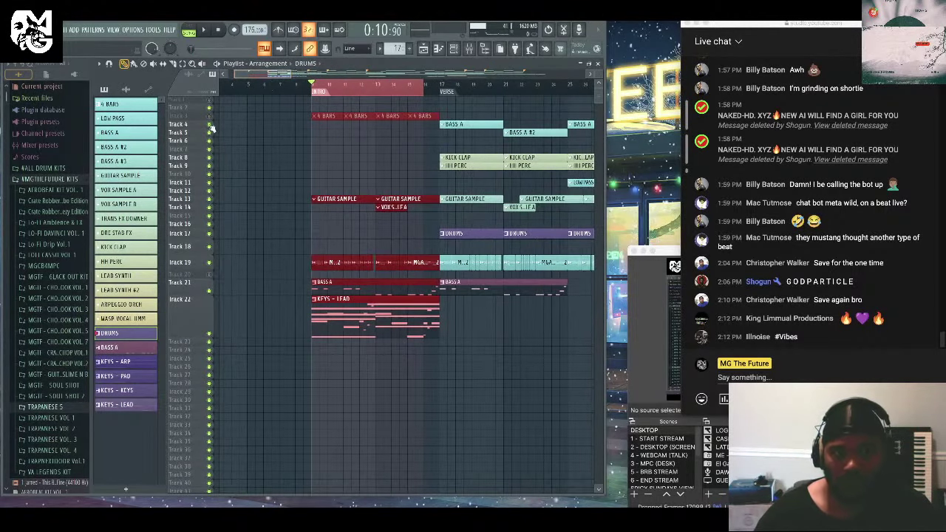
drag(441, 93, 316, 93)
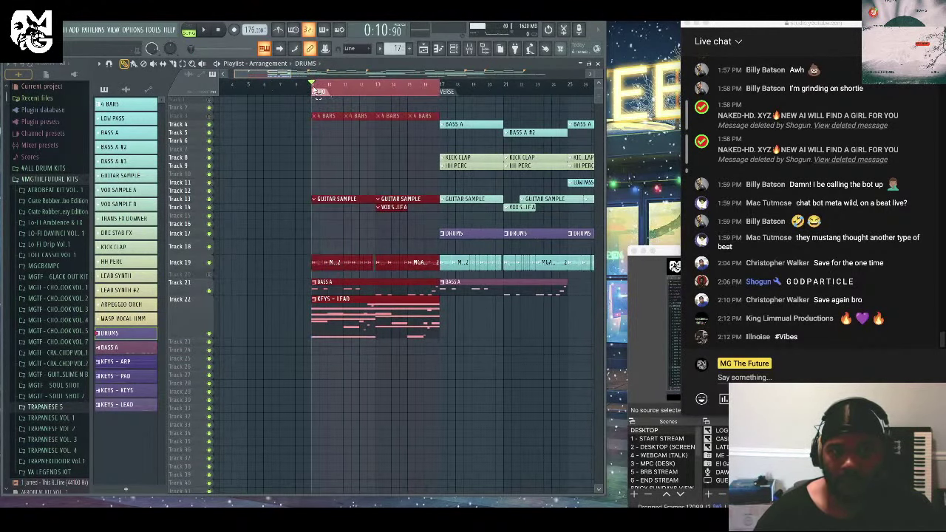
click(507, 349)
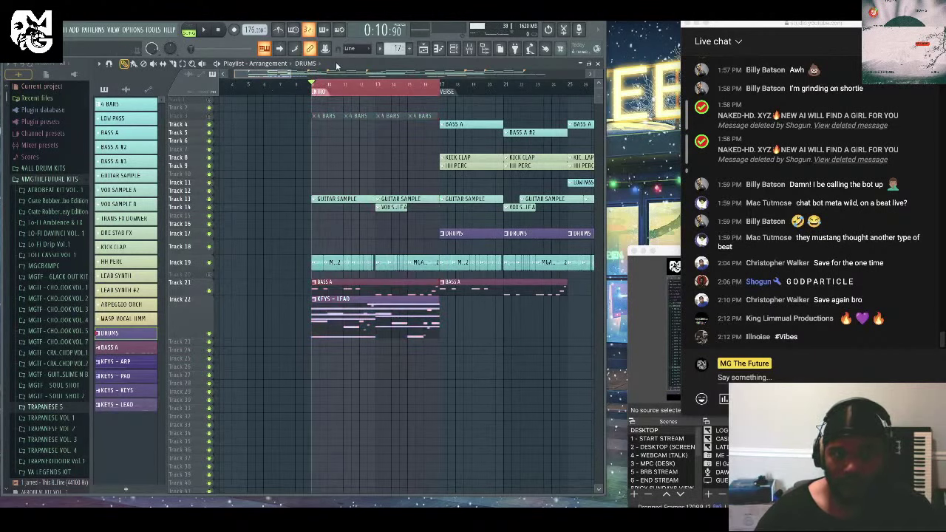
Move the two BASS A clips on Track 21 to the VERSE, and place two consecutive KEYS - LEAD clips on Track 22 at the HOOK.
drag(289, 73, 333, 75)
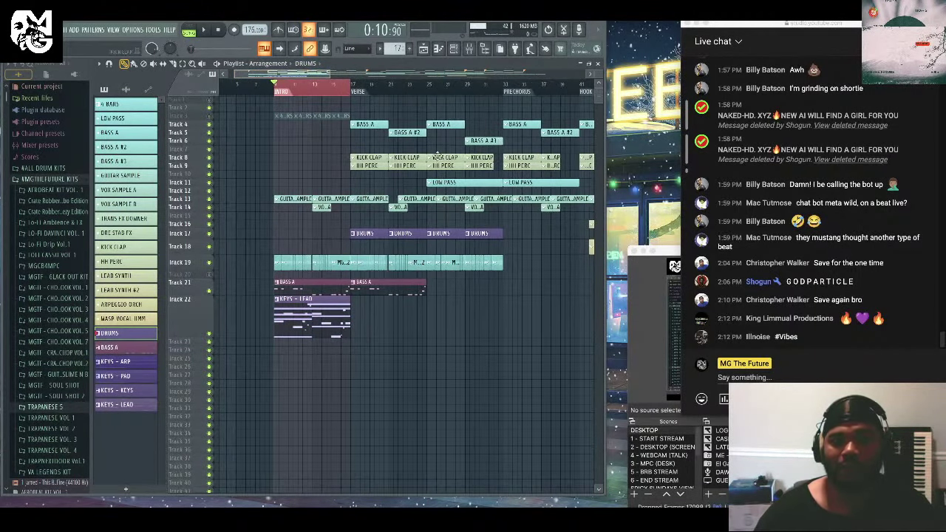
drag(329, 289, 451, 290)
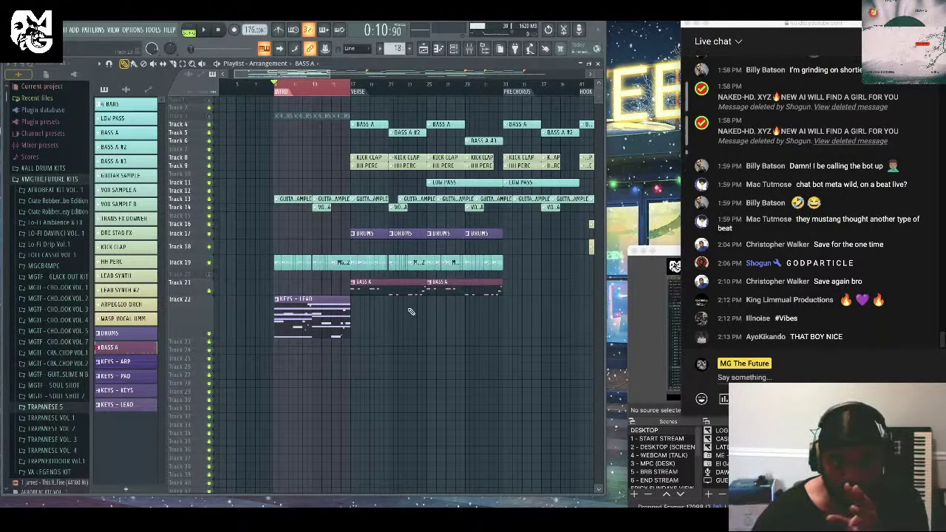
drag(333, 74, 383, 75)
drag(277, 318, 469, 335)
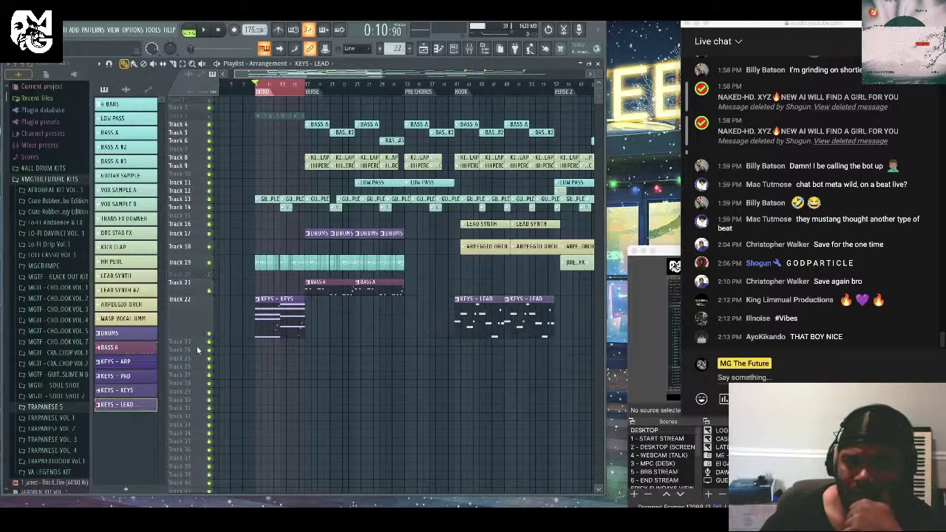
Enlarge the empty tracks below Track 22, move the KEYS - KEYS clip to Track 23 and place it twice at the HOOK.
drag(197, 343, 197, 456)
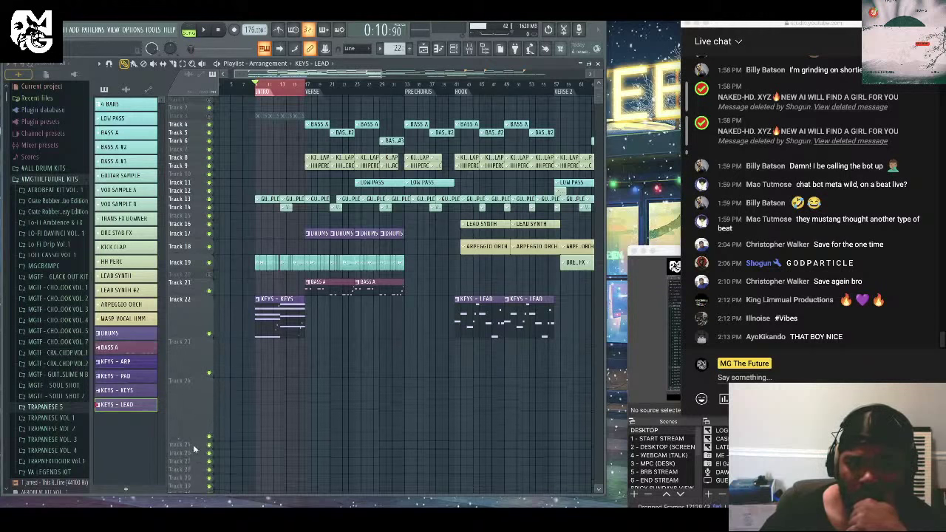
click(268, 380)
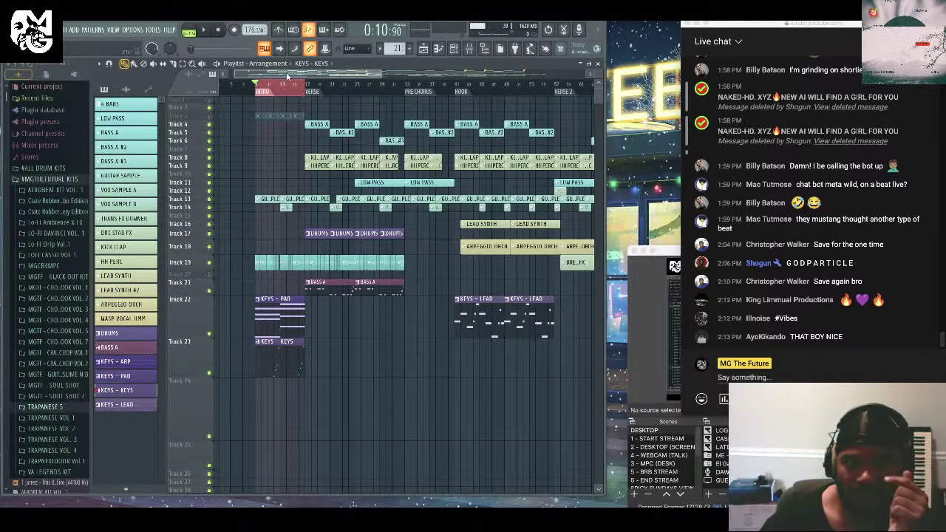
drag(288, 76, 267, 235)
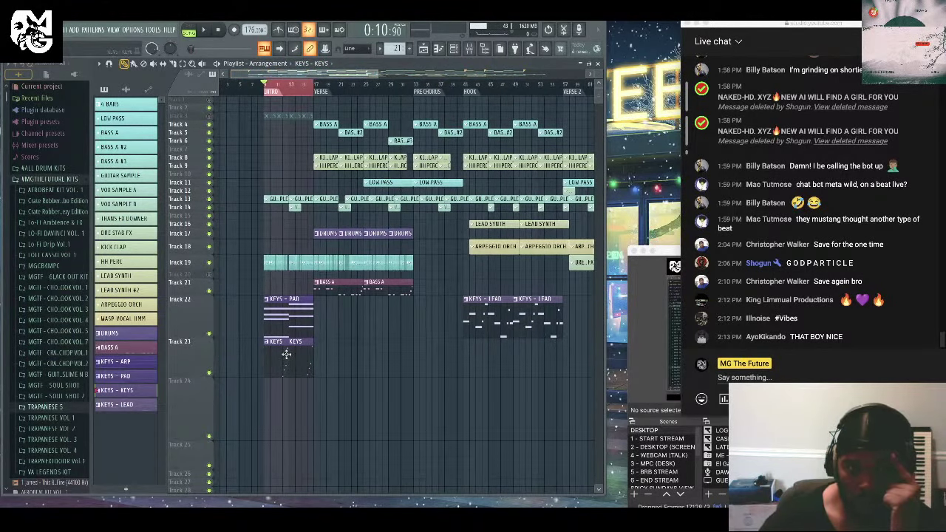
drag(286, 354, 480, 377)
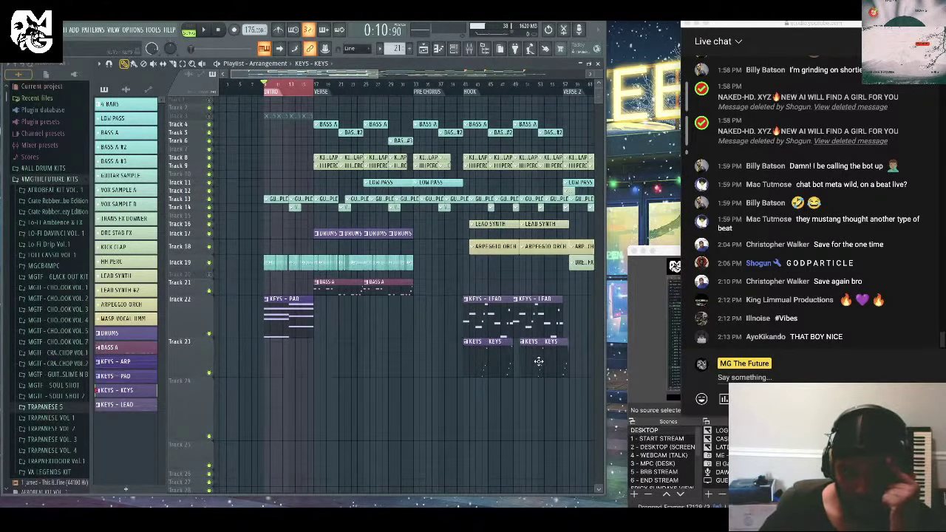
Place two KEYS - ARP clips on Track 24 and two KEYS - PAD clips on Track 25 at the HOOK, keeping one pad clip in the intro.
drag(285, 347, 285, 424)
drag(276, 318, 475, 399)
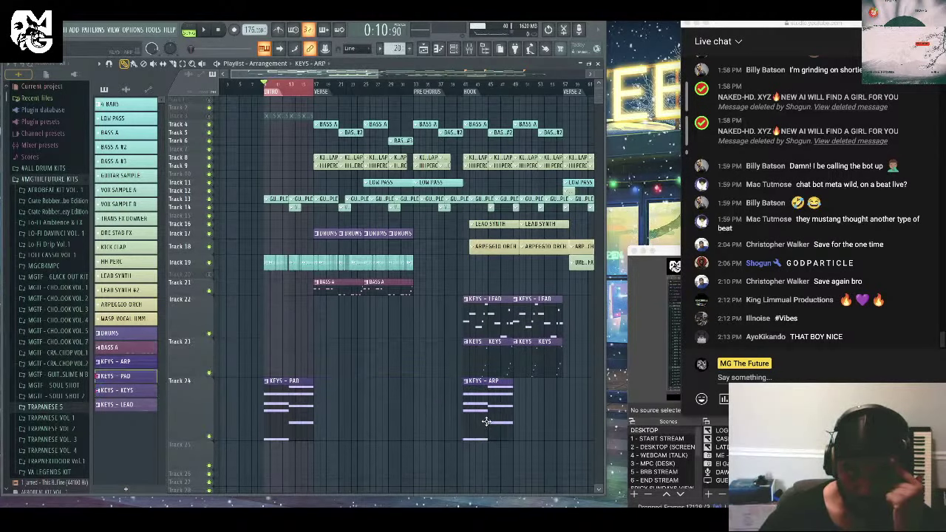
click(536, 403)
drag(536, 403, 527, 402)
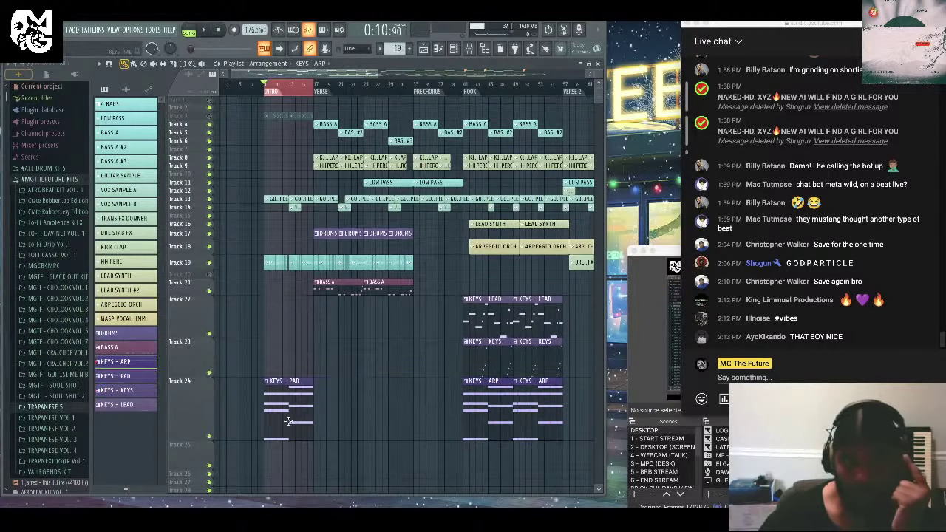
drag(288, 422, 487, 449)
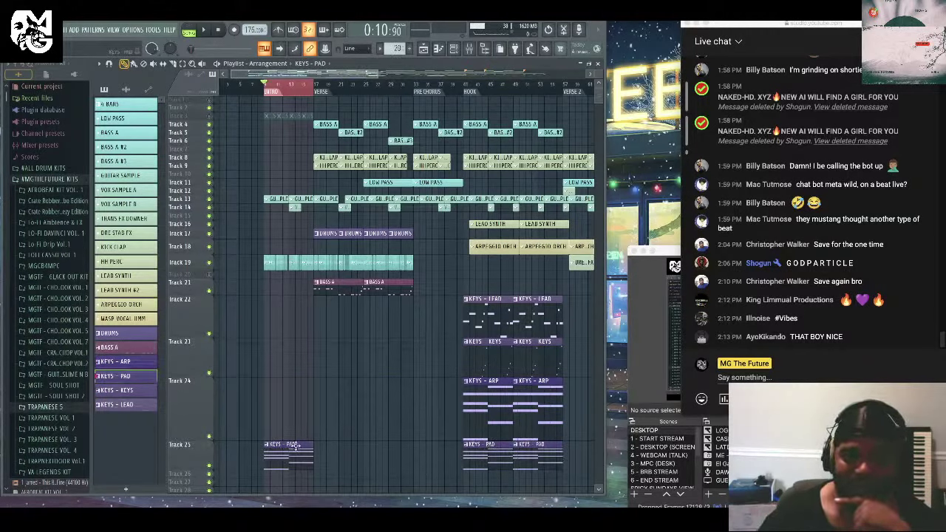
Play the arrangement from the intro and clone the BASS A pattern.
key(space)
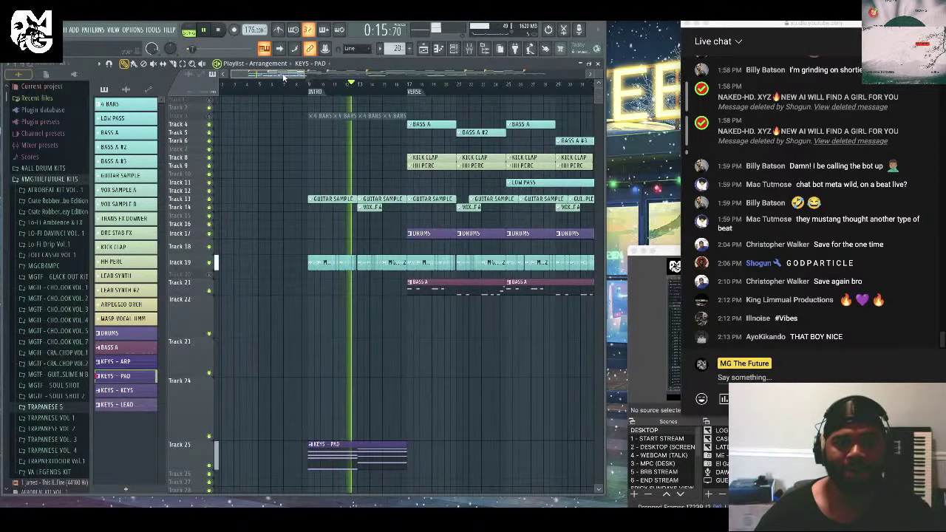
drag(378, 74, 316, 77)
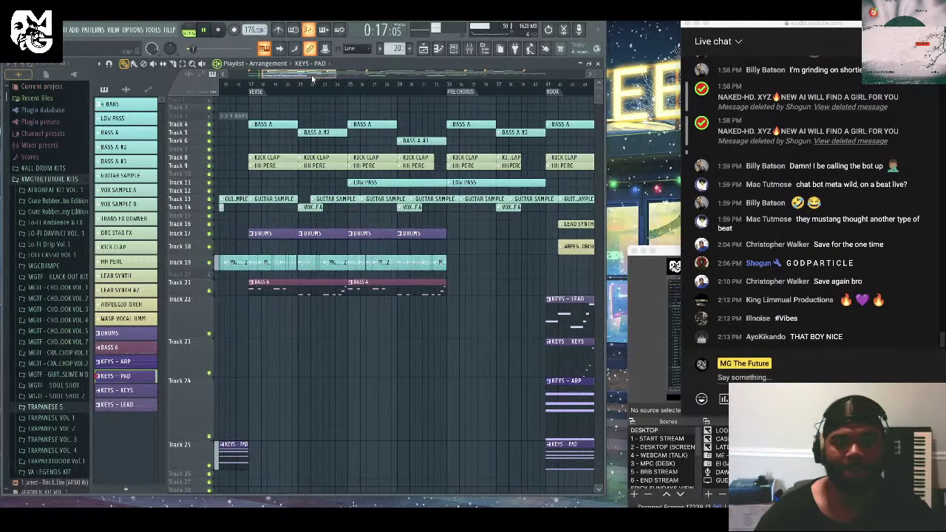
right_click(122, 347)
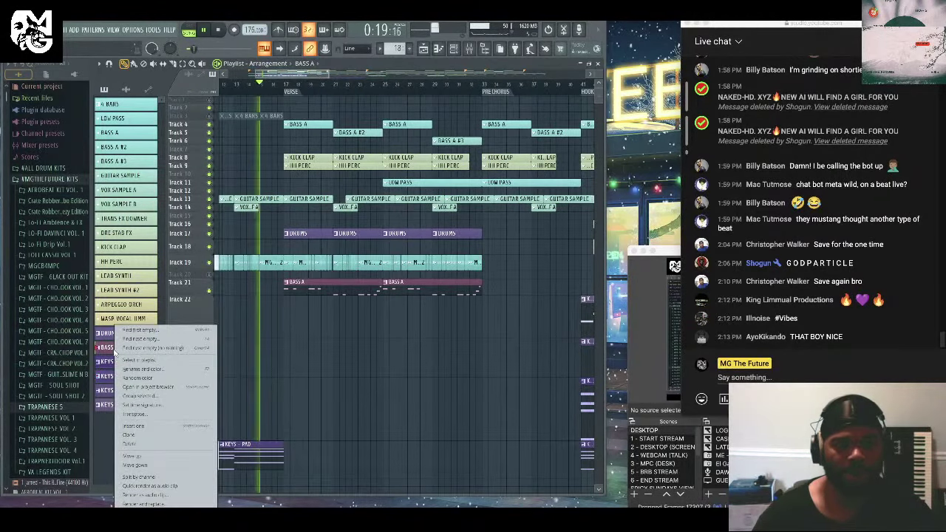
click(145, 437)
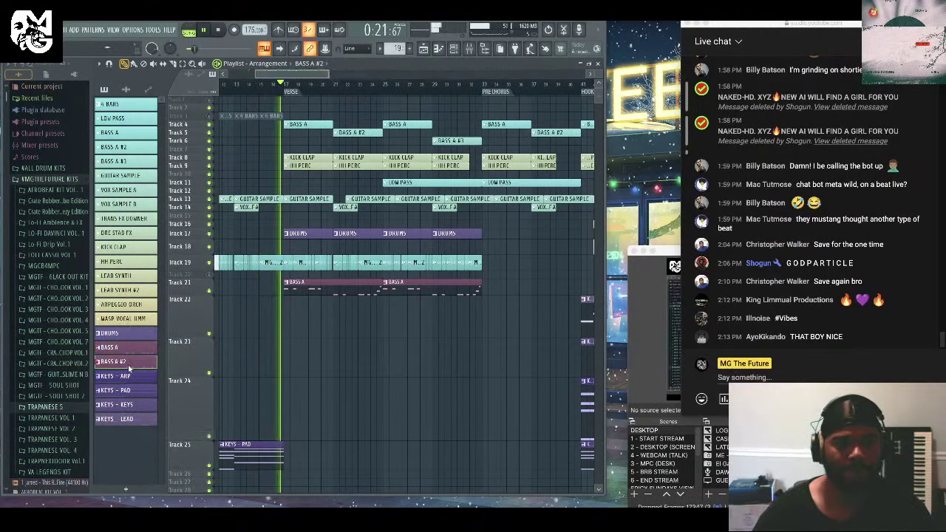
Add extra notes to the BASS A #2 pattern: two on the C row in bars 2 and 4, one on the A row in bar 6.
key(F7)
drag(433, 72, 561, 71)
scroll(395, 202, down, 3)
scroll(396, 202, down, 2)
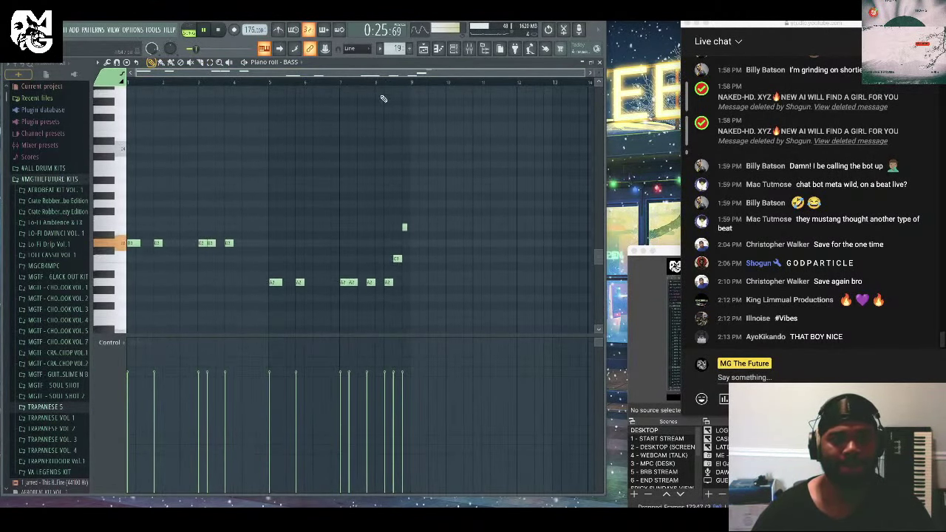
click(195, 30)
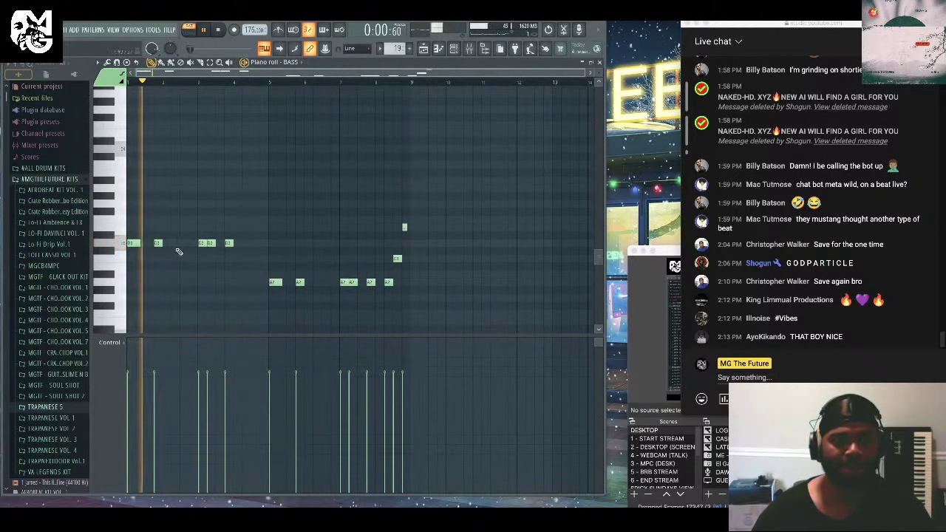
click(183, 244)
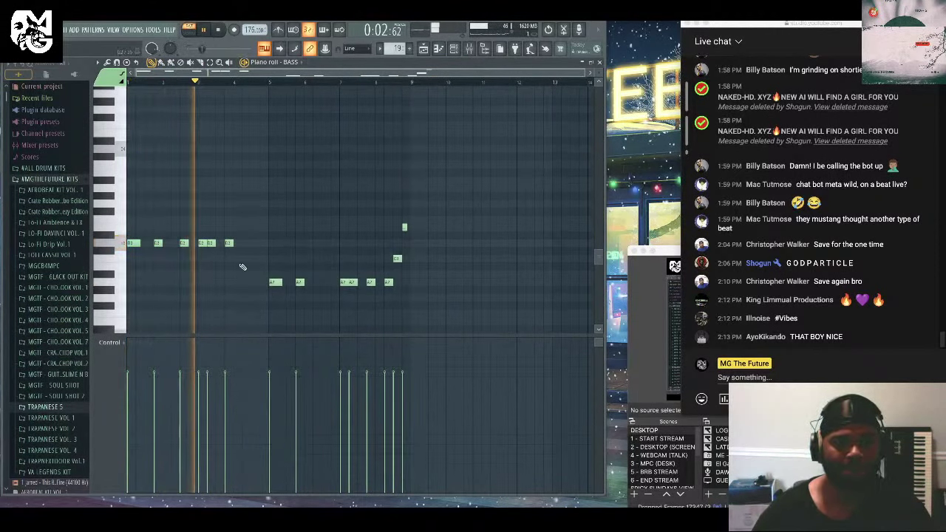
click(255, 243)
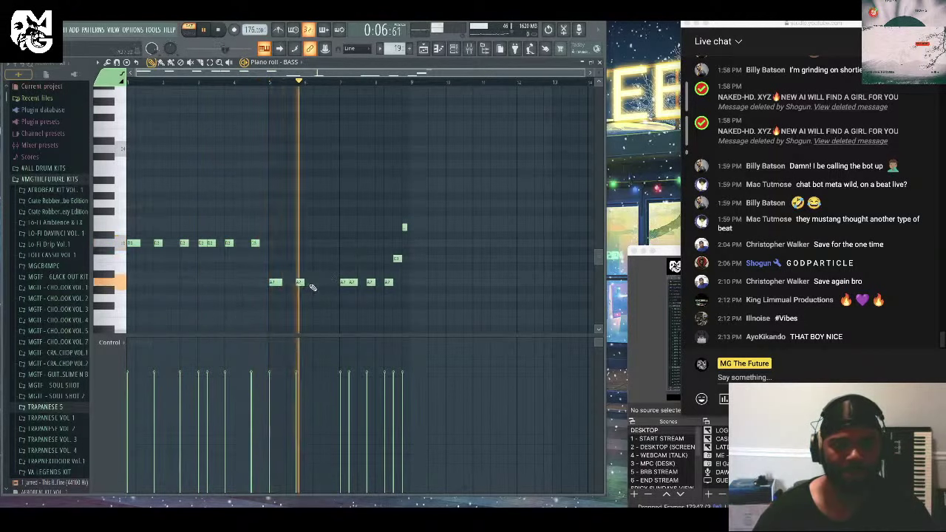
click(316, 282)
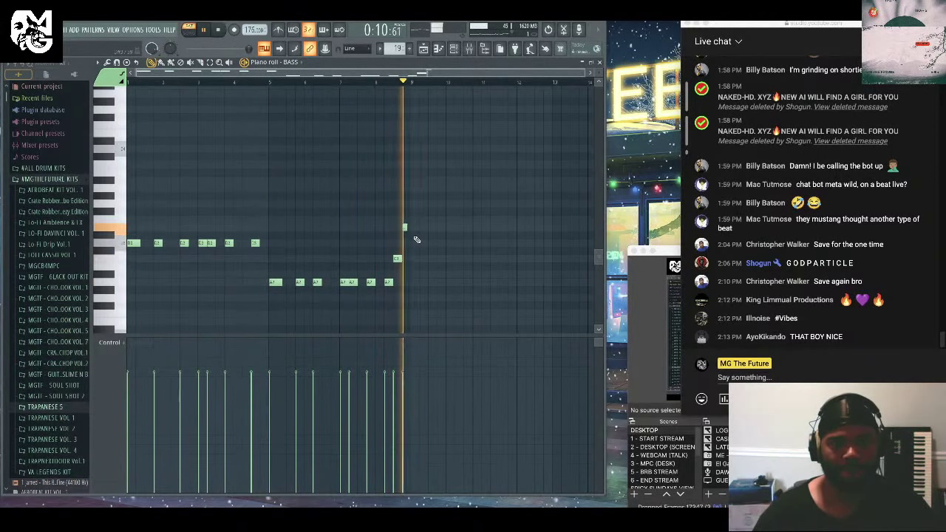
Raise the added bar 4 bass note by an octave and lengthen the added A note in bar 6.
click(254, 242)
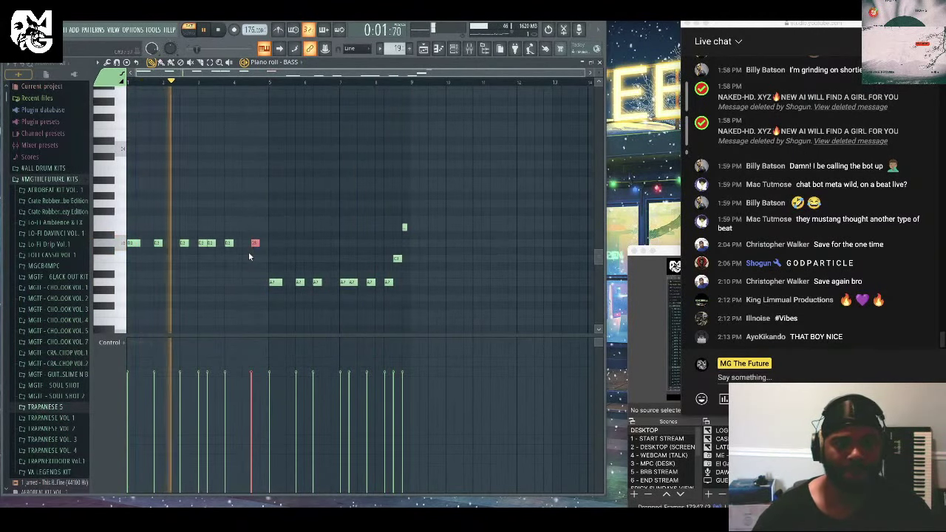
key(ctrl+Up)
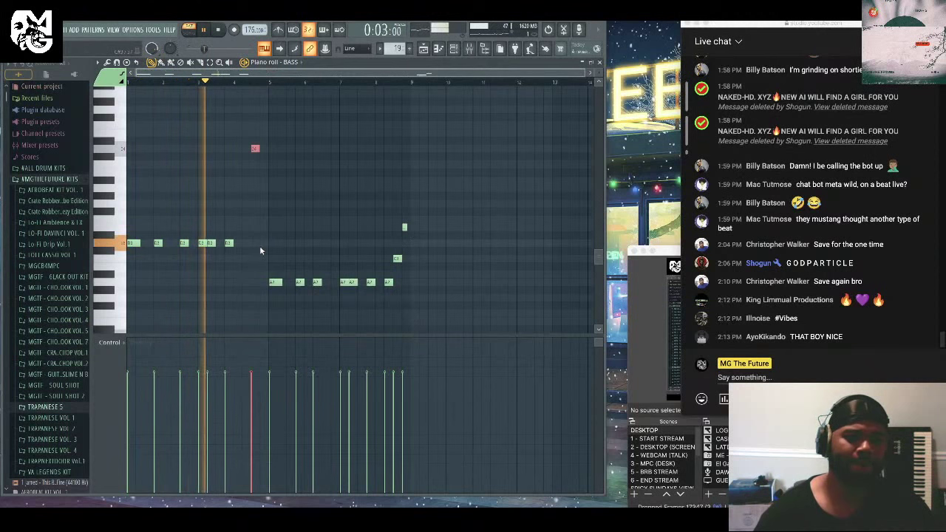
click(260, 250)
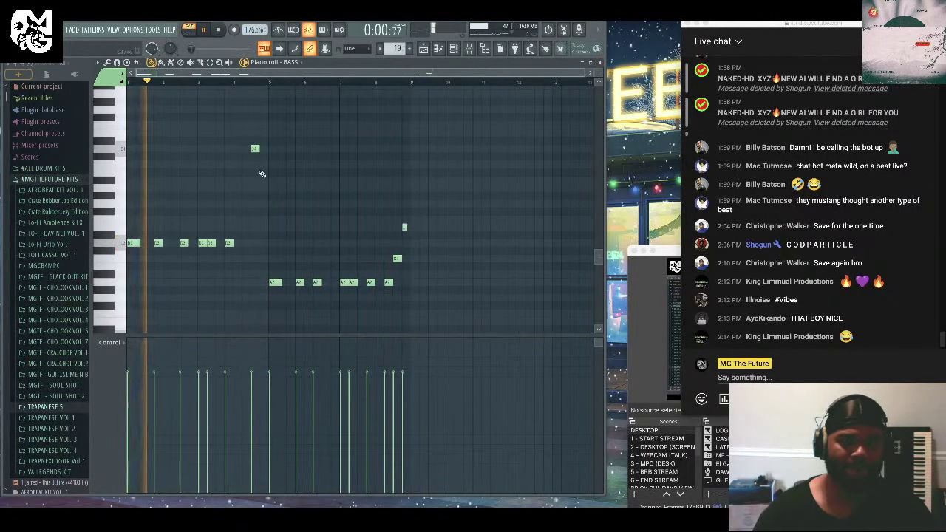
drag(322, 282, 331, 282)
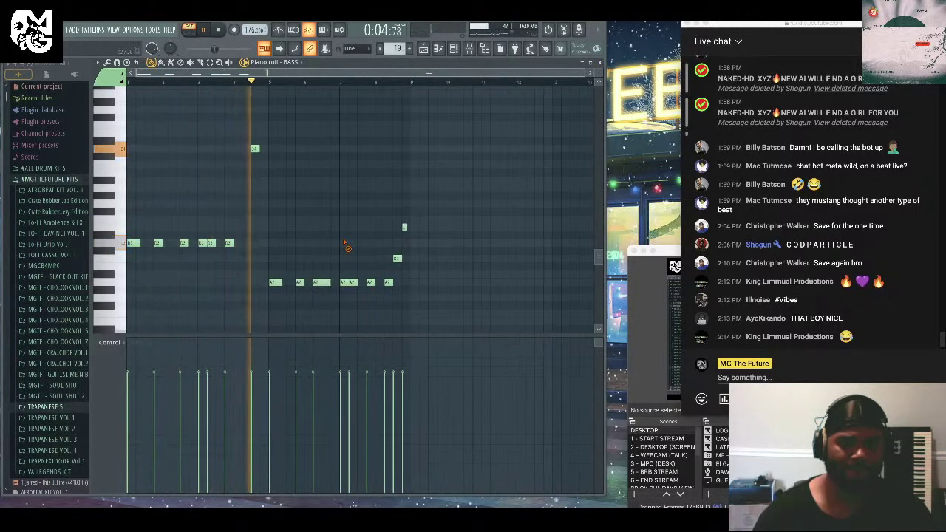
Replace the second BASS A clip in the VERSE on Track 21 with a BASS A #2 clip.
click(598, 62)
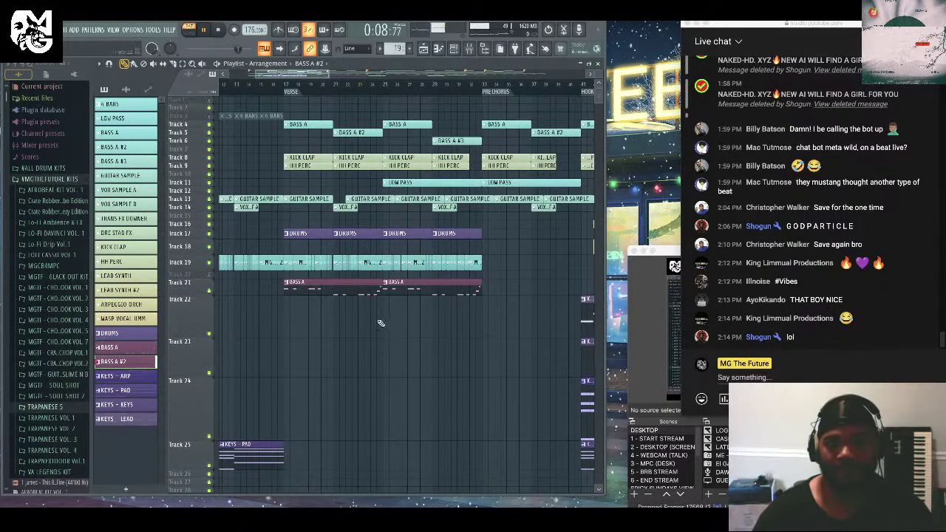
click(415, 299)
drag(415, 293, 414, 286)
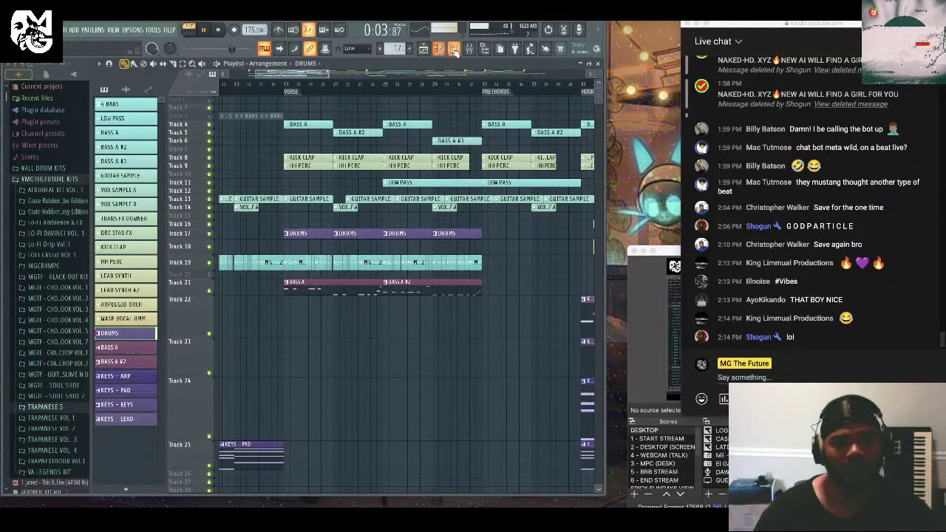
Move the hi-hat channel's notes from DRUMS into a new pattern named HH and place it on Track 18 in the second half of the VERSE.
key(F6)
click(135, 351)
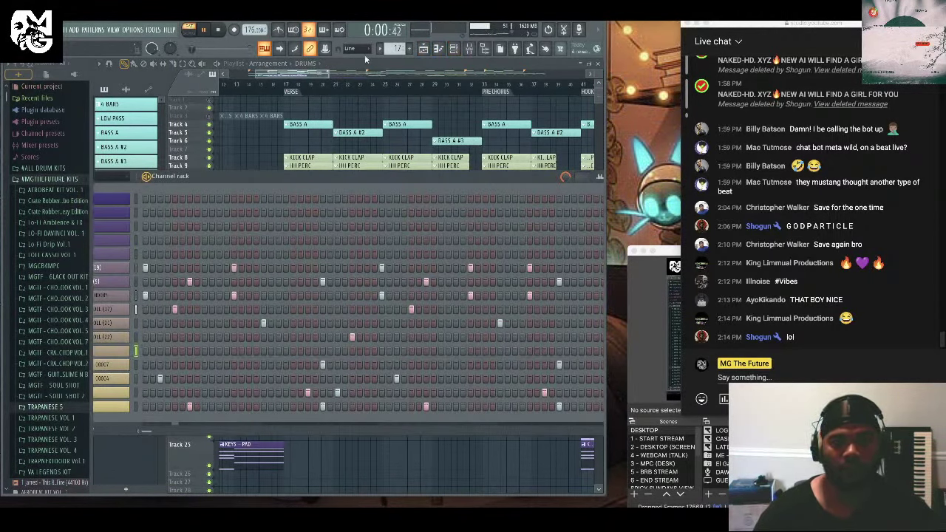
click(411, 48)
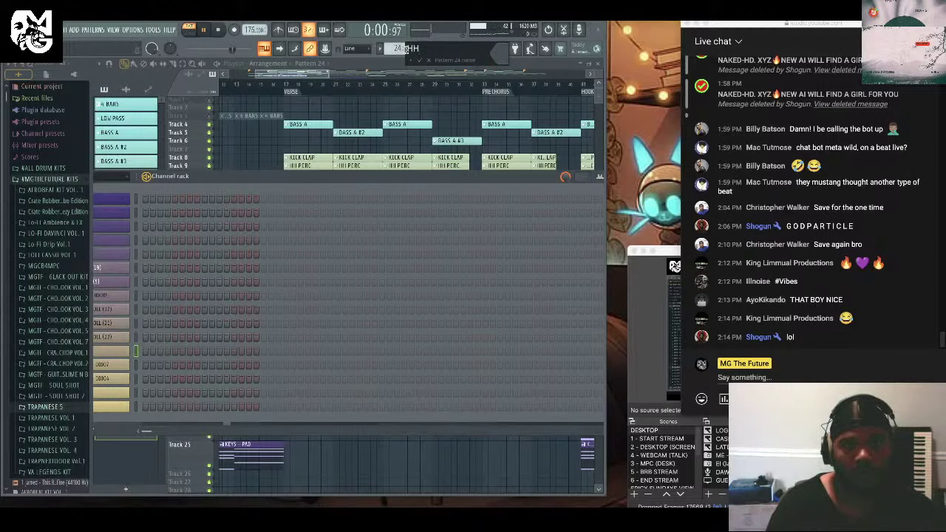
text(HH)
key(Return)
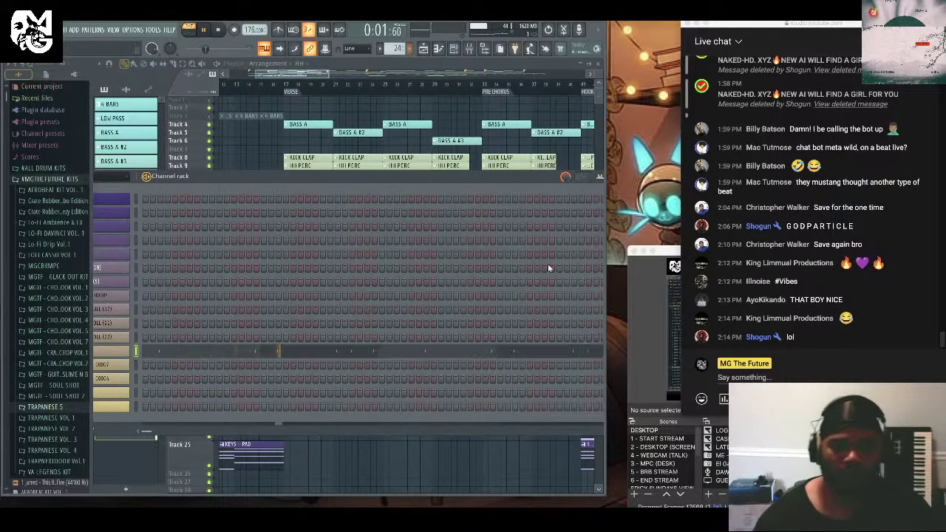
key(F6)
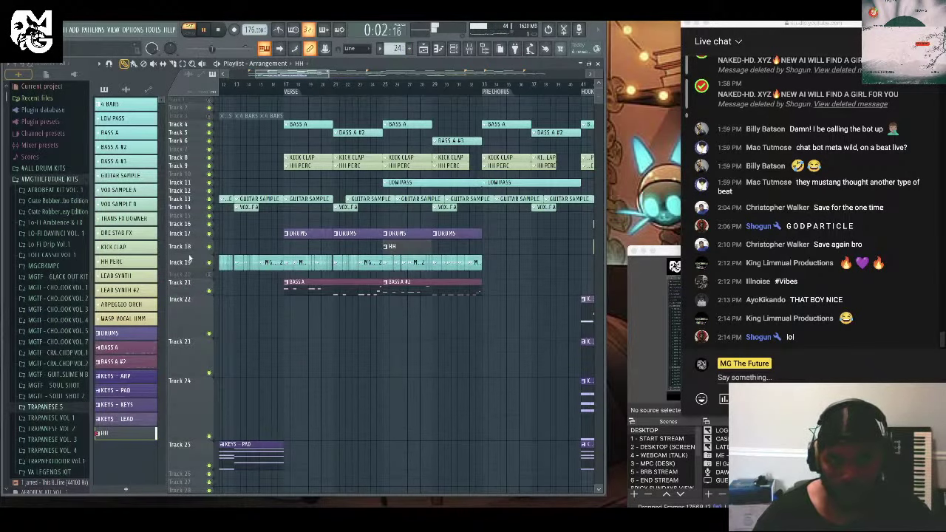
Recolour the HH pattern tan and place a second HH clip directly after the first on Track 18.
right_click(123, 437)
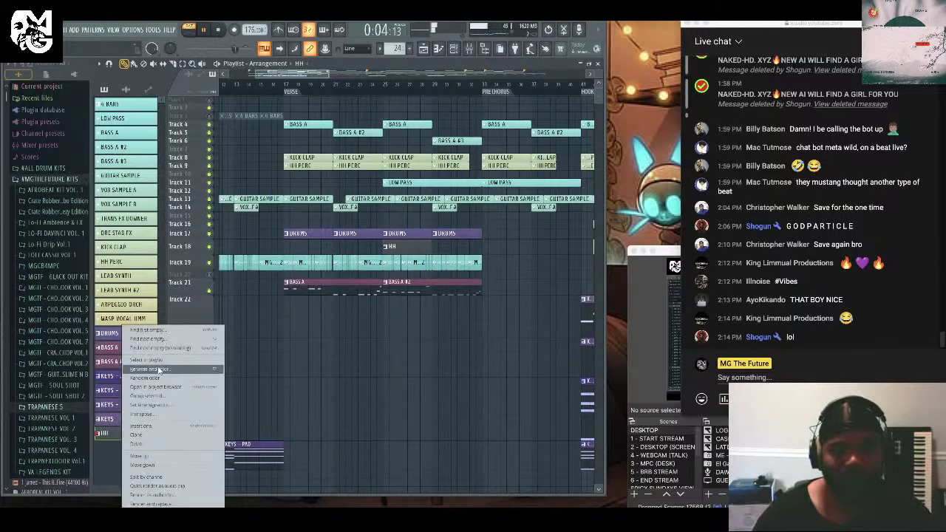
click(158, 370)
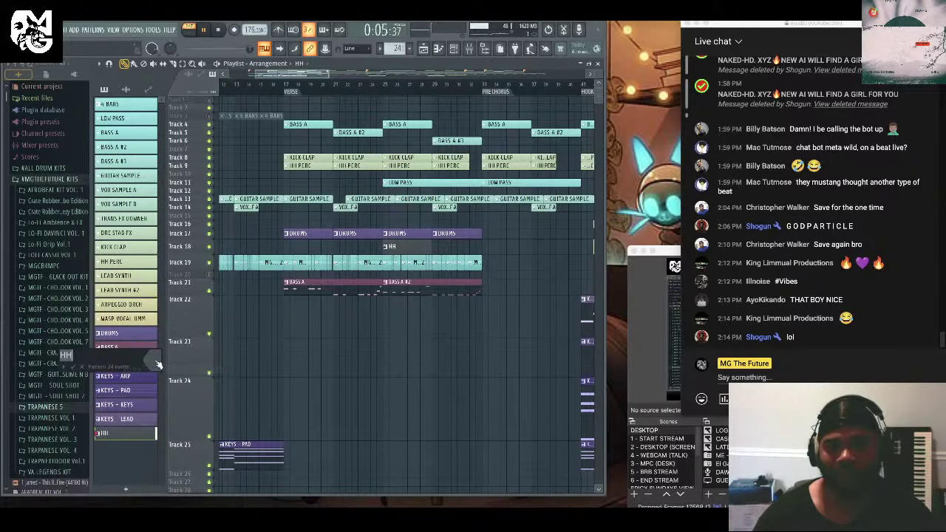
click(157, 365)
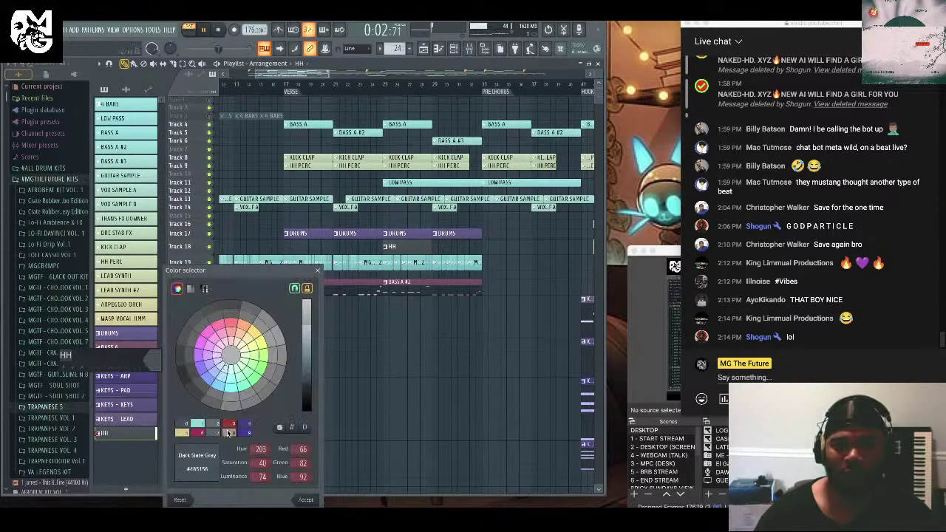
click(306, 500)
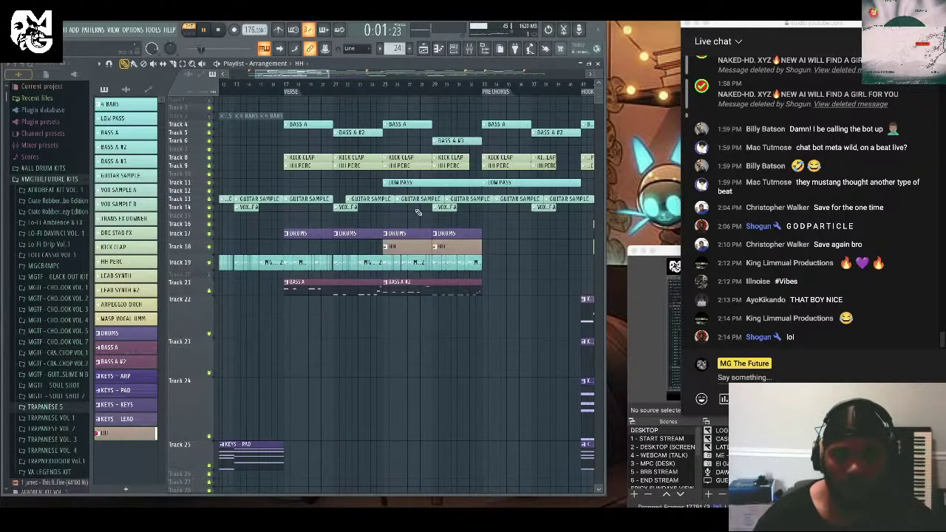
Play the arrangement and shorten the last DRUMS and HH clips of the VERSE by one bar.
key(space)
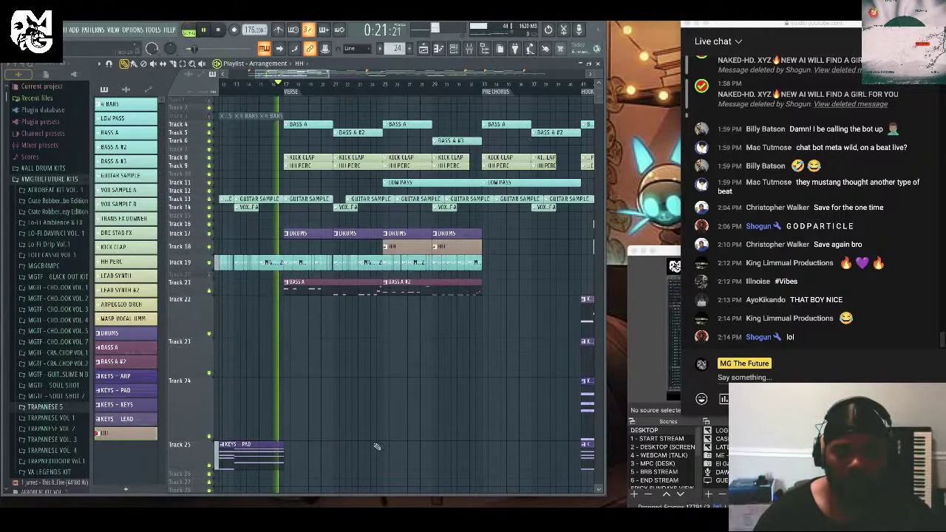
scroll(373, 447, down, 1)
scroll(384, 325, up, 1)
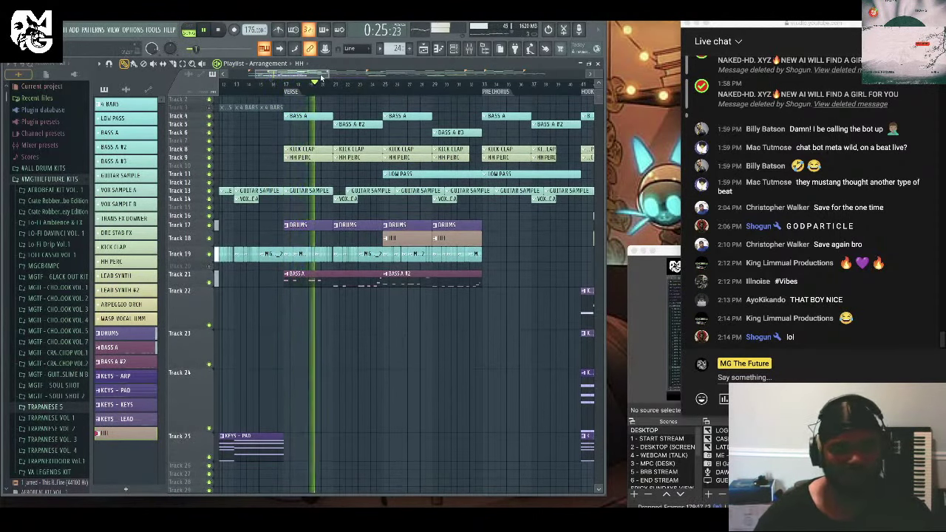
mouse_move(330, 73)
mouse_down()
mouse_move(310, 81)
mouse_move(317, 77)
mouse_up()
drag(447, 222, 486, 240)
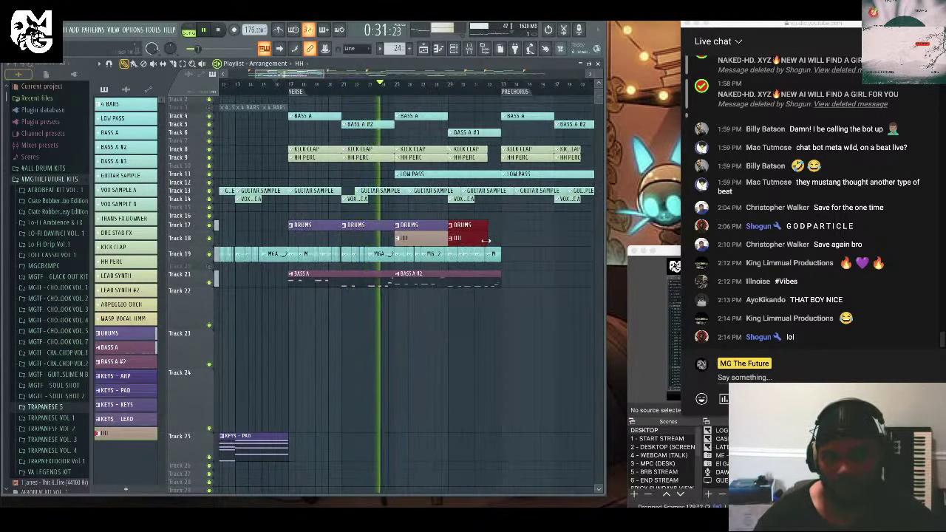
click(506, 244)
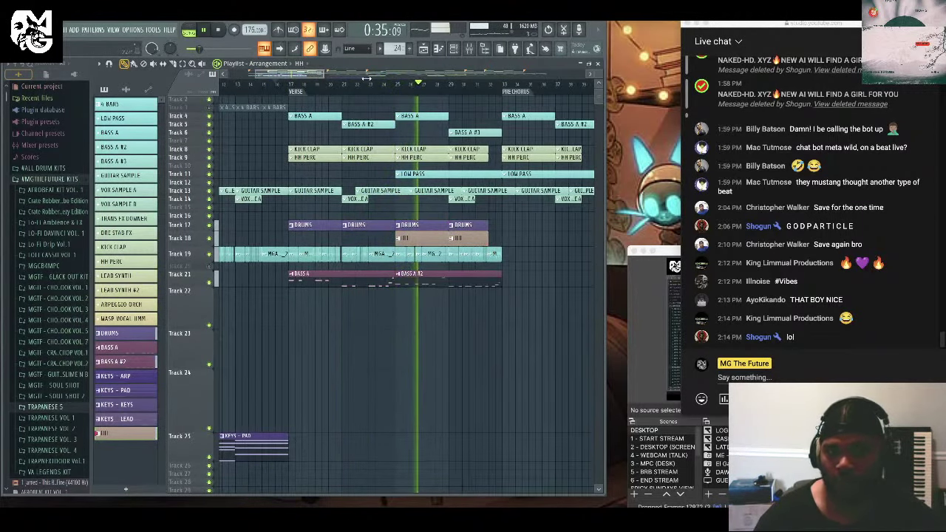
Place a BASS A clip on Track 21 and a copy of the sliced second-half VERSE audio on Track 19 at the PRE CHORUS.
mouse_move(369, 74)
mouse_down()
mouse_move(395, 79)
mouse_move(373, 77)
mouse_up()
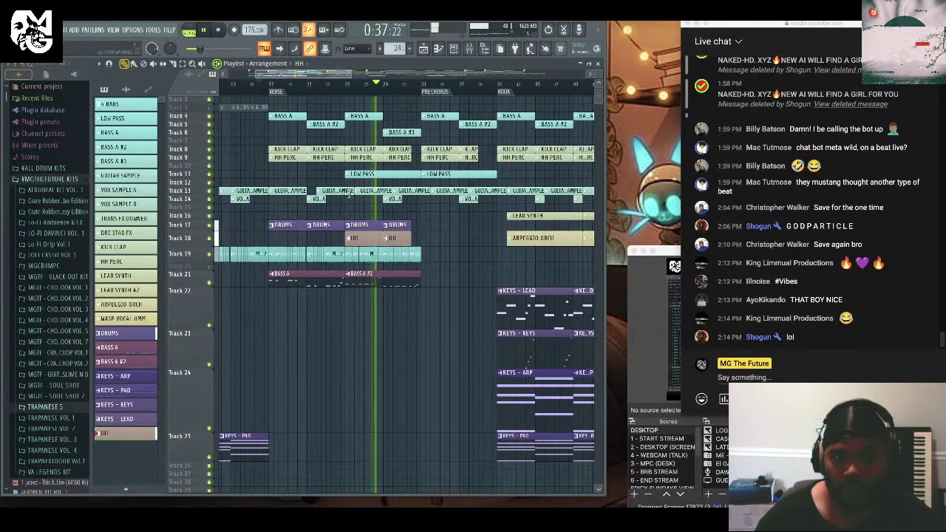
click(426, 276)
drag(427, 276, 424, 275)
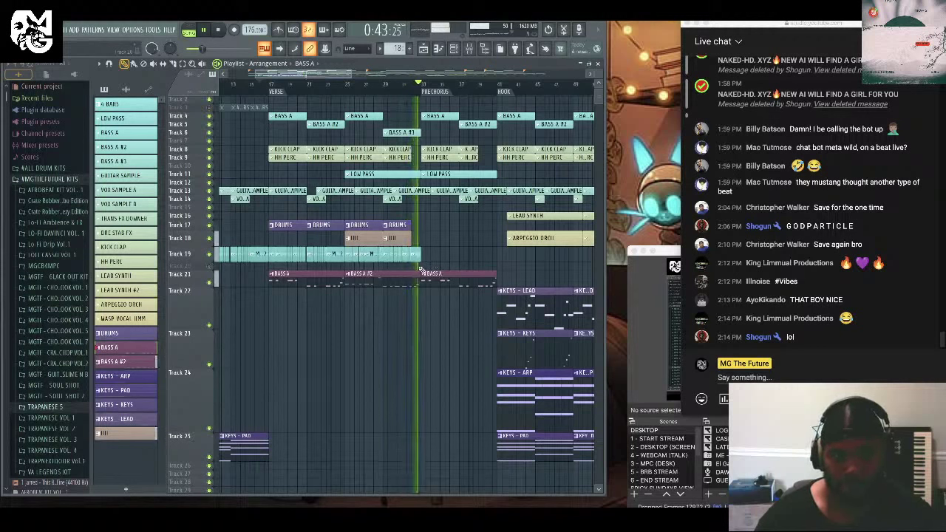
drag(419, 255, 351, 261)
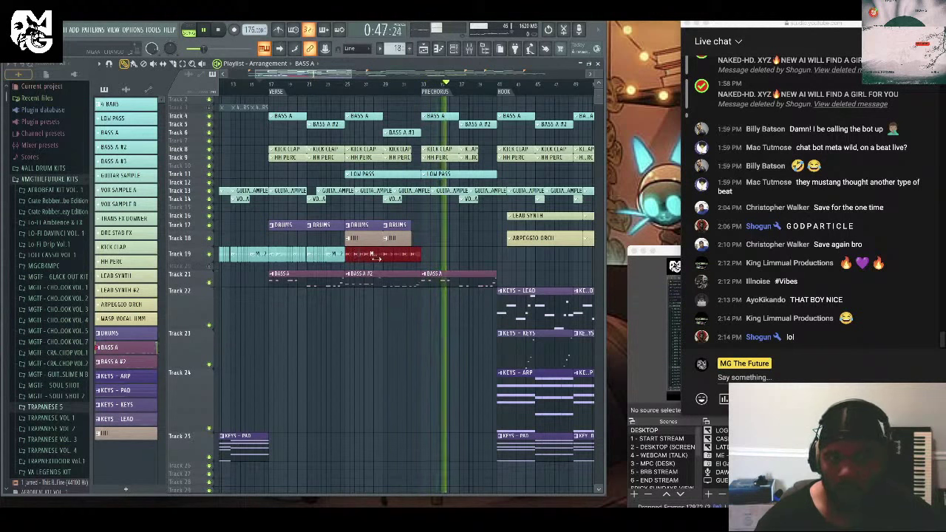
drag(375, 257, 449, 254)
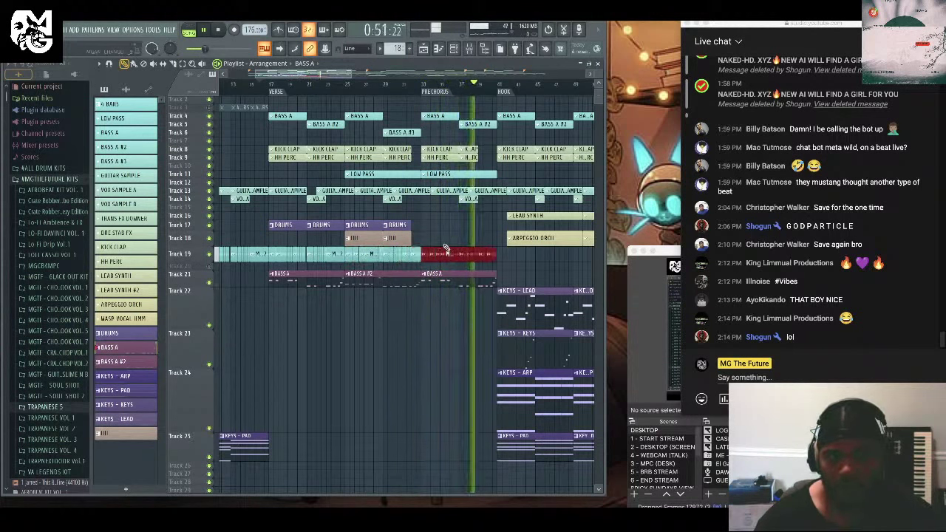
Stop playback and move all drums, HH, audio and bass clips on Tracks 17 to 21 down by two tracks.
key(space)
drag(497, 226, 326, 287)
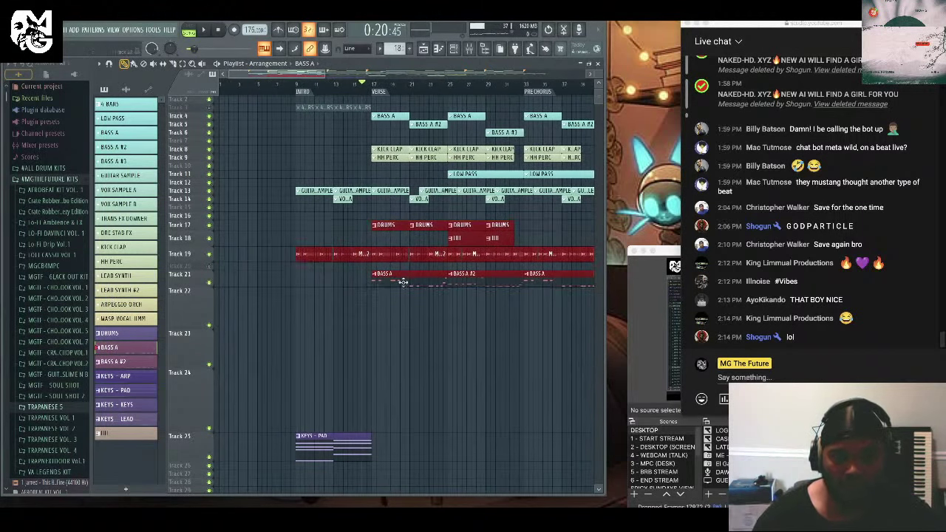
drag(403, 282, 405, 357)
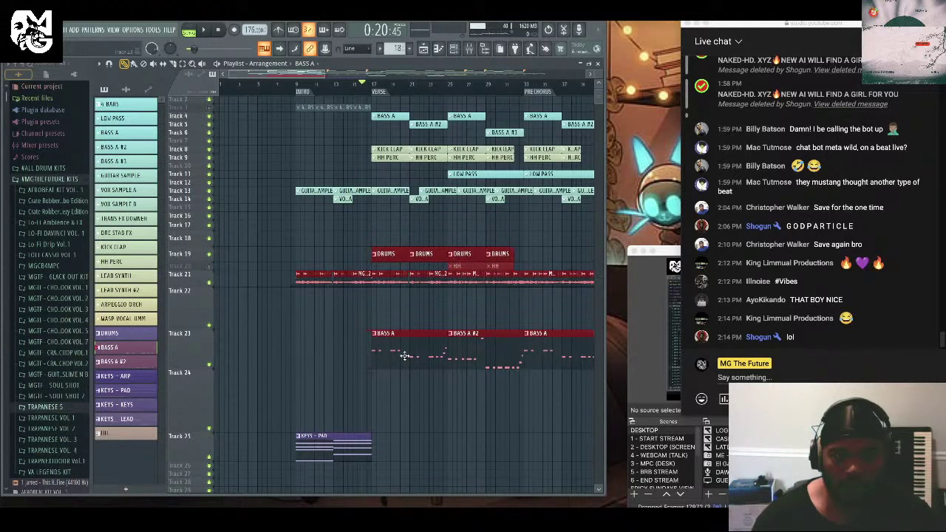
Move all KEYS clips at the HOOK on Tracks 22 to 25 down by two tracks.
drag(303, 74, 388, 78)
scroll(487, 287, down, 1)
drag(485, 271, 333, 456)
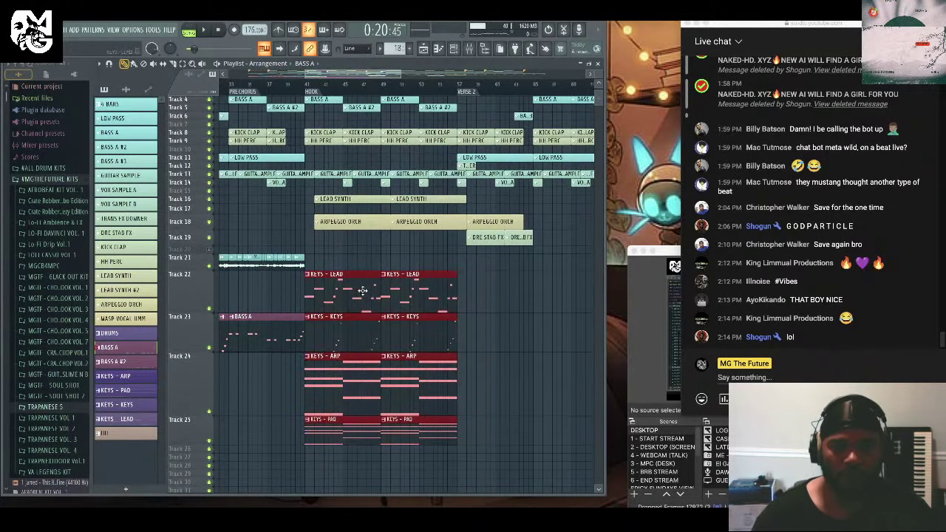
drag(362, 291, 352, 397)
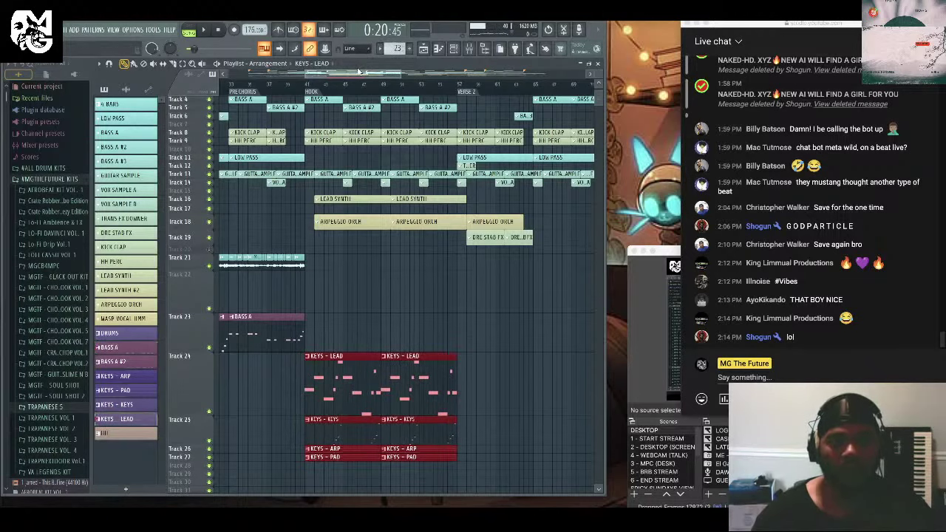
Move the intro's KEYS - PAD clip down to Track 27 and enlarge the keys tracks.
drag(358, 71, 307, 86)
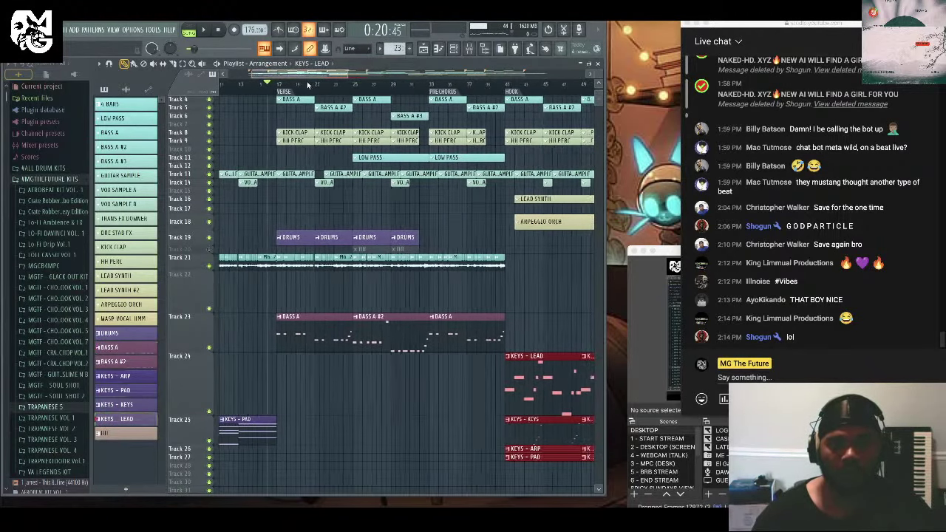
scroll(529, 298, down, 1)
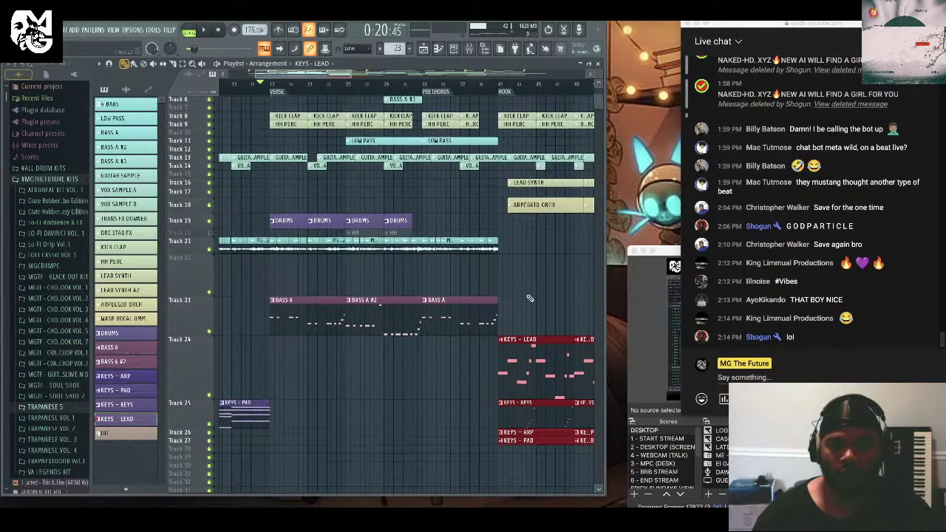
scroll(517, 281, down, 1)
drag(246, 397, 196, 492)
Play the arrangement from the end of the intro and review the layout through VERSE 2.
key(space)
scroll(419, 100, down, 1)
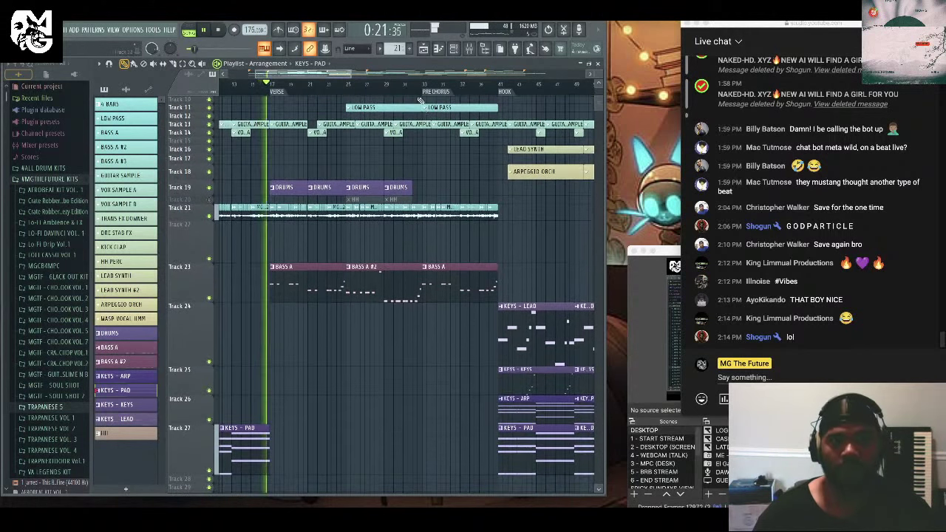
scroll(535, 277, down, 2)
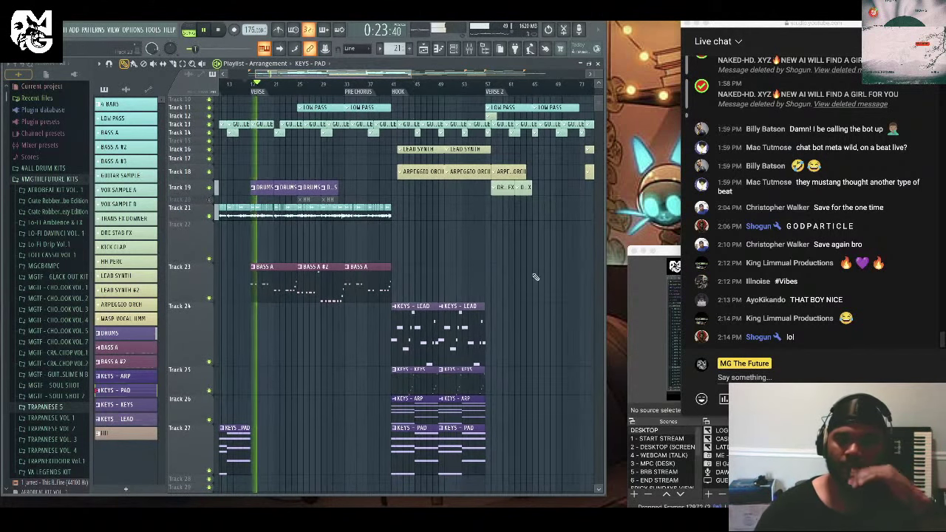
Enlarge Track 20 to show the HH clips and shrink the empty Track 22.
scroll(530, 284, up, 4)
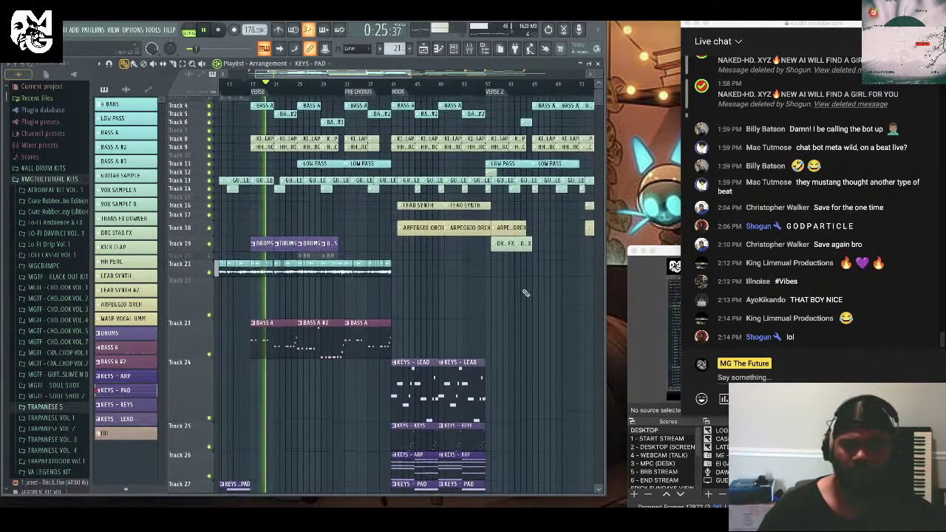
scroll(521, 289, up, 1)
scroll(436, 251, up, 1)
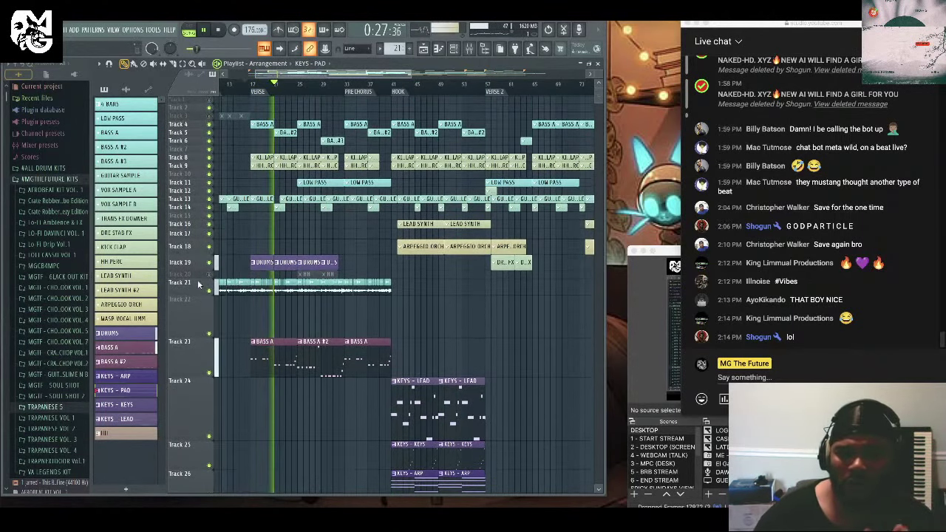
drag(198, 282, 210, 310)
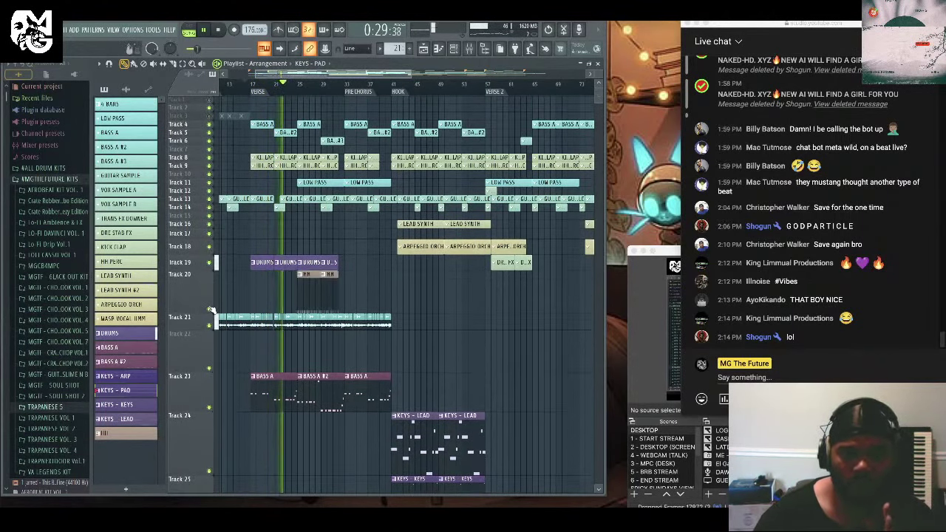
scroll(192, 339, down, 1)
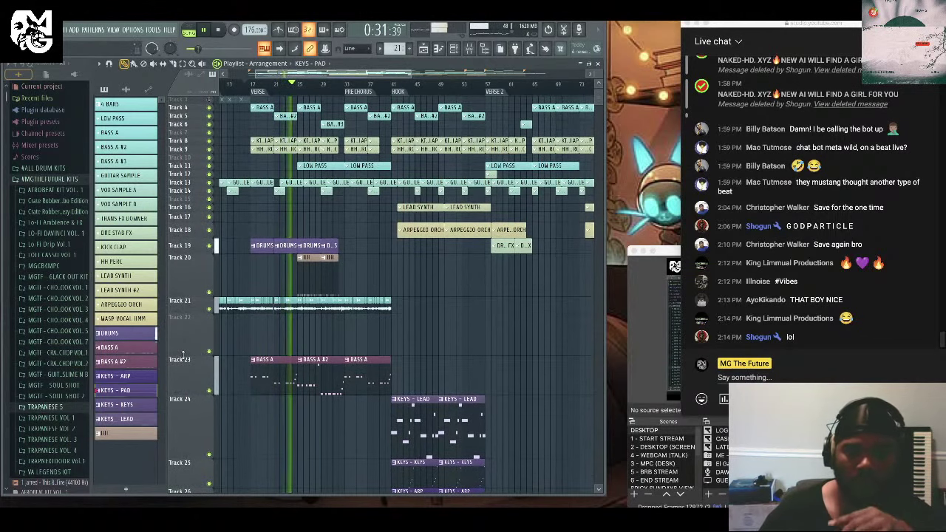
drag(182, 354, 182, 334)
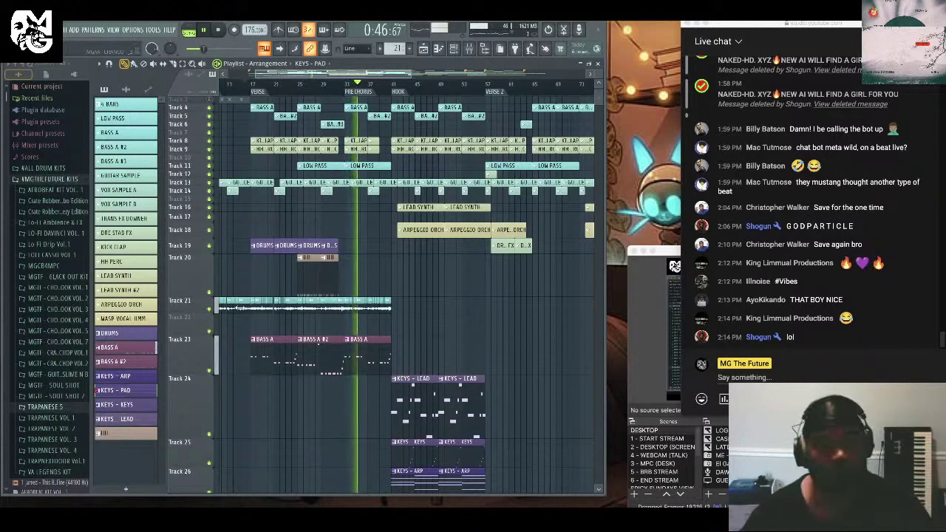
Duplicate the DRUMS and HH clips from the second half of the VERSE into the PRE CHORUS and shorten the copies' ends.
key(space)
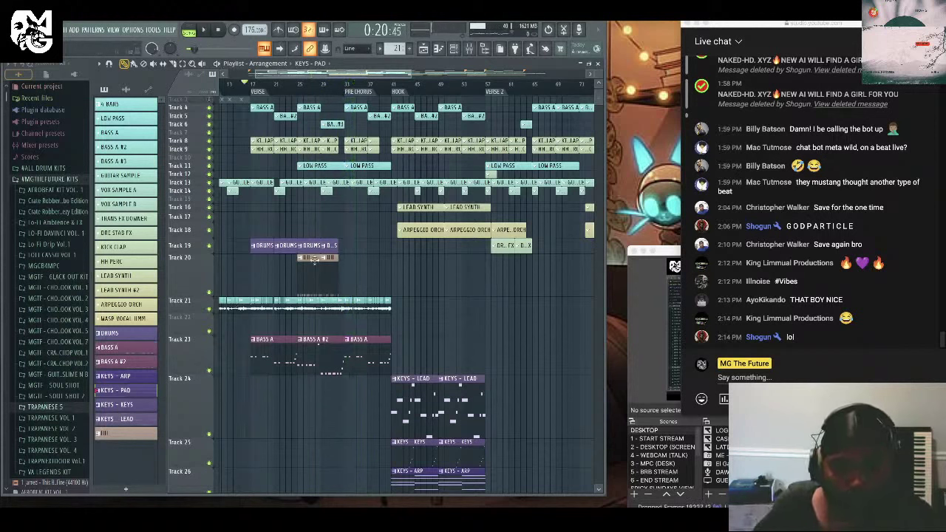
drag(297, 241, 350, 263)
key(ctrl+b)
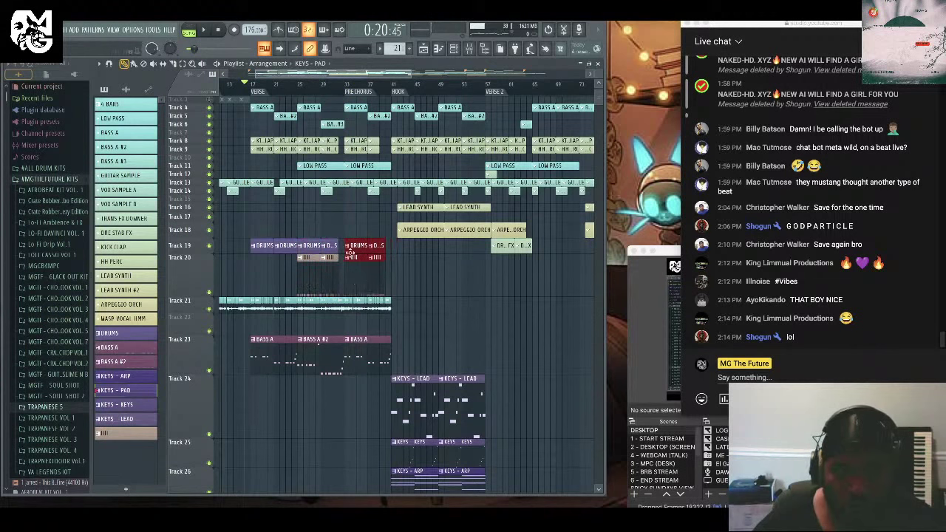
click(342, 87)
key(space)
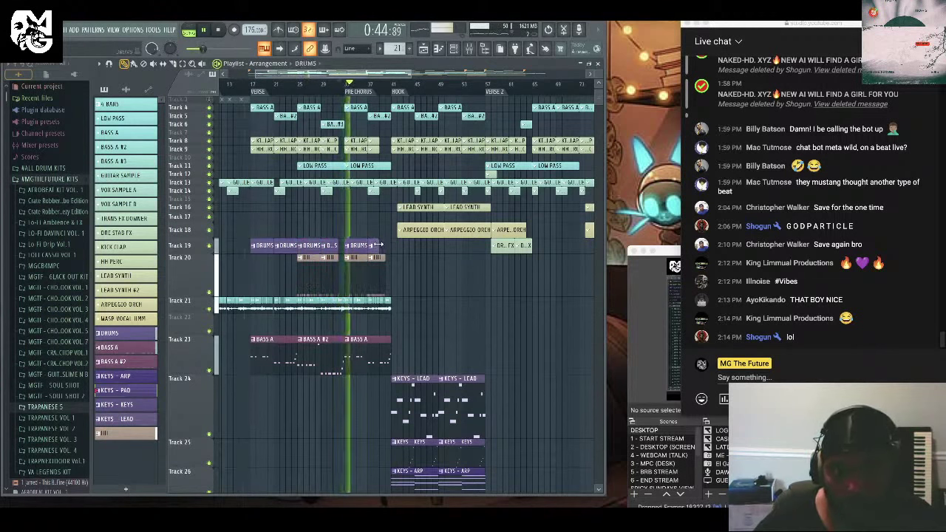
drag(385, 258, 382, 260)
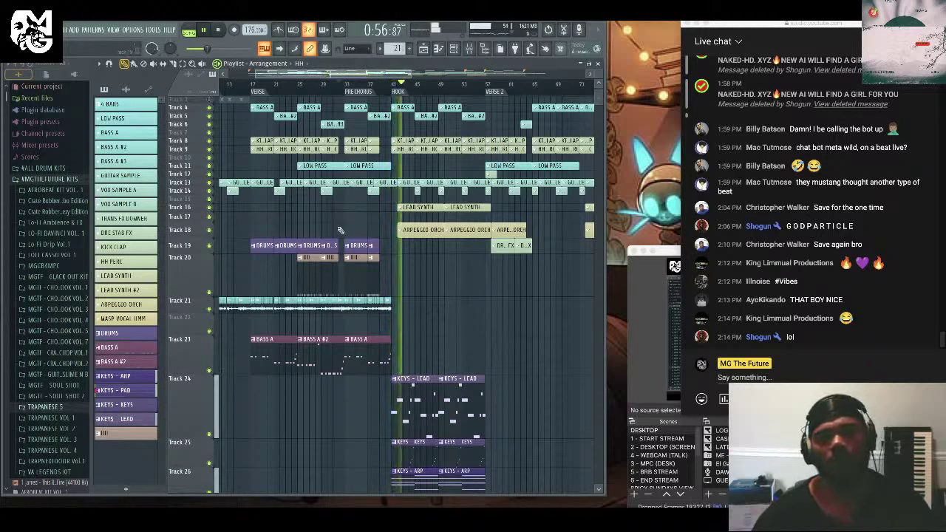
Move all drums, HH, audio, bass and keys clips on Tracks 19 to 27 down by two tracks.
drag(310, 225, 306, 276)
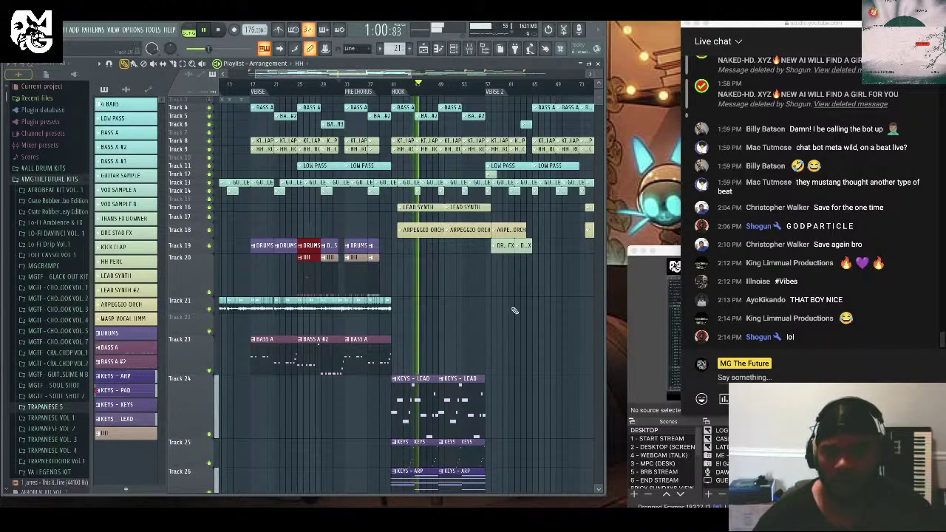
drag(463, 278, 260, 505)
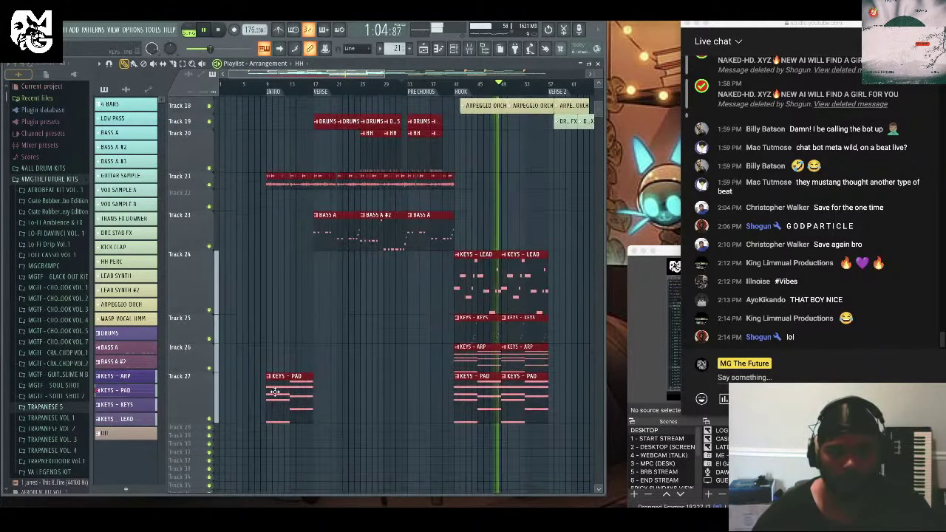
drag(276, 380, 271, 434)
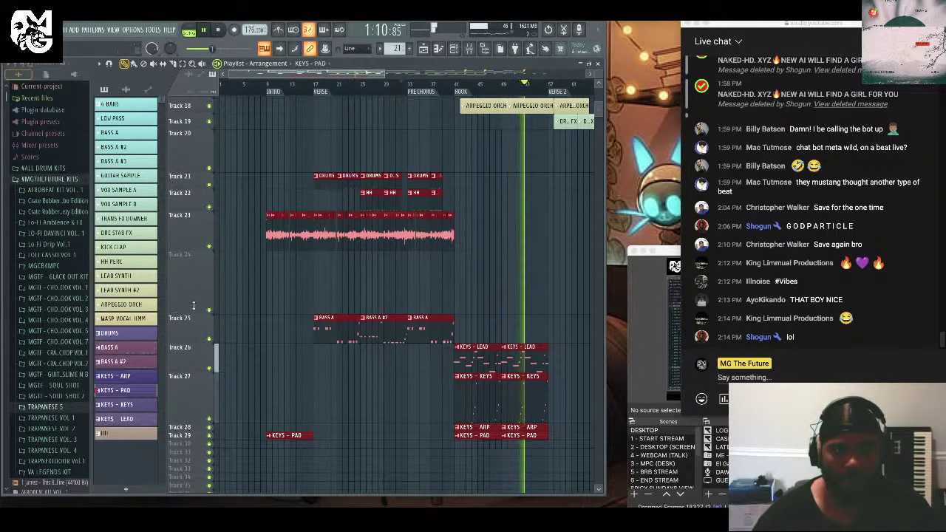
Shrink the empty Track 24 and enlarge Tracks 28 and 29 holding the KEYS - ARP and KEYS - PAD clips.
drag(200, 311, 199, 250)
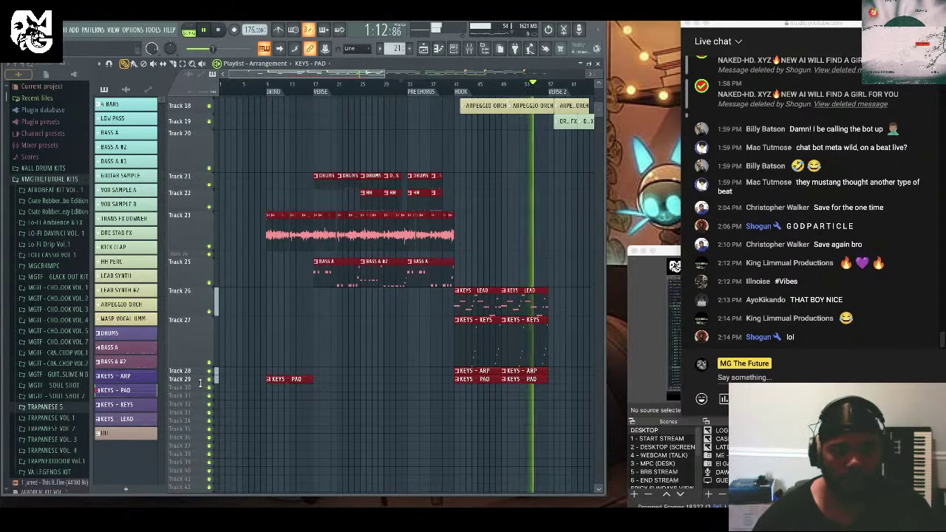
scroll(193, 379, up, 2)
scroll(193, 373, up, 1)
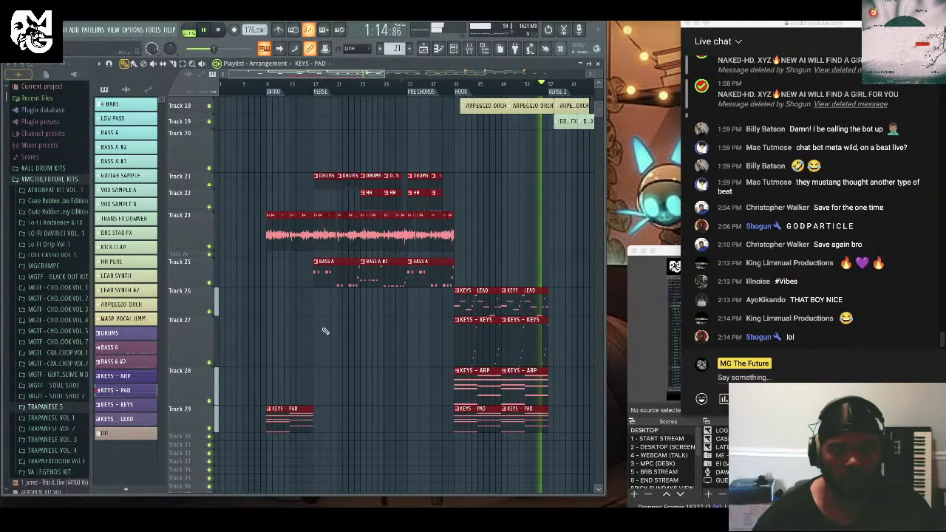
Copy the DRUMS clip across the whole HOOK and the HH clip across its first half, undoing the surplus copy.
scroll(407, 205, up, 2)
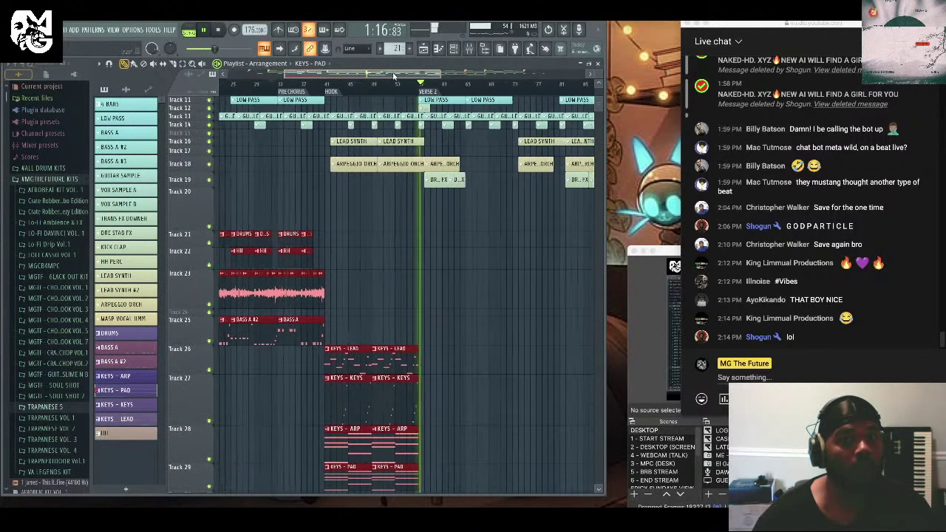
scroll(386, 263, up, 1)
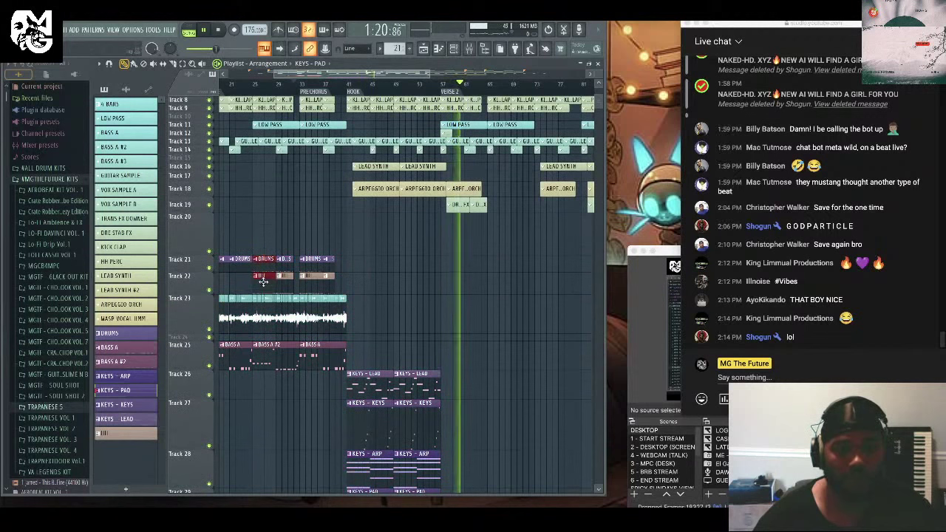
drag(264, 275, 433, 290)
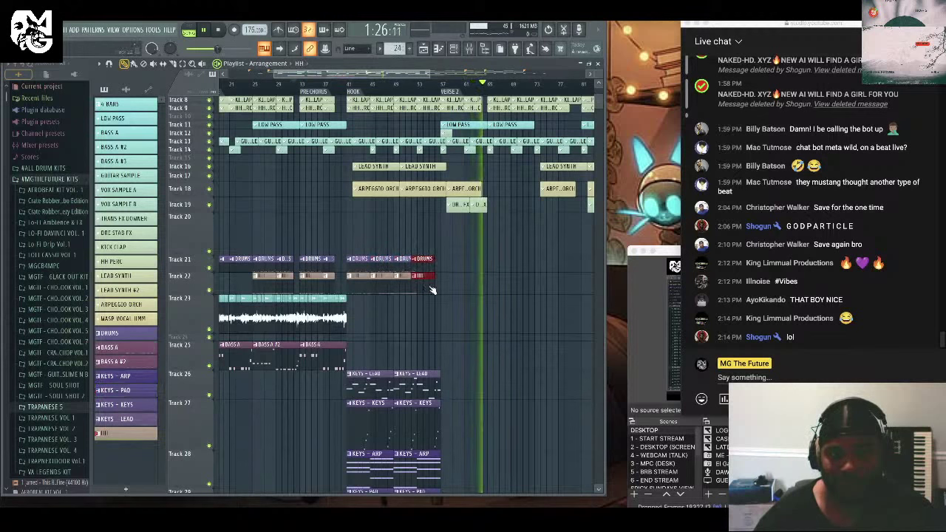
key(ctrl+z)
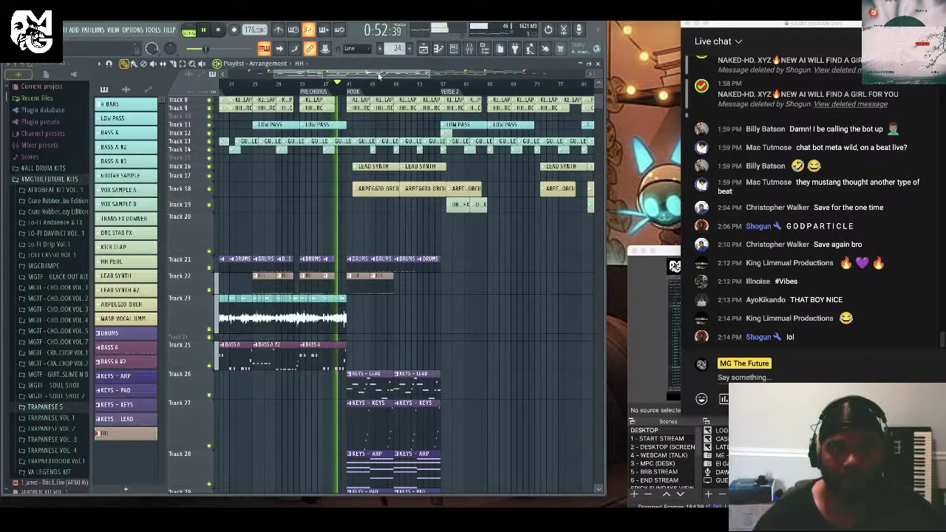
Extend the audio on Track 23 to the end of the HOOK with two copied segments.
drag(375, 76, 327, 77)
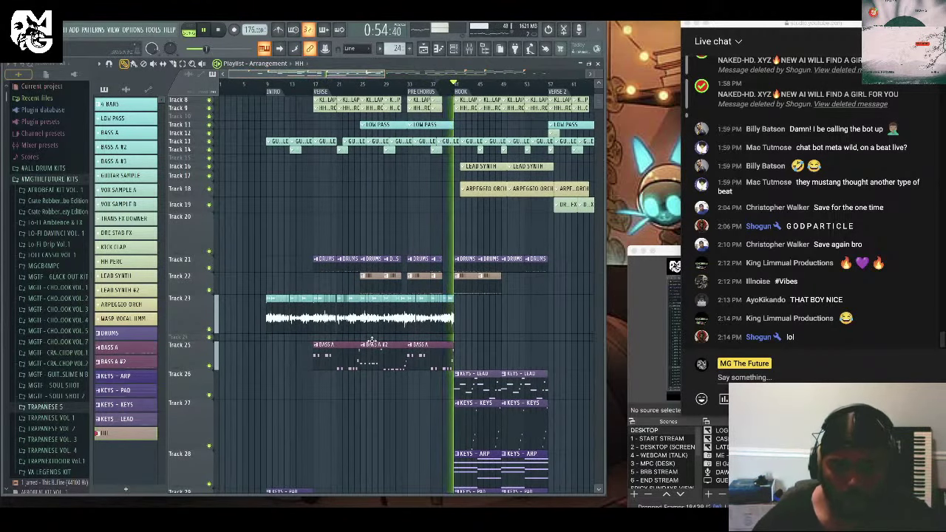
drag(357, 339, 458, 328)
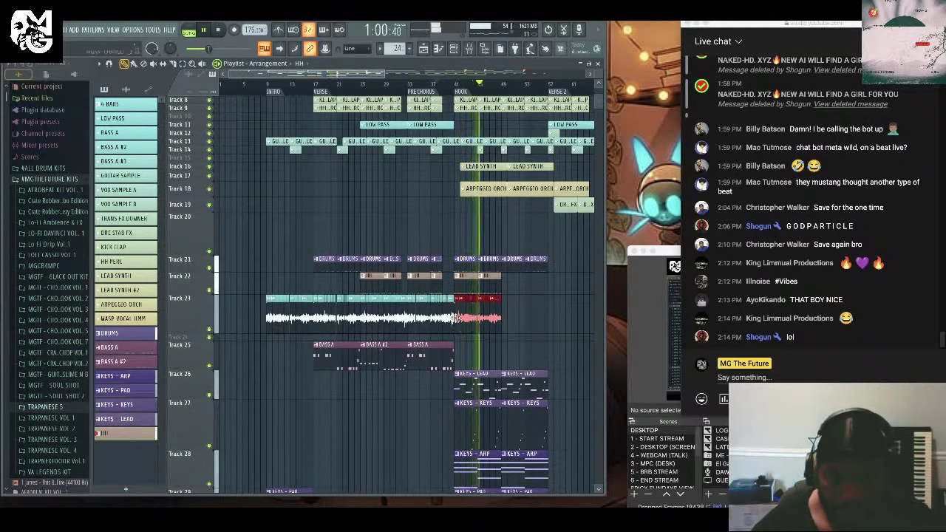
drag(458, 318, 505, 319)
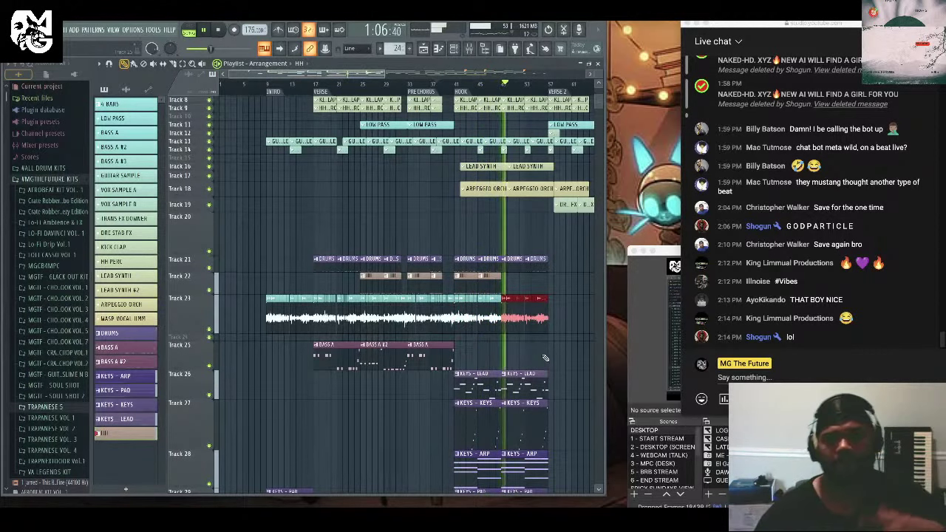
click(539, 332)
Review the layout through the HOOK and play short passages from the INTRO, VERSE and lead-in to the PRE CHORUS.
scroll(554, 318, down, 1)
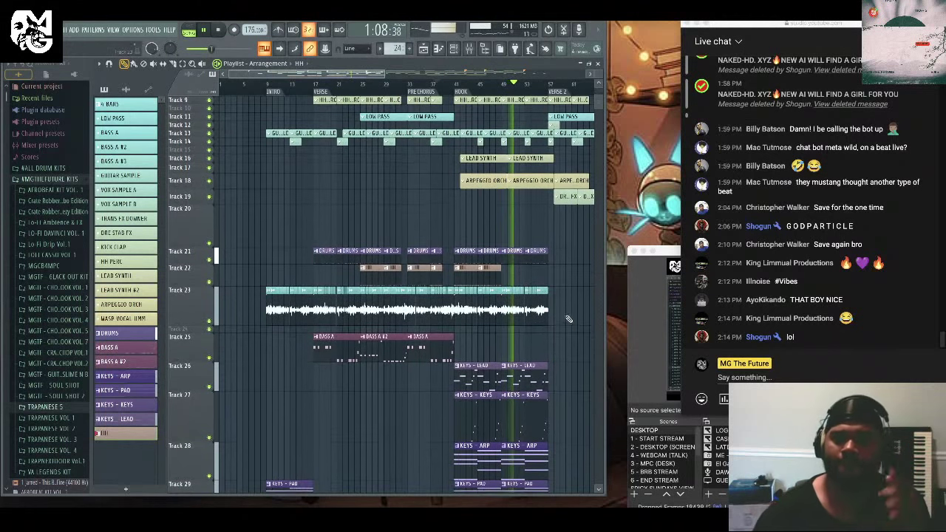
scroll(573, 296, down, 2)
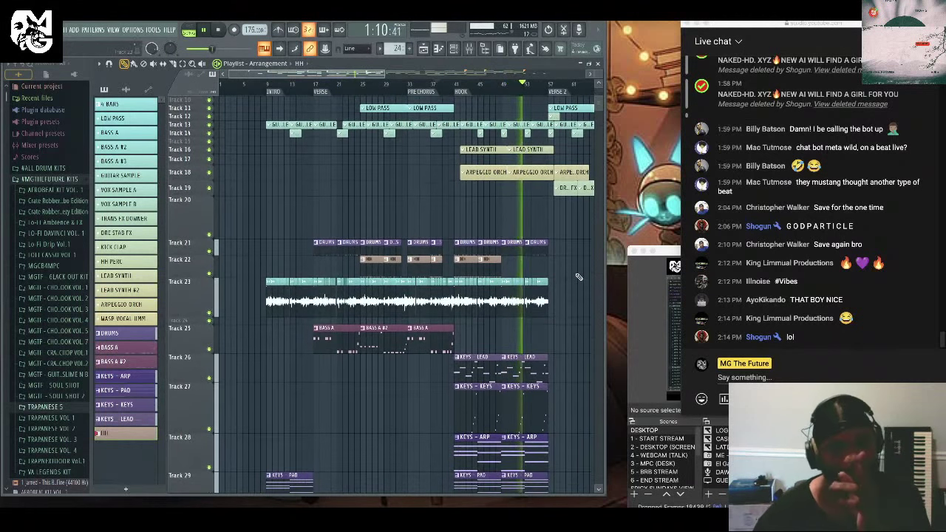
scroll(577, 276, down, 1)
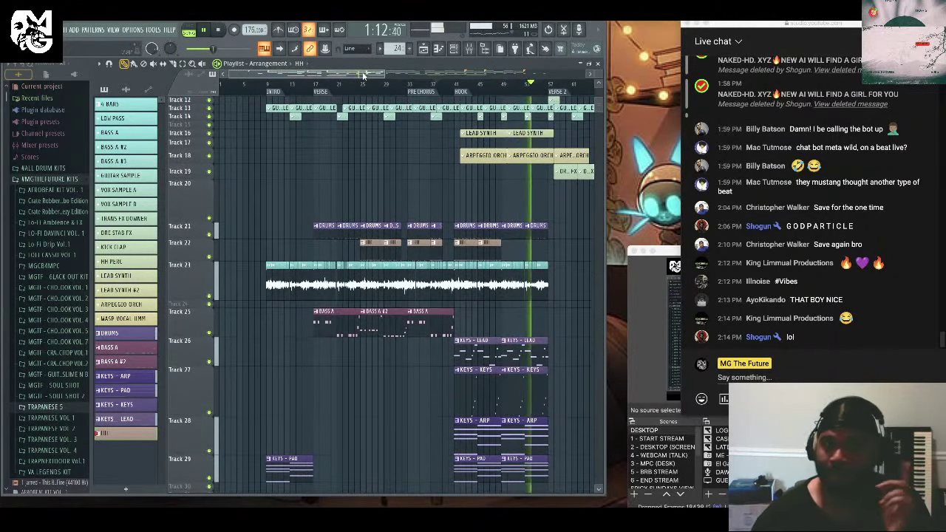
scroll(426, 82, right, 5)
scroll(426, 82, left, 4)
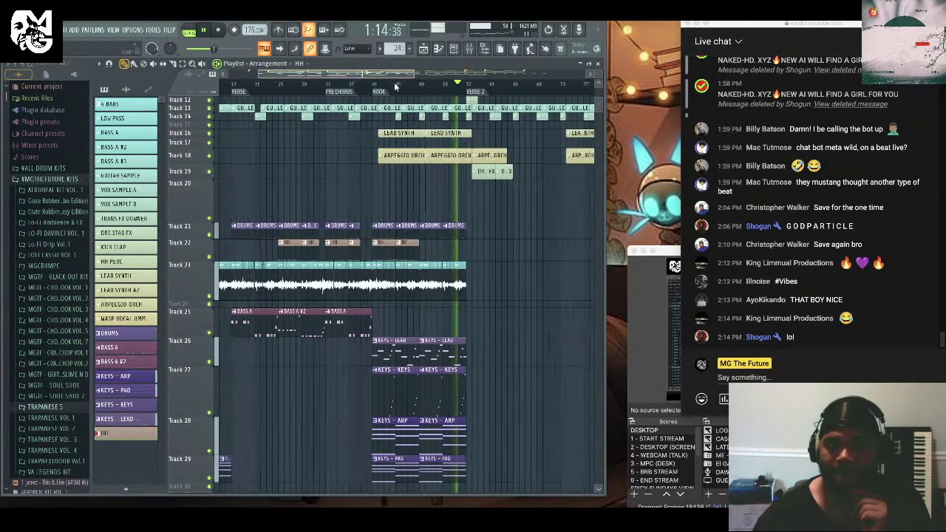
scroll(378, 90, left, 1)
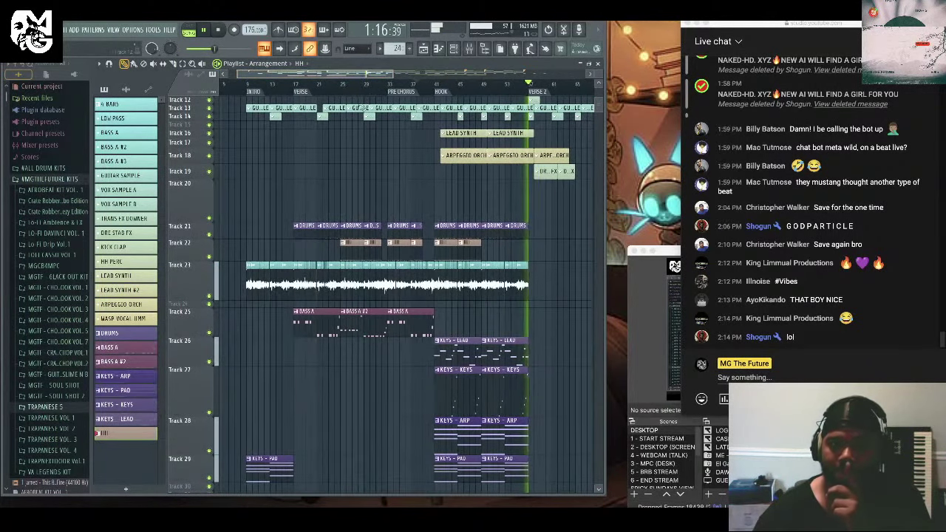
click(239, 84)
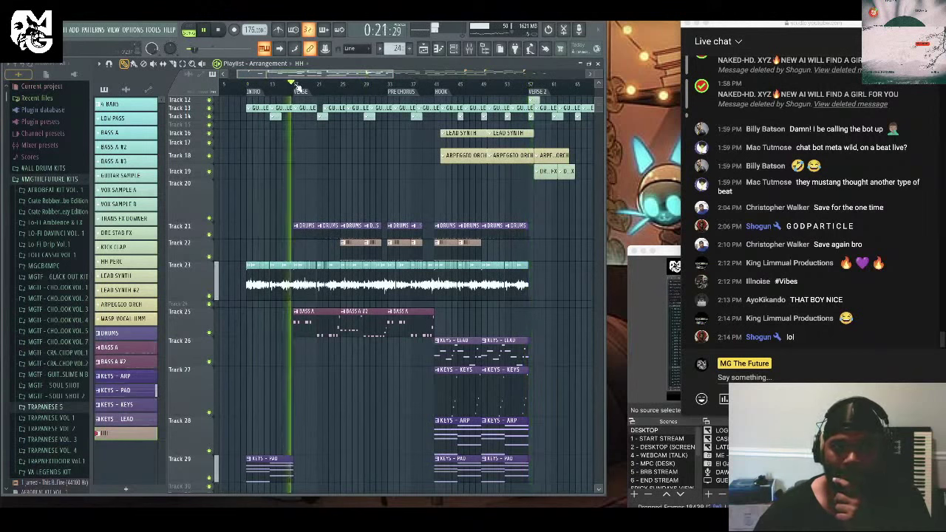
click(324, 83)
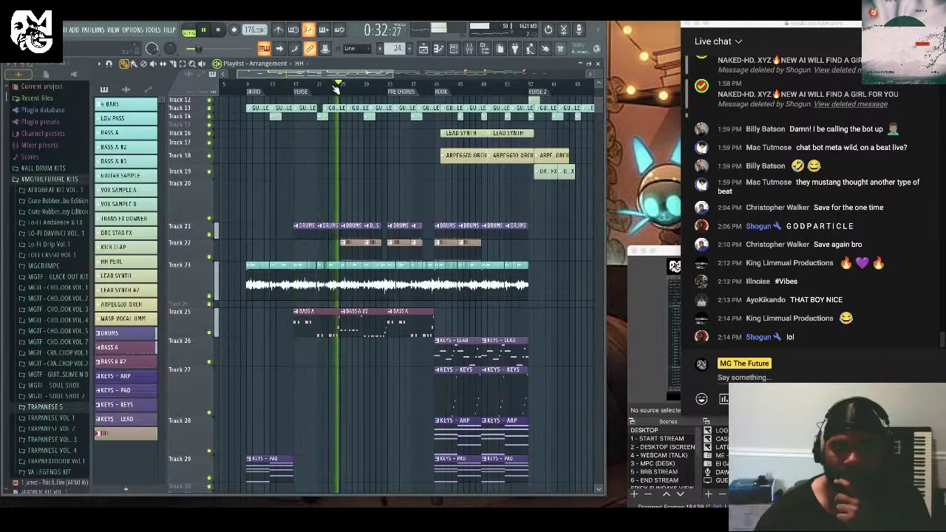
click(381, 85)
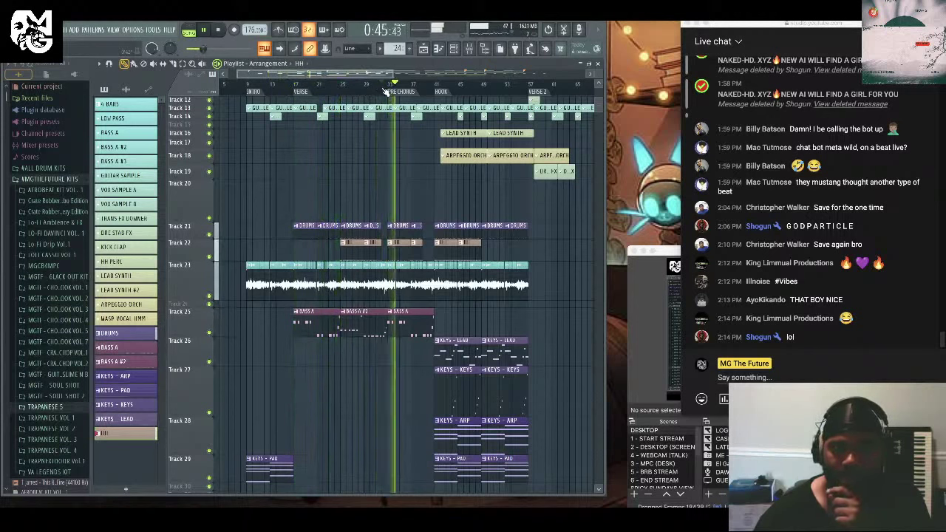
Place two BASS A clips back to back on Track 25 to fill the HOOK.
scroll(509, 327, up, 3)
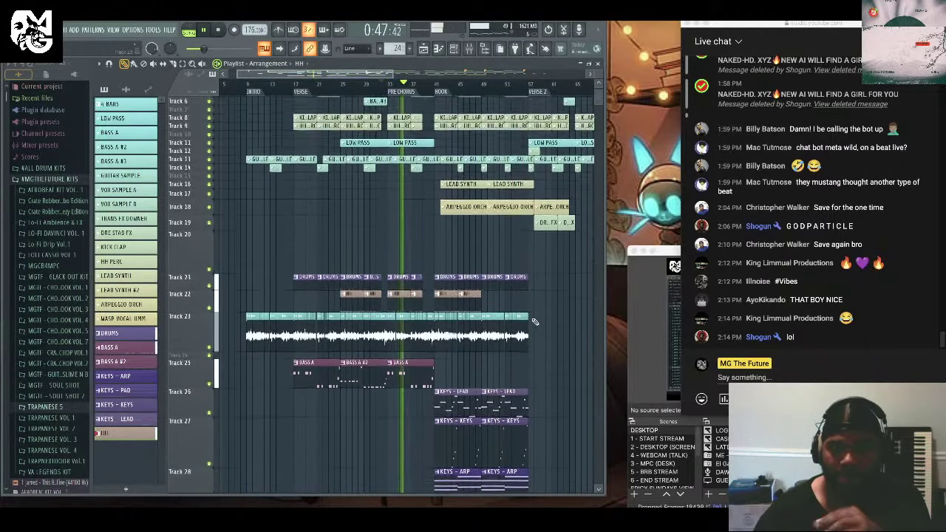
scroll(561, 349, down, 1)
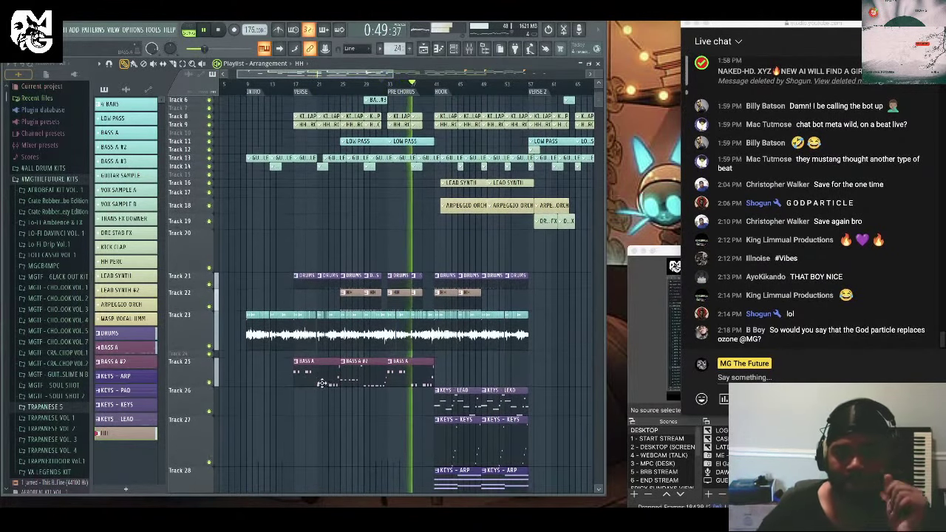
click(440, 375)
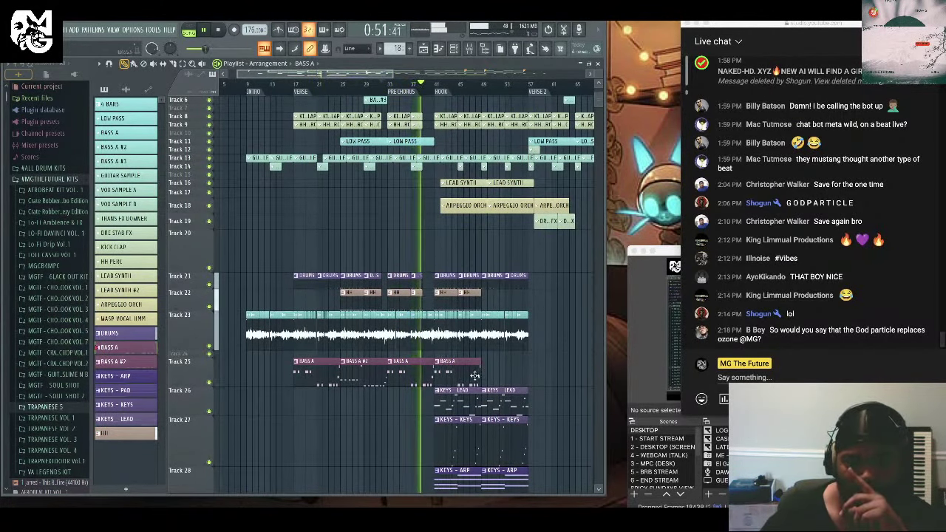
click(503, 373)
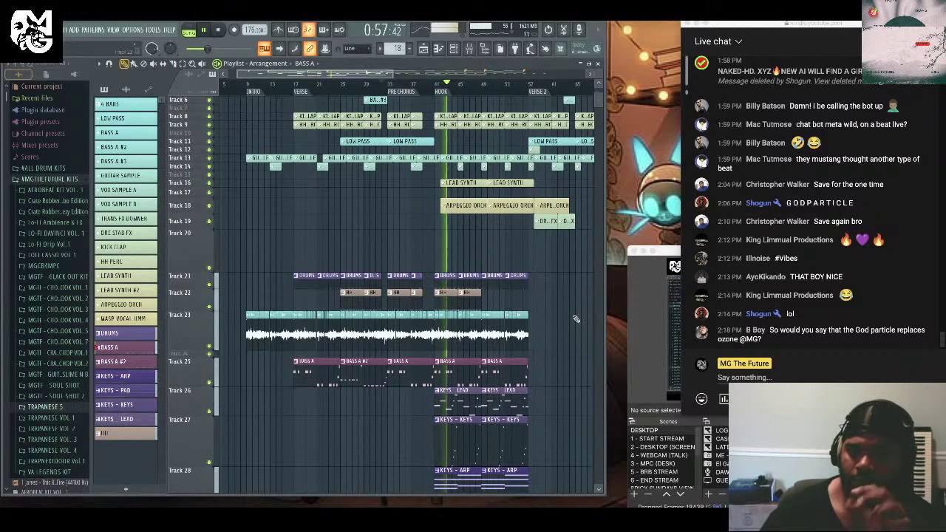
scroll(570, 319, up, 2)
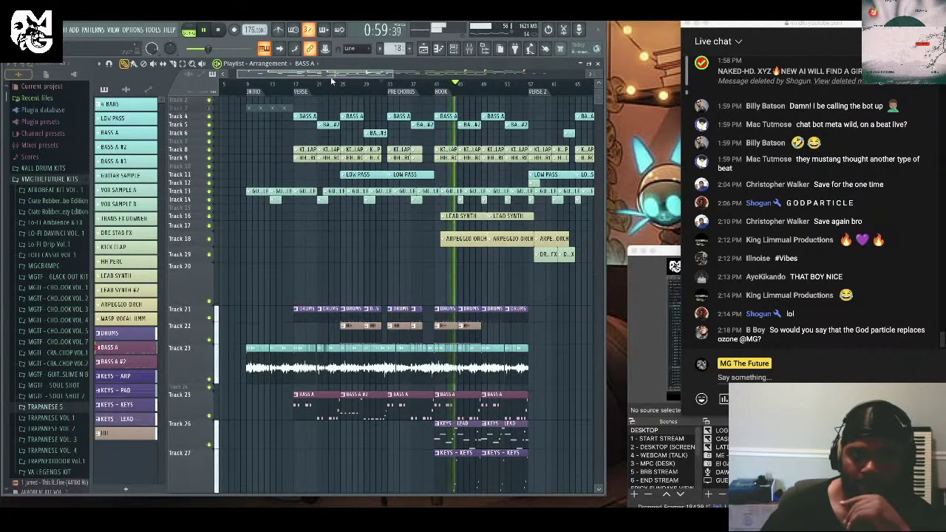
drag(323, 73, 345, 76)
scroll(352, 174, down, 1)
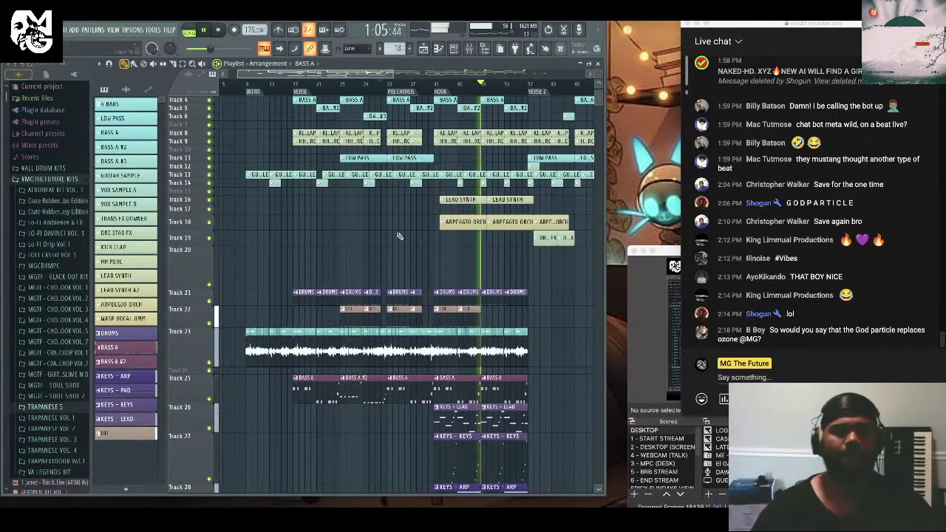
Stop playback and recolour the BUS - KEYS mixer track sea green.
key(space)
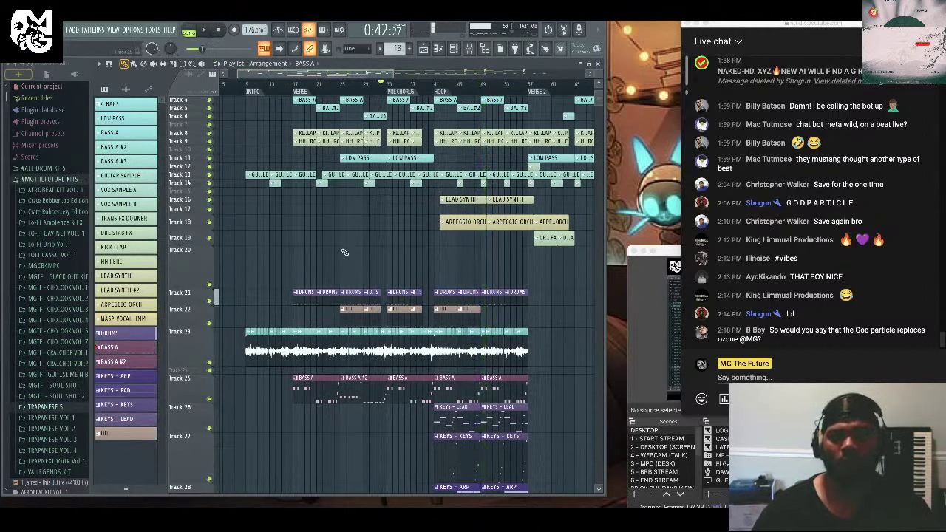
click(481, 48)
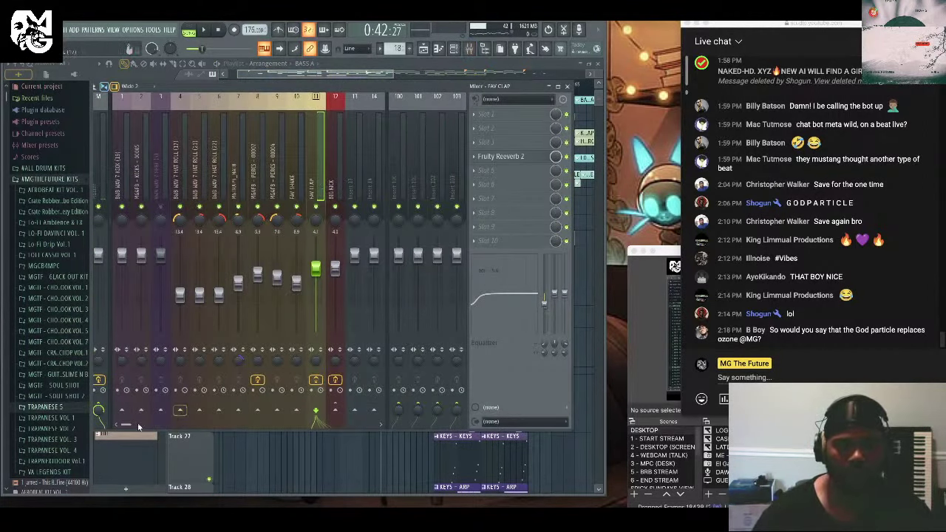
drag(138, 426, 158, 426)
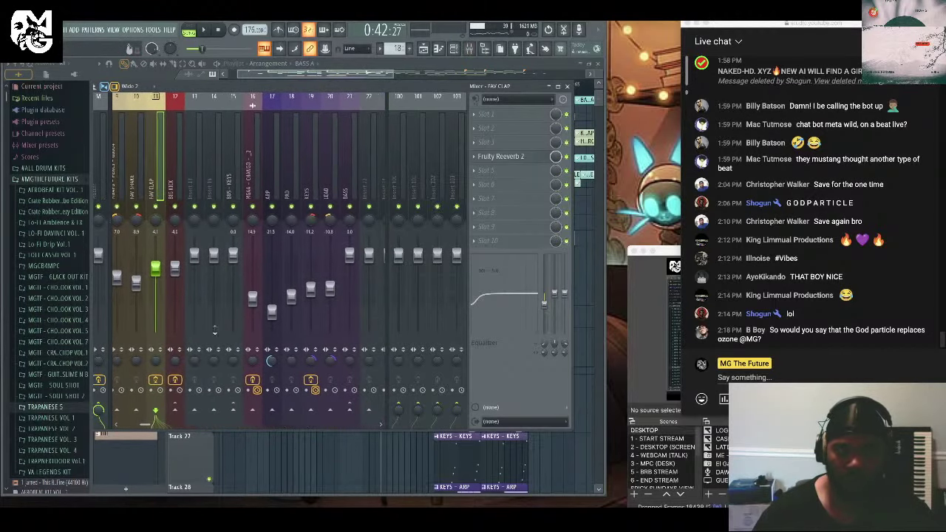
right_click(229, 166)
click(276, 105)
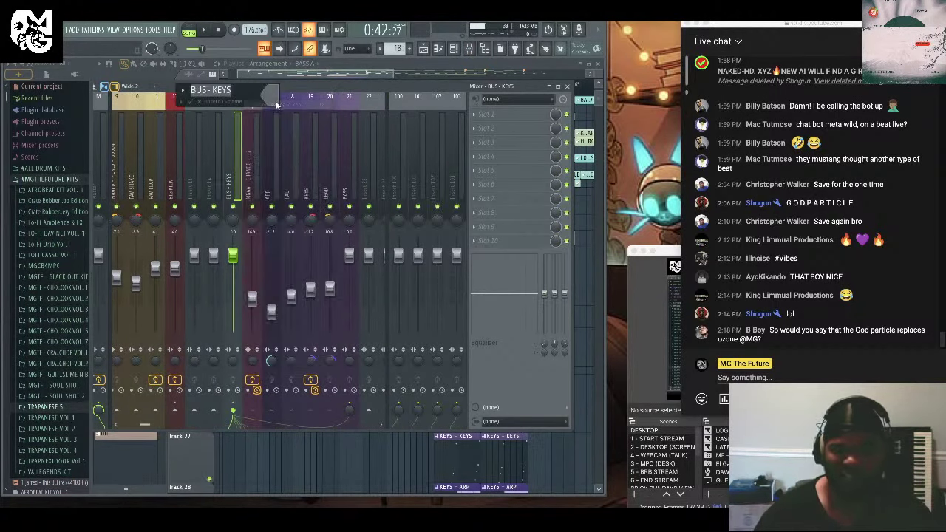
click(278, 97)
click(360, 194)
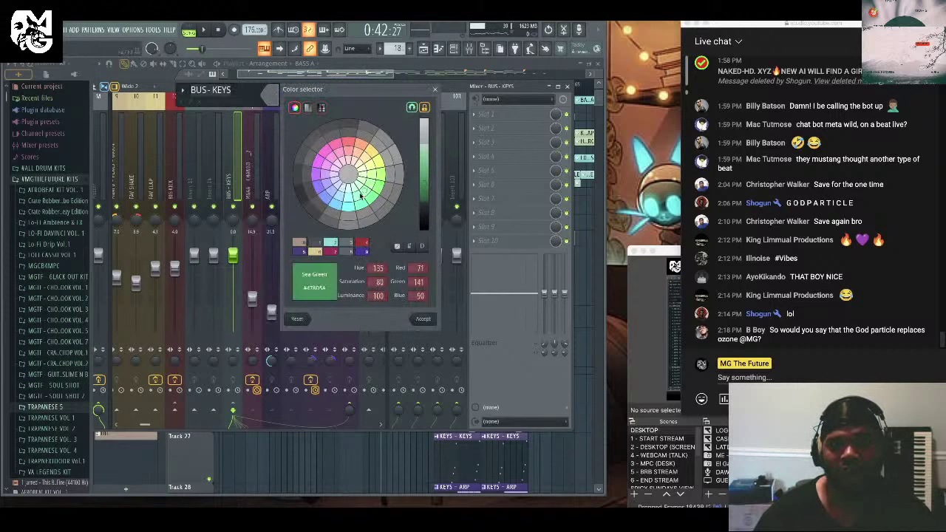
click(426, 318)
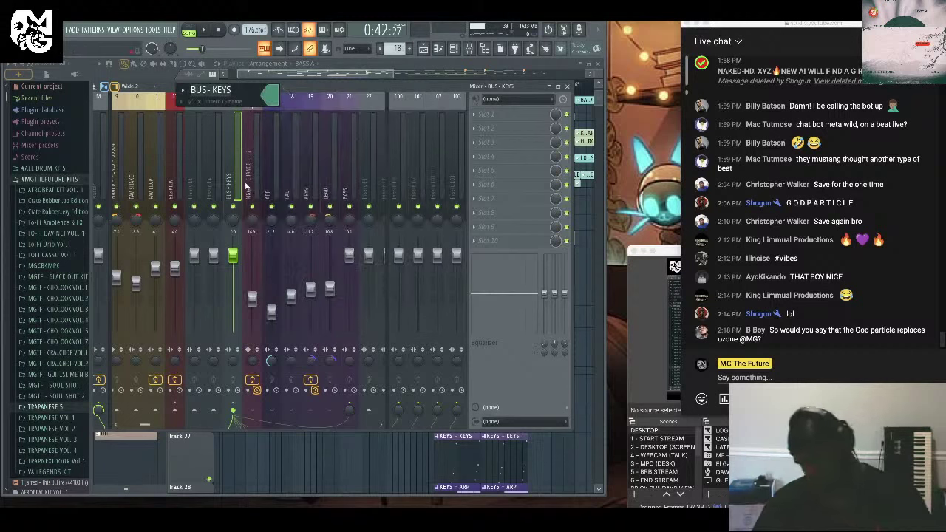
key(Return)
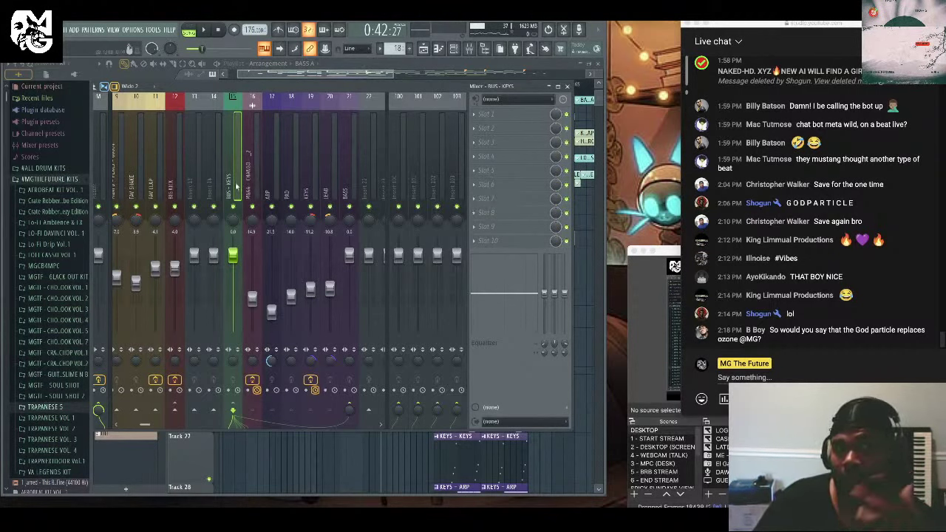
Load Fruity Love Philter into slot 5 of BUS - KEYS with the Simple triangle lowpass LFO preset.
click(479, 174)
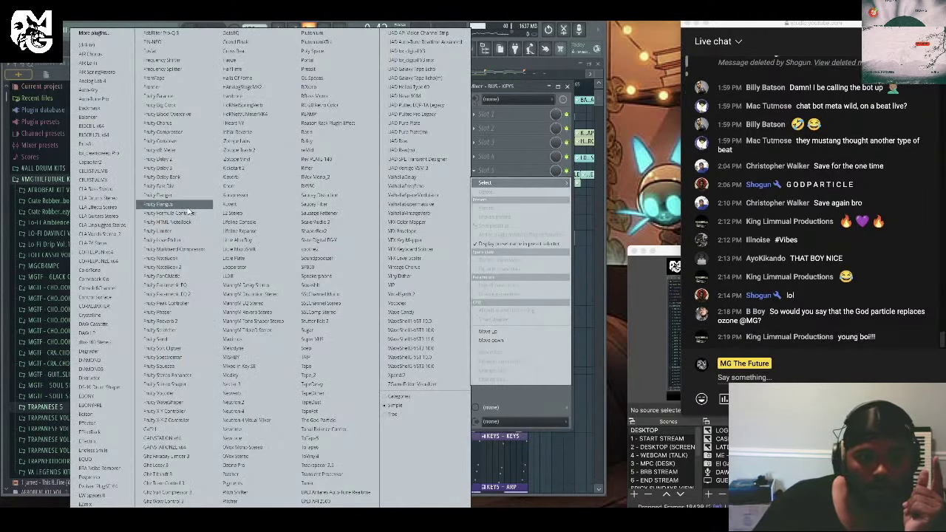
click(192, 241)
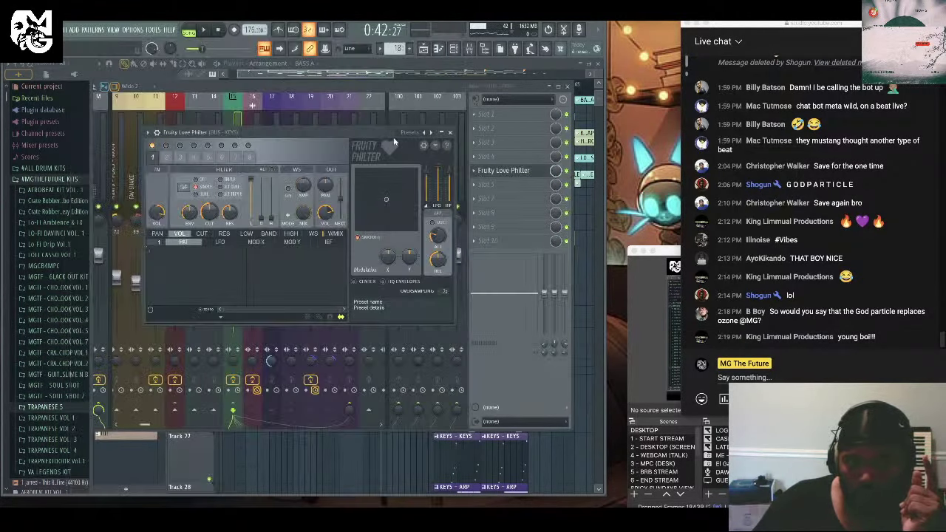
click(429, 134)
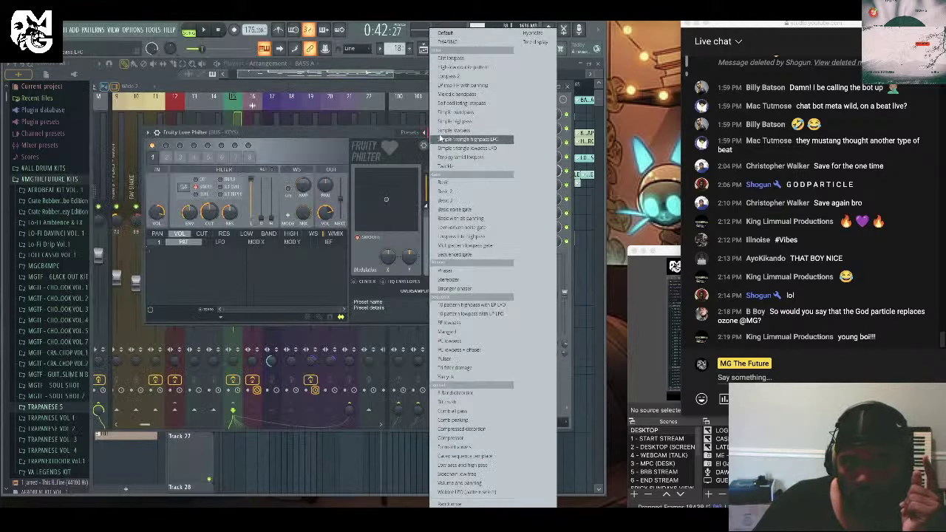
click(454, 148)
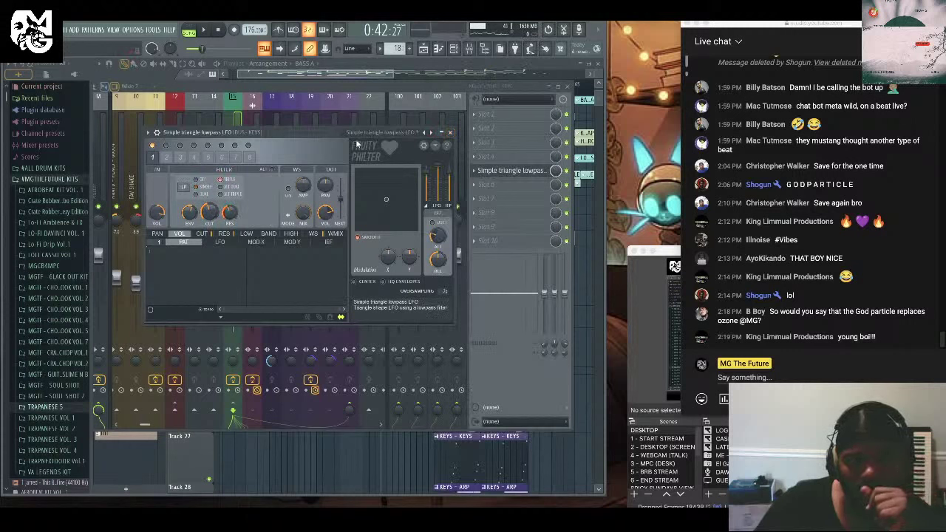
click(450, 133)
right_click(568, 175)
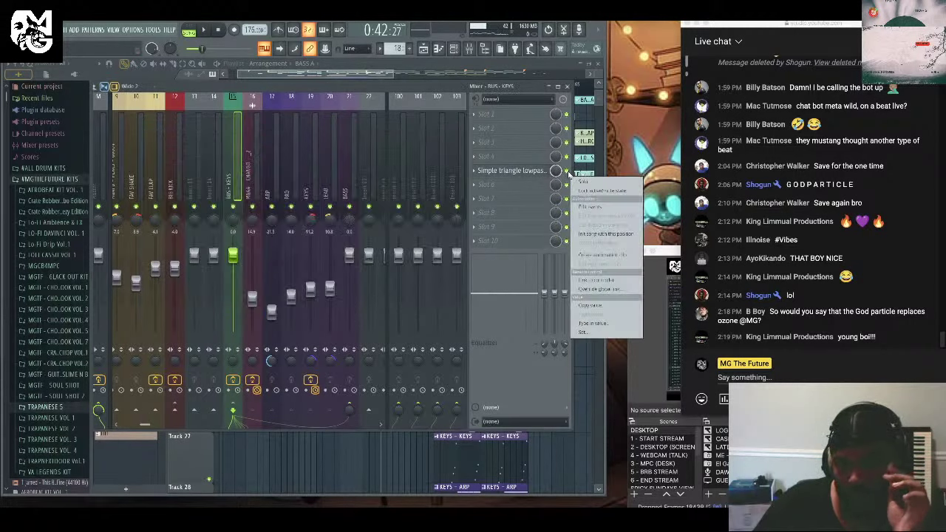
click(608, 280)
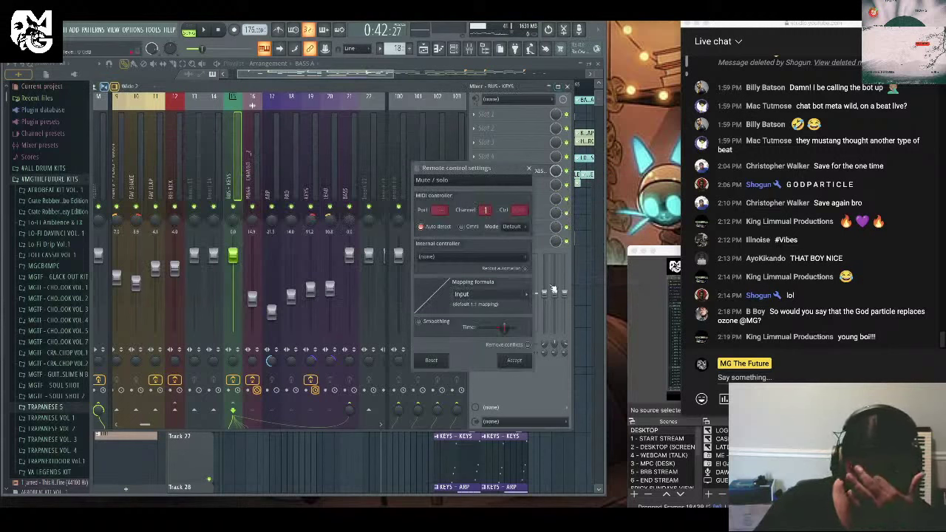
click(528, 167)
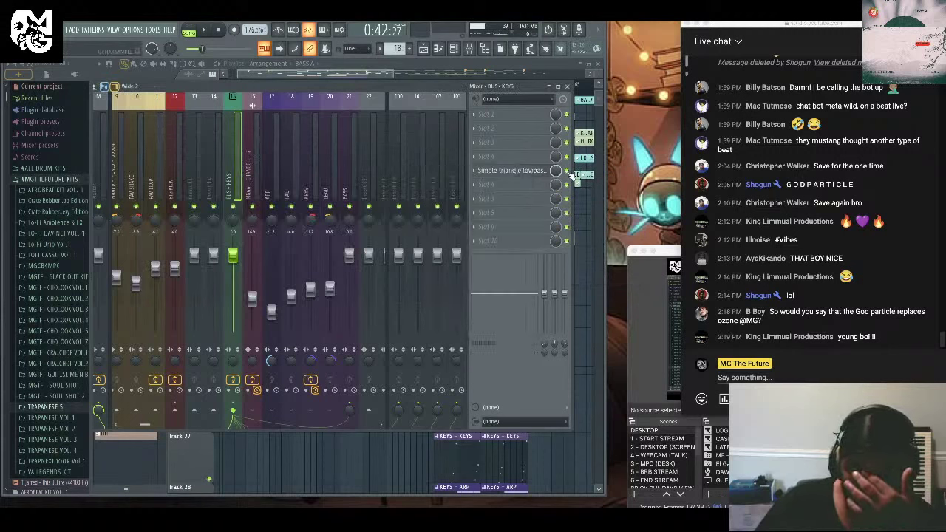
Create an automation clip for the lowpass effect's mute switch and move it to Track 20 in the playlist.
right_click(570, 175)
click(606, 255)
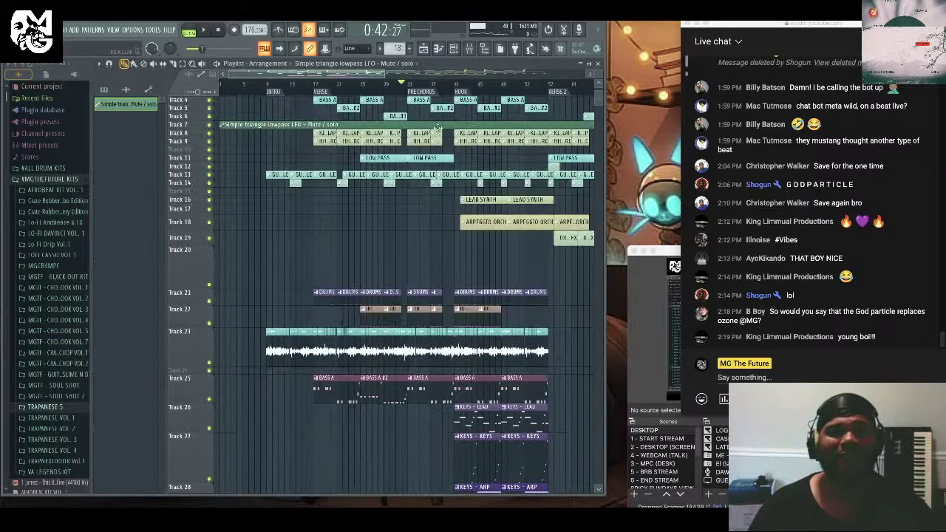
drag(279, 126, 261, 276)
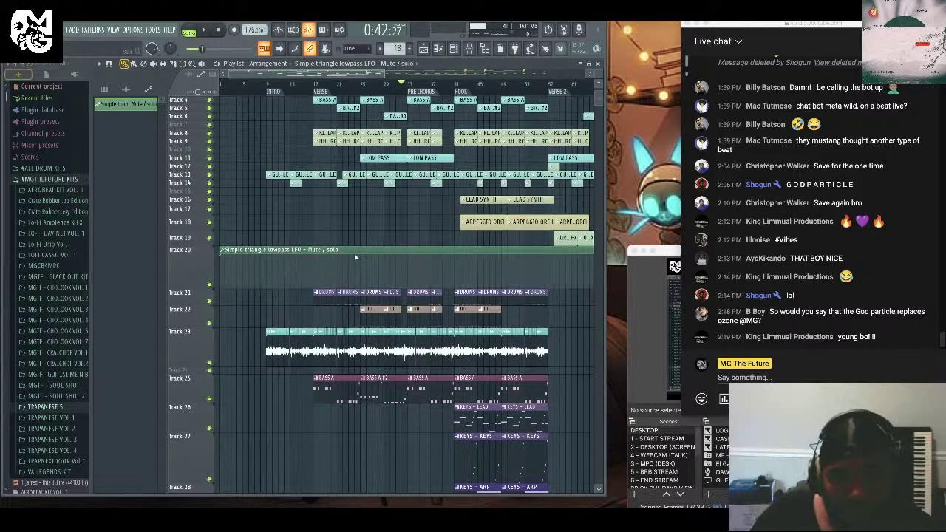
Shape the mute automation to stay at maximum from bar 25 to the start of the HOOK and at minimum everywhere else.
drag(355, 273, 362, 289)
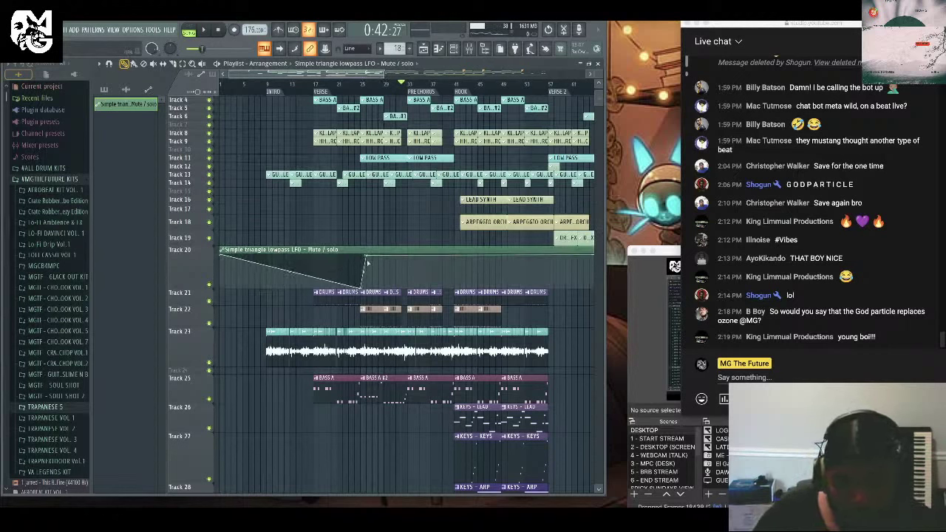
click(367, 259)
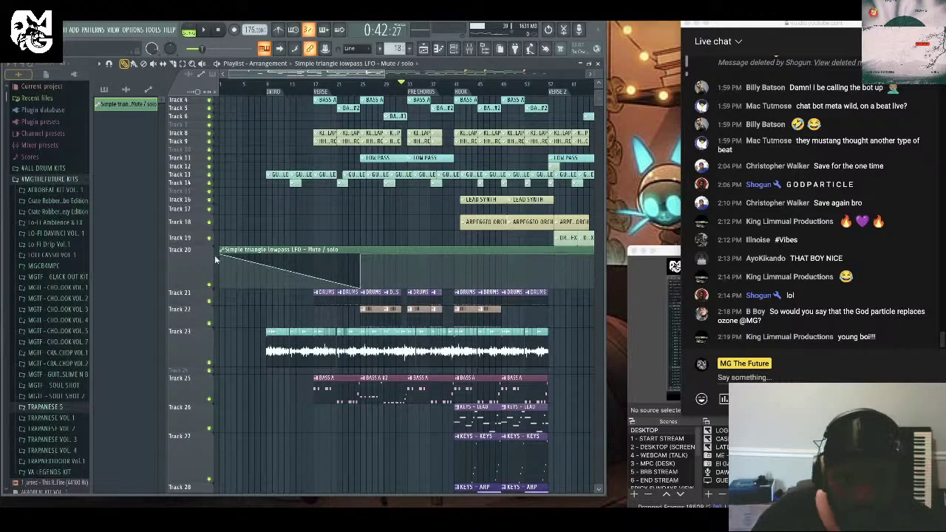
drag(214, 255, 474, 289)
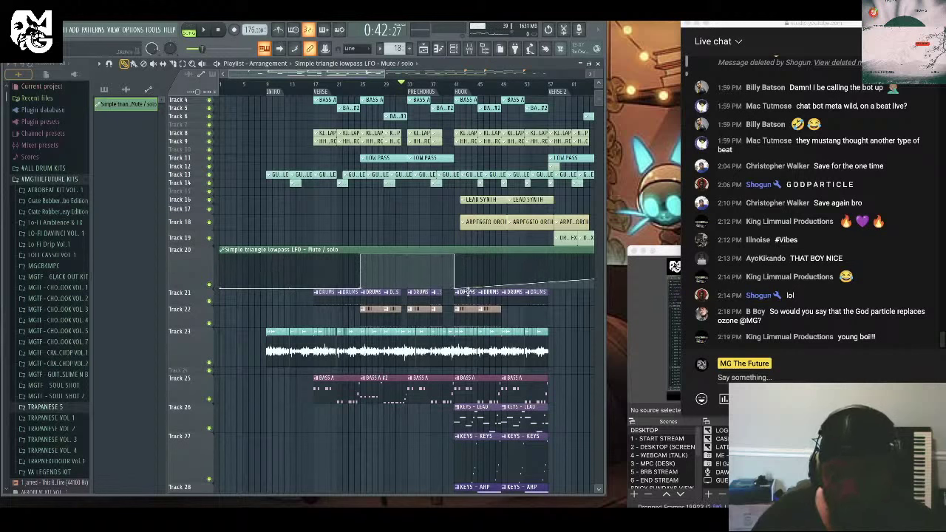
drag(345, 76, 526, 76)
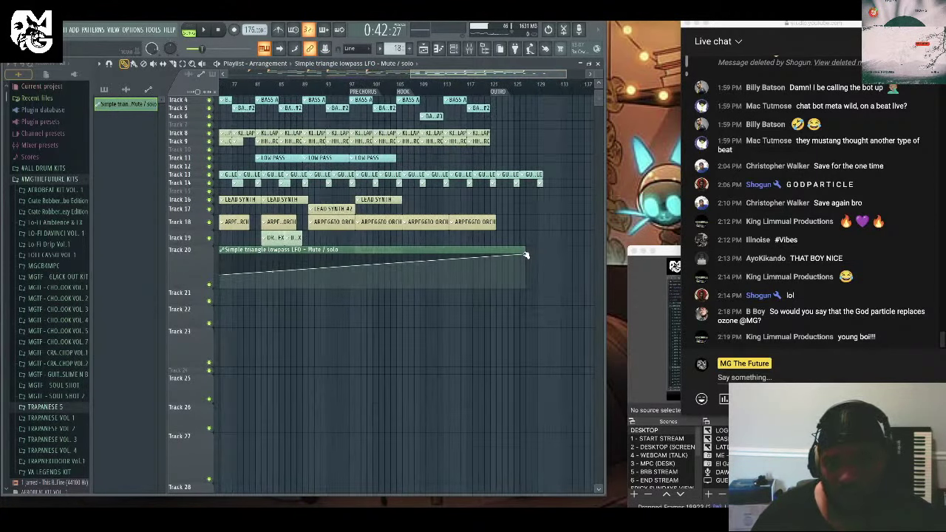
drag(525, 255, 532, 291)
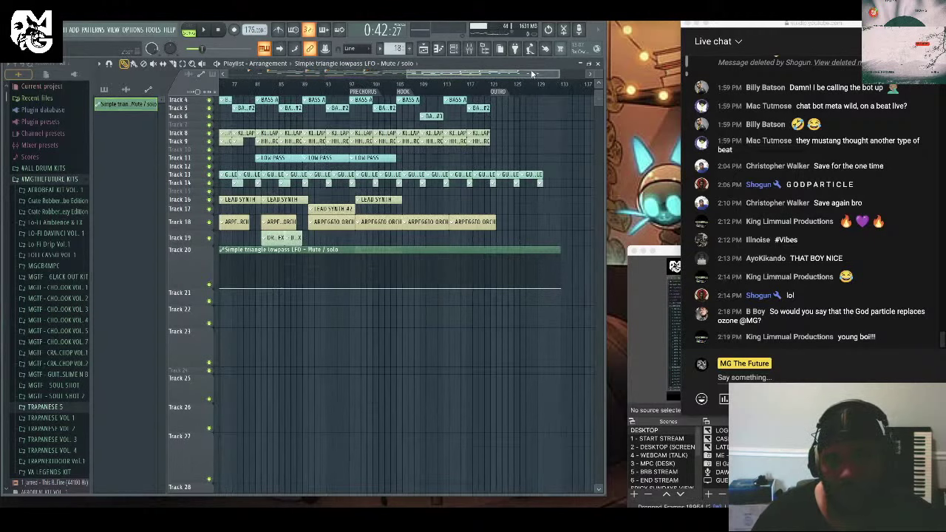
Play the arrangement from the VERSE through the HOOK, enlarging Tracks 11 and 6 to compare their clips.
drag(531, 73, 354, 75)
click(331, 86)
key(space)
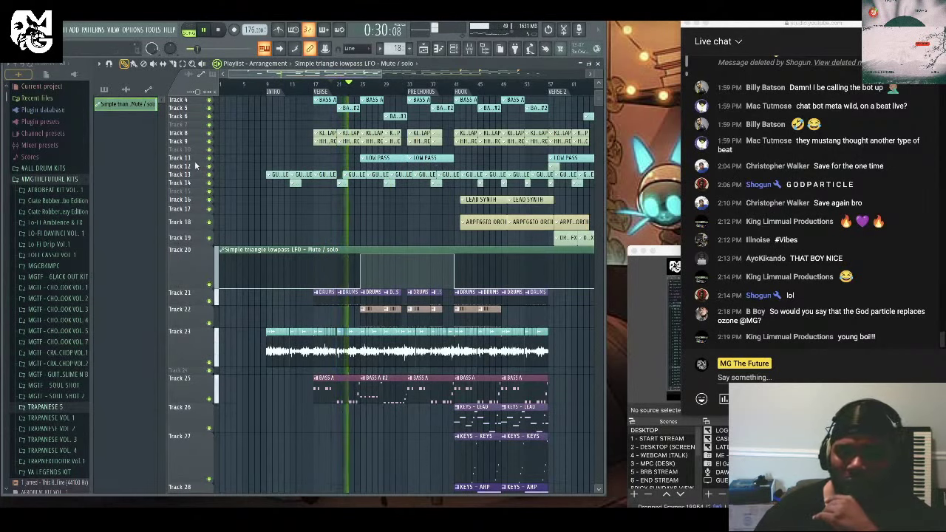
drag(196, 166, 196, 209)
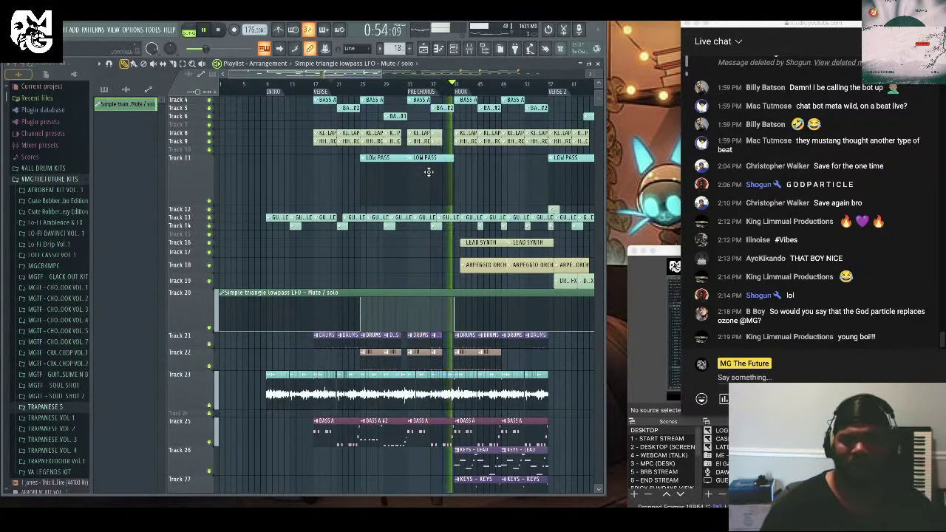
drag(351, 74, 382, 72)
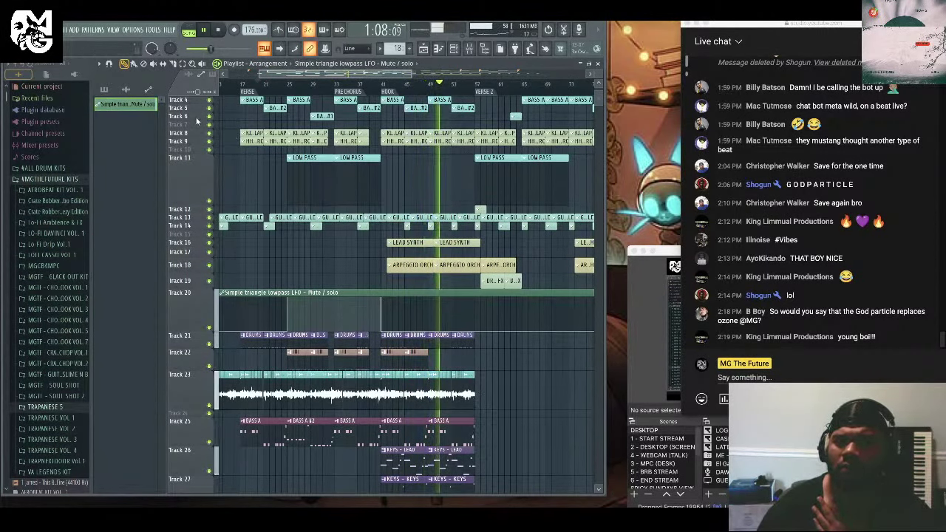
drag(197, 118, 196, 127)
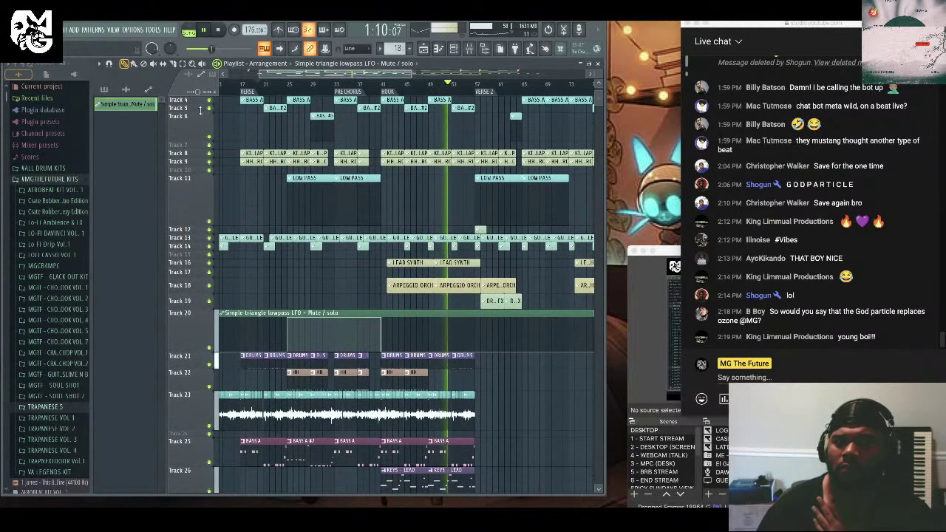
Place a BASS A #2 clip on Track 25 at VERSE 2 and trim its start so only the final bar remains.
scroll(532, 416, down, 1)
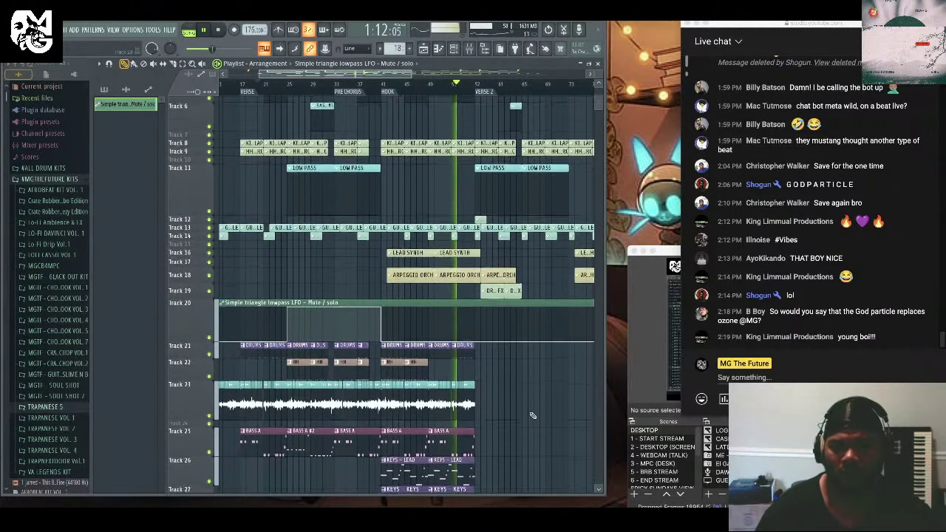
scroll(532, 415, down, 1)
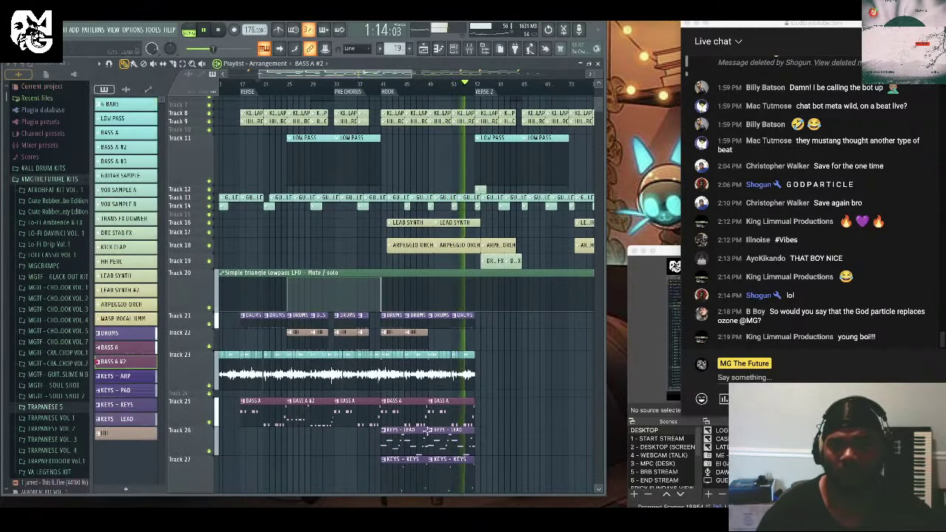
scroll(426, 430, up, 3)
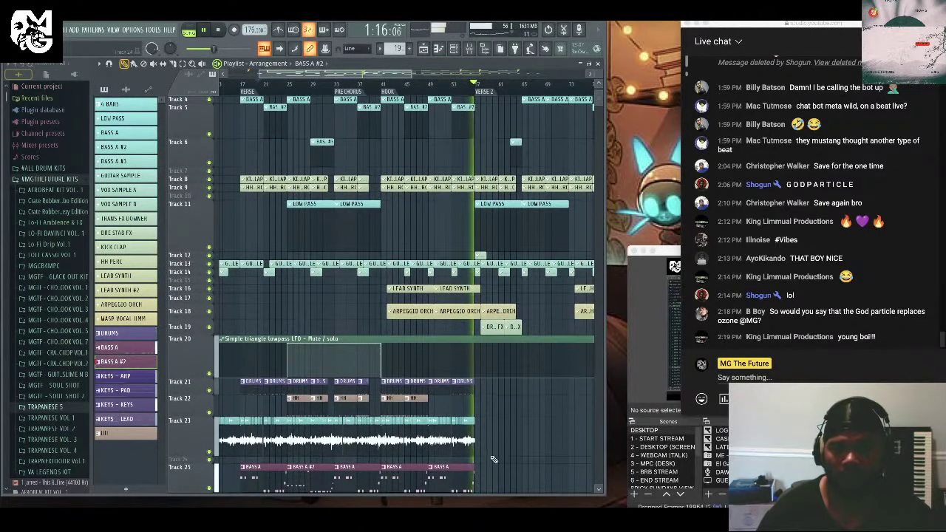
scroll(494, 459, down, 1)
click(476, 456)
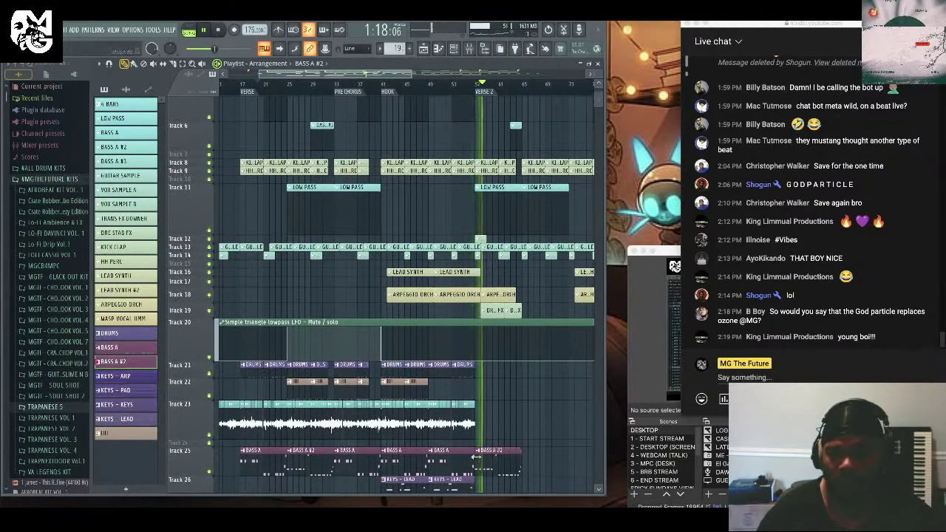
drag(477, 456, 517, 456)
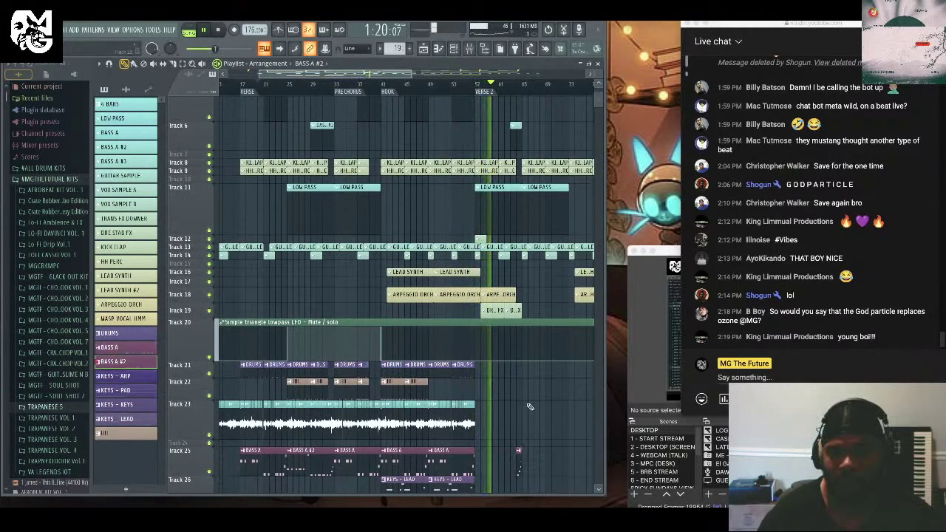
Stop playback and fill the first eight bars of VERSE 2 with DRUMS clips on Track 21 and HH clips on Track 22.
scroll(529, 406, up, 1)
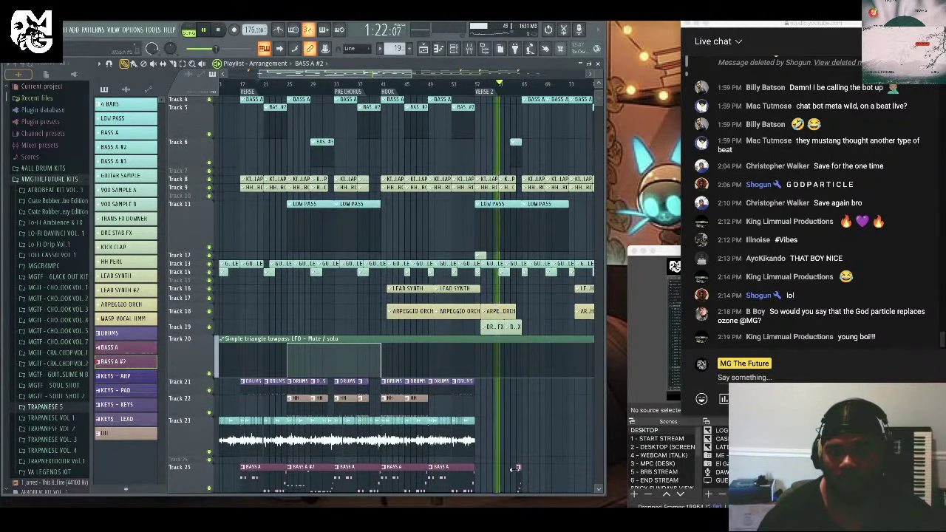
scroll(509, 425, down, 1)
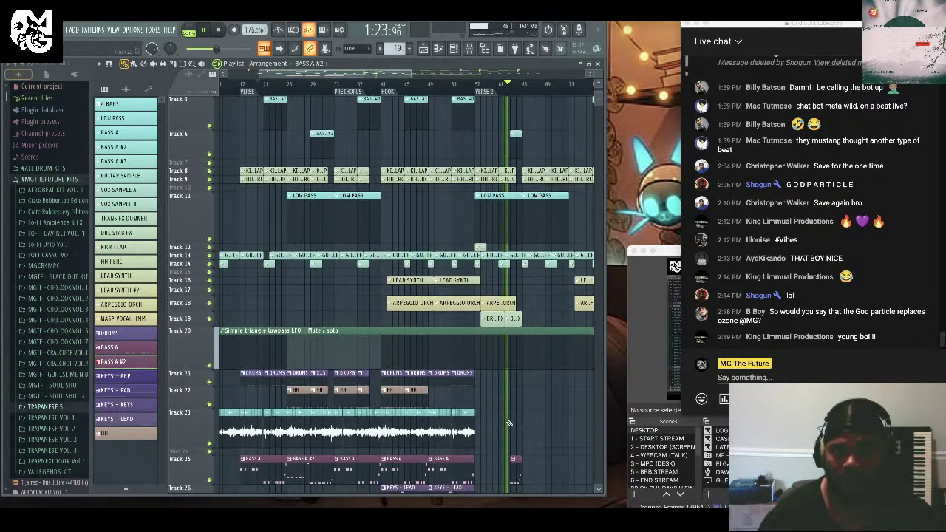
key(space)
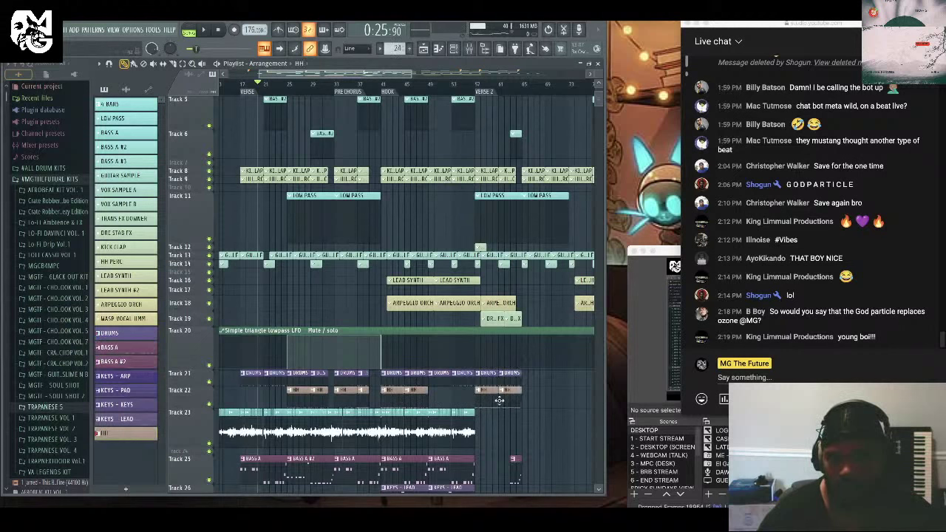
scroll(498, 394, down, 5)
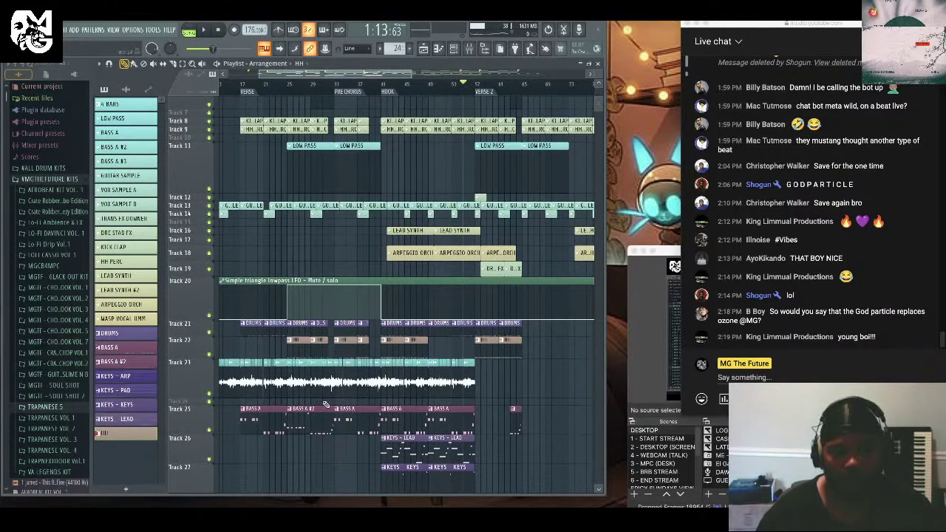
click(304, 410)
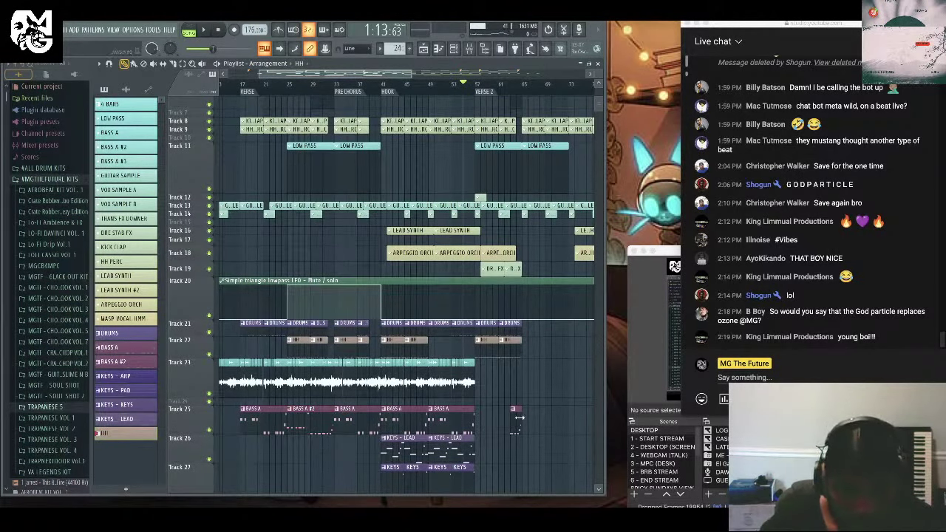
Copy the first 16 bars of VERSE audio on Track 23 to VERSE 2 and remove the copied bass clips from Track 25.
drag(333, 463, 246, 374)
drag(249, 420, 487, 429)
click(525, 453)
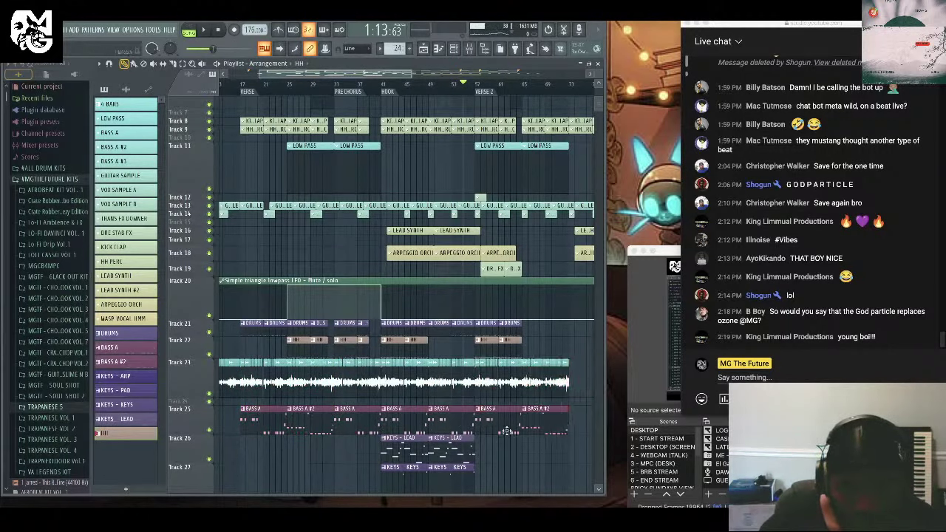
right_click(495, 422)
drag(552, 423, 505, 423)
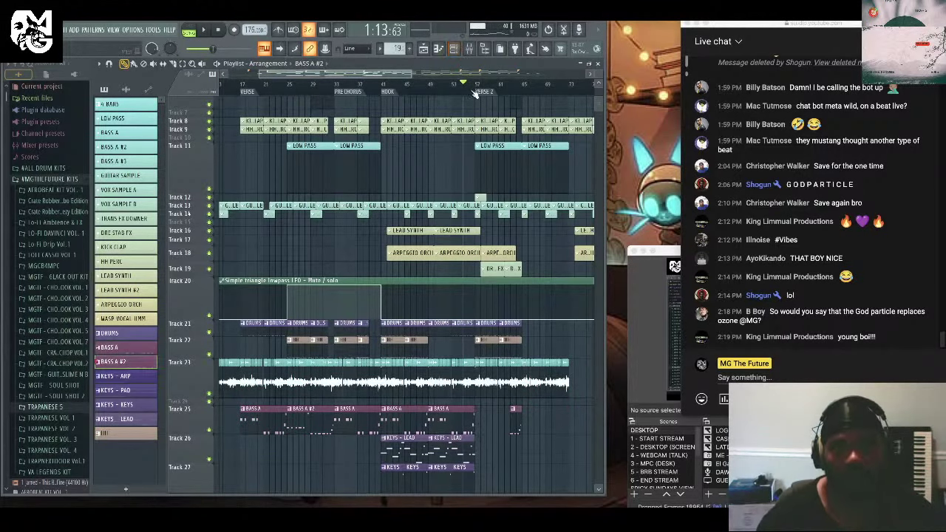
Play into VERSE 2, then place a KEYS - KEYS clip on Track 27 and a KEYS - ARP clip on Track 28 at its start.
key(space)
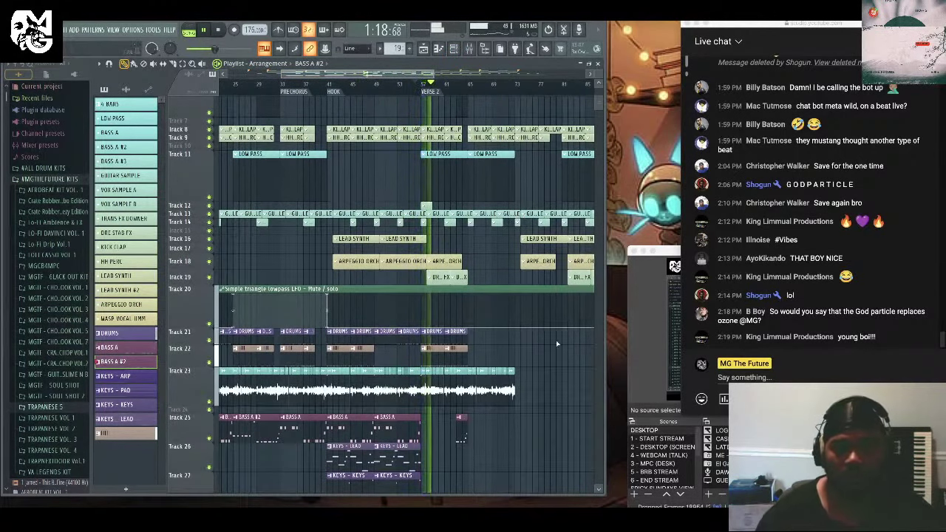
scroll(555, 340, down, 4)
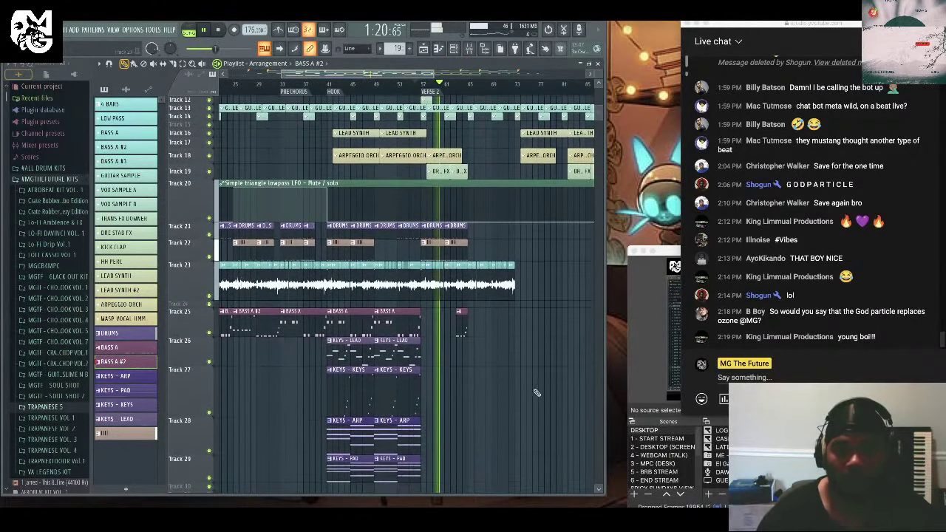
key(space)
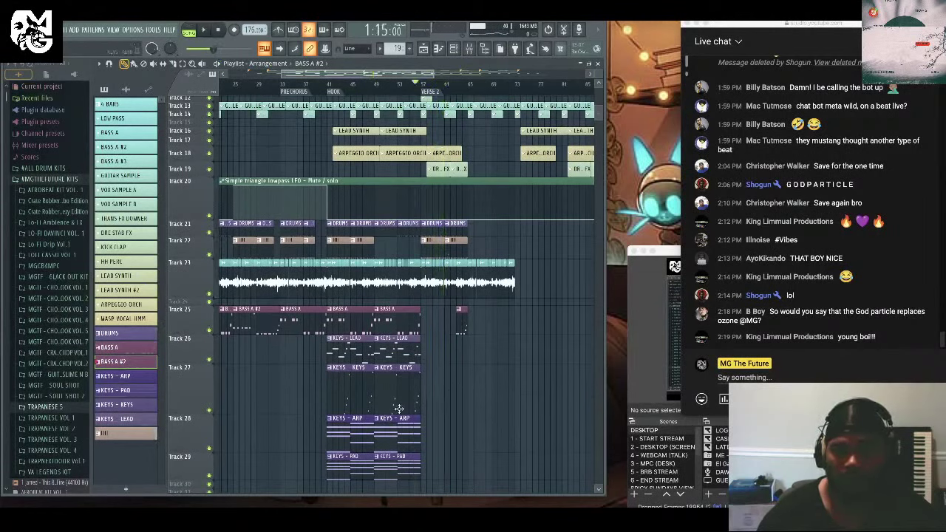
click(425, 393)
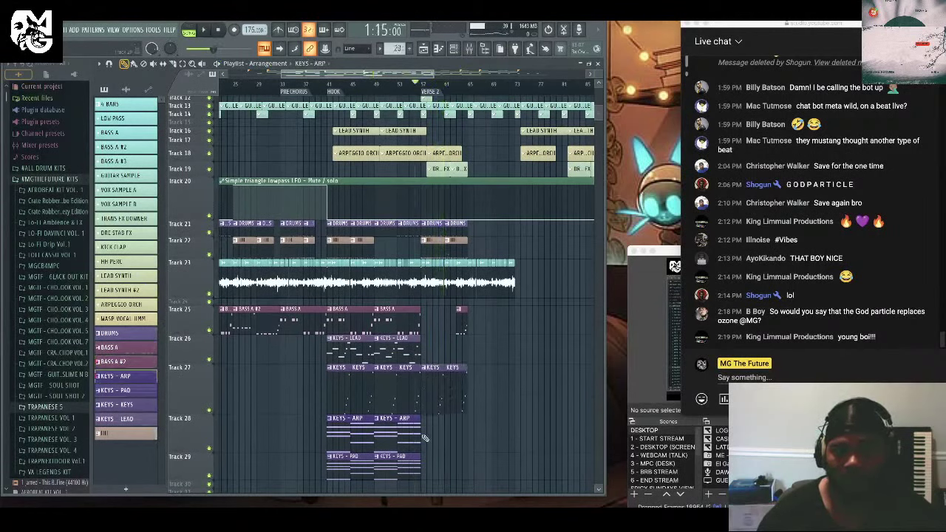
click(425, 437)
Play VERSE 2, copy its DRUMS and HH clips to bar 65, and shorten the originals' ends by one bar.
key(space)
scroll(528, 394, up, 1)
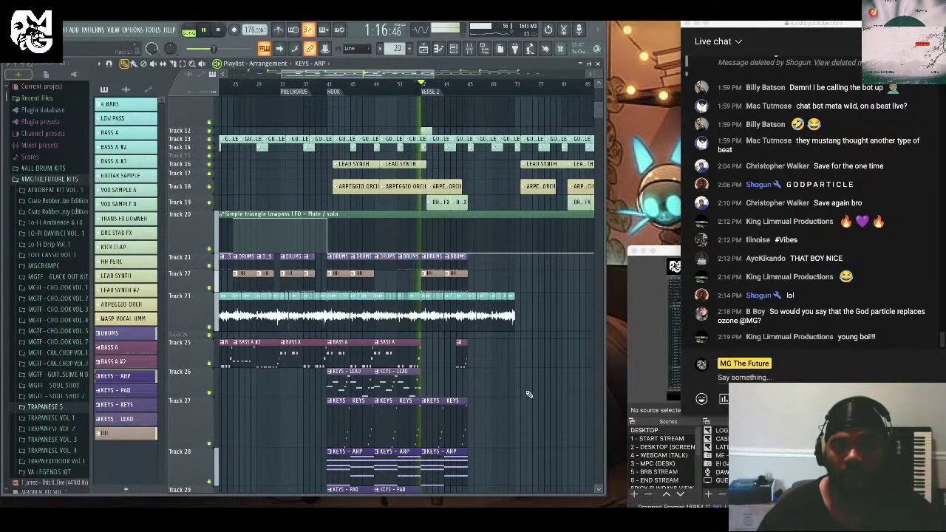
scroll(528, 393, up, 2)
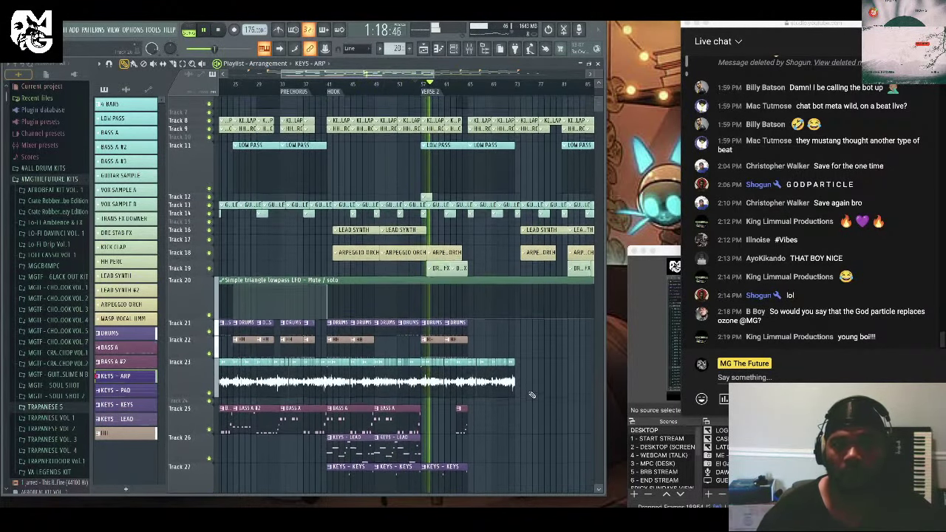
scroll(554, 429, up, 2)
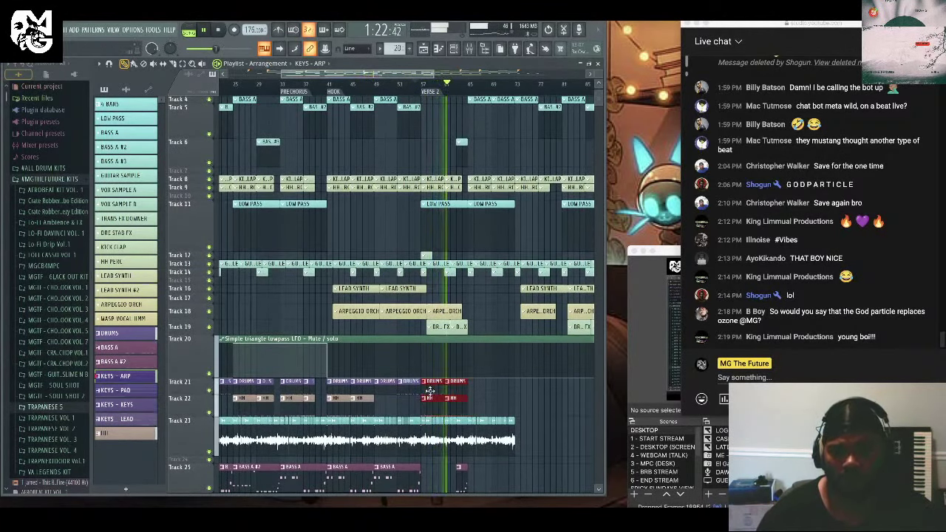
drag(430, 390, 488, 387)
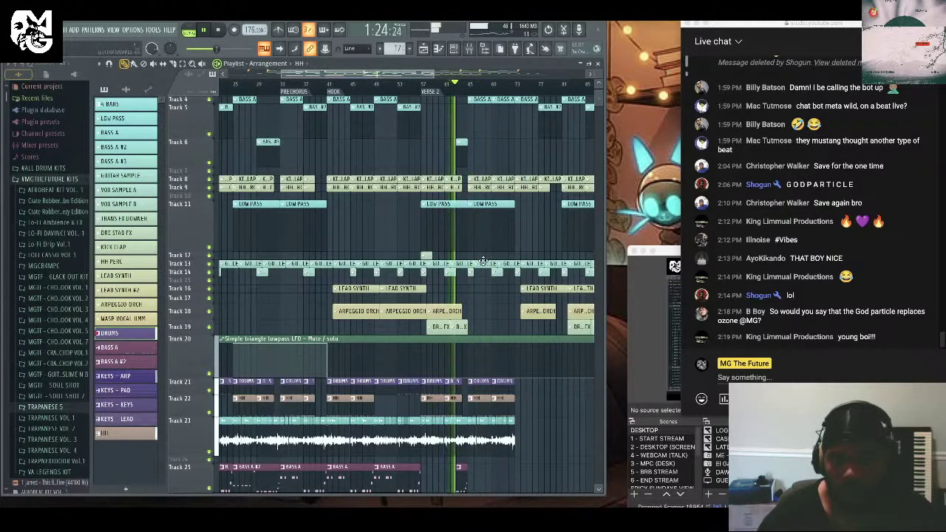
Place a BASS A clip on Track 25 at bar 65 of VERSE 2.
scroll(519, 271, down, 4)
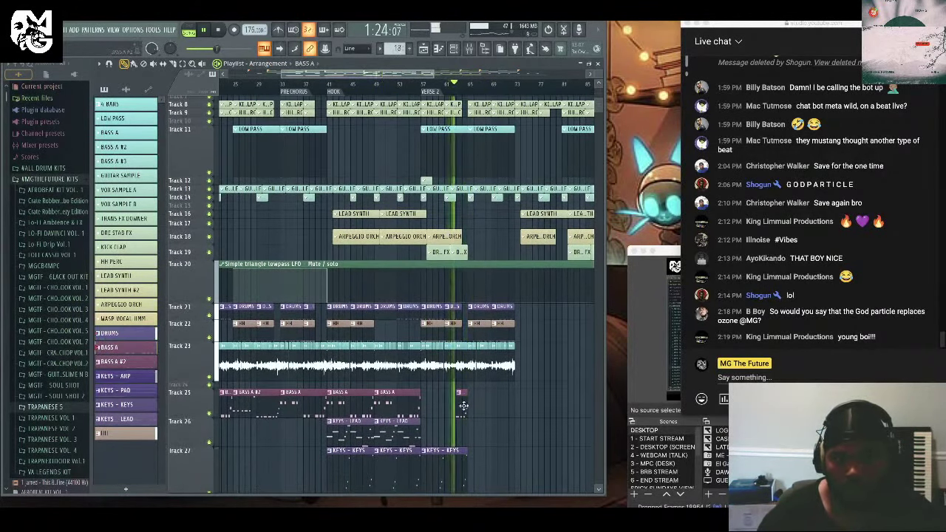
click(473, 407)
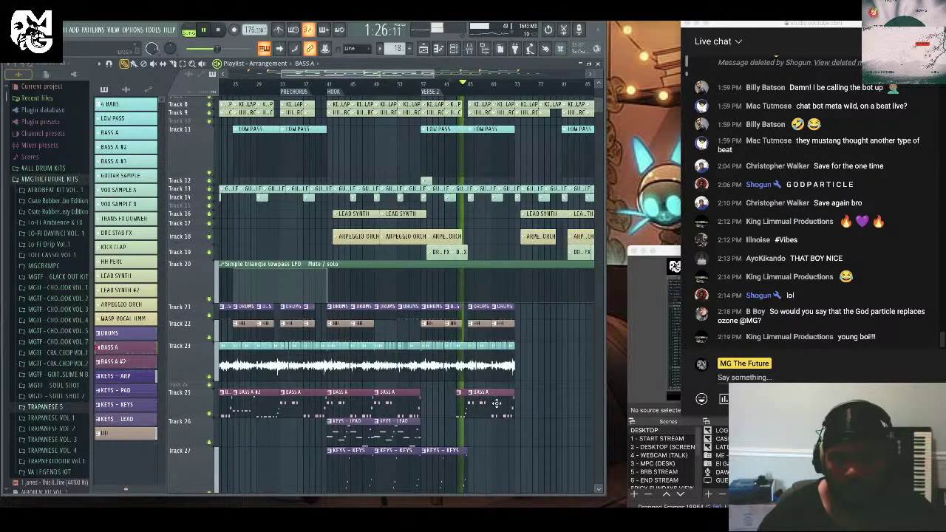
scroll(517, 407, up, 3)
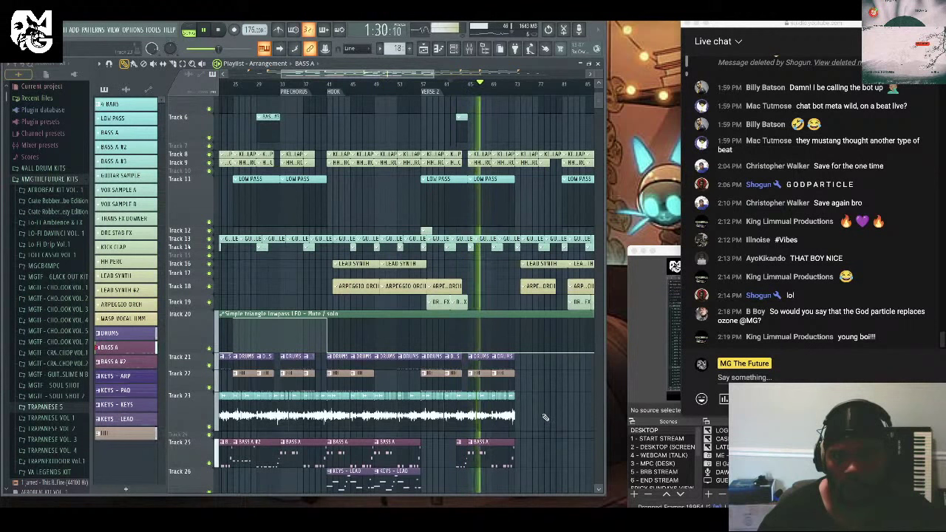
Stop playback and raise the Track 20 mute automation to maximum from VERSE 2 to bar 73, returning it to minimum after that.
key(space)
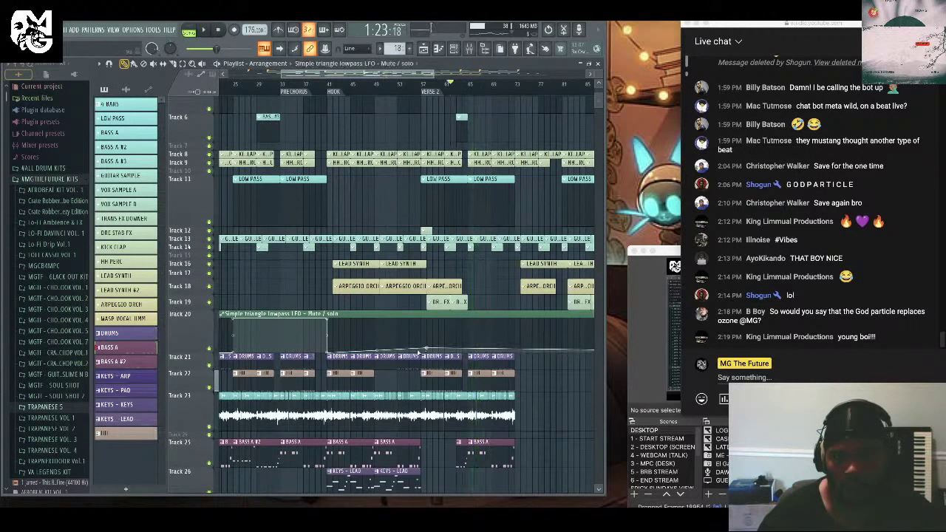
drag(427, 348, 427, 319)
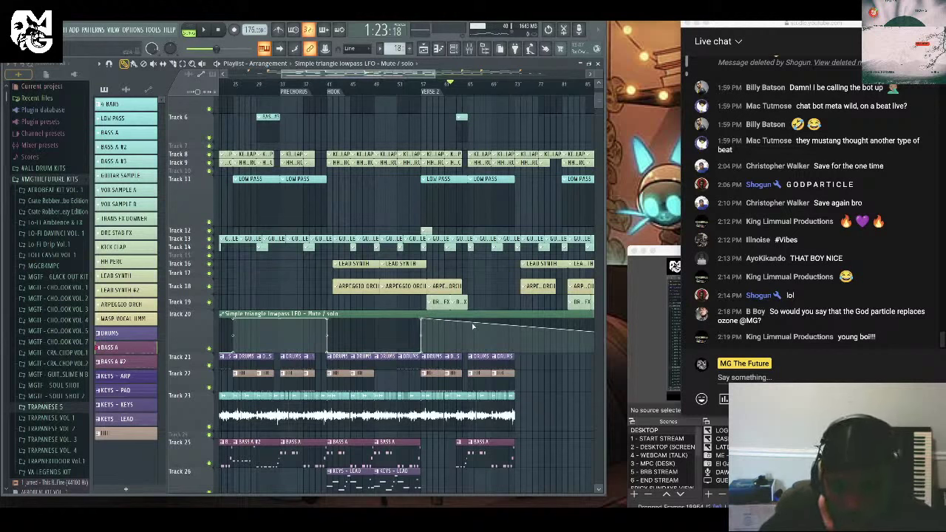
drag(475, 325, 515, 360)
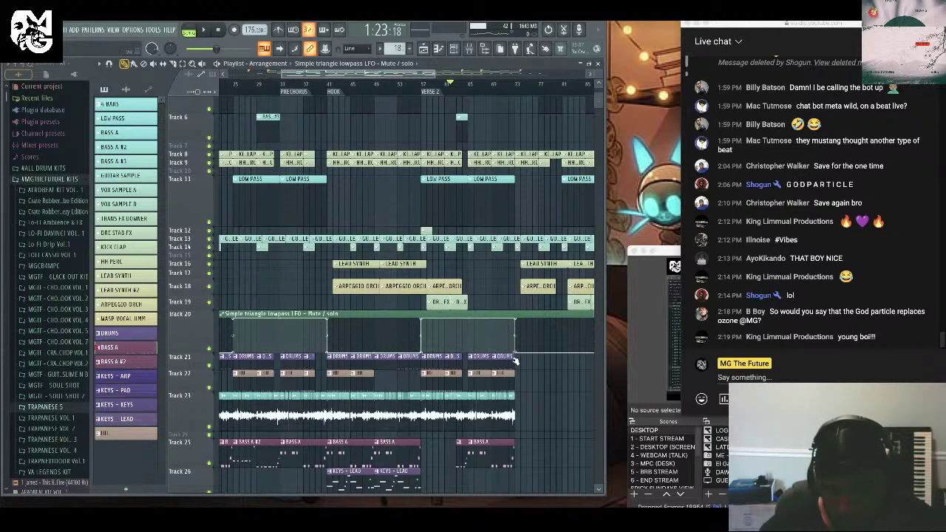
Play from the end of the HOOK through VERSE 2, checking the new clips against the original patterns on the upper tracks.
click(415, 90)
key(space)
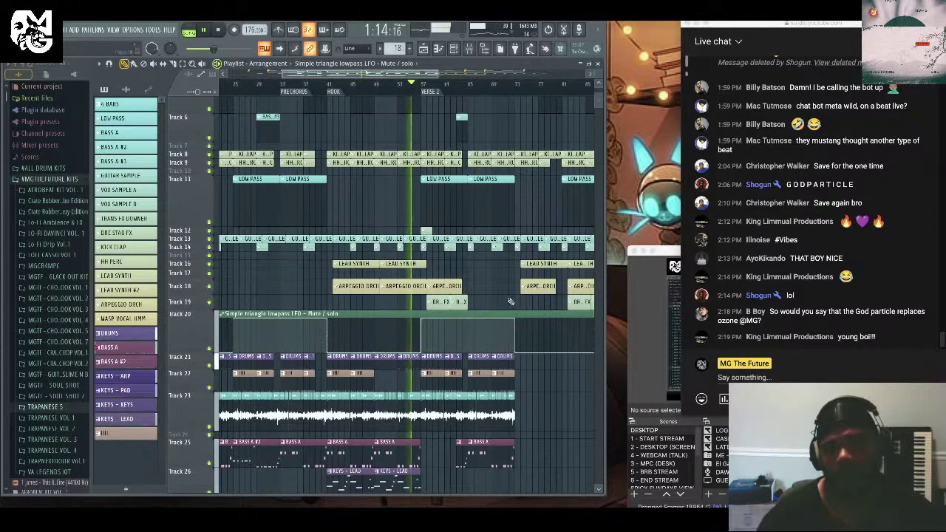
scroll(539, 371, down, 2)
scroll(539, 371, down, 3)
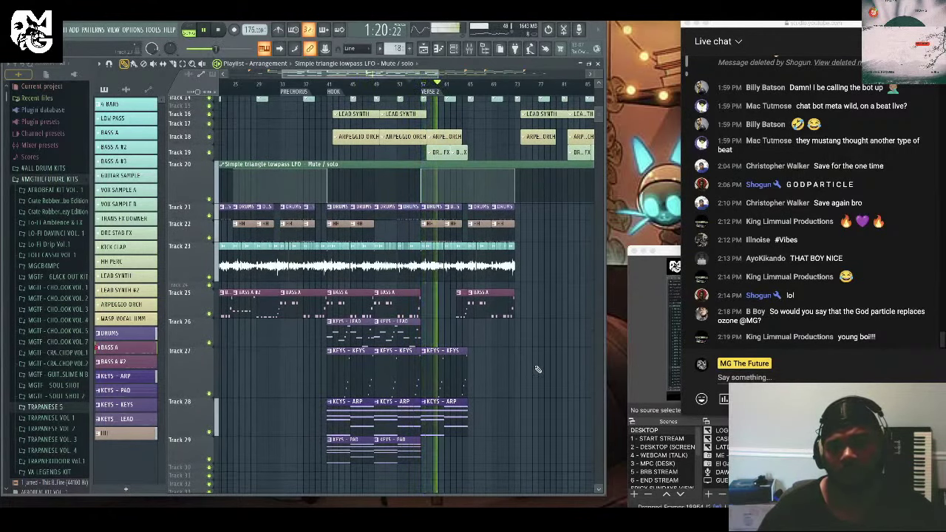
scroll(539, 369, up, 1)
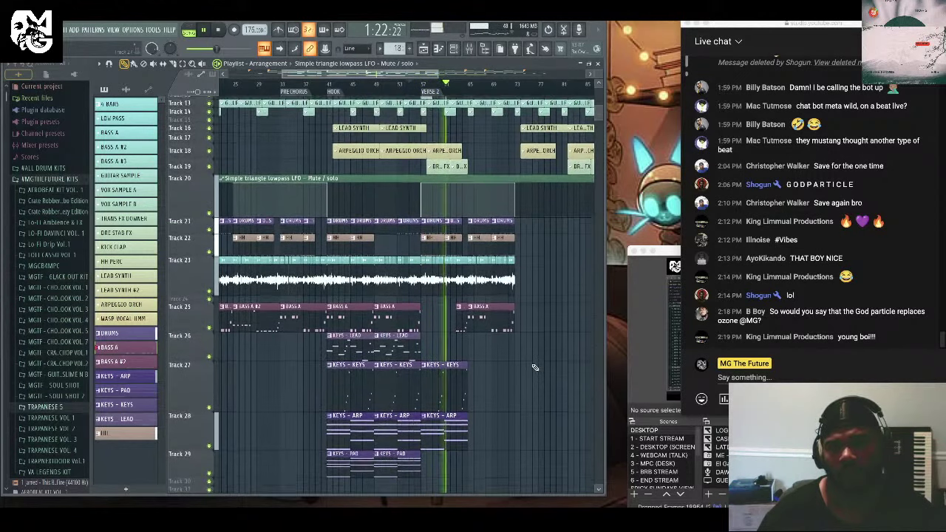
scroll(535, 367, up, 1)
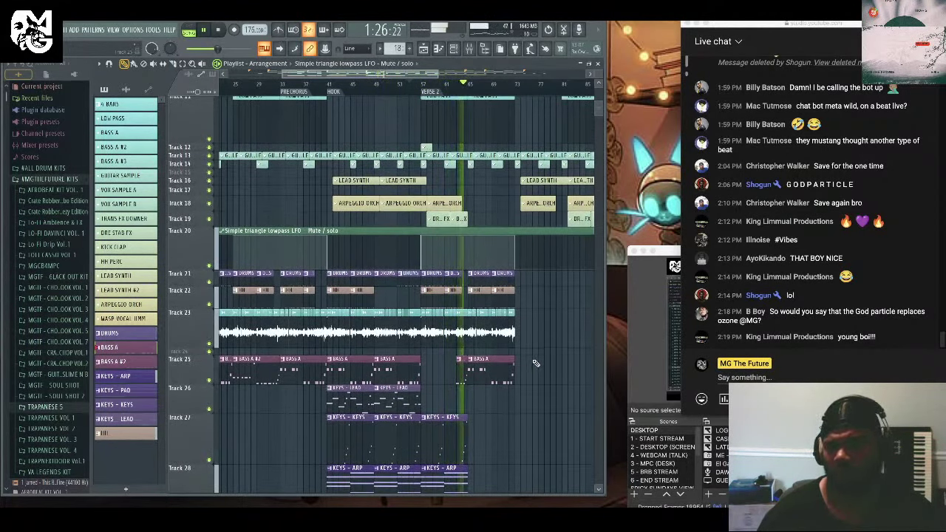
scroll(533, 365, up, 2)
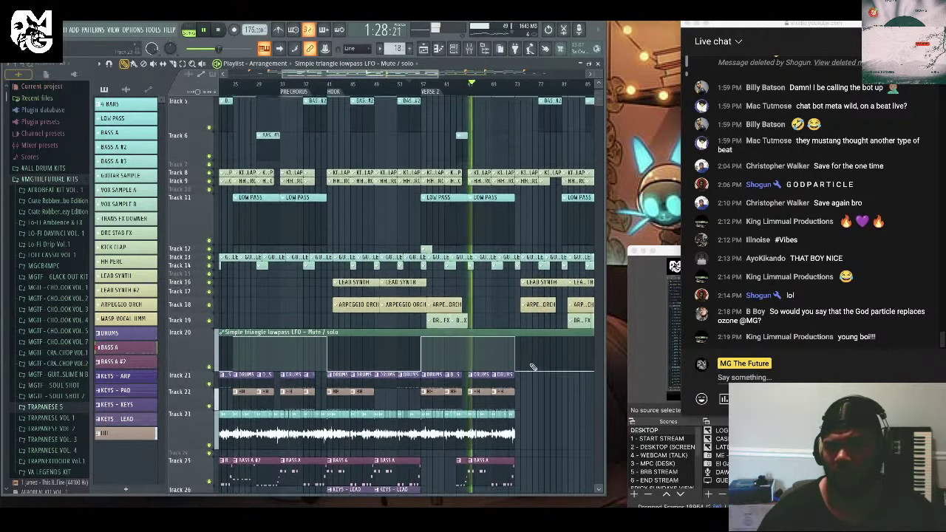
scroll(532, 366, up, 1)
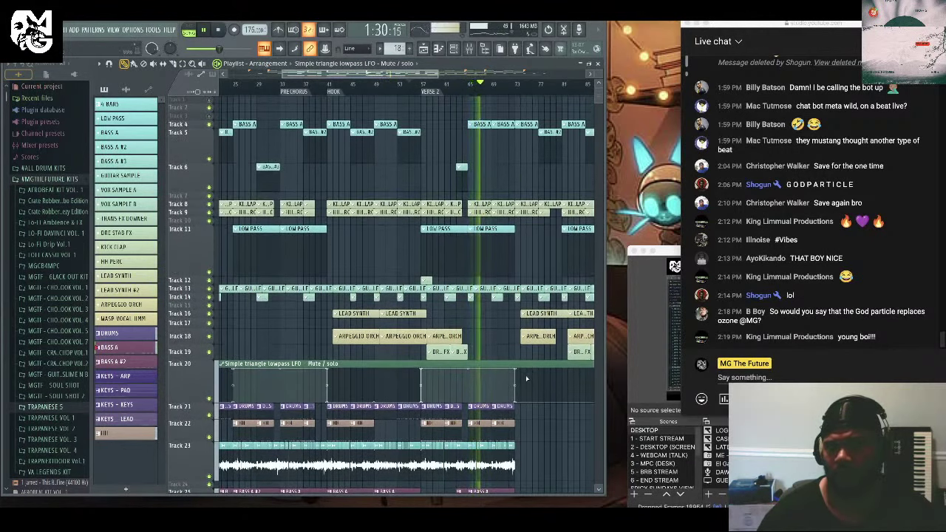
scroll(523, 379, down, 1)
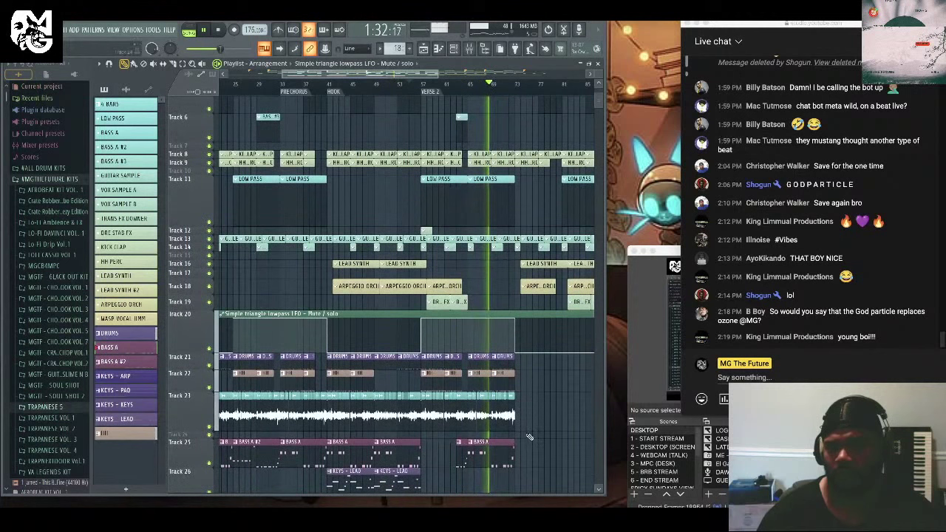
scroll(538, 435, up, 1)
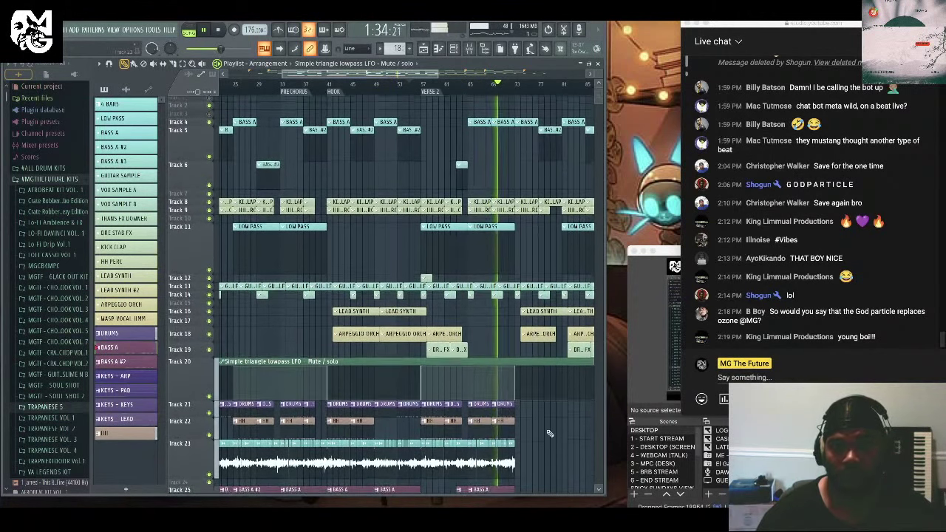
scroll(549, 433, down, 1)
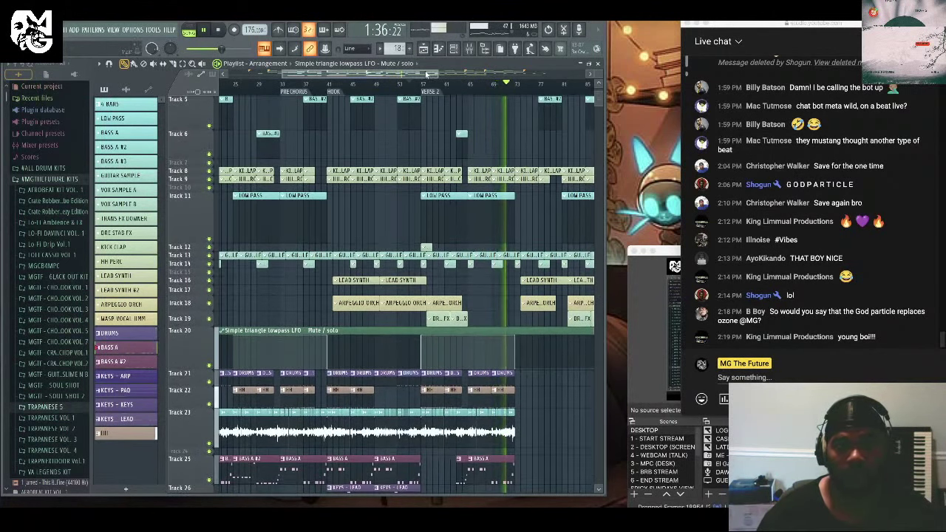
Stop playback and copy the DRUMS, HH, audio and BASS A clips of bars 65 to 72 to bar 73.
key(space)
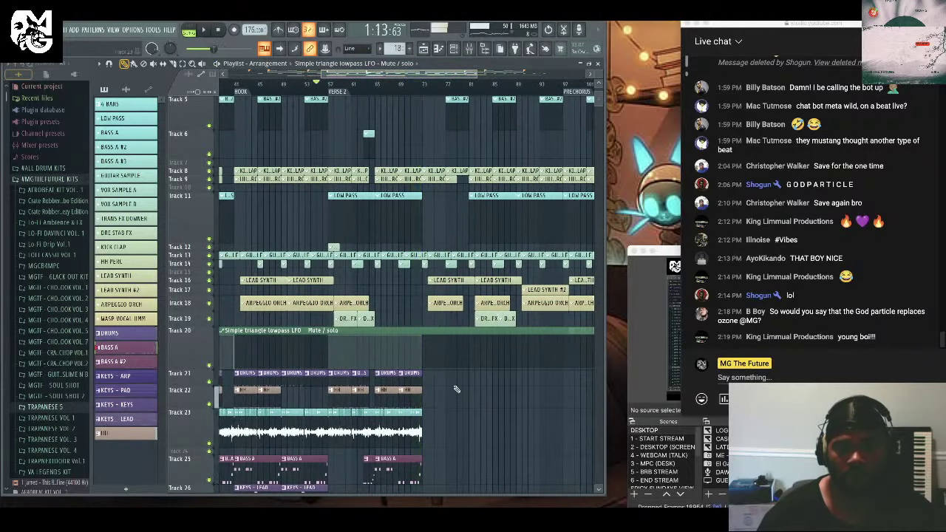
click(436, 392)
right_click(478, 390)
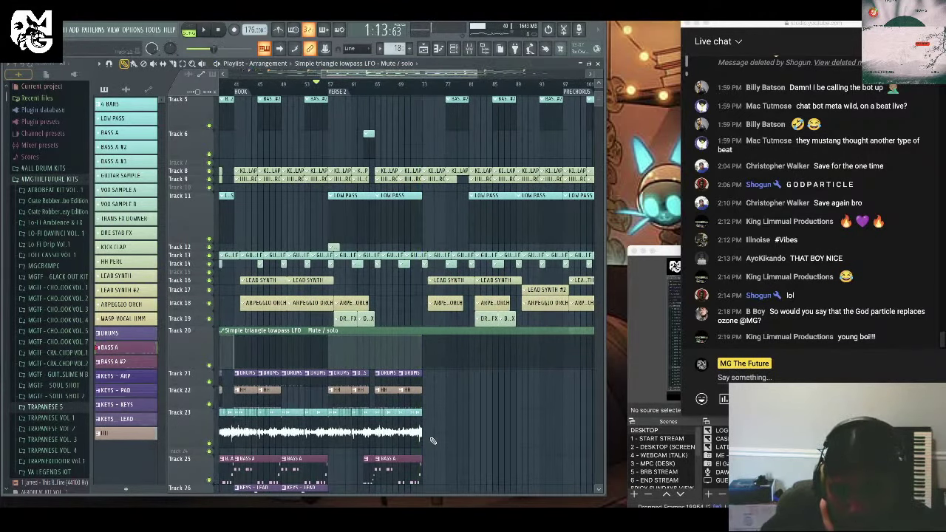
scroll(479, 389, down, 1)
drag(422, 484, 384, 375)
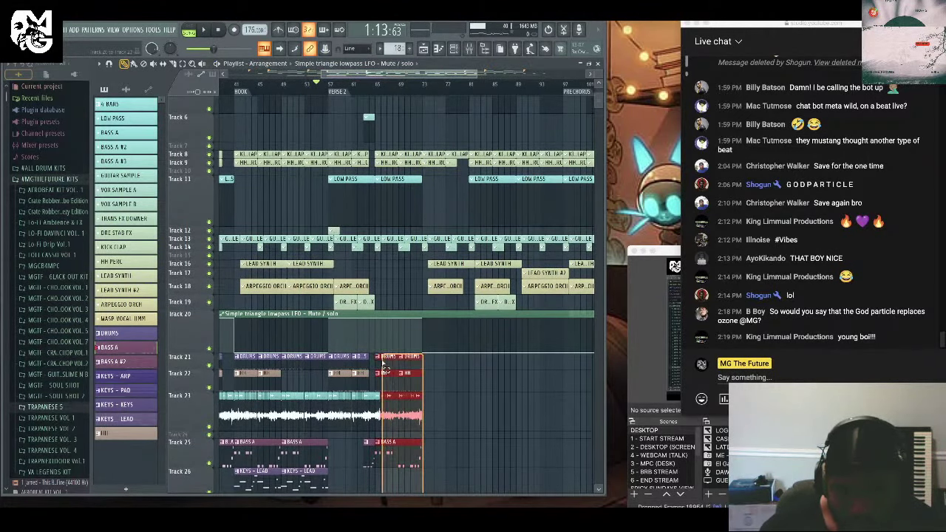
drag(380, 373, 377, 366)
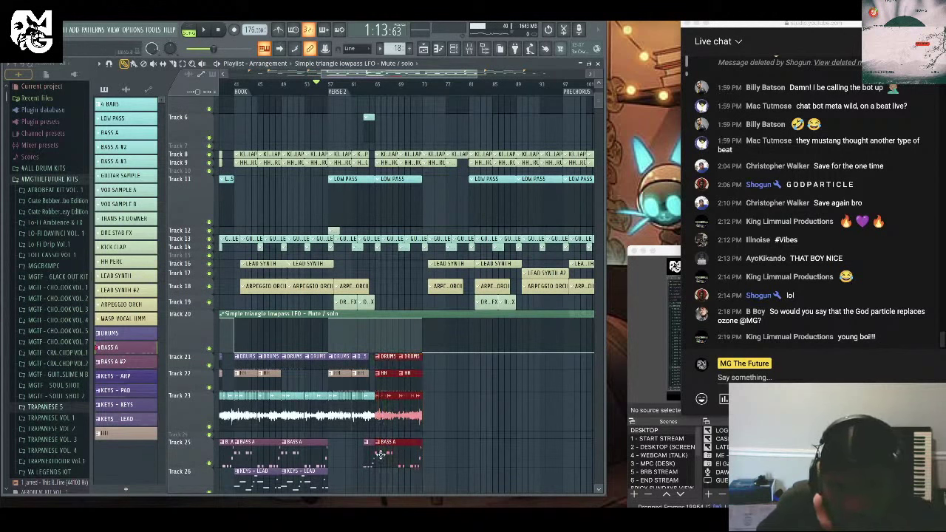
drag(379, 454, 430, 462)
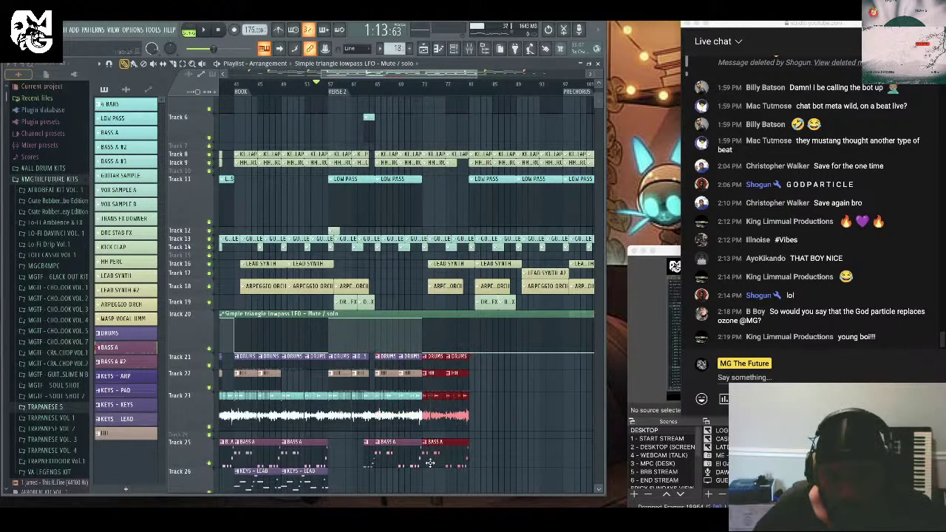
click(502, 426)
Play from just before bar 73 and shorten the last HH clip on Track 22 by two bars to match the Track 9 clip.
click(417, 91)
key(space)
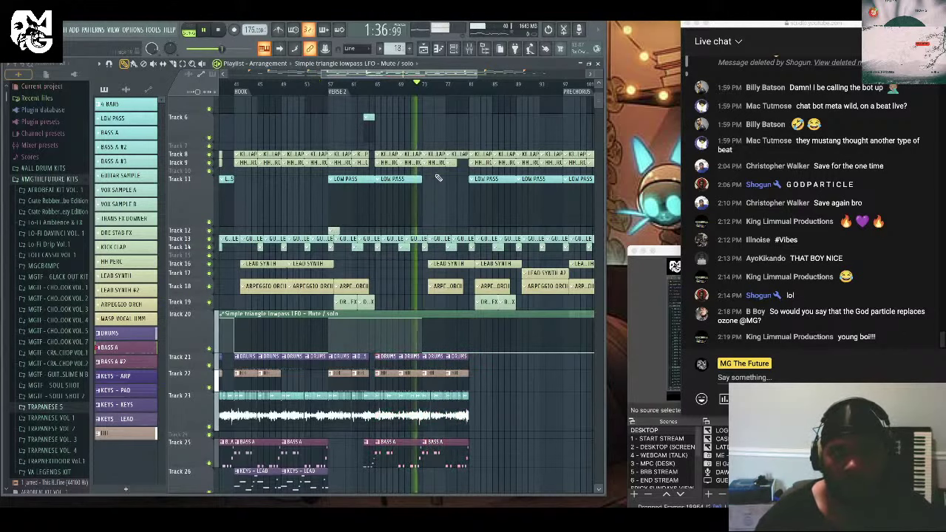
scroll(482, 416, up, 1)
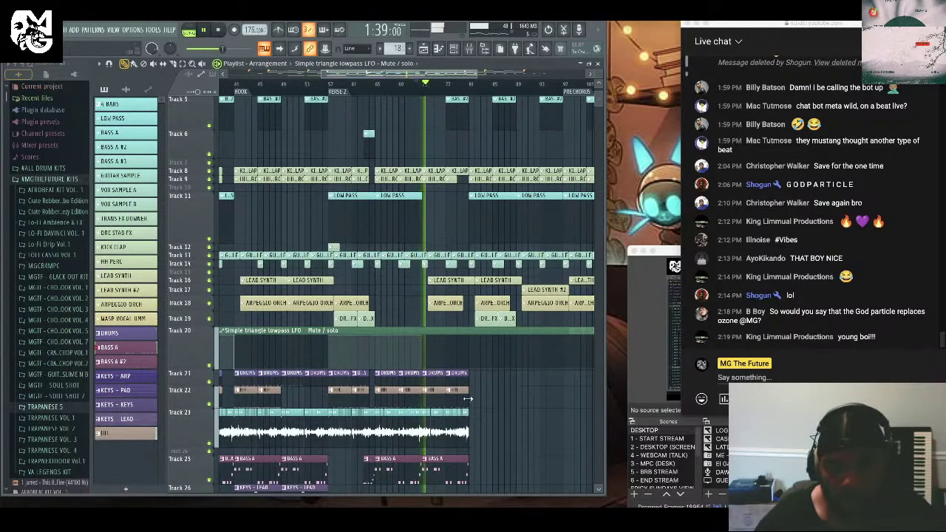
scroll(495, 402, up, 1)
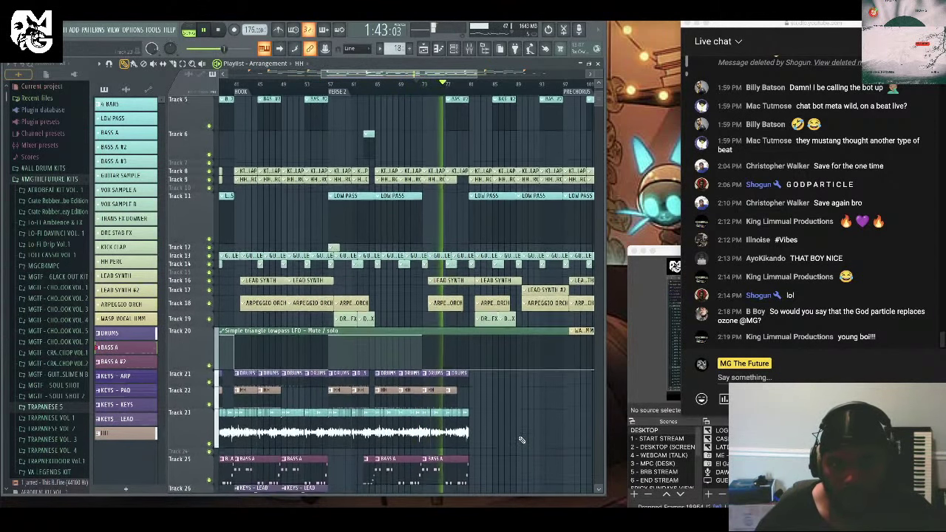
scroll(521, 437, down, 3)
scroll(521, 432, up, 3)
scroll(523, 441, up, 1)
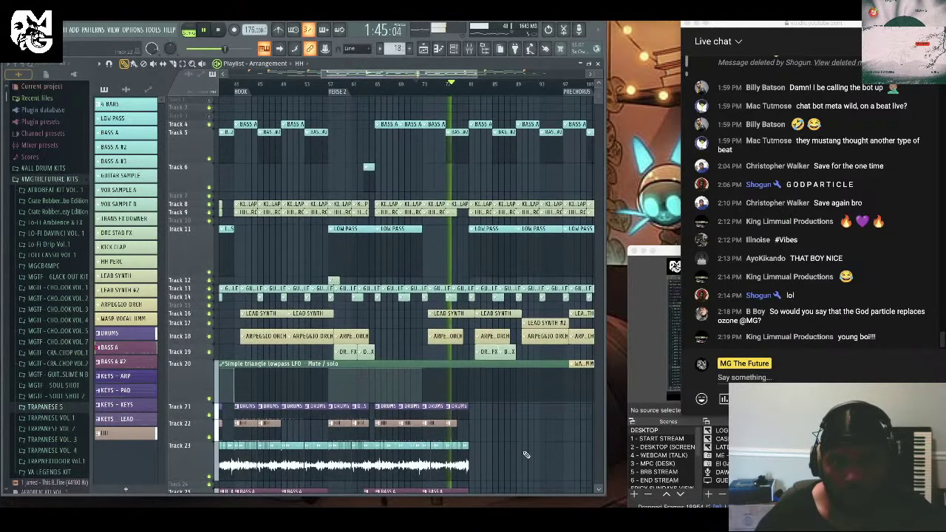
scroll(523, 447, down, 1)
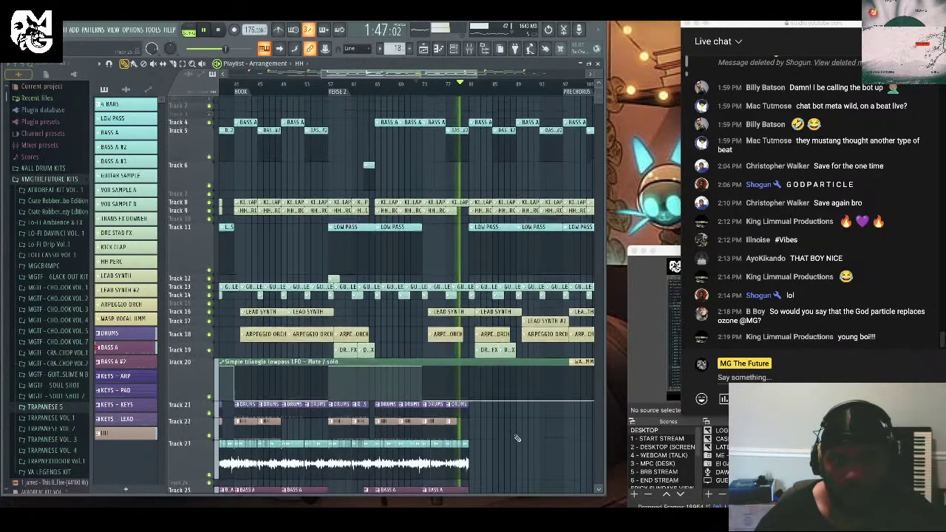
Copy the Track 23 audio and the BASS A and BASS A #2 clips of bars 17 to 32 to bar 81.
scroll(517, 438, down, 1)
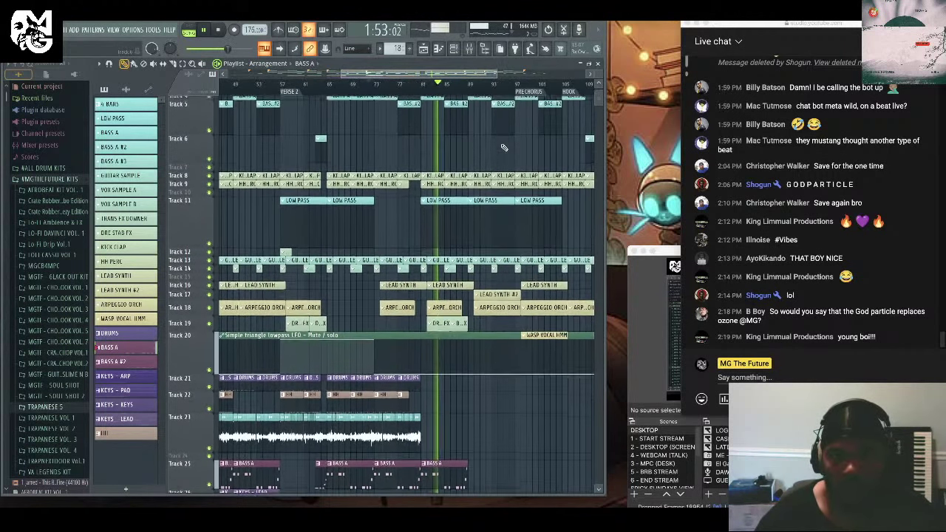
scroll(498, 151, up, 1)
scroll(469, 448, down, 1)
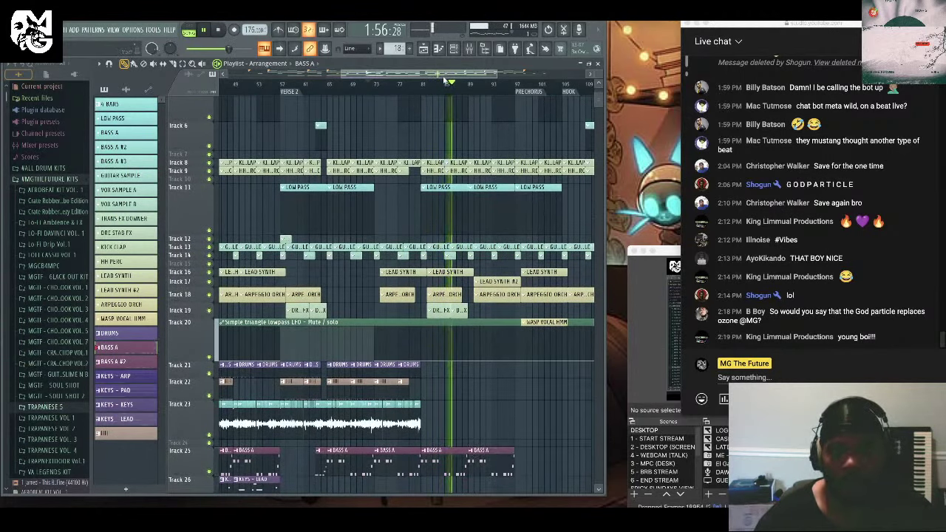
scroll(355, 194, down, 2)
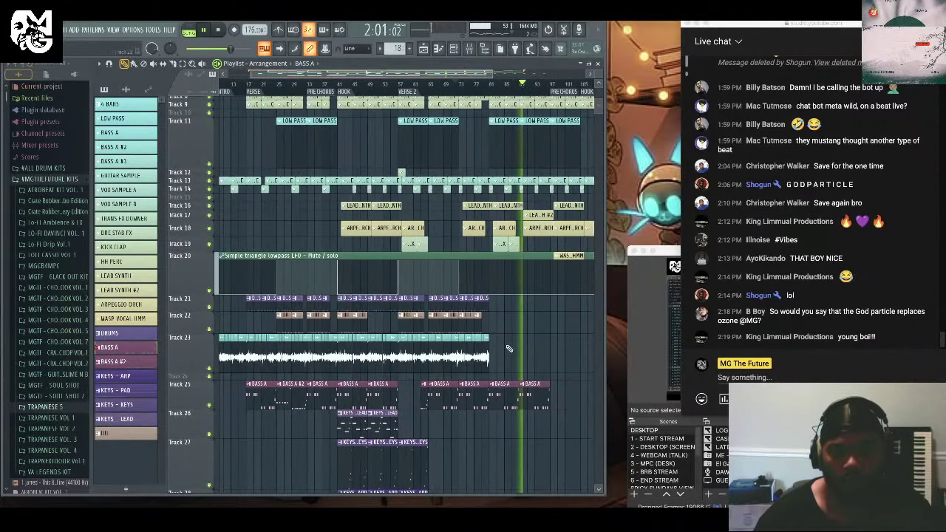
drag(302, 437, 252, 390)
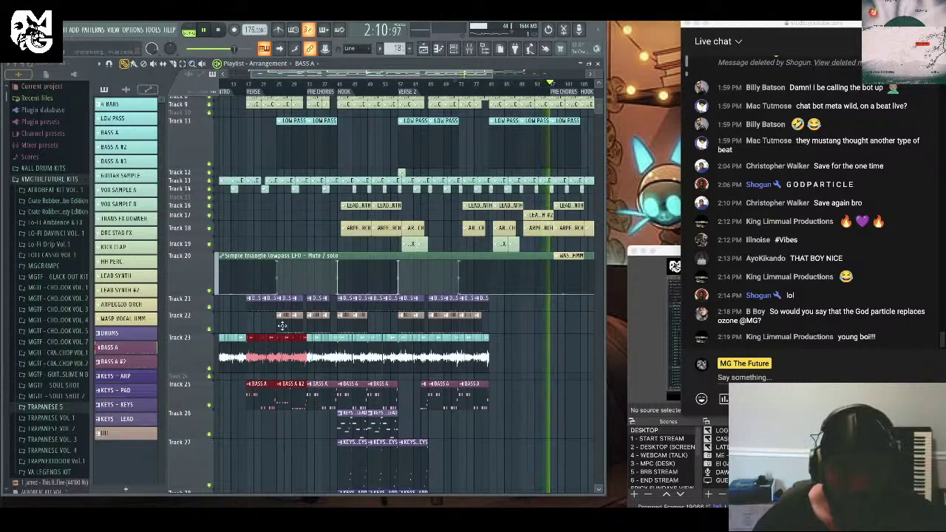
drag(250, 399, 495, 404)
click(508, 446)
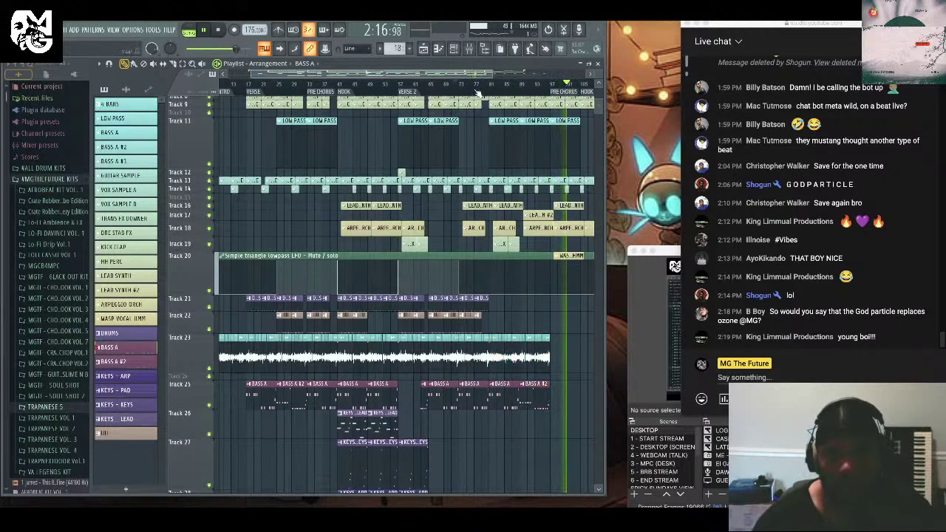
Play from just before bar 81 and raise the Track 20 mute automation to maximum from bar 81 to 97, returning it to minimum after that.
click(470, 84)
scroll(569, 322, up, 2)
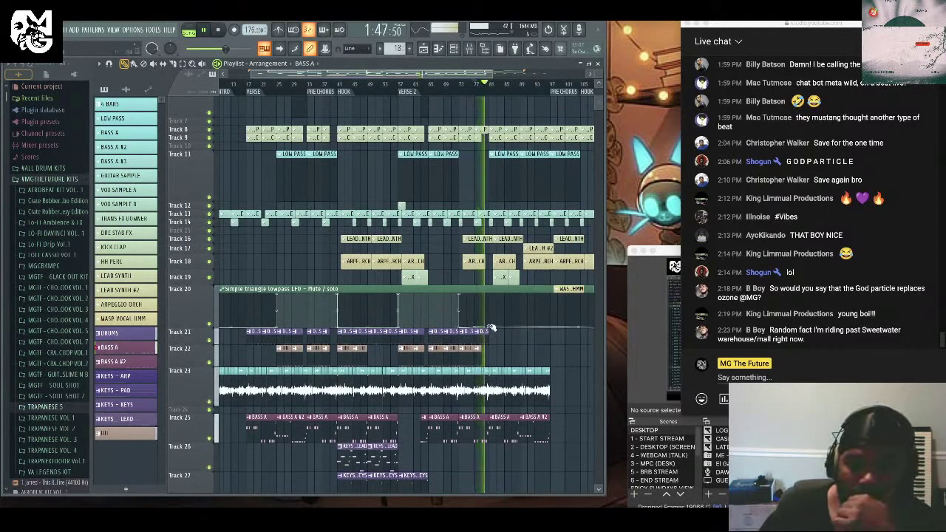
click(496, 325)
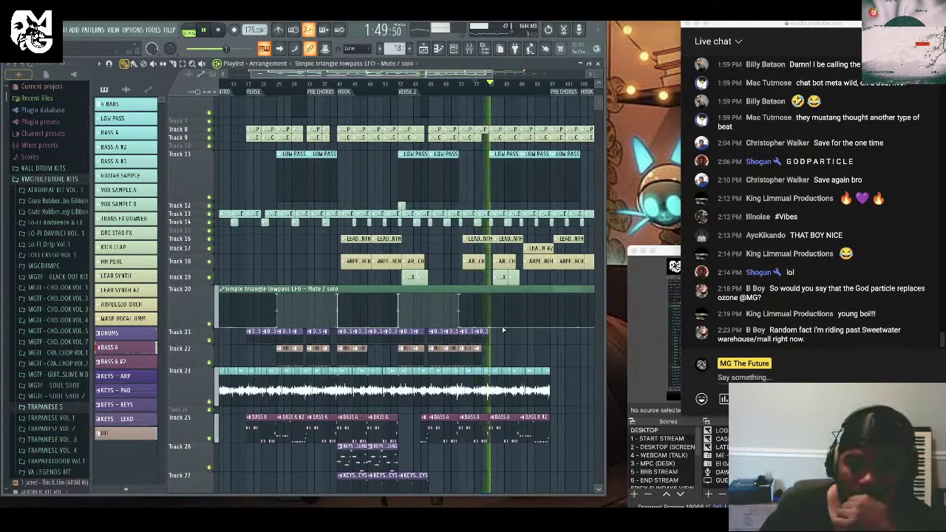
drag(504, 328, 529, 289)
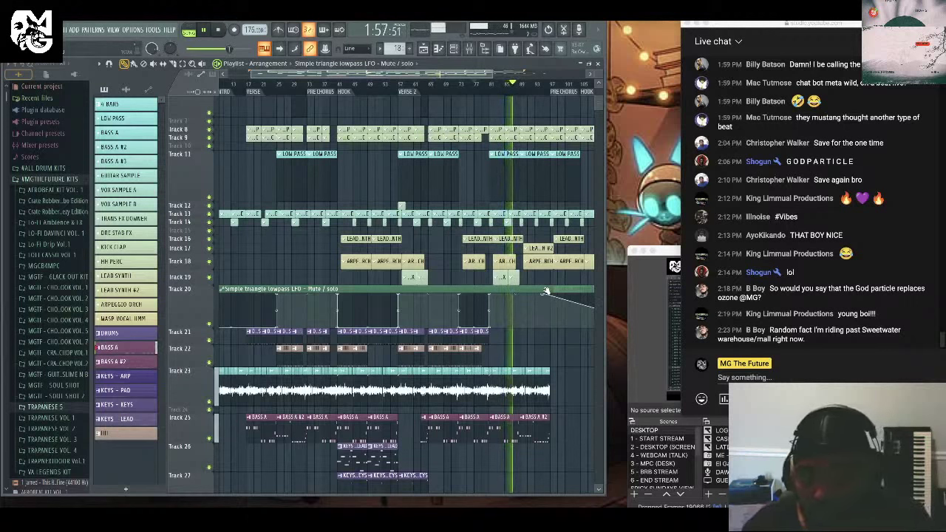
drag(549, 291, 545, 337)
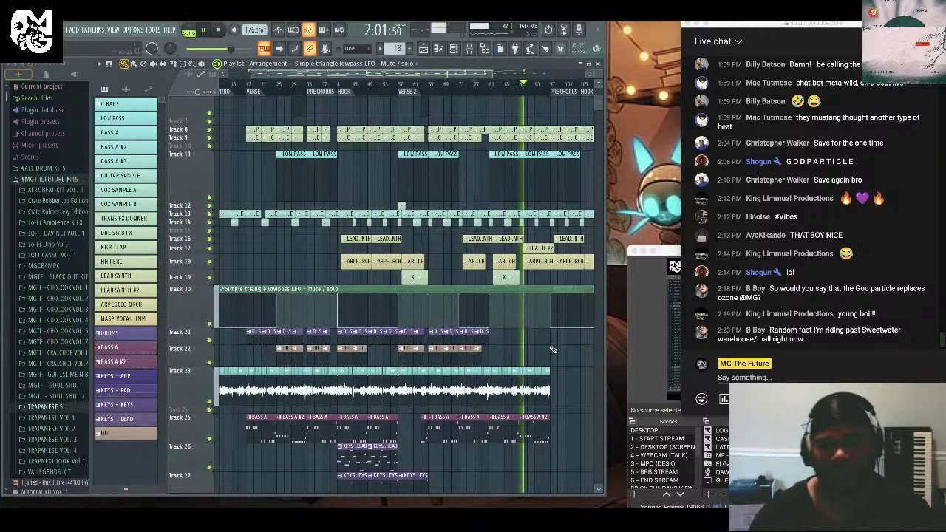
Play from VERSE 2 and place a KEYS - KEYS clip on Track 27 and a KEYS - ARP clip on Track 28 at bar 81.
scroll(484, 406, down, 3)
scroll(484, 406, down, 2)
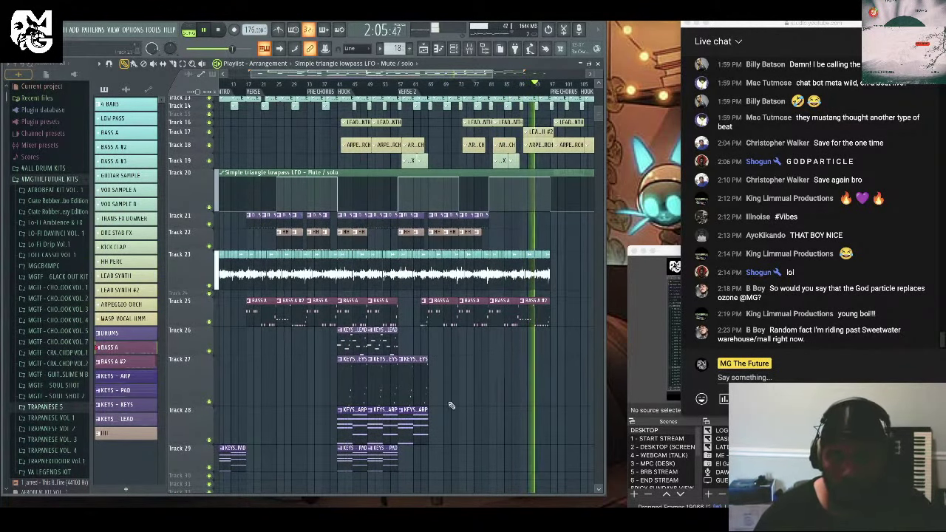
click(397, 84)
drag(490, 75, 425, 77)
drag(328, 366, 435, 396)
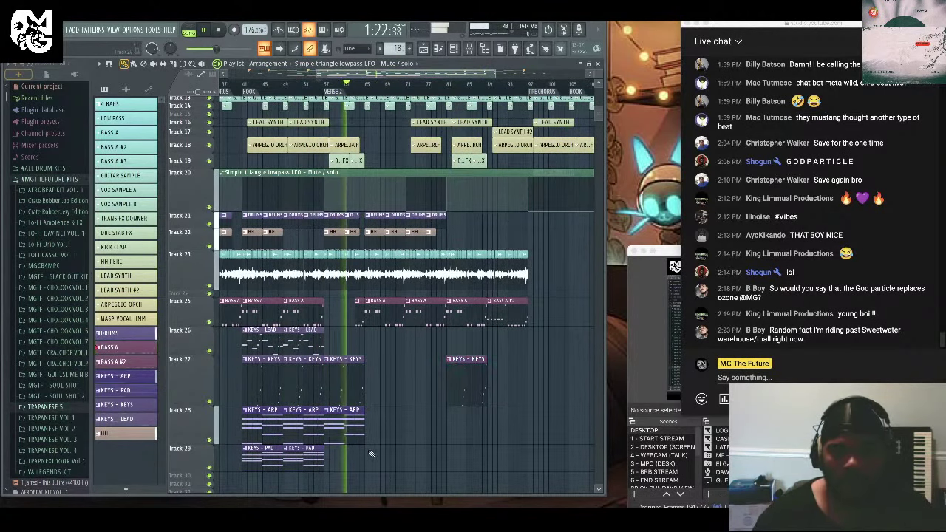
click(447, 430)
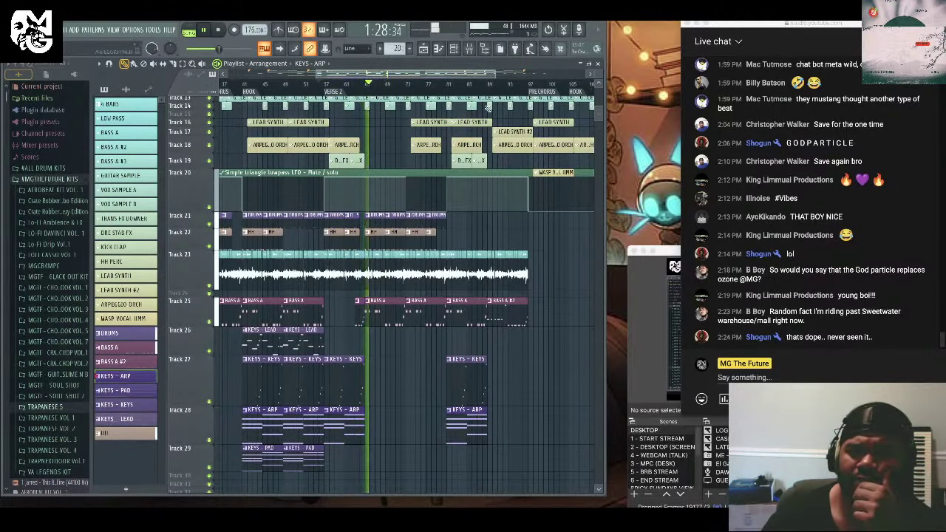
Place a six-bar KEYS - ARP clip at bar 73 on Track 28.
drag(517, 75, 481, 74)
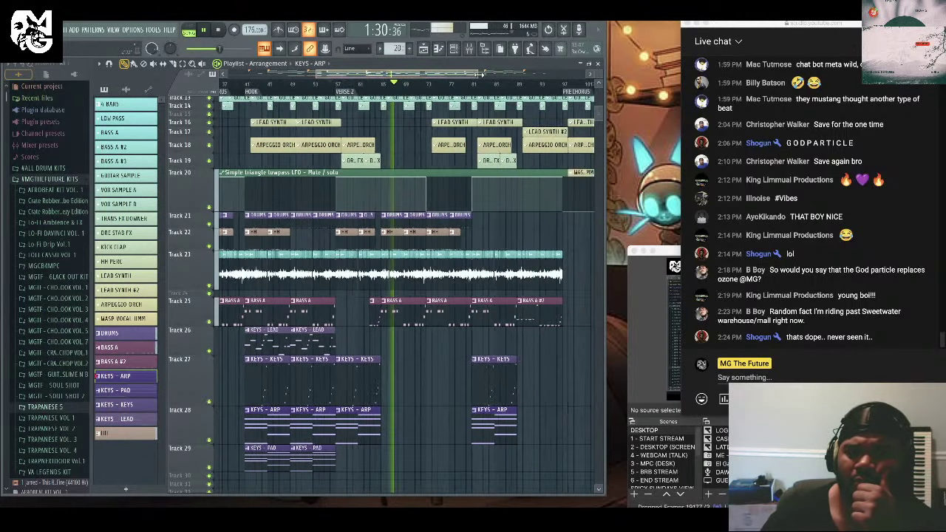
click(428, 432)
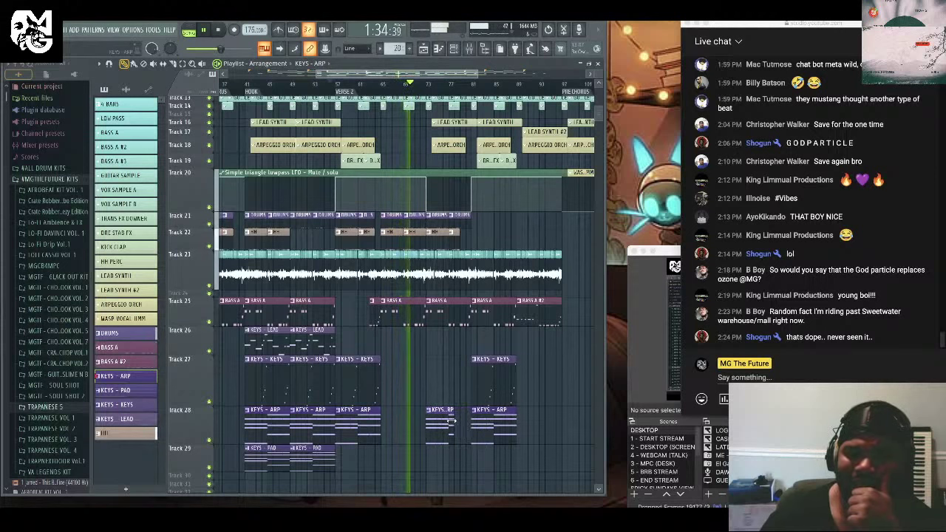
scroll(453, 377, up, 2)
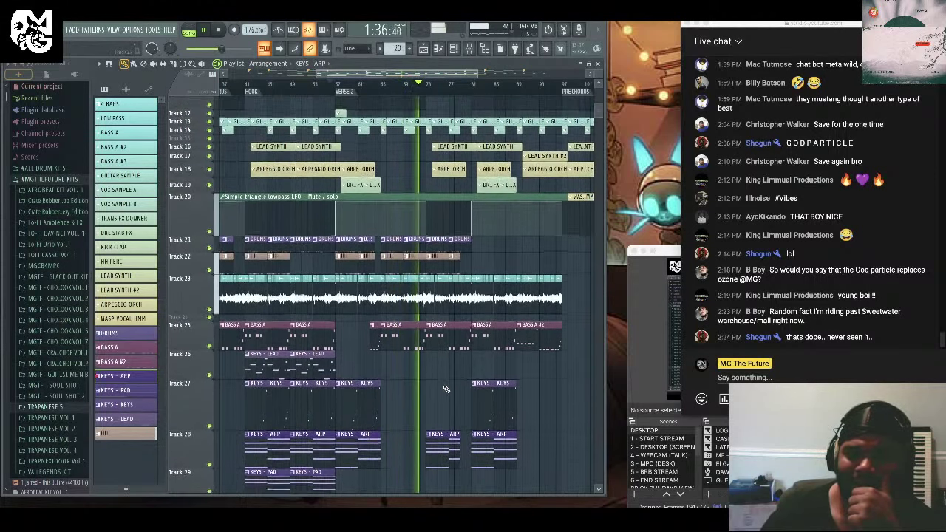
Place KEYS - LEAD clips at bars 73 and 81 on Track 26, following the LEAD SYNTH clips on Track 16.
scroll(445, 387, up, 2)
scroll(482, 388, down, 2)
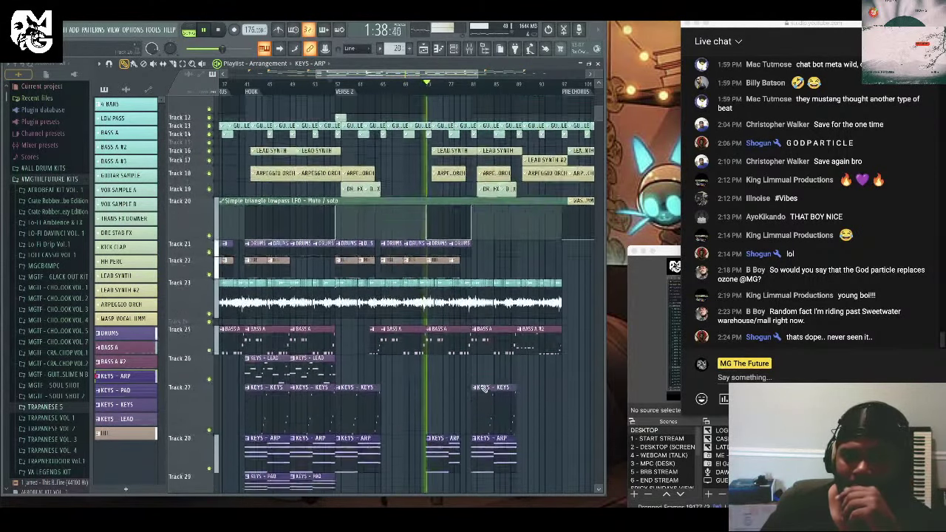
scroll(482, 387, down, 2)
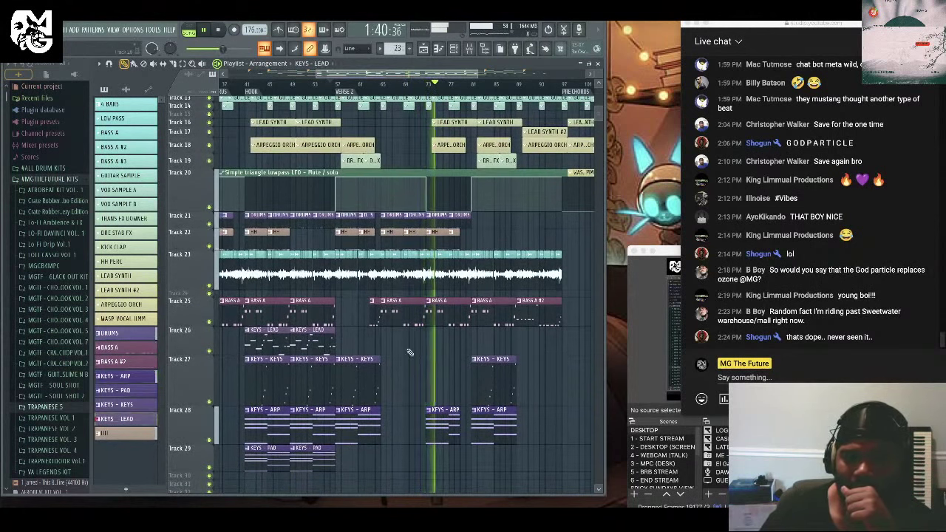
scroll(443, 354, up, 6)
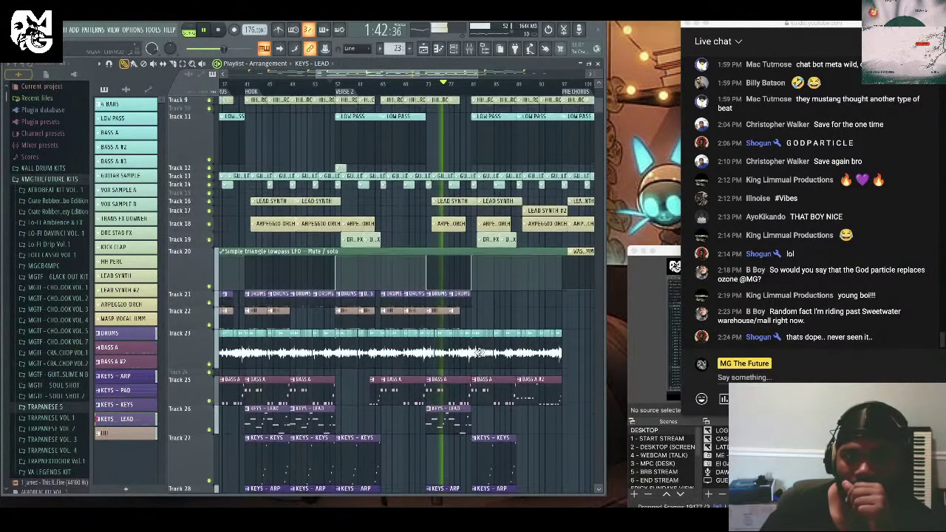
scroll(498, 377, down, 2)
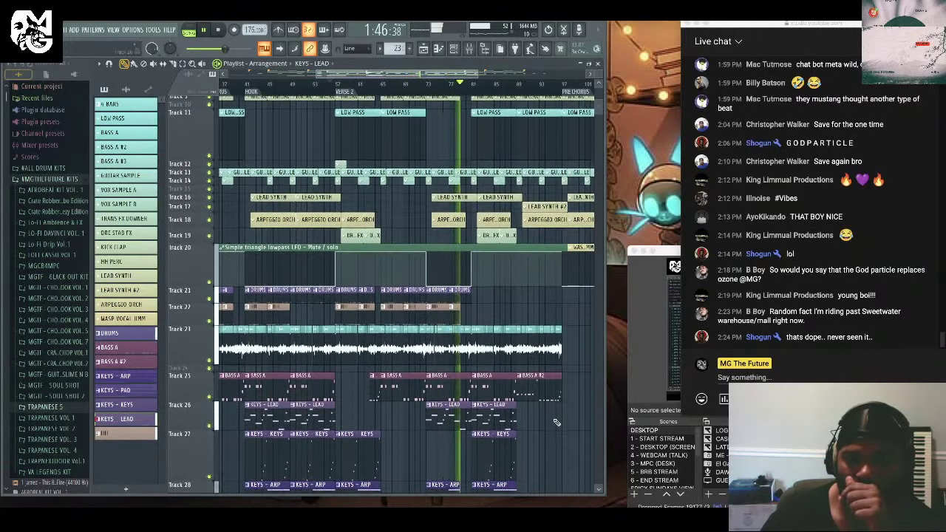
Add two DRUMS clips on Track 21 and two HH clips on Track 22 to fill bars 89 to 96.
scroll(543, 414, down, 2)
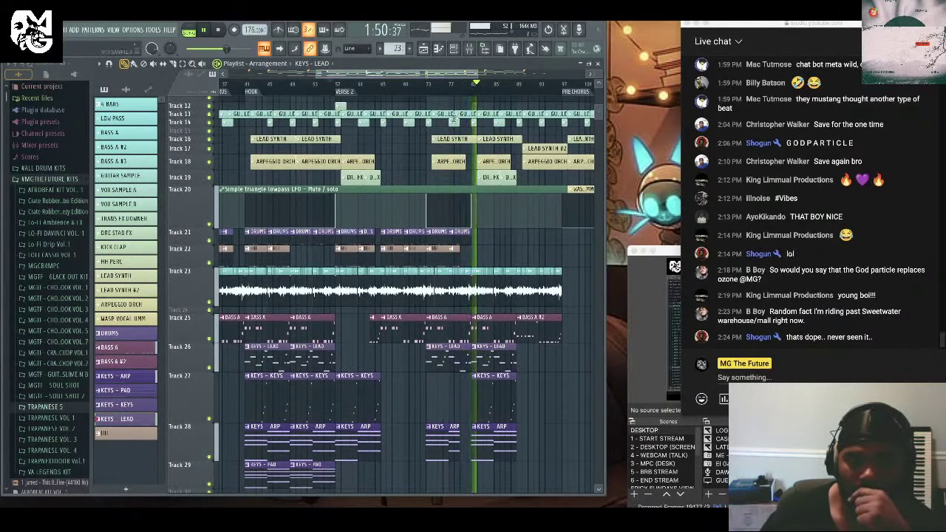
scroll(463, 72, down, 2)
scroll(491, 213, up, 3)
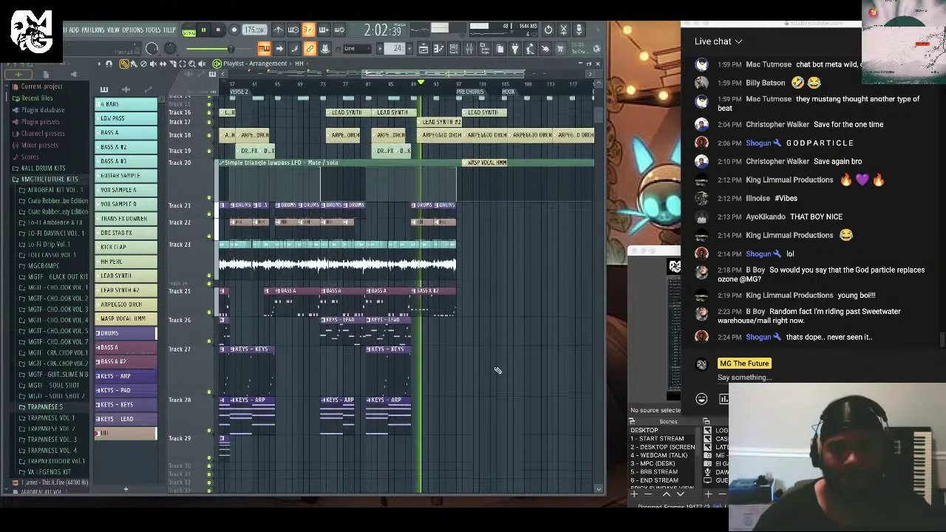
scroll(494, 371, down, 1)
scroll(478, 377, up, 1)
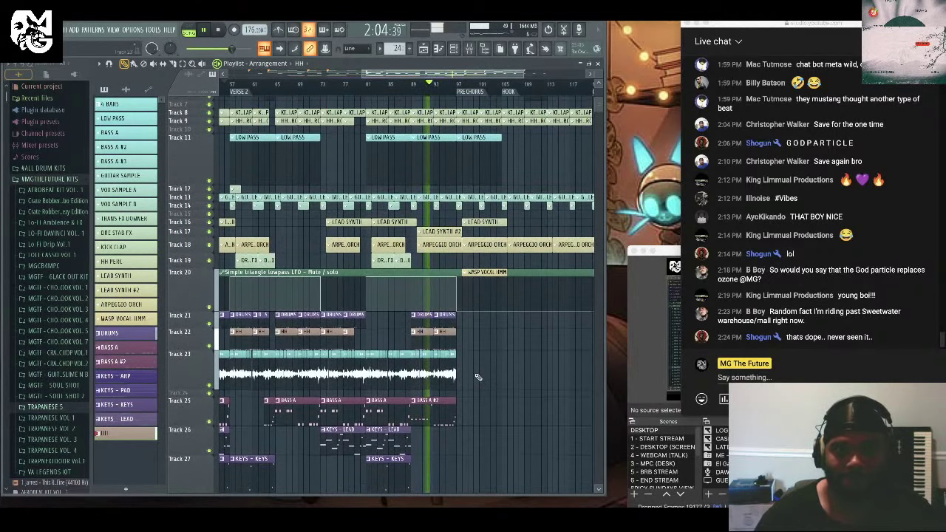
scroll(494, 402, down, 5)
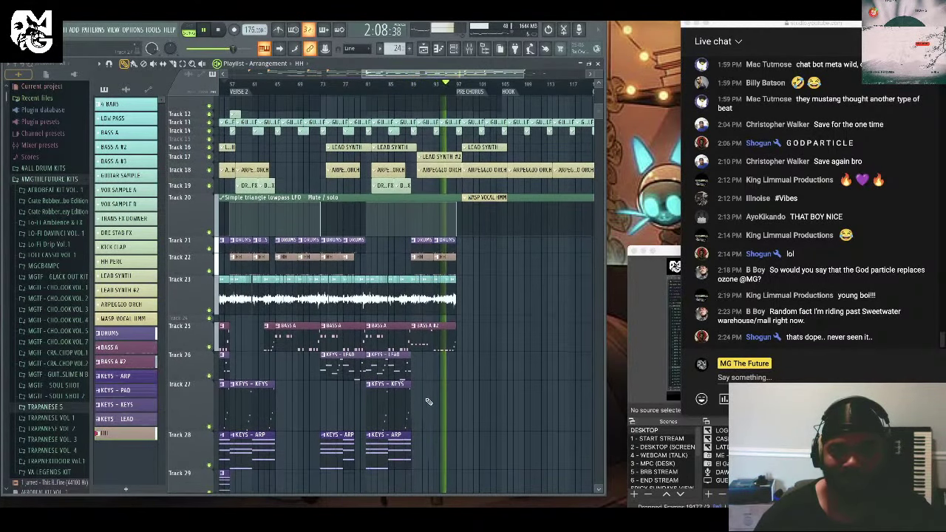
Play from bar 85 and place eight-bar KEYS - ARP and KEYS - KEYS clips at bar 89 on Tracks 28 and 27.
click(390, 86)
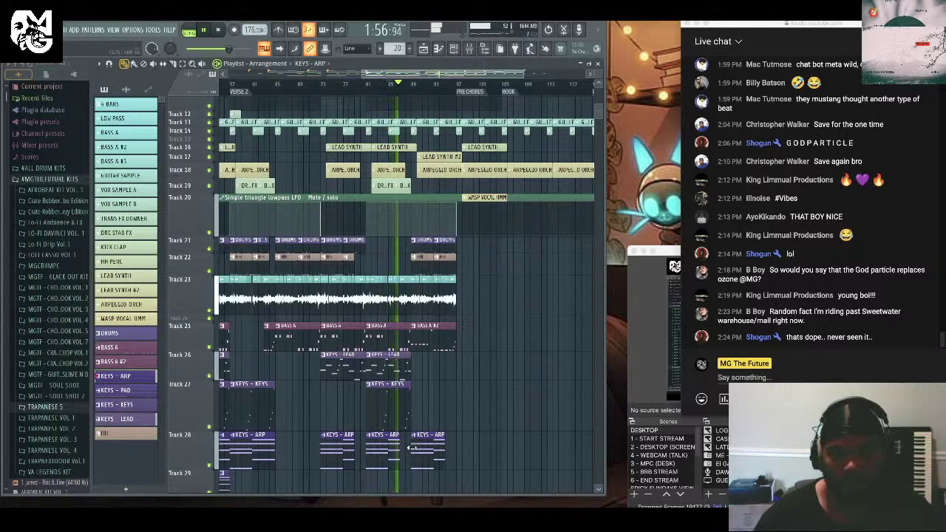
click(418, 452)
drag(443, 435, 452, 436)
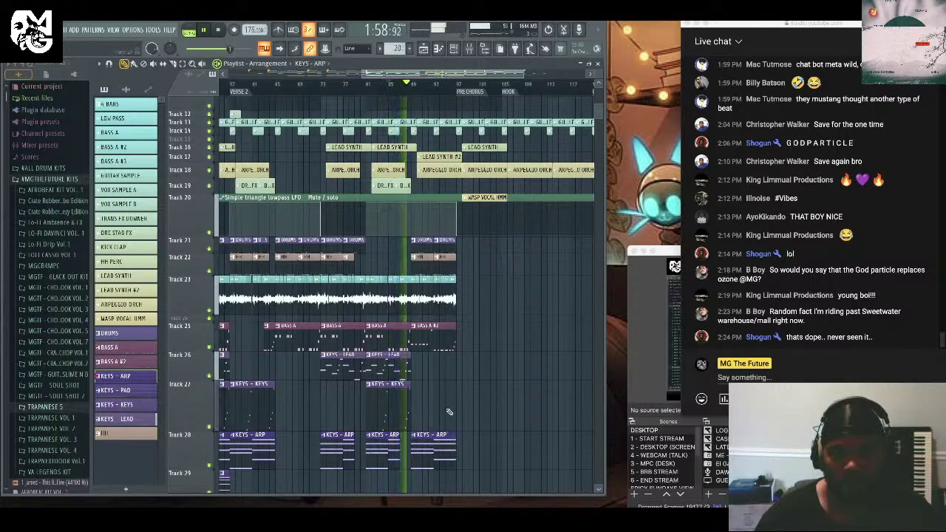
click(404, 411)
click(417, 410)
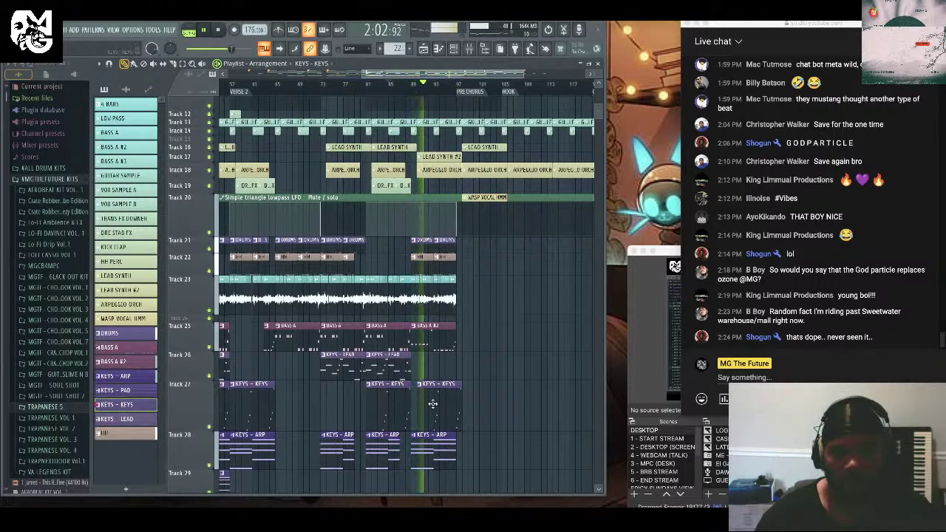
scroll(473, 382, up, 2)
Stop playback, clone the KEYS - LEAD pattern, place the clone at bar 89 on Track 26 and open its LEAD notes.
key(space)
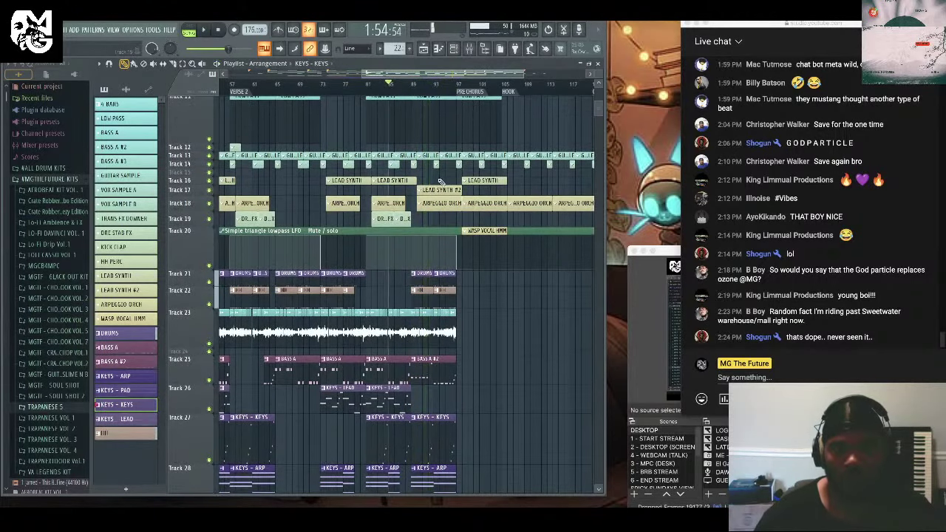
right_click(138, 420)
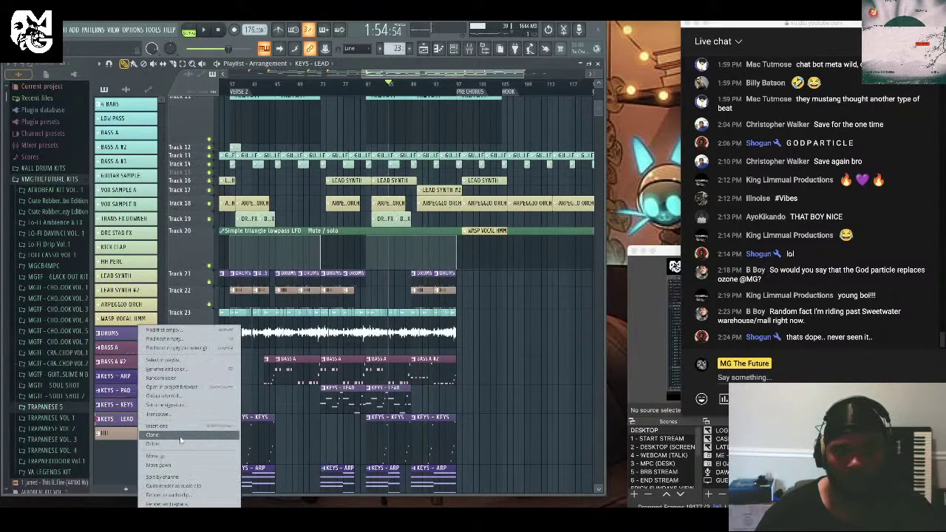
click(157, 435)
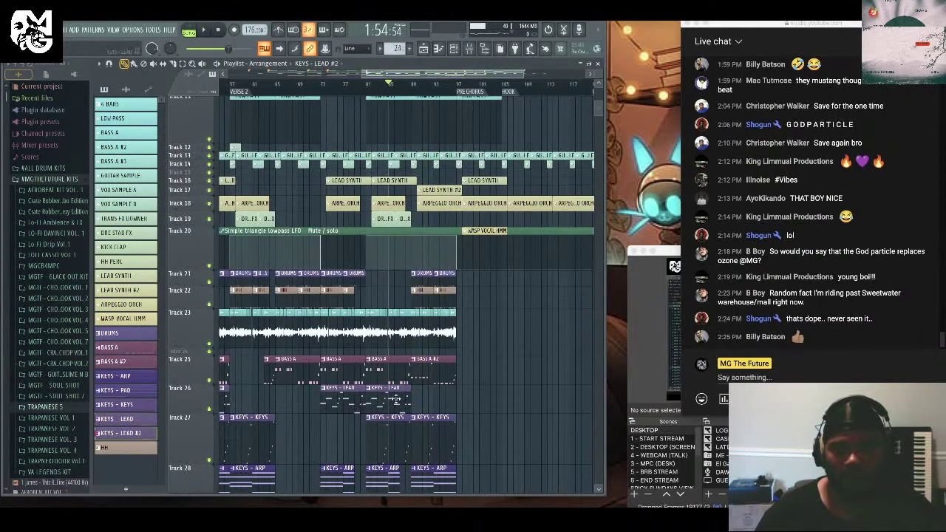
double_click(430, 400)
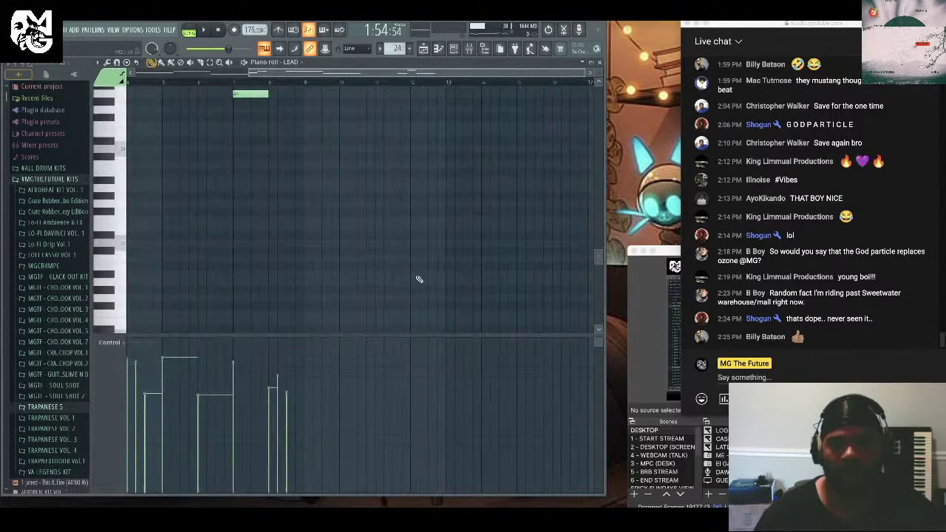
Select all LEAD notes of the cloned pattern in the piano roll, and play the end of VERSE 2 back in the playlist.
scroll(401, 271, up, 3)
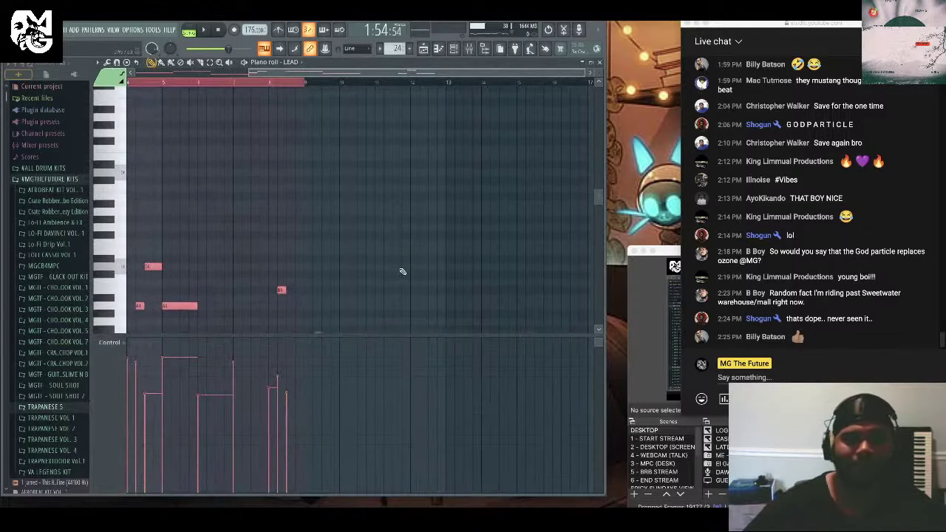
click(599, 63)
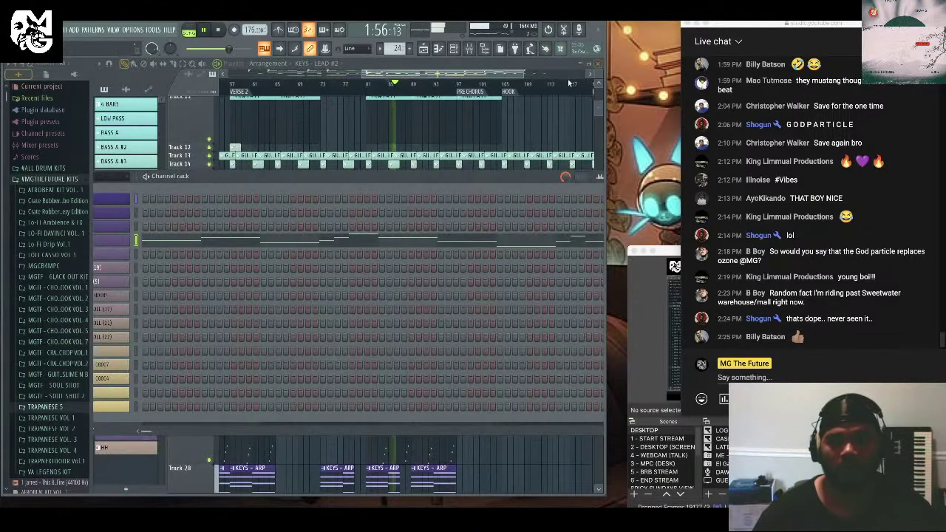
key(F6)
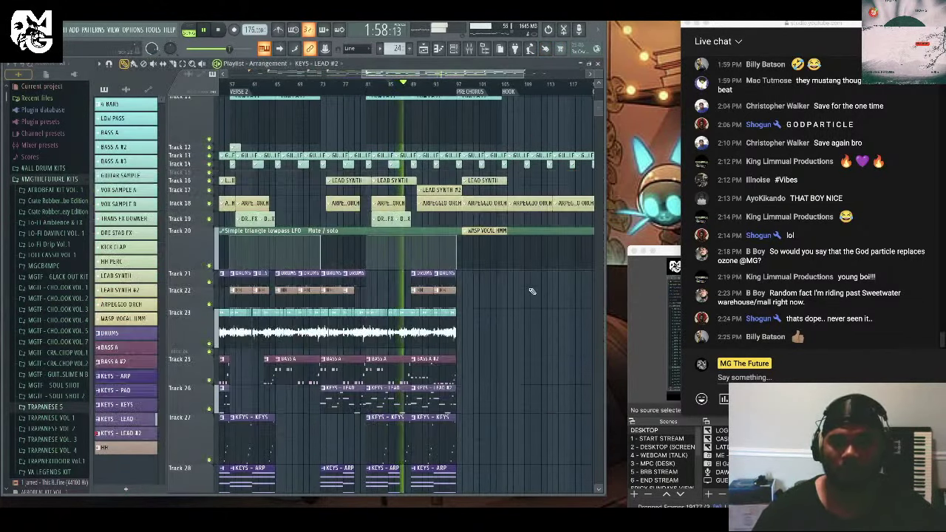
scroll(512, 344, down, 2)
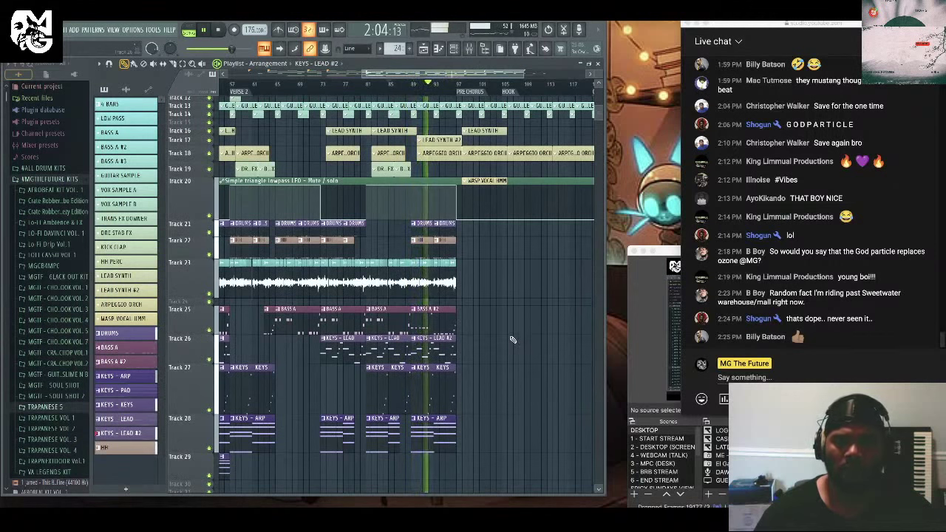
scroll(513, 339, down, 1)
scroll(513, 339, up, 3)
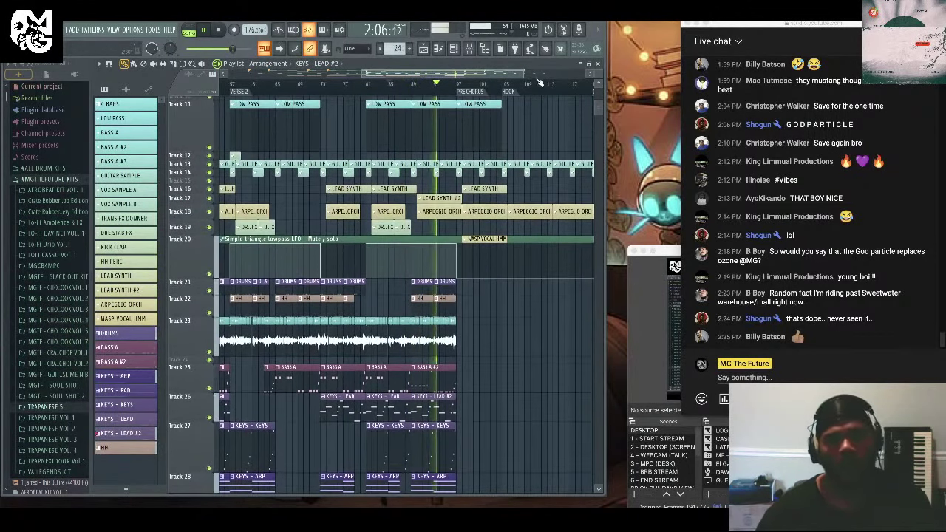
Copy the first prechorus and hook clips on Tracks 21 to 29 so they start at the second prechorus, bar 97.
scroll(300, 69, down, 3)
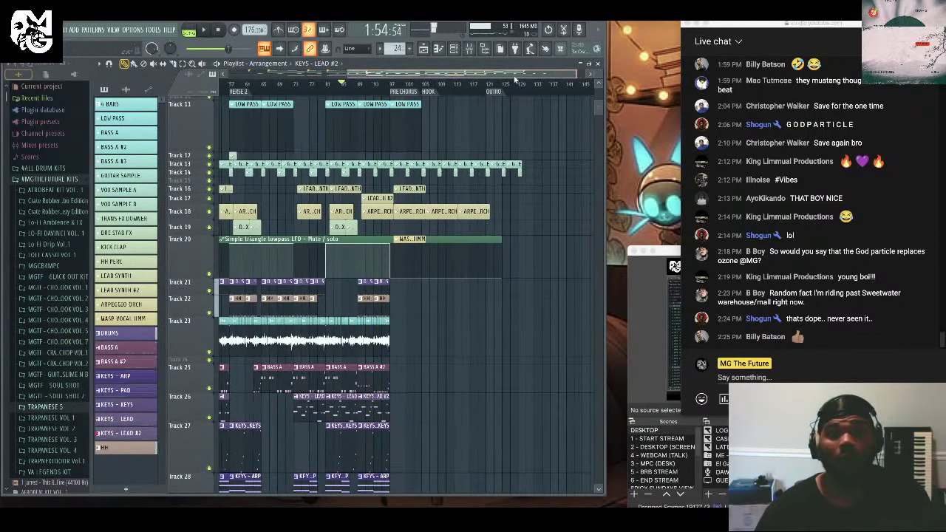
scroll(447, 157, down, 4)
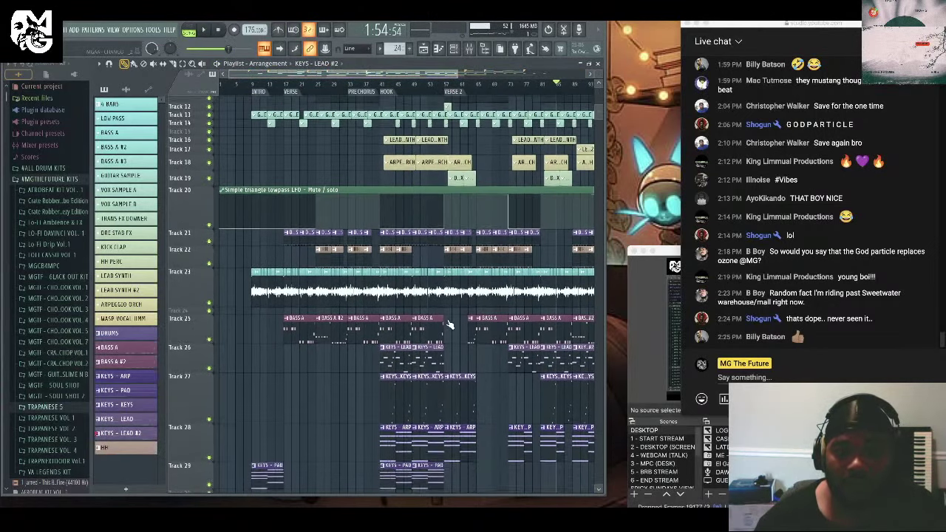
drag(441, 470, 354, 212)
key(ctrl+b)
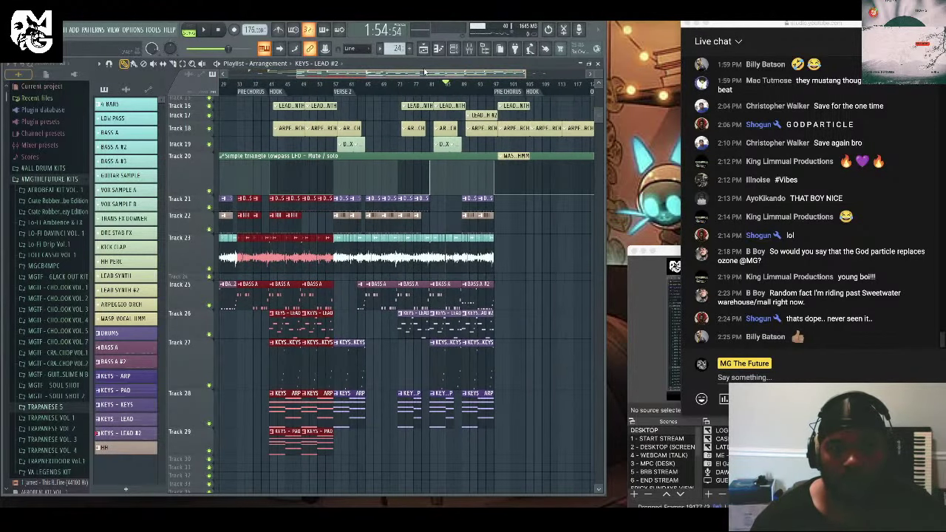
key(ctrl+b)
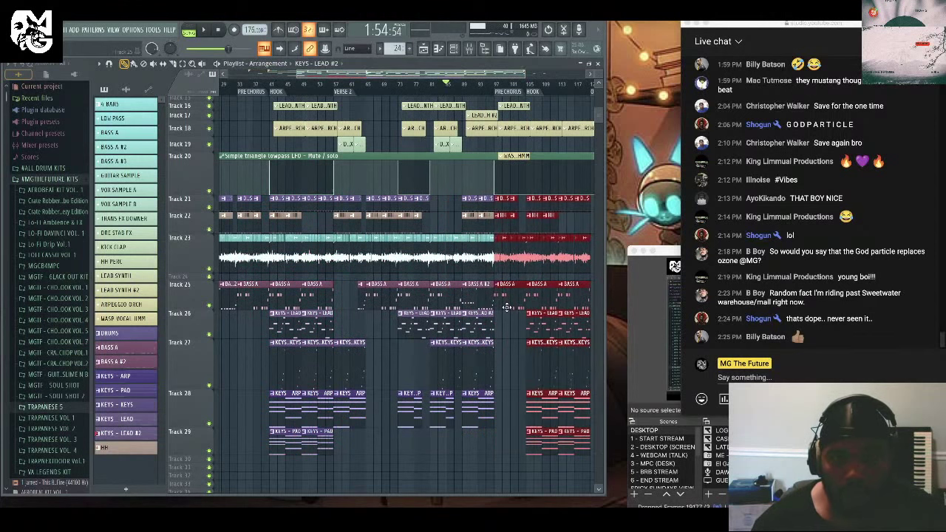
Play the second prechorus through to the outro, moving the WASP VOCAL HMM clip from Track 20 to Track 19, and stop playback.
click(490, 96)
key(space)
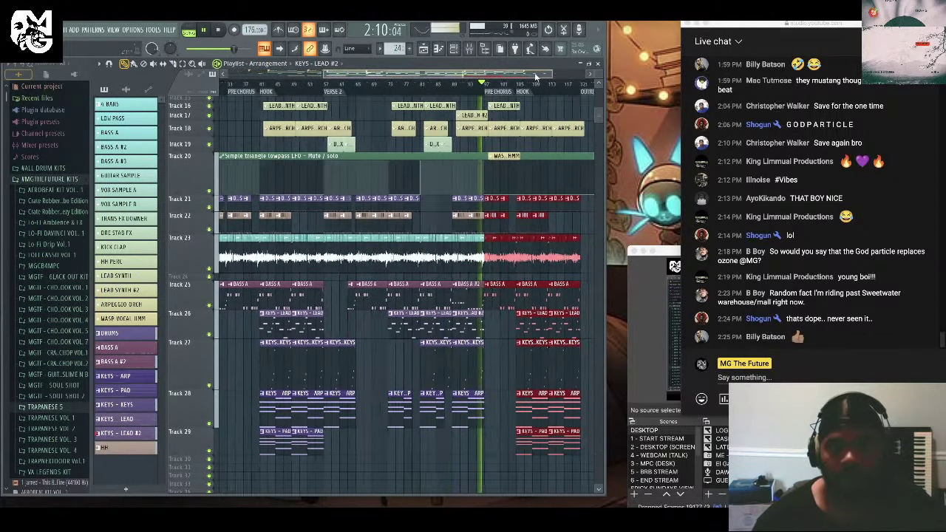
click(535, 260)
scroll(534, 255, up, 2)
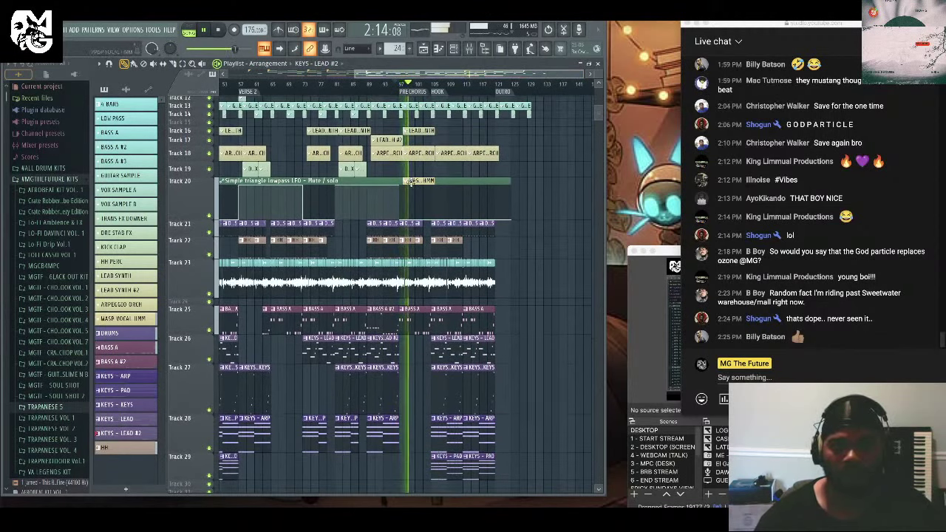
drag(429, 178, 414, 156)
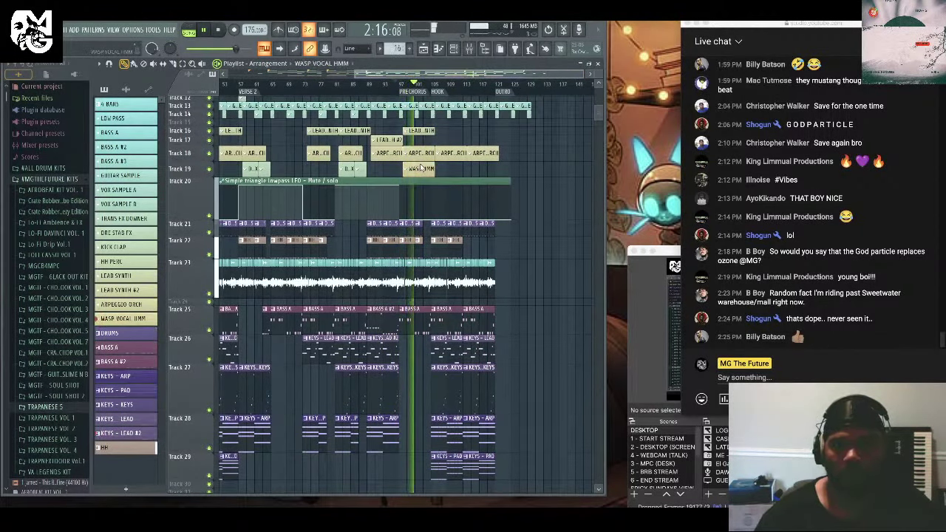
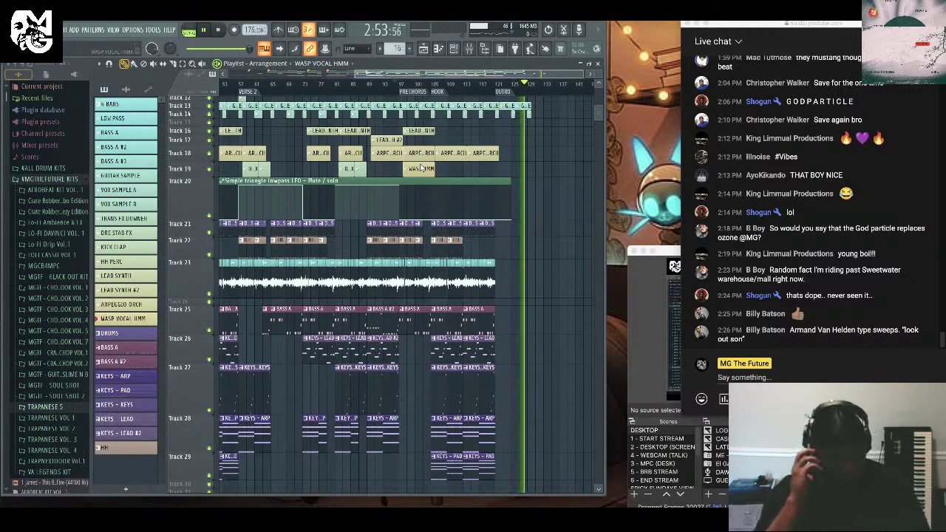
key(space)
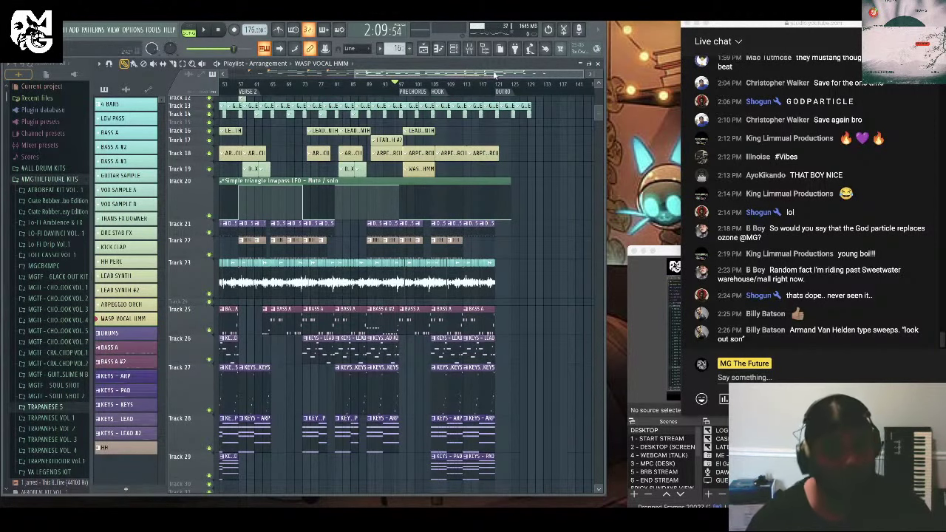
Copy the intro's eight-bar audio section on Track 23 to the outro at bar 121.
drag(495, 73, 348, 179)
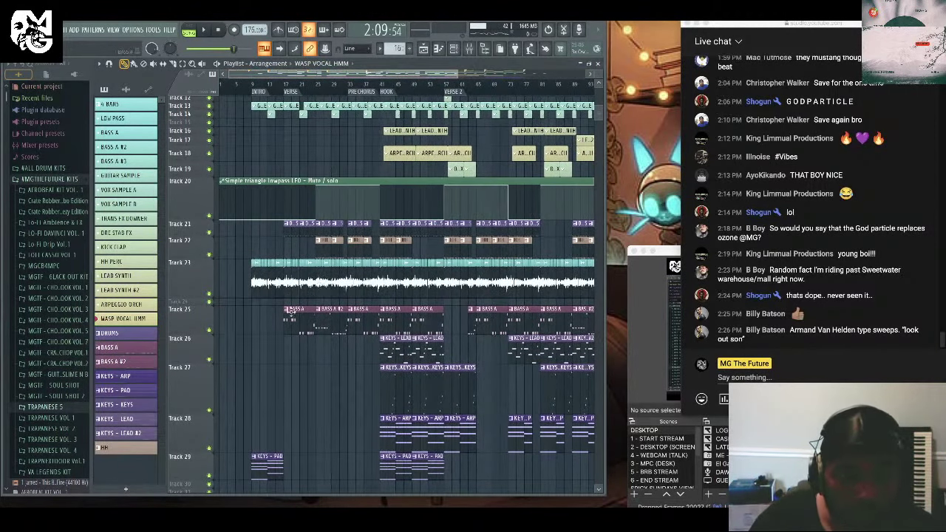
drag(283, 307, 252, 258)
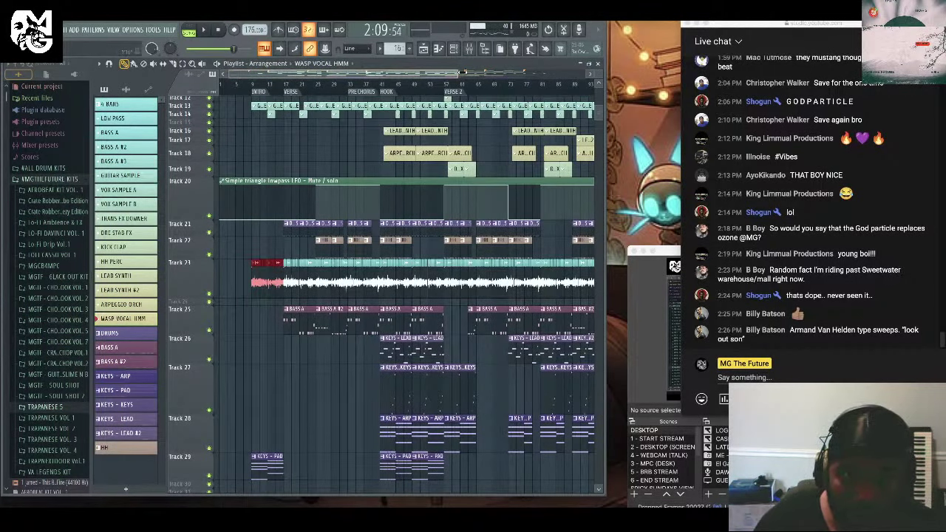
scroll(311, 275, down, 3)
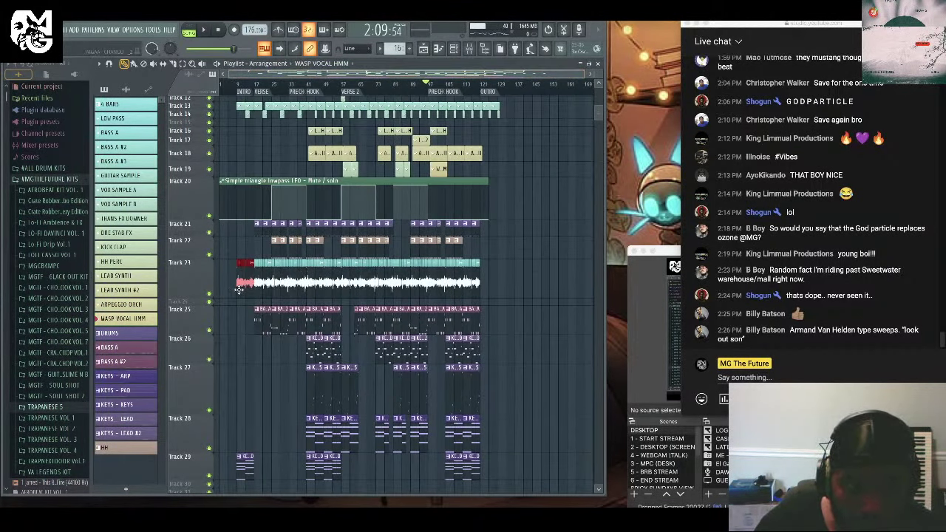
drag(238, 289, 486, 287)
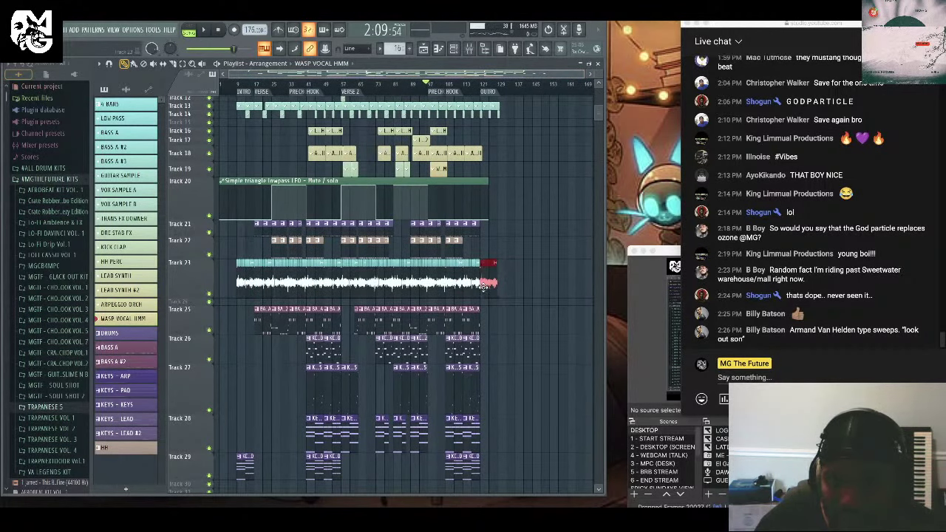
Shrink the tall Tracks 5, 6 and 11 to minimum height in the playlist.
scroll(325, 297, up, 5)
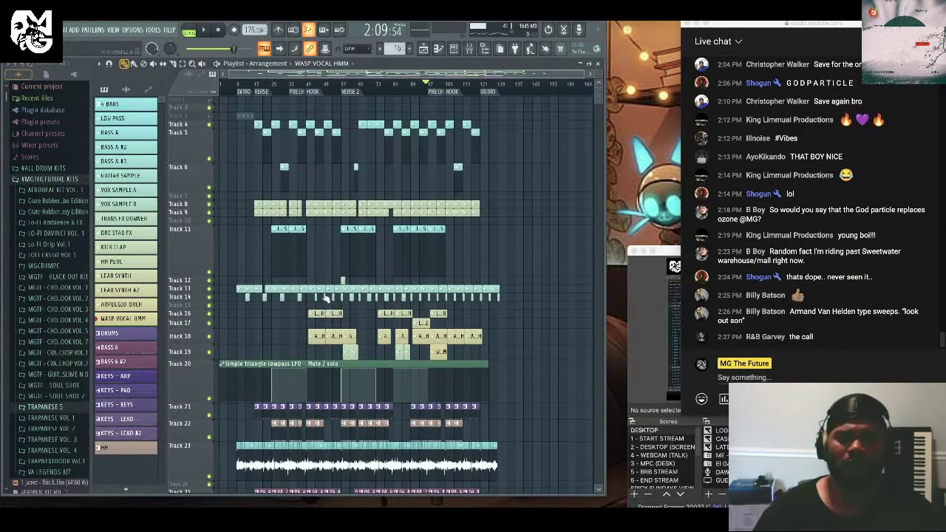
scroll(358, 296, down, 3)
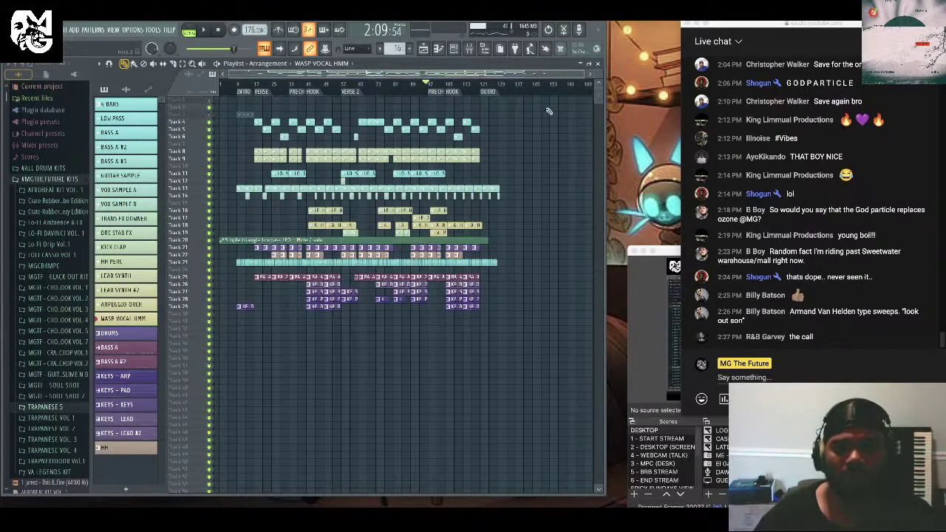
scroll(546, 157, up, 3)
scroll(547, 157, down, 3)
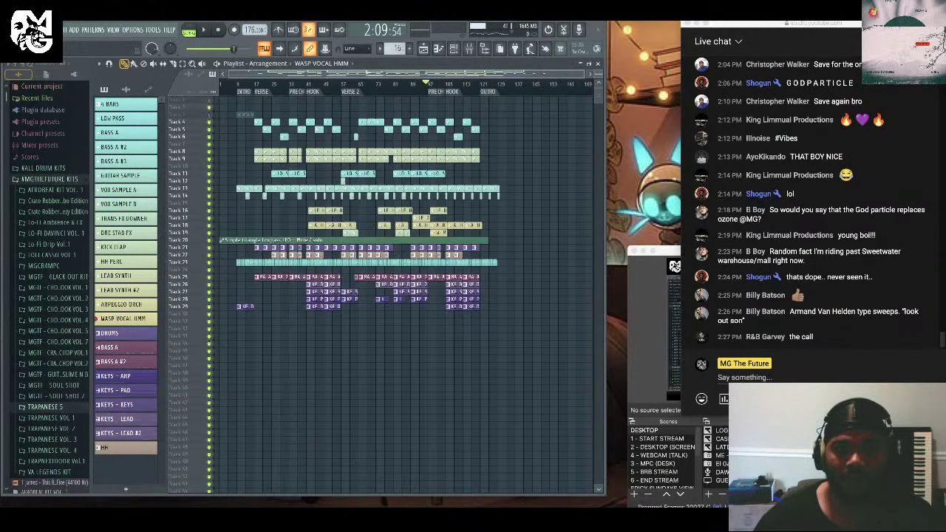
scroll(250, 170, up, 3)
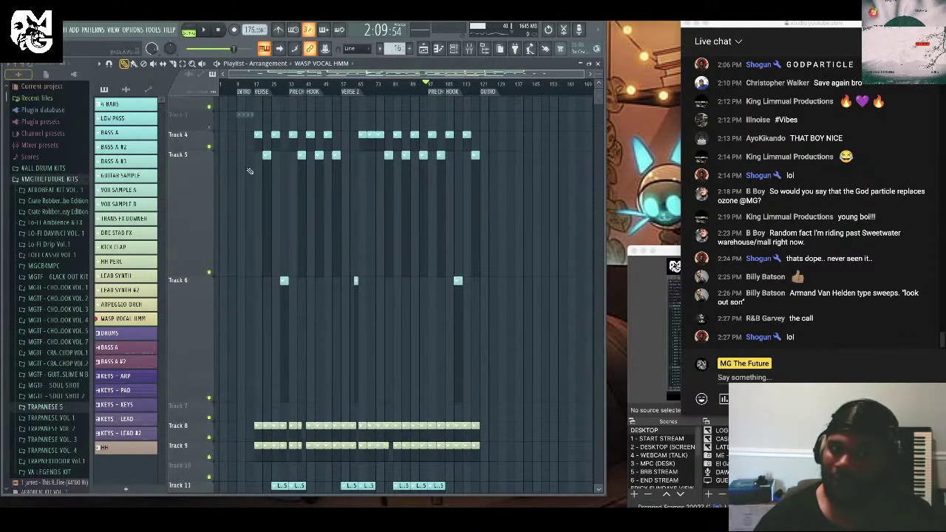
scroll(196, 133, up, 1)
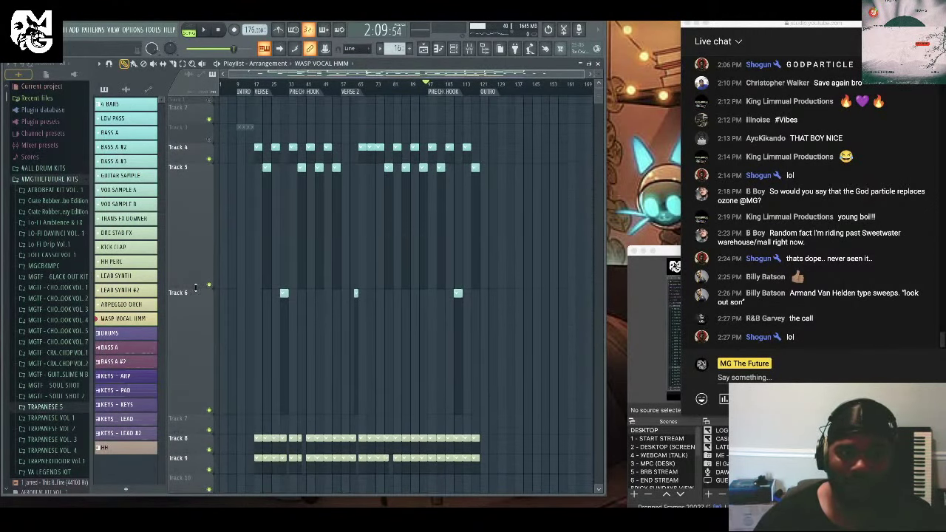
drag(195, 288, 195, 108)
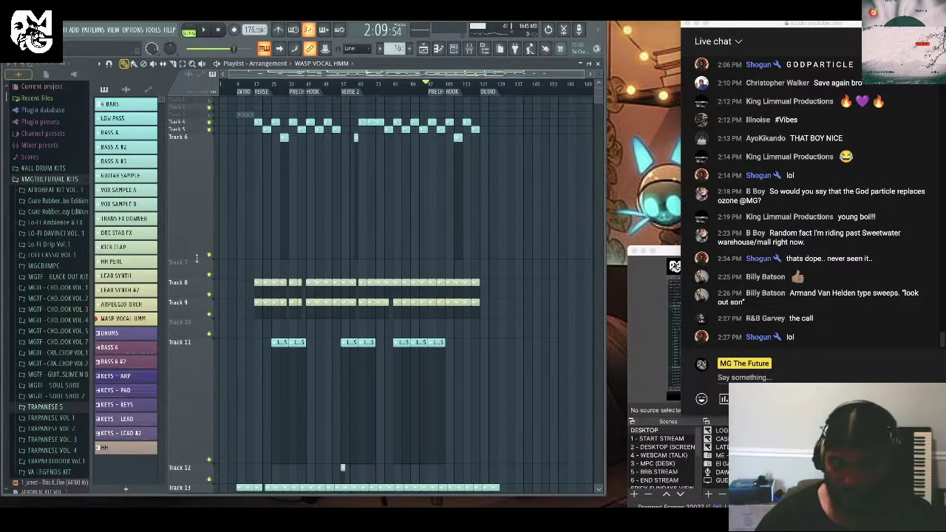
drag(197, 257, 193, 167)
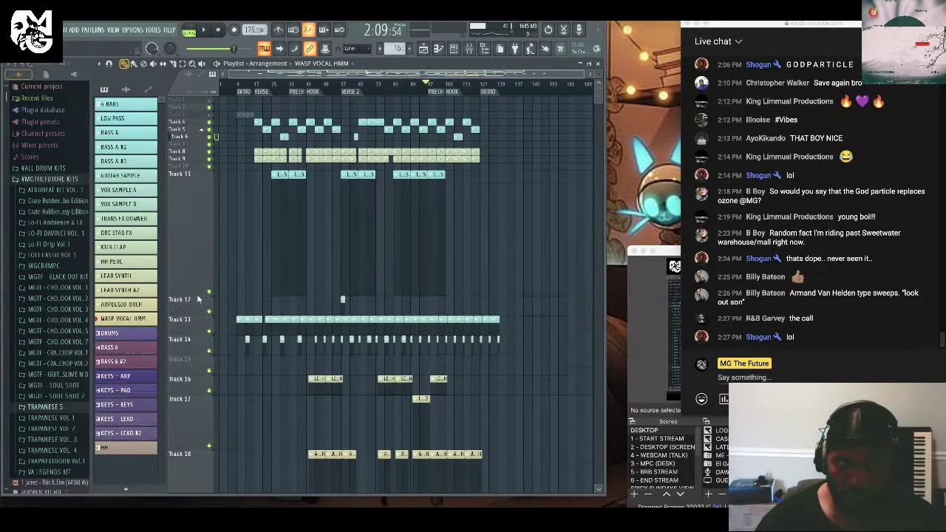
drag(194, 292, 194, 194)
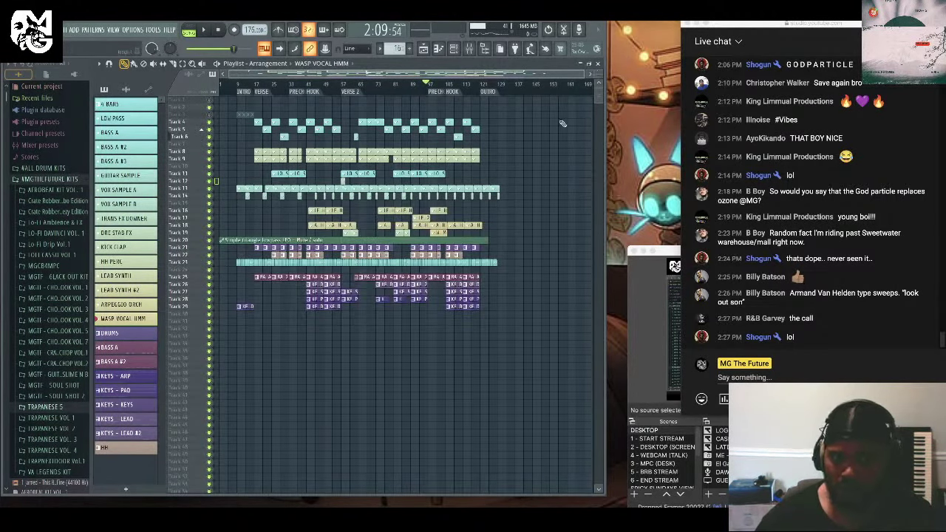
Mute the playlist tracks holding clips from Track 4 through Track 14.
click(211, 187)
click(210, 174)
click(210, 152)
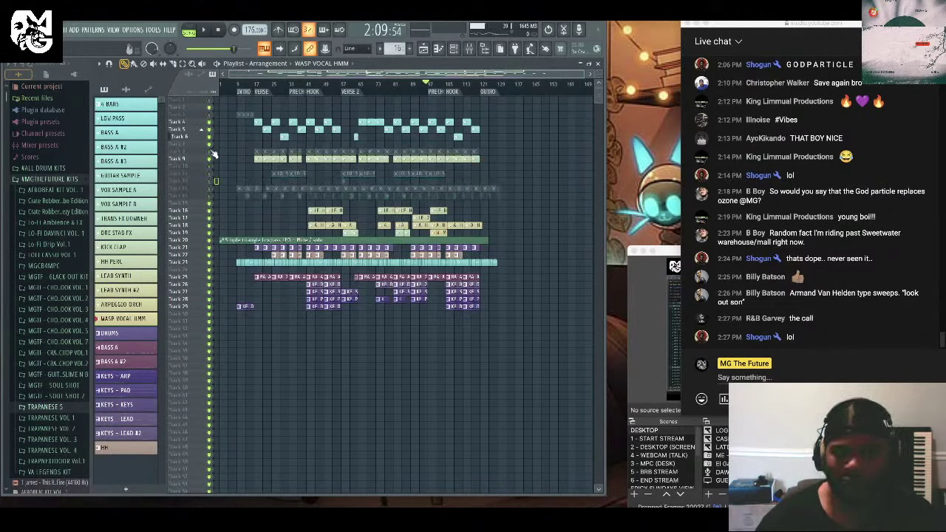
click(210, 159)
click(210, 136)
click(210, 130)
click(210, 122)
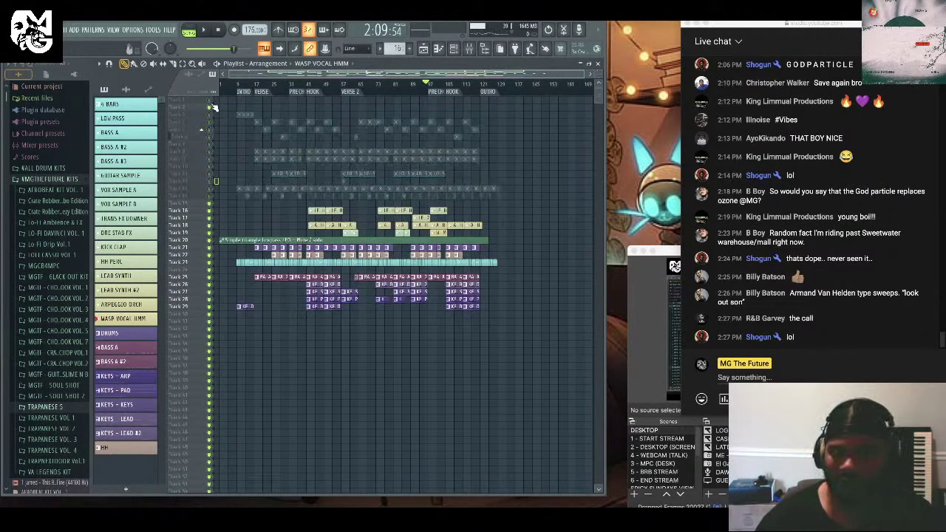
Mute Tracks 16 to 19, which hold the lead synth, arpeggio orch and effect clips.
scroll(205, 131, down, 1)
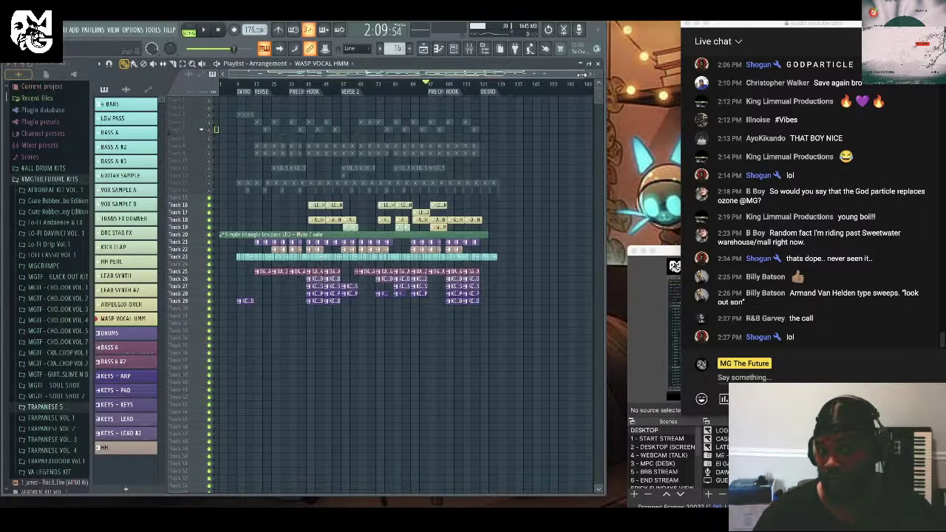
drag(581, 75, 448, 81)
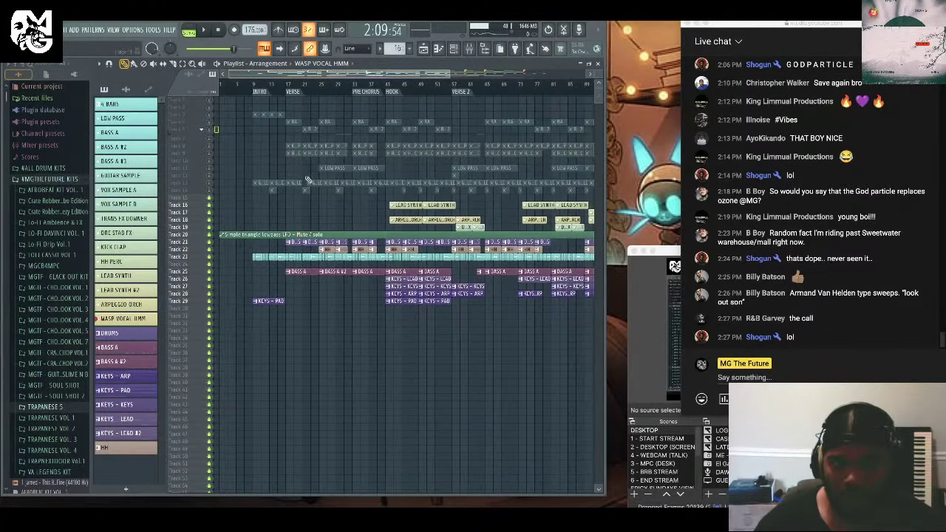
click(212, 221)
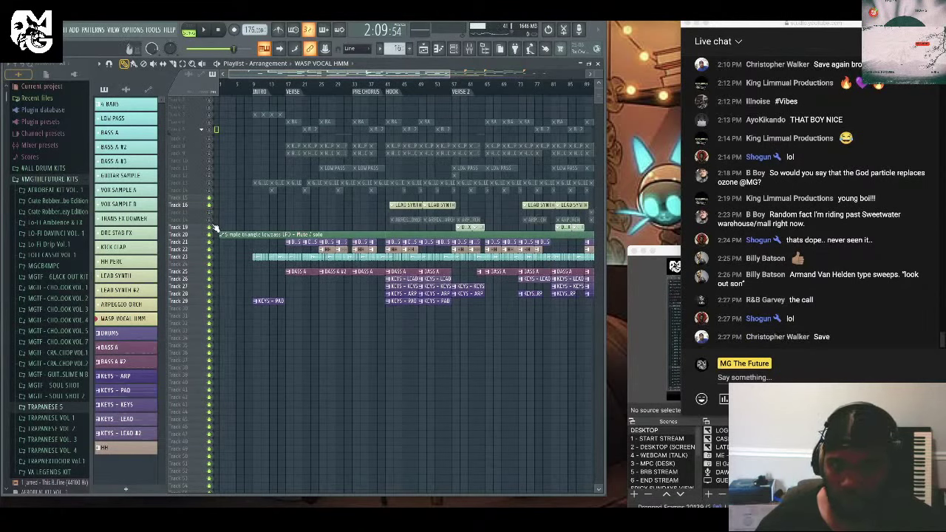
click(212, 227)
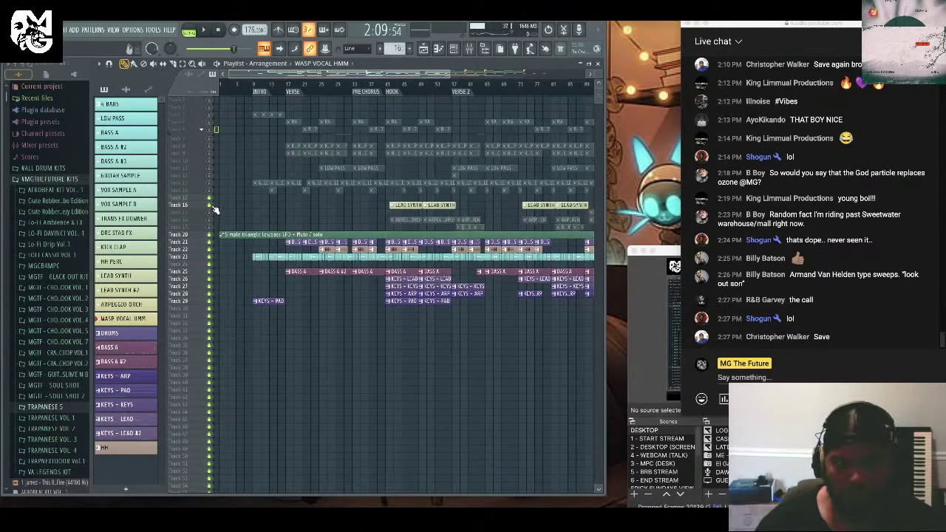
click(212, 205)
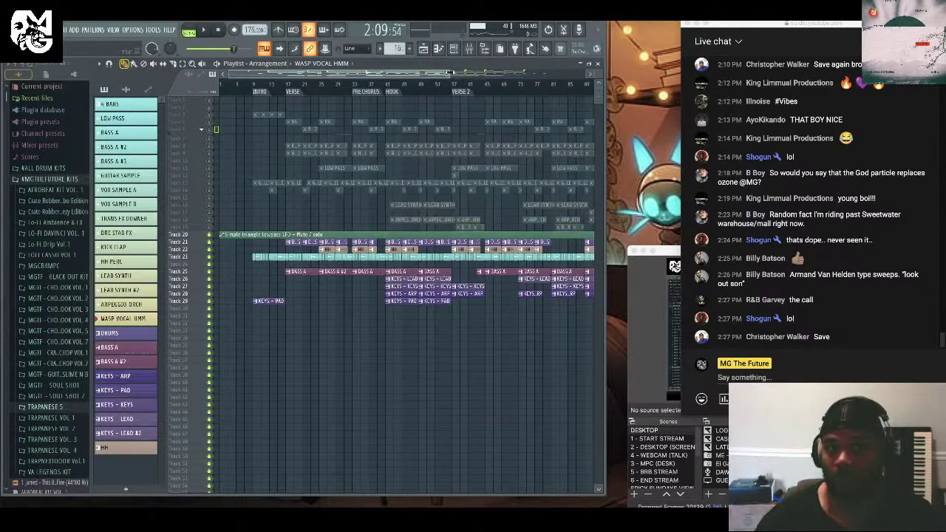
Examine the unmuted Tracks 20 to 29 across the whole arrangement.
scroll(421, 286, down, 5)
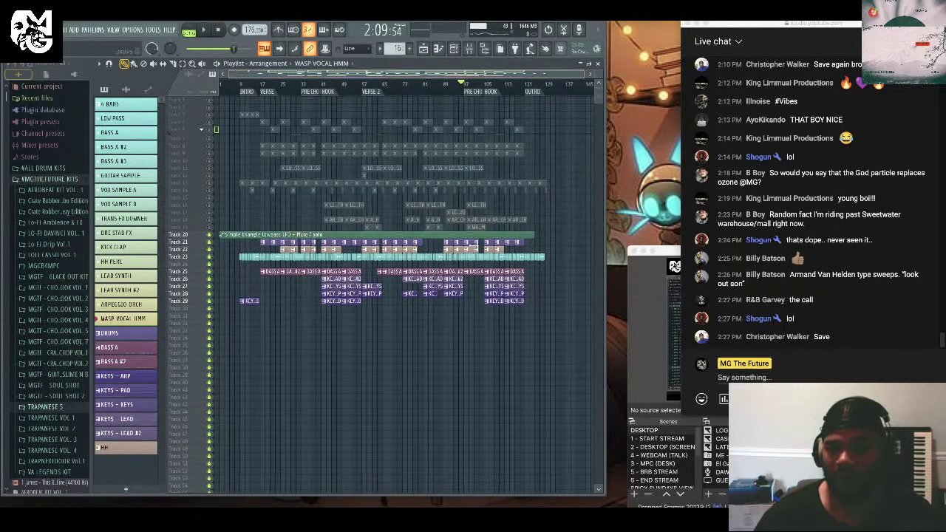
drag(597, 76, 597, 144)
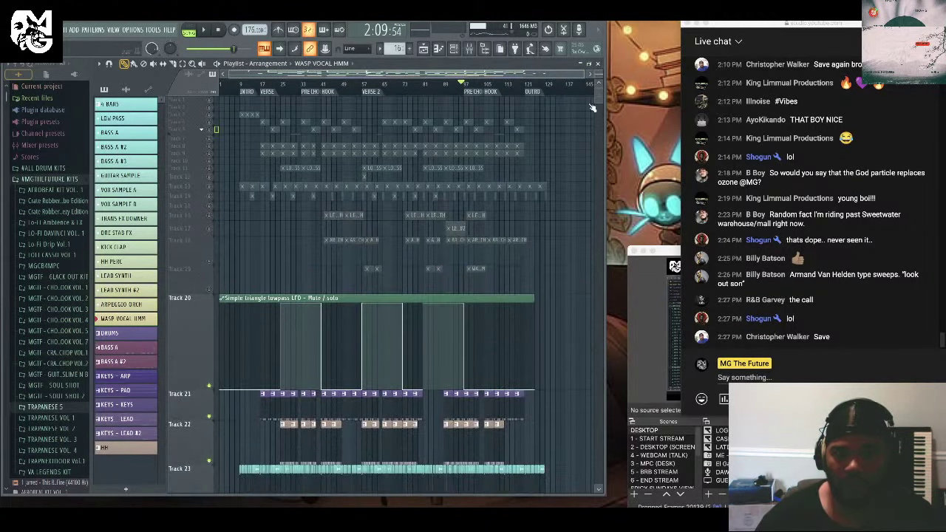
scroll(554, 196, down, 10)
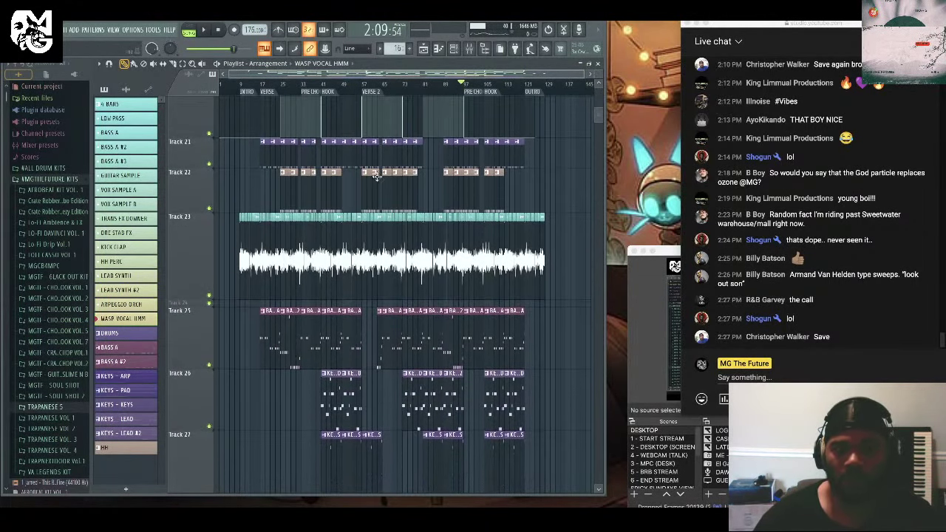
scroll(414, 192, down, 8)
scroll(449, 207, up, 5)
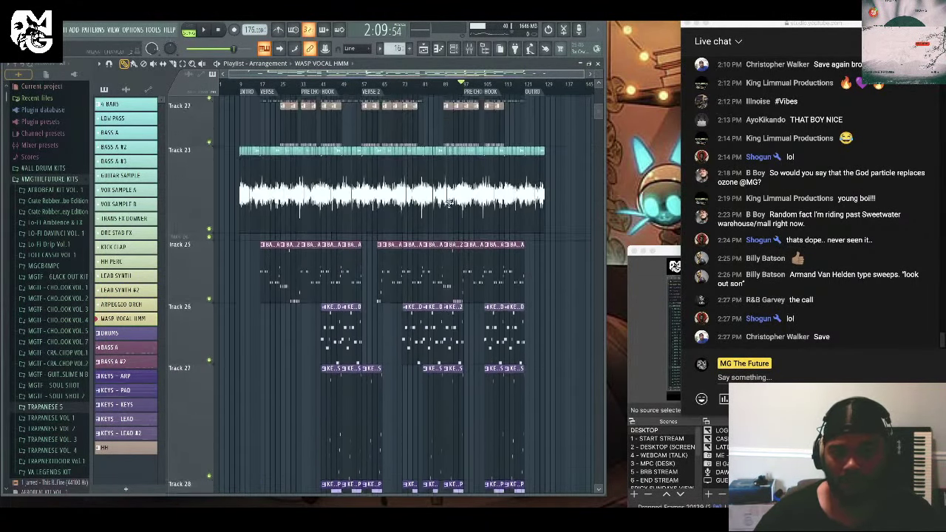
scroll(449, 204, up, 2)
drag(599, 108, 600, 80)
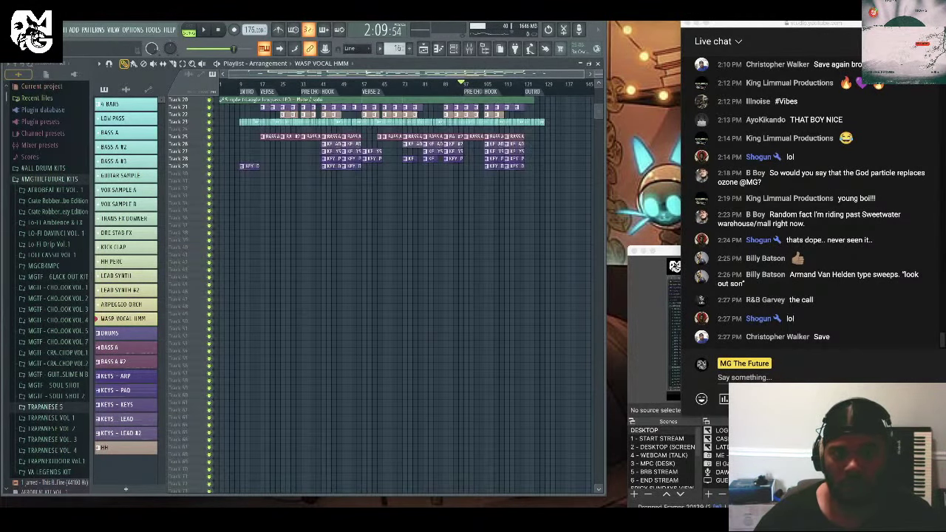
scroll(407, 288, up, 3)
Return the playback position to the start of the song and save the project.
key(space)
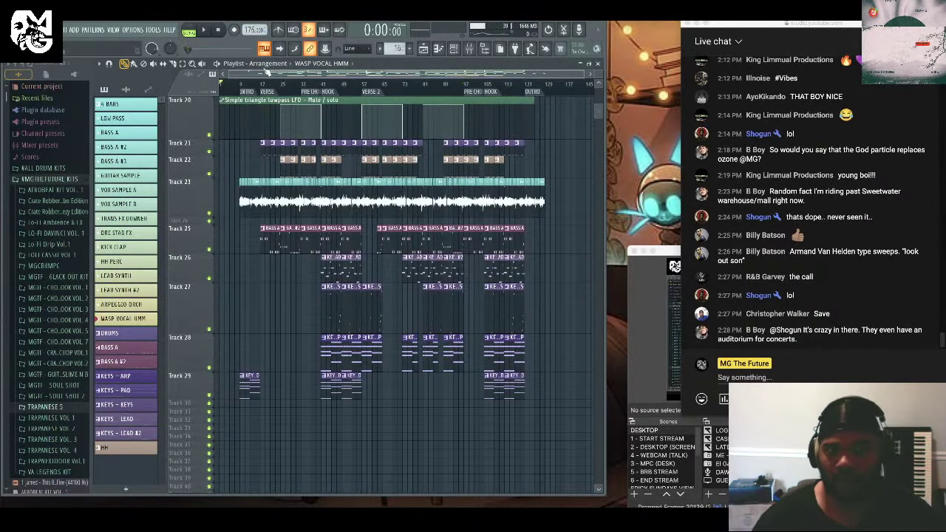
click(45, 30)
click(74, 173)
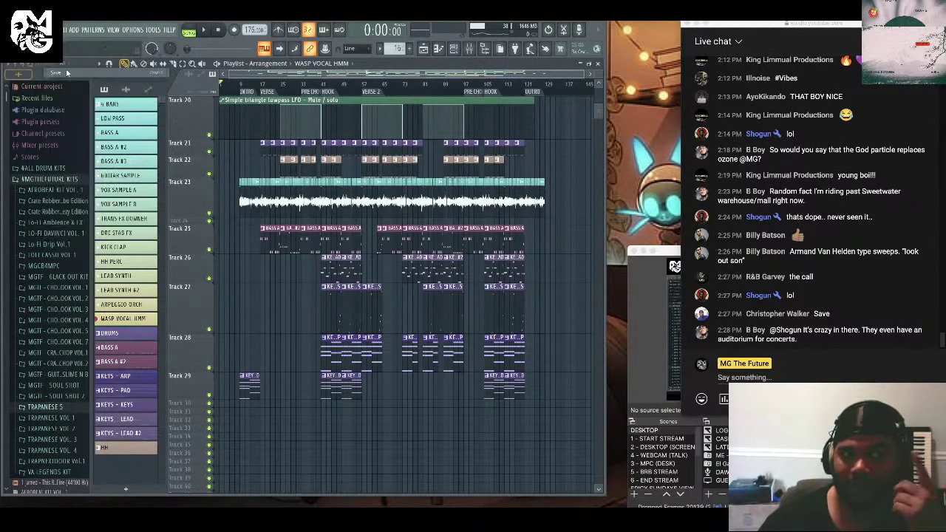
Check The God Particle plugin on the Master mixer track during playback, and close both the plugin and the mixer.
click(468, 48)
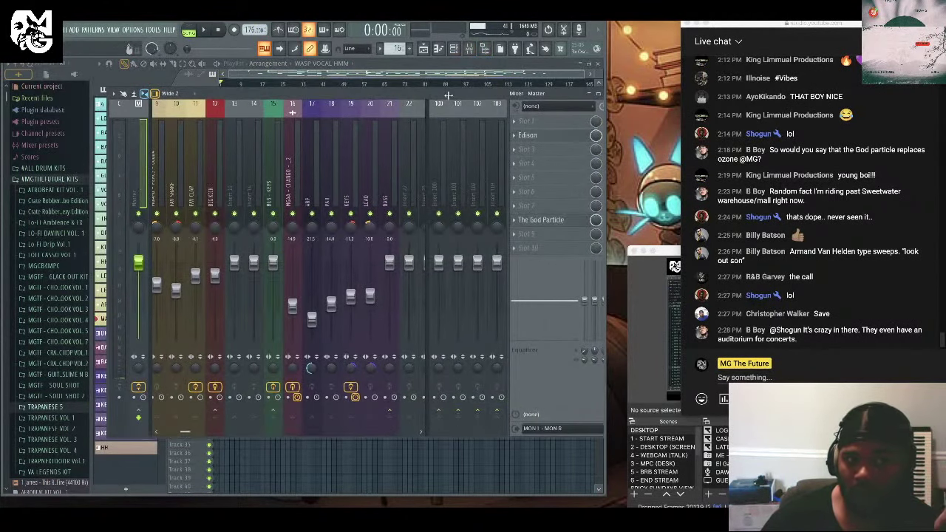
drag(448, 87, 416, 114)
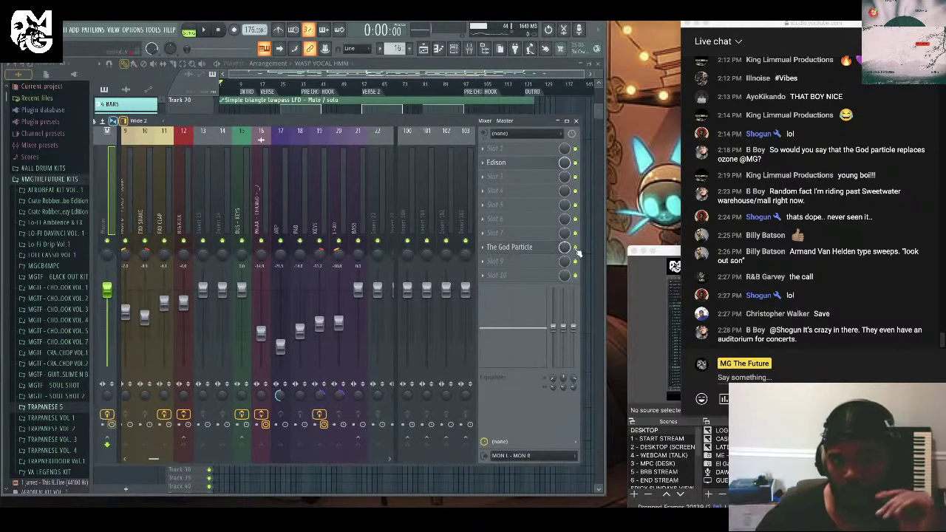
click(517, 248)
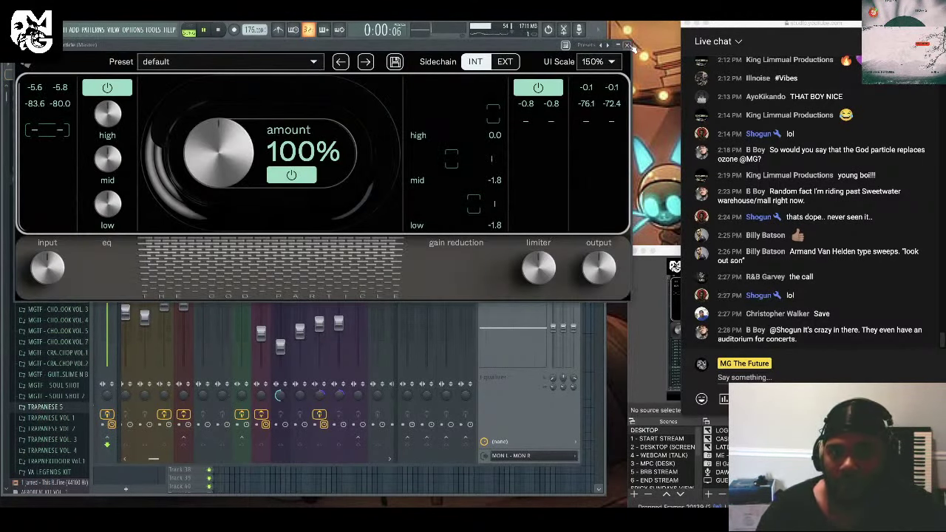
click(626, 45)
click(579, 119)
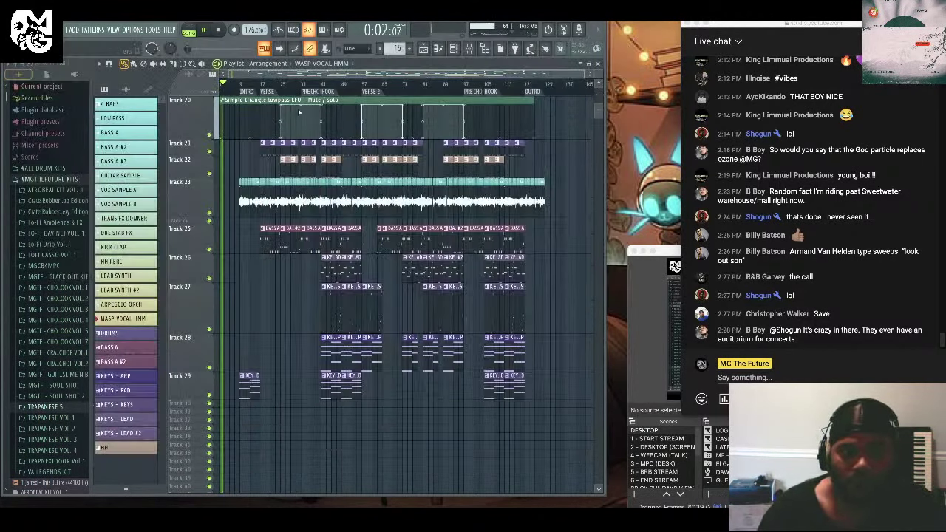
Play from the intro, select the playlist time range from the intro through the end of the outro, and save the project.
click(242, 84)
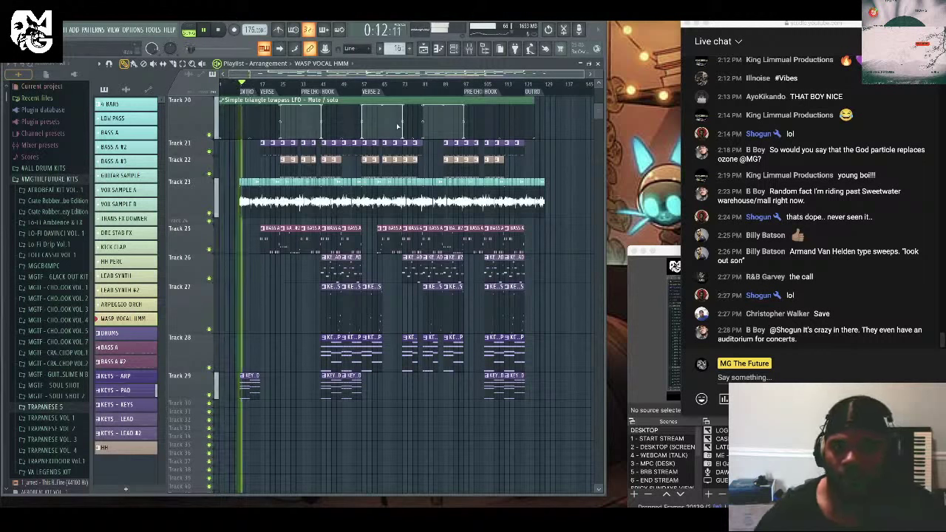
drag(548, 91, 237, 88)
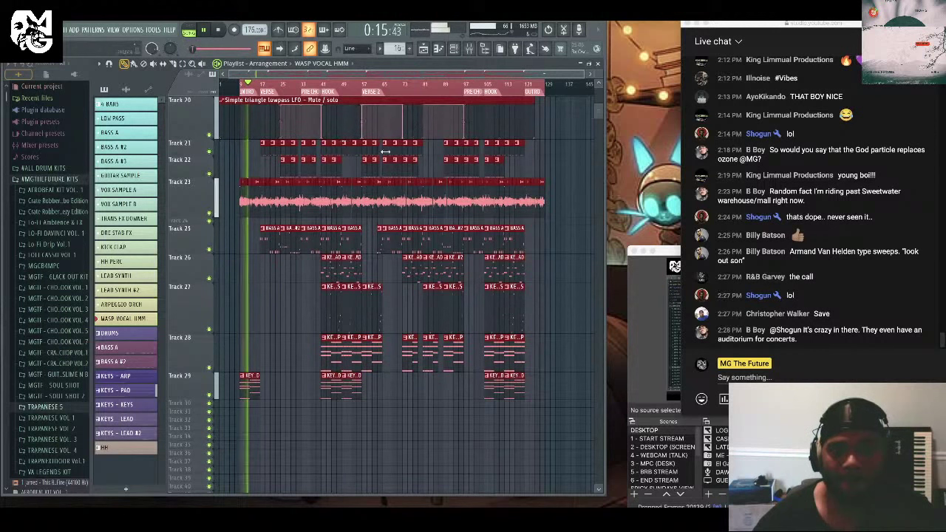
click(71, 75)
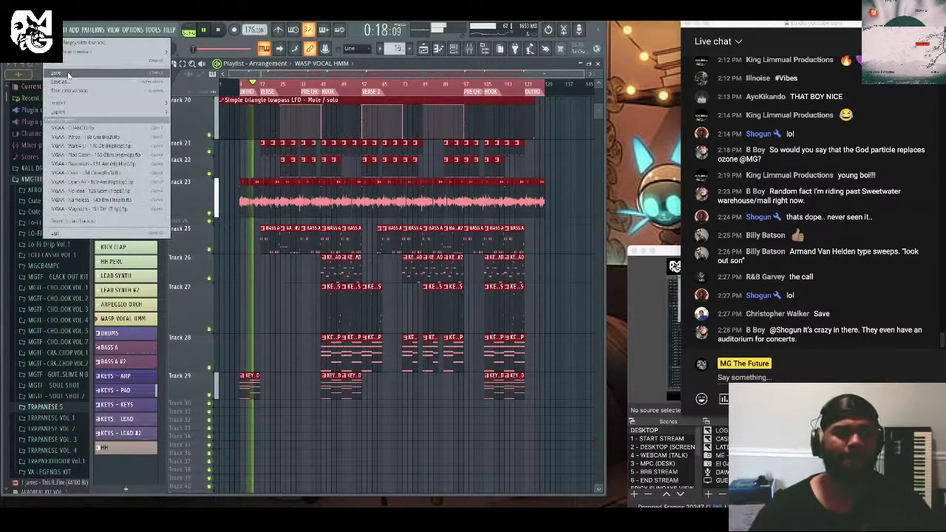
click(71, 76)
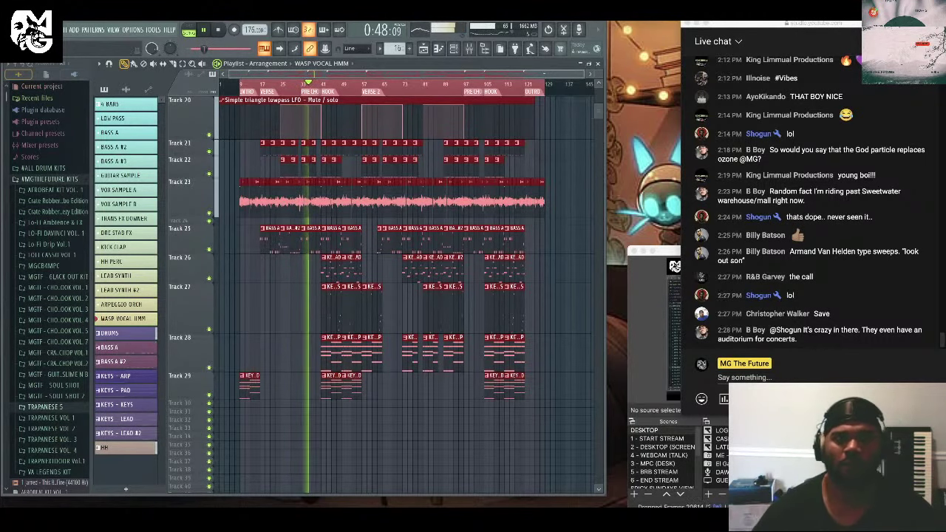
Lower the BUS - KEYS mixer track level slightly while listening through to the outro, and stop playback.
click(469, 48)
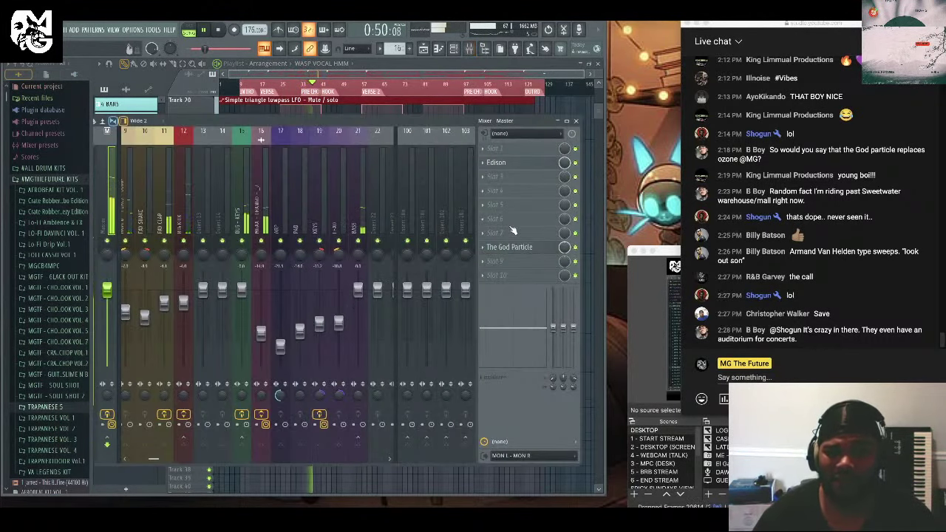
click(242, 218)
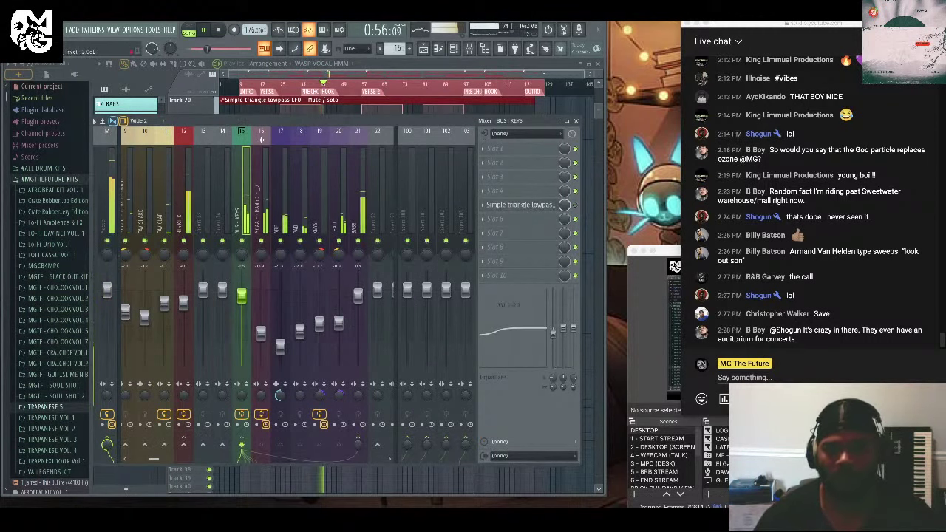
click(575, 120)
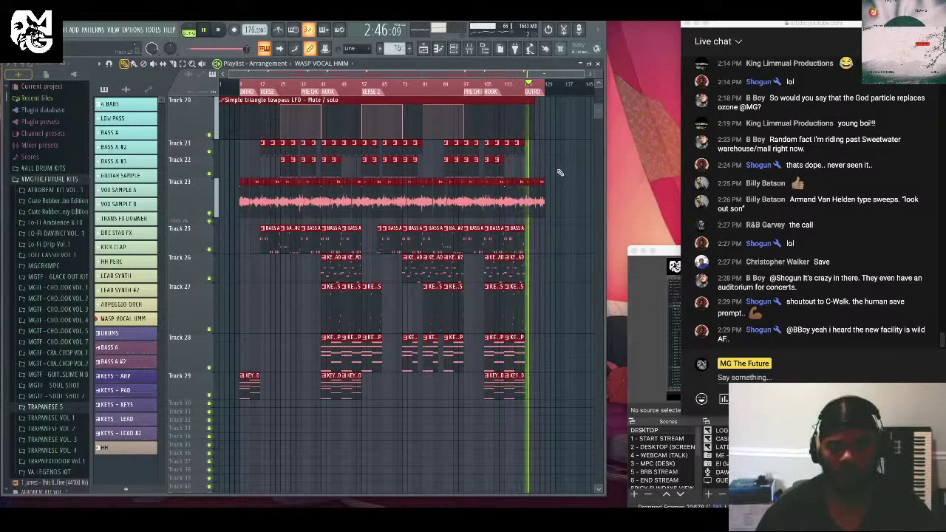
key(space)
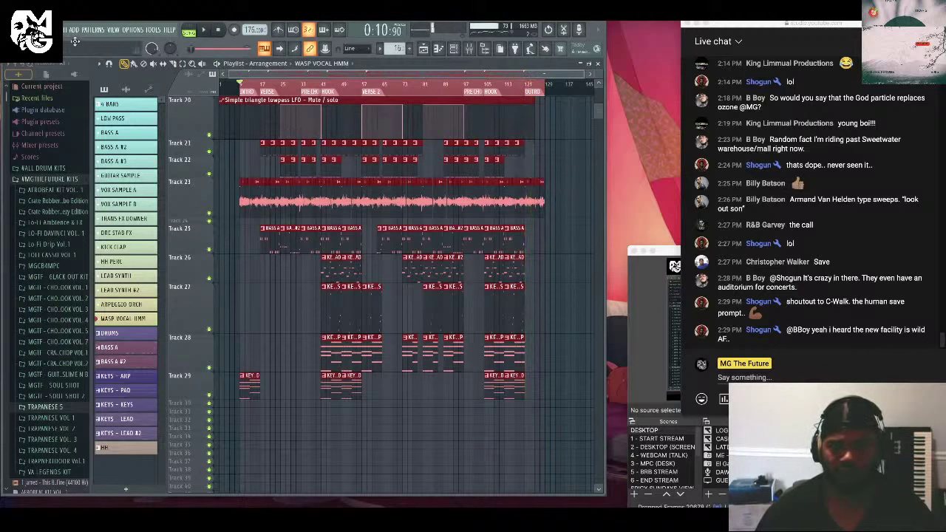
Export the project as a zipped package named MGAA - CHANGO in the 07 July 2022 folder.
click(65, 31)
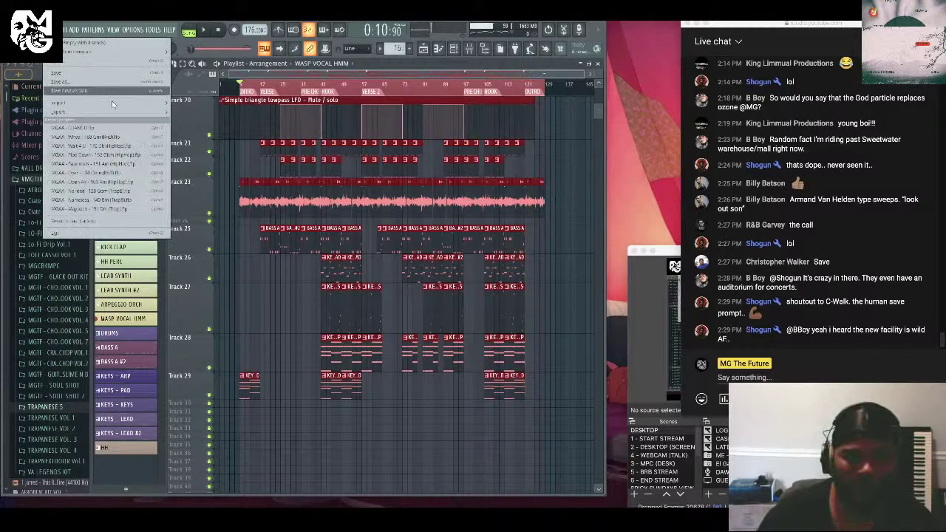
mouse_move(138, 102)
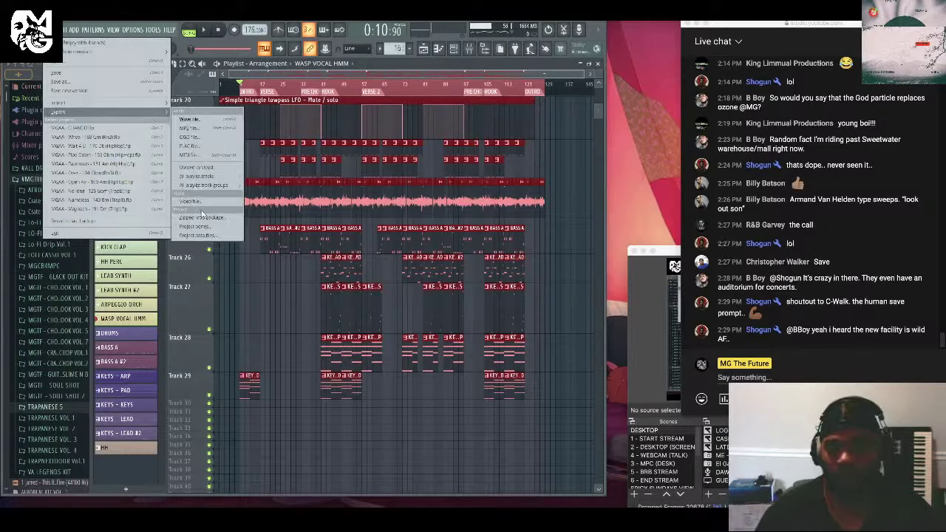
click(201, 218)
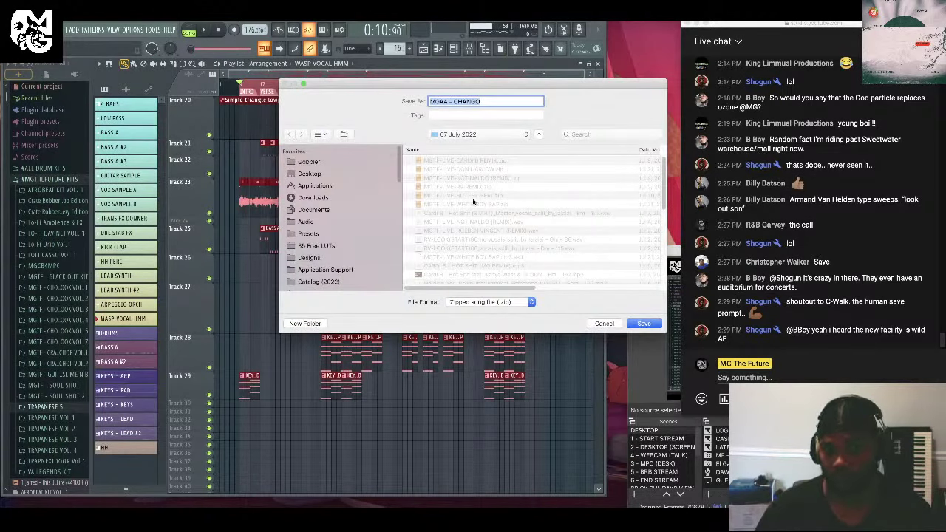
click(641, 325)
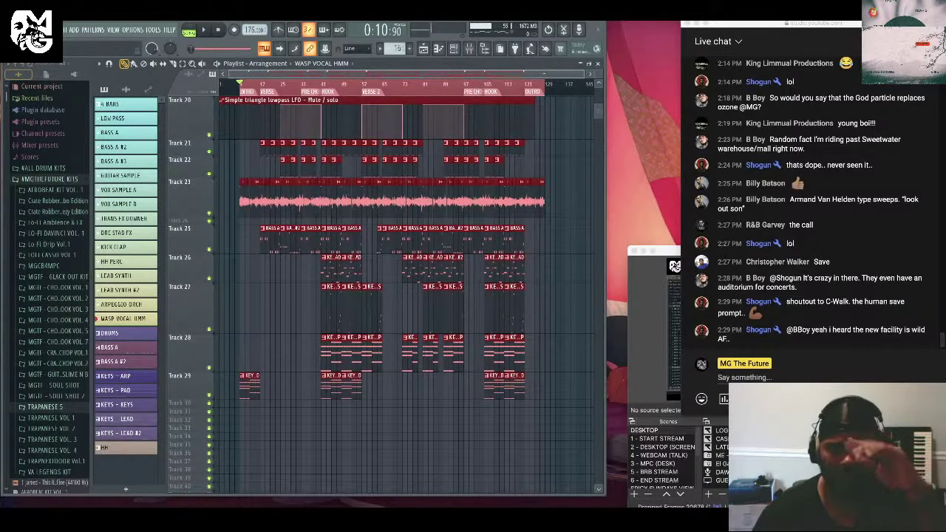
Export the song selection as MGAA - CHANGO.mp3 in the 07 July 2022 folder and start rendering.
click(52, 29)
mouse_move(164, 116)
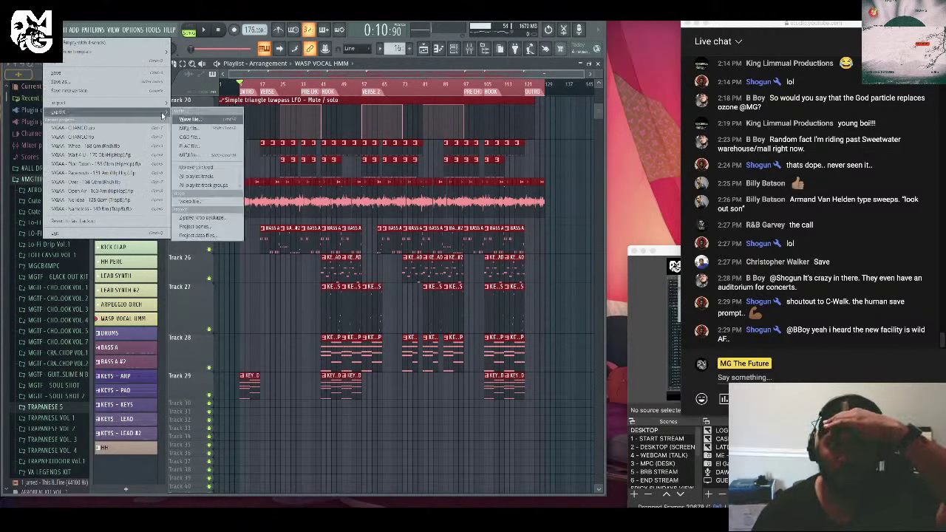
click(220, 130)
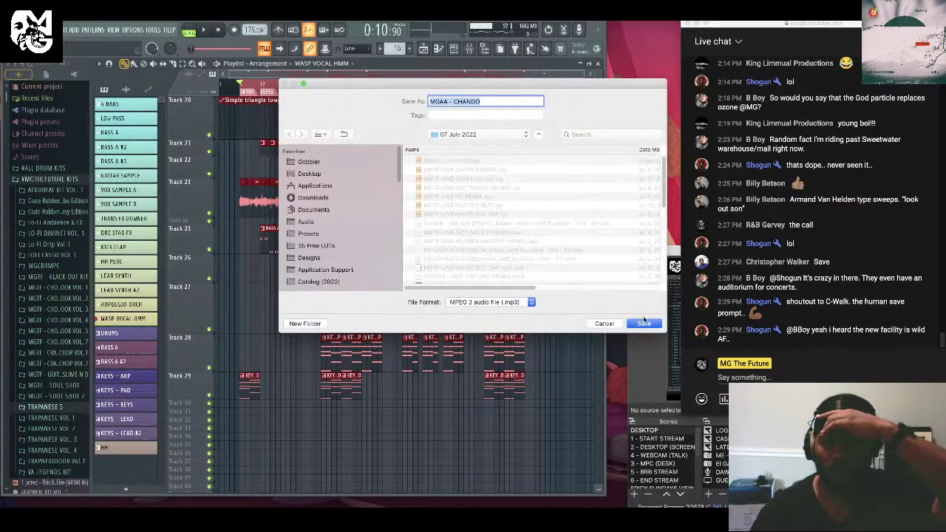
click(644, 324)
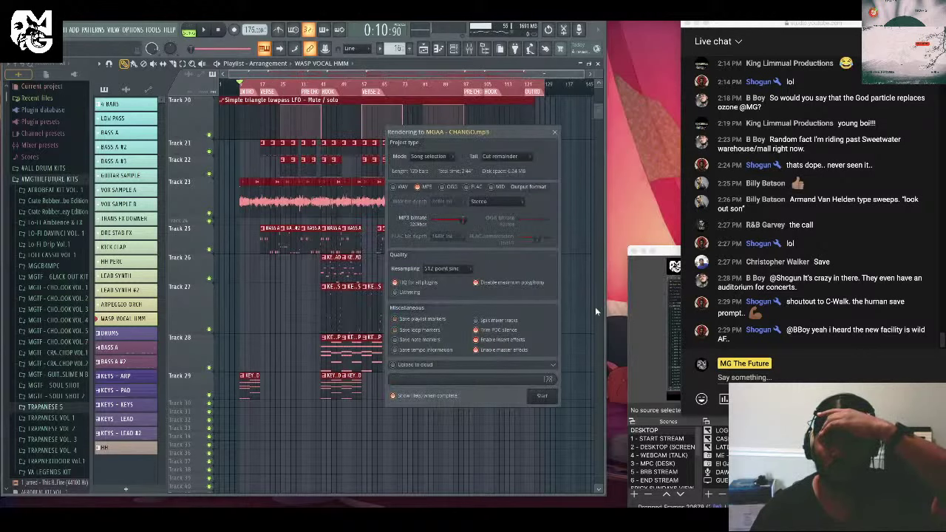
click(543, 398)
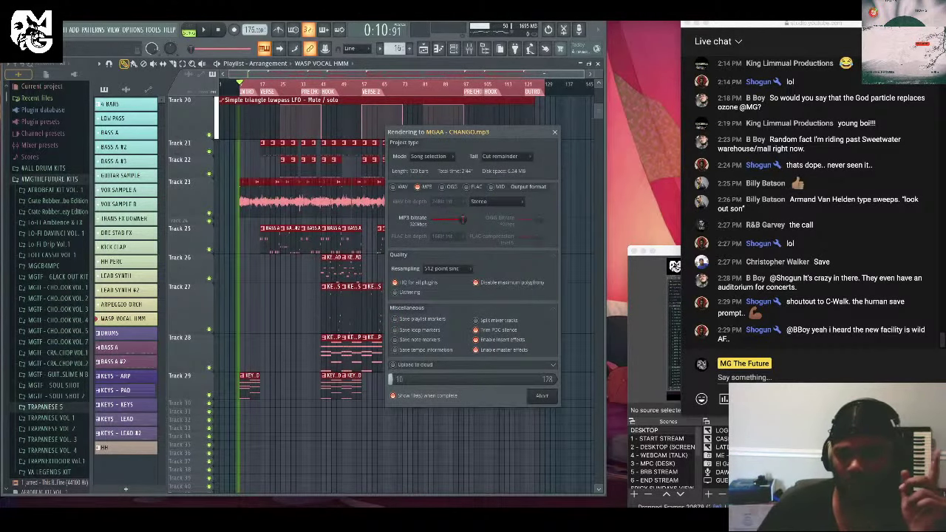
Switch to Discord and post MGAA - CHANGO TEMPLATE.flp from the Desktop in the streams-tutorials channel of Musical Geniuses.
click(495, 501)
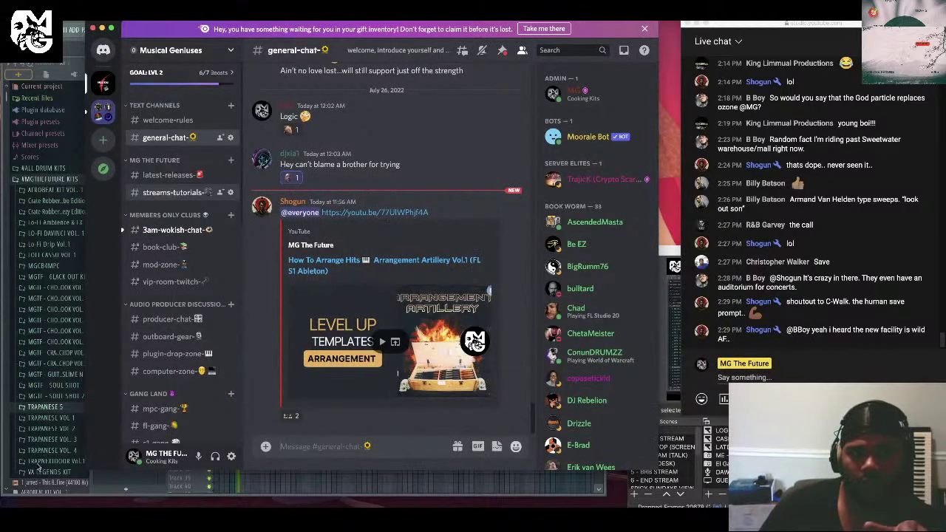
click(172, 192)
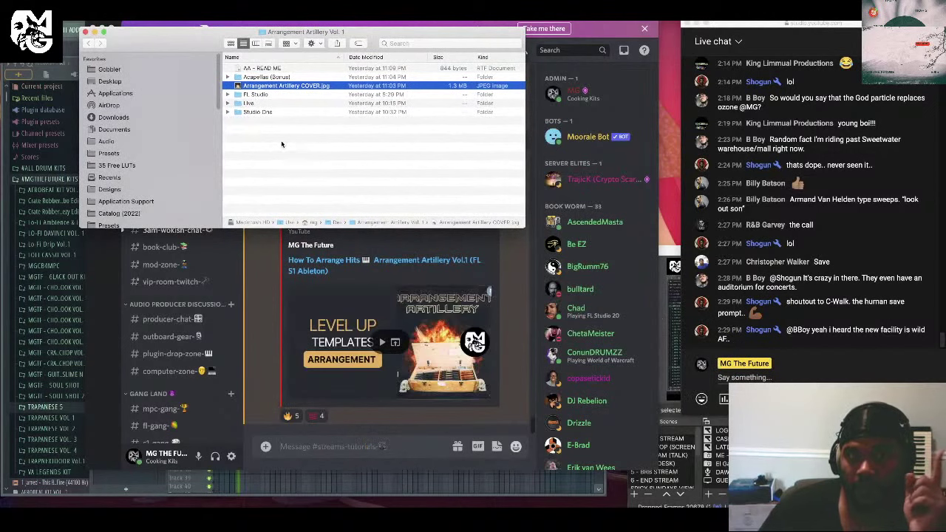
click(110, 81)
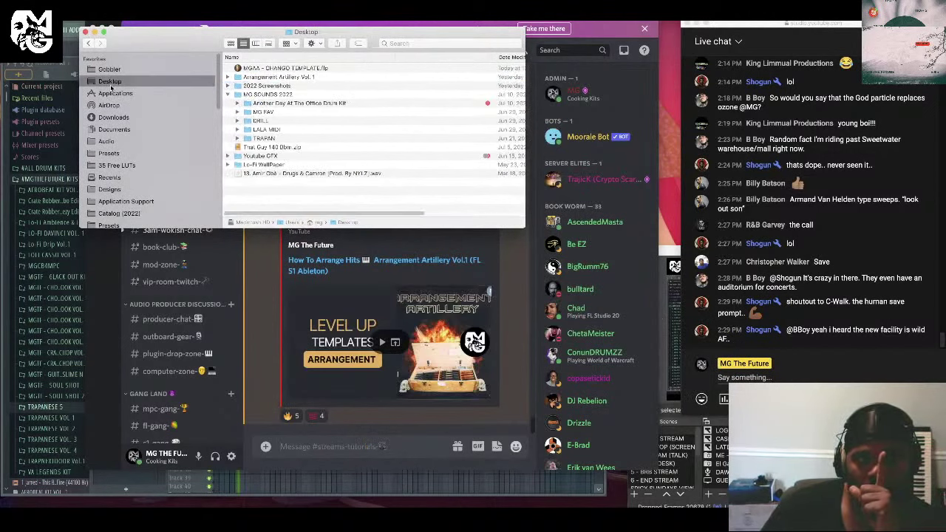
drag(291, 69, 356, 416)
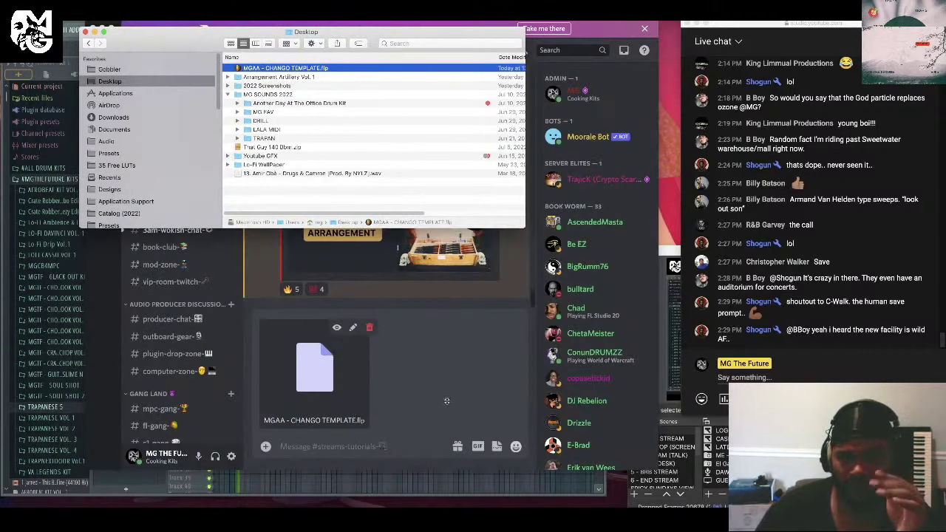
click(374, 449)
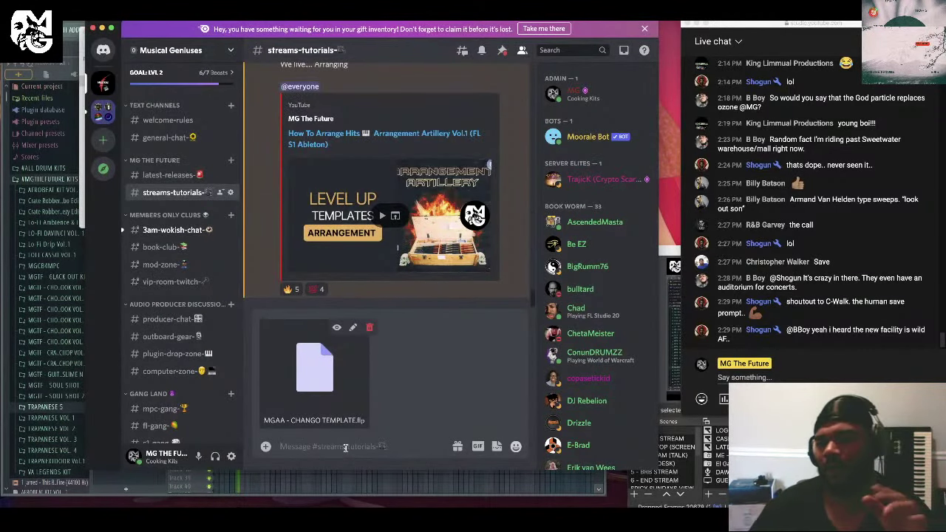
key(Return)
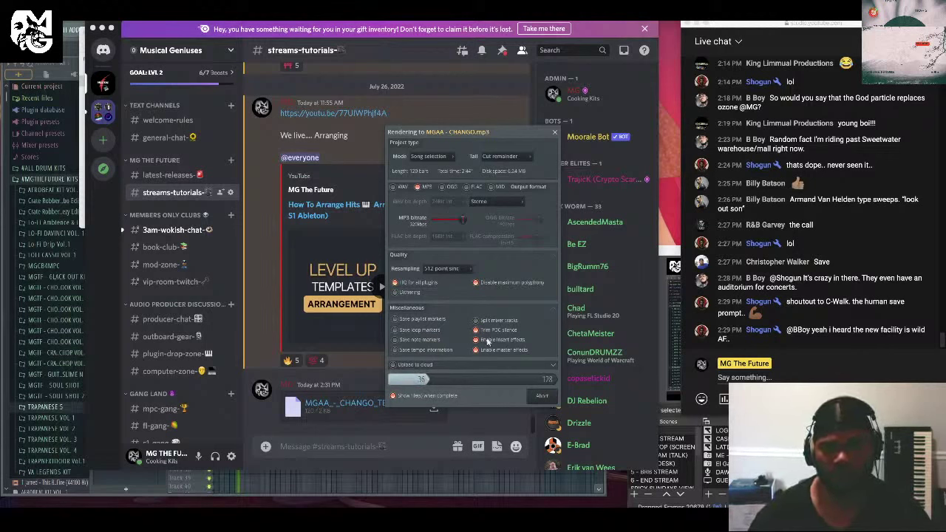
Switch to the browser, read the full Arrangement Artillery Vol. 1 product description, and minimise the window.
key(super+Tab)
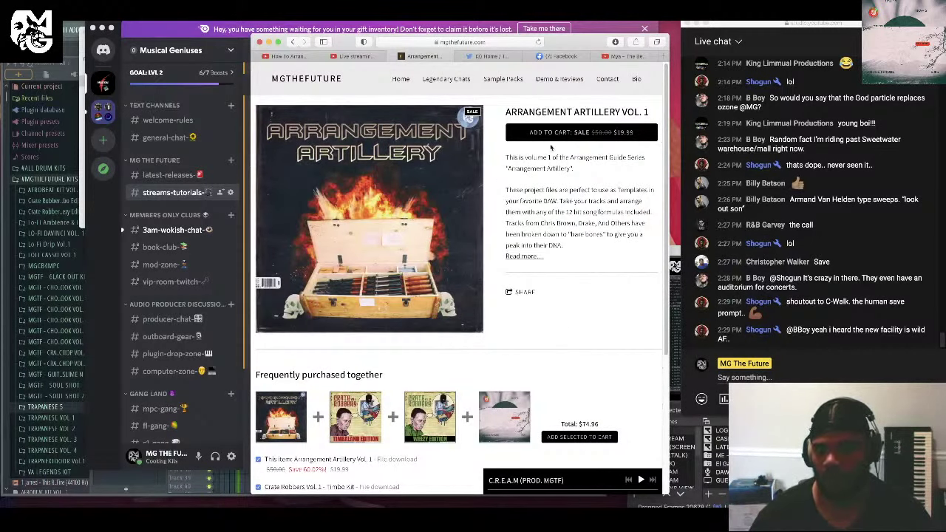
click(523, 257)
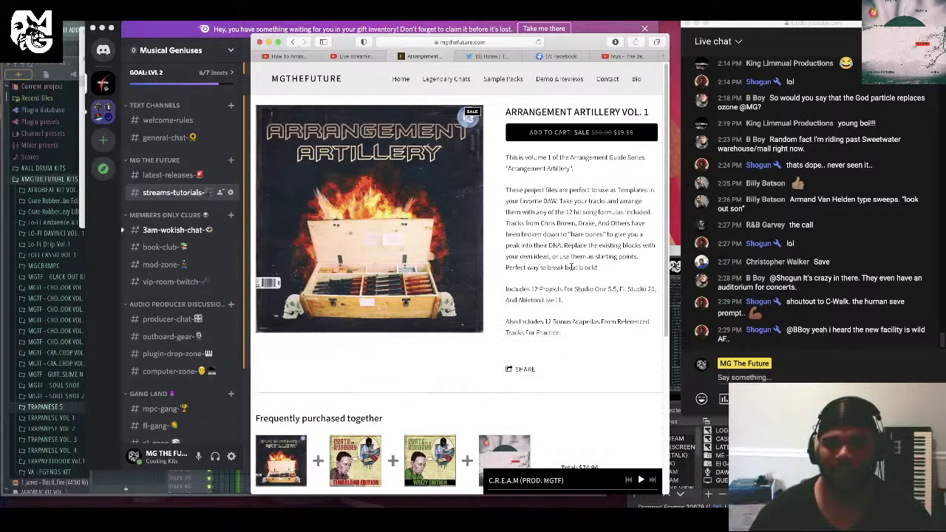
scroll(588, 233, down, 2)
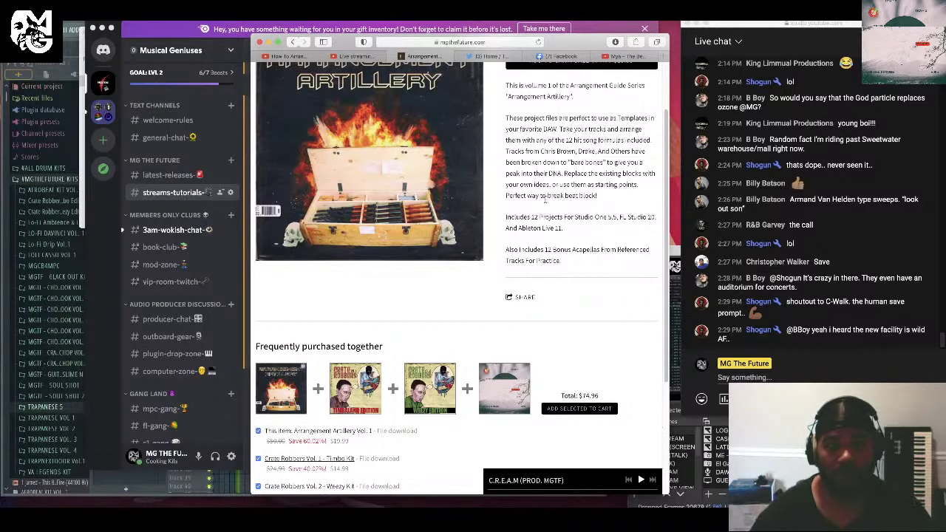
scroll(554, 214, up, 2)
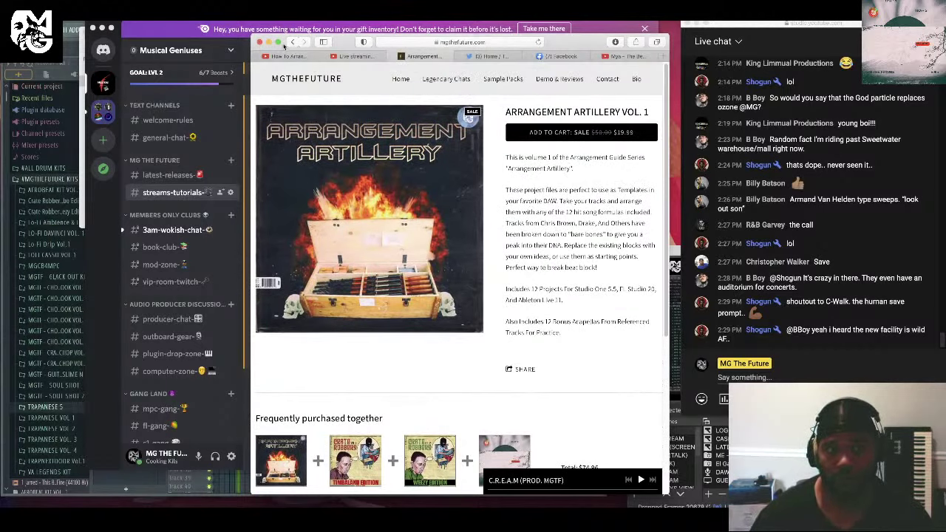
click(269, 42)
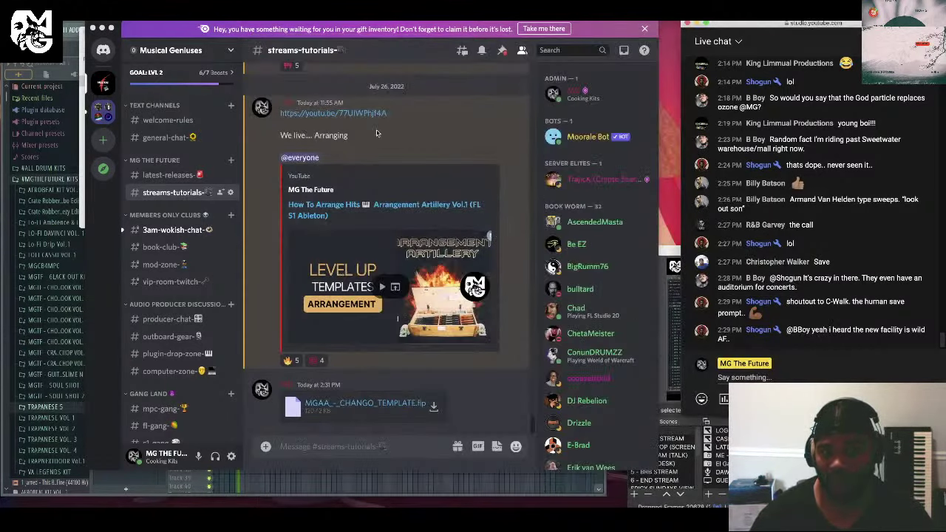